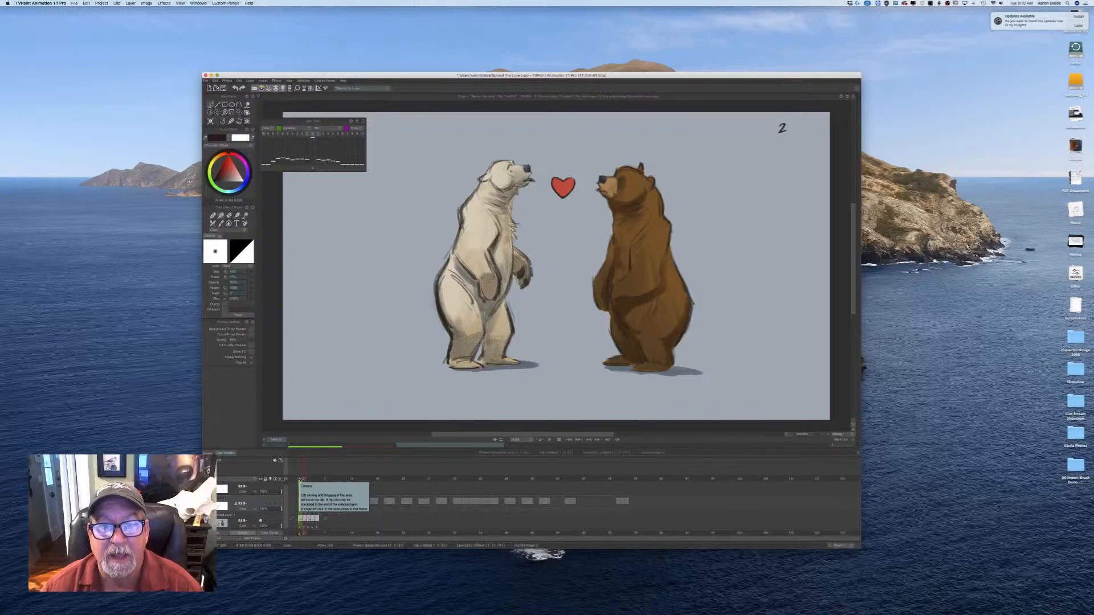
# Step: Step forward through the coloured storyboard frames of the two bears meeting and hugging
pyautogui.press('Right')
pyautogui.press('Right')
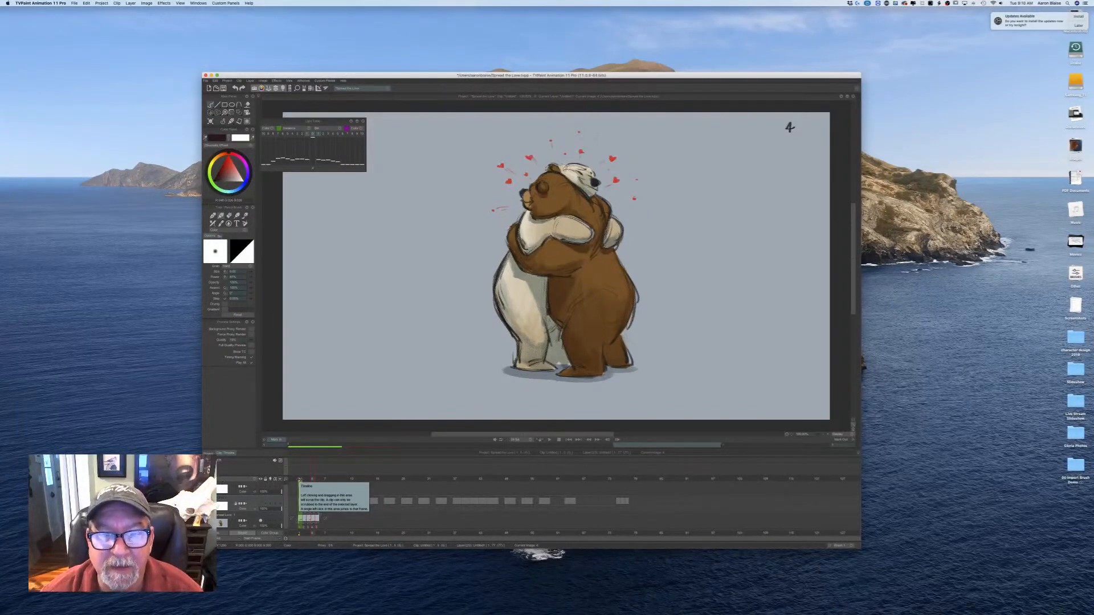
pyautogui.press('Right')
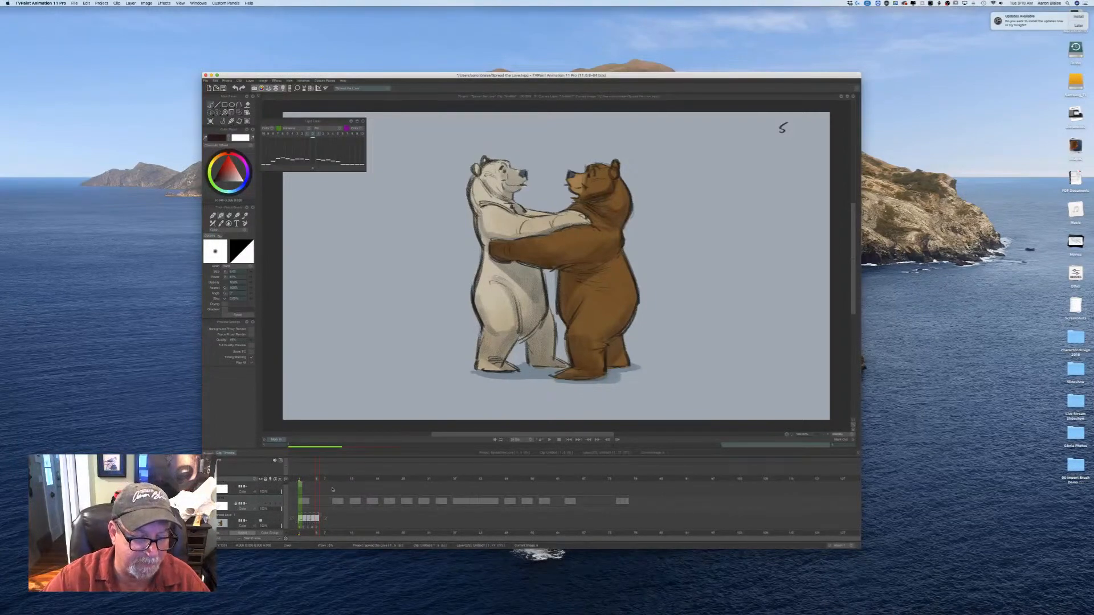
# Step: Hide the coloured storyboard layer and show the heart and polar bear line animation layers
pyautogui.click(261, 521)
pyautogui.click(261, 488)
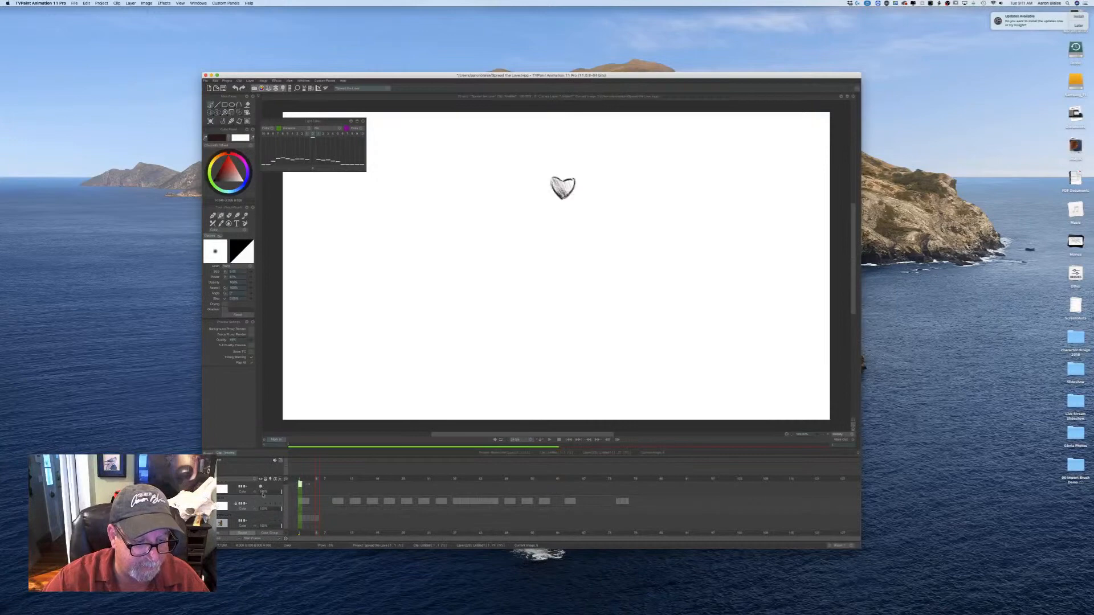
pyautogui.click(260, 504)
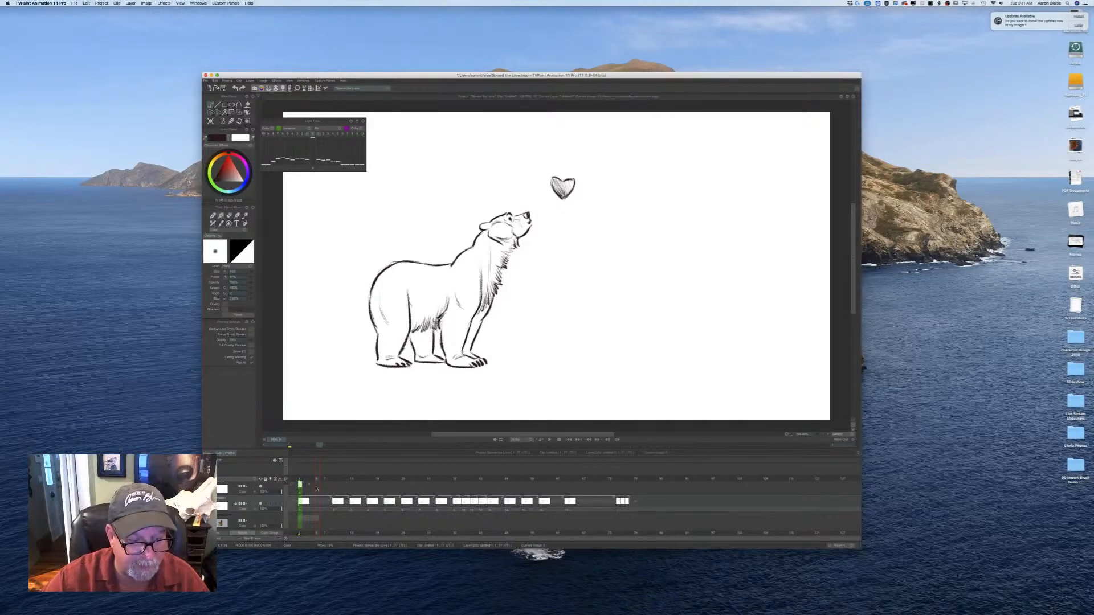
pyautogui.click(261, 521)
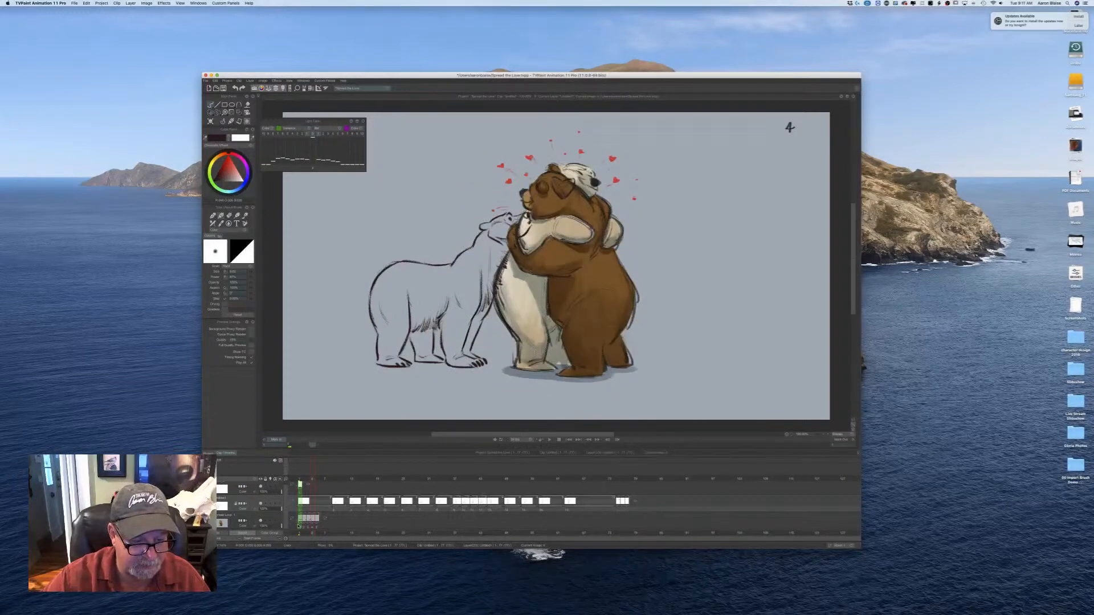
pyautogui.click(261, 522)
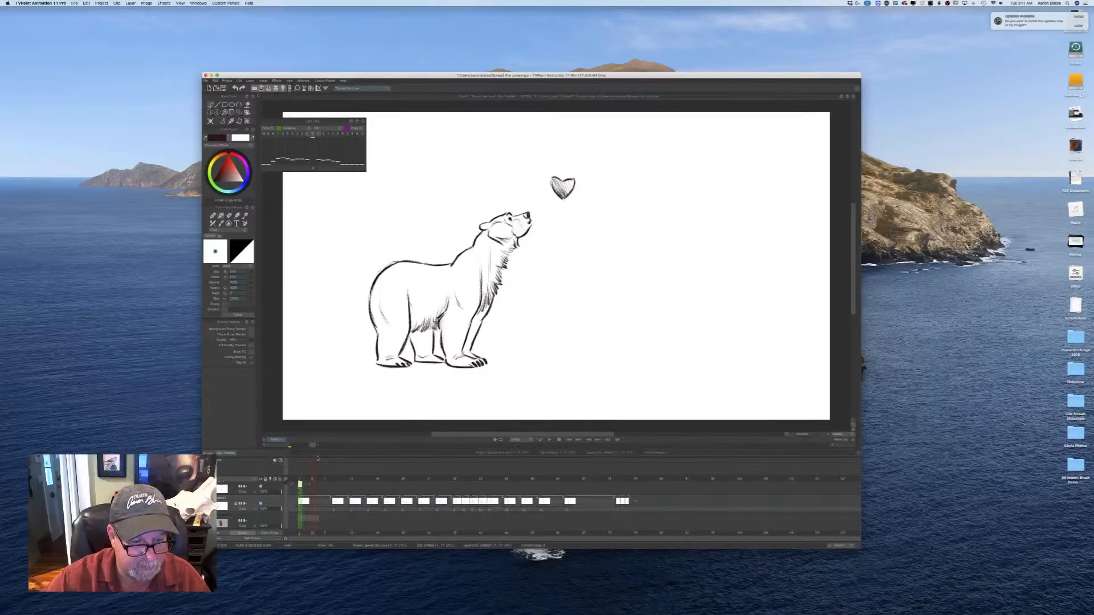
# Step: Hide the heart layer and scrub through the polar bear's hugging, arm's-length and crouching key poses
pyautogui.moveTo(313, 479); pyautogui.dragTo(622, 479)
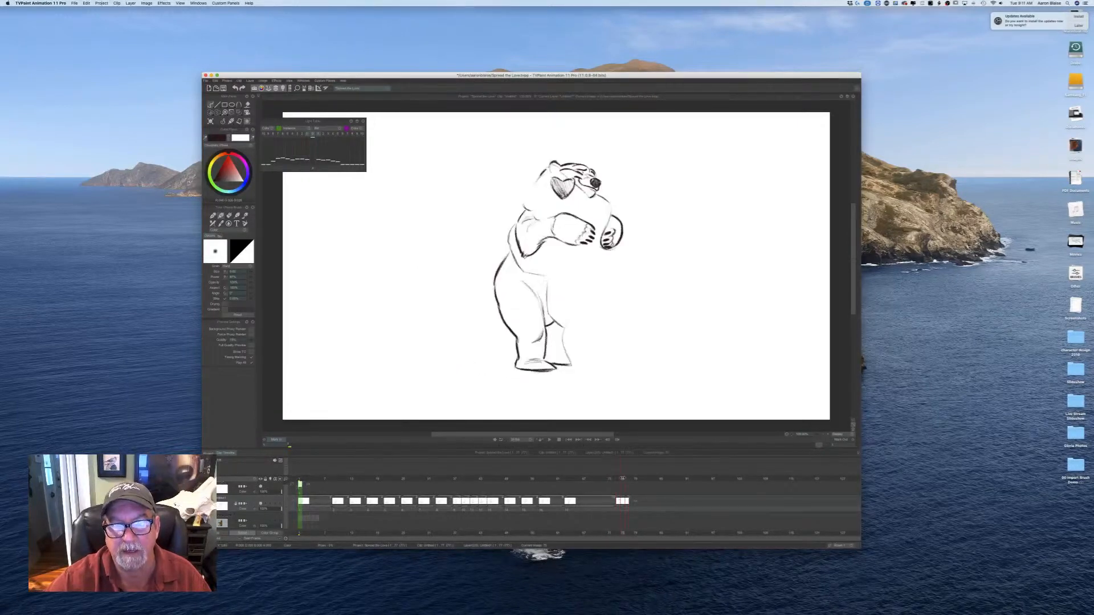
pyautogui.click(261, 487)
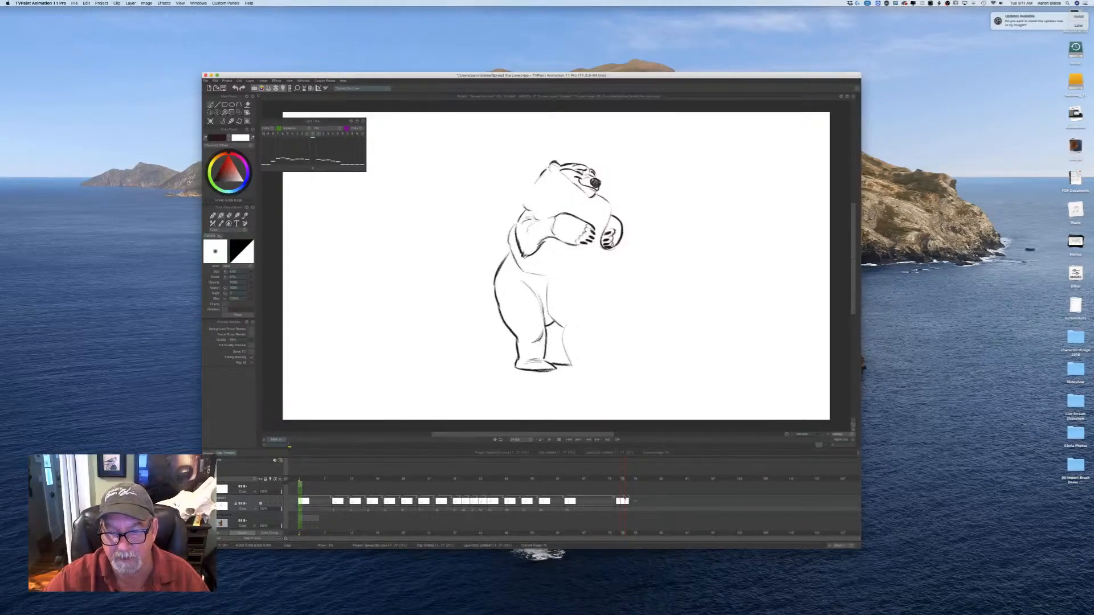
pyautogui.moveTo(623, 479); pyautogui.dragTo(626, 479)
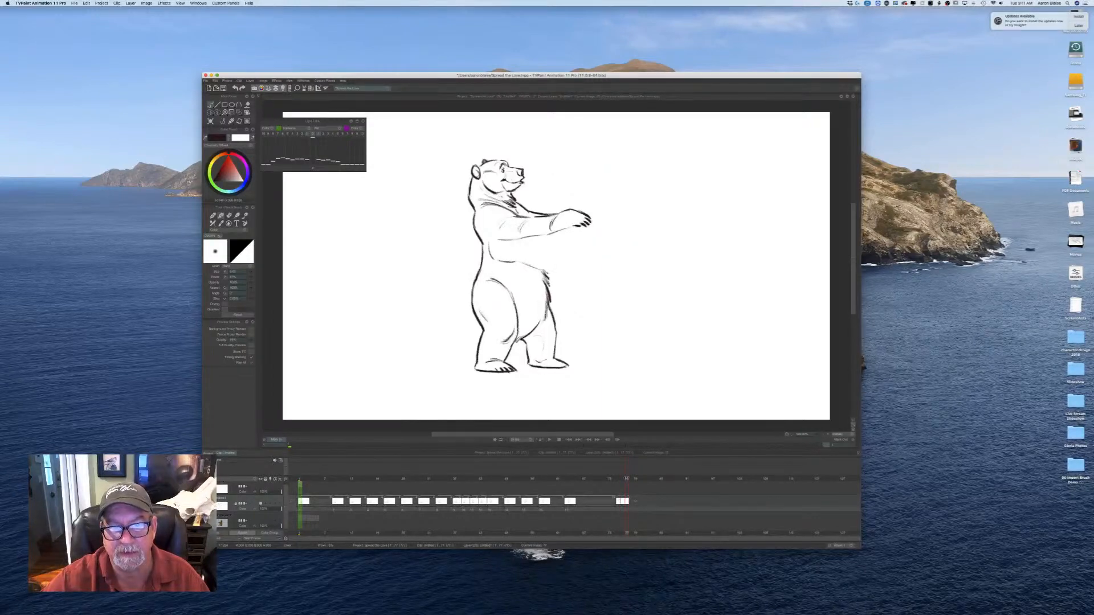
pyautogui.moveTo(626, 479); pyautogui.dragTo(446, 488)
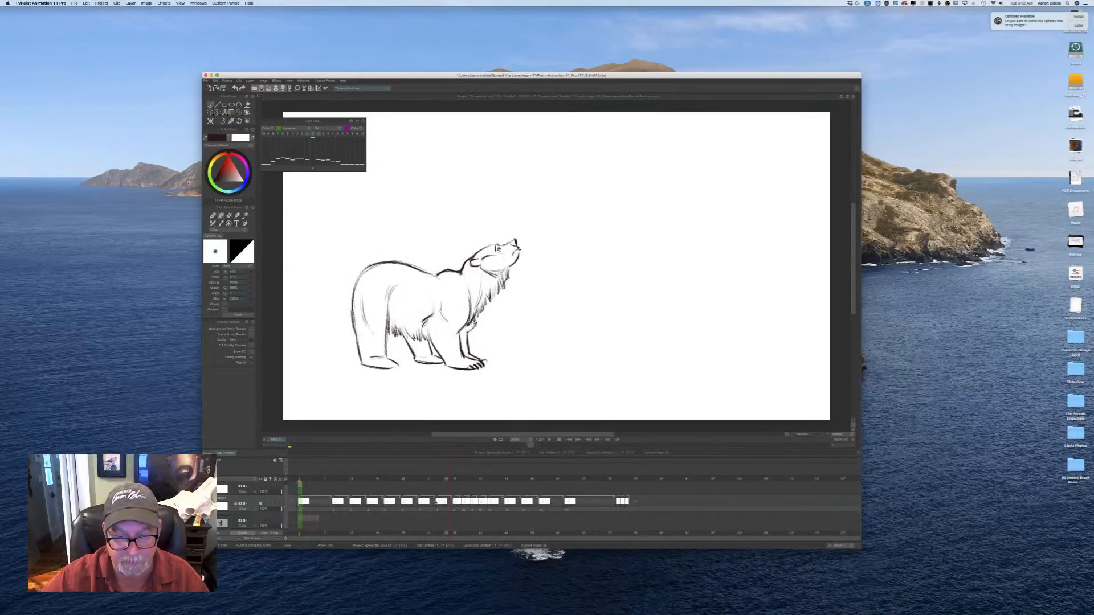
# Step: Select the polar bear drawings from the start up to the final standing hold and play the animation
pyautogui.moveTo(299, 511); pyautogui.dragTo(572, 517)
pyautogui.click(612, 516)
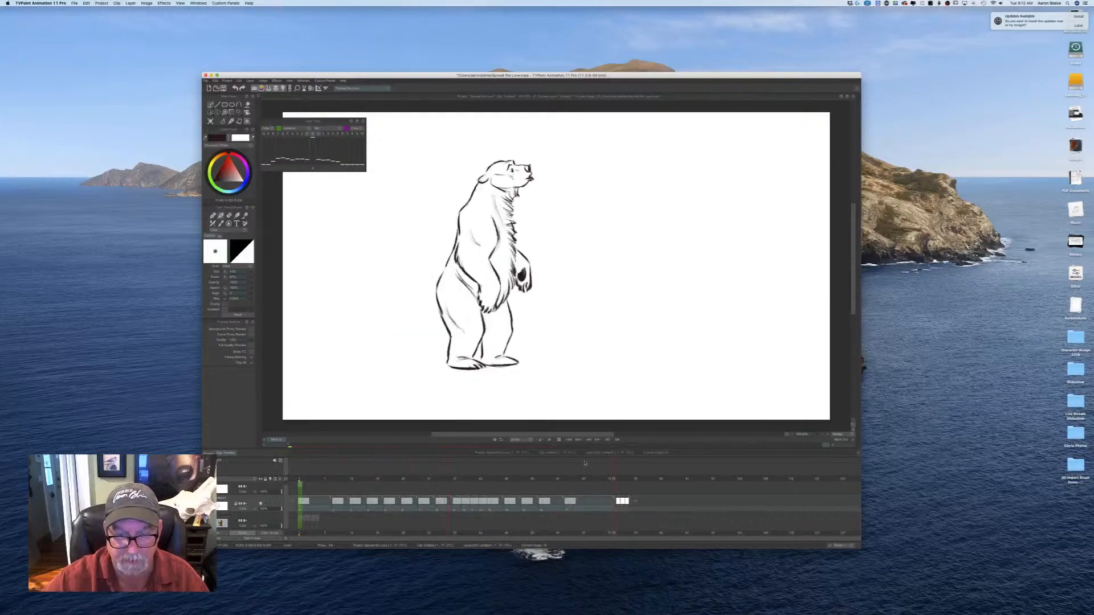
pyautogui.click(551, 440)
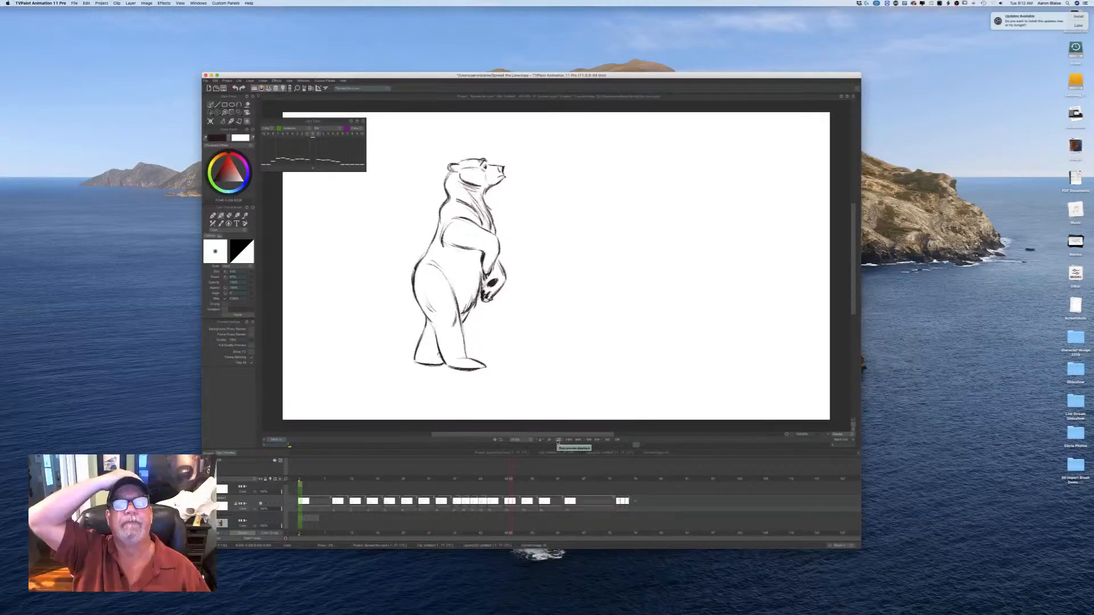
pyautogui.moveTo(398, 75); pyautogui.dragTo(385, 76)
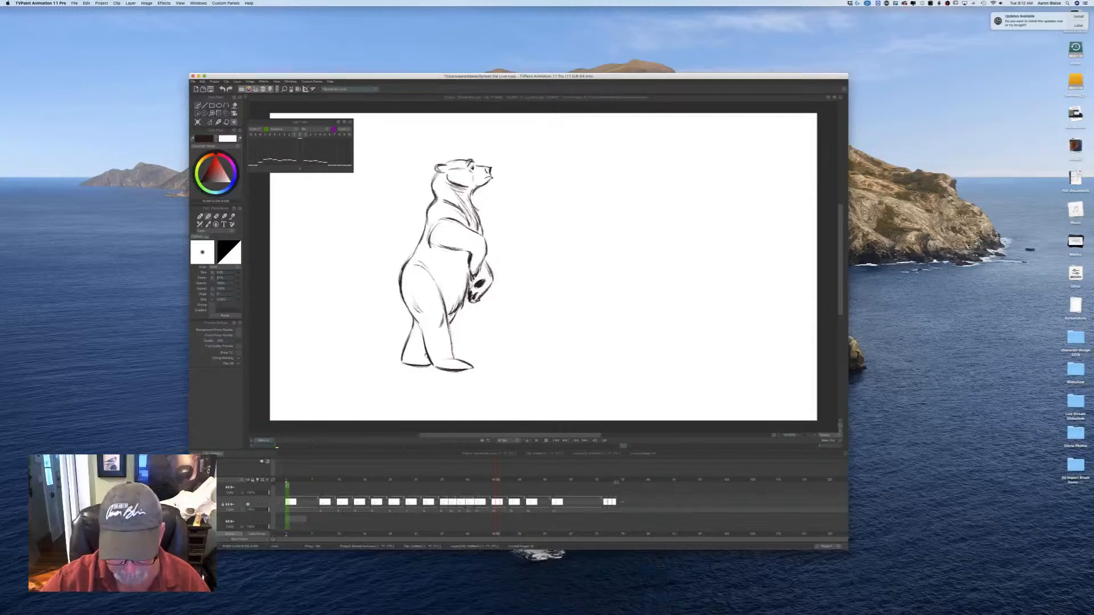
pyautogui.press('Tab')
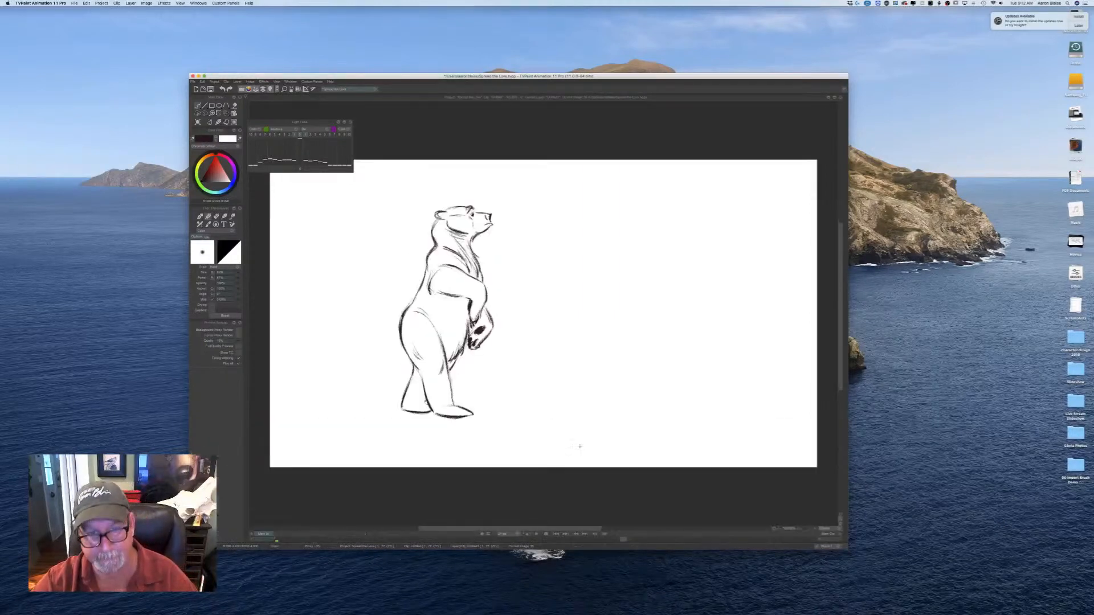
pyautogui.press('Tab')
pyautogui.press('Tab')
pyautogui.press('Tab')
pyautogui.press('Tab')
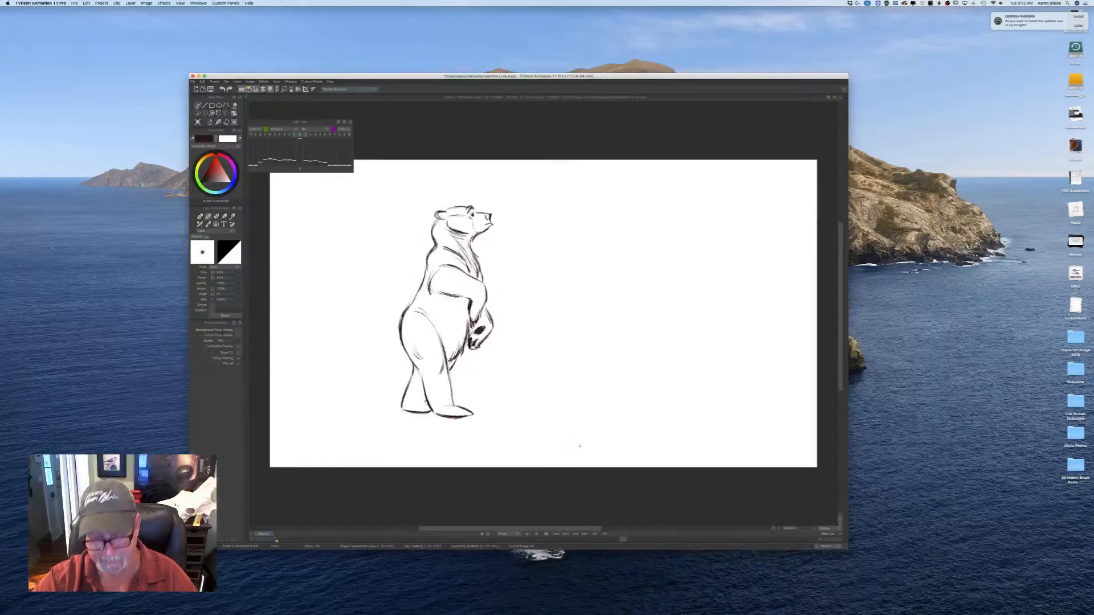
pyautogui.press('Tab')
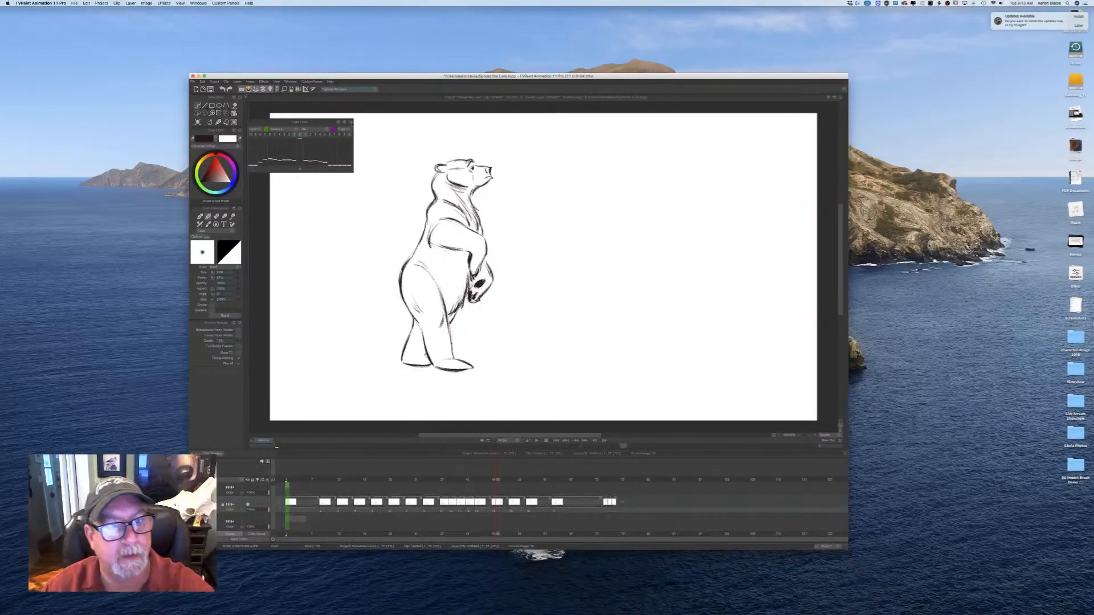
# Step: Close the floating light table panel and lengthen the exposure between the last two standing polar bear poses
pyautogui.click(351, 123)
pyautogui.moveTo(503, 482)
pyautogui.mouseDown()
pyautogui.moveTo(372, 482)
pyautogui.moveTo(578, 483)
pyautogui.mouseUp()
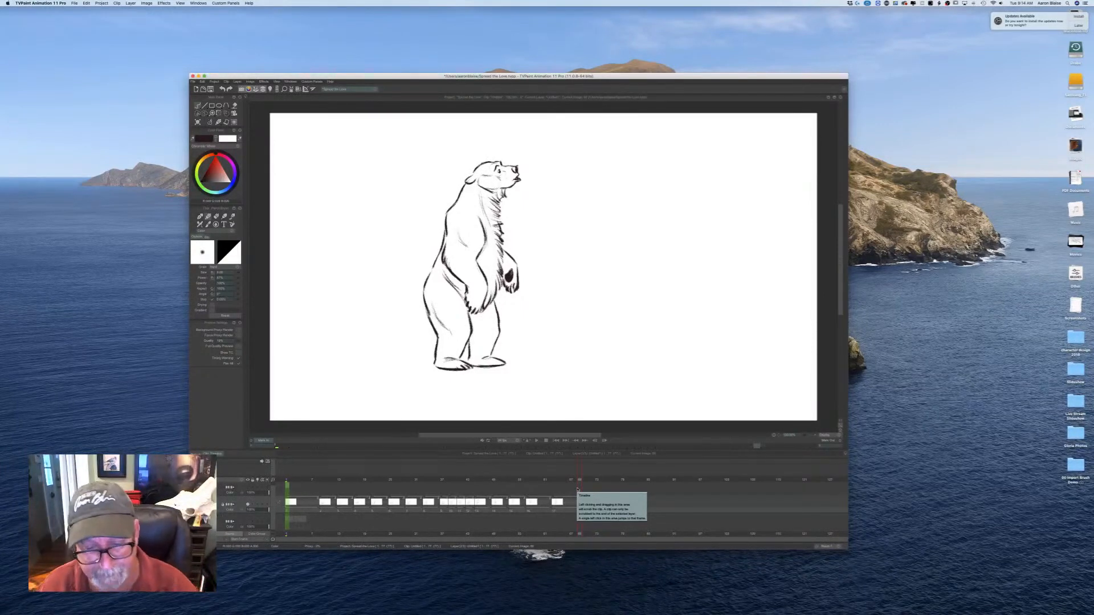
pyautogui.press('space')
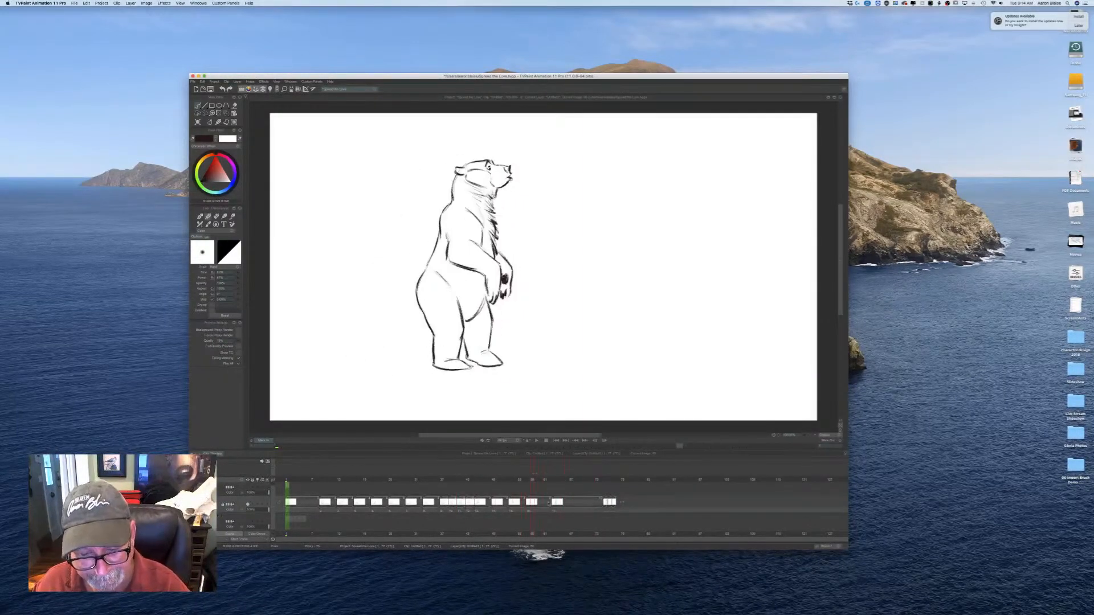
pyautogui.moveTo(552, 509); pyautogui.dragTo(560, 509)
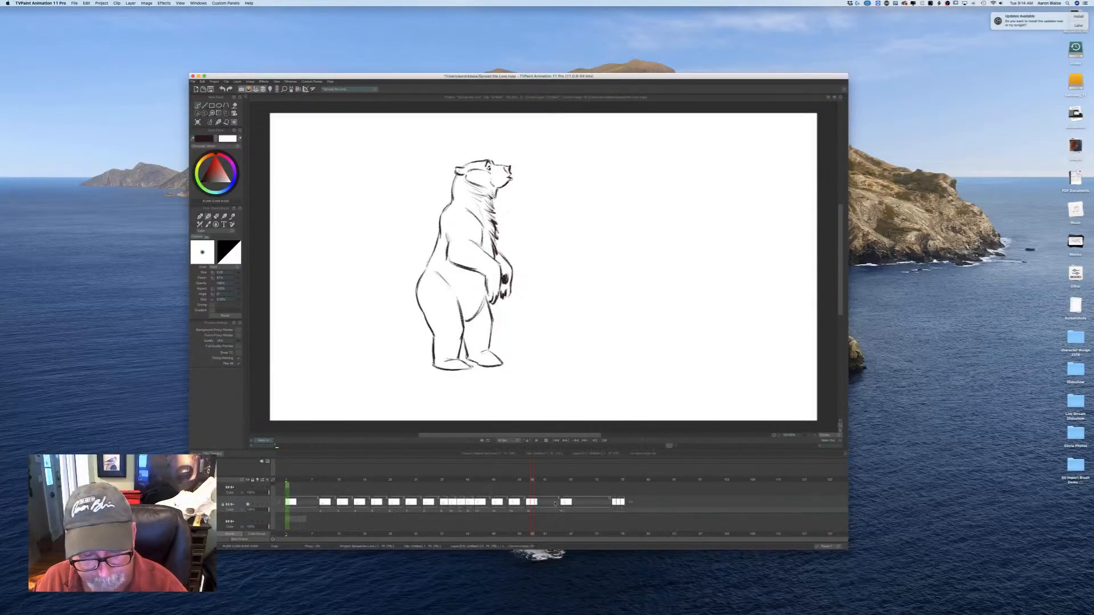
# Step: Insert a blank in-between drawing between the two standing poses and turn on the layer's light table
pyautogui.moveTo(531, 480); pyautogui.dragTo(545, 481)
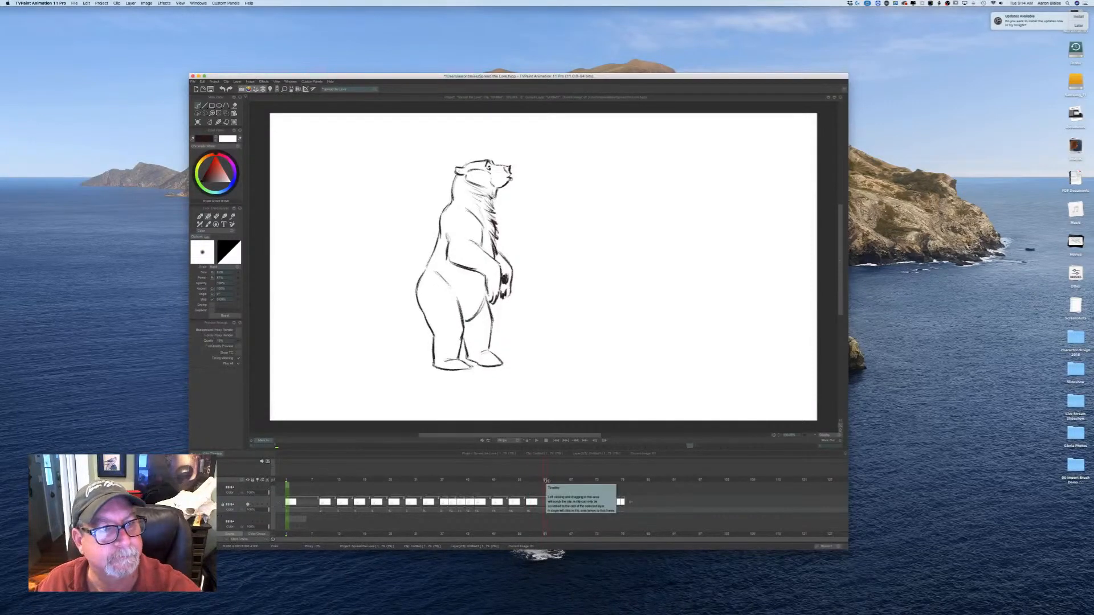
pyautogui.press('BackSpace')
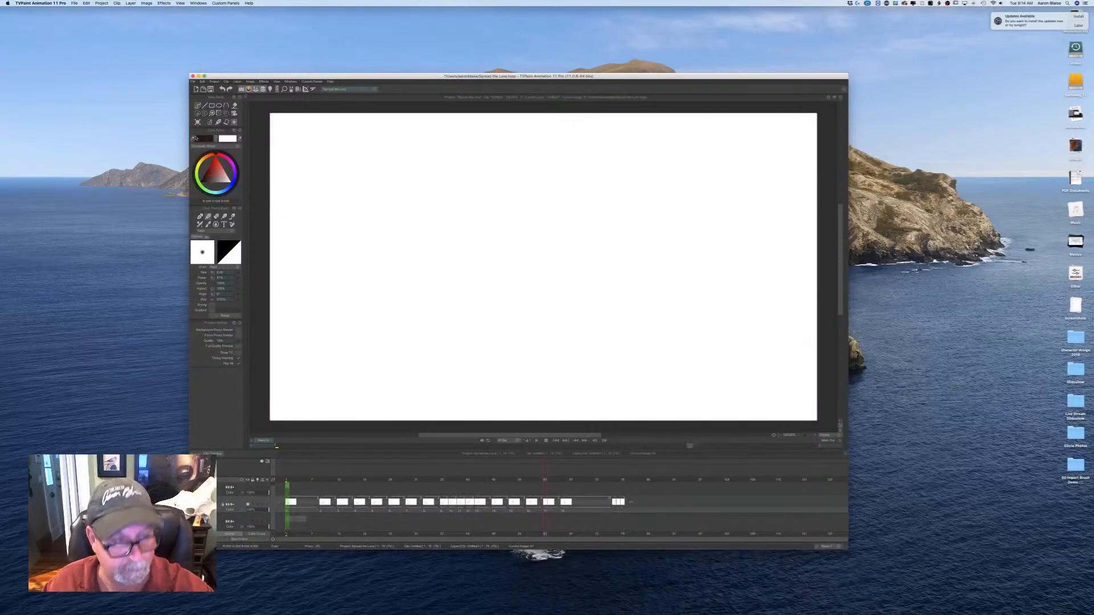
pyautogui.click(258, 508)
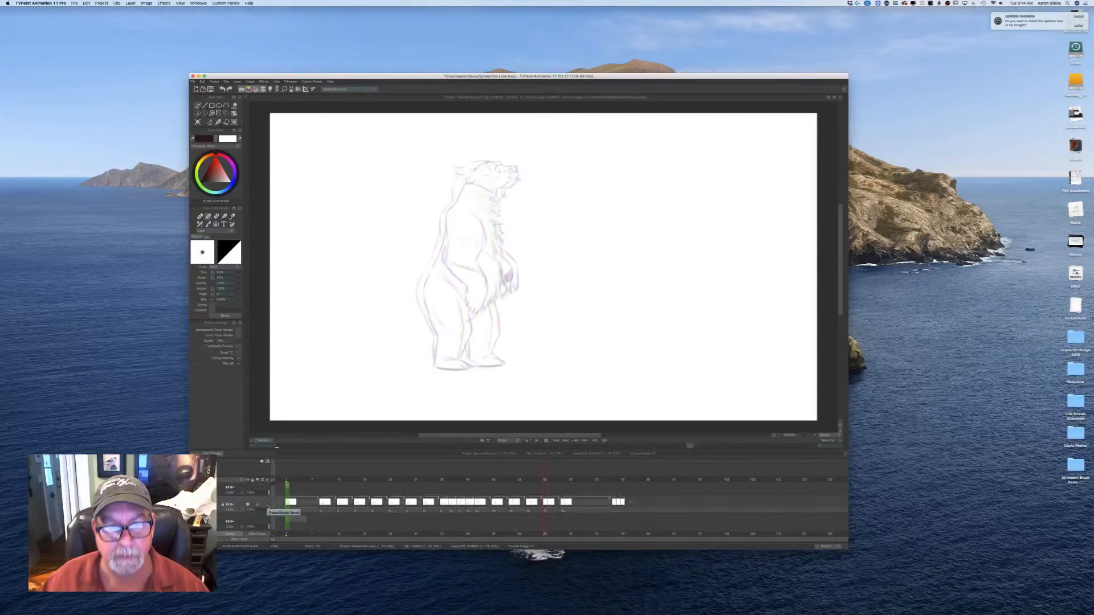
# Step: Flip repeatedly between the previous standing pose and the blank in-between to study the movement
pyautogui.press('Left')
pyautogui.press('Right')
pyautogui.press('Left')
pyautogui.press('Right')
pyautogui.press('Left')
pyautogui.press('Right')
pyautogui.press('Left')
pyautogui.press('Right')
pyautogui.press('Left')
pyautogui.press('Right')
pyautogui.press('Left')
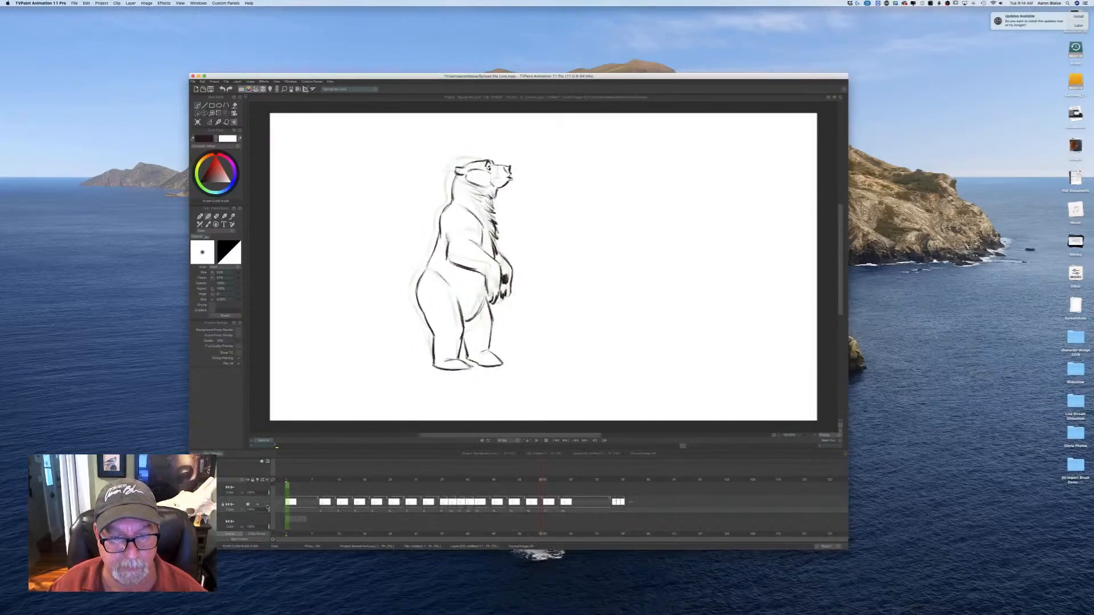
pyautogui.press('Right')
pyautogui.press('Left')
pyautogui.press('Right')
pyautogui.press('Left')
pyautogui.press('Right')
pyautogui.press('Left')
pyautogui.press('Right')
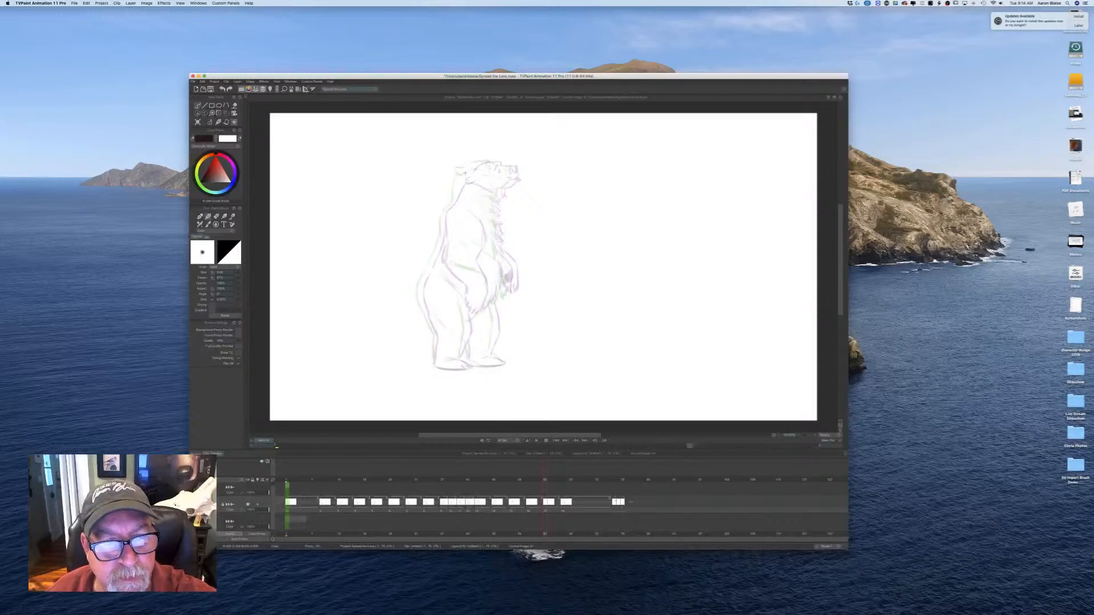
# Step: Draw the in-between bear's back contour from the neck to the heel and start the thigh line at the hip
pyautogui.moveTo(459, 181)
pyautogui.mouseDown()
pyautogui.moveTo(420, 290)
pyautogui.moveTo(433, 363)
pyautogui.mouseUp()
pyautogui.press('Left')
pyautogui.press('Right')
pyautogui.moveTo(442, 274); pyautogui.dragTo(448, 281)
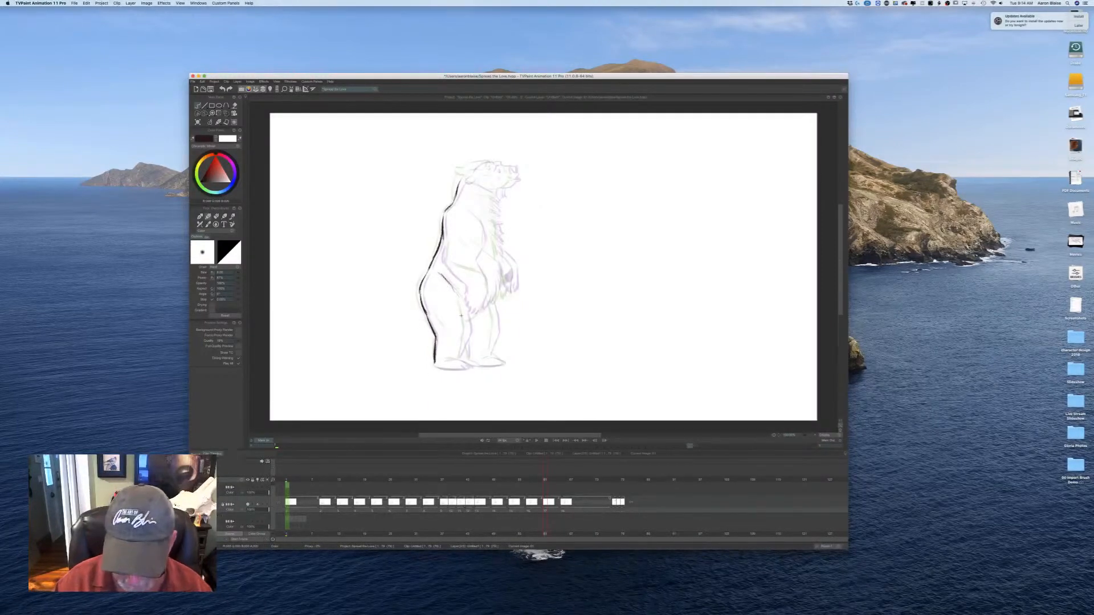
# Step: Save the project and hide the timeline, enlarging the view of the bear for drawing
pyautogui.press('Tab')
pyautogui.press('super+s')
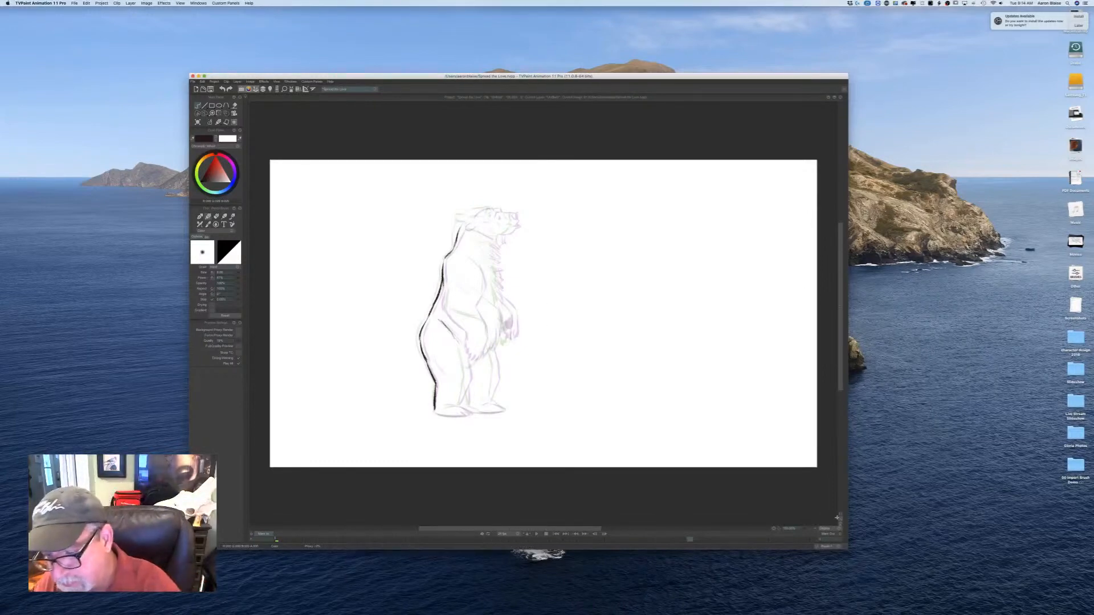
pyautogui.moveTo(805, 529); pyautogui.dragTo(813, 527)
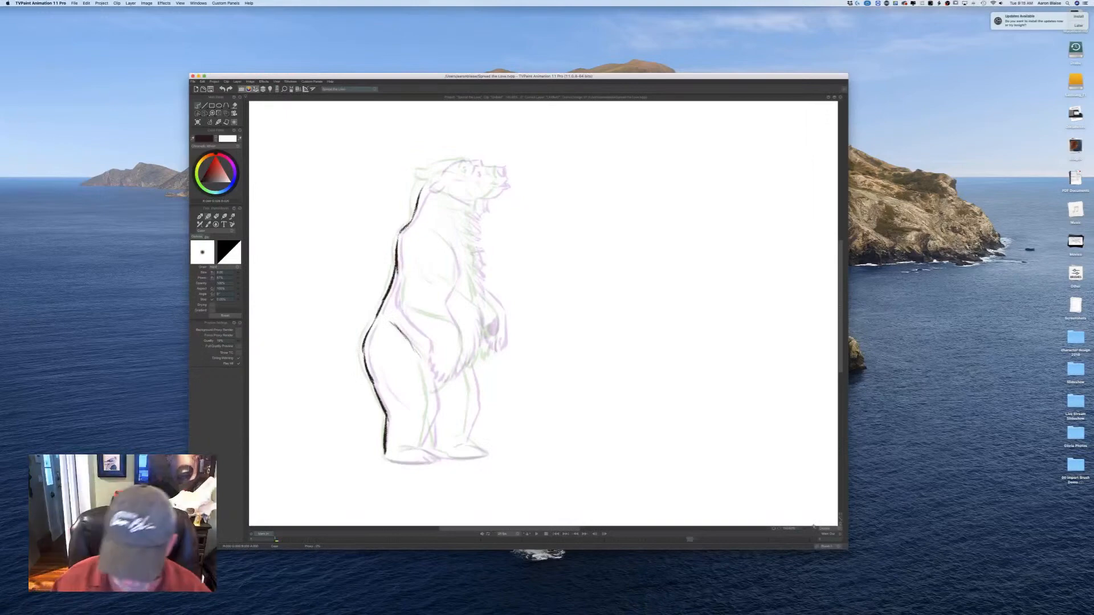
# Step: Draw the front contour of the near hind leg from the hip to the ankle, checking it against the previous pose
pyautogui.press('Left')
pyautogui.press('Right')
pyautogui.press('Left')
pyautogui.press('Right')
pyautogui.moveTo(393, 324)
pyautogui.mouseDown()
pyautogui.moveTo(431, 406)
pyautogui.moveTo(420, 448)
pyautogui.mouseUp()
pyautogui.press('Left')
pyautogui.press('Right')
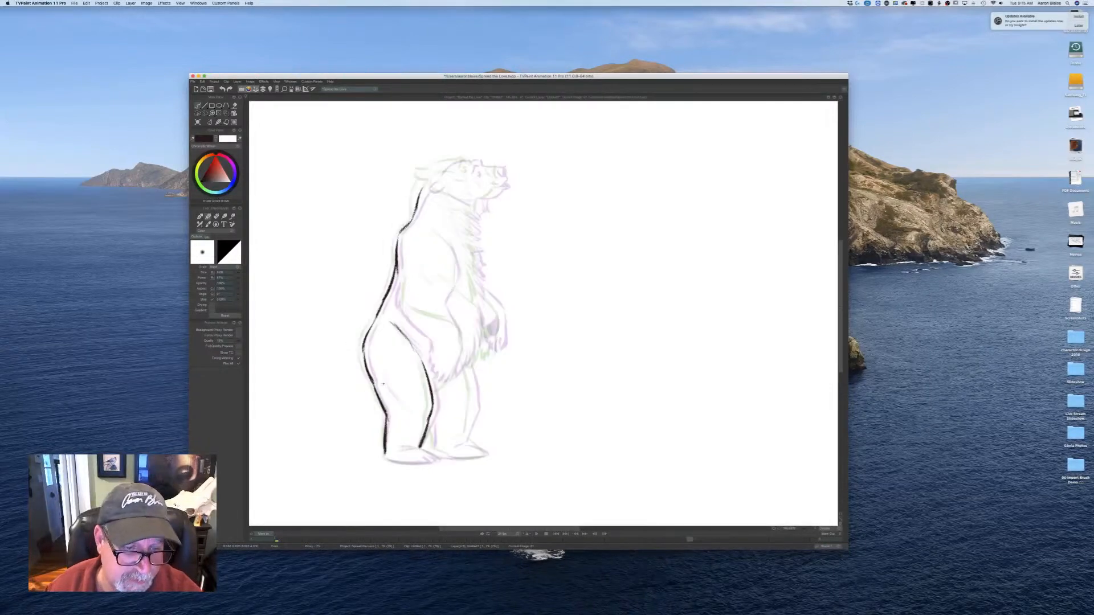
# Step: Add a short crease inside the near hind leg and draw its foot with the toes
pyautogui.moveTo(384, 383)
pyautogui.mouseDown()
pyautogui.moveTo(397, 403)
pyautogui.moveTo(392, 396)
pyautogui.mouseUp()
pyautogui.press('Left')
pyautogui.press('Right')
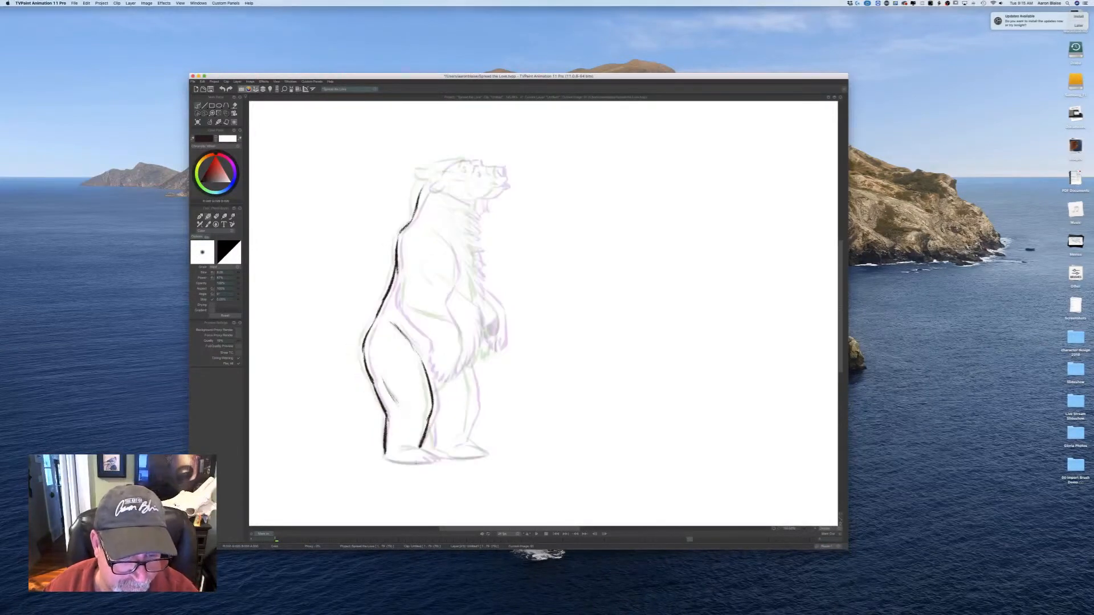
pyautogui.moveTo(398, 450)
pyautogui.mouseDown()
pyautogui.moveTo(440, 463)
pyautogui.moveTo(383, 458)
pyautogui.moveTo(439, 462)
pyautogui.mouseUp()
pyautogui.press('Left')
pyautogui.press('Right')
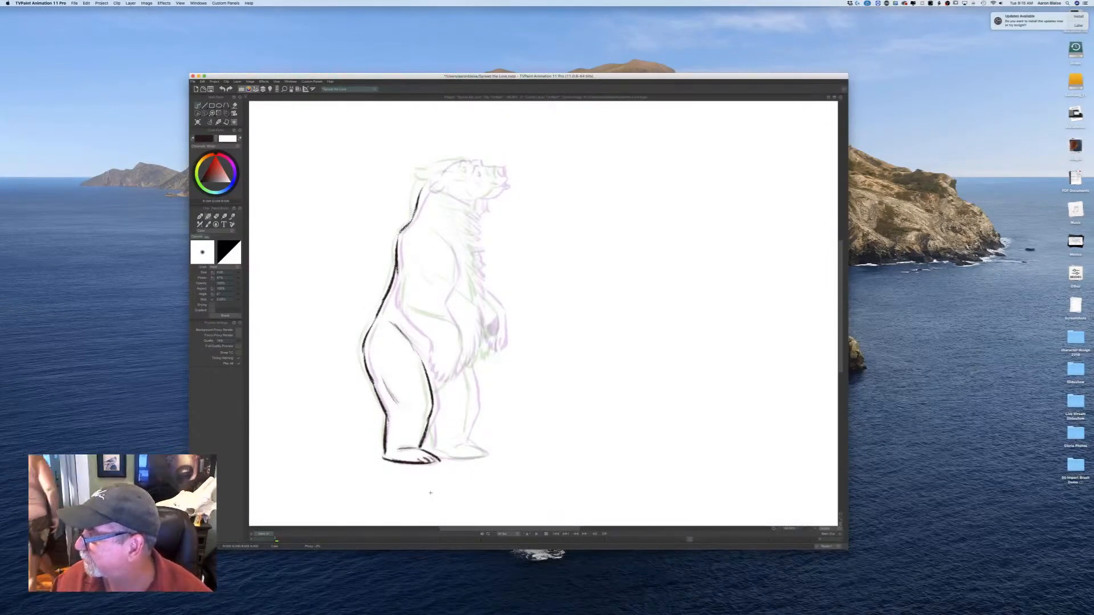
# Step: Draw the front contour of the near upper arm from the shoulder to the elbow crease, flipping against the previous pose
pyautogui.press('Left')
pyautogui.press('Right')
pyautogui.press('Left')
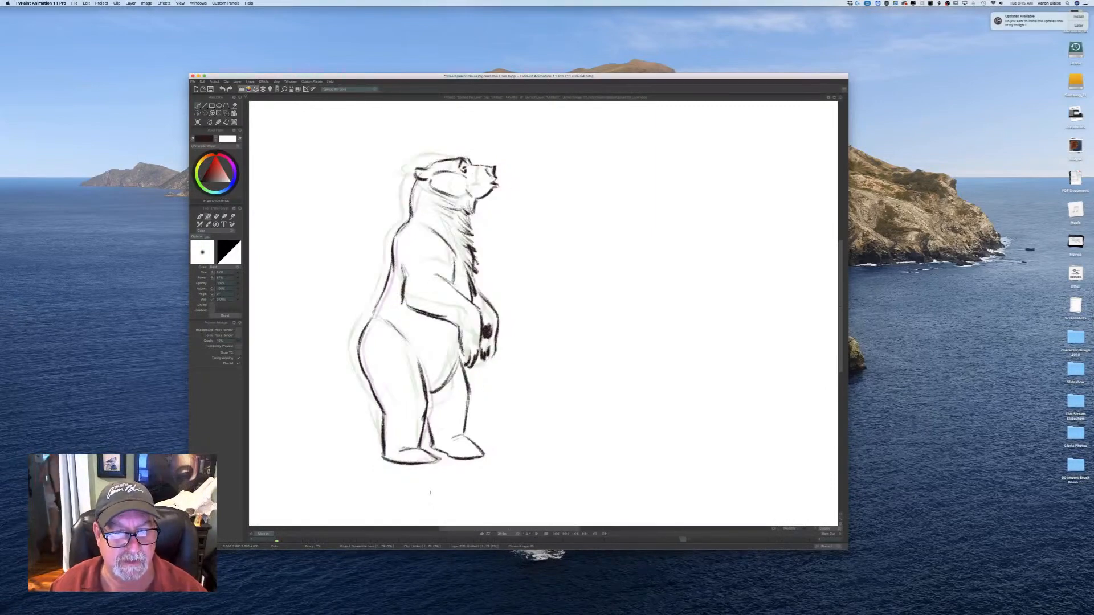
pyautogui.press('Right')
pyautogui.press('Left')
pyautogui.press('Right')
pyautogui.moveTo(437, 231)
pyautogui.mouseDown()
pyautogui.moveTo(457, 268)
pyautogui.moveTo(453, 294)
pyautogui.mouseUp()
pyautogui.press('Left')
pyautogui.press('Right')
pyautogui.press('Left')
pyautogui.press('Right')
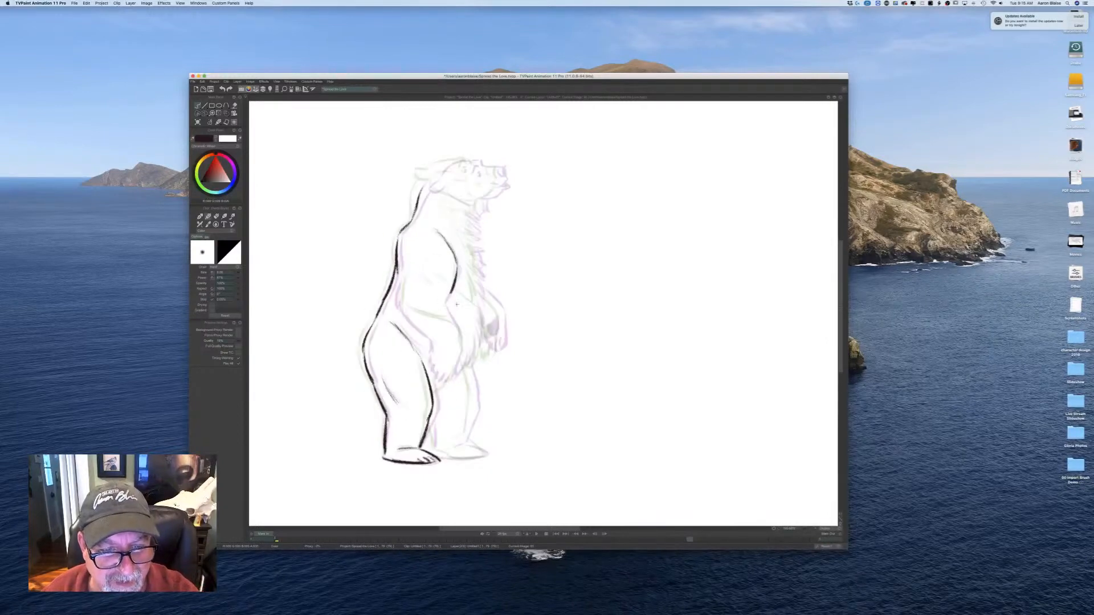
# Step: Draw the upper contour of the near forearm down to the wrist, comparing it with the previous pose
pyautogui.moveTo(439, 286)
pyautogui.mouseDown()
pyautogui.moveTo(472, 326)
pyautogui.moveTo(474, 359)
pyautogui.mouseUp()
pyautogui.press('Left')
pyautogui.press('Right')
pyautogui.press('Left')
pyautogui.press('Right')
# Step: Draw the back of the near elbow and the forearm's underside, and outline the hanging paw
pyautogui.moveTo(404, 278); pyautogui.dragTo(401, 314)
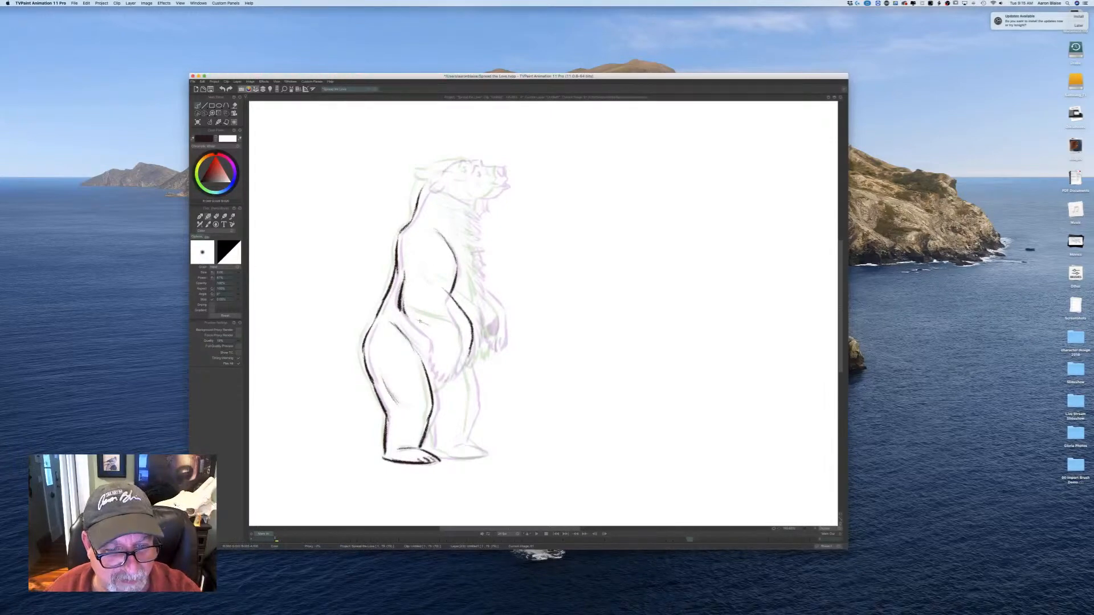
pyautogui.moveTo(407, 312); pyautogui.dragTo(445, 335)
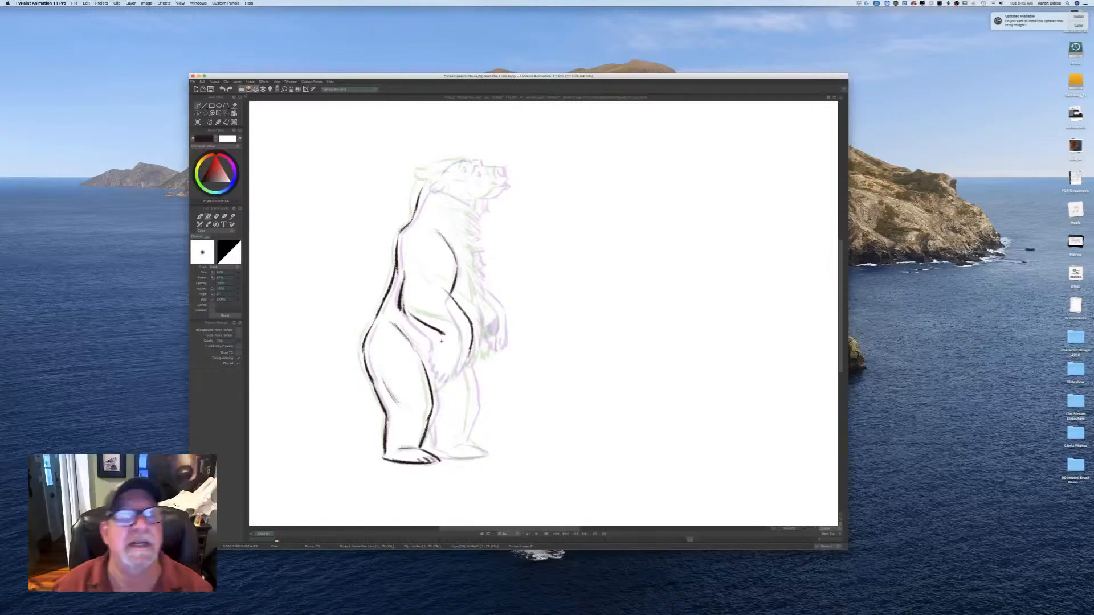
pyautogui.moveTo(444, 336)
pyautogui.mouseDown()
pyautogui.moveTo(449, 372)
pyautogui.moveTo(469, 373)
pyautogui.mouseUp()
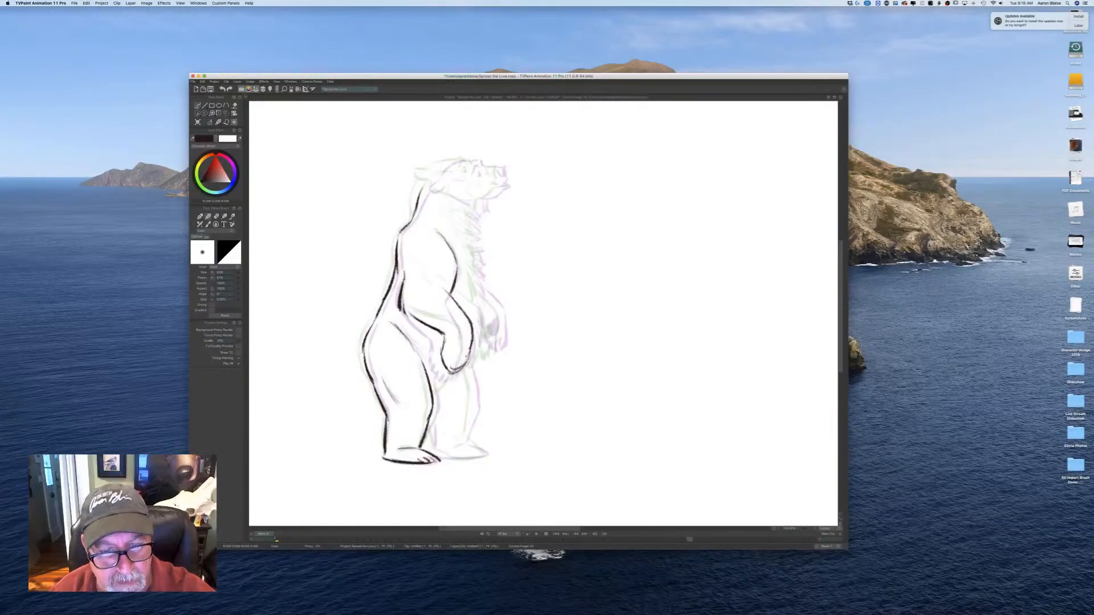
# Step: Add the claws to the tip of the near front paw, flipping against the previous pose
pyautogui.moveTo(468, 359)
pyautogui.mouseDown()
pyautogui.moveTo(454, 375)
pyautogui.moveTo(441, 367)
pyautogui.mouseUp()
pyautogui.press('Left')
pyautogui.press('Right')
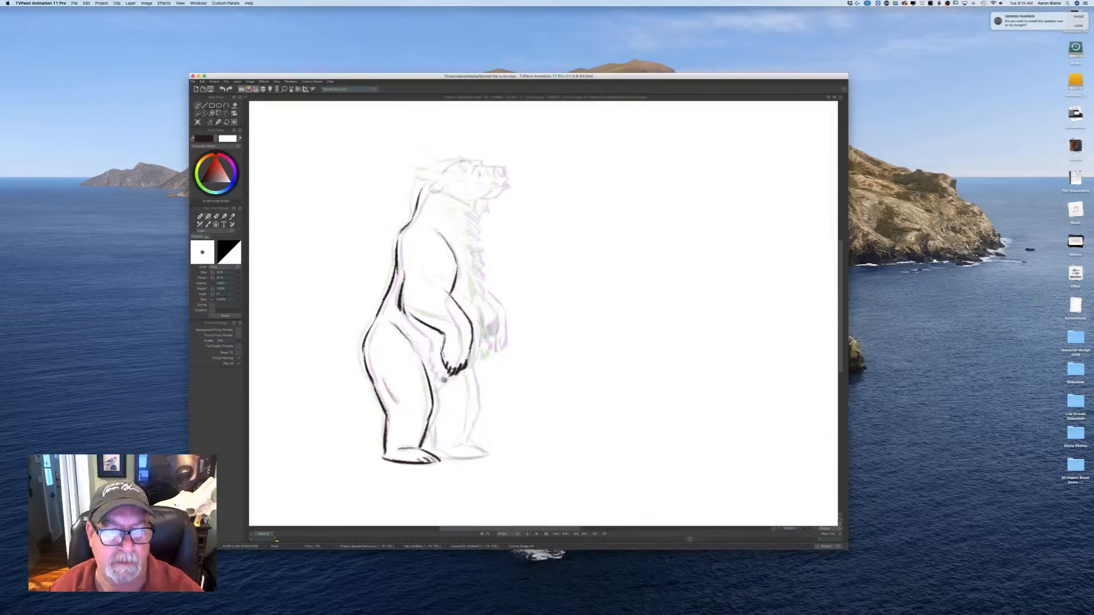
pyautogui.press('Left')
pyautogui.press('Right')
pyautogui.press('Left')
pyautogui.press('Right')
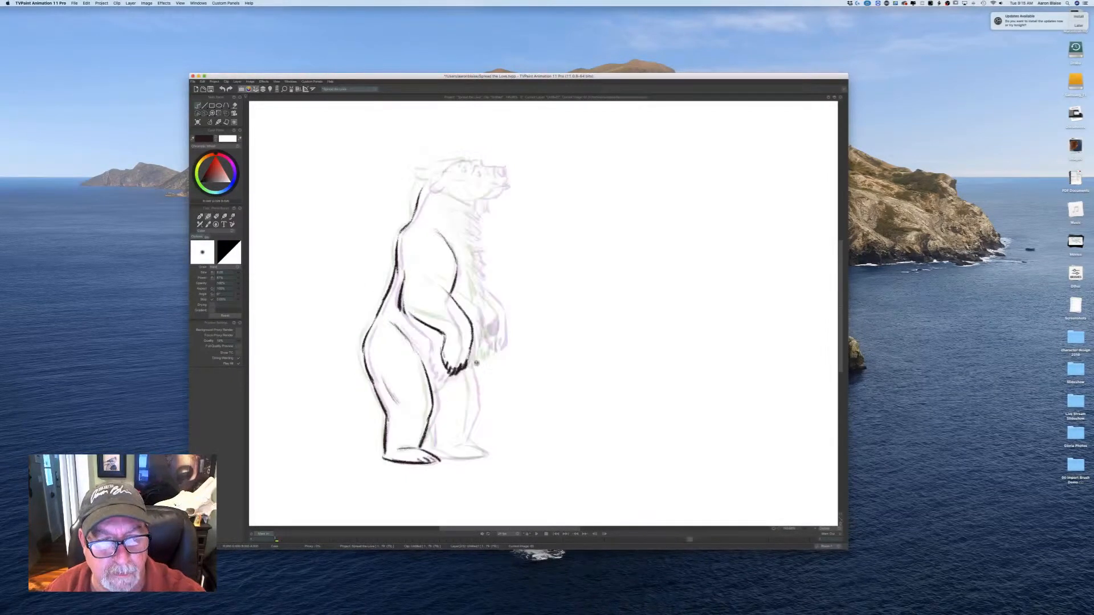
pyautogui.press('Left')
pyautogui.press('Right')
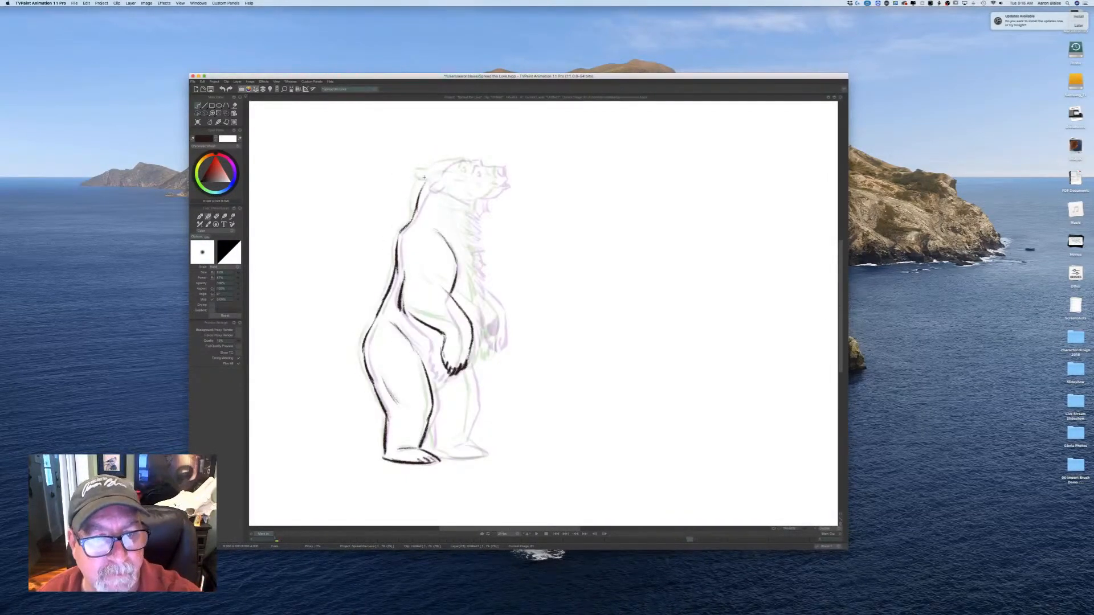
# Step: Draw the near ear at the back of the head, comparing it with the neighbouring poses
pyautogui.moveTo(434, 174)
pyautogui.mouseDown()
pyautogui.moveTo(420, 172)
pyautogui.moveTo(435, 182)
pyautogui.moveTo(424, 182)
pyautogui.mouseUp()
pyautogui.press('Left')
pyautogui.press('Right')
pyautogui.press('Left')
pyautogui.press('Right')
pyautogui.press('Right')
pyautogui.press('Left')
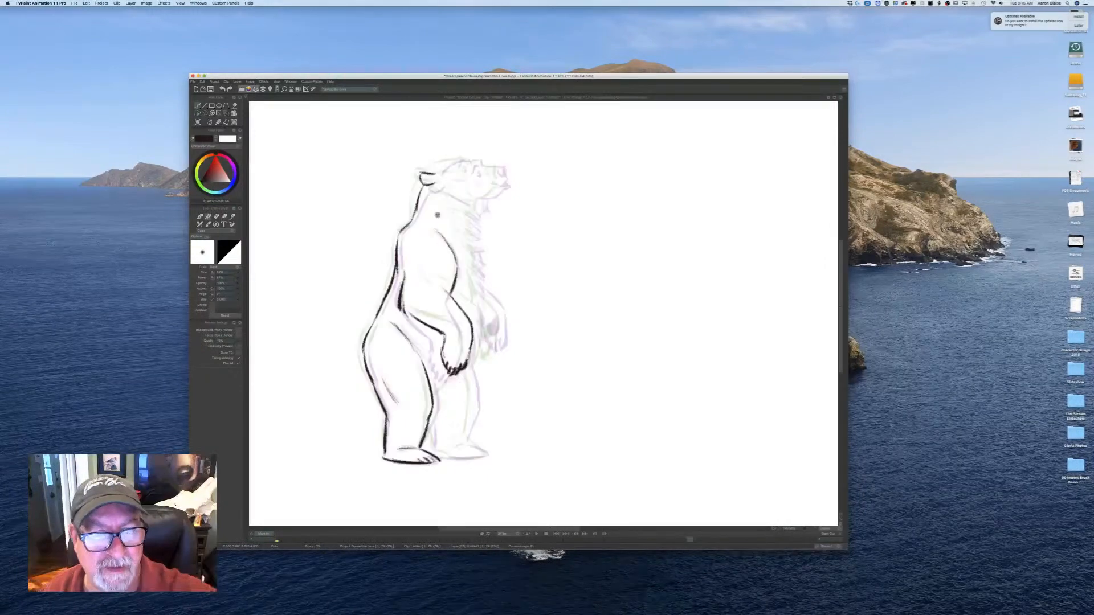
# Step: Draw the top of the head, the brow and the muzzle with its nose, flipping against the previous pose
pyautogui.moveTo(436, 169)
pyautogui.mouseDown()
pyautogui.moveTo(462, 162)
pyautogui.moveTo(450, 163)
pyautogui.mouseUp()
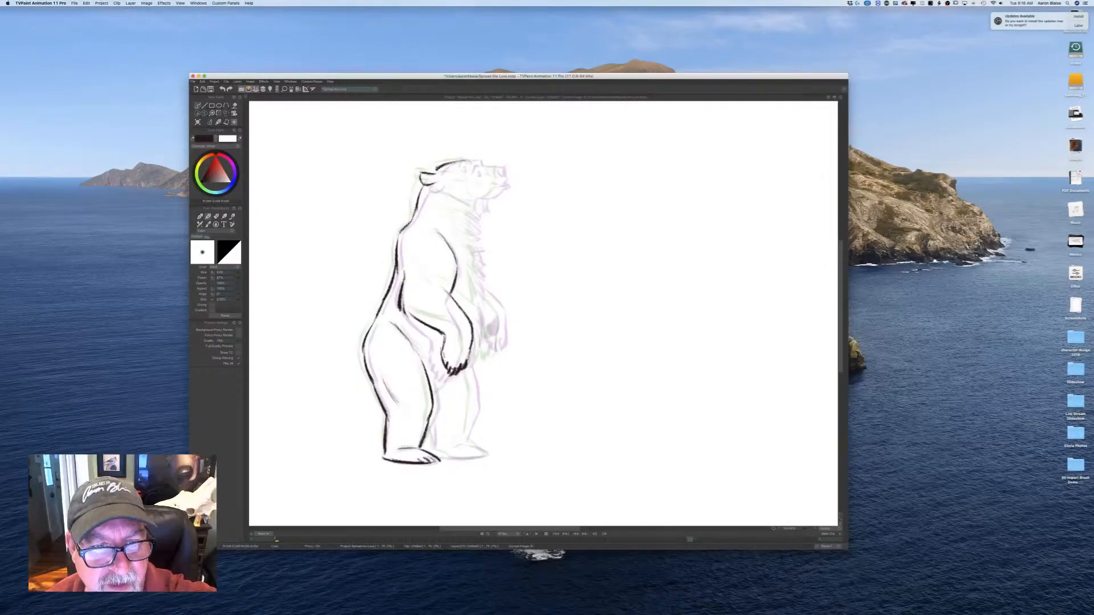
pyautogui.press('Left')
pyautogui.press('Right')
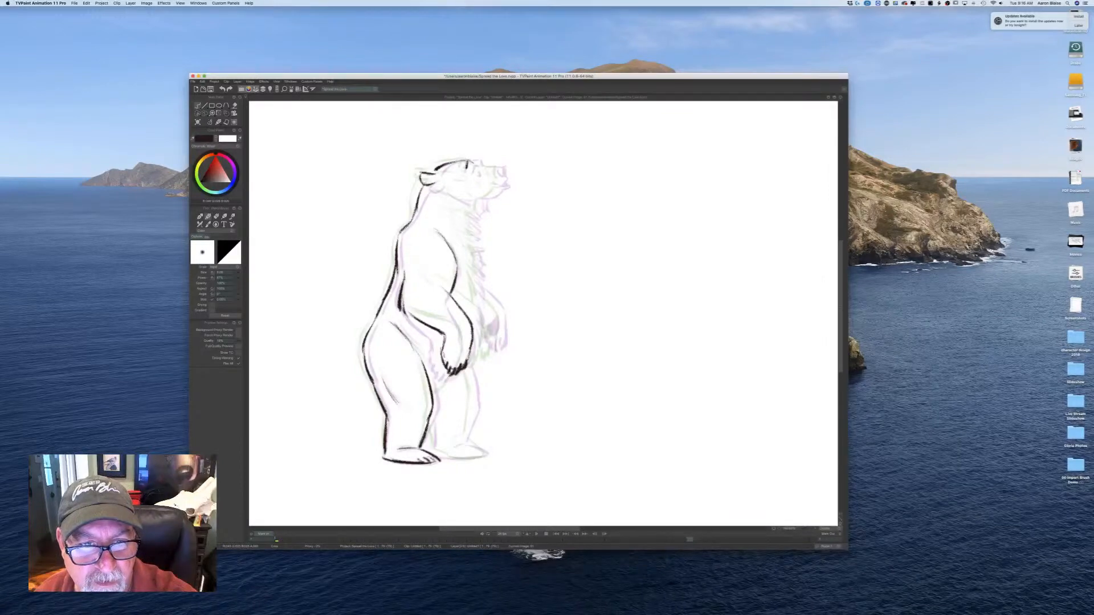
pyautogui.press('Left')
pyautogui.press('Right')
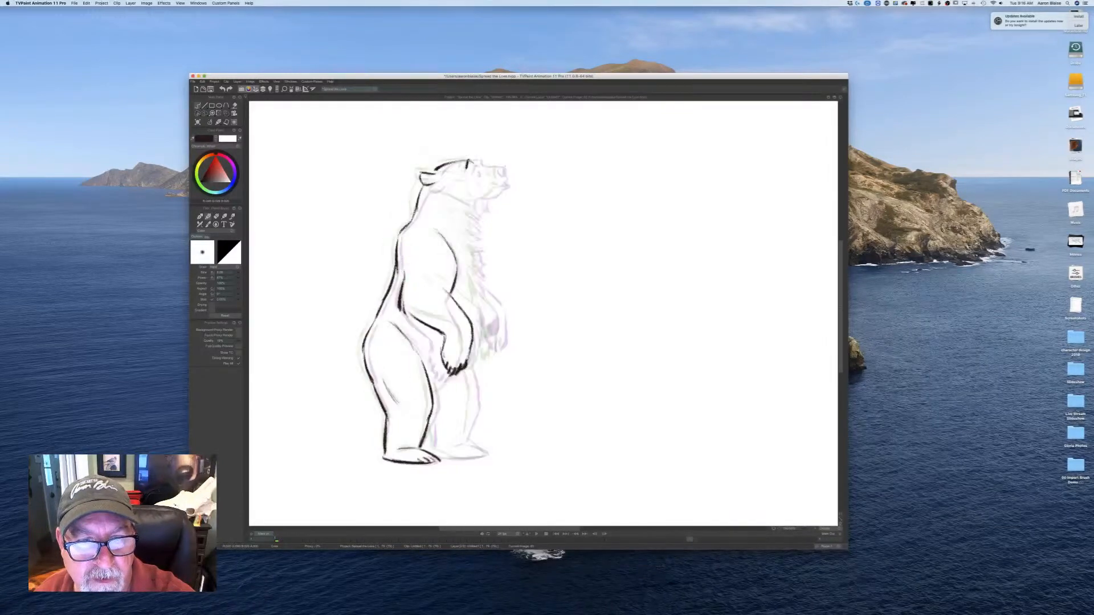
pyautogui.press('Left')
pyautogui.press('Right')
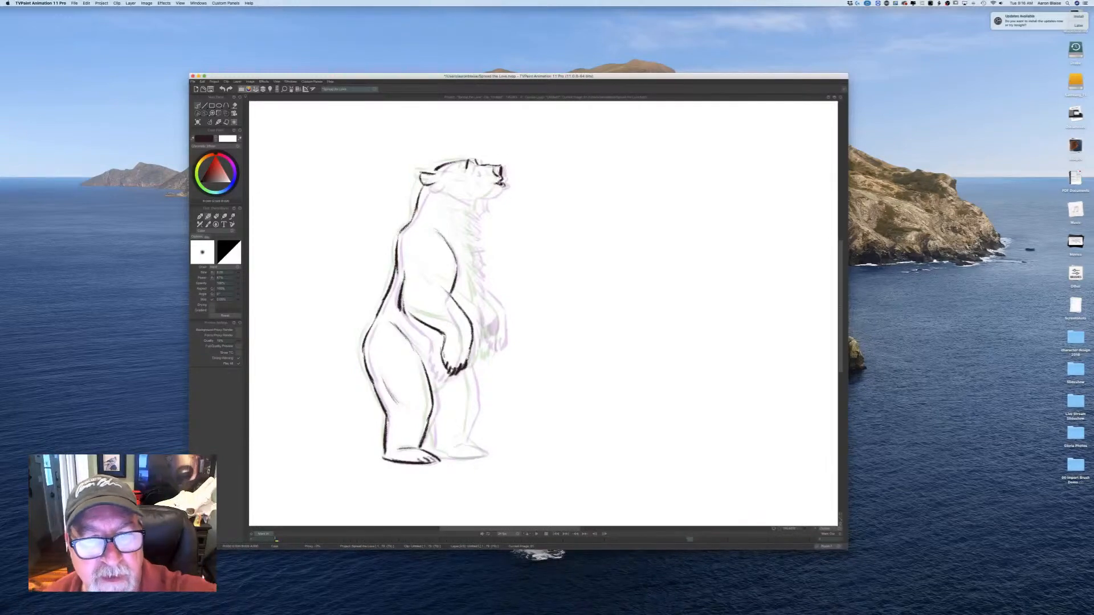
# Step: Draw the chin and lower jaw line and mark the eye, checking them against the previous pose
pyautogui.moveTo(497, 193); pyautogui.dragTo(477, 200)
pyautogui.press('Left')
pyautogui.press('Right')
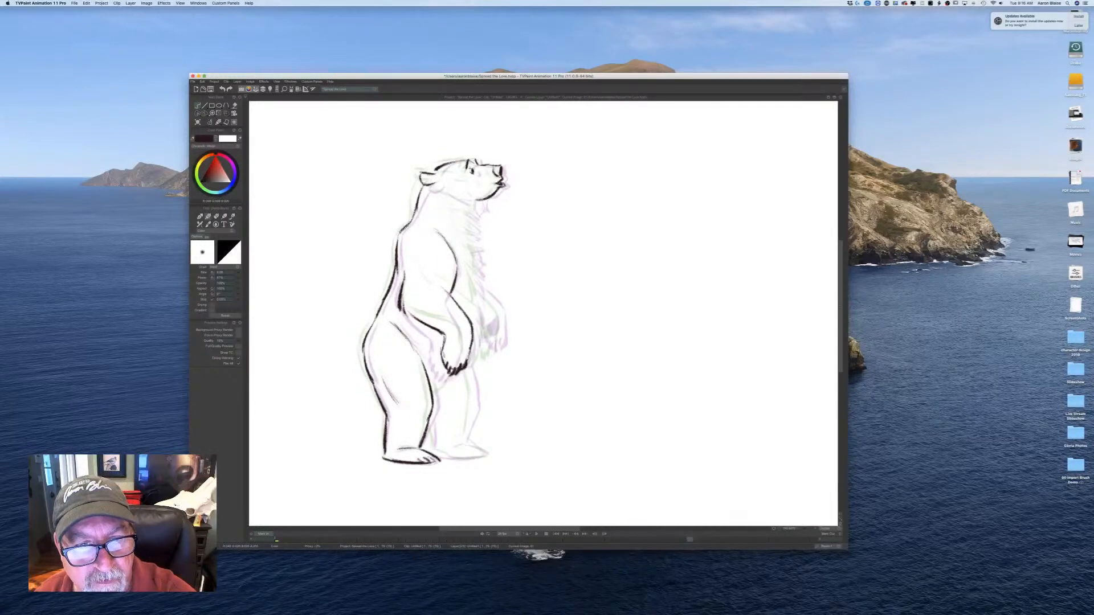
pyautogui.press('Left')
pyautogui.press('Right')
pyautogui.press('Left')
pyautogui.press('Right')
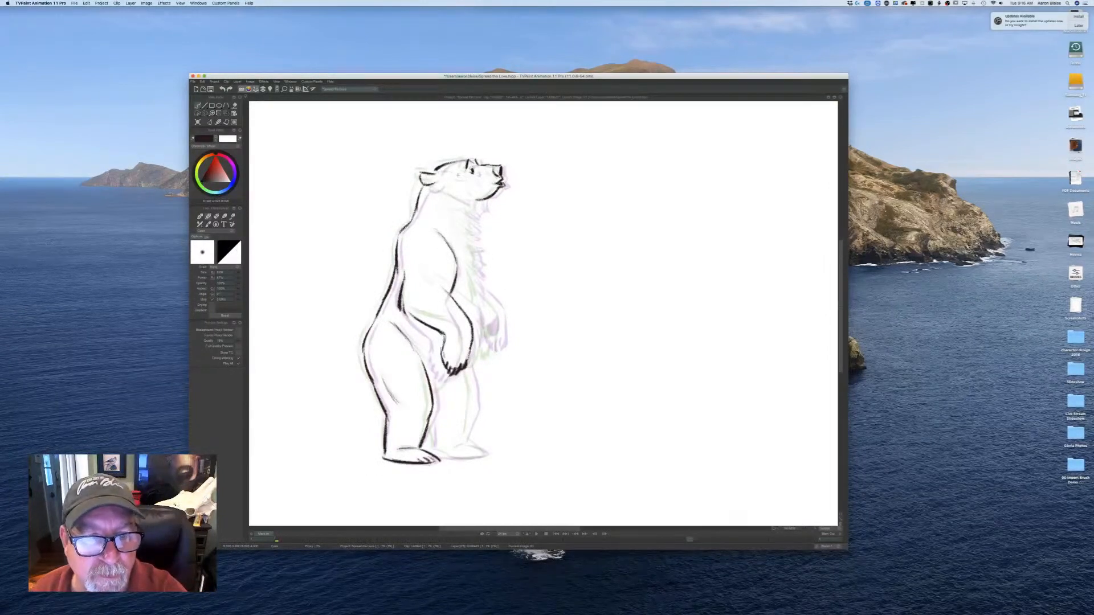
pyautogui.press('Left')
pyautogui.press('Right')
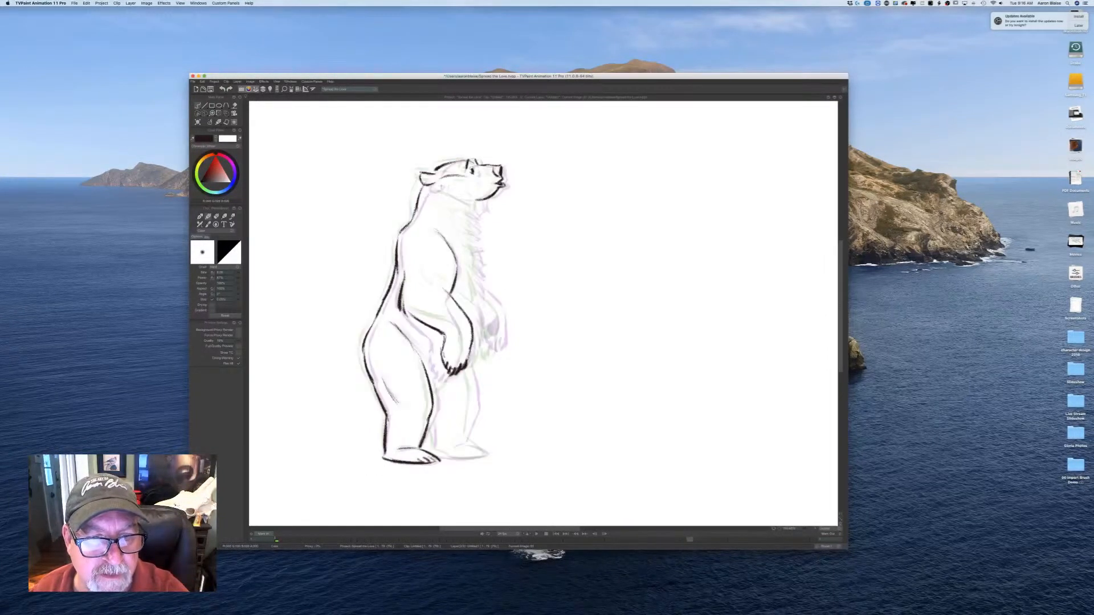
# Step: Draw the cheek line and the fur tuft under the throat, flipping against the previous pose
pyautogui.press('Left')
pyautogui.press('Right')
pyautogui.press('Left')
pyautogui.press('Right')
pyautogui.press('Left')
pyautogui.press('Right')
pyautogui.press('Left')
pyautogui.press('Right')
pyautogui.moveTo(480, 201); pyautogui.dragTo(477, 224)
pyautogui.press('Left')
pyautogui.press('Right')
# Step: Draw jagged fur strokes down the front of the chest below the throat
pyautogui.moveTo(469, 220); pyautogui.dragTo(479, 249)
pyautogui.press('Left')
pyautogui.press('Right')
pyautogui.moveTo(472, 250)
pyautogui.mouseDown()
pyautogui.moveTo(479, 270)
pyautogui.moveTo(477, 261)
pyautogui.mouseUp()
pyautogui.moveTo(469, 256)
pyautogui.mouseDown()
pyautogui.moveTo(481, 266)
pyautogui.moveTo(480, 257)
pyautogui.mouseUp()
pyautogui.moveTo(469, 253); pyautogui.dragTo(482, 264)
pyautogui.moveTo(469, 259)
pyautogui.mouseDown()
pyautogui.moveTo(482, 268)
pyautogui.moveTo(478, 315)
pyautogui.mouseUp()
# Step: Continue the chest fur down the belly edge behind the near forearm, comparing it with the previous pose
pyautogui.press('Left')
pyautogui.press('Right')
pyautogui.press('Left')
pyautogui.press('Right')
pyautogui.moveTo(466, 282); pyautogui.dragTo(480, 323)
pyautogui.moveTo(475, 304); pyautogui.dragTo(482, 323)
pyautogui.moveTo(478, 311); pyautogui.dragTo(473, 339)
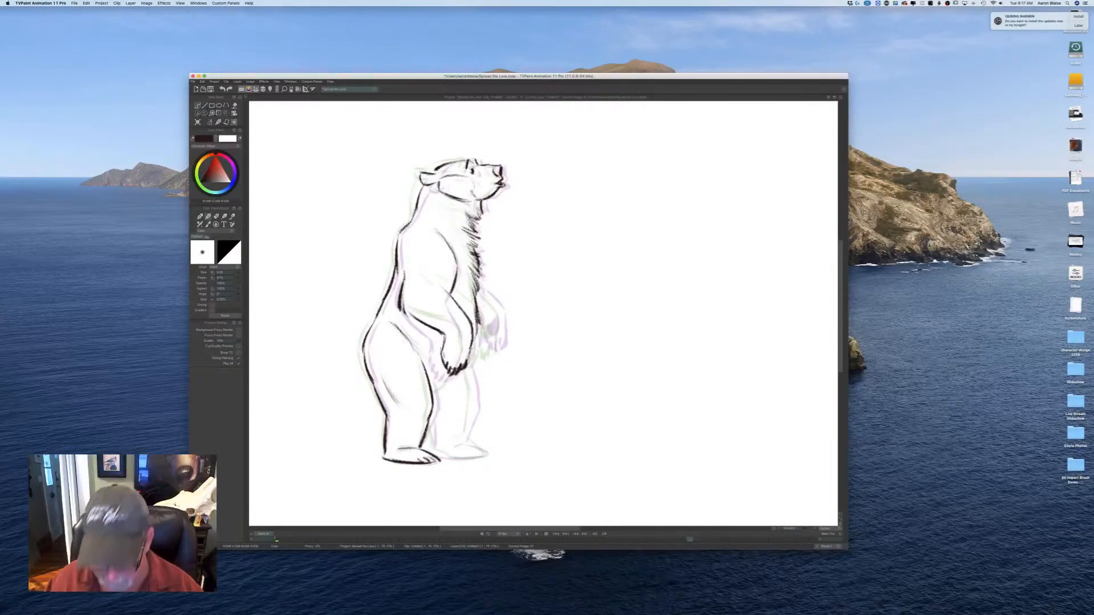
pyautogui.press('Left')
pyautogui.press('Right')
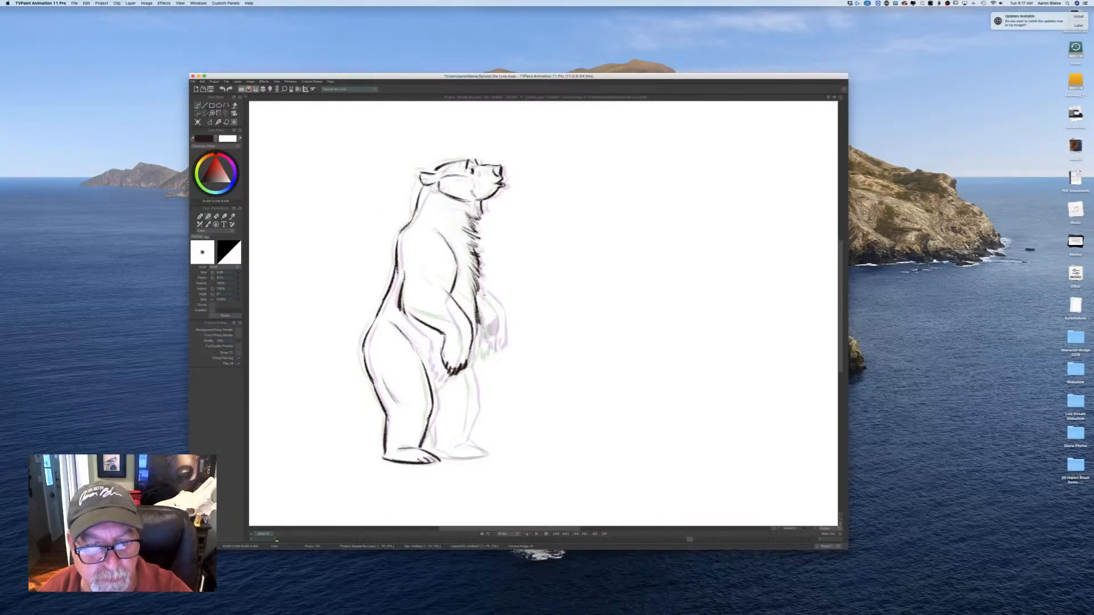
# Step: Draw the far forearm and paw with its dark pads and claws, flipping against the previous pose
pyautogui.moveTo(481, 288)
pyautogui.mouseDown()
pyautogui.moveTo(502, 342)
pyautogui.moveTo(494, 355)
pyautogui.moveTo(483, 327)
pyautogui.moveTo(495, 325)
pyautogui.moveTo(498, 352)
pyautogui.moveTo(485, 356)
pyautogui.mouseUp()
pyautogui.press('Left')
pyautogui.press('Right')
pyautogui.press('Left')
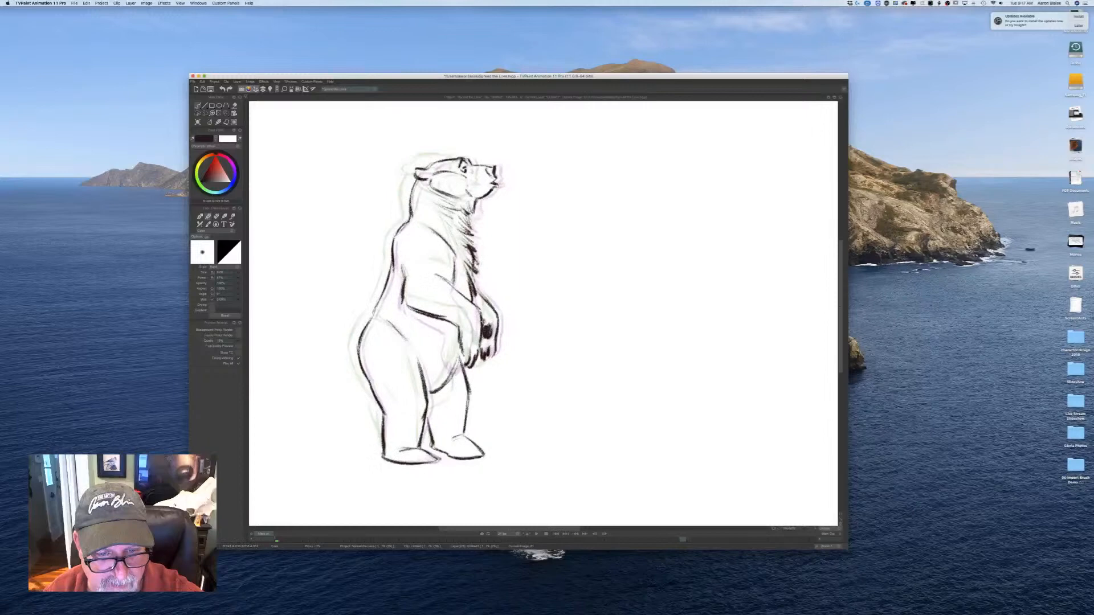
pyautogui.press('Right')
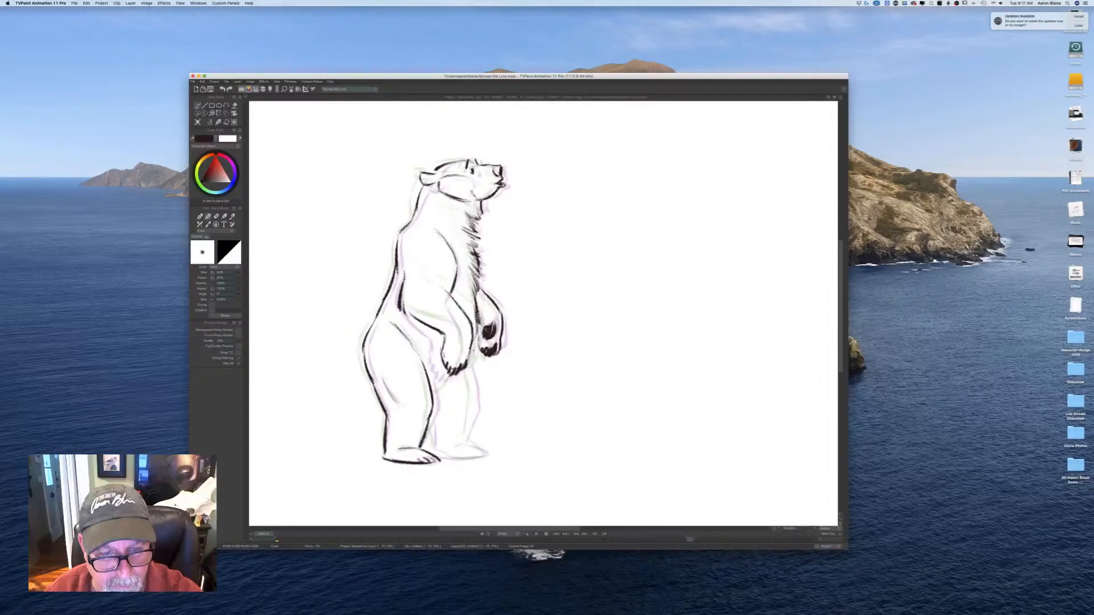
pyautogui.press('Left')
pyautogui.press('Right')
# Step: Draw the far hind leg and foot and the lower belly line, checking them against the previous pose
pyautogui.moveTo(467, 364)
pyautogui.mouseDown()
pyautogui.moveTo(469, 435)
pyautogui.moveTo(433, 435)
pyautogui.moveTo(435, 447)
pyautogui.moveTo(488, 458)
pyautogui.moveTo(436, 451)
pyautogui.moveTo(462, 458)
pyautogui.mouseUp()
pyautogui.press('Left')
pyautogui.press('Right')
pyautogui.press('Left')
pyautogui.press('Right')
pyautogui.press('Left')
pyautogui.press('Right')
pyautogui.press('Left')
pyautogui.press('Right')
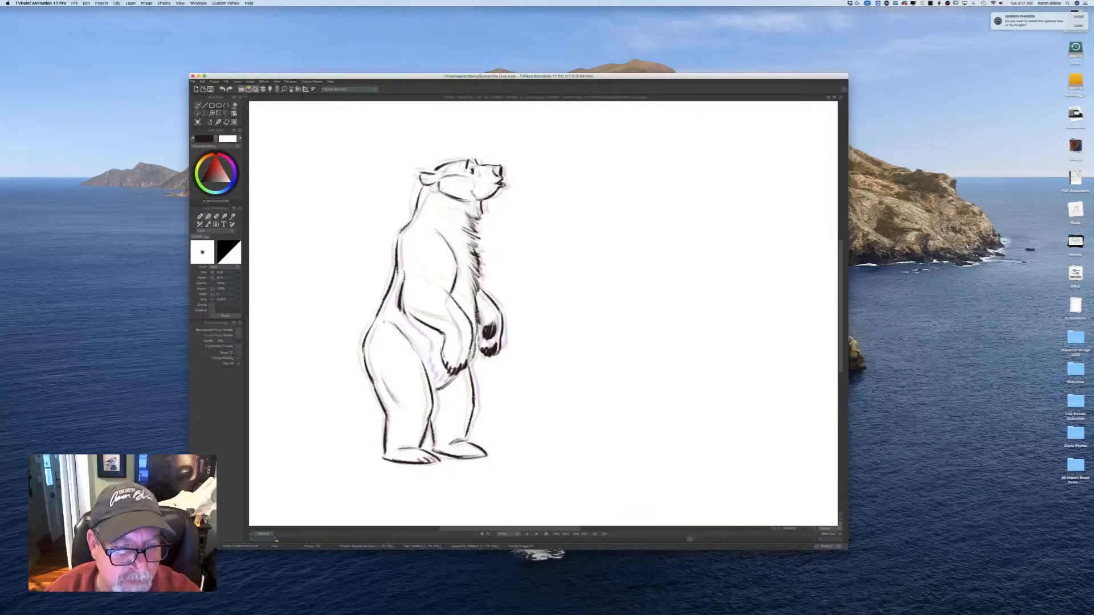
# Step: Touch up the rump contour and add a short crease on the near upper arm, flipping against the previous pose
pyautogui.moveTo(375, 319); pyautogui.dragTo(364, 364)
pyautogui.press('Left')
pyautogui.press('Right')
pyautogui.press('Left')
pyautogui.press('Right')
pyautogui.press('Left')
pyautogui.press('Right')
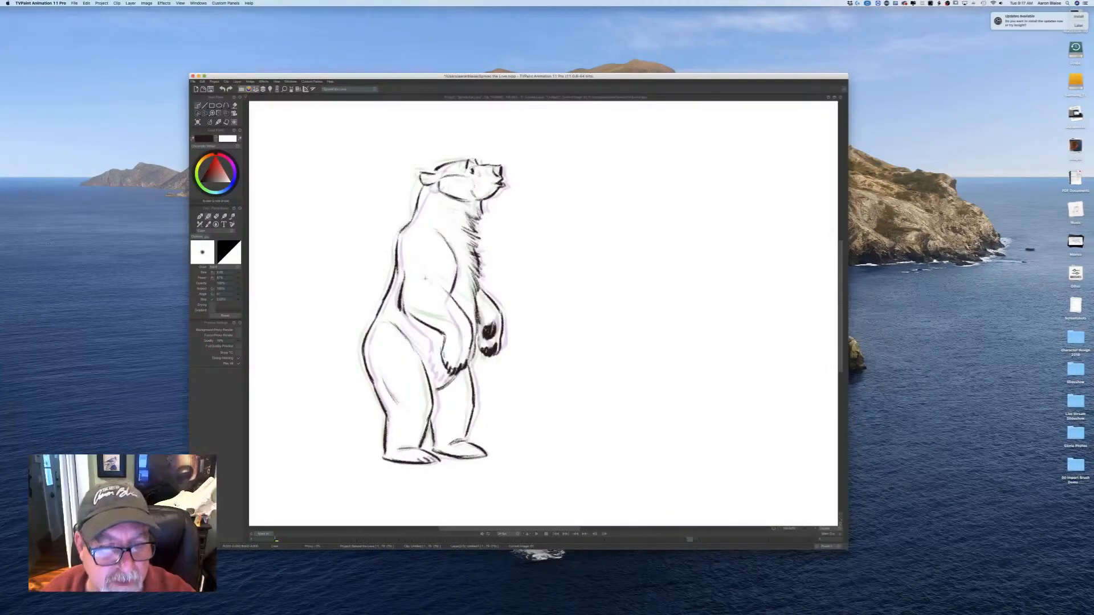
pyautogui.press('Left')
pyautogui.press('Right')
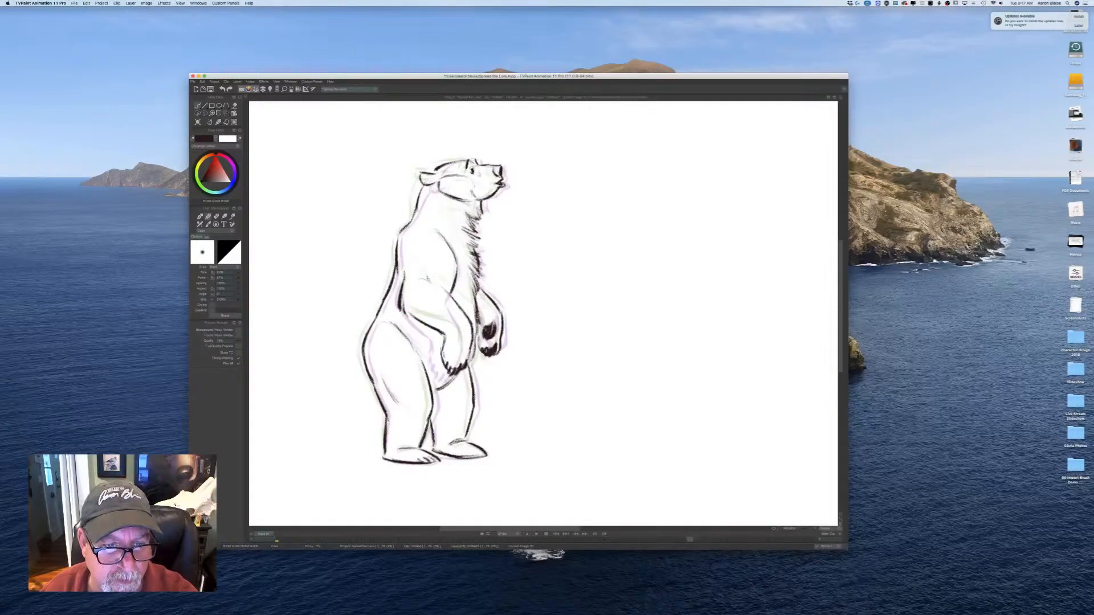
# Step: Compare the drawing with the previous pose and add light fur strokes to the neck below the jaw
pyautogui.press('Left')
pyautogui.press('Right')
pyautogui.press('Left')
pyautogui.press('Right')
pyautogui.press('Left')
pyautogui.press('Right')
pyautogui.press('Left')
pyautogui.press('Right')
pyautogui.moveTo(424, 184)
pyautogui.mouseDown()
pyautogui.moveTo(414, 216)
pyautogui.moveTo(461, 242)
pyautogui.moveTo(462, 211)
pyautogui.moveTo(461, 237)
pyautogui.mouseUp()
# Step: Flip repeatedly between the finished in-between and the previous pose to examine the movement
pyautogui.press('Left')
pyautogui.press('Right')
pyautogui.press('Left')
pyautogui.press('Right')
pyautogui.press('Left')
pyautogui.press('Right')
pyautogui.press('Left')
pyautogui.press('Right')
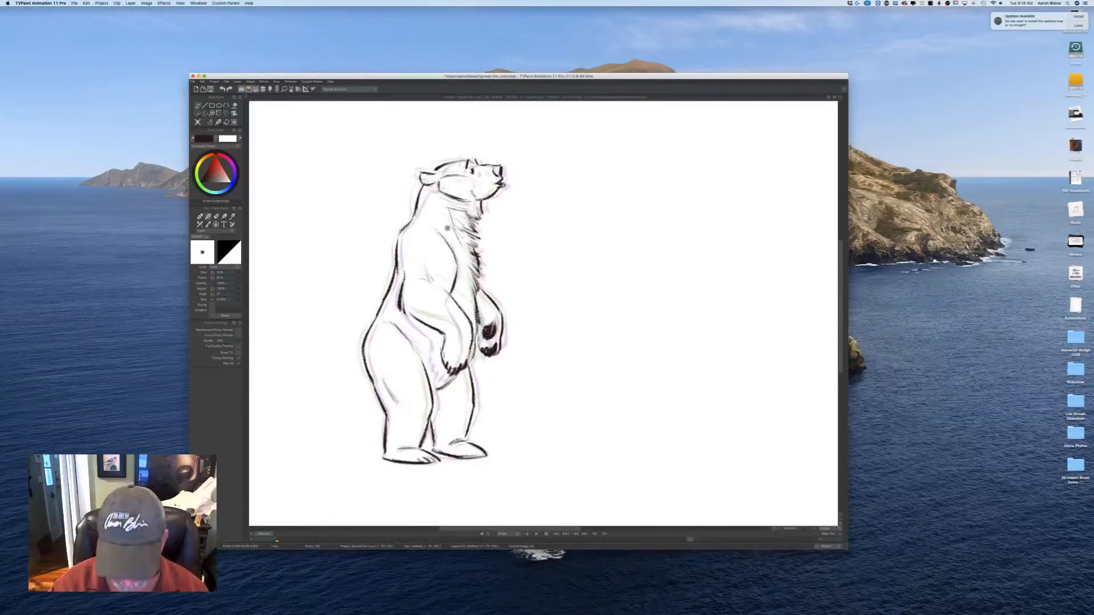
# Step: Show the timeline, fit the whole frame in view and scrub from the new drawing to the end of the scene
pyautogui.press('Tab')
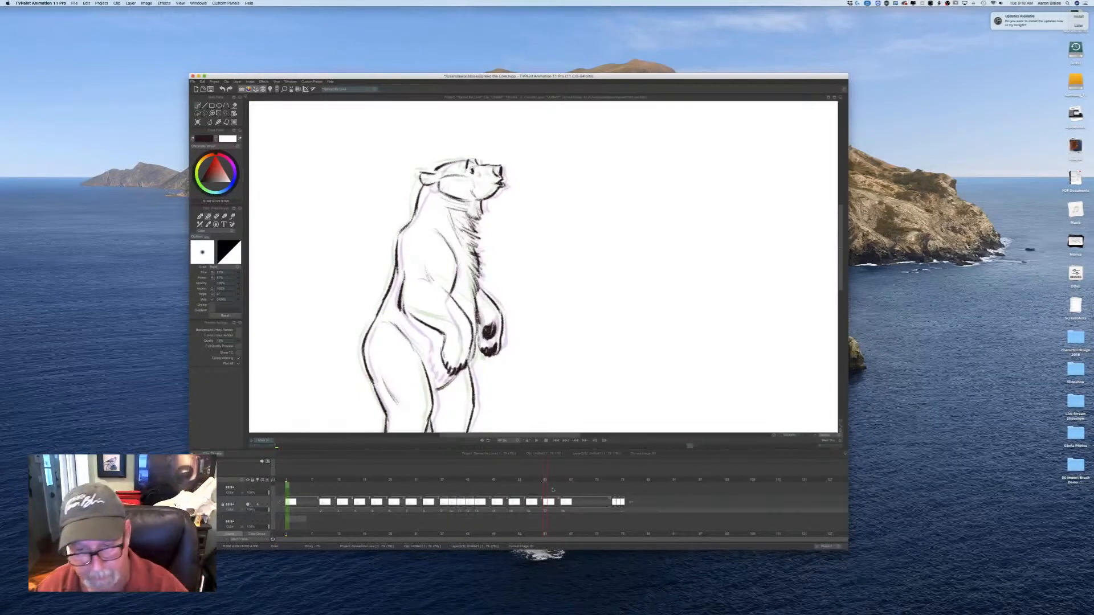
pyautogui.click(840, 427)
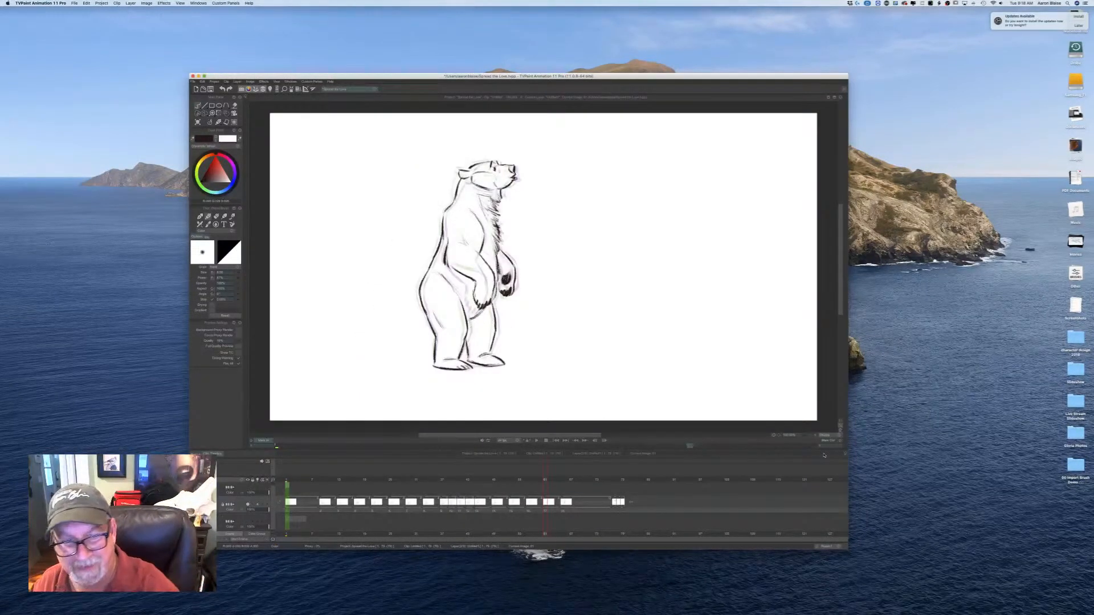
pyautogui.moveTo(546, 480)
pyautogui.mouseDown()
pyautogui.moveTo(453, 485)
pyautogui.moveTo(585, 492)
pyautogui.moveTo(485, 491)
pyautogui.moveTo(569, 491)
pyautogui.moveTo(511, 504)
pyautogui.moveTo(574, 507)
pyautogui.mouseUp()
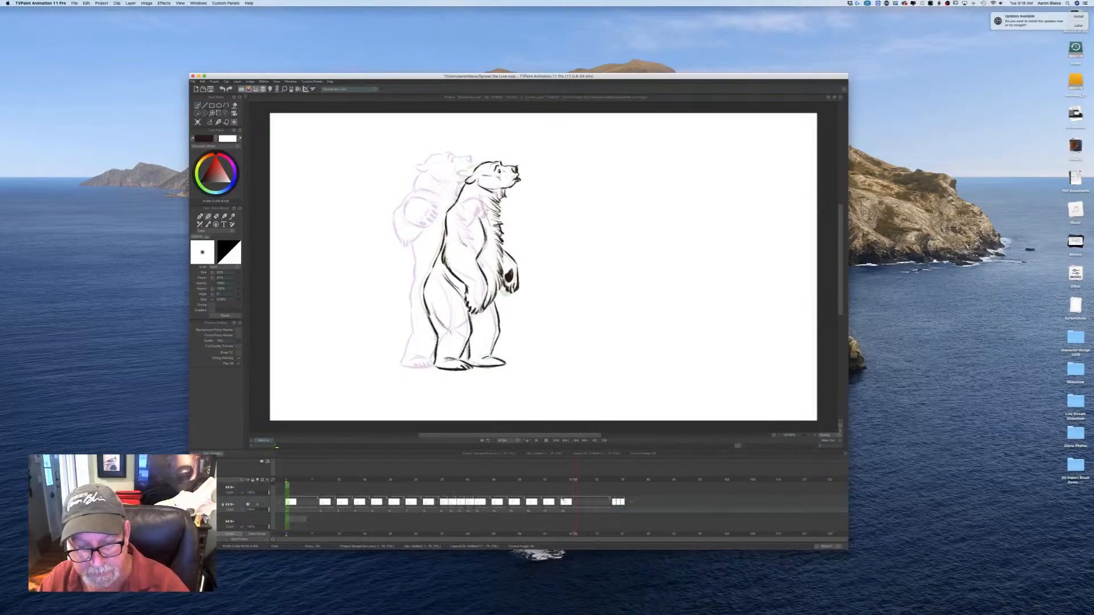
# Step: Shift the last drawings later in the timeline to lengthen the standing hold, and play the animation
pyautogui.moveTo(560, 510); pyautogui.dragTo(572, 510)
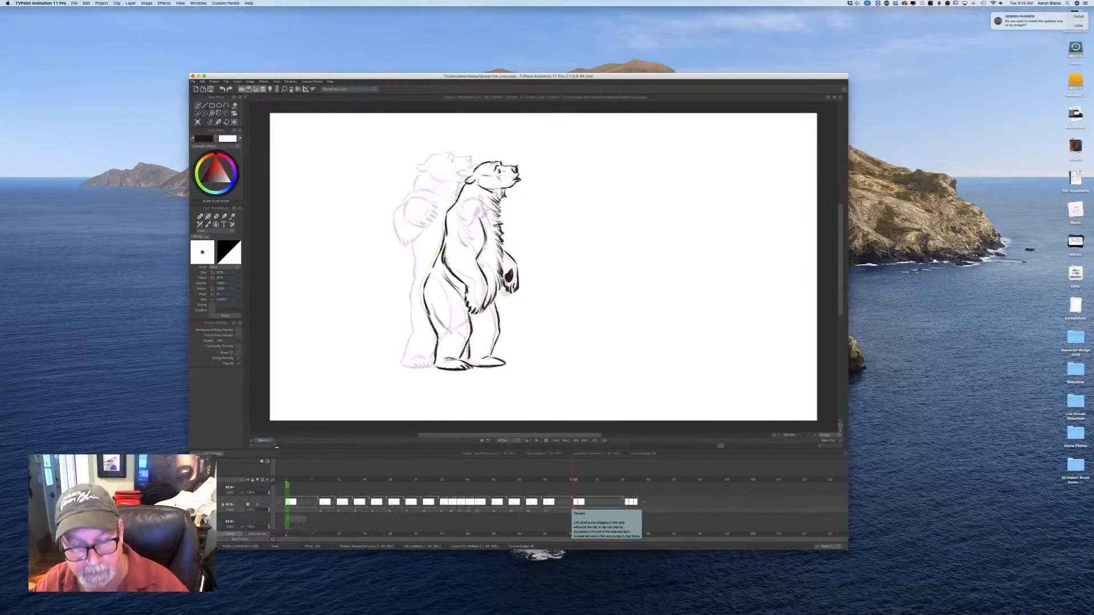
pyautogui.moveTo(573, 507); pyautogui.dragTo(576, 511)
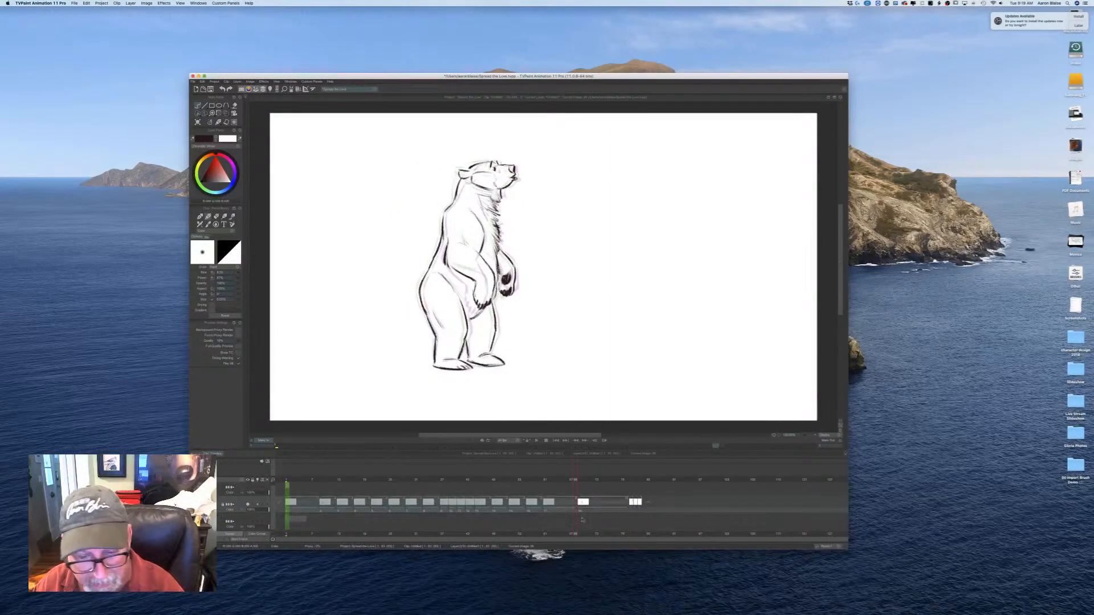
pyautogui.click(625, 516)
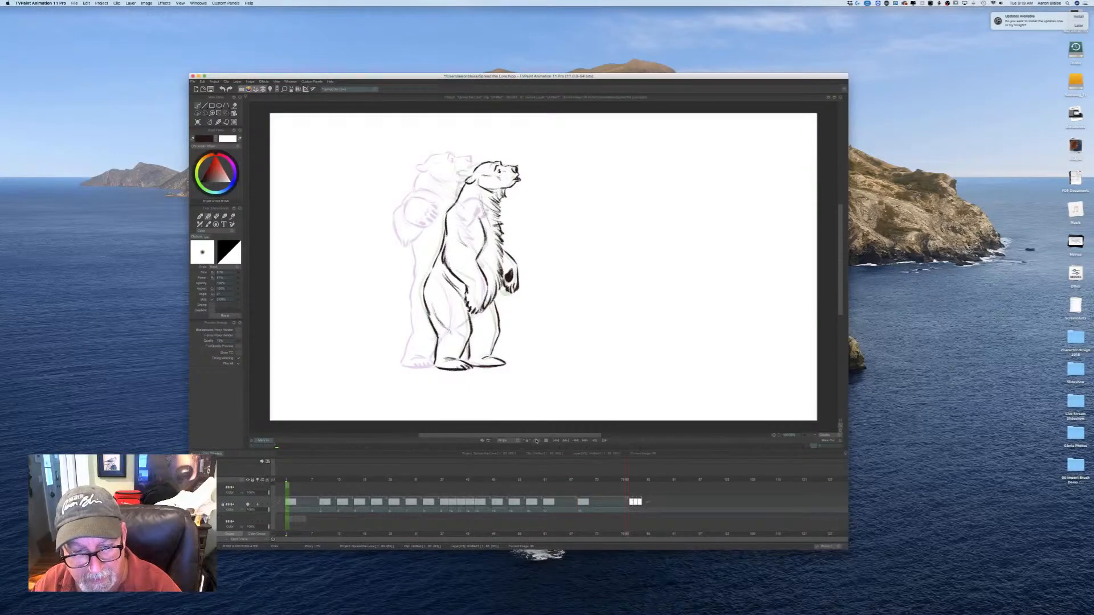
pyautogui.click(536, 440)
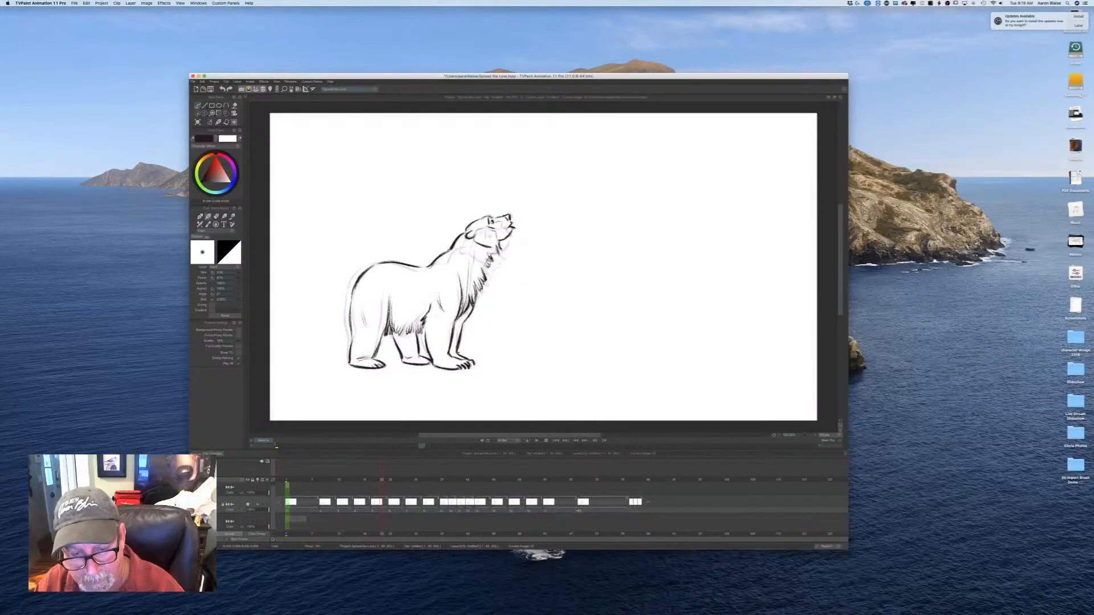
# Step: Move the final drawings further along the timeline and insert a blank drawing midway through the gap
pyautogui.moveTo(578, 508); pyautogui.dragTo(610, 511)
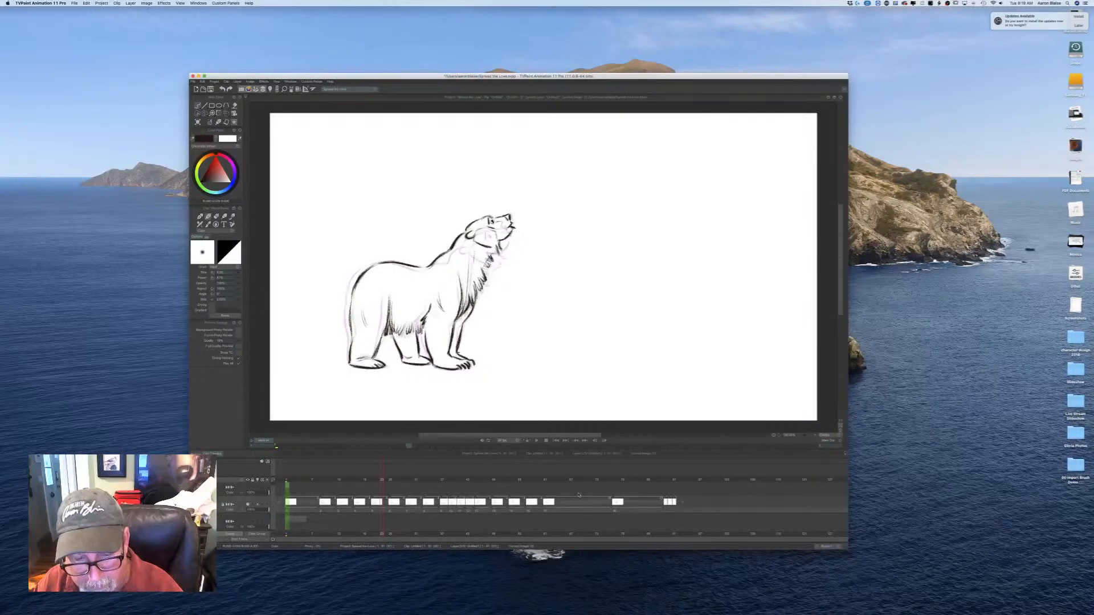
pyautogui.click(580, 521)
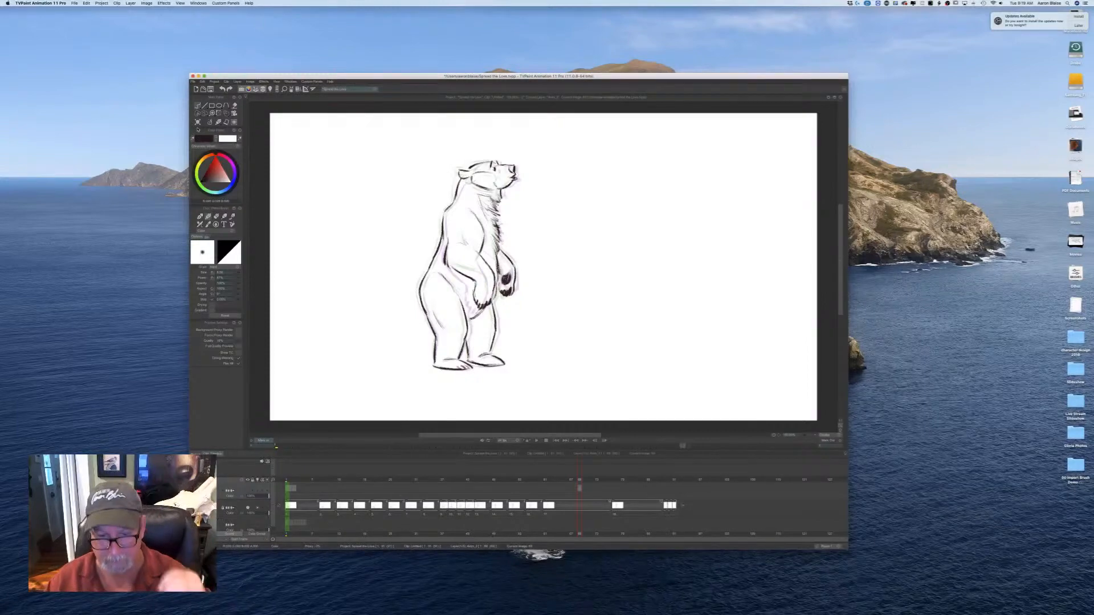
pyautogui.click(239, 508)
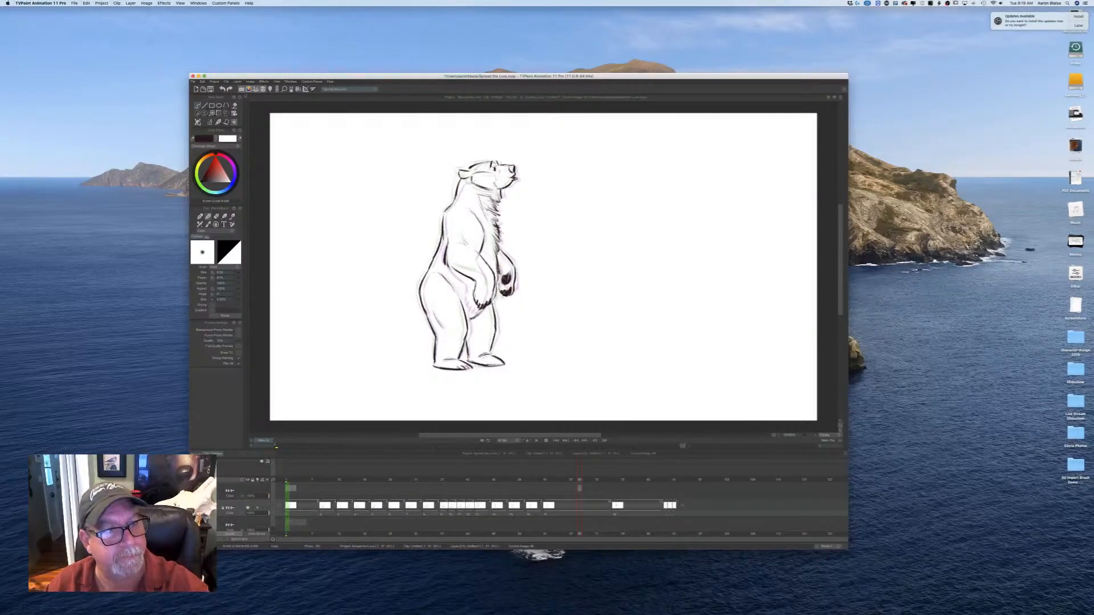
pyautogui.press('Return')
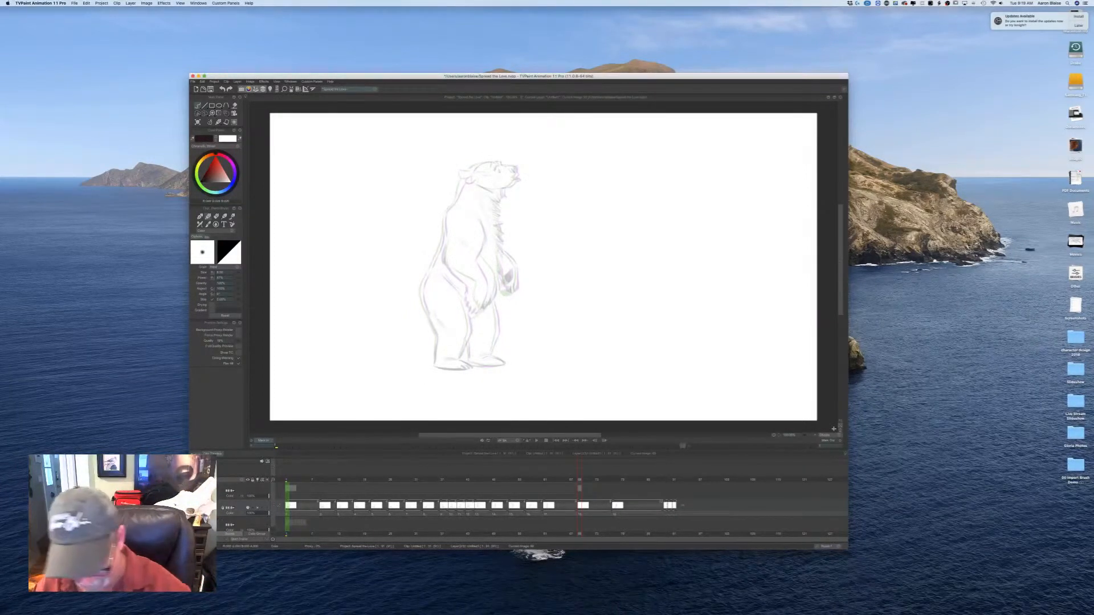
# Step: Hide the timeline, enlarge the canvas view and draw the back contour from the neck down to the near heel
pyautogui.press('Tab')
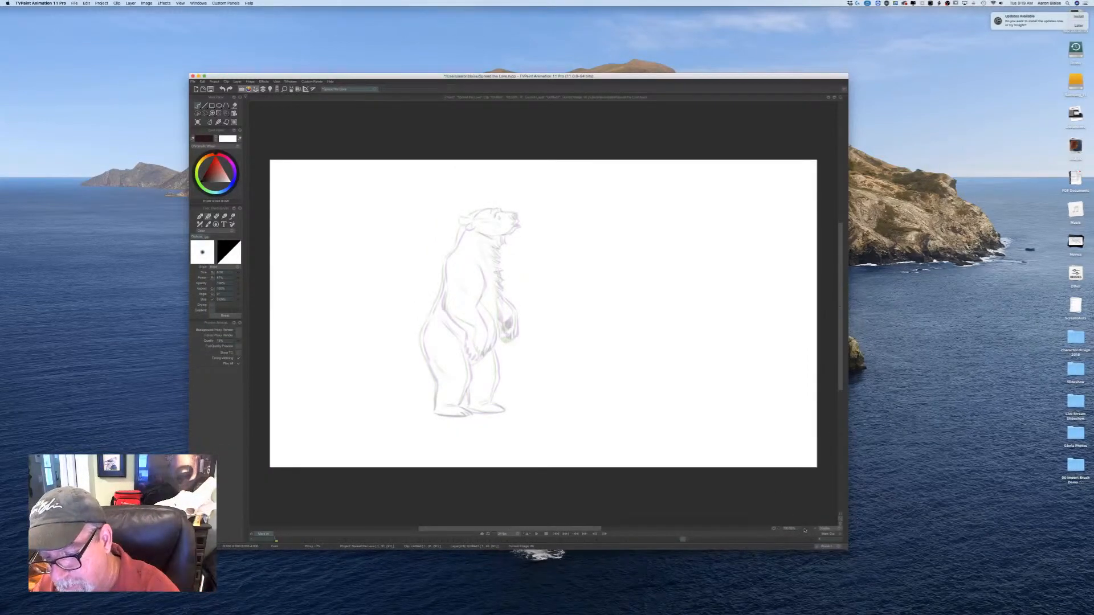
pyautogui.click(804, 530)
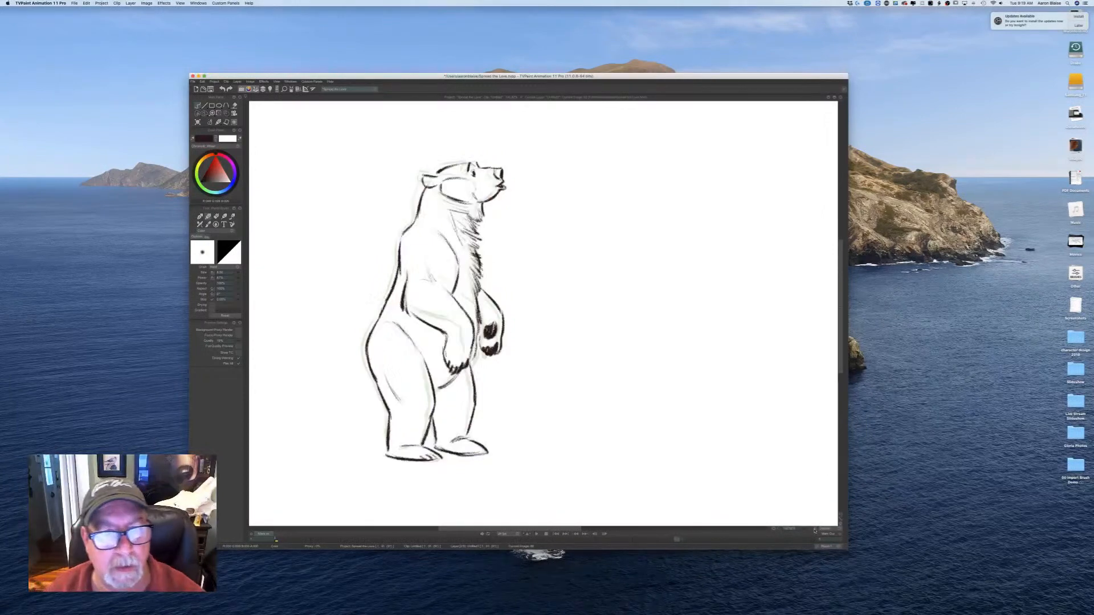
pyautogui.moveTo(432, 186)
pyautogui.mouseDown()
pyautogui.moveTo(403, 235)
pyautogui.moveTo(369, 349)
pyautogui.moveTo(392, 419)
pyautogui.moveTo(388, 454)
pyautogui.mouseUp()
pyautogui.press('Left')
pyautogui.press('Right')
# Step: Draw the near hind leg's thigh and front contours, its inner crease and the foot with toes
pyautogui.moveTo(417, 345); pyautogui.dragTo(393, 322)
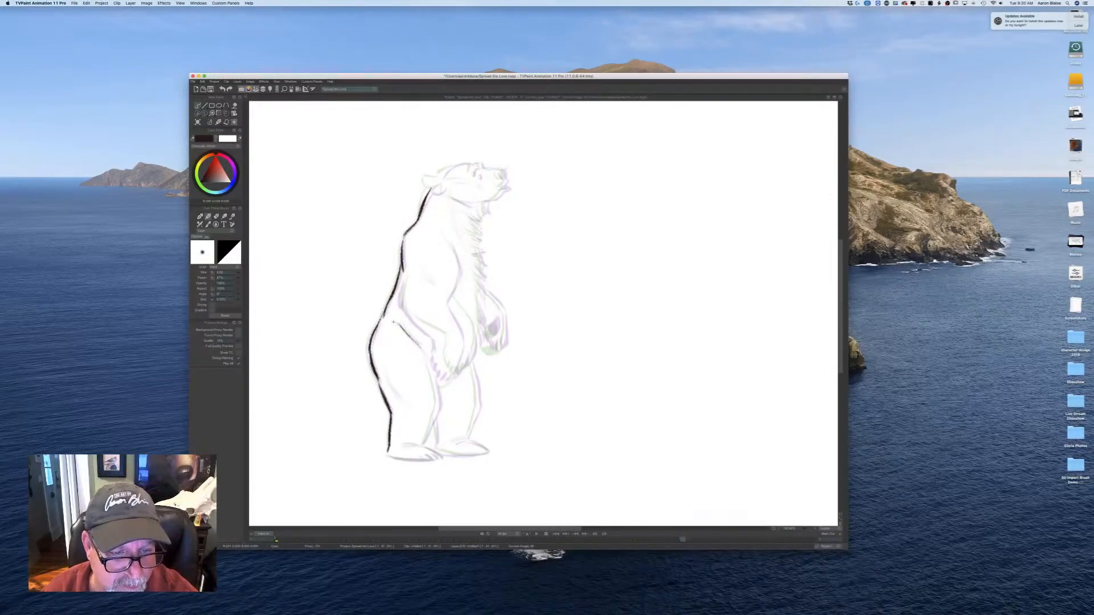
pyautogui.moveTo(431, 369); pyautogui.dragTo(425, 438)
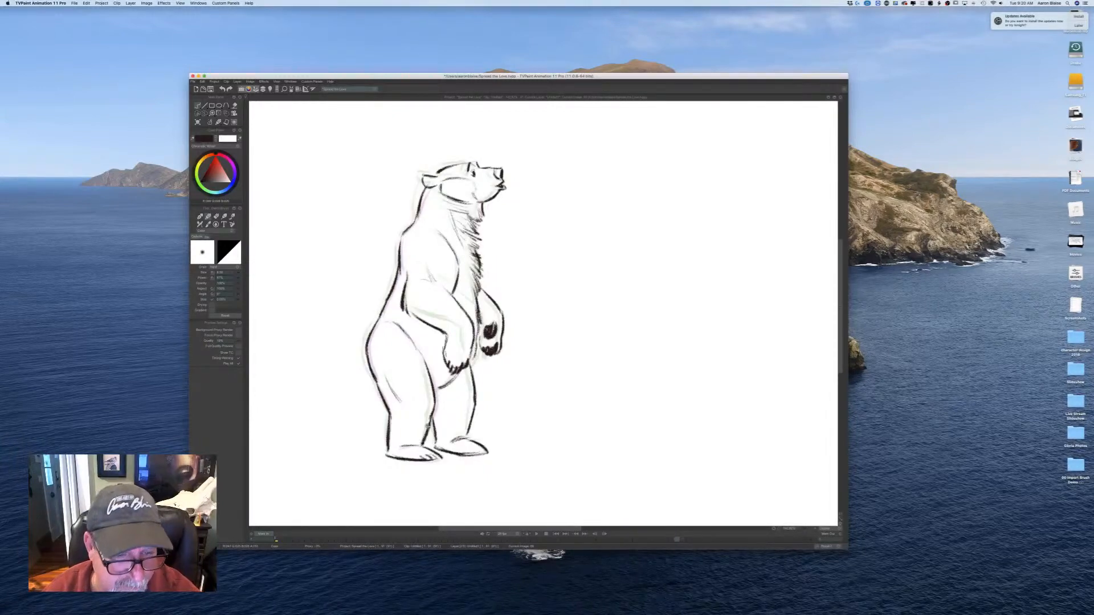
pyautogui.moveTo(389, 380); pyautogui.dragTo(405, 406)
pyautogui.moveTo(414, 444)
pyautogui.mouseDown()
pyautogui.moveTo(400, 447)
pyautogui.moveTo(439, 455)
pyautogui.moveTo(388, 454)
pyautogui.moveTo(436, 459)
pyautogui.mouseUp()
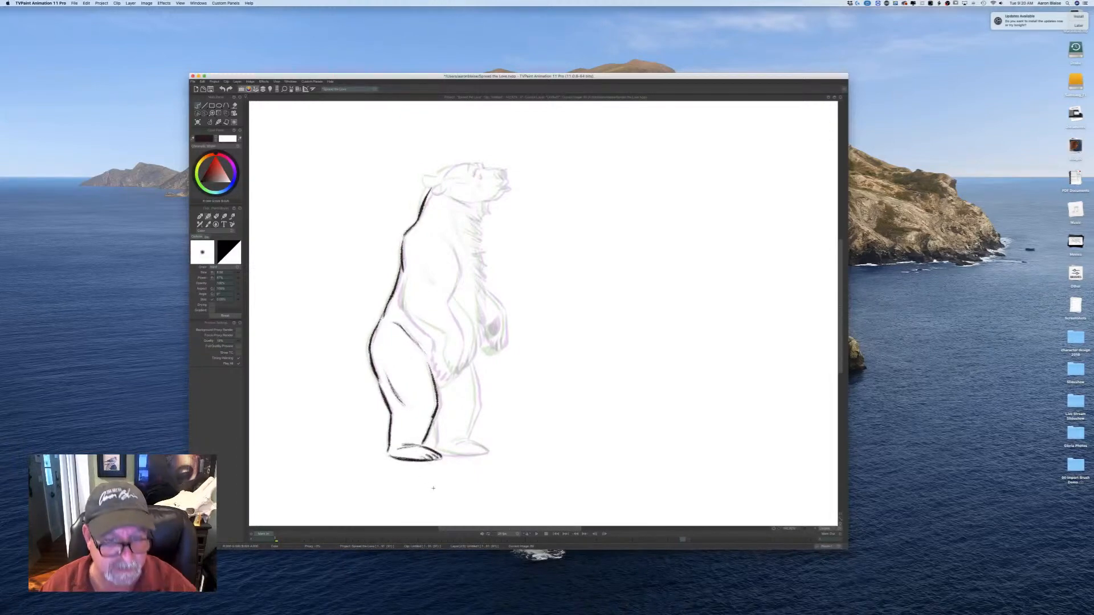
# Step: Draw the far hind leg's front and back contours and its foot, comparing against the neighbouring drawing
pyautogui.moveTo(470, 359)
pyautogui.mouseDown()
pyautogui.moveTo(479, 408)
pyautogui.moveTo(468, 436)
pyautogui.mouseUp()
pyautogui.moveTo(431, 414); pyautogui.dragTo(437, 443)
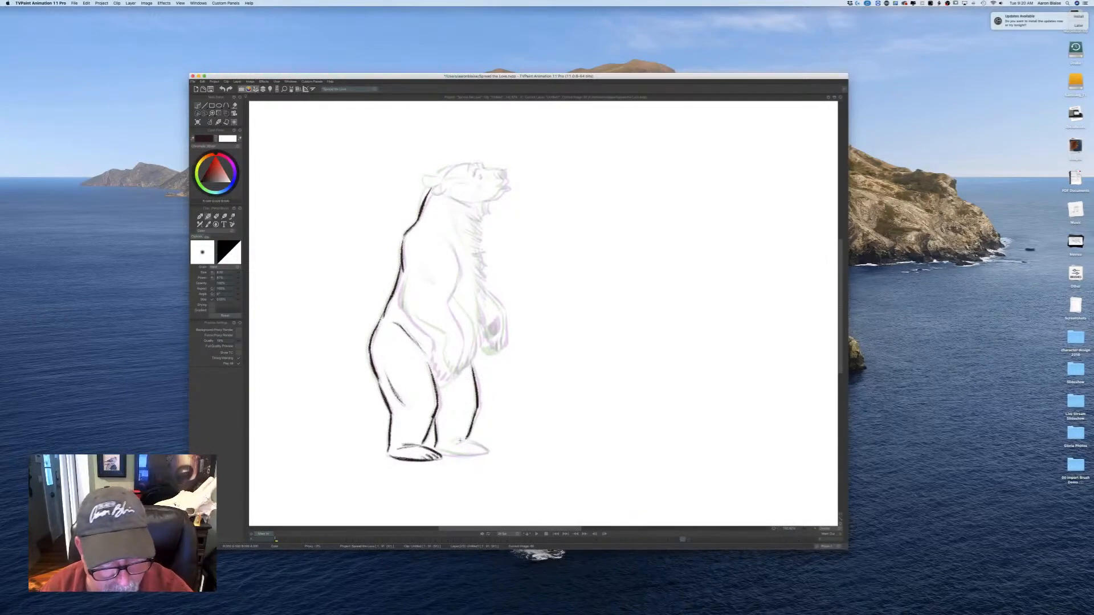
pyautogui.moveTo(451, 442)
pyautogui.mouseDown()
pyautogui.moveTo(489, 452)
pyautogui.moveTo(441, 453)
pyautogui.moveTo(478, 456)
pyautogui.mouseUp()
pyautogui.press('Left')
pyautogui.press('Right')
pyautogui.press('Left')
pyautogui.press('Right')
pyautogui.press('Left')
pyautogui.press('Right')
pyautogui.press('Left')
pyautogui.press('Right')
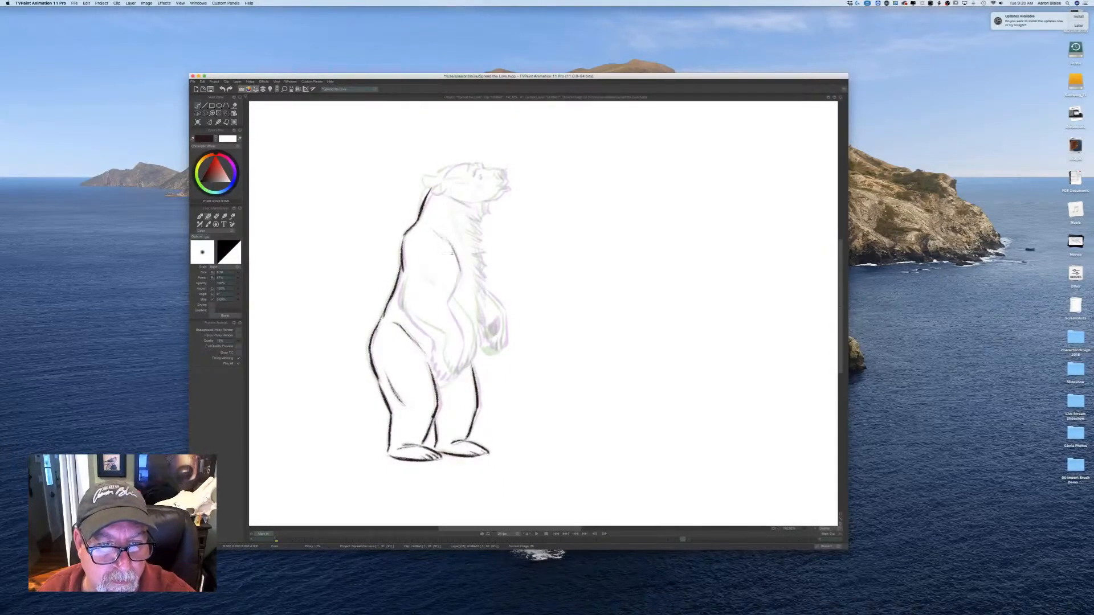
# Step: Draw the near arm's front contour from the shoulder down past the elbow to the paw
pyautogui.moveTo(450, 242)
pyautogui.mouseDown()
pyautogui.moveTo(459, 272)
pyautogui.moveTo(450, 301)
pyautogui.mouseUp()
pyautogui.press('Left')
pyautogui.press('Right')
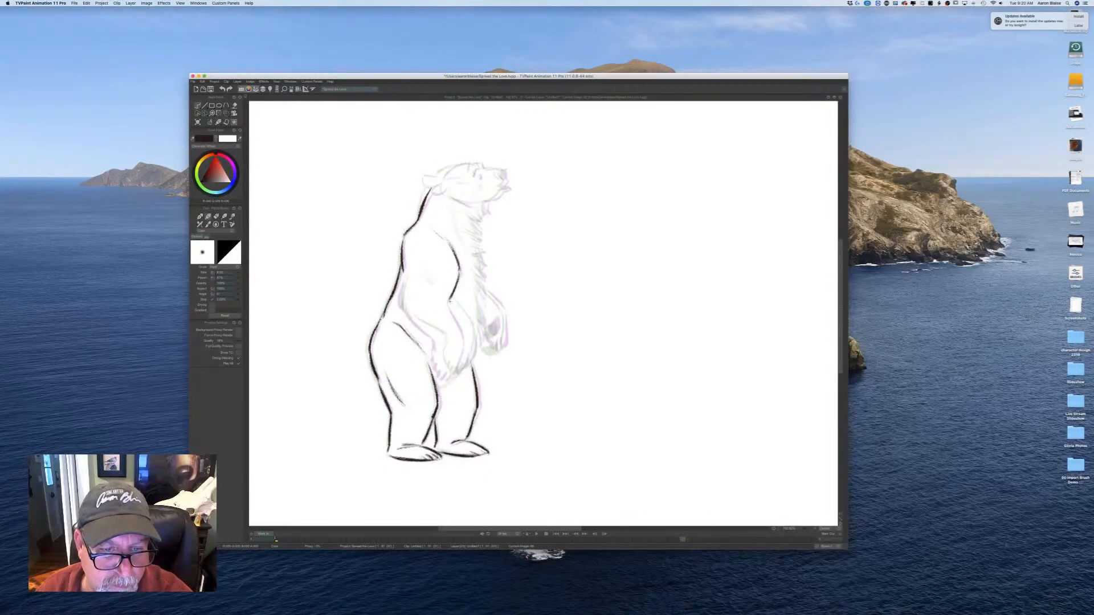
pyautogui.moveTo(450, 301); pyautogui.dragTo(470, 348)
pyautogui.press('Left')
pyautogui.press('Right')
# Step: Draw the near arm's rear contour, the underside of the forearm and the paw with its claws
pyautogui.moveTo(404, 276); pyautogui.dragTo(400, 309)
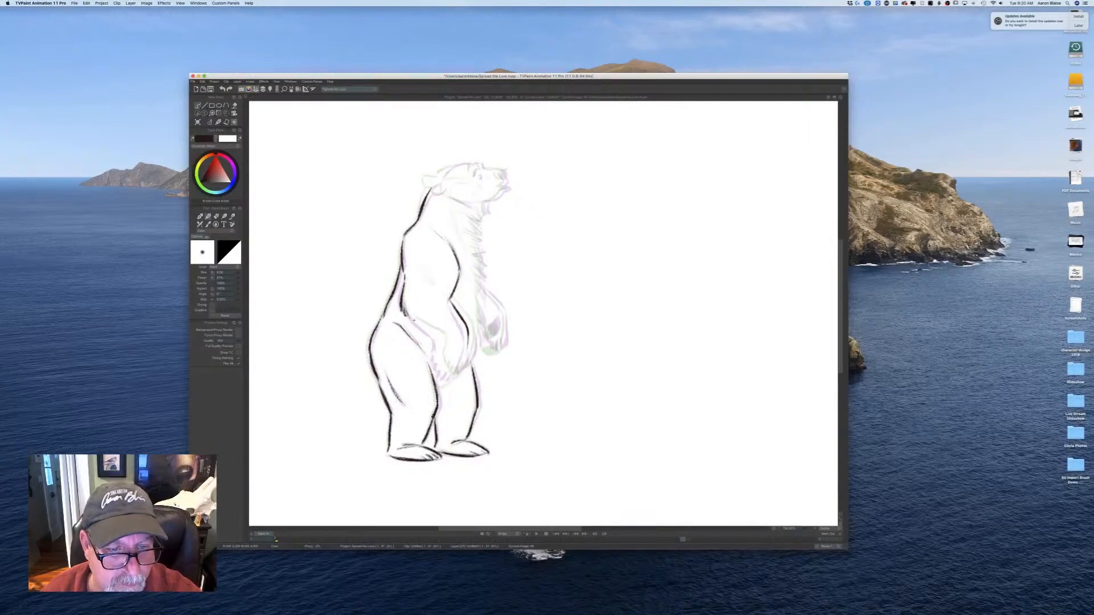
pyautogui.moveTo(414, 322); pyautogui.dragTo(458, 369)
pyautogui.press('Left')
pyautogui.press('Right')
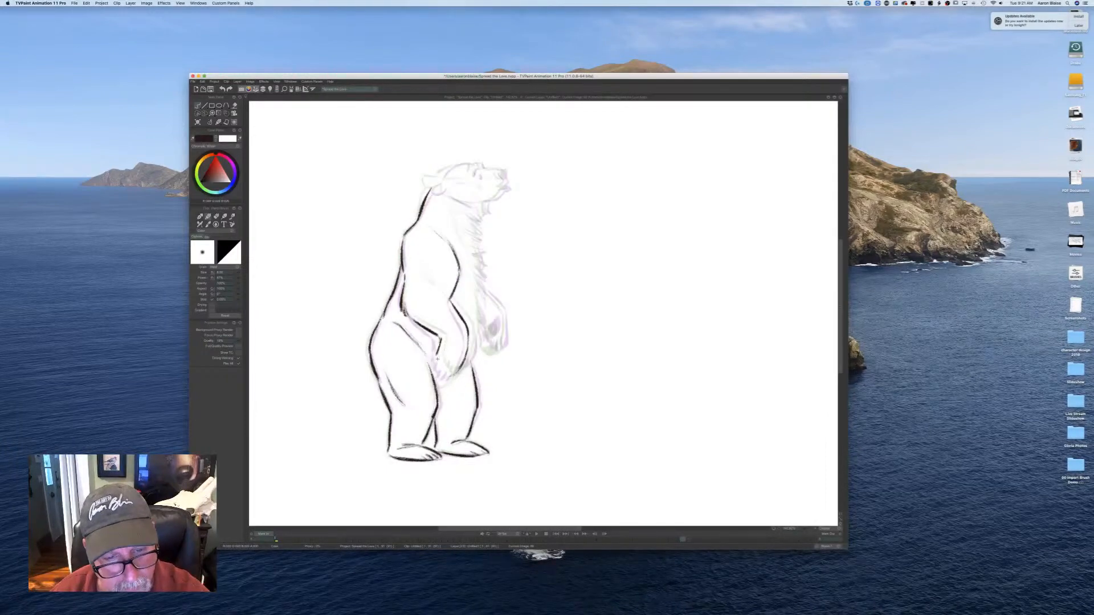
pyautogui.moveTo(437, 358); pyautogui.dragTo(442, 372)
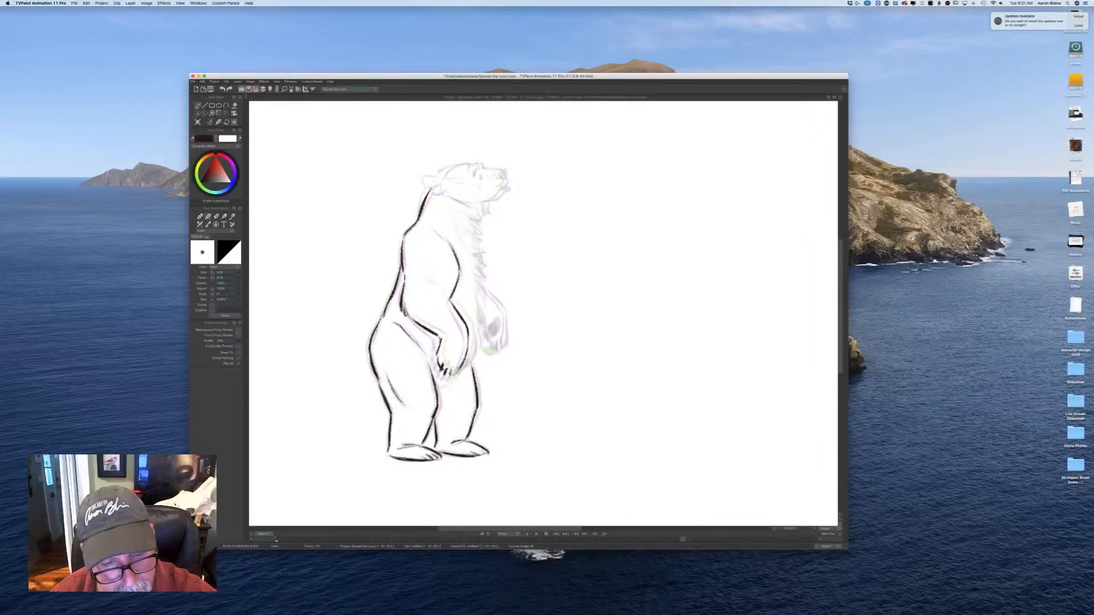
pyautogui.press('Left')
pyautogui.press('Right')
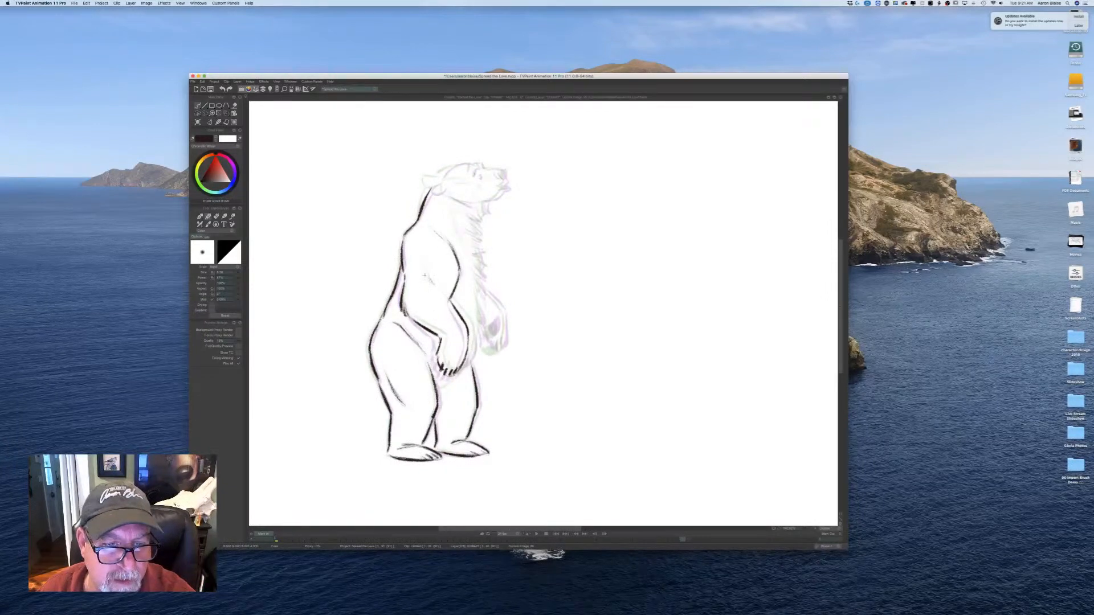
# Step: Flip between the current and neighbouring drawings to check the movement of the near arm
pyautogui.press('Left')
pyautogui.press('Right')
pyautogui.press('Left')
pyautogui.press('Right')
pyautogui.press('Left')
pyautogui.press('Right')
pyautogui.press('Left')
pyautogui.press('Right')
pyautogui.press('Left')
pyautogui.press('Right')
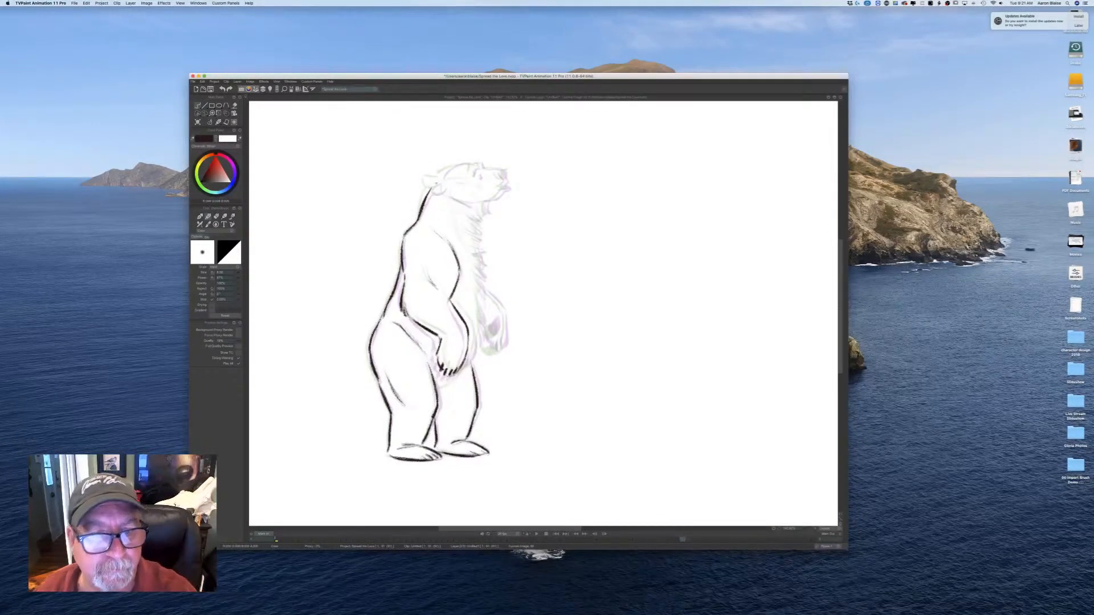
# Step: Draw the bear's near ear, the top of its head and the brow
pyautogui.moveTo(440, 179)
pyautogui.mouseDown()
pyautogui.moveTo(426, 183)
pyautogui.moveTo(443, 188)
pyautogui.mouseUp()
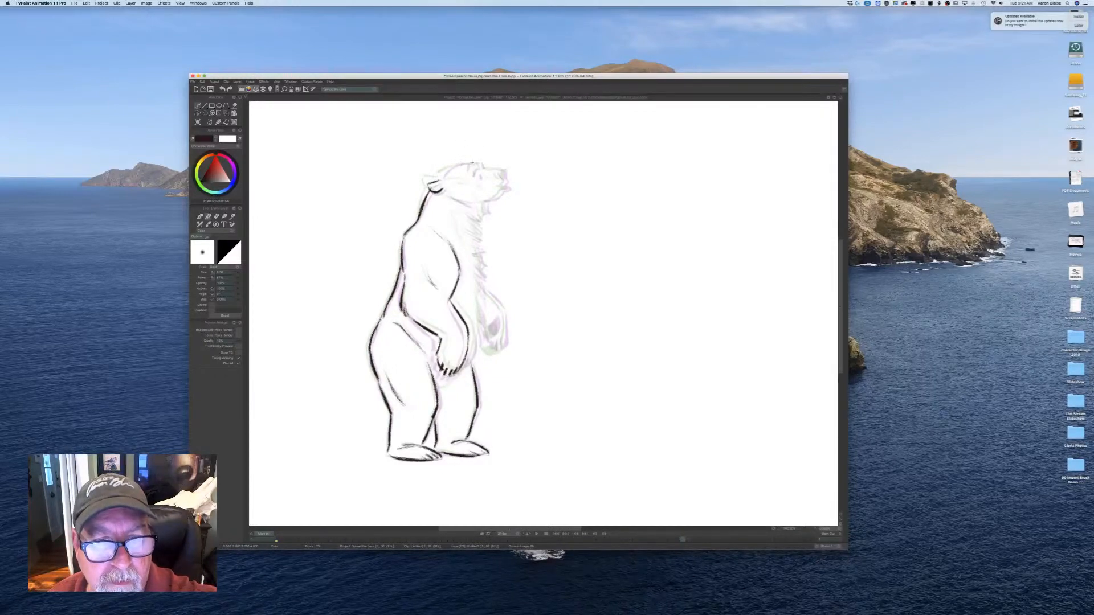
pyautogui.moveTo(450, 167); pyautogui.dragTo(440, 174)
pyautogui.press('Left')
pyautogui.press('Right')
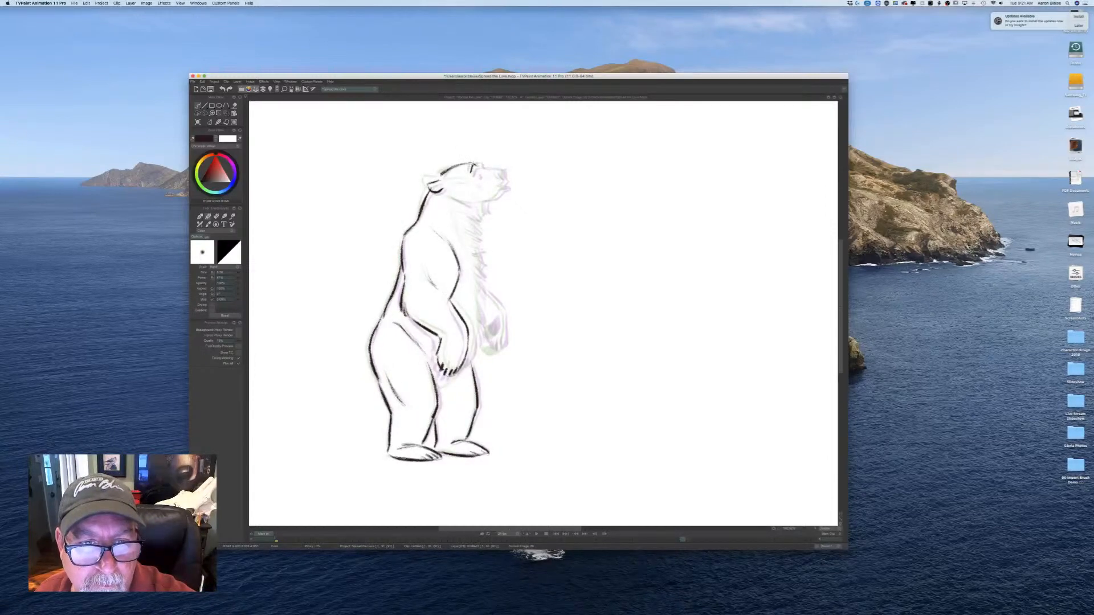
pyautogui.press('Left')
pyautogui.press('Right')
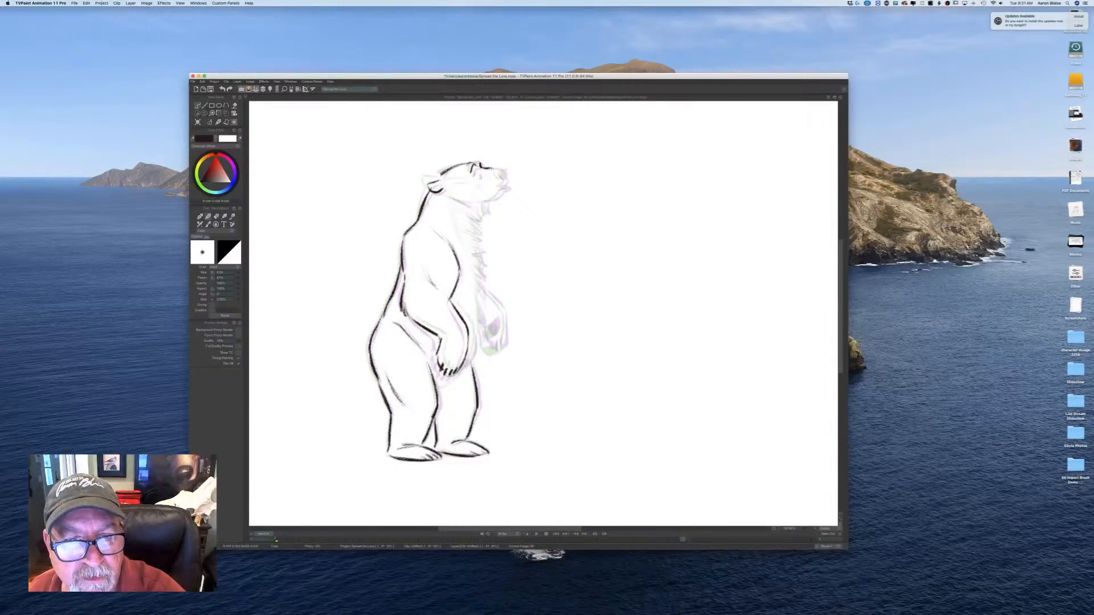
# Step: Draw the bear's nose, mouth, lower jaw, eye and cheek line
pyautogui.moveTo(503, 169); pyautogui.dragTo(504, 178)
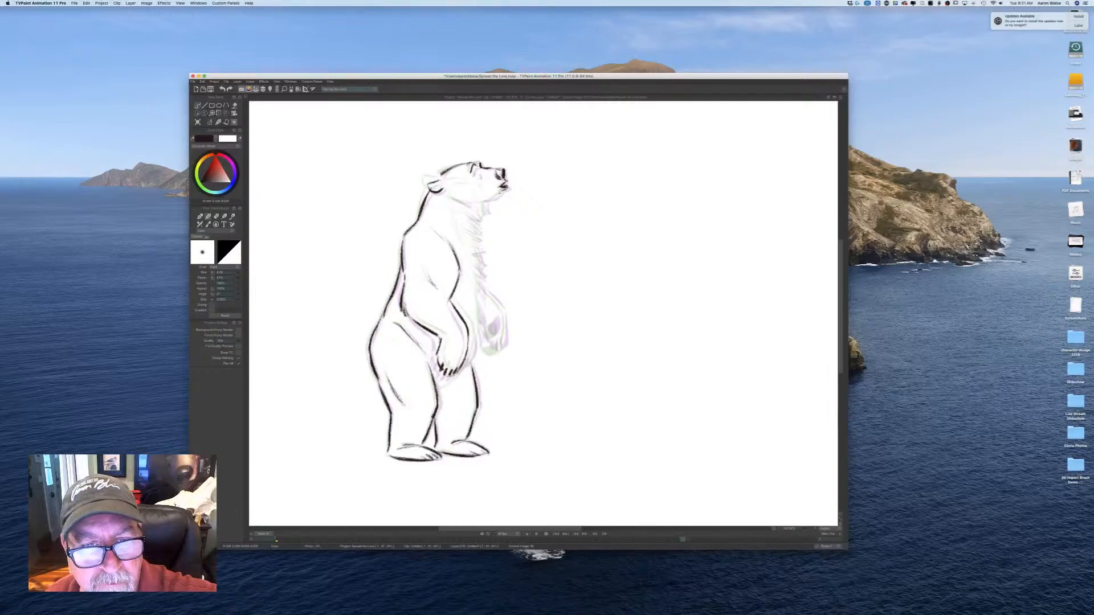
pyautogui.moveTo(503, 192); pyautogui.dragTo(485, 201)
pyautogui.press('Left')
pyautogui.press('Right')
pyautogui.press('Left')
pyautogui.press('Right')
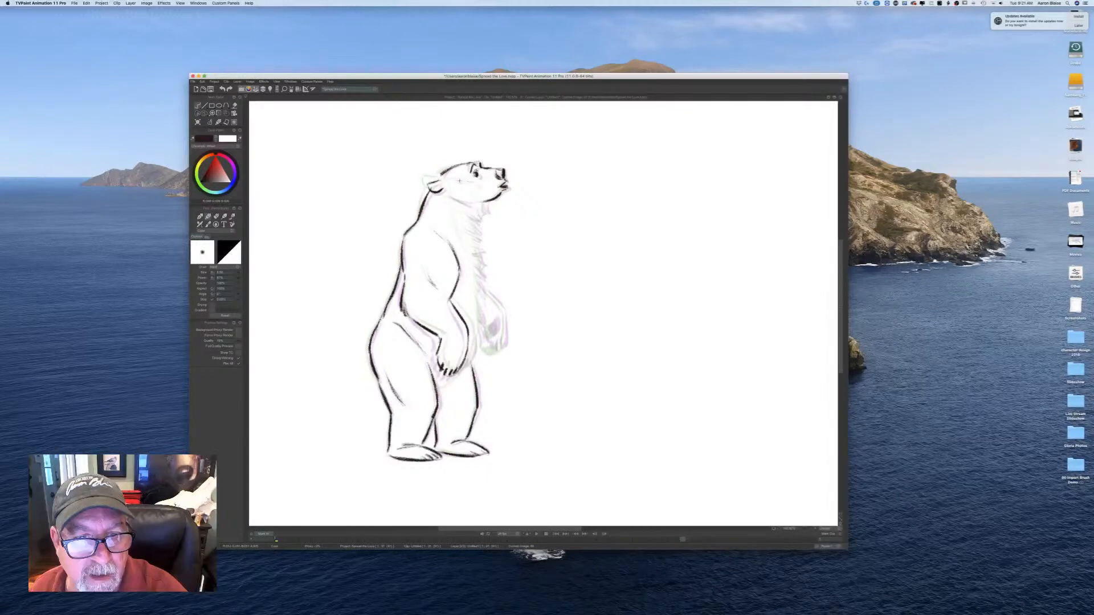
pyautogui.moveTo(465, 181)
pyautogui.mouseDown()
pyautogui.moveTo(445, 183)
pyautogui.moveTo(475, 202)
pyautogui.mouseUp()
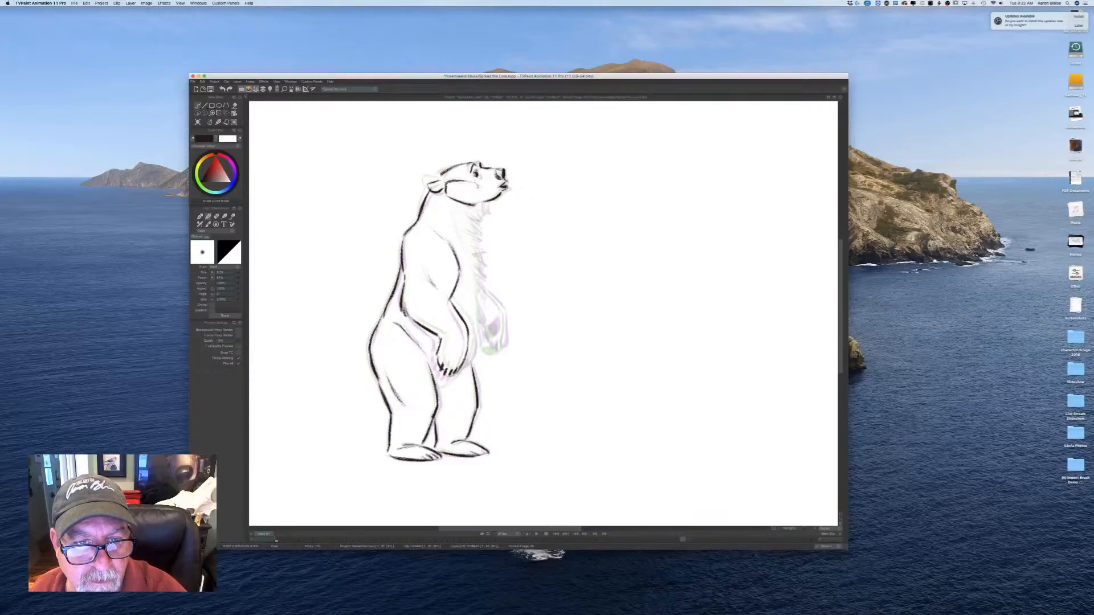
pyautogui.press('Left')
pyautogui.press('Right')
# Step: Draw the throat line and jagged fur strokes down the front of the neck and chest
pyautogui.moveTo(485, 203)
pyautogui.mouseDown()
pyautogui.moveTo(482, 267)
pyautogui.moveTo(479, 254)
pyautogui.mouseUp()
pyautogui.press('Left')
pyautogui.press('Right')
pyautogui.moveTo(461, 242); pyautogui.dragTo(479, 259)
pyautogui.moveTo(466, 254)
pyautogui.mouseDown()
pyautogui.moveTo(481, 264)
pyautogui.moveTo(484, 293)
pyautogui.mouseUp()
pyautogui.moveTo(475, 248); pyautogui.dragTo(481, 274)
pyautogui.press('Left')
pyautogui.press('Right')
pyautogui.moveTo(467, 211)
pyautogui.mouseDown()
pyautogui.moveTo(446, 204)
pyautogui.moveTo(472, 210)
pyautogui.moveTo(467, 259)
pyautogui.mouseUp()
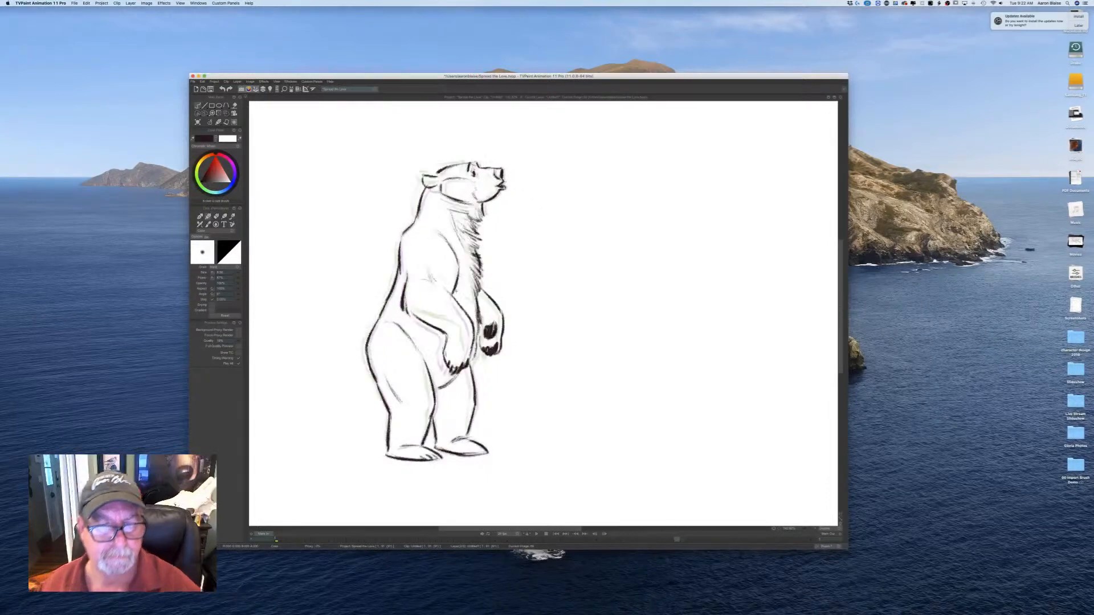
# Step: Flip between the current and neighbouring drawings to check the head and chest
pyautogui.press('Left')
pyautogui.press('Right')
pyautogui.press('Left')
pyautogui.press('Right')
pyautogui.press('Left')
pyautogui.press('Right')
pyautogui.press('Left')
pyautogui.press('Right')
pyautogui.press('Left')
pyautogui.press('Right')
# Step: Draw the lower chest fur and the belly contour curving down to the near thigh
pyautogui.moveTo(477, 285); pyautogui.dragTo(484, 301)
pyautogui.moveTo(476, 288); pyautogui.dragTo(482, 323)
pyautogui.moveTo(475, 295)
pyautogui.mouseDown()
pyautogui.moveTo(481, 342)
pyautogui.moveTo(437, 389)
pyautogui.mouseUp()
pyautogui.press('Left')
pyautogui.press('Right')
pyautogui.press('Left')
pyautogui.press('Right')
pyautogui.press('Left')
pyautogui.press('Right')
# Step: Draw the far forearm and its paw with a dark pad and claws
pyautogui.moveTo(486, 291)
pyautogui.mouseDown()
pyautogui.moveTo(506, 338)
pyautogui.moveTo(501, 350)
pyautogui.moveTo(488, 323)
pyautogui.moveTo(497, 349)
pyautogui.moveTo(485, 354)
pyautogui.mouseUp()
pyautogui.press('Left')
pyautogui.press('Right')
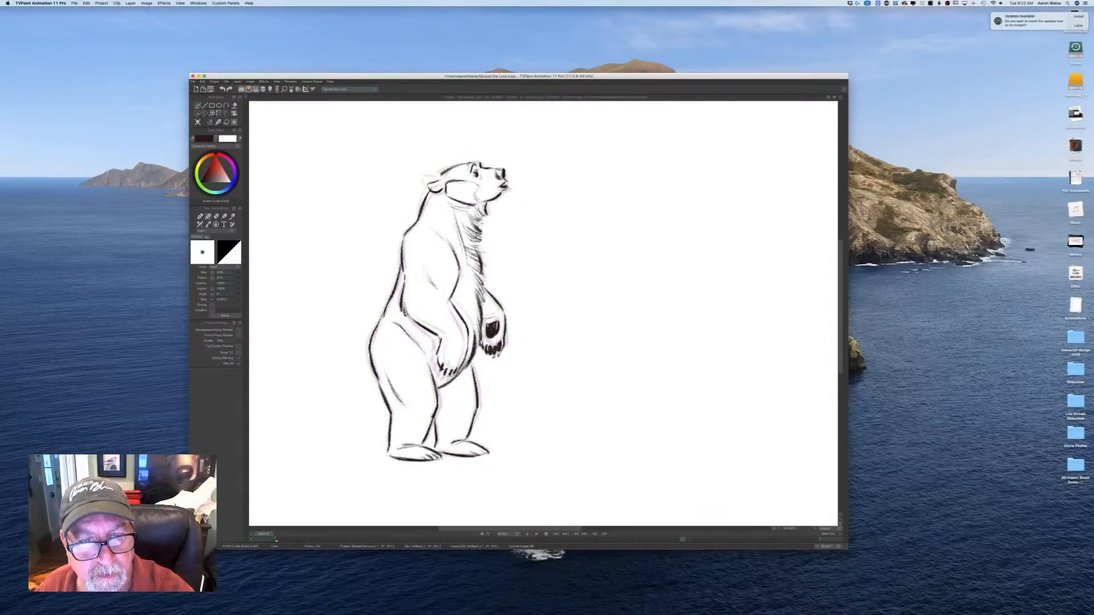
# Step: Show the timeline, select the drawings through the standing hold, play them and fit the whole canvas in view
pyautogui.press('Tab')
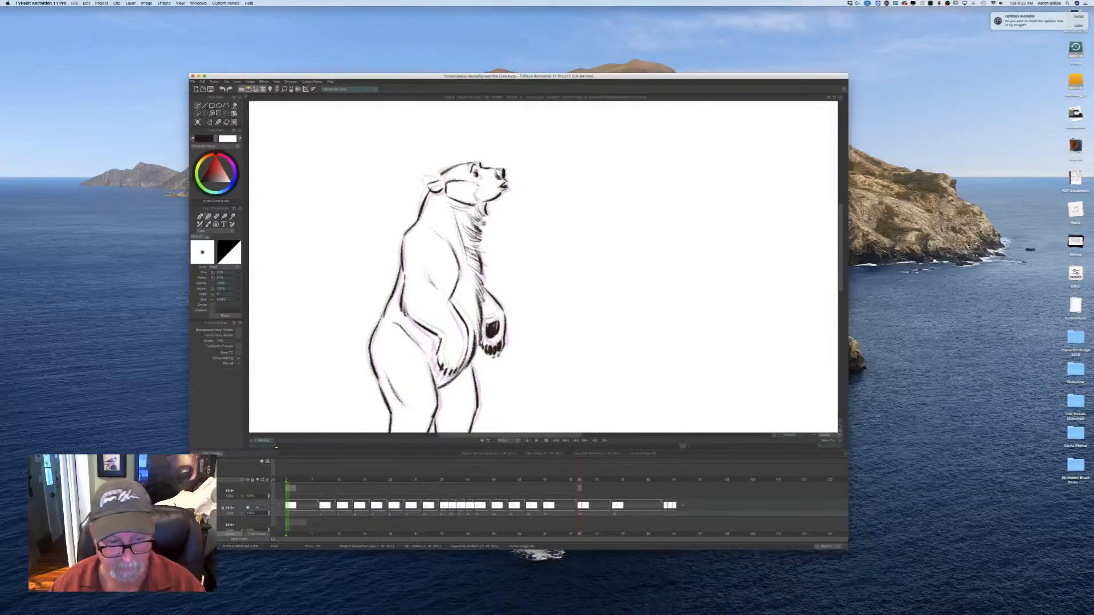
pyautogui.moveTo(293, 514); pyautogui.dragTo(661, 514)
pyautogui.click(536, 442)
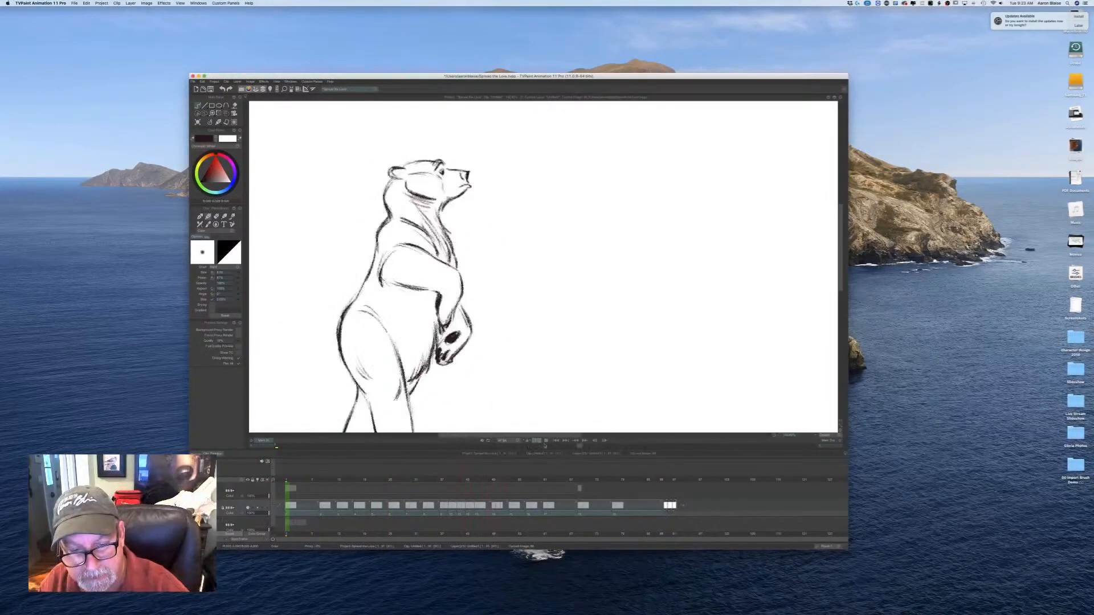
pyautogui.click(839, 436)
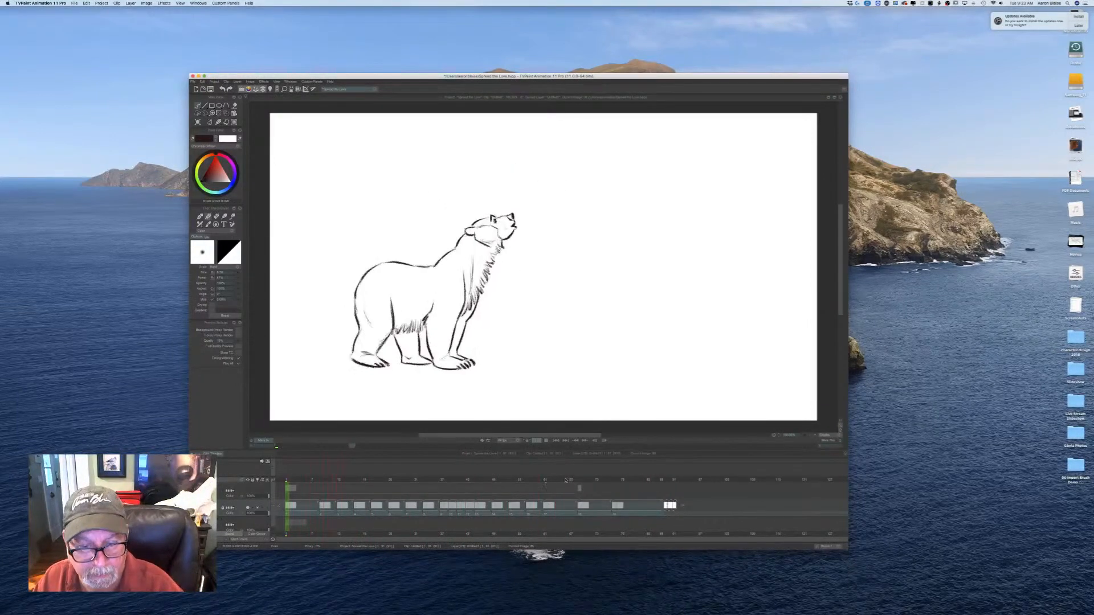
pyautogui.click(546, 441)
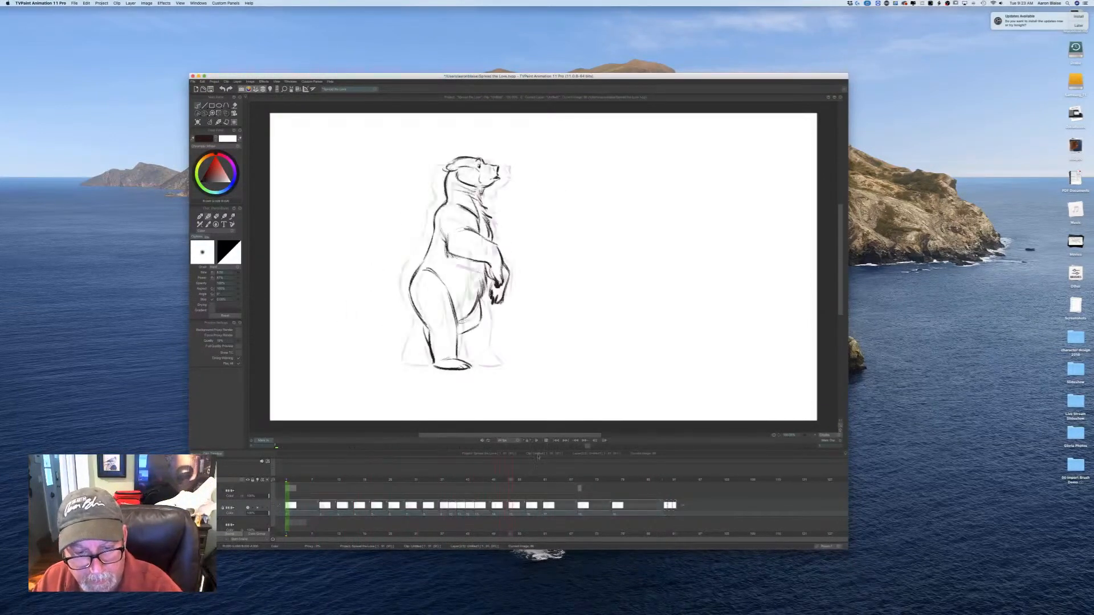
# Step: Erase and redraw the top-of-head contour on the last standing drawing before the arms-raised pose
pyautogui.moveTo(512, 493)
pyautogui.mouseDown()
pyautogui.moveTo(665, 494)
pyautogui.moveTo(614, 501)
pyautogui.mouseUp()
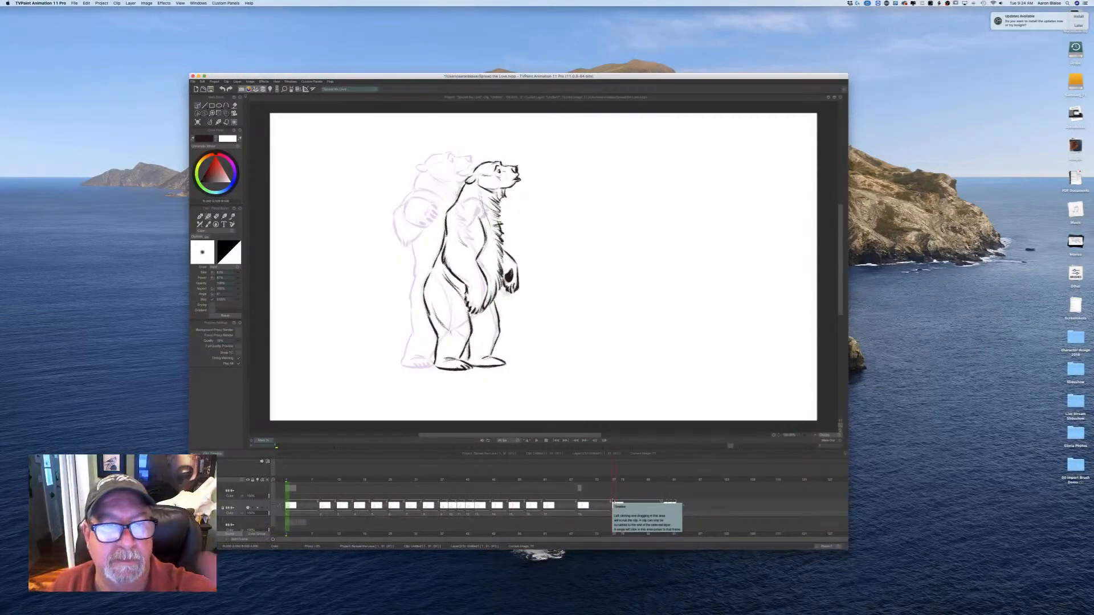
pyautogui.press('e')
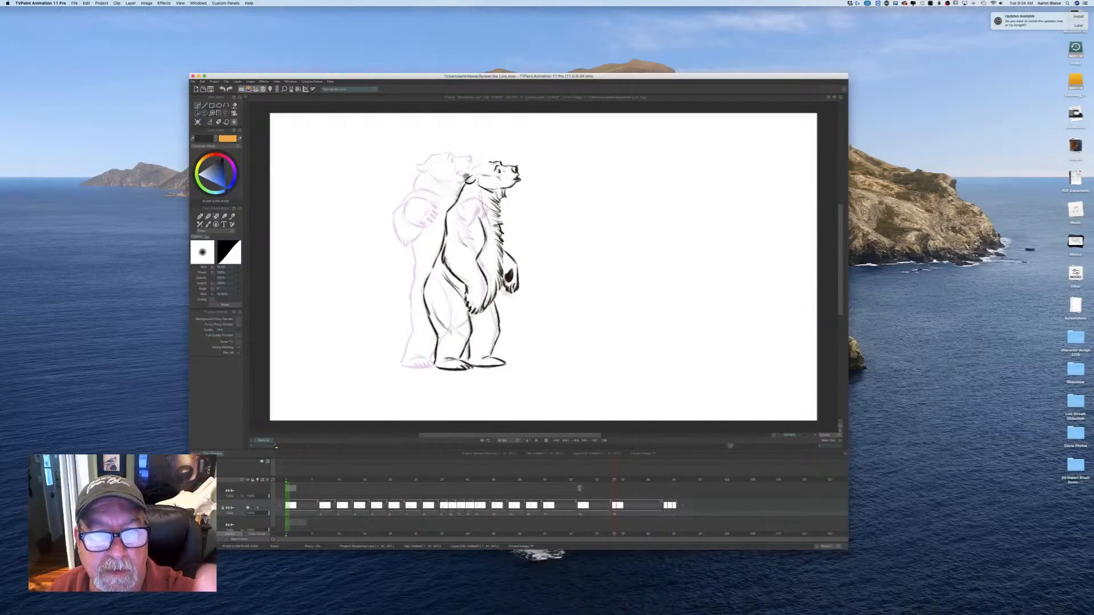
pyautogui.press('e')
pyautogui.moveTo(491, 162); pyautogui.dragTo(474, 170)
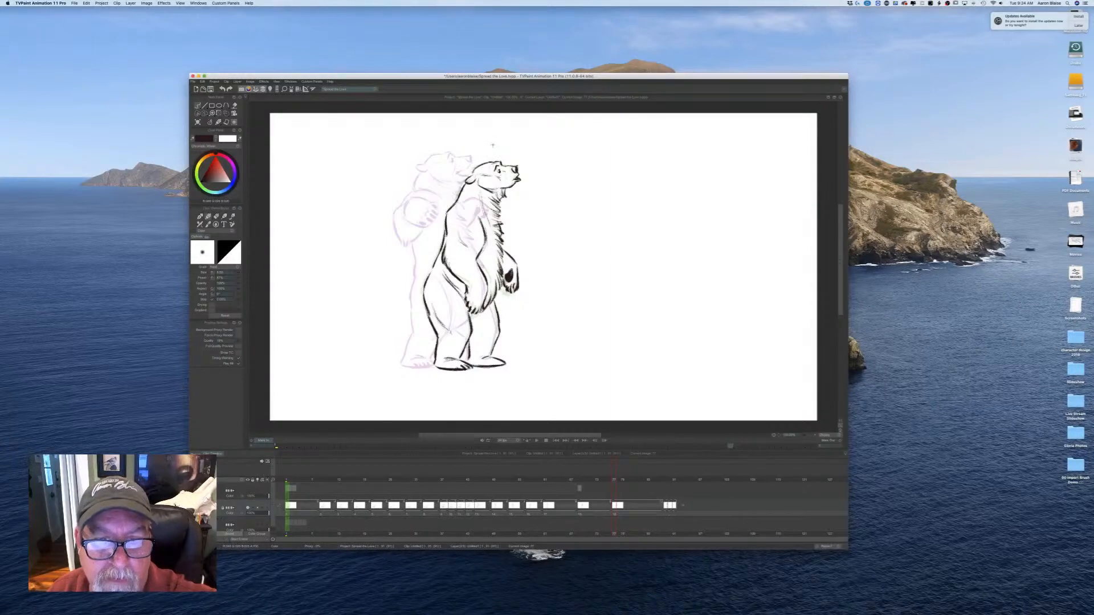
# Step: Play the animation, select the drawings up to the end of the standing hold and replay them
pyautogui.click(536, 441)
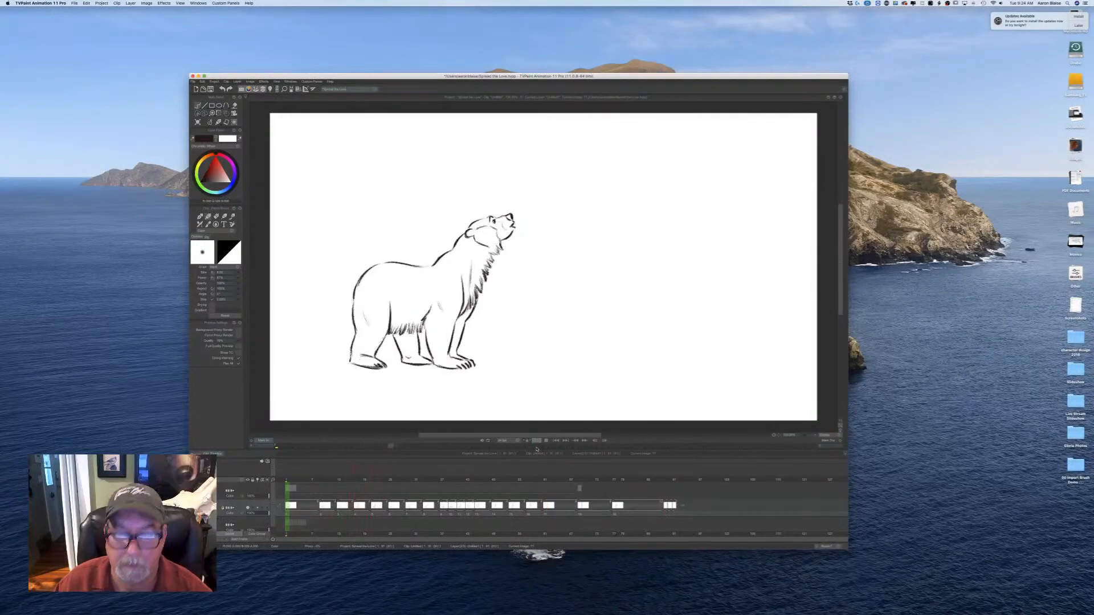
pyautogui.click(536, 441)
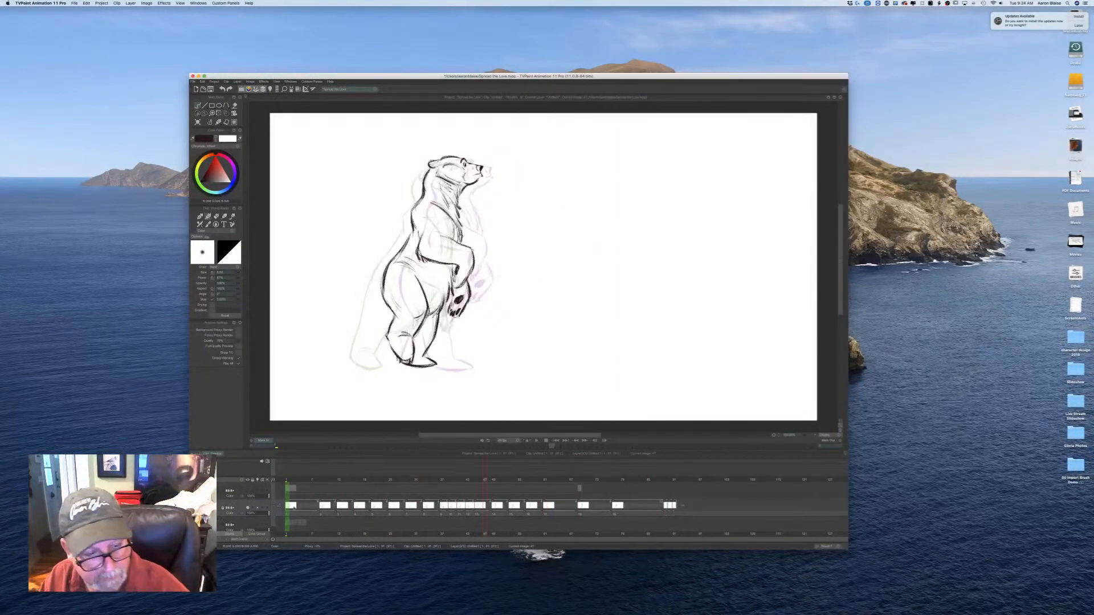
pyautogui.moveTo(288, 513); pyautogui.dragTo(657, 514)
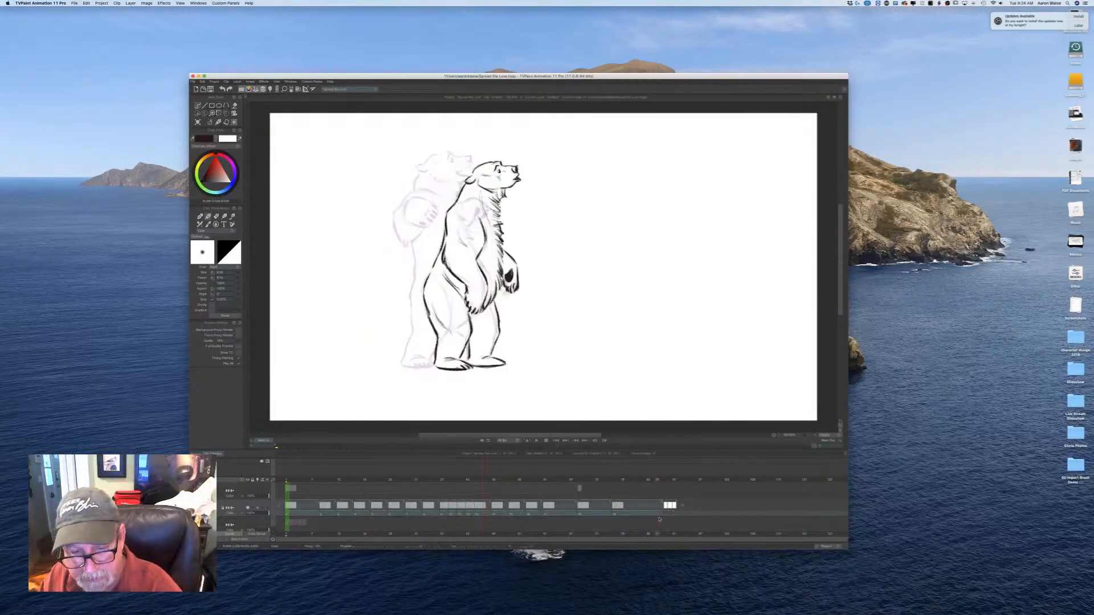
pyautogui.click(536, 441)
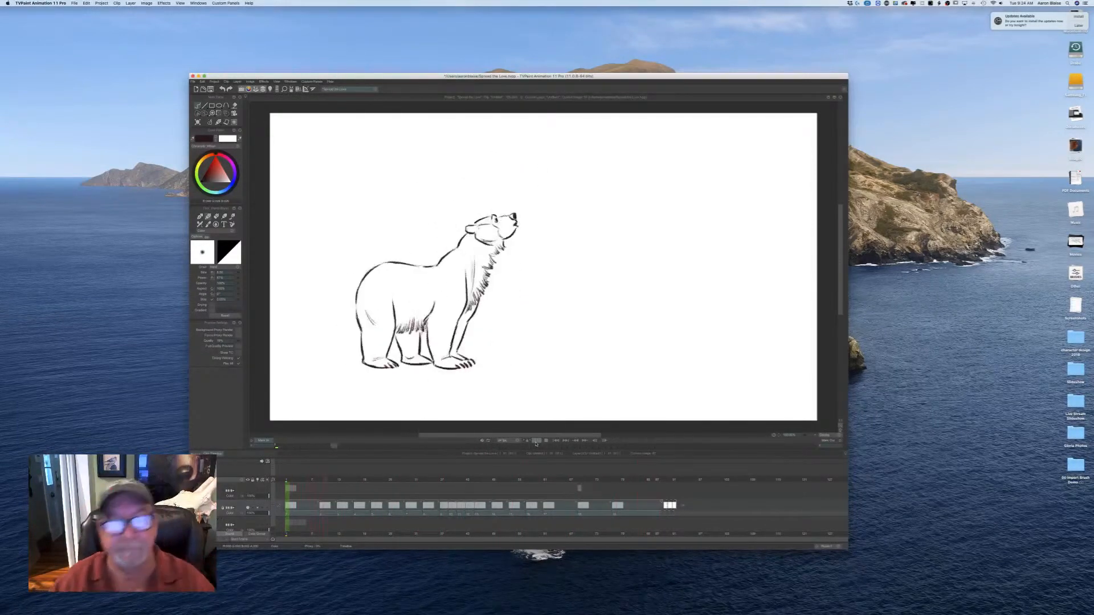
pyautogui.click(535, 441)
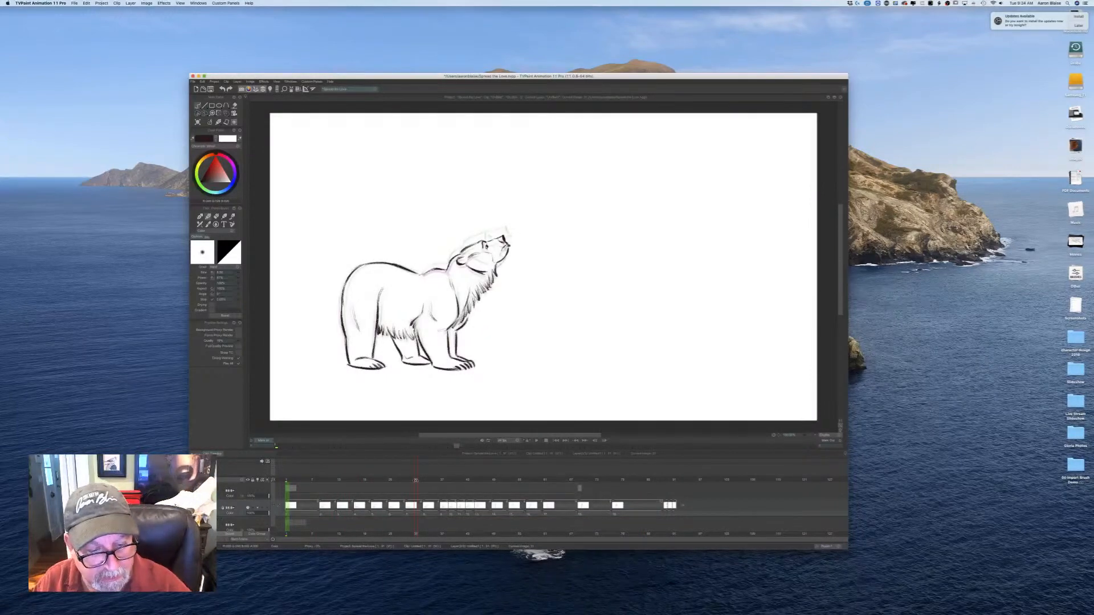
# Step: Scrub through the bear's rise to standing and play the animation again
pyautogui.moveTo(458, 483)
pyautogui.mouseDown()
pyautogui.moveTo(638, 481)
pyautogui.moveTo(508, 499)
pyautogui.moveTo(615, 506)
pyautogui.moveTo(500, 506)
pyautogui.moveTo(630, 506)
pyautogui.moveTo(454, 507)
pyautogui.moveTo(624, 516)
pyautogui.moveTo(424, 530)
pyautogui.moveTo(613, 525)
pyautogui.moveTo(446, 529)
pyautogui.mouseUp()
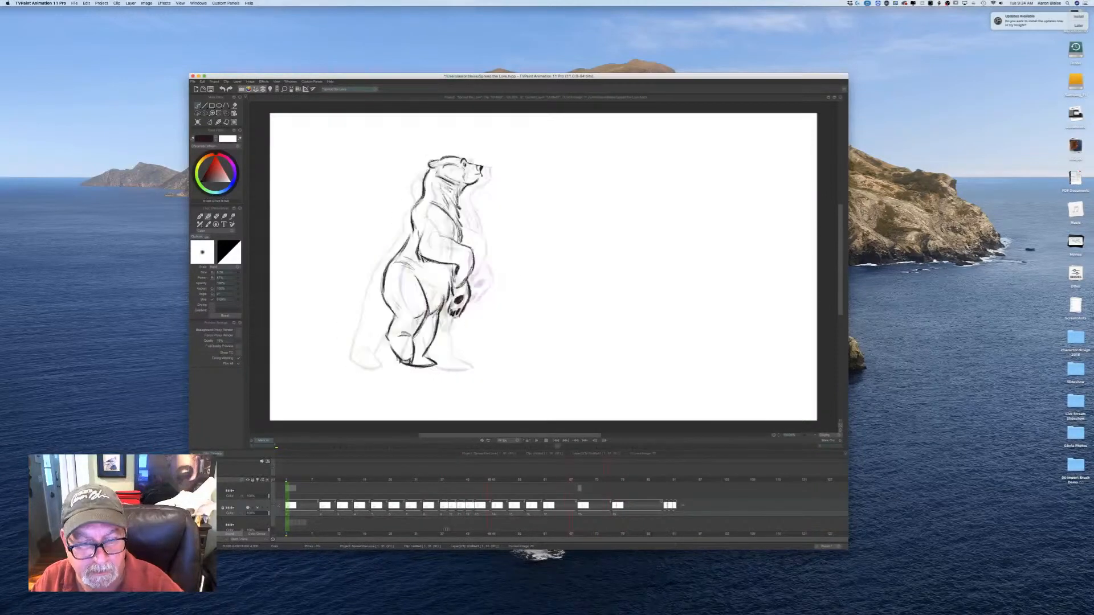
pyautogui.press('Return')
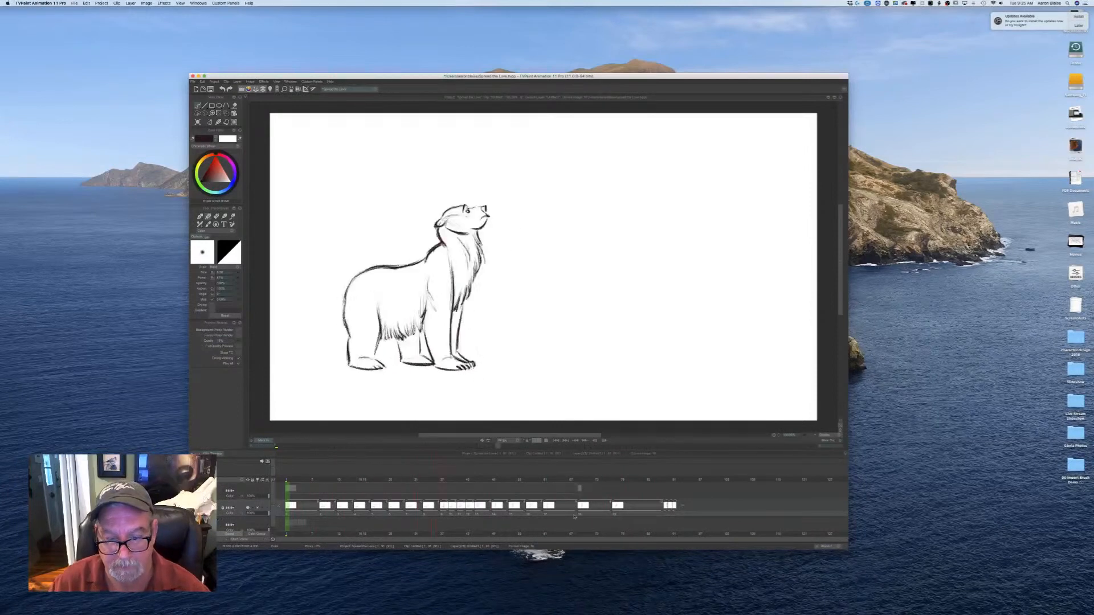
pyautogui.click(546, 441)
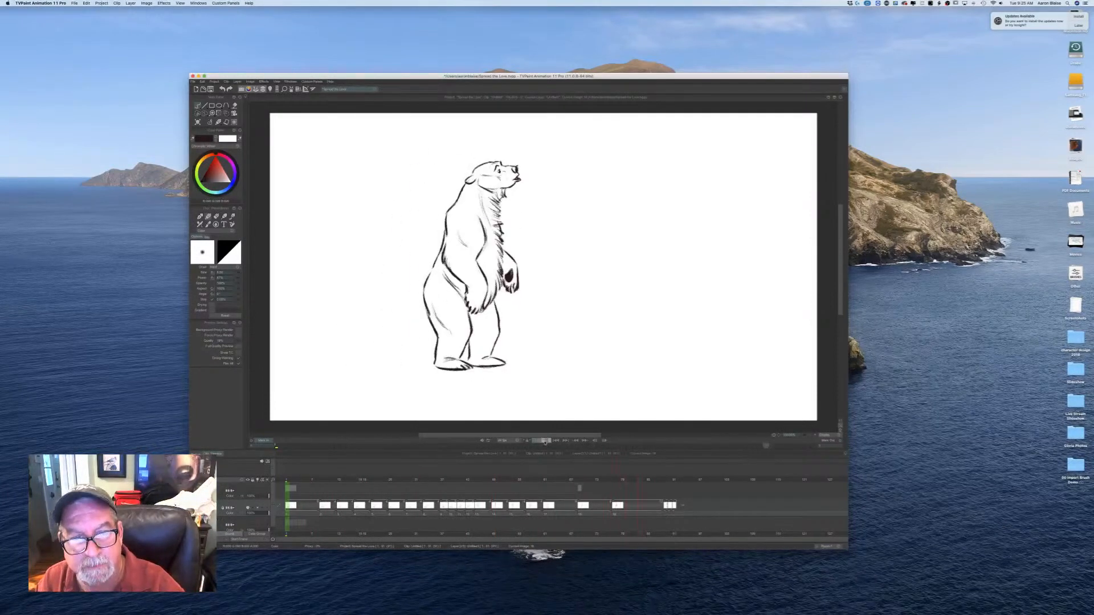
# Step: Insert a blank drawing between the standing hold and the arms-raised drawing, hide the timeline and enlarge the canvas view
pyautogui.moveTo(661, 484); pyautogui.dragTo(665, 486)
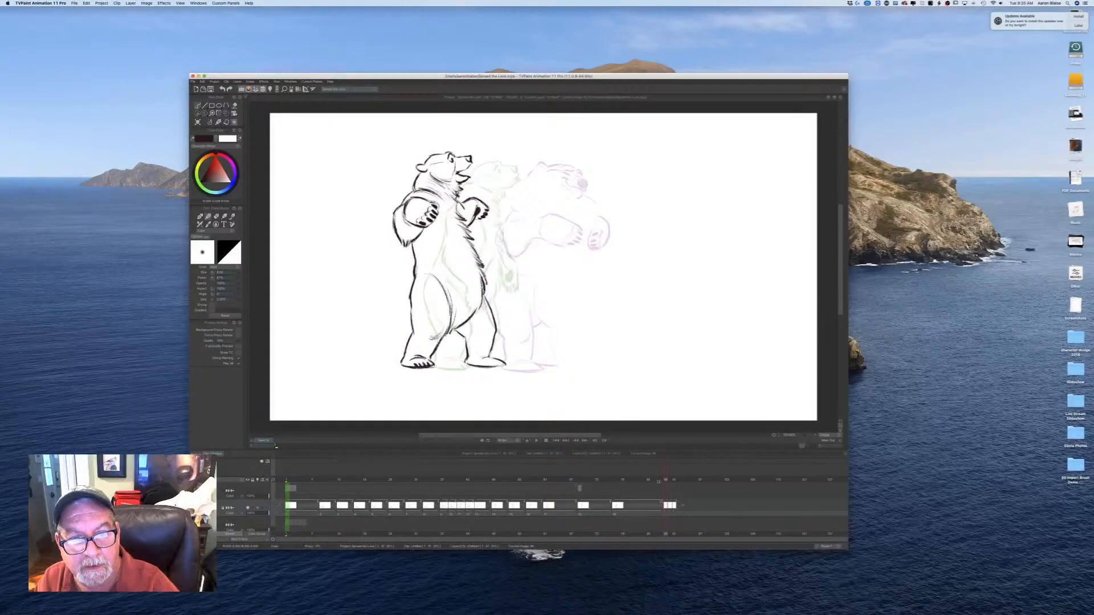
pyautogui.moveTo(668, 511); pyautogui.dragTo(669, 506)
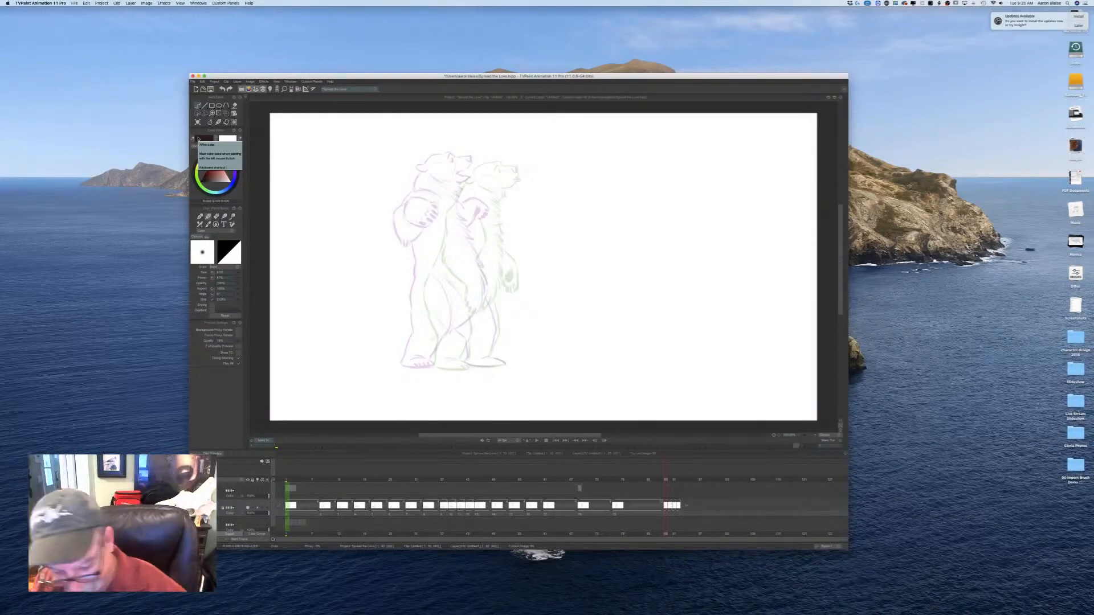
pyautogui.press('Tab')
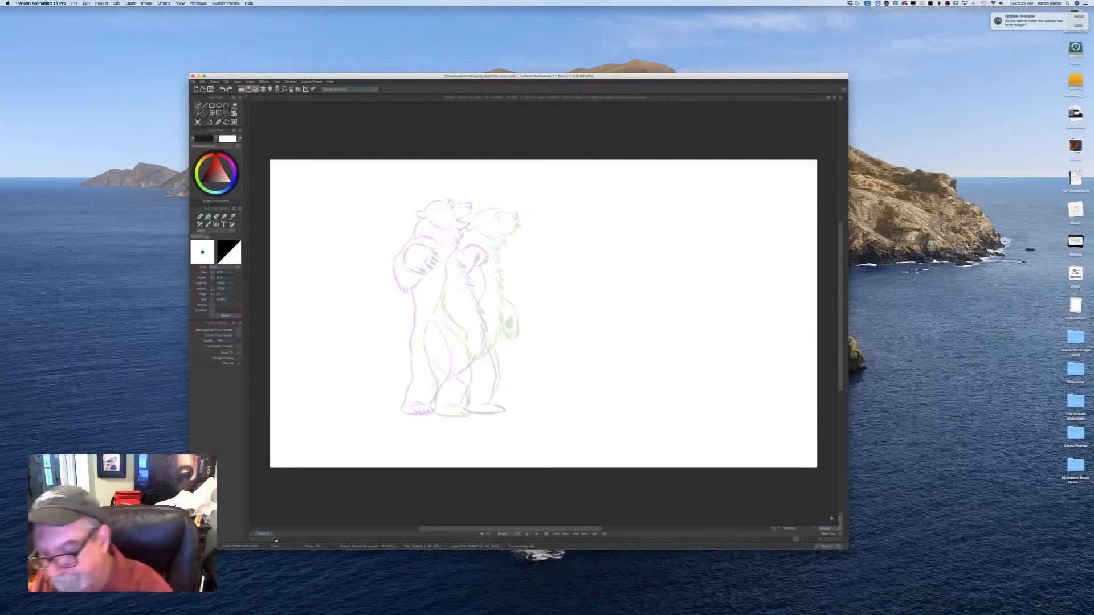
pyautogui.moveTo(804, 531); pyautogui.dragTo(815, 529)
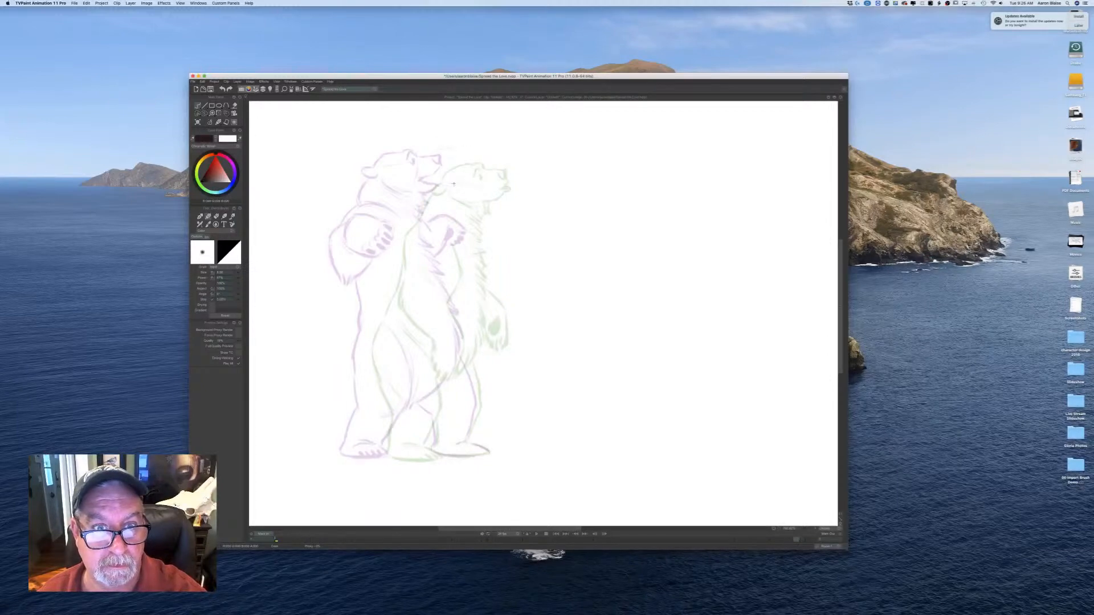
# Step: Draw the top-of-head arc on the blank in-between and make the heart layer visible for reference
pyautogui.moveTo(437, 153)
pyautogui.mouseDown()
pyautogui.moveTo(441, 184)
pyautogui.moveTo(431, 184)
pyautogui.moveTo(441, 149)
pyautogui.moveTo(469, 156)
pyautogui.moveTo(425, 148)
pyautogui.mouseUp()
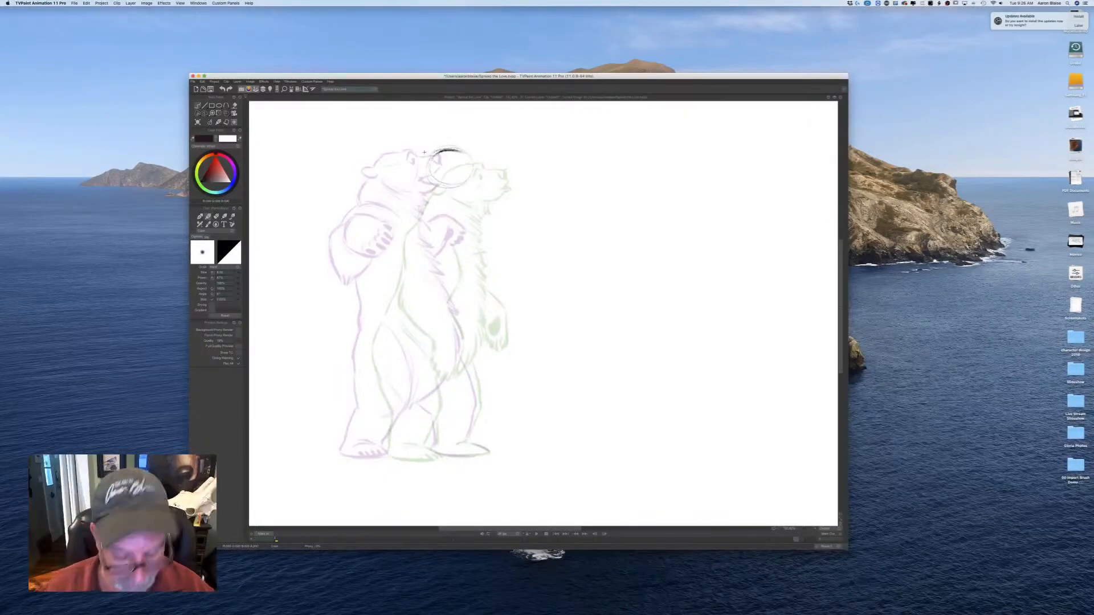
pyautogui.press('Tab')
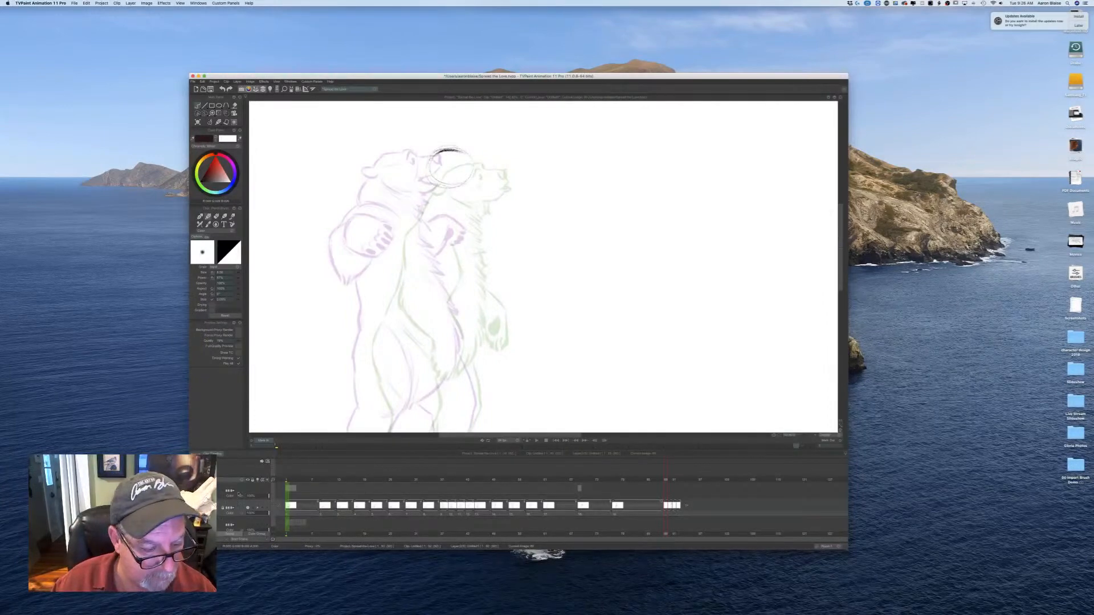
pyautogui.click(248, 492)
pyautogui.press('Tab')
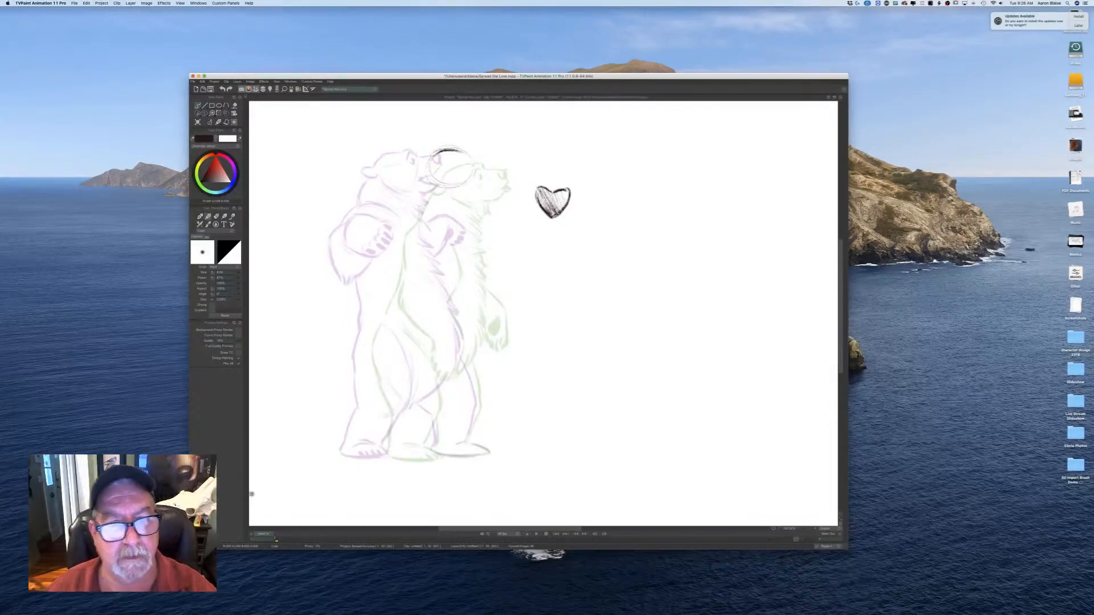
pyautogui.moveTo(440, 152); pyautogui.dragTo(460, 151)
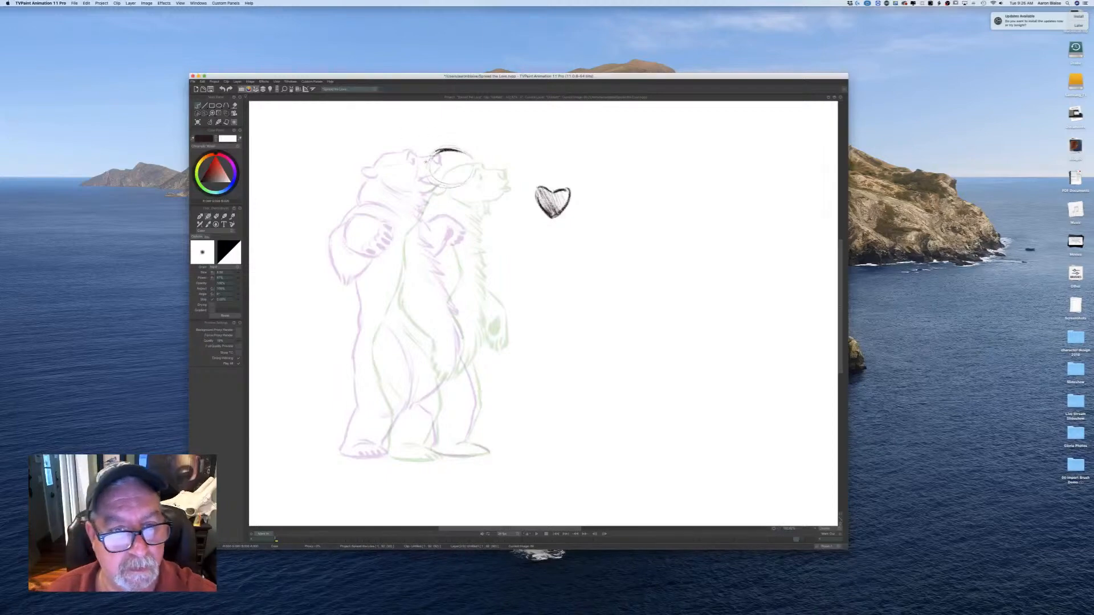
# Step: Draw the bear's back contour from the head down to the hip, plus the near ear and the brow
pyautogui.moveTo(420, 160)
pyautogui.mouseDown()
pyautogui.moveTo(377, 337)
pyautogui.moveTo(391, 412)
pyautogui.mouseUp()
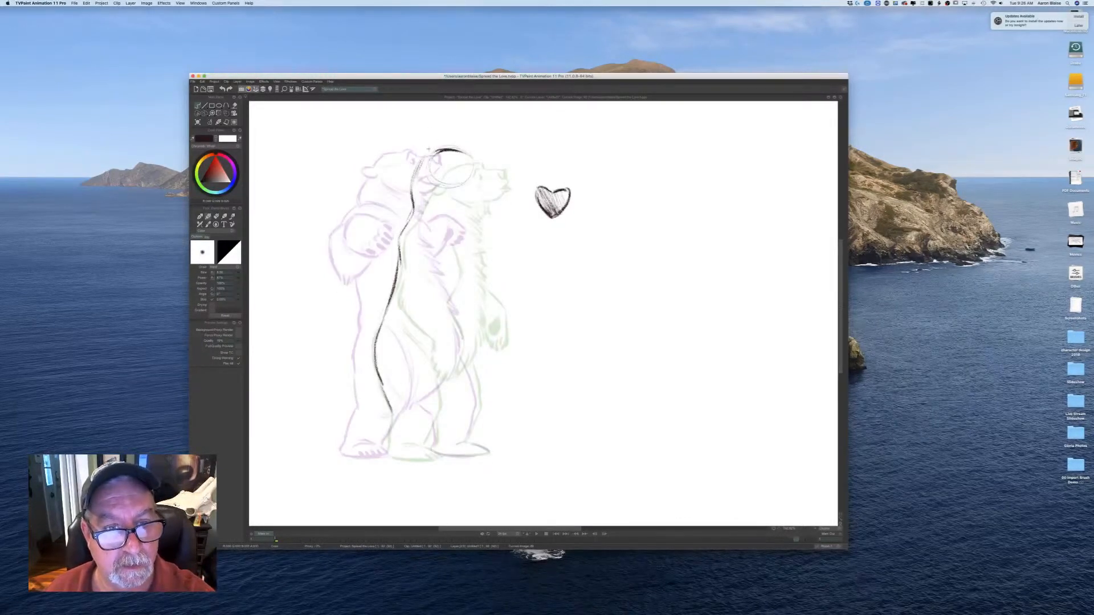
pyautogui.moveTo(425, 162); pyautogui.dragTo(425, 153)
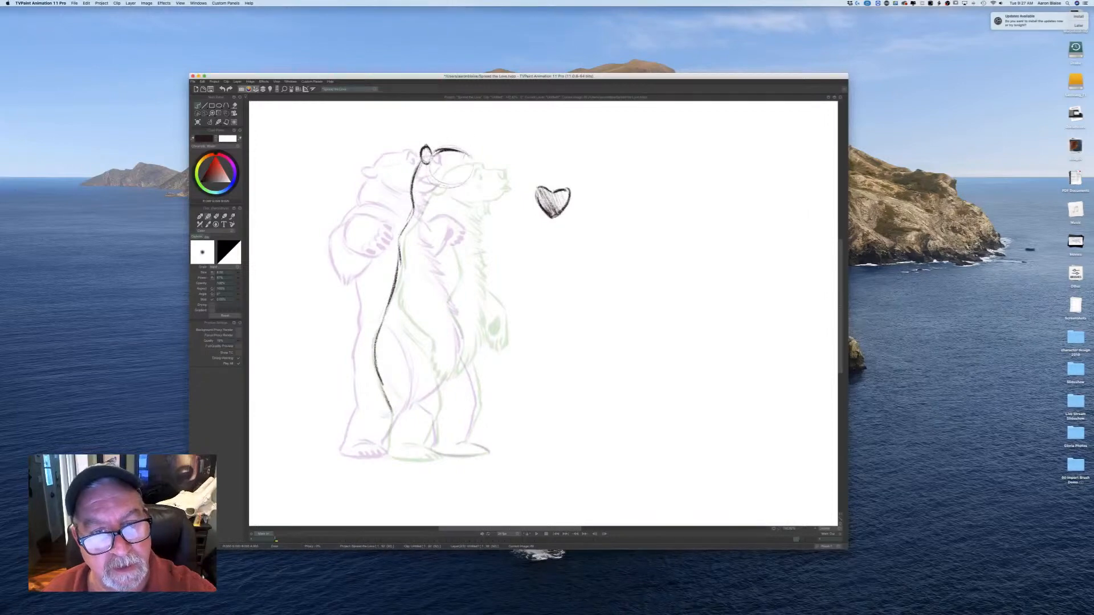
pyautogui.moveTo(467, 152); pyautogui.dragTo(458, 161)
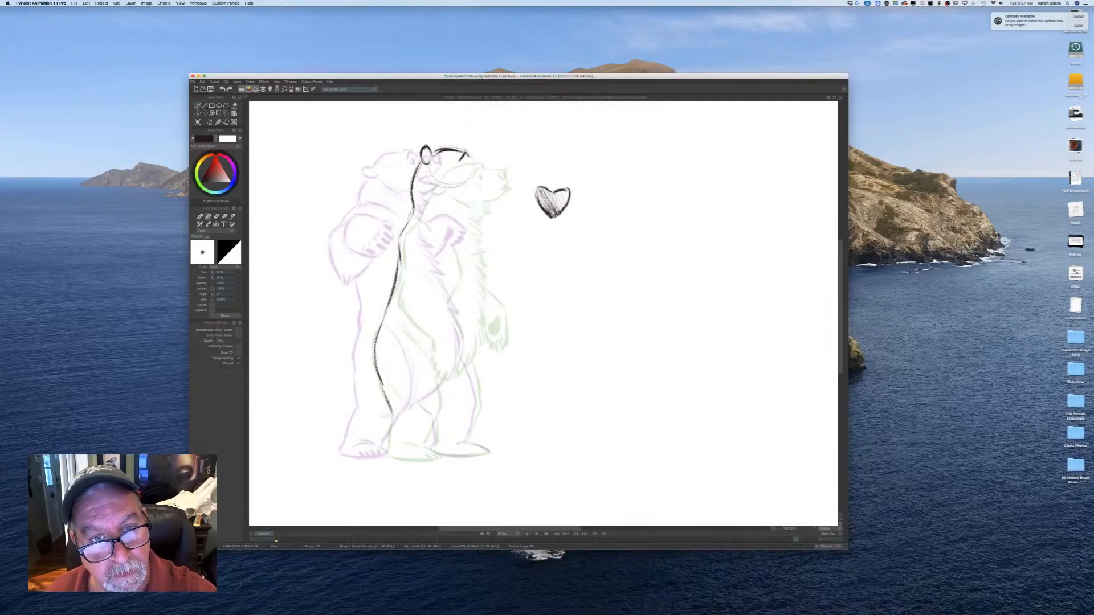
pyautogui.press('Right')
pyautogui.press('Left')
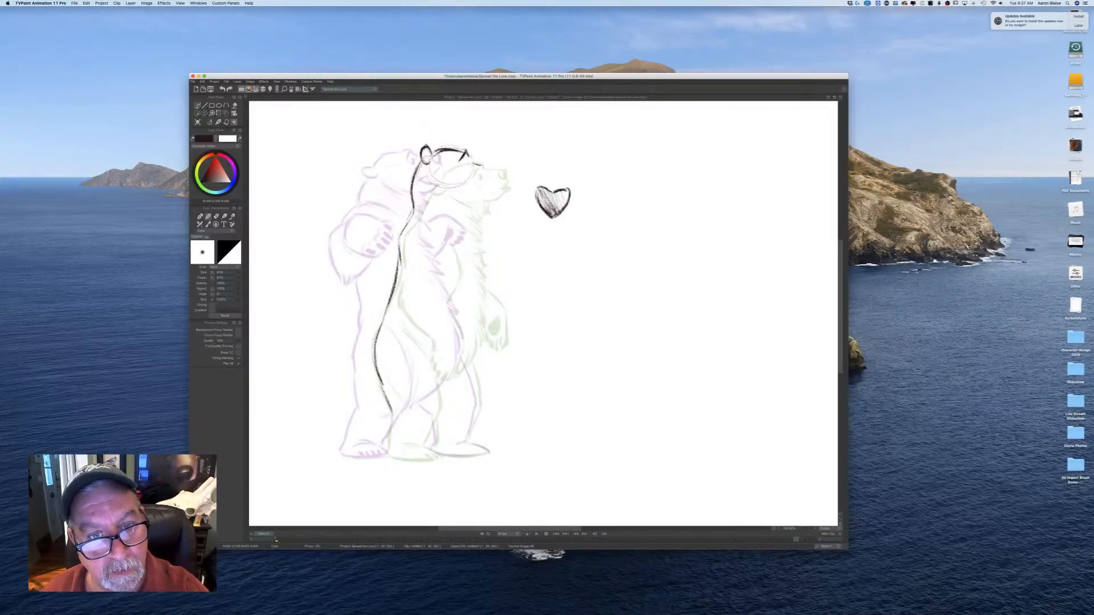
# Step: Sketch the top line of the muzzle between the two pose drawings, flipping to the neighbouring drawing to check its placement
pyautogui.moveTo(483, 165); pyautogui.dragTo(495, 171)
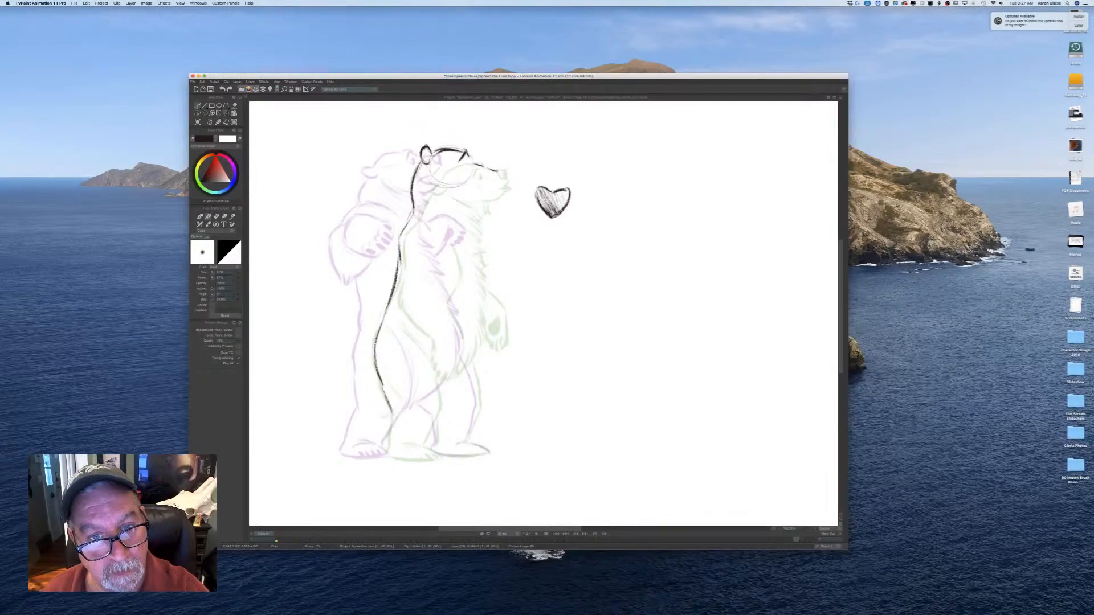
pyautogui.press('Right')
pyautogui.press('Left')
pyautogui.click(484, 171)
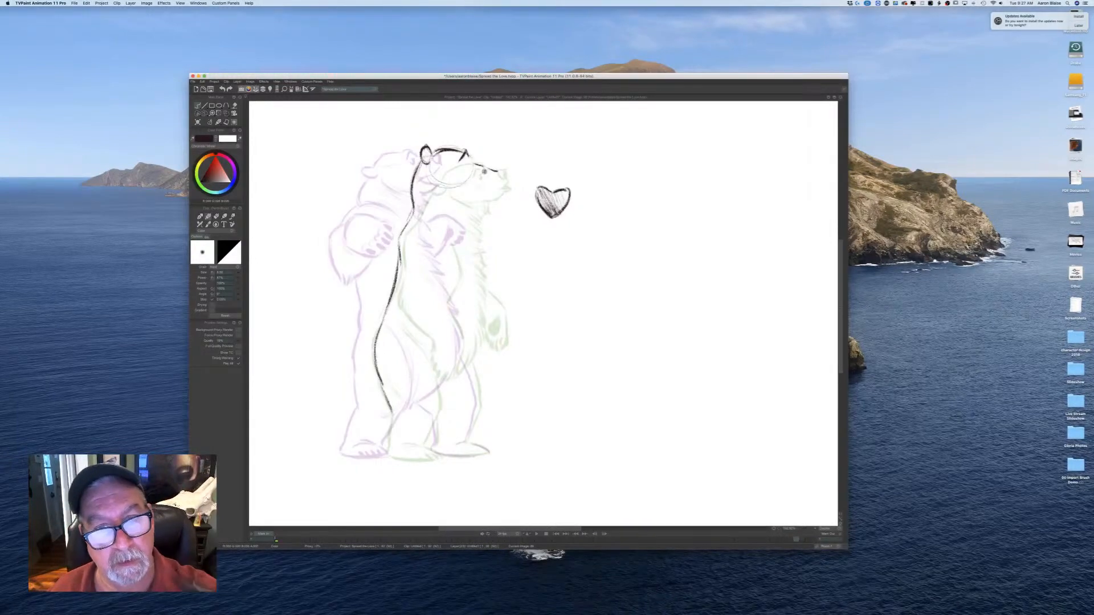
pyautogui.press('Right')
pyautogui.press('Left')
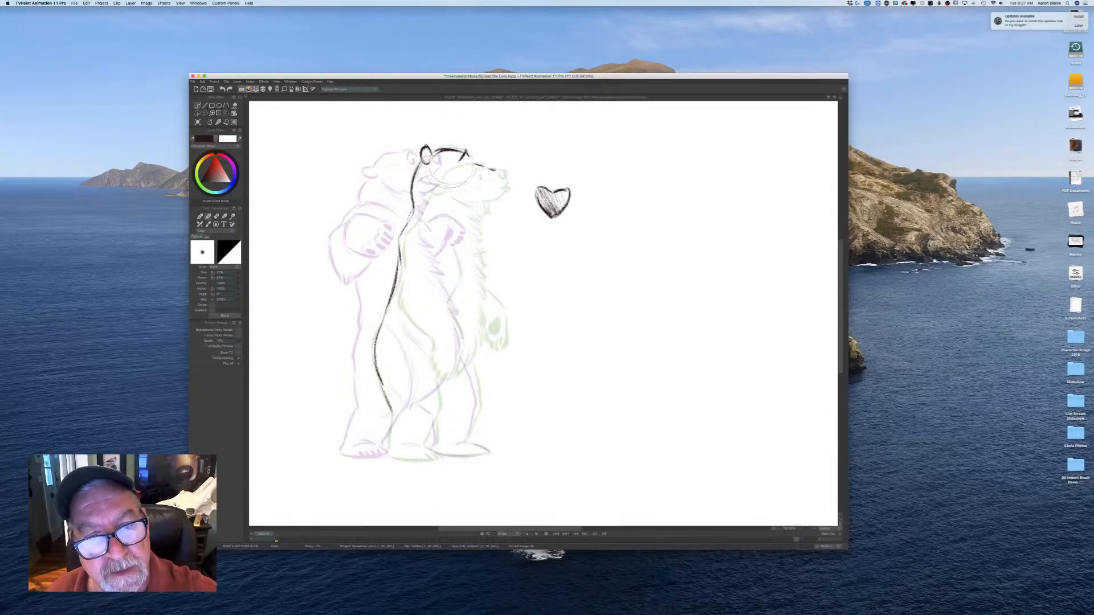
# Step: Draw the dark nose at the tip of the muzzle and flip between drawings to check it
pyautogui.moveTo(490, 169); pyautogui.dragTo(495, 175)
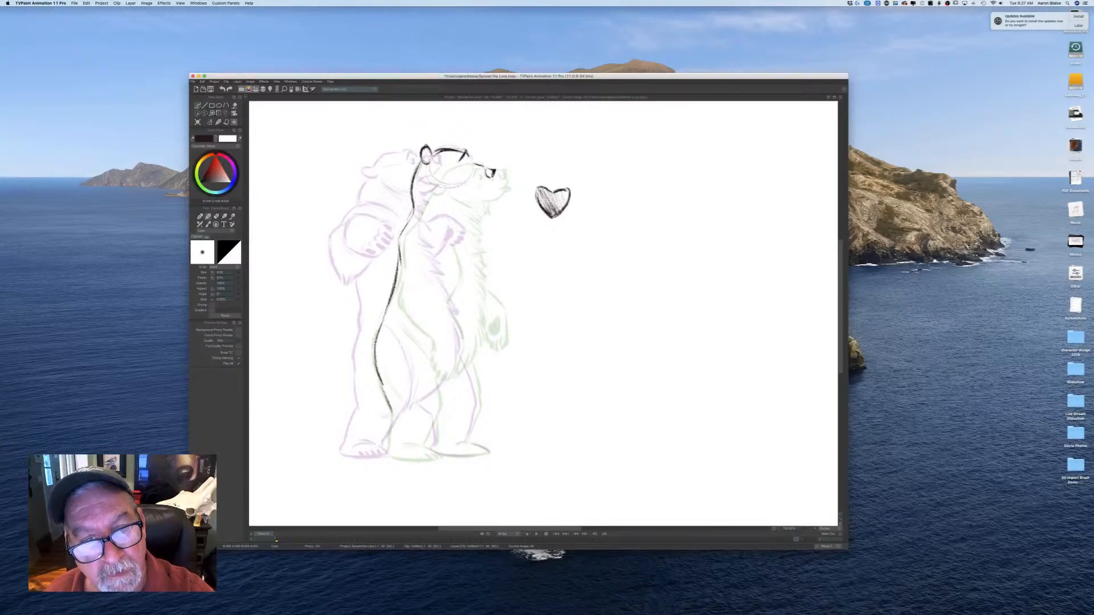
pyautogui.press('Right')
pyautogui.press('Left')
pyautogui.press('Right')
pyautogui.press('Left')
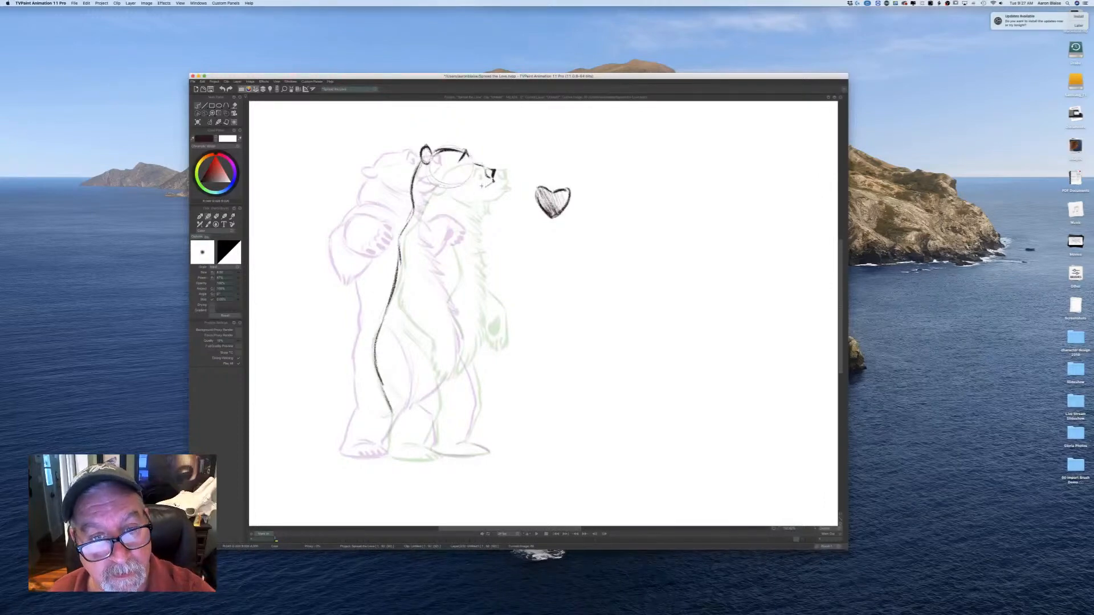
# Step: Draw the mouth line and the underside of the muzzle, comparing them with the neighbouring drawing
pyautogui.moveTo(463, 178); pyautogui.dragTo(473, 182)
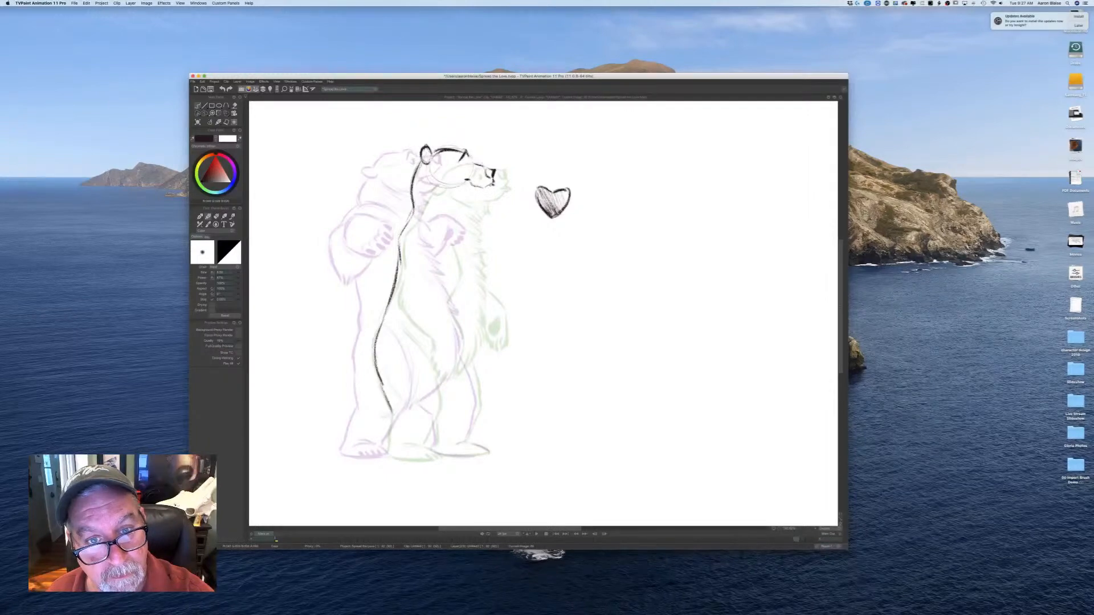
pyautogui.moveTo(469, 194); pyautogui.dragTo(486, 191)
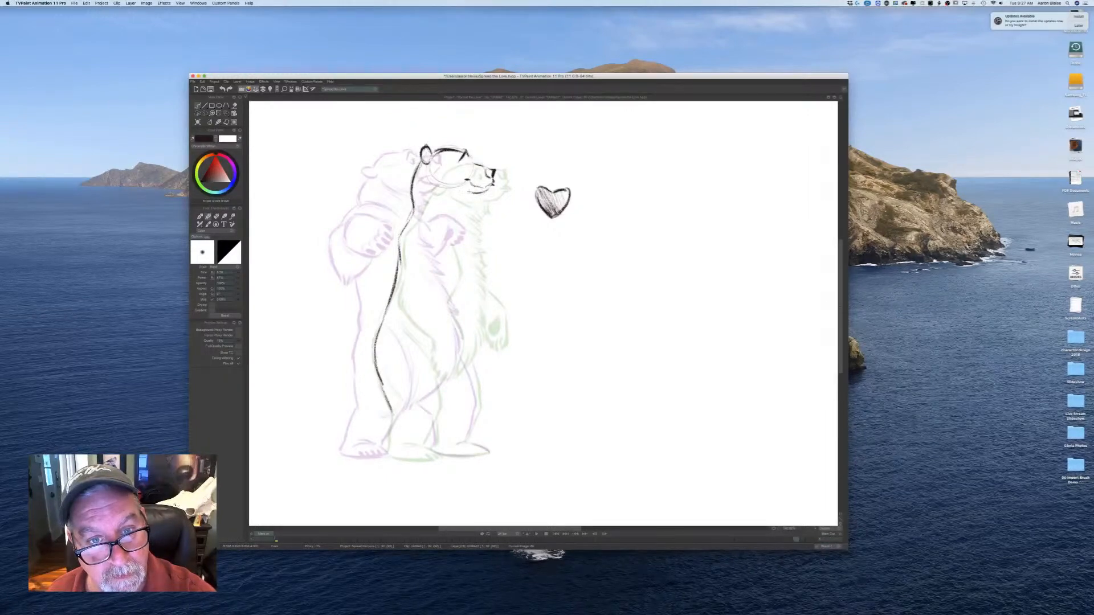
pyautogui.press('Left')
pyautogui.press('Right')
pyautogui.press('Left')
pyautogui.press('Right')
pyautogui.press('Left')
pyautogui.press('Right')
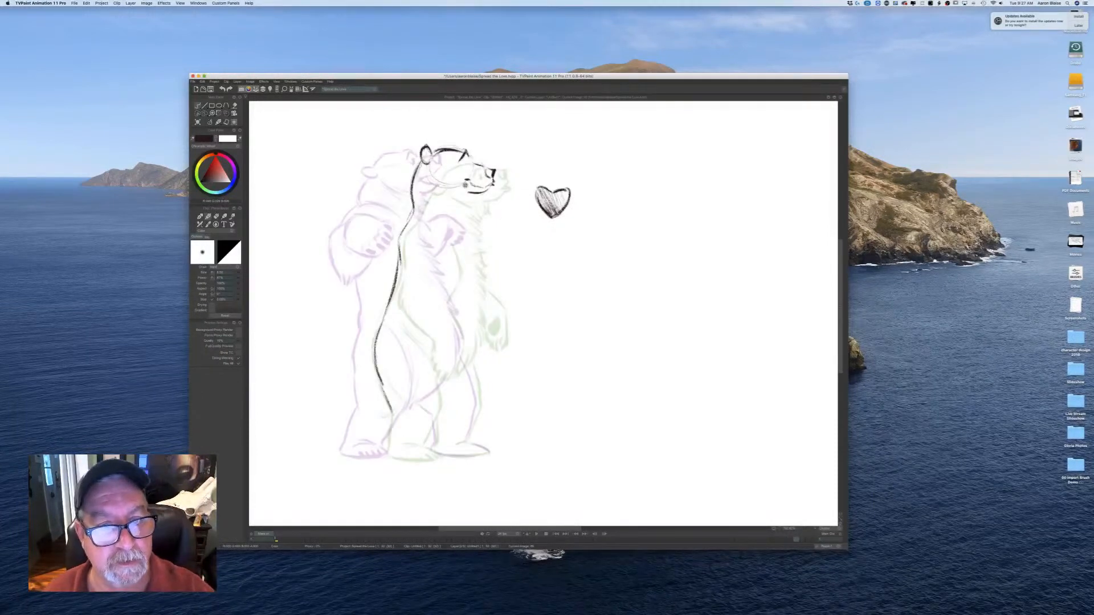
# Step: Refine the mouth corner and add the eye below the brow, flipping between drawings to match the head turn
pyautogui.press('Left')
pyautogui.press('Right')
pyautogui.press('Left')
pyautogui.press('Right')
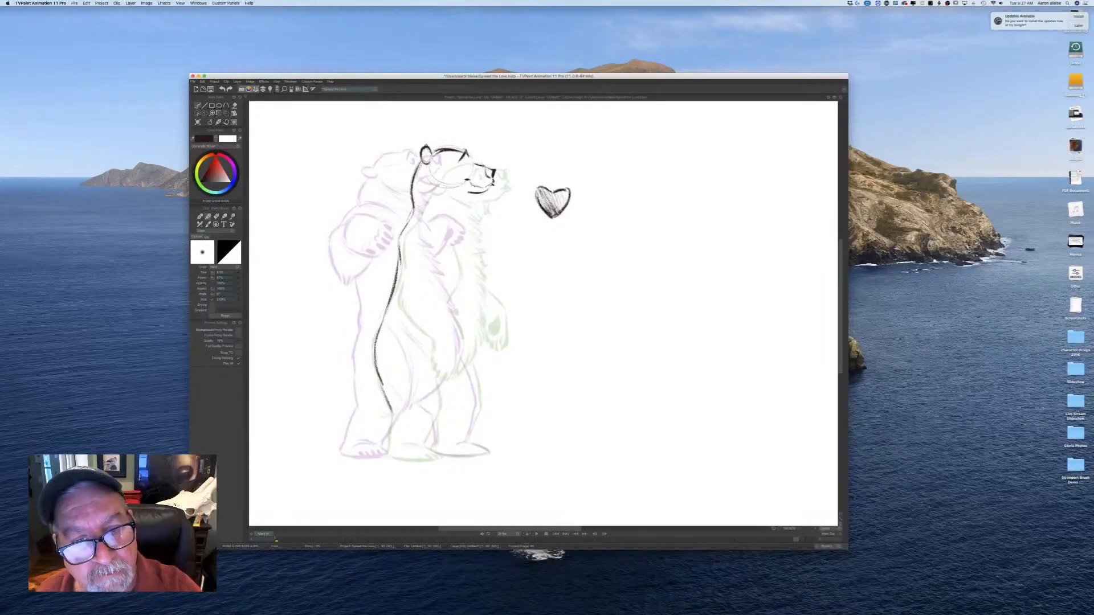
pyautogui.press('Left')
pyautogui.press('Right')
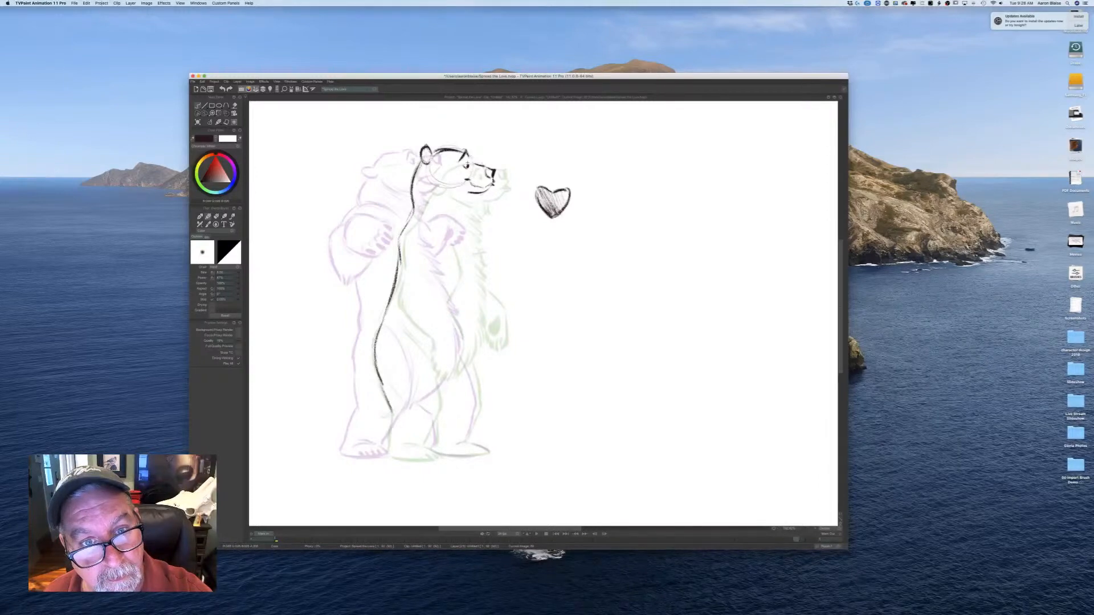
pyautogui.press('Right')
pyautogui.press('Left')
pyautogui.press('Right')
pyautogui.press('Left')
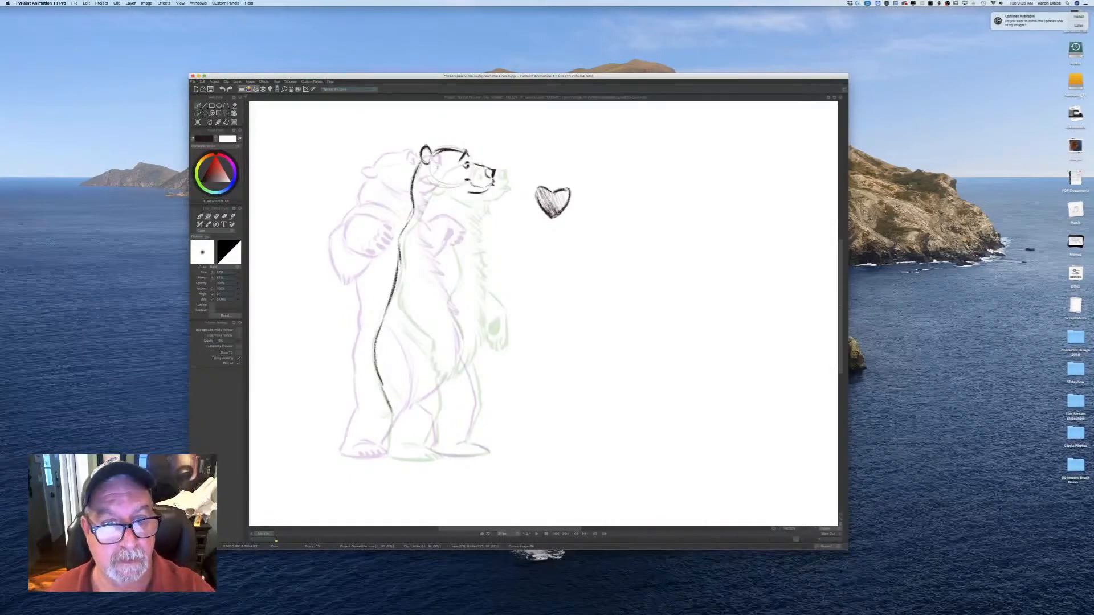
# Step: Add the jaw line behind the mouth and strengthen the forehead and brow line
pyautogui.moveTo(438, 186); pyautogui.dragTo(452, 196)
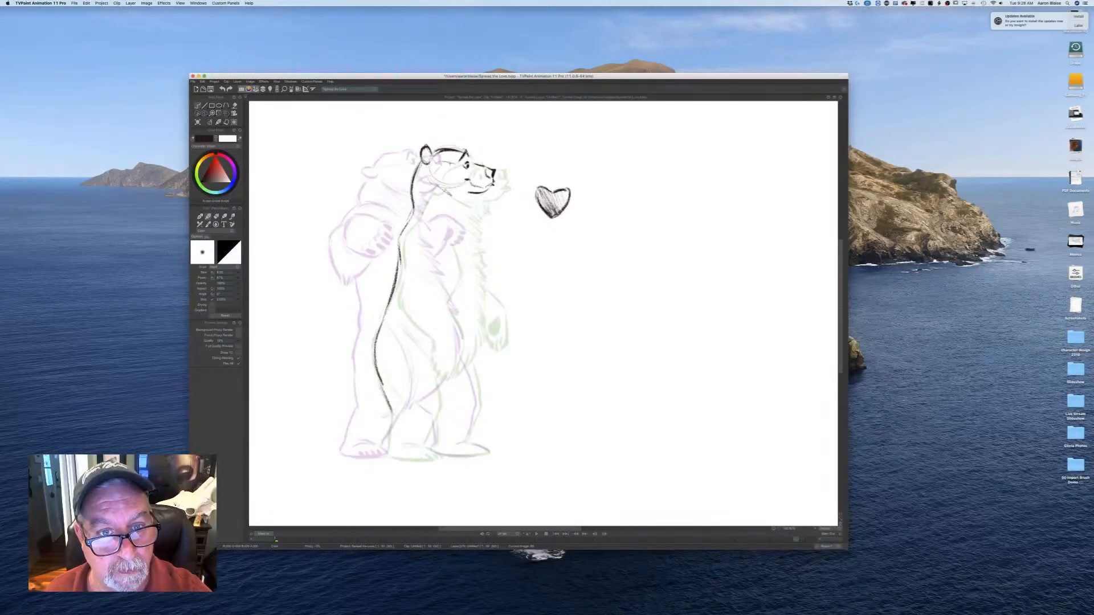
pyautogui.moveTo(454, 150); pyautogui.dragTo(474, 161)
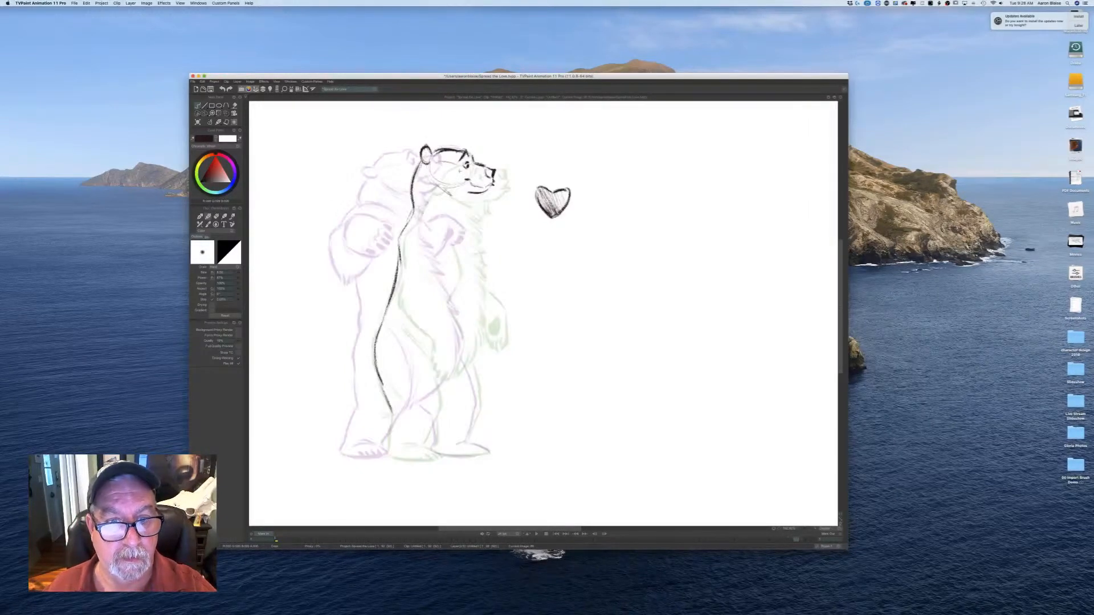
pyautogui.press('Right')
pyautogui.press('Left')
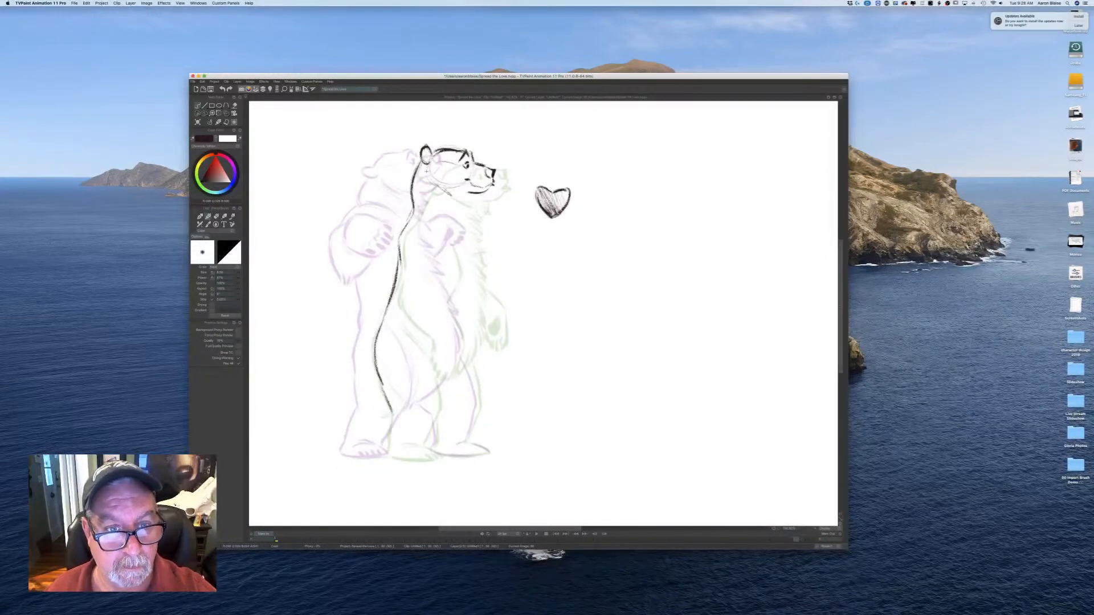
# Step: Widen the near ear and add the small far ear on top of the head, checking against the neighbouring drawing
pyautogui.press('Right')
pyautogui.press('Left')
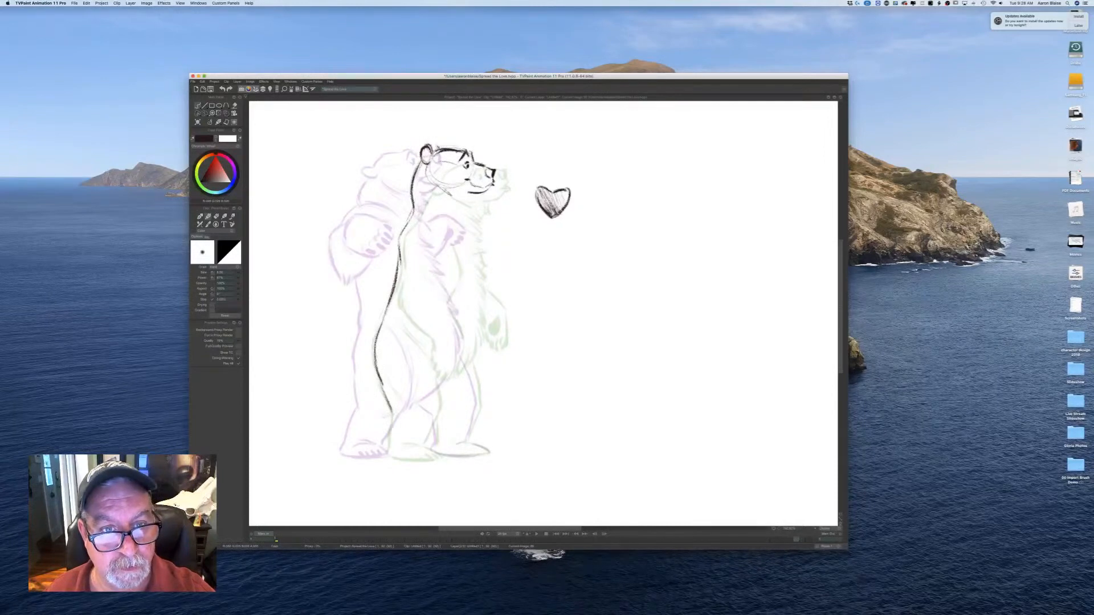
pyautogui.press('Right')
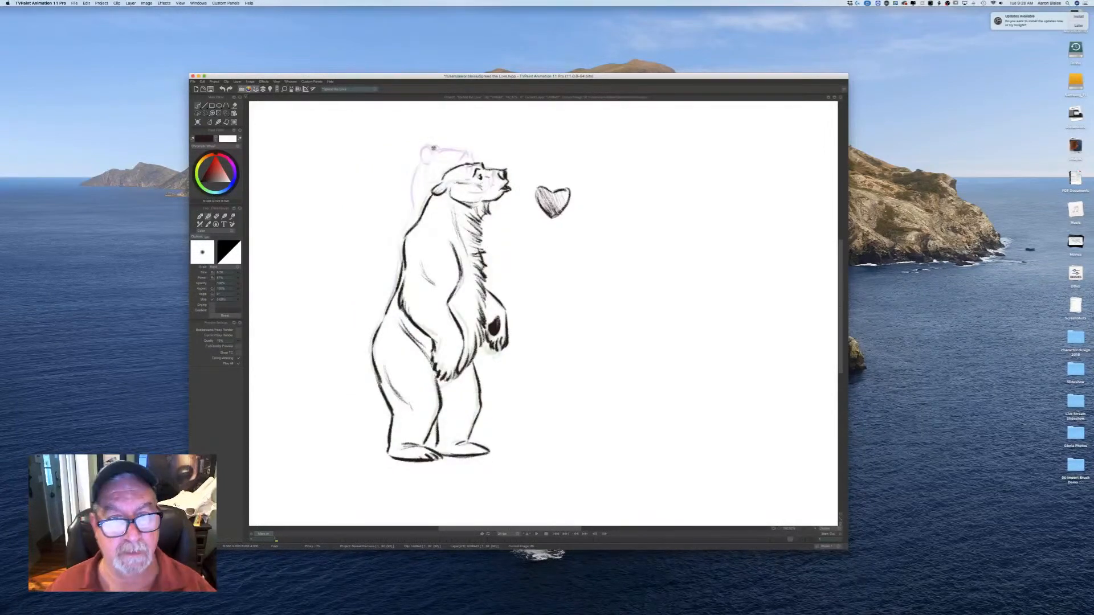
pyautogui.press('Left')
pyautogui.press('Right')
pyautogui.press('Left')
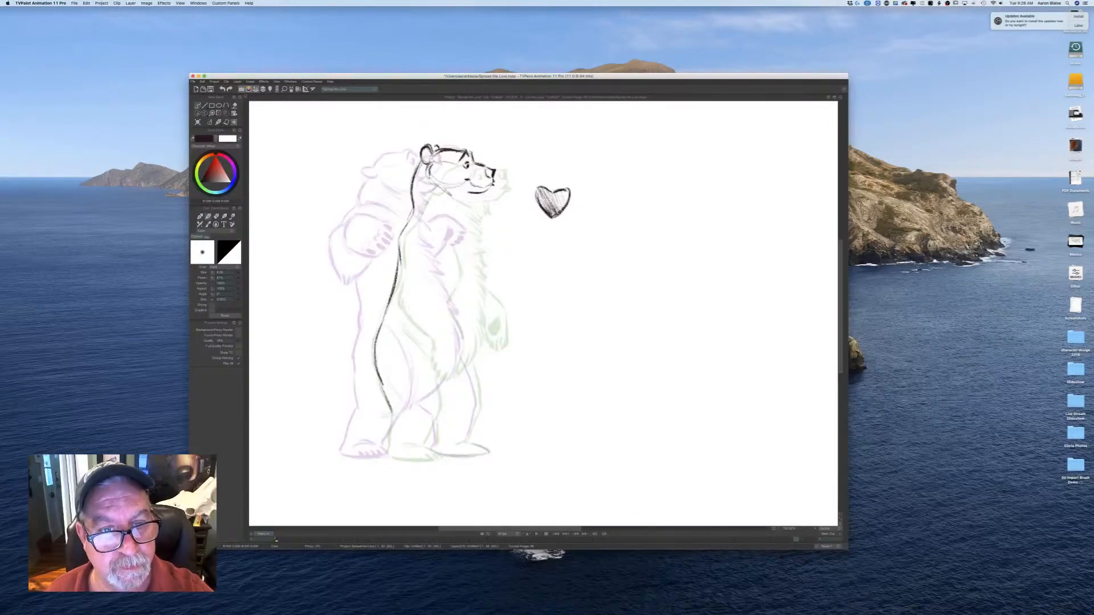
# Step: Draw the cheek line from below the ear to the jaw and the start of the throat under the chin
pyautogui.moveTo(426, 174); pyautogui.dragTo(448, 194)
pyautogui.press('Right')
pyautogui.press('Left')
pyautogui.press('Right')
pyautogui.press('Left')
pyautogui.press('Right')
pyautogui.press('Left')
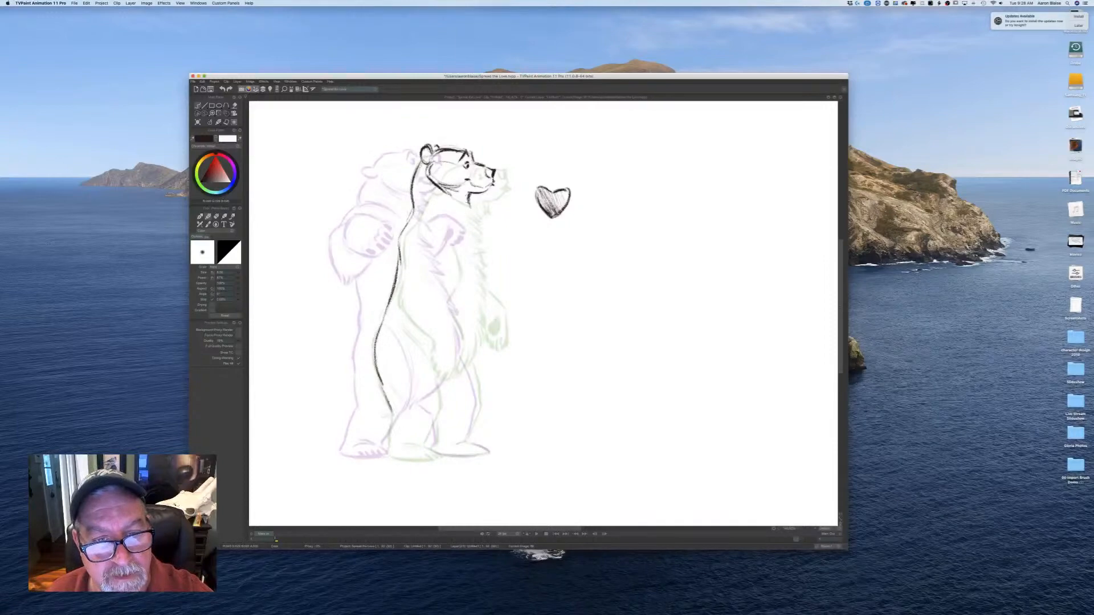
# Step: Add the fur tuft below the chin and the fur lines along the underside of the neck
pyautogui.press('Right')
pyautogui.press('Left')
pyautogui.moveTo(468, 206); pyautogui.dragTo(455, 218)
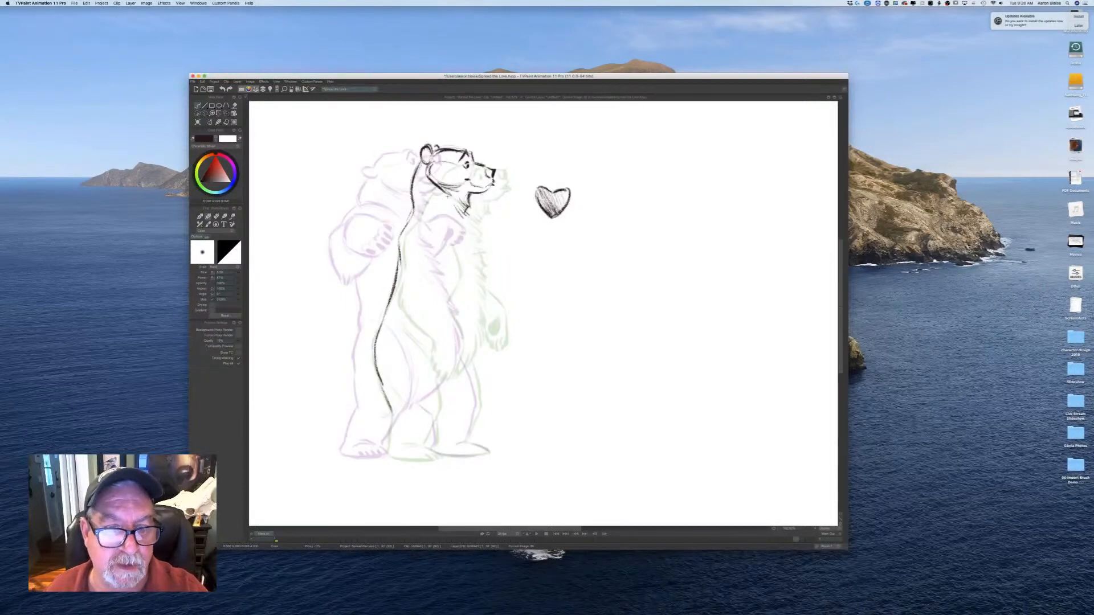
pyautogui.moveTo(433, 184); pyautogui.dragTo(454, 213)
pyautogui.press('Right')
pyautogui.press('Left')
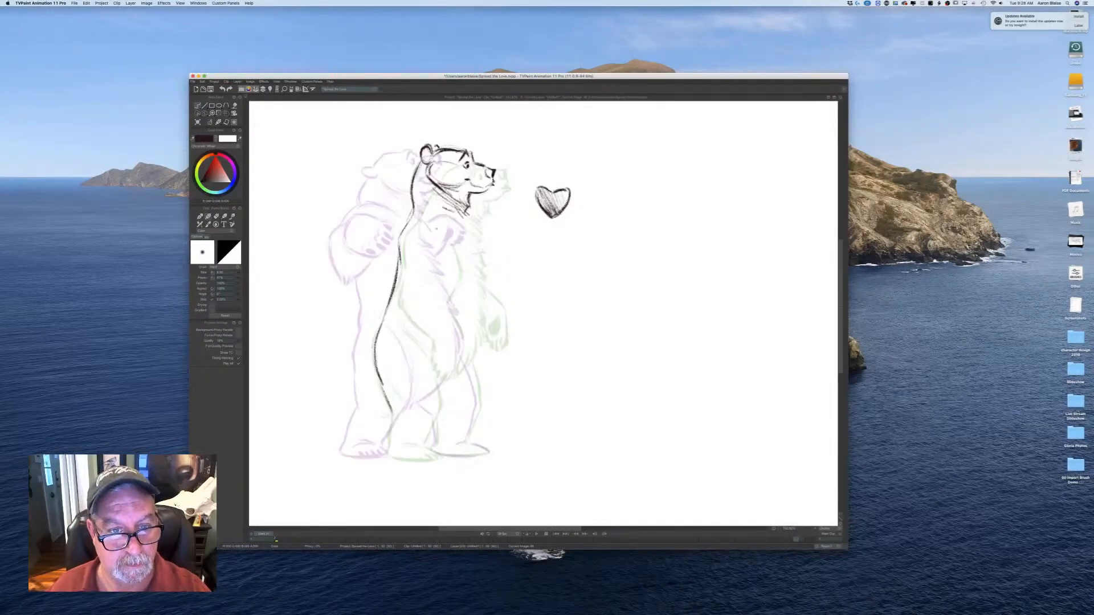
# Step: Draw the shoulder line and thicken the upper back contour, flipping between drawings to check them
pyautogui.moveTo(420, 218)
pyautogui.mouseDown()
pyautogui.moveTo(441, 228)
pyautogui.moveTo(405, 223)
pyautogui.moveTo(397, 262)
pyautogui.mouseUp()
pyautogui.press('Right')
pyautogui.press('Left')
pyautogui.press('Right')
pyautogui.press('Left')
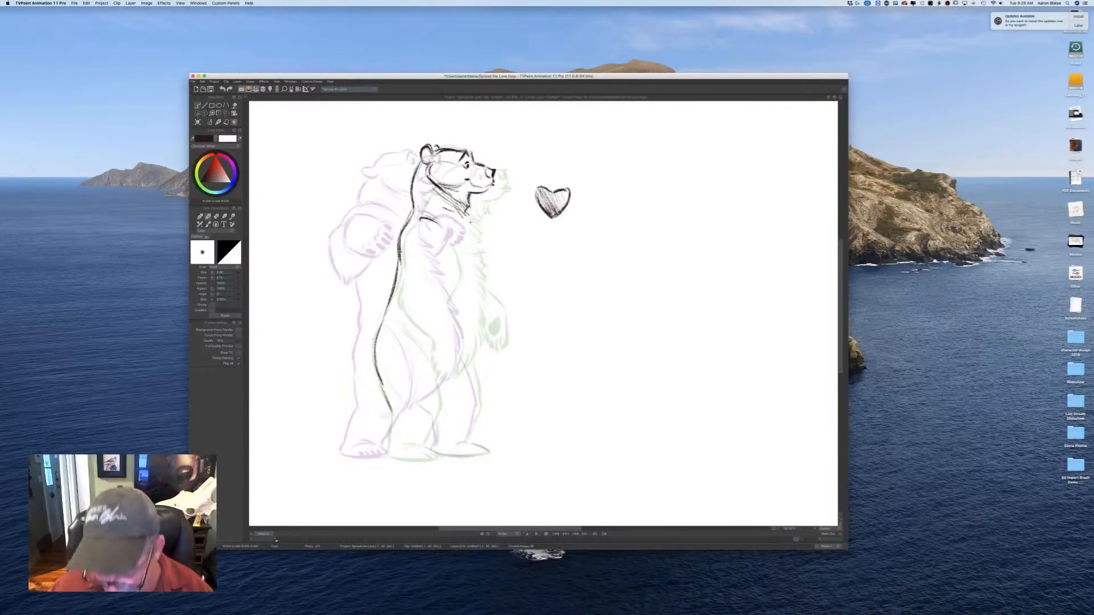
# Step: Draw the front chest line running down from the throat tuft and compare it with the neighbouring drawing
pyautogui.moveTo(466, 239); pyautogui.dragTo(469, 254)
pyautogui.moveTo(470, 215); pyautogui.dragTo(470, 254)
pyautogui.press('Left')
pyautogui.press('Right')
pyautogui.press('Left')
pyautogui.press('Right')
pyautogui.press('Left')
pyautogui.press('Right')
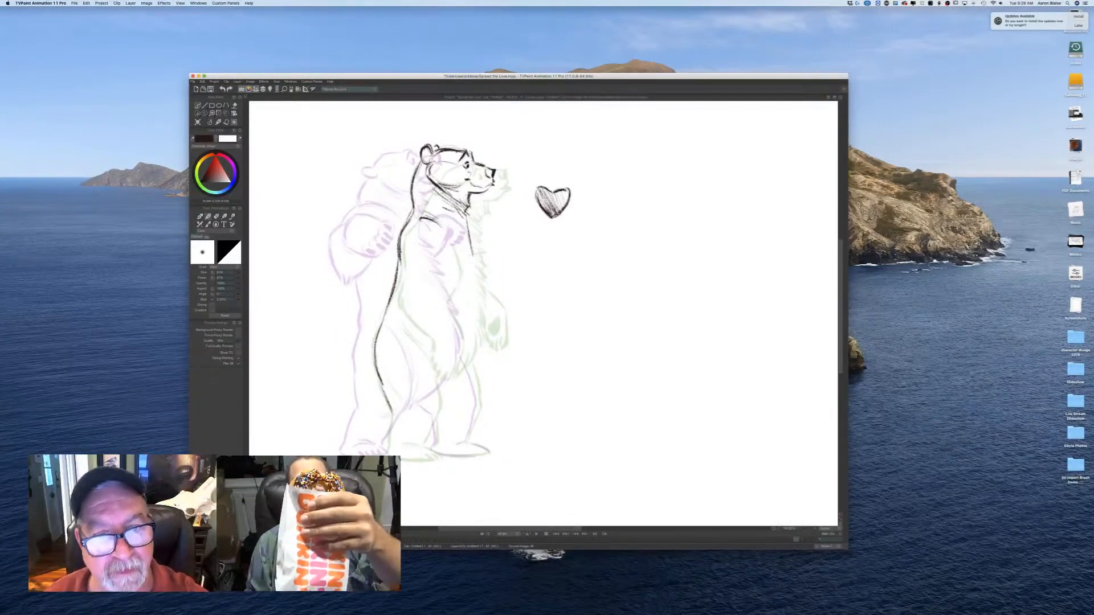
# Step: Flip repeatedly between the in-between and the neighbouring drawing to examine the movement of the head and chest
pyautogui.press('Left')
pyautogui.press('Right')
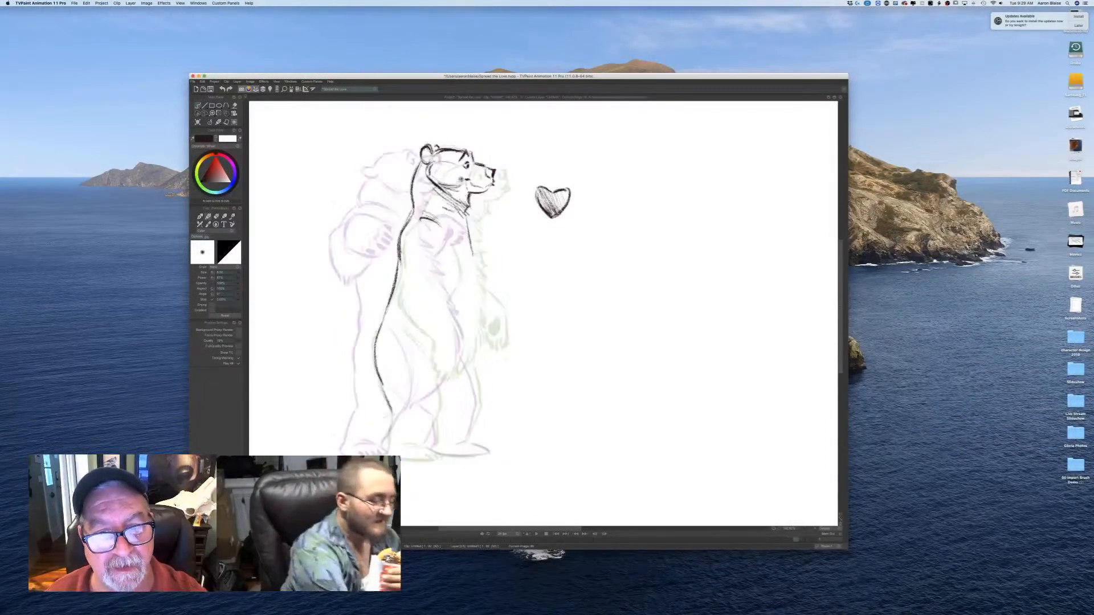
pyautogui.press('Left')
pyautogui.press('Right')
pyautogui.press('Left')
pyautogui.press('Right')
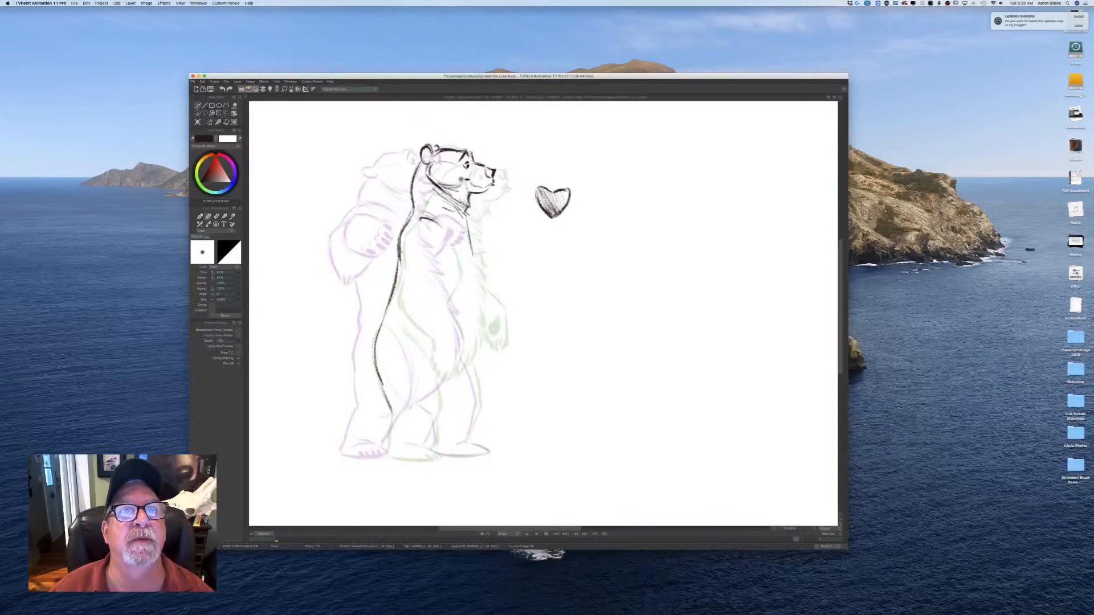
pyautogui.press('Left')
pyautogui.press('Right')
pyautogui.press('Left')
pyautogui.press('Right')
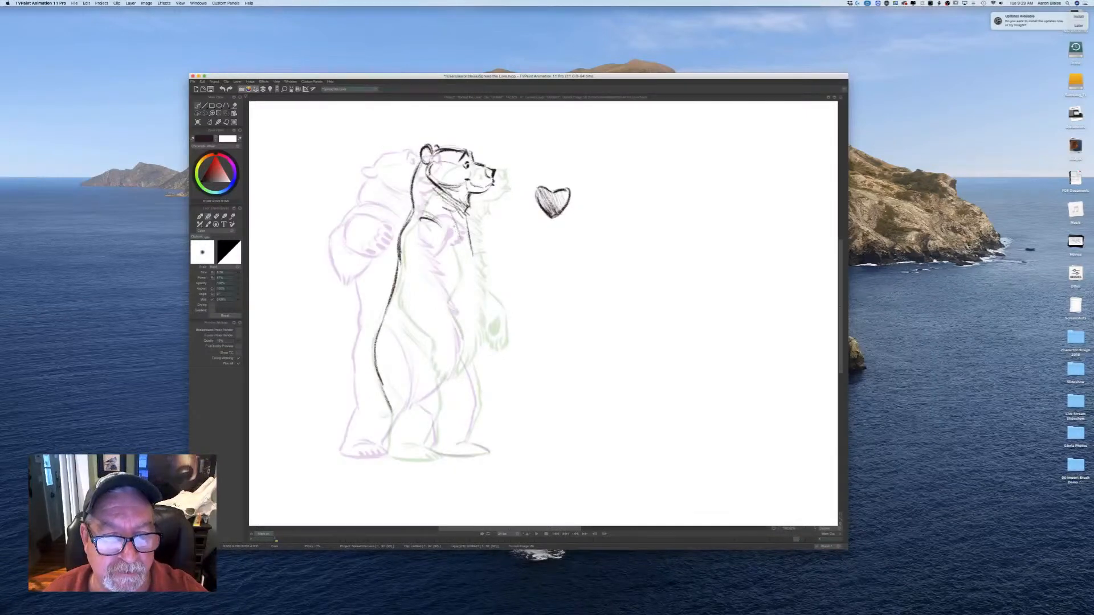
pyautogui.press('Left')
pyautogui.press('Right')
pyautogui.press('Left')
pyautogui.press('Right')
# Step: Draw jagged fur strokes along the chest line from the throat downward and check them against the previous drawing
pyautogui.moveTo(456, 209); pyautogui.dragTo(469, 222)
pyautogui.moveTo(455, 215)
pyautogui.mouseDown()
pyautogui.moveTo(470, 226)
pyautogui.moveTo(473, 282)
pyautogui.mouseUp()
pyautogui.press('Left')
pyautogui.press('Right')
pyautogui.press('Left')
pyautogui.press('Right')
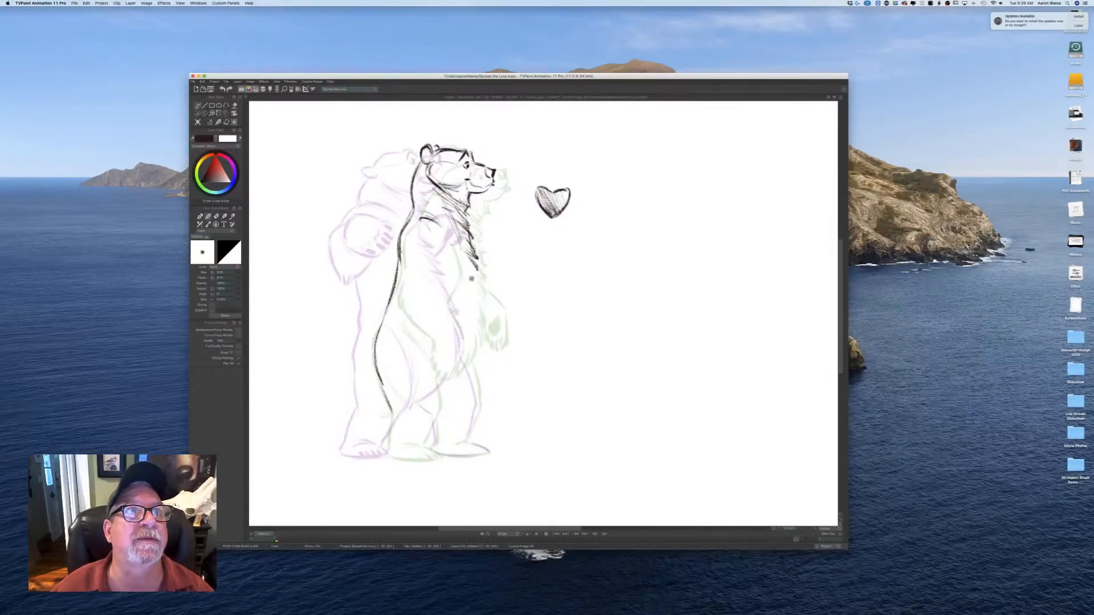
pyautogui.press('Left')
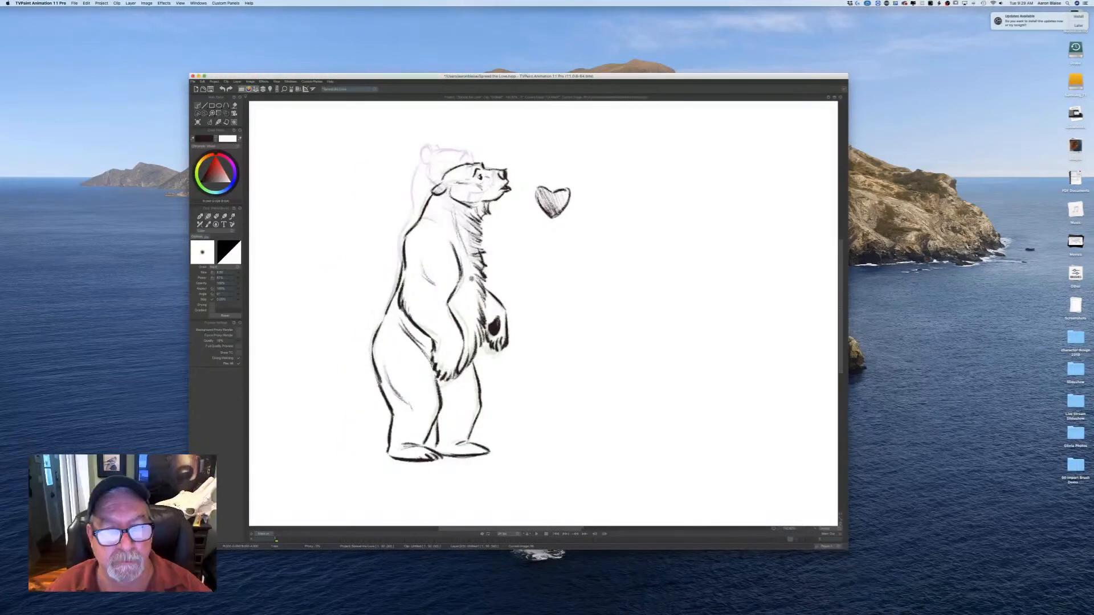
# Step: Add a fur stroke below the bear's throat and flip between the in-between and its neighbour to compare the chest
pyautogui.press('Right')
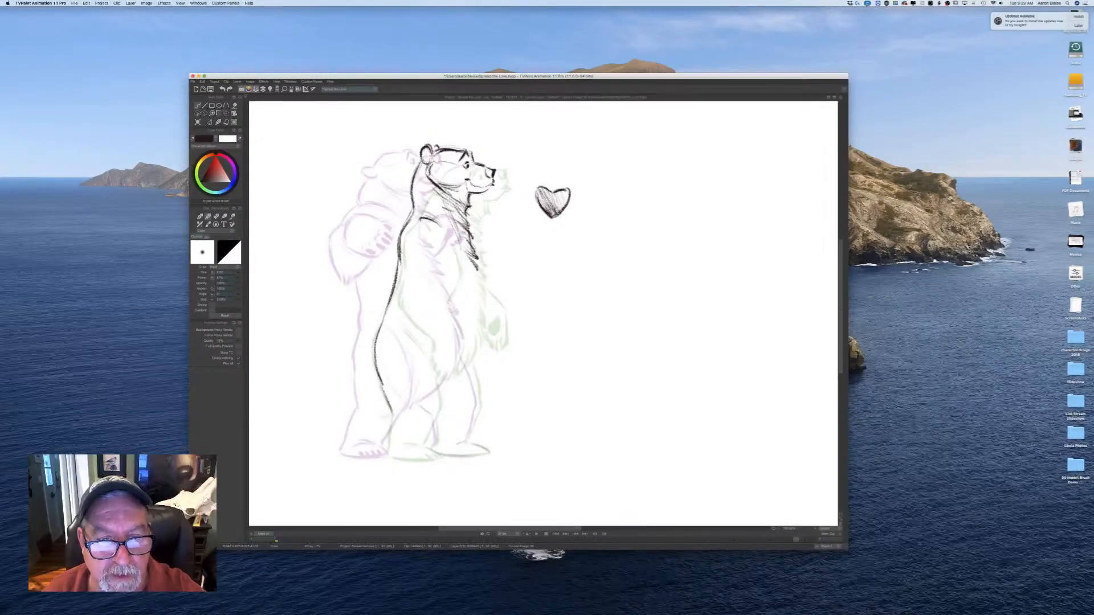
pyautogui.moveTo(462, 209); pyautogui.dragTo(469, 225)
pyautogui.press('Left')
pyautogui.press('Right')
pyautogui.press('Left')
pyautogui.press('Right')
pyautogui.press('Left')
pyautogui.press('Right')
pyautogui.press('Left')
pyautogui.press('Right')
# Step: Extend the jagged fur line down the lower chest to the belly, flipping to compare it with the neighbouring drawing
pyautogui.moveTo(472, 265); pyautogui.dragTo(479, 346)
pyautogui.moveTo(471, 337); pyautogui.dragTo(474, 358)
pyautogui.press('Right')
pyautogui.press('Left')
pyautogui.press('Right')
pyautogui.press('Left')
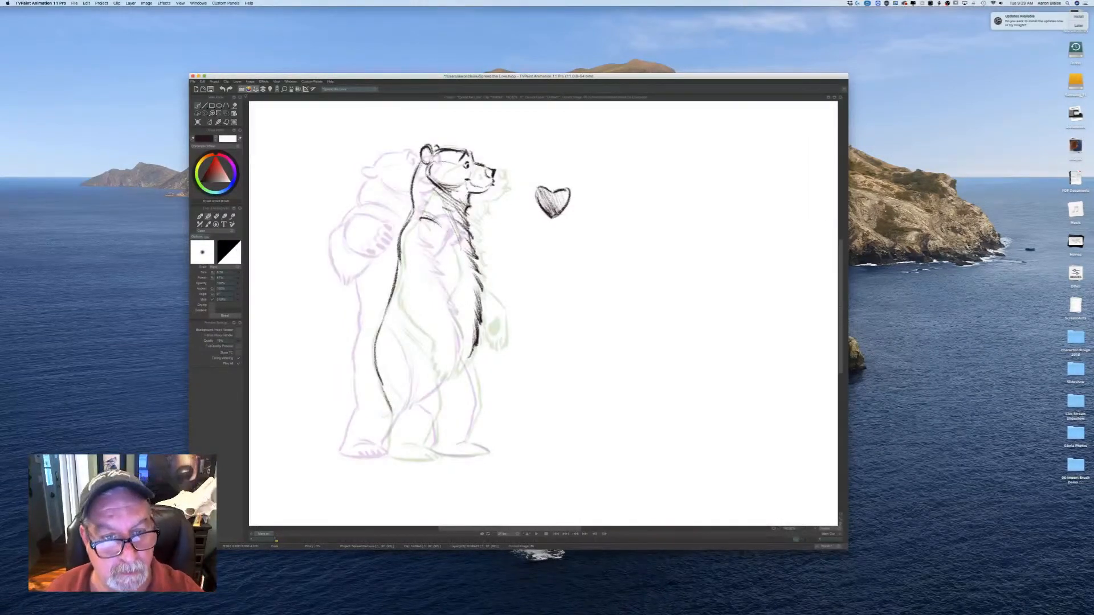
pyautogui.press('Right')
pyautogui.press('Left')
pyautogui.press('Right')
pyautogui.press('Left')
pyautogui.press('Right')
pyautogui.press('Left')
# Step: Draw the near arm's upper contour from the shoulder and rough in the bent forearm, checking them against the neighbouring drawing
pyautogui.moveTo(419, 215)
pyautogui.mouseDown()
pyautogui.moveTo(438, 220)
pyautogui.moveTo(461, 271)
pyautogui.moveTo(397, 290)
pyautogui.moveTo(434, 270)
pyautogui.mouseUp()
pyautogui.press('Right')
pyautogui.press('Left')
pyautogui.moveTo(413, 275)
pyautogui.mouseDown()
pyautogui.moveTo(445, 278)
pyautogui.moveTo(394, 296)
pyautogui.moveTo(429, 318)
pyautogui.moveTo(472, 299)
pyautogui.moveTo(496, 336)
pyautogui.mouseUp()
pyautogui.press('Right')
pyautogui.press('Left')
pyautogui.press('Right')
pyautogui.press('Left')
# Step: Draw the near forearm's top edge, underside and elbow, and finish the hanging paw with dark claws
pyautogui.moveTo(451, 283); pyautogui.dragTo(490, 321)
pyautogui.moveTo(479, 300); pyautogui.dragTo(491, 324)
pyautogui.moveTo(431, 274)
pyautogui.mouseDown()
pyautogui.moveTo(450, 282)
pyautogui.moveTo(398, 302)
pyautogui.moveTo(452, 319)
pyautogui.moveTo(442, 319)
pyautogui.mouseUp()
pyautogui.moveTo(440, 317)
pyautogui.mouseDown()
pyautogui.moveTo(482, 353)
pyautogui.moveTo(496, 339)
pyautogui.moveTo(473, 351)
pyautogui.mouseUp()
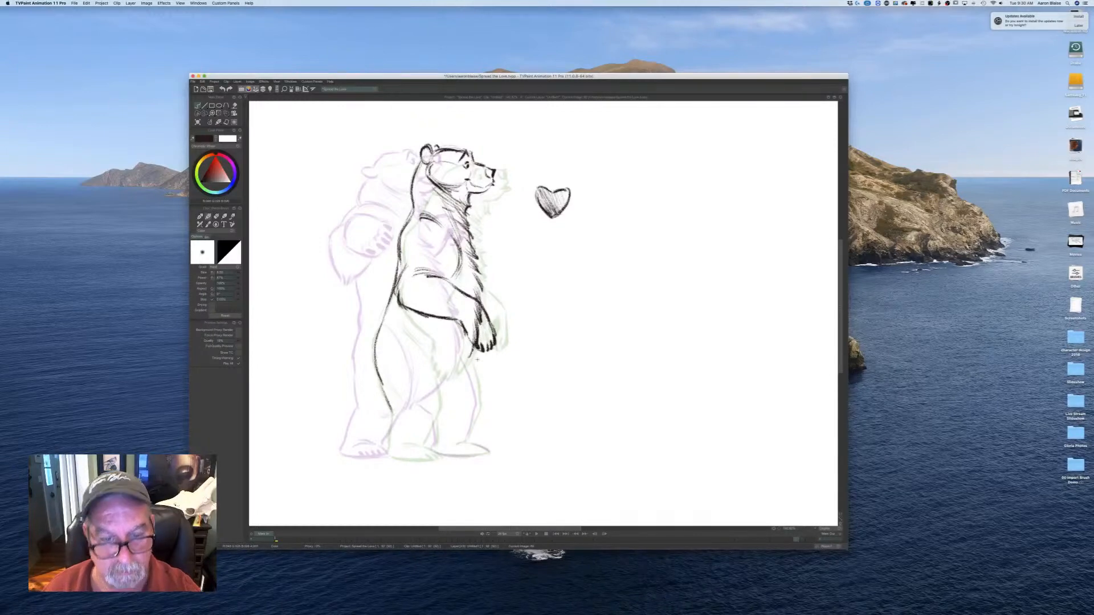
# Step: Erase the belly fur strokes running through the near forearm and paw, and compare the drawing with its neighbour
pyautogui.press('e')
pyautogui.moveTo(480, 302); pyautogui.dragTo(476, 339)
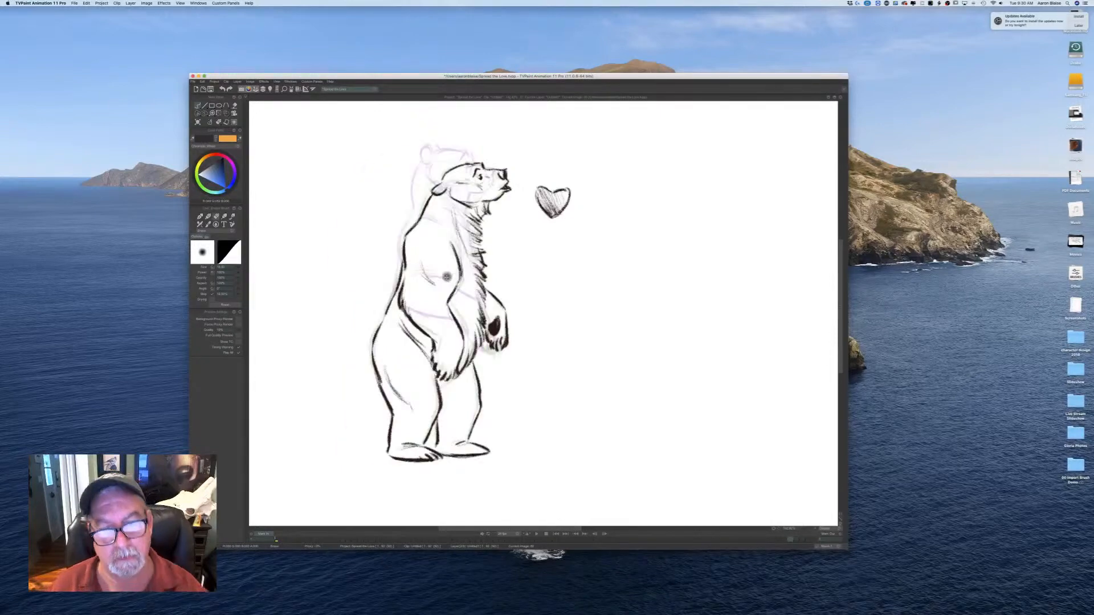
pyautogui.press('Left')
pyautogui.press('b')
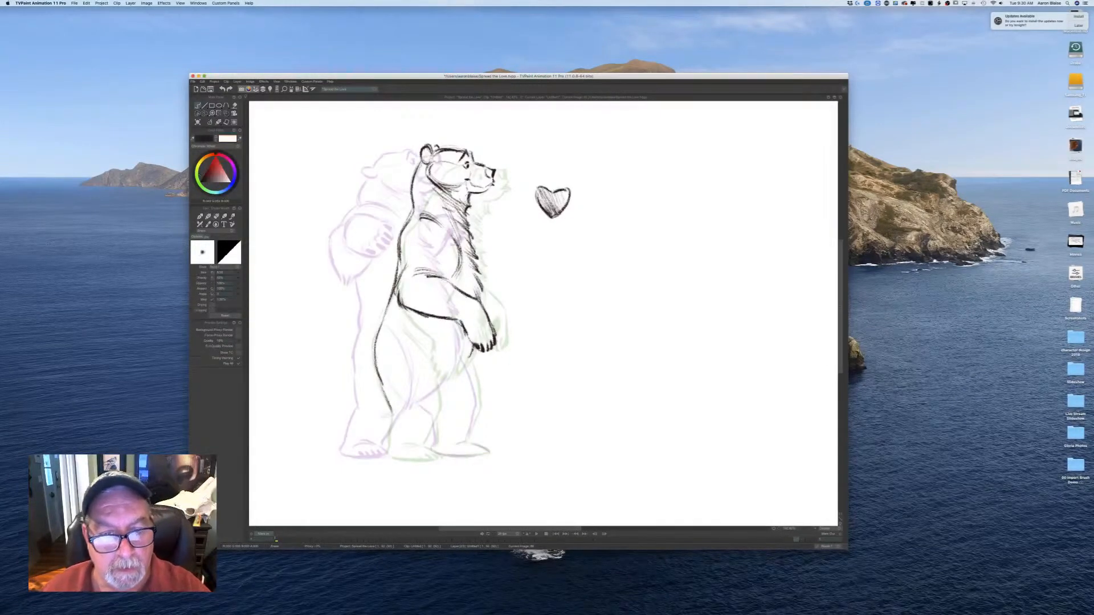
# Step: Darken the front line of the near upper arm and compare it with the neighbouring drawing
pyautogui.moveTo(454, 243); pyautogui.dragTo(456, 271)
pyautogui.press('Right')
pyautogui.press('Left')
pyautogui.press('Right')
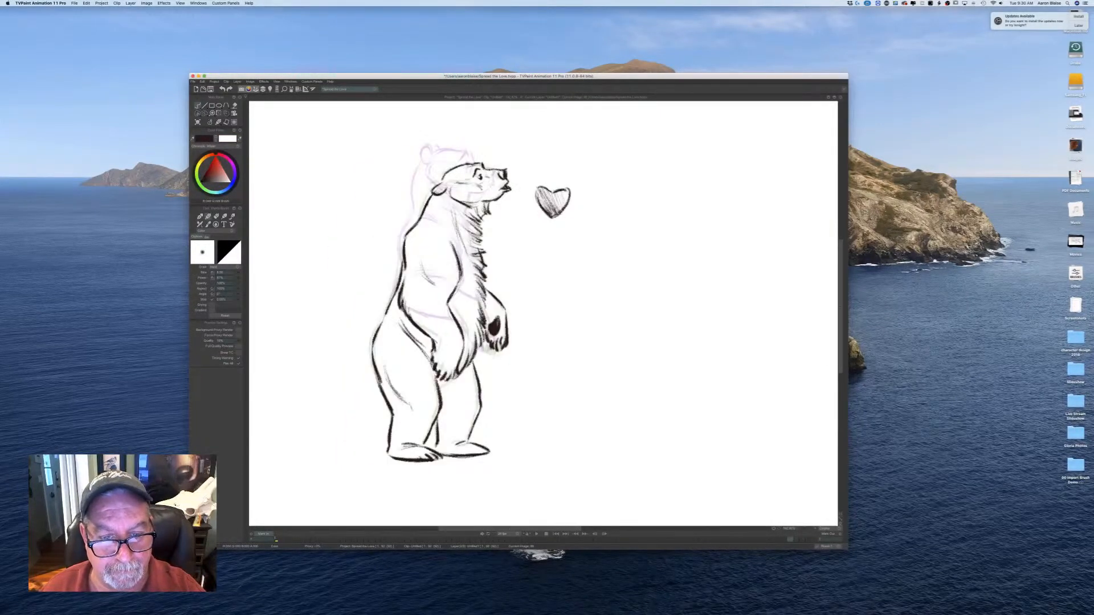
pyautogui.press('Left')
# Step: Draw the far forearm and paw in front of the chest, with dark claws and a filled paw pad
pyautogui.moveTo(481, 273)
pyautogui.mouseDown()
pyautogui.moveTo(502, 288)
pyautogui.moveTo(506, 308)
pyautogui.mouseUp()
pyautogui.press('Right')
pyautogui.press('Left')
pyautogui.press('Right')
pyautogui.press('Left')
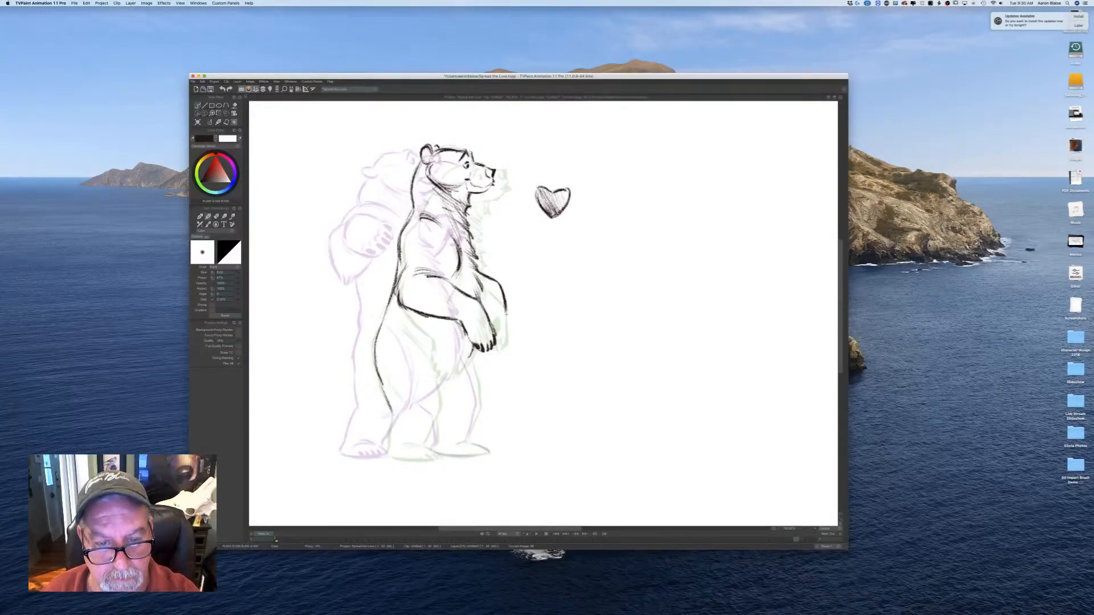
pyautogui.moveTo(501, 313); pyautogui.dragTo(501, 320)
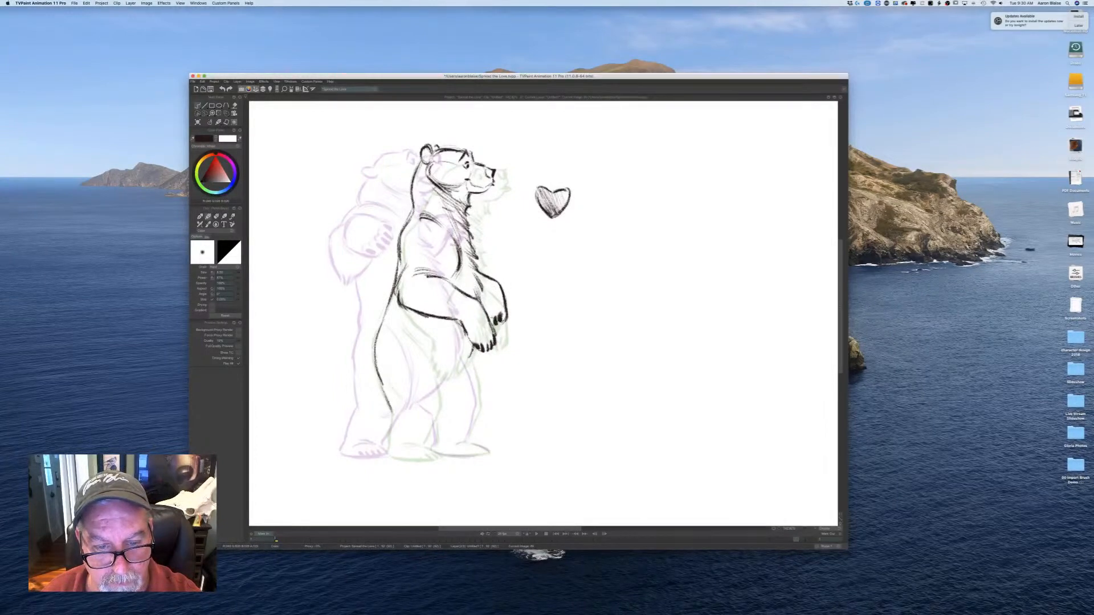
pyautogui.moveTo(491, 314)
pyautogui.mouseDown()
pyautogui.moveTo(489, 324)
pyautogui.moveTo(497, 309)
pyautogui.moveTo(487, 299)
pyautogui.moveTo(497, 309)
pyautogui.mouseUp()
# Step: Flip repeatedly between the in-between and the neighbouring drawing to examine the movement of the arms and paws
pyautogui.press('Right')
pyautogui.press('Left')
pyautogui.press('Right')
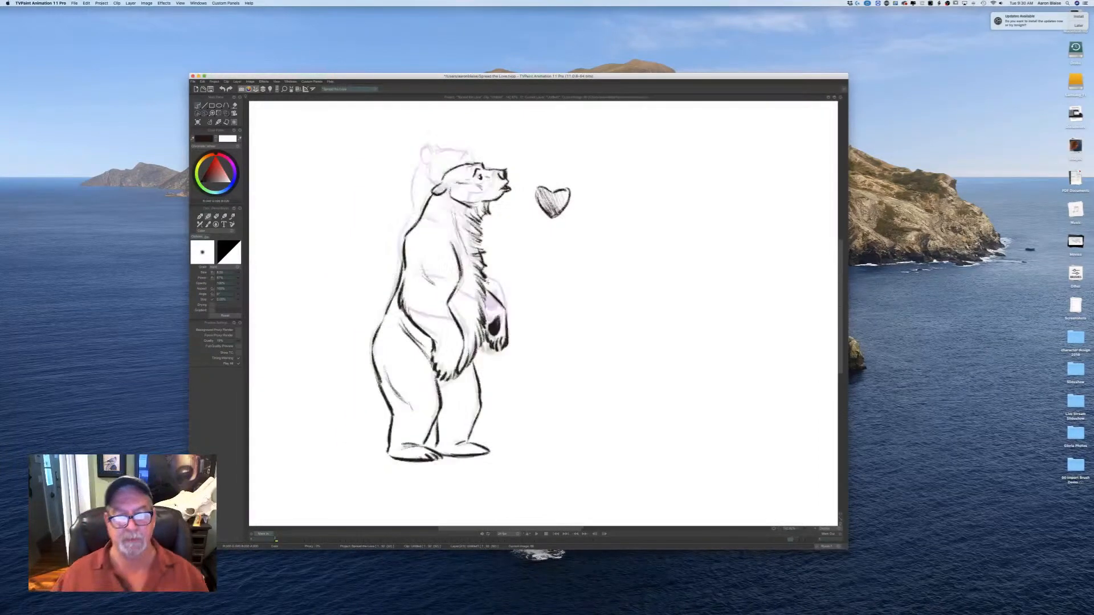
pyautogui.press('Left')
pyautogui.press('Right')
pyautogui.press('Left')
pyautogui.press('Right')
pyautogui.press('Left')
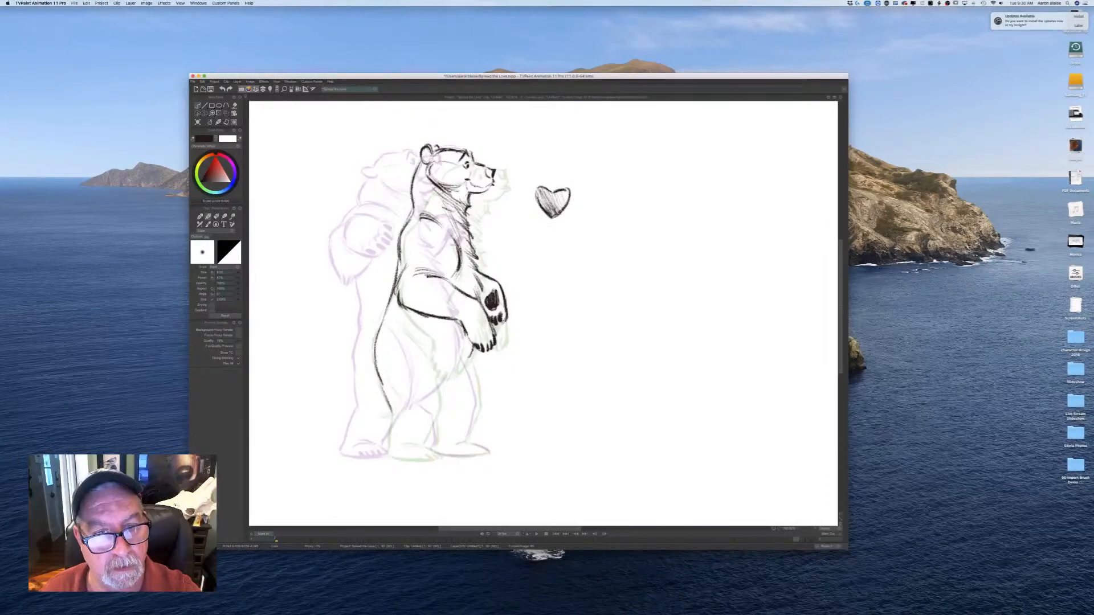
pyautogui.press('Right')
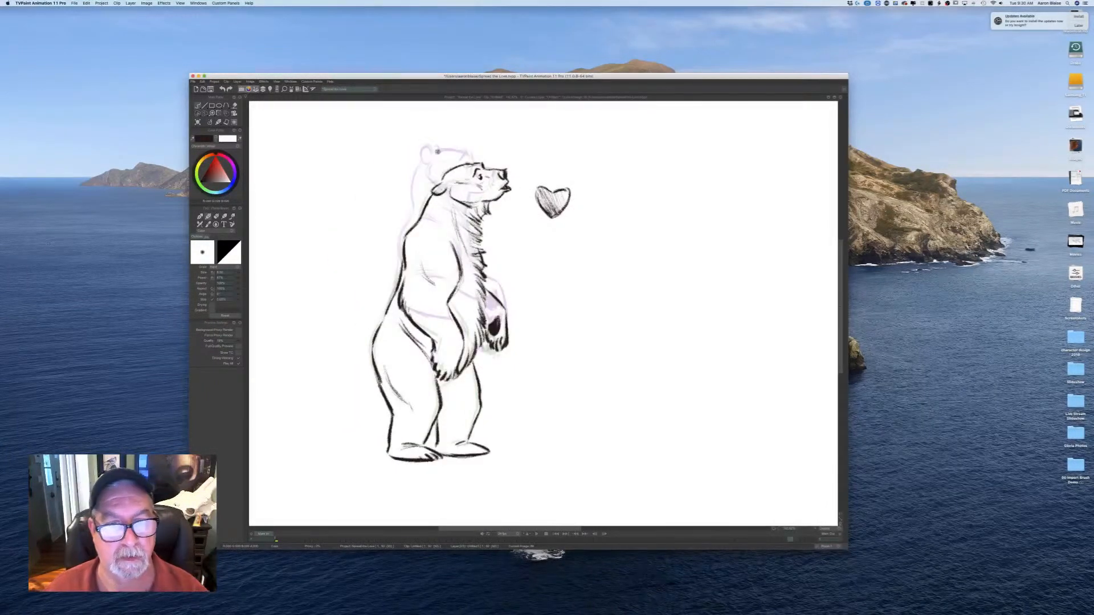
pyautogui.press('Left')
pyautogui.press('Right')
pyautogui.press('Left')
pyautogui.press('Right')
pyautogui.press('Left')
# Step: Erase stray line work under the bear's chin and flip to compare the head with the neighbouring drawing
pyautogui.press('e')
pyautogui.moveTo(469, 195); pyautogui.dragTo(469, 210)
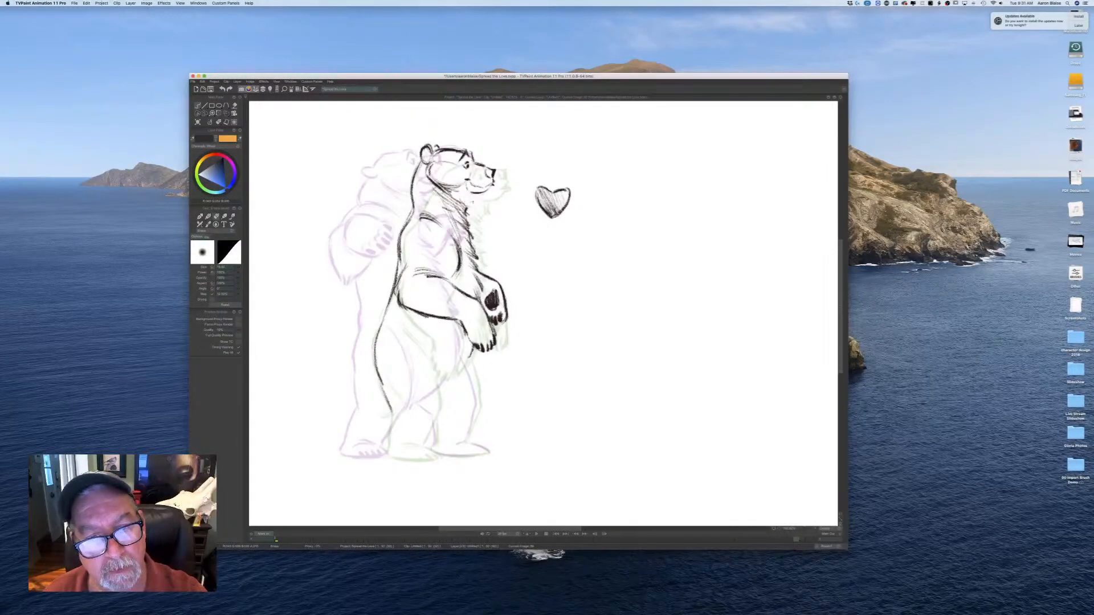
pyautogui.press('e')
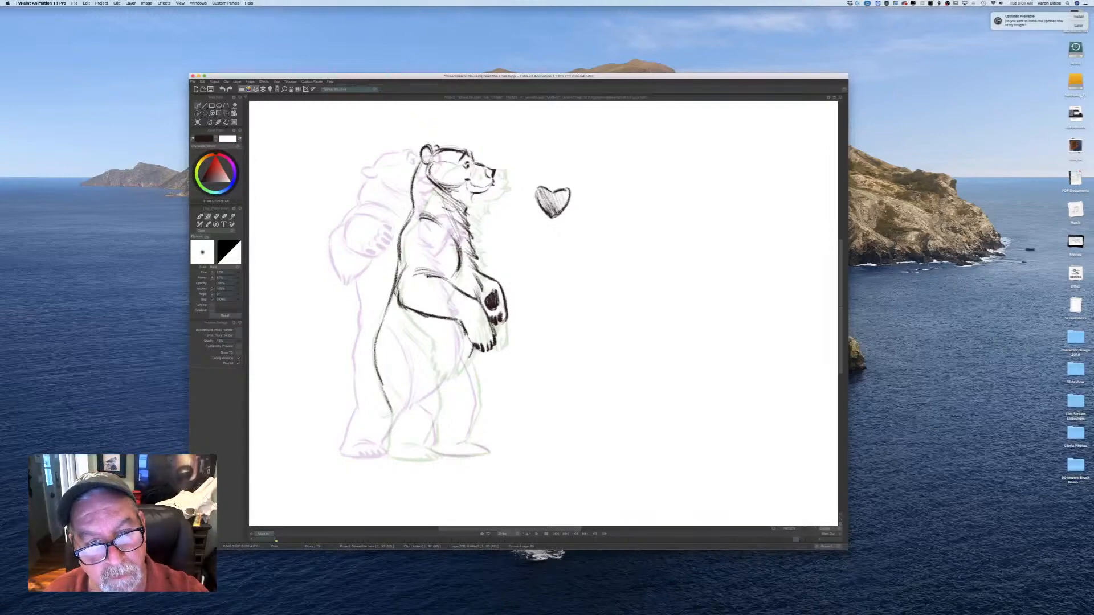
pyautogui.press('Right')
pyautogui.press('Left')
pyautogui.press('Right')
pyautogui.press('Left')
pyautogui.press('Right')
pyautogui.press('Left')
# Step: Lasso the bear's head, scale it down slightly and shift it back, then apply the transform and clear the selection
pyautogui.moveTo(421, 159)
pyautogui.mouseDown()
pyautogui.moveTo(412, 201)
pyautogui.moveTo(406, 132)
pyautogui.moveTo(500, 210)
pyautogui.moveTo(421, 188)
pyautogui.mouseUp()
pyautogui.click(204, 114)
pyautogui.click(227, 115)
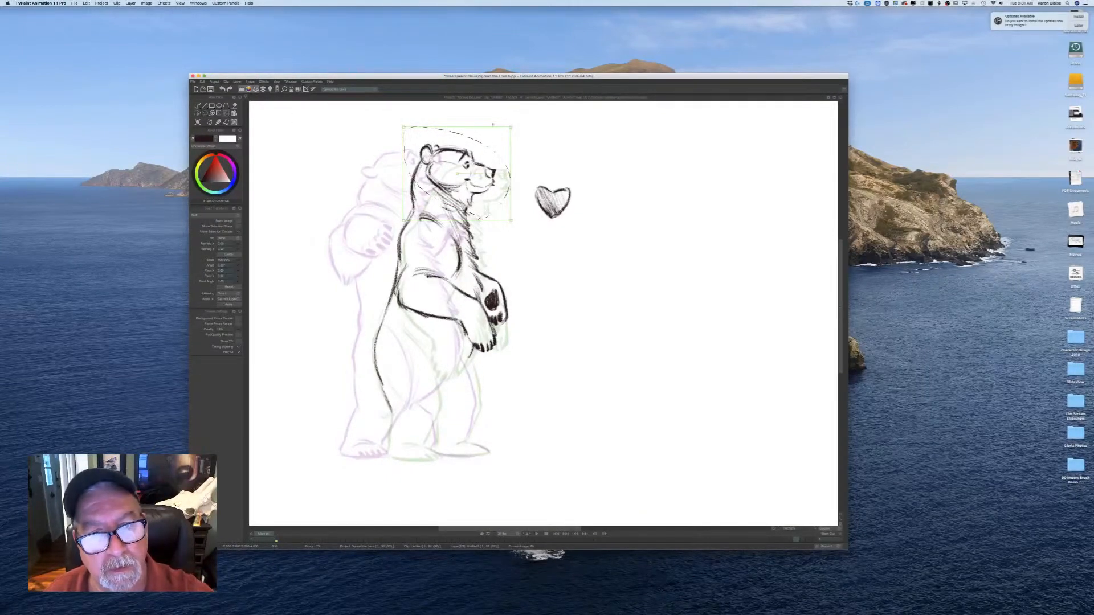
pyautogui.moveTo(511, 127); pyautogui.dragTo(508, 130)
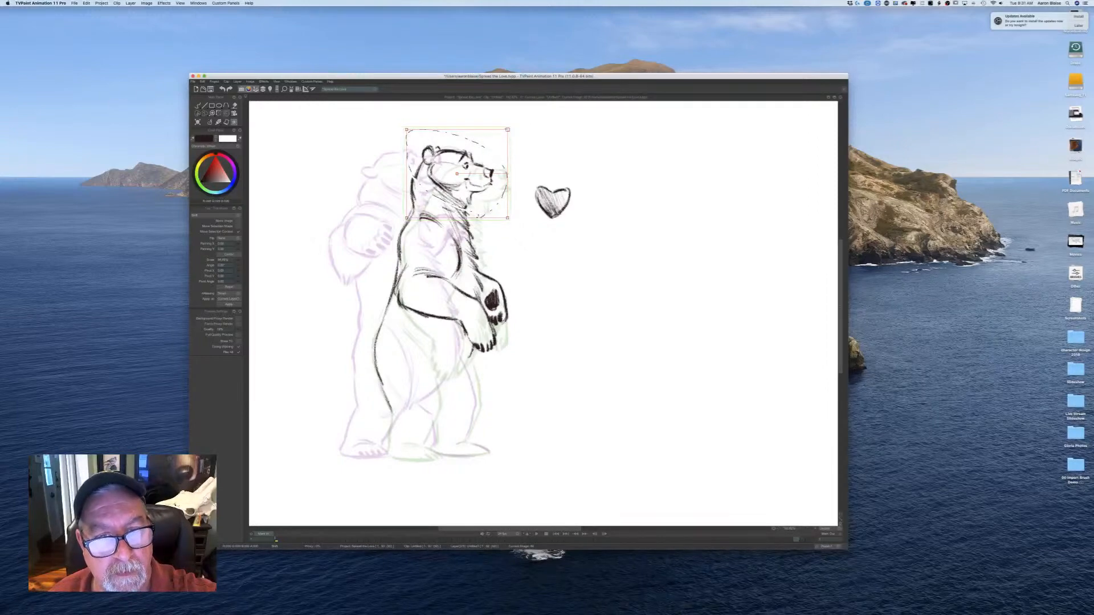
pyautogui.moveTo(468, 157); pyautogui.dragTo(466, 156)
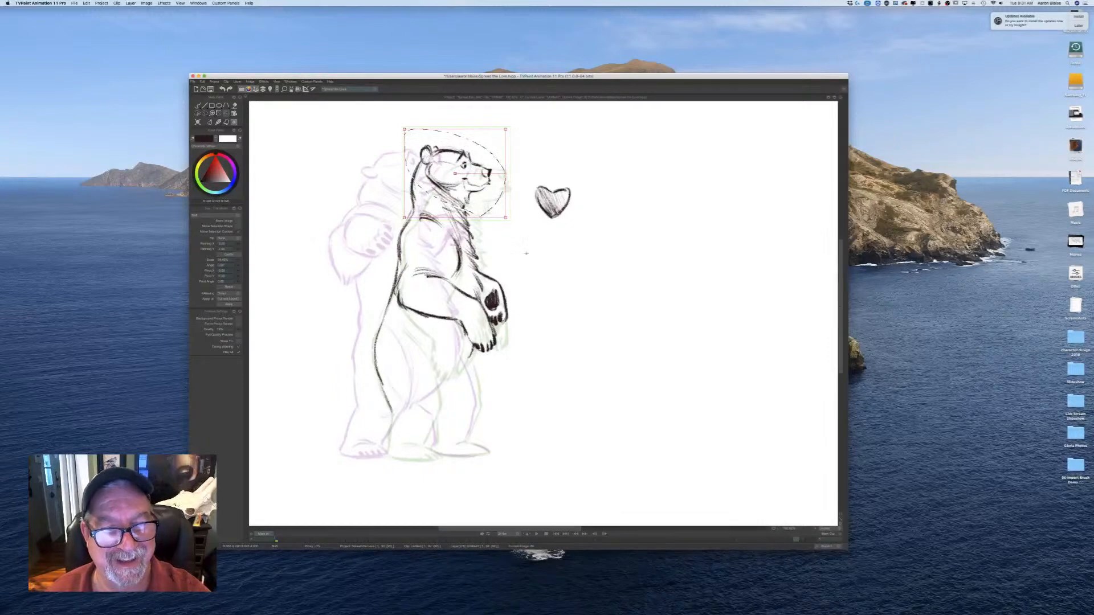
pyautogui.moveTo(505, 218); pyautogui.dragTo(507, 219)
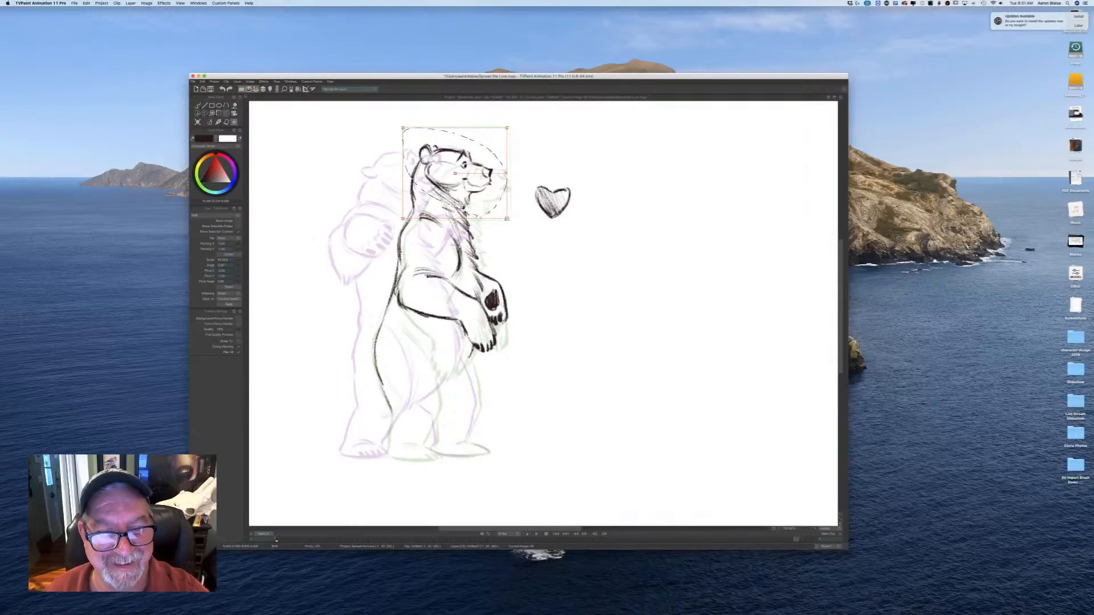
pyautogui.moveTo(507, 219); pyautogui.dragTo(506, 219)
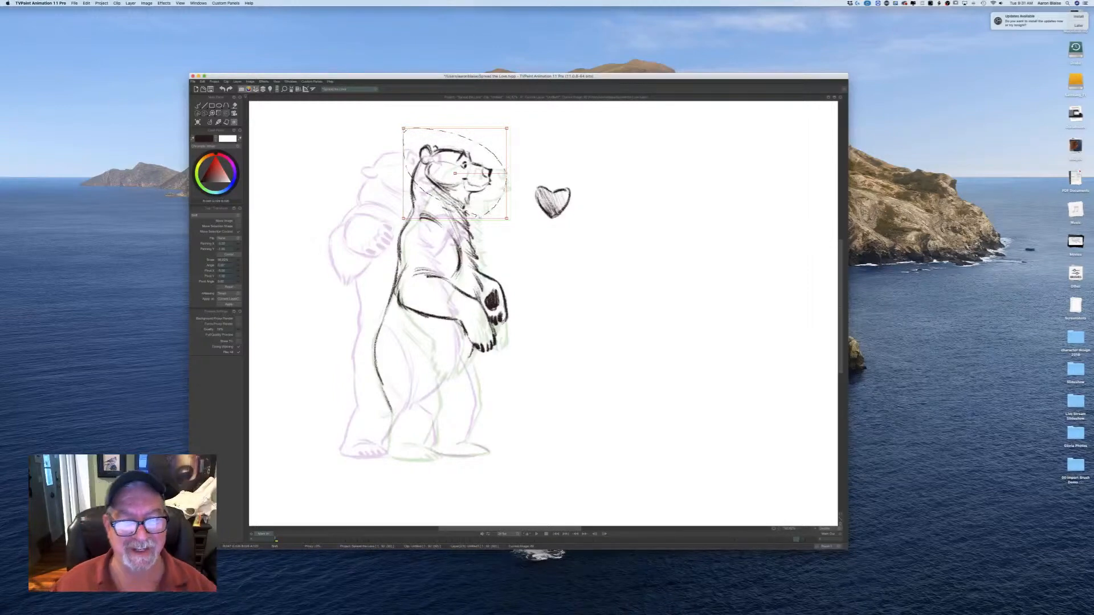
pyautogui.press('Return')
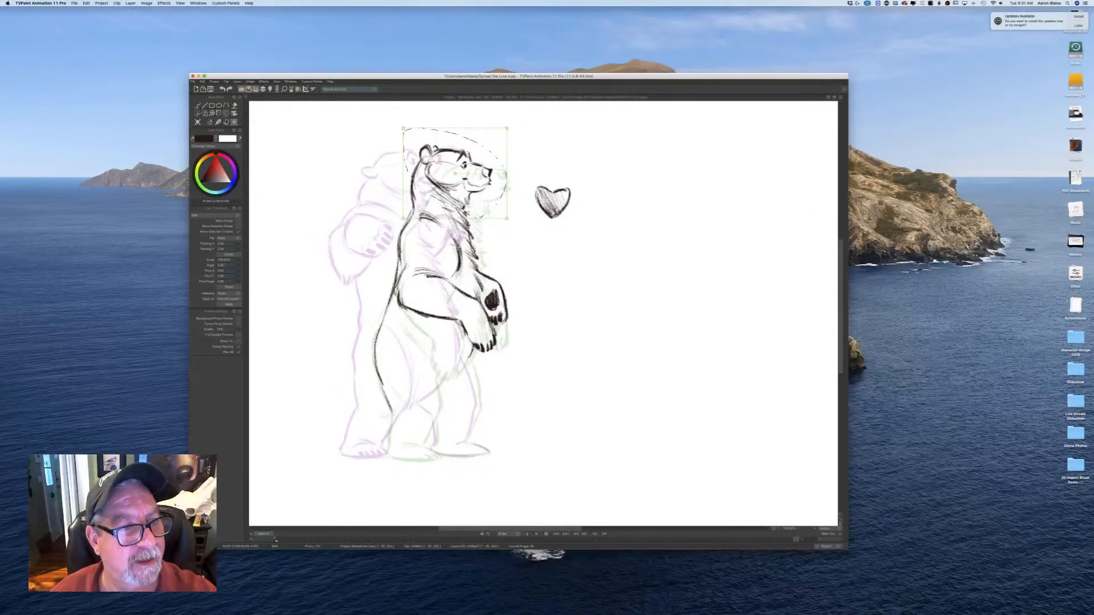
pyautogui.rightClick(226, 113)
pyautogui.click(235, 171)
pyautogui.click(209, 123)
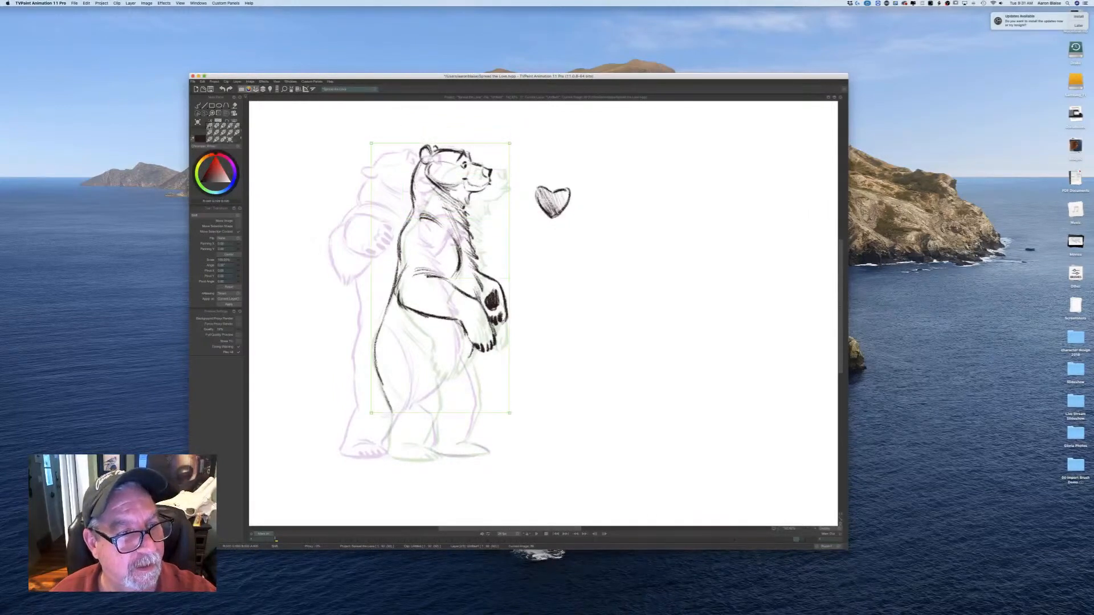
# Step: Flip repeatedly between the two drawings to examine the resized head's size and movement
pyautogui.press('Left')
pyautogui.press('Right')
pyautogui.press('Left')
pyautogui.press('Right')
pyautogui.press('Left')
pyautogui.press('Right')
pyautogui.press('Left')
pyautogui.press('Right')
pyautogui.press('Left')
pyautogui.press('Right')
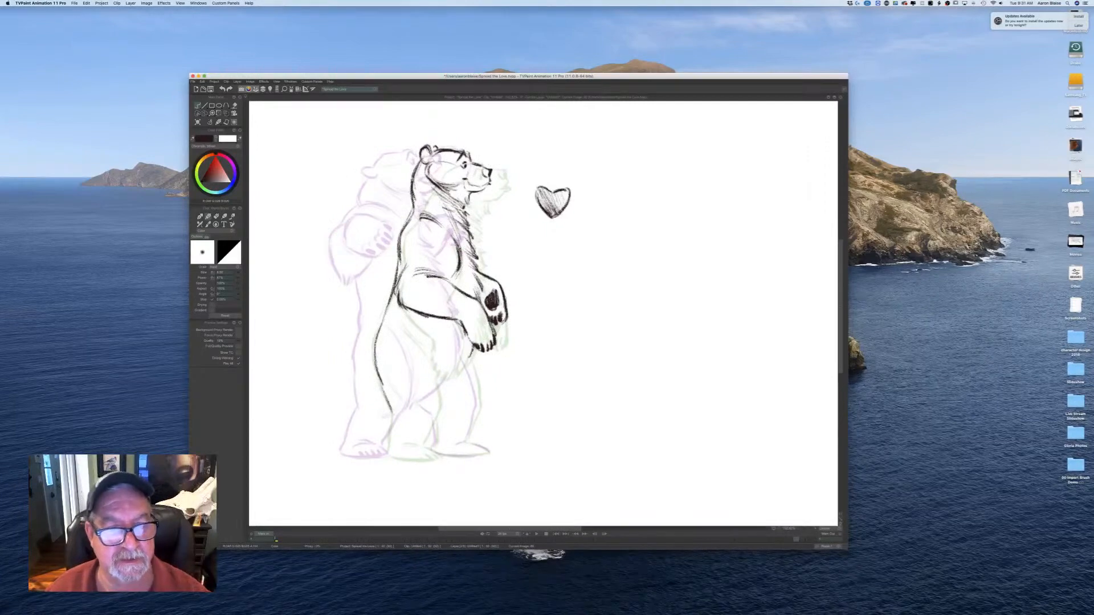
pyautogui.press('Left')
pyautogui.press('Right')
pyautogui.press('Left')
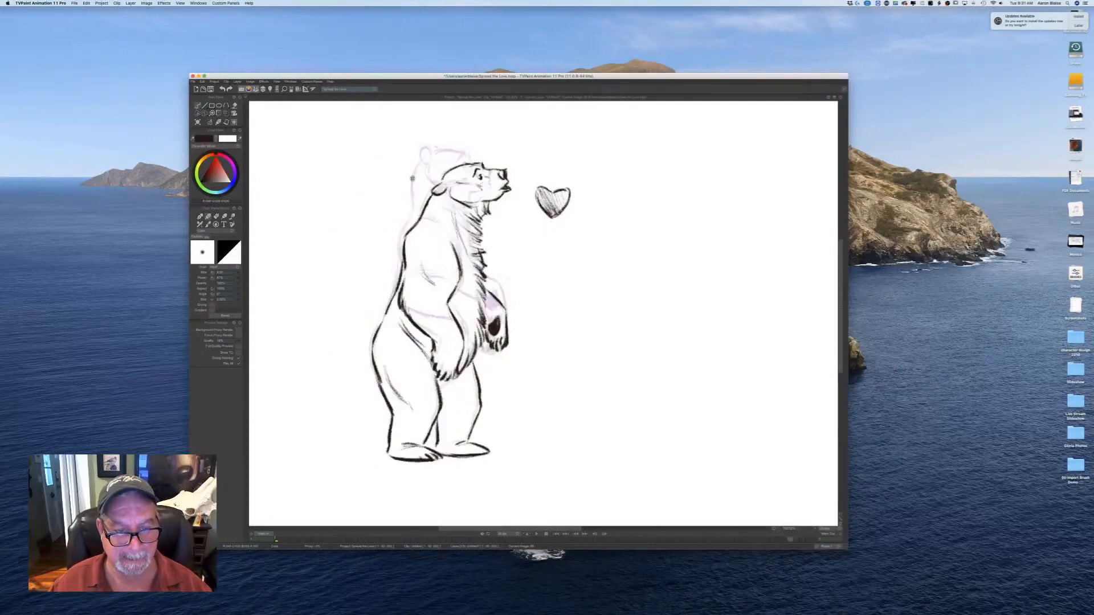
pyautogui.press('Right')
# Step: Draw the front contour of the near thigh from the hip and continue it down the lower leg, checking against the neighbour
pyautogui.moveTo(405, 327); pyautogui.dragTo(435, 400)
pyautogui.moveTo(423, 348)
pyautogui.mouseDown()
pyautogui.moveTo(438, 404)
pyautogui.moveTo(423, 445)
pyautogui.mouseUp()
pyautogui.press('Left')
pyautogui.press('Right')
pyautogui.press('Right')
pyautogui.press('Left')
# Step: Draw the back of the near leg down to the foot and outline the foot, flipping to compare it
pyautogui.moveTo(383, 361)
pyautogui.mouseDown()
pyautogui.moveTo(395, 394)
pyautogui.moveTo(384, 399)
pyautogui.moveTo(388, 444)
pyautogui.moveTo(404, 444)
pyautogui.moveTo(389, 456)
pyautogui.moveTo(440, 460)
pyautogui.mouseUp()
pyautogui.press('Right')
pyautogui.press('Left')
pyautogui.press('Right')
pyautogui.press('Left')
pyautogui.press('Right')
pyautogui.press('Left')
pyautogui.press('Right')
pyautogui.press('Left')
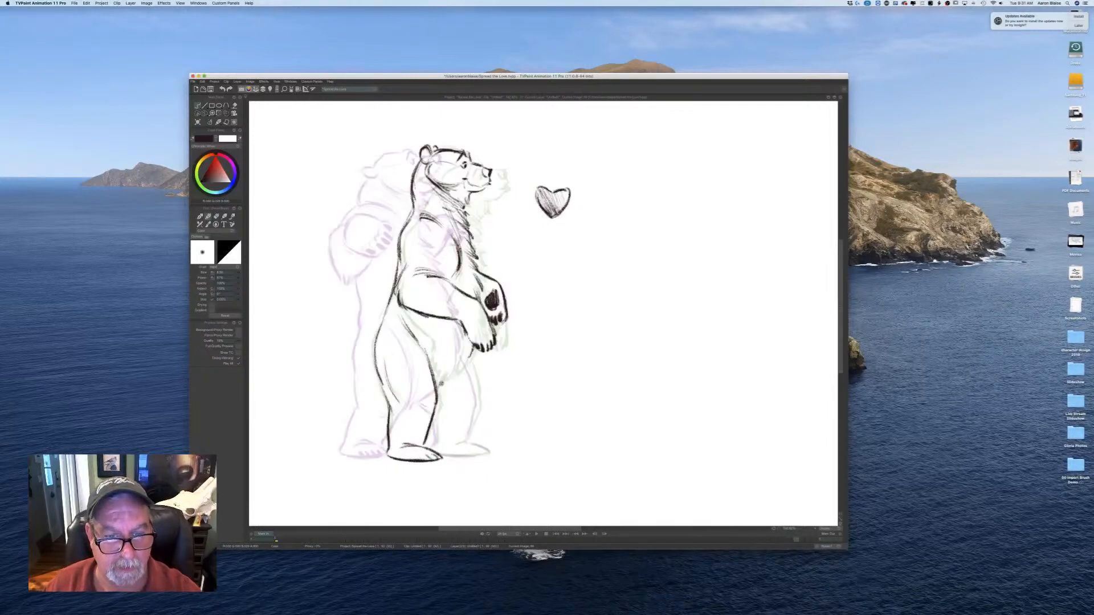
# Step: Draw the belly's lower curve, then complete the far leg and foot using the neighbouring drawing as a guide
pyautogui.moveTo(470, 350); pyautogui.dragTo(439, 387)
pyautogui.press('Right')
pyautogui.press('Left')
pyautogui.moveTo(464, 362)
pyautogui.mouseDown()
pyautogui.moveTo(439, 386)
pyautogui.moveTo(476, 391)
pyautogui.moveTo(468, 440)
pyautogui.moveTo(454, 445)
pyautogui.moveTo(492, 456)
pyautogui.moveTo(436, 458)
pyautogui.moveTo(475, 454)
pyautogui.mouseUp()
pyautogui.press('Right')
pyautogui.press('Left')
pyautogui.moveTo(473, 454); pyautogui.dragTo(493, 456)
pyautogui.moveTo(436, 421); pyautogui.dragTo(434, 441)
pyautogui.moveTo(437, 417); pyautogui.dragTo(431, 446)
# Step: Flip repeatedly between the completed in-between and the neighbouring drawing to examine the whole body's motion
pyautogui.press('Left')
pyautogui.press('Right')
pyautogui.press('Left')
pyautogui.press('Right')
pyautogui.press('Left')
pyautogui.press('Right')
pyautogui.press('Left')
pyautogui.press('Right')
pyautogui.press('Left')
pyautogui.press('Right')
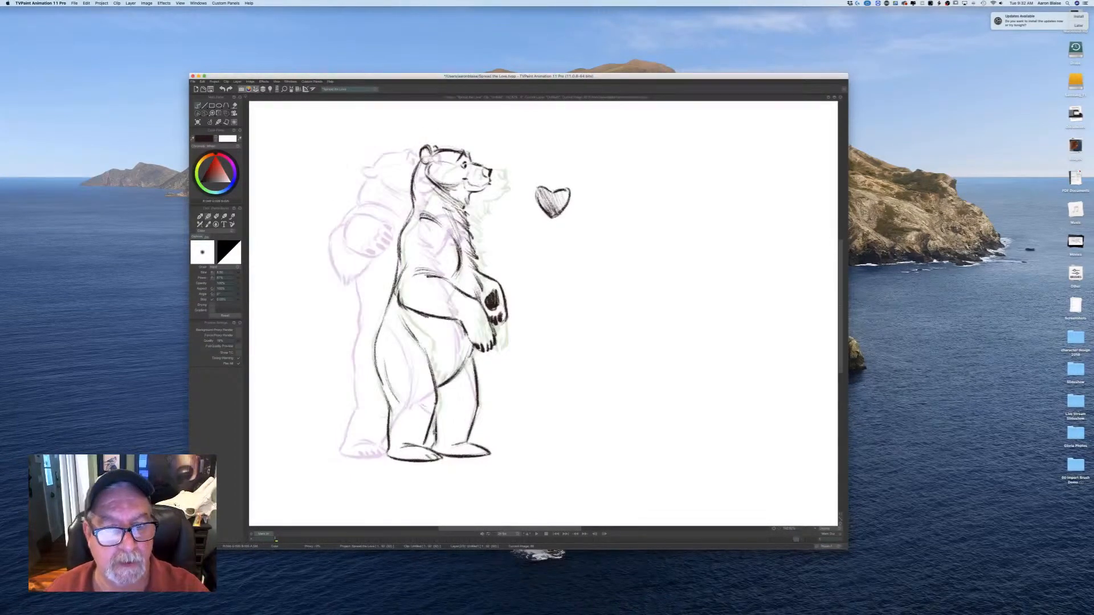
pyautogui.press('Left')
pyautogui.press('Right')
pyautogui.press('Left')
pyautogui.press('Right')
pyautogui.press('Left')
pyautogui.press('Right')
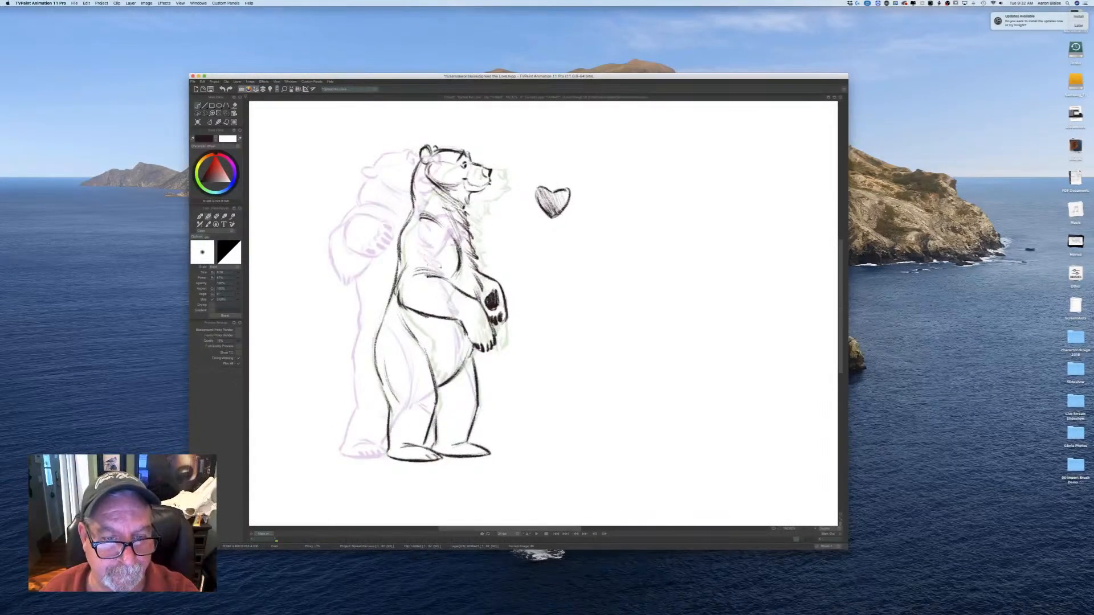
pyautogui.press('Right')
pyautogui.press('Left')
pyautogui.press('Right')
pyautogui.press('Left')
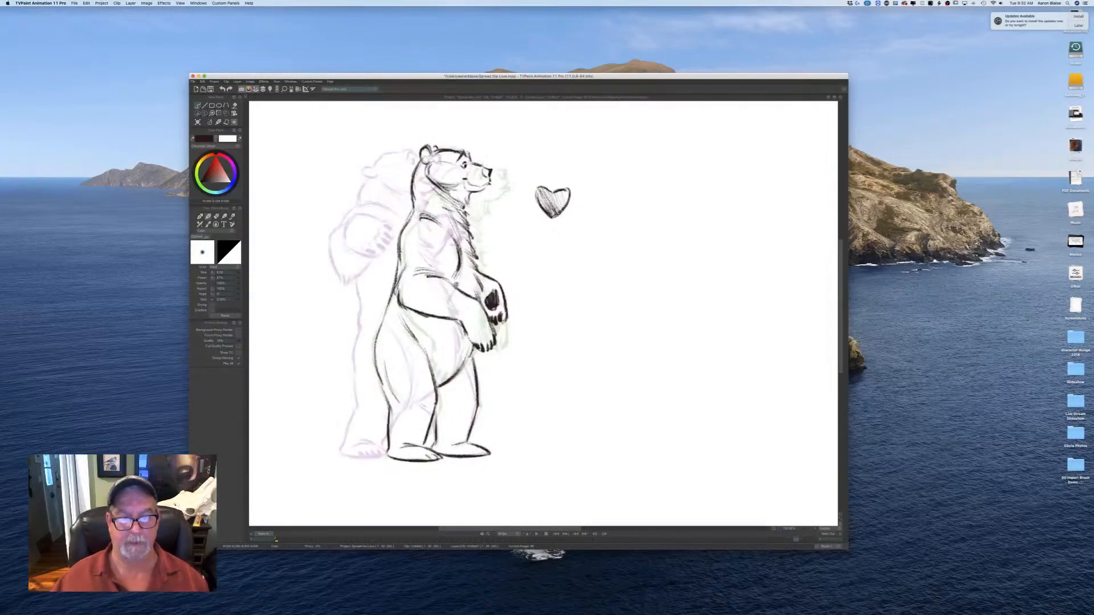
pyautogui.press('Right')
pyautogui.press('Left')
pyautogui.press('Right')
pyautogui.press('Left')
pyautogui.press('Right')
pyautogui.press('Left')
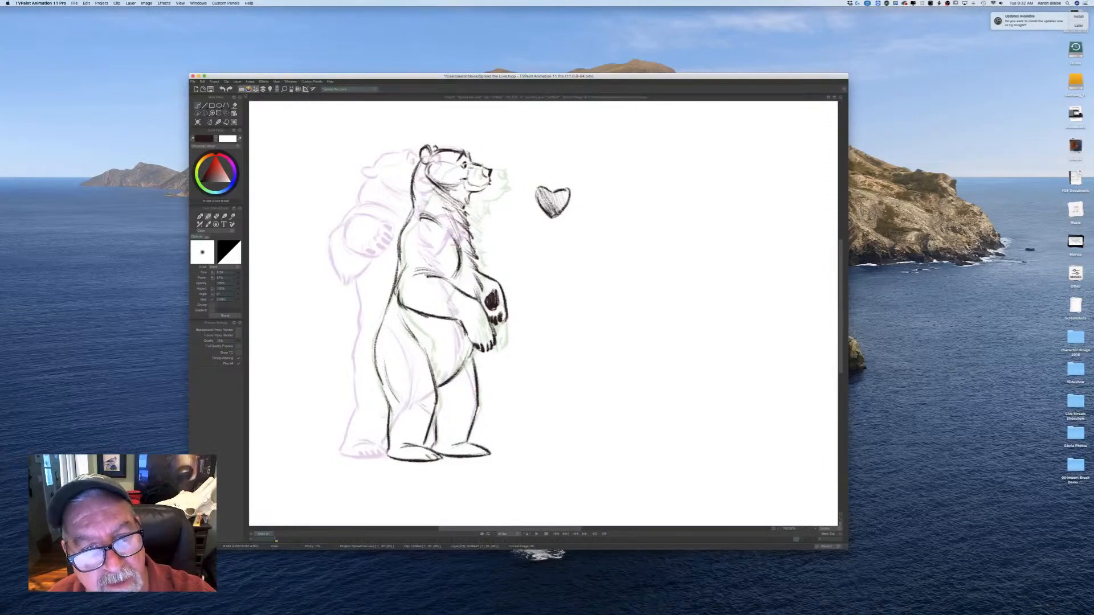
pyautogui.press('Right')
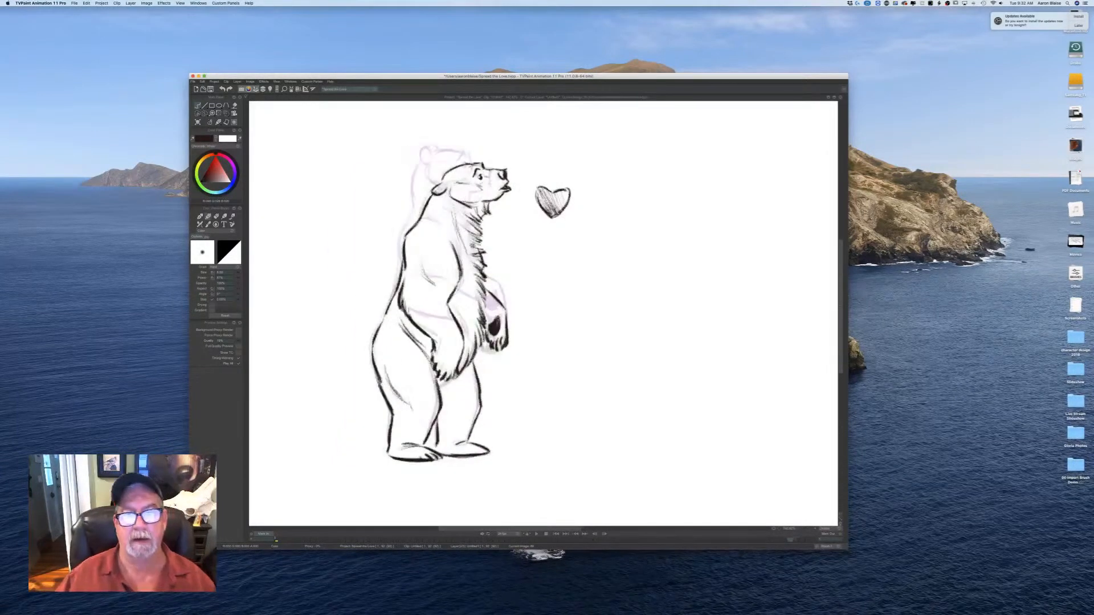
pyautogui.press('Left')
pyautogui.press('Right')
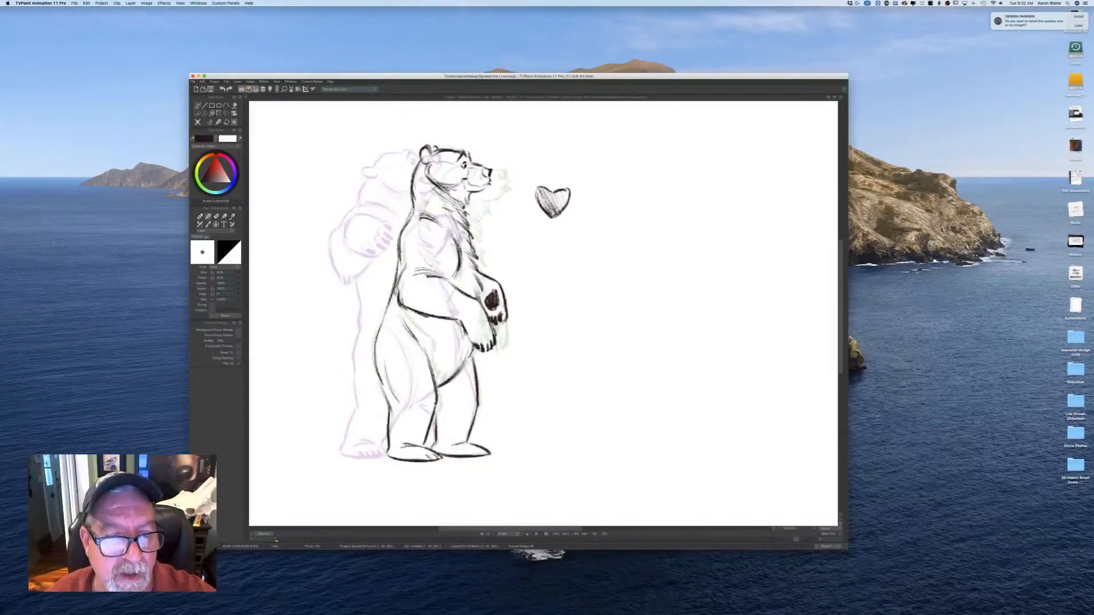
# Step: Thicken the bear's back contour from the shoulder down to the rump
pyautogui.moveTo(412, 214); pyautogui.dragTo(383, 322)
pyautogui.moveTo(390, 303); pyautogui.dragTo(373, 355)
pyautogui.moveTo(383, 324); pyautogui.dragTo(377, 336)
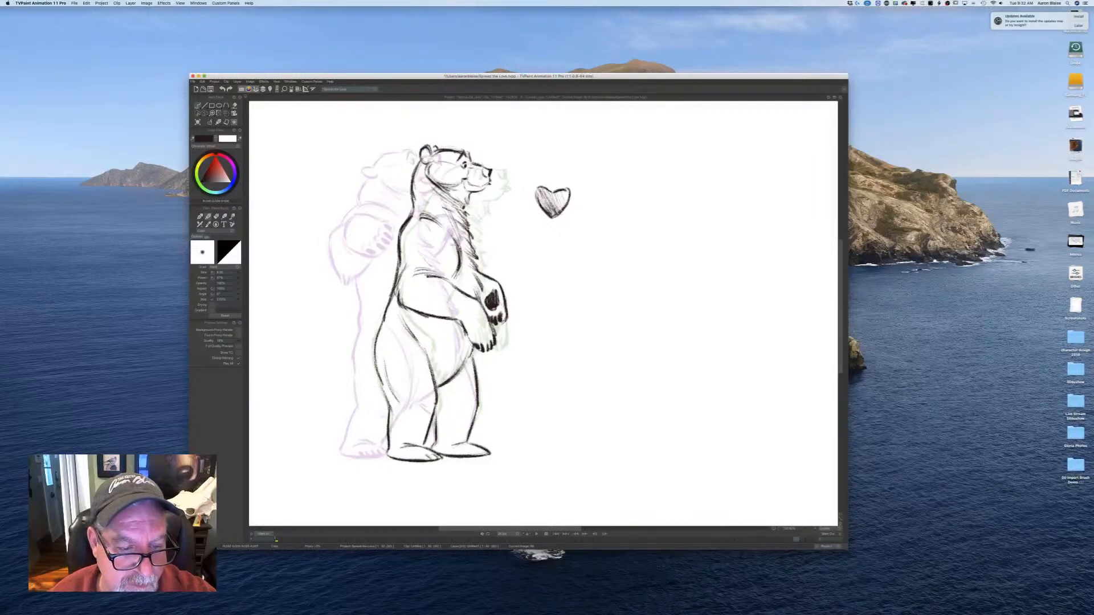
# Step: Darken the back of the near thigh below the rump, flipping against the neighbouring drawing to compare
pyautogui.moveTo(377, 373); pyautogui.dragTo(385, 393)
pyautogui.press('Right')
pyautogui.press('Left')
pyautogui.press('Right')
pyautogui.press('Left')
pyautogui.press('Right')
pyautogui.press('Left')
pyautogui.press('Right')
pyautogui.press('Left')
pyautogui.press('Right')
pyautogui.press('Left')
pyautogui.press('Right')
pyautogui.press('Left')
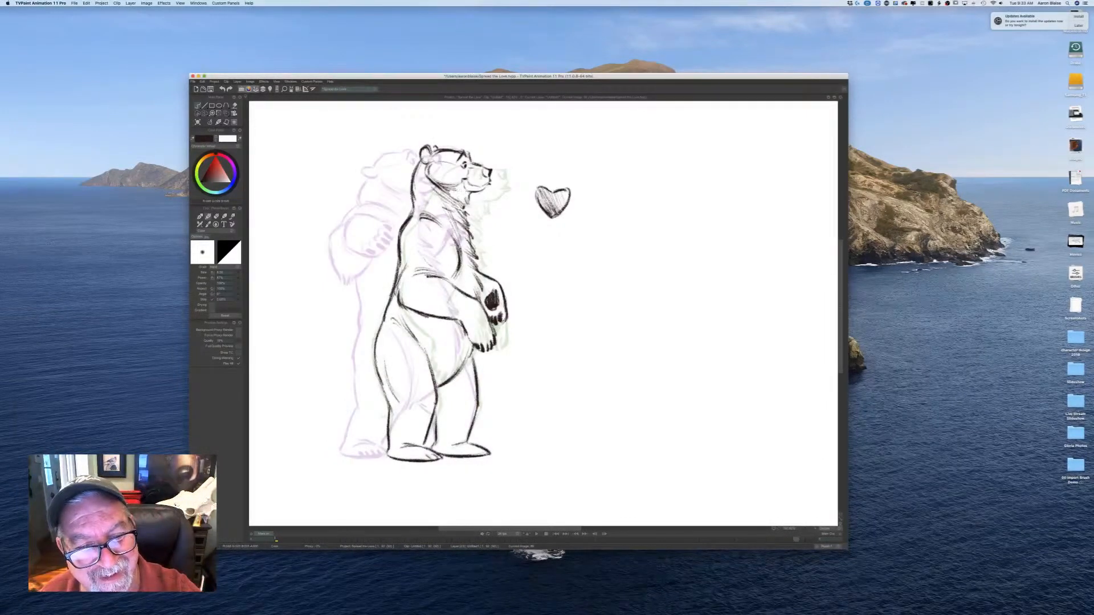
# Step: Flip repeatedly between the finished in-between and its neighbour to examine the timing and flow of the whole body
pyautogui.press('Right')
pyautogui.press('Left')
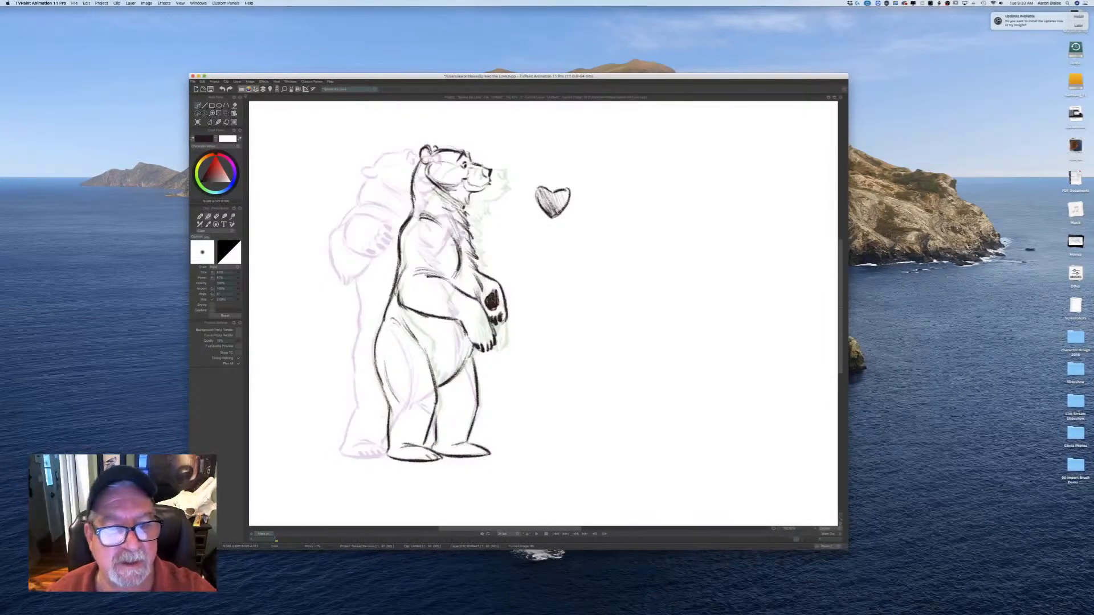
pyautogui.press('Right')
pyautogui.press('Left')
pyautogui.press('Right')
pyautogui.press('Left')
pyautogui.press('Right')
pyautogui.press('Left')
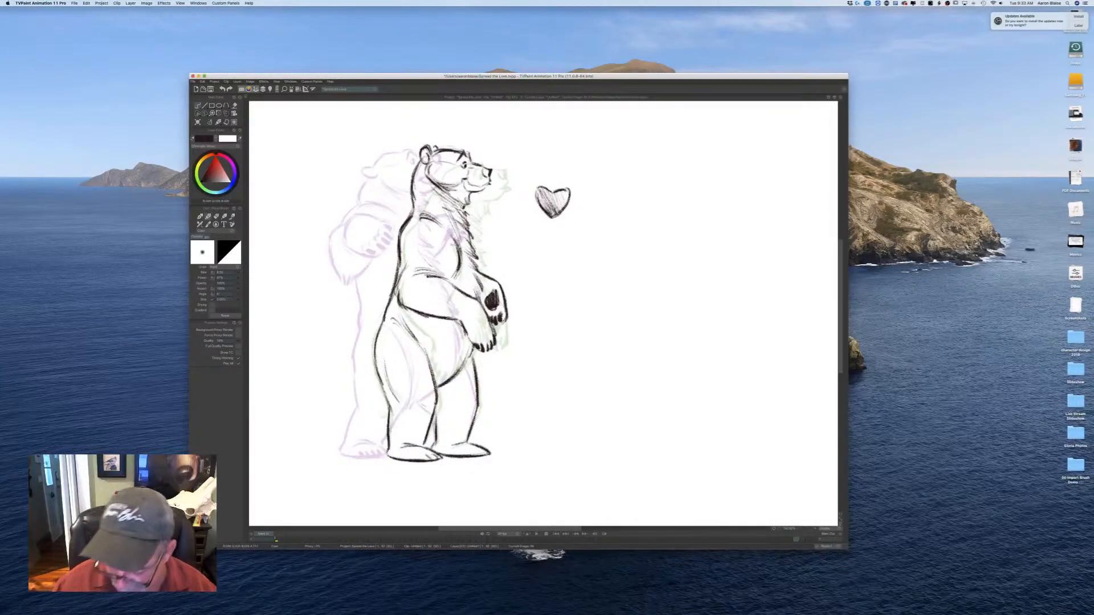
pyautogui.press('Right')
pyautogui.press('Left')
pyautogui.press('Right')
pyautogui.press('Left')
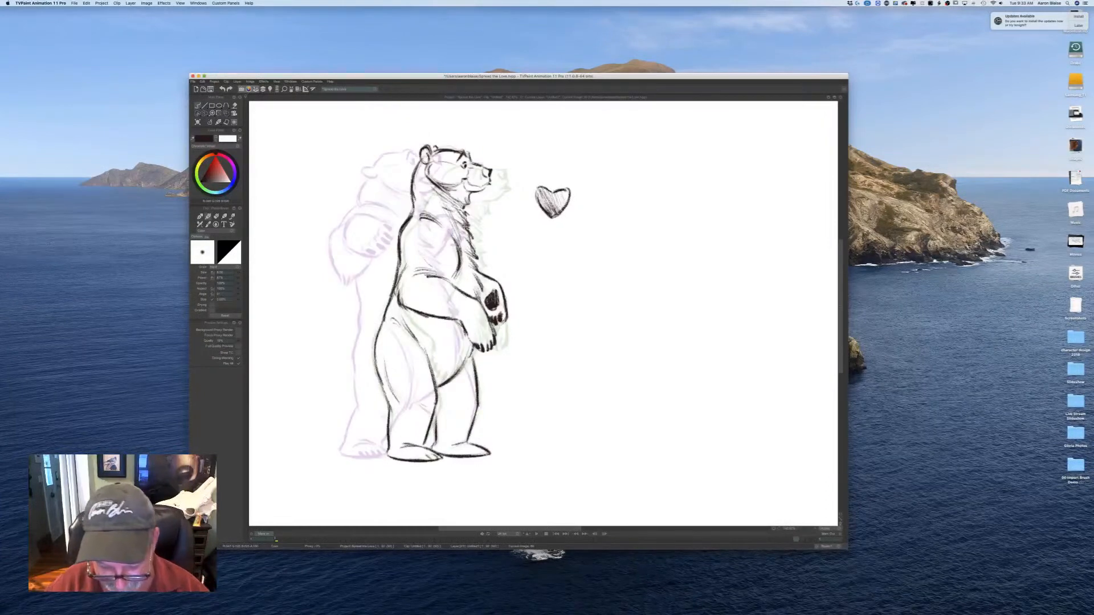
# Step: Insert a new frame between the standing hold and the finished in-between, and clear its image to leave a blank drawing
pyautogui.press('Tab')
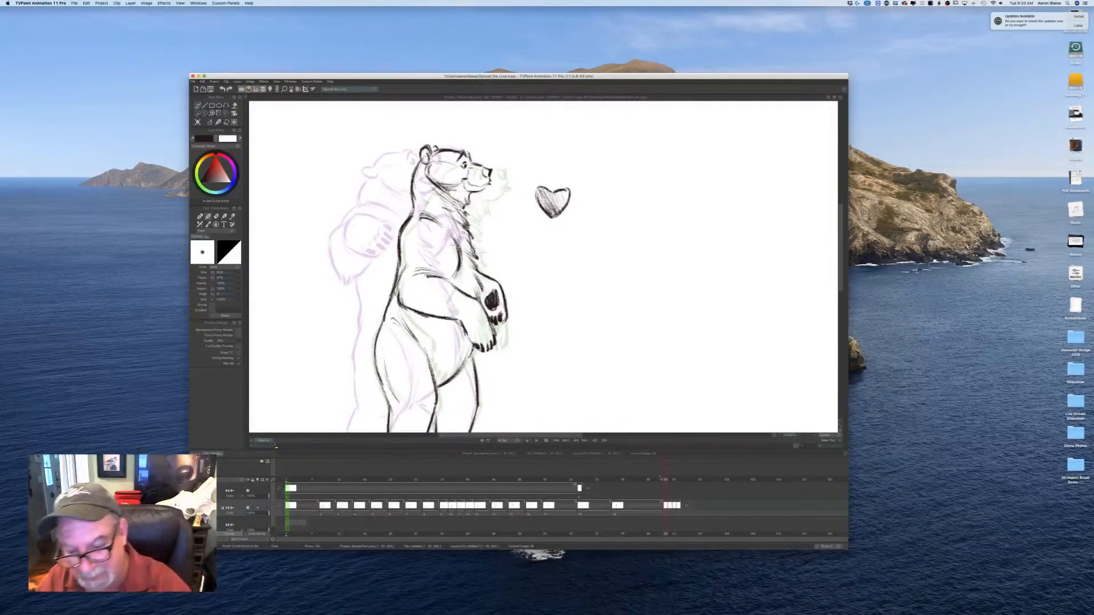
pyautogui.moveTo(666, 480)
pyautogui.mouseDown()
pyautogui.moveTo(538, 488)
pyautogui.moveTo(672, 488)
pyautogui.moveTo(626, 488)
pyautogui.moveTo(671, 489)
pyautogui.moveTo(649, 490)
pyautogui.moveTo(663, 491)
pyautogui.moveTo(652, 488)
pyautogui.moveTo(670, 512)
pyautogui.moveTo(666, 483)
pyautogui.mouseUp()
pyautogui.click(197, 124)
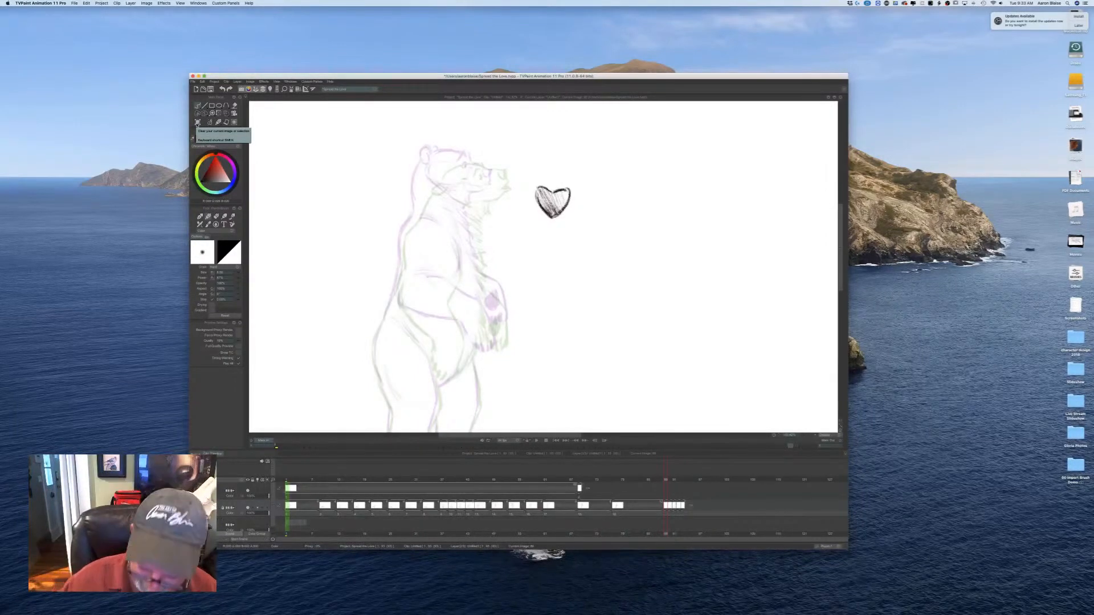
pyautogui.press('Tab')
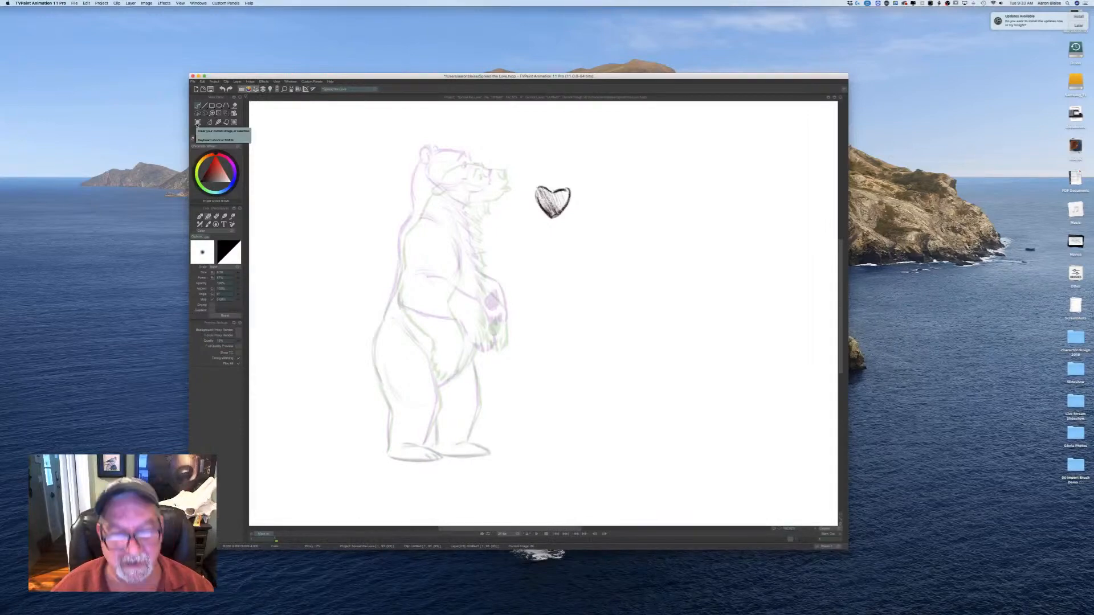
# Step: Draw the curved top of the lowered head and start the back of the neck, flipping to compare with the standing pose
pyautogui.moveTo(435, 192); pyautogui.dragTo(442, 215)
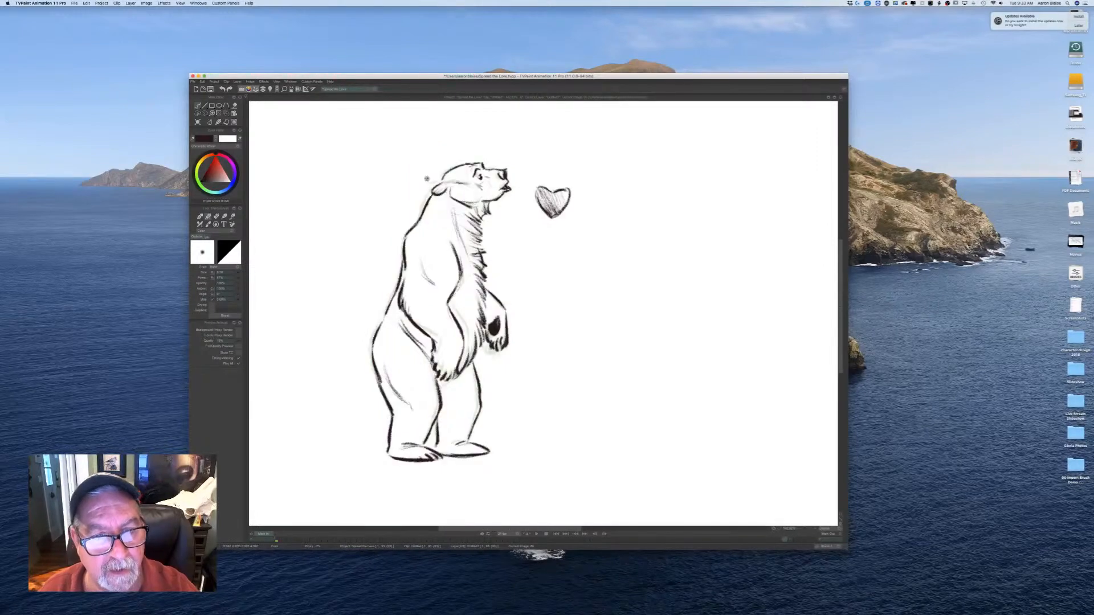
pyautogui.press('Right')
pyautogui.press('Left')
pyautogui.press('Right')
pyautogui.press('Left')
pyautogui.press('Right')
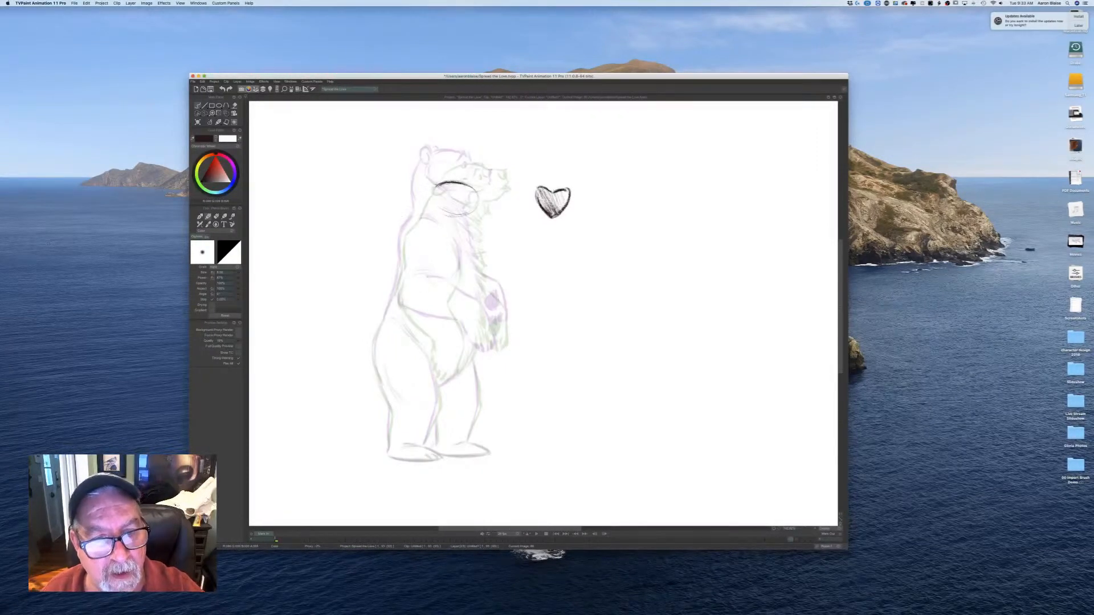
pyautogui.moveTo(425, 196); pyautogui.dragTo(409, 212)
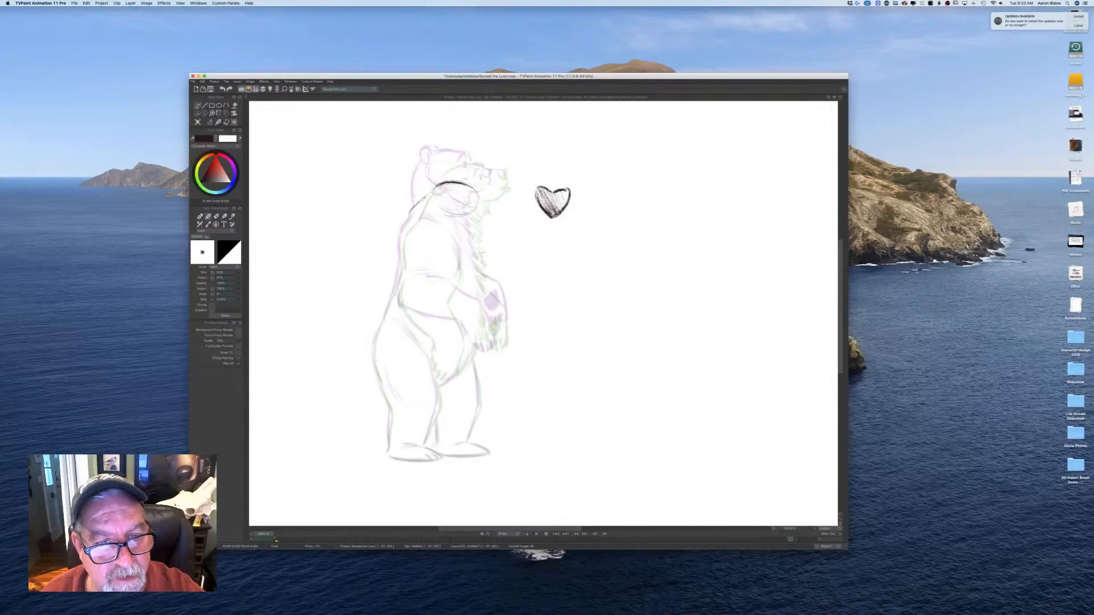
pyautogui.press('Left')
pyautogui.moveTo(430, 190)
pyautogui.mouseDown()
pyautogui.moveTo(467, 186)
pyautogui.moveTo(458, 183)
pyautogui.mouseUp()
pyautogui.press('Left')
pyautogui.press('Right')
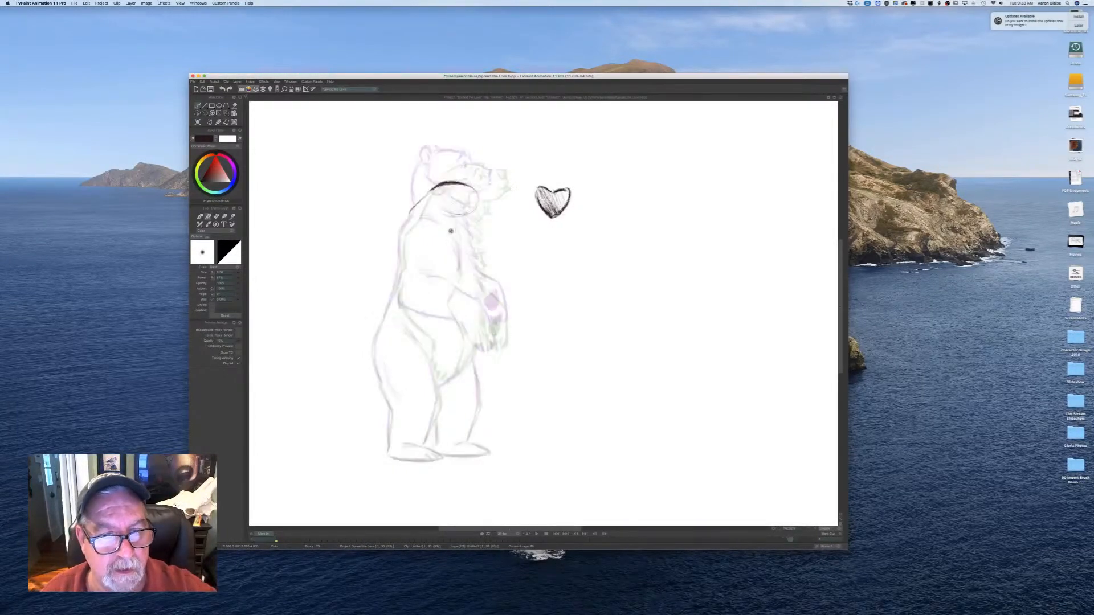
# Step: Draw the near shoulder's upper curve and the rounded back of the neck, then erase most of the neck line
pyautogui.press('Left')
pyautogui.press('Right')
pyautogui.press('Left')
pyautogui.press('Right')
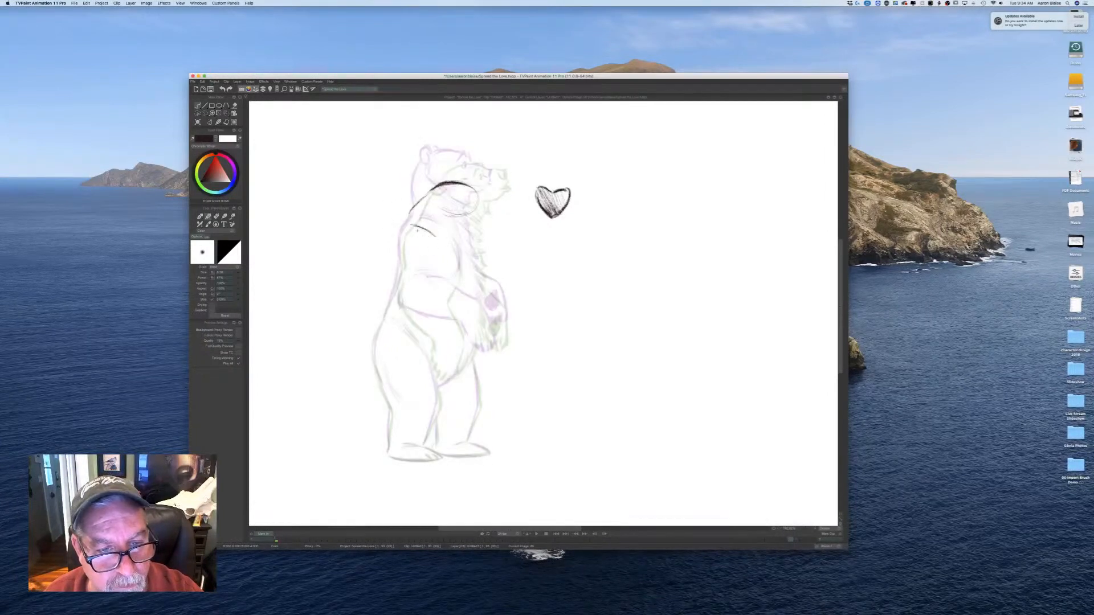
pyautogui.press('Left')
pyautogui.press('Right')
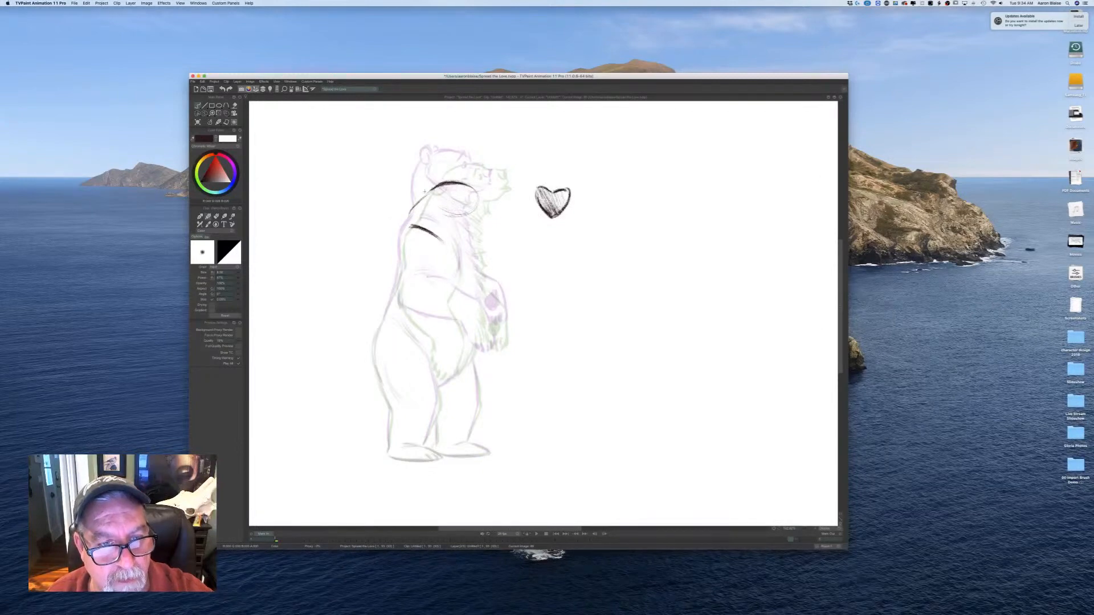
pyautogui.moveTo(430, 193); pyautogui.dragTo(408, 228)
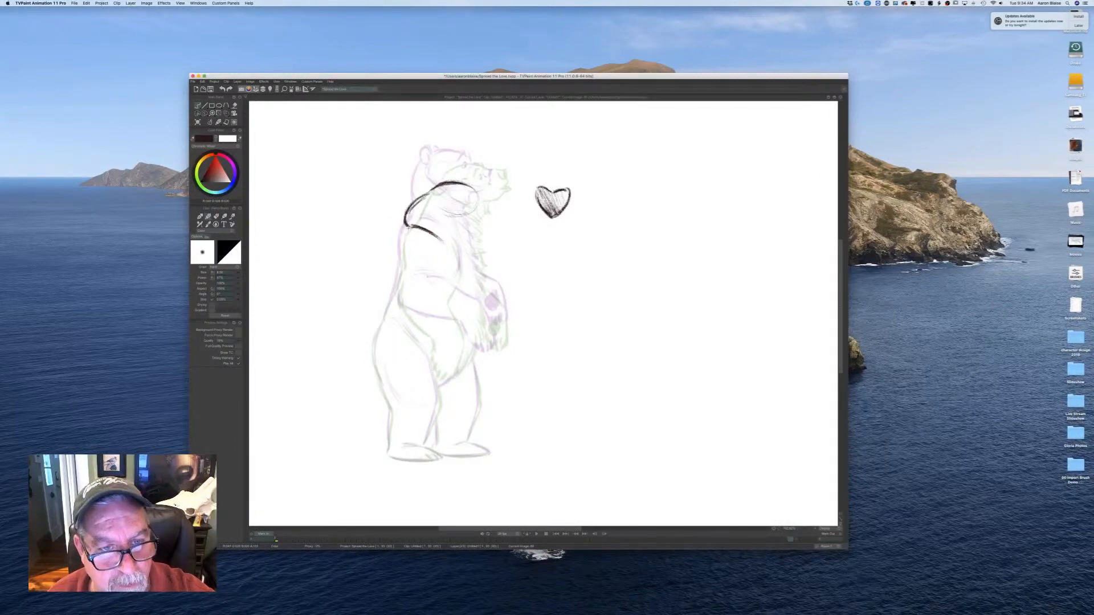
pyautogui.press('e')
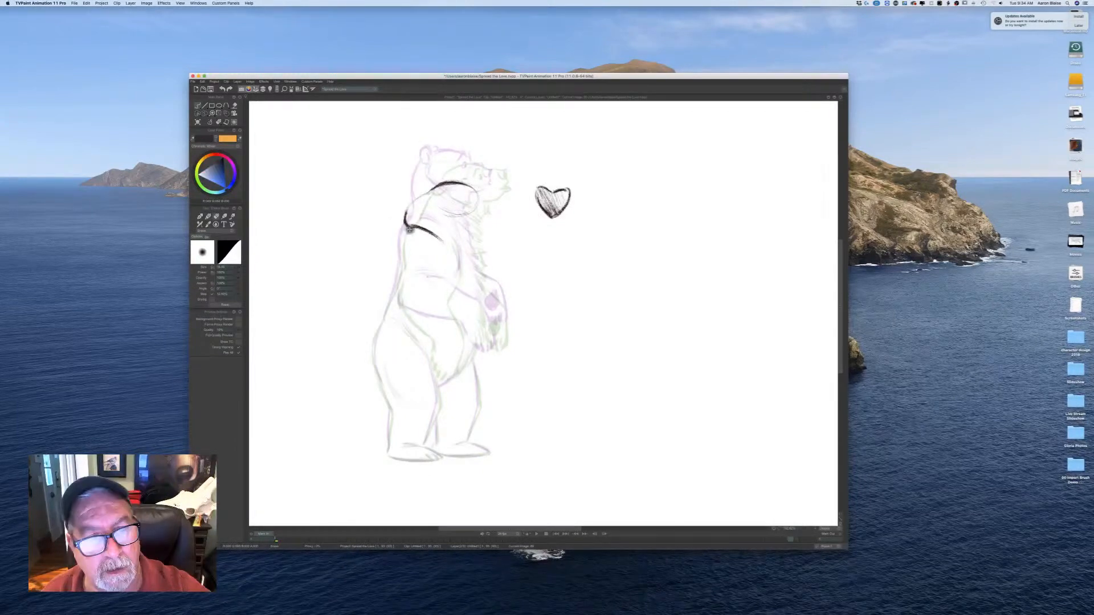
pyautogui.press('e')
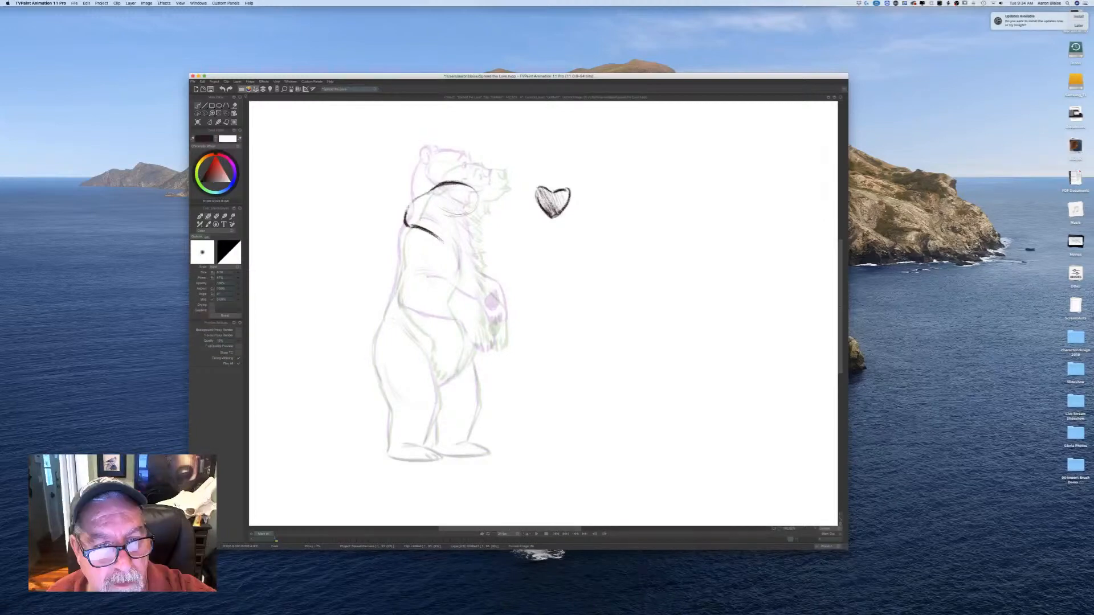
# Step: Redraw the back of the neck and add the upper back's curve behind the shoulder, cleaning up with the eraser
pyautogui.moveTo(408, 207)
pyautogui.mouseDown()
pyautogui.moveTo(429, 191)
pyautogui.moveTo(392, 240)
pyautogui.moveTo(393, 268)
pyautogui.mouseUp()
pyautogui.press('Left')
pyautogui.press('Right')
pyautogui.press('e')
pyautogui.press('Left')
pyautogui.press('Right')
pyautogui.press('Left')
pyautogui.press('Right')
pyautogui.press('e')
pyautogui.press('e')
# Step: Flip between the new drawing and the standing pose to examine the movement of the neck and upper back
pyautogui.press('Left')
pyautogui.press('Right')
pyautogui.press('Left')
pyautogui.press('Right')
pyautogui.press('Left')
pyautogui.press('Right')
pyautogui.press('Left')
pyautogui.press('Right')
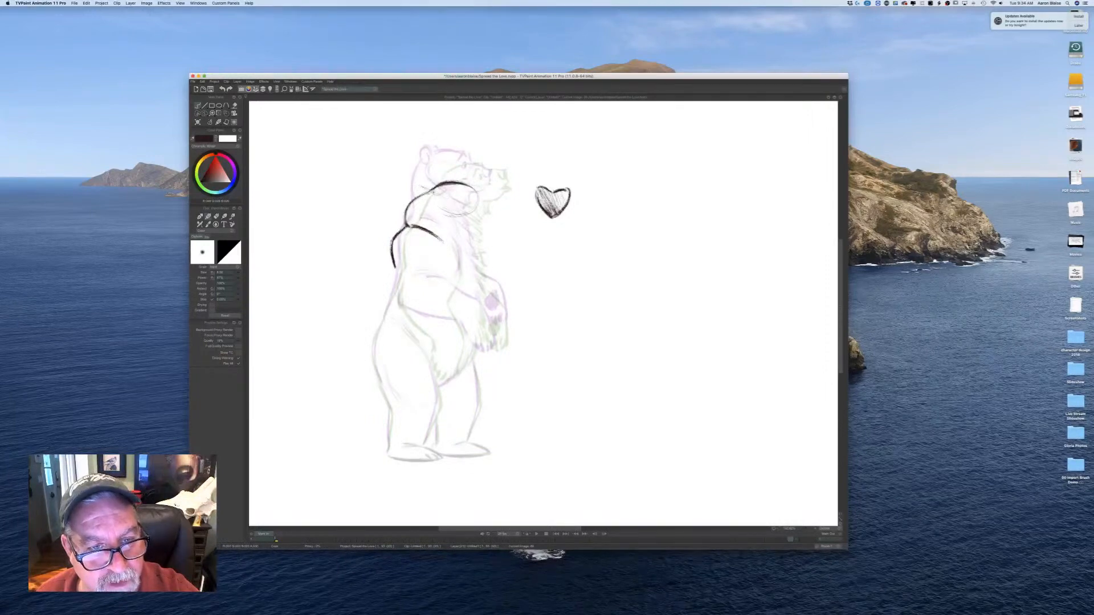
# Step: Draw the near ear and the cheek line under the head, flipping to check the head's movement
pyautogui.moveTo(419, 190)
pyautogui.mouseDown()
pyautogui.moveTo(459, 223)
pyautogui.moveTo(440, 197)
pyautogui.mouseUp()
pyautogui.press('Left')
pyautogui.press('Right')
pyautogui.press('Left')
pyautogui.press('Right')
pyautogui.press('Left')
pyautogui.press('Right')
pyautogui.press('Left')
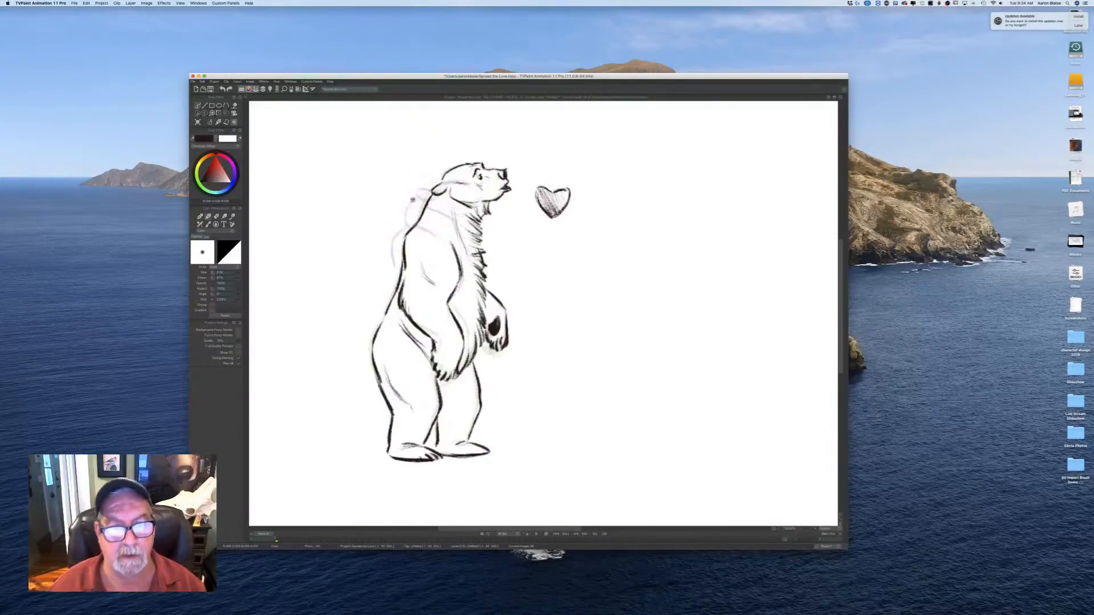
pyautogui.press('Right')
pyautogui.press('Left')
pyautogui.press('Right')
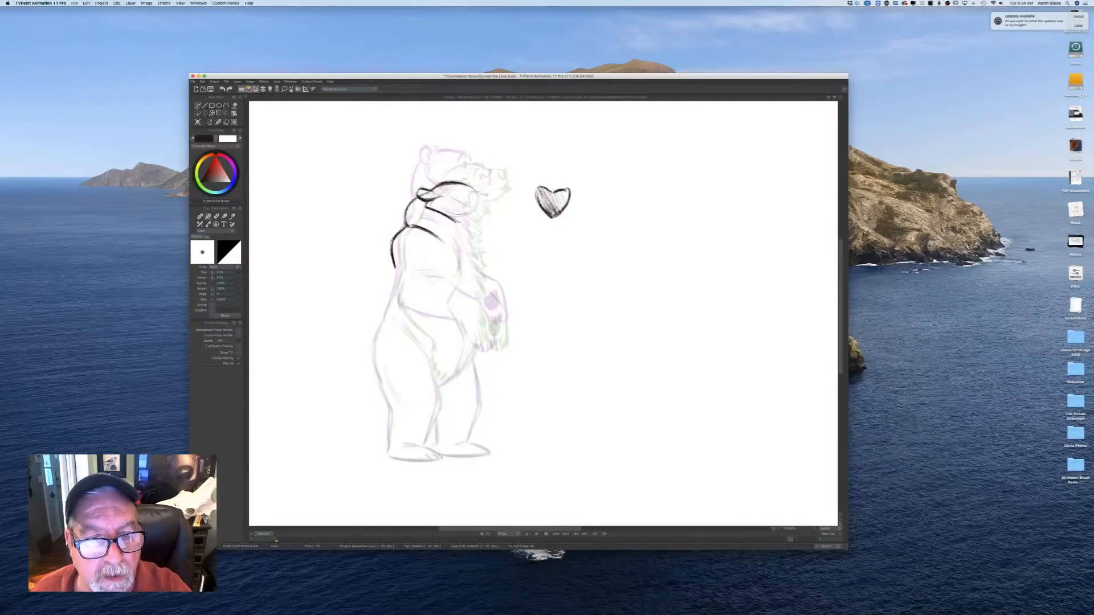
# Step: Draw the top of the muzzle out to the nose tip, flipping to compare it with the standing pose
pyautogui.moveTo(472, 190); pyautogui.dragTo(487, 194)
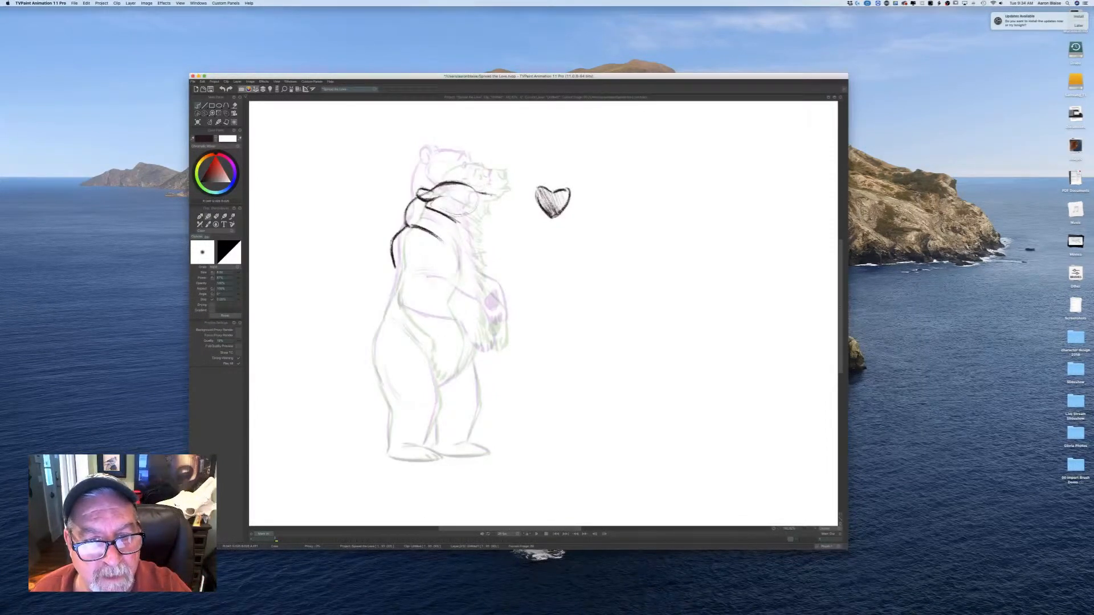
pyautogui.press('Left')
pyautogui.press('Right')
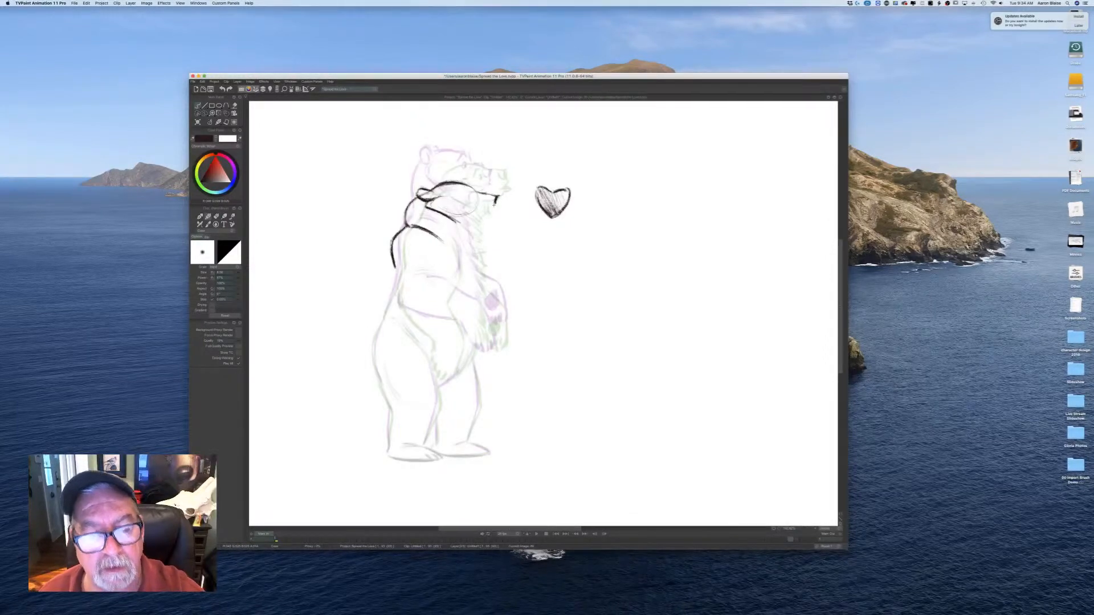
pyautogui.press('e')
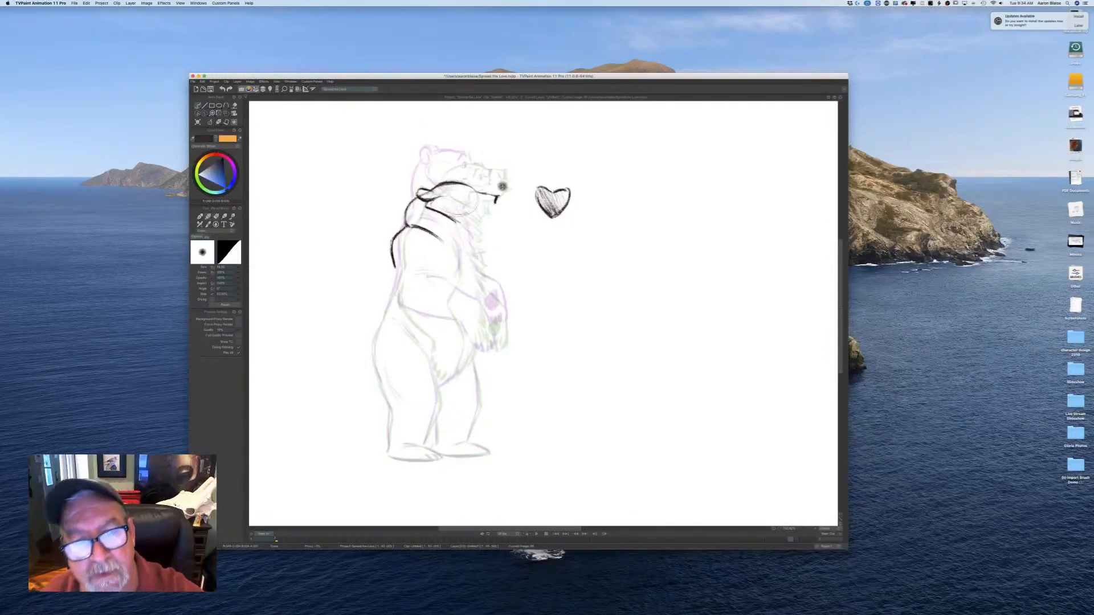
pyautogui.press('Left')
pyautogui.press('Right')
pyautogui.press('Left')
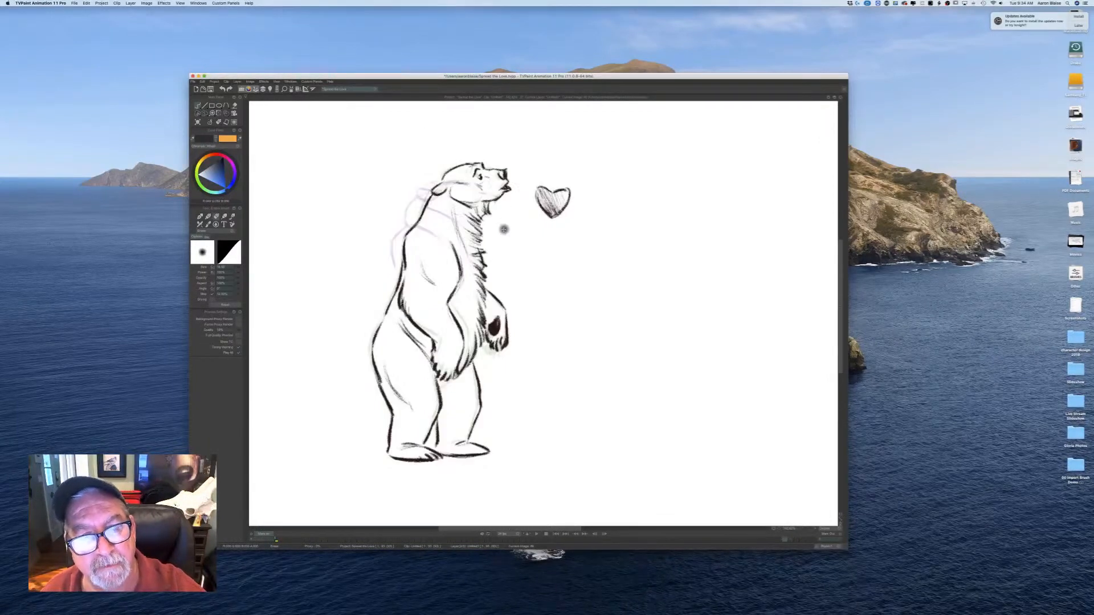
pyautogui.press('Right')
pyautogui.press('b')
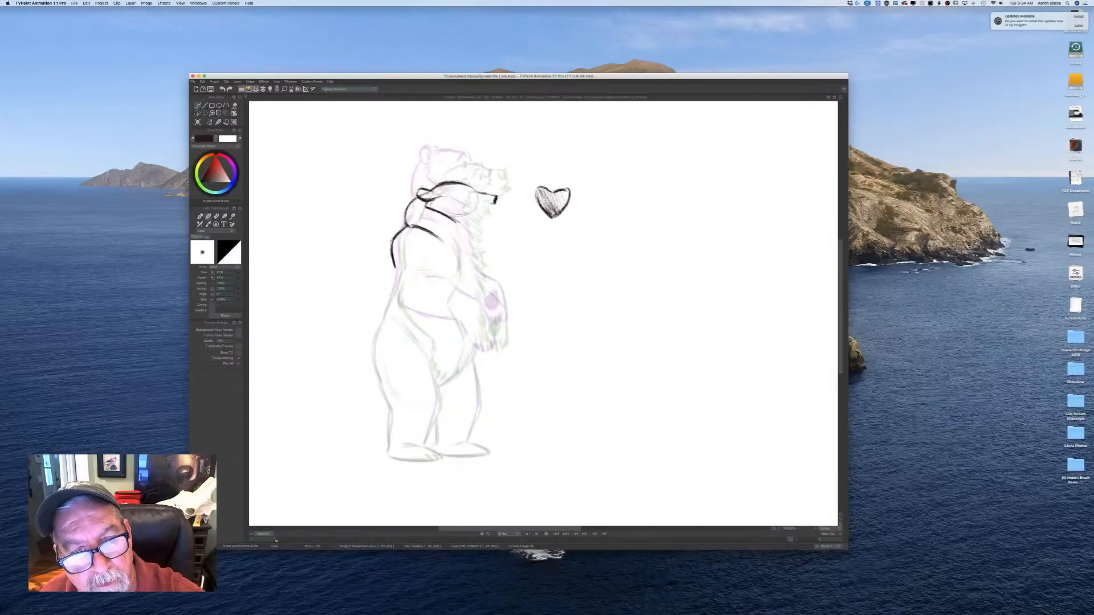
# Step: Fill in the nose, then draw the mouth, lower muzzle and eye
pyautogui.moveTo(491, 201); pyautogui.dragTo(495, 206)
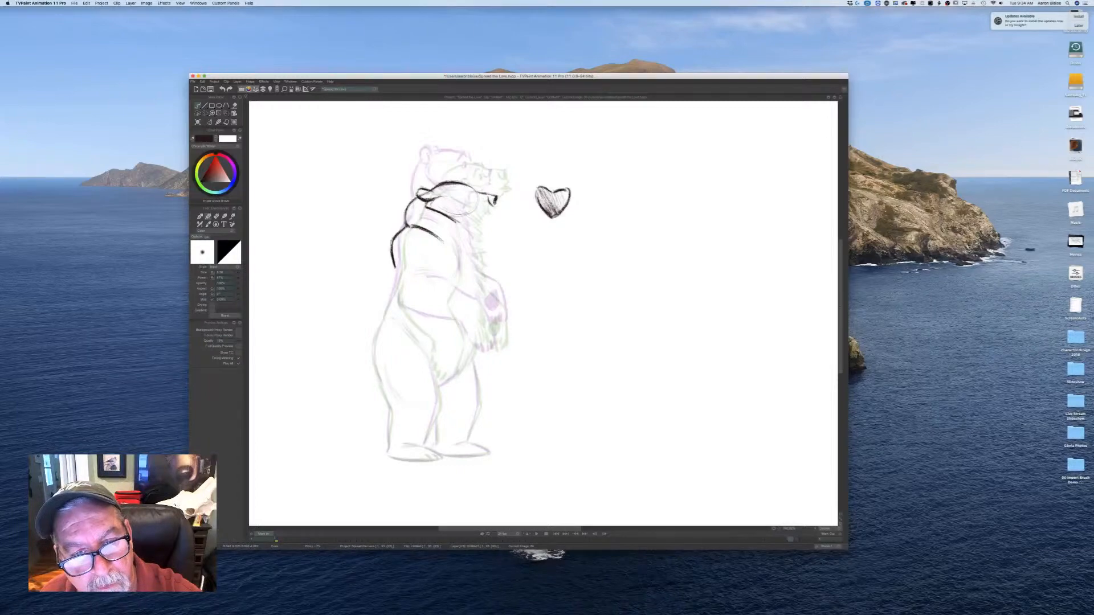
pyautogui.press('Left')
pyautogui.press('Right')
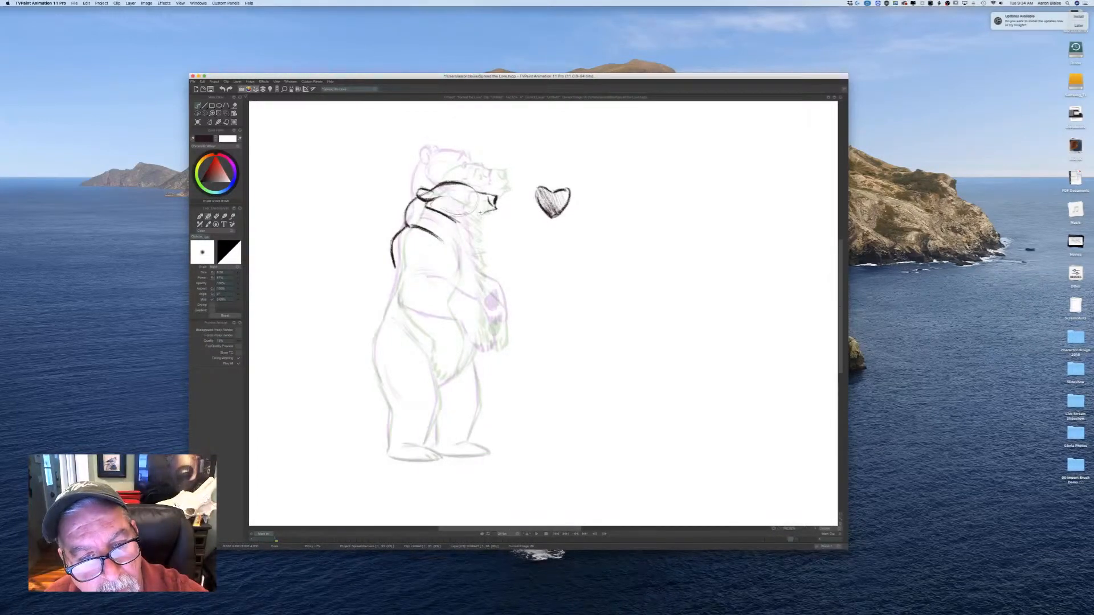
pyautogui.press('Left')
pyautogui.press('Right')
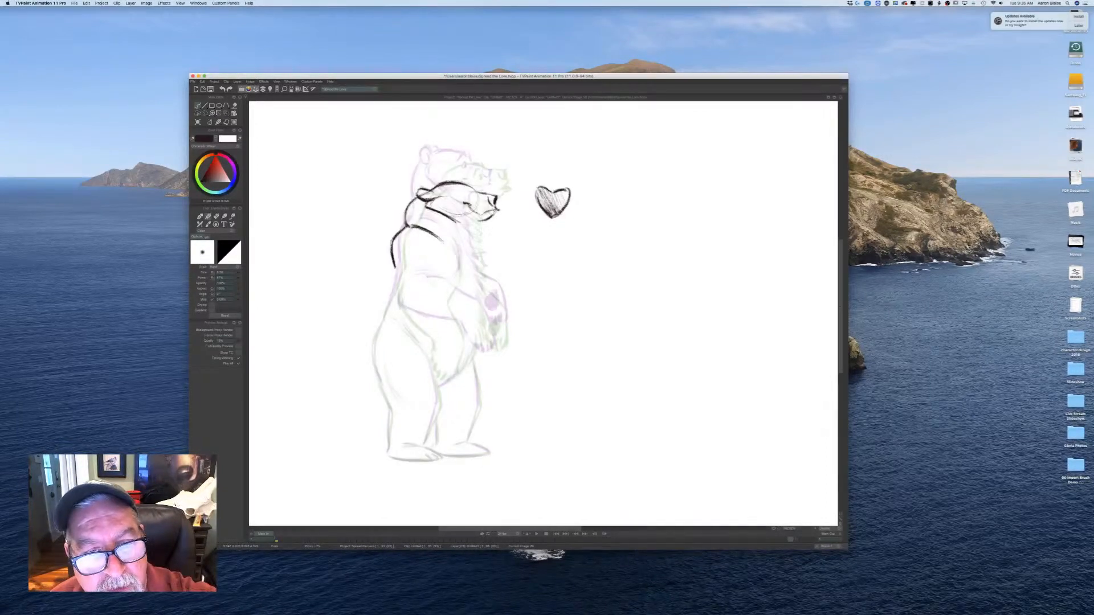
# Step: Add the brow above the eye and a short chin stroke under the muzzle, flipping to check the face
pyautogui.press('Left')
pyautogui.press('Right')
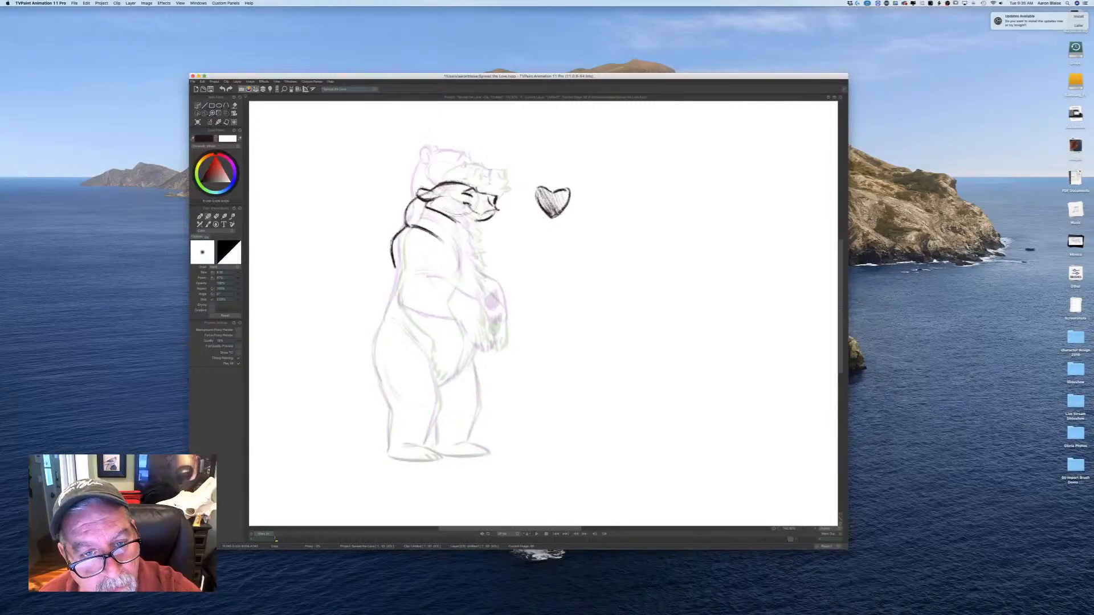
pyautogui.press('Left')
pyautogui.press('Right')
pyautogui.press('Left')
pyautogui.press('Right')
pyautogui.press('Left')
pyautogui.press('Right')
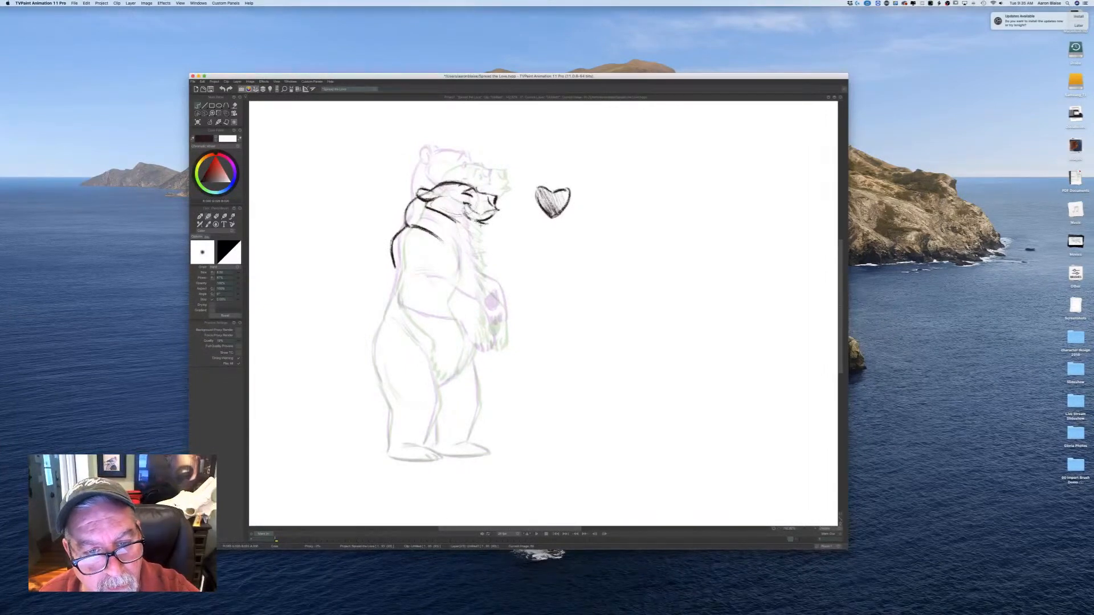
# Step: Sketch the throat fur strokes beneath the chin, flipping between drawings to keep them consistent
pyautogui.press('Left')
pyautogui.press('Right')
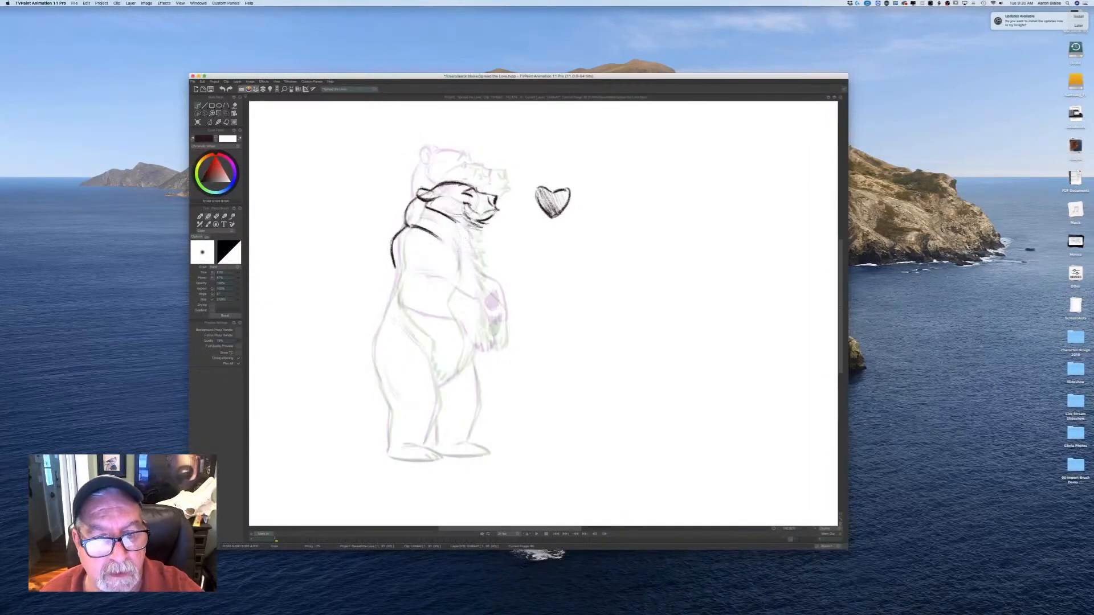
pyautogui.press('Left')
pyautogui.press('Right')
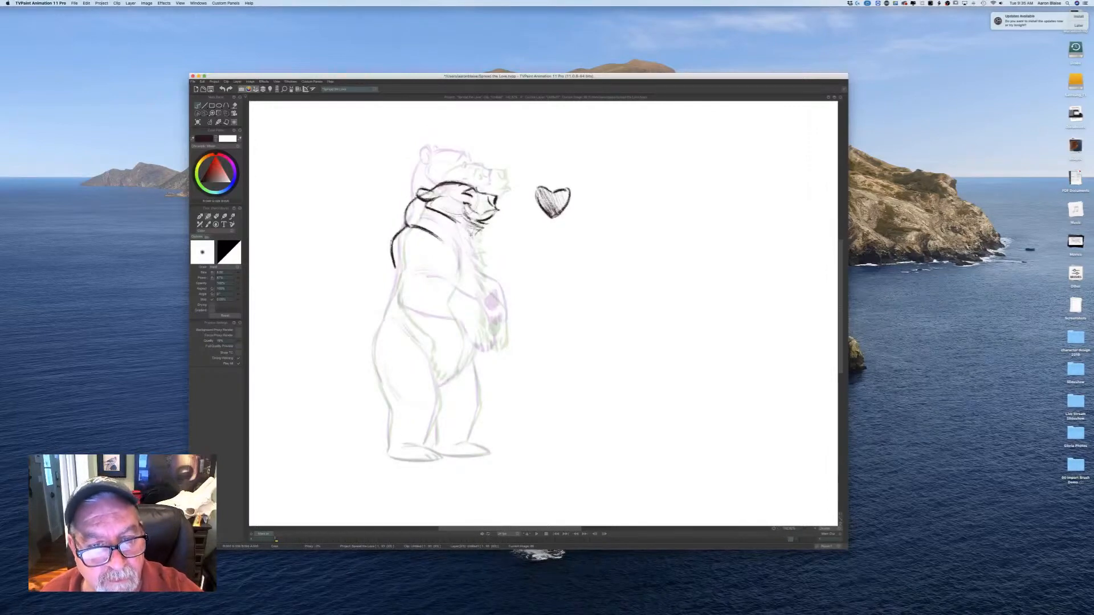
pyautogui.press('Left')
pyautogui.press('Right')
pyautogui.press('Left')
pyautogui.press('Right')
pyautogui.press('Left')
pyautogui.press('Right')
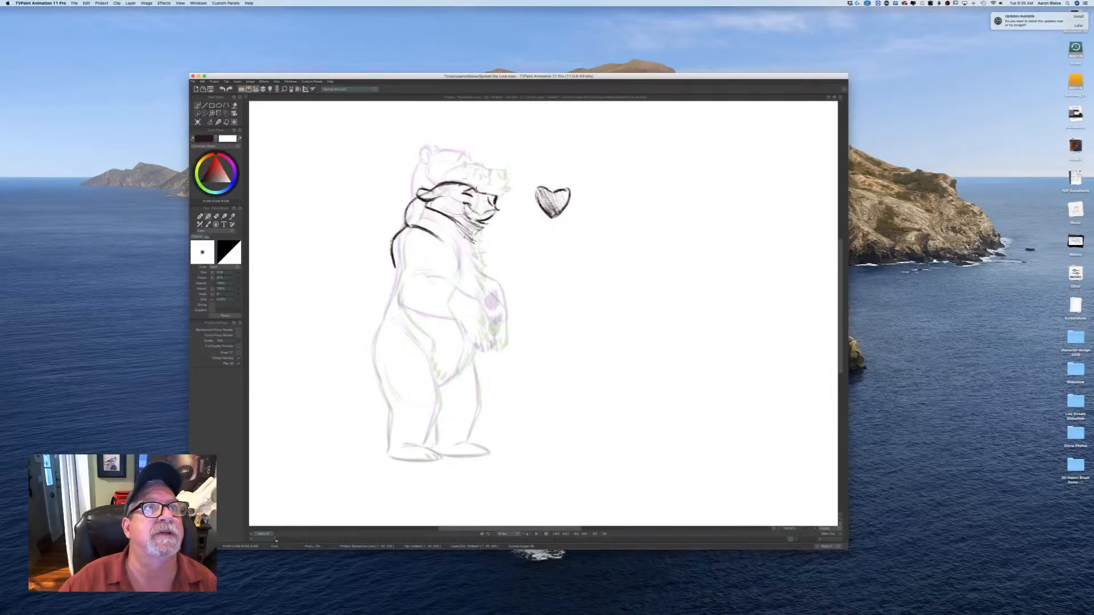
# Step: Save the animation project and return to the drawing brush
pyautogui.press('super+s')
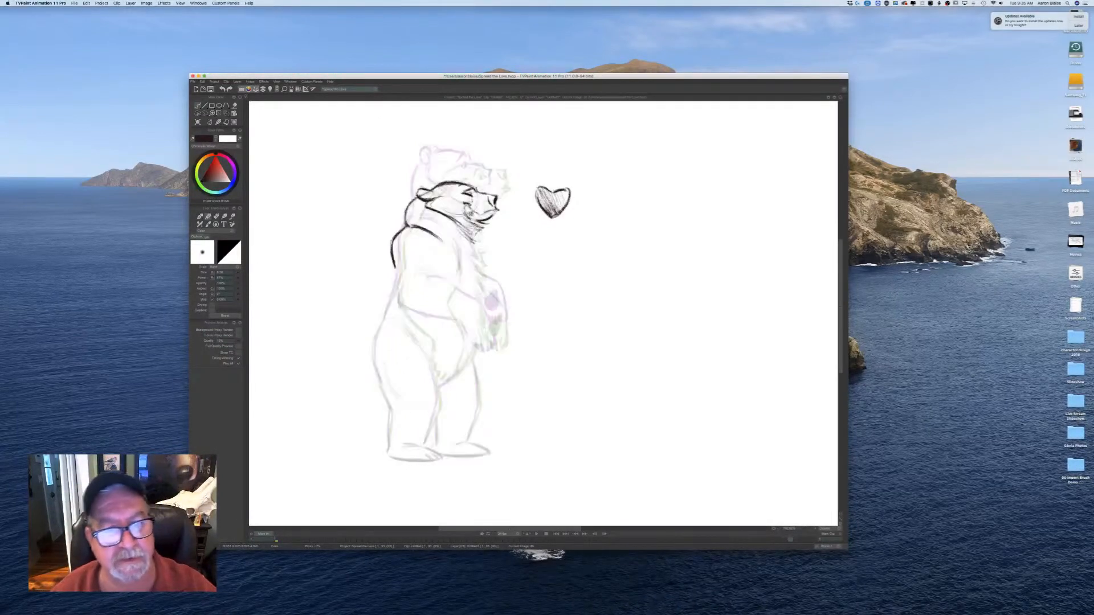
pyautogui.press('e')
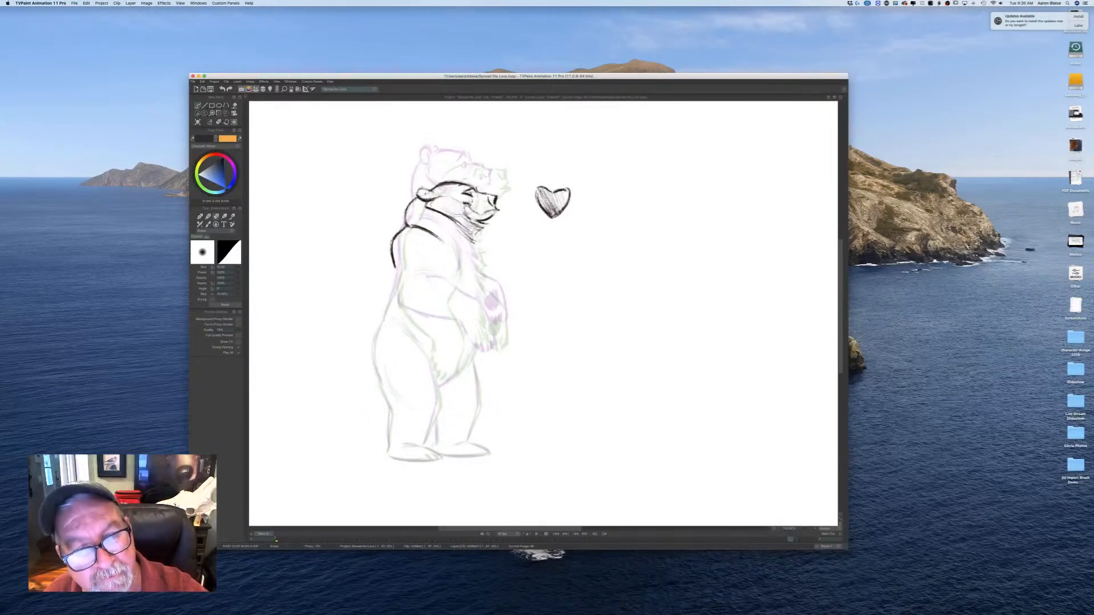
pyautogui.press('b')
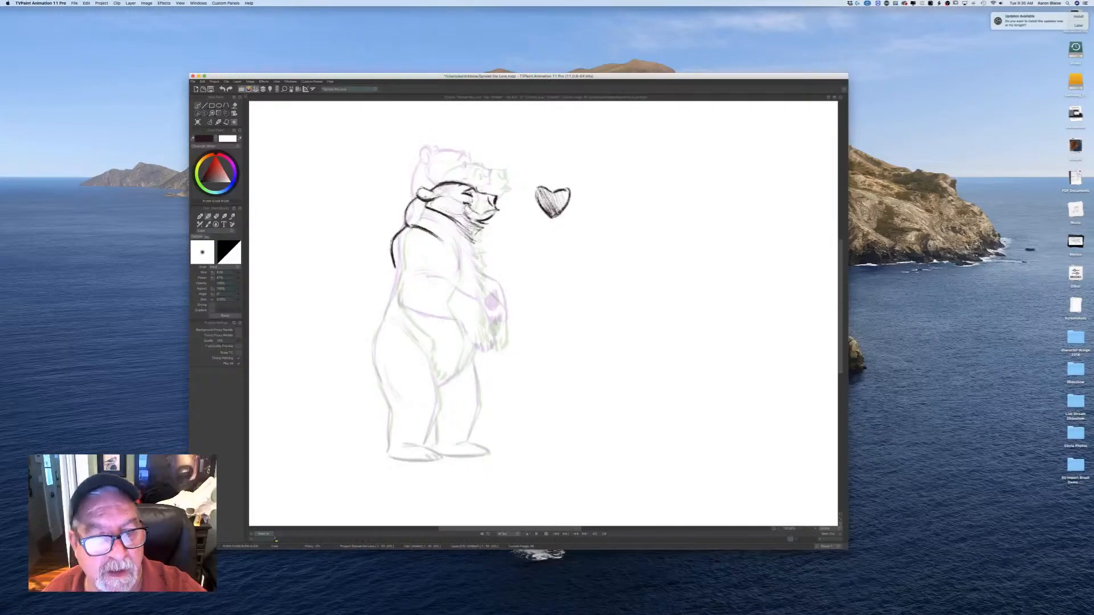
# Step: Refine the neck and front shoulder strokes of the lowered-head bear, flipping against the adjacent drawing to check them
pyautogui.moveTo(408, 204)
pyautogui.mouseDown()
pyautogui.moveTo(404, 224)
pyautogui.moveTo(471, 235)
pyautogui.moveTo(476, 249)
pyautogui.mouseUp()
pyautogui.press('Left')
pyautogui.press('Right')
pyautogui.press('Left')
pyautogui.press('Right')
pyautogui.press('Left')
pyautogui.press('Right')
pyautogui.press('Left')
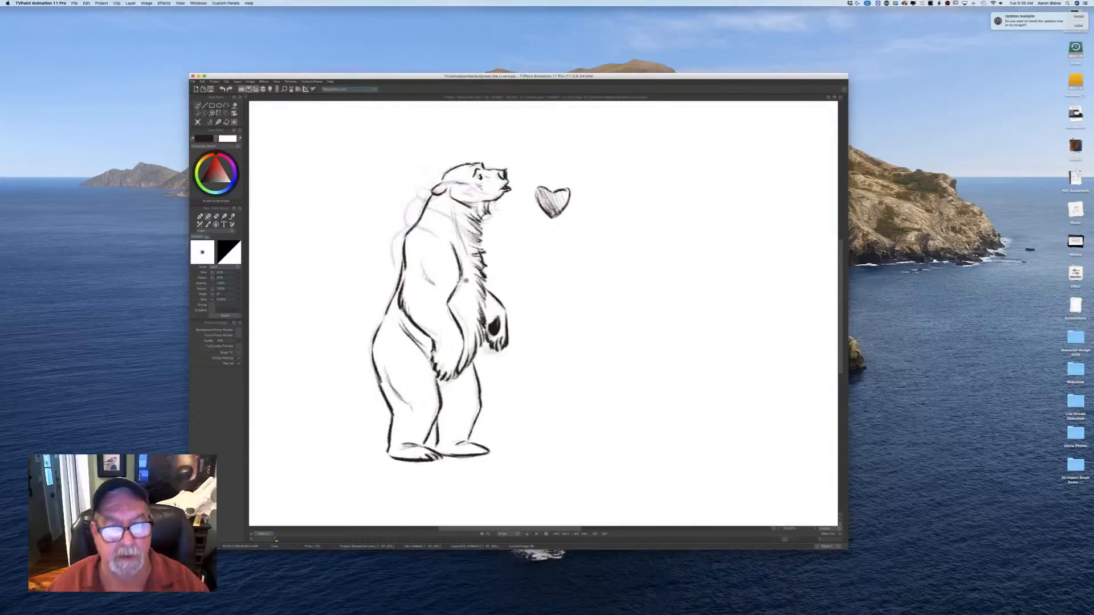
pyautogui.press('Right')
pyautogui.moveTo(429, 207); pyautogui.dragTo(463, 247)
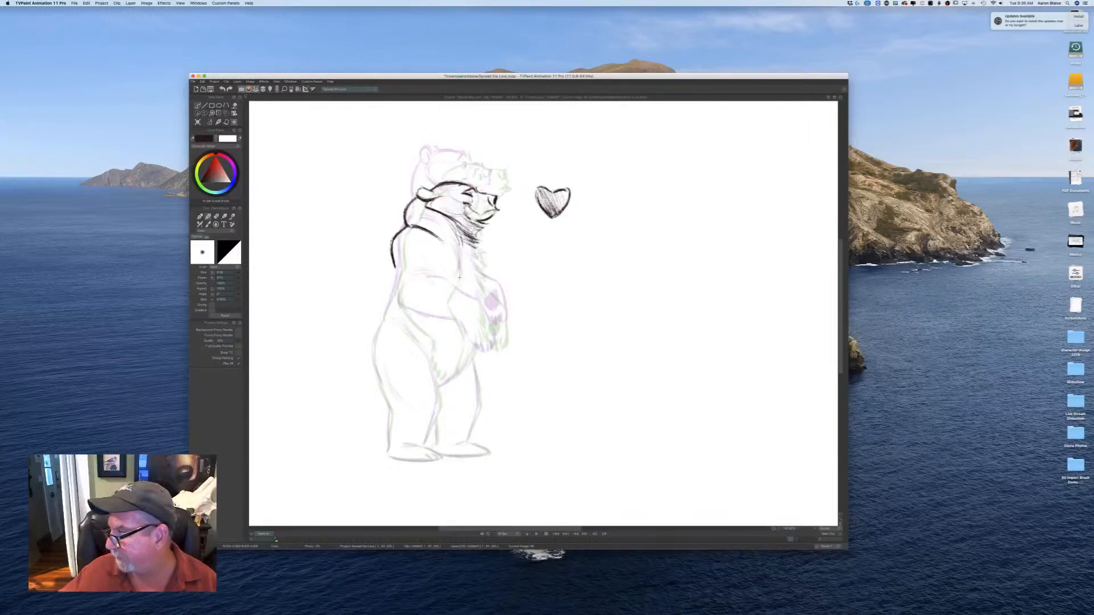
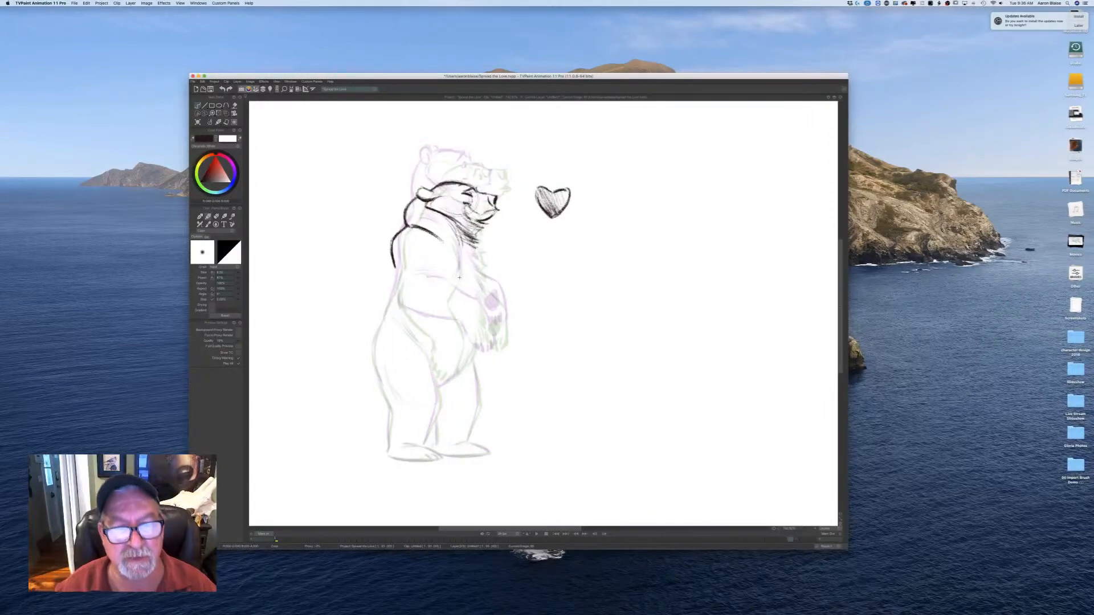
# Step: Flip between the lowered-head drawing and its neighbour to compare the shoulder and arm placement
pyautogui.press('Left')
pyautogui.press('Right')
pyautogui.press('Left')
pyautogui.press('Right')
pyautogui.press('Left')
pyautogui.press('Right')
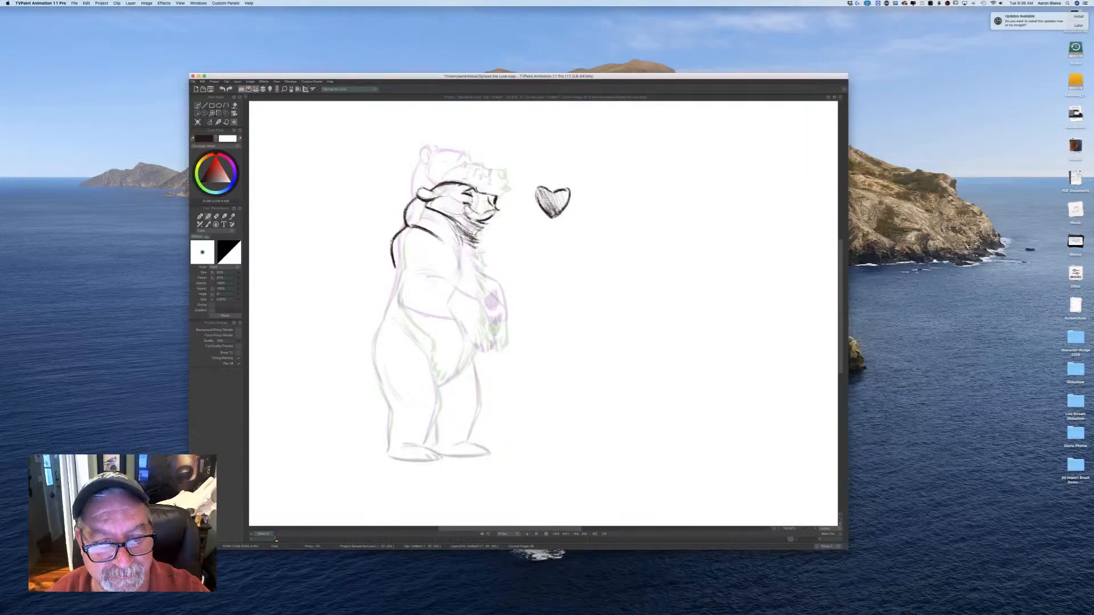
pyautogui.press('Left')
pyautogui.press('Right')
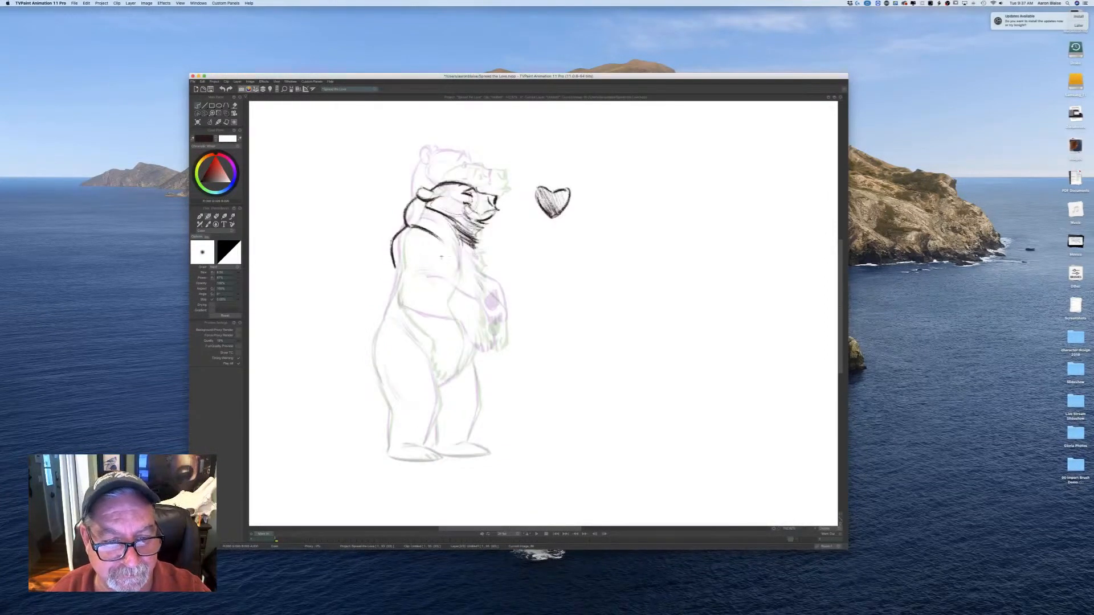
pyautogui.press('Left')
pyautogui.press('Right')
# Step: Draw the bear's near upper arm and the rounded elbow at the back
pyautogui.moveTo(442, 244)
pyautogui.mouseDown()
pyautogui.moveTo(460, 268)
pyautogui.moveTo(392, 304)
pyautogui.moveTo(426, 319)
pyautogui.mouseUp()
pyautogui.press('Left')
pyautogui.press('Right')
pyautogui.press('Left')
pyautogui.press('Right')
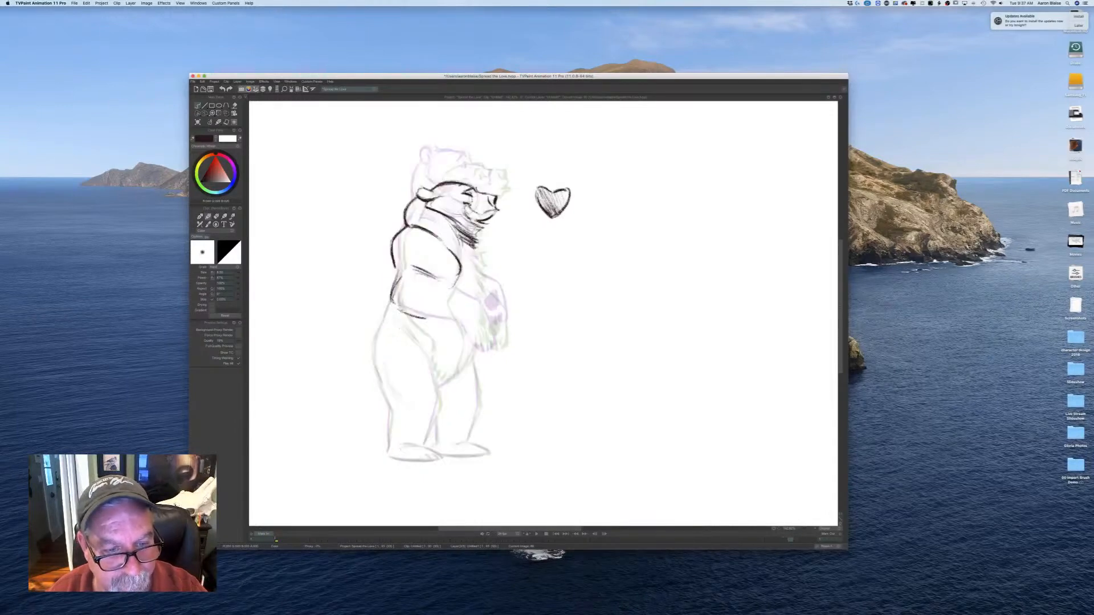
pyautogui.moveTo(397, 271); pyautogui.dragTo(391, 312)
pyautogui.moveTo(392, 303); pyautogui.dragTo(398, 312)
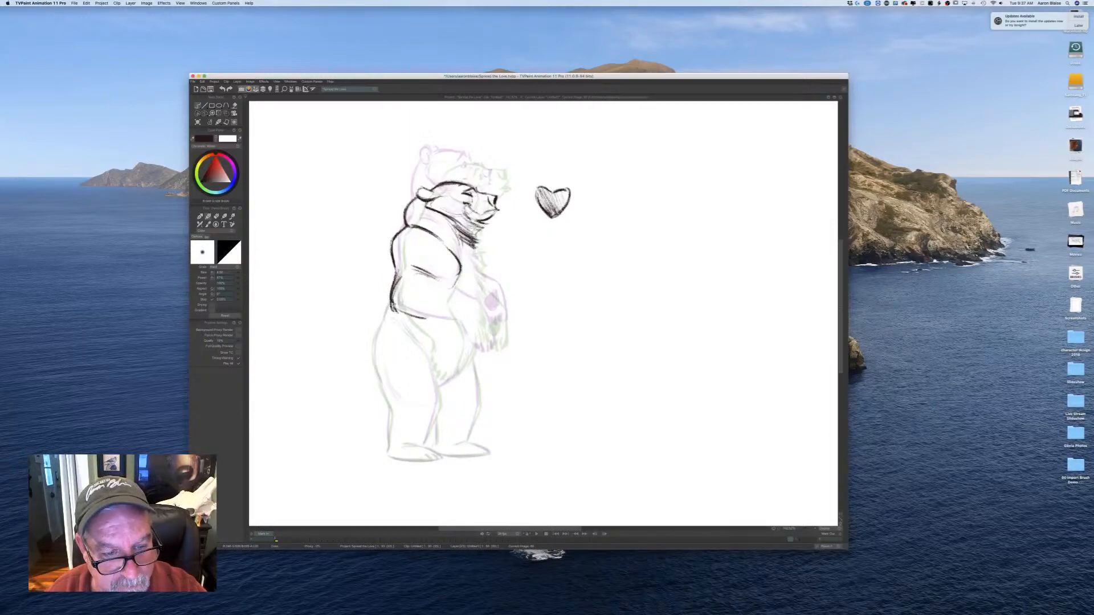
# Step: Draw the upper edge of the near forearm down to the wrist, flipping to check its arc
pyautogui.press('Left')
pyautogui.press('Right')
pyautogui.moveTo(449, 286)
pyautogui.mouseDown()
pyautogui.moveTo(463, 294)
pyautogui.moveTo(467, 334)
pyautogui.mouseUp()
pyautogui.press('Left')
pyautogui.press('Right')
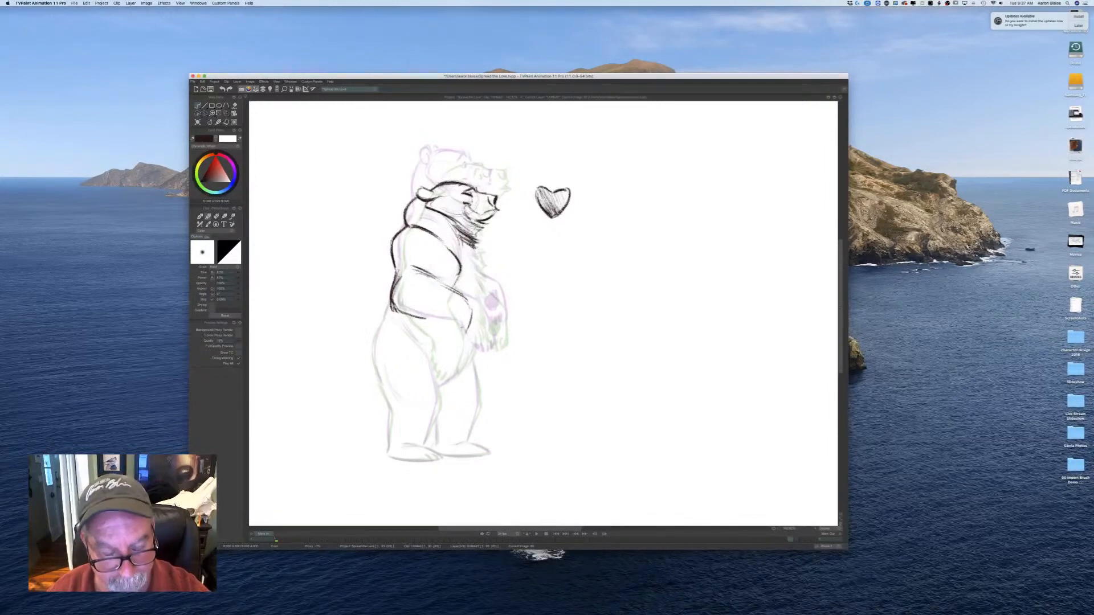
pyautogui.press('Left')
pyautogui.press('Right')
pyautogui.press('Left')
pyautogui.press('Right')
pyautogui.press('Left')
pyautogui.press('Right')
# Step: Draw the underside of the near forearm from the elbow to the wrist
pyautogui.moveTo(407, 313); pyautogui.dragTo(445, 327)
pyautogui.press('Left')
pyautogui.press('Right')
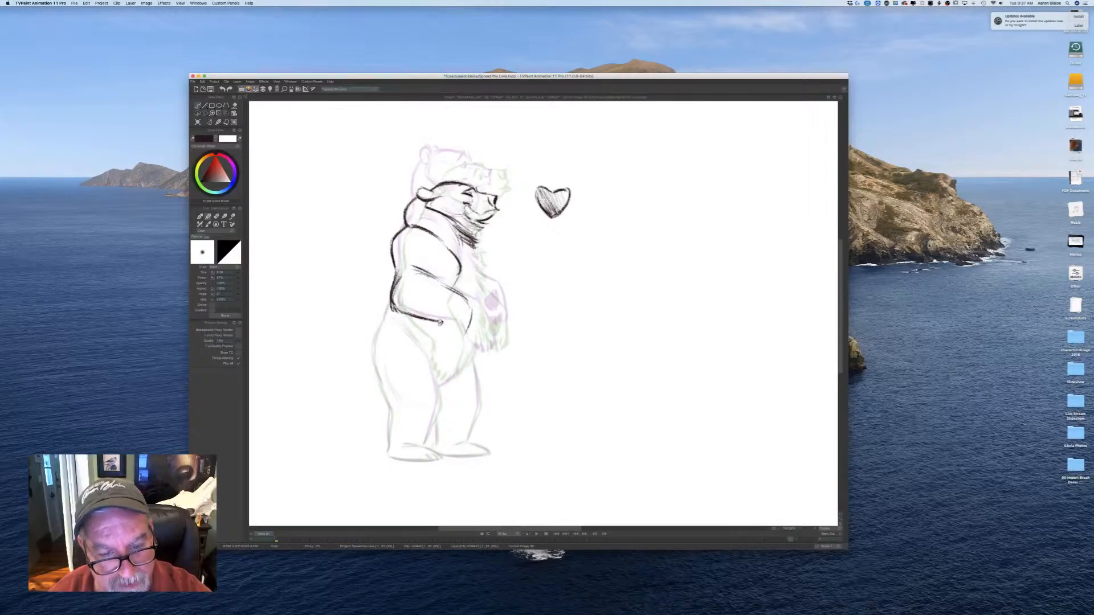
pyautogui.press('Left')
pyautogui.press('Right')
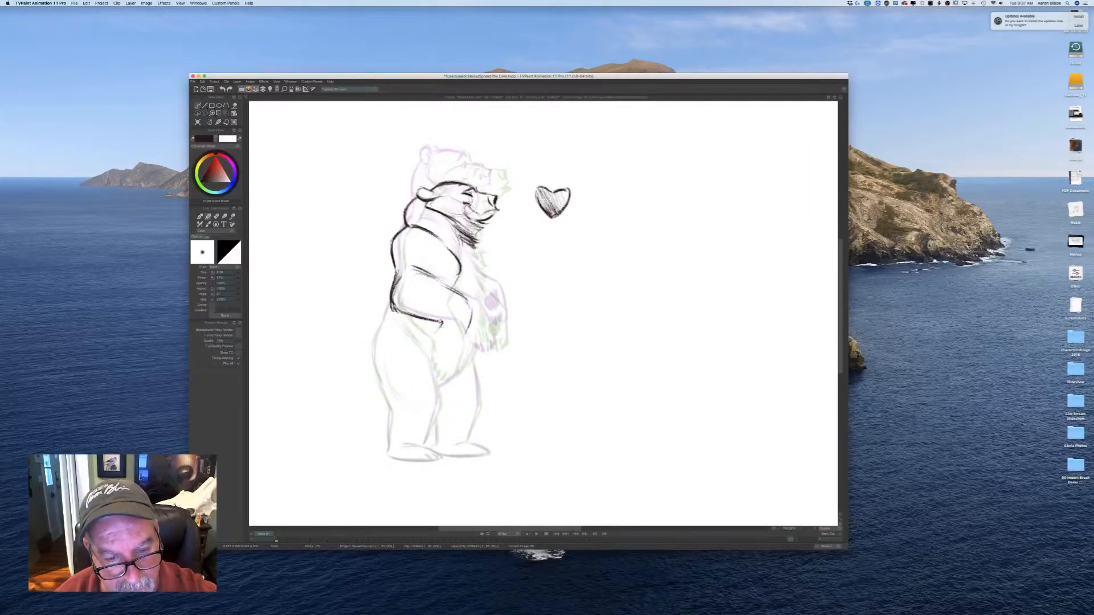
# Step: Draw the near paw with its dark claws hanging in front of the belly, flipping to check it
pyautogui.moveTo(454, 349); pyautogui.dragTo(445, 355)
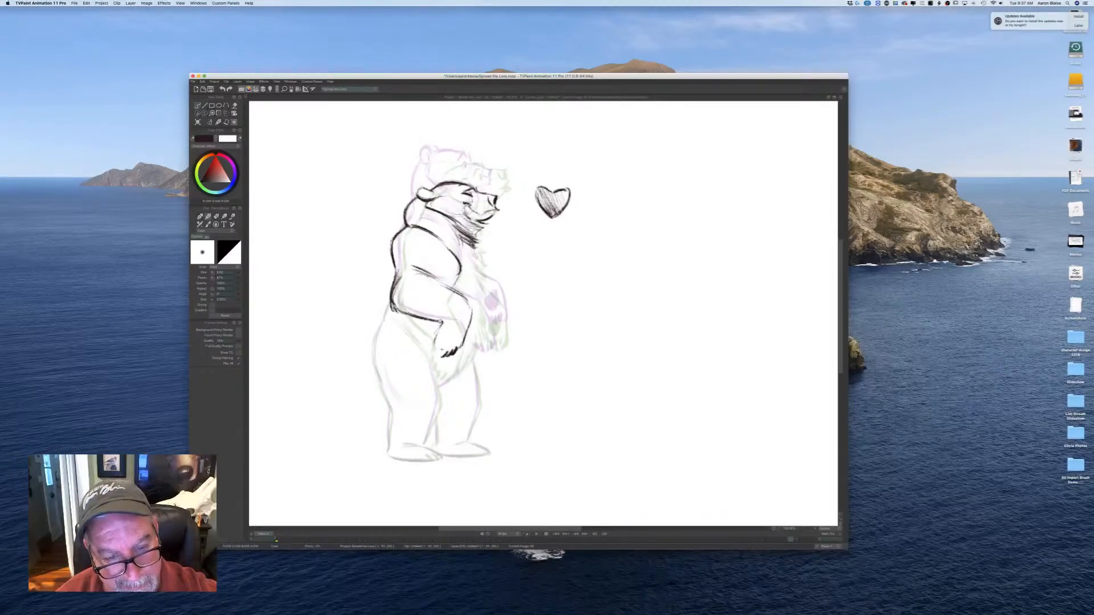
pyautogui.moveTo(444, 348); pyautogui.dragTo(439, 357)
pyautogui.press('Left')
pyautogui.press('Right')
pyautogui.press('Left')
pyautogui.press('Right')
pyautogui.press('Left')
pyautogui.press('Right')
# Step: Strengthen the top line of the near forearm and flip repeatedly to check the arm against the adjacent drawing
pyautogui.moveTo(464, 300)
pyautogui.mouseDown()
pyautogui.moveTo(471, 311)
pyautogui.moveTo(416, 278)
pyautogui.mouseUp()
pyautogui.press('Left')
pyautogui.press('Right')
pyautogui.press('Left')
pyautogui.press('Right')
pyautogui.press('Left')
pyautogui.press('Right')
pyautogui.press('Left')
pyautogui.press('Right')
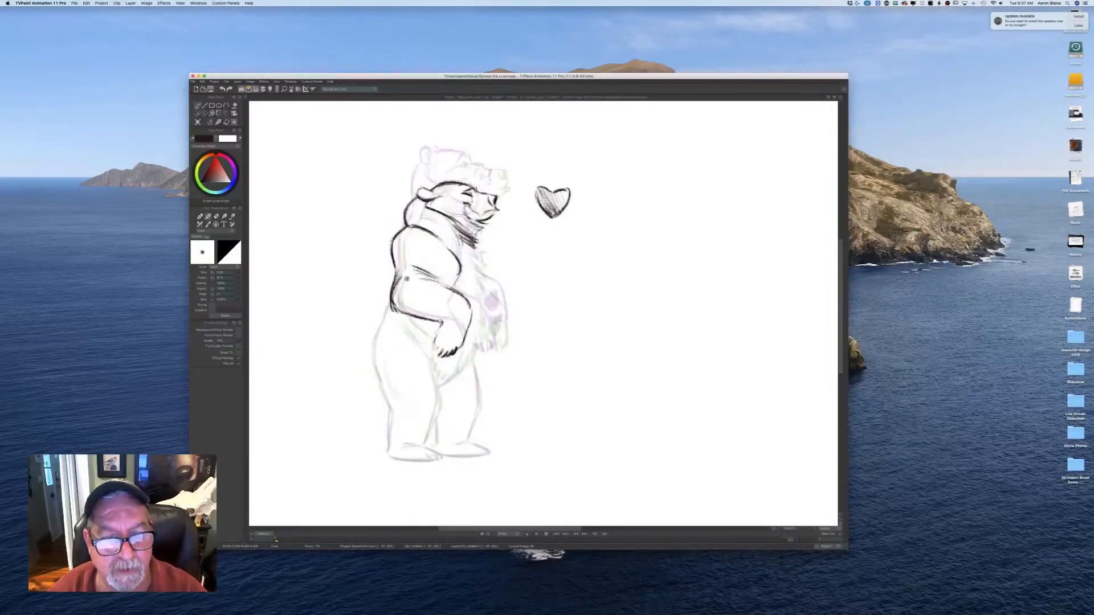
pyautogui.press('Left')
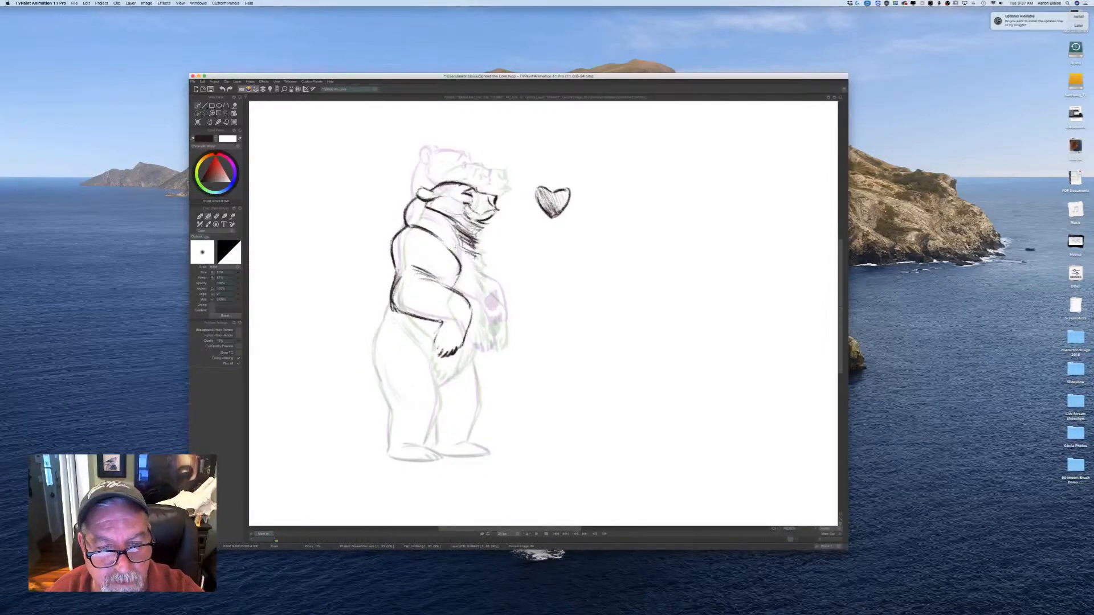
pyautogui.press('Right')
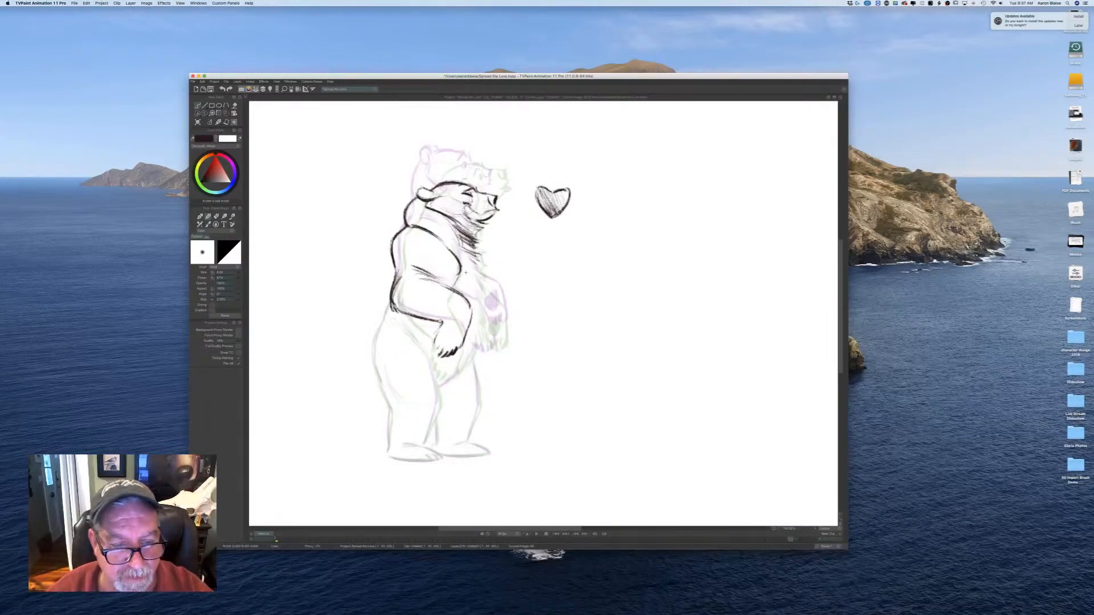
pyautogui.press('Left')
pyautogui.press('Right')
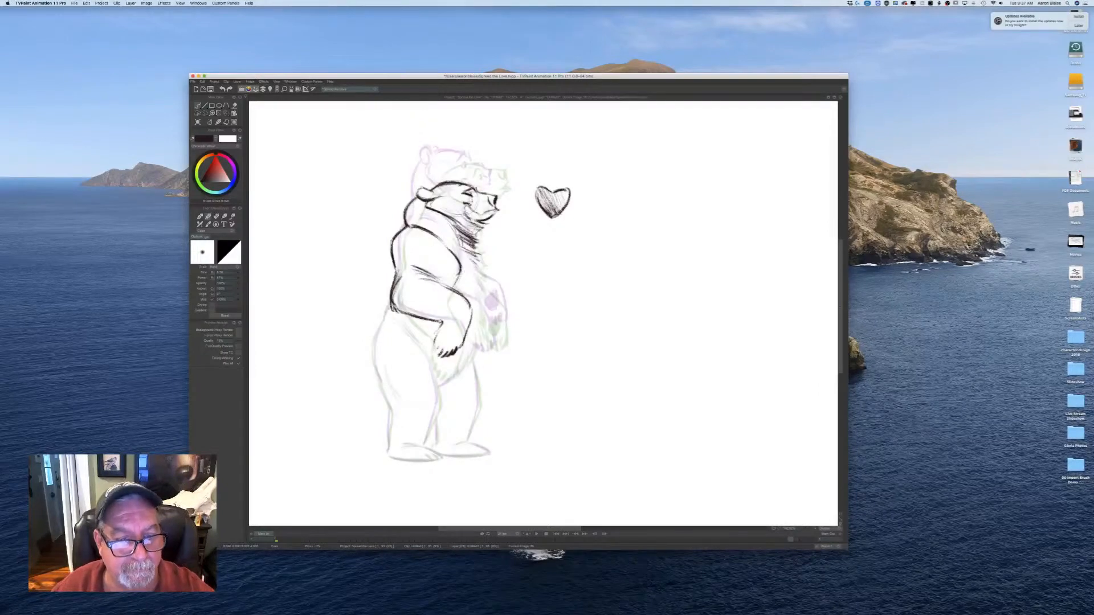
# Step: Draw the rump and back of the near leg down to the heel, then the leg's front contour
pyautogui.moveTo(390, 308)
pyautogui.mouseDown()
pyautogui.moveTo(371, 363)
pyautogui.moveTo(395, 414)
pyautogui.moveTo(388, 449)
pyautogui.mouseUp()
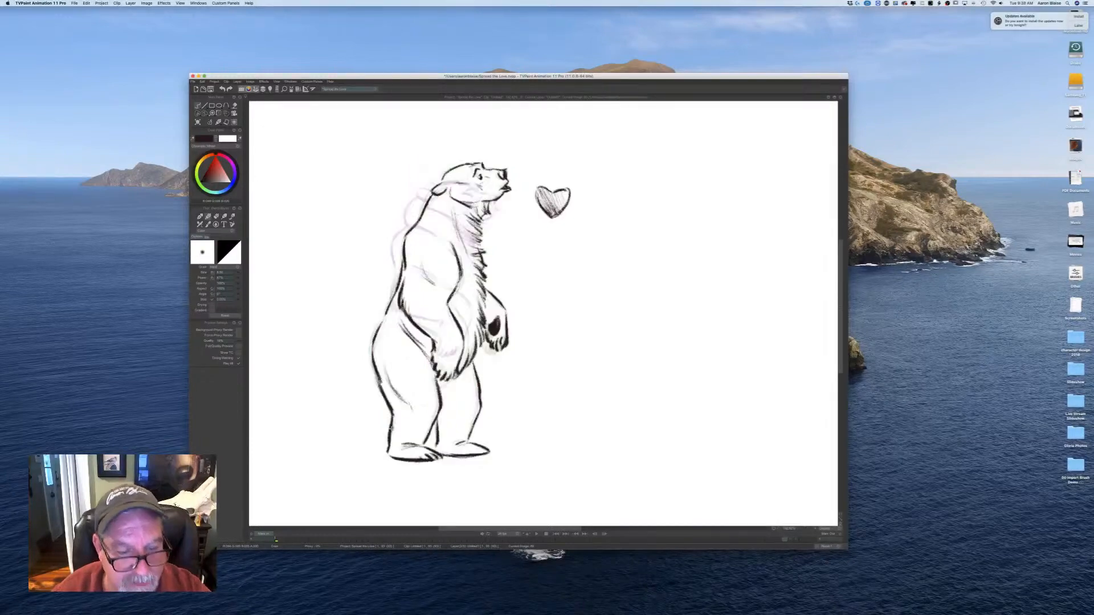
pyautogui.press('Left')
pyautogui.press('Right')
pyautogui.press('Left')
pyautogui.moveTo(399, 330)
pyautogui.mouseDown()
pyautogui.moveTo(430, 363)
pyautogui.moveTo(446, 416)
pyautogui.moveTo(424, 446)
pyautogui.moveTo(435, 427)
pyautogui.mouseUp()
pyautogui.press('Left')
pyautogui.press('Right')
pyautogui.press('Left')
pyautogui.press('Right')
# Step: Add the crease behind the near knee and draw the near foot, flipping to check its contact
pyautogui.moveTo(391, 392); pyautogui.dragTo(409, 409)
pyautogui.press('Left')
pyautogui.press('Right')
pyautogui.moveTo(421, 447)
pyautogui.mouseDown()
pyautogui.moveTo(402, 448)
pyautogui.moveTo(445, 458)
pyautogui.moveTo(382, 452)
pyautogui.mouseUp()
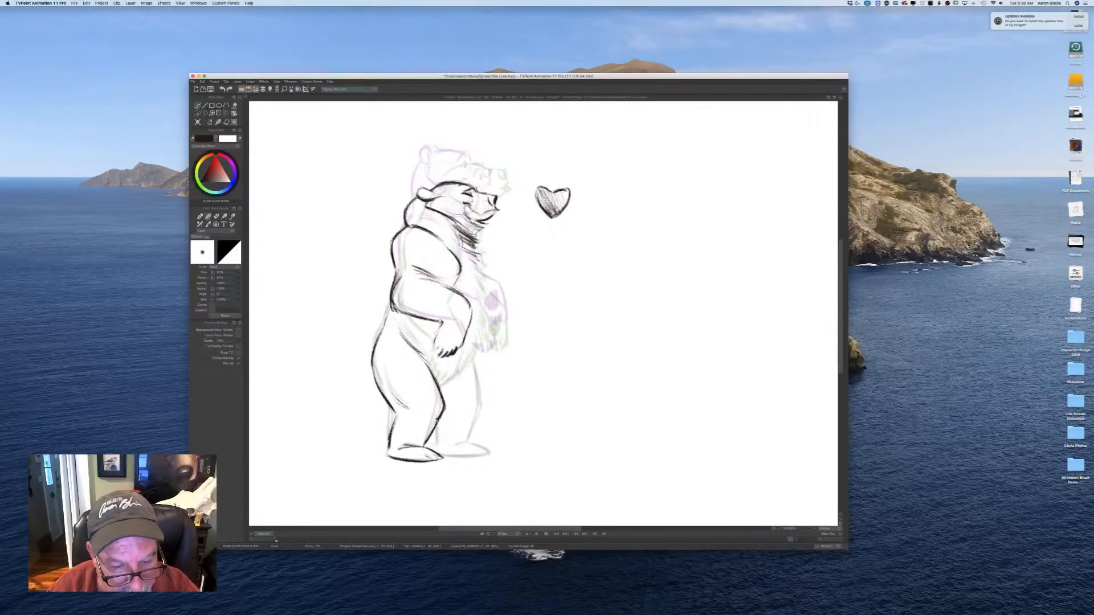
pyautogui.press('Left')
pyautogui.press('Right')
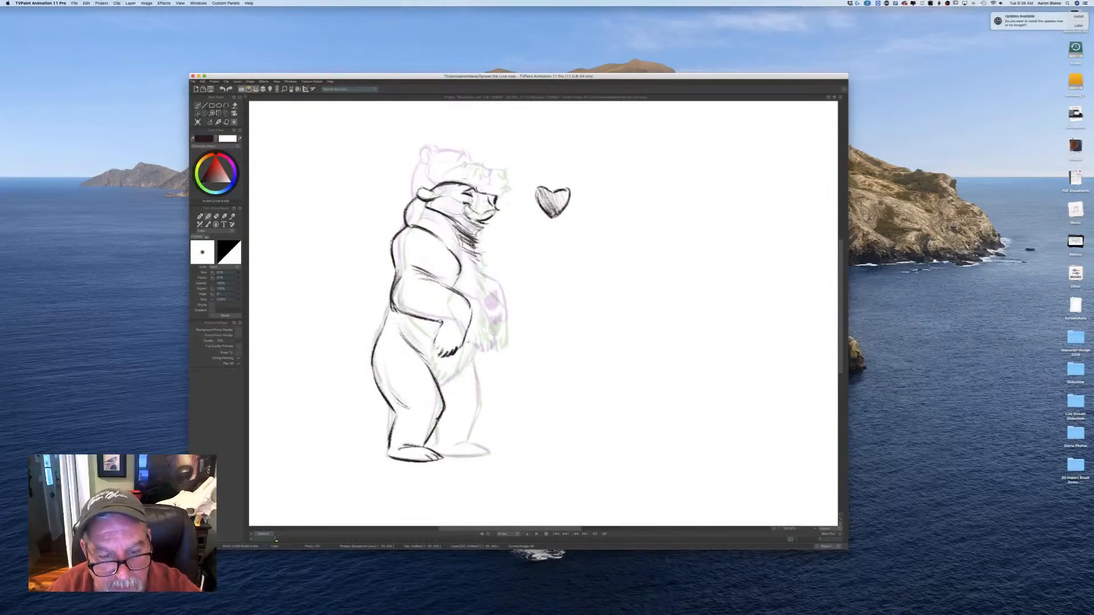
# Step: Draw the far leg and foot below the belly, flipping to keep the foot planted
pyautogui.moveTo(473, 352)
pyautogui.mouseDown()
pyautogui.moveTo(455, 379)
pyautogui.moveTo(476, 368)
pyautogui.moveTo(486, 412)
pyautogui.moveTo(475, 439)
pyautogui.moveTo(489, 452)
pyautogui.moveTo(465, 453)
pyautogui.moveTo(488, 455)
pyautogui.mouseUp()
pyautogui.press('Left')
pyautogui.press('Right')
pyautogui.press('Left')
pyautogui.press('Right')
pyautogui.press('Left')
pyautogui.press('Right')
pyautogui.press('Left')
pyautogui.press('Right')
pyautogui.press('Left')
pyautogui.press('Right')
# Step: Flip back and forth through the neighbouring drawings to examine the motion into and out of the lowered-head pose
pyautogui.press('Right')
pyautogui.press('Left')
pyautogui.press('Left')
pyautogui.press('Right')
pyautogui.press('Right')
pyautogui.press('Left')
pyautogui.press('Left')
pyautogui.press('Right')
pyautogui.press('Right')
pyautogui.press('Left')
pyautogui.press('Left')
pyautogui.press('Right')
pyautogui.press('Right')
pyautogui.press('Left')
pyautogui.press('Left')
pyautogui.press('Right')
pyautogui.press('Right')
pyautogui.press('Left')
pyautogui.press('Left')
pyautogui.press('Left')
pyautogui.press('Right')
pyautogui.press('Right')
pyautogui.press('Left')
pyautogui.press('Left')
pyautogui.press('Right')
pyautogui.press('Right')
pyautogui.press('Left')
pyautogui.press('Left')
pyautogui.press('Right')
pyautogui.press('Right')
pyautogui.press('Right')
pyautogui.press('Right')
pyautogui.press('Left')
pyautogui.press('Left')
pyautogui.press('Right')
pyautogui.press('Right')
pyautogui.press('Left')
pyautogui.press('Right')
pyautogui.press('Left')
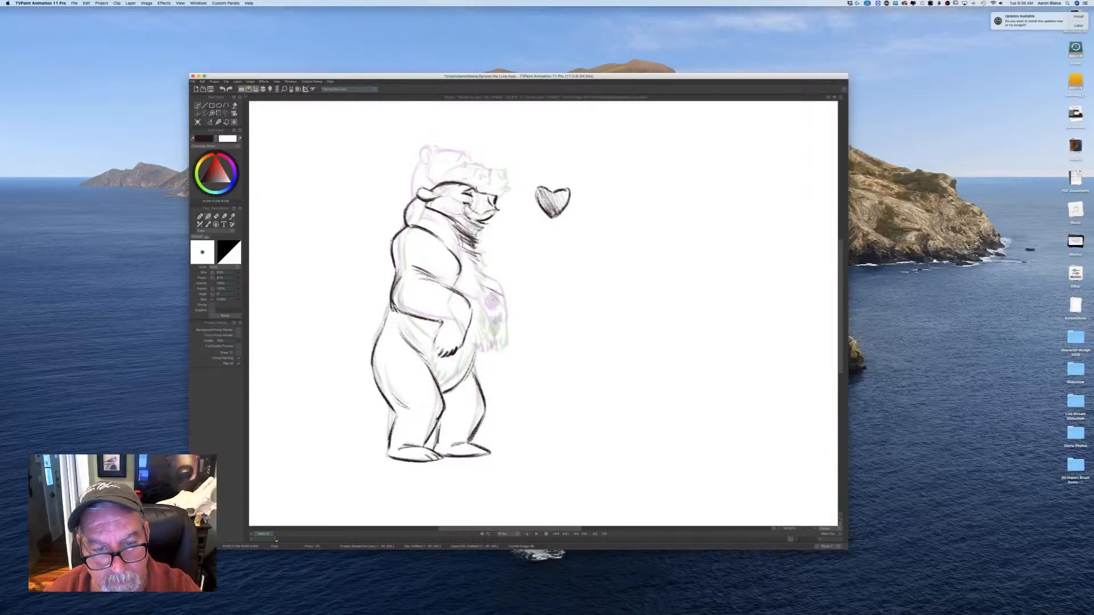
# Step: Draw the far arm, the chest fur and the belly line, flipping through the drawings to check the result
pyautogui.moveTo(504, 306); pyautogui.dragTo(499, 327)
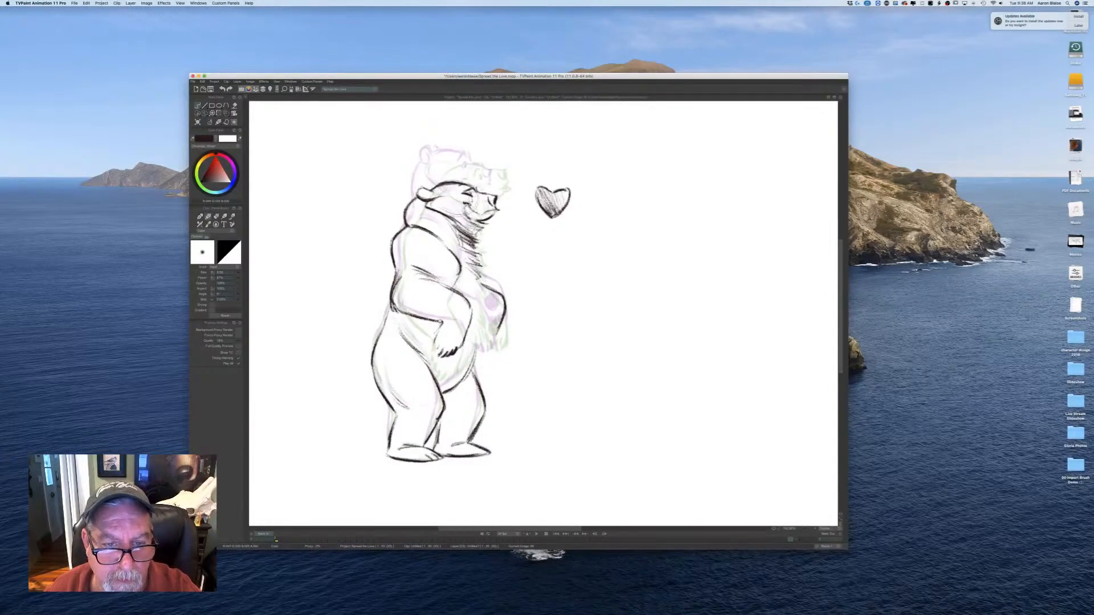
pyautogui.moveTo(445, 223)
pyautogui.mouseDown()
pyautogui.moveTo(484, 303)
pyautogui.moveTo(472, 367)
pyautogui.mouseUp()
pyautogui.press('Left')
pyautogui.press('Right')
pyautogui.press('Left')
pyautogui.press('Right')
pyautogui.press('Left')
pyautogui.press('Right')
pyautogui.press('Left')
pyautogui.press('Right')
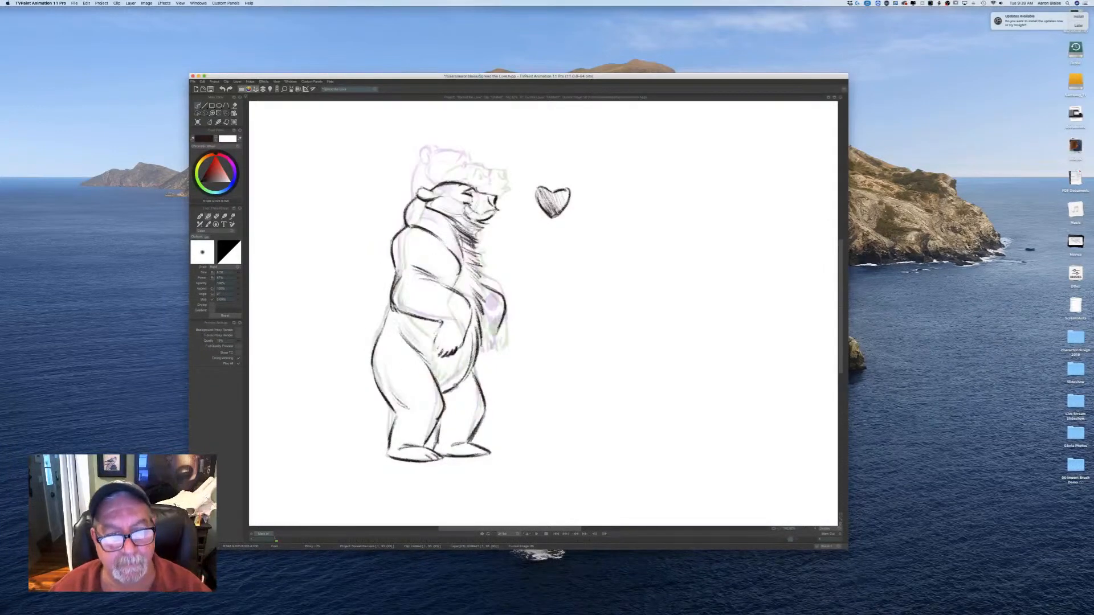
pyautogui.press('Left')
pyautogui.press('Left')
pyautogui.press('Right')
pyautogui.press('Left')
pyautogui.press('Right')
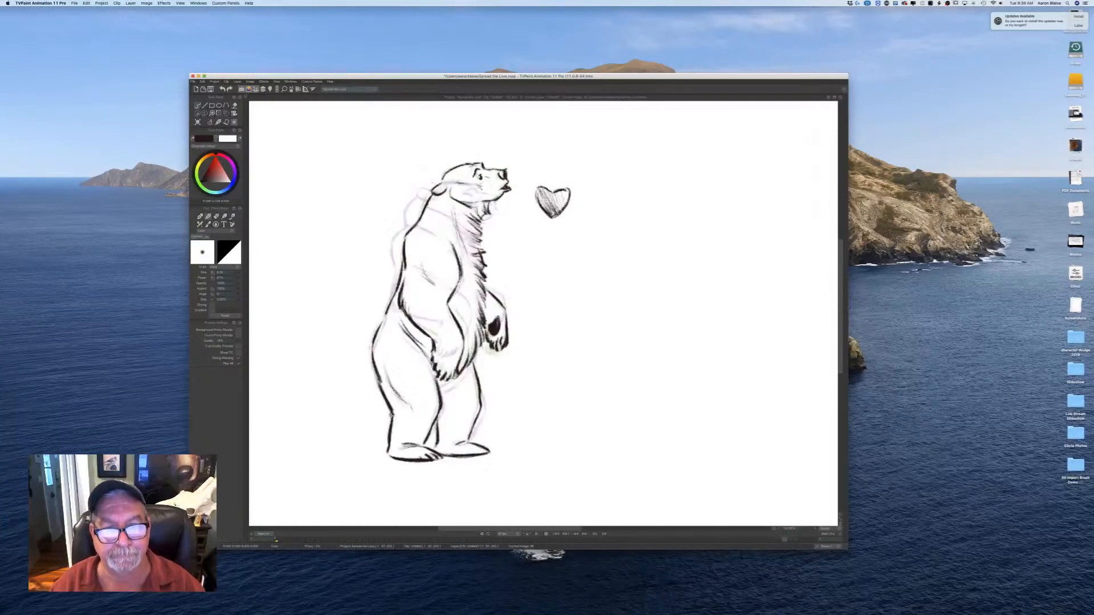
# Step: Show the timeline, lengthen the holds of the lowered-head drawing and the one after it, and play the animation
pyautogui.press('Tab')
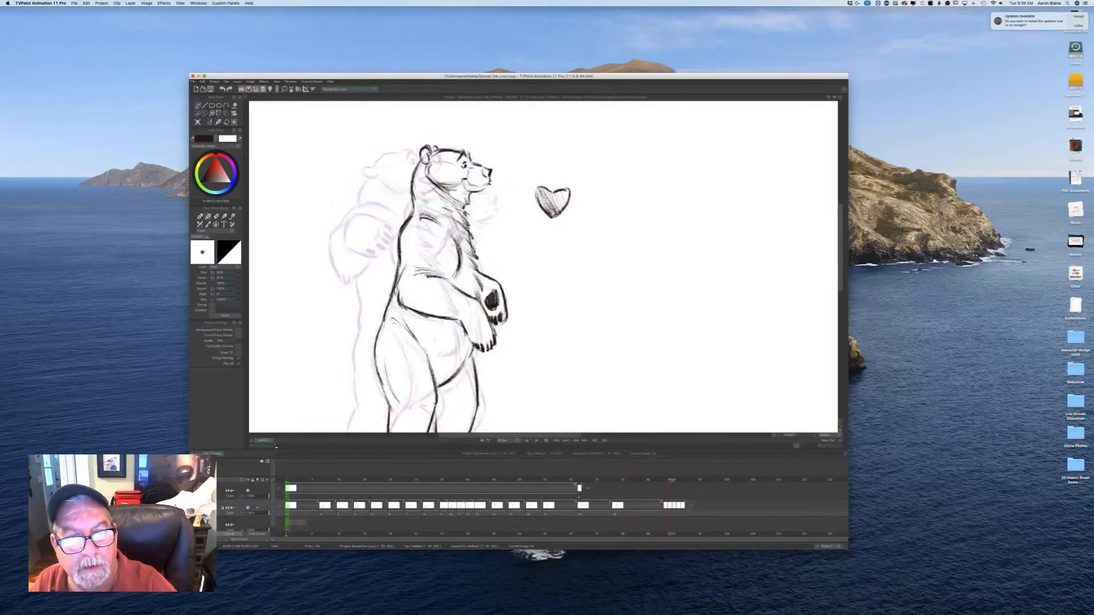
pyautogui.moveTo(665, 505); pyautogui.dragTo(760, 508)
pyautogui.click(693, 493)
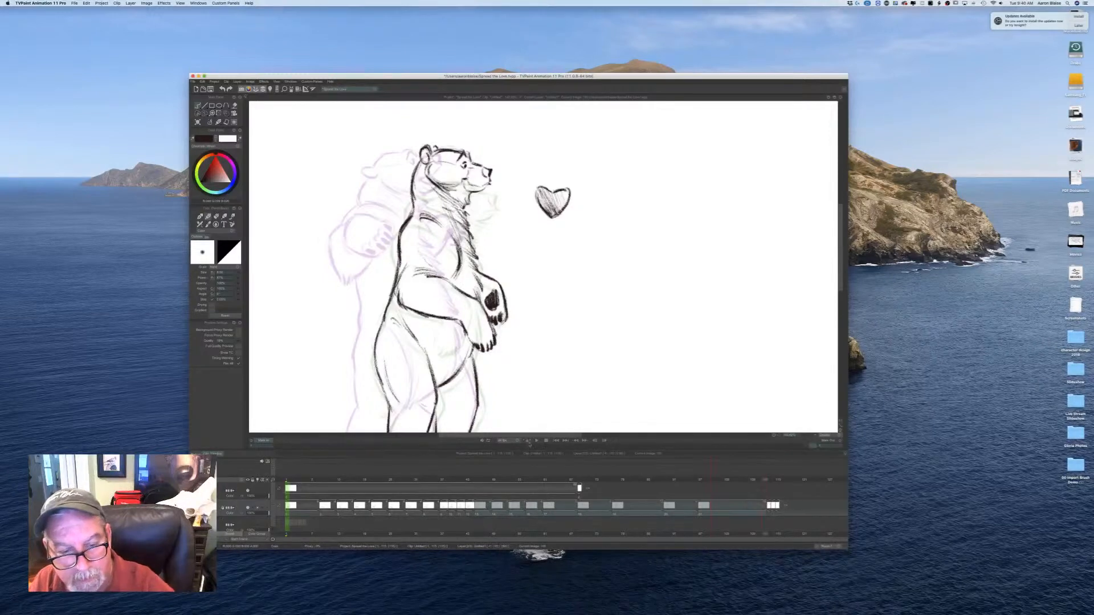
pyautogui.click(536, 440)
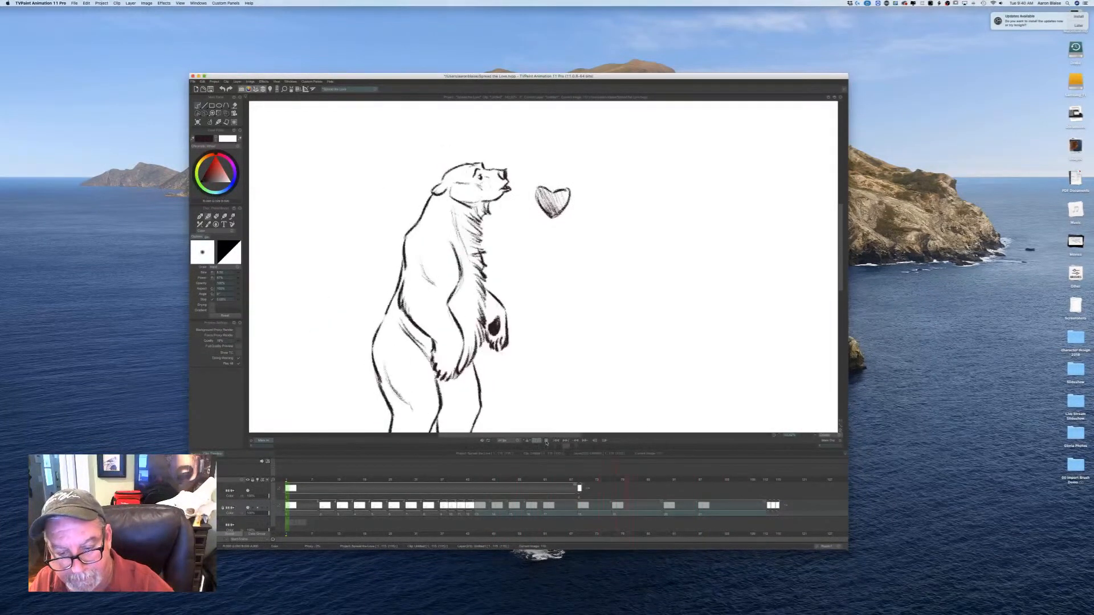
# Step: Shorten the hold of the lowered-head drawing slightly and play the bear sequence from its first drawing
pyautogui.moveTo(697, 512); pyautogui.dragTo(689, 512)
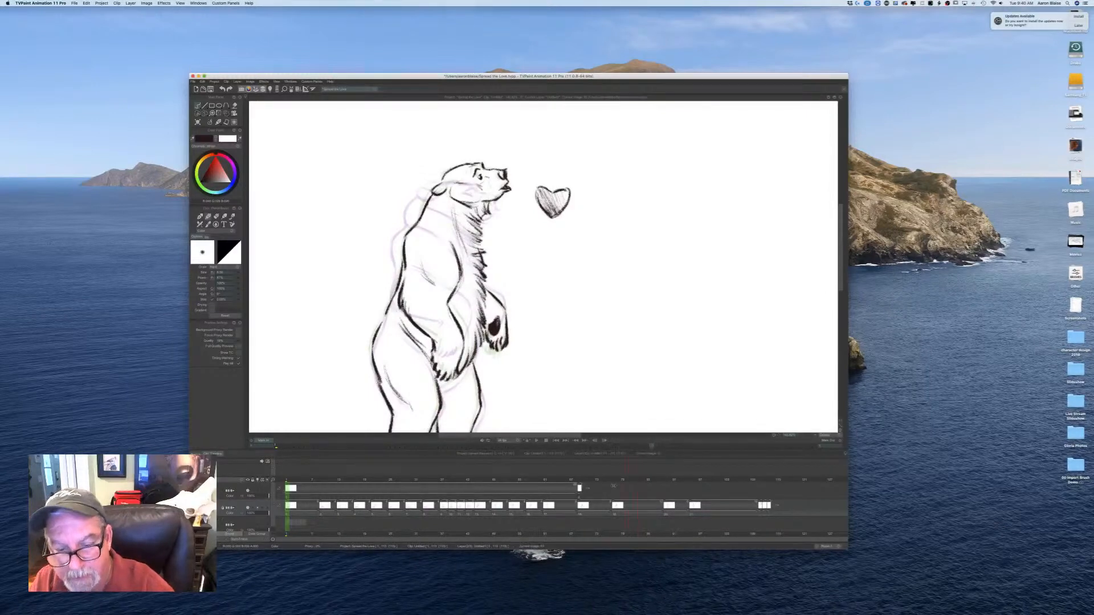
pyautogui.moveTo(621, 485); pyautogui.dragTo(534, 487)
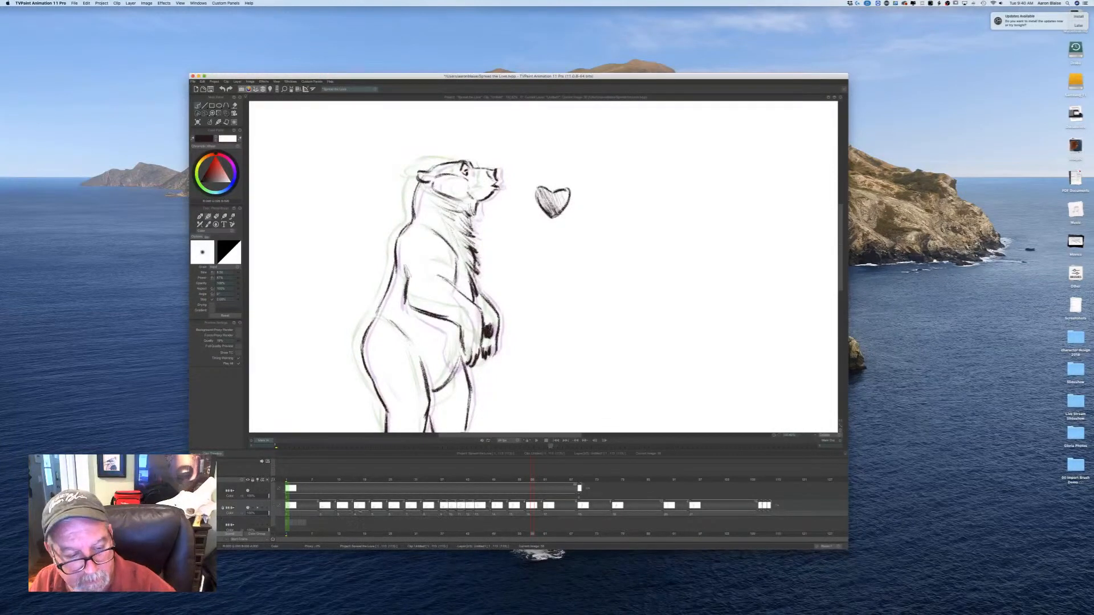
pyautogui.moveTo(288, 517); pyautogui.dragTo(756, 518)
pyautogui.click(536, 442)
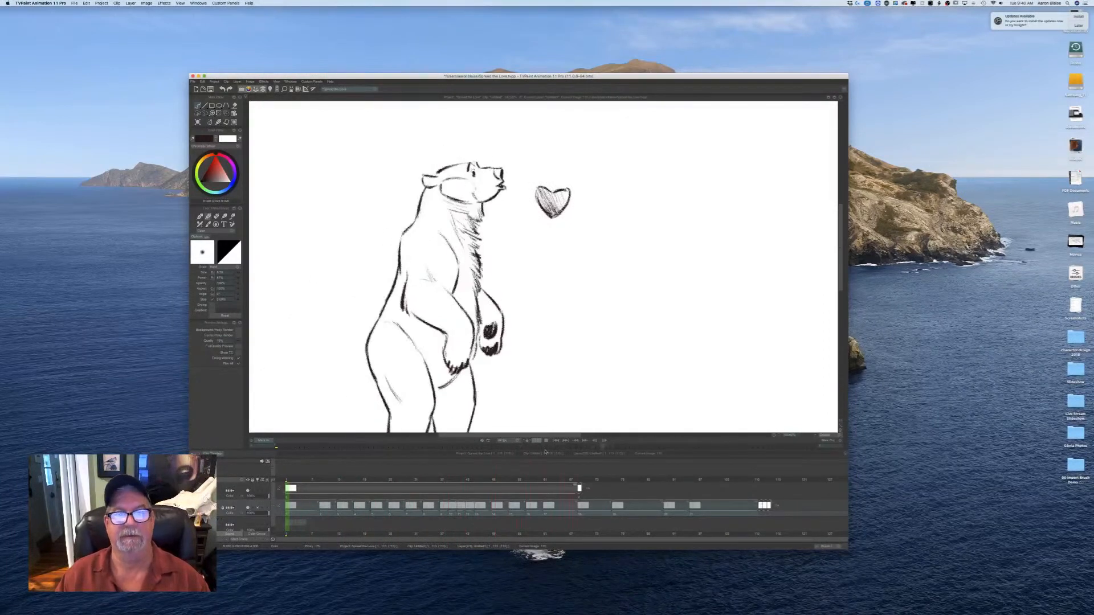
pyautogui.click(546, 441)
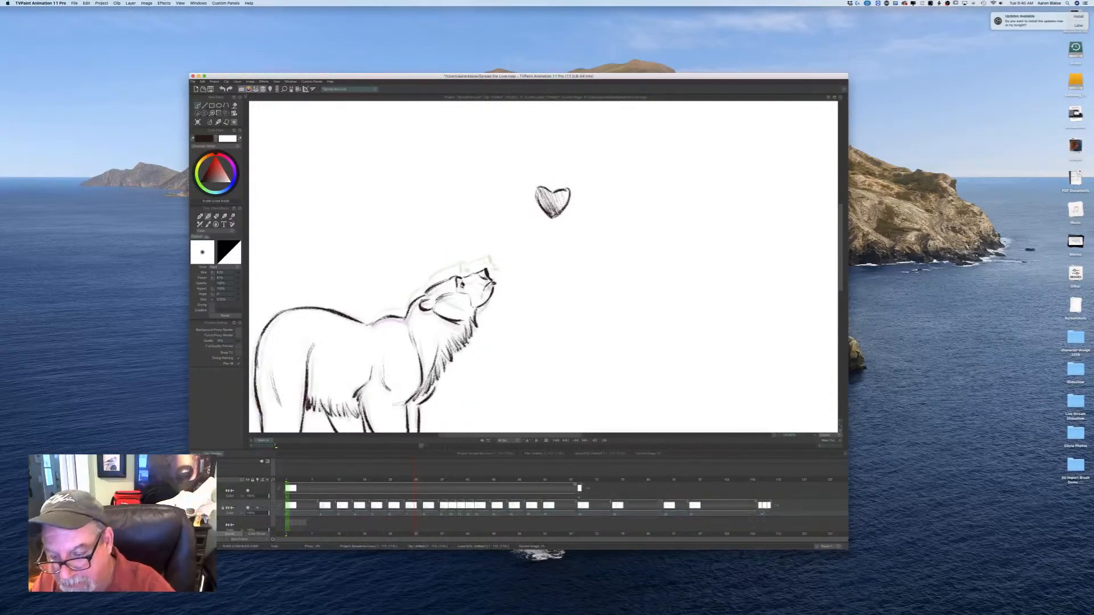
# Step: Extend the hold of the arms-pulled-back drawing near the end of the bear layer and play the full sequence
pyautogui.moveTo(767, 512); pyautogui.dragTo(826, 516)
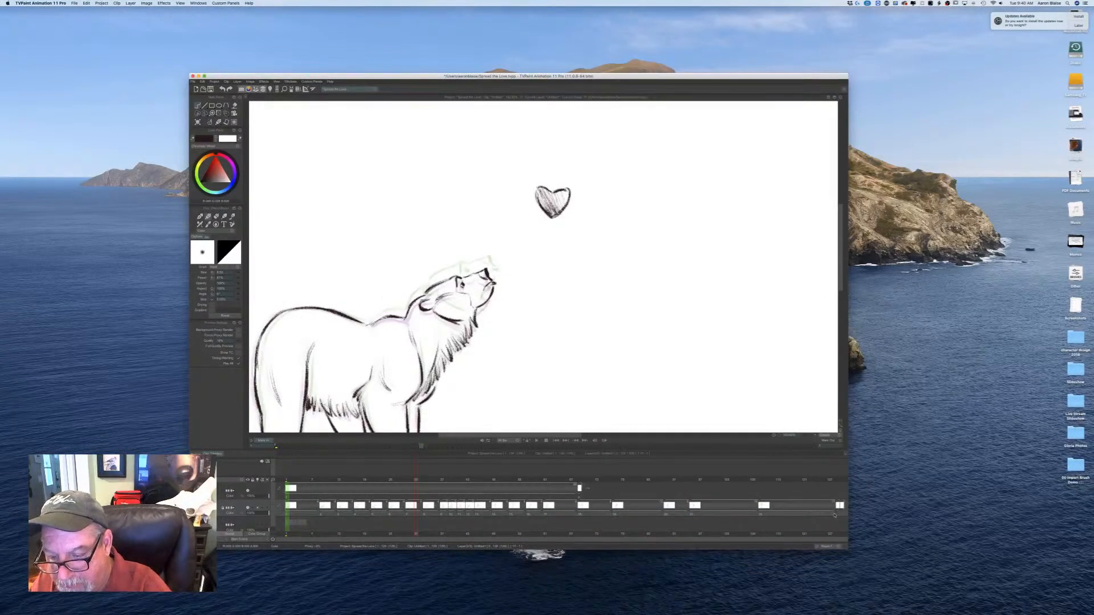
pyautogui.moveTo(289, 516); pyautogui.dragTo(748, 520)
pyautogui.click(825, 513)
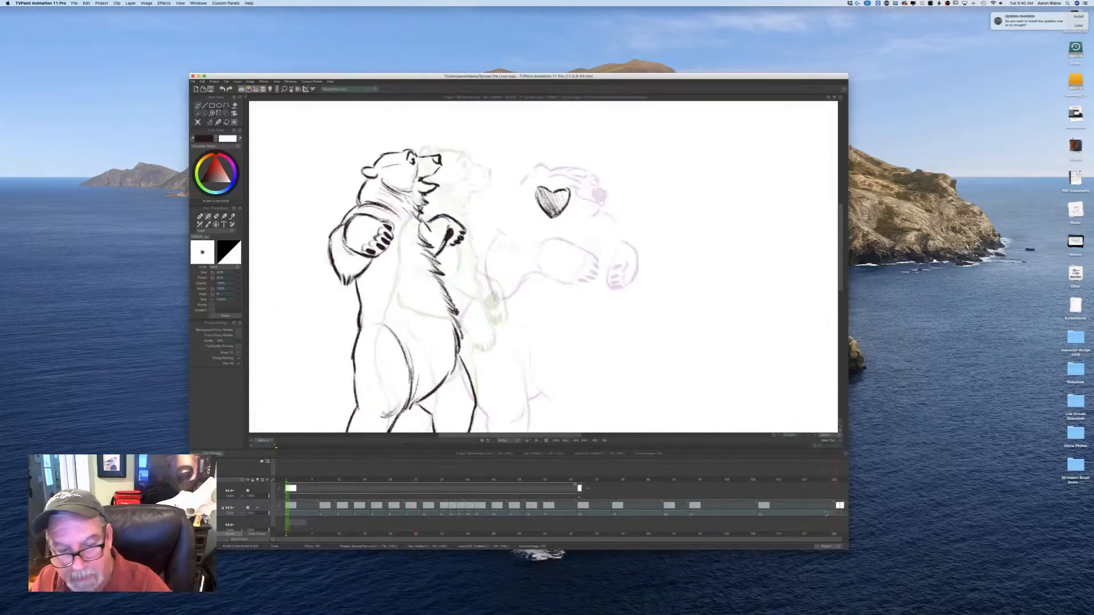
pyautogui.click(536, 441)
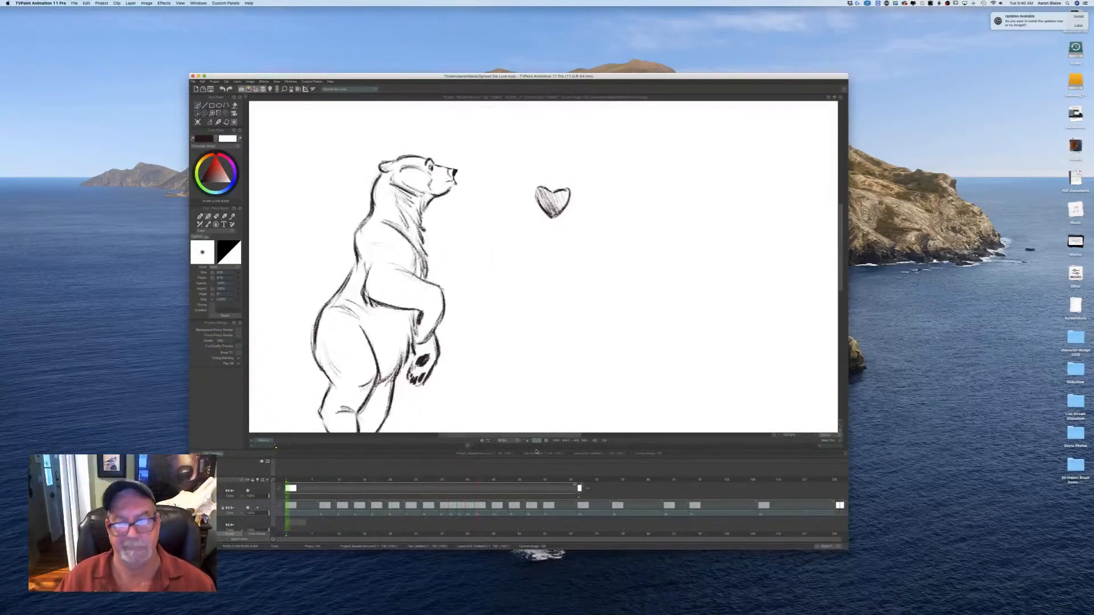
# Step: Fit the whole frame in view and shorten the holds of two standing drawings before the lowered-head pose
pyautogui.click(838, 427)
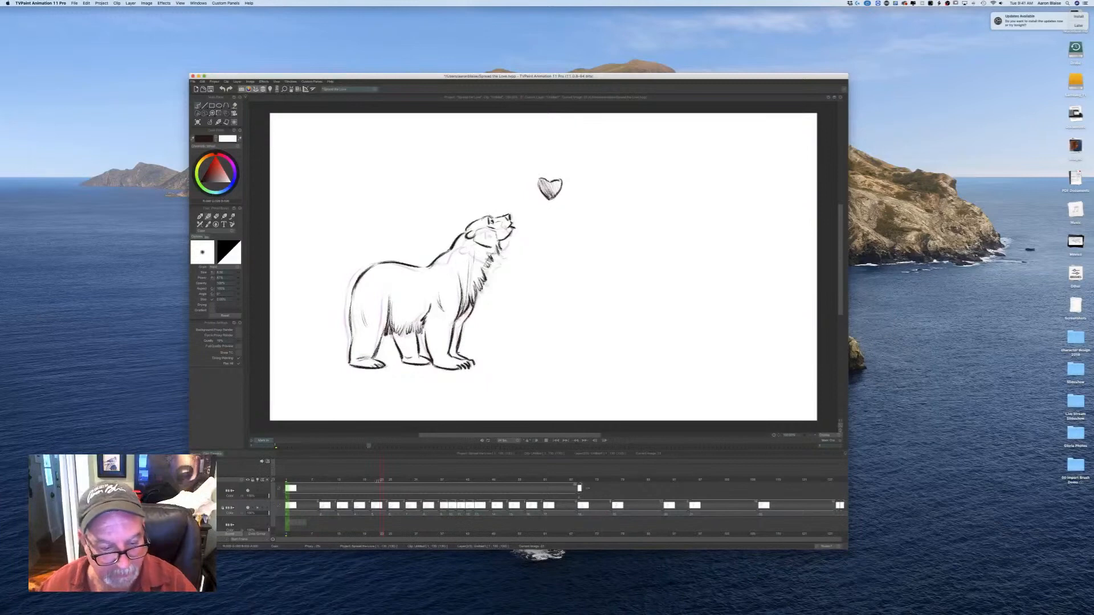
pyautogui.moveTo(576, 513)
pyautogui.mouseDown()
pyautogui.moveTo(439, 490)
pyautogui.moveTo(598, 504)
pyautogui.moveTo(530, 506)
pyautogui.mouseUp()
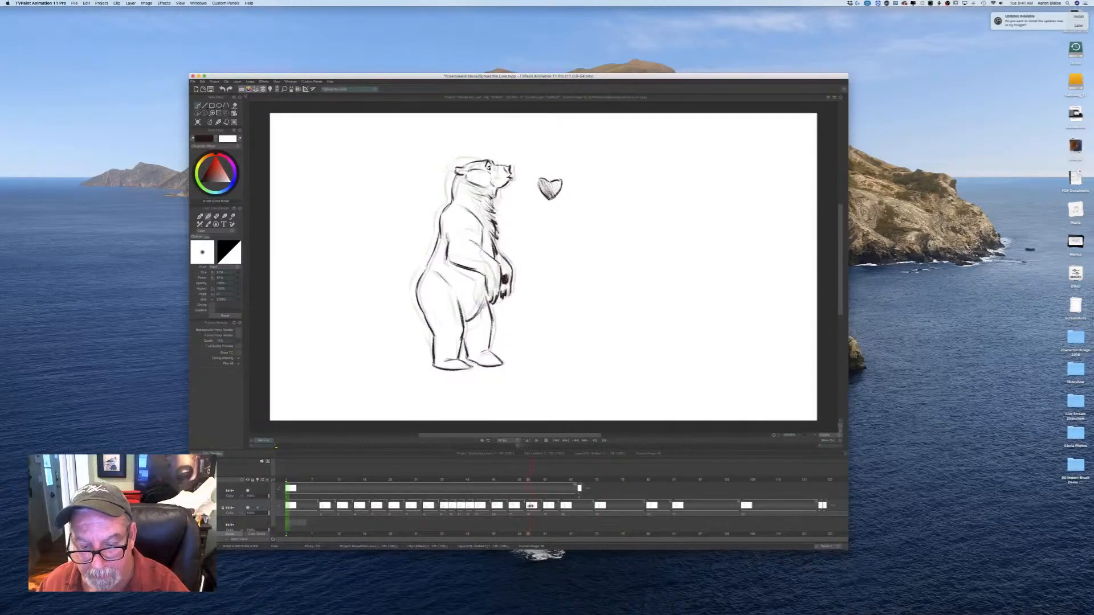
pyautogui.moveTo(643, 512); pyautogui.dragTo(637, 512)
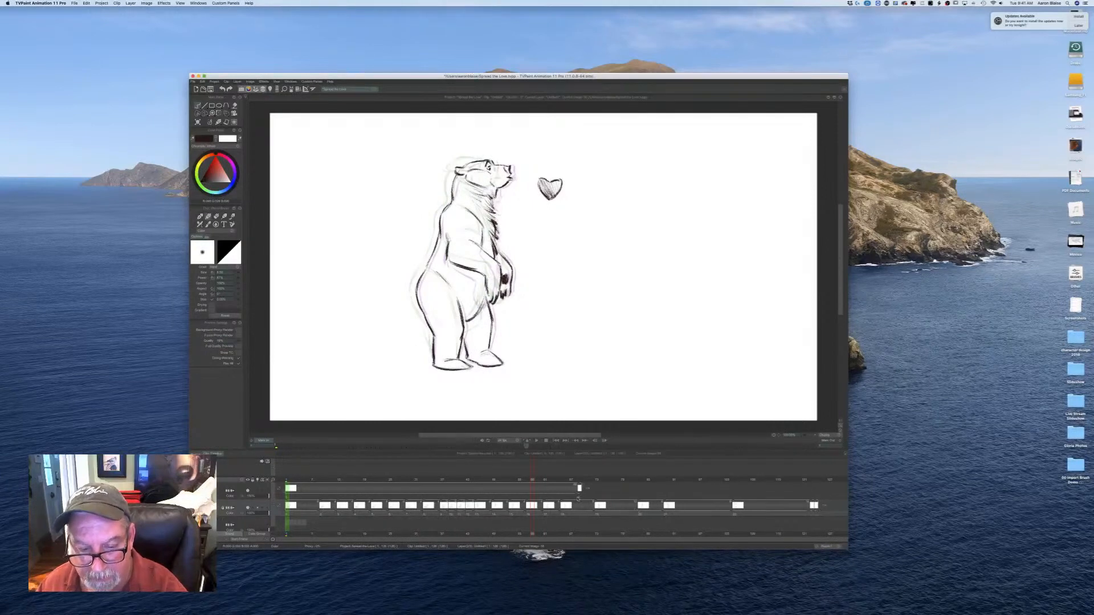
# Step: Play the bear animation and scrub through its final drawings to examine the timing before the arms-pulled-back pose
pyautogui.moveTo(289, 515); pyautogui.dragTo(798, 515)
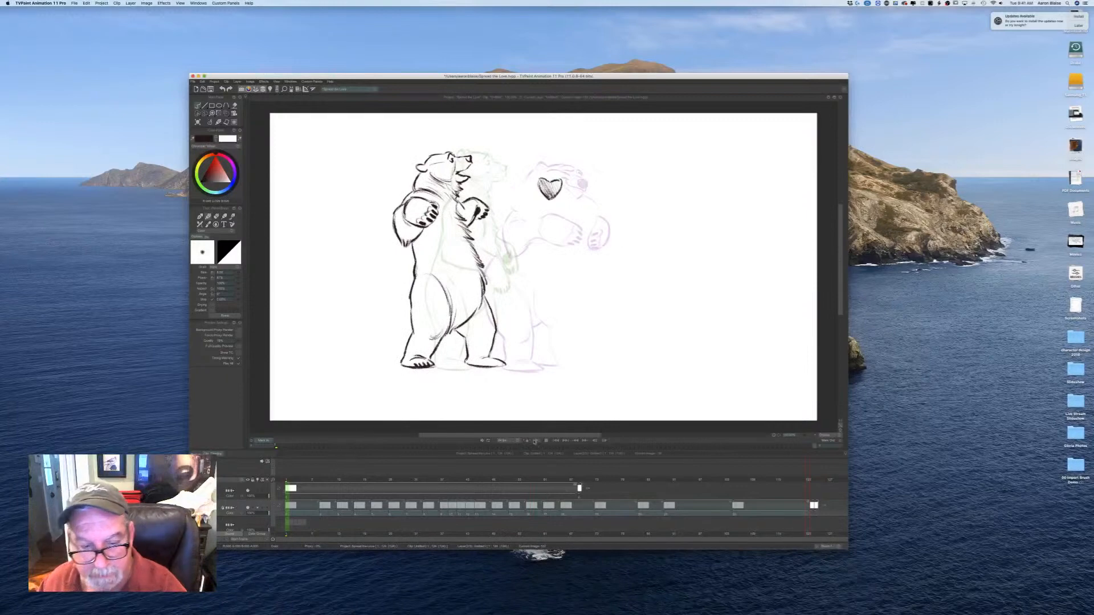
pyautogui.click(535, 442)
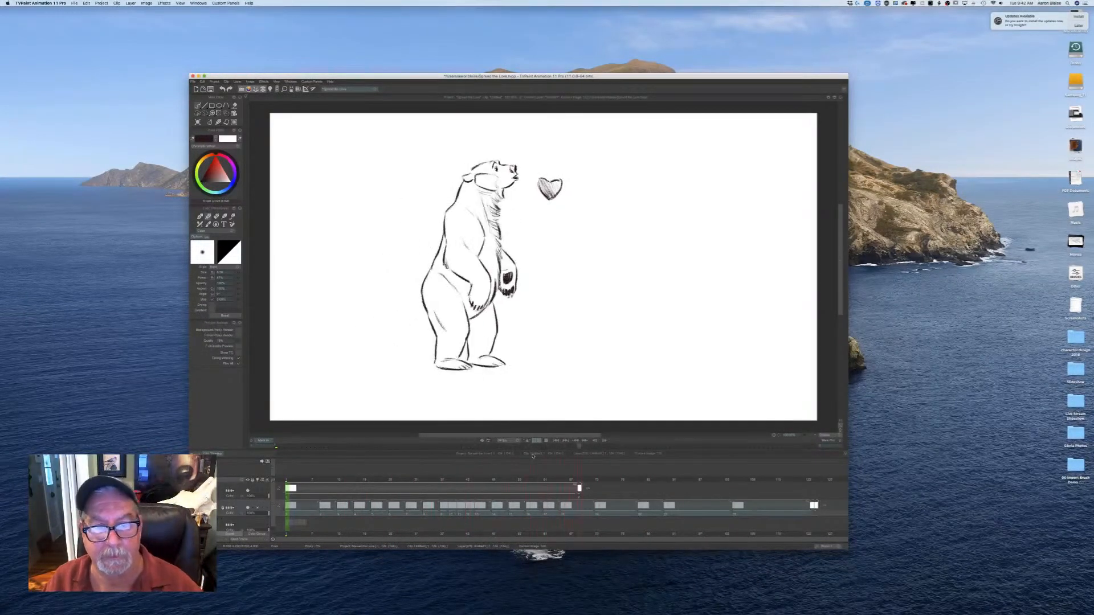
pyautogui.click(546, 442)
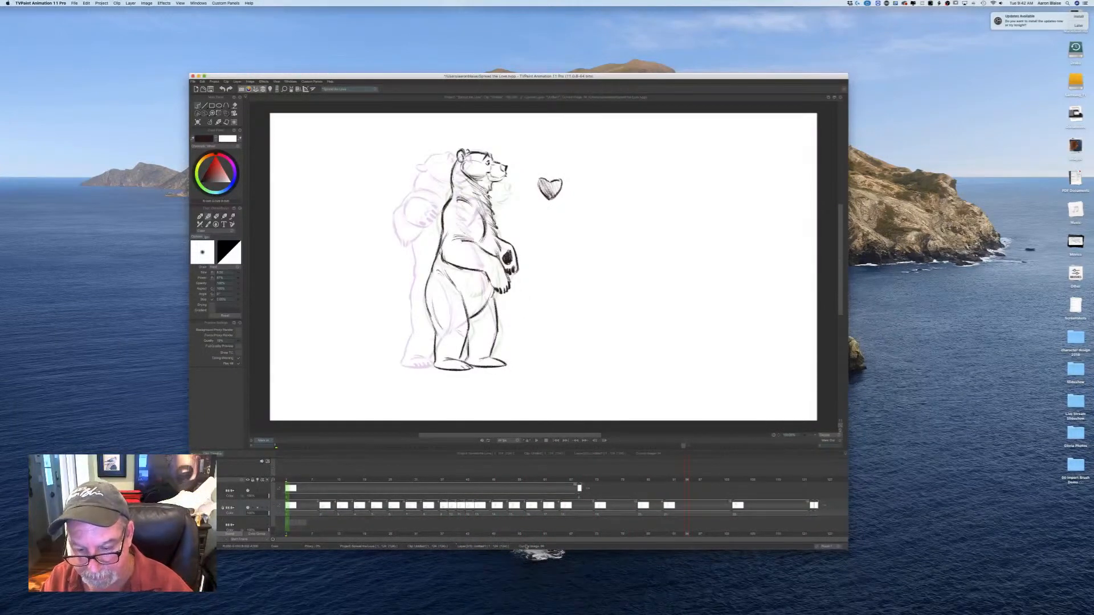
pyautogui.moveTo(690, 480)
pyautogui.mouseDown()
pyautogui.moveTo(796, 490)
pyautogui.moveTo(615, 481)
pyautogui.mouseUp()
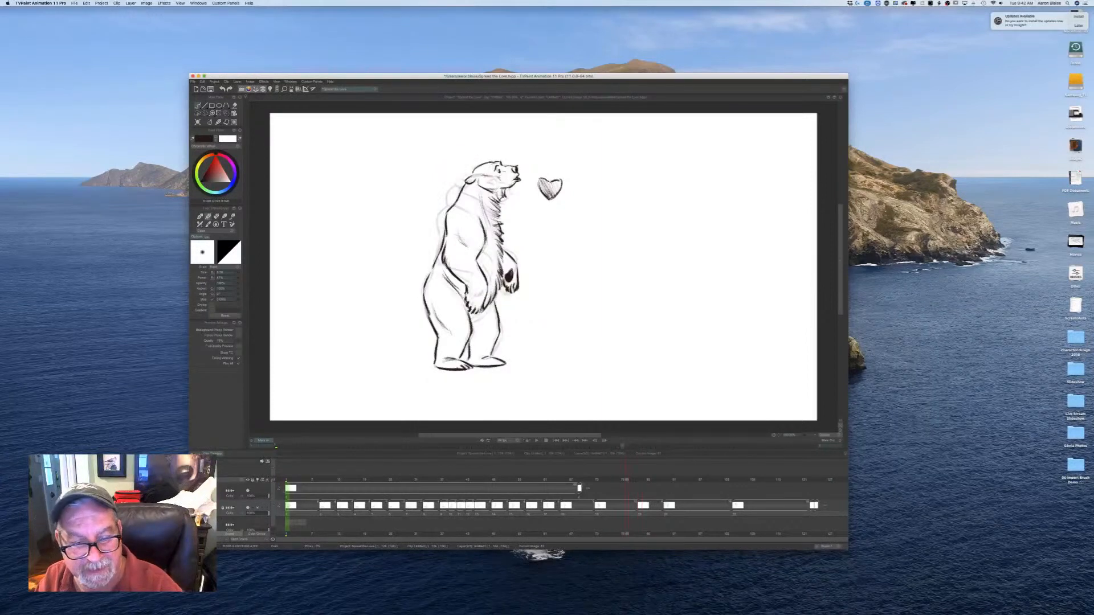
pyautogui.click(535, 441)
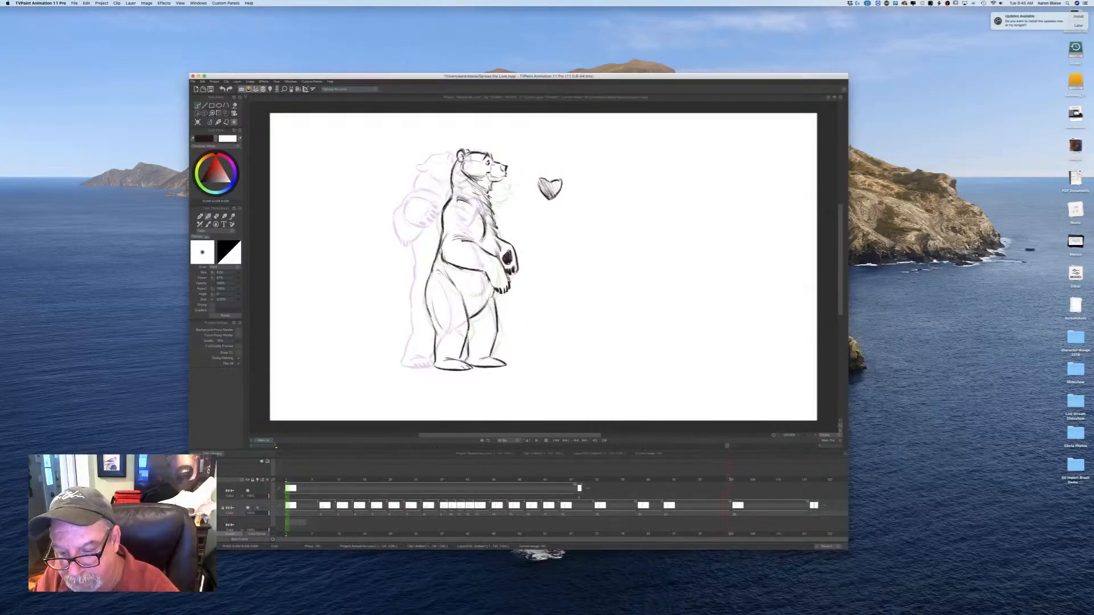
pyautogui.click(538, 442)
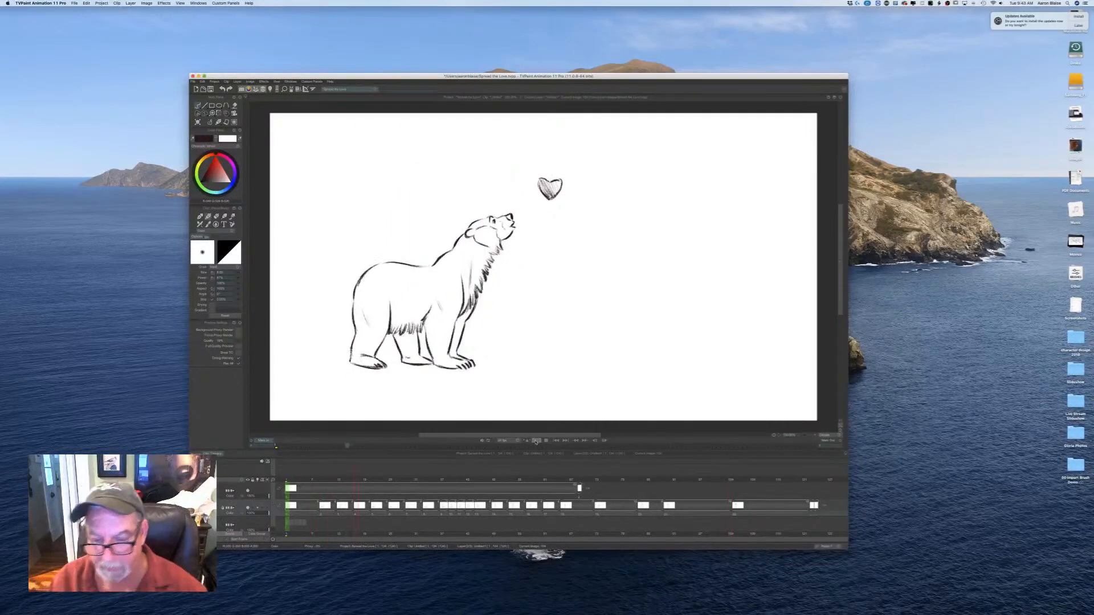
# Step: Insert a blank drawing between the upright standing bear and the arms-pulled-back pose, hide the timeline, and enlarge the bear in view
pyautogui.moveTo(453, 492); pyautogui.dragTo(737, 510)
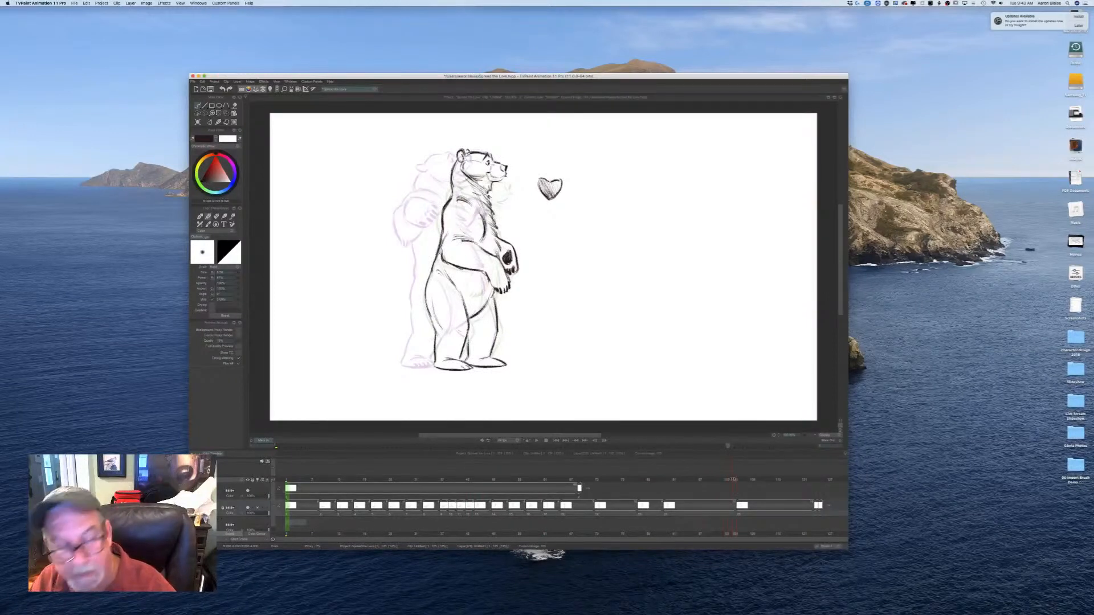
pyautogui.click(198, 122)
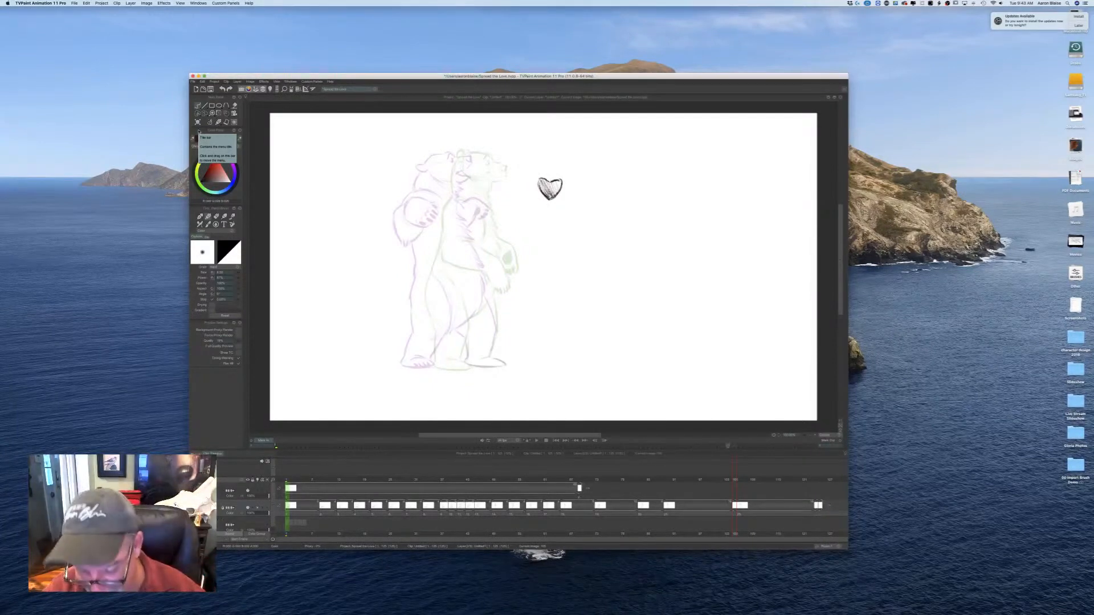
pyautogui.press('super+z')
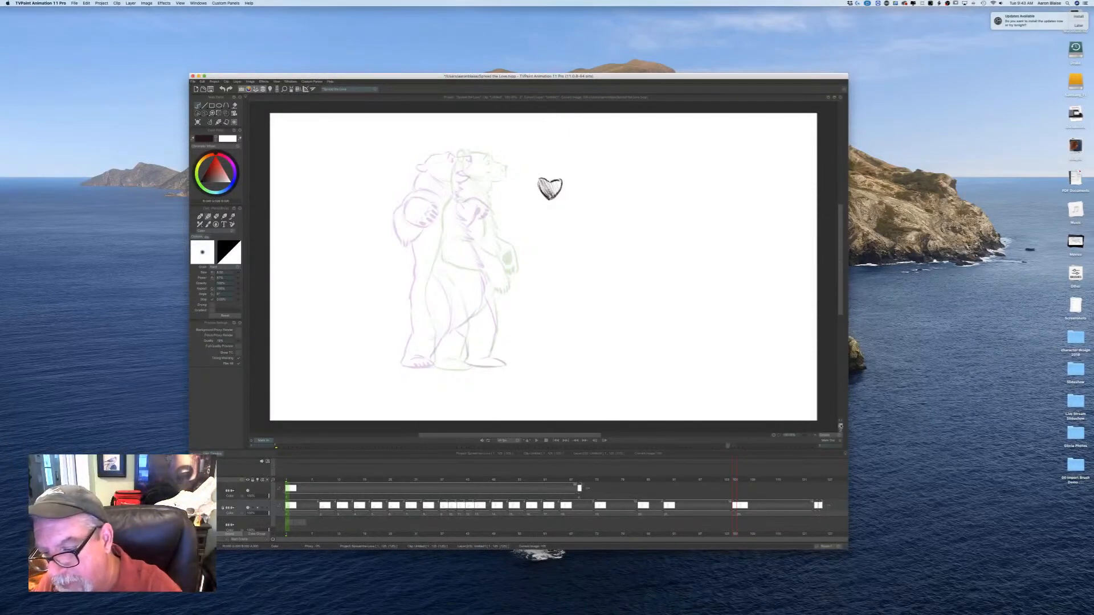
pyautogui.moveTo(805, 436); pyautogui.dragTo(814, 435)
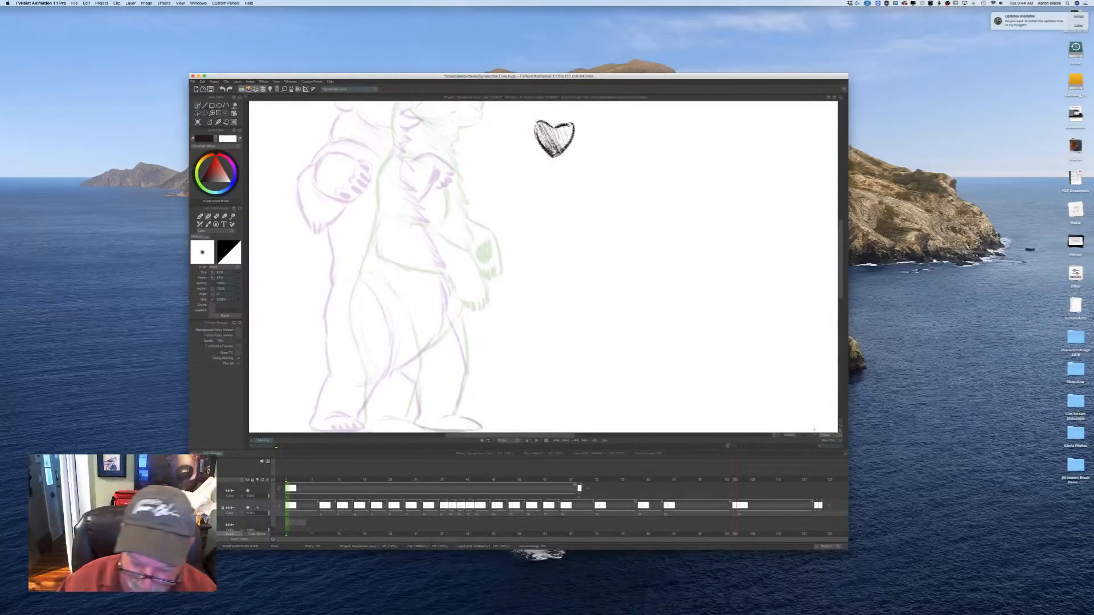
pyautogui.hotkey('shift', 'l')
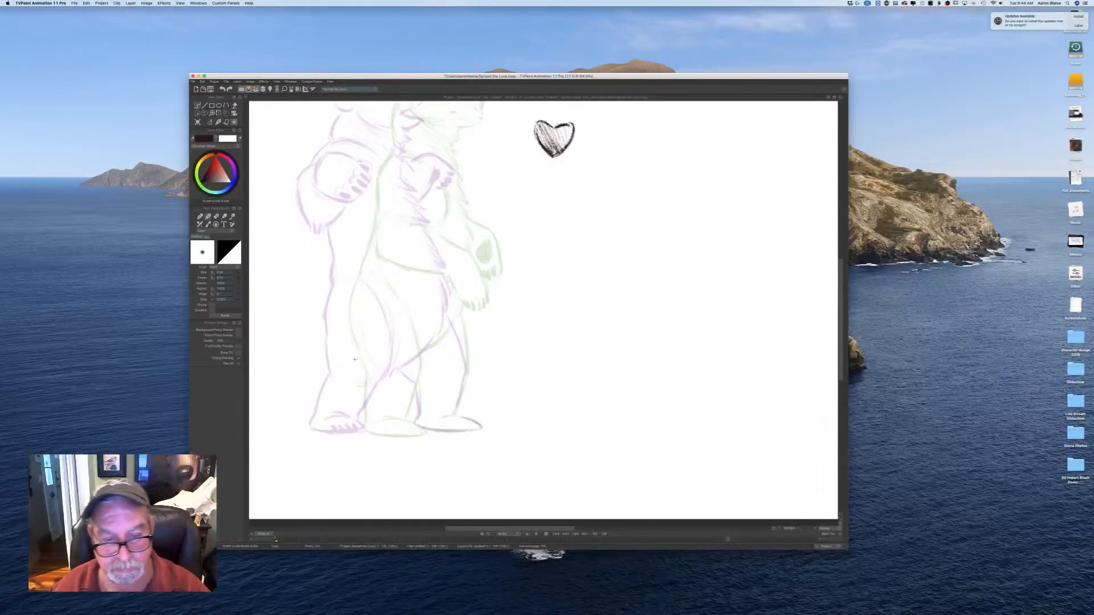
pyautogui.moveTo(840, 339); pyautogui.dragTo(839, 324)
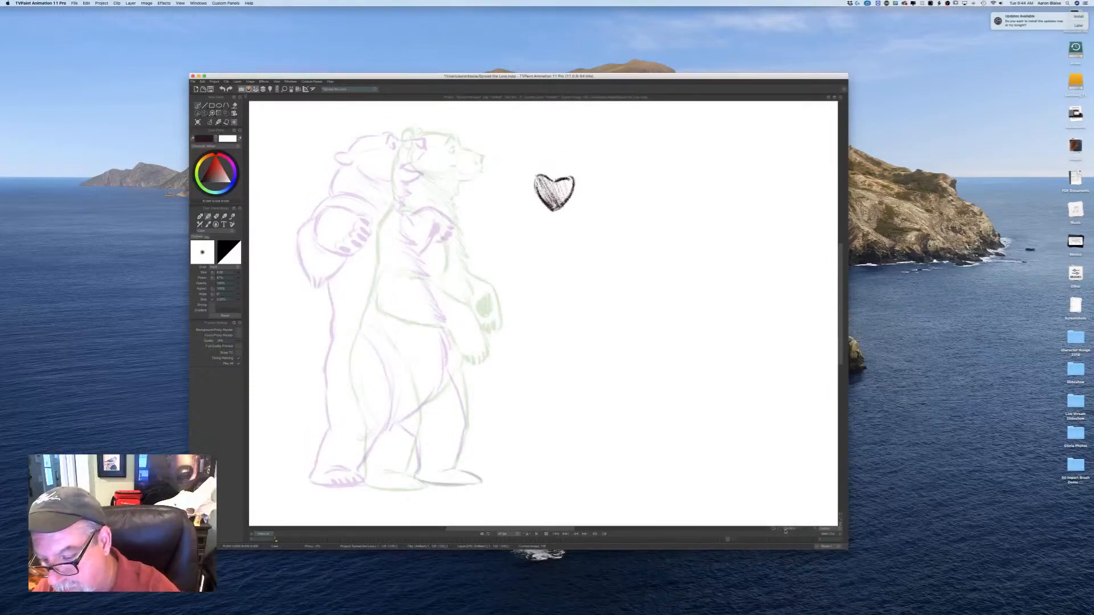
pyautogui.moveTo(804, 530); pyautogui.dragTo(800, 529)
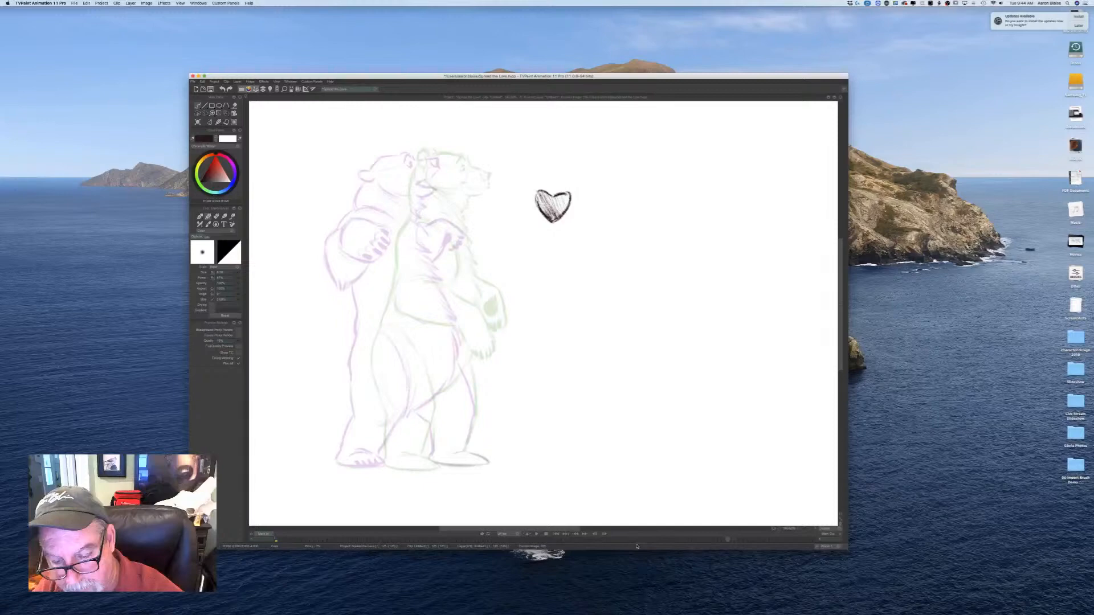
pyautogui.moveTo(539, 529); pyautogui.dragTo(517, 527)
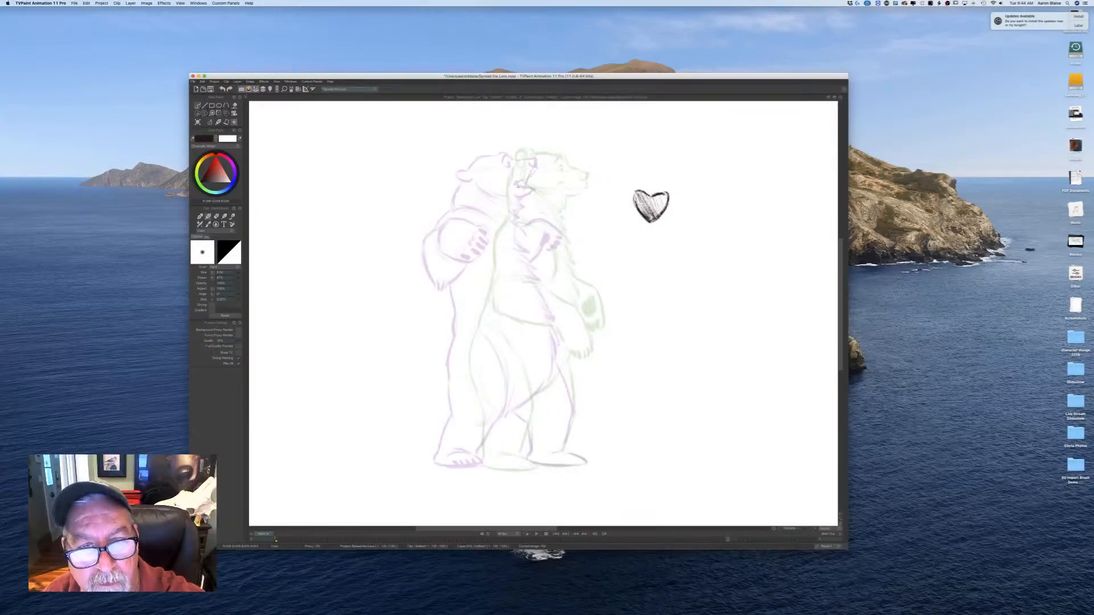
# Step: Sketch the back of the neck and the upper back of the new in-between bear, comparing it with the neighbouring drawing
pyautogui.moveTo(526, 170); pyautogui.dragTo(520, 209)
pyautogui.press('Left')
pyautogui.press('Right')
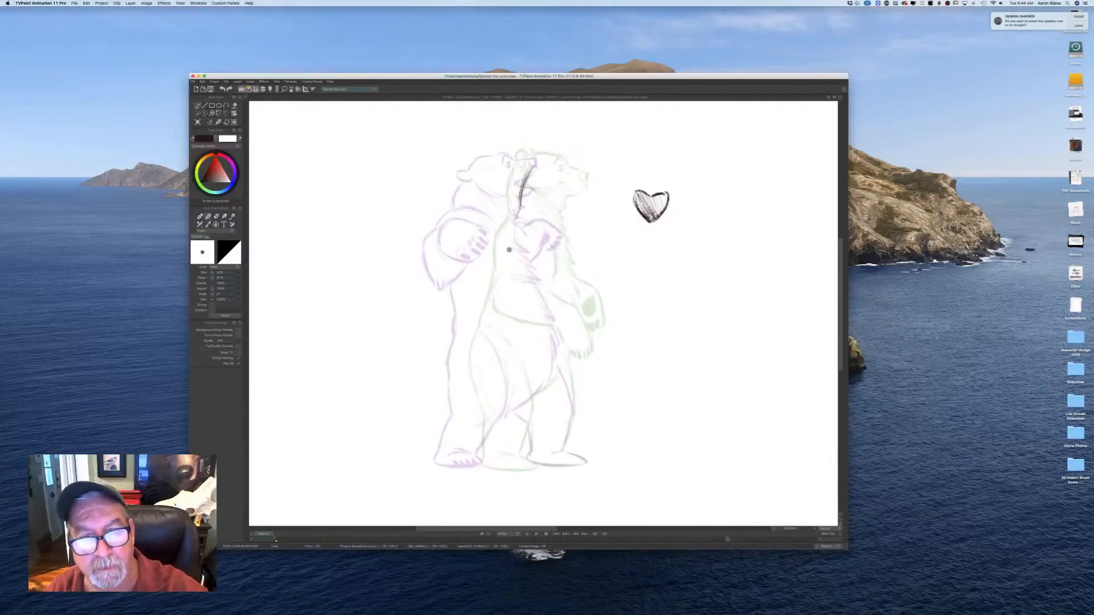
pyautogui.moveTo(515, 212); pyautogui.dragTo(497, 274)
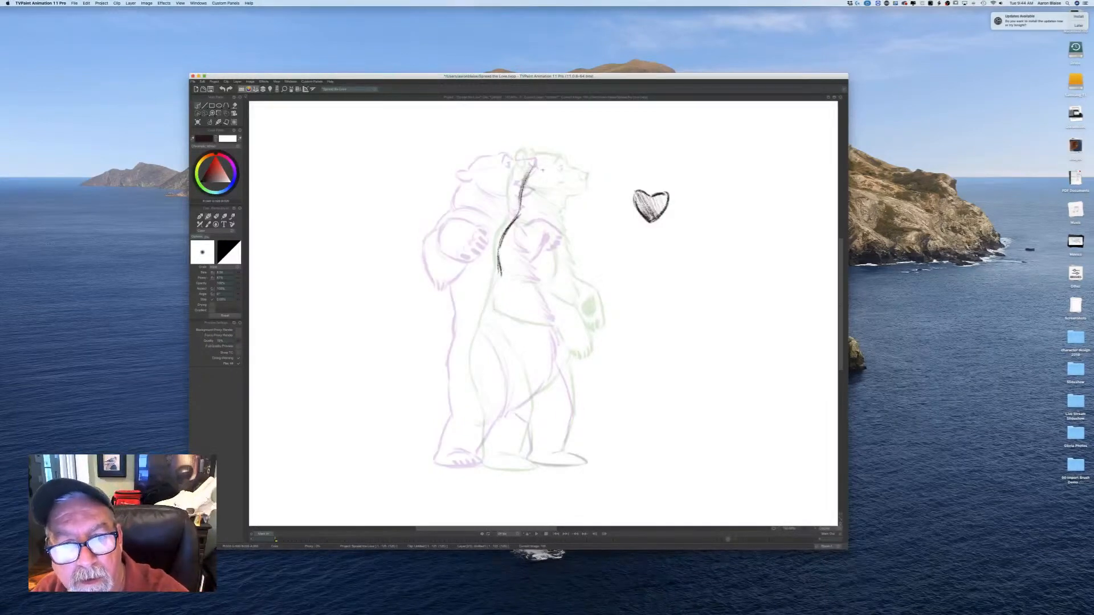
# Step: Sketch a short arc for the top of the in-between bear's head, replacing the first attempt, and compare it with the adjacent drawing
pyautogui.moveTo(537, 156); pyautogui.dragTo(580, 158)
pyautogui.press('e')
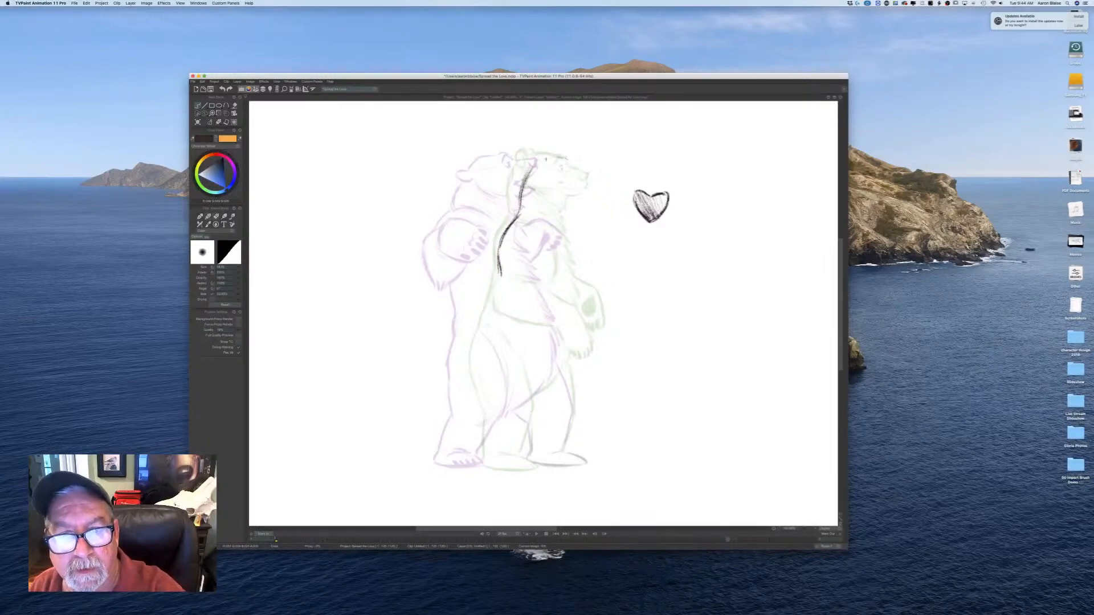
pyautogui.press('e')
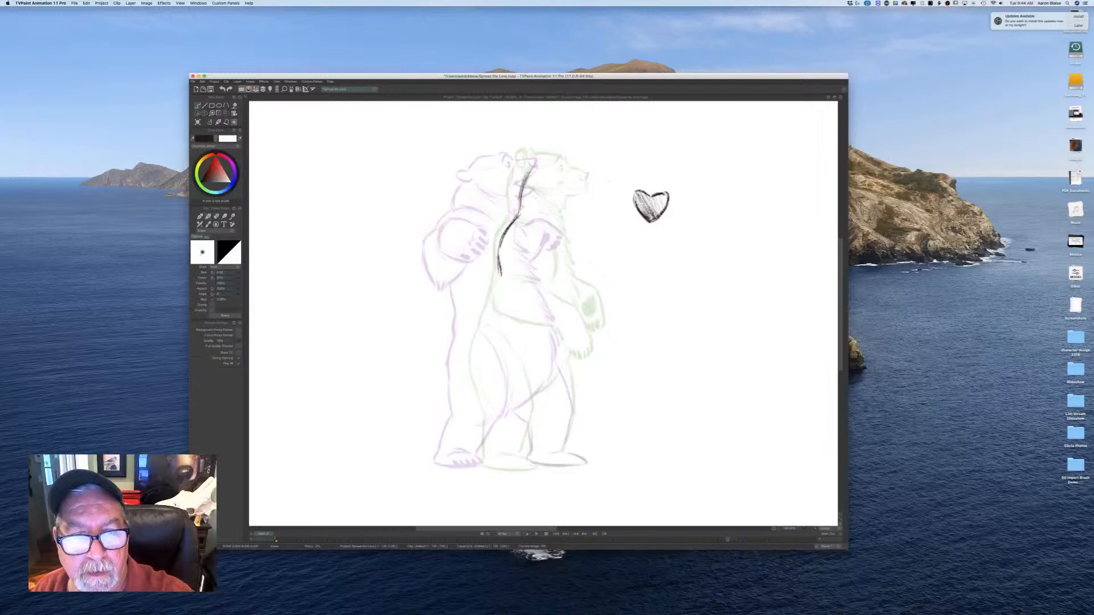
pyautogui.moveTo(545, 148)
pyautogui.mouseDown()
pyautogui.moveTo(582, 152)
pyautogui.moveTo(520, 166)
pyautogui.moveTo(553, 152)
pyautogui.mouseUp()
pyautogui.press('e')
pyautogui.press('e')
pyautogui.press('Right')
pyautogui.press('Left')
pyautogui.press('Right')
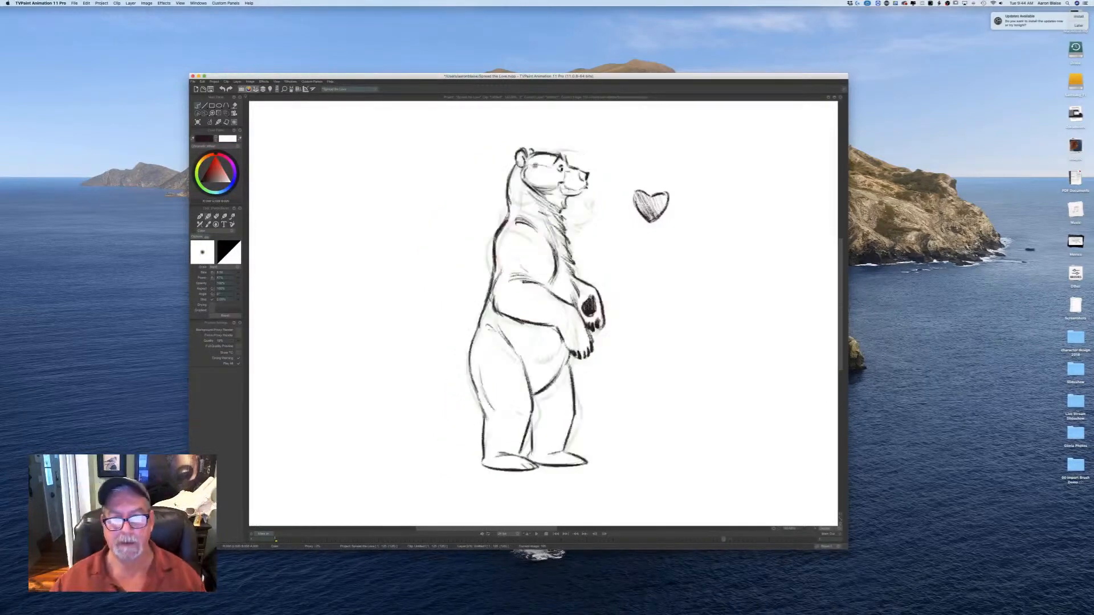
# Step: Erase the back line below the shoulder and redraw it as one curve down to the hips
pyautogui.press('Left')
pyautogui.press('Right')
pyautogui.press('Left')
pyautogui.press('e')
pyautogui.moveTo(510, 218); pyautogui.dragTo(500, 280)
pyautogui.press('e')
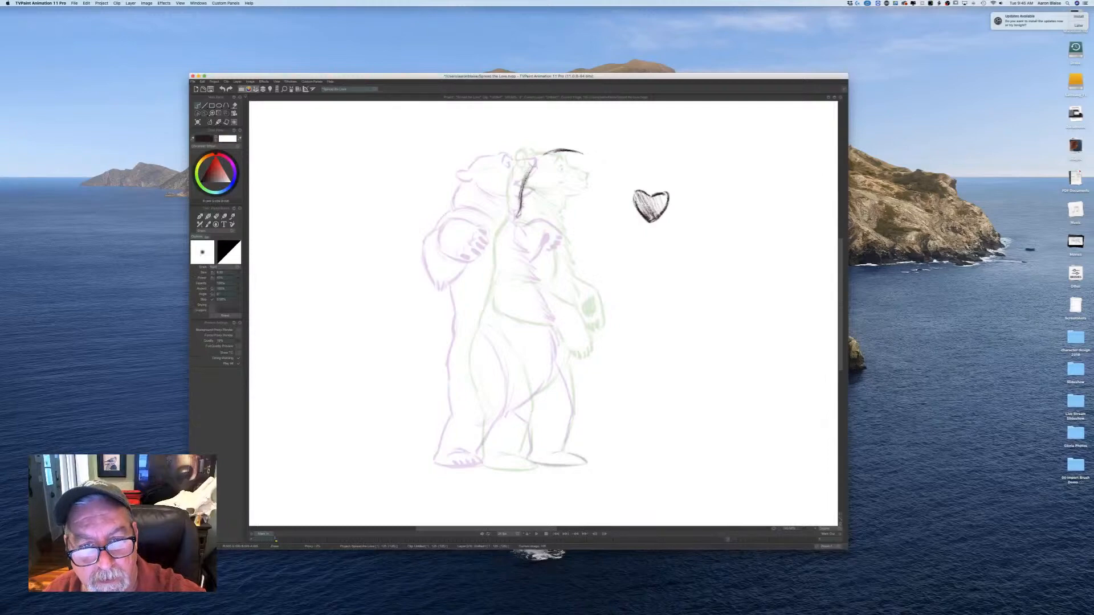
pyautogui.moveTo(517, 218); pyautogui.dragTo(478, 332)
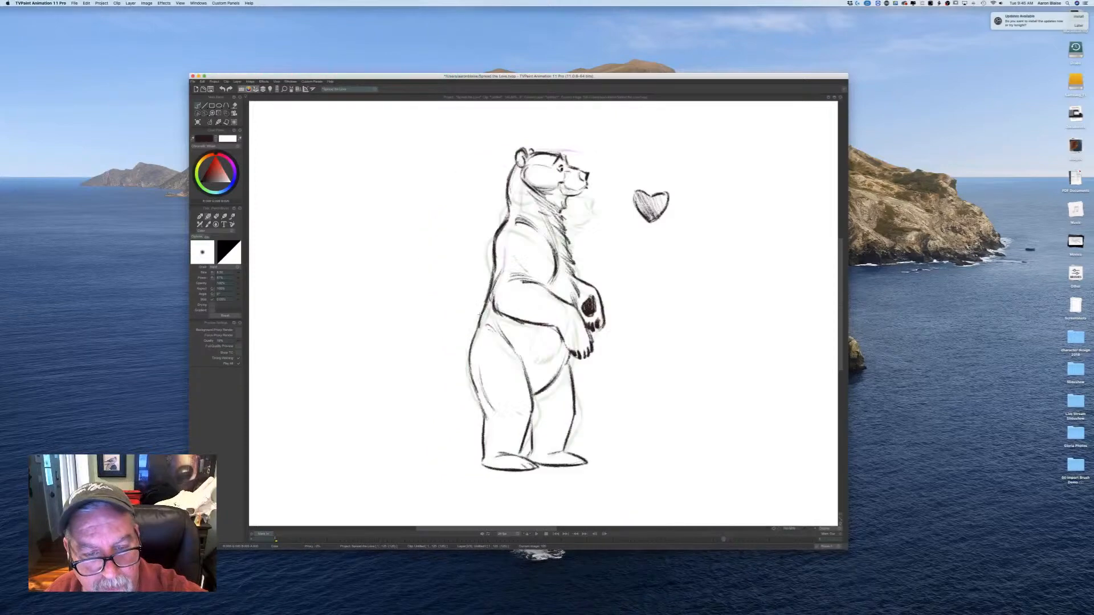
# Step: Draw the front contour of the far leg, flipping to the adjacent drawing to check its placement
pyautogui.press('Right')
pyautogui.press('Left')
pyautogui.press('Right')
pyautogui.press('Left')
pyautogui.press('Right')
pyautogui.press('Left')
pyautogui.press('Right')
pyautogui.moveTo(579, 393)
pyautogui.mouseDown()
pyautogui.moveTo(578, 413)
pyautogui.moveTo(579, 376)
pyautogui.moveTo(564, 450)
pyautogui.mouseUp()
pyautogui.press('Left')
pyautogui.press('Right')
pyautogui.moveTo(578, 372); pyautogui.dragTo(572, 429)
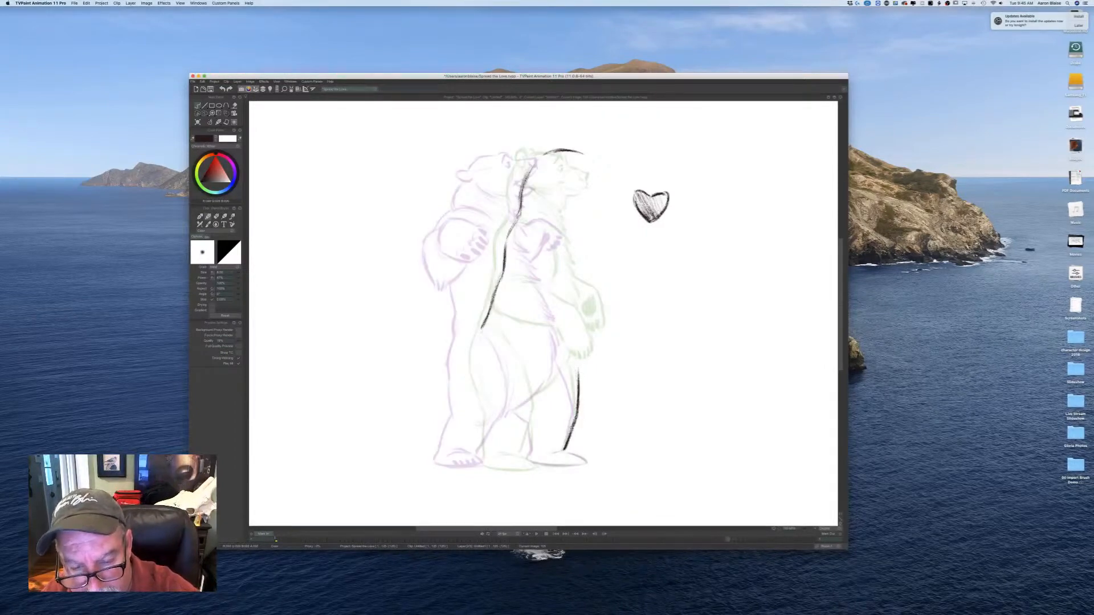
pyautogui.press('Left')
pyautogui.press('Right')
pyautogui.press('Left')
pyautogui.press('Right')
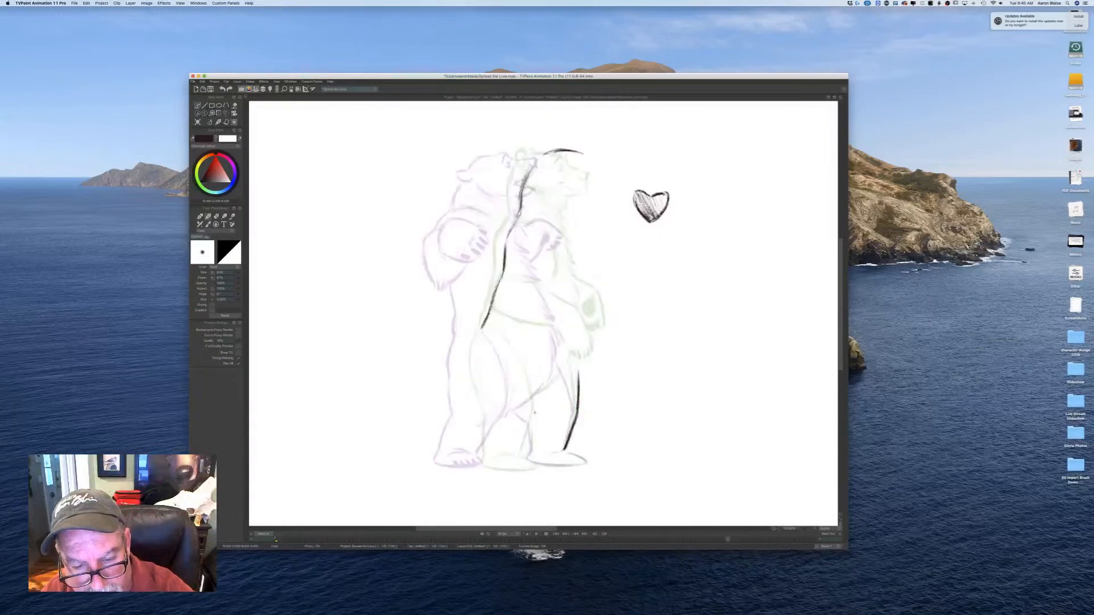
# Step: Draw the far leg's rear contour and its foot flat on the ground, checking against the adjacent drawing
pyautogui.moveTo(535, 424)
pyautogui.mouseDown()
pyautogui.moveTo(528, 459)
pyautogui.moveTo(563, 452)
pyautogui.moveTo(589, 462)
pyautogui.mouseUp()
pyautogui.press('Left')
pyautogui.press('Right')
pyautogui.moveTo(566, 453)
pyautogui.mouseDown()
pyautogui.moveTo(588, 463)
pyautogui.moveTo(540, 465)
pyautogui.mouseUp()
pyautogui.press('Left')
pyautogui.press('Right')
pyautogui.press('Left')
pyautogui.press('Right')
pyautogui.press('Left')
pyautogui.press('Right')
pyautogui.press('Left')
pyautogui.press('Right')
pyautogui.press('Left')
pyautogui.press('Right')
# Step: Draw the front contour of the near thigh and start the rump curve below the back line
pyautogui.moveTo(494, 318)
pyautogui.mouseDown()
pyautogui.moveTo(539, 386)
pyautogui.moveTo(515, 436)
pyautogui.moveTo(527, 422)
pyautogui.mouseUp()
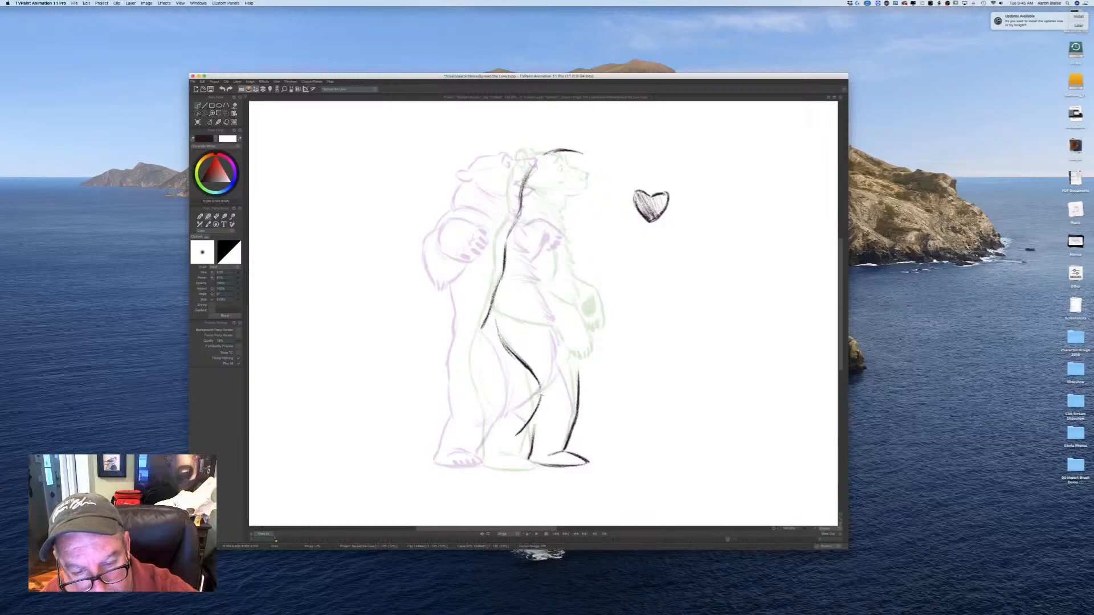
pyautogui.moveTo(512, 352); pyautogui.dragTo(527, 366)
pyautogui.press('Right')
pyautogui.press('Left')
pyautogui.moveTo(482, 327); pyautogui.dragTo(472, 359)
pyautogui.press('Right')
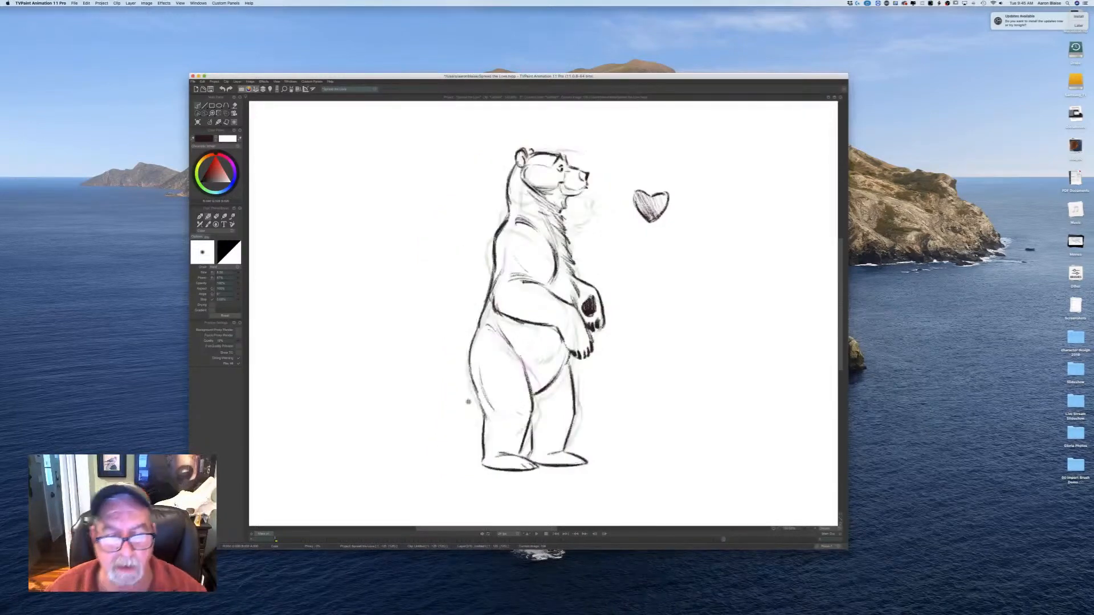
pyautogui.press('Left')
pyautogui.press('Right')
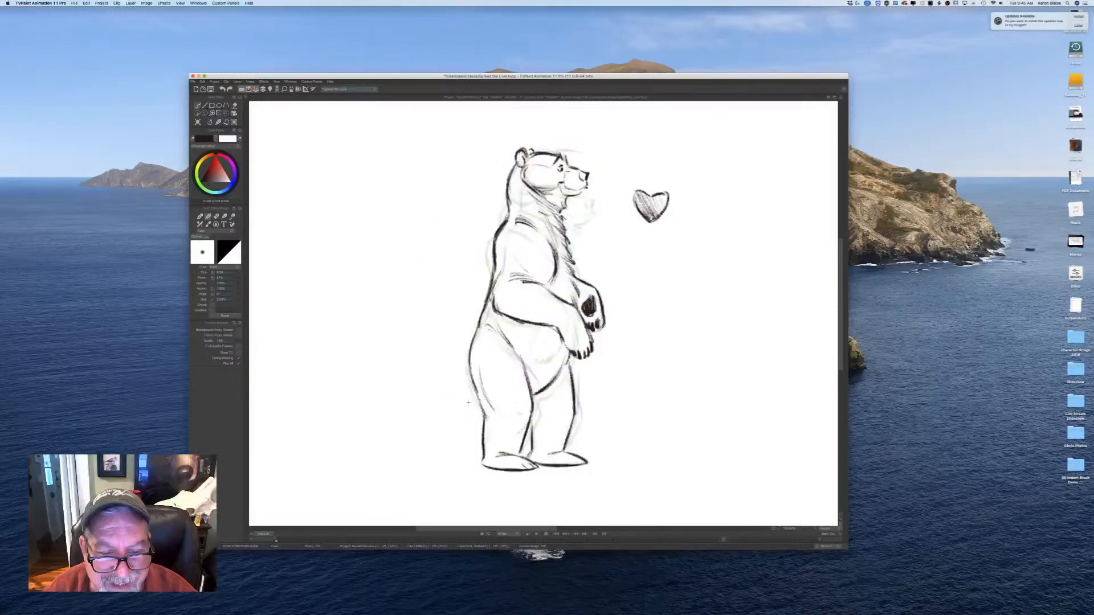
pyautogui.press('Left')
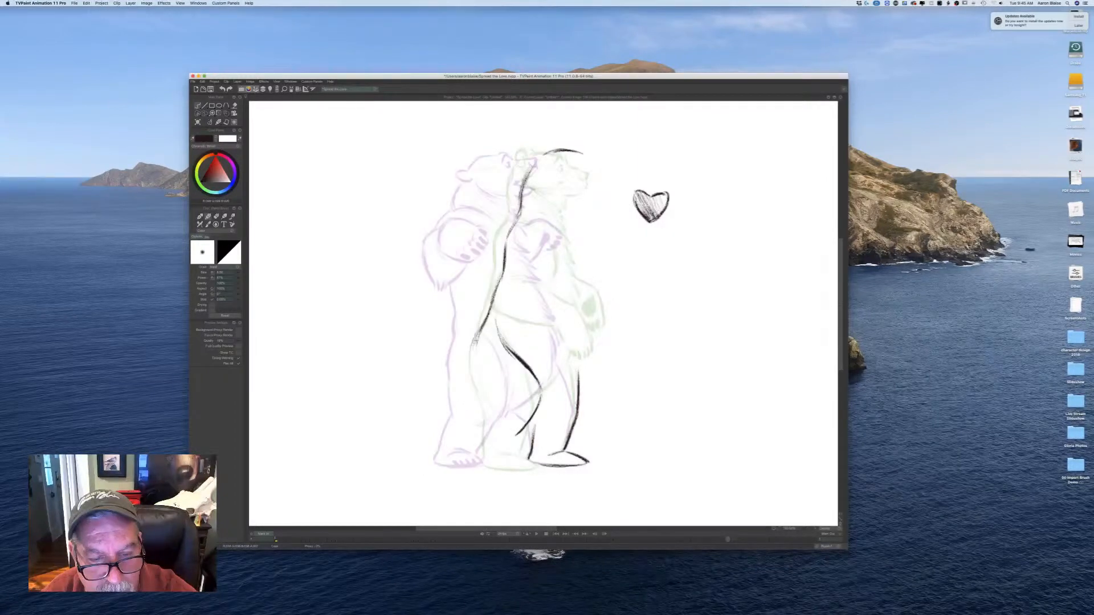
# Step: Draw the rump, lower leg and lifted foot of the near leg, flipping to the adjacent drawing to check the step
pyautogui.moveTo(474, 332)
pyautogui.mouseDown()
pyautogui.moveTo(495, 399)
pyautogui.moveTo(479, 429)
pyautogui.moveTo(507, 432)
pyautogui.mouseUp()
pyautogui.moveTo(494, 434)
pyautogui.mouseDown()
pyautogui.moveTo(530, 457)
pyautogui.moveTo(515, 454)
pyautogui.mouseUp()
pyautogui.moveTo(477, 436)
pyautogui.mouseDown()
pyautogui.moveTo(519, 454)
pyautogui.moveTo(506, 452)
pyautogui.mouseUp()
pyautogui.press('Right')
pyautogui.press('Left')
pyautogui.press('Right')
pyautogui.press('Left')
pyautogui.moveTo(482, 410); pyautogui.dragTo(476, 436)
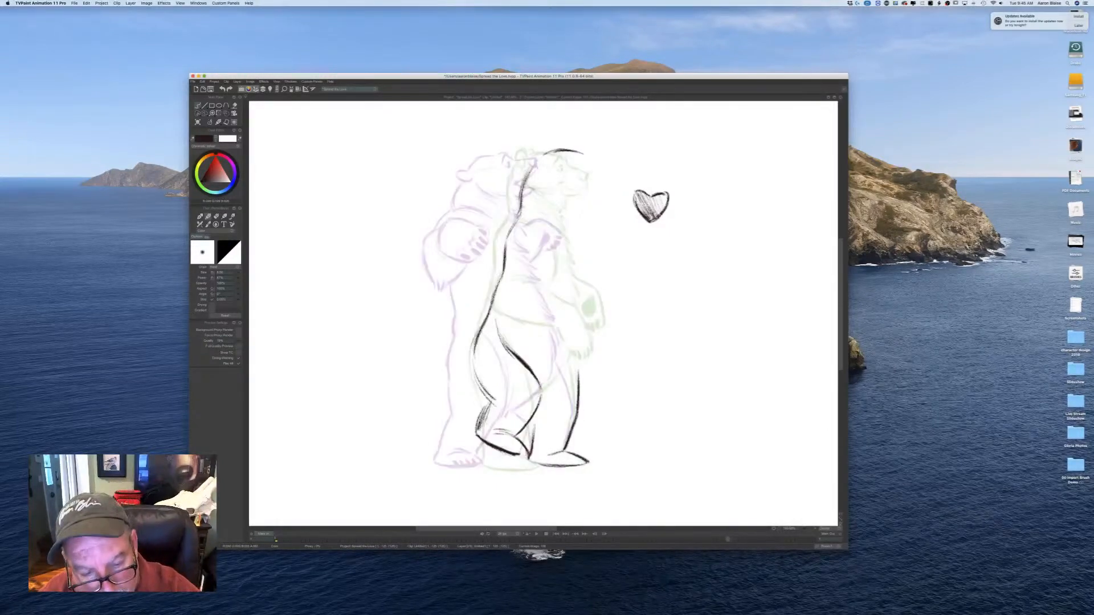
pyautogui.press('Right')
pyautogui.press('Left')
pyautogui.press('Right')
pyautogui.press('Left')
pyautogui.press('Right')
pyautogui.press('Left')
pyautogui.press('Right')
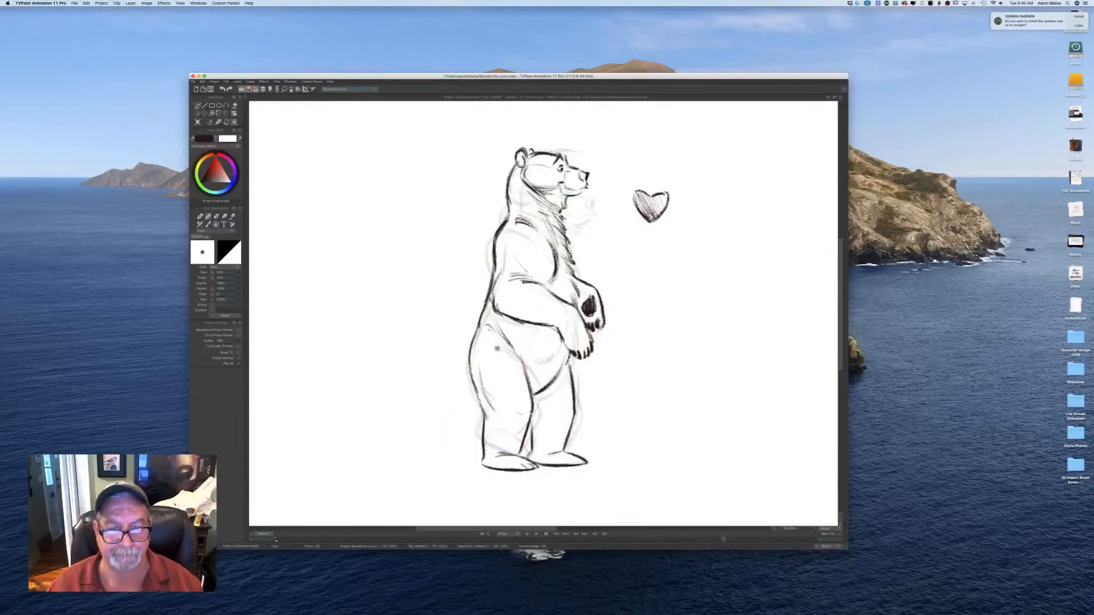
# Step: Erase the near thigh's front line and redraw it as a thinner, smoother curve down to the knee
pyautogui.press('Left')
pyautogui.press('Right')
pyautogui.press('Left')
pyautogui.press('Right')
pyautogui.press('Left')
pyautogui.moveTo(498, 324); pyautogui.dragTo(536, 386)
pyautogui.press('Right')
pyautogui.press('Left')
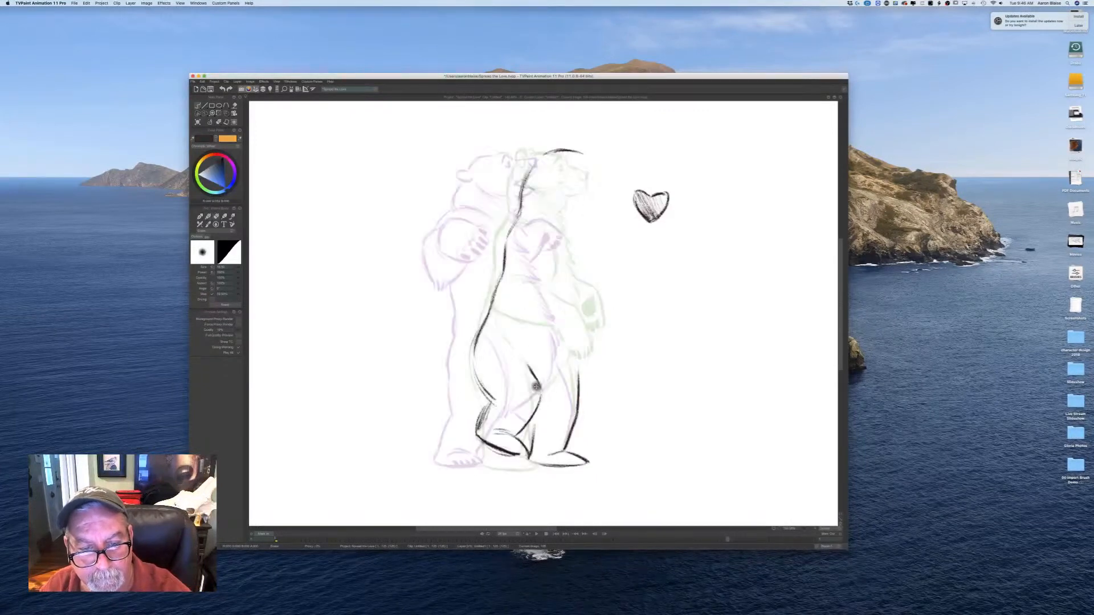
pyautogui.moveTo(503, 332); pyautogui.dragTo(533, 373)
pyautogui.press('Right')
pyautogui.press('Left')
# Step: Clean up and darken the back contour of the near leg from rump to heel, comparing it with the adjacent drawing
pyautogui.moveTo(481, 331)
pyautogui.mouseDown()
pyautogui.moveTo(476, 356)
pyautogui.moveTo(497, 382)
pyautogui.moveTo(482, 388)
pyautogui.moveTo(494, 404)
pyautogui.moveTo(482, 422)
pyautogui.mouseUp()
pyautogui.moveTo(489, 405); pyautogui.dragTo(476, 433)
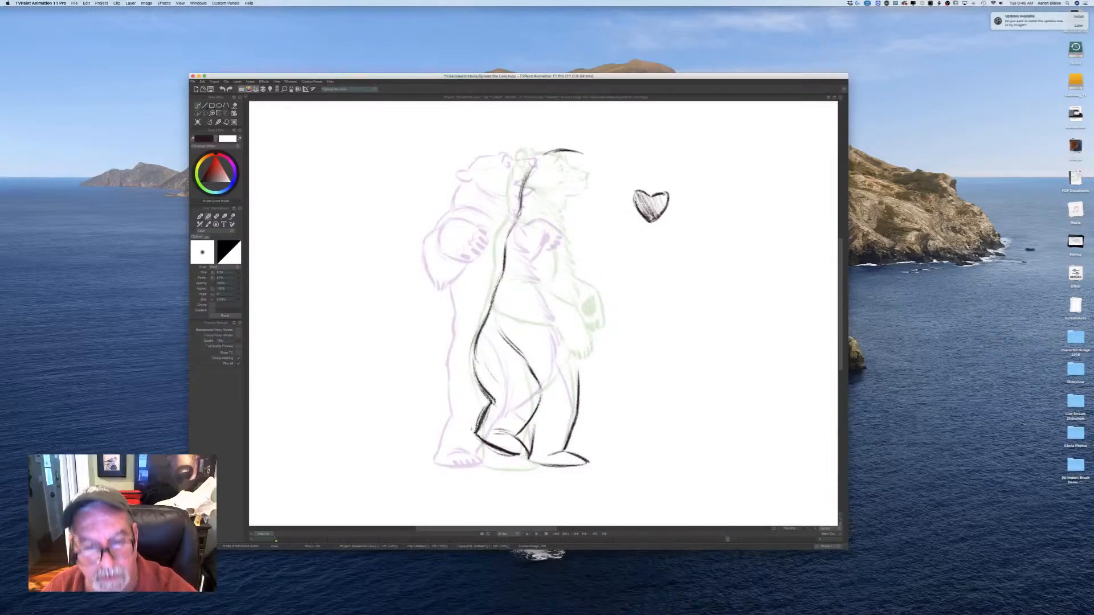
pyautogui.press('Left')
pyautogui.press('Right')
pyautogui.press('Left')
pyautogui.press('Right')
pyautogui.press('Left')
pyautogui.press('Right')
pyautogui.press('Left')
pyautogui.press('Right')
pyautogui.press('Left')
pyautogui.press('Right')
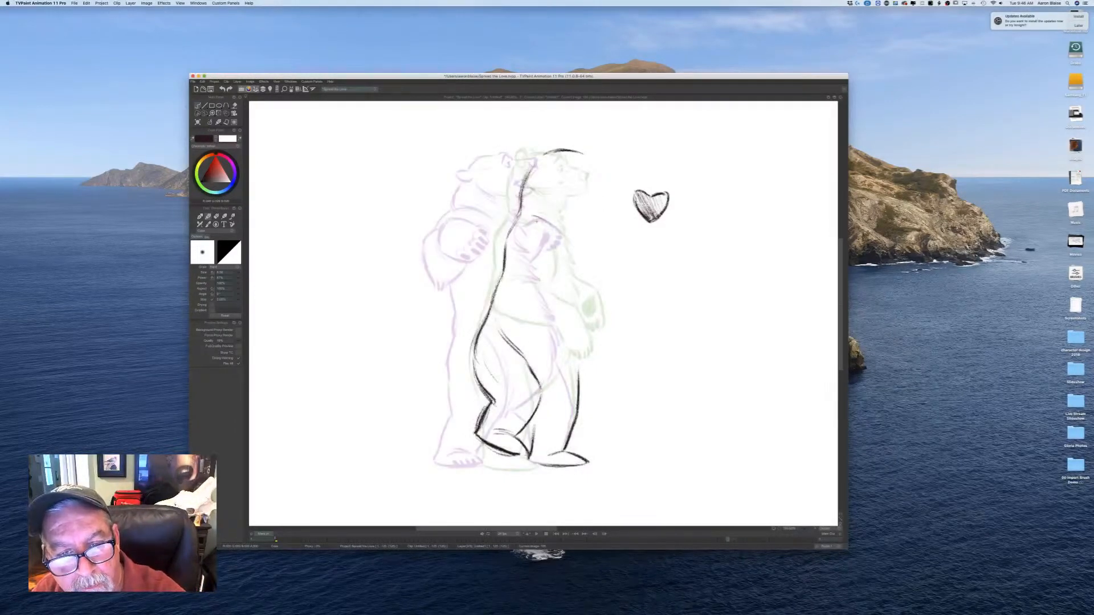
# Step: Draw the near shoulder, upper arm and elbow pulled back across the body, and erase the back line behind the elbow
pyautogui.press('Left')
pyautogui.press('Right')
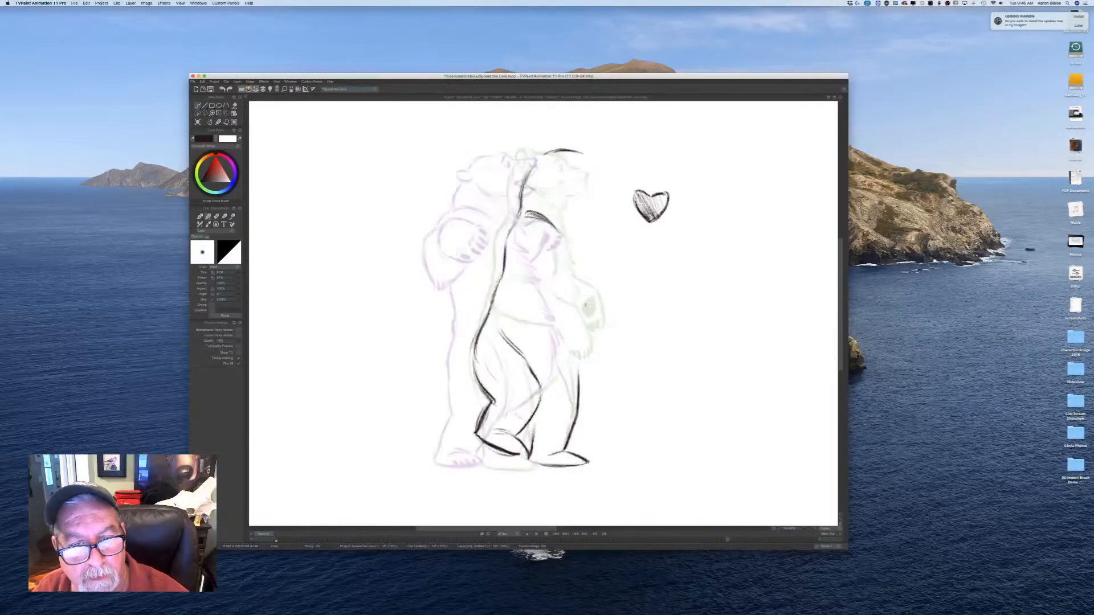
pyautogui.moveTo(521, 248)
pyautogui.mouseDown()
pyautogui.moveTo(541, 255)
pyautogui.moveTo(527, 242)
pyautogui.moveTo(498, 254)
pyautogui.mouseUp()
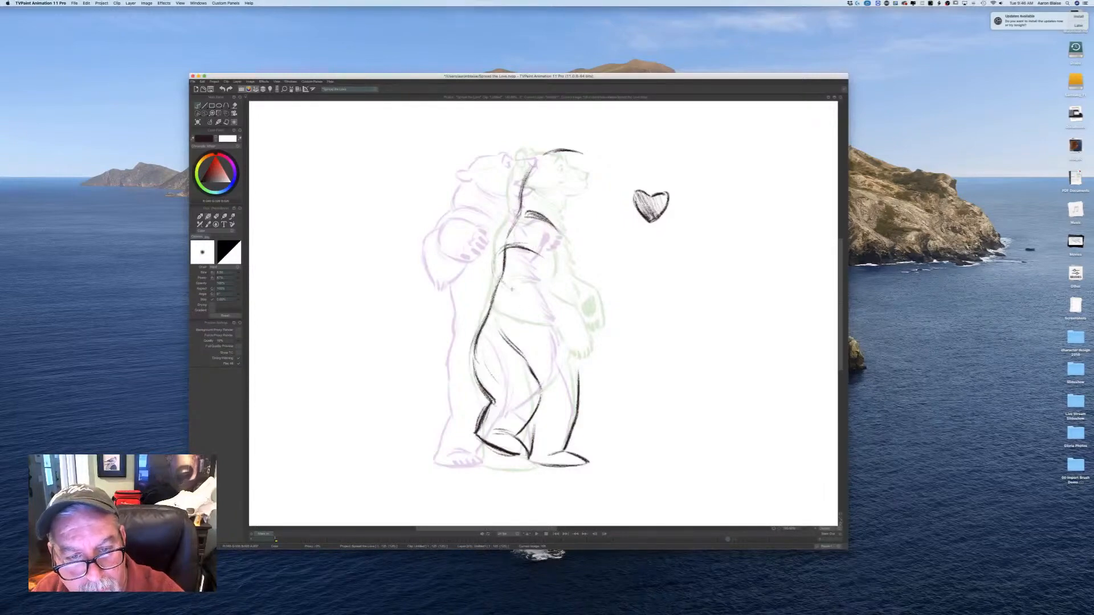
pyautogui.moveTo(512, 290); pyautogui.dragTo(495, 269)
pyautogui.moveTo(520, 220); pyautogui.dragTo(497, 253)
pyautogui.moveTo(507, 241); pyautogui.dragTo(494, 262)
pyautogui.moveTo(504, 246)
pyautogui.mouseDown()
pyautogui.moveTo(494, 268)
pyautogui.moveTo(509, 286)
pyautogui.moveTo(504, 265)
pyautogui.moveTo(502, 278)
pyautogui.mouseUp()
pyautogui.press('Right')
pyautogui.press('Left')
pyautogui.press('e')
# Step: Flip back and forth through the drawings before and after the in-between to examine how the arm and body move
pyautogui.press('Left')
pyautogui.press('Right')
pyautogui.press('Right')
pyautogui.press('Left')
pyautogui.press('Left')
pyautogui.press('Right')
pyautogui.press('Right')
pyautogui.press('Left')
pyautogui.press('Left')
pyautogui.press('Right')
pyautogui.press('Right')
pyautogui.press('Left')
pyautogui.press('Left')
pyautogui.press('Right')
pyautogui.press('e')
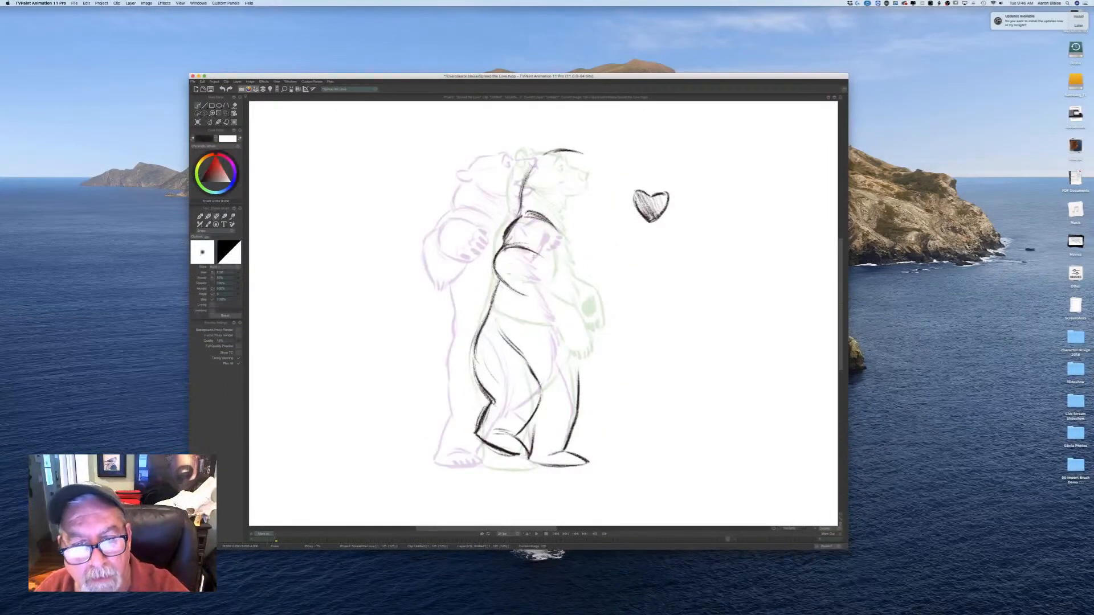
# Step: Draw the near forearm down across the belly and its clawed paw, comparing it with the adjacent drawing
pyautogui.moveTo(533, 252)
pyautogui.mouseDown()
pyautogui.moveTo(562, 280)
pyautogui.moveTo(579, 334)
pyautogui.mouseUp()
pyautogui.press('Left')
pyautogui.press('Right')
pyautogui.moveTo(497, 254)
pyautogui.mouseDown()
pyautogui.moveTo(495, 279)
pyautogui.moveTo(517, 280)
pyautogui.moveTo(566, 340)
pyautogui.mouseUp()
pyautogui.moveTo(556, 327); pyautogui.dragTo(575, 342)
pyautogui.moveTo(571, 331)
pyautogui.mouseDown()
pyautogui.moveTo(574, 344)
pyautogui.moveTo(579, 334)
pyautogui.mouseUp()
pyautogui.press('Left')
pyautogui.press('Right')
pyautogui.press('Left')
pyautogui.press('Right')
pyautogui.press('Left')
pyautogui.press('Right')
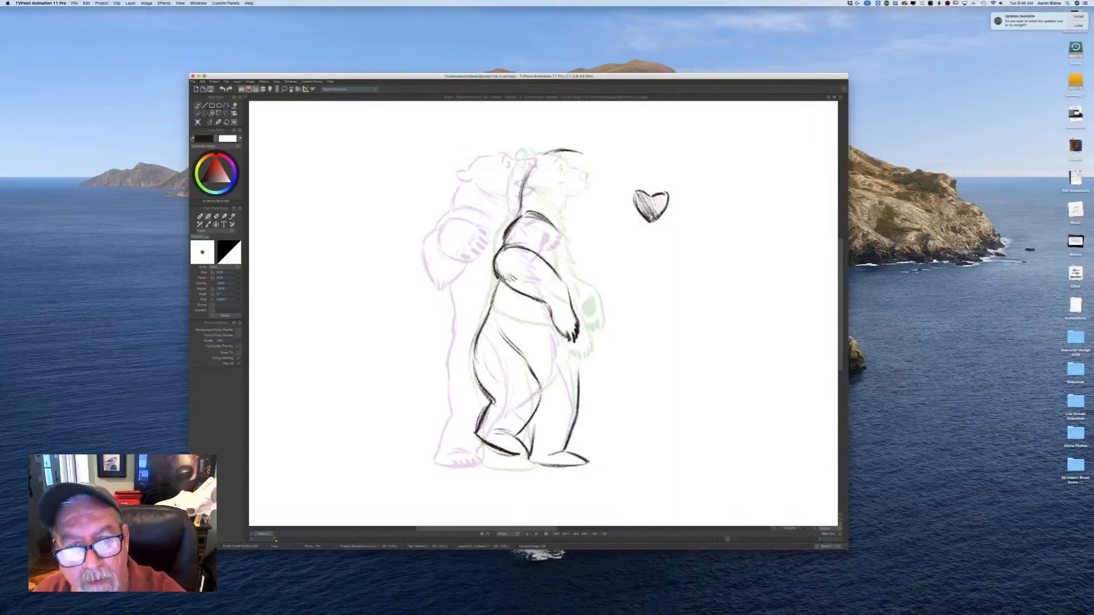
# Step: Flip between the in-between and the adjacent drawings to examine how the forearm and paw move
pyautogui.press('Left')
pyautogui.press('Right')
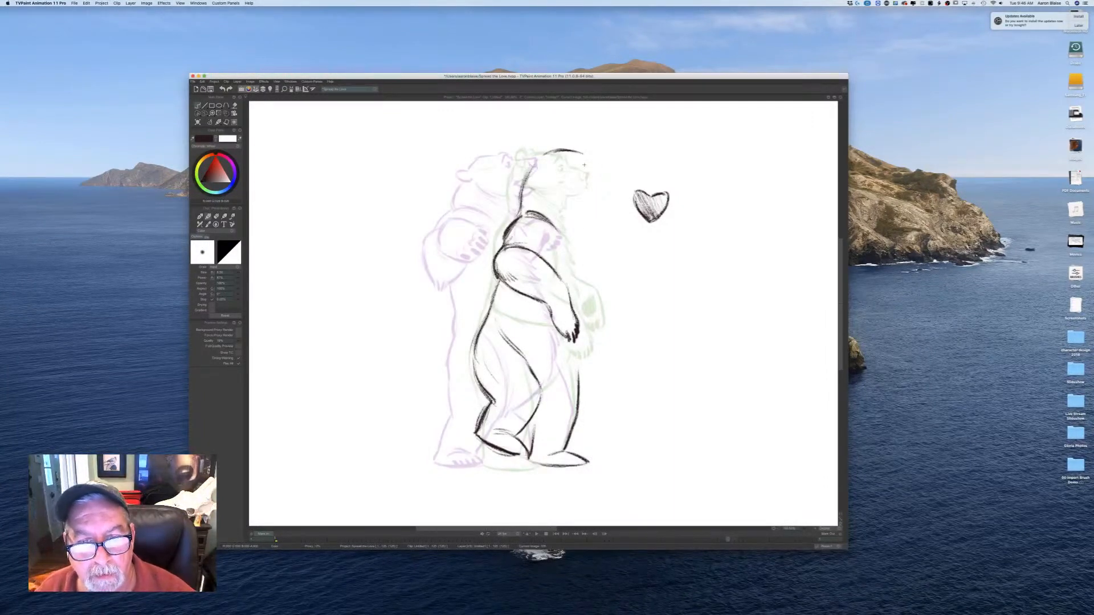
pyautogui.press('Left')
pyautogui.press('Right')
pyautogui.press('Left')
pyautogui.press('Right')
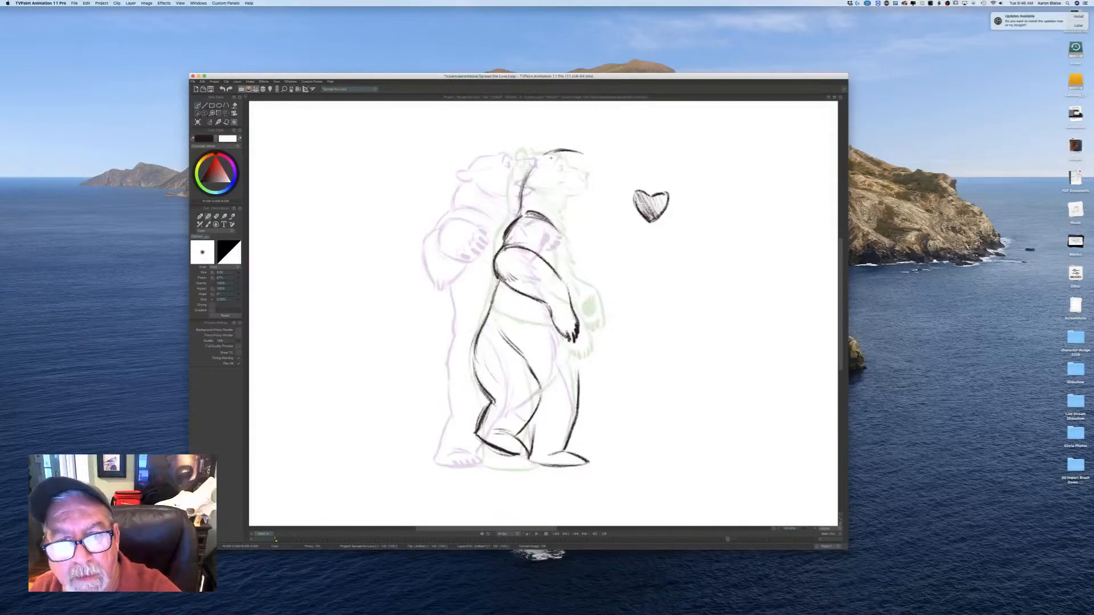
pyautogui.press('Left')
pyautogui.press('Right')
pyautogui.press('Left')
pyautogui.press('Right')
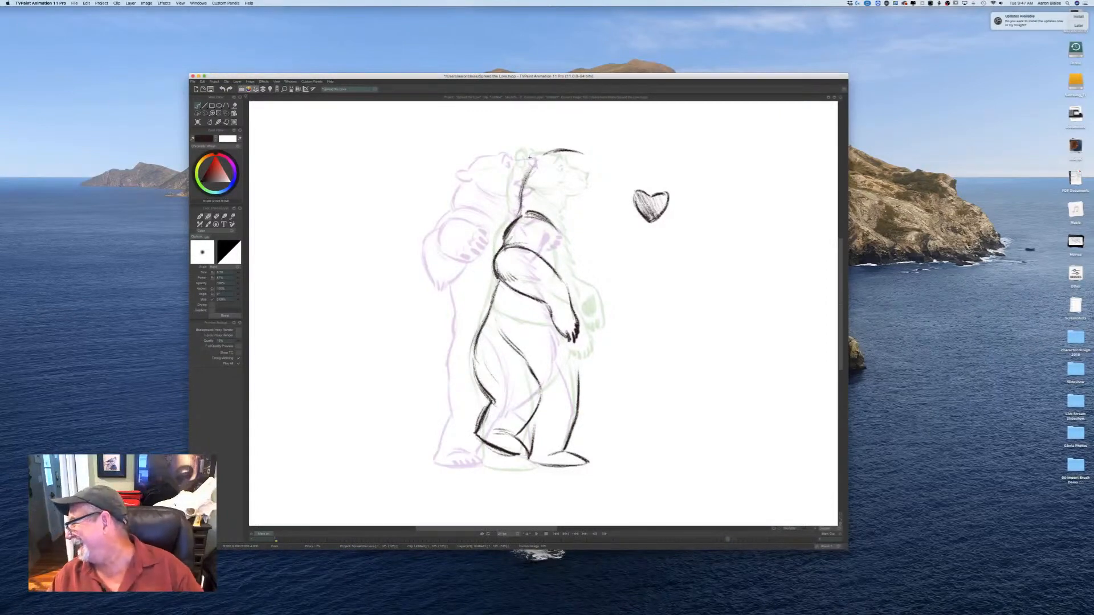
pyautogui.press('Left')
pyautogui.press('Right')
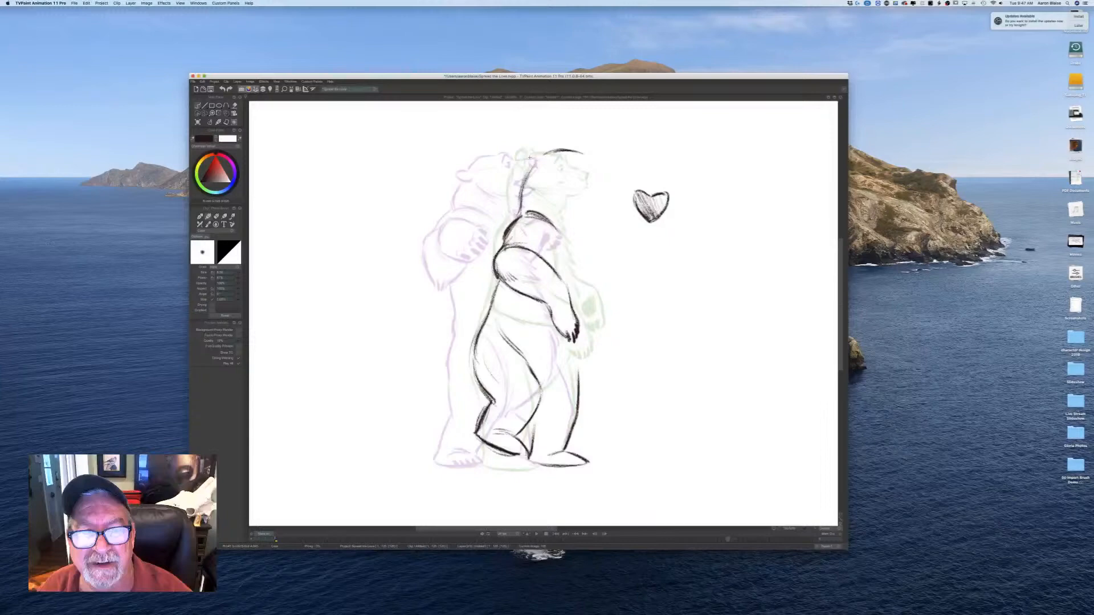
# Step: Draw the bear's ear at the back of the head and compare it with the adjacent drawing
pyautogui.moveTo(544, 152)
pyautogui.mouseDown()
pyautogui.moveTo(531, 160)
pyautogui.moveTo(545, 163)
pyautogui.mouseUp()
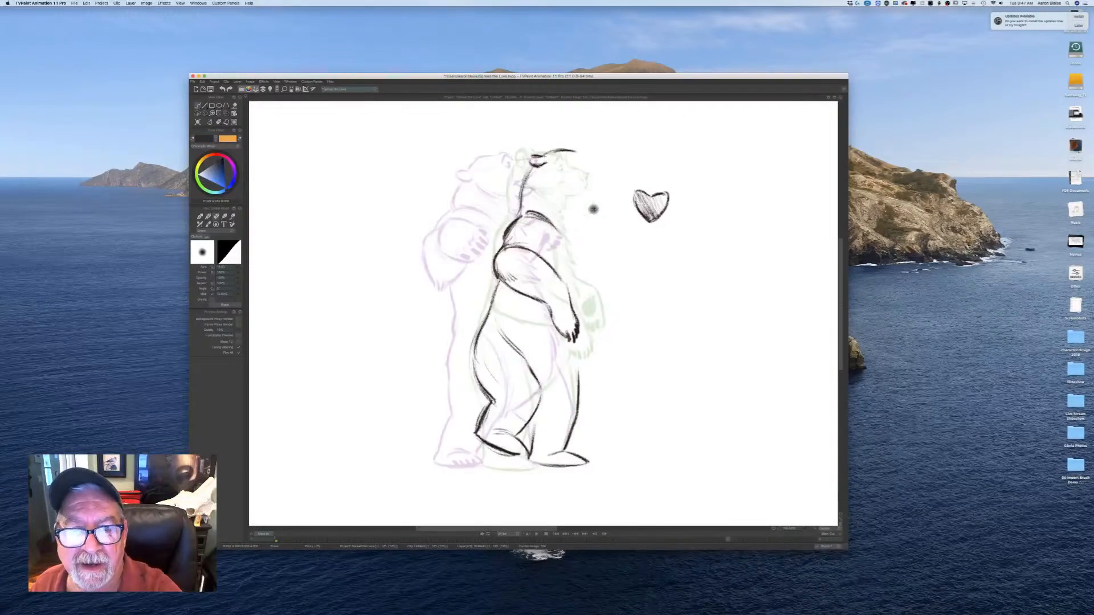
pyautogui.press('n')
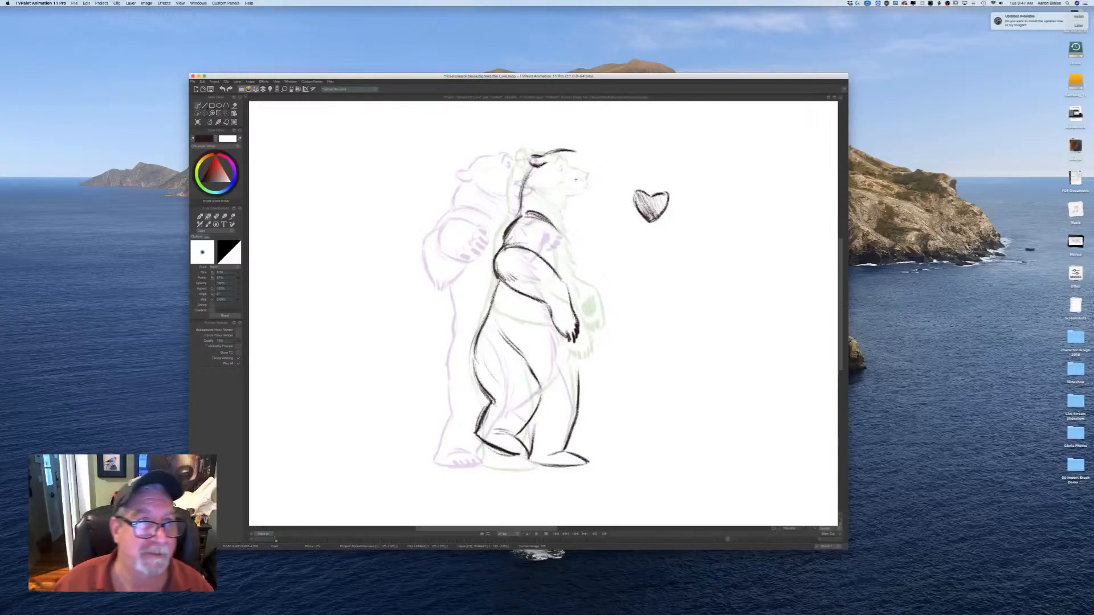
pyautogui.press('Right')
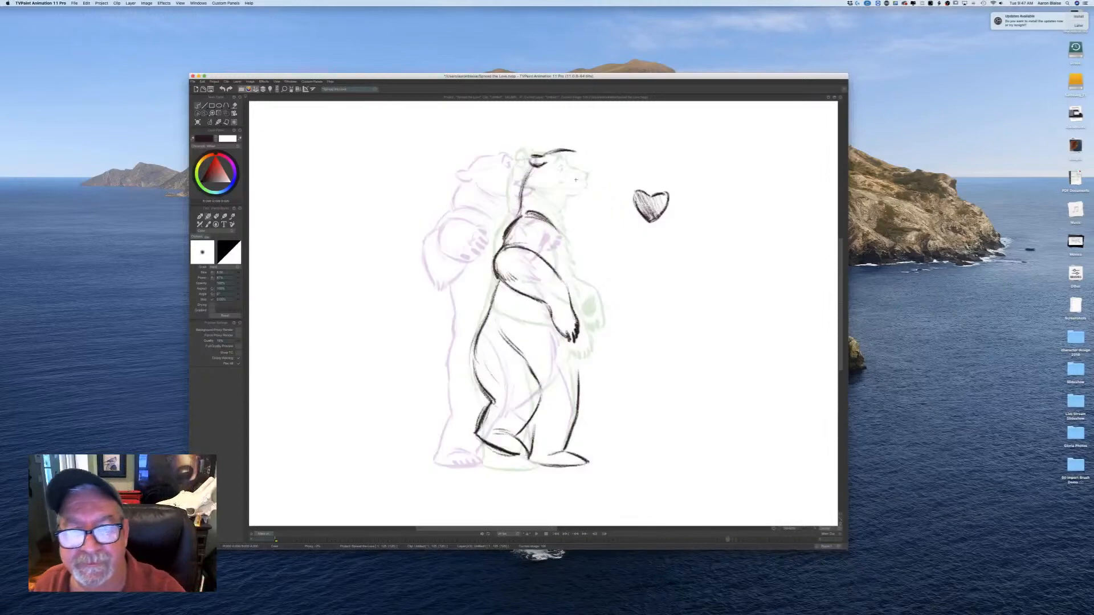
pyautogui.press('Left')
pyautogui.press('Right')
pyautogui.press('Left')
# Step: Rough in the top line and front of the muzzle, and flip through the surrounding drawings to judge the head's movement
pyautogui.moveTo(581, 158); pyautogui.dragTo(597, 160)
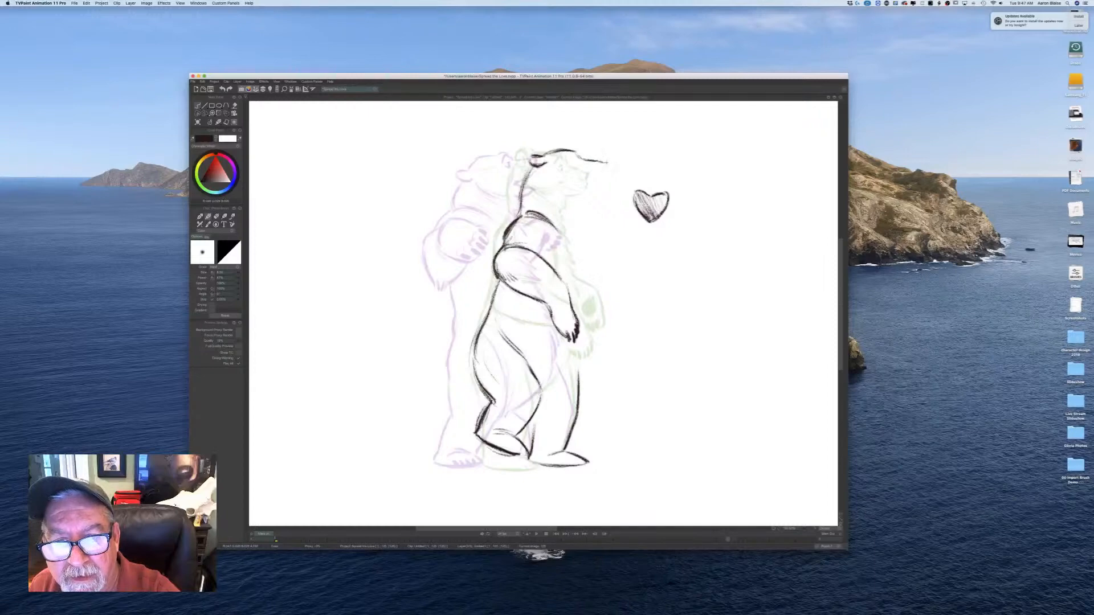
pyautogui.press('Right')
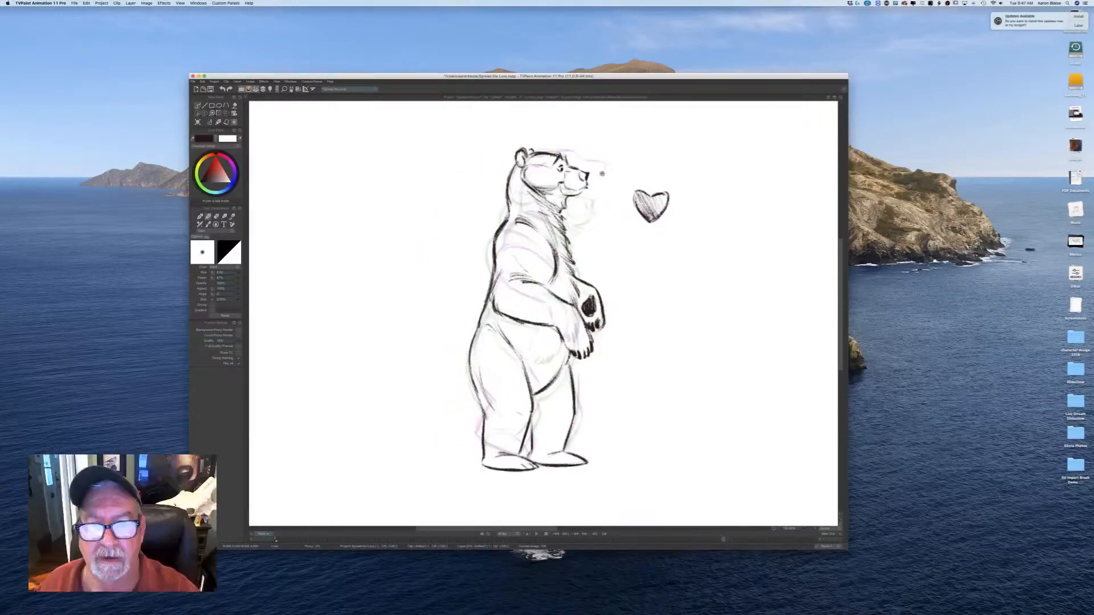
pyautogui.press('Left')
pyautogui.press('Right')
pyautogui.press('Left')
pyautogui.press('Right')
pyautogui.press('Left')
pyautogui.press('Right')
pyautogui.press('Left')
pyautogui.press('Right')
pyautogui.press('Left')
pyautogui.press('Left')
pyautogui.press('Right')
pyautogui.press('Right')
pyautogui.press('Left')
pyautogui.press('Right')
pyautogui.press('Left')
pyautogui.press('Right')
pyautogui.press('Left')
pyautogui.press('Left')
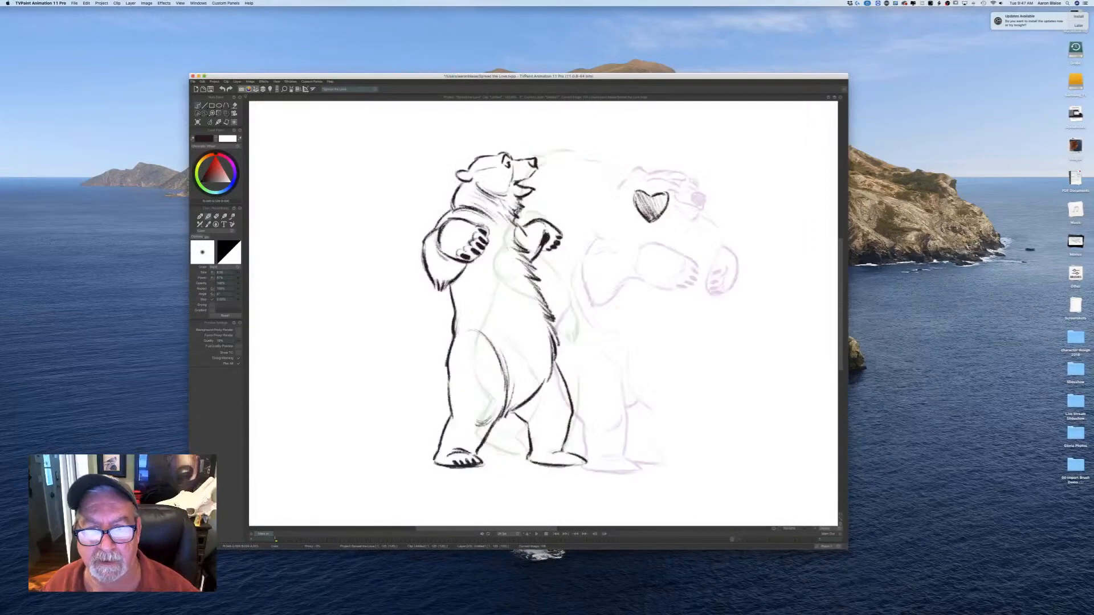
pyautogui.press('Right')
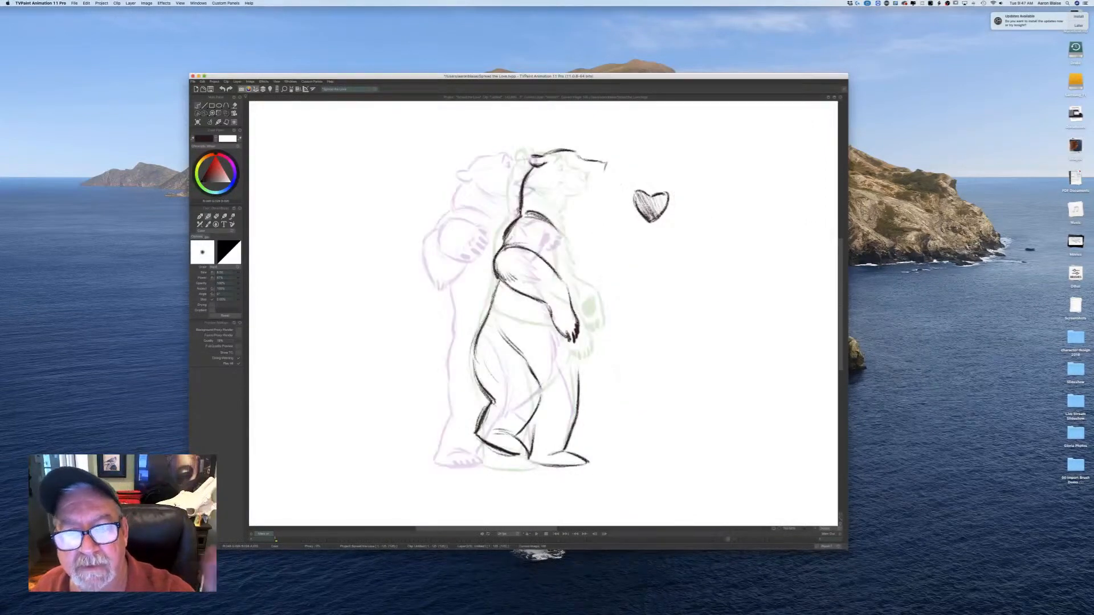
# Step: Erase the muzzle's top line and redraw it slightly higher with a nose at the tip, comparing it with the adjacent drawing
pyautogui.press('e')
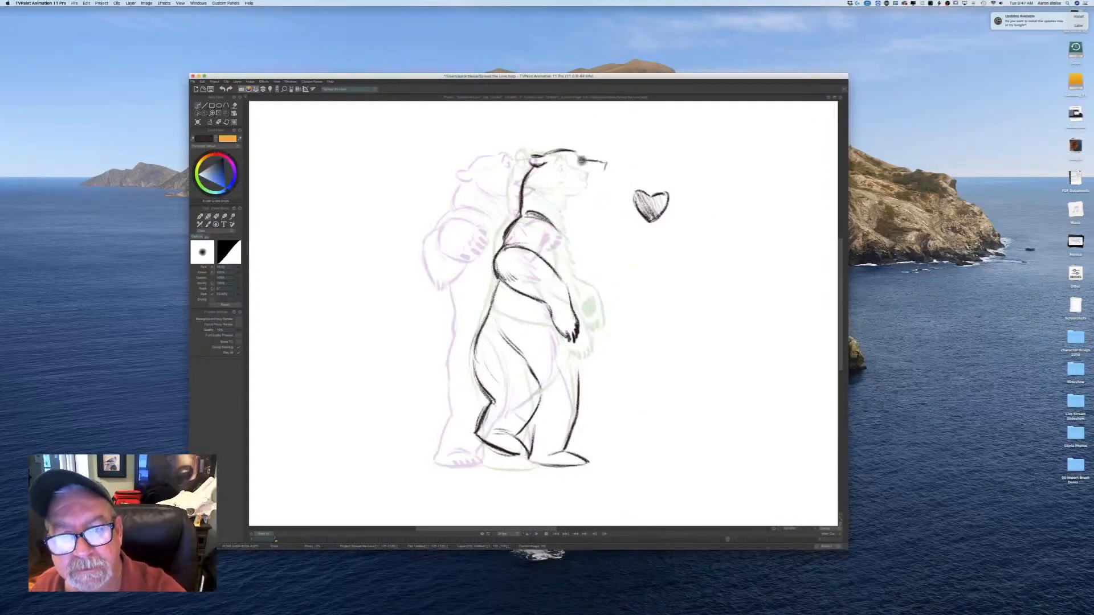
pyautogui.moveTo(584, 161); pyautogui.dragTo(605, 178)
pyautogui.press('b')
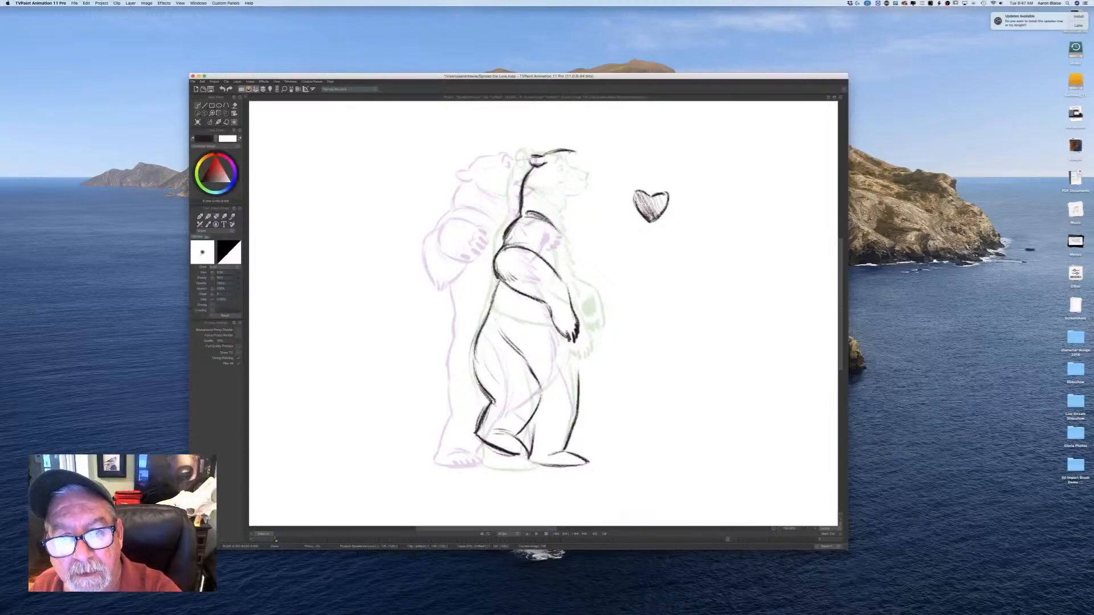
pyautogui.moveTo(574, 153); pyautogui.dragTo(587, 156)
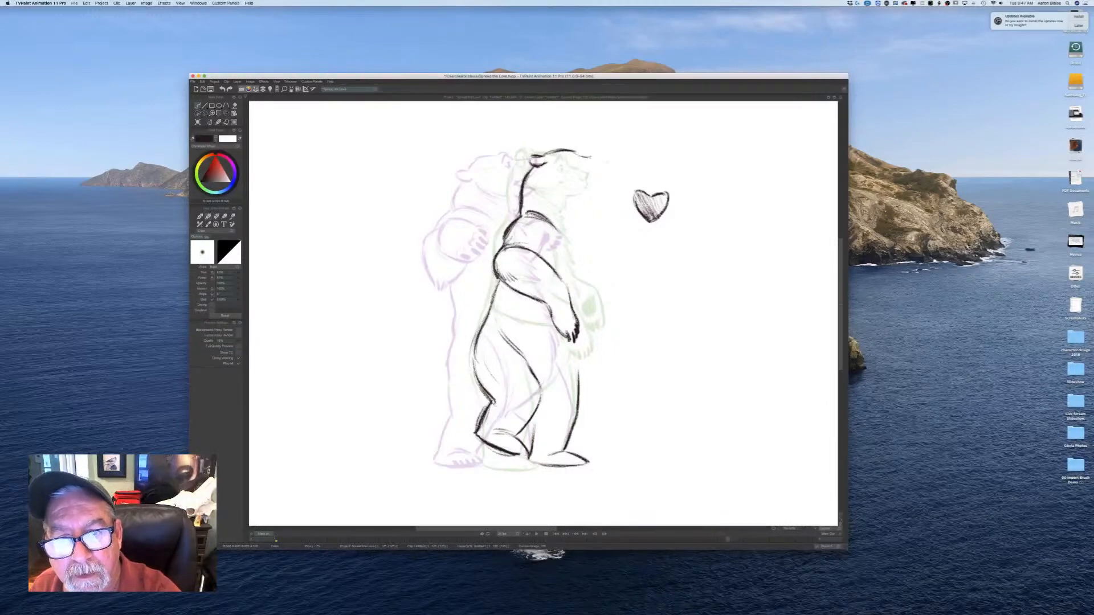
pyautogui.press('Right')
pyautogui.press('Left')
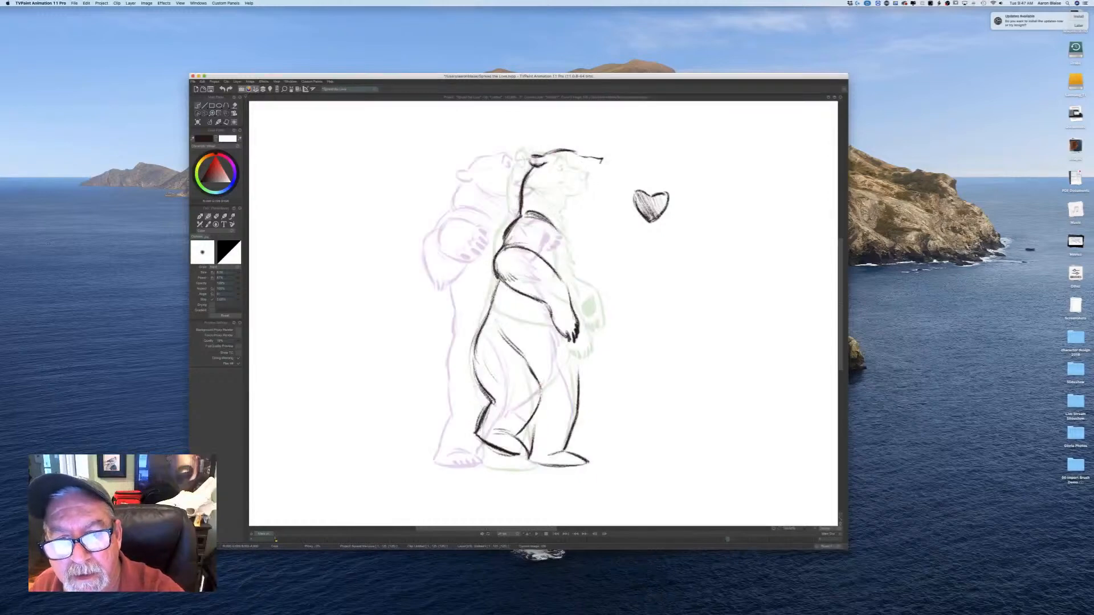
pyautogui.moveTo(601, 160); pyautogui.dragTo(598, 169)
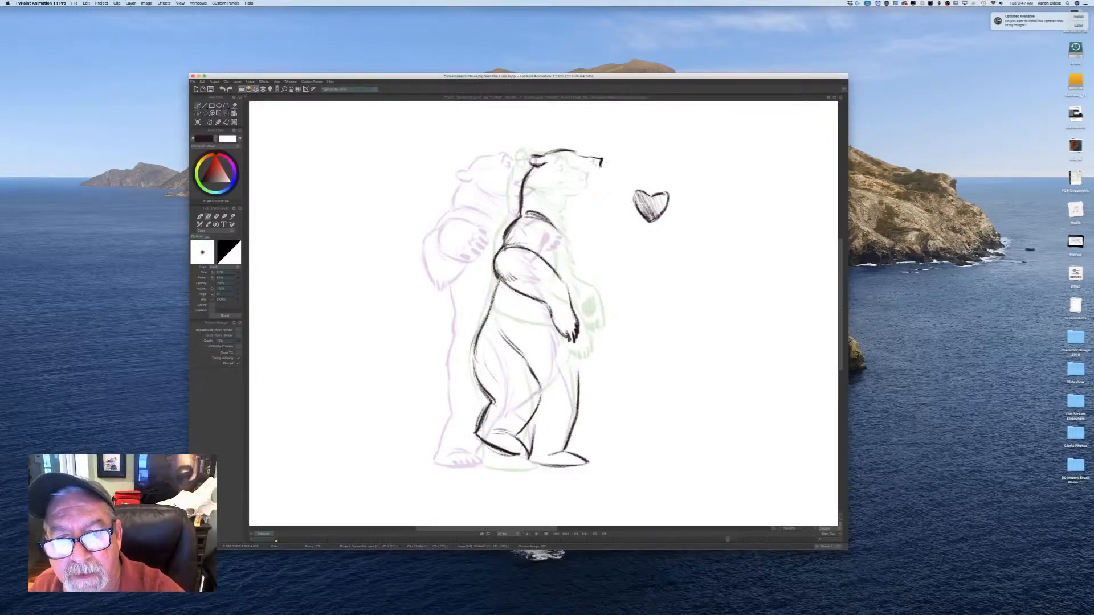
pyautogui.press('Right')
pyautogui.press('Left')
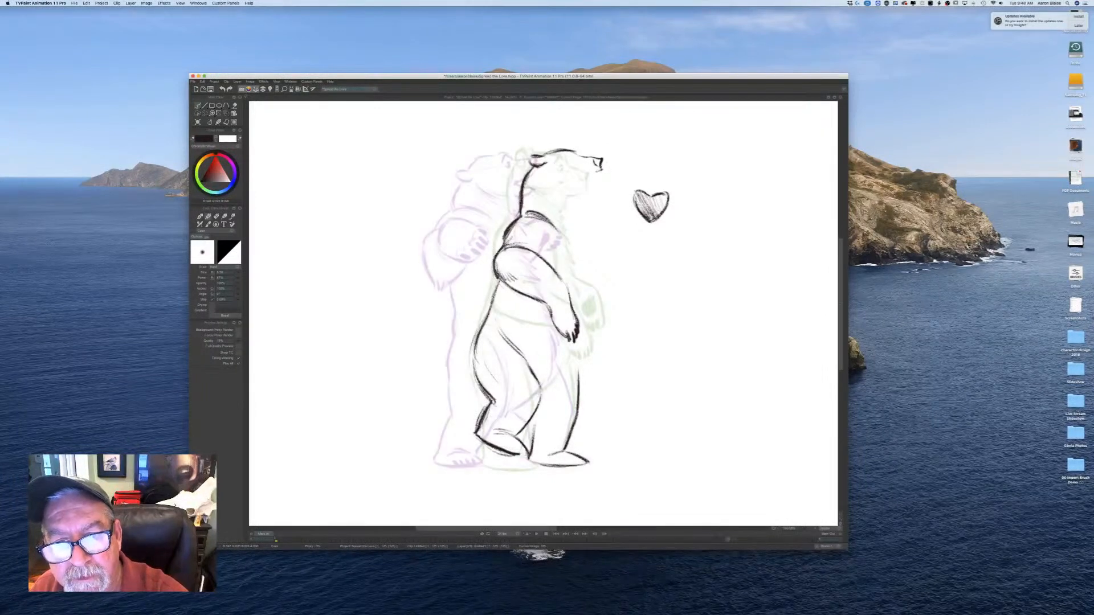
# Step: Move the program window toward the desktop's upper edge and enlarge it
pyautogui.moveTo(329, 78); pyautogui.dragTo(214, 51)
pyautogui.moveTo(730, 519); pyautogui.dragTo(863, 577)
pyautogui.moveTo(311, 46); pyautogui.dragTo(375, 51)
# Step: Erase the nose and muzzle line, and redraw the forehead, a lower muzzle top and a dark nose against the adjacent drawing
pyautogui.press('Right')
pyautogui.press('Left')
pyautogui.press('Right')
pyautogui.press('Left')
pyautogui.press('Right')
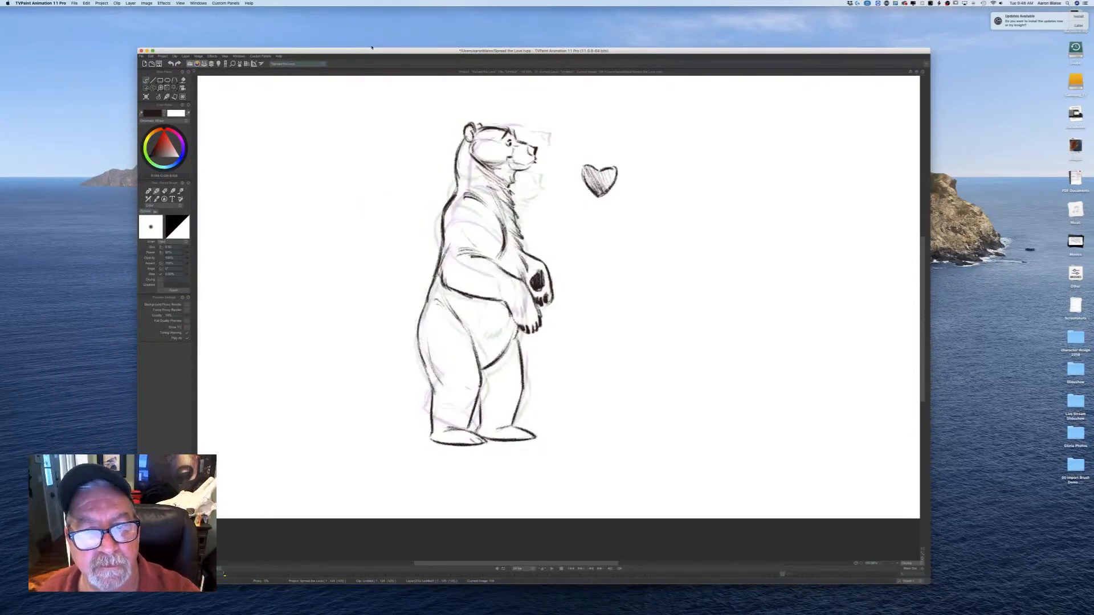
pyautogui.press('Right')
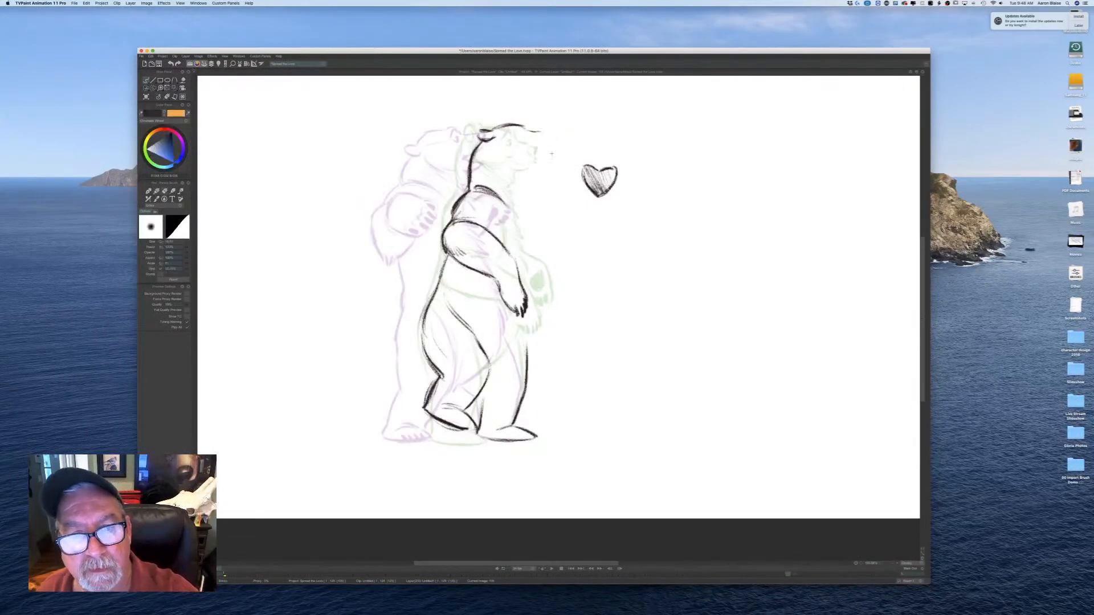
pyautogui.press('Left')
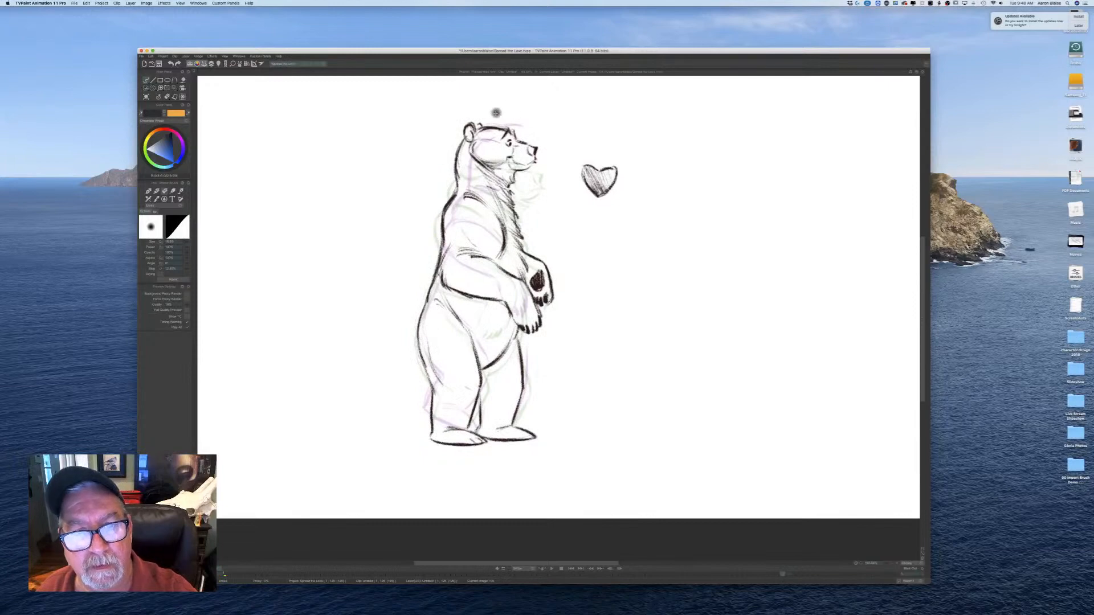
pyautogui.press('Right')
pyautogui.press('Left')
pyautogui.press('Right')
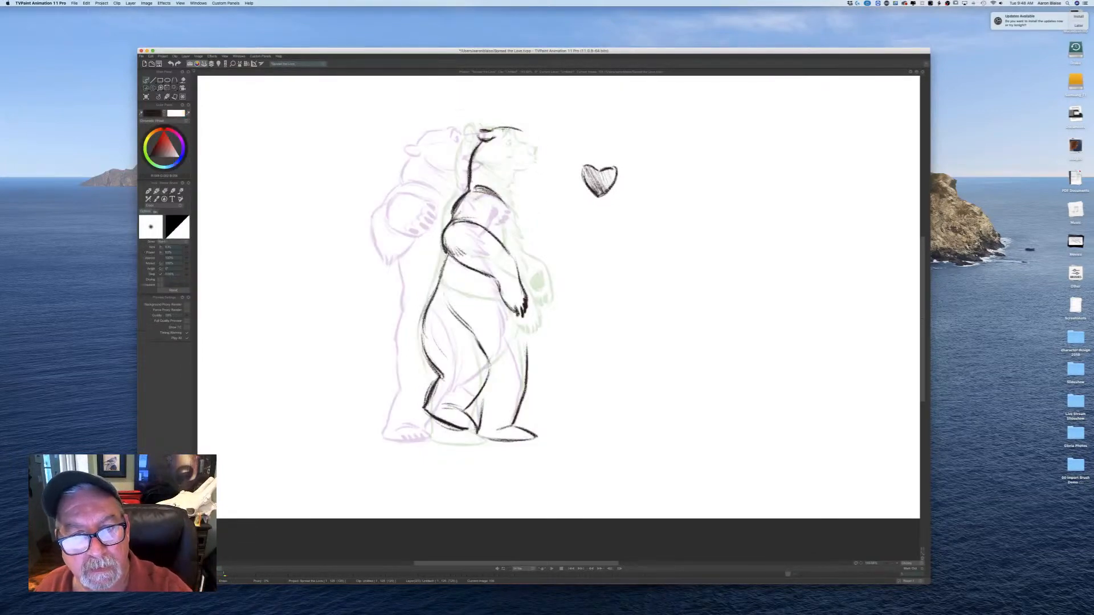
pyautogui.press('Left')
pyautogui.press('Right')
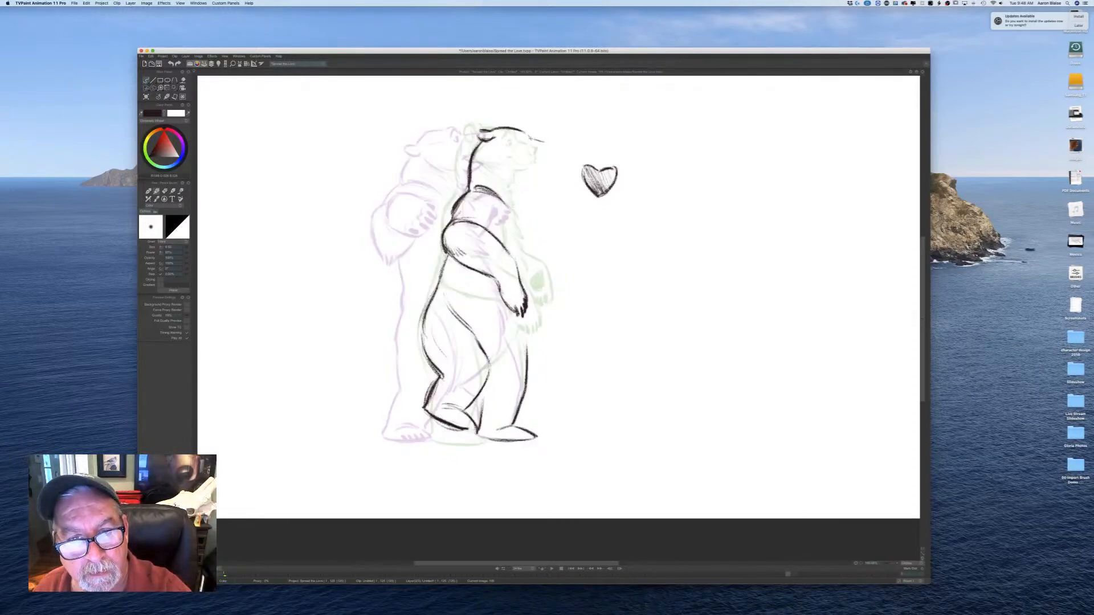
pyautogui.moveTo(548, 144); pyautogui.dragTo(551, 156)
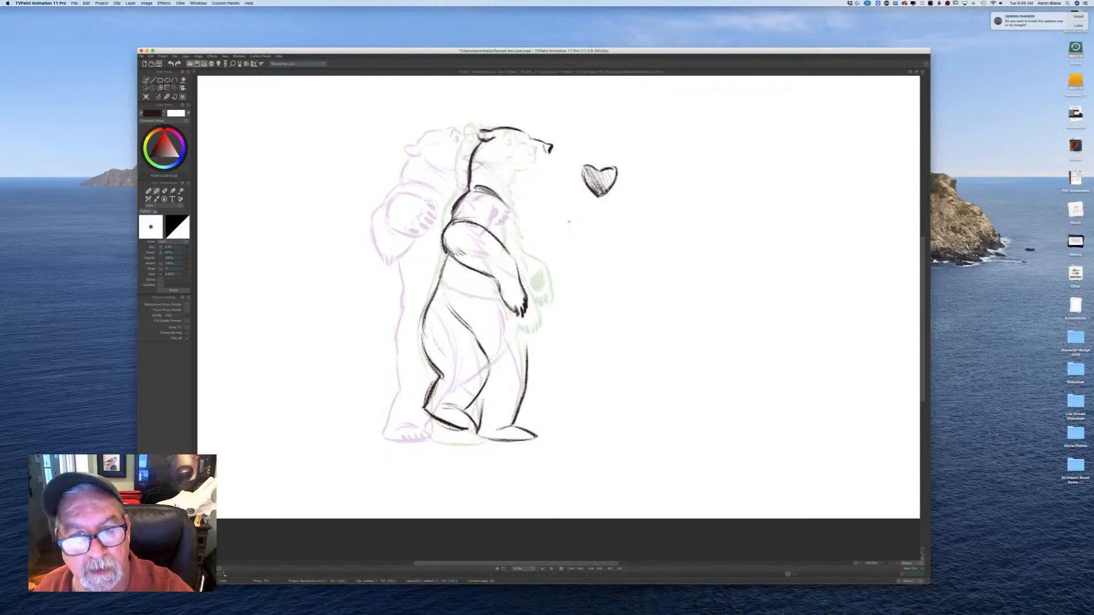
pyautogui.press('Left')
pyautogui.press('Right')
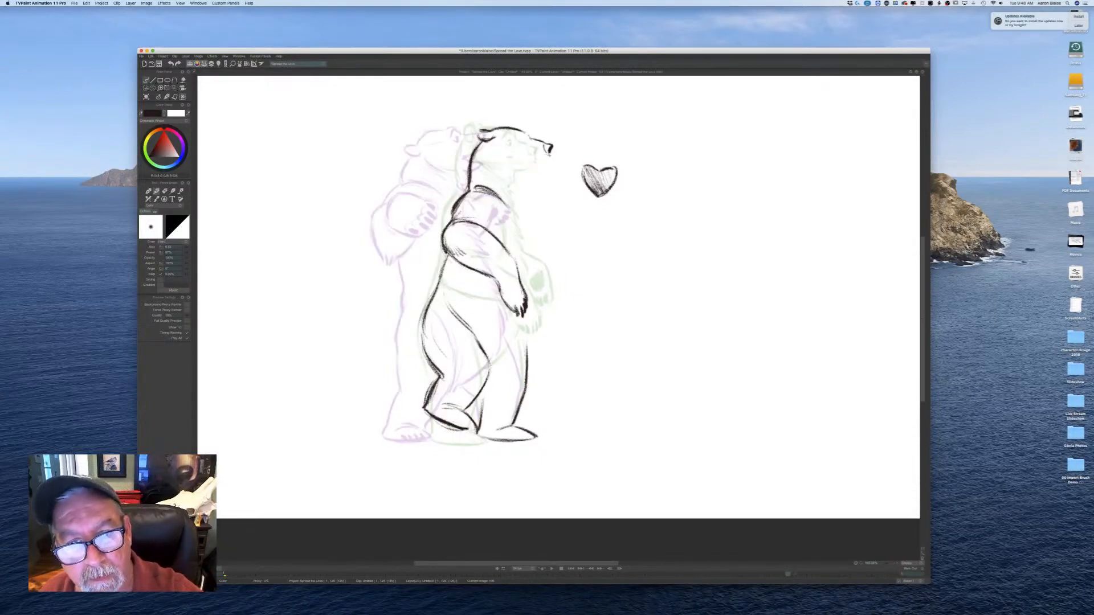
pyautogui.press('Left')
pyautogui.press('Right')
# Step: Draw the bear's mouth line and lower jaw beneath the nose, checking them against the adjacent drawing
pyautogui.moveTo(538, 161); pyautogui.dragTo(525, 156)
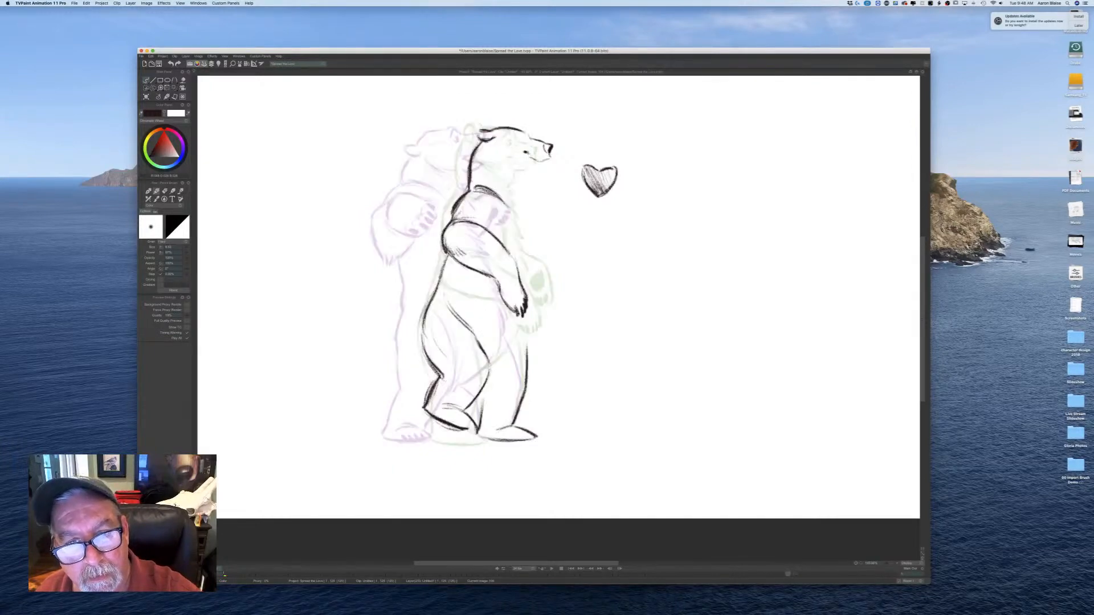
pyautogui.press('Left')
pyautogui.press('Right')
pyautogui.press('Left')
pyautogui.press('Right')
pyautogui.moveTo(547, 162); pyautogui.dragTo(523, 168)
pyautogui.press('Left')
pyautogui.press('Right')
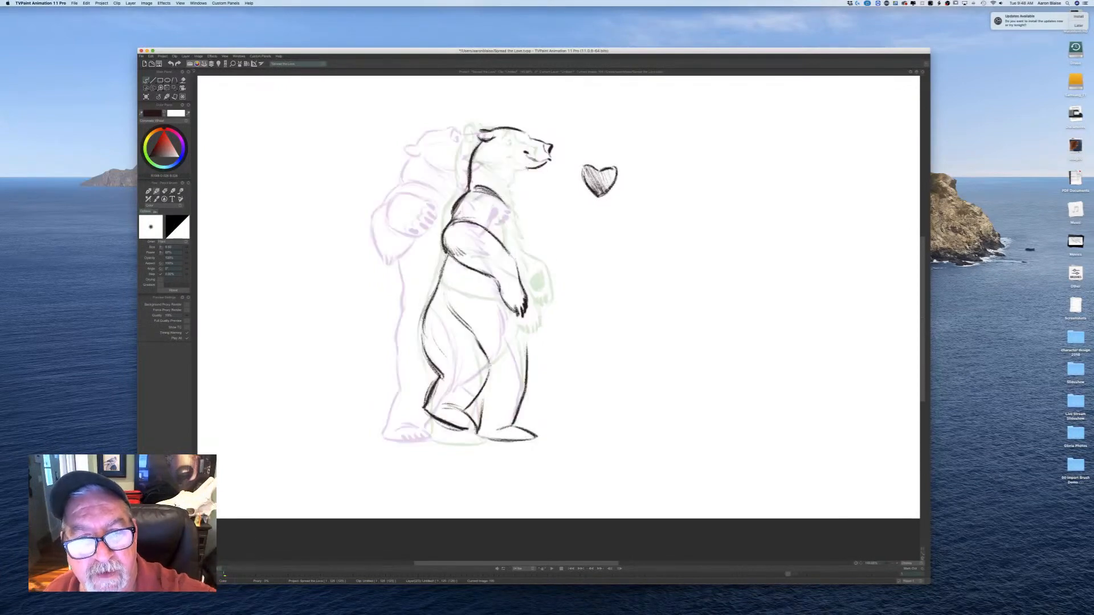
# Step: Draw the cheek contour and the start of the throat under the chin, undoing the last cheek stroke
pyautogui.press('Left')
pyautogui.press('Right')
pyautogui.press('Left')
pyautogui.press('Right')
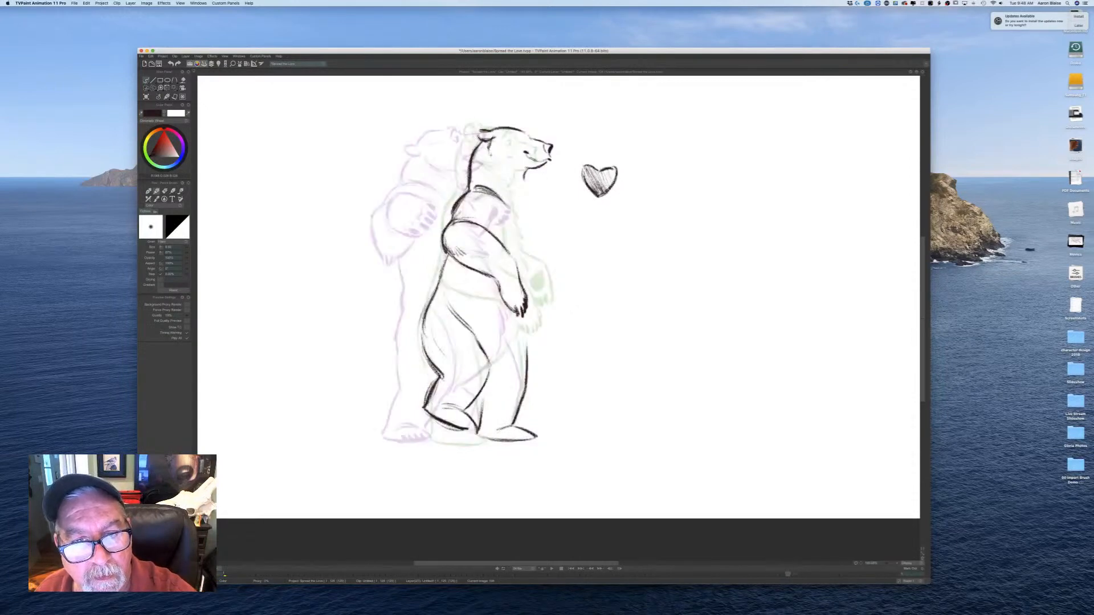
pyautogui.press('Left')
pyautogui.press('Right')
pyautogui.moveTo(500, 158); pyautogui.dragTo(515, 161)
pyautogui.press('super+z')
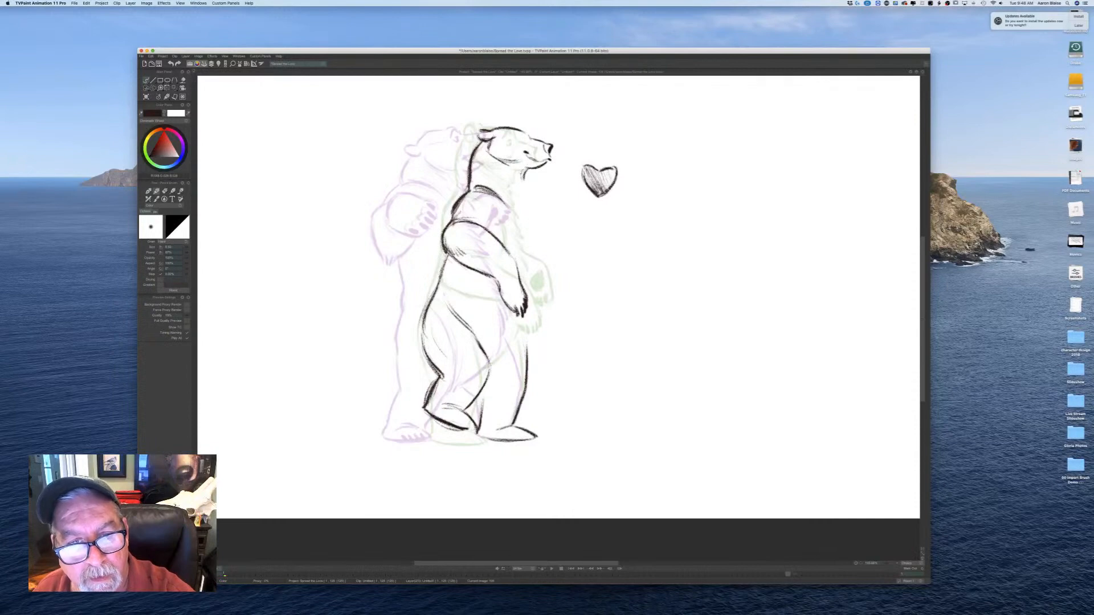
# Step: Draw the throat line from the chin toward the chest and add fur strokes along it
pyautogui.press('Left')
pyautogui.moveTo(522, 180); pyautogui.dragTo(520, 215)
pyautogui.press('Right')
pyautogui.press('Left')
pyautogui.press('Right')
pyautogui.press('Left')
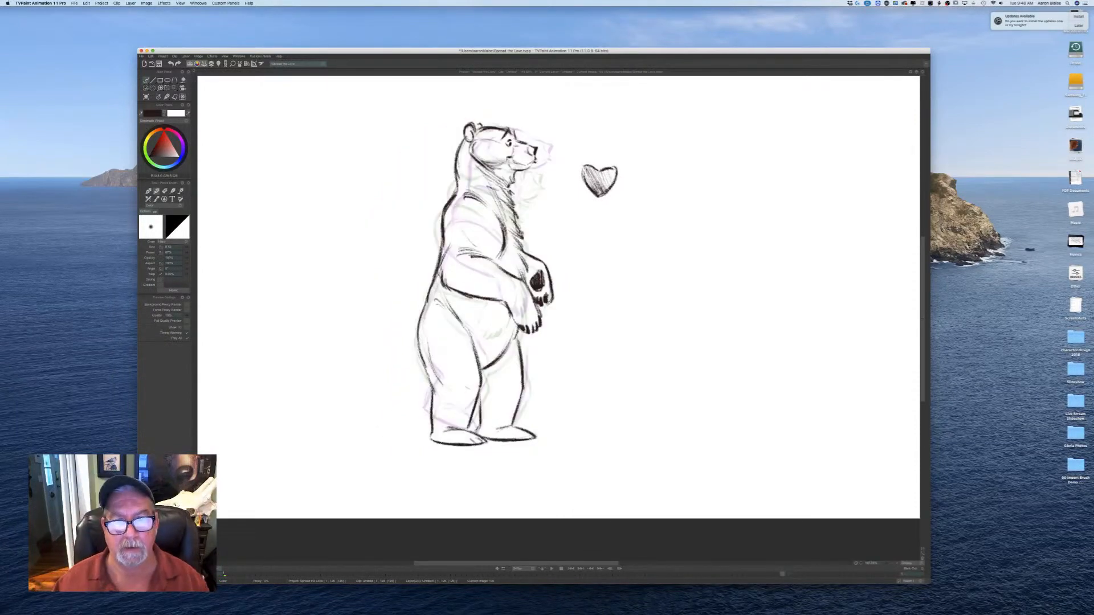
pyautogui.press('Right')
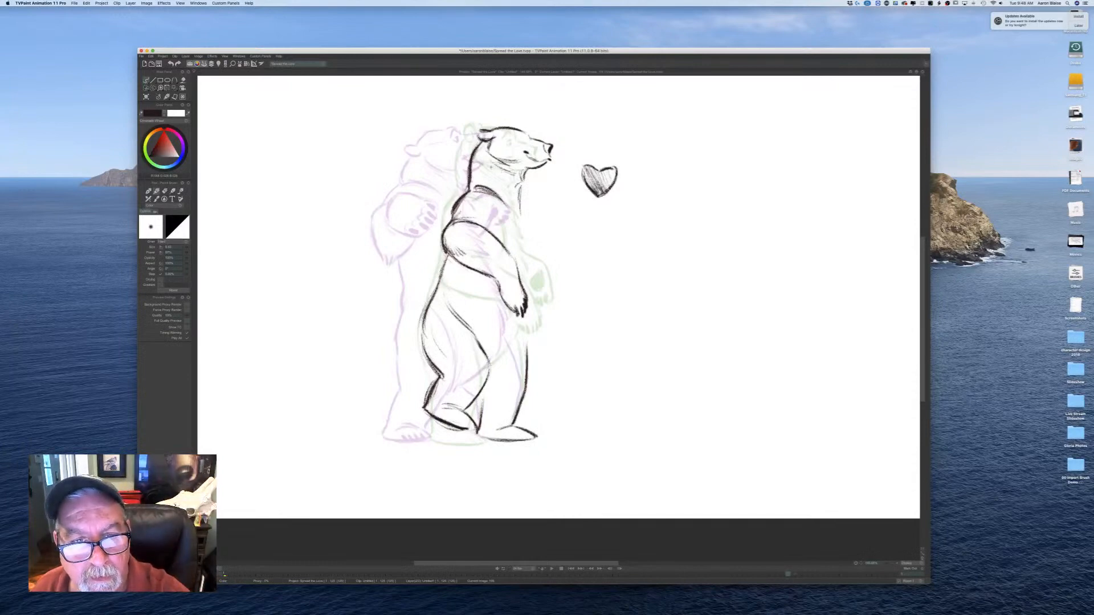
pyautogui.press('Left')
pyautogui.press('Right')
pyautogui.moveTo(523, 185); pyautogui.dragTo(516, 211)
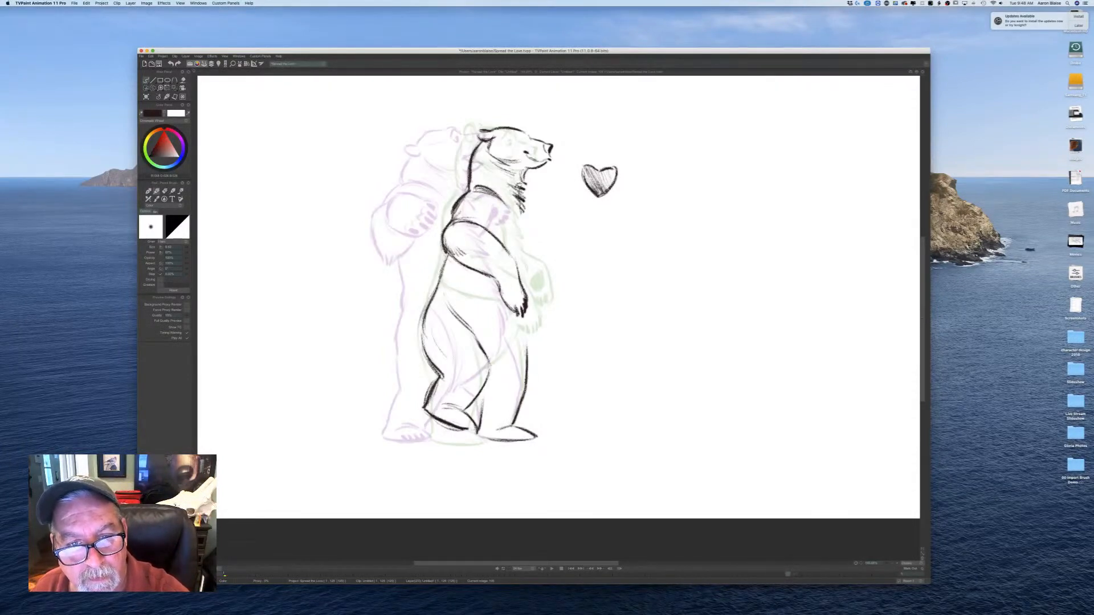
# Step: Undo the last fur stroke and refine the throat fur while comparing it with the adjacent drawing
pyautogui.press('Left')
pyautogui.press('Right')
pyautogui.press('Left')
pyautogui.press('Right')
pyautogui.press('super+z')
pyautogui.press('Left')
pyautogui.press('Right')
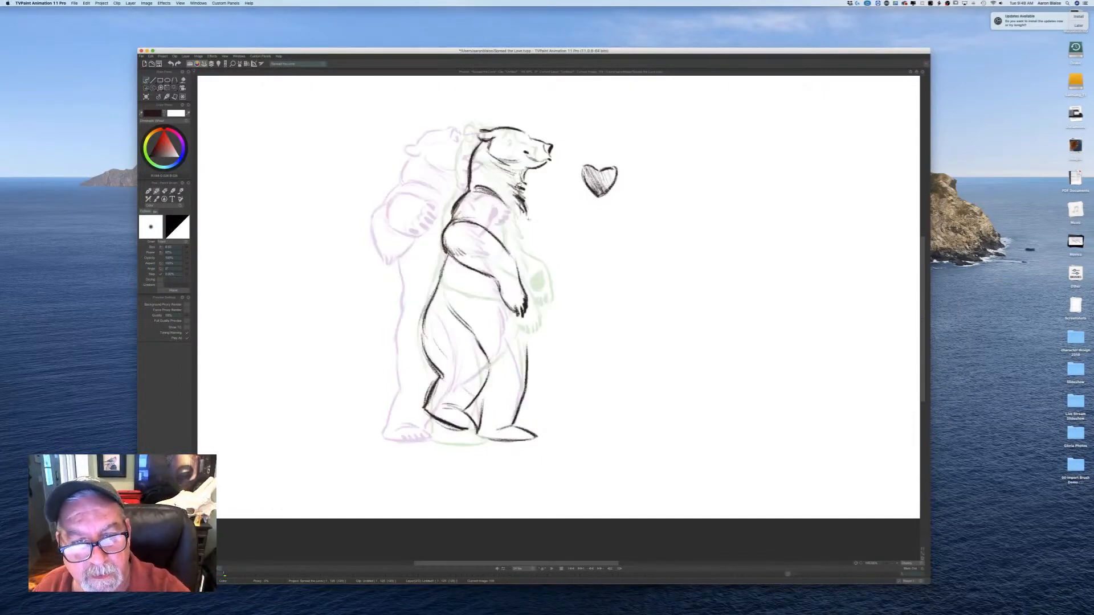
pyautogui.press('Left')
pyautogui.press('Right')
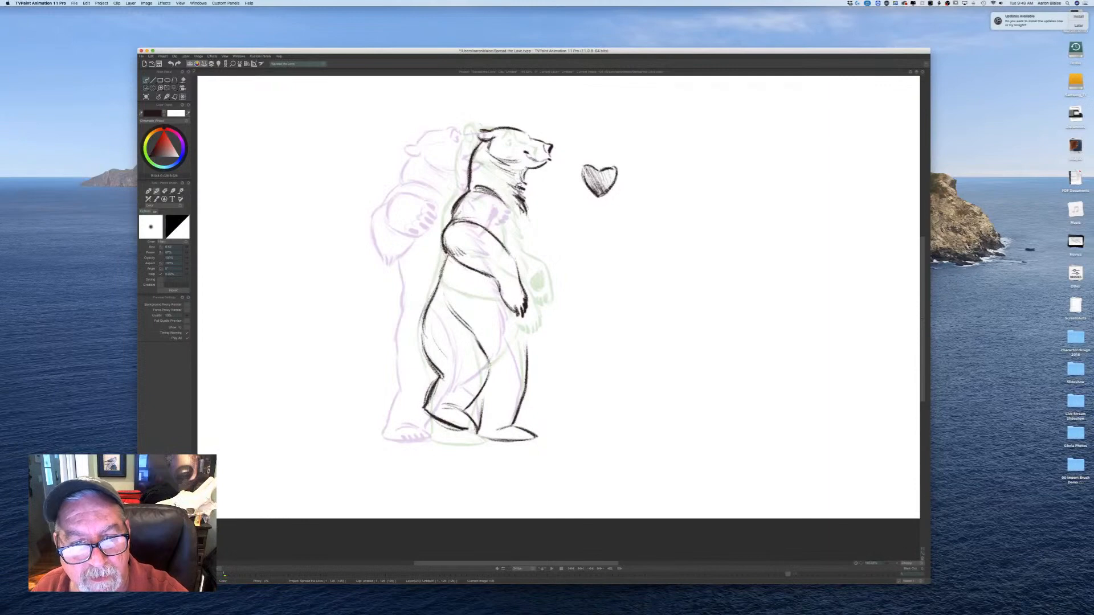
pyautogui.press('Left')
pyautogui.press('Right')
pyautogui.press('Left')
pyautogui.press('Right')
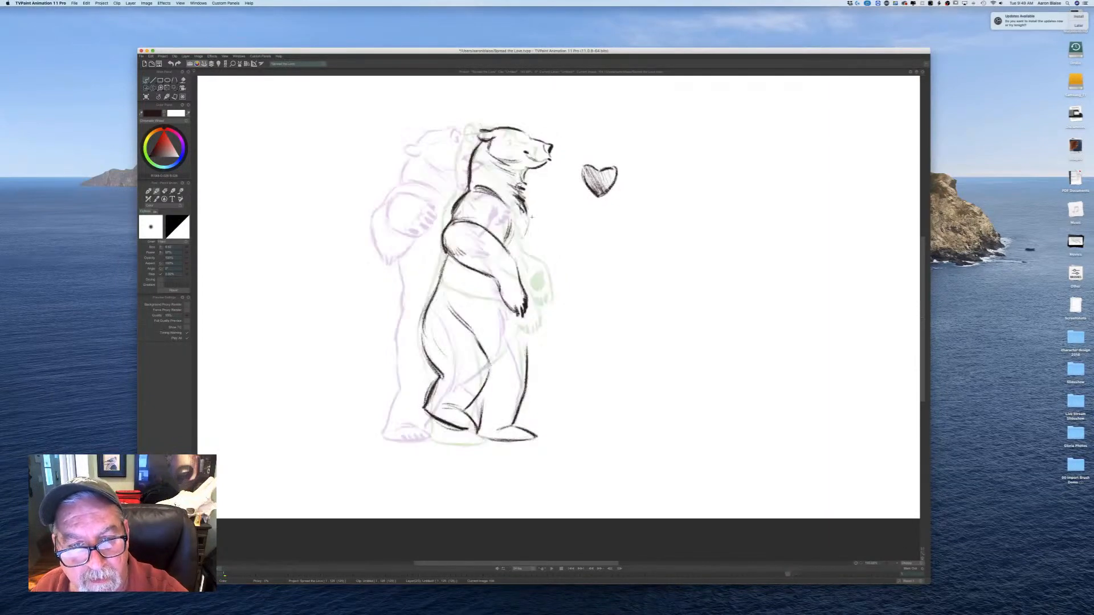
# Step: Draw the far arm with its dark paw pad and claws in front of the chest, undoing the last stroke
pyautogui.press('Left')
pyautogui.press('Right')
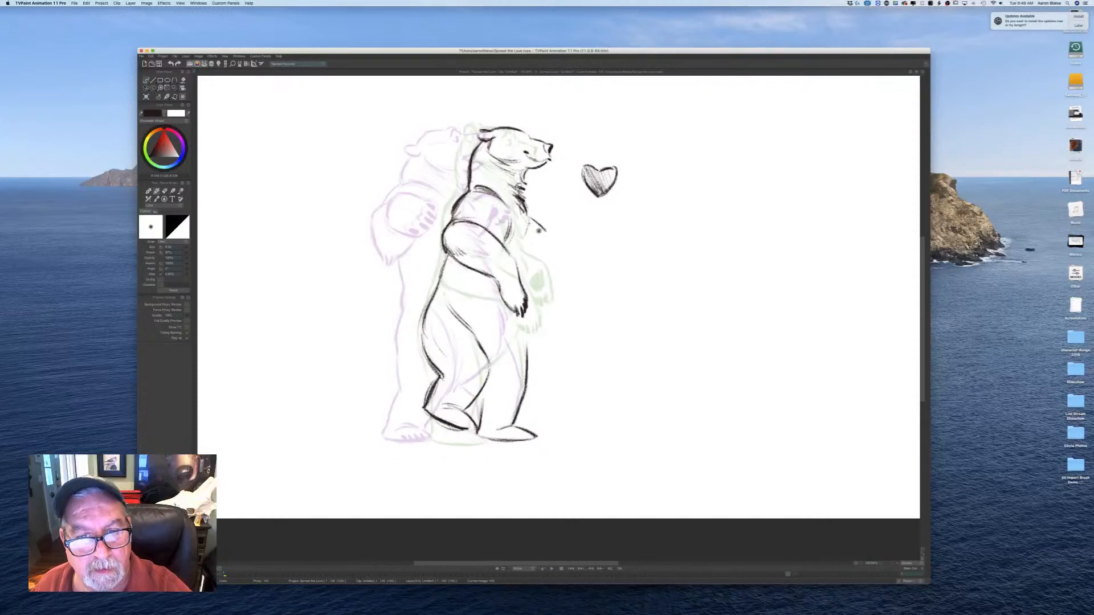
pyautogui.moveTo(530, 219)
pyautogui.mouseDown()
pyautogui.moveTo(550, 263)
pyautogui.moveTo(551, 253)
pyautogui.moveTo(550, 268)
pyautogui.moveTo(533, 245)
pyautogui.moveTo(535, 262)
pyautogui.moveTo(546, 250)
pyautogui.moveTo(549, 279)
pyautogui.moveTo(537, 281)
pyautogui.mouseUp()
pyautogui.press('Left')
pyautogui.press('Right')
pyautogui.press('Left')
pyautogui.press('Right')
pyautogui.press('super+z')
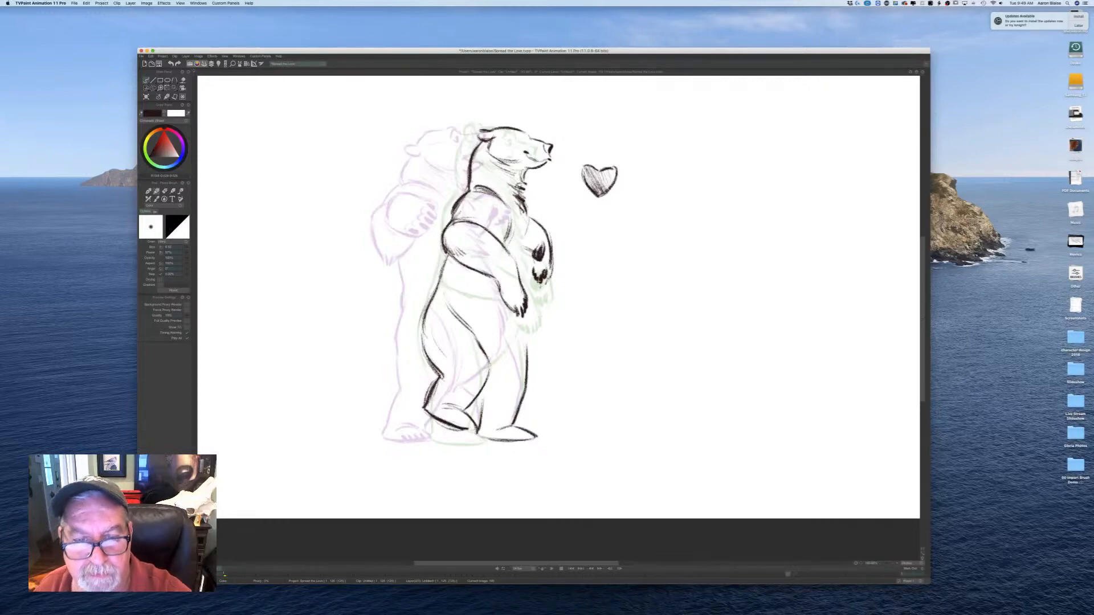
# Step: Compare the far arm with the adjacent drawing and draw the chest's front contour between the two arms
pyautogui.press('Right')
pyautogui.press('Left')
pyautogui.press('Right')
pyautogui.press('Left')
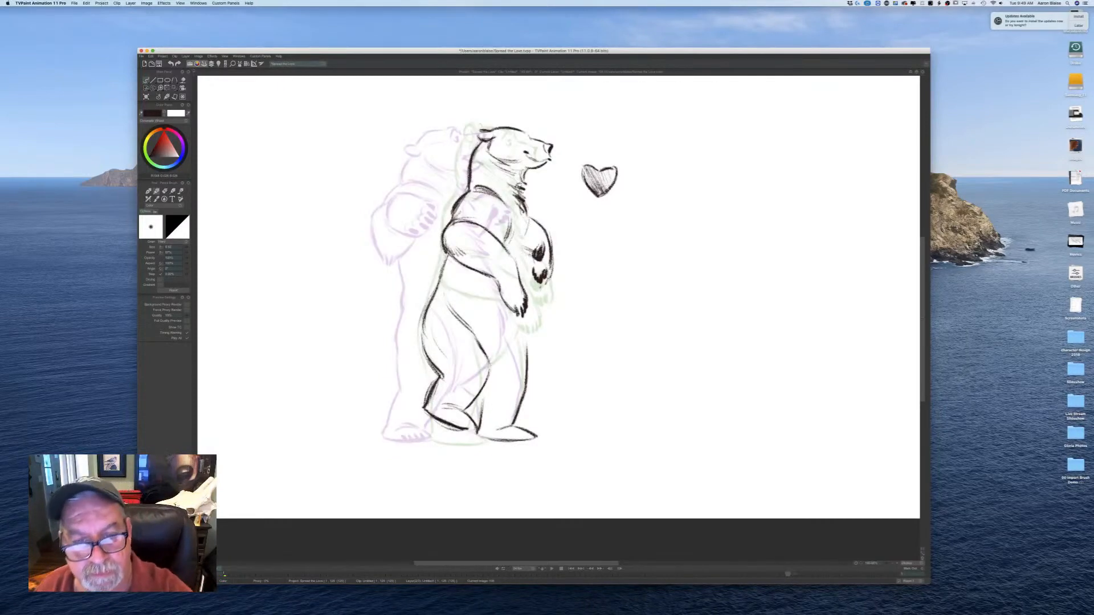
pyautogui.press('Right')
pyautogui.press('Left')
pyautogui.moveTo(521, 215); pyautogui.dragTo(520, 283)
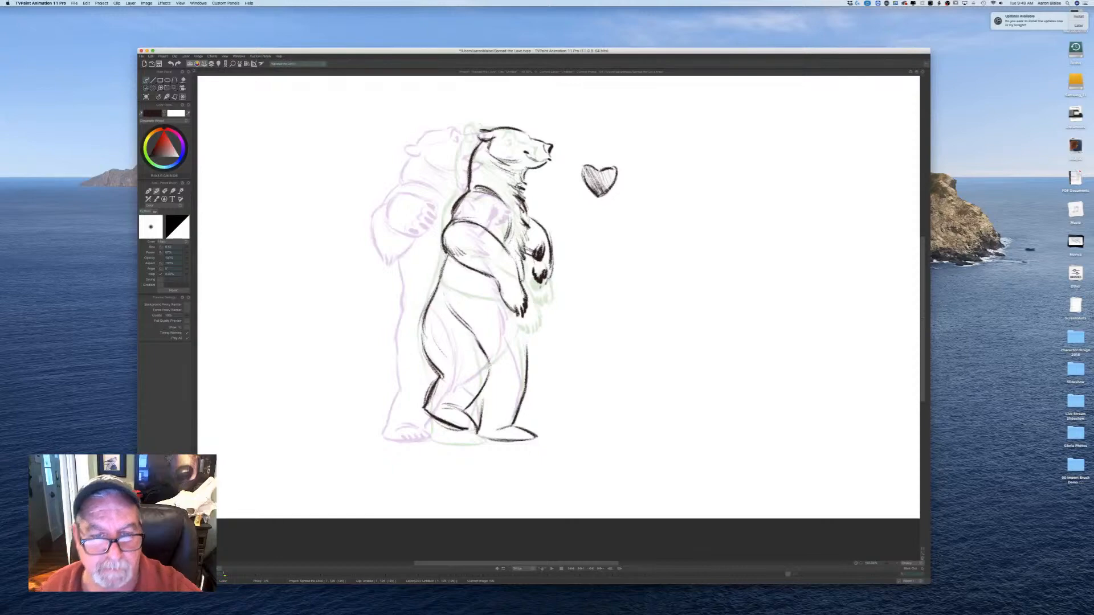
# Step: Continue the bear's front contour with fur strokes from the far paw down past the near paw
pyautogui.press('Right')
pyautogui.press('Left')
pyautogui.press('Right')
pyautogui.press('Left')
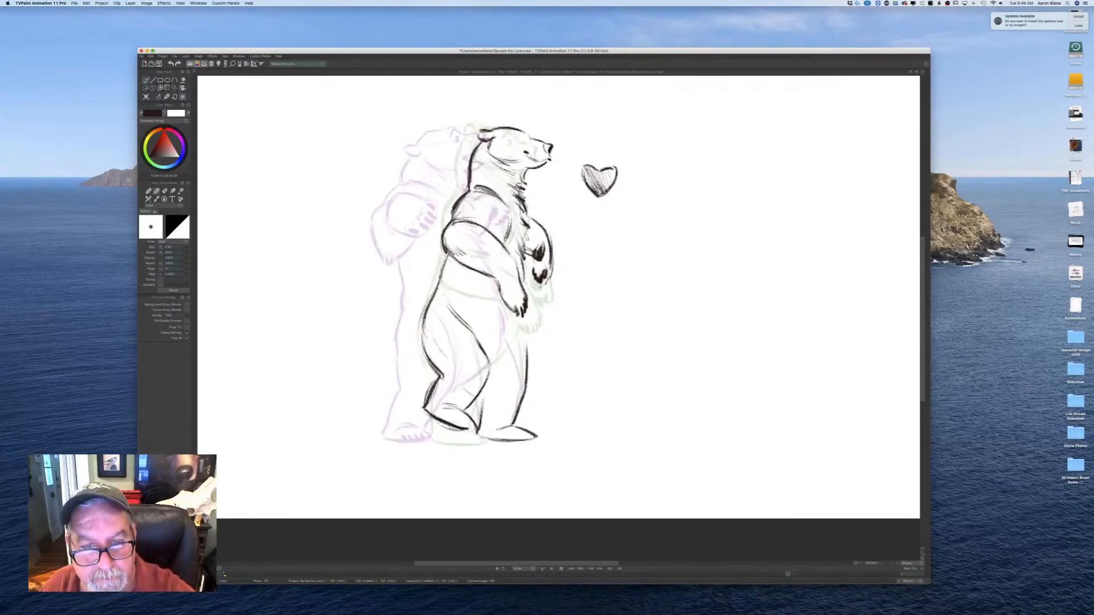
pyautogui.moveTo(529, 281); pyautogui.dragTo(522, 328)
pyautogui.press('Right')
pyautogui.press('Left')
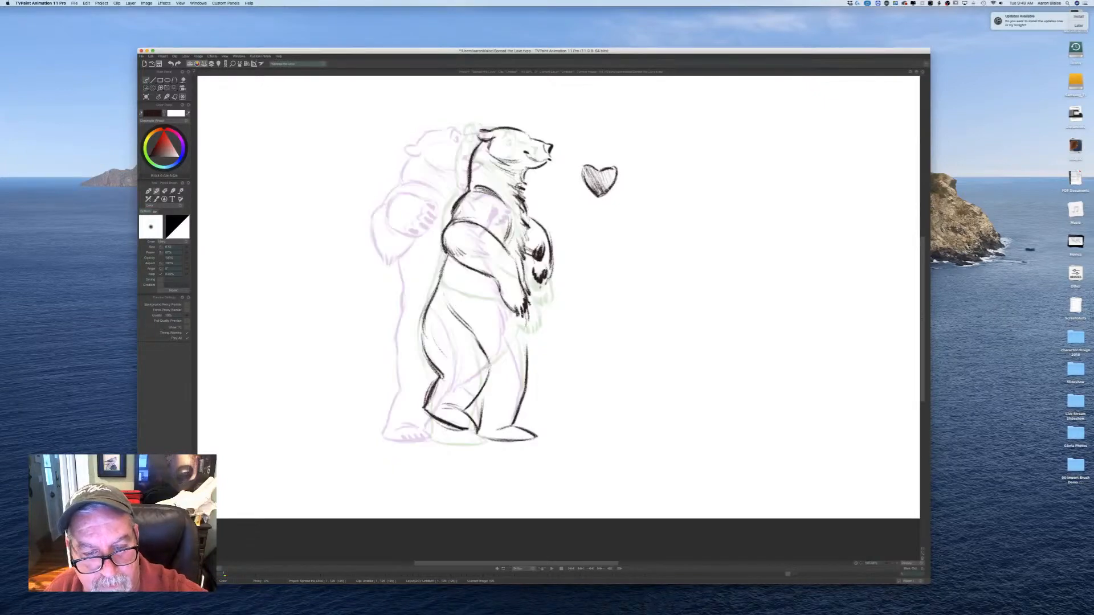
# Step: Draw the rounded belly line from beneath the near paw down to the thigh, checking it against the adjacent drawing
pyautogui.moveTo(523, 333); pyautogui.dragTo(491, 369)
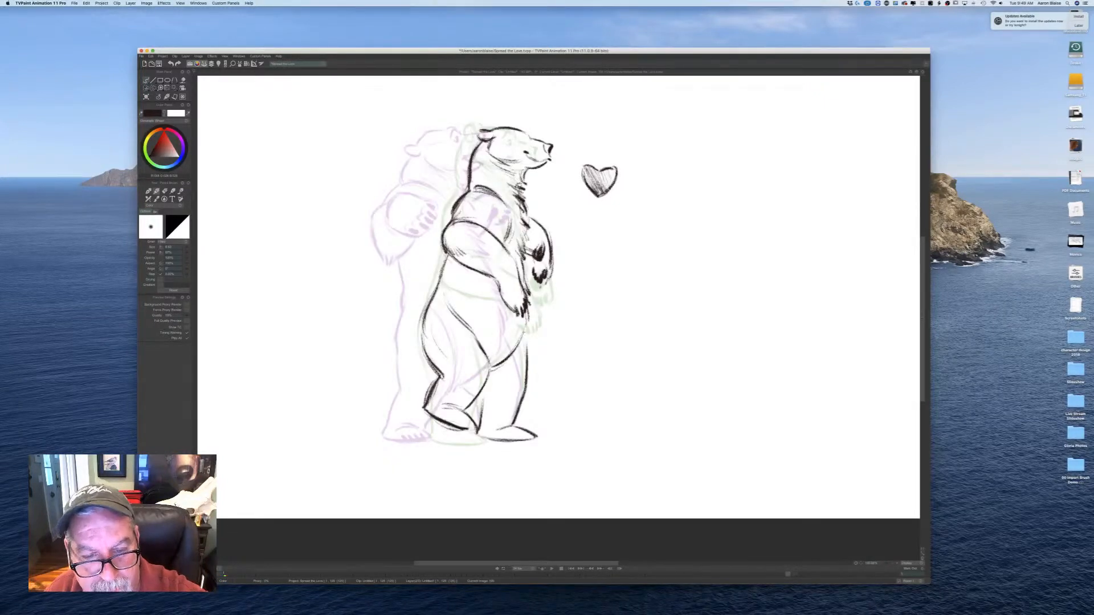
pyautogui.moveTo(528, 316); pyautogui.dragTo(520, 348)
pyautogui.press('Left')
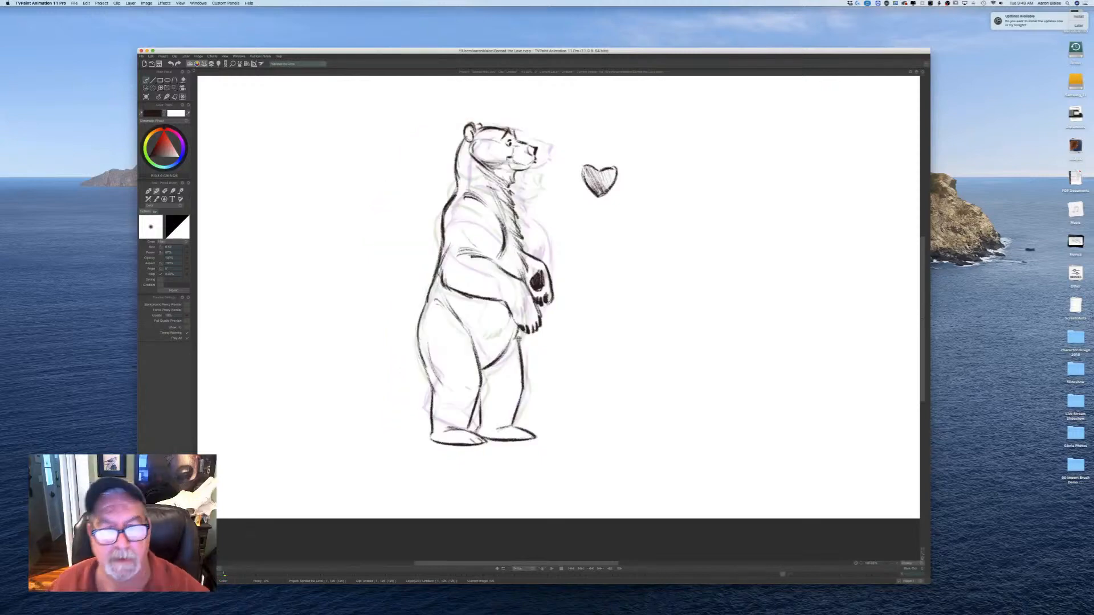
pyautogui.press('Right')
pyautogui.press('Left')
pyautogui.press('Right')
# Step: Refine the fur between the near forearm and far paw, and erase the overlapping strokes there
pyautogui.moveTo(526, 265); pyautogui.dragTo(531, 296)
pyautogui.press('e')
pyautogui.moveTo(514, 238)
pyautogui.mouseDown()
pyautogui.moveTo(522, 288)
pyautogui.moveTo(530, 274)
pyautogui.moveTo(533, 283)
pyautogui.mouseUp()
pyautogui.press('Left')
pyautogui.press('Right')
pyautogui.press('e')
pyautogui.press('Left')
pyautogui.press('Right')
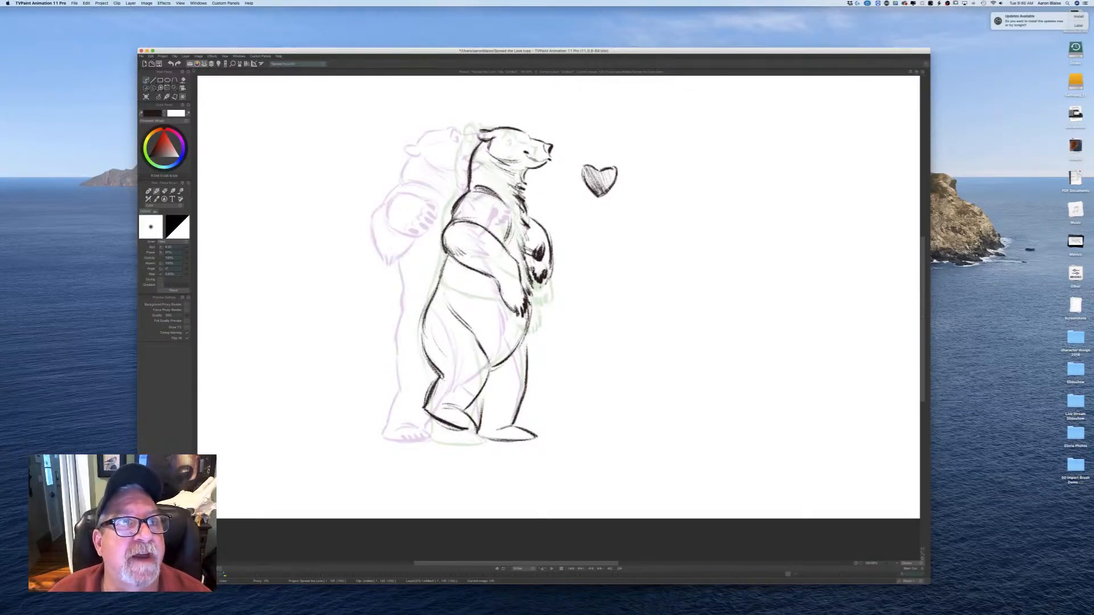
# Step: Reinforce the strokes where the far arm meets the chest
pyautogui.press('Left')
pyautogui.press('Right')
pyautogui.moveTo(524, 217); pyautogui.dragTo(538, 224)
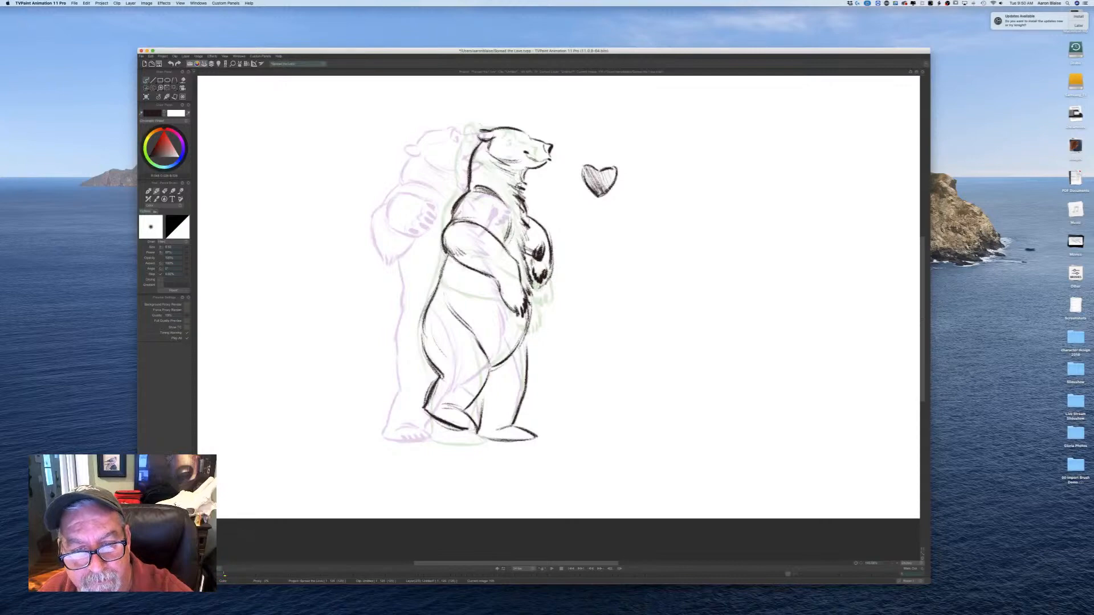
# Step: Draw the bear's brow and eye, flipping to the adjacent drawing to match their placement
pyautogui.press('Left')
pyautogui.press('Right')
pyautogui.press('Left')
pyautogui.press('Right')
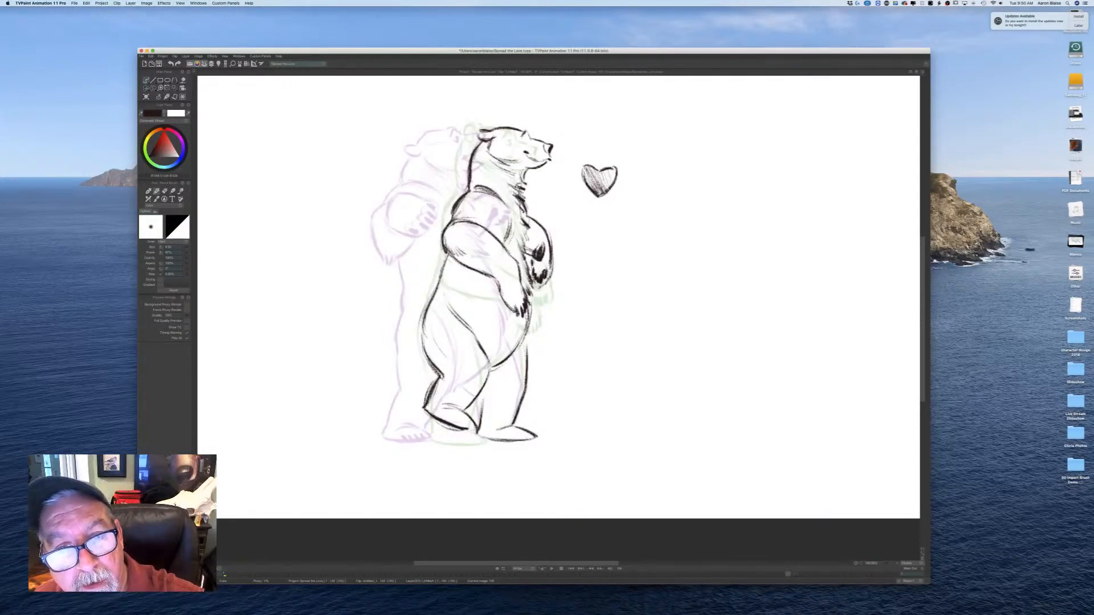
pyautogui.press('Left')
pyautogui.press('Right')
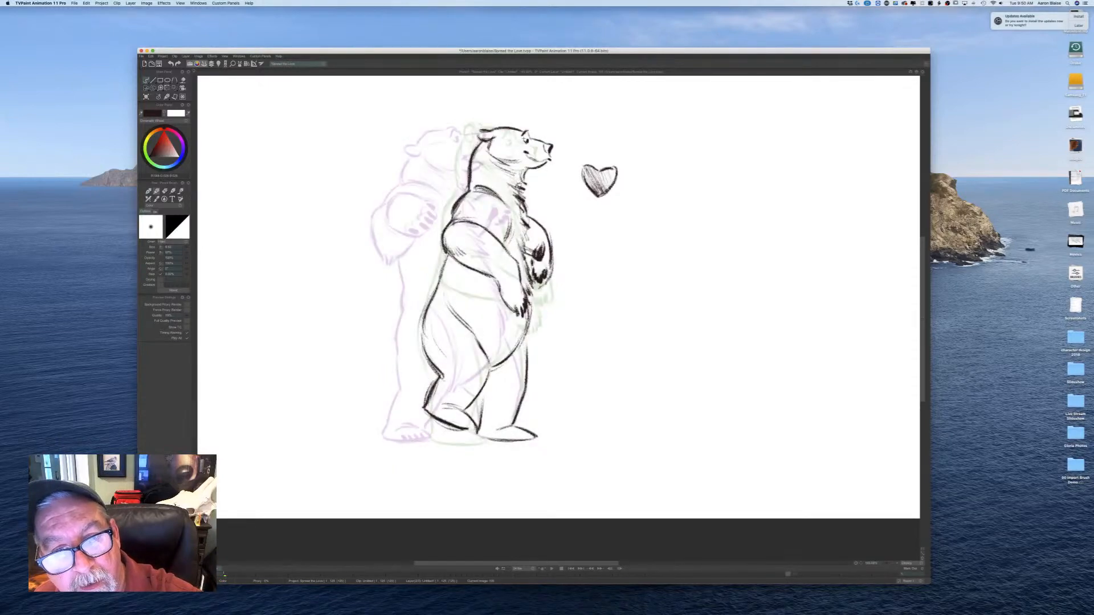
pyautogui.press('Left')
pyautogui.press('Right')
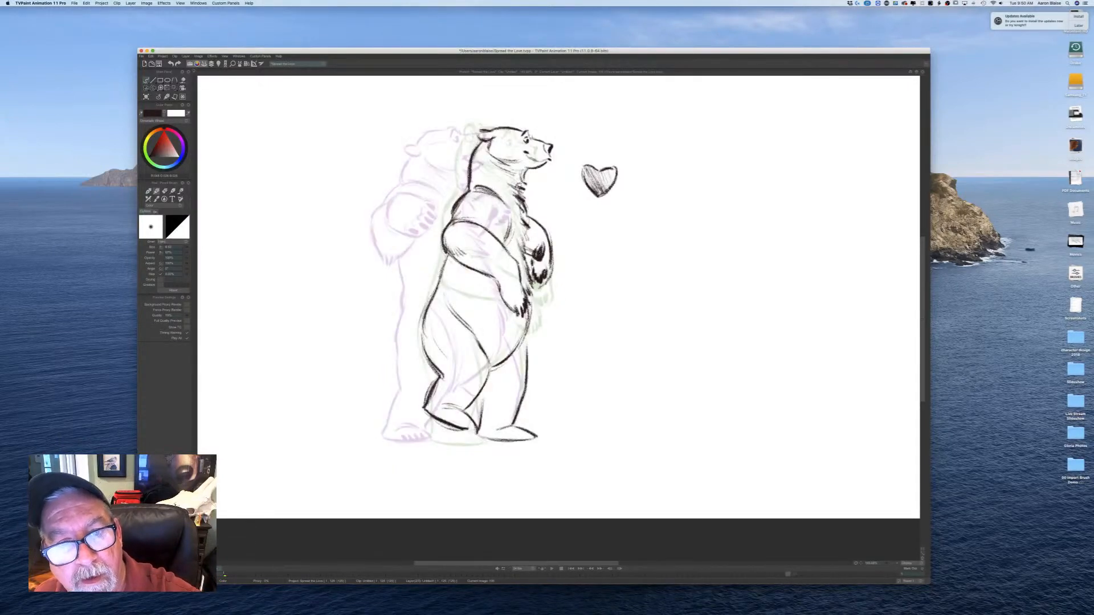
# Step: Strengthen the line along the top of the bear's head and add a light mark on the cheek
pyautogui.moveTo(515, 127)
pyautogui.mouseDown()
pyautogui.moveTo(528, 131)
pyautogui.moveTo(499, 142)
pyautogui.mouseUp()
pyautogui.press('Left')
pyautogui.press('Right')
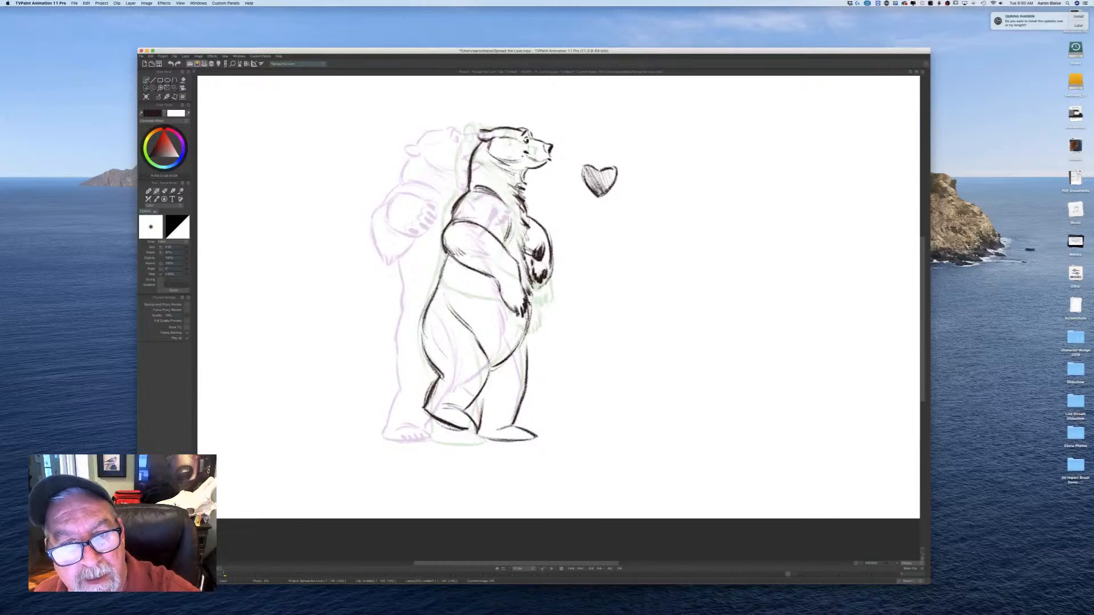
pyautogui.click(497, 153)
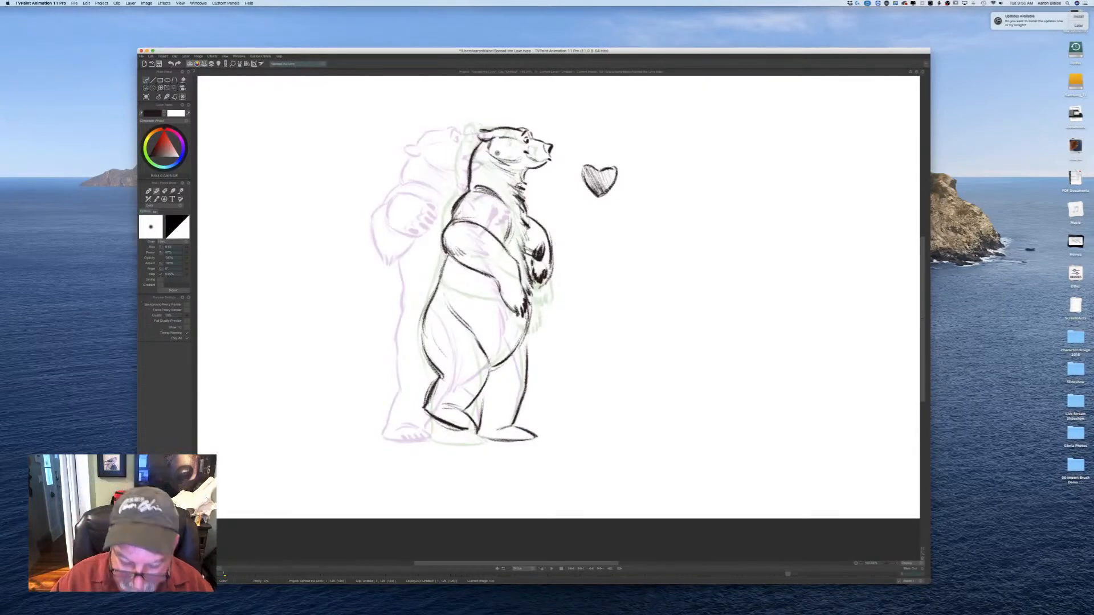
# Step: Show the timeline and extend the finished in-between's exposure so the arms-pulled-back pose starts later
pyautogui.click(211, 64)
pyautogui.moveTo(787, 481)
pyautogui.mouseDown()
pyautogui.moveTo(386, 481)
pyautogui.moveTo(809, 481)
pyautogui.moveTo(734, 481)
pyautogui.mouseUp()
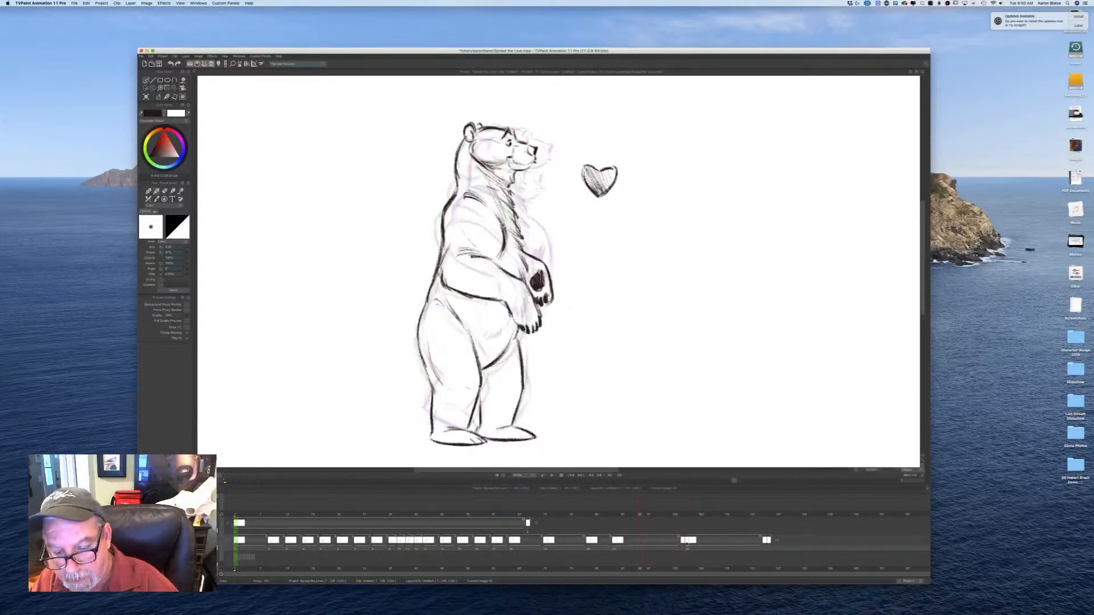
pyautogui.moveTo(685, 548); pyautogui.dragTo(704, 548)
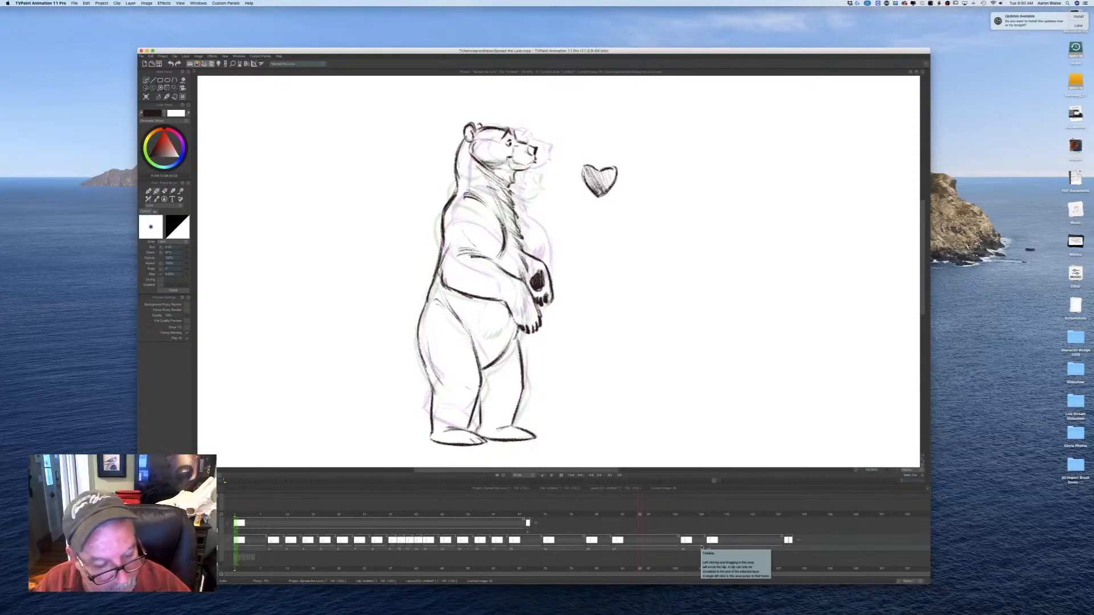
# Step: Select the bear layer's drawings up to the last hold and play the animation to review the timing
pyautogui.moveTo(238, 547); pyautogui.dragTo(286, 547)
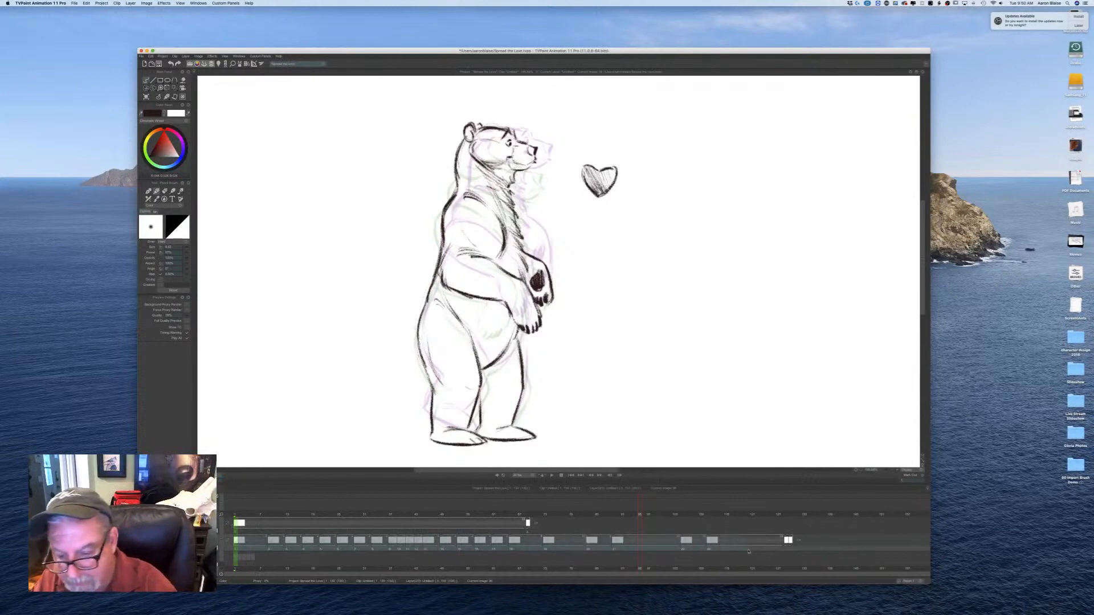
pyautogui.click(776, 547)
pyautogui.click(551, 476)
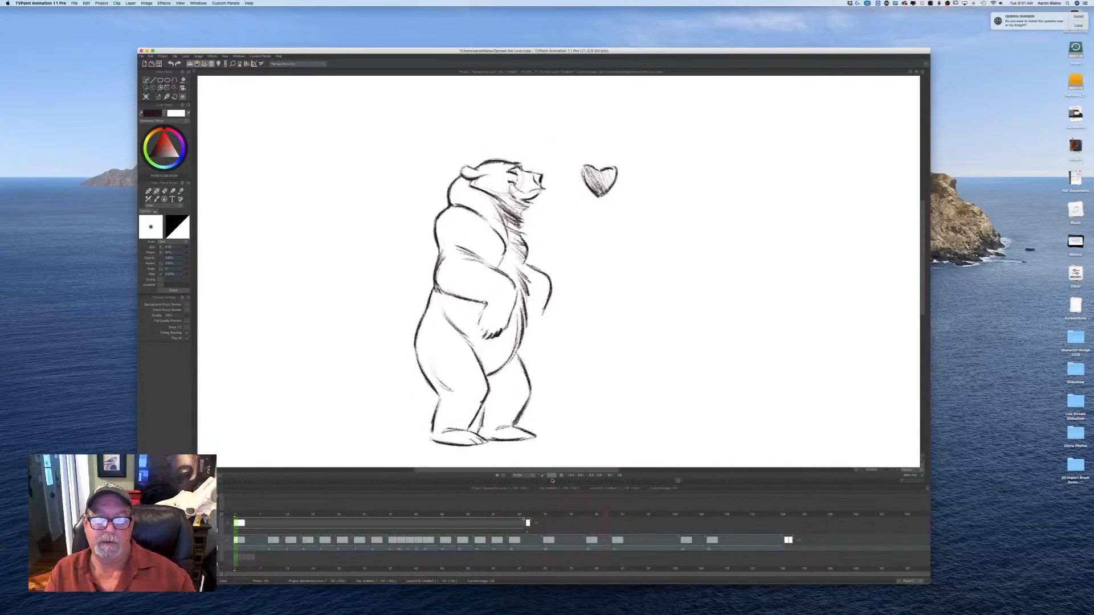
pyautogui.click(560, 477)
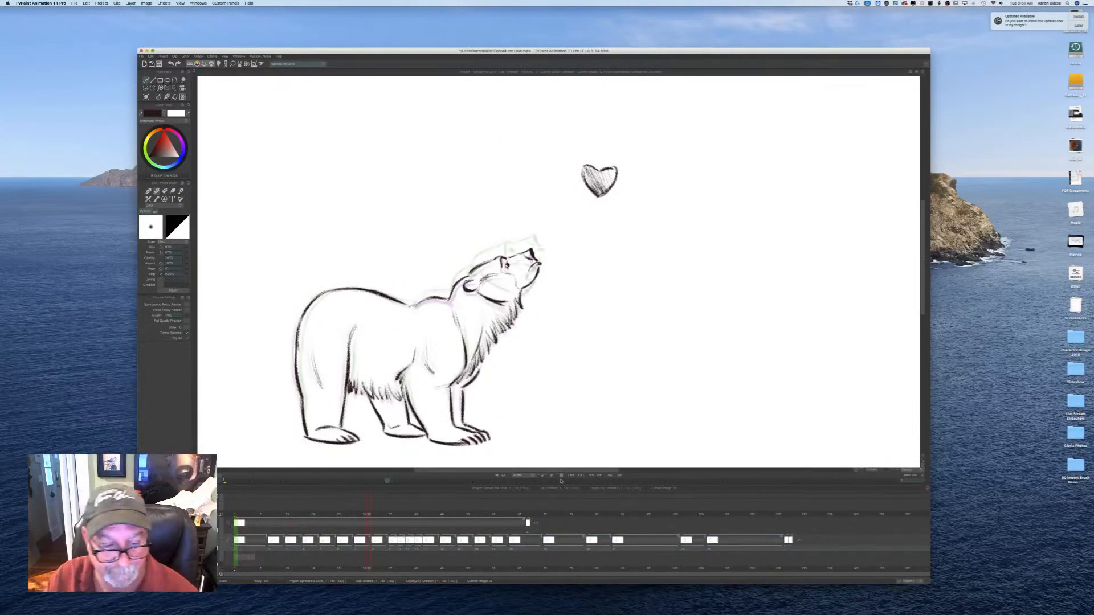
# Step: Insert a blank drawing between the finished in-between and the arms-pulled-back pose
pyautogui.moveTo(337, 518); pyautogui.dragTo(710, 540)
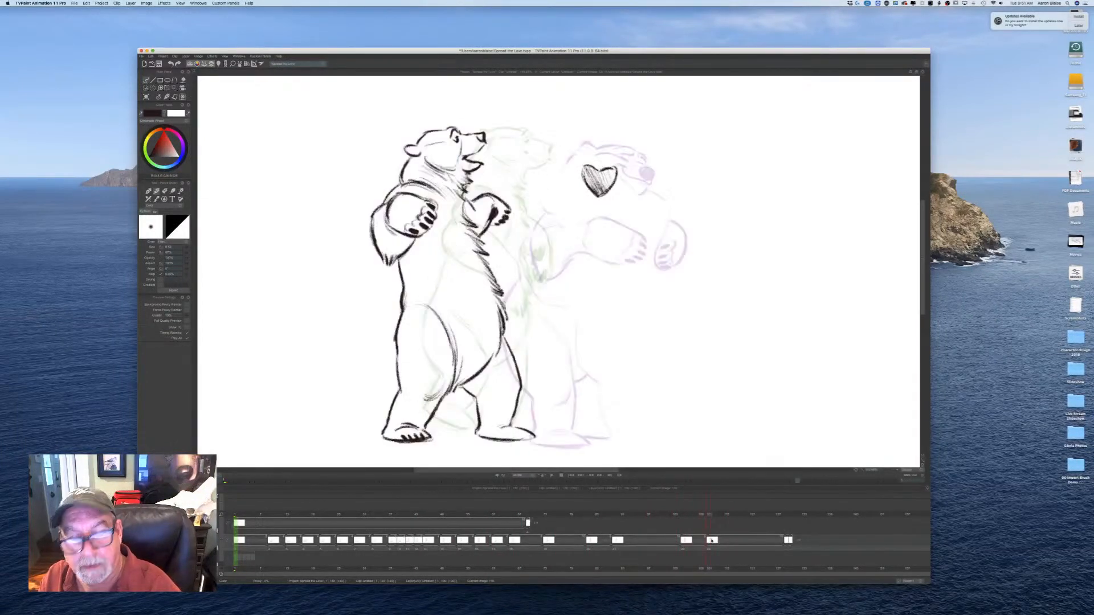
pyautogui.moveTo(706, 547); pyautogui.dragTo(709, 544)
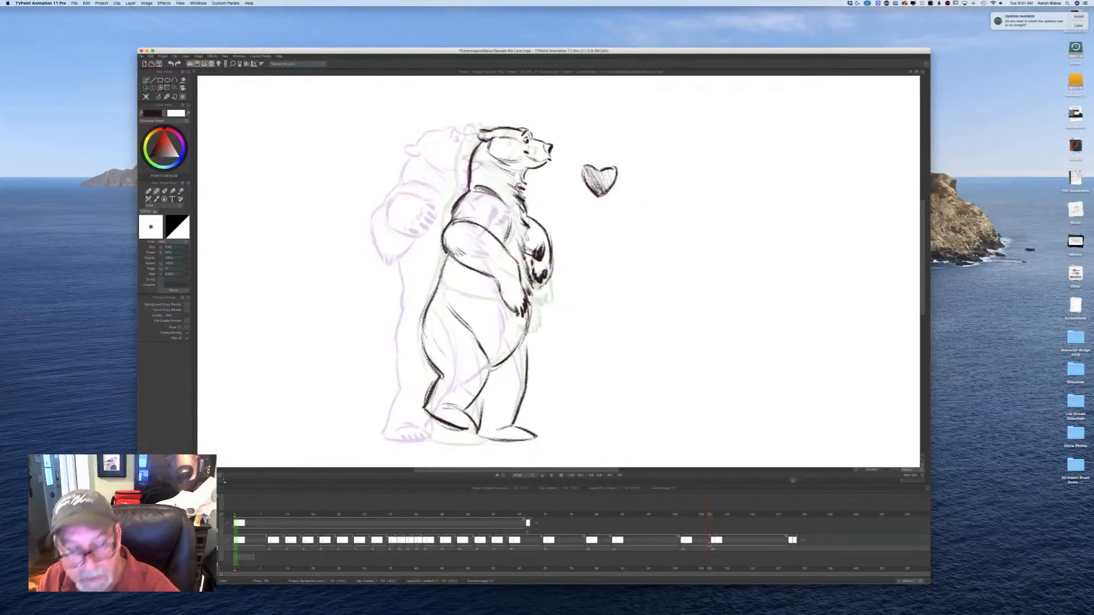
pyautogui.click(144, 99)
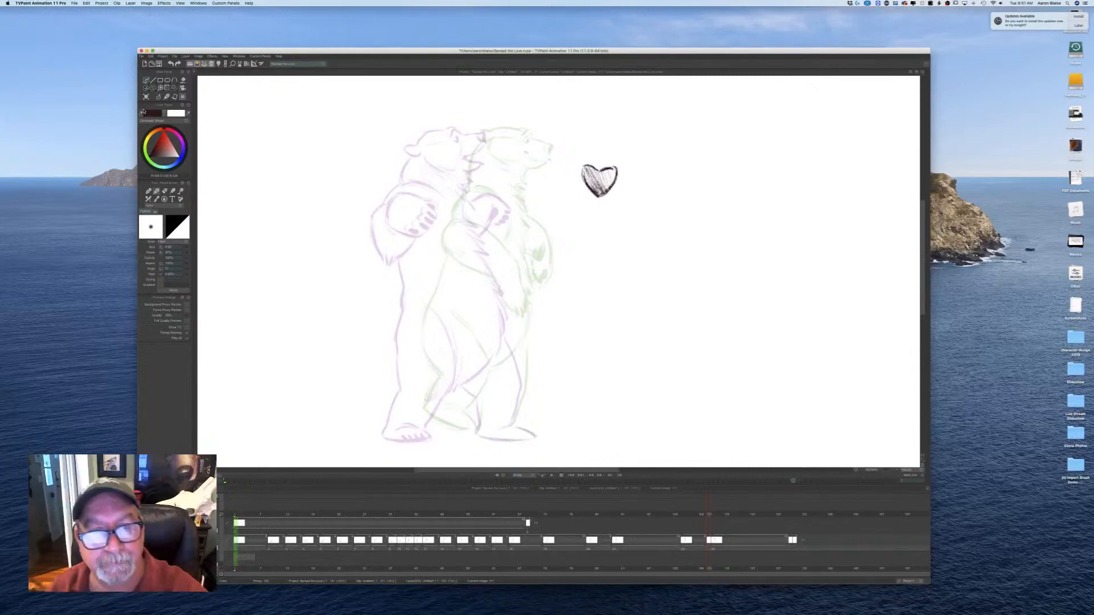
# Step: Sketch an oval for the head on the blank drawing, midway between the two neighbouring head positions
pyautogui.moveTo(455, 171)
pyautogui.mouseDown()
pyautogui.moveTo(492, 155)
pyautogui.moveTo(459, 181)
pyautogui.moveTo(483, 150)
pyautogui.moveTo(452, 160)
pyautogui.mouseUp()
pyautogui.press('Left')
pyautogui.press('Right')
pyautogui.press('Left')
pyautogui.press('Right')
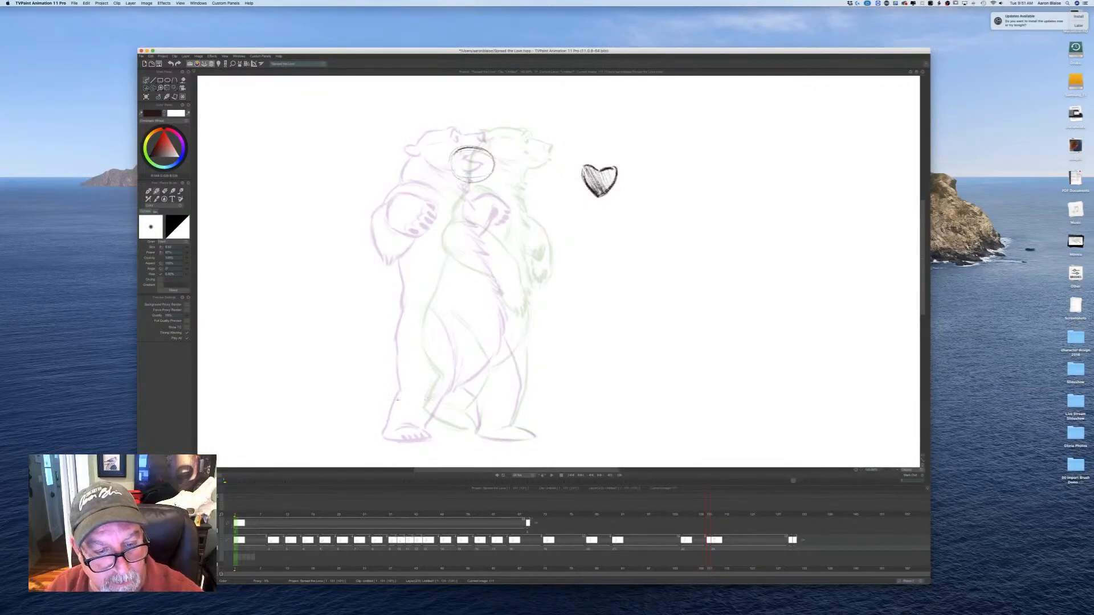
# Step: Draw the back foot and the start of its lower leg over the arms-pulled-back pose's planted foot
pyautogui.moveTo(403, 425)
pyautogui.mouseDown()
pyautogui.moveTo(425, 435)
pyautogui.moveTo(391, 439)
pyautogui.moveTo(430, 438)
pyautogui.mouseUp()
pyautogui.press('Left')
pyautogui.press('Right')
pyautogui.press('Left')
pyautogui.press('Right')
pyautogui.press('Left')
pyautogui.press('Right')
pyautogui.press('Left')
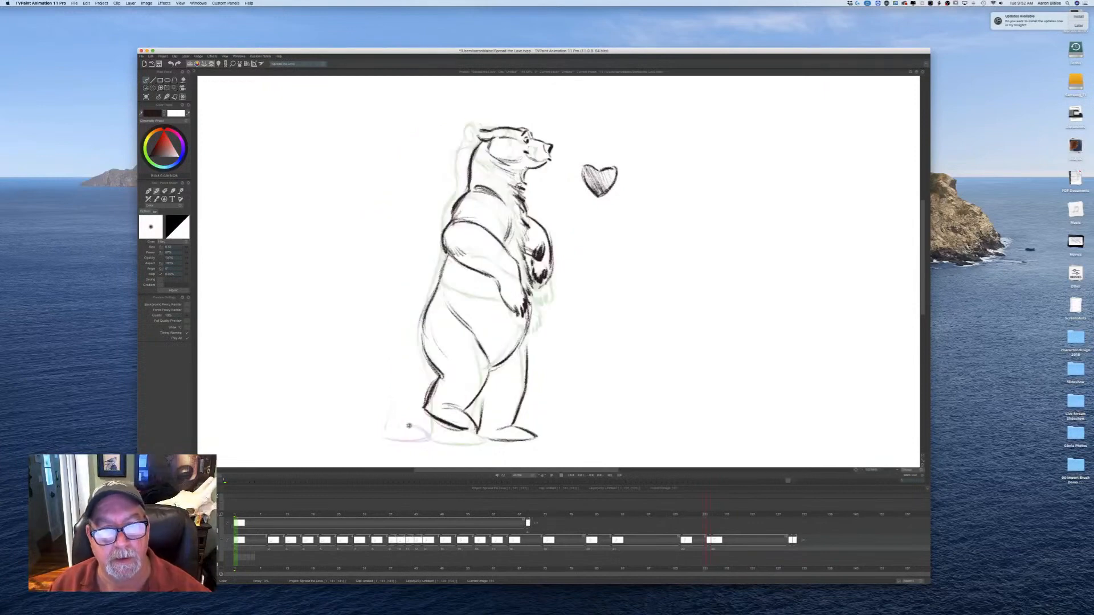
pyautogui.press('Right')
pyautogui.press('Left')
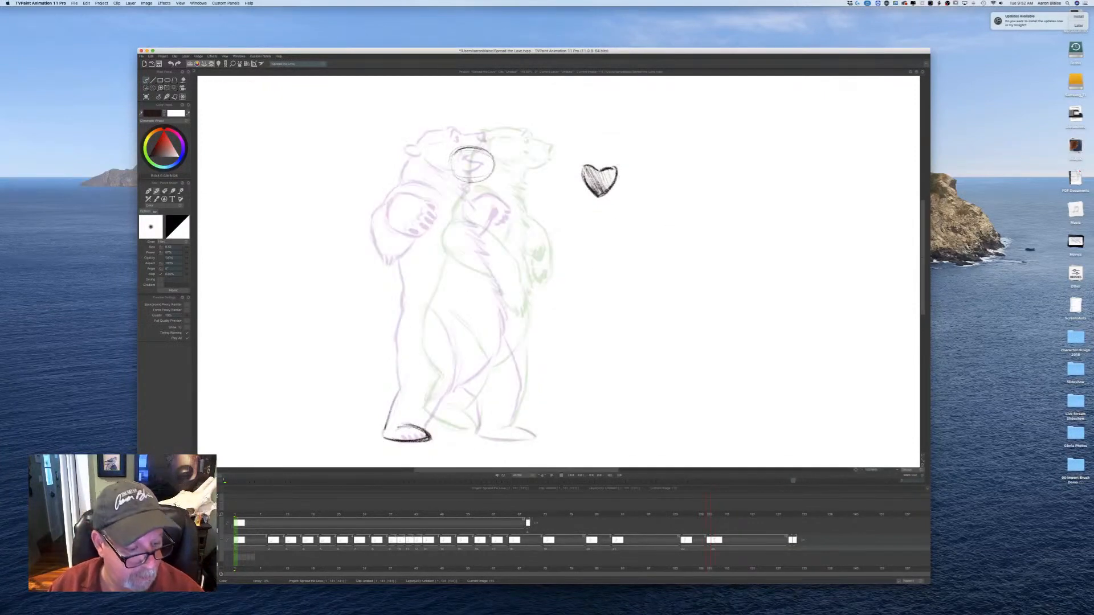
# Step: Flip between the new drawing and its two neighbours to examine the head and foot movement
pyautogui.press('Left')
pyautogui.press('Right')
pyautogui.press('Right')
pyautogui.press('Left')
pyautogui.press('Left')
pyautogui.press('Right')
pyautogui.press('Right')
pyautogui.press('Left')
pyautogui.press('Left')
pyautogui.press('Right')
pyautogui.press('Right')
pyautogui.press('Left')
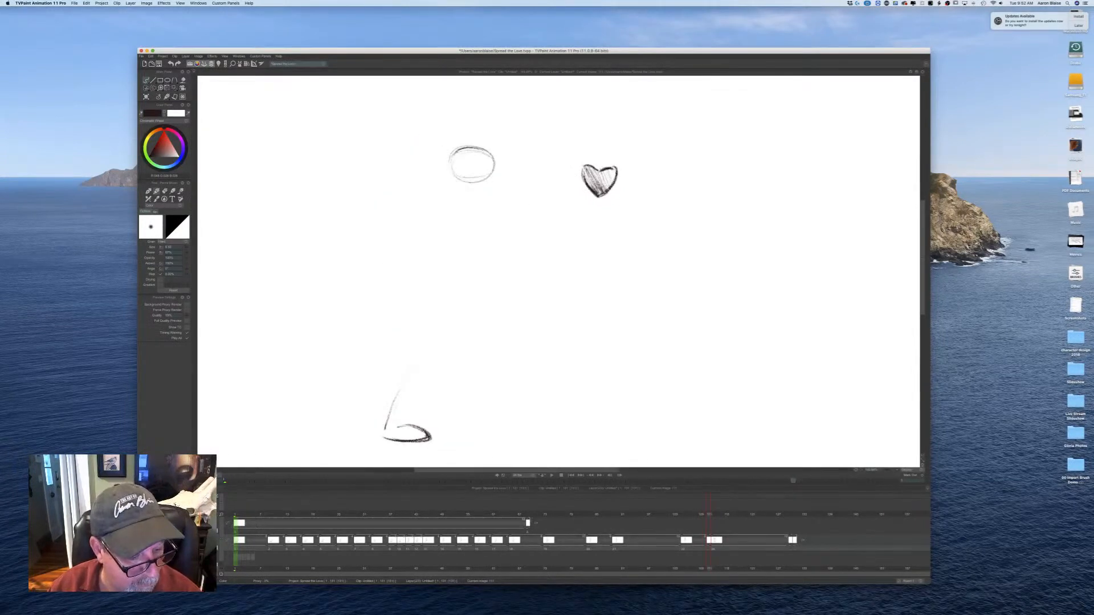
# Step: Draw the in-between bear's head top, neck and upper back line down to the shoulder, checking it against the neighbouring drawings
pyautogui.press('Left')
pyautogui.press('Left')
pyautogui.press('Right')
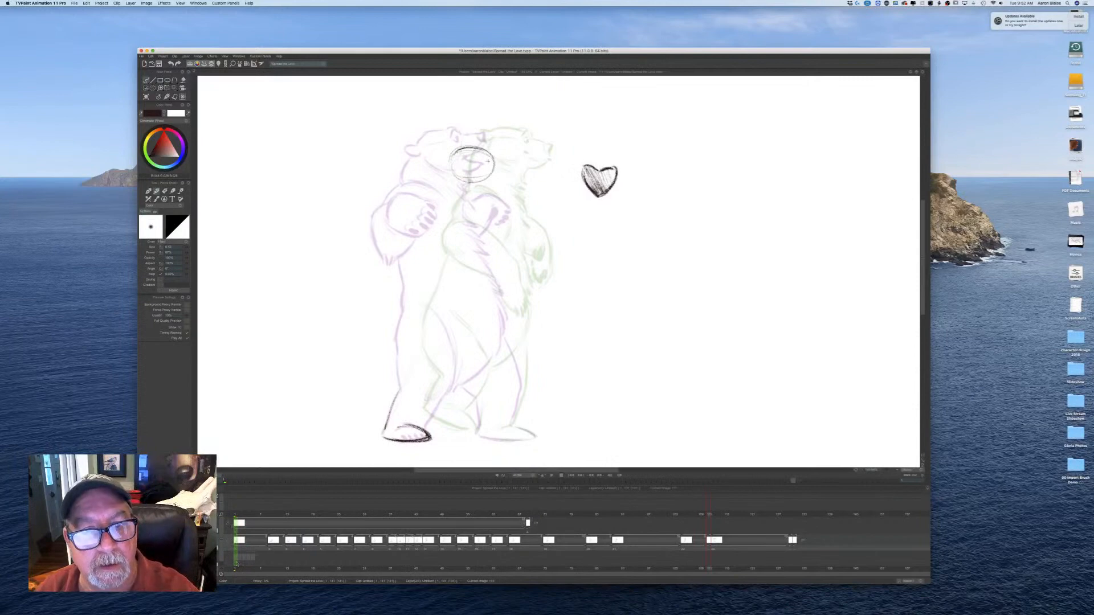
pyautogui.moveTo(463, 149)
pyautogui.mouseDown()
pyautogui.moveTo(437, 176)
pyautogui.moveTo(430, 192)
pyautogui.moveTo(447, 160)
pyautogui.moveTo(411, 229)
pyautogui.mouseUp()
pyautogui.press('Left')
pyautogui.press('Right')
pyautogui.press('Left')
pyautogui.press('Right')
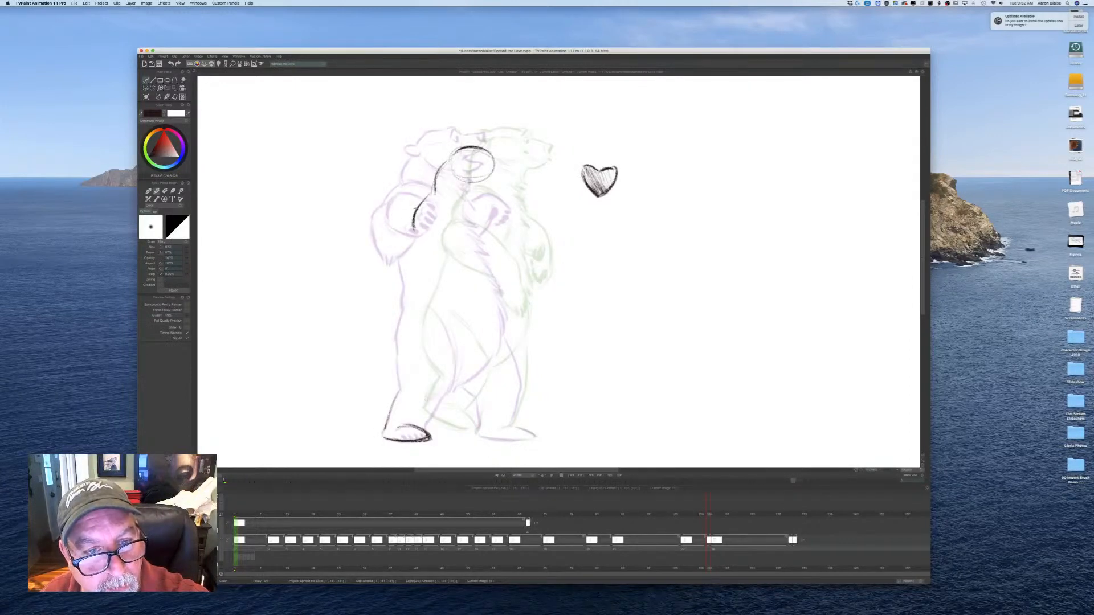
pyautogui.press('Left')
pyautogui.press('Right')
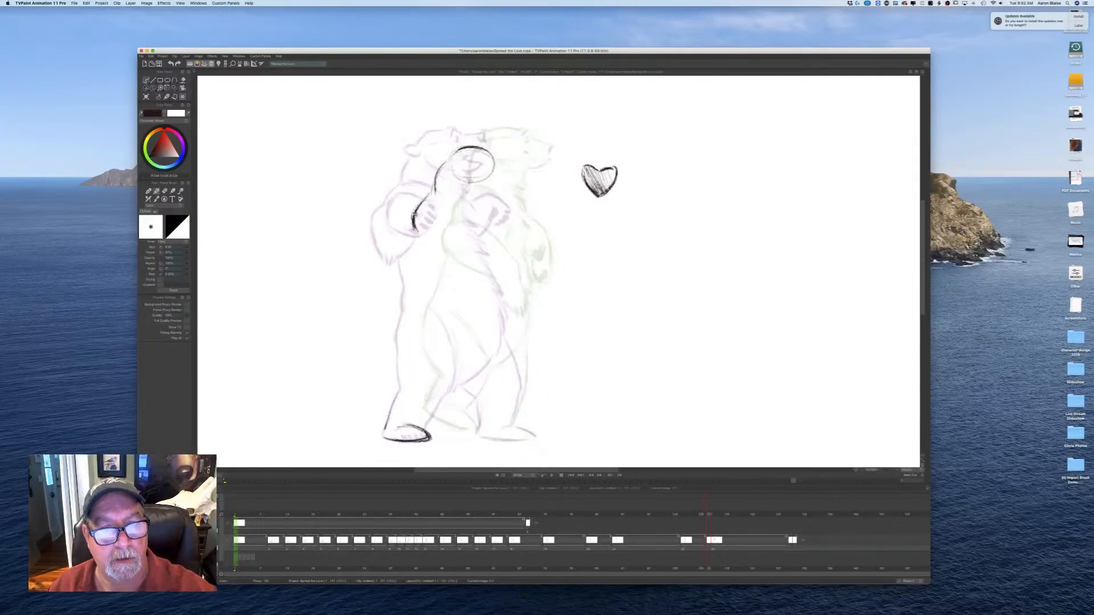
pyautogui.press('Left')
pyautogui.press('Right')
# Step: Continue the bear's back contour from the shoulder down the rear leg to the heel
pyautogui.moveTo(413, 230)
pyautogui.mouseDown()
pyautogui.moveTo(404, 385)
pyautogui.moveTo(386, 428)
pyautogui.mouseUp()
pyautogui.press('Left')
pyautogui.press('Right')
pyautogui.press('Right')
pyautogui.press('Left')
pyautogui.press('Left')
pyautogui.press('Right')
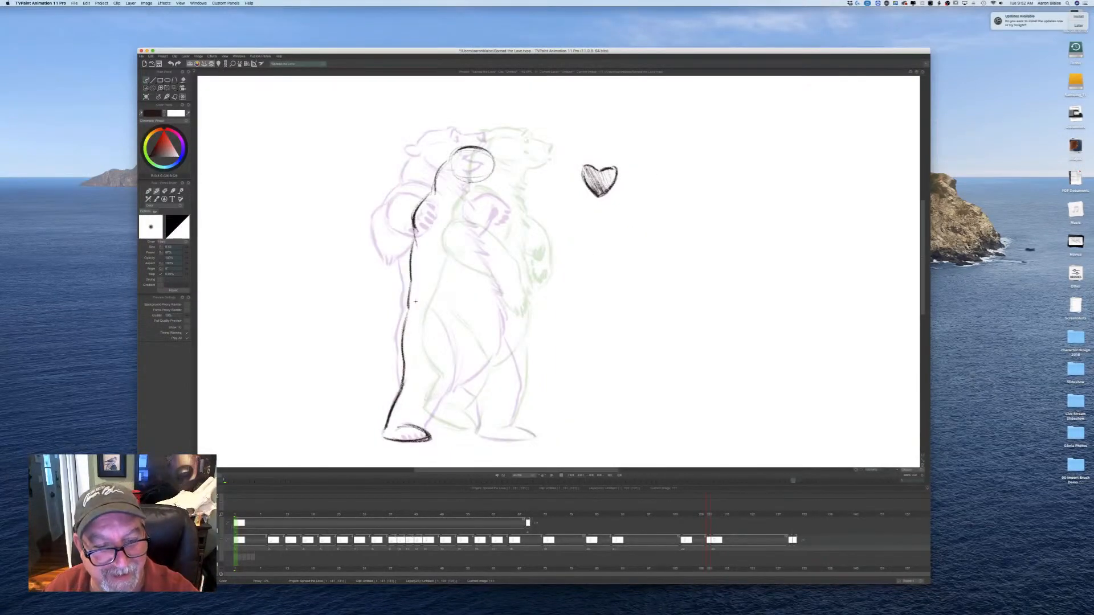
# Step: Draw the near leg's curved thigh and front contour down to the foot, with a short crease stroke behind the knee
pyautogui.moveTo(431, 307); pyautogui.dragTo(458, 364)
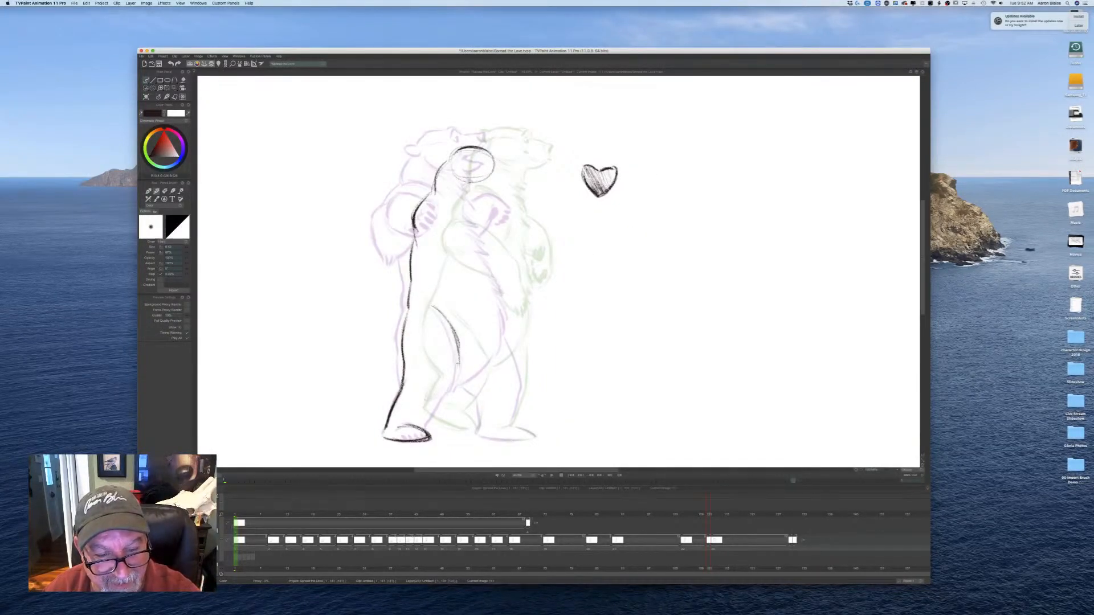
pyautogui.press('Left')
pyautogui.press('Right')
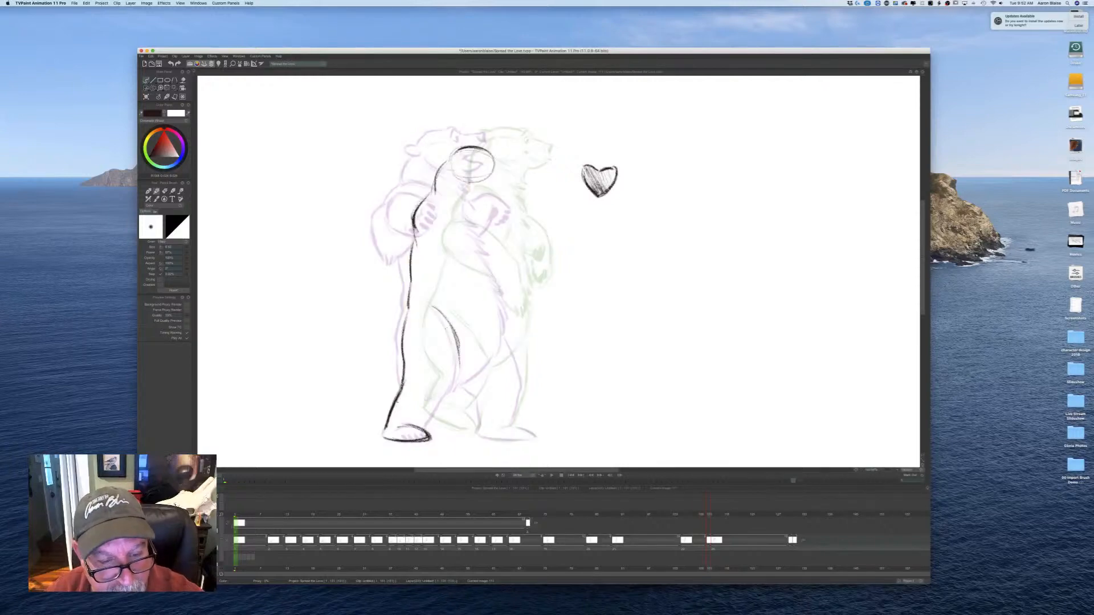
pyautogui.moveTo(460, 352)
pyautogui.mouseDown()
pyautogui.moveTo(453, 393)
pyautogui.moveTo(424, 429)
pyautogui.moveTo(445, 393)
pyautogui.mouseUp()
pyautogui.press('Left')
pyautogui.press('Right')
pyautogui.press('Left')
pyautogui.press('Right')
pyautogui.moveTo(428, 400); pyautogui.dragTo(446, 391)
pyautogui.press('Left')
pyautogui.press('Right')
pyautogui.press('Left')
pyautogui.press('Right')
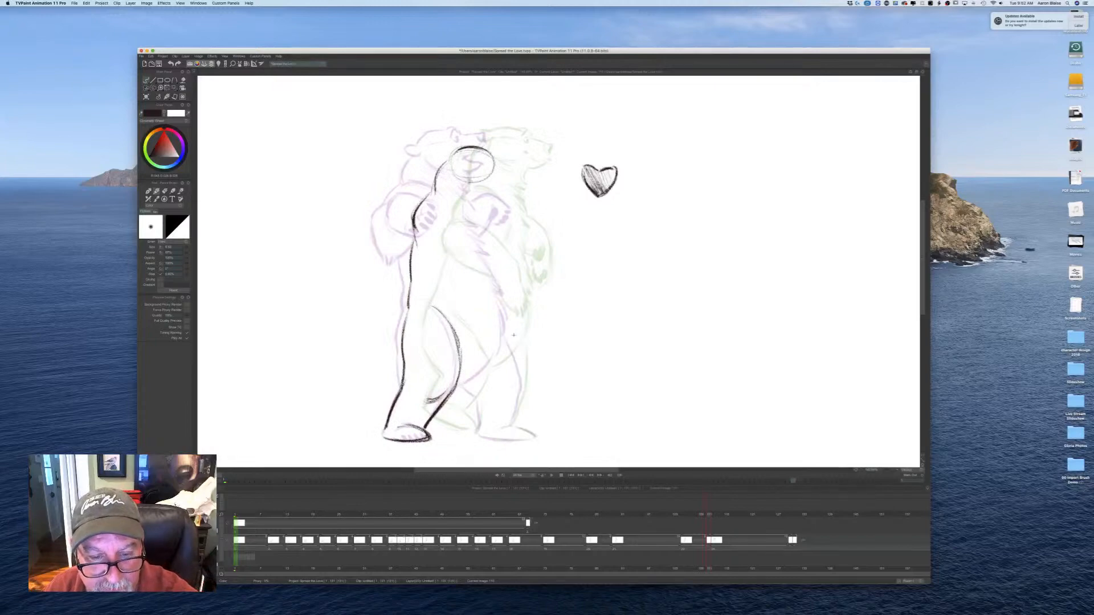
# Step: Draw the far leg's front and back contours and its flat foot
pyautogui.moveTo(512, 339)
pyautogui.mouseDown()
pyautogui.moveTo(521, 390)
pyautogui.moveTo(510, 427)
pyautogui.mouseUp()
pyautogui.press('Left')
pyautogui.press('Right')
pyautogui.moveTo(471, 387)
pyautogui.mouseDown()
pyautogui.moveTo(476, 436)
pyautogui.moveTo(536, 438)
pyautogui.mouseUp()
pyautogui.press('Left')
pyautogui.press('Right')
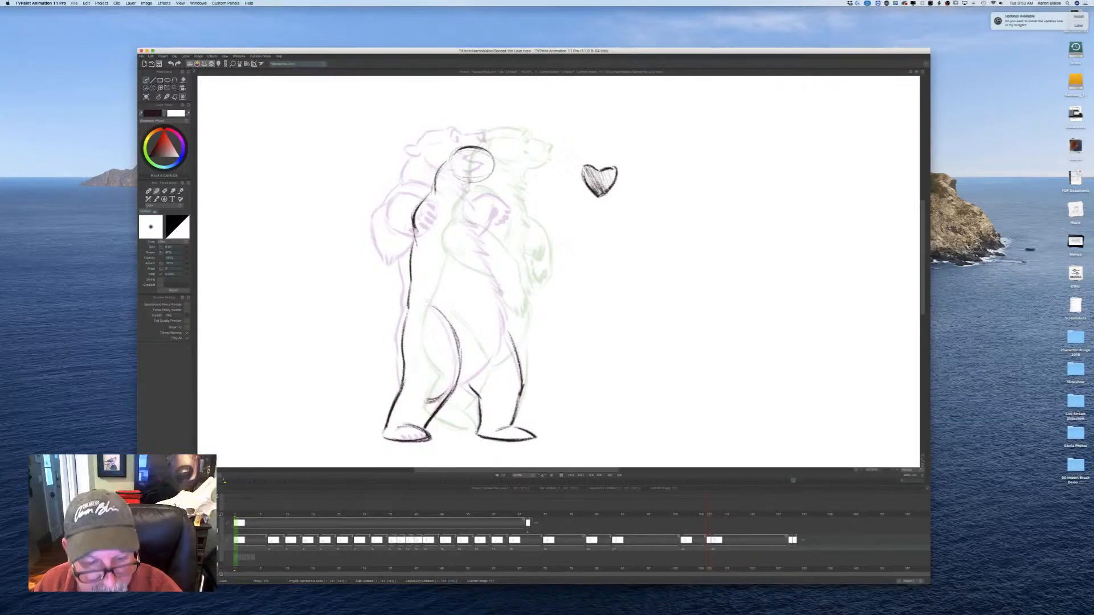
# Step: Draw the belly's lower curve from the far thigh back to the near leg
pyautogui.moveTo(512, 302)
pyautogui.mouseDown()
pyautogui.moveTo(501, 358)
pyautogui.moveTo(453, 389)
pyautogui.mouseUp()
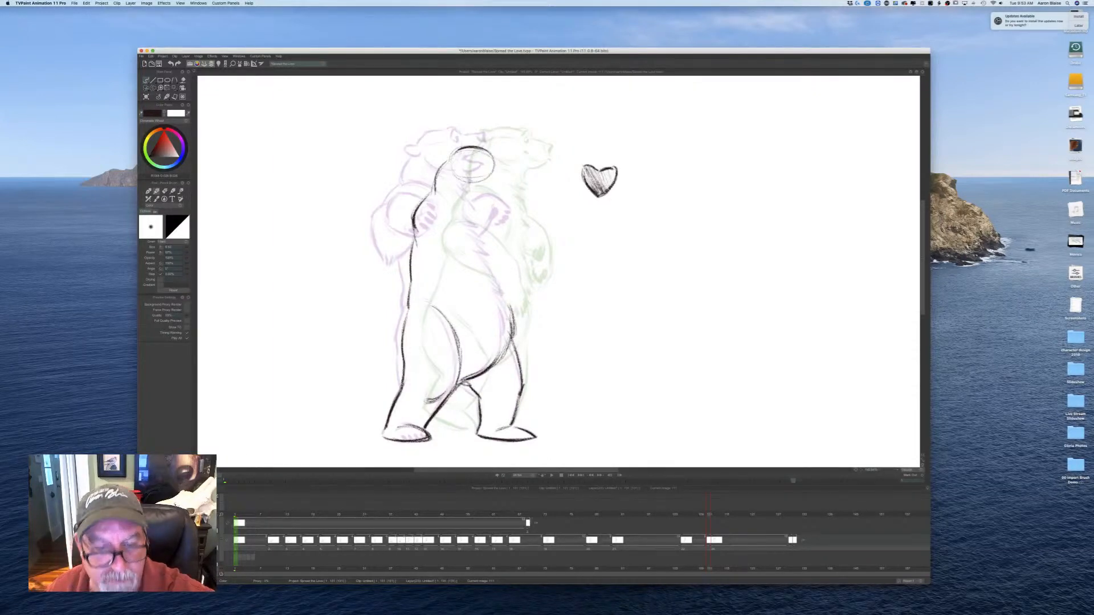
pyautogui.press('Left')
pyautogui.press('Right')
# Step: Flip between the in-between and the previous drawing to compare the legs and belly
pyautogui.press('Left')
pyautogui.press('Right')
pyautogui.press('Left')
pyautogui.press('Right')
pyautogui.press('Left')
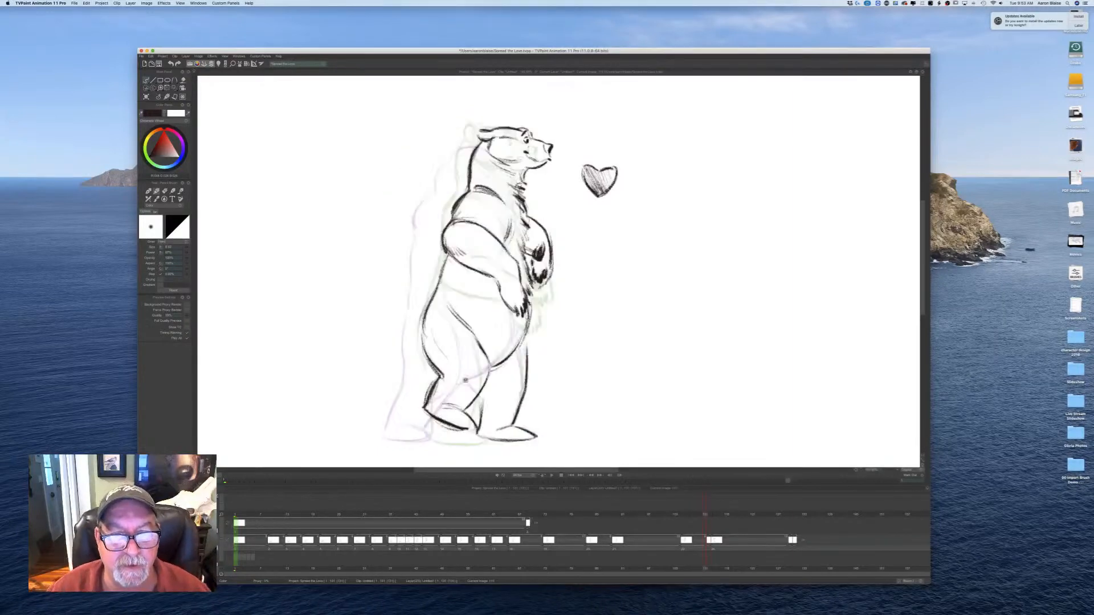
pyautogui.press('Right')
pyautogui.press('Left')
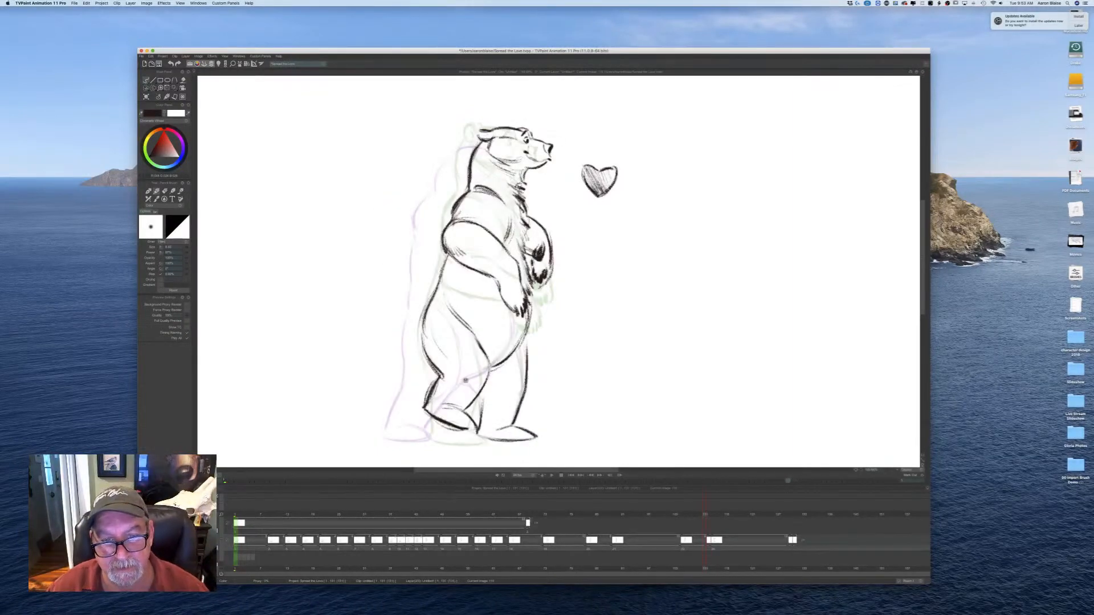
pyautogui.press('Right')
pyautogui.press('Left')
pyautogui.press('Right')
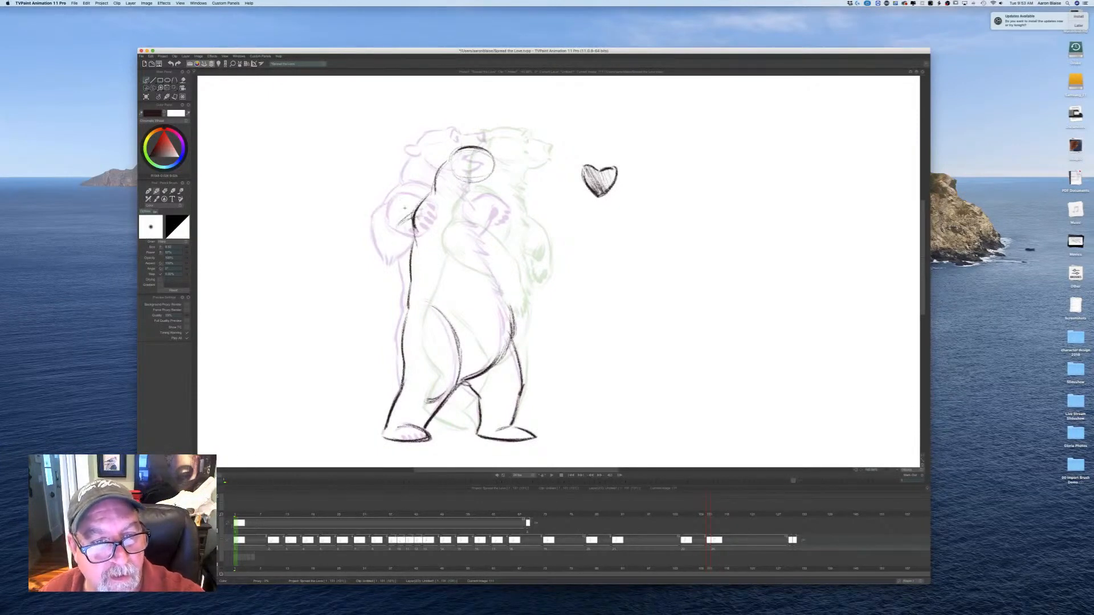
# Step: Draw the near arm's rear elbow curve and the upper arm line running across the chest
pyautogui.moveTo(400, 241)
pyautogui.mouseDown()
pyautogui.moveTo(397, 263)
pyautogui.moveTo(407, 225)
pyautogui.mouseUp()
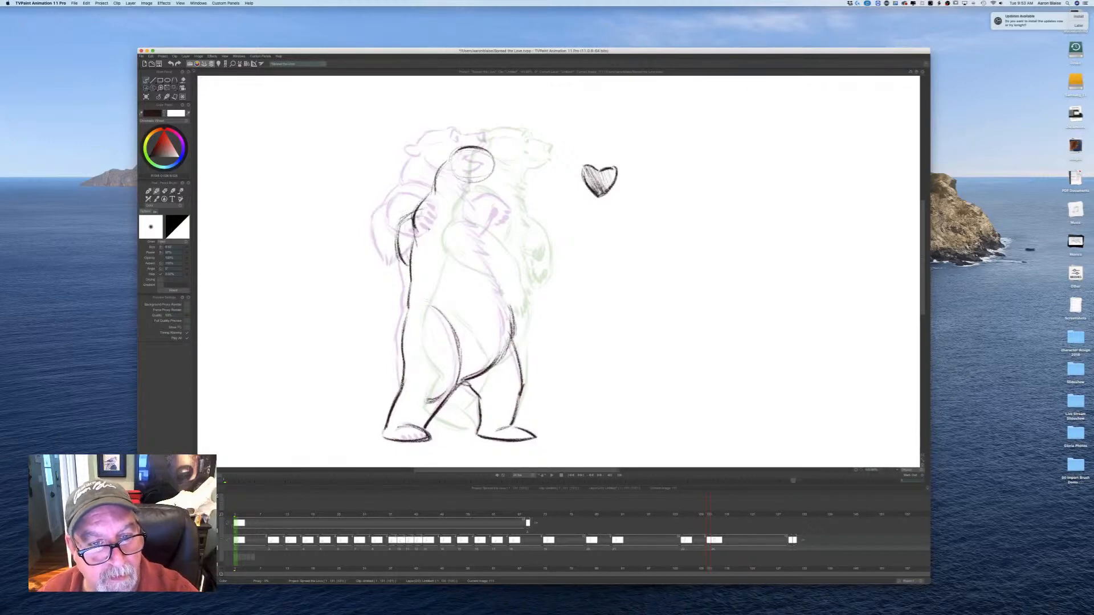
pyautogui.moveTo(449, 213)
pyautogui.mouseDown()
pyautogui.moveTo(479, 219)
pyautogui.moveTo(457, 212)
pyautogui.mouseUp()
pyautogui.press('Left')
pyautogui.press('Right')
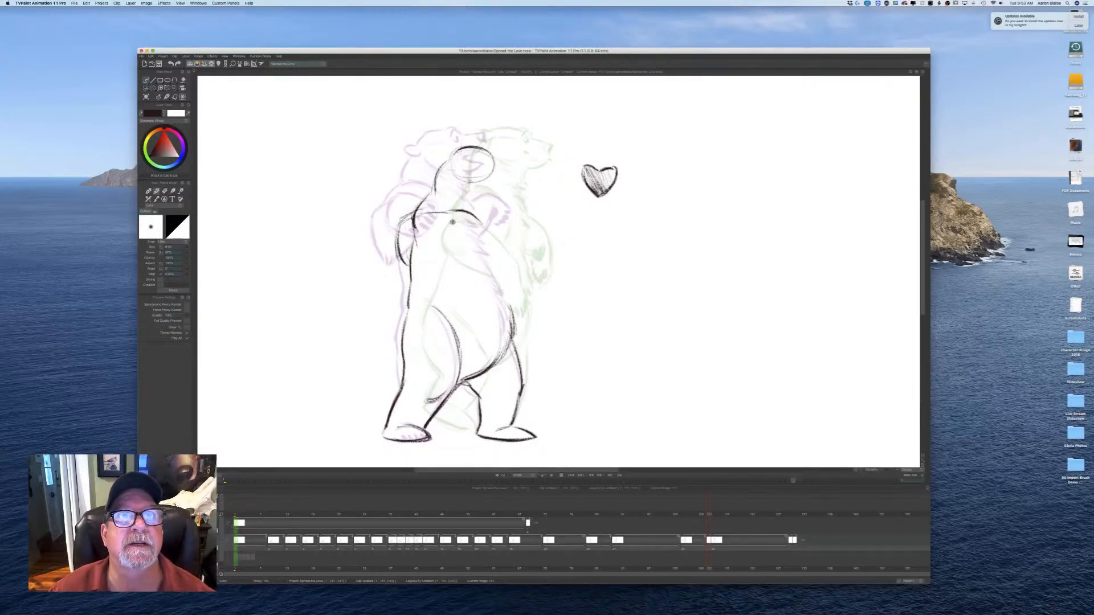
pyautogui.press('Left')
pyautogui.press('Right')
pyautogui.press('Left')
pyautogui.press('Right')
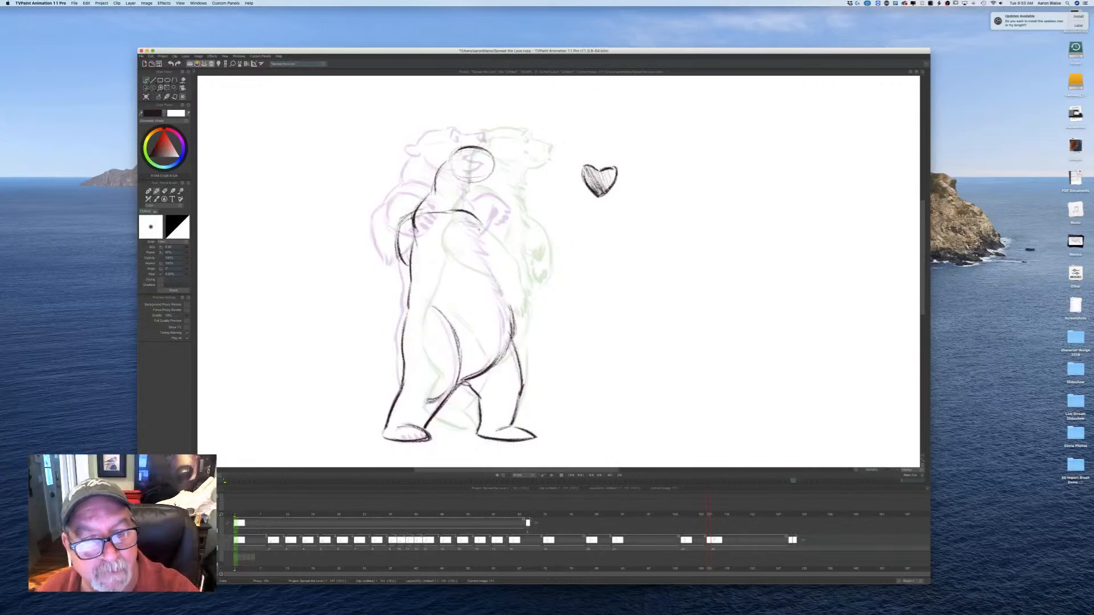
# Step: Draw the hanging paw at the end of the near arm, including its fingers and claws
pyautogui.moveTo(480, 217)
pyautogui.mouseDown()
pyautogui.moveTo(459, 212)
pyautogui.moveTo(495, 235)
pyautogui.moveTo(496, 252)
pyautogui.moveTo(461, 242)
pyautogui.mouseUp()
pyautogui.press('Left')
pyautogui.press('Right')
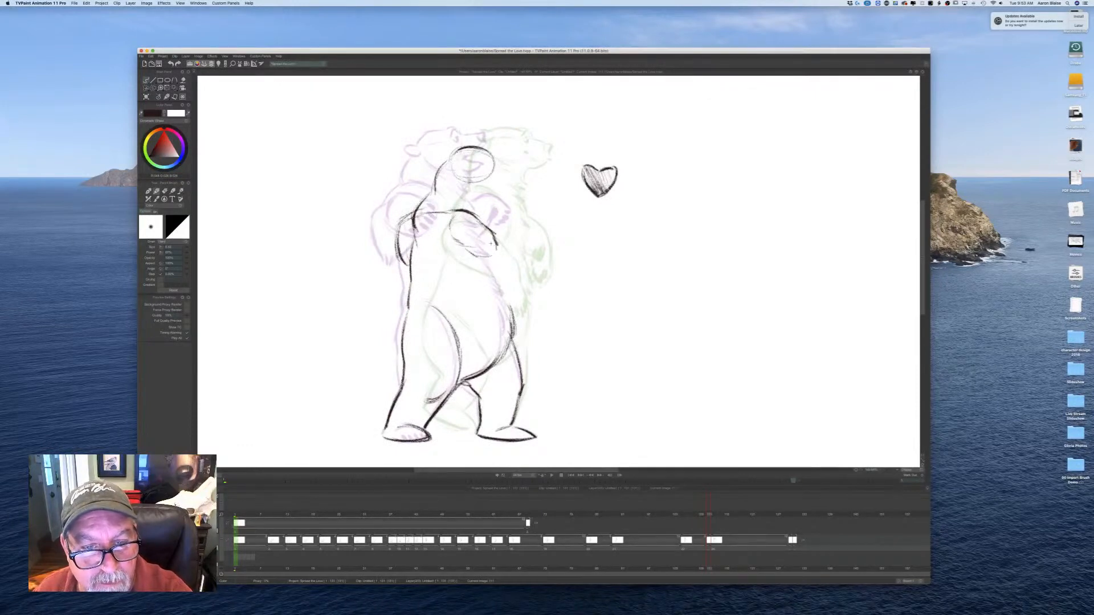
pyautogui.moveTo(485, 247)
pyautogui.mouseDown()
pyautogui.moveTo(495, 255)
pyautogui.moveTo(469, 252)
pyautogui.mouseUp()
pyautogui.moveTo(454, 214); pyautogui.dragTo(456, 238)
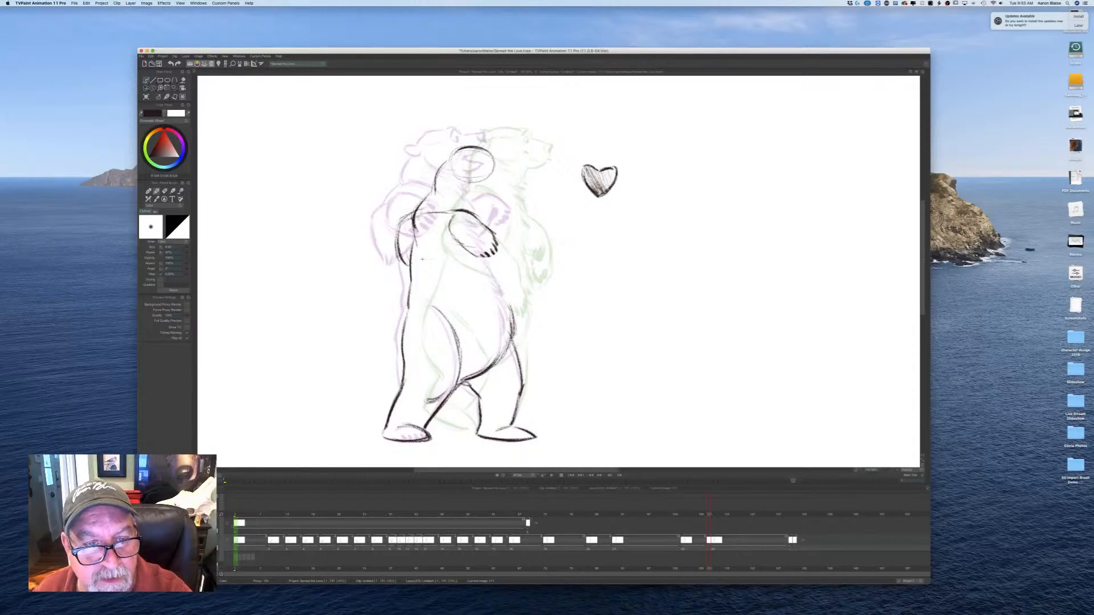
# Step: Draw the underside of the near arm and erase the back line that crosses through it
pyautogui.moveTo(448, 244); pyautogui.dragTo(409, 263)
pyautogui.press('e')
pyautogui.moveTo(433, 200); pyautogui.dragTo(411, 238)
pyautogui.press('Left')
pyautogui.press('Right')
pyautogui.press('Left')
pyautogui.press('Right')
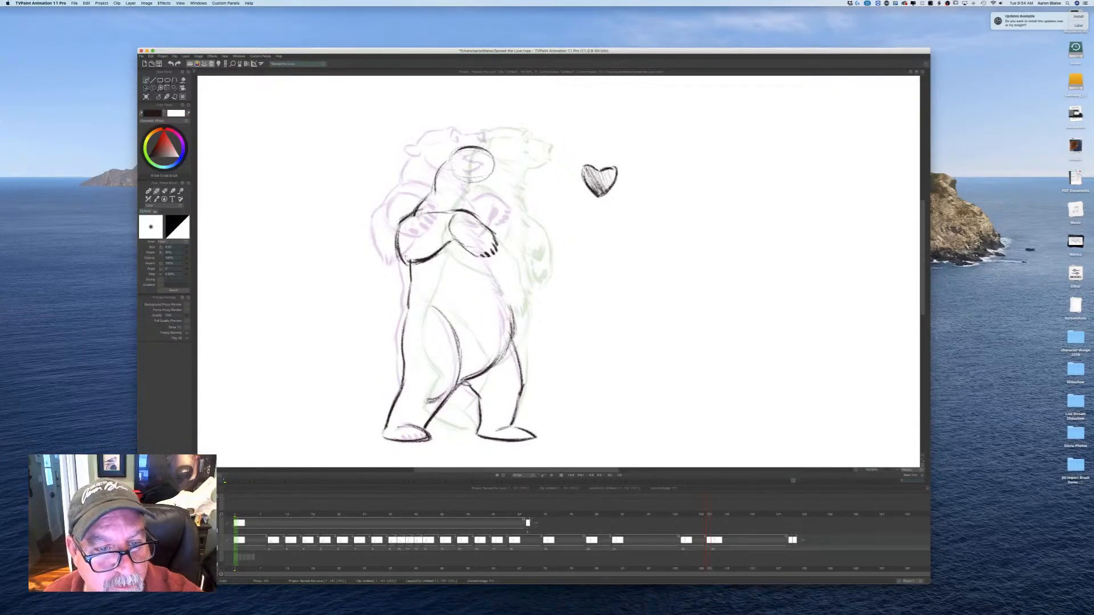
# Step: Add short fur strokes under the near arm's elbow and check them against the previous drawing
pyautogui.moveTo(405, 262); pyautogui.dragTo(423, 263)
pyautogui.press('Left')
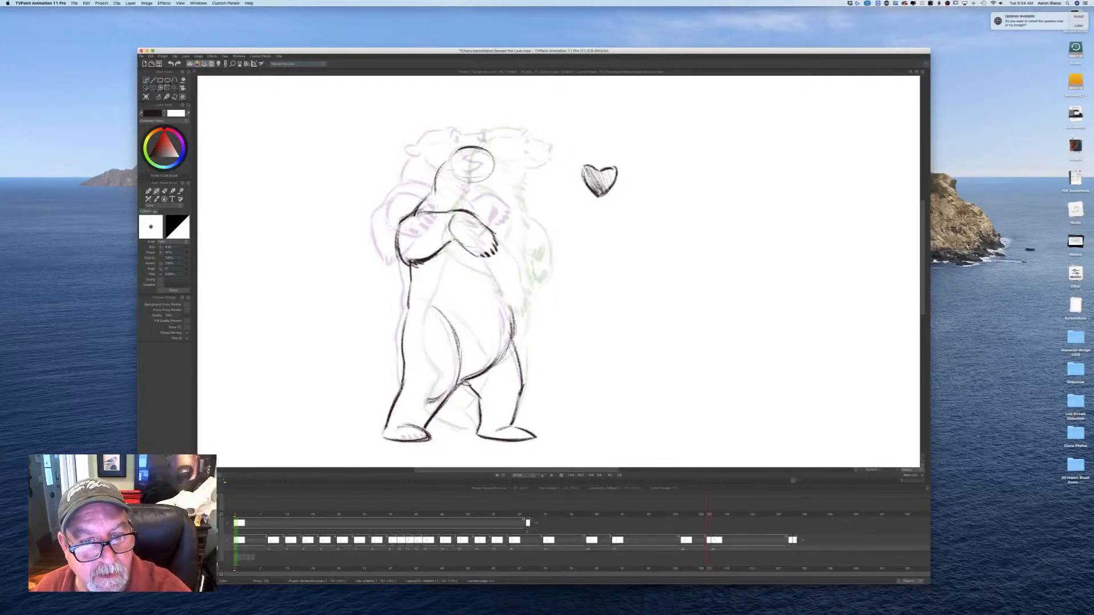
pyautogui.press('Left')
pyautogui.press('Right')
pyautogui.press('Left')
pyautogui.press('Right')
pyautogui.press('Left')
pyautogui.press('Right')
pyautogui.press('Left')
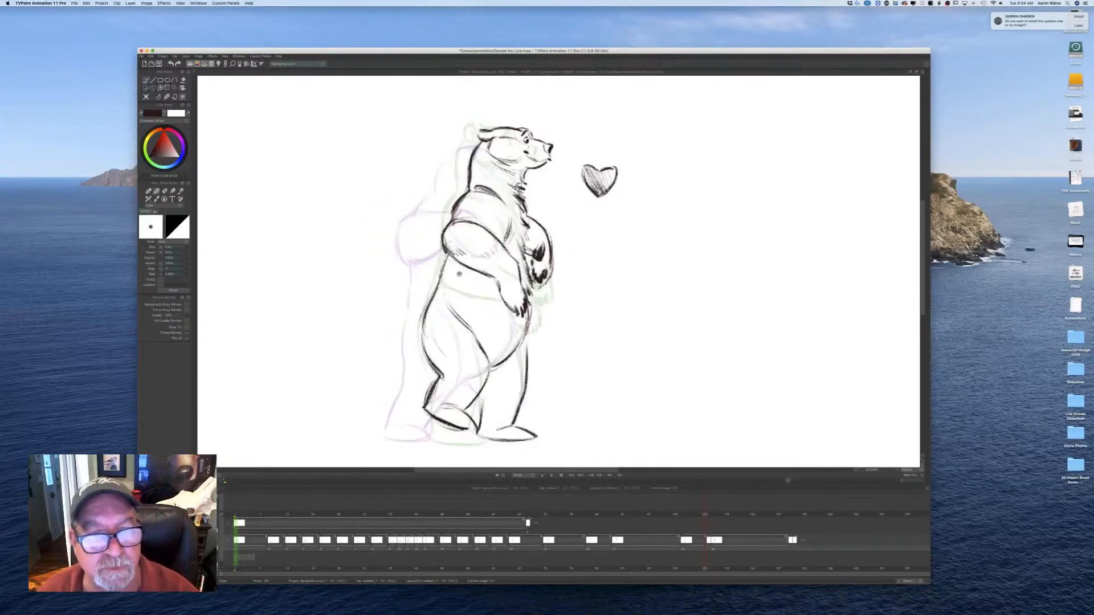
pyautogui.press('Right')
# Step: Draw a curved shoulder line above the near arm at the base of the neck
pyautogui.moveTo(436, 196); pyautogui.dragTo(464, 202)
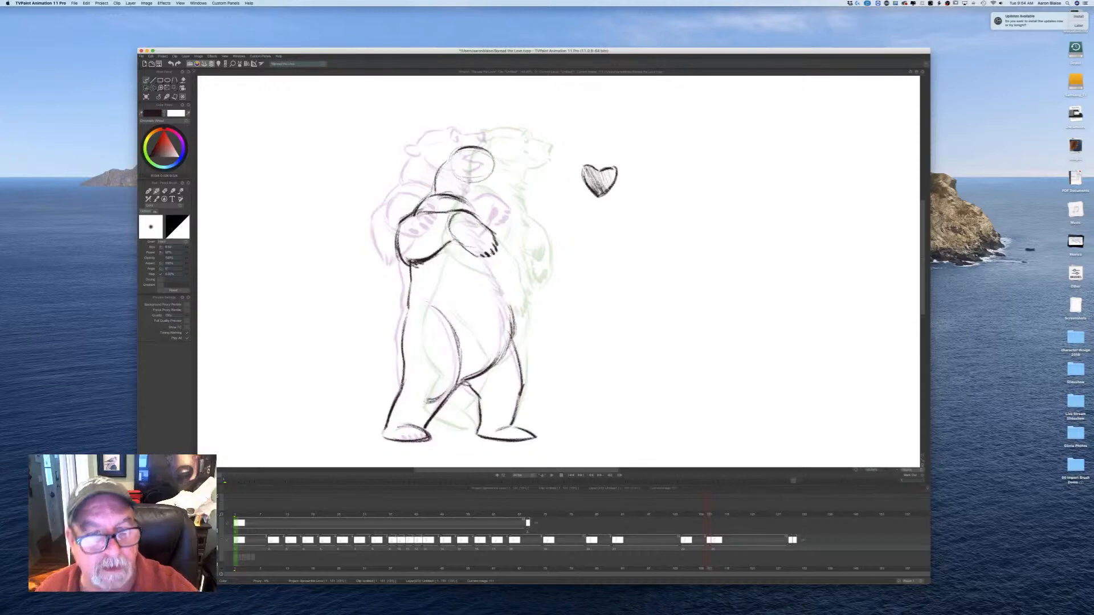
pyautogui.press('Left')
pyautogui.press('Right')
pyautogui.press('Left')
# Step: Flip through the neighbouring drawings to examine the motion of the shoulder and arm
pyautogui.press('Left')
pyautogui.press('Right')
pyautogui.press('Left')
pyautogui.press('Right')
pyautogui.press('Left')
pyautogui.press('Right')
pyautogui.press('Left')
pyautogui.press('Right')
pyautogui.press('Left')
pyautogui.press('Right')
pyautogui.press('Left')
pyautogui.press('Right')
pyautogui.press('Left')
pyautogui.press('Right')
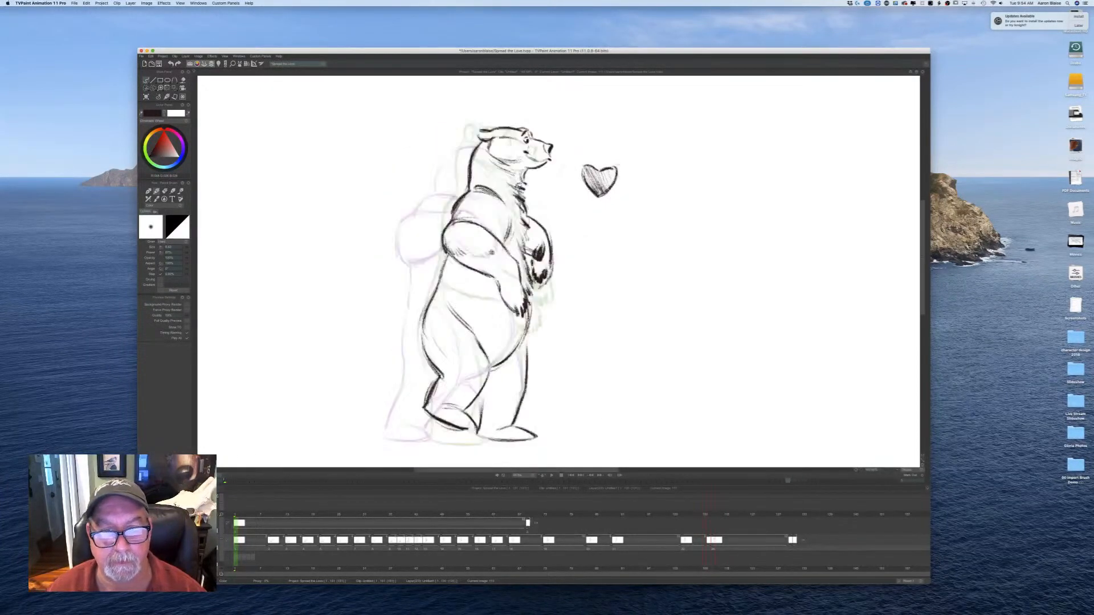
pyautogui.press('Left')
pyautogui.press('Left')
pyautogui.press('Right')
pyautogui.press('Right')
pyautogui.press('Left')
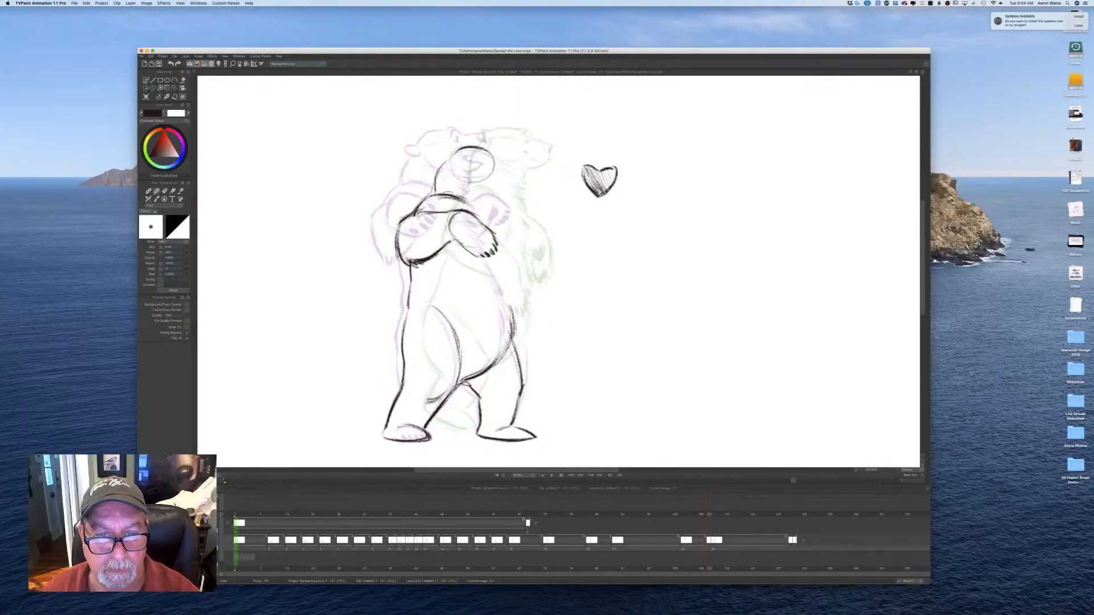
# Step: Draw the front chest and belly contour with fur tufts from the paw down to the far thigh
pyautogui.moveTo(497, 258); pyautogui.dragTo(515, 321)
pyautogui.moveTo(507, 298); pyautogui.dragTo(513, 331)
pyautogui.press('Right')
pyautogui.press('Left')
pyautogui.press('Right')
pyautogui.press('Left')
pyautogui.press('Right')
pyautogui.press('Left')
pyautogui.press('Right')
pyautogui.press('Left')
pyautogui.press('Right')
pyautogui.press('Left')
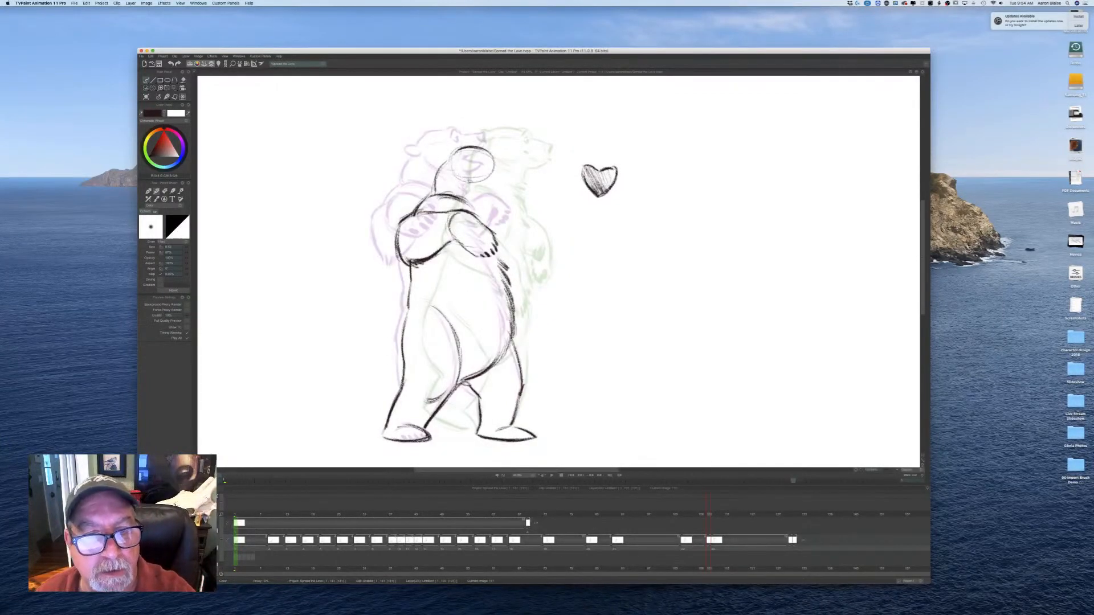
pyautogui.press('Right')
pyautogui.press('Left')
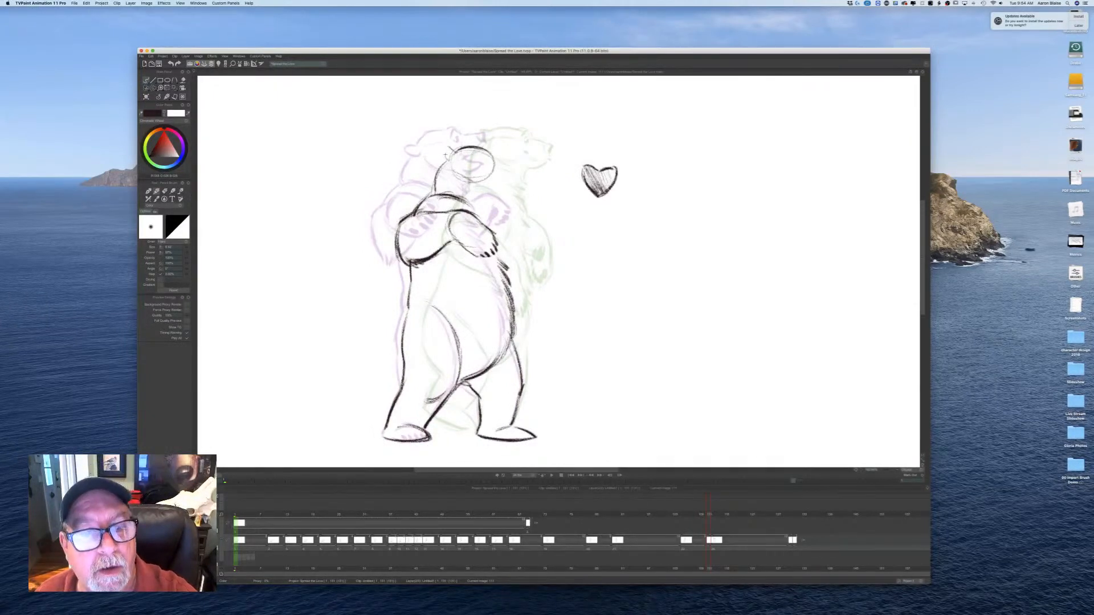
# Step: Draw the ear at the back of the head and the cheek line below it
pyautogui.moveTo(455, 152); pyautogui.dragTo(453, 159)
pyautogui.press('Left')
pyautogui.press('Left')
pyautogui.press('Right')
pyautogui.press('Left')
pyautogui.press('Left')
pyautogui.press('Right')
pyautogui.press('Right')
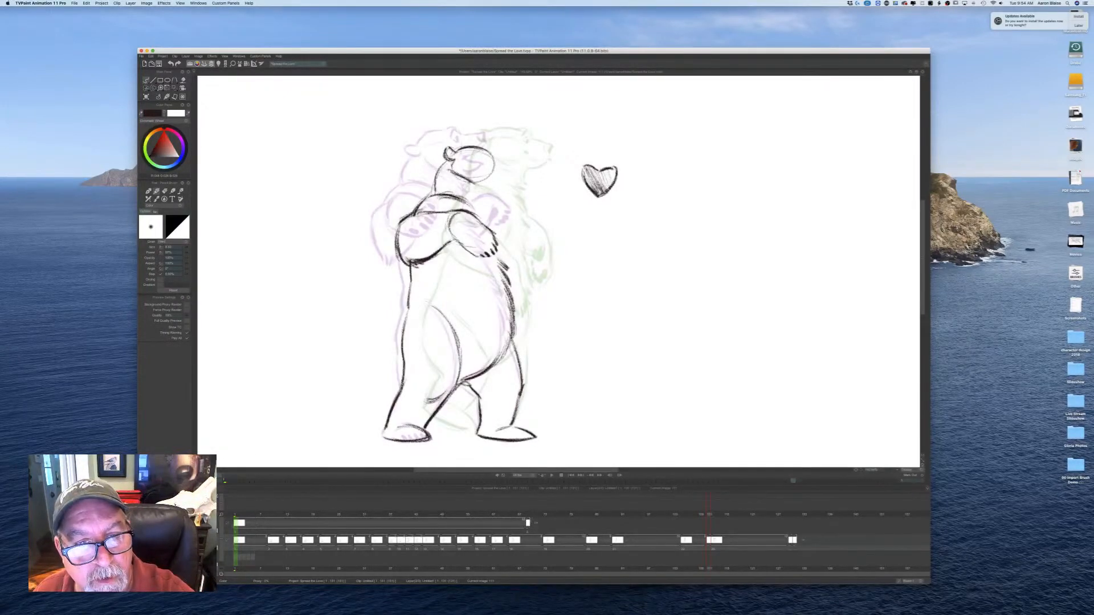
pyautogui.press('Right')
pyautogui.press('Left')
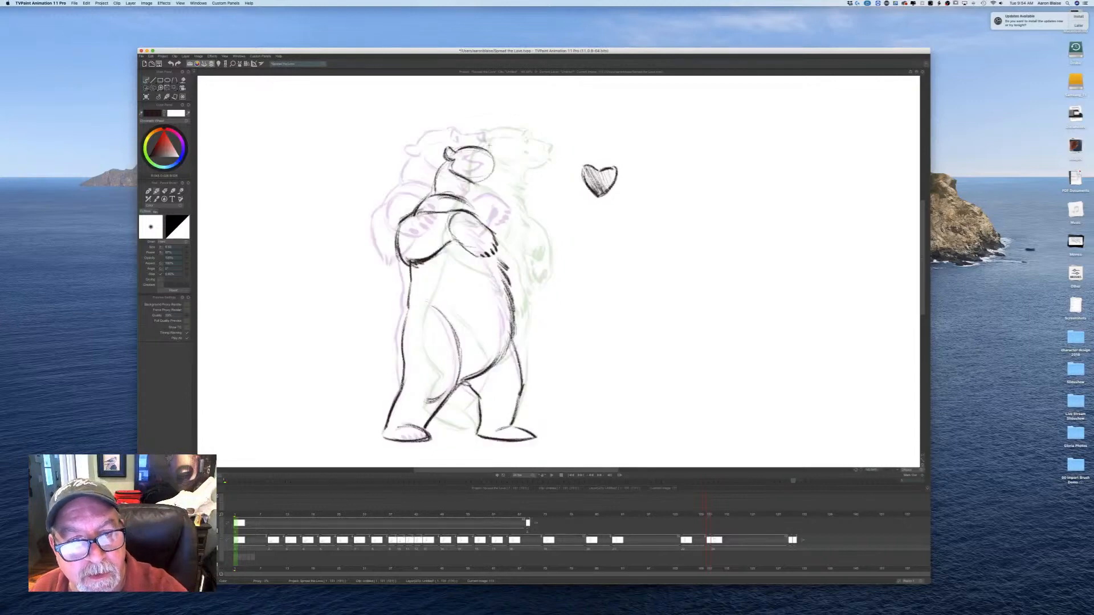
# Step: Draw the top line of the muzzle and the dark nose at its tip
pyautogui.moveTo(493, 154); pyautogui.dragTo(517, 159)
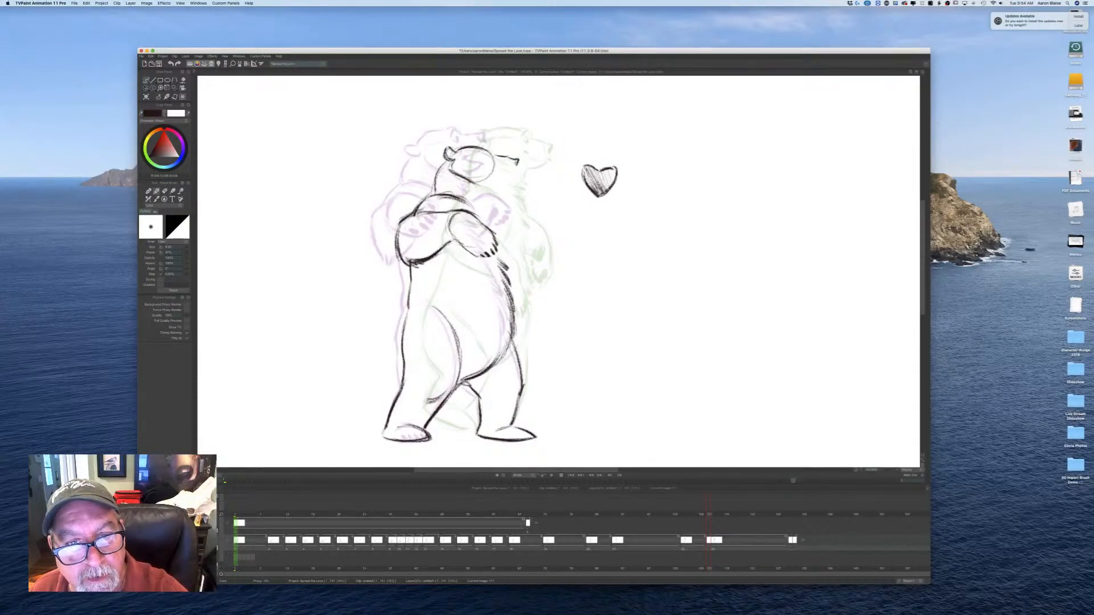
pyautogui.press('Left')
pyautogui.press('Right')
pyautogui.press('Left')
pyautogui.press('Right')
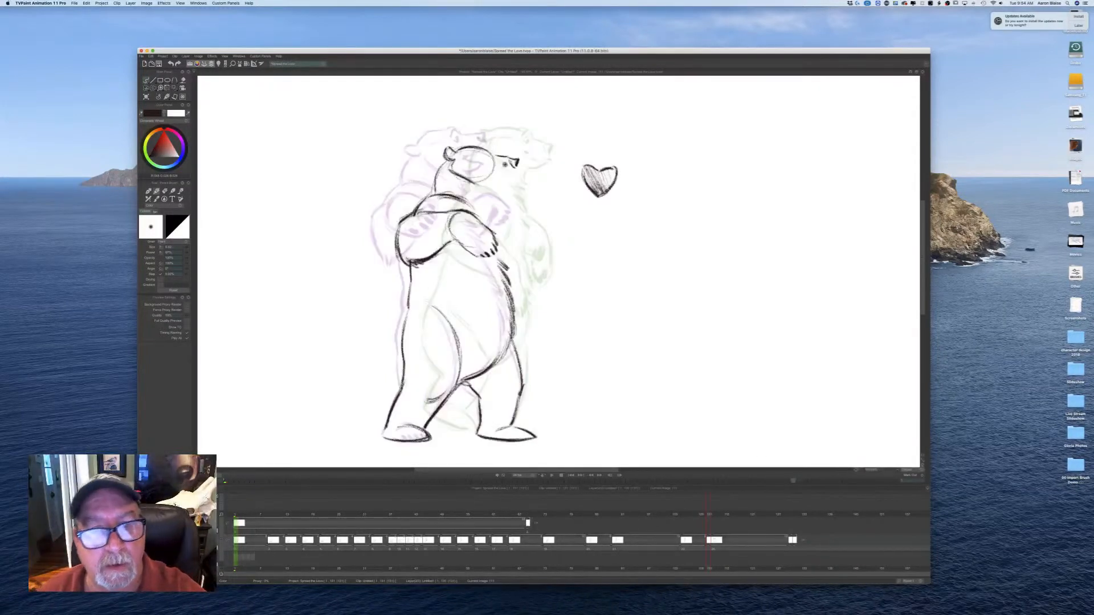
# Step: Draw the brow and eye at the front of the bear's head
pyautogui.moveTo(483, 154); pyautogui.dragTo(488, 149)
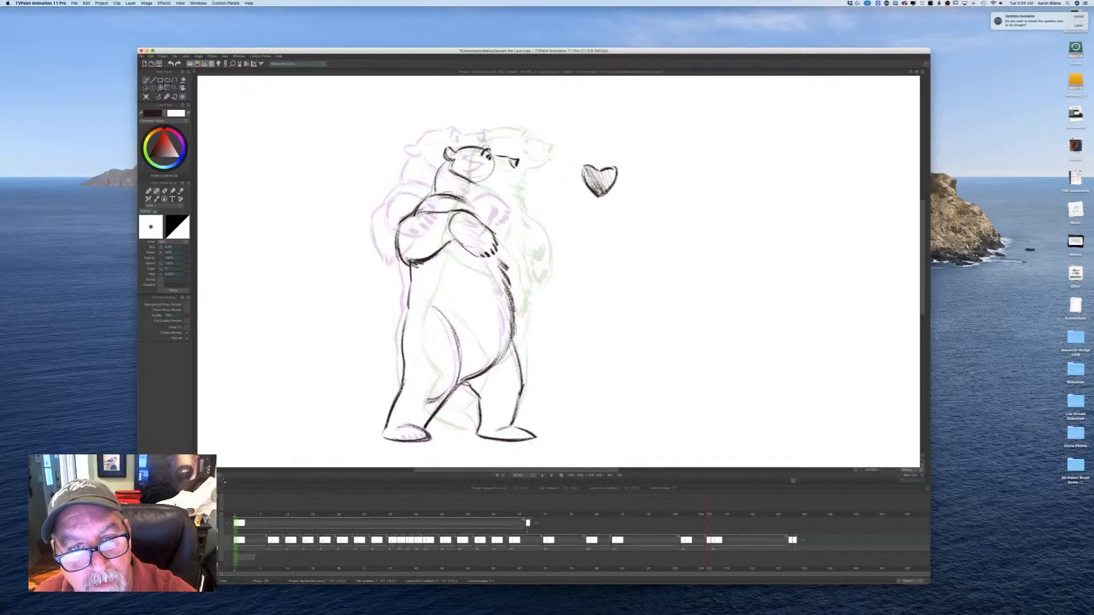
pyautogui.press('Left')
pyautogui.press('Right')
pyautogui.press('Left')
pyautogui.press('Right')
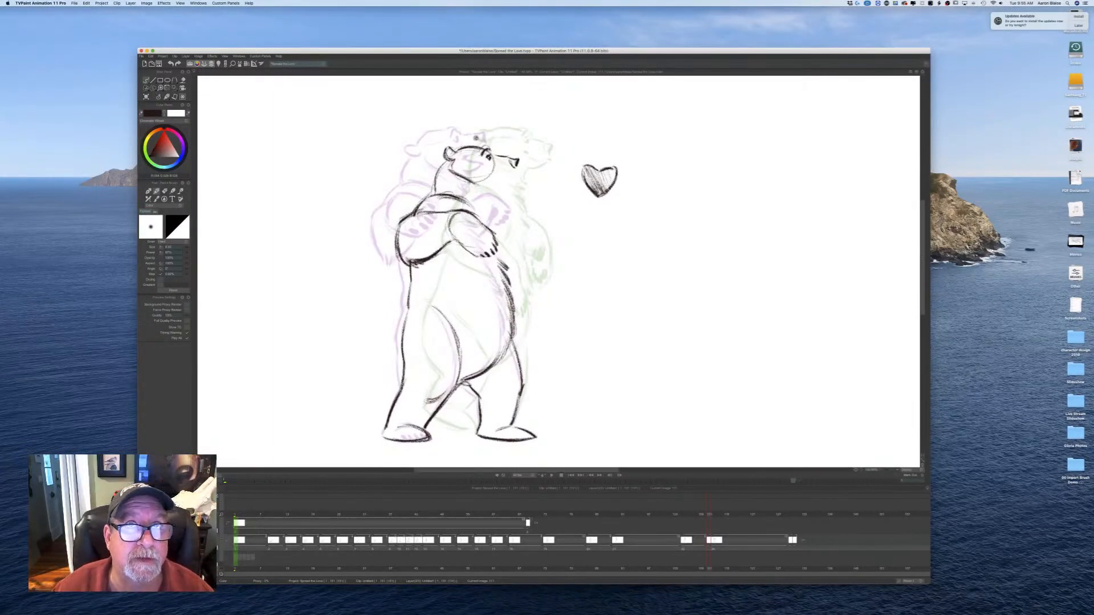
# Step: Draw the mouth, chin and throat fur beneath the muzzle, checking the face against the adjacent drawings
pyautogui.press('Left')
pyautogui.press('Right')
pyautogui.press('Left')
pyautogui.press('Right')
pyautogui.press('Left')
pyautogui.press('Right')
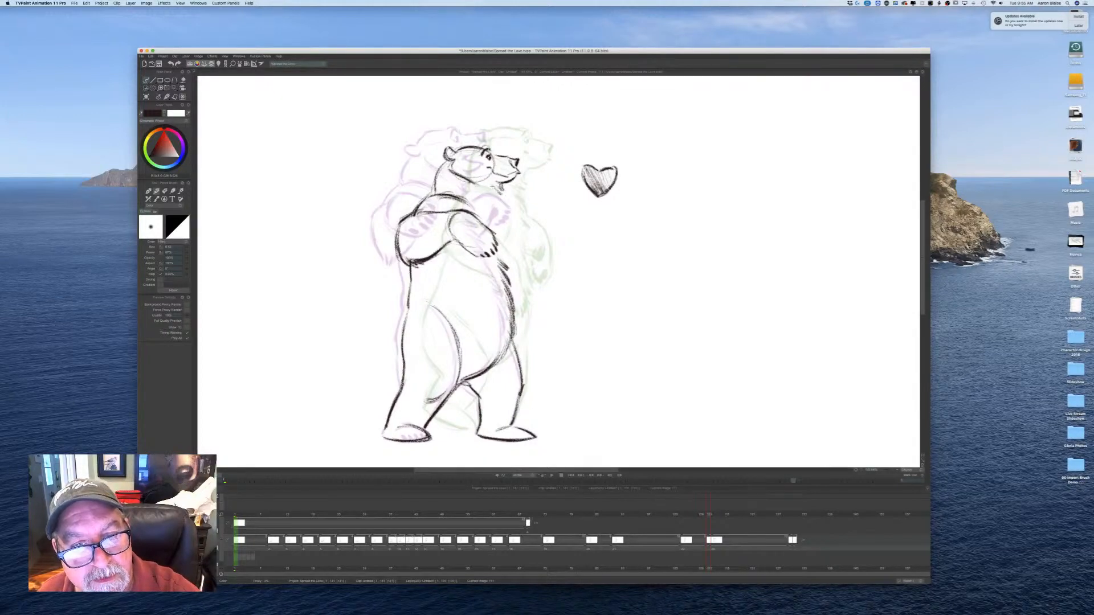
pyautogui.press('Left')
pyautogui.press('Right')
pyautogui.press('Right')
pyautogui.press('Left')
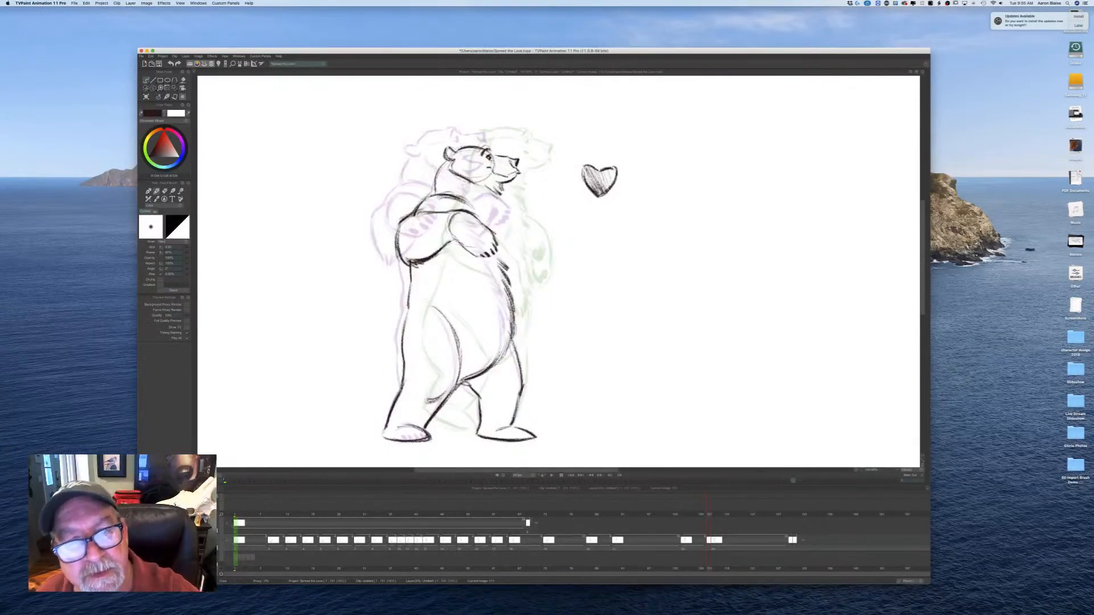
# Step: Erase the construction oval inside the head where it crosses the face, and return to the drawing pencil
pyautogui.press('e')
pyautogui.moveTo(493, 160); pyautogui.dragTo(475, 180)
pyautogui.press('Right')
pyautogui.press('Left')
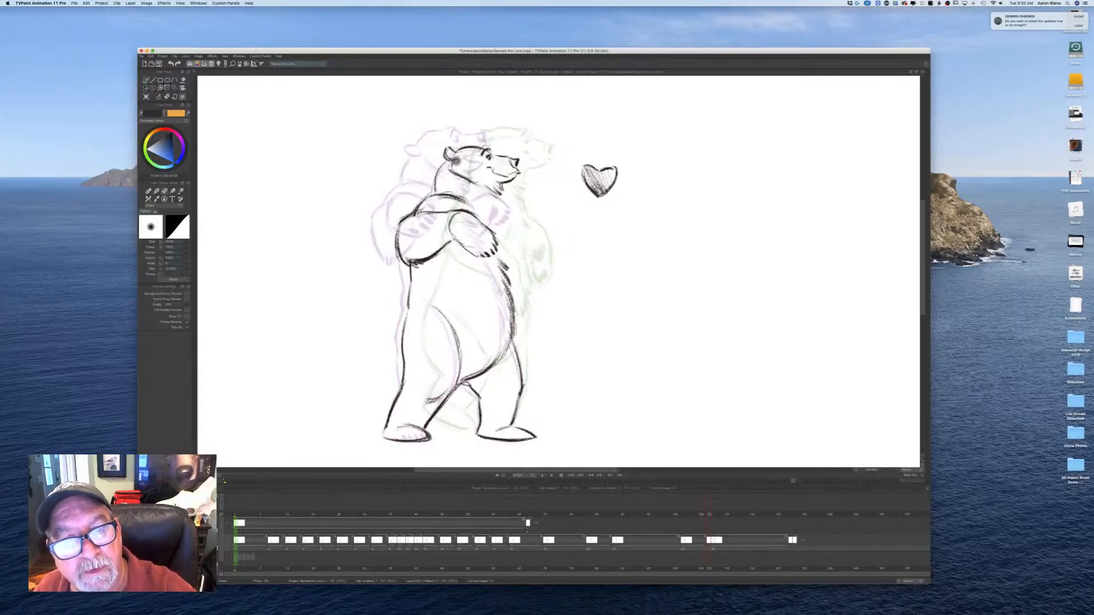
pyautogui.press('n')
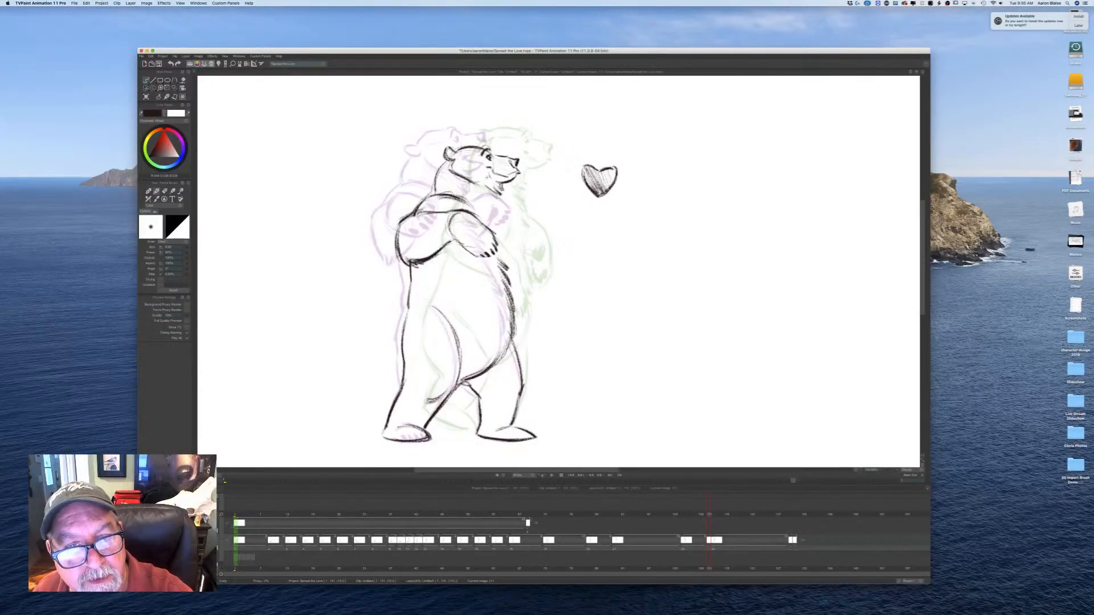
# Step: Add short fur strokes to the bear's chest below the throat, checking them against the adjacent drawings
pyautogui.press('Right')
pyautogui.press('Left')
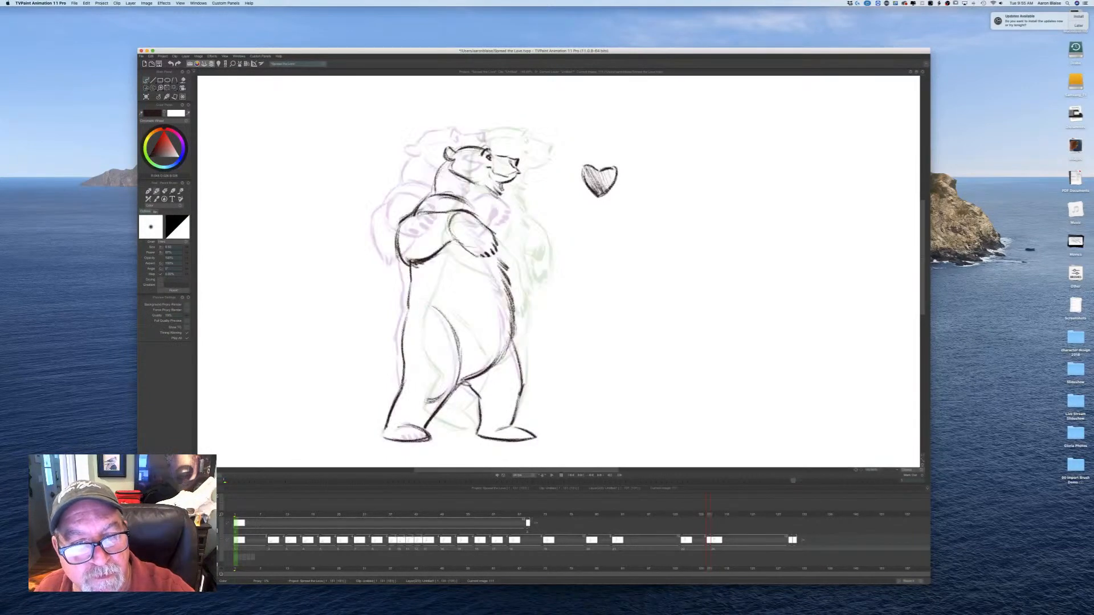
pyautogui.moveTo(491, 200); pyautogui.dragTo(494, 211)
pyautogui.press('Right')
pyautogui.press('Left')
pyautogui.press('Right')
pyautogui.press('Left')
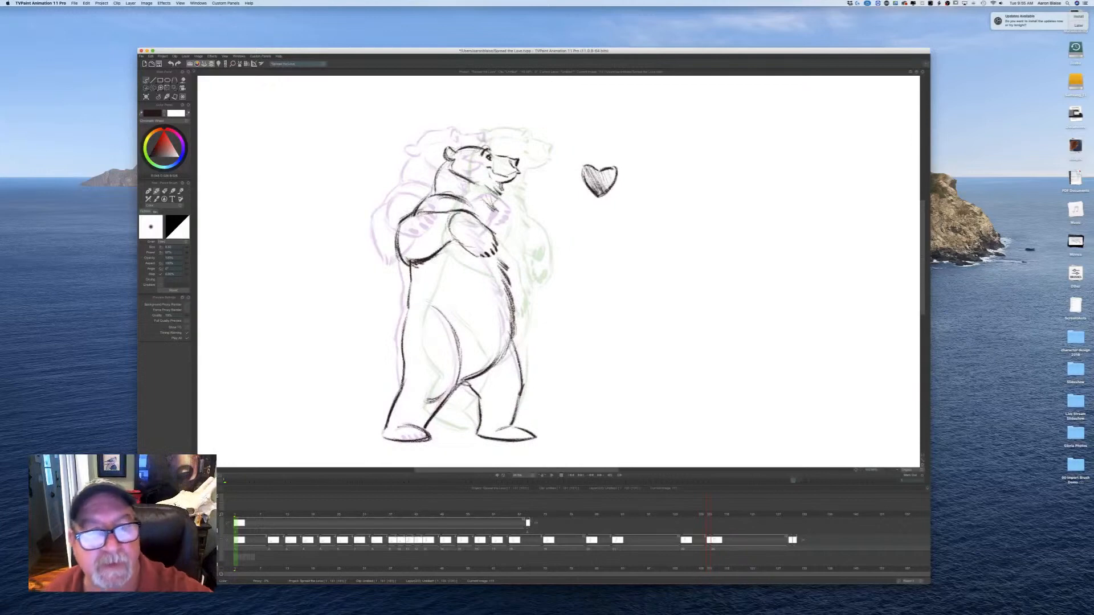
# Step: Draw the back of the neck from behind the ear down to the shoulder, comparing it with the adjacent drawings
pyautogui.moveTo(436, 167); pyautogui.dragTo(418, 208)
pyautogui.press('Right')
pyautogui.press('Left')
pyautogui.press('Right')
pyautogui.press('Left')
pyautogui.press('Right')
pyautogui.press('Left')
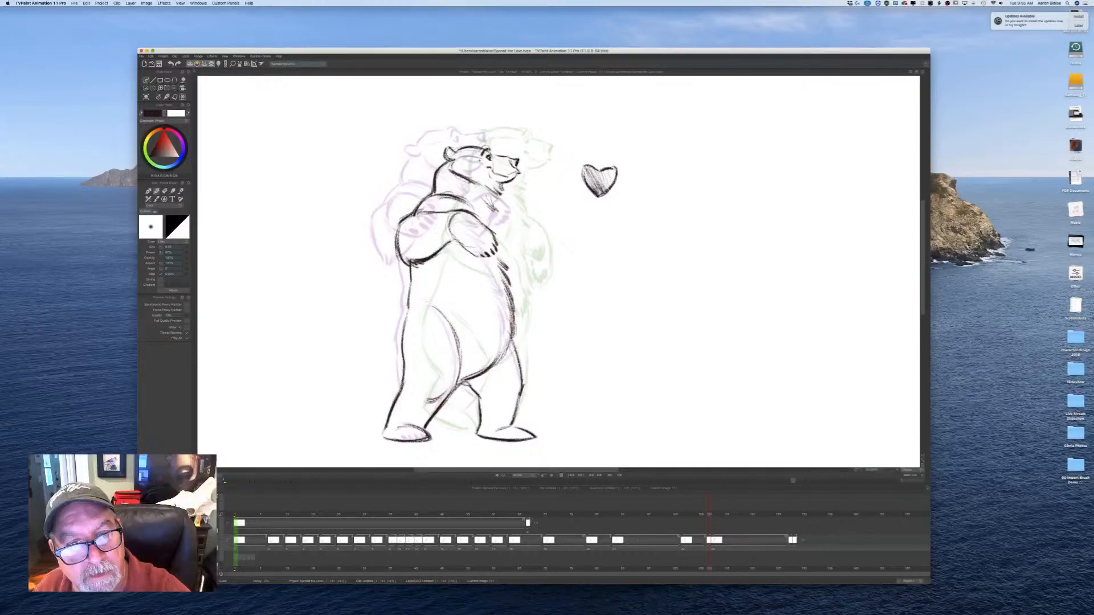
# Step: Erase the stray line where the neck meets the ear, return to the drawing pencil, and compare with the previous drawing
pyautogui.press('Left')
pyautogui.press('Right')
pyautogui.press('e')
pyautogui.moveTo(448, 165)
pyautogui.mouseDown()
pyautogui.moveTo(480, 193)
pyautogui.moveTo(485, 182)
pyautogui.moveTo(449, 170)
pyautogui.mouseUp()
pyautogui.press('Left')
pyautogui.press('Right')
pyautogui.press('e')
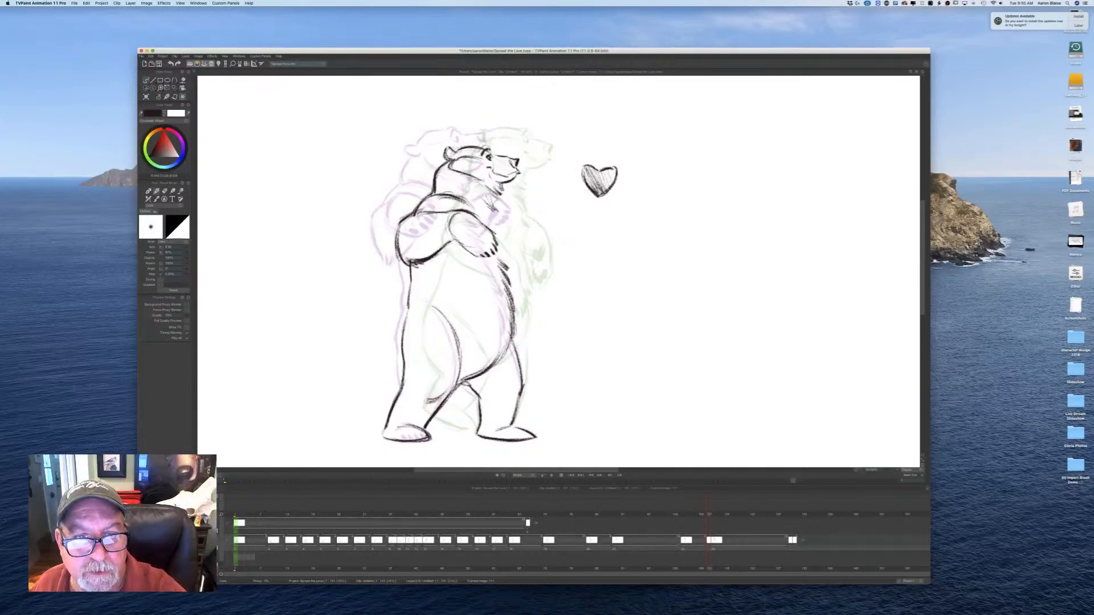
pyautogui.press('Left')
pyautogui.press('Right')
pyautogui.press('Left')
pyautogui.press('Right')
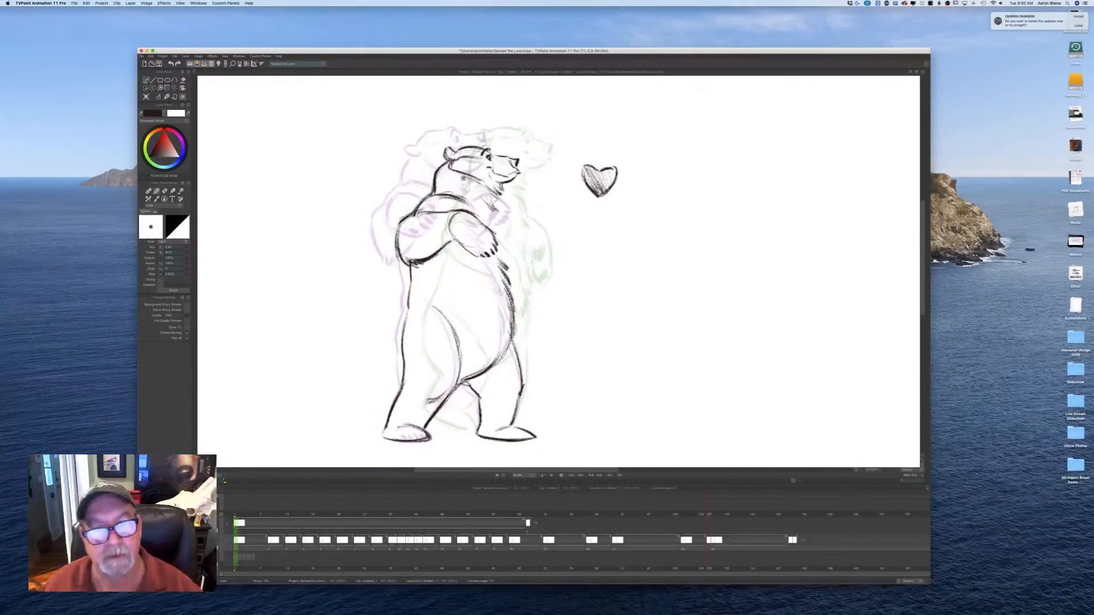
# Step: Select the bear's face and nudge it slightly back toward the head, then clear the selection and return to drawing
pyautogui.press('s')
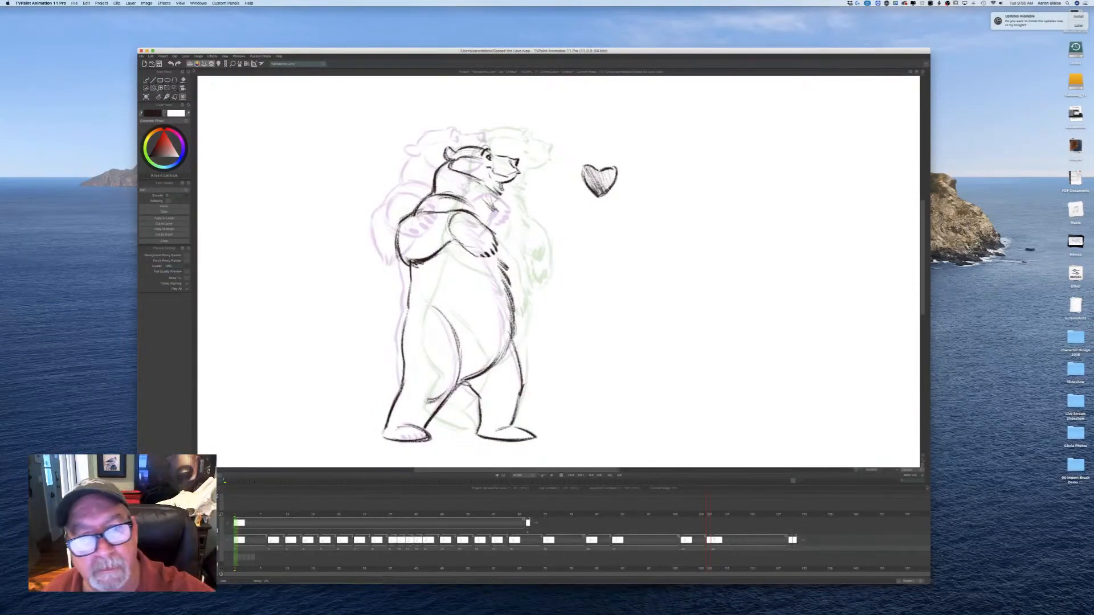
pyautogui.moveTo(491, 163)
pyautogui.mouseDown()
pyautogui.moveTo(516, 149)
pyautogui.moveTo(505, 186)
pyautogui.moveTo(491, 178)
pyautogui.moveTo(504, 168)
pyautogui.mouseUp()
pyautogui.press('t')
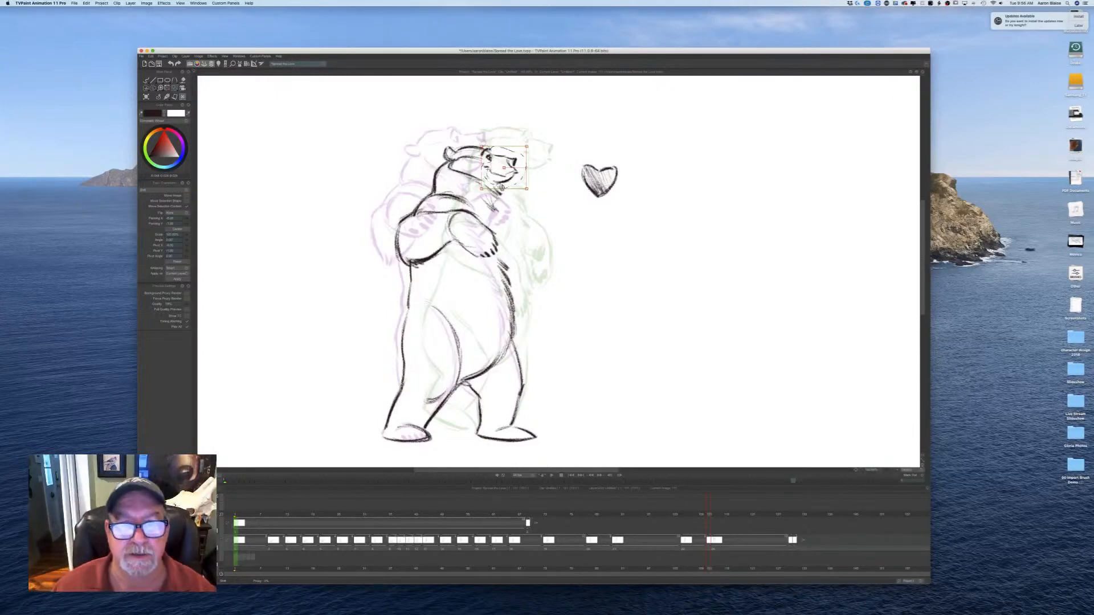
pyautogui.moveTo(504, 168); pyautogui.dragTo(503, 168)
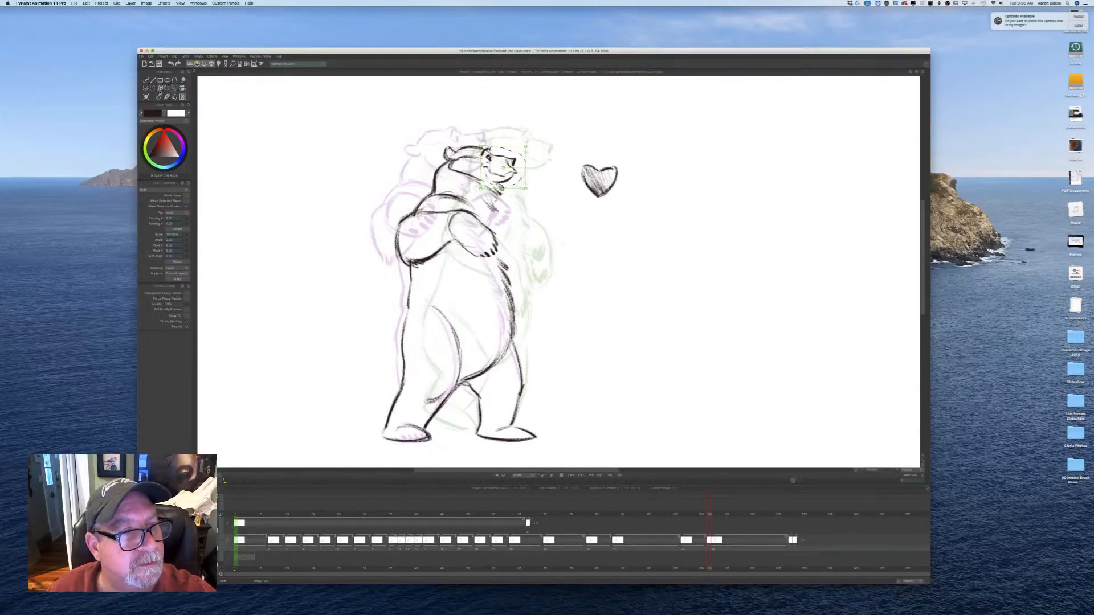
pyautogui.click(154, 88)
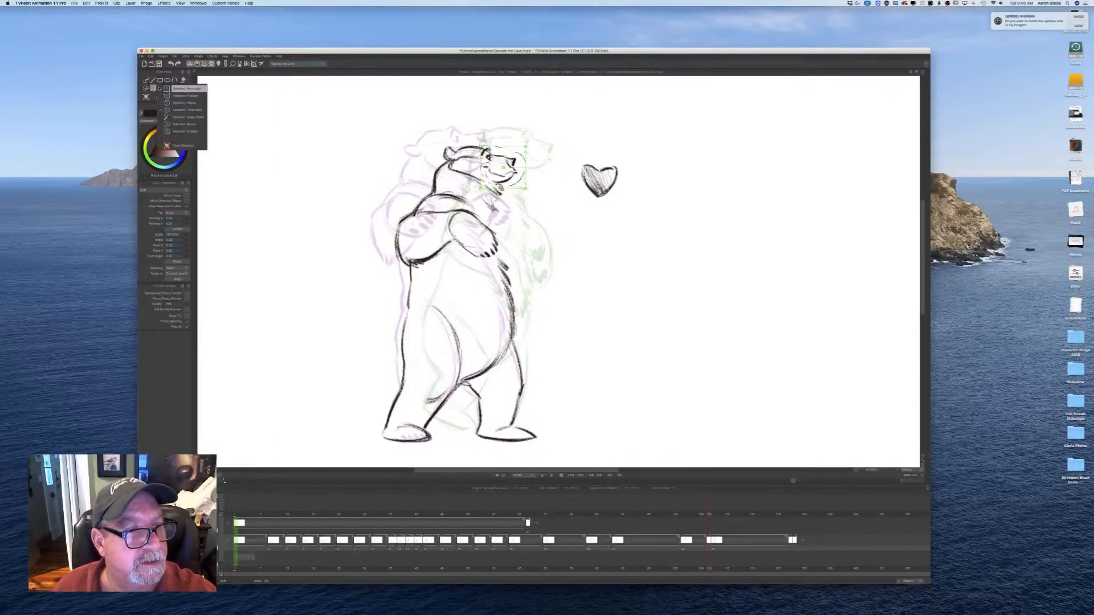
pyautogui.click(180, 145)
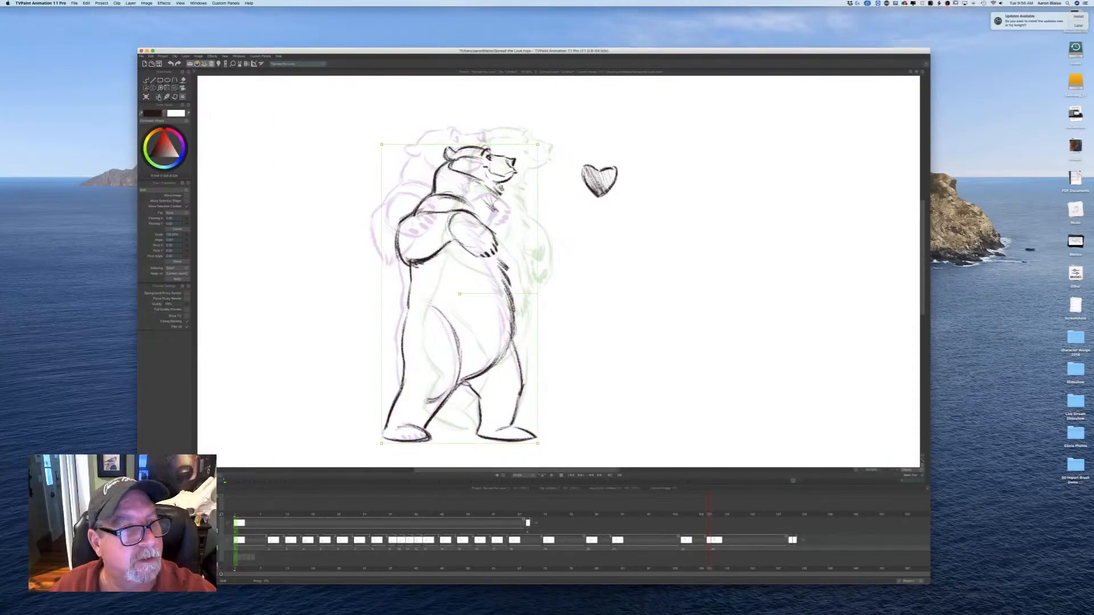
pyautogui.click(158, 97)
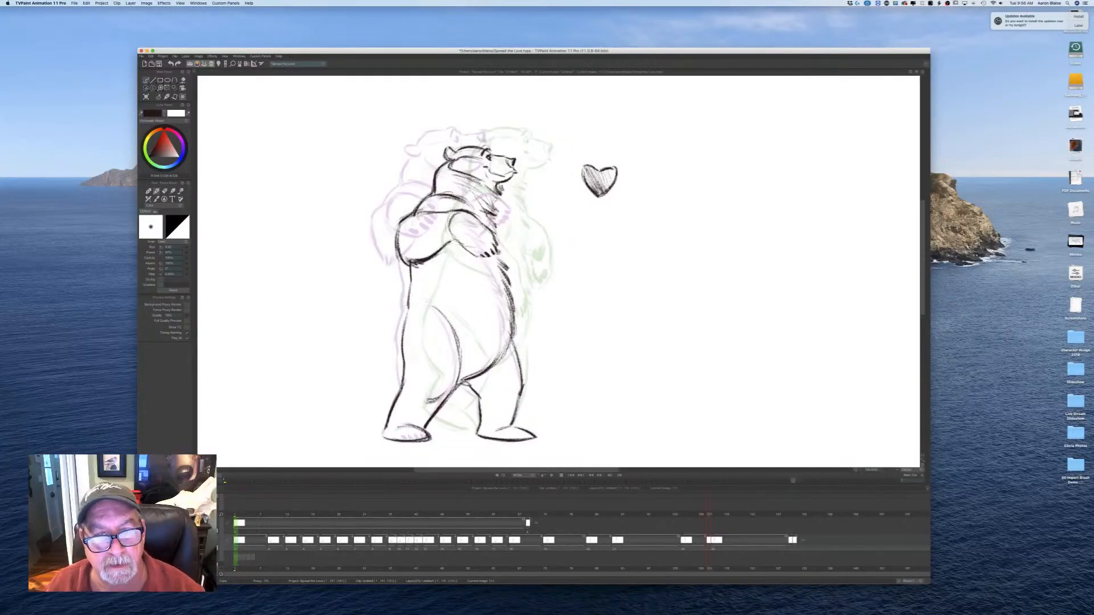
# Step: Draw the near paw's fingers and outline the far arm and paw reaching out in front of the chest
pyautogui.moveTo(461, 245)
pyautogui.mouseDown()
pyautogui.moveTo(478, 257)
pyautogui.moveTo(471, 252)
pyautogui.moveTo(491, 245)
pyautogui.mouseUp()
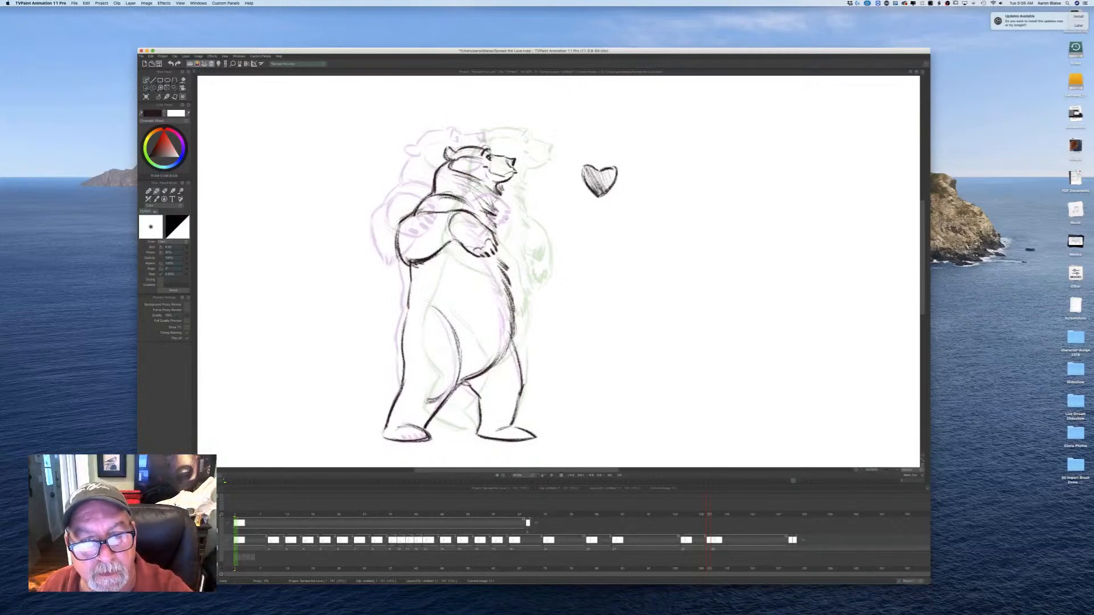
pyautogui.moveTo(507, 209)
pyautogui.mouseDown()
pyautogui.moveTo(534, 229)
pyautogui.moveTo(512, 210)
pyautogui.mouseUp()
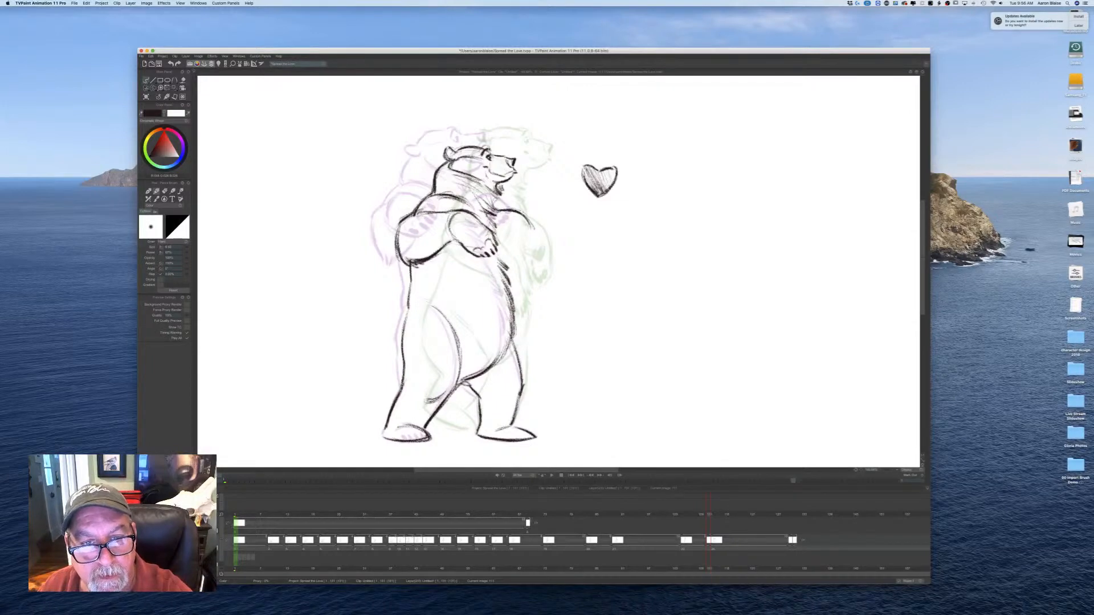
pyautogui.moveTo(521, 214)
pyautogui.mouseDown()
pyautogui.moveTo(536, 241)
pyautogui.moveTo(518, 251)
pyautogui.moveTo(505, 237)
pyautogui.mouseUp()
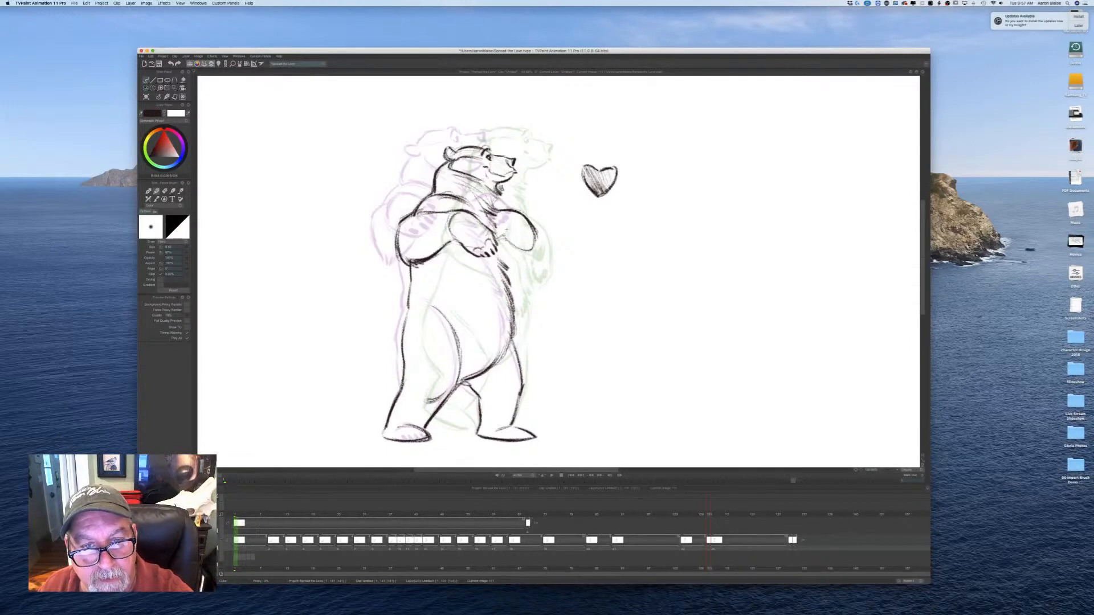
# Step: Add the dark pad and claws to the far paw, checking the finished pose against the adjacent drawings
pyautogui.moveTo(520, 225)
pyautogui.mouseDown()
pyautogui.moveTo(506, 236)
pyautogui.moveTo(523, 236)
pyautogui.moveTo(509, 237)
pyautogui.moveTo(528, 244)
pyautogui.moveTo(518, 252)
pyautogui.moveTo(533, 244)
pyautogui.moveTo(523, 254)
pyautogui.mouseUp()
pyautogui.press('Right')
pyautogui.press('Left')
pyautogui.press('Right')
pyautogui.press('Left')
pyautogui.press('Right')
pyautogui.press('Left')
pyautogui.press('Left')
pyautogui.press('Right')
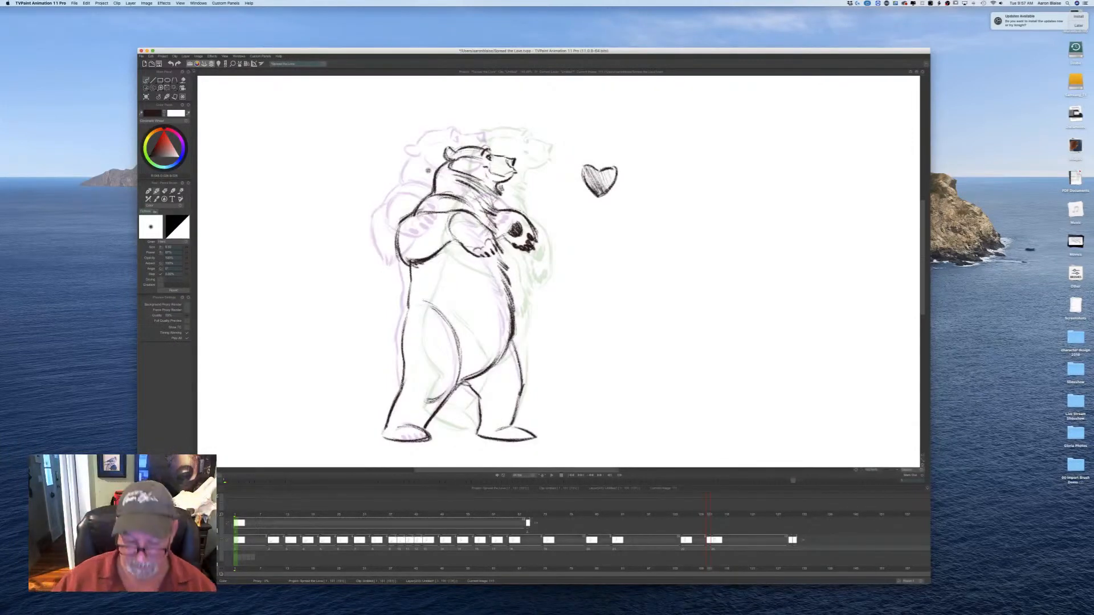
# Step: Extend the new in-between's exposure on the timeline and play the animation to check its timing
pyautogui.press('Tab')
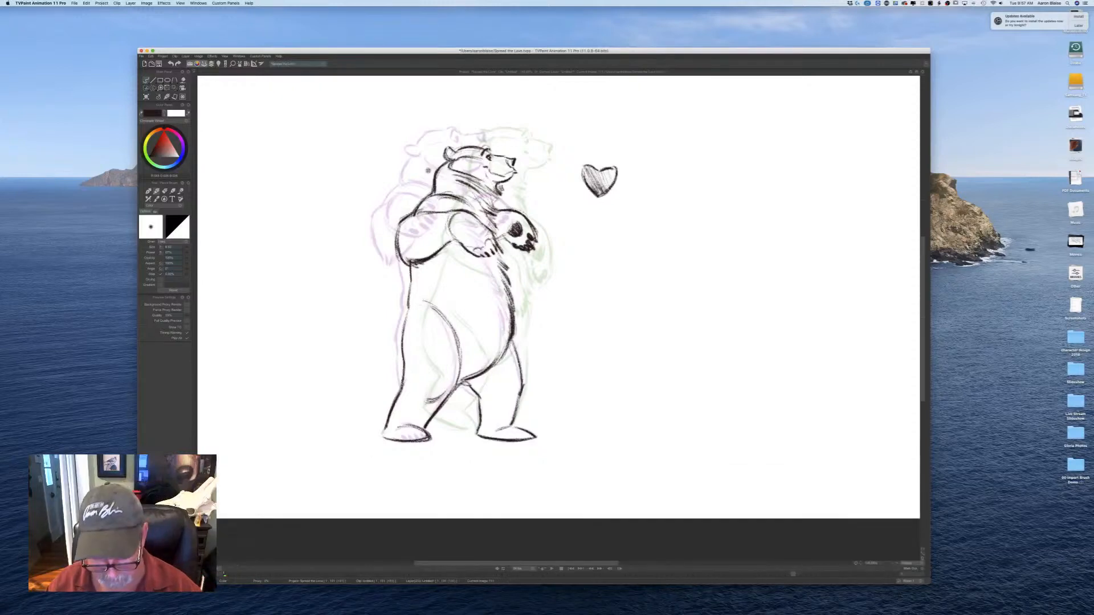
pyautogui.press('Tab')
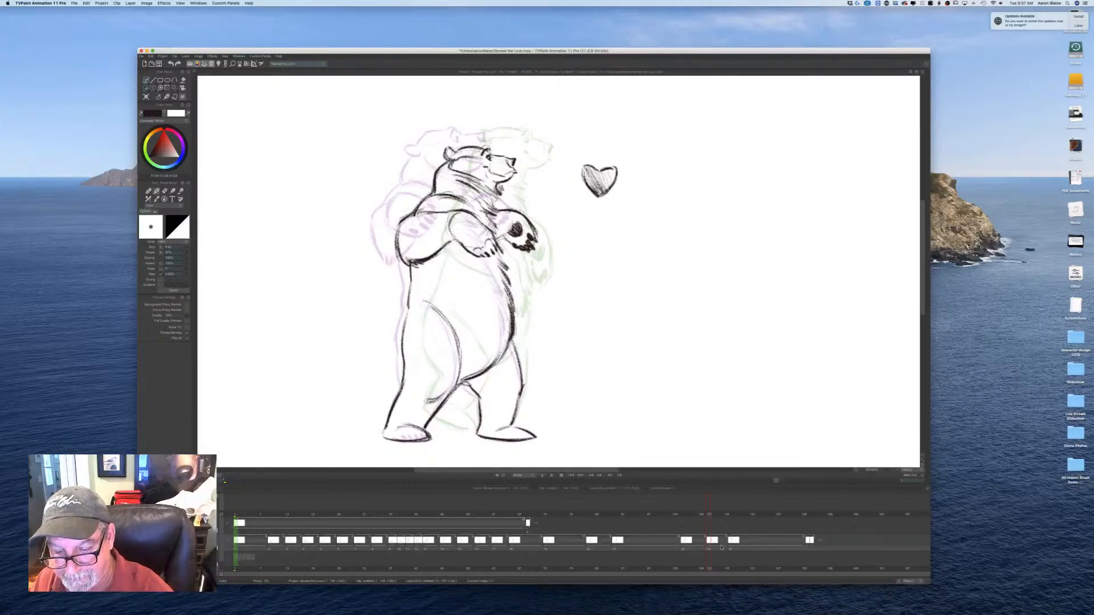
pyautogui.moveTo(708, 526)
pyautogui.mouseDown()
pyautogui.moveTo(689, 525)
pyautogui.moveTo(752, 522)
pyautogui.moveTo(608, 541)
pyautogui.moveTo(761, 542)
pyautogui.mouseUp()
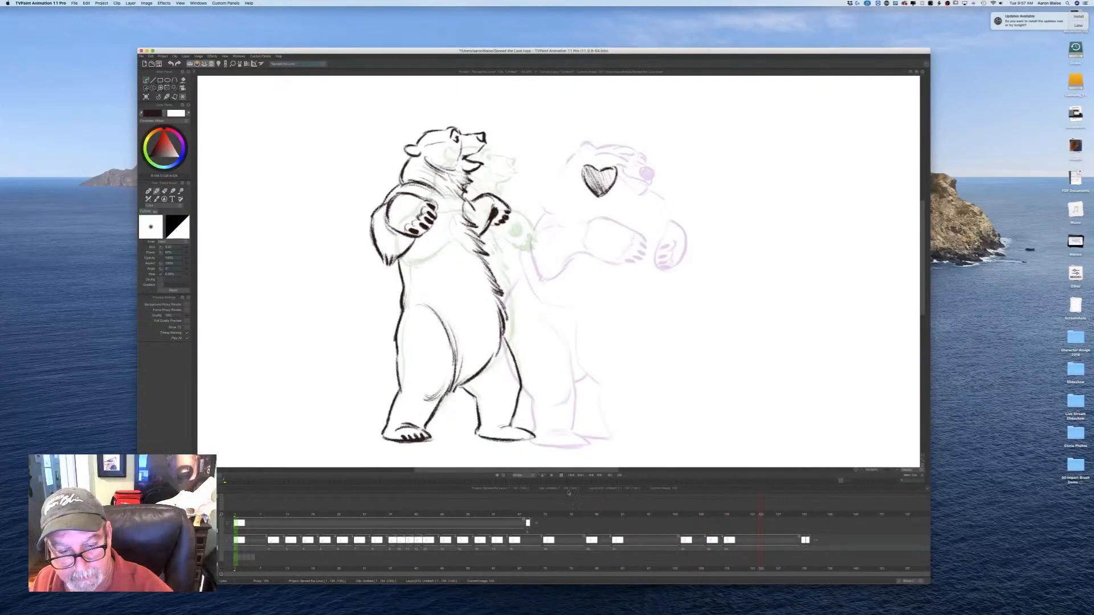
pyautogui.click(551, 475)
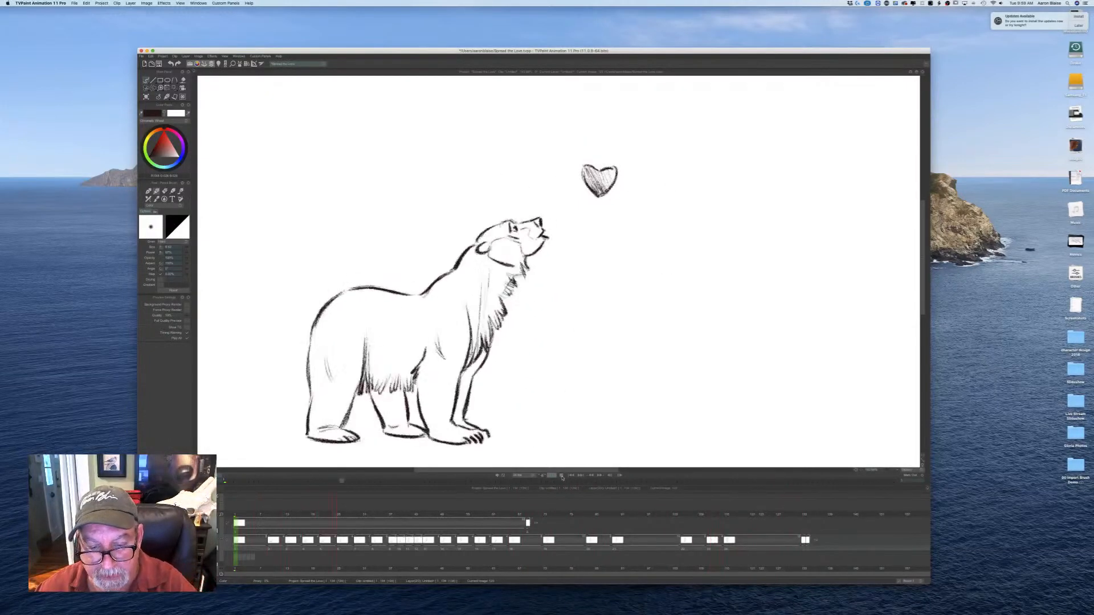
pyautogui.click(562, 476)
# Step: Examine the hunched standing pose by flipping between it and the drawings just before it
pyautogui.moveTo(339, 516)
pyautogui.mouseDown()
pyautogui.moveTo(682, 530)
pyautogui.moveTo(604, 528)
pyautogui.mouseUp()
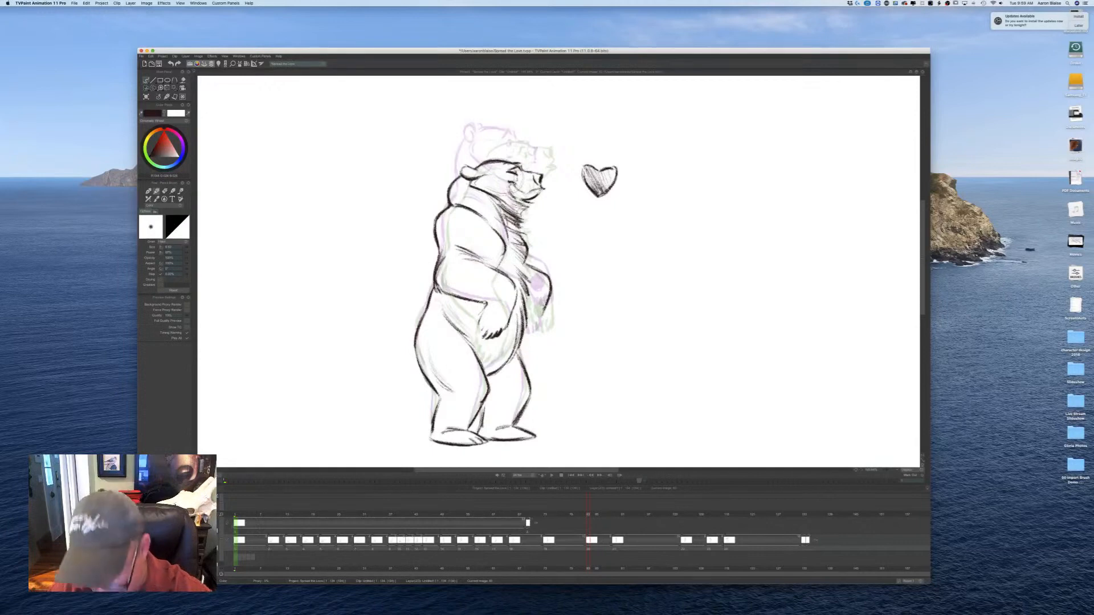
pyautogui.press('Left')
pyautogui.press('Right')
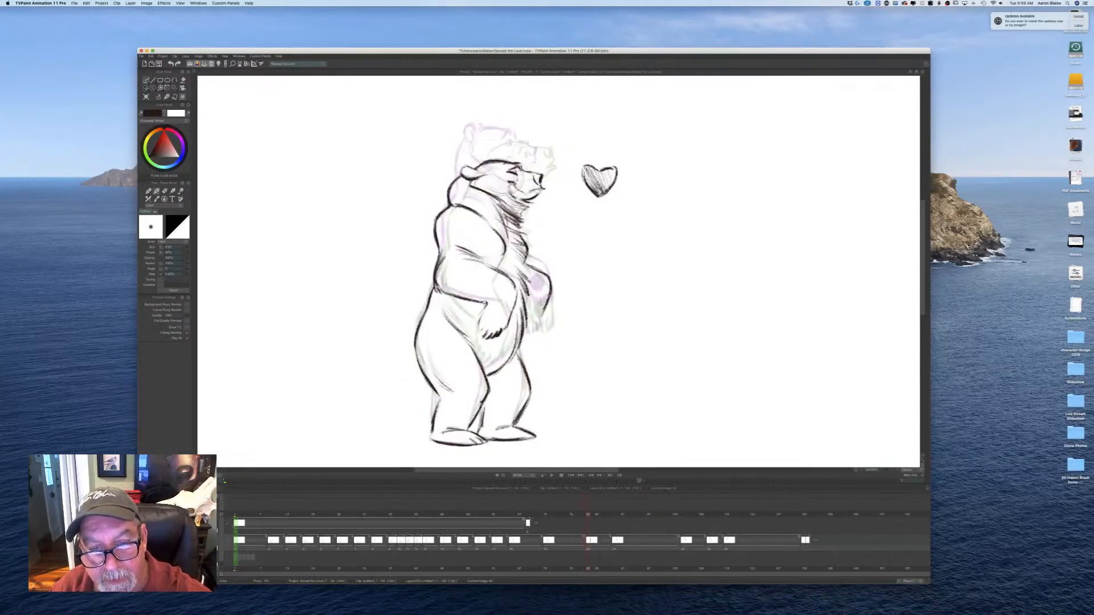
pyautogui.press('Left')
pyautogui.press('Right')
pyautogui.press('Left')
pyautogui.press('Left')
pyautogui.press('Right')
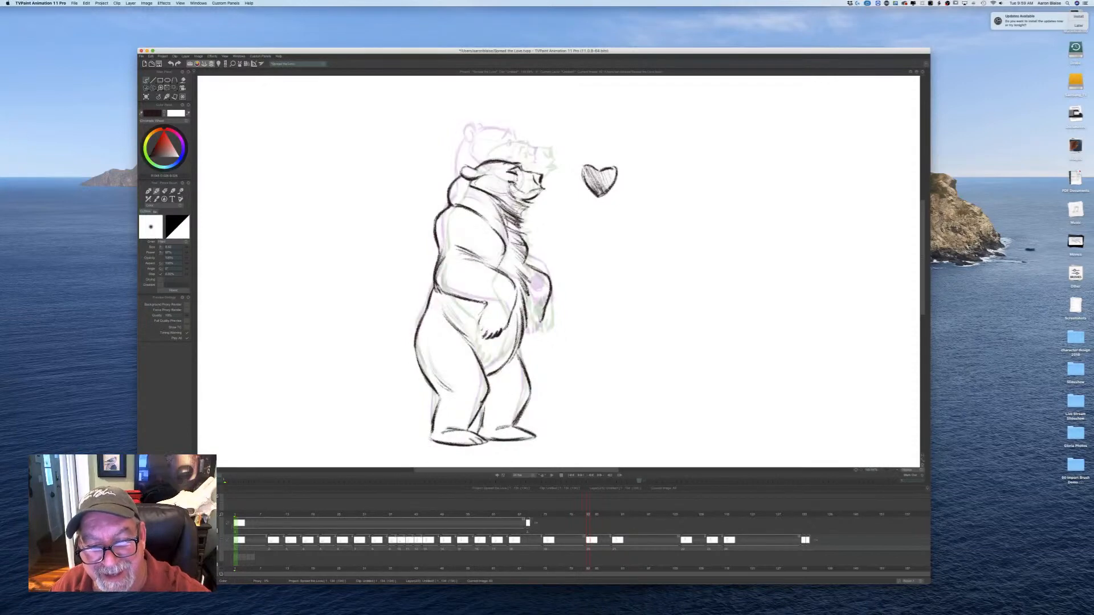
pyautogui.press('Left')
pyautogui.press('Right')
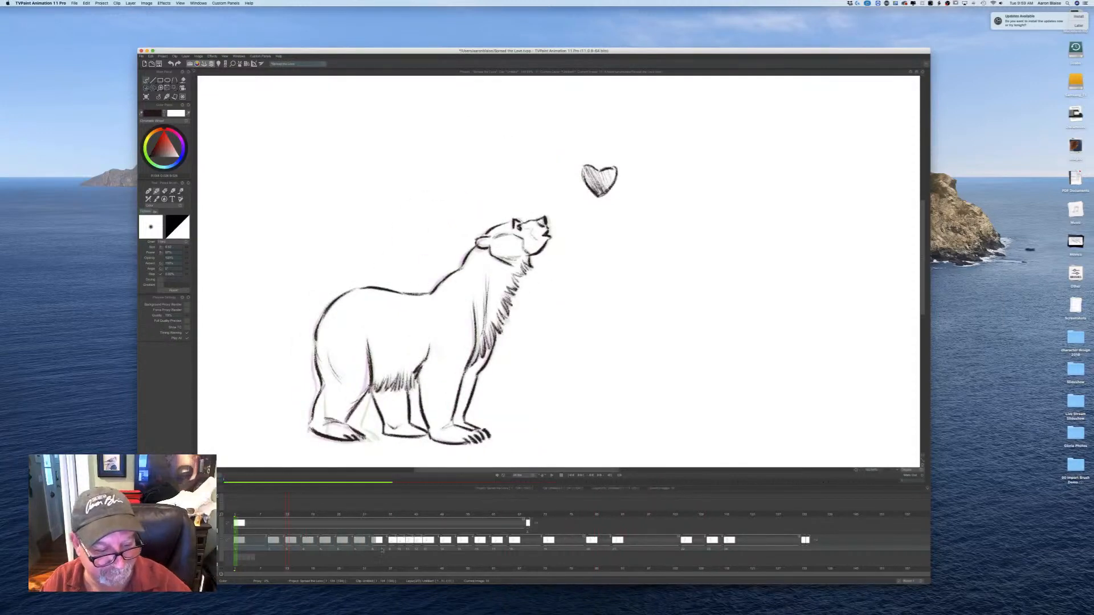
# Step: Select the whole run of bear drawings on the timeline and play the animation through
pyautogui.click(799, 549)
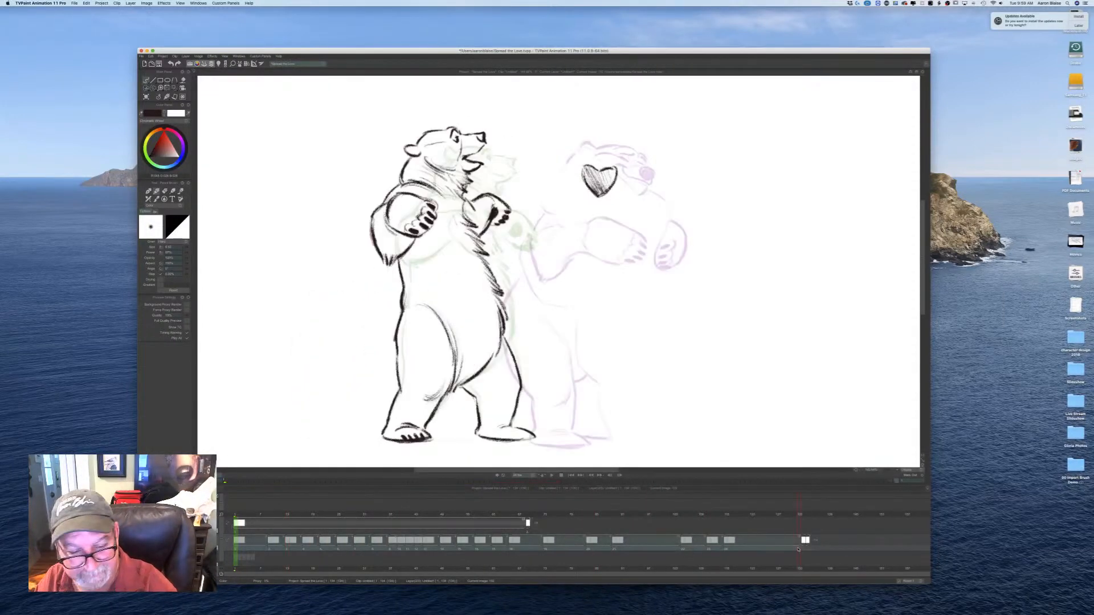
pyautogui.click(550, 477)
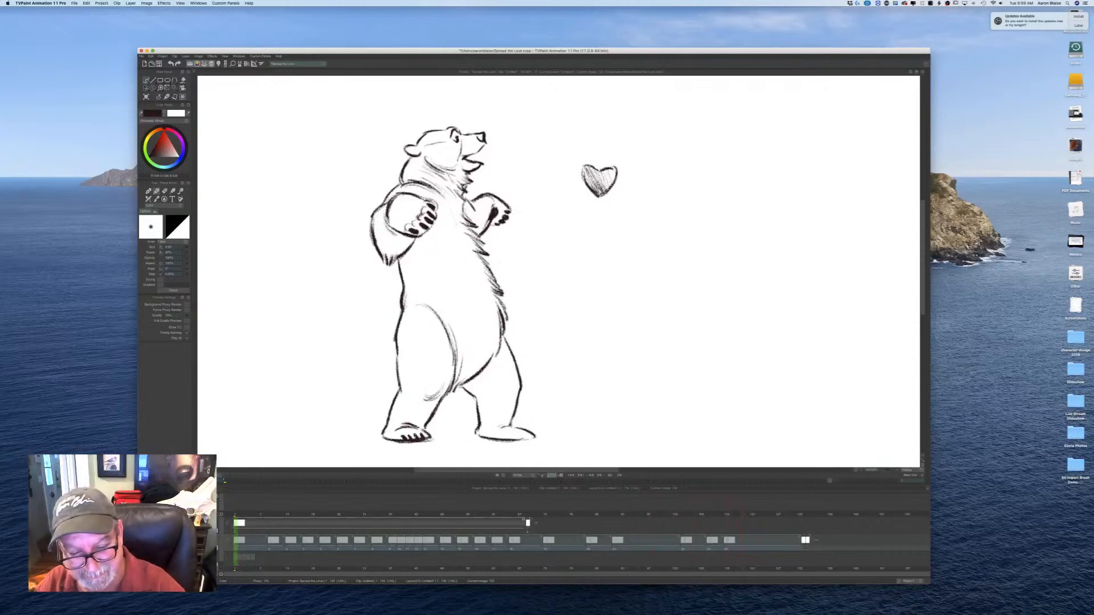
pyautogui.click(561, 479)
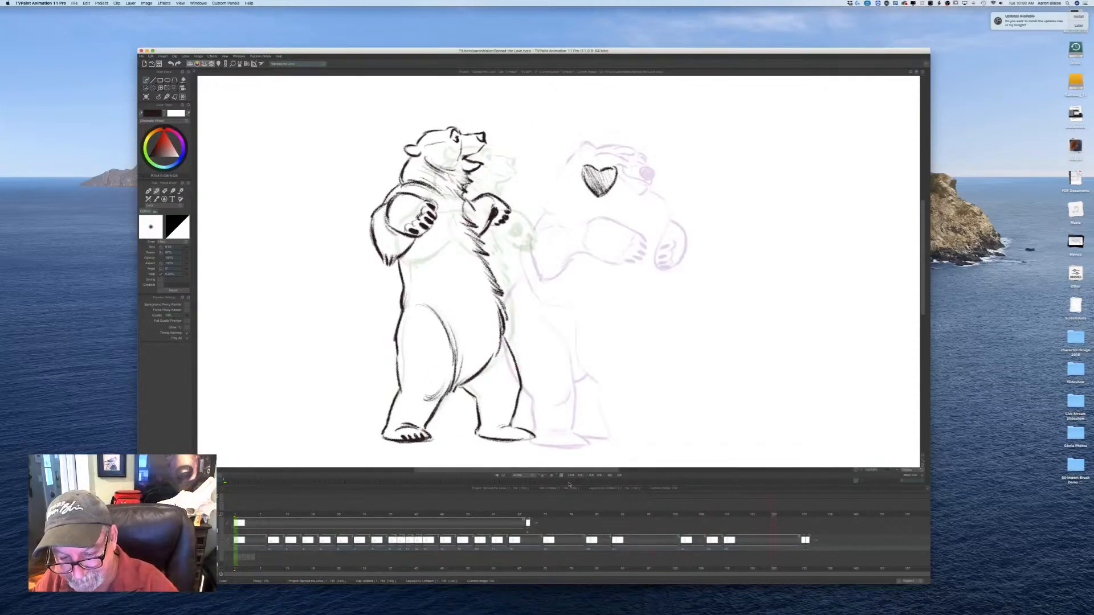
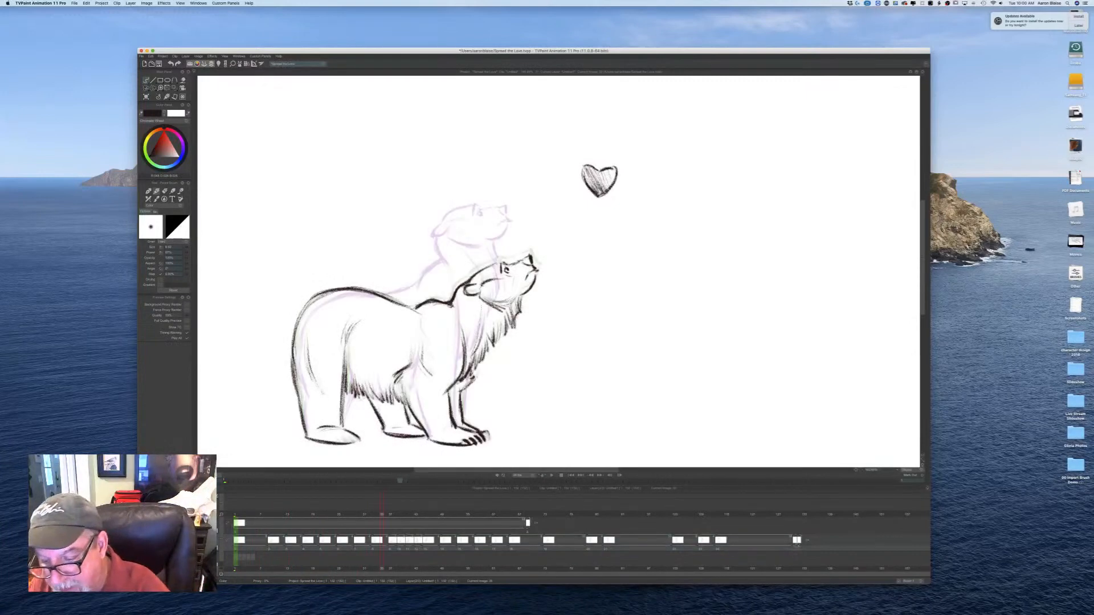
# Step: Extend the hold of the last bear drawing, the reaching pose, further along the timeline
pyautogui.click(792, 549)
pyautogui.click(796, 540)
pyautogui.moveTo(796, 540); pyautogui.dragTo(898, 547)
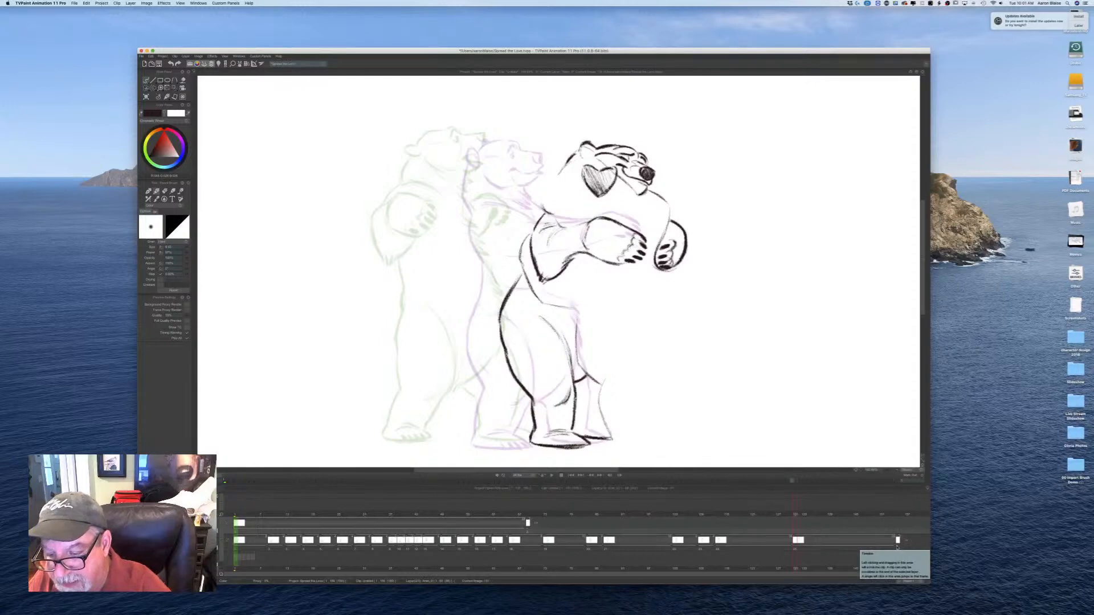
# Step: Scrub between the upright bear with raised paws and the reaching pose to examine the hold and transition timing
pyautogui.click(774, 520)
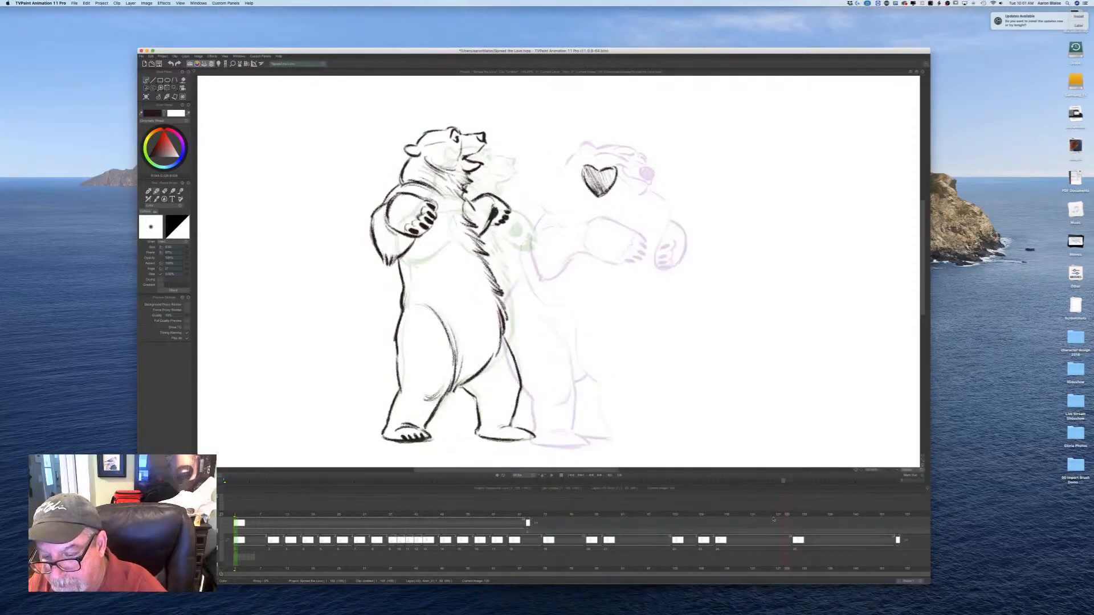
pyautogui.moveTo(736, 520)
pyautogui.mouseDown()
pyautogui.moveTo(675, 523)
pyautogui.moveTo(792, 527)
pyautogui.moveTo(681, 532)
pyautogui.moveTo(791, 540)
pyautogui.moveTo(592, 543)
pyautogui.moveTo(799, 542)
pyautogui.moveTo(604, 544)
pyautogui.moveTo(784, 537)
pyautogui.moveTo(618, 534)
pyautogui.moveTo(778, 532)
pyautogui.mouseUp()
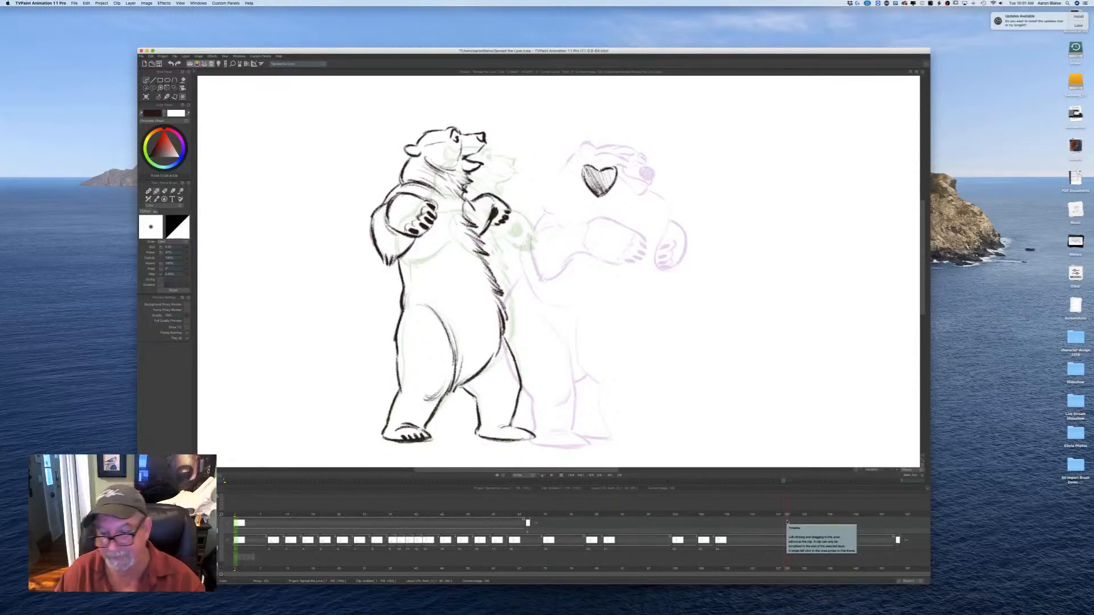
pyautogui.moveTo(786, 515)
pyautogui.mouseDown()
pyautogui.moveTo(418, 516)
pyautogui.moveTo(788, 528)
pyautogui.mouseUp()
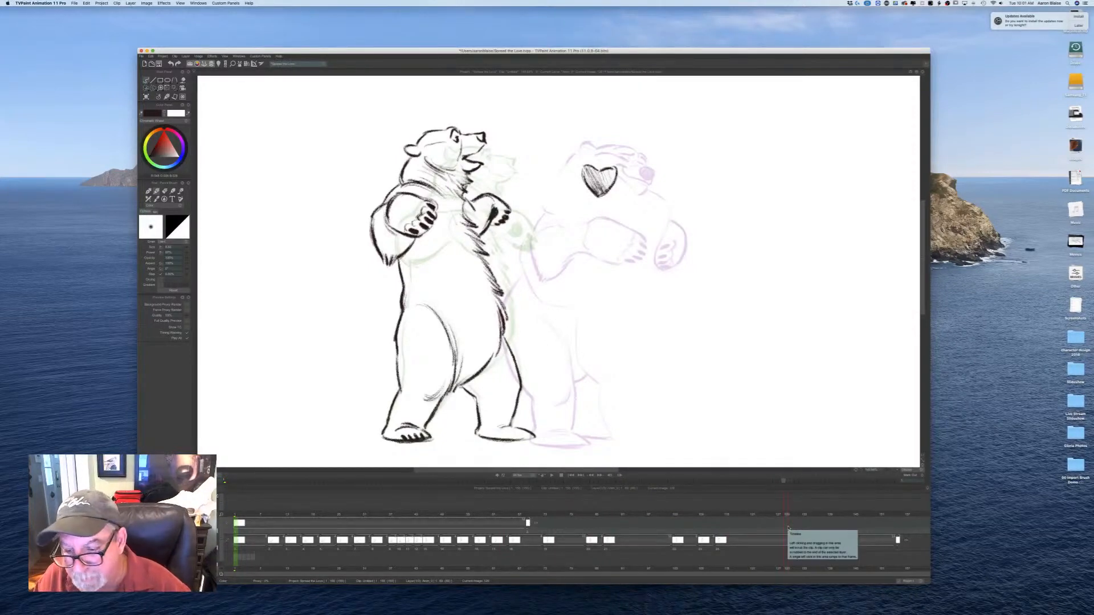
pyautogui.moveTo(788, 528); pyautogui.dragTo(743, 515)
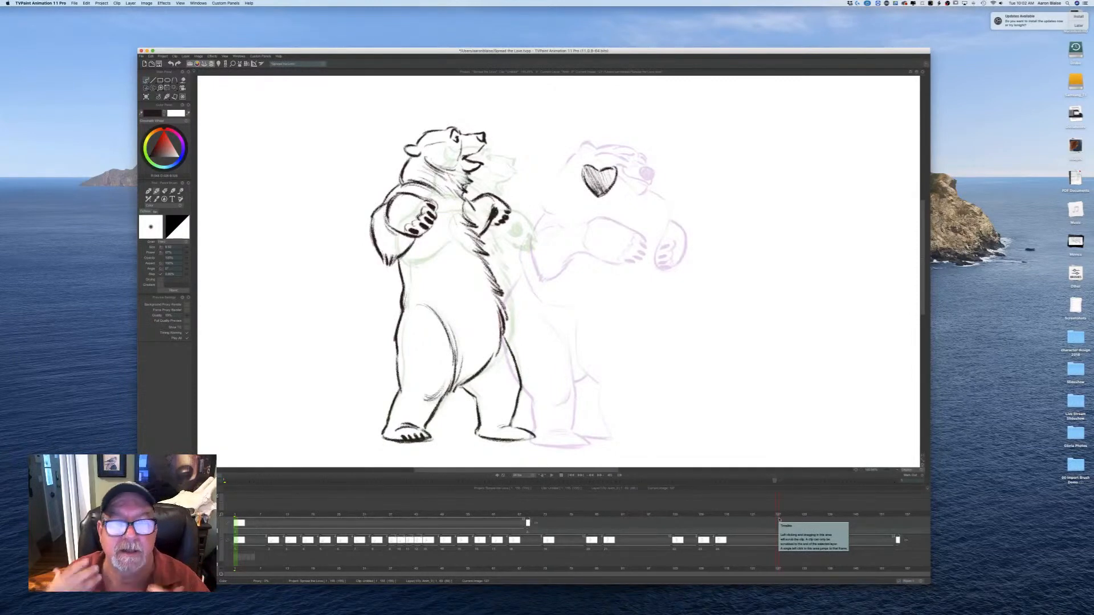
pyautogui.moveTo(779, 519); pyautogui.dragTo(795, 515)
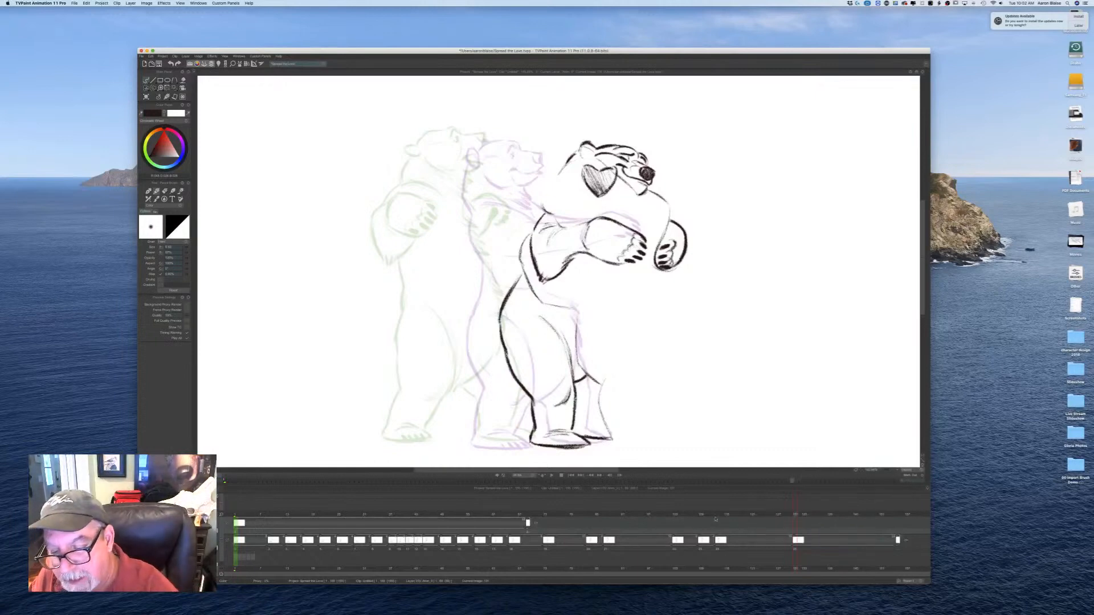
pyautogui.moveTo(793, 516); pyautogui.dragTo(754, 533)
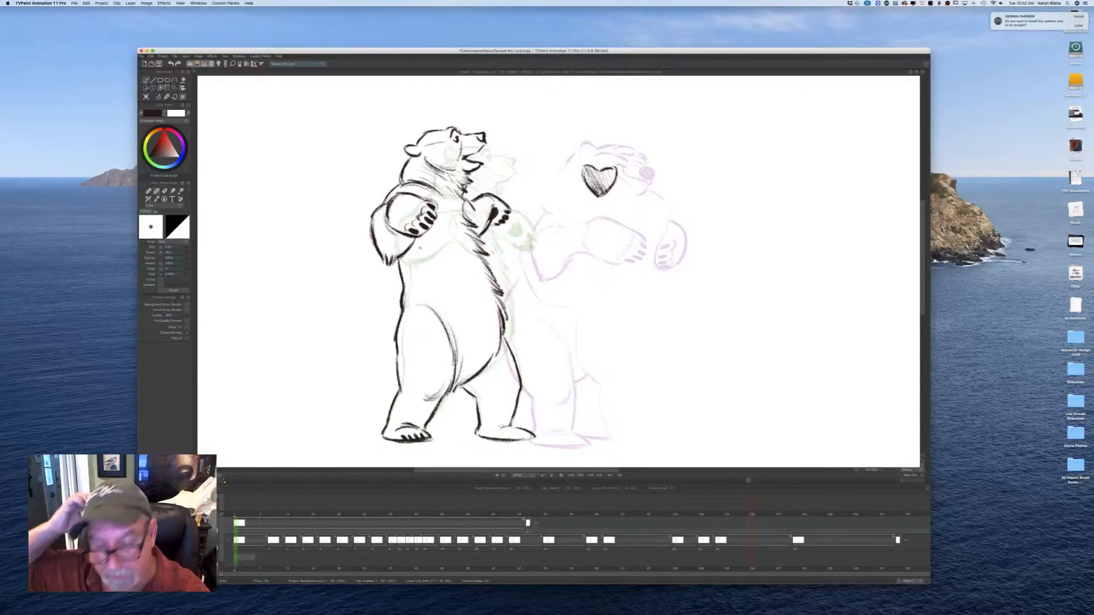
pyautogui.moveTo(751, 512); pyautogui.dragTo(732, 515)
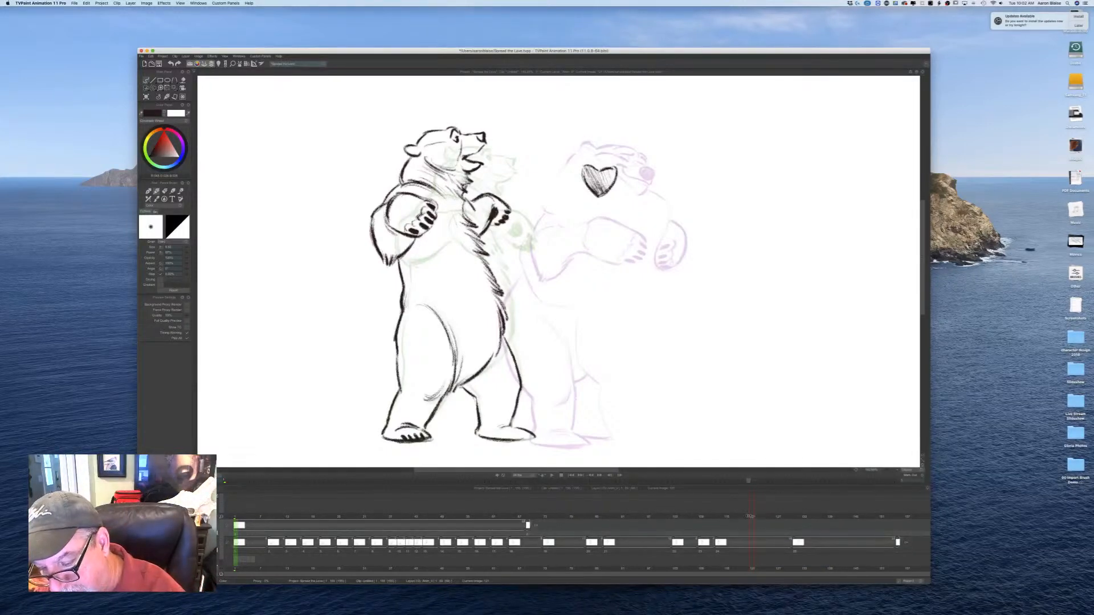
# Step: Try to sketch a few short fur strokes on the upright bear's chest below the near raised paw
pyautogui.click(719, 515)
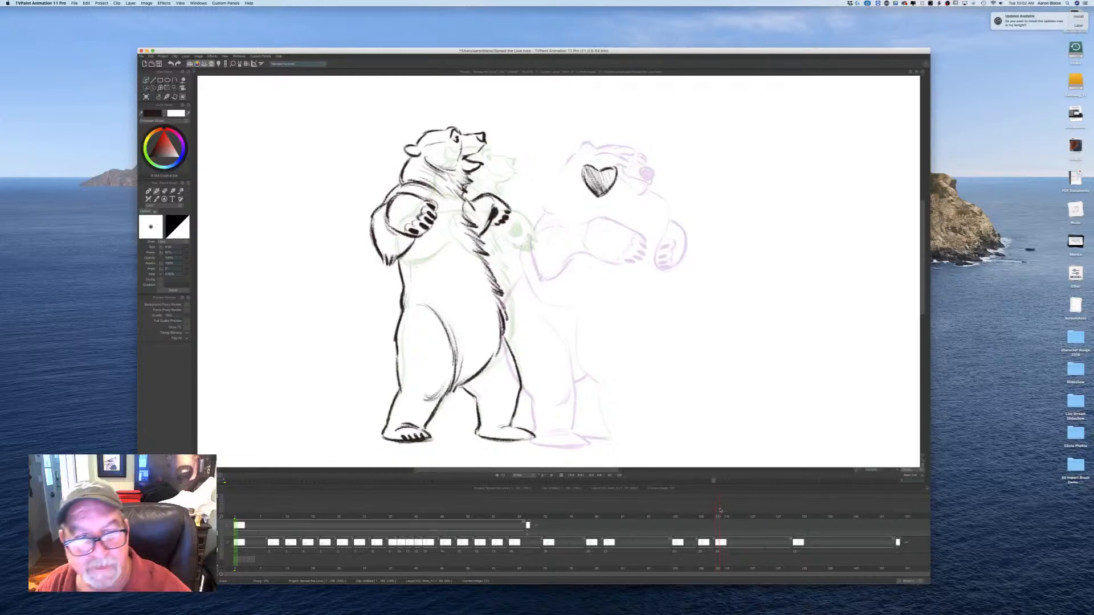
pyautogui.click(433, 237)
pyautogui.moveTo(419, 246)
pyautogui.mouseDown()
pyautogui.moveTo(440, 238)
pyautogui.moveTo(436, 255)
pyautogui.mouseUp()
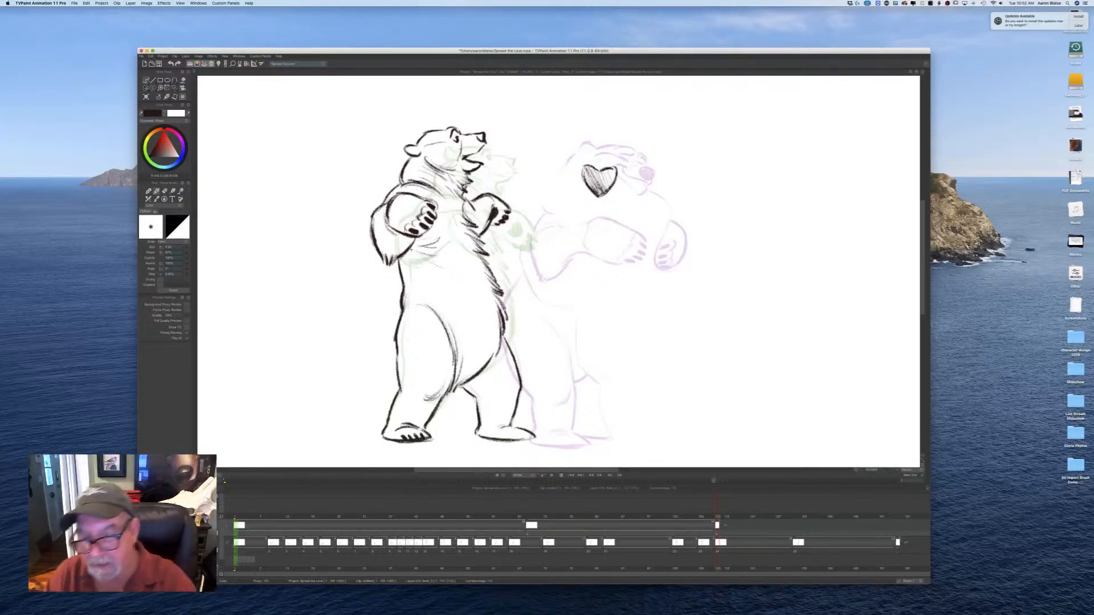
# Step: Add a blank drawing to the bear layer directly before the reaching pose, undoing the mistaken blank drawing on the heart layer
pyautogui.moveTo(717, 518)
pyautogui.mouseDown()
pyautogui.moveTo(575, 519)
pyautogui.moveTo(790, 519)
pyautogui.mouseUp()
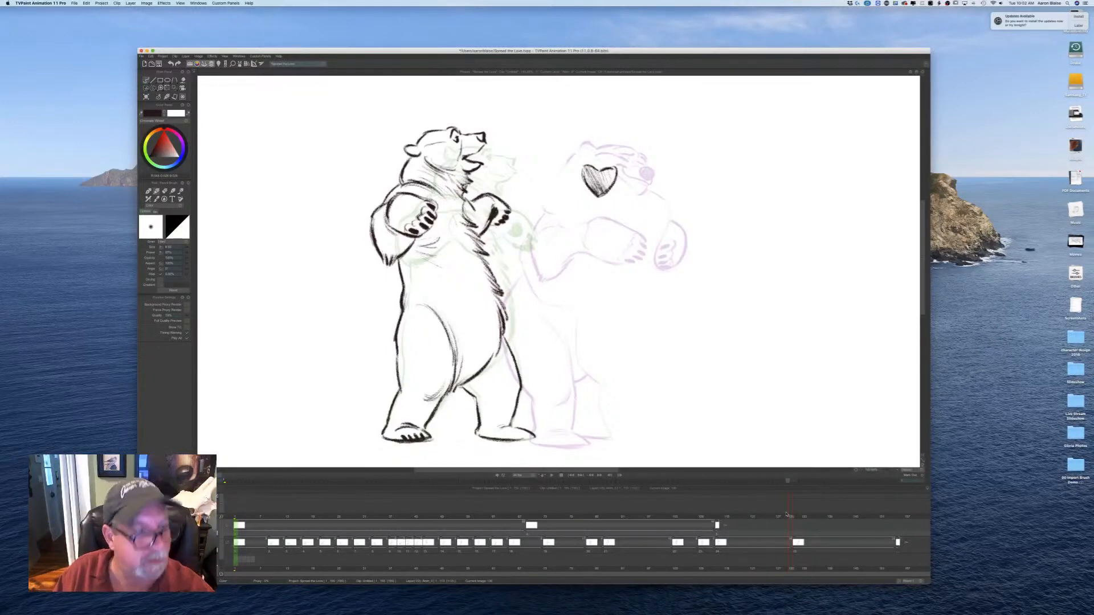
pyautogui.press('BackSpace')
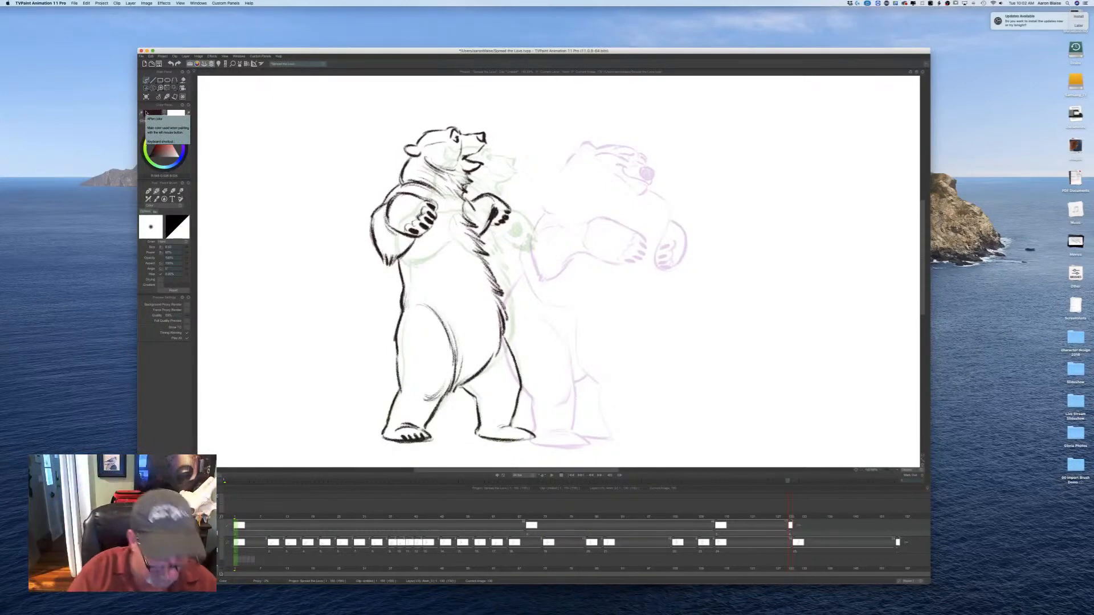
pyautogui.hotkey('ctrl', 'z')
pyautogui.hotkey('ctrl', 'z')
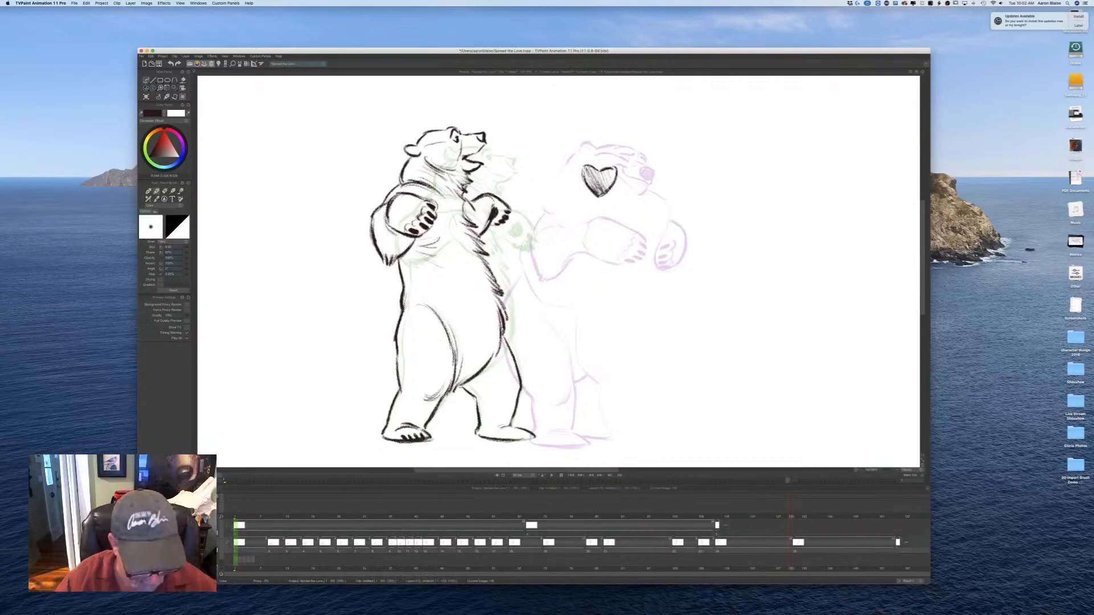
pyautogui.hotkey('ctrl', 'z')
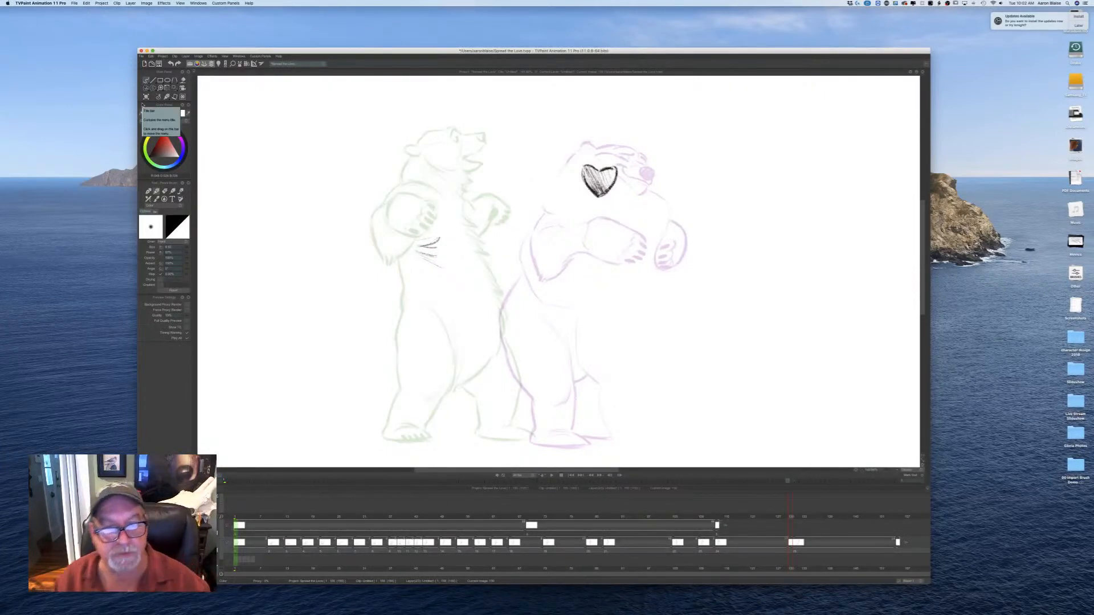
# Step: Remove the stray chest strokes from the heart layer at the start of the upright bear pose
pyautogui.press('e')
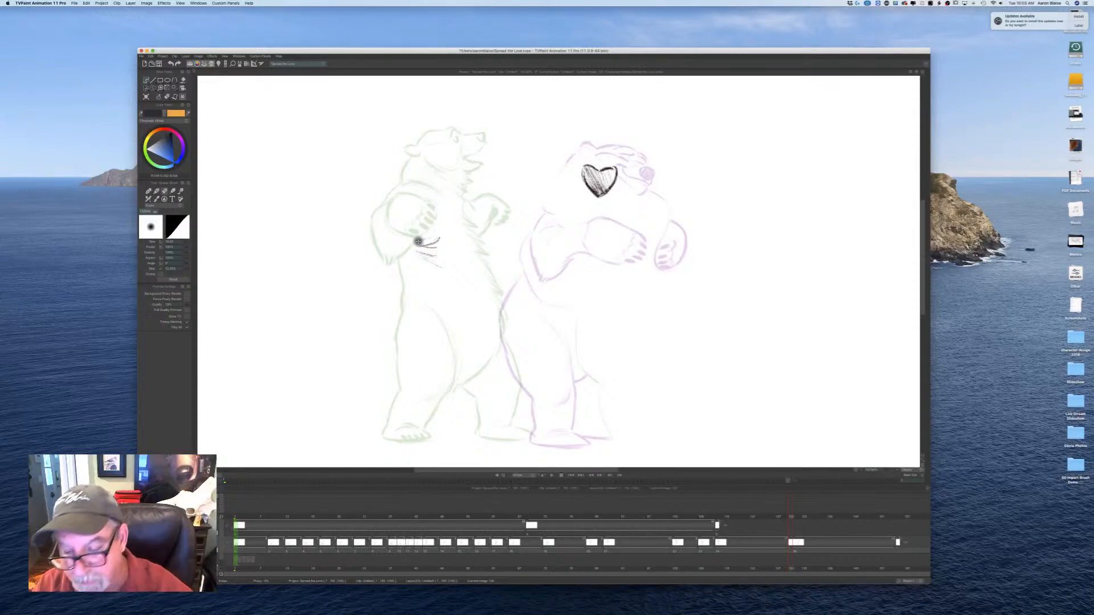
pyautogui.press('b')
pyautogui.moveTo(790, 518)
pyautogui.mouseDown()
pyautogui.moveTo(677, 523)
pyautogui.moveTo(717, 521)
pyautogui.mouseUp()
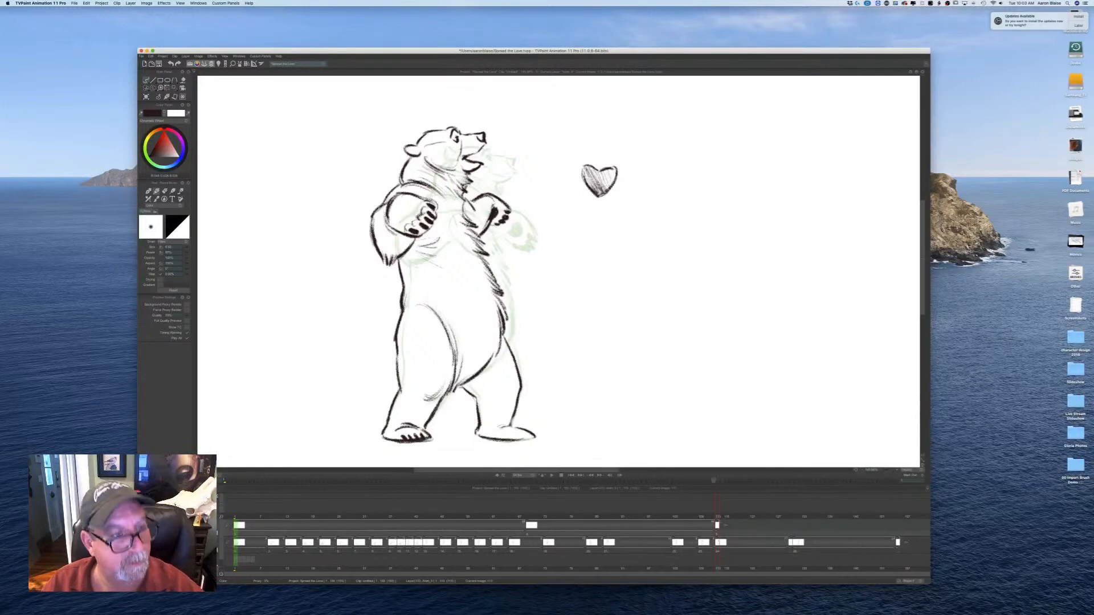
pyautogui.click(146, 99)
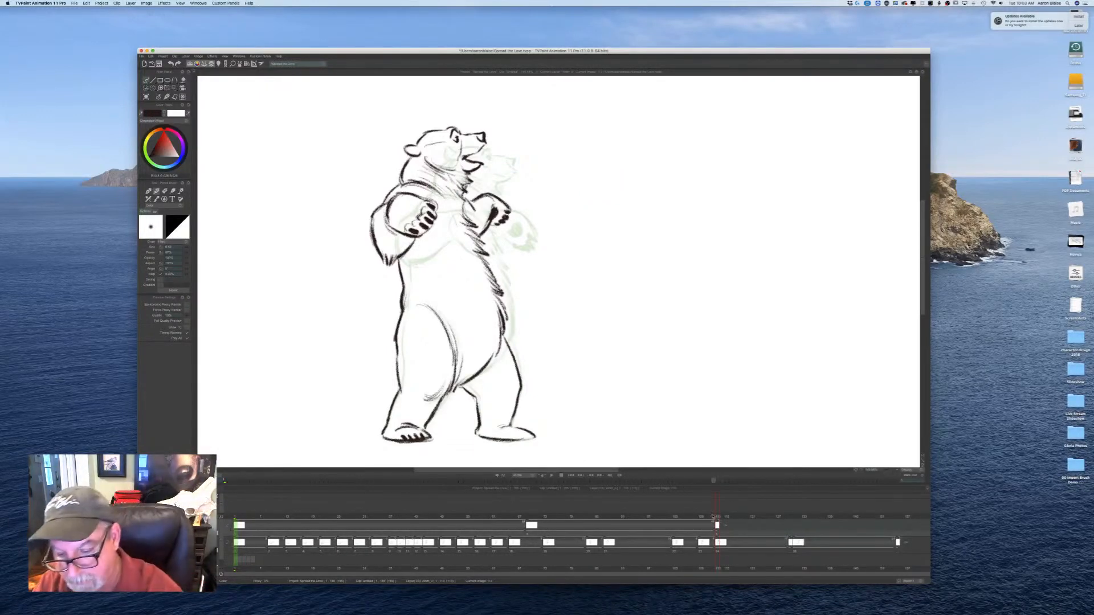
pyautogui.press('Left')
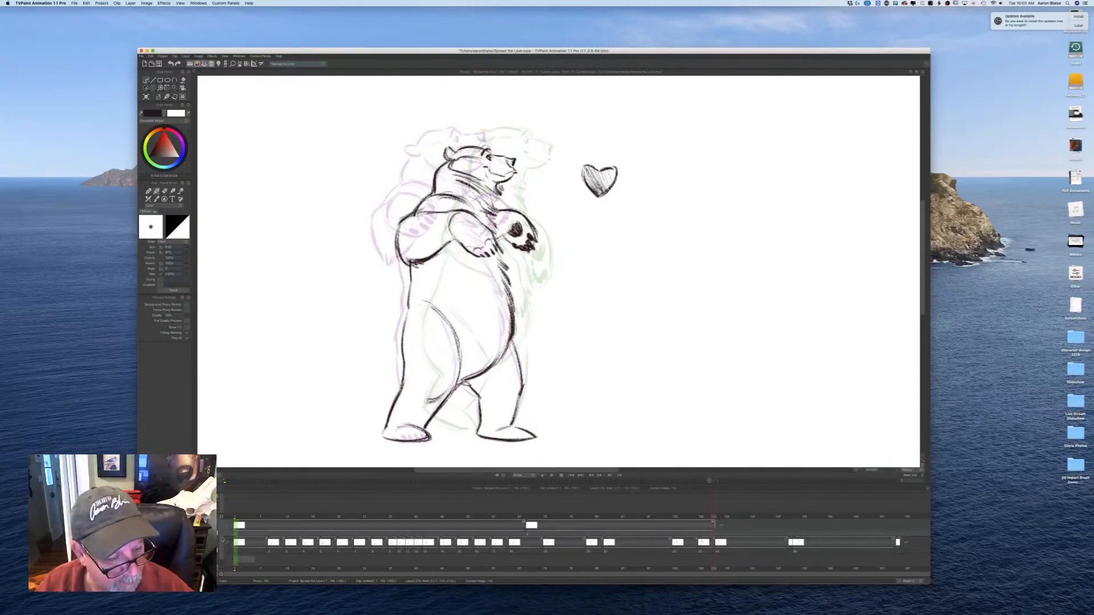
pyautogui.click(252, 552)
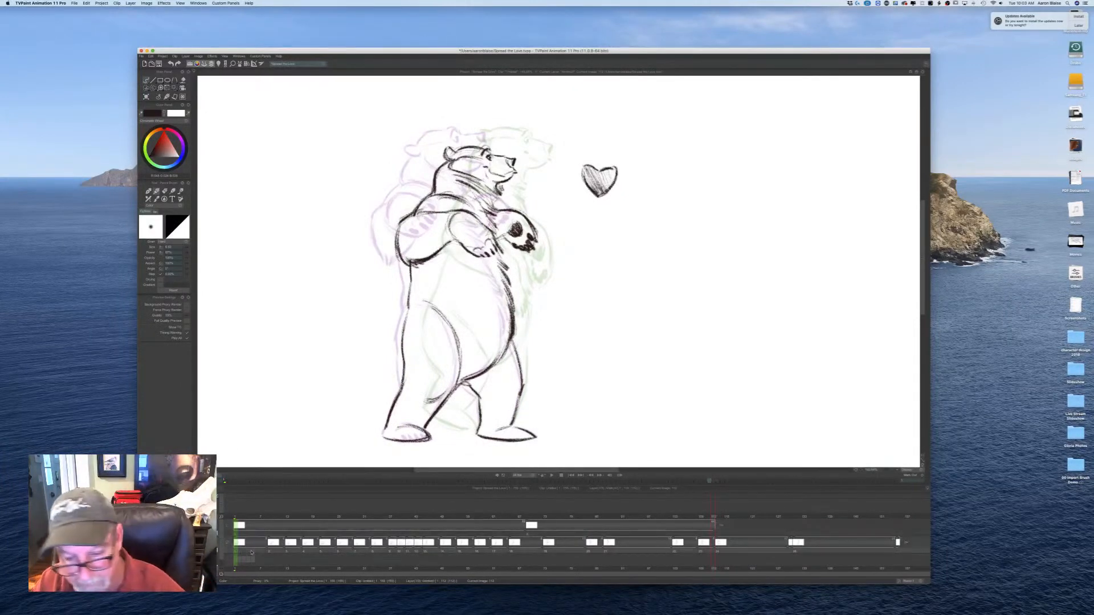
# Step: Flip between the upright bear and the blank in-between drawing, and hide the heart layer
pyautogui.click(791, 519)
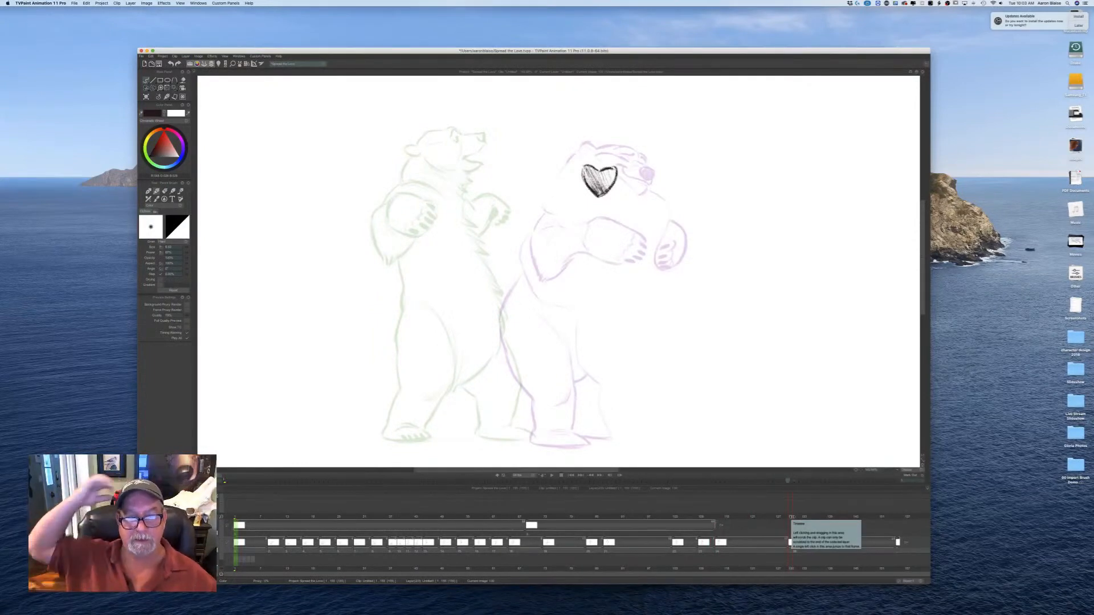
pyautogui.press('Left')
pyautogui.press('Right')
pyautogui.press('Left')
pyautogui.press('Right')
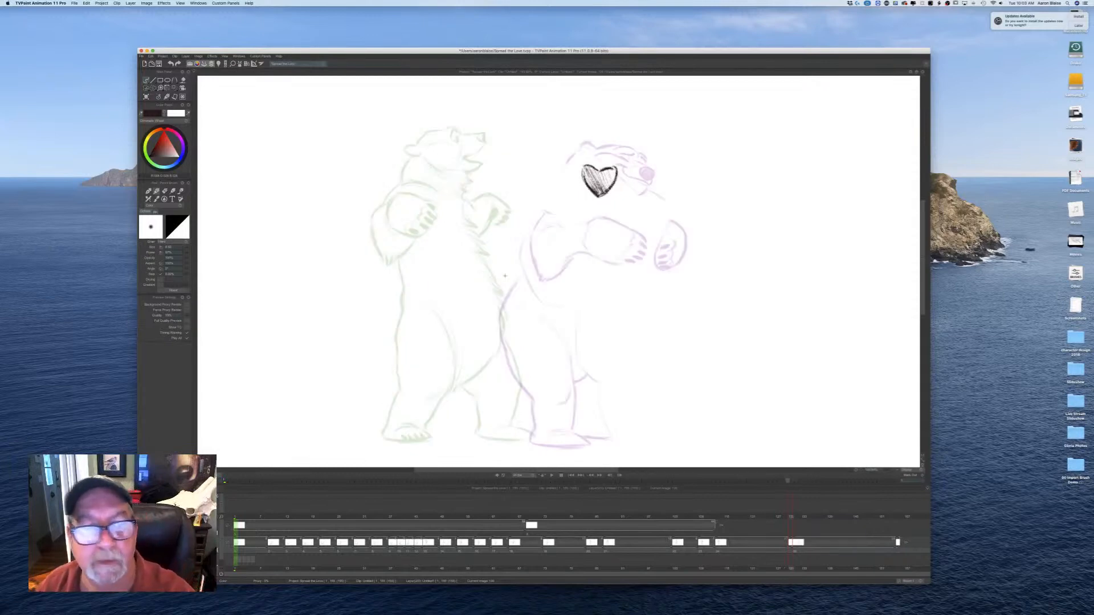
pyautogui.press('Left')
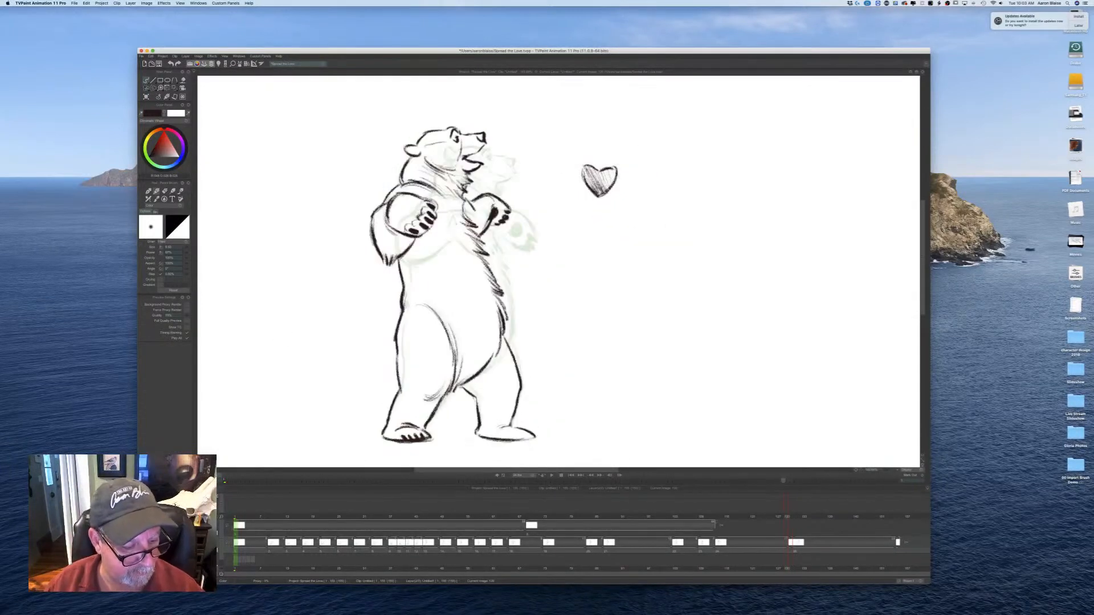
pyautogui.click(149, 526)
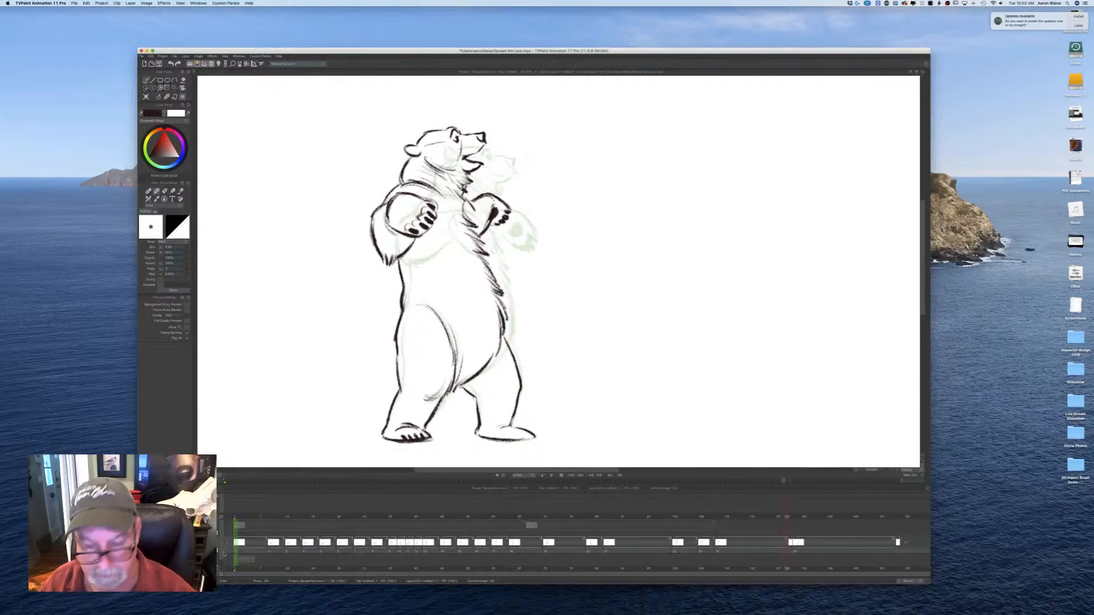
pyautogui.press('Right')
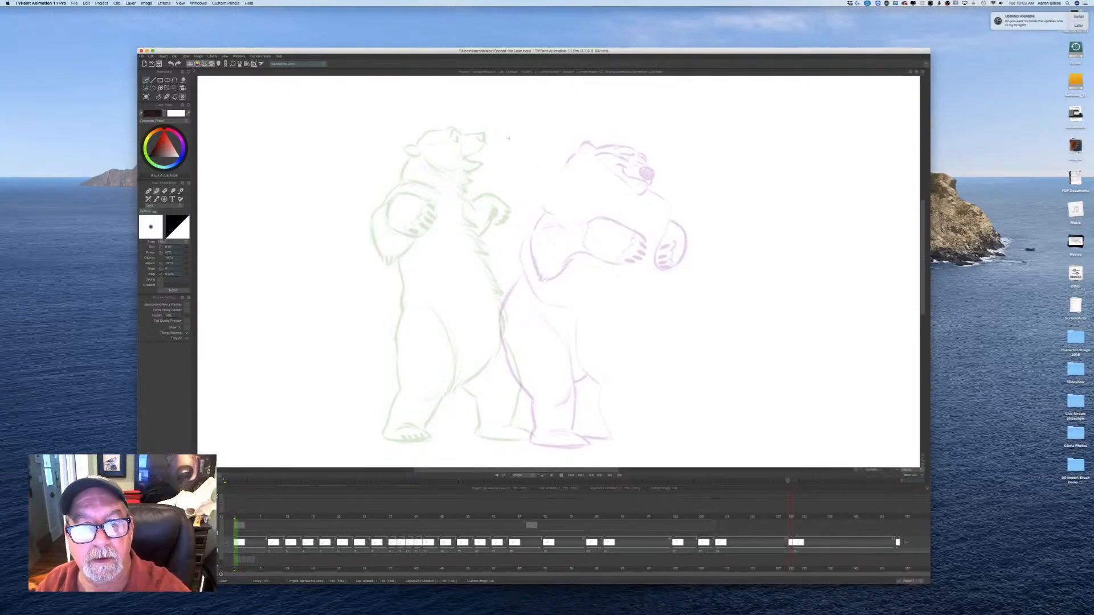
# Step: Sketch the in-between bear's round skull, top of the head and brow between the two ghosted heads, flipping to compare
pyautogui.moveTo(549, 150)
pyautogui.mouseDown()
pyautogui.moveTo(503, 133)
pyautogui.moveTo(547, 134)
pyautogui.moveTo(525, 131)
pyautogui.mouseUp()
pyautogui.press('Left')
pyautogui.press('Right')
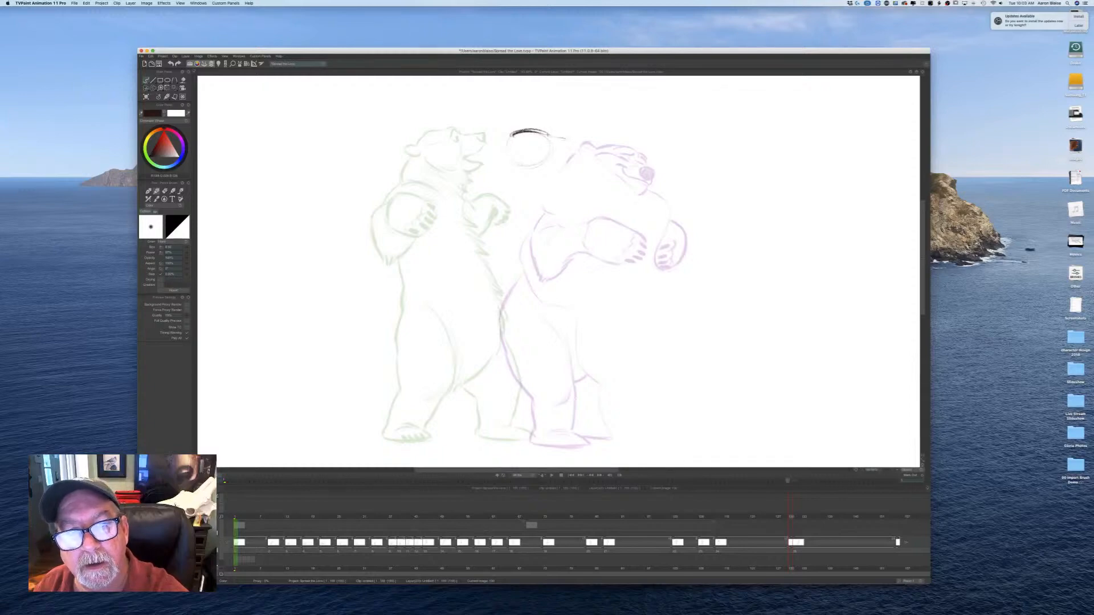
pyautogui.moveTo(539, 137); pyautogui.dragTo(550, 134)
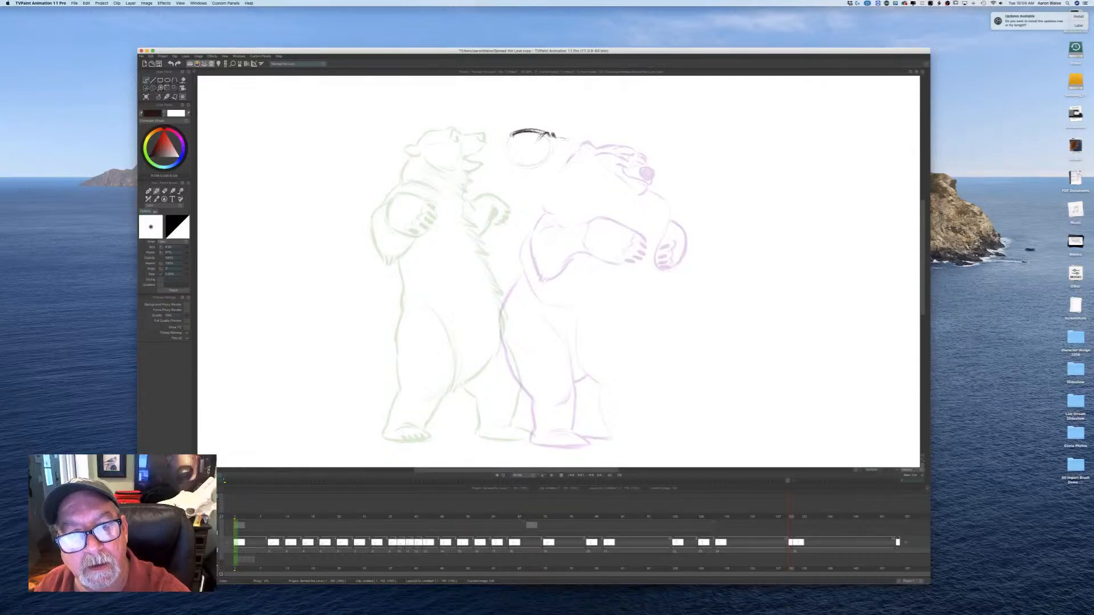
pyautogui.press('Left')
pyautogui.press('Right')
pyautogui.press('Left')
pyautogui.press('Right')
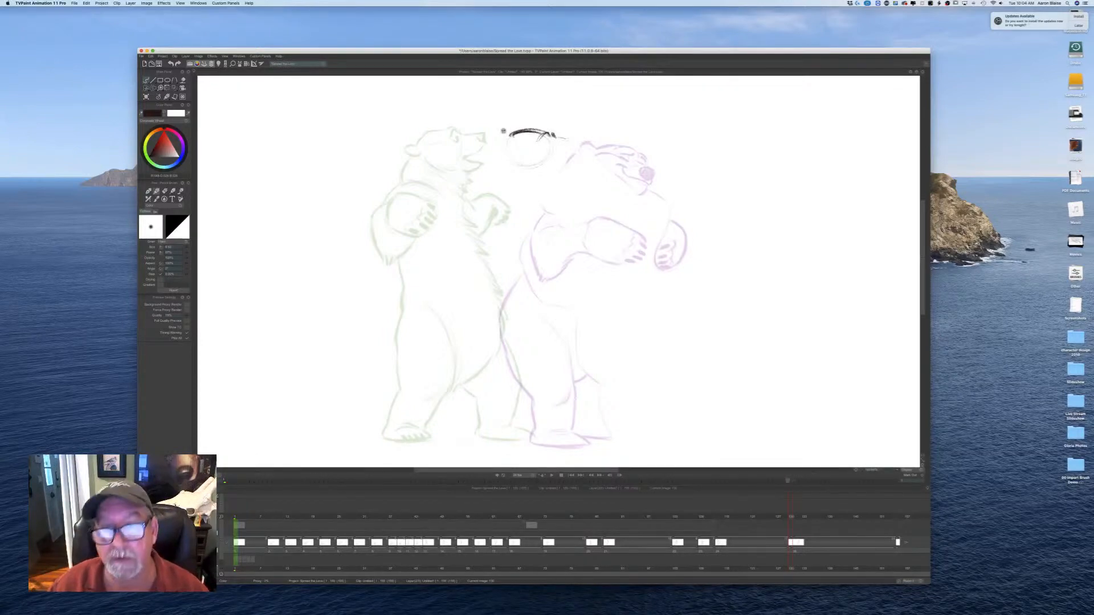
# Step: Draw the bridge of the muzzle and the dark nose on the in-between head, checking against the upright bear
pyautogui.press('Left')
pyautogui.press('Right')
pyautogui.press('Left')
pyautogui.press('Right')
pyautogui.press('Left')
pyautogui.press('Right')
pyautogui.moveTo(550, 138); pyautogui.dragTo(569, 140)
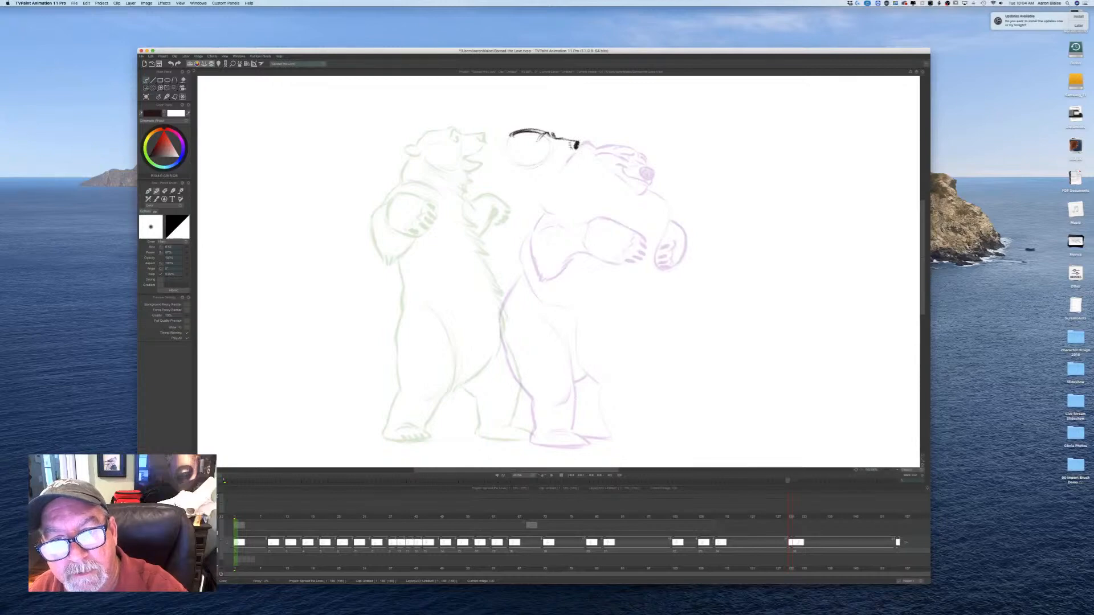
pyautogui.press('Left')
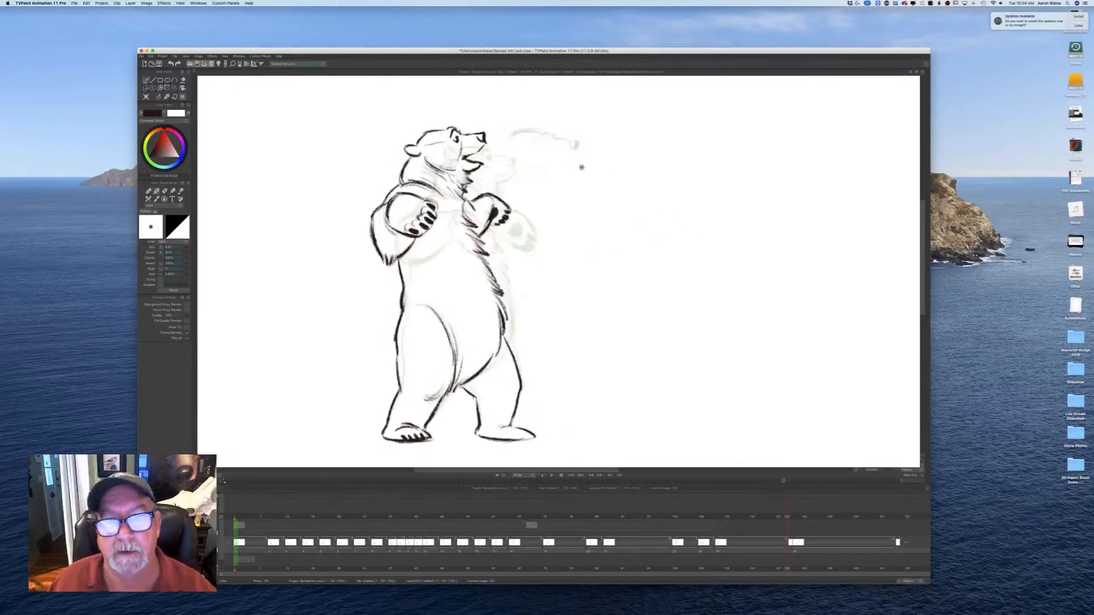
pyautogui.press('Right')
# Step: Draw the laid-back ear behind the in-between bear's skull and flip against the upright pose to check the head's movement
pyautogui.moveTo(508, 136)
pyautogui.mouseDown()
pyautogui.moveTo(488, 139)
pyautogui.moveTo(506, 142)
pyautogui.mouseUp()
pyautogui.press('Left')
pyautogui.press('Right')
pyautogui.press('Left')
pyautogui.press('Right')
pyautogui.press('Left')
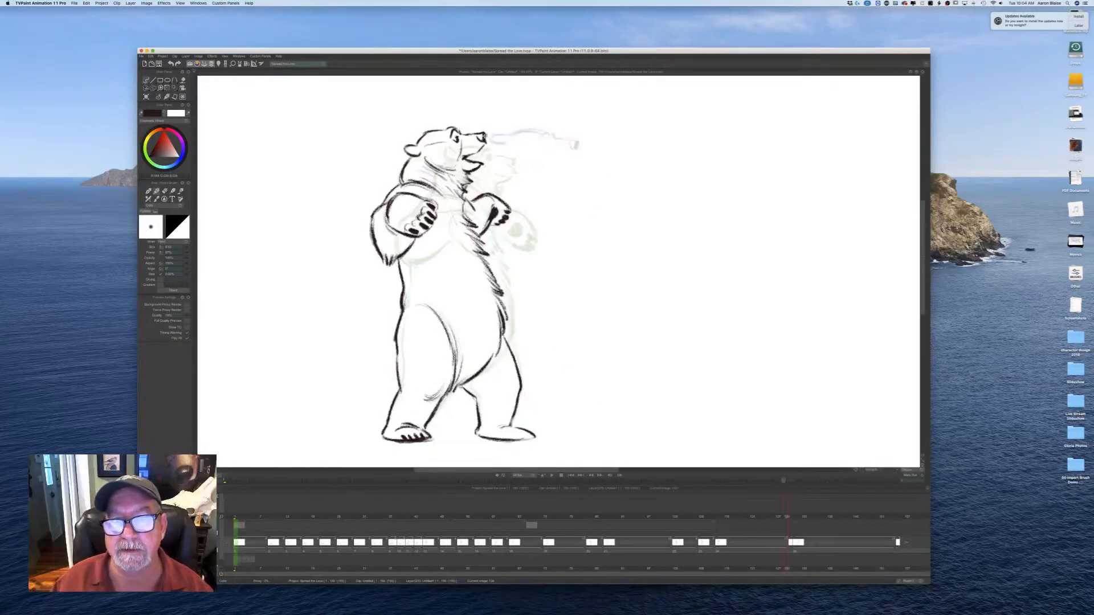
pyautogui.press('Right')
pyautogui.press('Left')
pyautogui.press('Right')
pyautogui.press('Left')
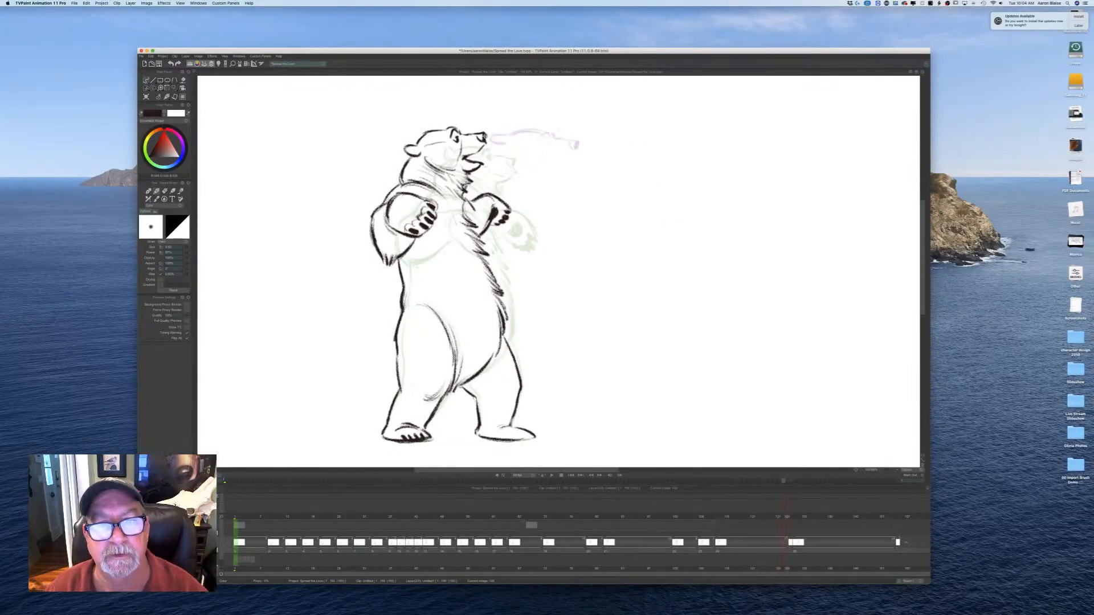
pyautogui.press('Right')
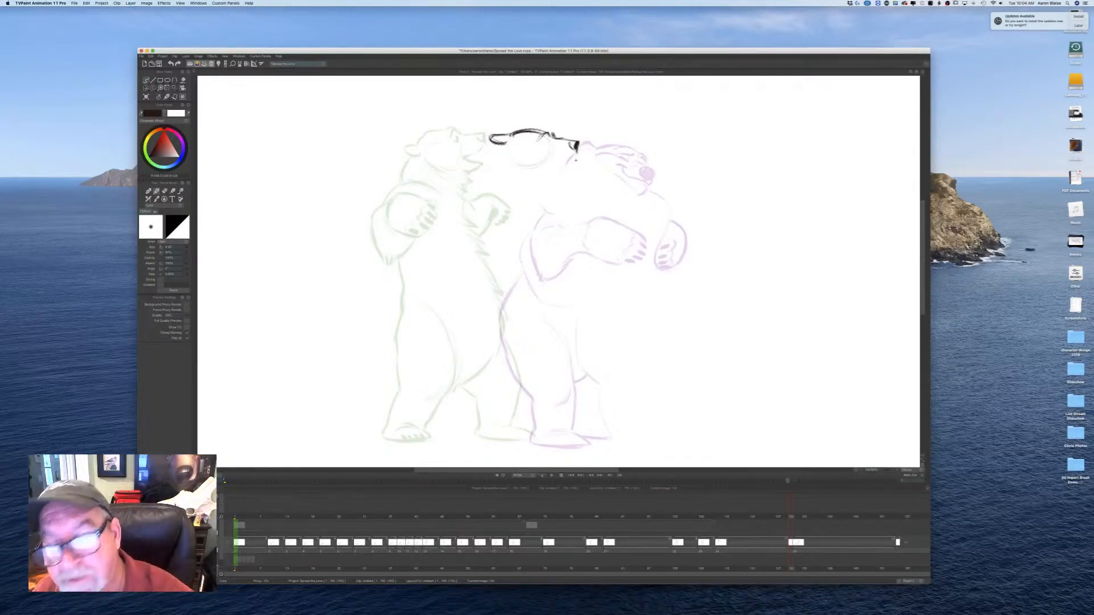
# Step: Draw the eye, the mouth line and the lower jaw on the in-between bear's head
pyautogui.press('Left')
pyautogui.press('Right')
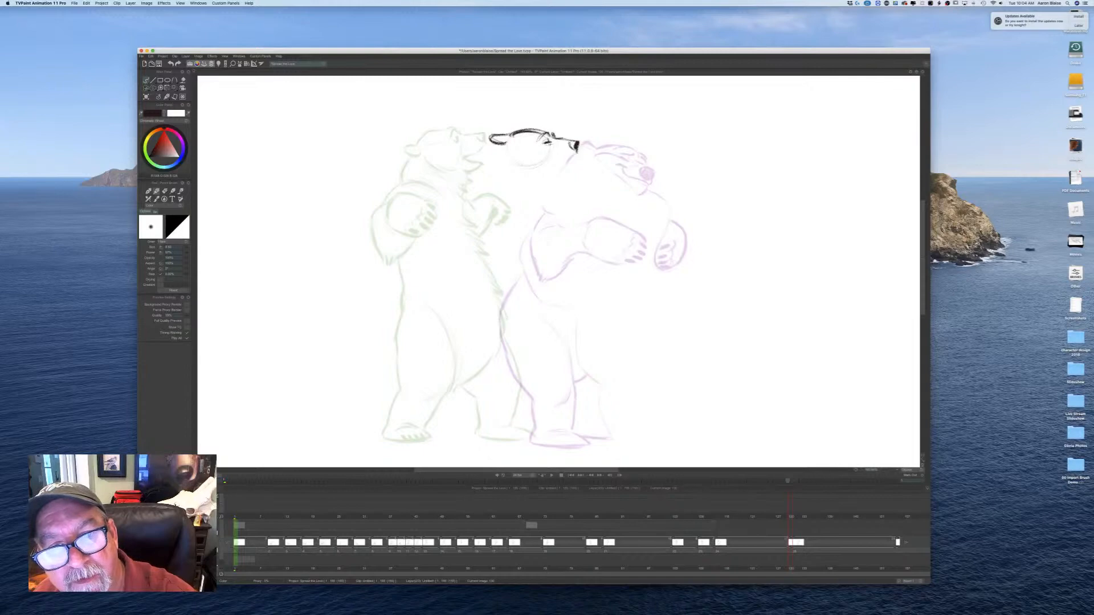
pyautogui.press('Left')
pyautogui.press('Right')
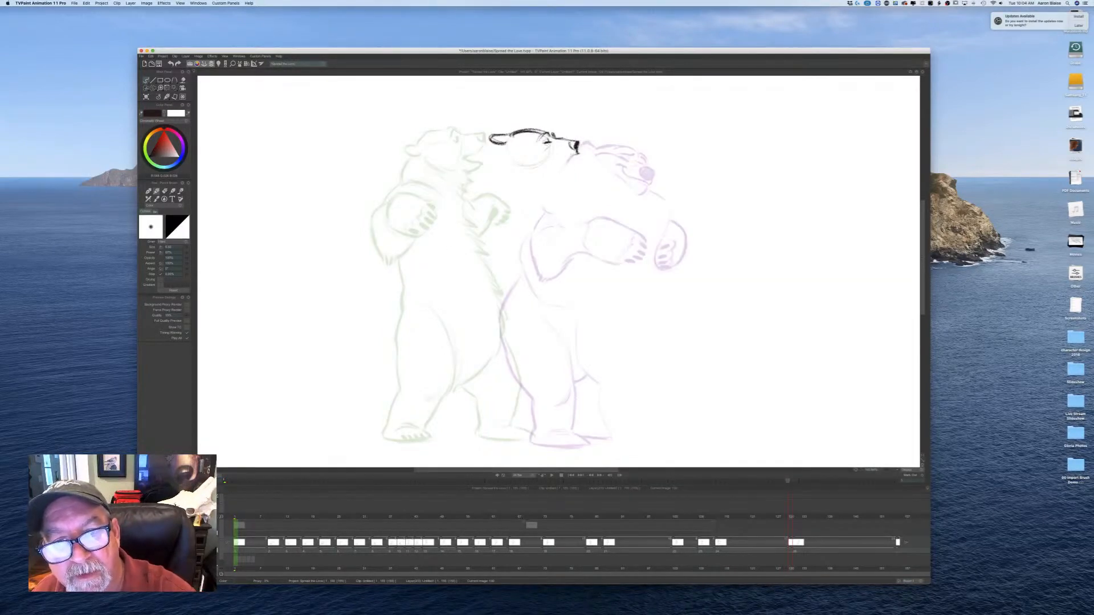
pyautogui.moveTo(548, 154); pyautogui.dragTo(558, 161)
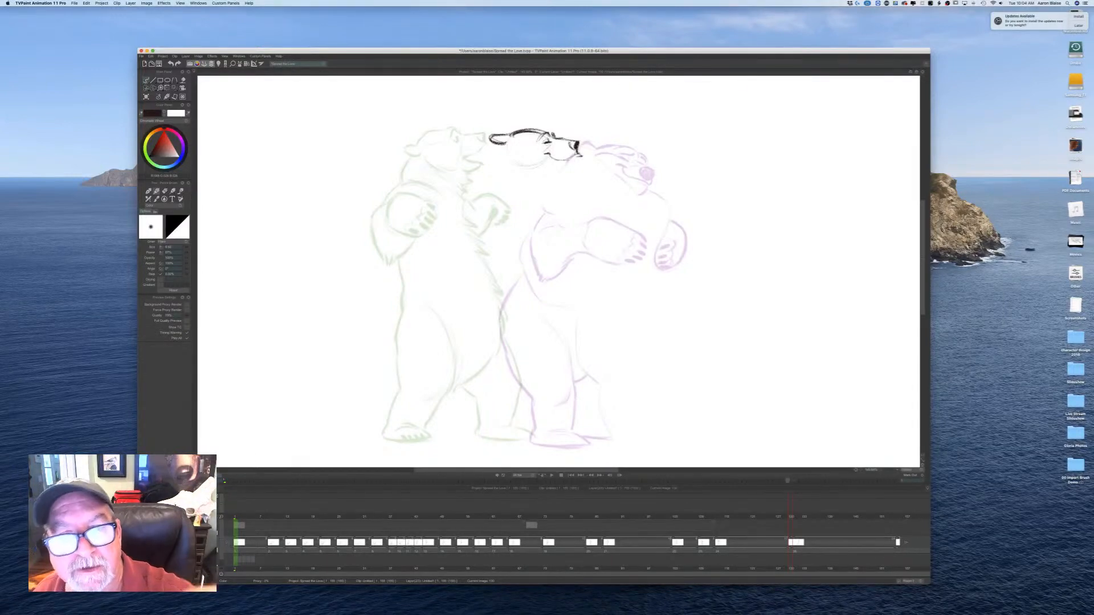
pyautogui.moveTo(578, 157); pyautogui.dragTo(548, 169)
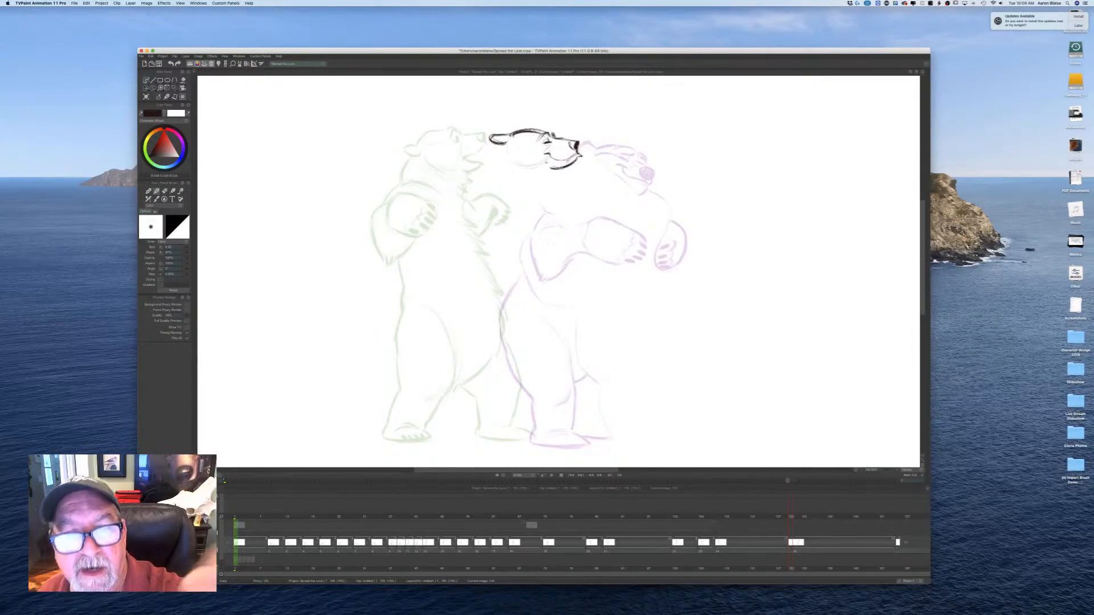
# Step: Examine the head's movement by flipping repeatedly between the upright bear and the in-between drawing
pyautogui.press('Left')
pyautogui.press('Right')
pyautogui.press('Left')
pyautogui.press('Right')
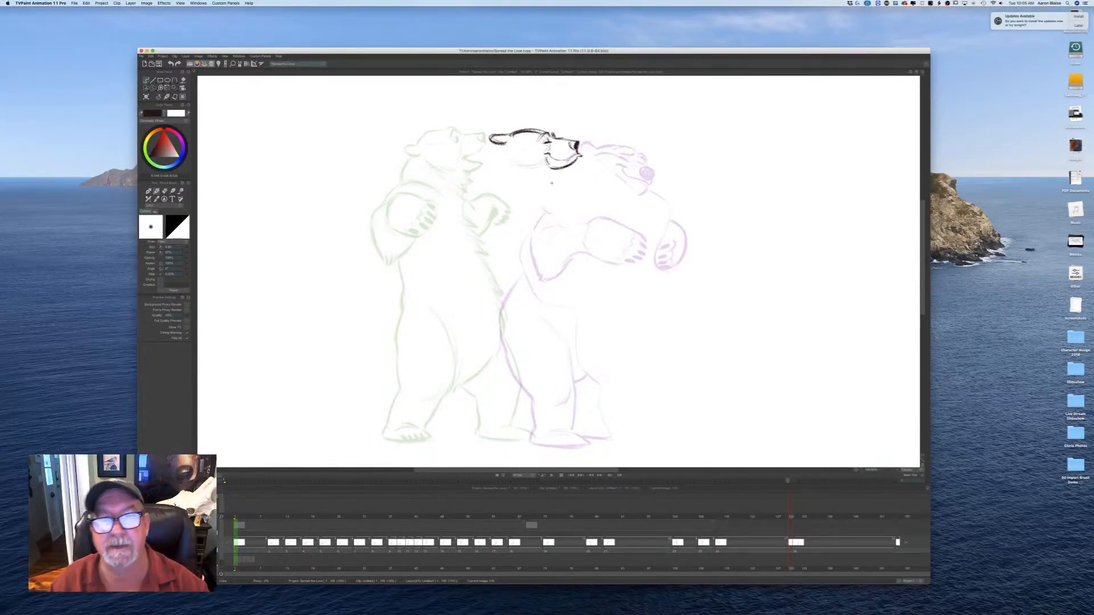
pyautogui.press('Left')
pyautogui.press('Right')
pyautogui.press('Left')
pyautogui.press('Right')
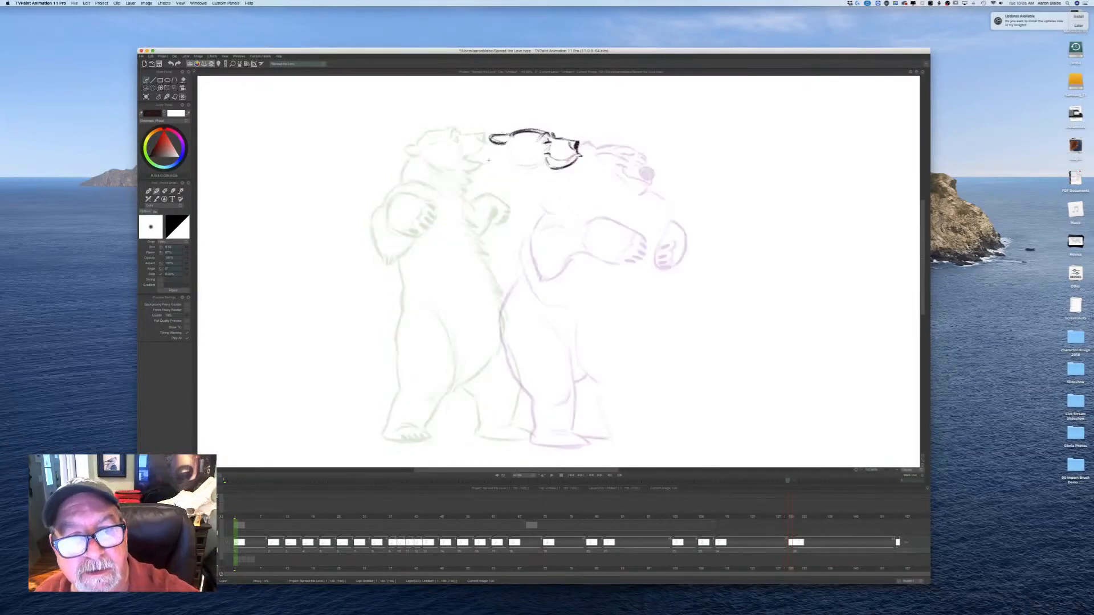
# Step: Draw the back of the neck and the cheek line of the in-between head, flipping to check it against the upright bear
pyautogui.moveTo(499, 145); pyautogui.dragTo(483, 181)
pyautogui.moveTo(500, 143)
pyautogui.mouseDown()
pyautogui.moveTo(513, 163)
pyautogui.moveTo(538, 169)
pyautogui.mouseUp()
pyautogui.press('Left')
pyautogui.press('Right')
pyautogui.press('Left')
pyautogui.press('Right')
pyautogui.press('Left')
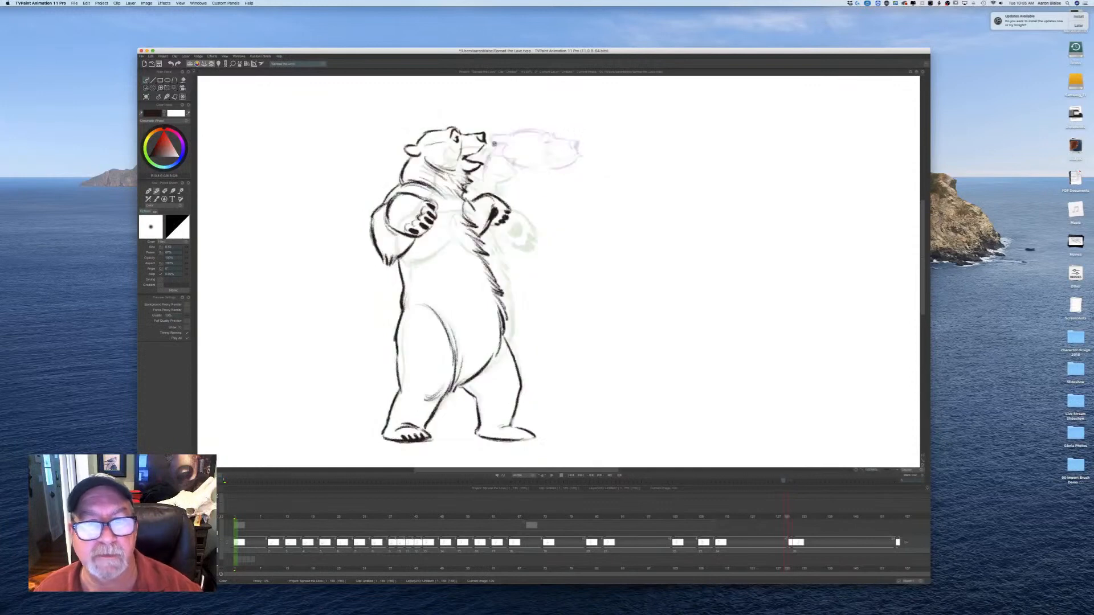
pyautogui.press('Right')
# Step: Select the in-between bear's head, scale it down slightly and shift it a little up and back
pyautogui.click(155, 89)
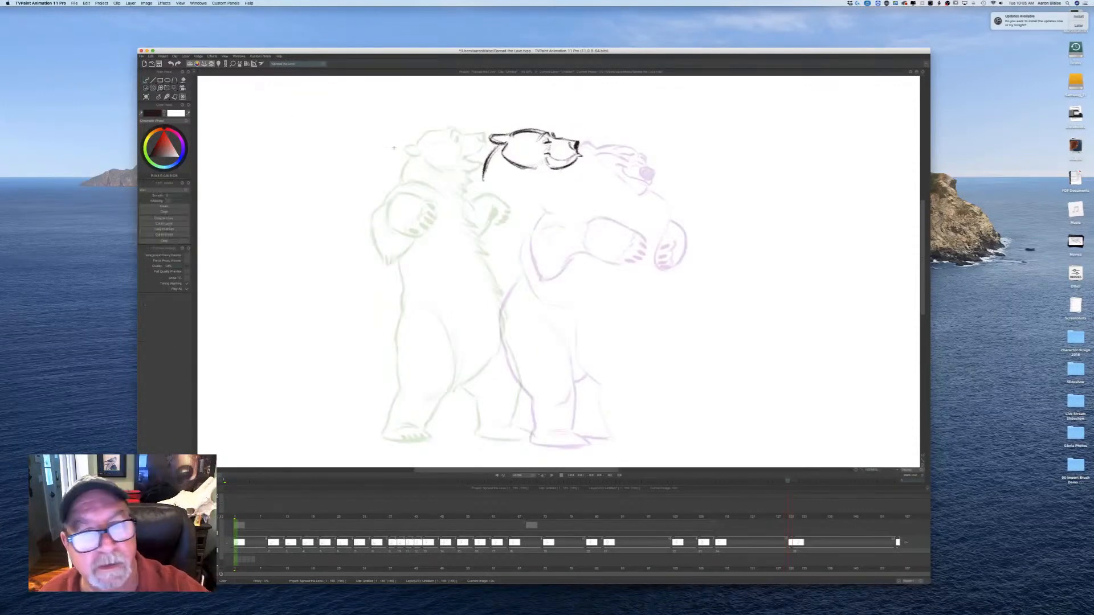
pyautogui.moveTo(485, 138)
pyautogui.mouseDown()
pyautogui.moveTo(567, 121)
pyautogui.moveTo(487, 142)
pyautogui.mouseUp()
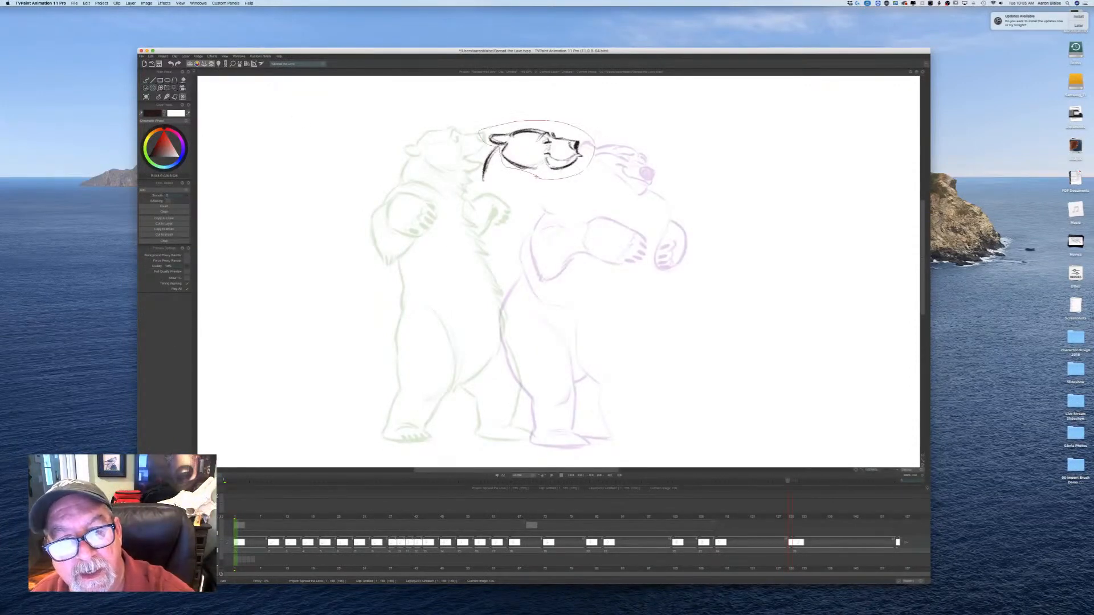
pyautogui.click(175, 88)
pyautogui.click(191, 87)
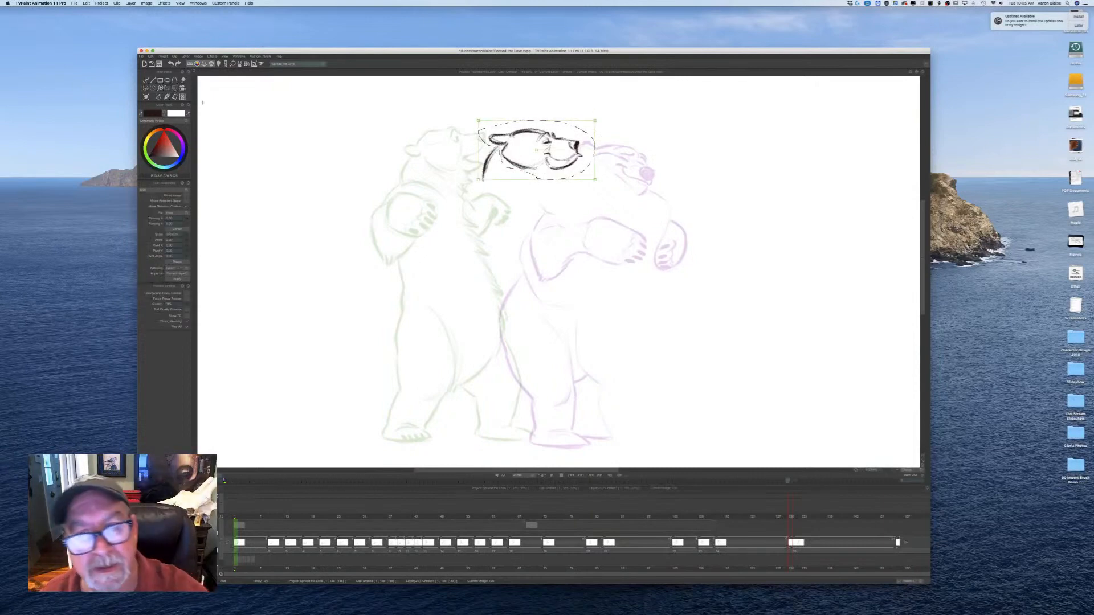
pyautogui.moveTo(595, 180); pyautogui.dragTo(592, 178)
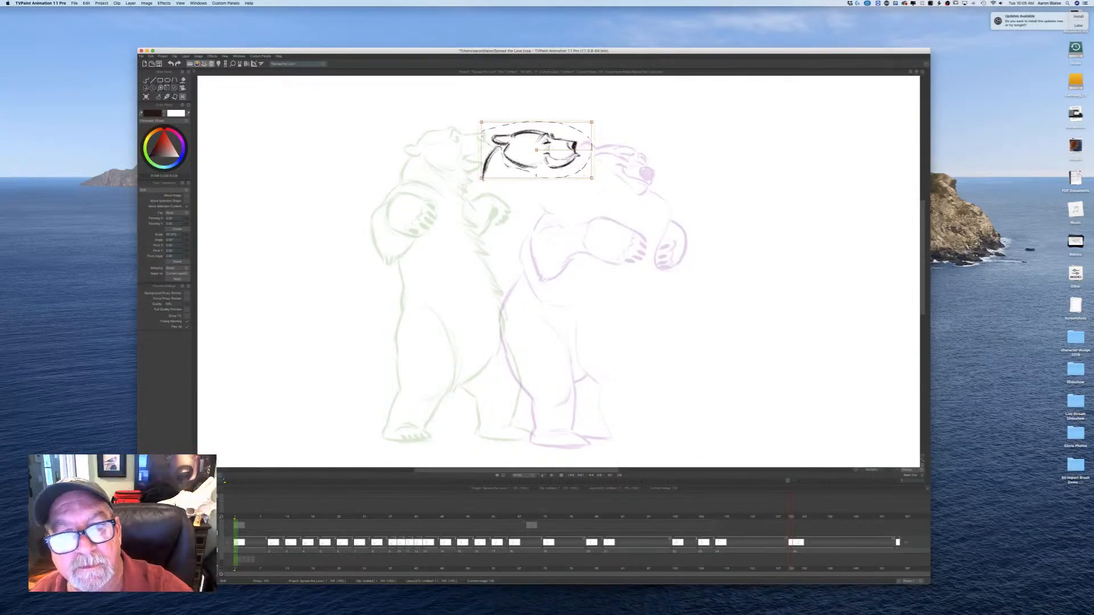
pyautogui.moveTo(499, 169); pyautogui.dragTo(496, 165)
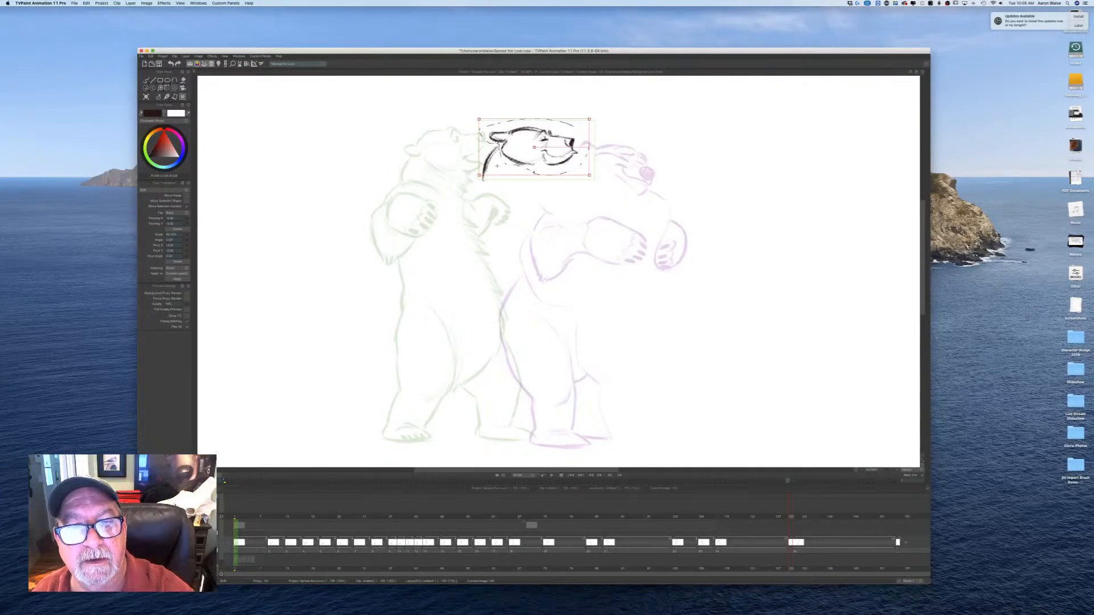
pyautogui.press('Return')
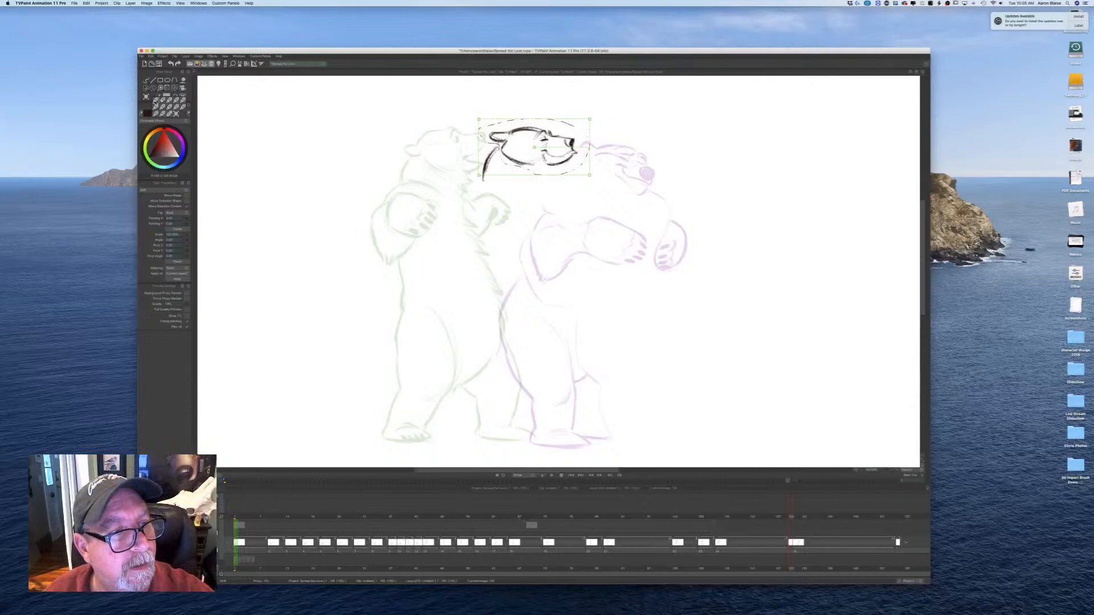
pyautogui.click(147, 80)
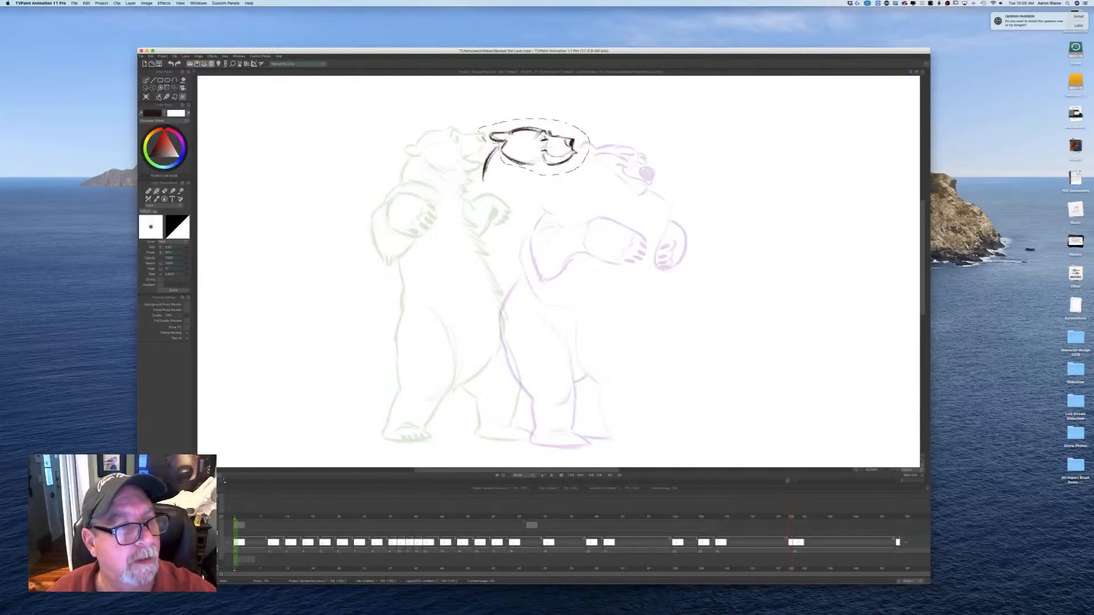
pyautogui.click(154, 89)
pyautogui.click(171, 144)
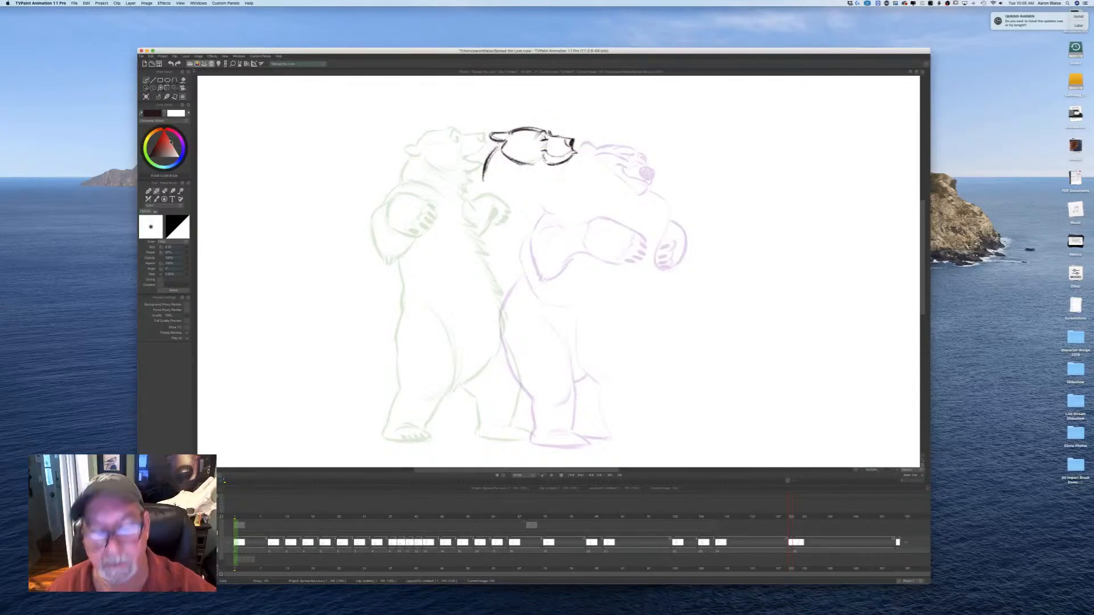
# Step: Examine the resized head's movement by flipping repeatedly between the upright bear and the in-between drawing
pyautogui.press('Left')
pyautogui.press('Right')
pyautogui.press('Left')
pyautogui.press('Right')
pyautogui.press('Left')
pyautogui.press('Right')
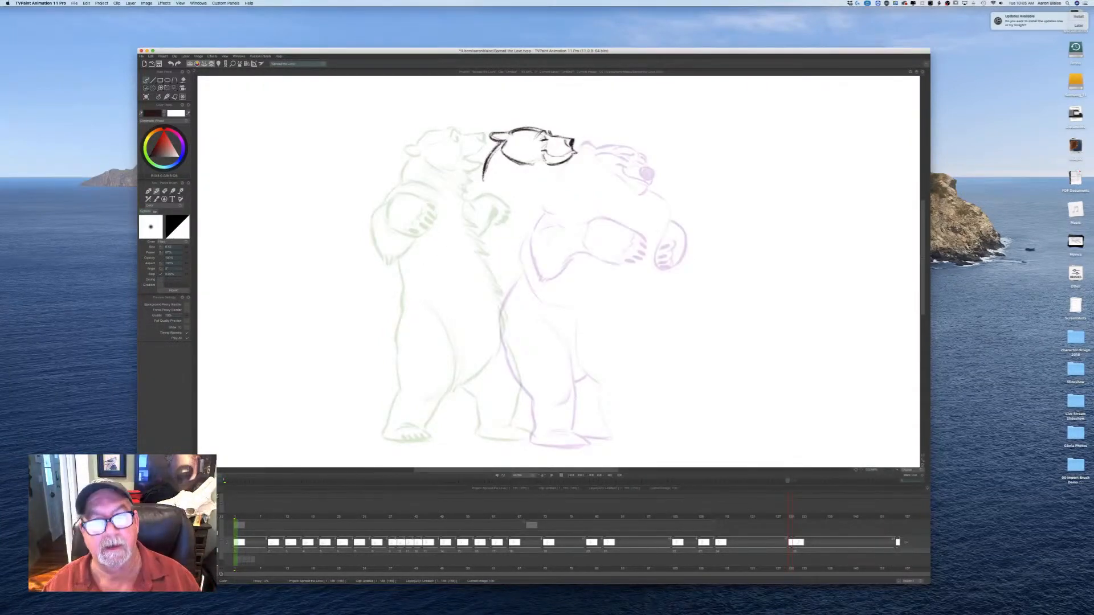
pyautogui.press('Left')
pyautogui.press('Right')
pyautogui.press('Left')
pyautogui.press('Right')
pyautogui.press('Left')
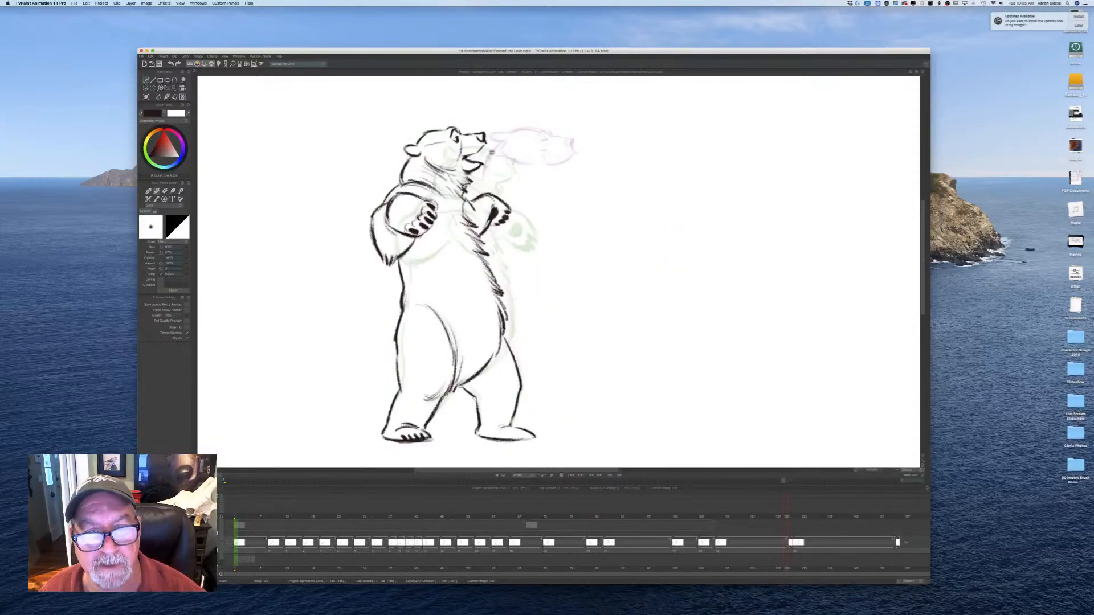
# Step: Extend the back of the neck and draw the throat line under the in-between bear's jaw, flipping against the upright pose
pyautogui.press('Right')
pyautogui.press('Left')
pyautogui.press('Right')
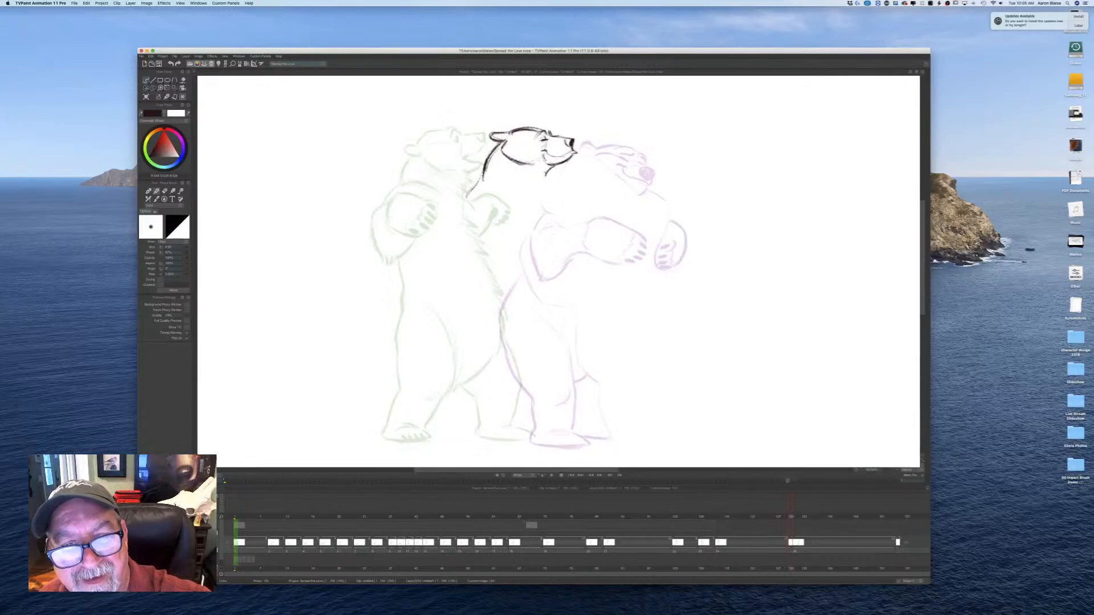
pyautogui.press('Left')
pyautogui.press('Right')
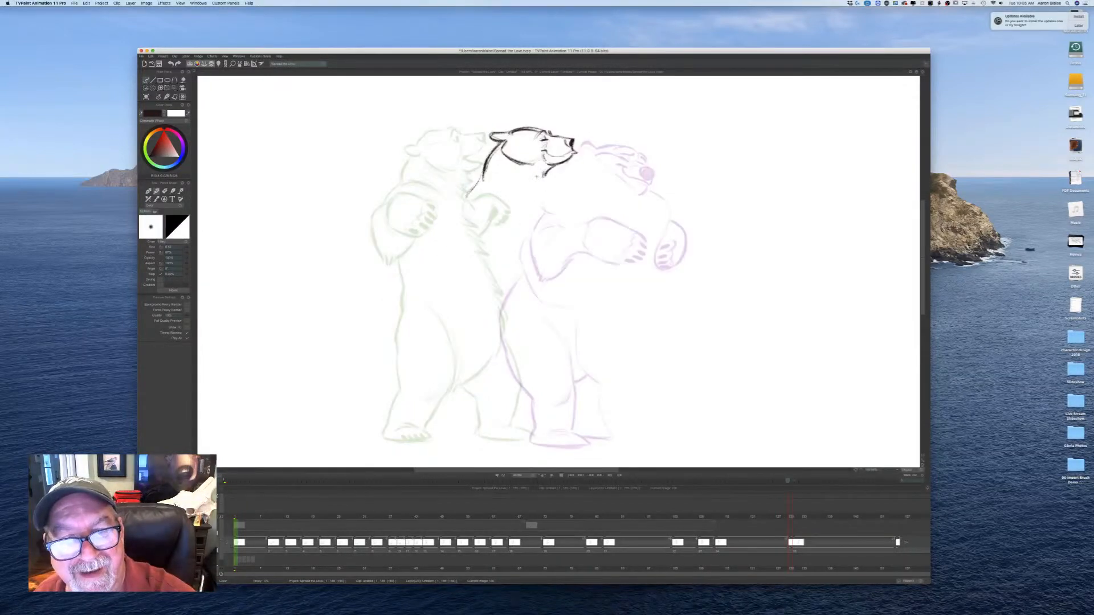
pyautogui.press('Left')
pyautogui.press('Right')
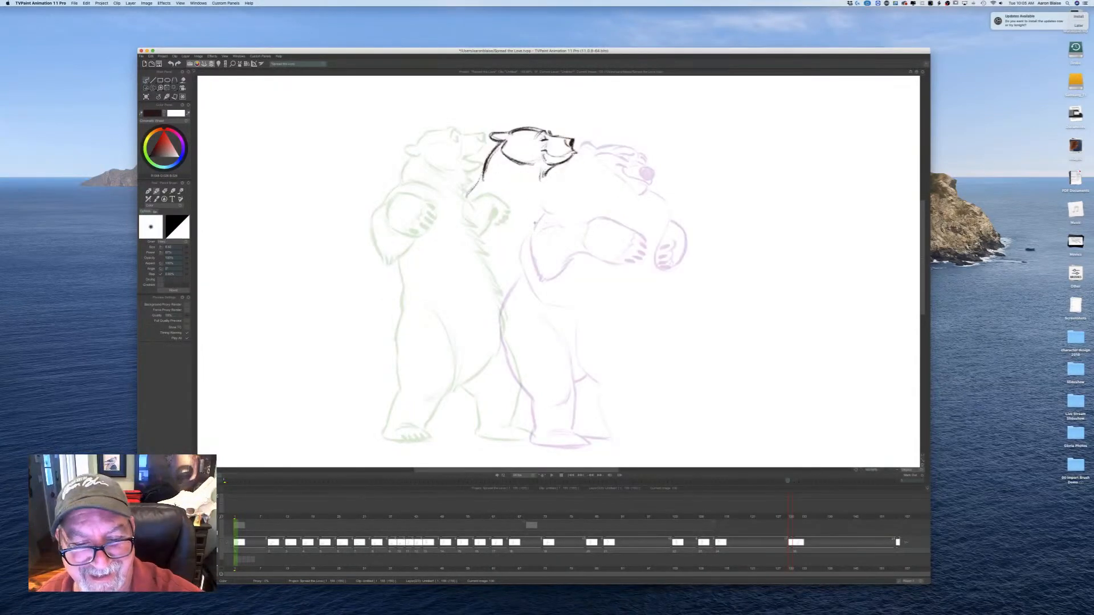
# Step: Examine how the head and neck carry over from the upright bear by flipping between the two drawings
pyautogui.press('Left')
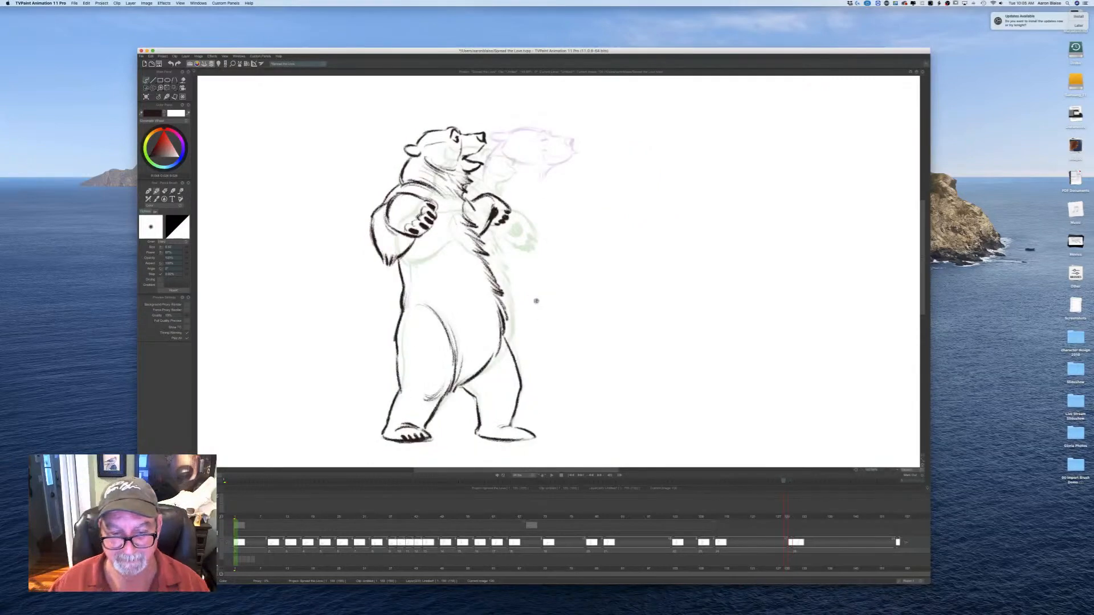
pyautogui.press('Right')
pyautogui.press('Left')
pyautogui.press('Right')
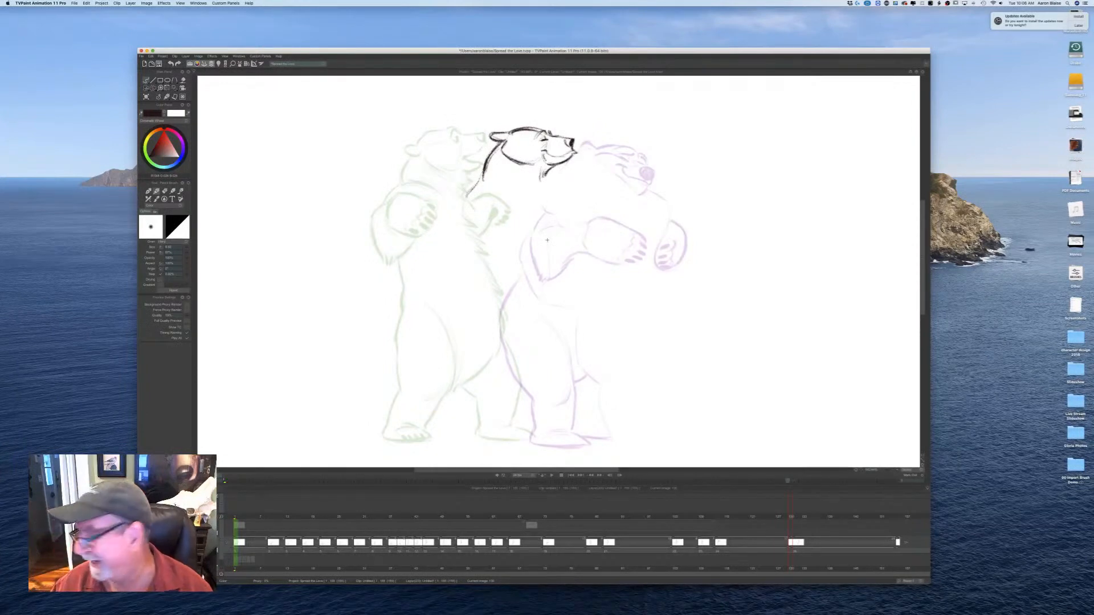
pyautogui.press('Left')
pyautogui.press('Right')
pyautogui.press('Left')
pyautogui.press('Right')
pyautogui.press('Left')
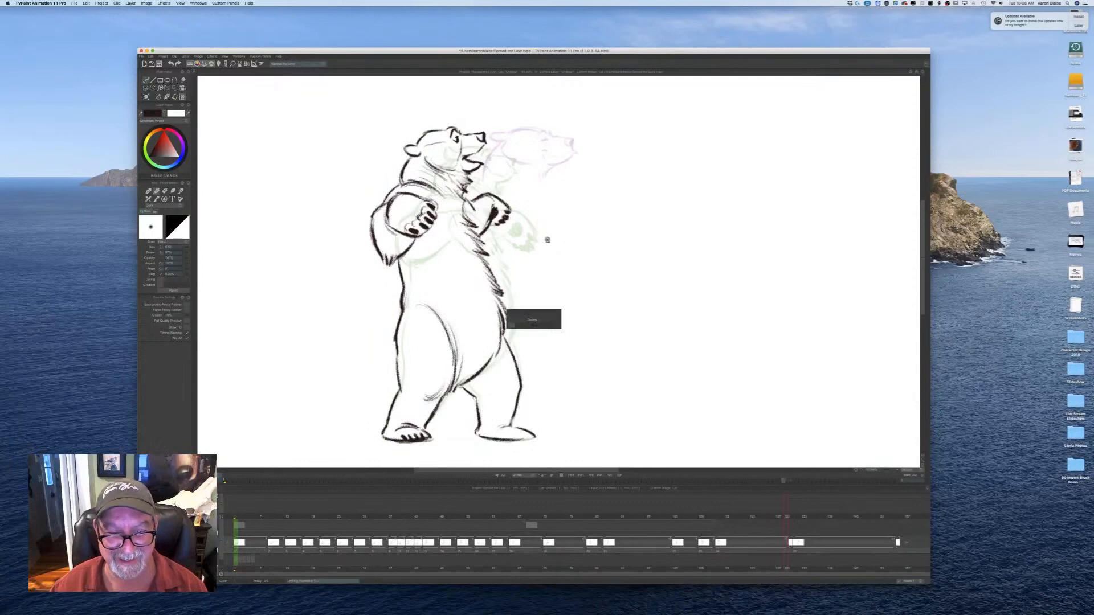
pyautogui.press('Right')
pyautogui.press('Left')
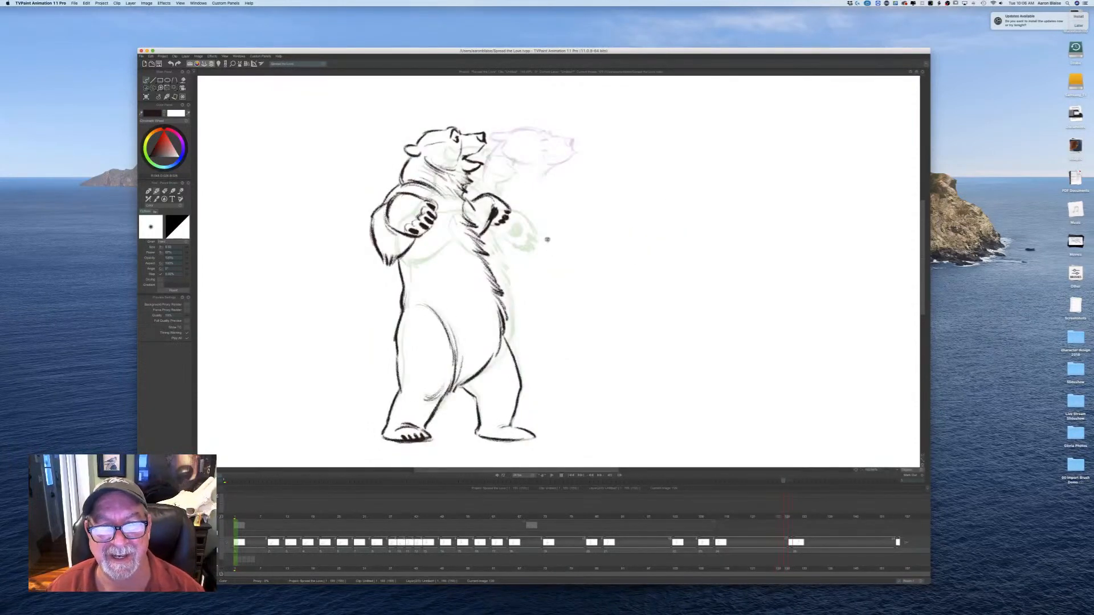
pyautogui.press('Right')
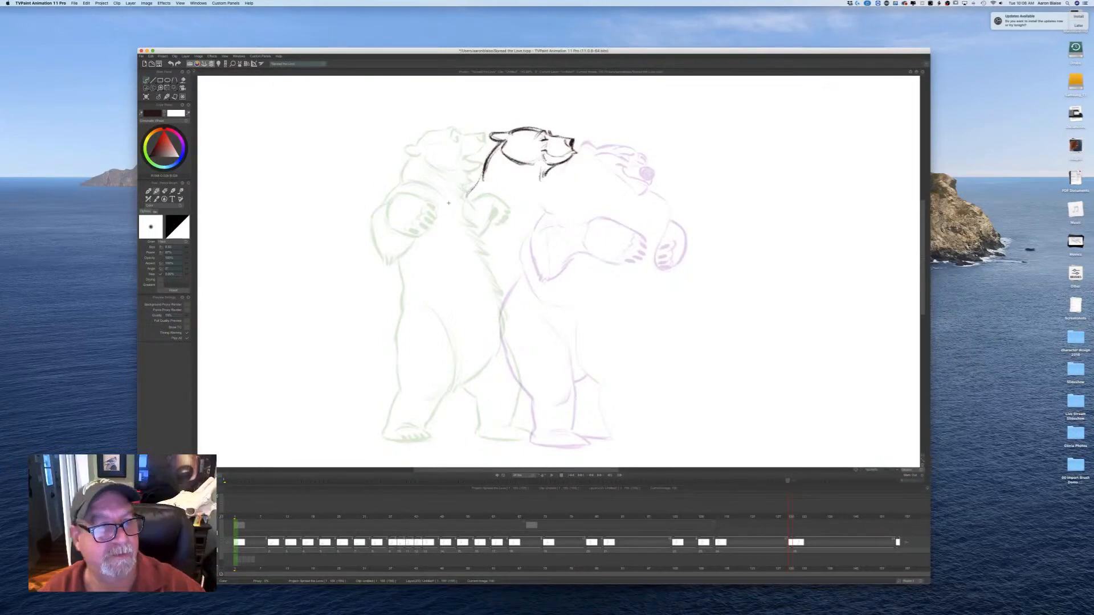
# Step: Rotate the in-between head slightly so the muzzle lifts, and move it back toward the upright bear's head
pyautogui.click(172, 89)
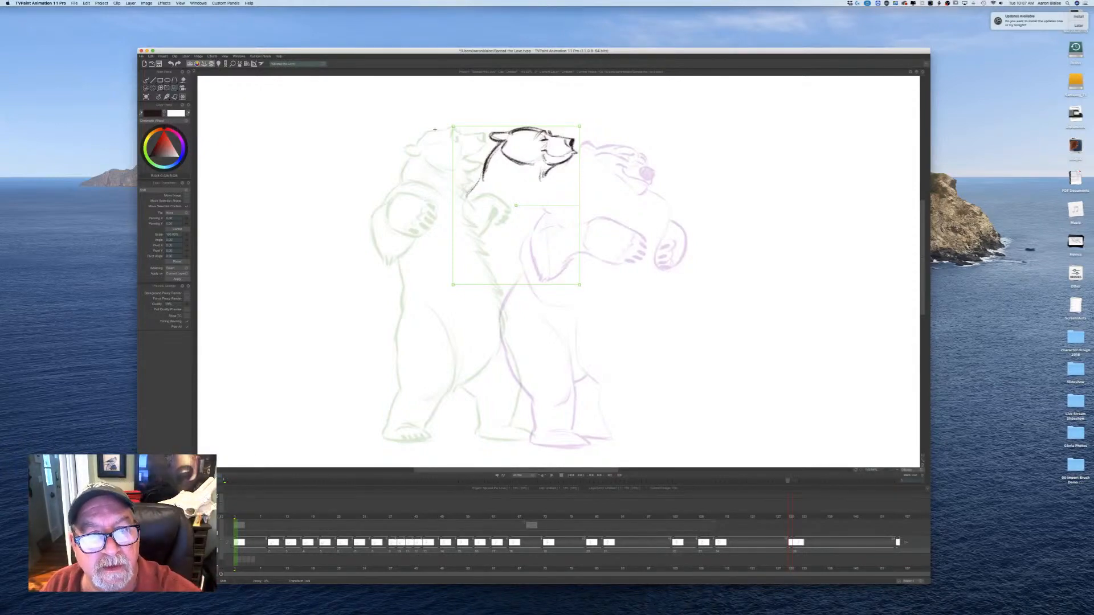
pyautogui.moveTo(579, 206); pyautogui.dragTo(580, 199)
pyautogui.moveTo(475, 224); pyautogui.dragTo(423, 225)
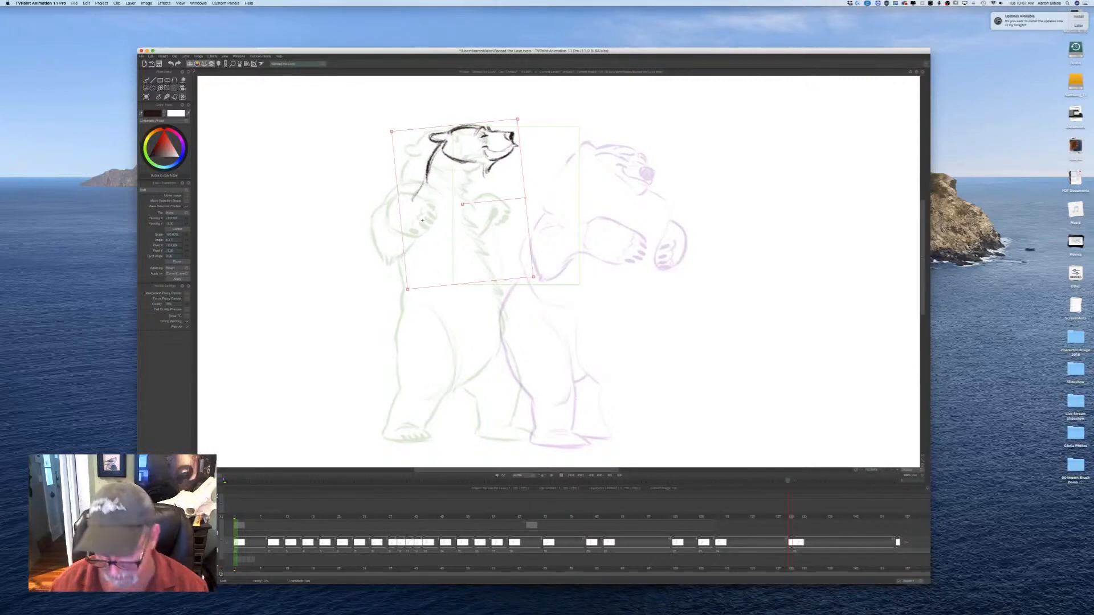
pyautogui.press('Return')
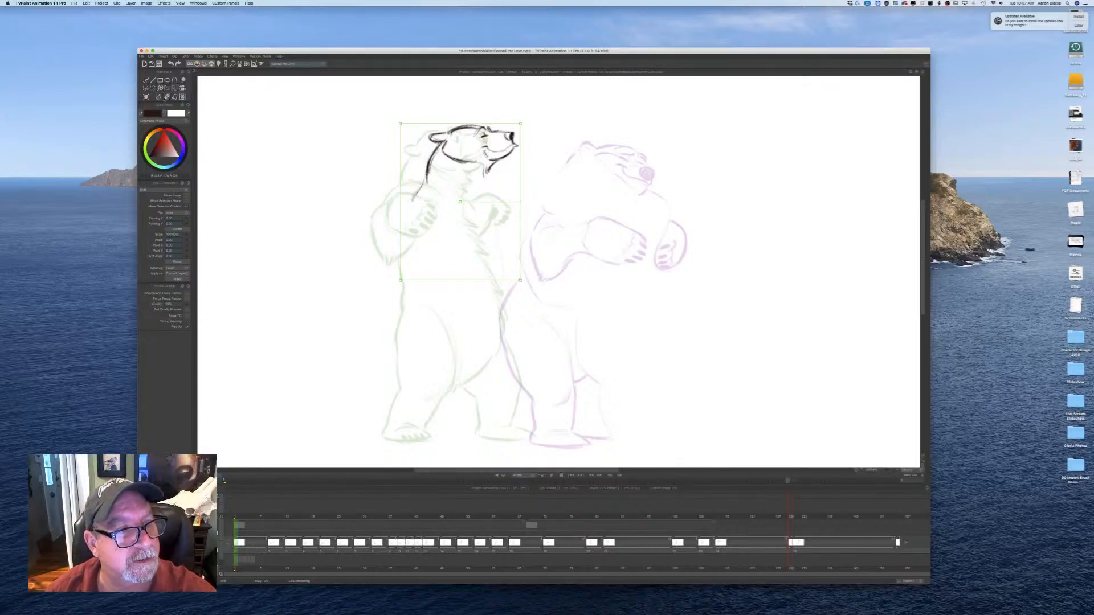
# Step: Draw the long front contour of the chest and belly and the shoulder line continuing down from the neck
pyautogui.click(157, 98)
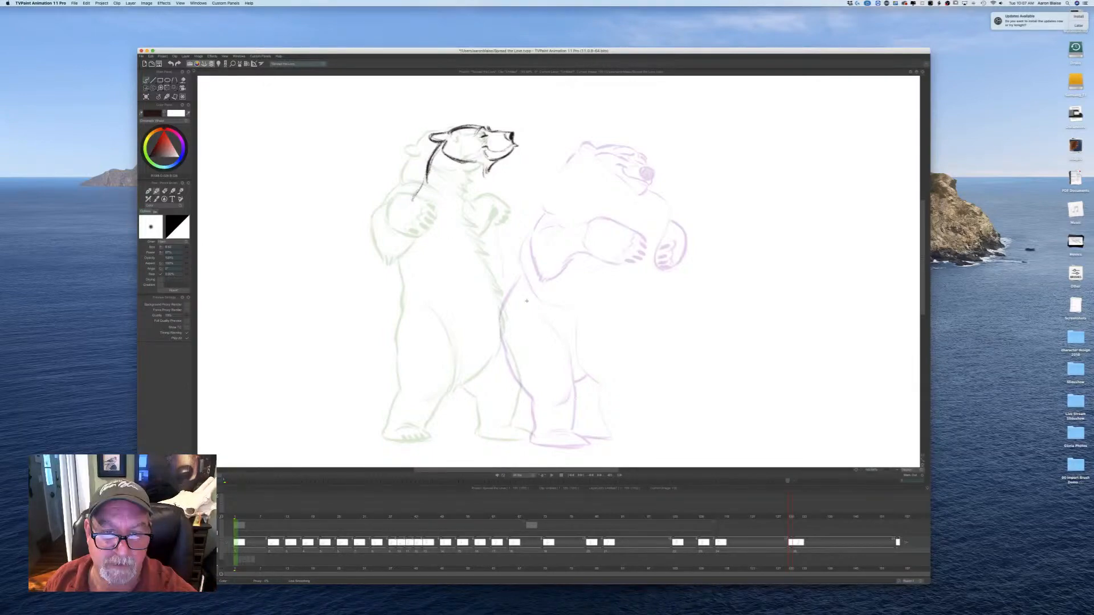
pyautogui.moveTo(510, 228); pyautogui.dragTo(533, 319)
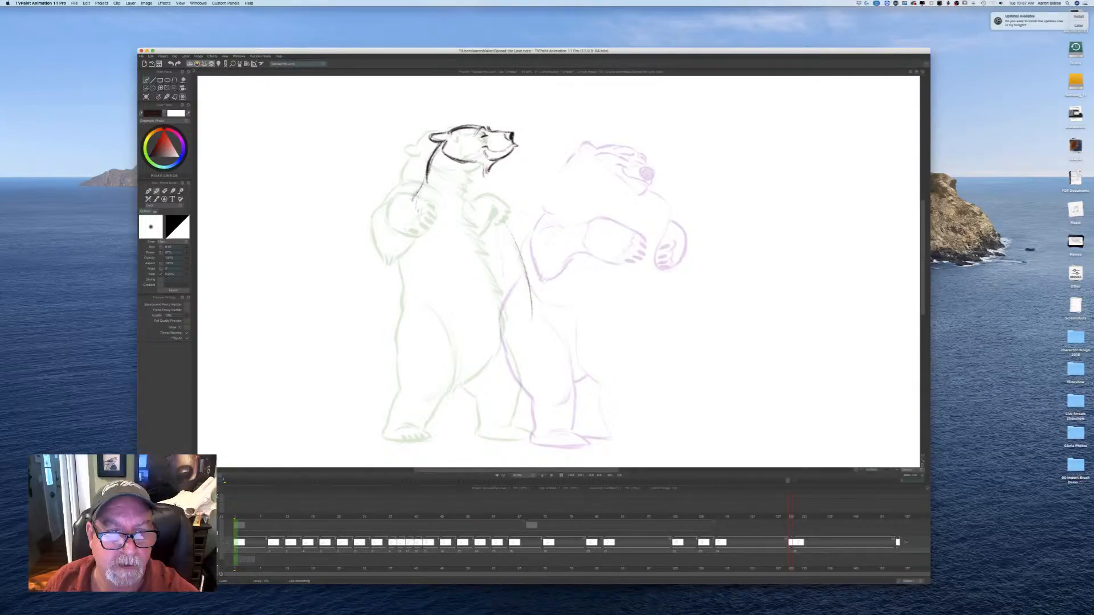
pyautogui.moveTo(414, 194); pyautogui.dragTo(427, 239)
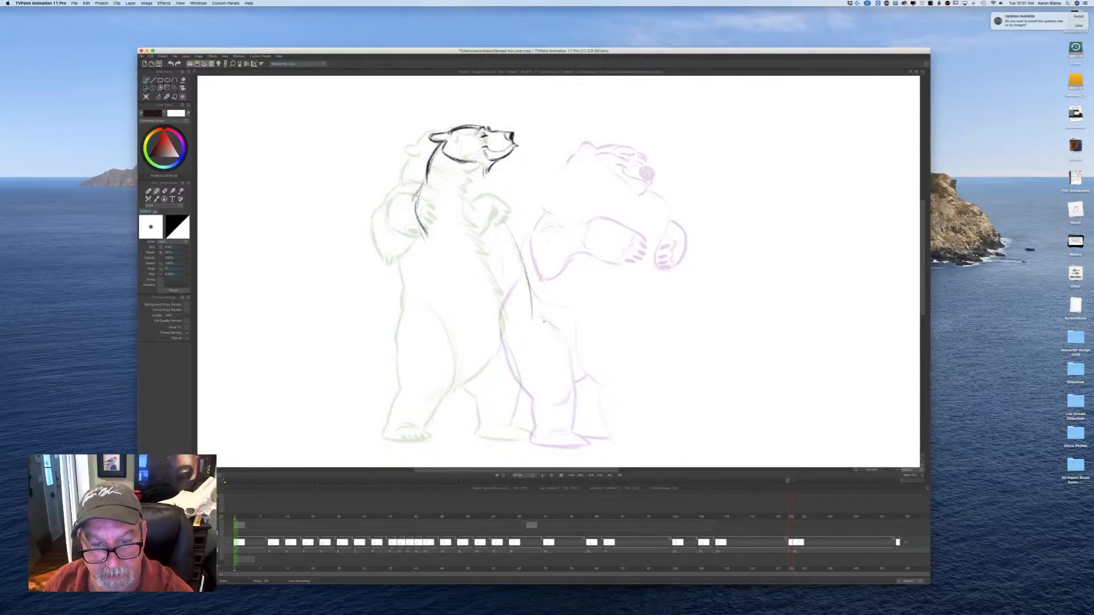
# Step: Draw the stepping leg's thigh and knee and the curve between the legs, flipping to check them against the upright pose
pyautogui.moveTo(548, 325); pyautogui.dragTo(567, 389)
pyautogui.moveTo(568, 350); pyautogui.dragTo(556, 390)
pyautogui.moveTo(572, 341)
pyautogui.mouseDown()
pyautogui.moveTo(570, 387)
pyautogui.moveTo(567, 348)
pyautogui.mouseUp()
pyautogui.press('b')
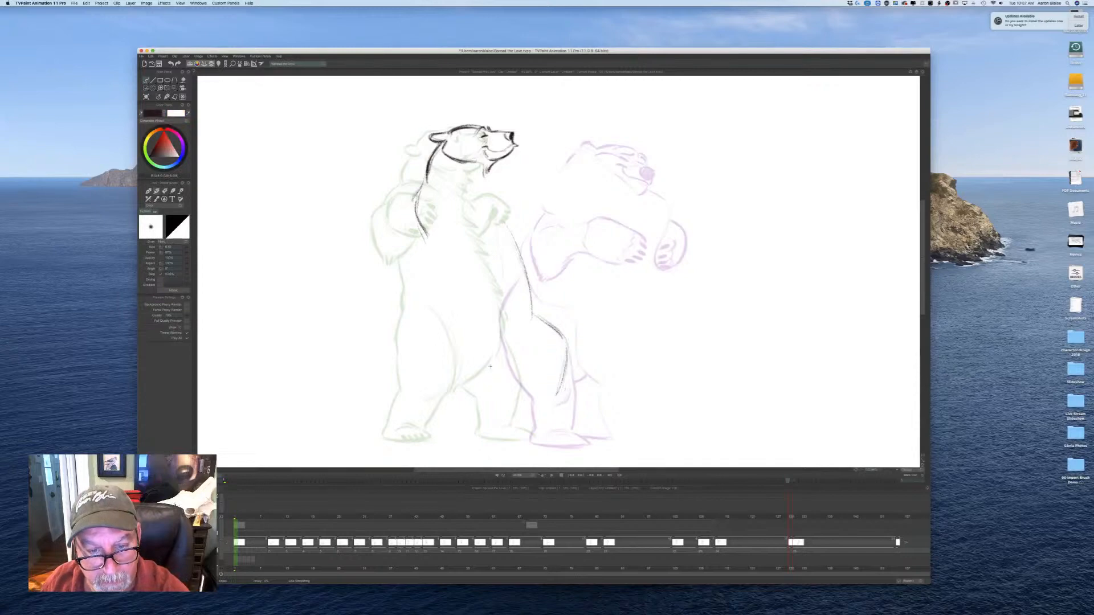
pyautogui.moveTo(493, 368); pyautogui.dragTo(455, 392)
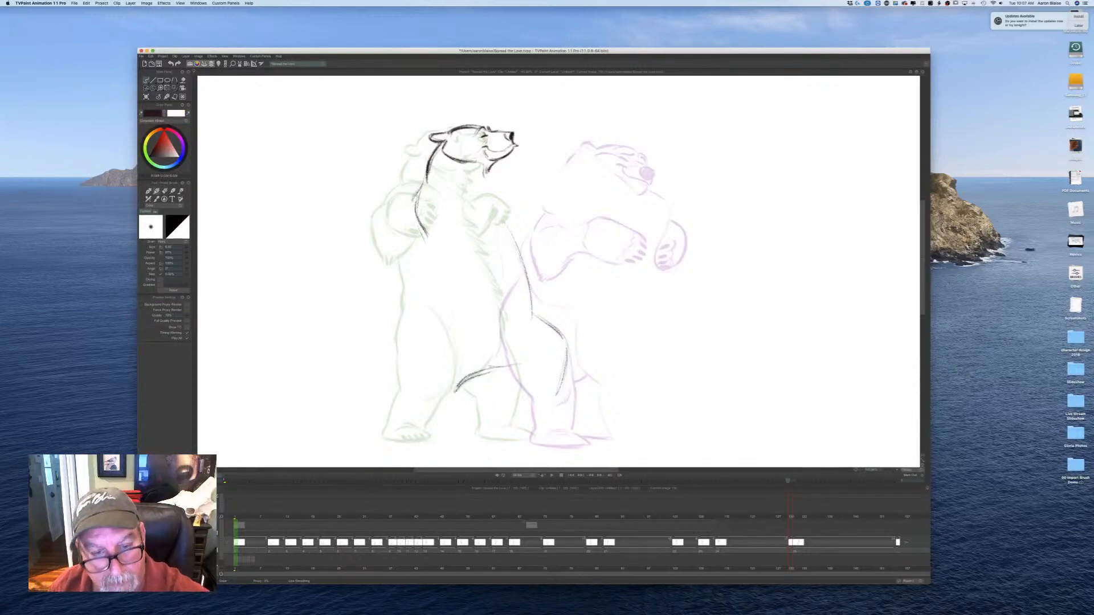
pyautogui.press('Left')
pyautogui.press('Right')
pyautogui.press('Left')
pyautogui.press('Right')
pyautogui.press('Left')
pyautogui.press('Right')
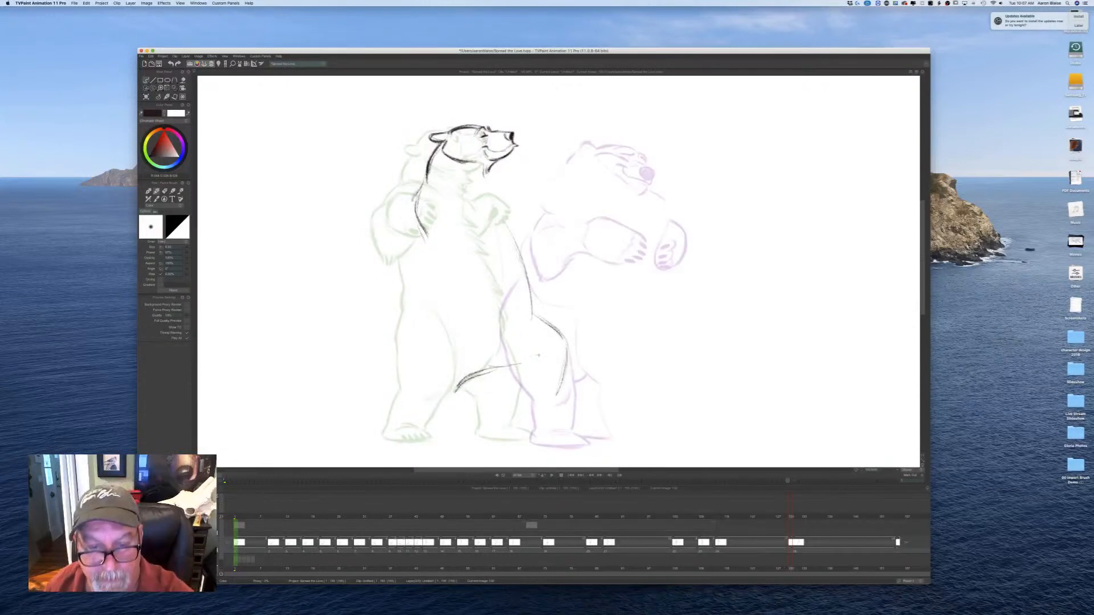
# Step: Draw the stepping leg's shin, calf and lifted foot and darken its thigh contour, flipping to check the pose
pyautogui.moveTo(564, 364)
pyautogui.mouseDown()
pyautogui.moveTo(550, 398)
pyautogui.moveTo(564, 420)
pyautogui.mouseUp()
pyautogui.moveTo(525, 367)
pyautogui.mouseDown()
pyautogui.moveTo(526, 408)
pyautogui.moveTo(562, 430)
pyautogui.mouseUp()
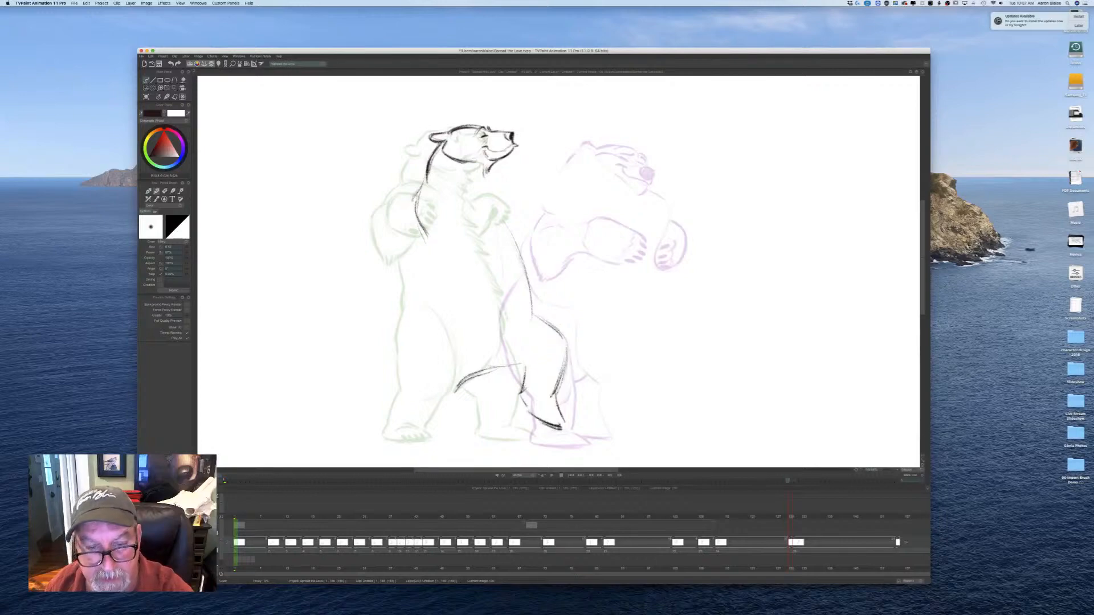
pyautogui.moveTo(534, 313)
pyautogui.mouseDown()
pyautogui.moveTo(567, 340)
pyautogui.moveTo(566, 363)
pyautogui.mouseUp()
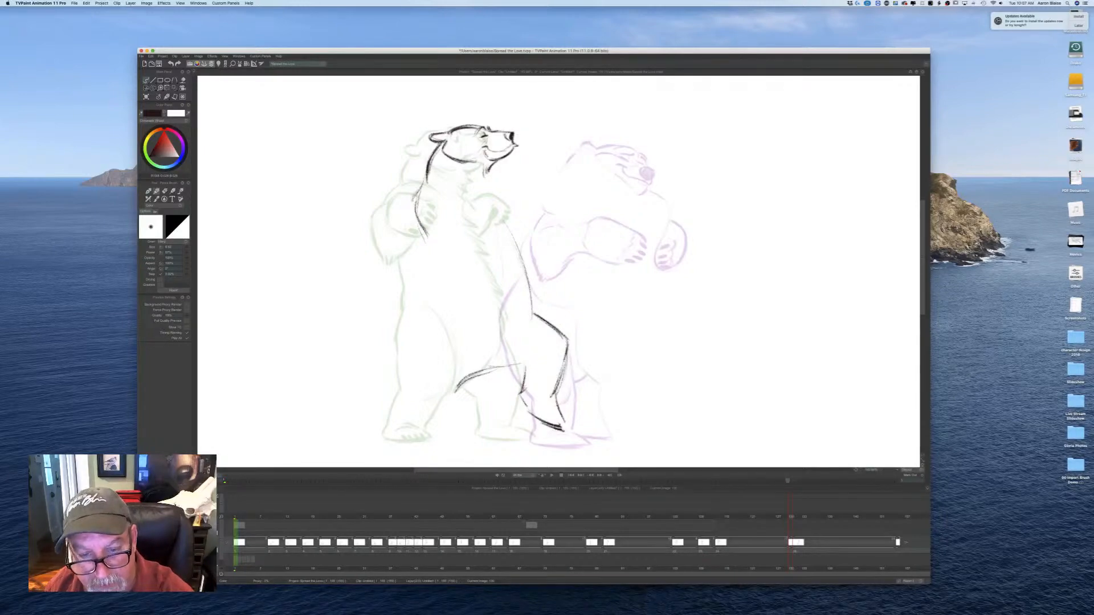
pyautogui.moveTo(528, 307)
pyautogui.mouseDown()
pyautogui.moveTo(509, 340)
pyautogui.moveTo(556, 344)
pyautogui.moveTo(524, 341)
pyautogui.moveTo(563, 430)
pyautogui.mouseUp()
pyautogui.press('Left')
pyautogui.press('Right')
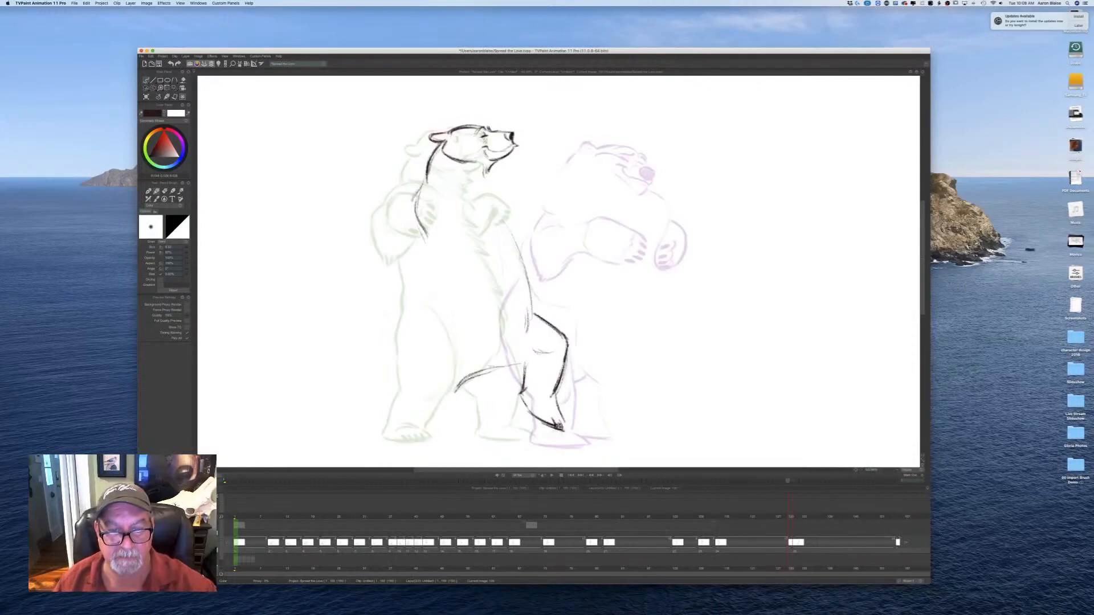
# Step: Draw the trailing leg's inner line down to the planted foot and review the motion by flipping and scrubbing the frames
pyautogui.moveTo(524, 331); pyautogui.dragTo(423, 430)
pyautogui.moveTo(467, 383); pyautogui.dragTo(426, 430)
pyautogui.press('Left')
pyautogui.press('Right')
pyautogui.press('Left')
pyautogui.press('Right')
pyautogui.press('Left')
pyautogui.press('Right')
pyautogui.press('Left')
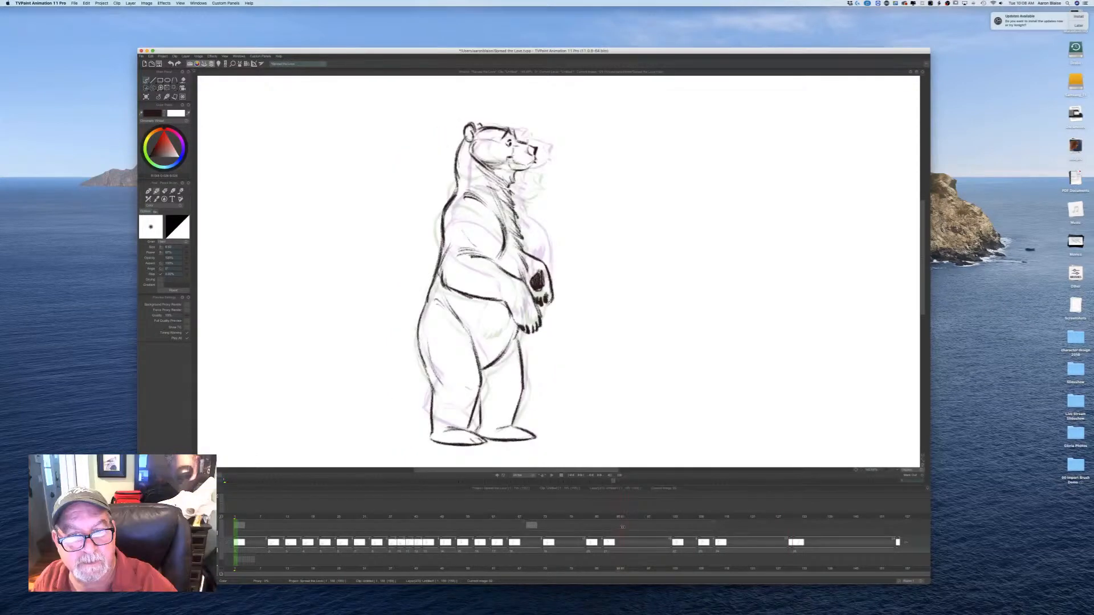
pyautogui.moveTo(614, 527); pyautogui.dragTo(790, 523)
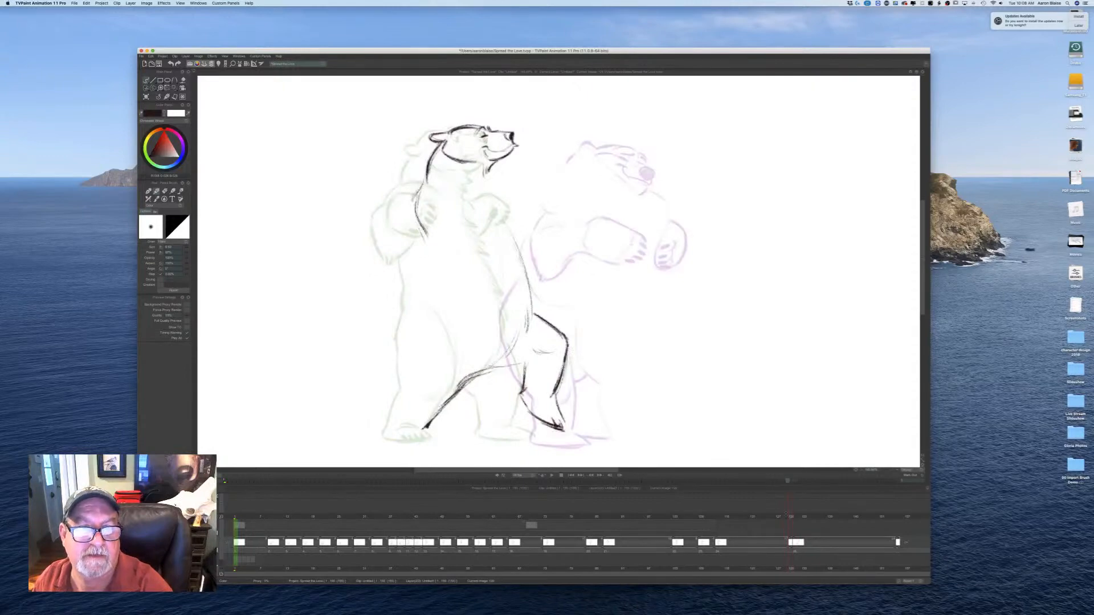
# Step: Select the new pose's head and neck, shift them slightly backward with a small counterclockwise tilt, and clear the selection to resume drawing
pyautogui.click(152, 89)
pyautogui.click(182, 109)
pyautogui.moveTo(402, 246)
pyautogui.mouseDown()
pyautogui.moveTo(521, 136)
pyautogui.moveTo(414, 260)
pyautogui.mouseUp()
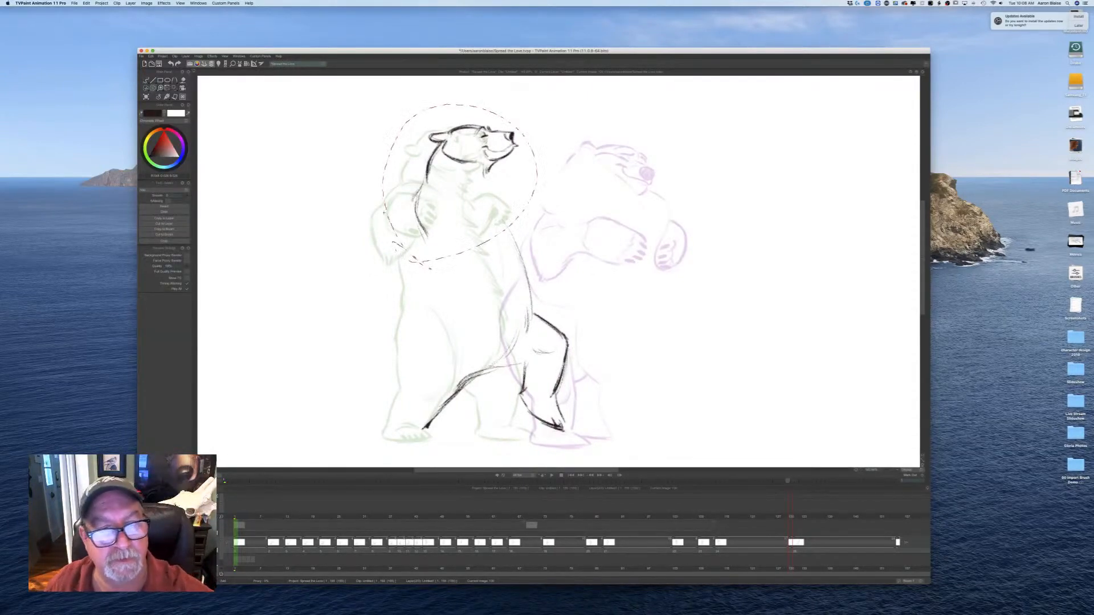
pyautogui.click(182, 88)
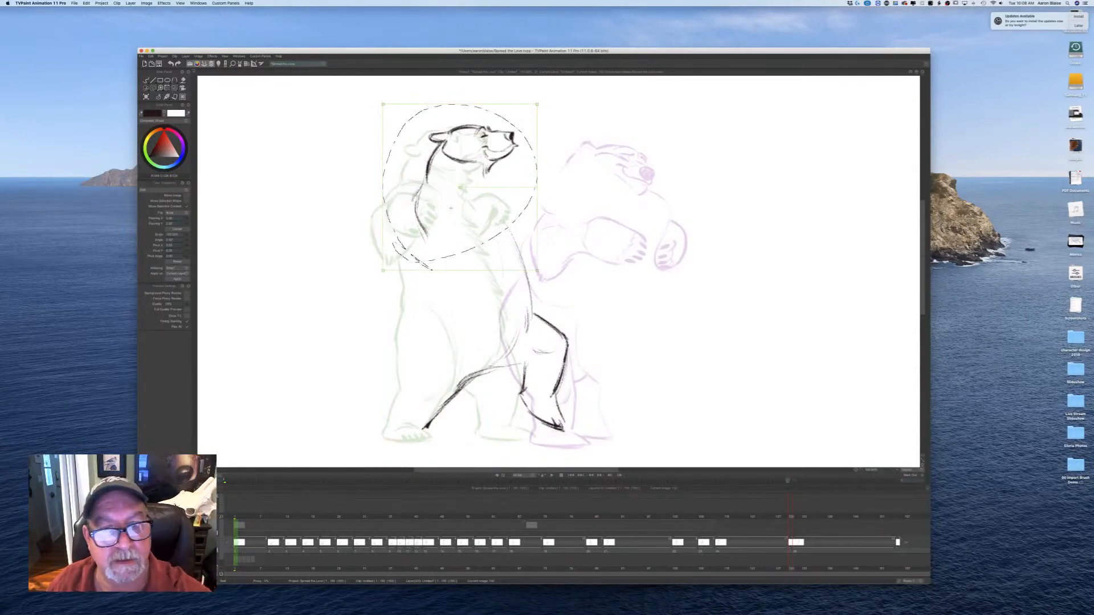
pyautogui.moveTo(392, 191); pyautogui.dragTo(384, 188)
pyautogui.moveTo(528, 189); pyautogui.dragTo(521, 180)
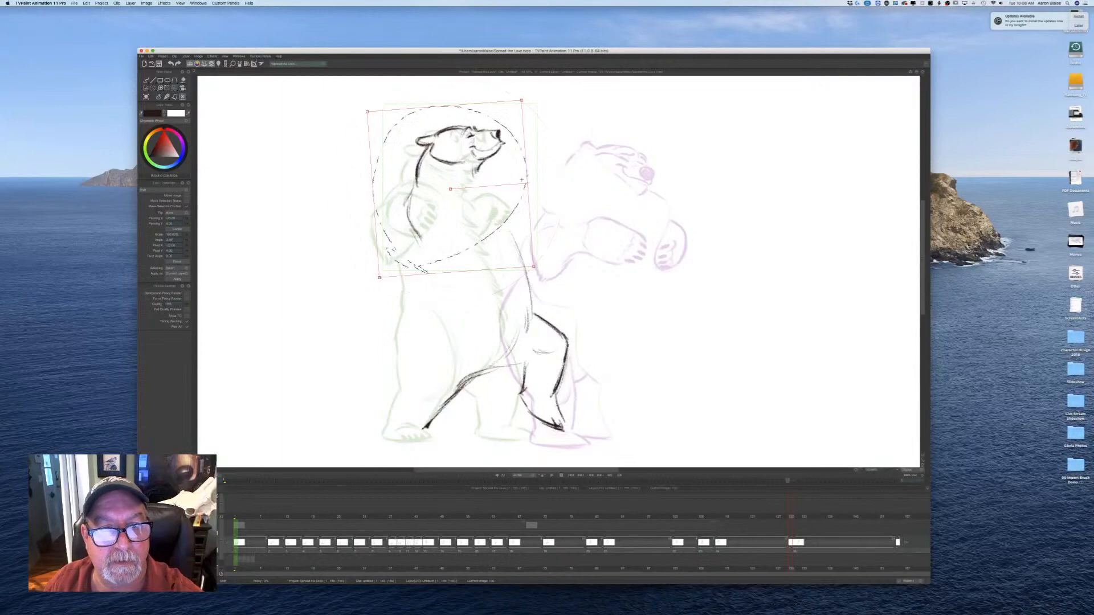
pyautogui.moveTo(393, 212); pyautogui.dragTo(392, 210)
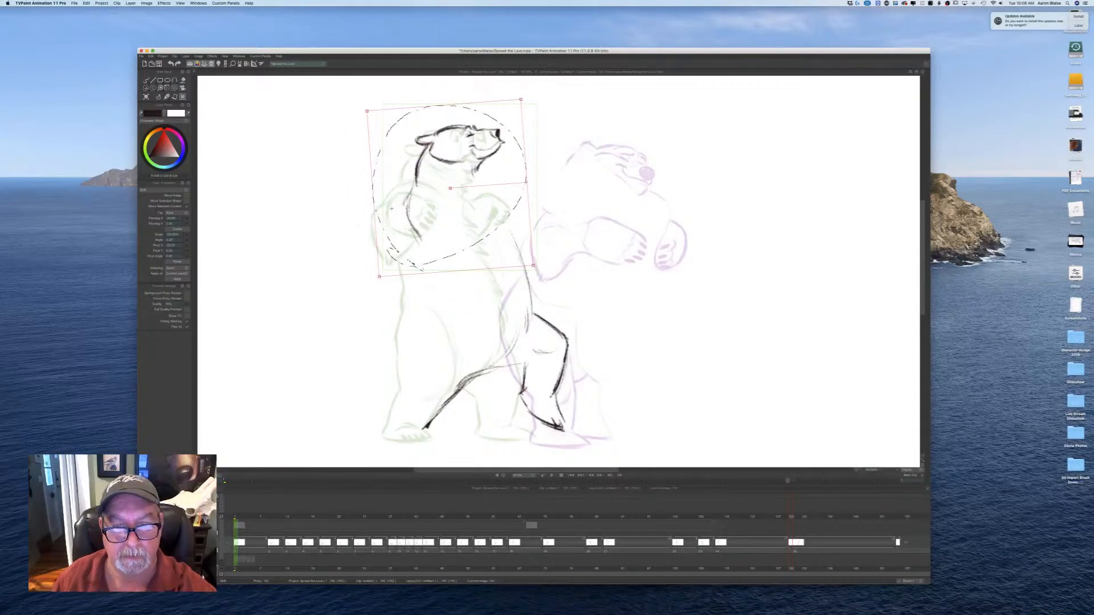
pyautogui.press('Return')
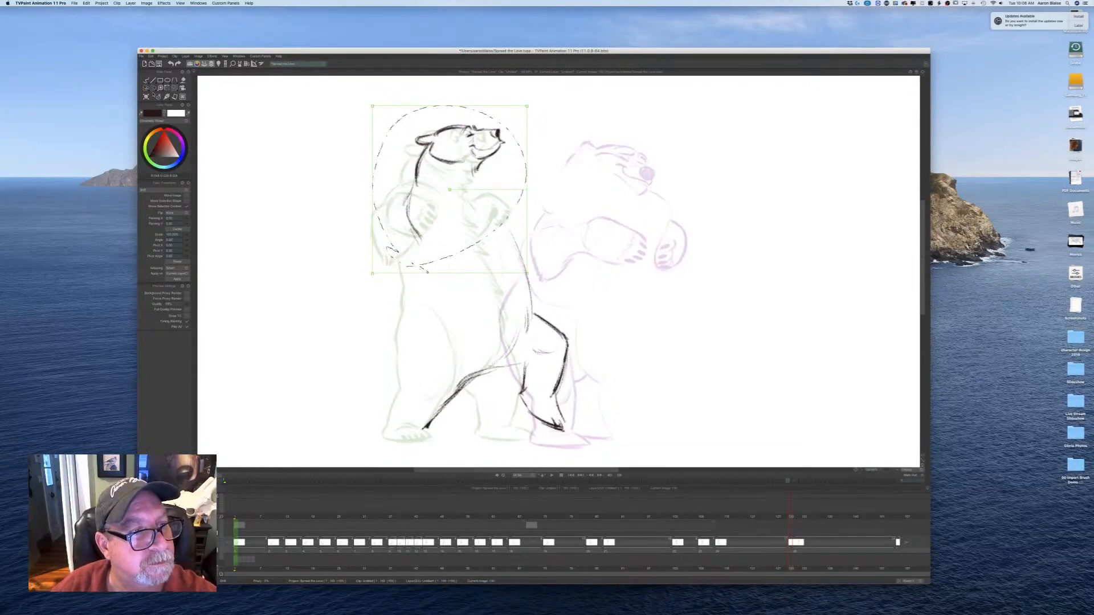
pyautogui.click(153, 89)
pyautogui.click(175, 145)
pyautogui.click(158, 98)
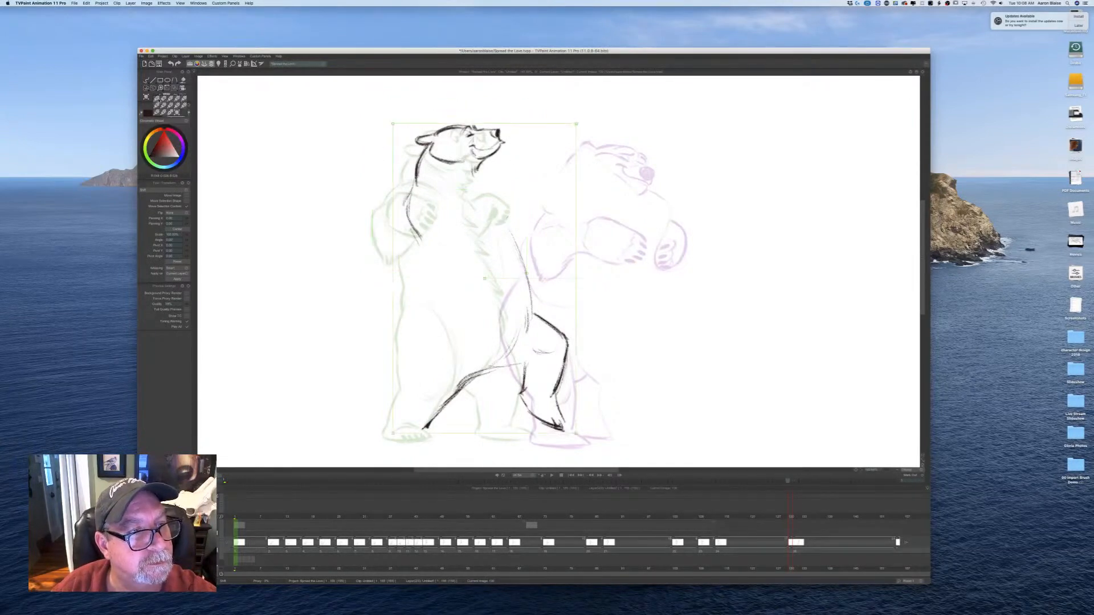
pyautogui.click(157, 99)
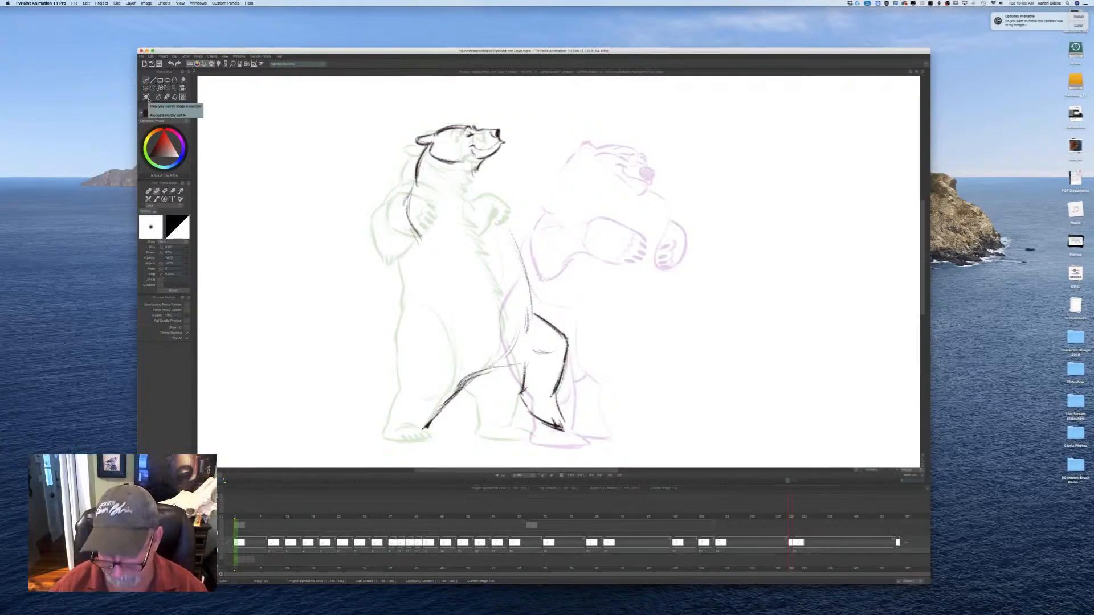
# Step: Redraw and darken the front contour of the chest and belly, flipping against the upright pose to check the motion
pyautogui.press('Left')
pyautogui.press('Right')
pyautogui.press('Left')
pyautogui.press('Right')
pyautogui.press('Left')
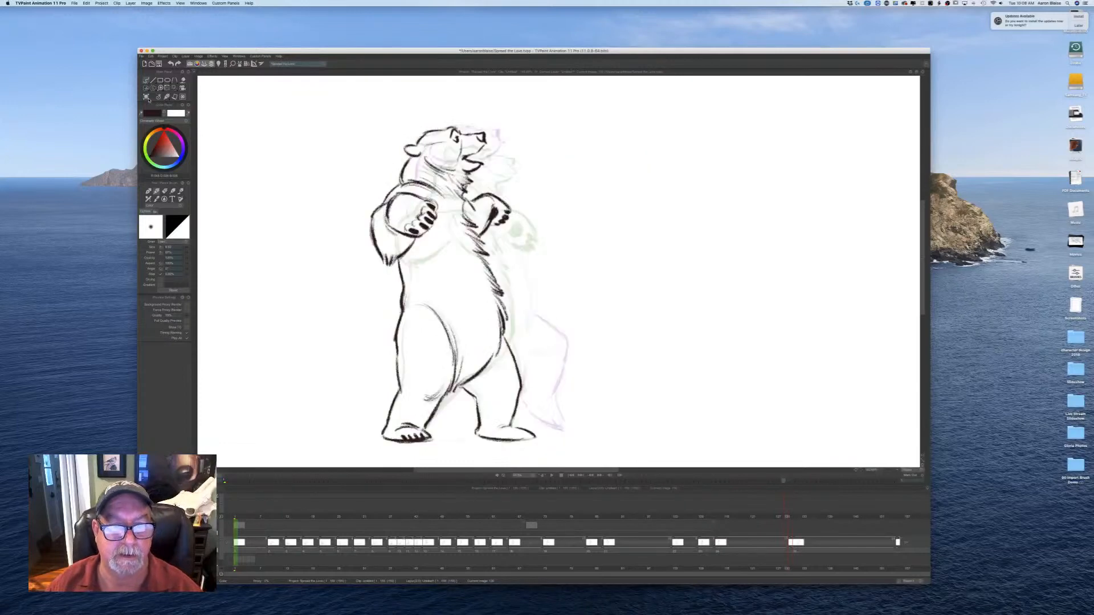
pyautogui.press('Right')
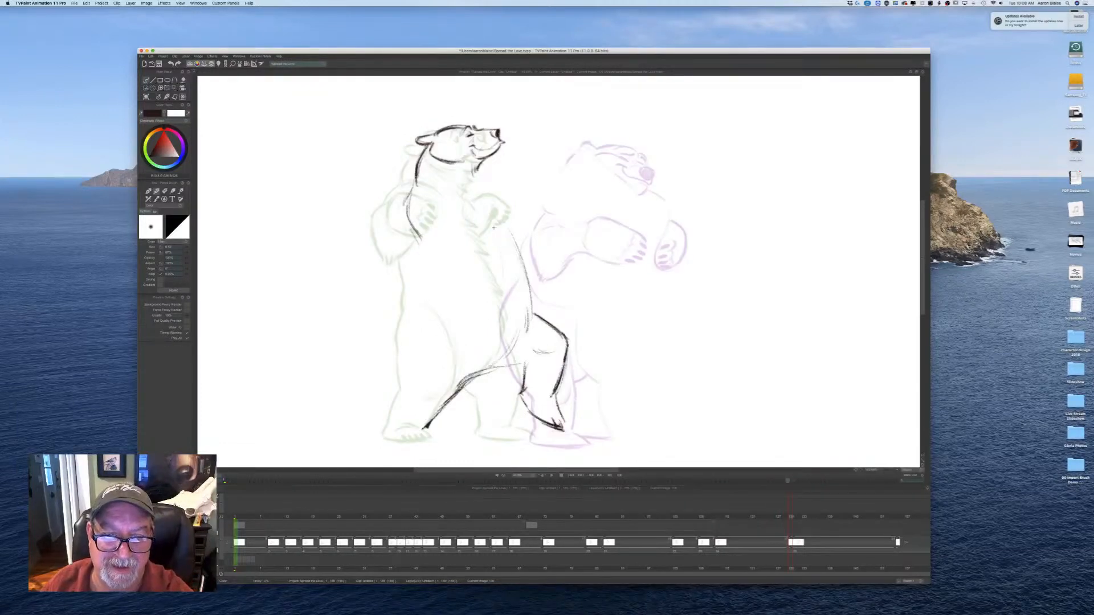
pyautogui.moveTo(494, 229); pyautogui.dragTo(531, 305)
pyautogui.moveTo(511, 255); pyautogui.dragTo(531, 314)
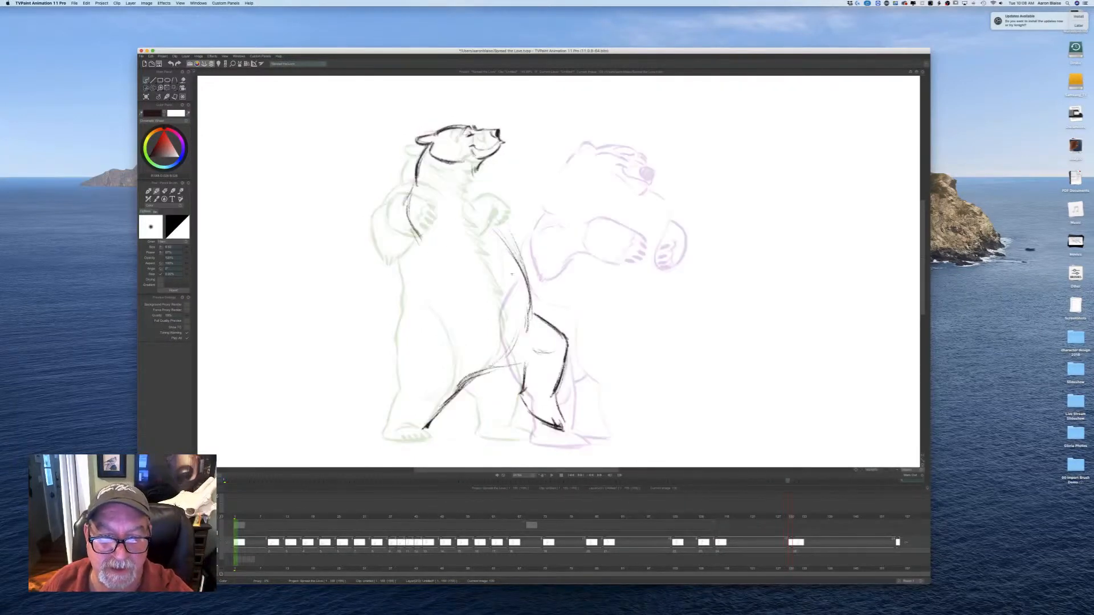
pyautogui.moveTo(518, 271)
pyautogui.mouseDown()
pyautogui.moveTo(529, 308)
pyautogui.moveTo(518, 334)
pyautogui.mouseUp()
pyautogui.press('Left')
pyautogui.press('Right')
pyautogui.press('Left')
pyautogui.press('Right')
pyautogui.press('Left')
pyautogui.press('Right')
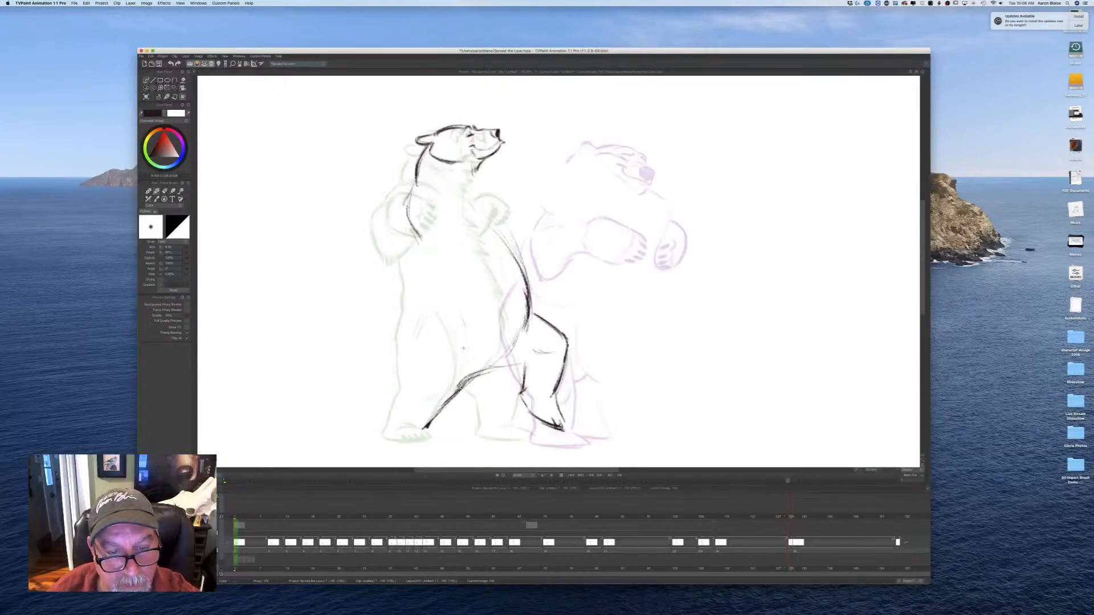
# Step: Draw the trailing leg's inner thigh curve and the back contour of its thigh from hip to knee
pyautogui.moveTo(442, 305); pyautogui.dragTo(466, 367)
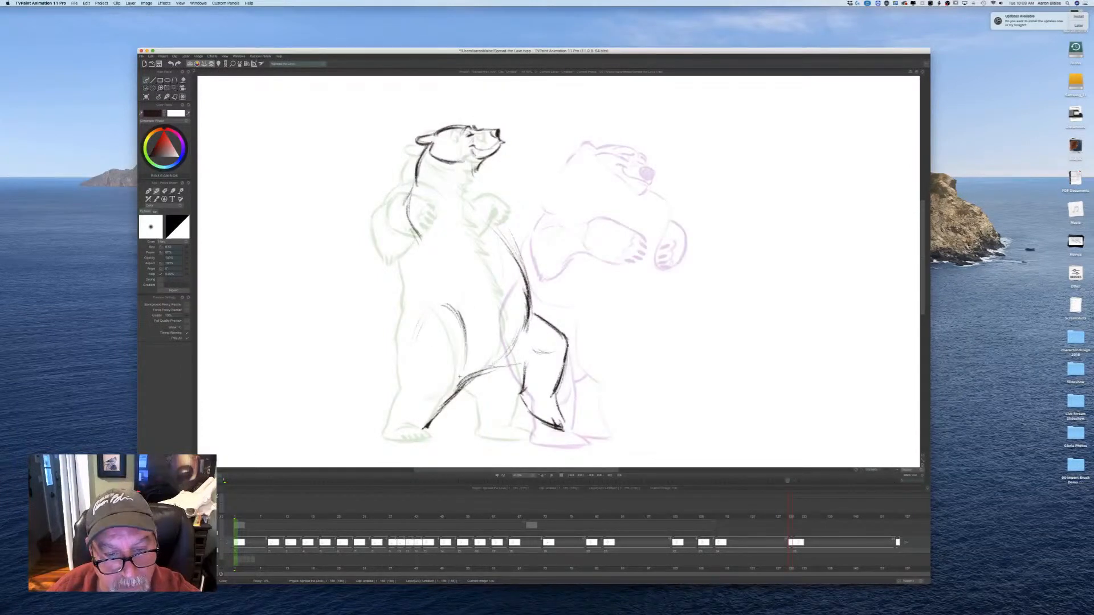
pyautogui.press('Left')
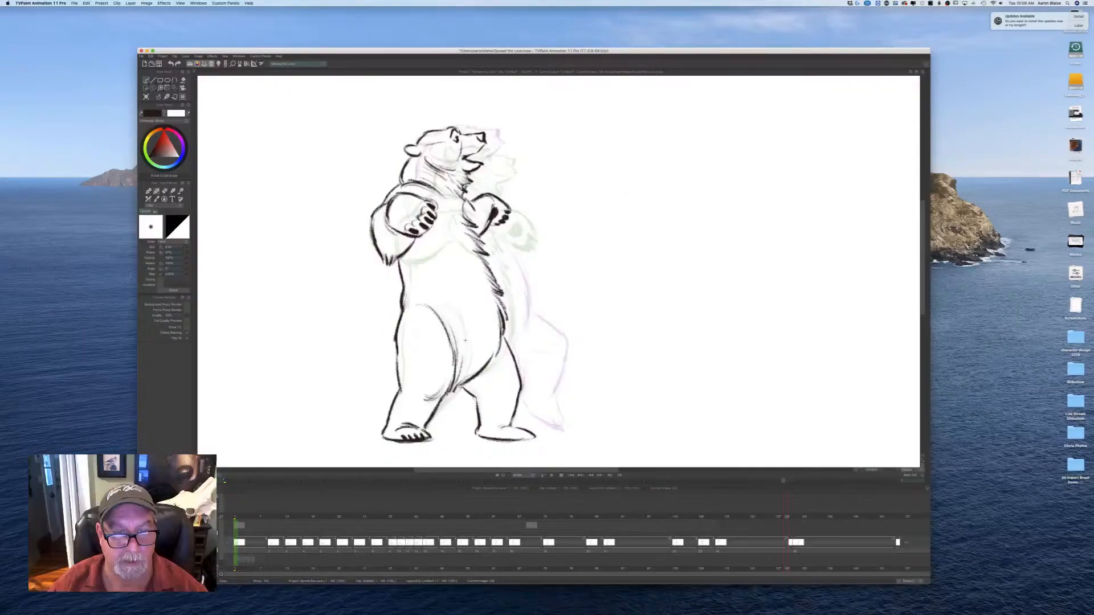
pyautogui.press('Right')
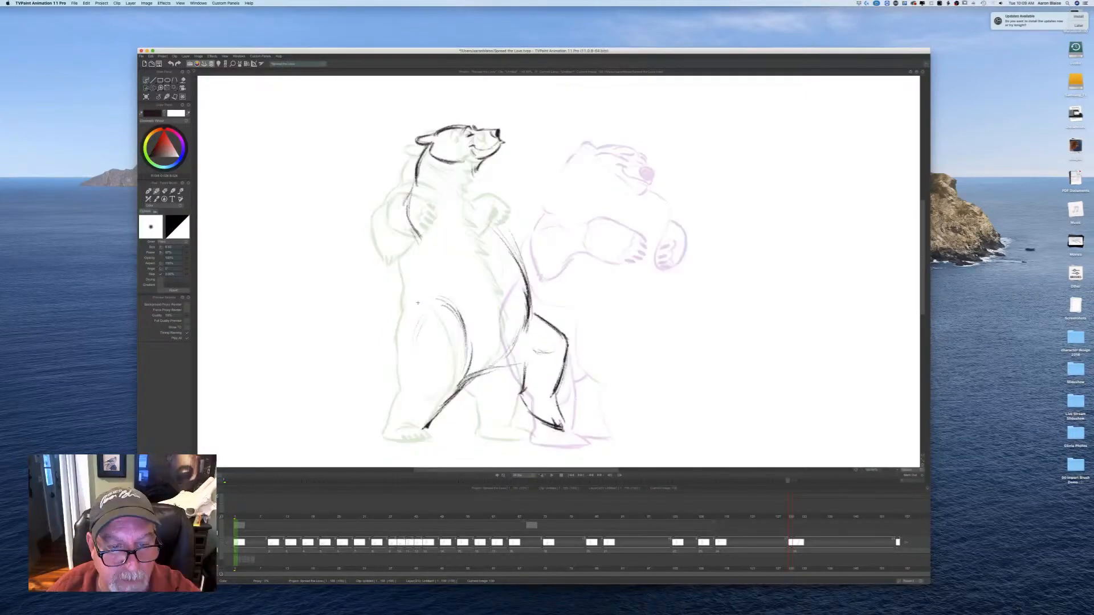
pyautogui.moveTo(418, 302); pyautogui.dragTo(407, 388)
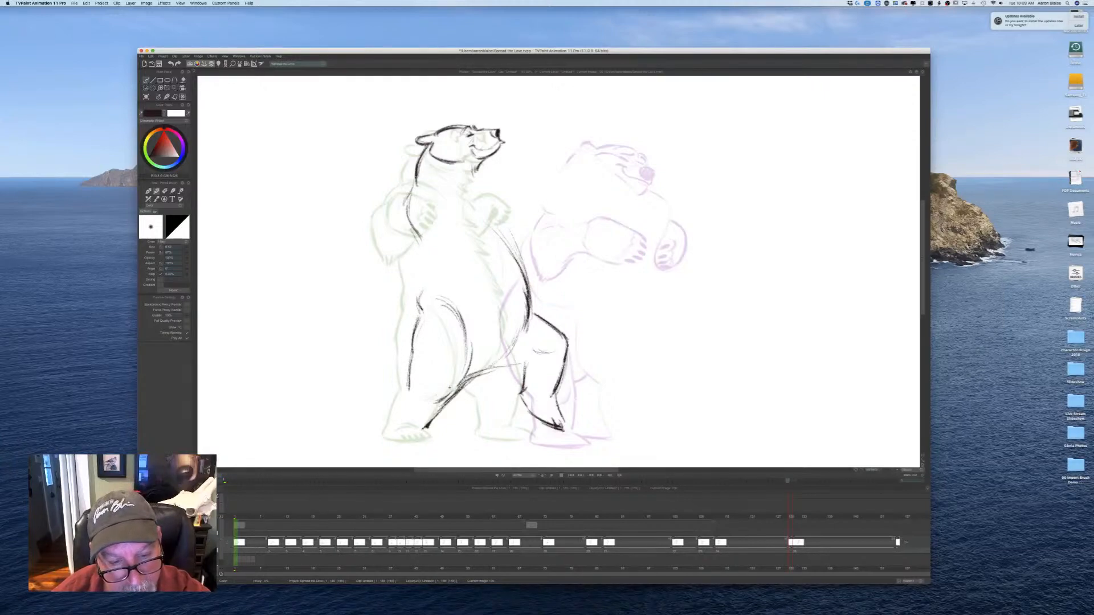
pyautogui.press('Left')
pyautogui.press('Right')
# Step: Draw the back of the trailing leg's lower part and its planted foot, flipping to match the upright pose's foot
pyautogui.moveTo(407, 387)
pyautogui.mouseDown()
pyautogui.moveTo(380, 437)
pyautogui.moveTo(413, 427)
pyautogui.moveTo(432, 440)
pyautogui.moveTo(407, 441)
pyautogui.mouseUp()
pyautogui.press('Left')
pyautogui.press('Right')
pyautogui.moveTo(404, 440); pyautogui.dragTo(430, 439)
pyautogui.moveTo(382, 437); pyautogui.dragTo(420, 442)
pyautogui.press('Left')
pyautogui.press('Right')
pyautogui.press('Left')
pyautogui.press('Right')
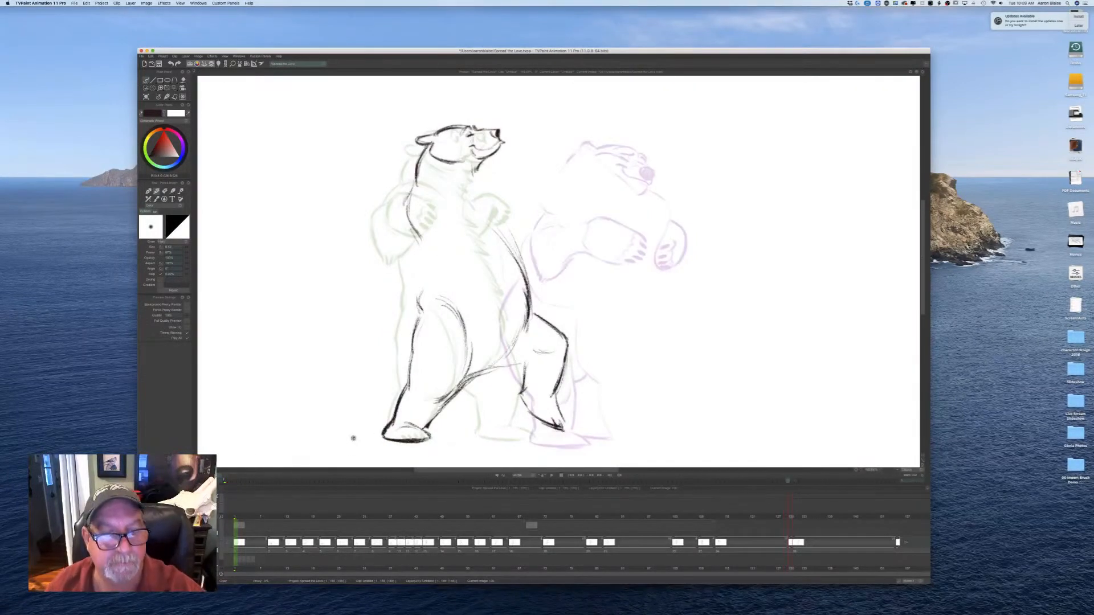
pyautogui.press('Left')
pyautogui.press('Right')
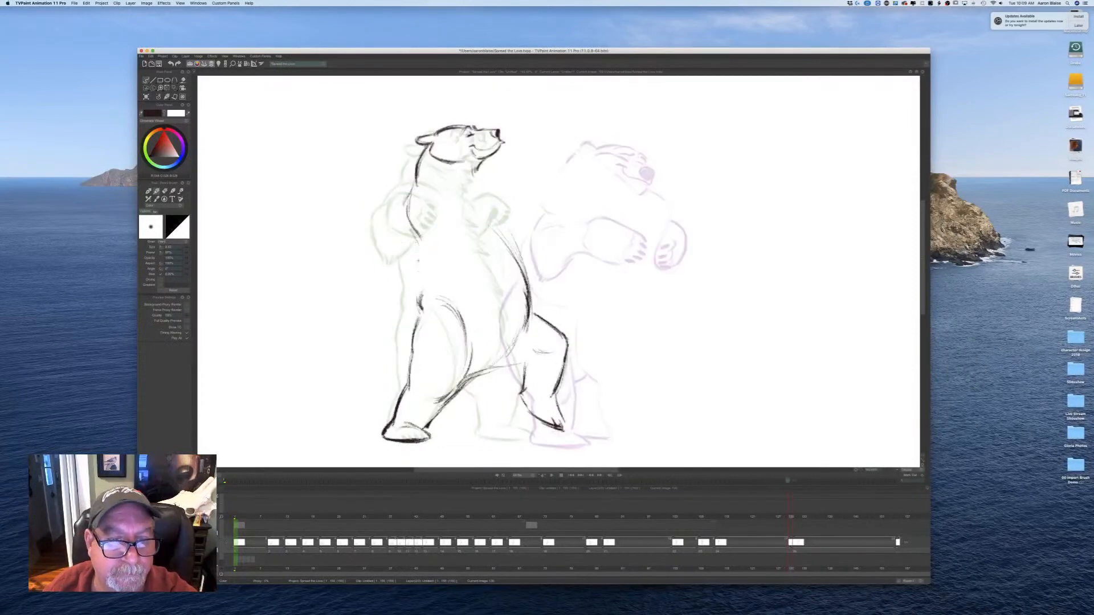
# Step: Draw the lower back line from shoulder to hip and reinforce the belly contour, flipping to compare poses
pyautogui.moveTo(416, 246); pyautogui.dragTo(424, 283)
pyautogui.moveTo(504, 242)
pyautogui.mouseDown()
pyautogui.moveTo(526, 320)
pyautogui.moveTo(512, 345)
pyautogui.moveTo(520, 378)
pyautogui.mouseUp()
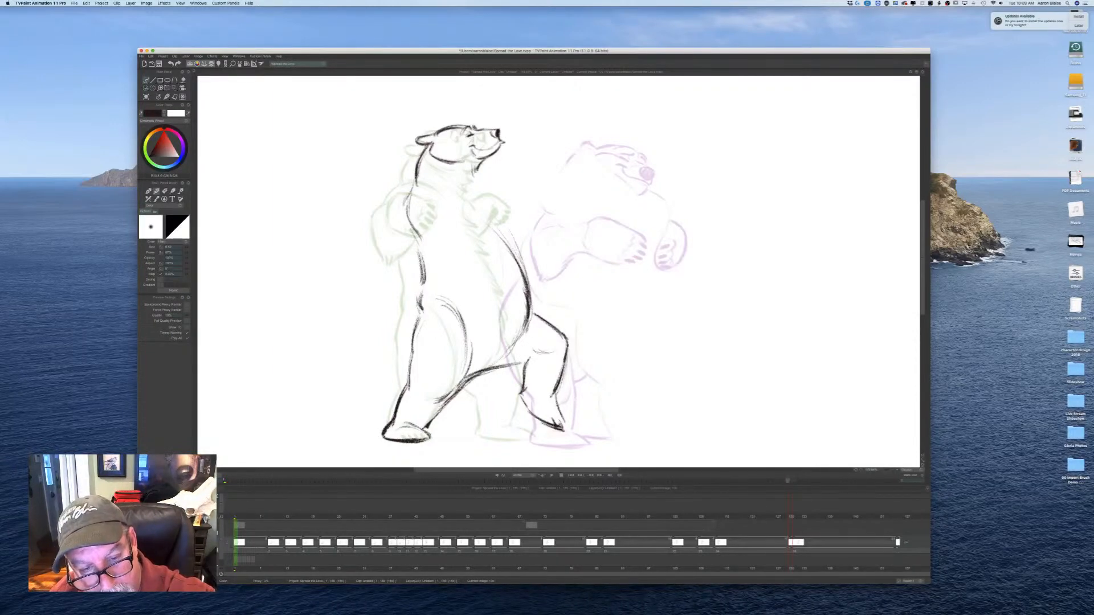
pyautogui.press('Left')
pyautogui.press('Right')
pyautogui.press('Left')
pyautogui.press('Right')
pyautogui.press('Left')
pyautogui.press('Right')
# Step: Continue the lower belly contour down to the line between the legs and flip to check the body's forward shift
pyautogui.moveTo(524, 321); pyautogui.dragTo(494, 363)
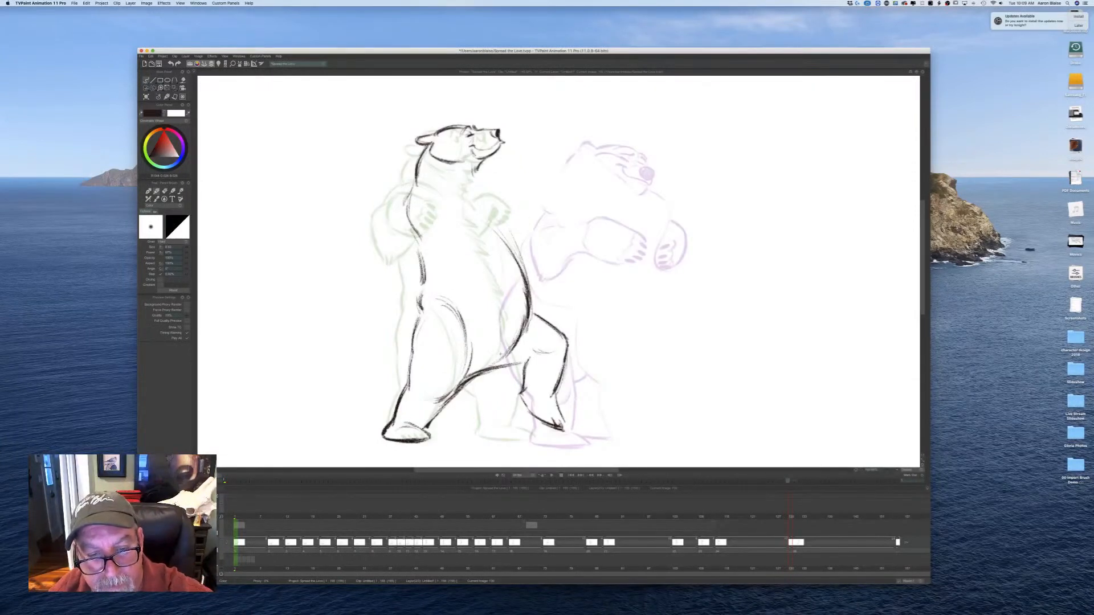
pyautogui.press('Left')
pyautogui.press('Right')
pyautogui.press('Left')
pyautogui.press('Right')
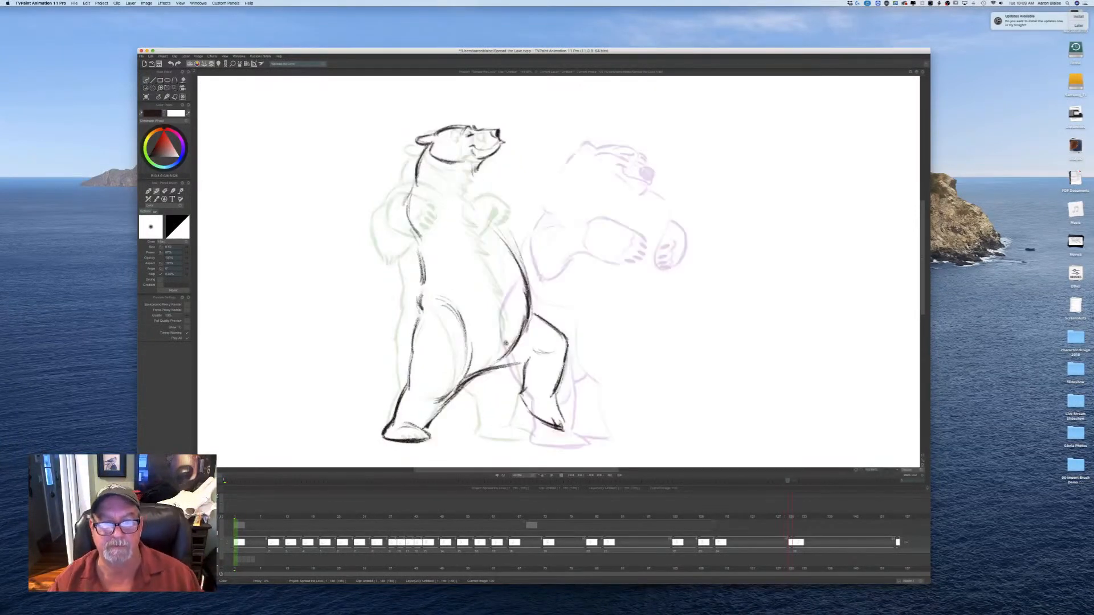
pyautogui.press('Left')
pyautogui.press('Right')
pyautogui.press('Left')
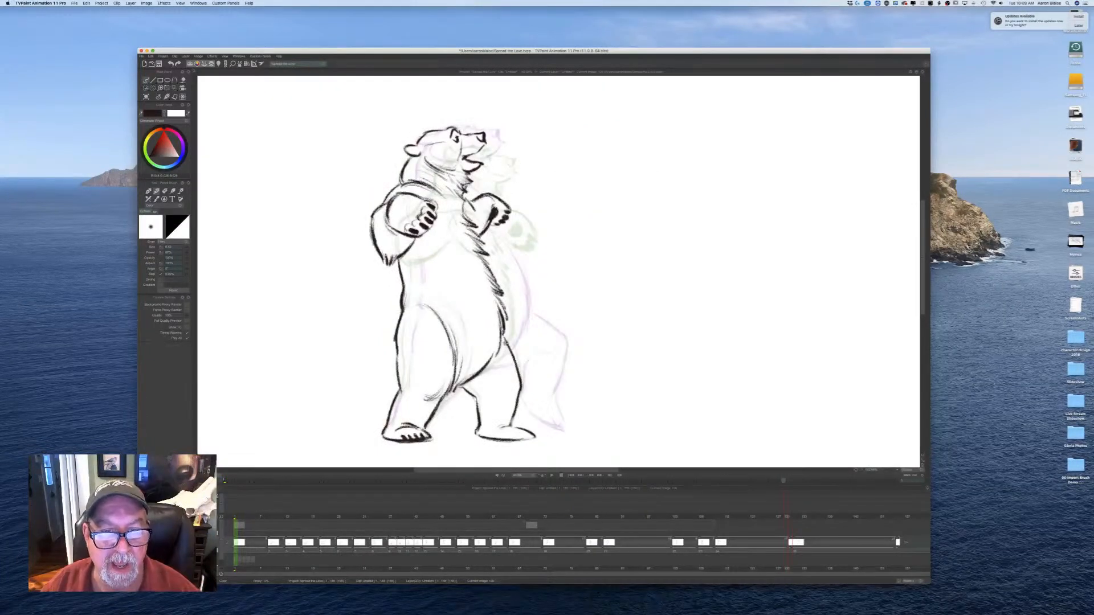
# Step: Draw the rounded top and back of the near paw swung behind the body, flipping to check its arc
pyautogui.press('Right')
pyautogui.moveTo(388, 207)
pyautogui.mouseDown()
pyautogui.moveTo(372, 223)
pyautogui.moveTo(379, 193)
pyautogui.moveTo(388, 194)
pyautogui.moveTo(358, 215)
pyautogui.mouseUp()
pyautogui.moveTo(388, 195); pyautogui.dragTo(360, 217)
pyautogui.moveTo(370, 203)
pyautogui.mouseDown()
pyautogui.moveTo(362, 224)
pyautogui.moveTo(376, 226)
pyautogui.moveTo(356, 200)
pyautogui.moveTo(351, 218)
pyautogui.mouseUp()
pyautogui.press('Left')
pyautogui.press('Right')
pyautogui.press('Left')
pyautogui.press('Right')
pyautogui.press('Left')
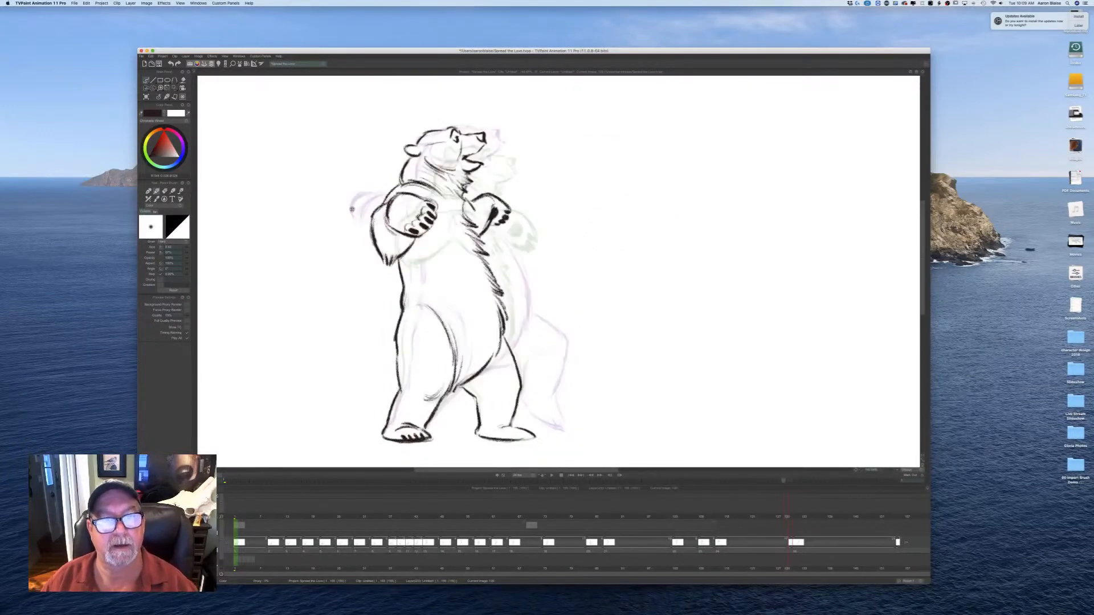
pyautogui.press('Right')
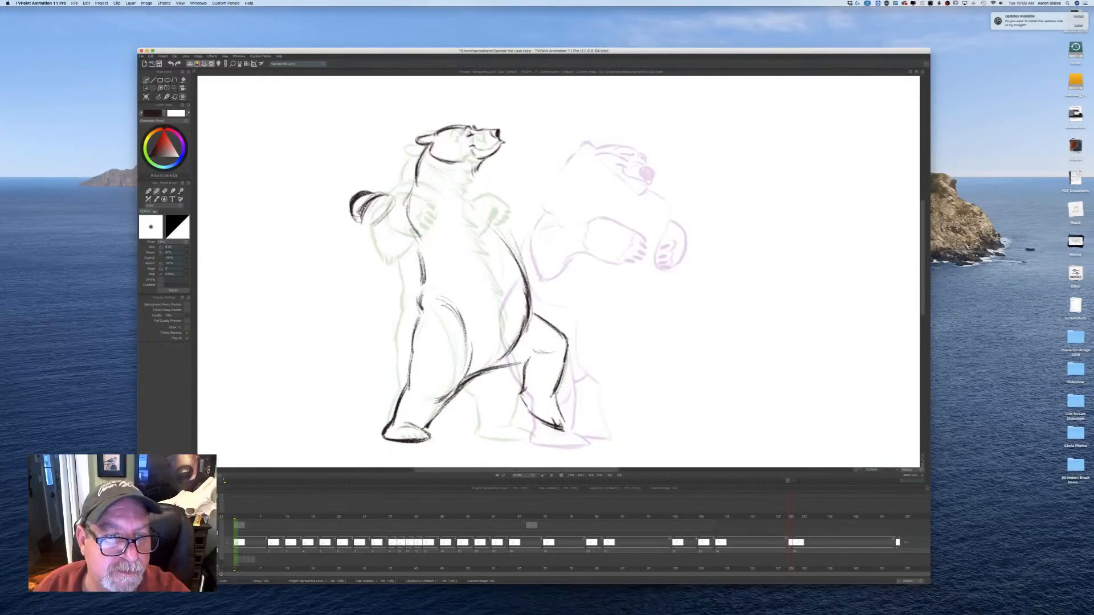
# Step: Draw the near arm's outer contour from below the paw down to the elbow, flipping to check it
pyautogui.press('Left')
pyautogui.press('Right')
pyautogui.press('Left')
pyautogui.press('Right')
pyautogui.moveTo(356, 236); pyautogui.dragTo(377, 261)
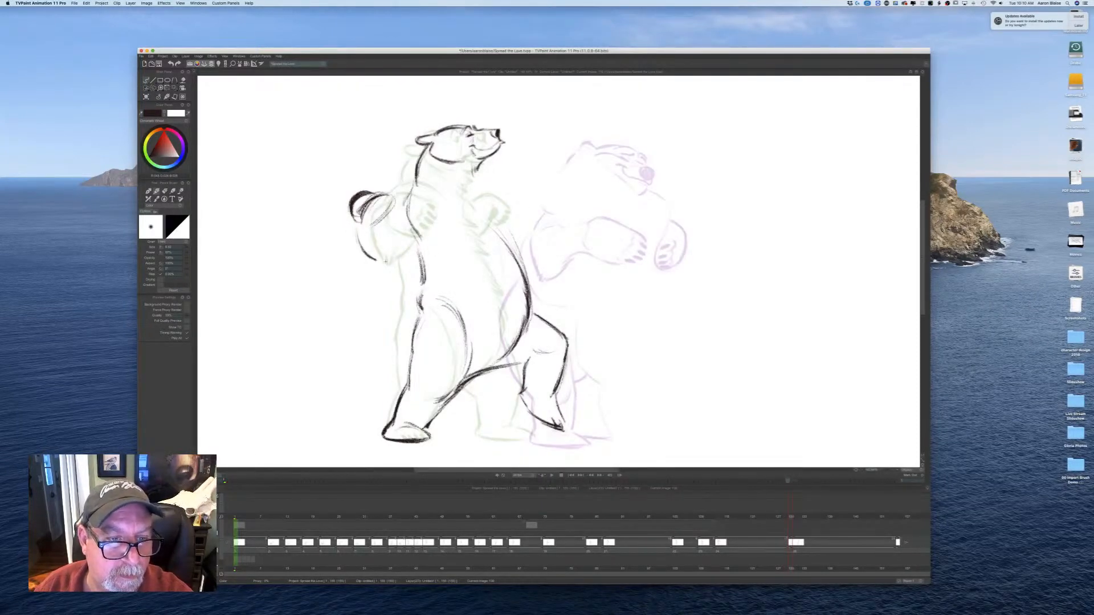
pyautogui.press('Left')
pyautogui.press('Right')
# Step: Draw the curved shoulder line across the base of the neck and compare it with the upright pose
pyautogui.moveTo(456, 200); pyautogui.dragTo(420, 182)
pyautogui.press('Left')
pyautogui.press('Right')
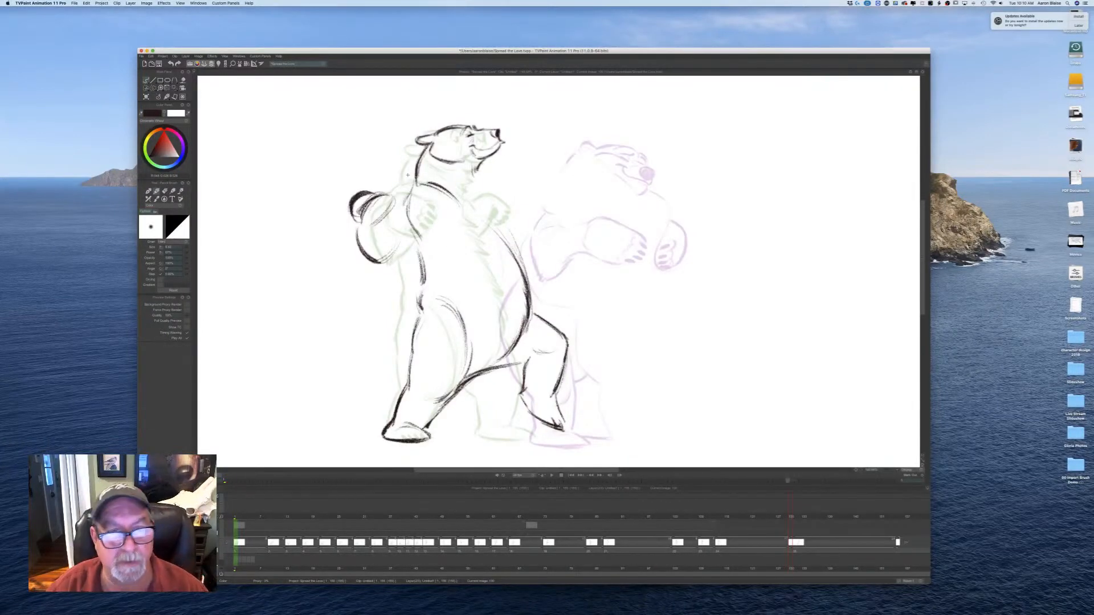
pyautogui.press('Left')
pyautogui.press('Right')
pyautogui.press('Left')
pyautogui.press('Right')
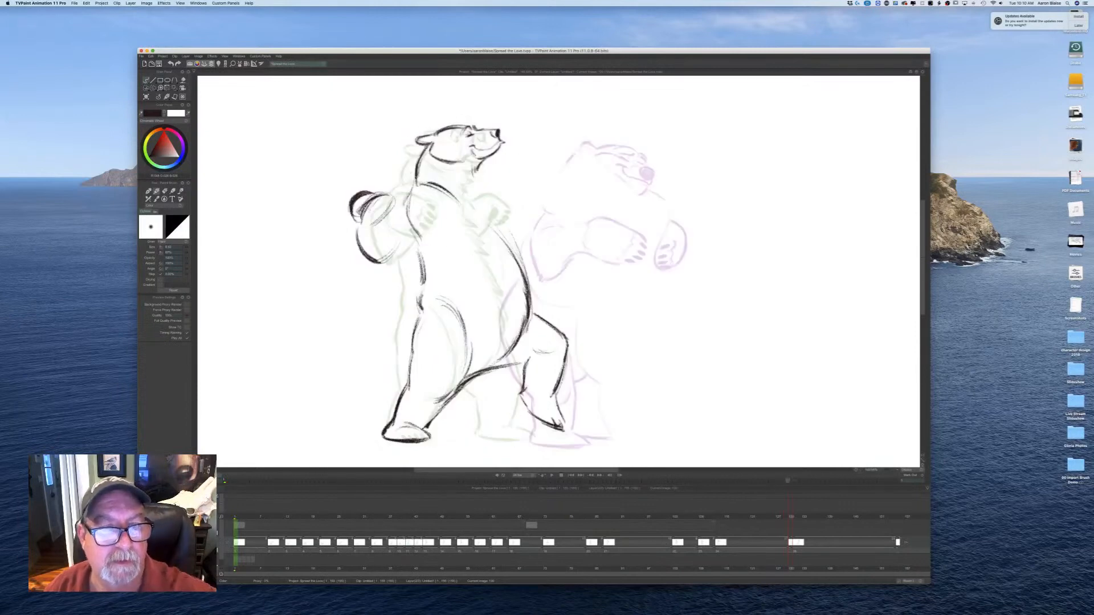
# Step: Draw the near arm's inner contour from the shoulder to the elbow, undoing a stroke and flipping to check it
pyautogui.moveTo(414, 188)
pyautogui.mouseDown()
pyautogui.moveTo(398, 203)
pyautogui.moveTo(398, 247)
pyautogui.mouseUp()
pyautogui.press('Left')
pyautogui.press('Right')
pyautogui.press('super+z')
pyautogui.press('Left')
pyautogui.press('Right')
pyautogui.press('Left')
pyautogui.press('Right')
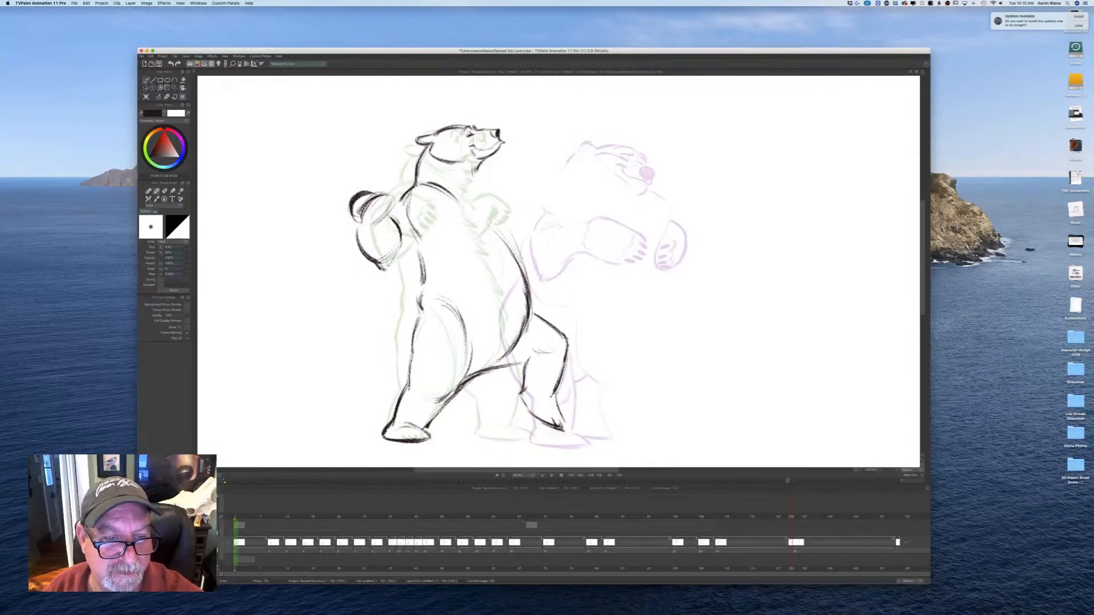
# Step: Add the fingers and claws to the near paw, flipping between the poses to check the arm swing
pyautogui.press('Left')
pyautogui.press('Right')
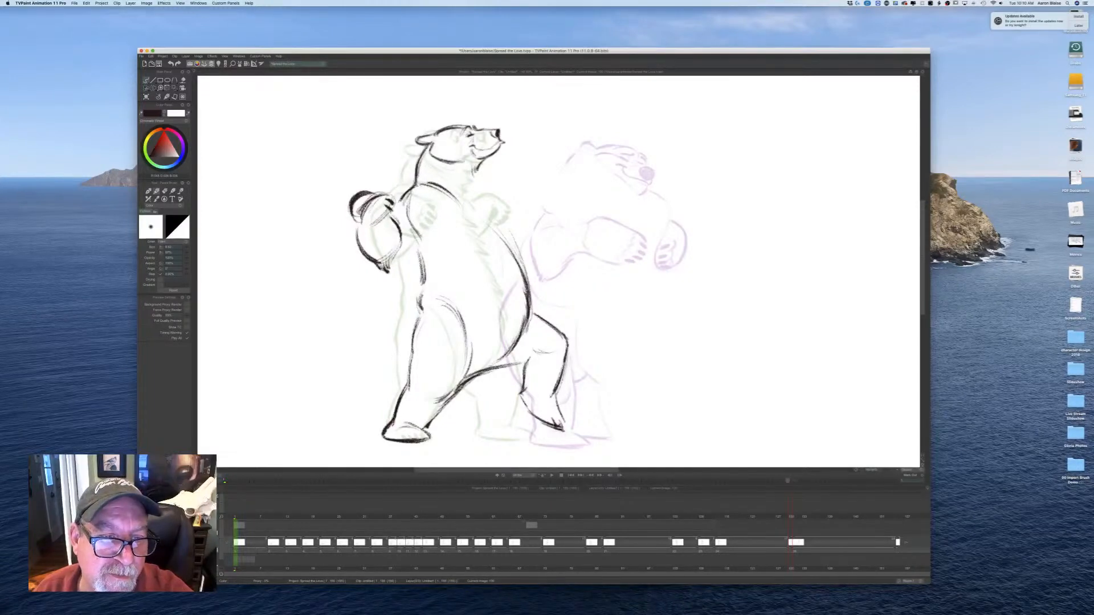
pyautogui.moveTo(386, 212); pyautogui.dragTo(370, 224)
pyautogui.press('Left')
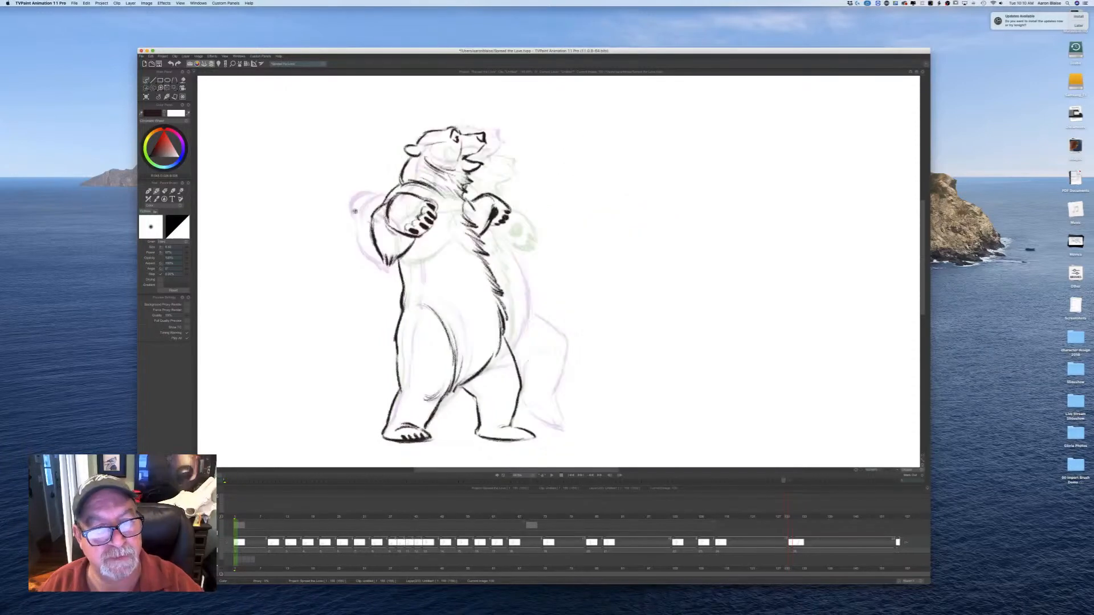
pyautogui.press('Right')
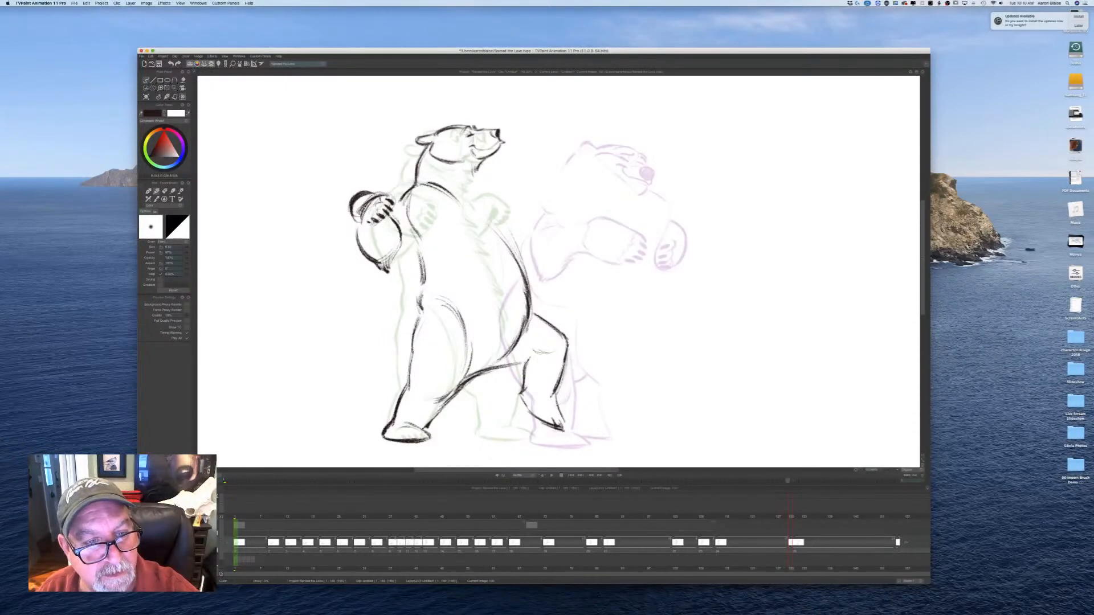
pyautogui.moveTo(376, 208); pyautogui.dragTo(370, 217)
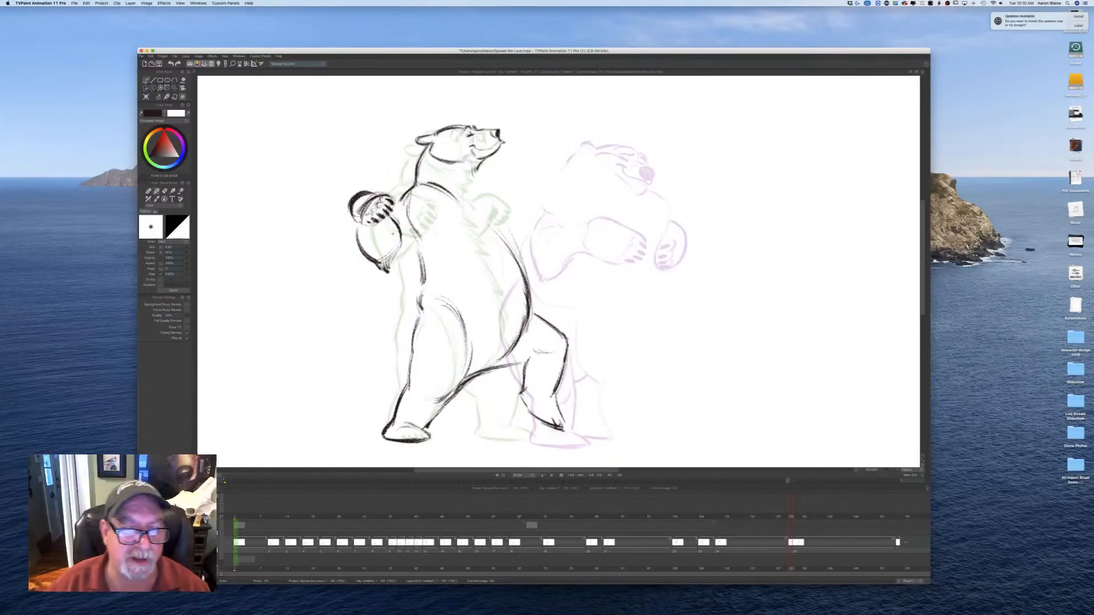
pyautogui.press('Left')
pyautogui.press('Right')
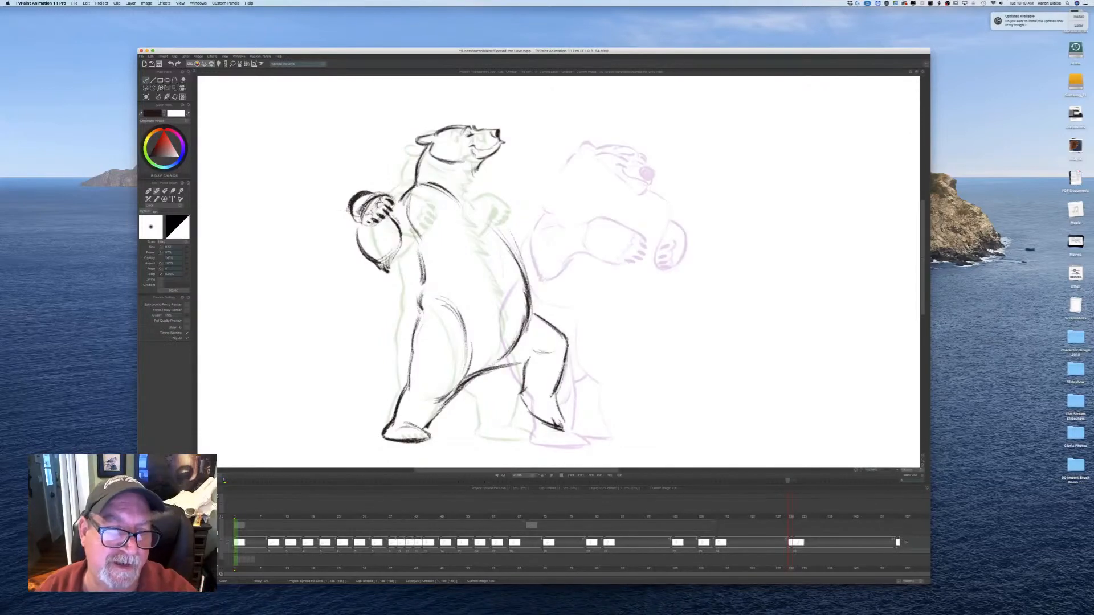
pyautogui.press('Left')
pyautogui.press('Right')
pyautogui.press('Left')
pyautogui.press('Right')
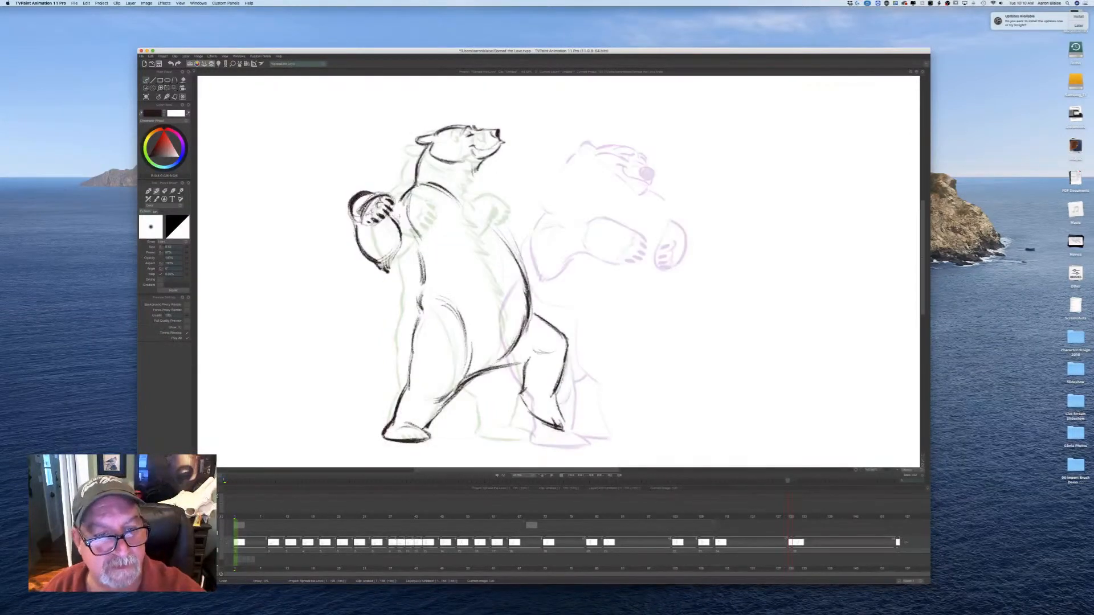
# Step: Add a stroke beneath the near arm at the elbow, then flip and scrub back through the frames to review the motion
pyautogui.moveTo(392, 260); pyautogui.dragTo(446, 253)
pyautogui.press('Right')
pyautogui.press('Left')
pyautogui.press('Left')
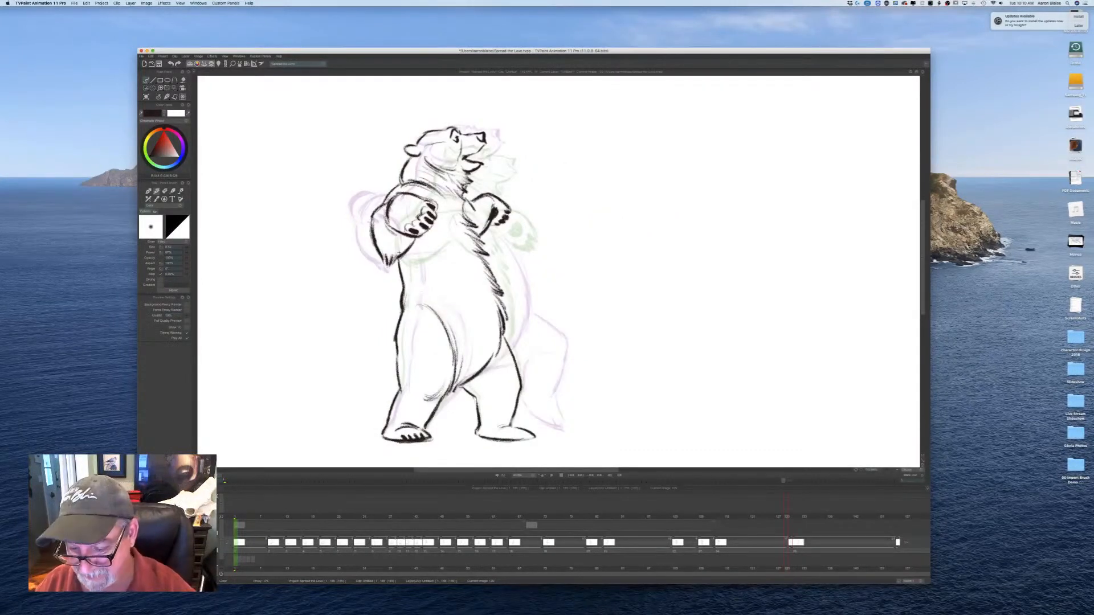
pyautogui.moveTo(785, 517); pyautogui.dragTo(718, 518)
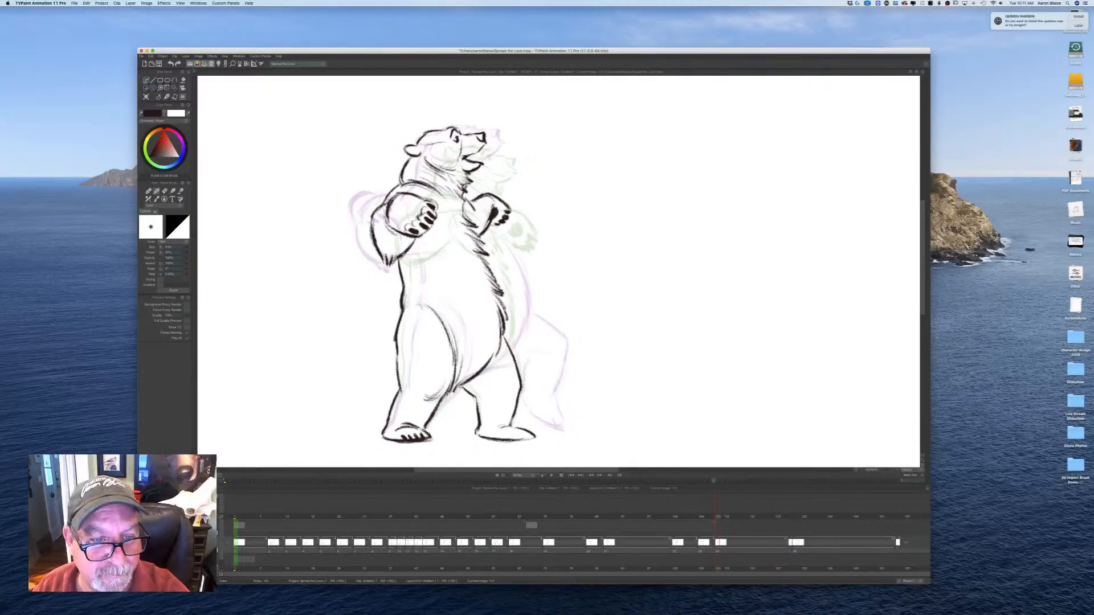
# Step: Extend the stroke beneath the near elbow across the upright bear's torso, then flip between neighbouring drawings to compare
pyautogui.moveTo(409, 257); pyautogui.dragTo(438, 250)
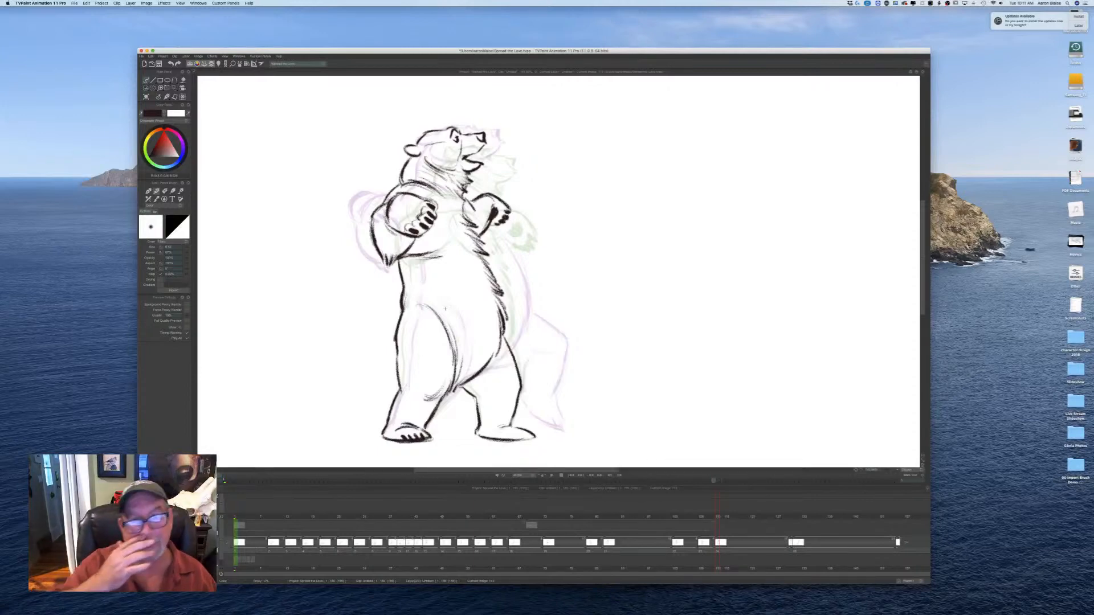
pyautogui.press('Left')
pyautogui.press('Right')
pyautogui.press('Left')
pyautogui.press('Right')
pyautogui.press('Left')
pyautogui.press('Right')
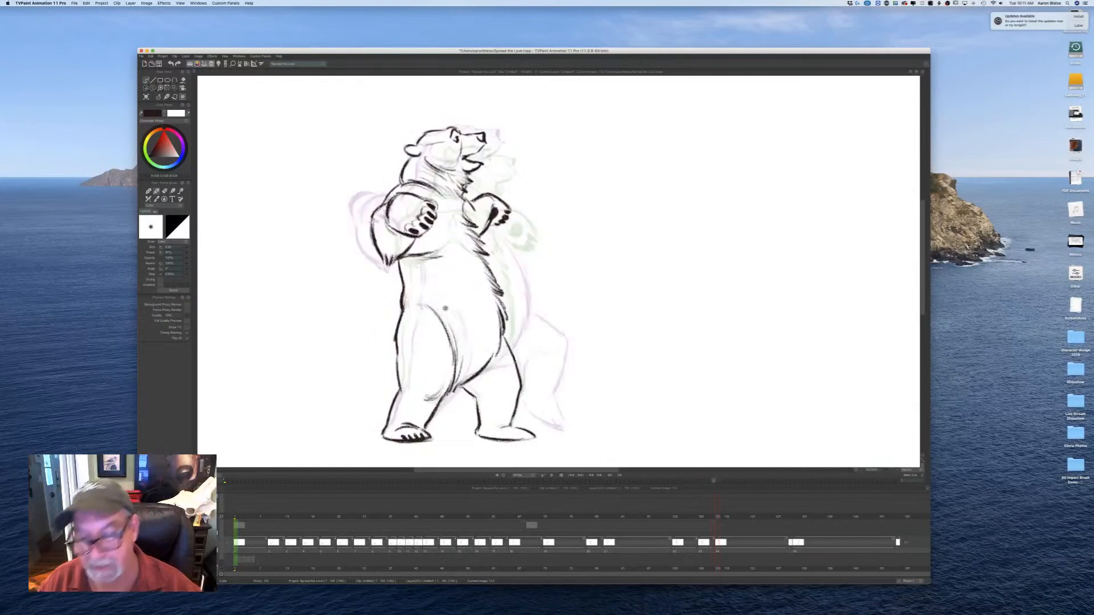
# Step: Go to the stepping pose and draw a stroke down from the near shoulder, flipping against the upright pose
pyautogui.press('Right')
pyautogui.moveTo(736, 521); pyautogui.dragTo(789, 527)
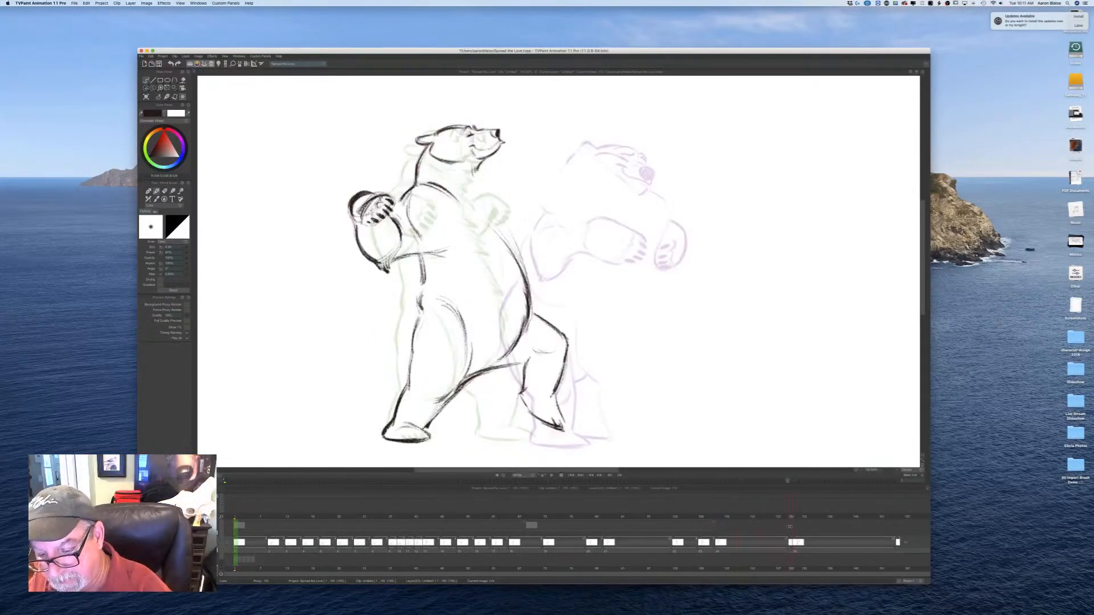
pyautogui.press('Left')
pyautogui.press('Right')
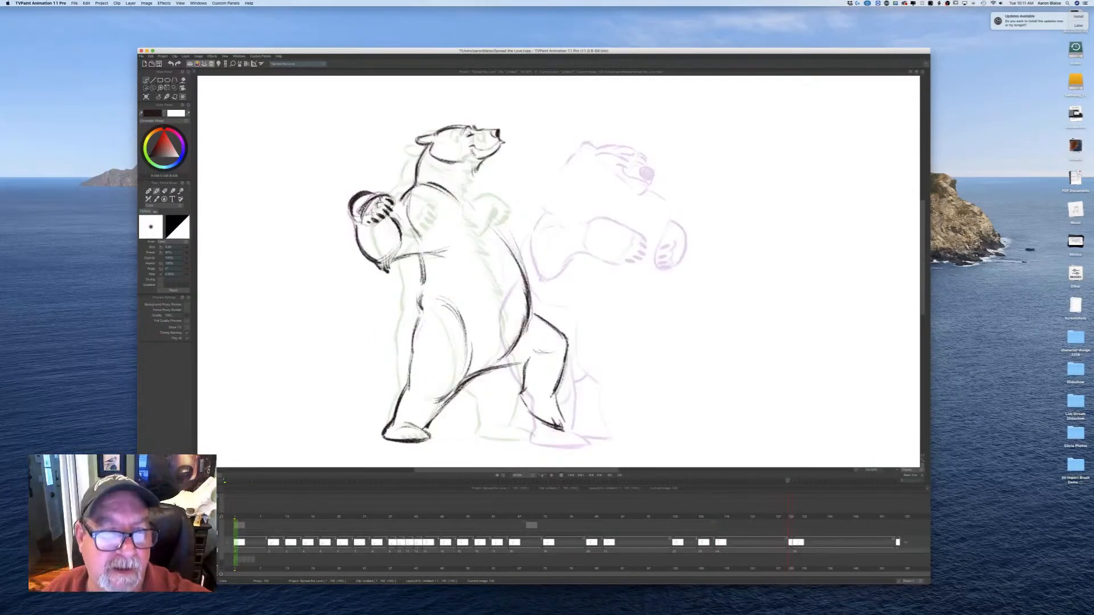
pyautogui.moveTo(411, 190)
pyautogui.mouseDown()
pyautogui.moveTo(396, 209)
pyautogui.moveTo(420, 241)
pyautogui.mouseUp()
pyautogui.press('Left')
pyautogui.press('Right')
pyautogui.press('b')
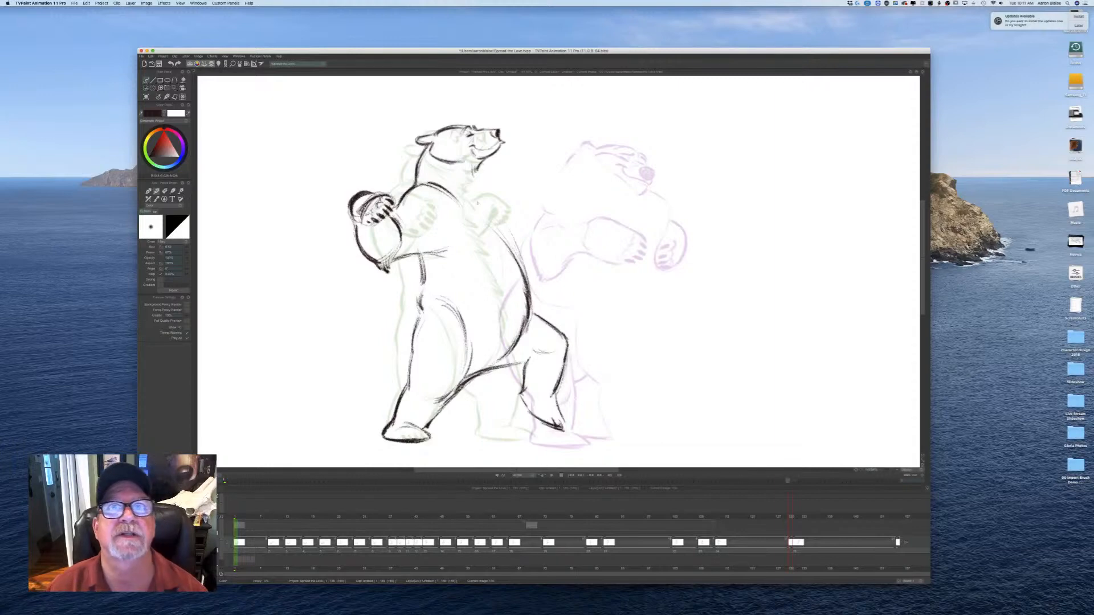
# Step: Add a short fur stroke under the stepping bear's jaw and compare it with the upright pose
pyautogui.press('Left')
pyautogui.press('Right')
pyautogui.moveTo(479, 166); pyautogui.dragTo(478, 175)
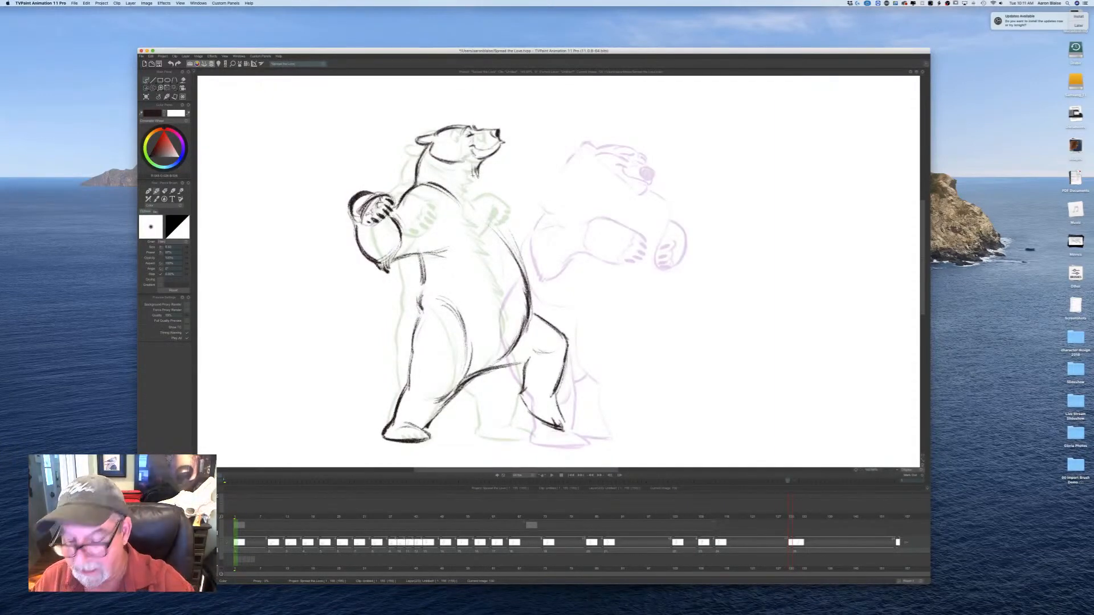
pyautogui.press('Left')
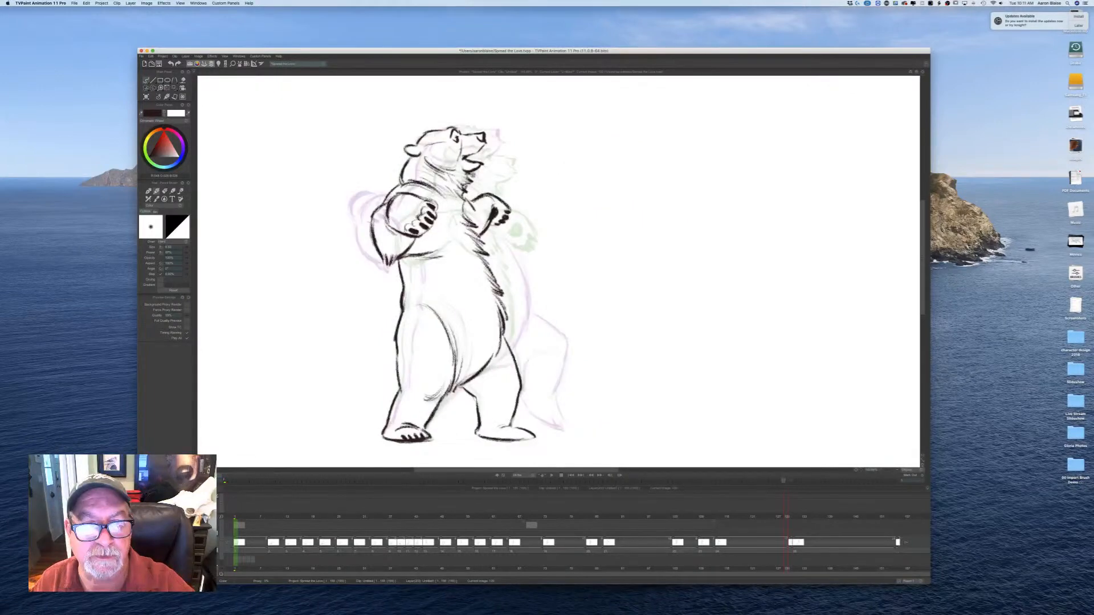
pyautogui.press('Right')
# Step: Draw the stepping bear's chest contour and fur tufts below the neck, flipping to check them against the upright pose
pyautogui.moveTo(478, 201); pyautogui.dragTo(515, 248)
pyautogui.press('Left')
pyautogui.press('Right')
pyautogui.moveTo(461, 201)
pyautogui.mouseDown()
pyautogui.moveTo(476, 222)
pyautogui.moveTo(455, 182)
pyautogui.moveTo(440, 184)
pyautogui.moveTo(465, 163)
pyautogui.moveTo(473, 195)
pyautogui.moveTo(480, 188)
pyautogui.mouseUp()
pyautogui.moveTo(477, 185); pyautogui.dragTo(487, 196)
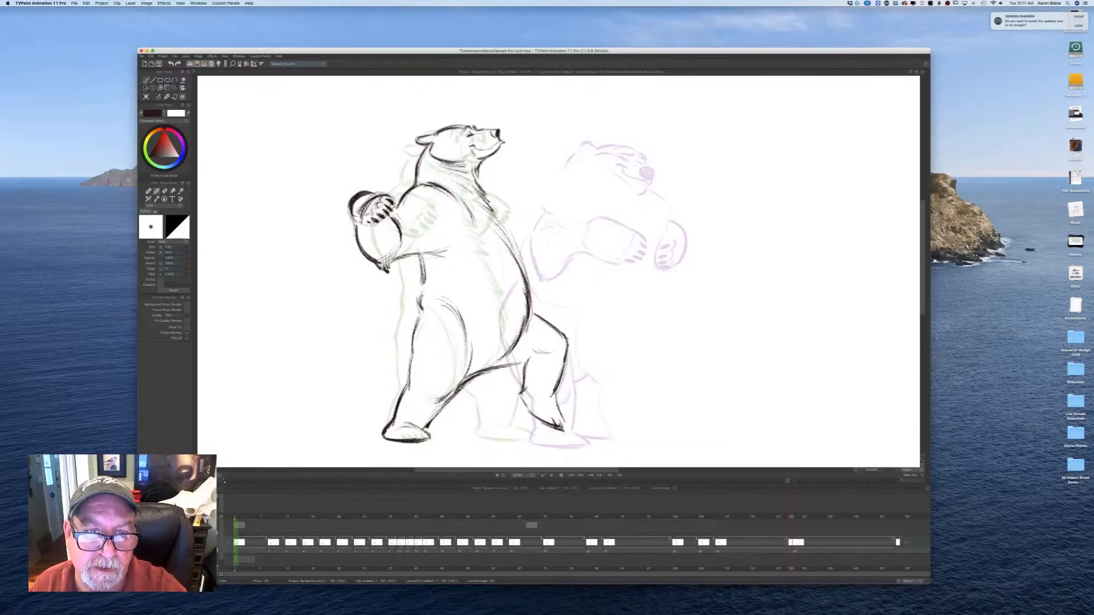
pyautogui.press('Left')
pyautogui.press('Right')
pyautogui.press('Left')
pyautogui.press('Right')
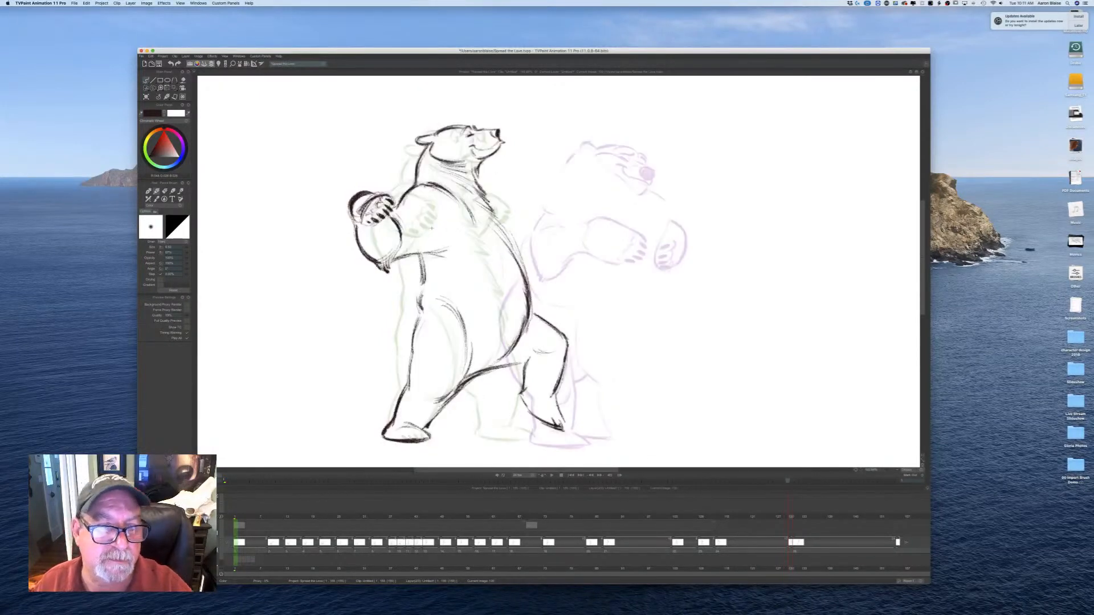
# Step: Add the crease beside the near armpit and darken the back contour down to the rear leg
pyautogui.moveTo(434, 234); pyautogui.dragTo(456, 225)
pyautogui.press('Left')
pyautogui.press('Right')
pyautogui.moveTo(418, 258); pyautogui.dragTo(408, 387)
pyautogui.press('Left')
pyautogui.press('Right')
# Step: Add a fur stroke under the belly between the legs and flip to check it
pyautogui.moveTo(494, 369); pyautogui.dragTo(480, 381)
pyautogui.press('Left')
pyautogui.press('Right')
pyautogui.press('Left')
pyautogui.press('Right')
# Step: Add fur strokes along the front of the stepping bear's chest and compare with the upright pose
pyautogui.moveTo(492, 220); pyautogui.dragTo(509, 236)
pyautogui.moveTo(495, 226); pyautogui.dragTo(514, 245)
pyautogui.press('Left')
pyautogui.press('Right')
# Step: Flip repeatedly between the upright and stepping poses to examine how the body and arm move
pyautogui.press('Left')
pyautogui.press('Right')
pyautogui.press('Left')
pyautogui.press('Right')
pyautogui.press('Left')
pyautogui.press('Right')
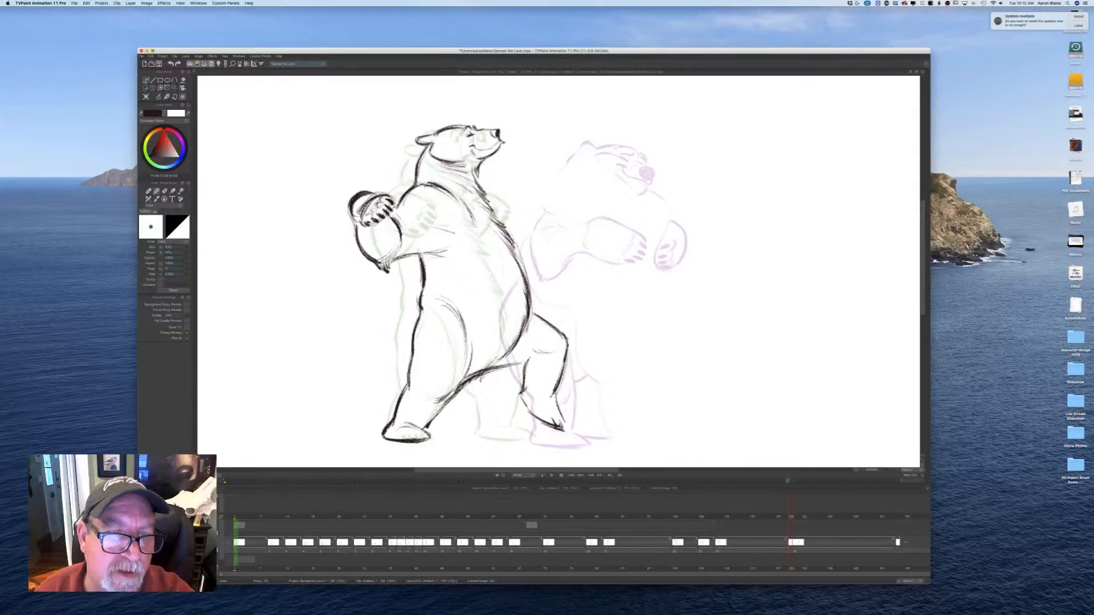
pyautogui.press('Left')
pyautogui.press('Right')
pyautogui.press('Left')
pyautogui.press('Right')
pyautogui.press('Left')
pyautogui.press('Right')
pyautogui.press('Left')
pyautogui.press('Right')
pyautogui.press('Left')
pyautogui.press('Right')
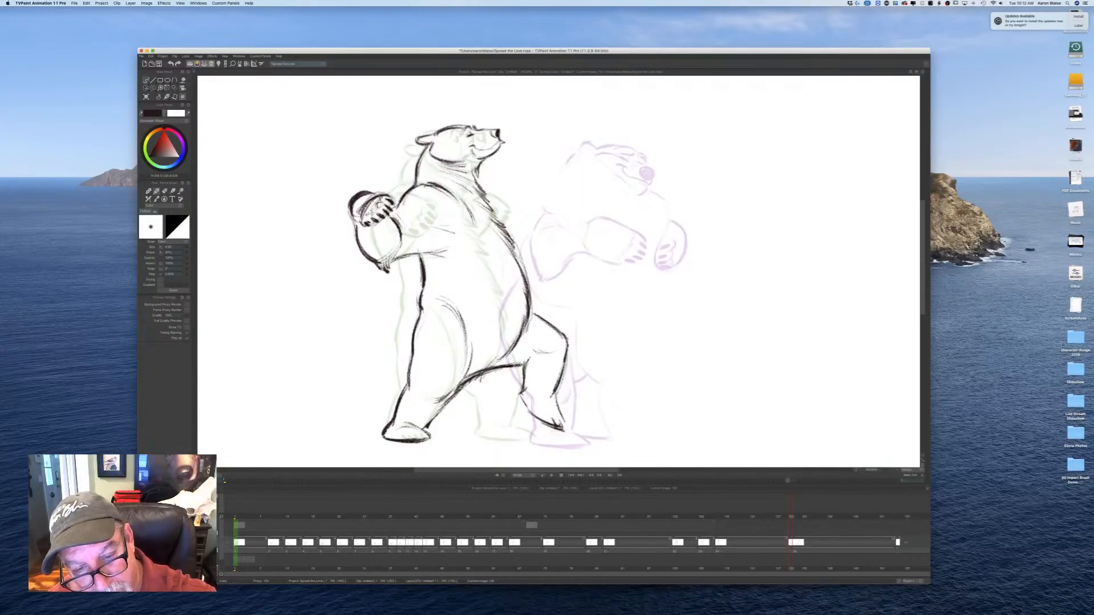
pyautogui.press('Left')
pyautogui.press('Right')
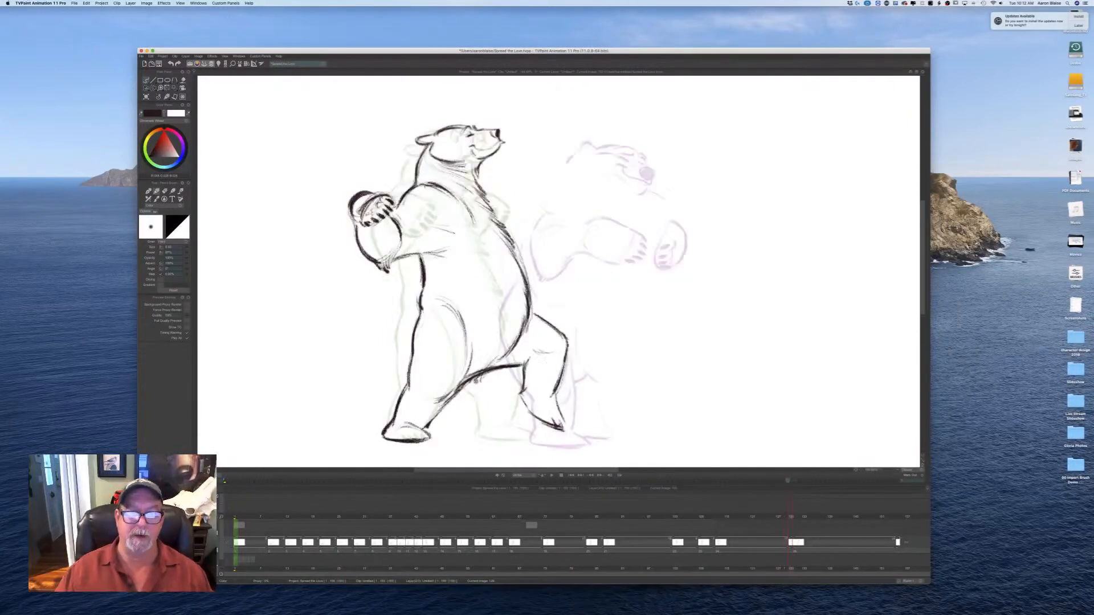
# Step: Lengthen the stepping pose's hold on the timeline and scrub through the preceding frames to review the timing
pyautogui.press('Left')
pyautogui.press('Right')
pyautogui.press('Left')
pyautogui.press('Right')
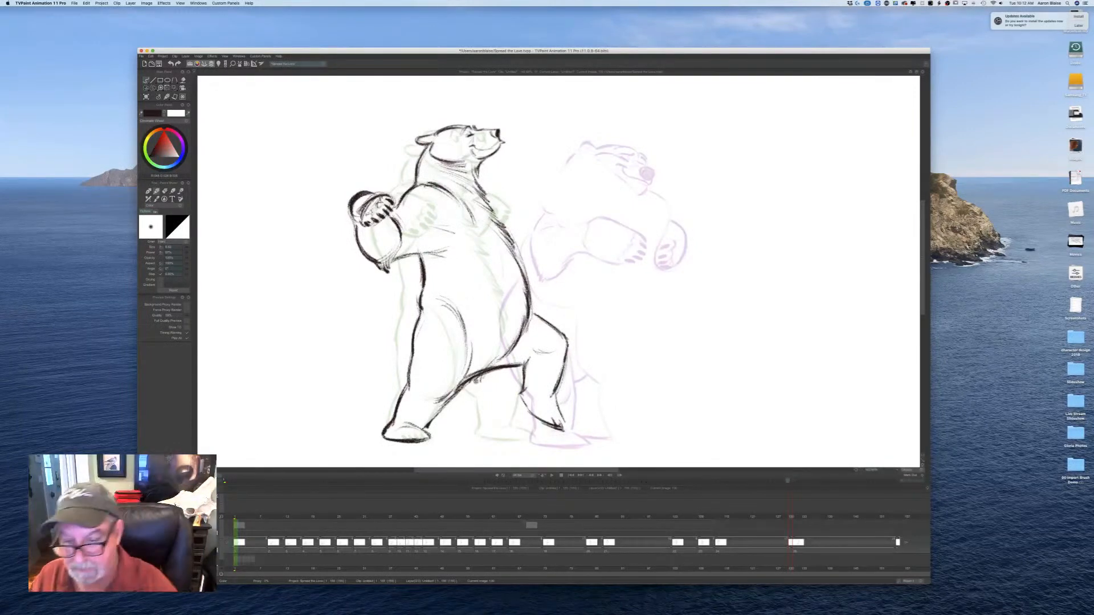
pyautogui.moveTo(794, 550)
pyautogui.mouseDown()
pyautogui.moveTo(808, 550)
pyautogui.moveTo(749, 517)
pyautogui.moveTo(672, 521)
pyautogui.moveTo(816, 535)
pyautogui.moveTo(686, 537)
pyautogui.moveTo(832, 544)
pyautogui.moveTo(678, 540)
pyautogui.moveTo(810, 543)
pyautogui.moveTo(648, 551)
pyautogui.moveTo(813, 558)
pyautogui.moveTo(664, 558)
pyautogui.mouseUp()
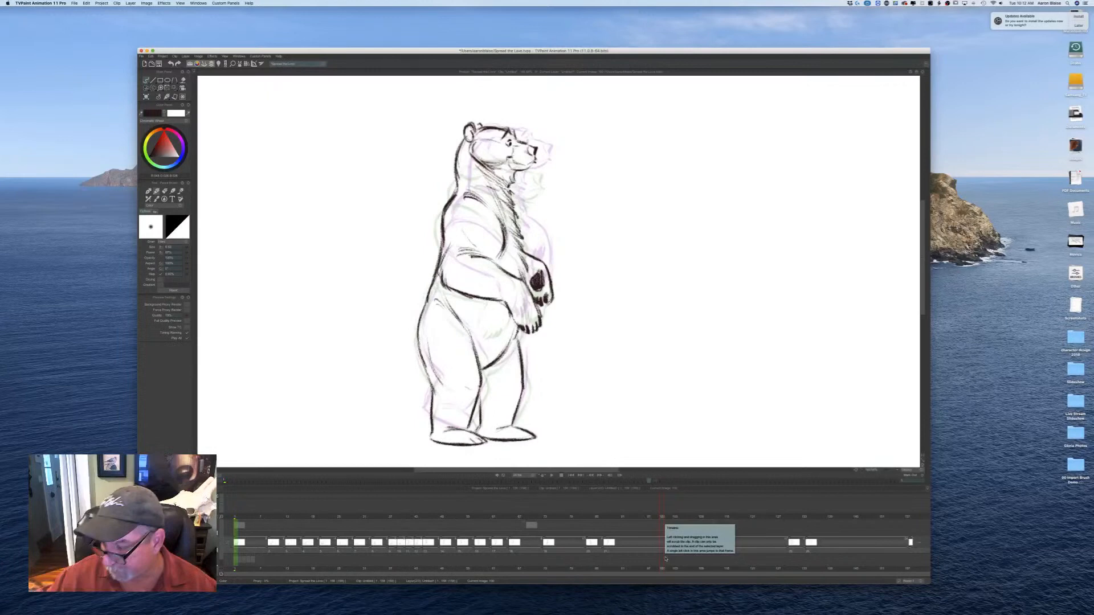
pyautogui.moveTo(665, 559)
pyautogui.mouseDown()
pyautogui.moveTo(575, 547)
pyautogui.moveTo(755, 534)
pyautogui.moveTo(494, 555)
pyautogui.moveTo(827, 550)
pyautogui.moveTo(735, 538)
pyautogui.moveTo(541, 544)
pyautogui.moveTo(815, 535)
pyautogui.moveTo(591, 543)
pyautogui.moveTo(751, 542)
pyautogui.mouseUp()
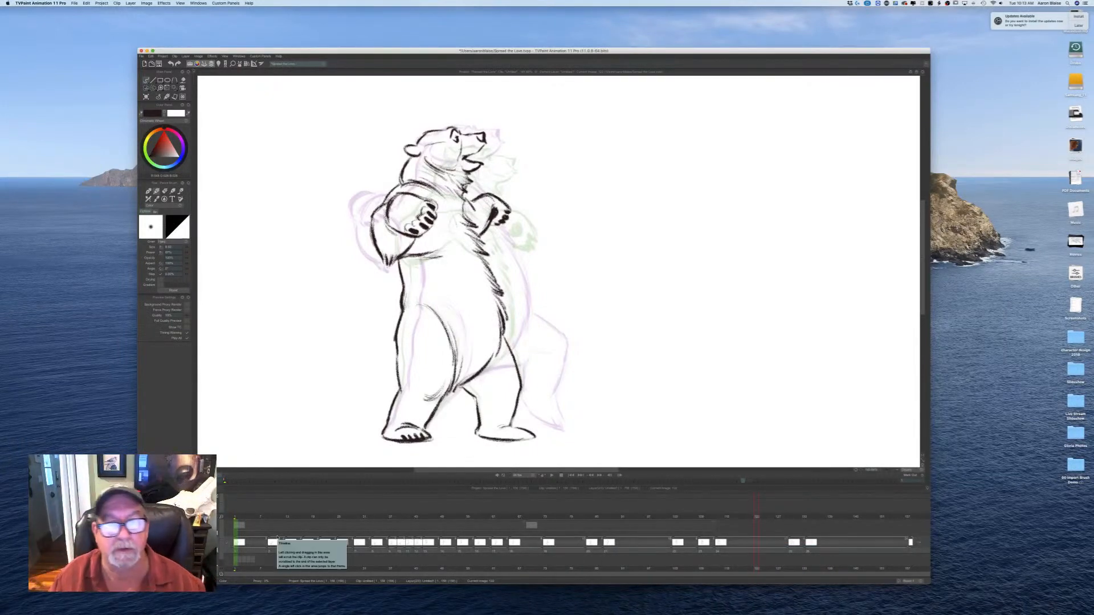
# Step: Sketch an exposure sheet grid beside the upright bear with two vertical lines and a stack of horizontal rows
pyautogui.moveTo(701, 149); pyautogui.dragTo(699, 389)
pyautogui.moveTo(751, 146); pyautogui.dragTo(759, 376)
pyautogui.moveTo(690, 161)
pyautogui.mouseDown()
pyautogui.moveTo(767, 156)
pyautogui.moveTo(770, 165)
pyautogui.mouseUp()
pyautogui.moveTo(684, 182); pyautogui.dragTo(769, 174)
pyautogui.moveTo(679, 189)
pyautogui.mouseDown()
pyautogui.moveTo(761, 195)
pyautogui.moveTo(677, 212)
pyautogui.mouseUp()
pyautogui.moveTo(757, 220); pyautogui.dragTo(677, 226)
pyautogui.moveTo(755, 233); pyautogui.dragTo(675, 242)
pyautogui.moveTo(755, 246)
pyautogui.mouseDown()
pyautogui.moveTo(664, 252)
pyautogui.moveTo(658, 268)
pyautogui.mouseUp()
pyautogui.moveTo(748, 276); pyautogui.dragTo(671, 283)
pyautogui.moveTo(758, 289); pyautogui.dragTo(679, 298)
pyautogui.moveTo(755, 303)
pyautogui.mouseDown()
pyautogui.moveTo(680, 312)
pyautogui.moveTo(684, 326)
pyautogui.mouseUp()
pyautogui.moveTo(759, 333)
pyautogui.mouseDown()
pyautogui.moveTo(722, 336)
pyautogui.moveTo(697, 338)
pyautogui.mouseUp()
pyautogui.moveTo(770, 346); pyautogui.dragTo(710, 354)
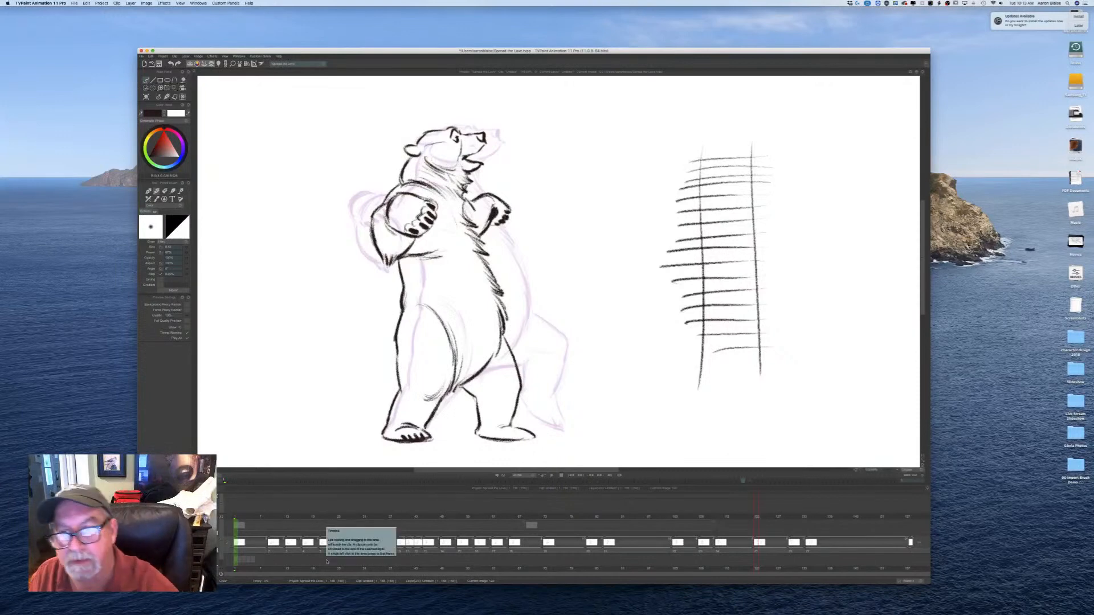
# Step: Add a frame-number column to the sketched exposure sheet and number its rows with odd numbers from 1 to 17
pyautogui.moveTo(684, 150); pyautogui.dragTo(691, 393)
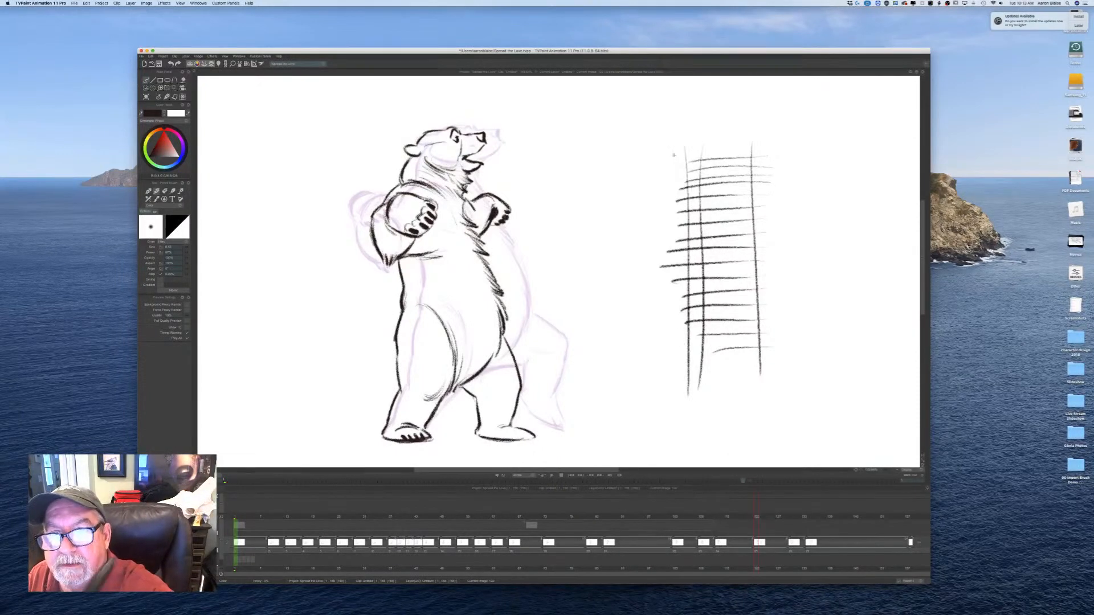
pyautogui.moveTo(672, 154); pyautogui.dragTo(670, 184)
pyautogui.moveTo(674, 193); pyautogui.dragTo(668, 252)
pyautogui.moveTo(668, 299); pyautogui.dragTo(675, 366)
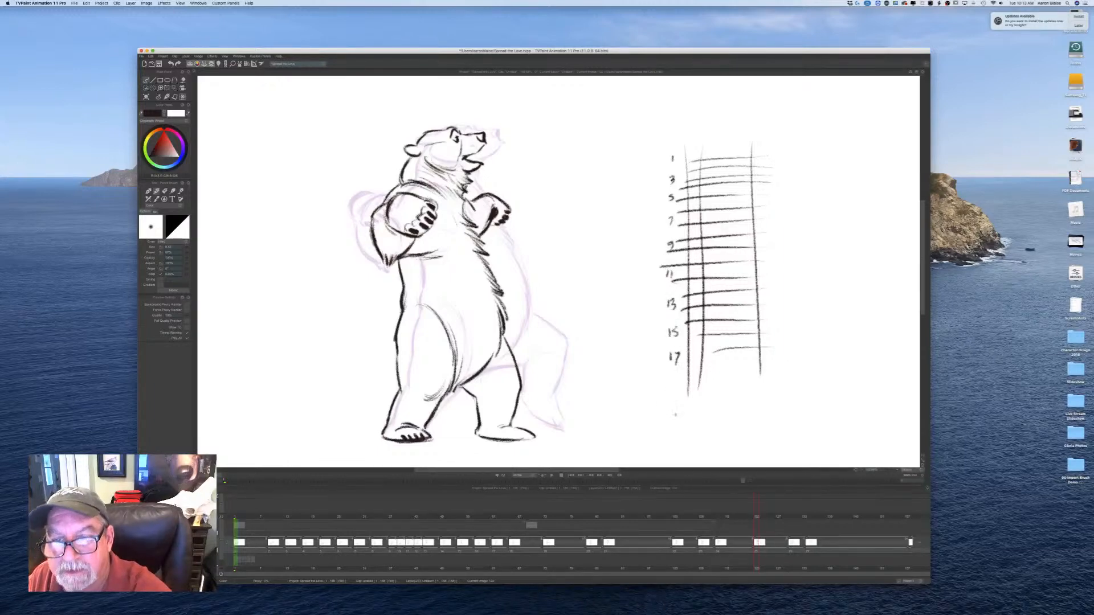
# Step: Draw further vertical column lines on both sides of the sketched exposure sheet
pyautogui.moveTo(658, 199); pyautogui.dragTo(663, 426)
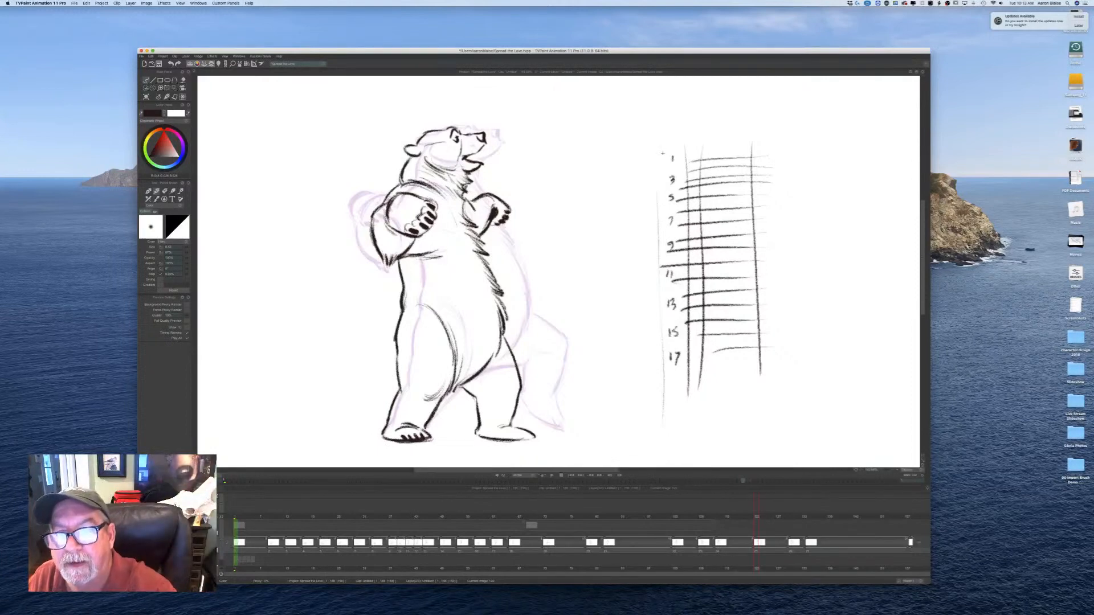
pyautogui.moveTo(655, 155); pyautogui.dragTo(657, 328)
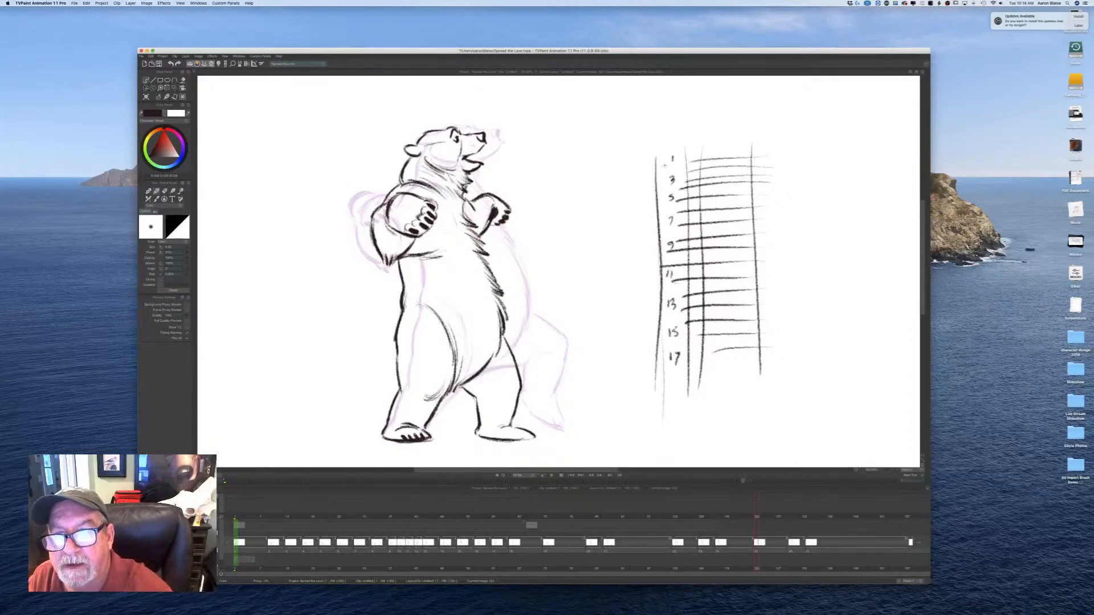
pyautogui.moveTo(780, 146); pyautogui.dragTo(788, 373)
pyautogui.moveTo(813, 146); pyautogui.dragTo(824, 378)
pyautogui.moveTo(848, 149); pyautogui.dragTo(857, 411)
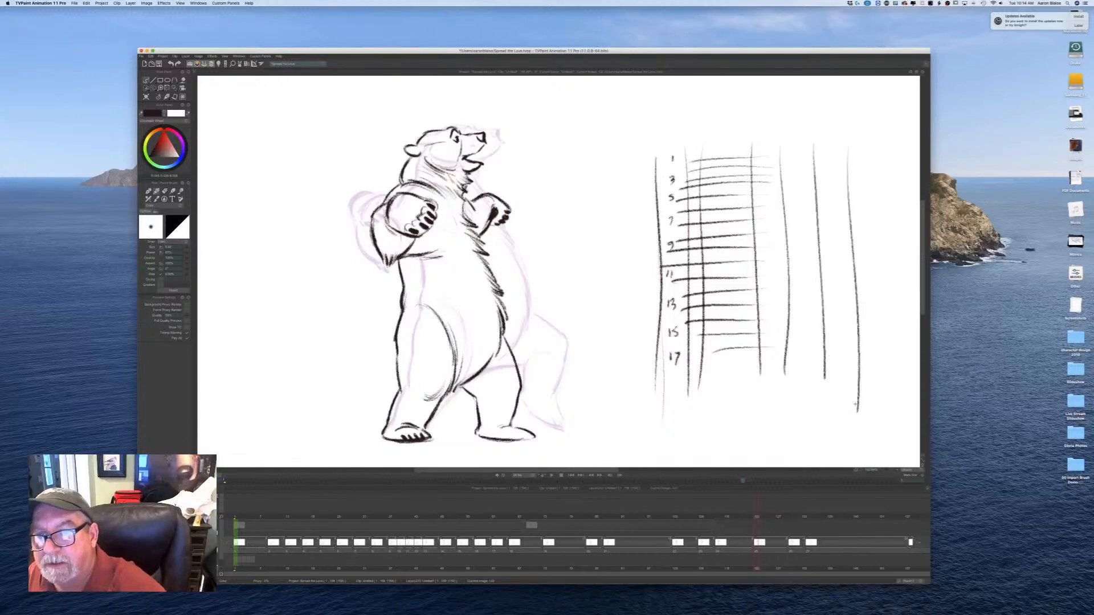
# Step: Write the dialogue heading above the exposure sheet's first wide column
pyautogui.moveTo(707, 122)
pyautogui.mouseDown()
pyautogui.moveTo(729, 144)
pyautogui.moveTo(726, 133)
pyautogui.mouseUp()
pyautogui.press('e')
pyautogui.press('e')
pyautogui.moveTo(734, 111); pyautogui.dragTo(734, 135)
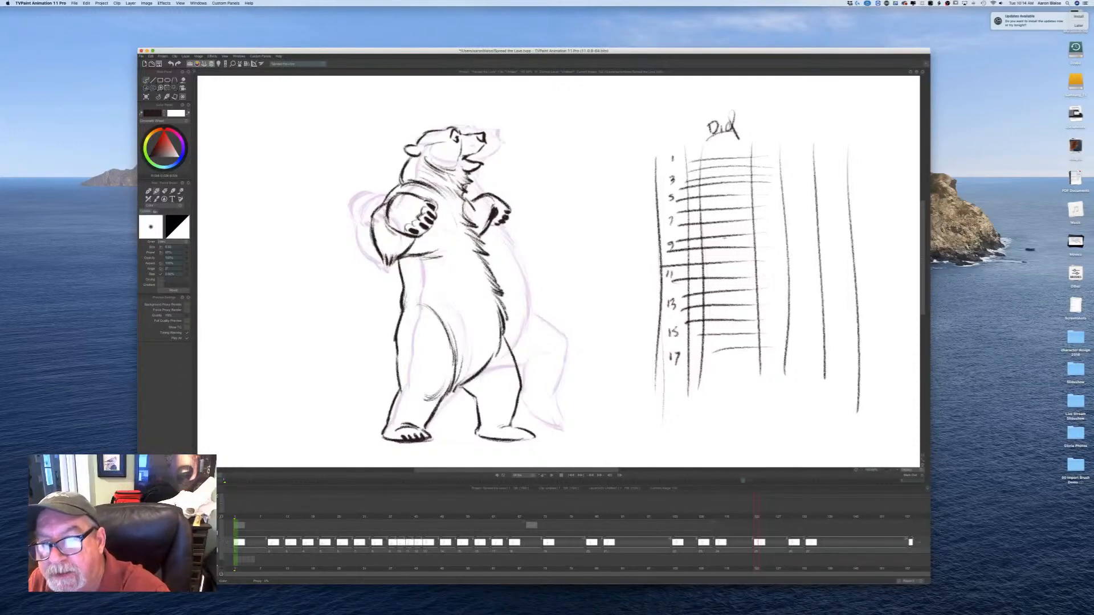
# Step: Write a sound breakdown in the dialogue column, with B at frame 9, O's below it and M at frame 17
pyautogui.moveTo(719, 238); pyautogui.dragTo(721, 249)
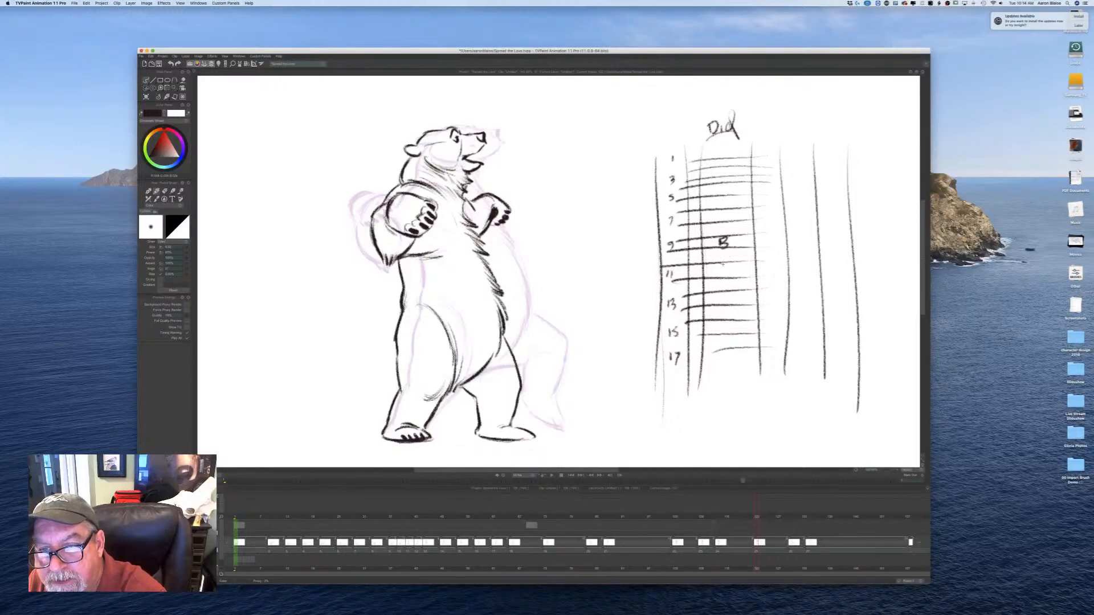
pyautogui.moveTo(724, 268); pyautogui.dragTo(727, 295)
pyautogui.moveTo(723, 250); pyautogui.dragTo(724, 264)
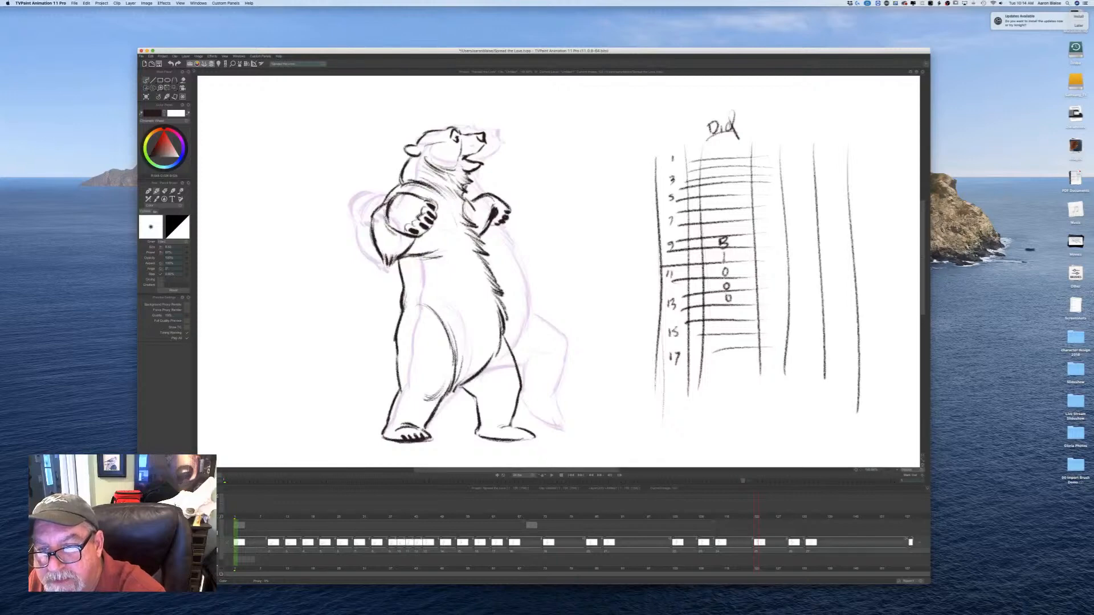
pyautogui.moveTo(727, 305)
pyautogui.mouseDown()
pyautogui.moveTo(736, 366)
pyautogui.moveTo(695, 372)
pyautogui.mouseUp()
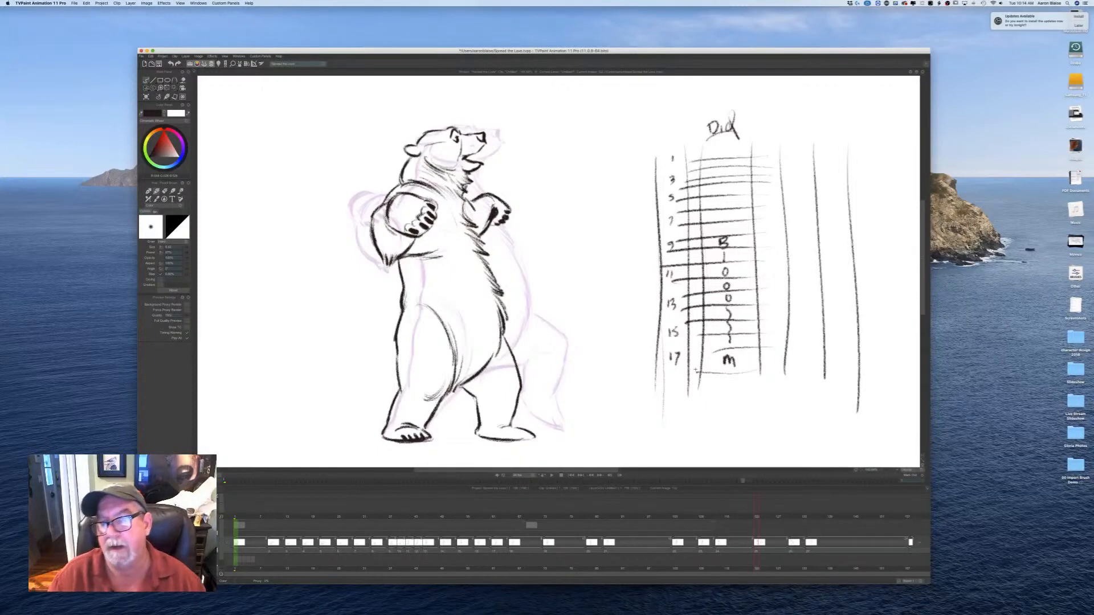
pyautogui.moveTo(723, 251); pyautogui.dragTo(724, 265)
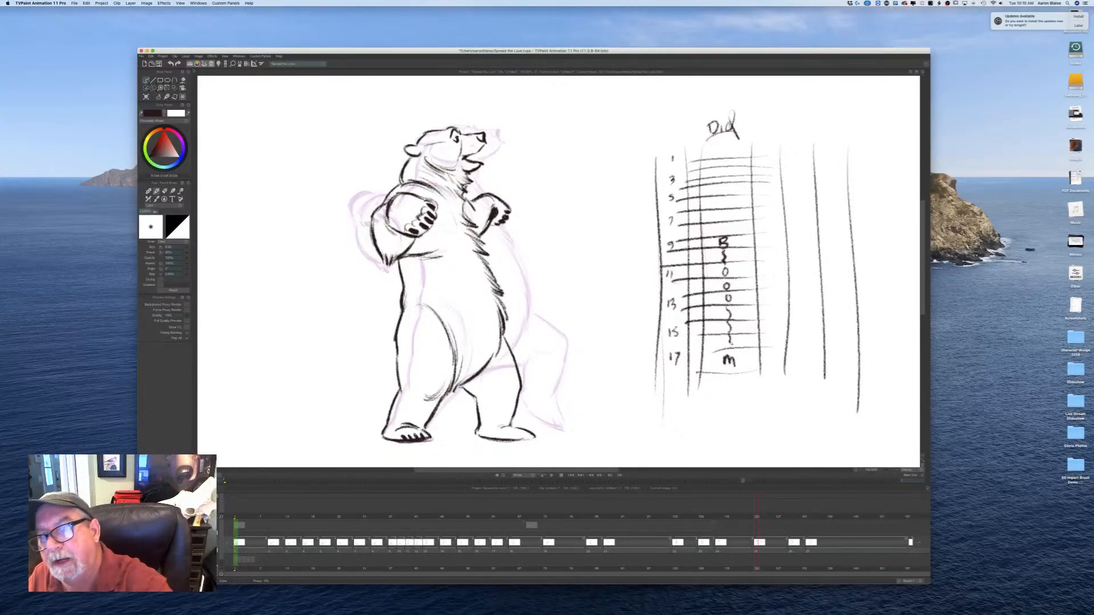
# Step: Select the whole sketched exposure sheet with a freehand selection, delete it and clear the selection
pyautogui.press('e')
pyautogui.press('e')
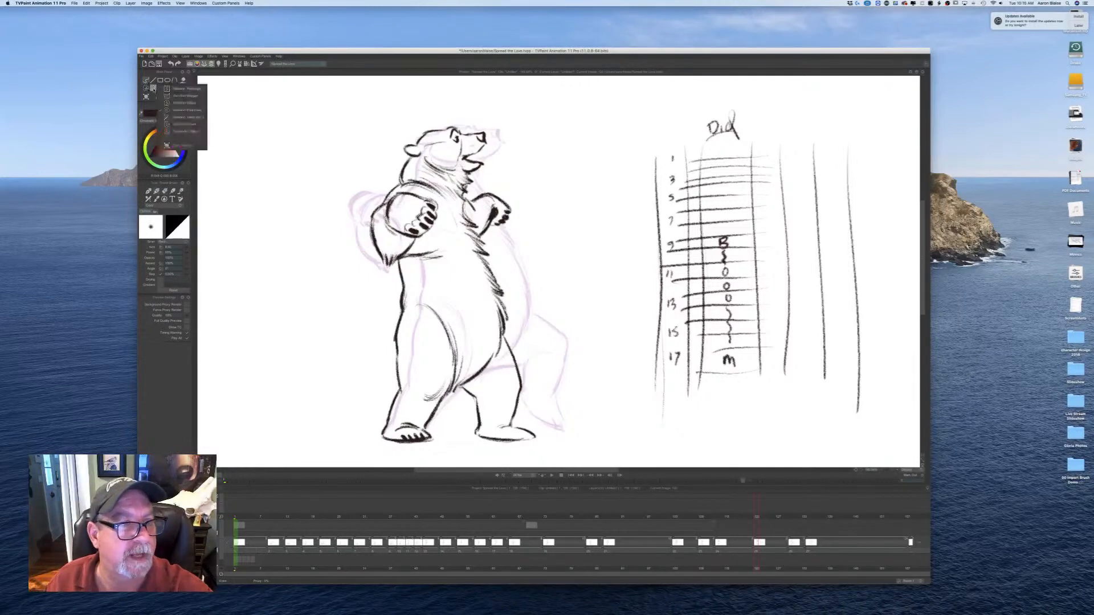
pyautogui.click(152, 88)
pyautogui.moveTo(660, 426)
pyautogui.mouseDown()
pyautogui.moveTo(619, 330)
pyautogui.moveTo(630, 383)
pyautogui.mouseUp()
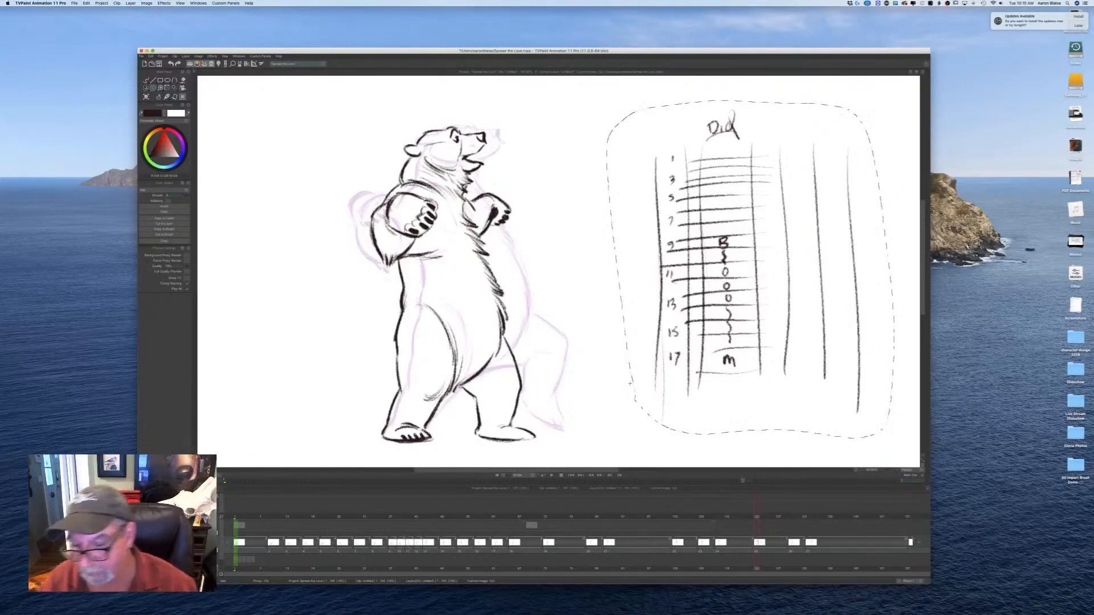
pyautogui.press('Delete')
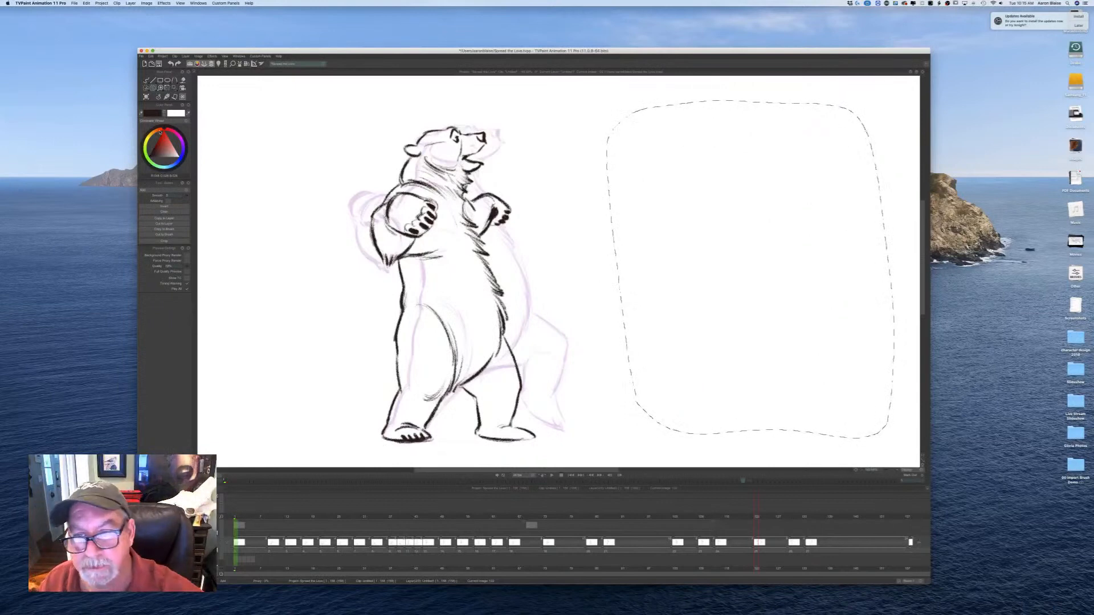
pyautogui.click(153, 88)
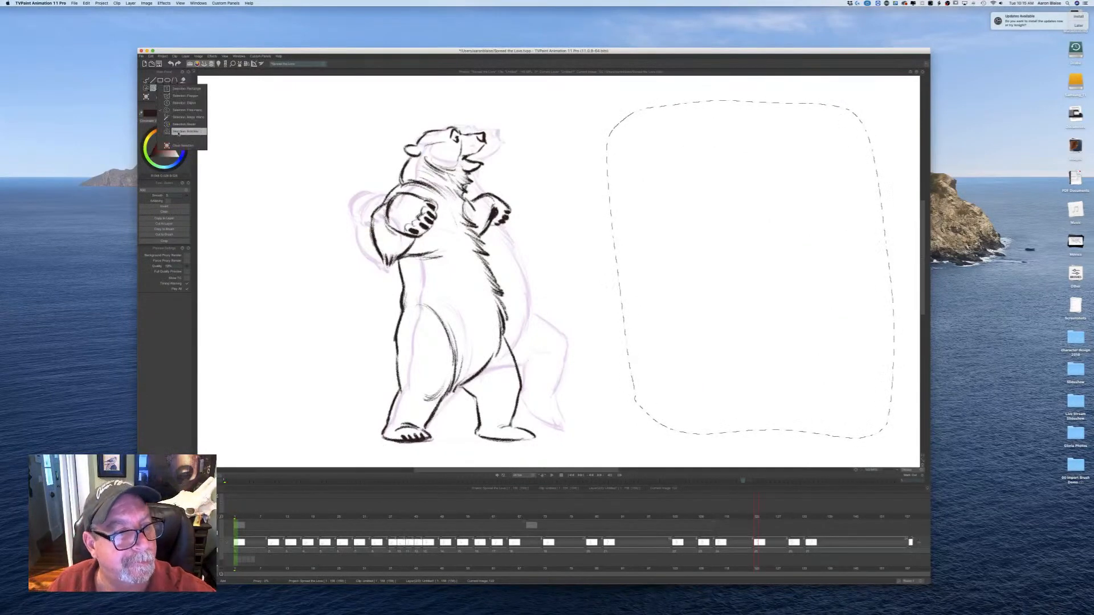
pyautogui.click(179, 146)
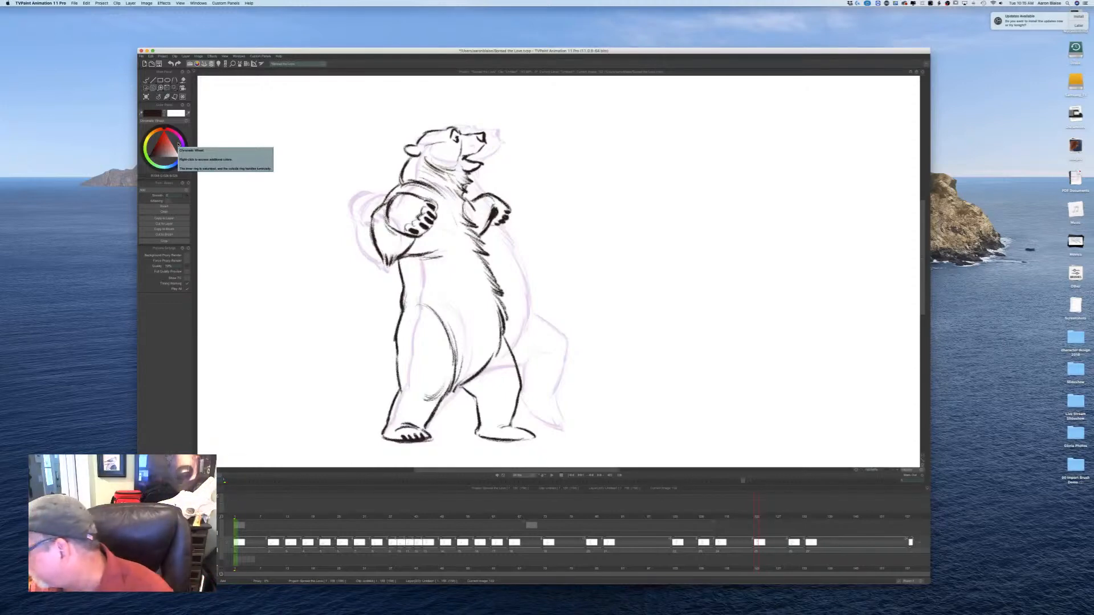
# Step: Shorten the holds before the stepping pose so it and the following drawings fall earlier on the timeline
pyautogui.moveTo(756, 518)
pyautogui.mouseDown()
pyautogui.moveTo(676, 521)
pyautogui.moveTo(791, 529)
pyautogui.mouseUp()
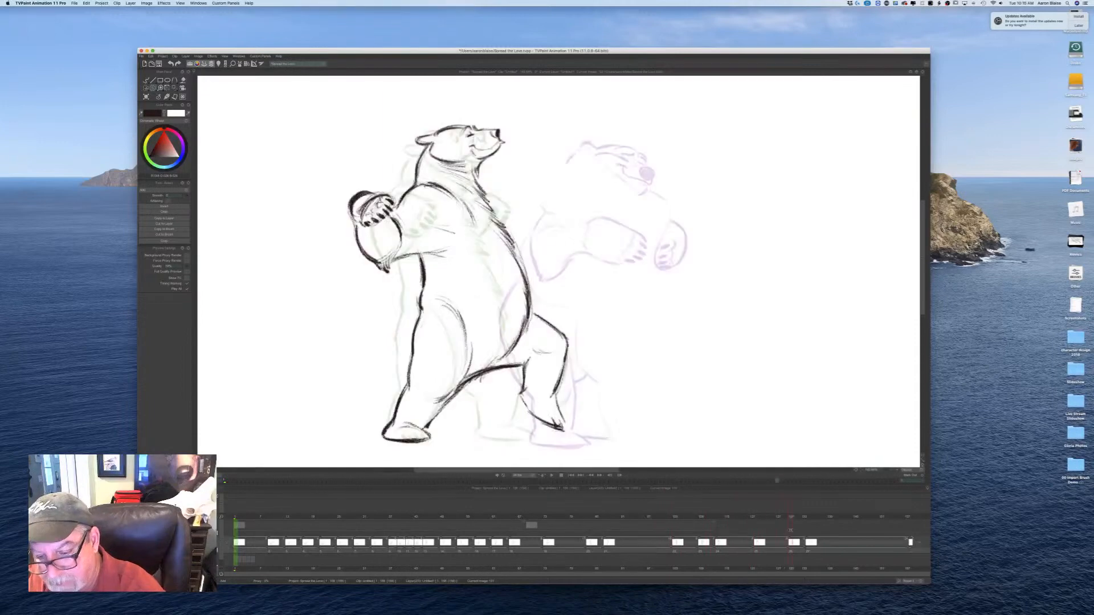
pyautogui.press('Right')
pyautogui.press('Right')
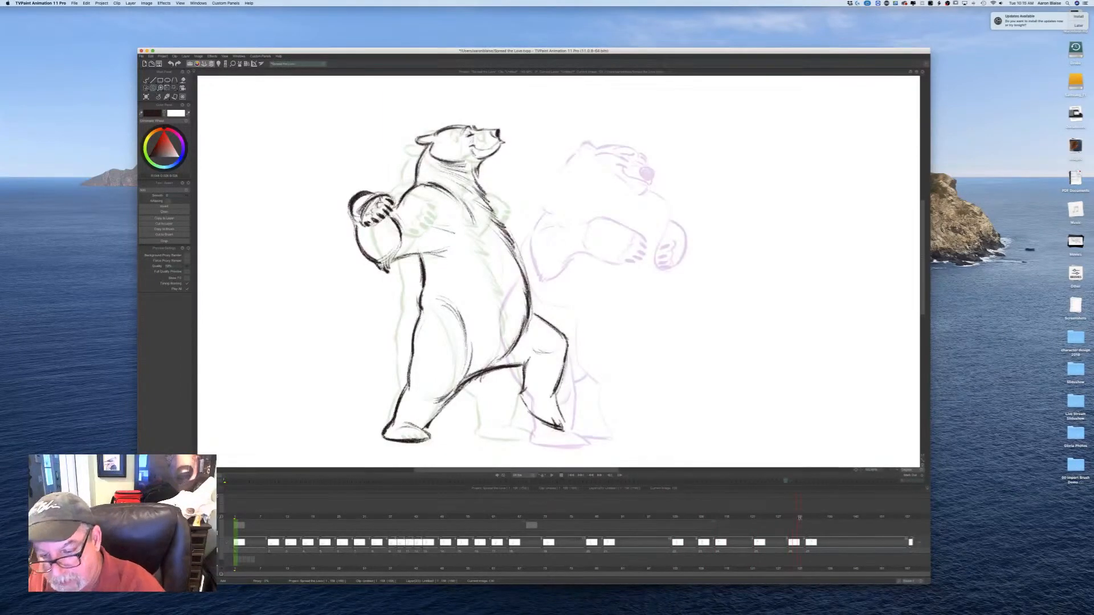
pyautogui.moveTo(792, 519)
pyautogui.mouseDown()
pyautogui.moveTo(723, 532)
pyautogui.moveTo(795, 537)
pyautogui.moveTo(719, 543)
pyautogui.moveTo(780, 545)
pyautogui.moveTo(715, 546)
pyautogui.moveTo(749, 549)
pyautogui.moveTo(748, 526)
pyautogui.moveTo(769, 534)
pyautogui.moveTo(763, 550)
pyautogui.moveTo(777, 530)
pyautogui.moveTo(693, 525)
pyautogui.moveTo(786, 529)
pyautogui.moveTo(688, 528)
pyautogui.moveTo(687, 543)
pyautogui.moveTo(770, 544)
pyautogui.mouseUp()
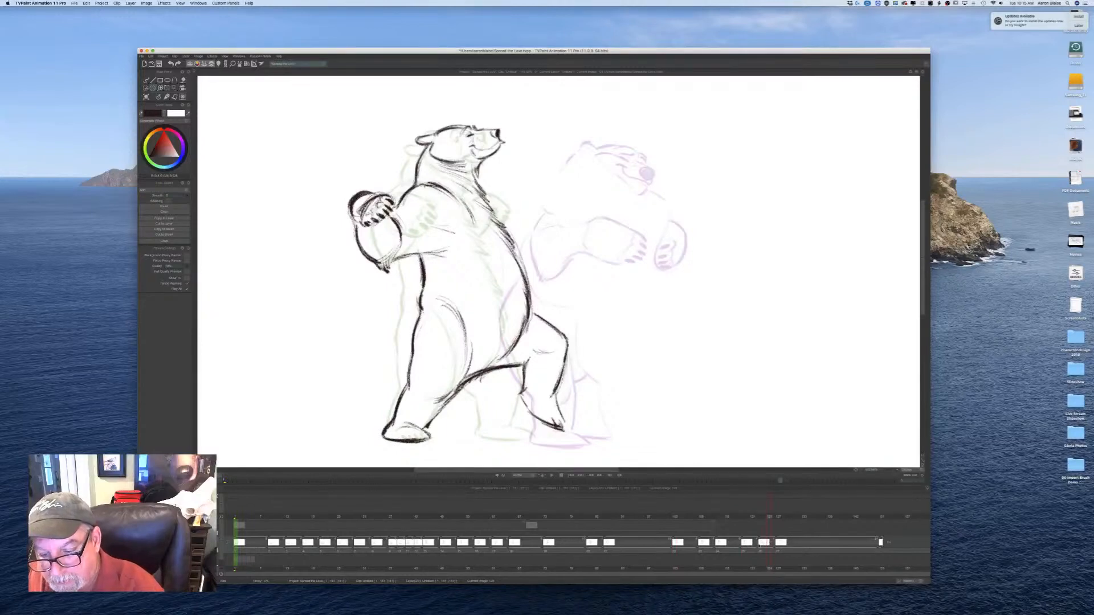
# Step: Play the bear animation to review its timing and save the project
pyautogui.moveTo(238, 552); pyautogui.dragTo(874, 556)
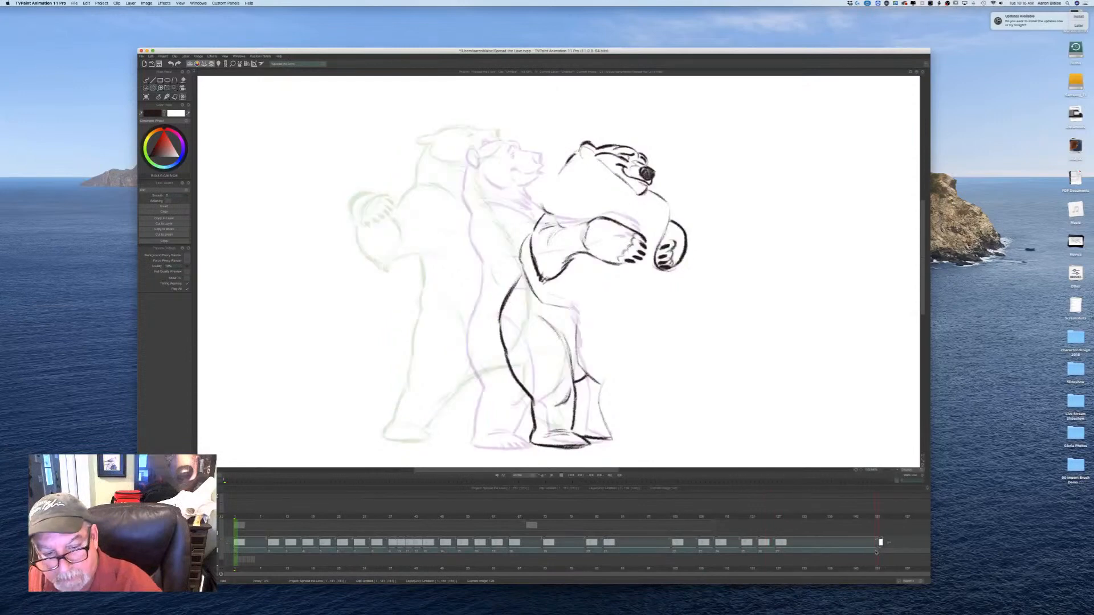
pyautogui.click(551, 476)
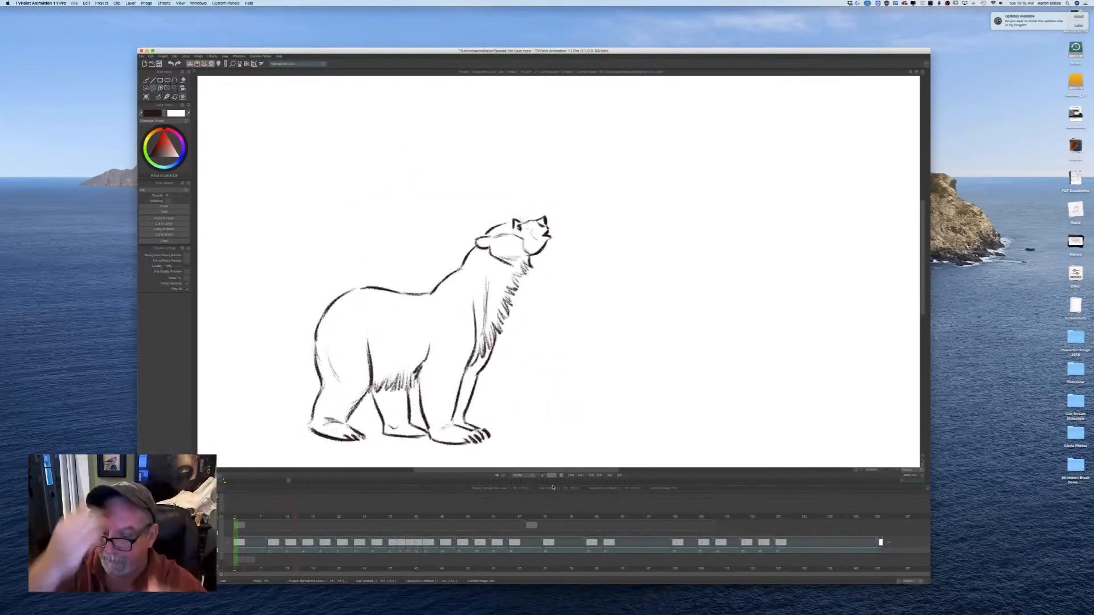
pyautogui.press('super+s')
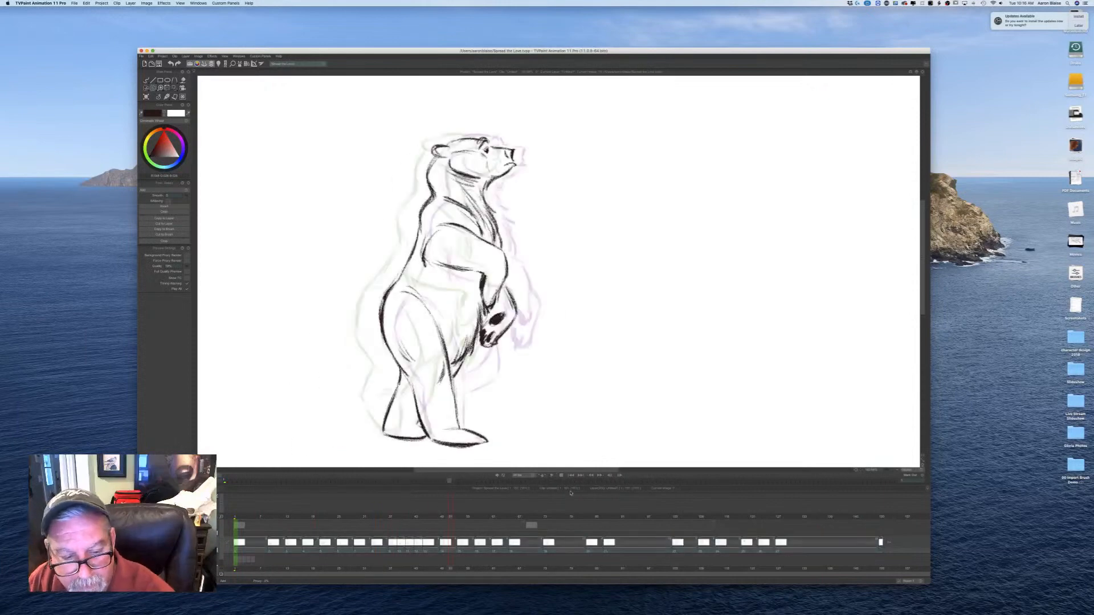
# Step: Add a blank in-between drawing between the stepping pose and the reaching pose on the timeline
pyautogui.moveTo(446, 511)
pyautogui.mouseDown()
pyautogui.moveTo(776, 522)
pyautogui.moveTo(764, 518)
pyautogui.moveTo(778, 550)
pyautogui.mouseUp()
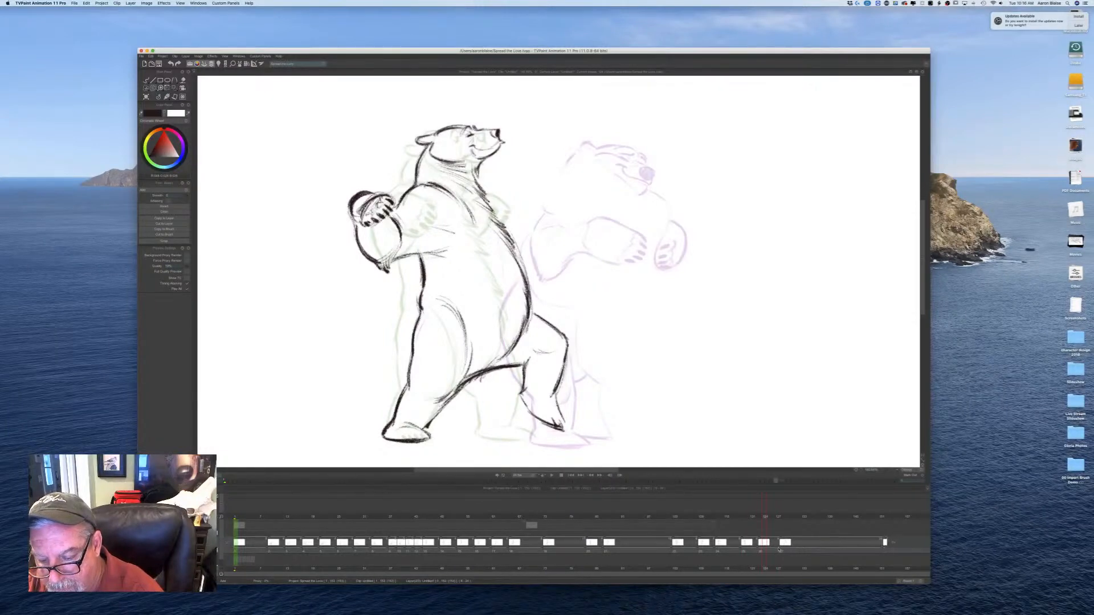
pyautogui.click(774, 515)
pyautogui.press('Delete')
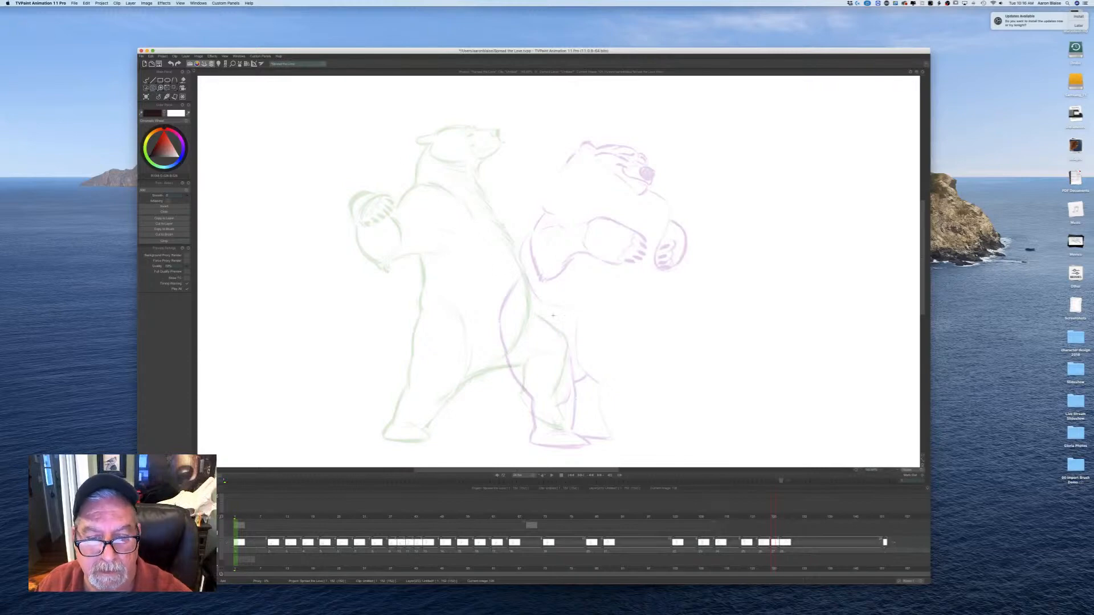
# Step: Clear the stray selection and sketch the in-between bear's curved chest and belly line with the pencil brush
pyautogui.moveTo(515, 224); pyautogui.dragTo(544, 266)
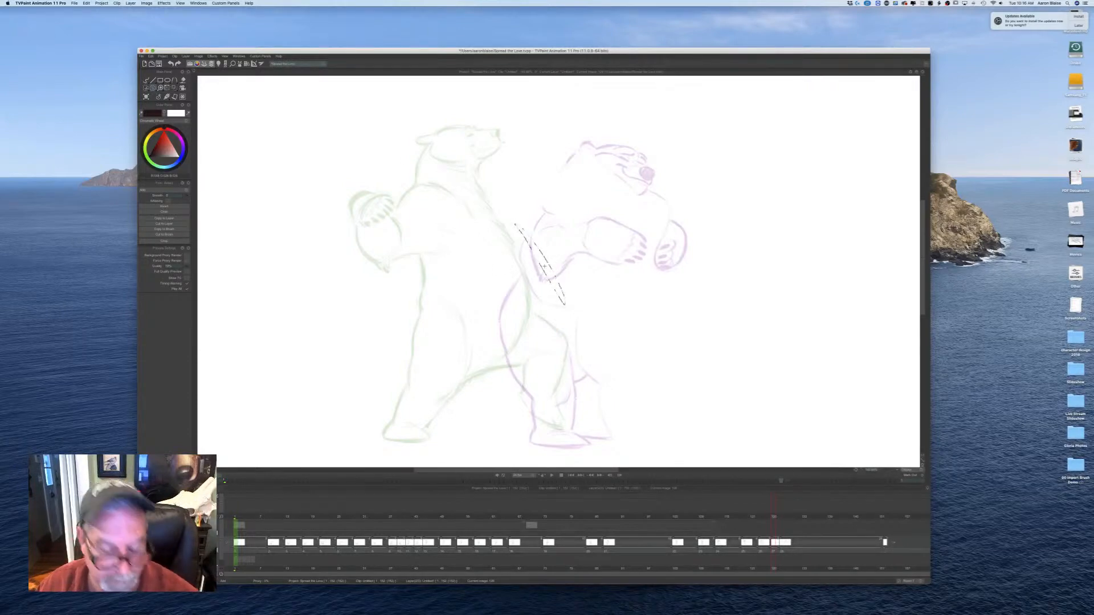
pyautogui.press('super+d')
pyautogui.click(167, 97)
pyautogui.click(165, 106)
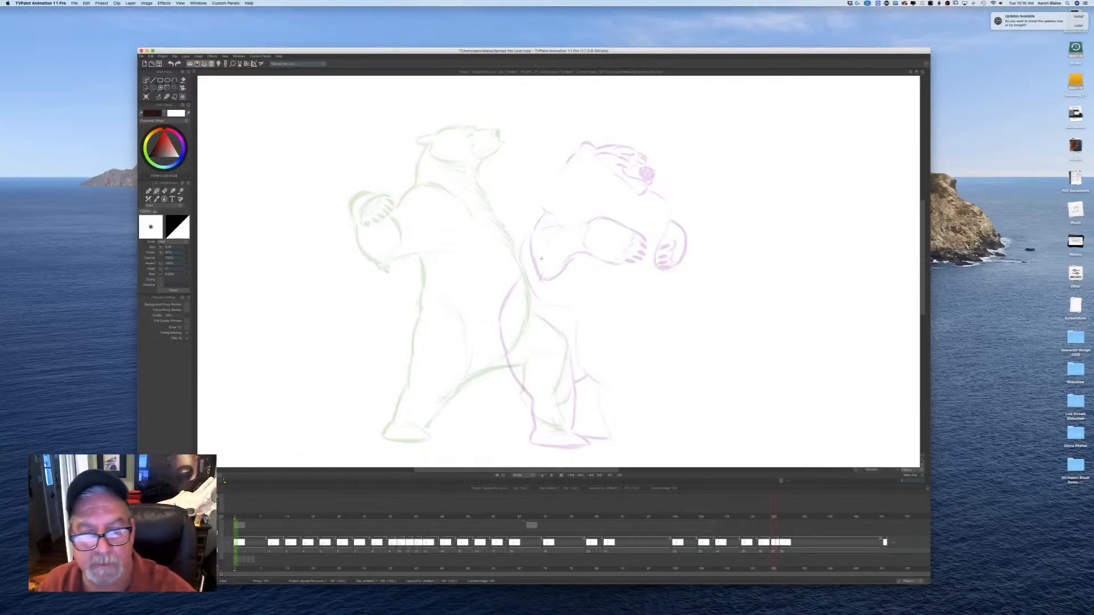
pyautogui.moveTo(566, 288)
pyautogui.mouseDown()
pyautogui.moveTo(557, 357)
pyautogui.moveTo(563, 291)
pyautogui.moveTo(561, 332)
pyautogui.moveTo(536, 371)
pyautogui.mouseUp()
pyautogui.moveTo(566, 317); pyautogui.dragTo(539, 232)
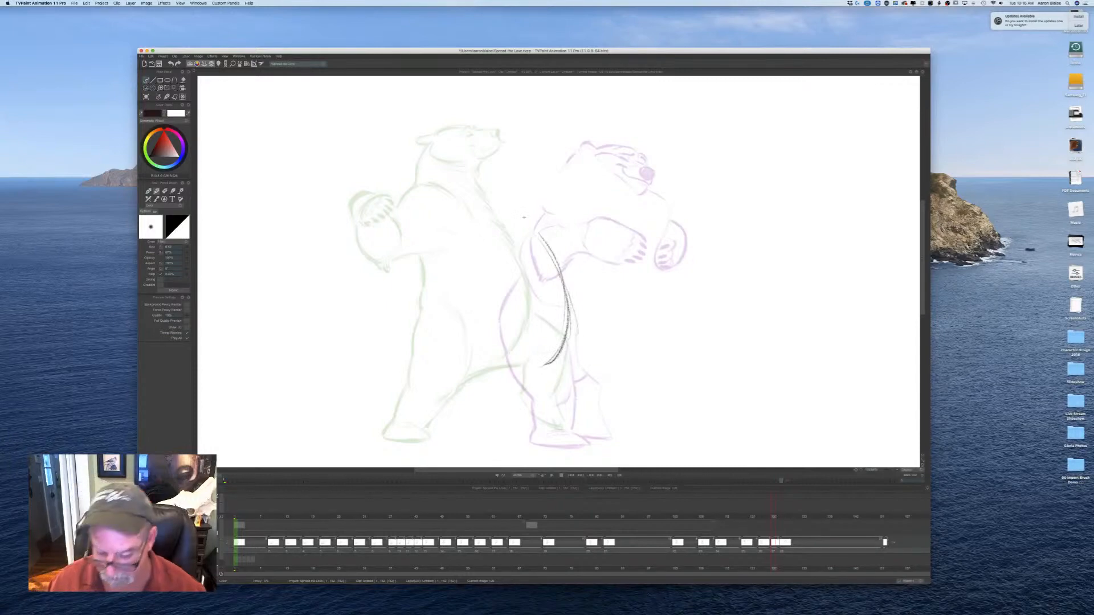
pyautogui.press('Left')
pyautogui.press('Right')
pyautogui.press('Left')
pyautogui.press('Right')
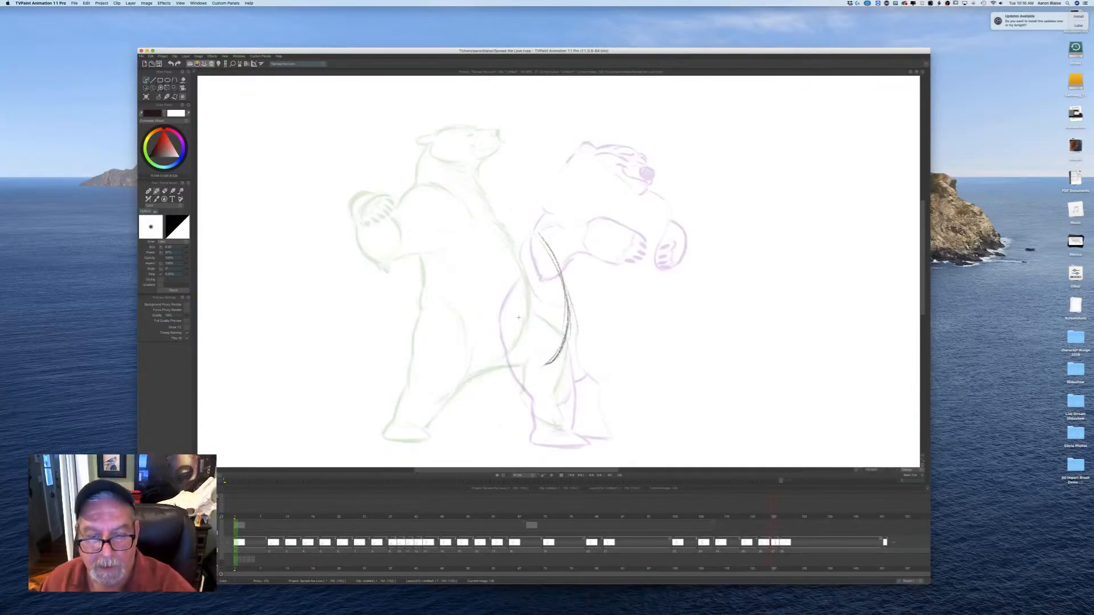
pyautogui.press('Left')
pyautogui.press('Right')
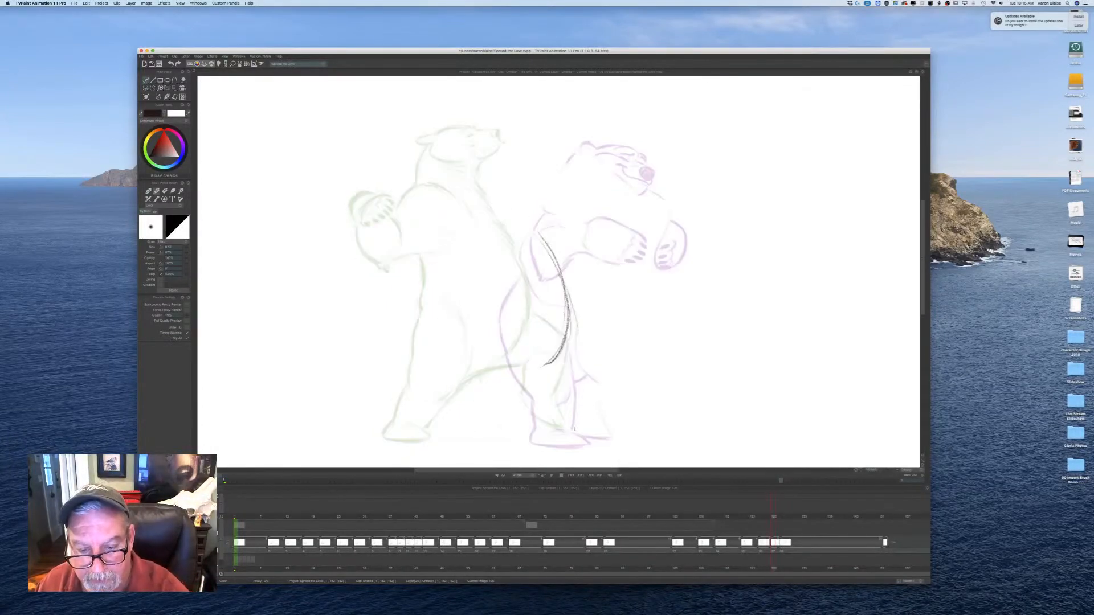
# Step: Sketch the in-between bear's forward lower leg and foot, with both leg edges, the sole and the heel
pyautogui.moveTo(615, 437); pyautogui.dragTo(577, 436)
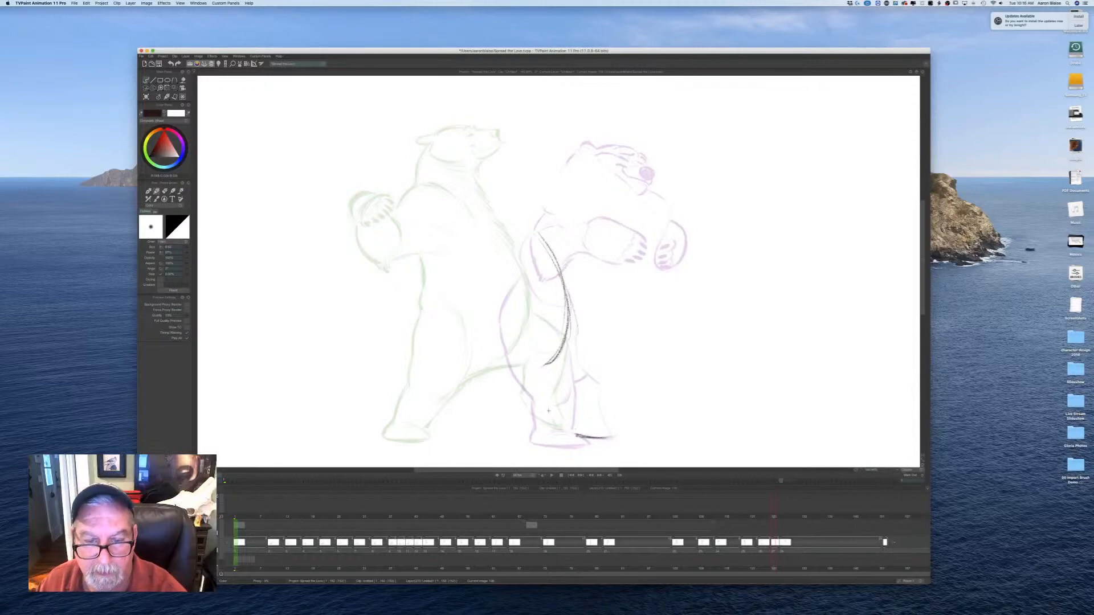
pyautogui.press('Left')
pyautogui.press('Right')
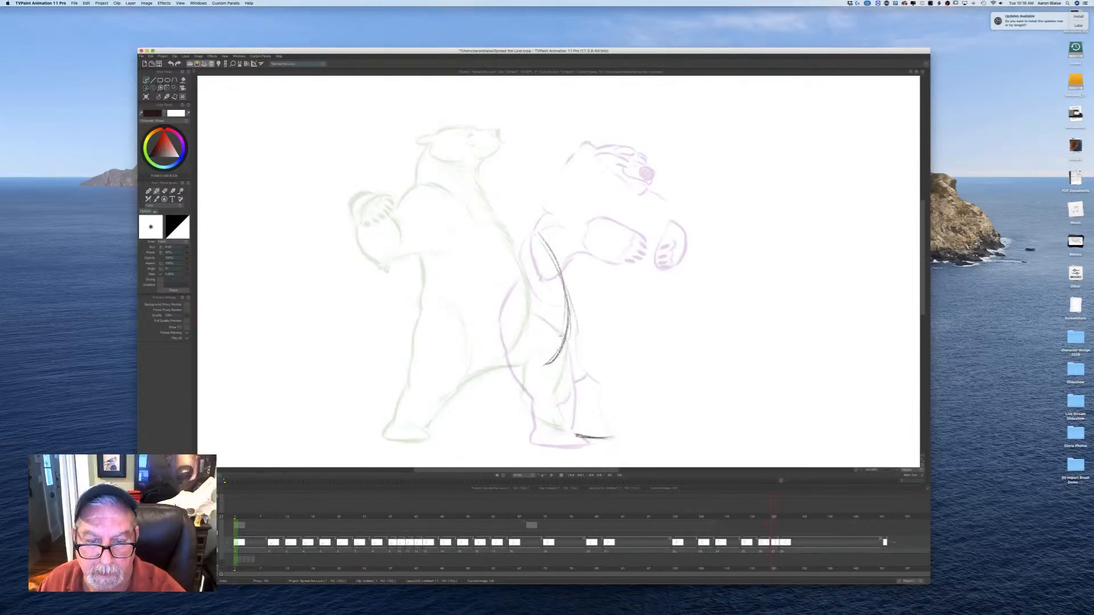
pyautogui.moveTo(572, 366); pyautogui.dragTo(596, 421)
pyautogui.moveTo(531, 385); pyautogui.dragTo(572, 432)
pyautogui.press('Left')
pyautogui.press('Right')
pyautogui.press('Left')
pyautogui.press('Right')
pyautogui.moveTo(580, 383)
pyautogui.mouseDown()
pyautogui.moveTo(598, 423)
pyautogui.moveTo(620, 437)
pyautogui.mouseUp()
pyautogui.press('Left')
pyautogui.press('Right')
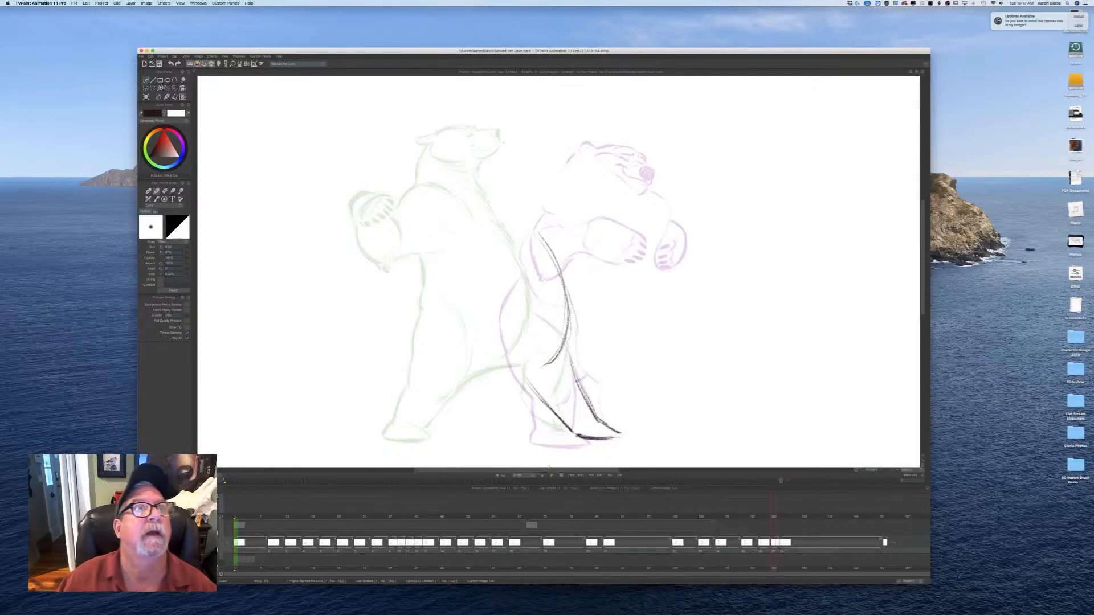
pyautogui.moveTo(570, 424)
pyautogui.mouseDown()
pyautogui.moveTo(566, 435)
pyautogui.moveTo(596, 440)
pyautogui.mouseUp()
pyautogui.press('Left')
pyautogui.press('Right')
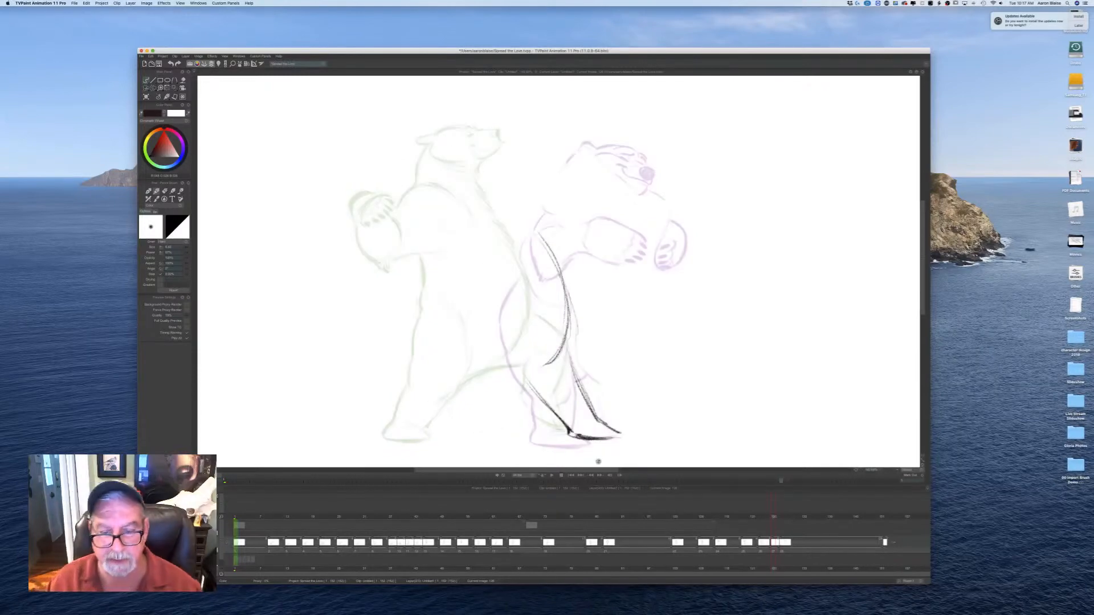
# Step: Extend the forward leg's inner line up to the crotch and continue the belly curve down to the thigh
pyautogui.press('Left')
pyautogui.press('Right')
pyautogui.press('Left')
pyautogui.press('Right')
pyautogui.press('Left')
pyautogui.press('Right')
pyautogui.press('Left')
pyautogui.press('Right')
pyautogui.moveTo(516, 377); pyautogui.dragTo(540, 398)
pyautogui.press('Left')
pyautogui.press('Right')
pyautogui.moveTo(562, 313)
pyautogui.mouseDown()
pyautogui.moveTo(541, 369)
pyautogui.moveTo(500, 384)
pyautogui.mouseUp()
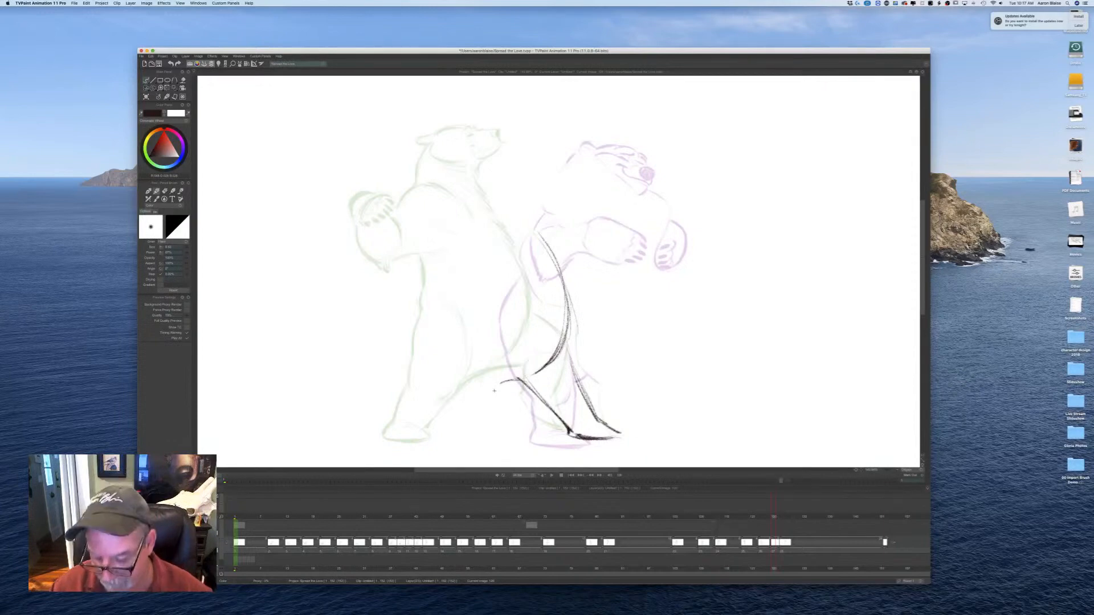
# Step: Save the project and flip between the stepping pose and the in-between to compare the body and leg positions
pyautogui.press('Left')
pyautogui.press('Right')
pyautogui.press('Left')
pyautogui.press('Right')
pyautogui.press('super+s')
pyautogui.press('Left')
pyautogui.press('Right')
pyautogui.press('Left')
pyautogui.press('Right')
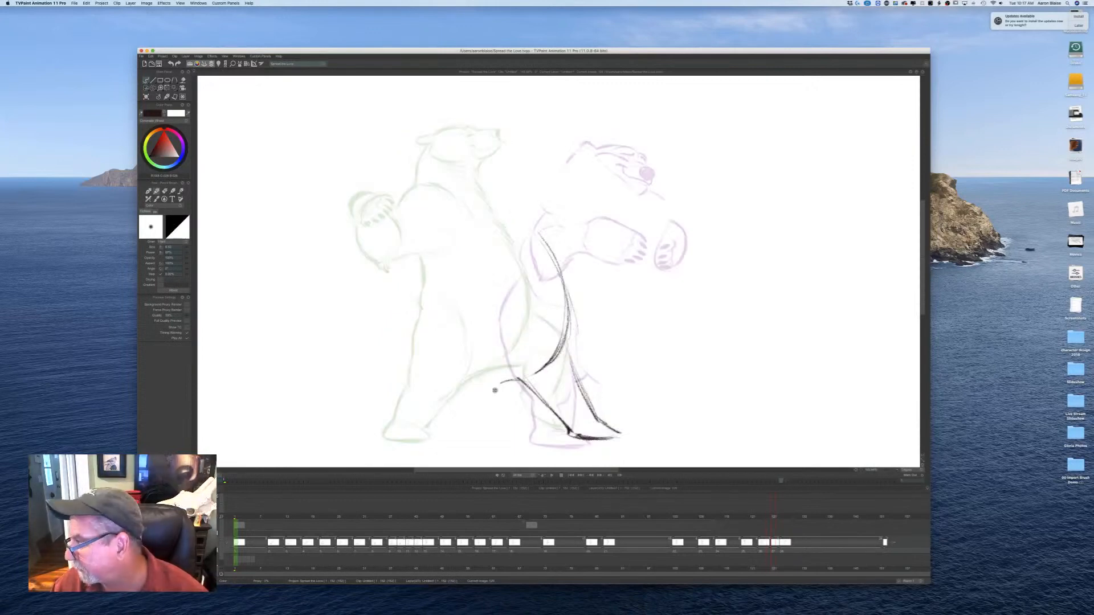
pyautogui.press('Left')
pyautogui.press('Right')
pyautogui.press('Left')
pyautogui.press('Right')
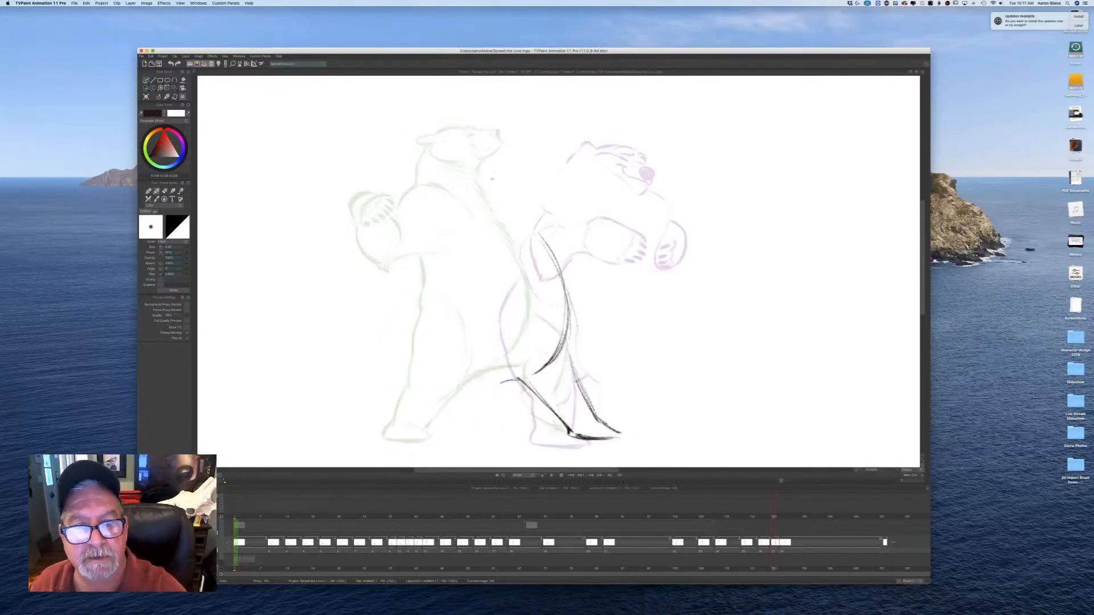
# Step: Rough in the in-between bear's head with an oval muzzle and a curve from the brow around the jaw into the neck
pyautogui.press('Left')
pyautogui.press('Right')
pyautogui.moveTo(510, 148)
pyautogui.mouseDown()
pyautogui.moveTo(477, 155)
pyautogui.moveTo(513, 147)
pyautogui.moveTo(459, 183)
pyautogui.moveTo(473, 202)
pyautogui.mouseUp()
pyautogui.press('Left')
pyautogui.press('Right')
pyautogui.moveTo(473, 157); pyautogui.dragTo(458, 191)
pyautogui.press('Left')
pyautogui.press('Right')
pyautogui.press('Left')
pyautogui.press('Right')
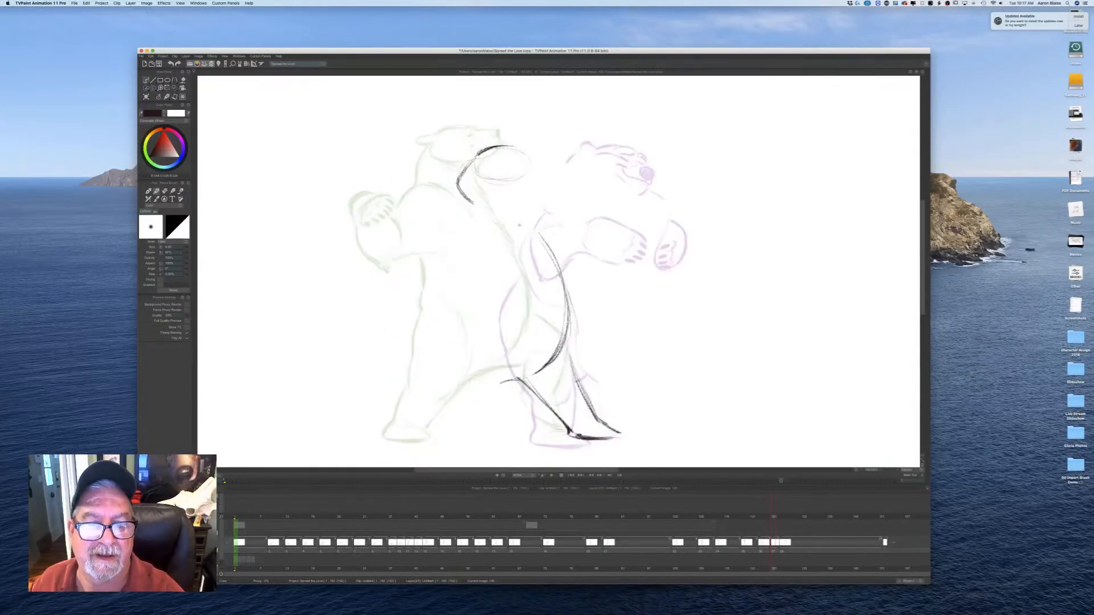
# Step: Darken the in-between bear's chest and belly line, checking it against the stepping pose
pyautogui.moveTo(543, 242); pyautogui.dragTo(570, 330)
pyautogui.press('Left')
pyautogui.press('Right')
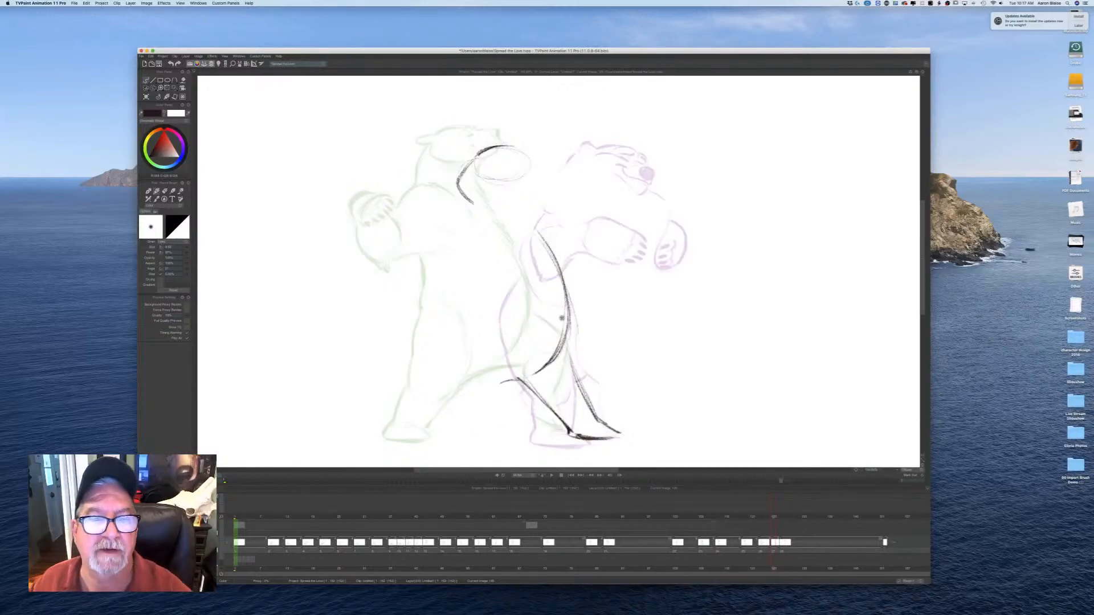
pyautogui.press('Left')
pyautogui.press('Right')
pyautogui.press('Left')
pyautogui.press('Right')
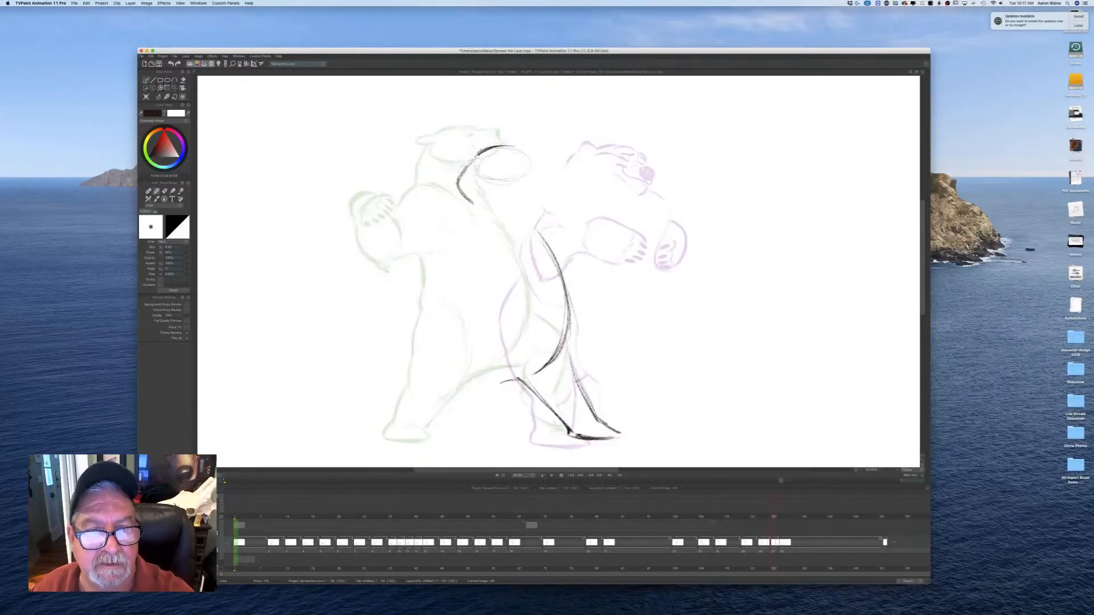
# Step: Thicken the curve between the in-between bear's jaw and neck
pyautogui.moveTo(466, 166)
pyautogui.mouseDown()
pyautogui.moveTo(458, 179)
pyautogui.moveTo(470, 200)
pyautogui.mouseUp()
pyautogui.press('Left')
pyautogui.press('Right')
pyautogui.press('Left')
pyautogui.press('Right')
pyautogui.press('Left')
pyautogui.press('Right')
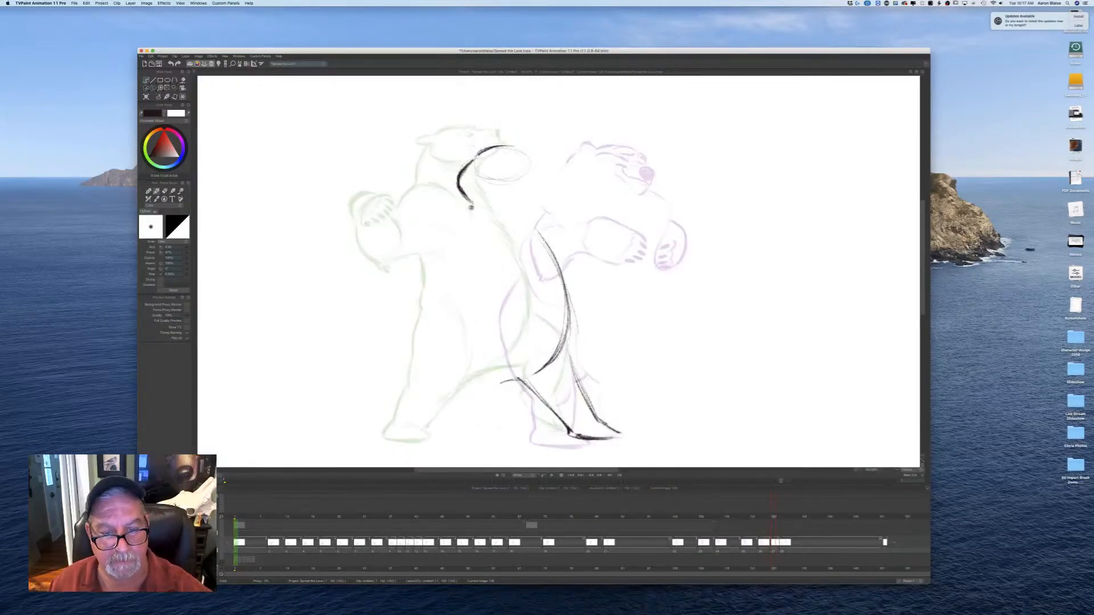
# Step: Sketch the in-between bear's rear leg with its inner and outer edges, foot and ankle and knee creases
pyautogui.moveTo(477, 395); pyautogui.dragTo(430, 425)
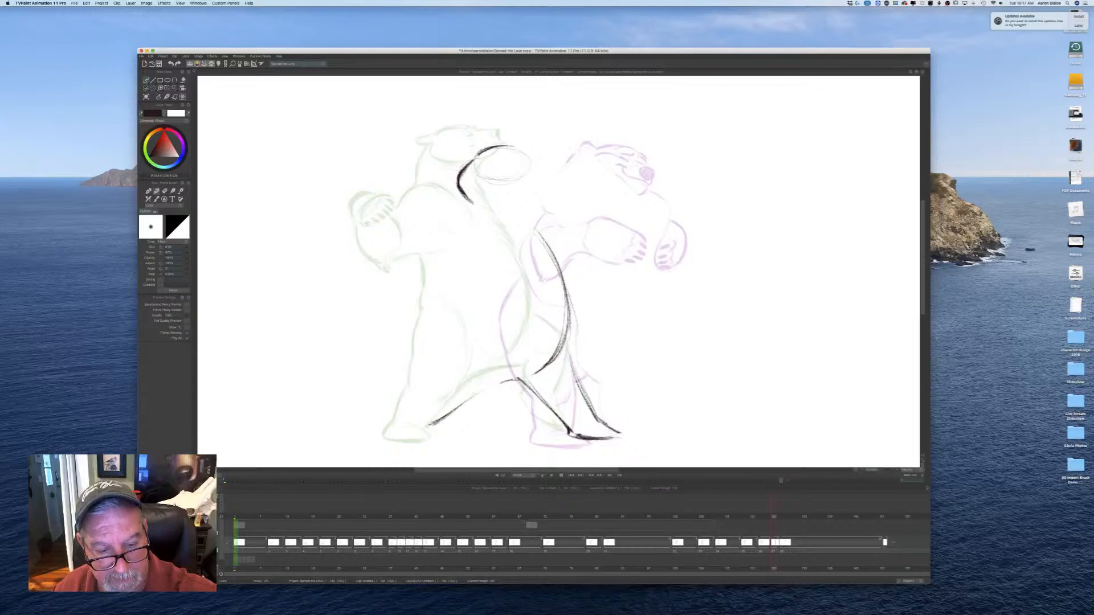
pyautogui.moveTo(424, 367); pyautogui.dragTo(430, 345)
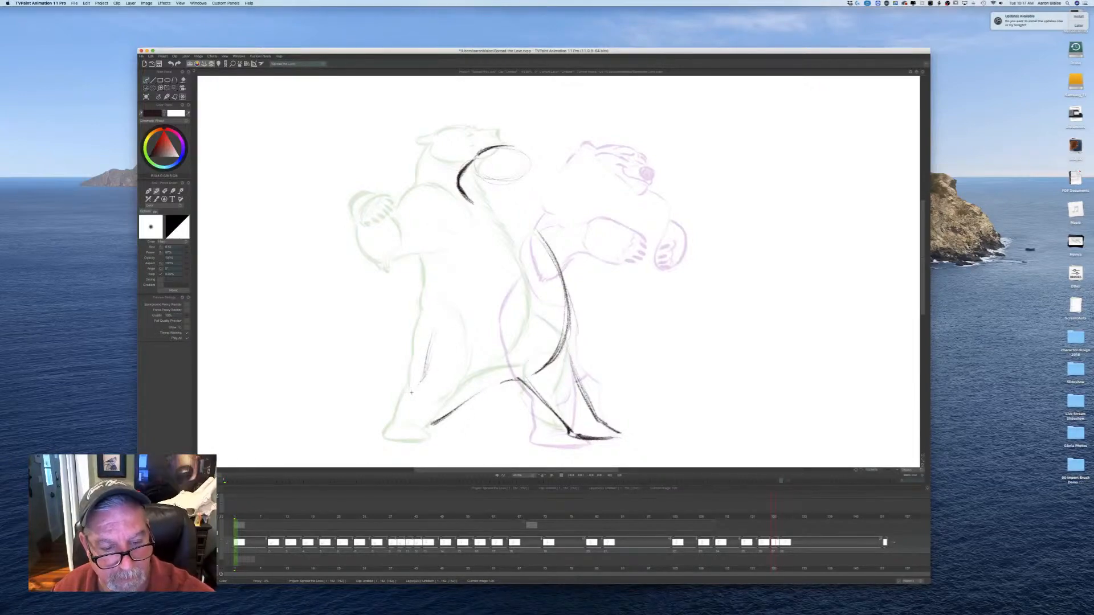
pyautogui.moveTo(427, 376)
pyautogui.mouseDown()
pyautogui.moveTo(405, 408)
pyautogui.moveTo(415, 417)
pyautogui.moveTo(397, 428)
pyautogui.moveTo(423, 440)
pyautogui.mouseUp()
pyautogui.moveTo(396, 433)
pyautogui.mouseDown()
pyautogui.moveTo(414, 442)
pyautogui.moveTo(400, 438)
pyautogui.mouseUp()
pyautogui.press('Left')
pyautogui.press('Right')
pyautogui.press('Left')
pyautogui.press('Right')
pyautogui.press('Left')
pyautogui.press('Right')
pyautogui.moveTo(466, 391); pyautogui.dragTo(442, 391)
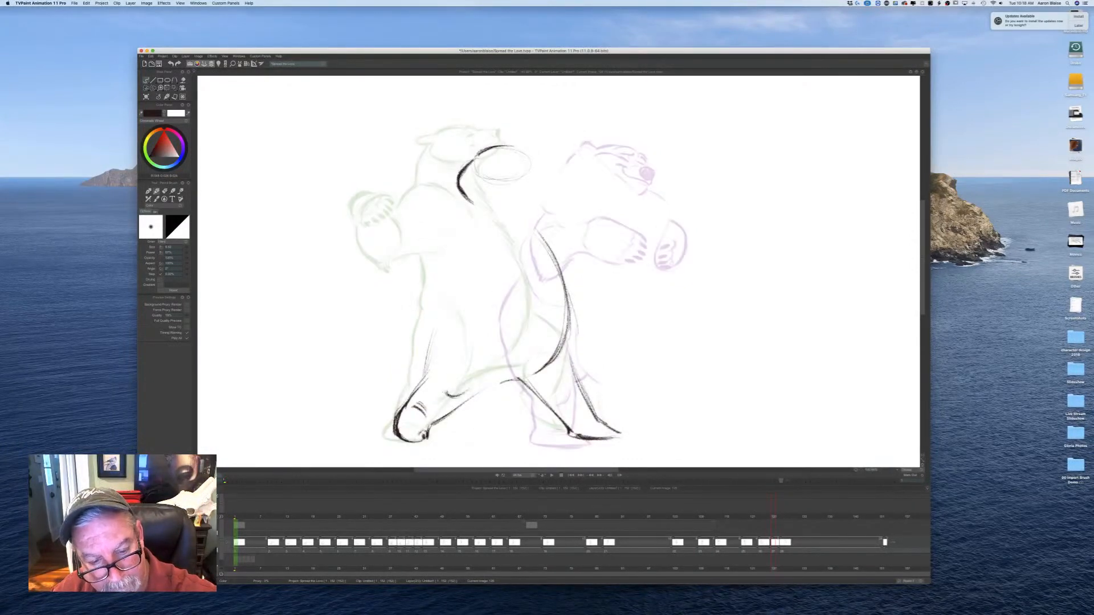
# Step: Flip between the stepping pose and the in-between to check the rear leg's movement
pyautogui.press('Left')
pyautogui.press('Right')
pyautogui.press('Left')
pyautogui.press('Right')
pyautogui.press('Left')
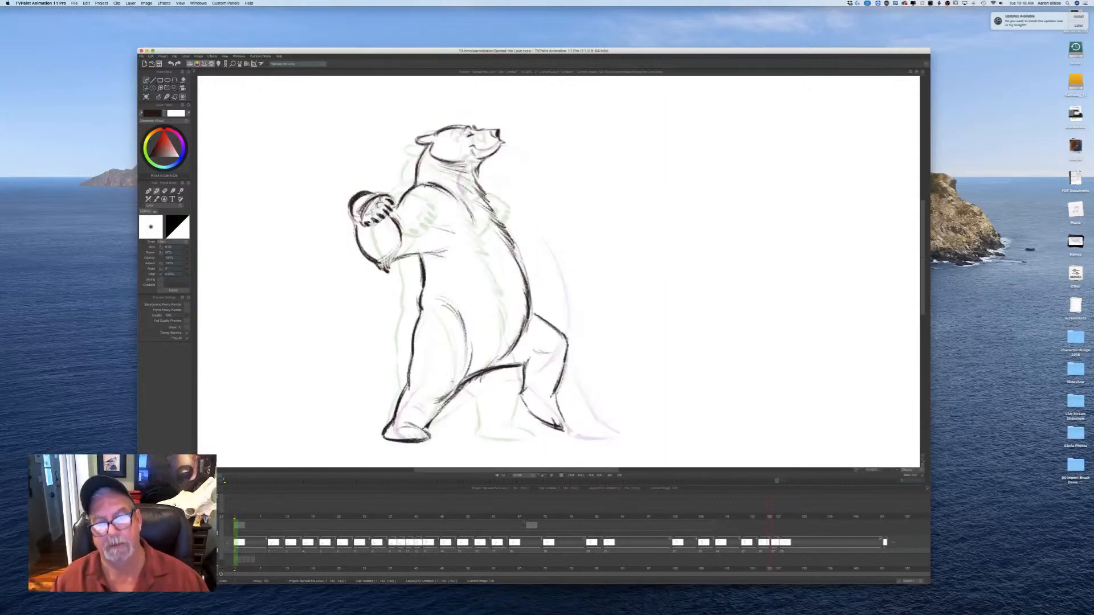
pyautogui.press('Right')
pyautogui.press('Left')
pyautogui.press('Right')
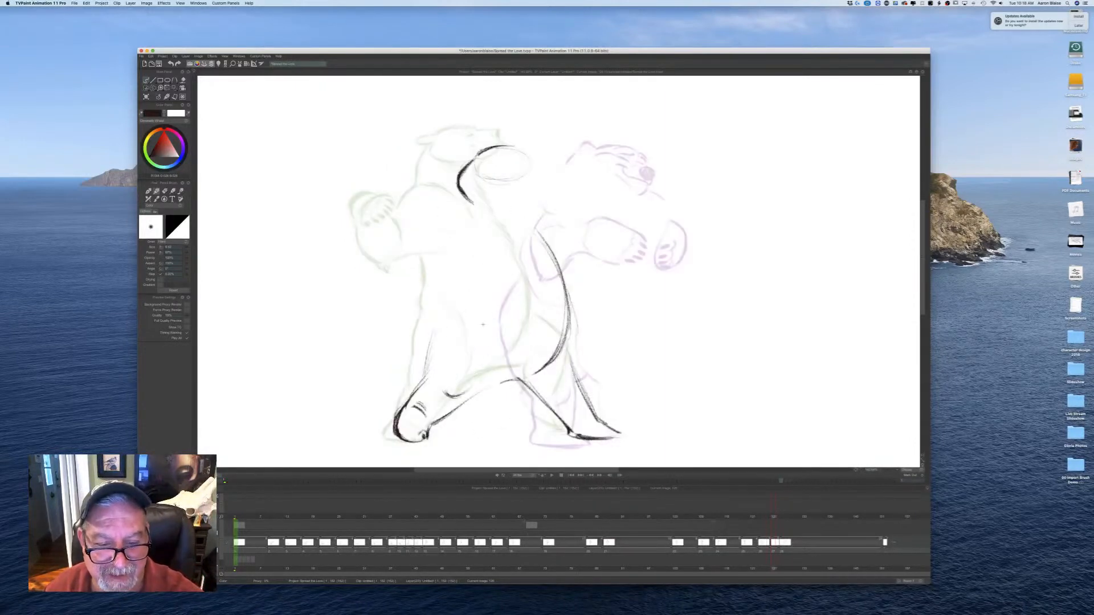
# Step: Add the rear thigh's contour lines, reinforce the rear leg's outer edge and mark the lower back line
pyautogui.moveTo(490, 358)
pyautogui.mouseDown()
pyautogui.moveTo(474, 314)
pyautogui.moveTo(420, 387)
pyautogui.mouseUp()
pyautogui.press('Left')
pyautogui.press('Right')
pyautogui.press('Left')
pyautogui.press('Right')
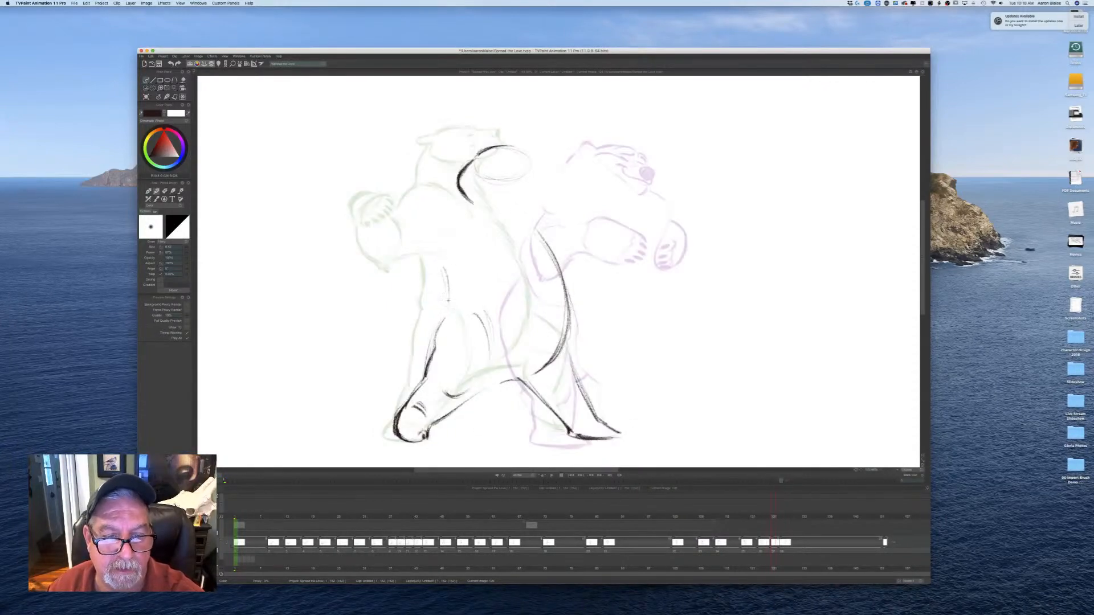
pyautogui.press('Left')
pyautogui.press('Right')
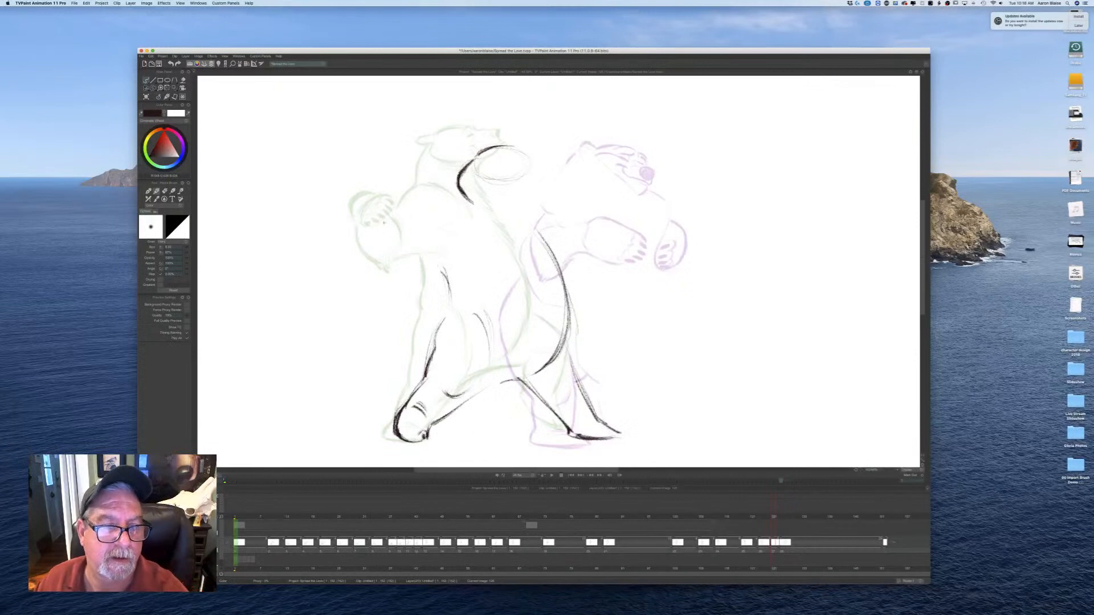
# Step: Outline the in-between bear's raised rear paw just below its position in the stepping pose
pyautogui.moveTo(374, 223)
pyautogui.mouseDown()
pyautogui.moveTo(365, 241)
pyautogui.moveTo(391, 226)
pyautogui.mouseUp()
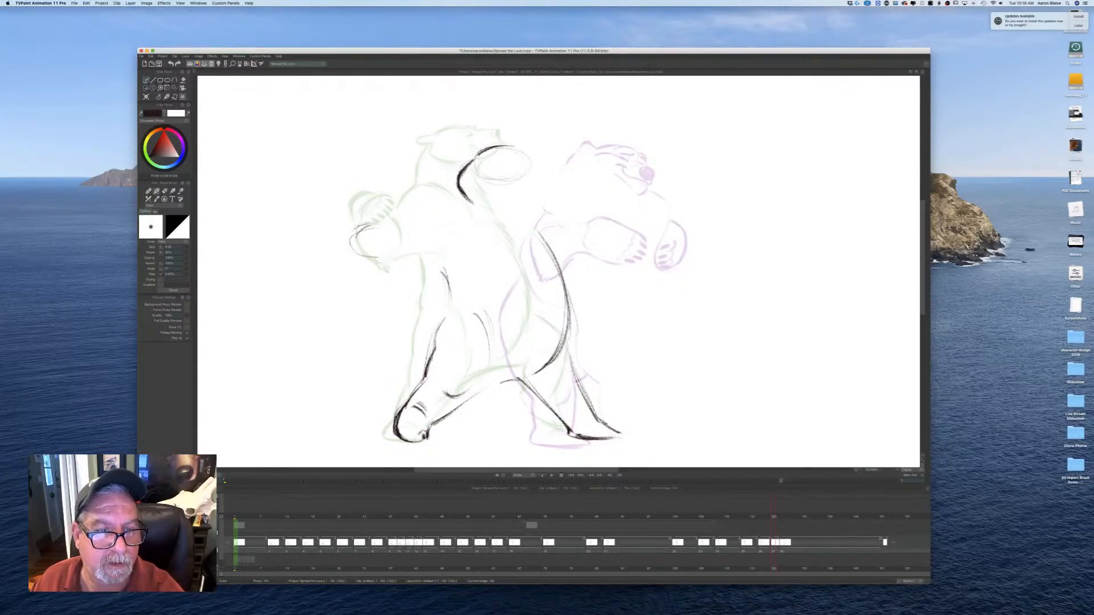
pyautogui.press('Left')
pyautogui.press('Right')
pyautogui.press('Left')
pyautogui.press('Right')
pyautogui.press('Left')
pyautogui.press('Right')
pyautogui.press('Left')
pyautogui.press('Right')
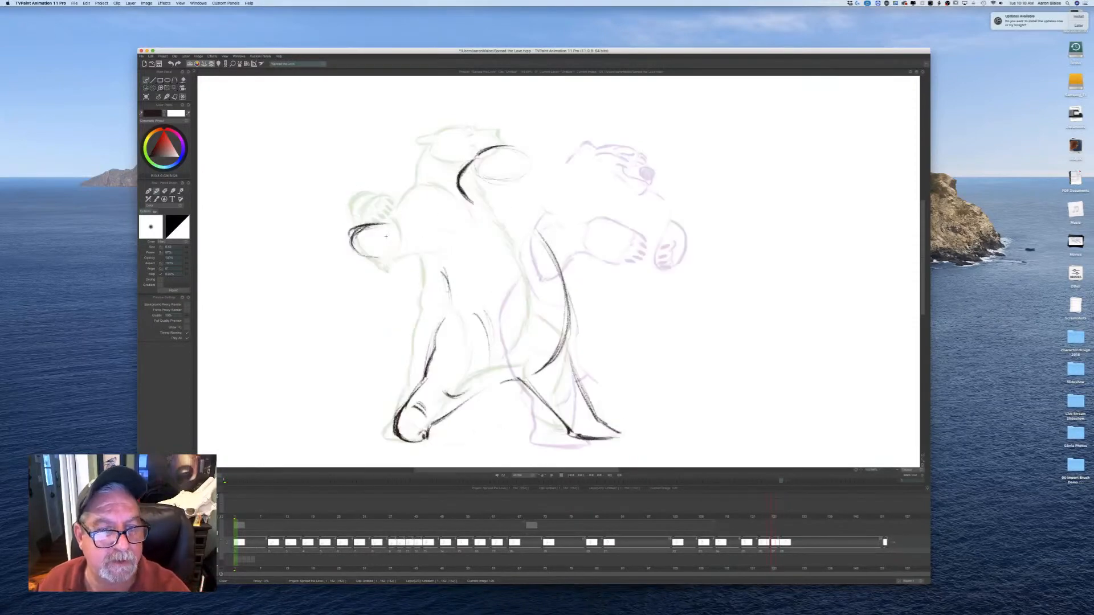
# Step: Draw the raised paw's large pad and toe pads and fill them in dark
pyautogui.moveTo(381, 237)
pyautogui.mouseDown()
pyautogui.moveTo(392, 231)
pyautogui.moveTo(397, 252)
pyautogui.mouseUp()
pyautogui.moveTo(397, 252)
pyautogui.mouseDown()
pyautogui.moveTo(381, 241)
pyautogui.moveTo(395, 230)
pyautogui.moveTo(387, 254)
pyautogui.moveTo(354, 236)
pyautogui.moveTo(357, 256)
pyautogui.mouseUp()
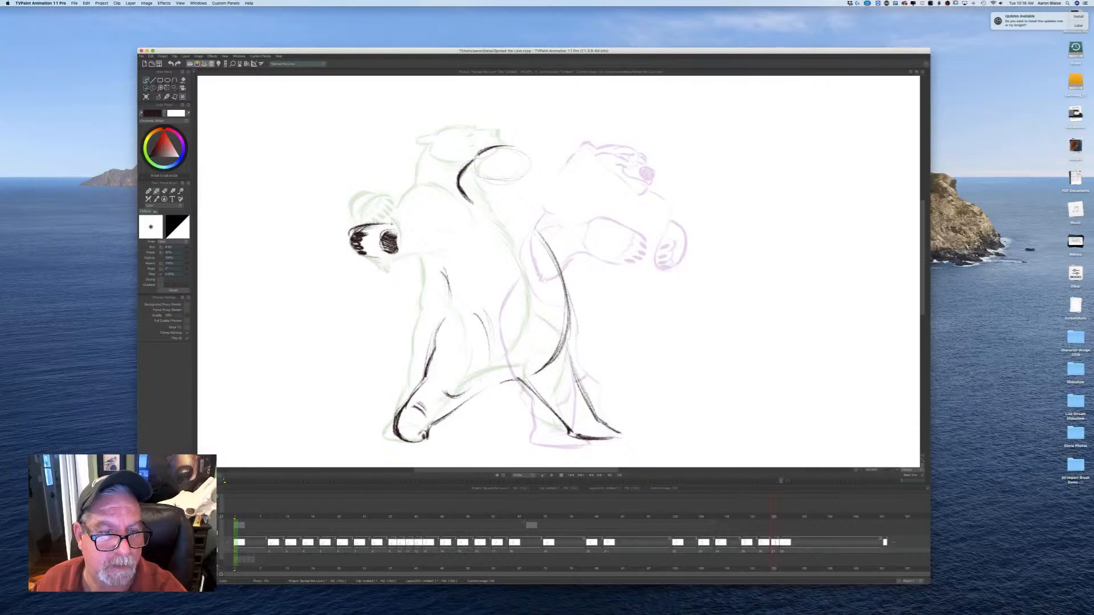
pyautogui.press('Left')
pyautogui.press('Right')
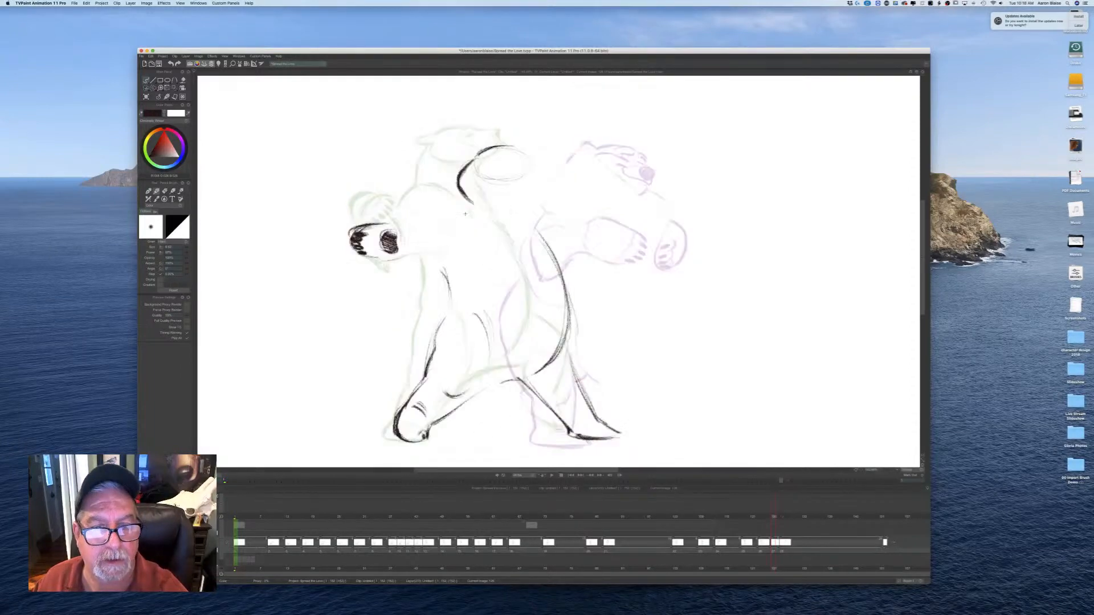
# Step: Draw the upper chest line down to the belly curve and add a short shoulder line below the neck
pyautogui.moveTo(512, 211)
pyautogui.mouseDown()
pyautogui.moveTo(534, 254)
pyautogui.moveTo(532, 241)
pyautogui.mouseUp()
pyautogui.press('Left')
pyautogui.press('Right')
pyautogui.moveTo(468, 199)
pyautogui.mouseDown()
pyautogui.moveTo(453, 217)
pyautogui.moveTo(482, 207)
pyautogui.moveTo(456, 214)
pyautogui.mouseUp()
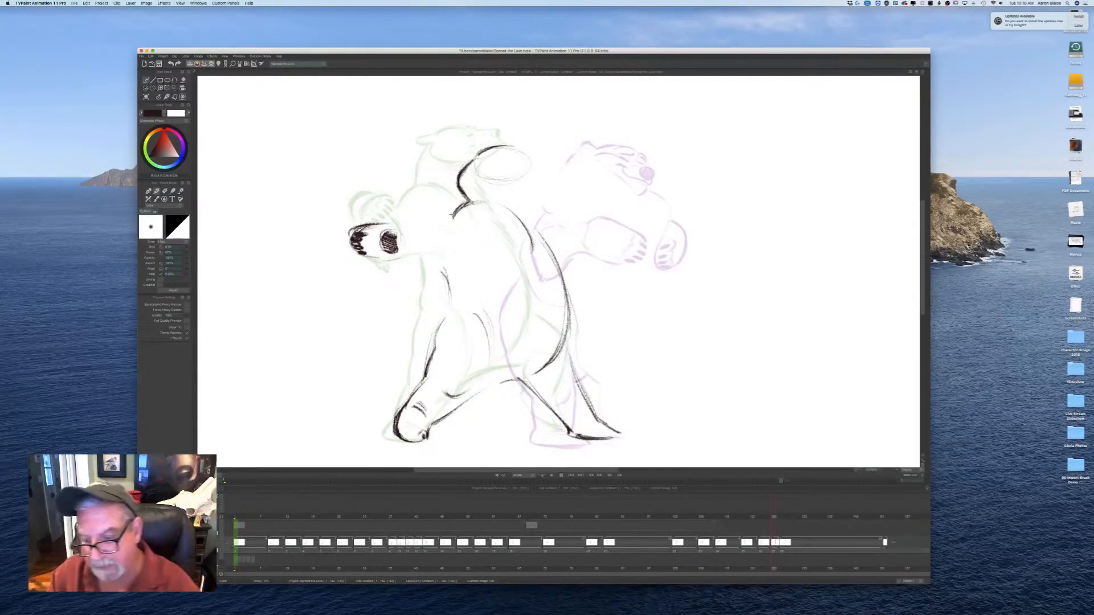
pyautogui.press('Left')
pyautogui.press('Right')
pyautogui.press('Left')
# Step: Move the new in-between drawing's start slightly later on the timeline and go to that drawing
pyautogui.moveTo(691, 515); pyautogui.dragTo(773, 528)
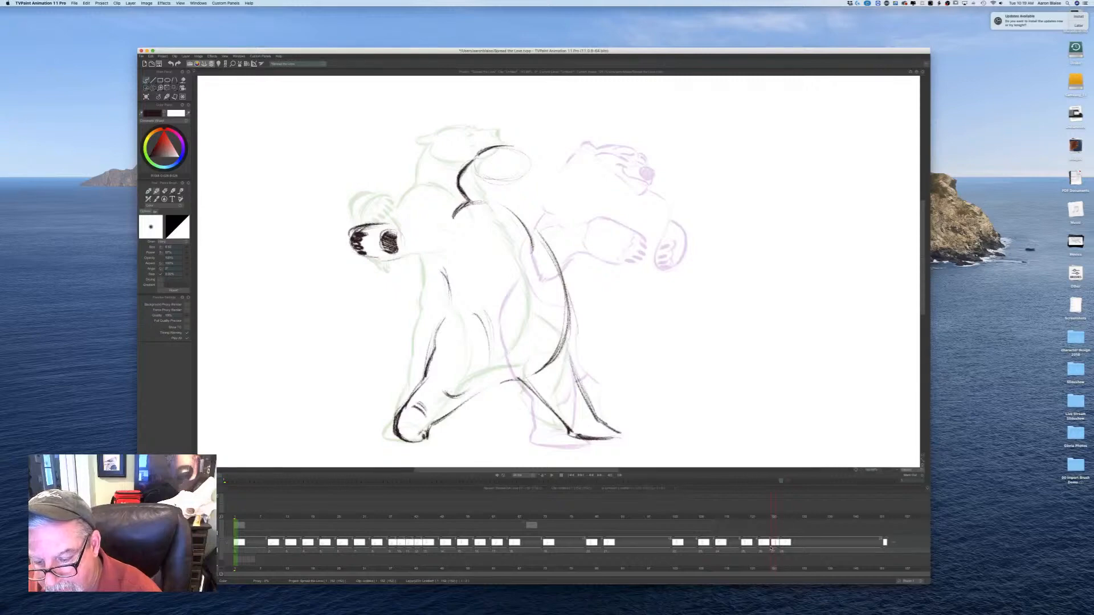
pyautogui.moveTo(771, 548); pyautogui.dragTo(776, 548)
pyautogui.click(776, 516)
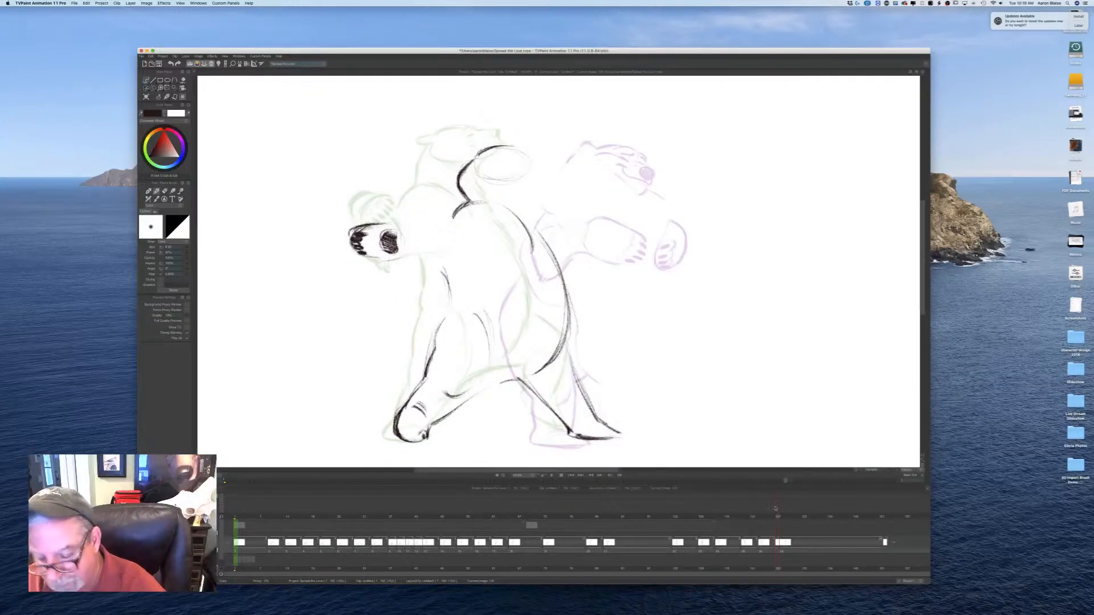
# Step: Draw the rear arm's upper and lower contours from the raised paw to the shoulder, plus the back line beneath it
pyautogui.press('Left')
pyautogui.press('Right')
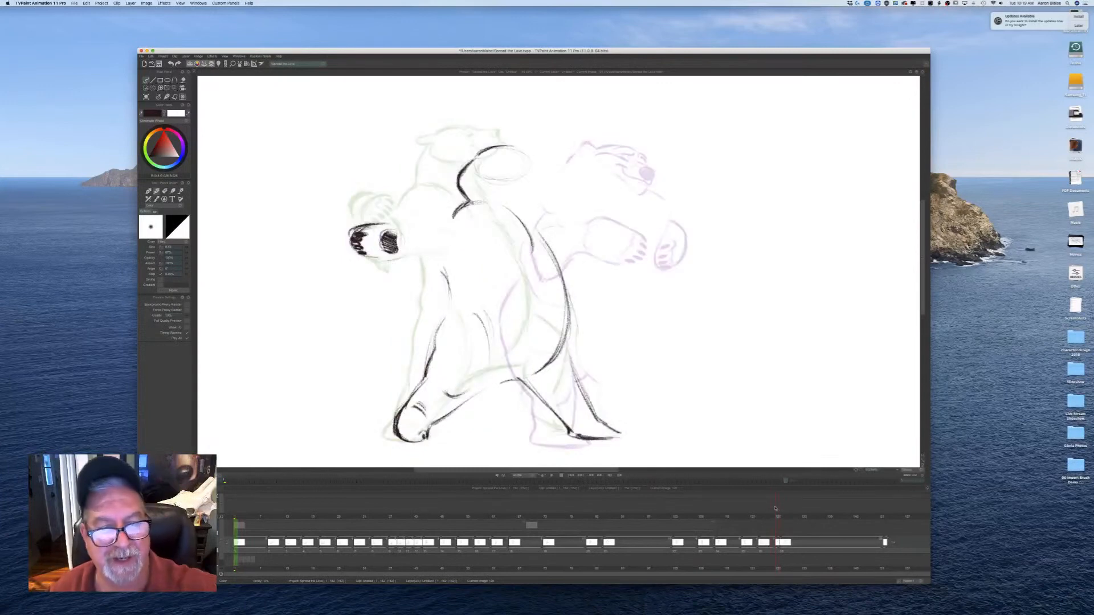
pyautogui.moveTo(455, 216)
pyautogui.mouseDown()
pyautogui.moveTo(413, 222)
pyautogui.moveTo(455, 253)
pyautogui.moveTo(412, 265)
pyautogui.moveTo(397, 254)
pyautogui.moveTo(453, 286)
pyautogui.moveTo(455, 303)
pyautogui.mouseUp()
pyautogui.press('Left')
pyautogui.press('Left')
pyautogui.press('Right')
pyautogui.moveTo(447, 269); pyautogui.dragTo(453, 312)
pyautogui.press('Left')
pyautogui.press('Right')
pyautogui.moveTo(466, 243)
pyautogui.mouseDown()
pyautogui.moveTo(443, 225)
pyautogui.moveTo(455, 265)
pyautogui.mouseUp()
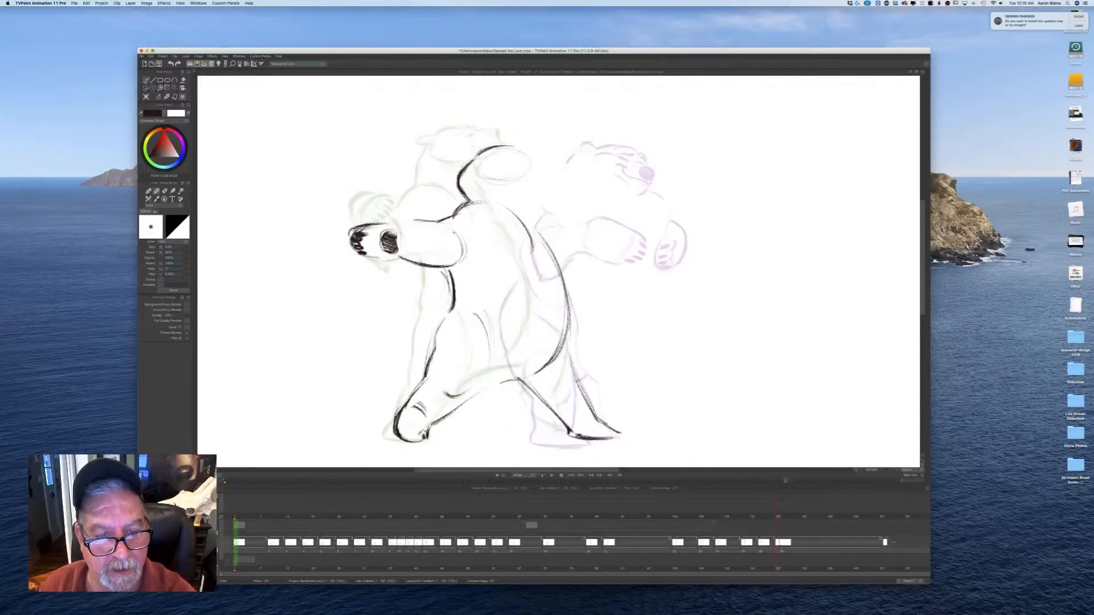
# Step: Darken the rear forearm's outline up to the paw and add short fold lines across the chest beneath the arm
pyautogui.moveTo(425, 219)
pyautogui.mouseDown()
pyautogui.moveTo(471, 266)
pyautogui.moveTo(439, 262)
pyautogui.moveTo(501, 267)
pyautogui.moveTo(481, 268)
pyautogui.moveTo(502, 276)
pyautogui.mouseUp()
pyautogui.press('Left')
pyautogui.press('Right')
pyautogui.press('Left')
pyautogui.press('Right')
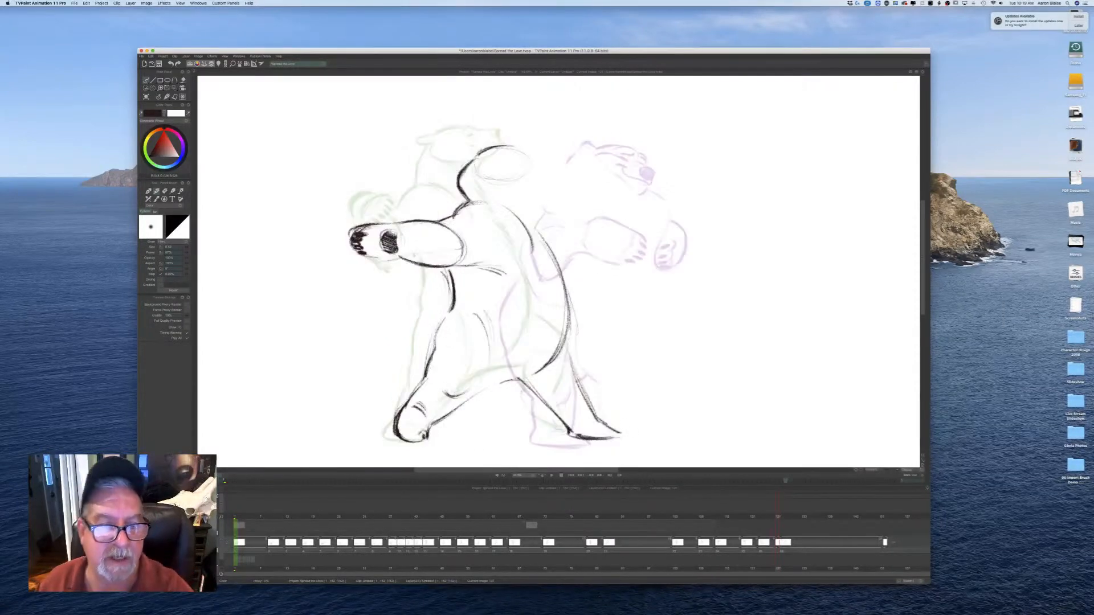
pyautogui.moveTo(401, 229)
pyautogui.mouseDown()
pyautogui.moveTo(403, 251)
pyautogui.moveTo(373, 259)
pyautogui.moveTo(348, 241)
pyautogui.moveTo(354, 229)
pyautogui.mouseUp()
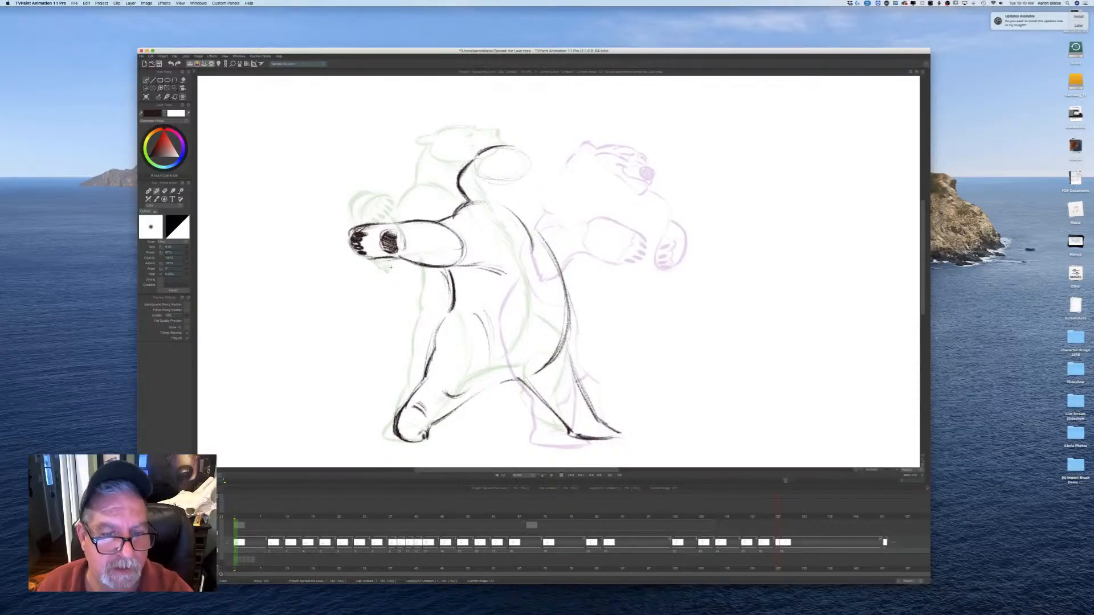
# Step: Flip between the stepping pose and the new in-between to check how the rear arm and paw move
pyautogui.press('Left')
pyautogui.press('Right')
pyautogui.press('Left')
pyautogui.press('Right')
pyautogui.press('Left')
pyautogui.press('Right')
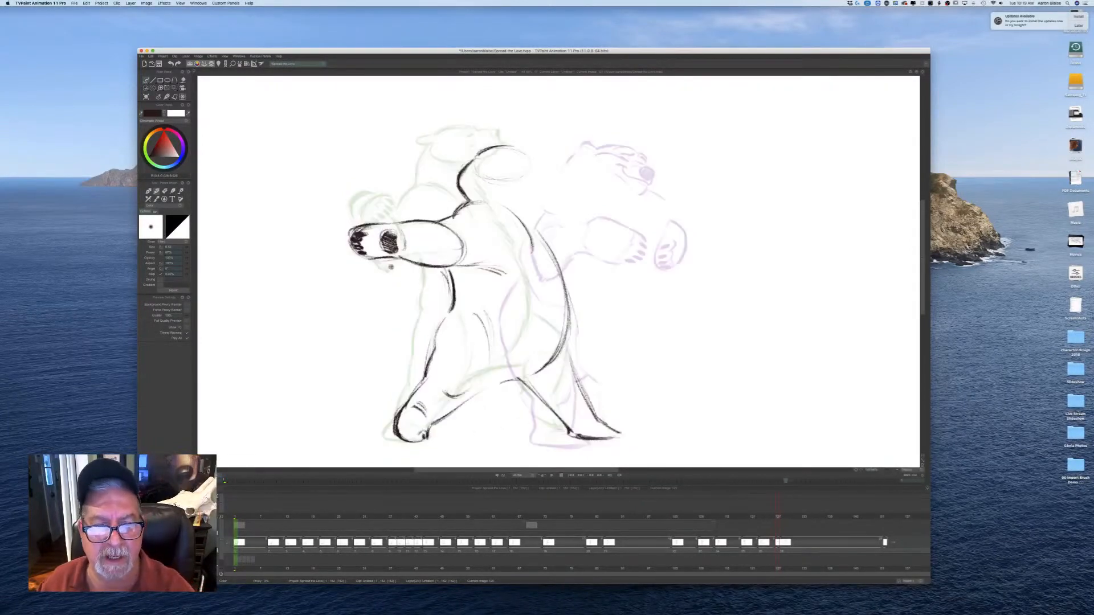
pyautogui.press('Left')
pyautogui.press('Right')
pyautogui.press('Left')
pyautogui.press('Right')
pyautogui.press('Left')
pyautogui.press('Right')
# Step: Strengthen the rear leg's outer contour and remove the back line beneath the arm
pyautogui.moveTo(451, 310); pyautogui.dragTo(418, 383)
pyautogui.press('Left')
pyautogui.press('Right')
pyautogui.press('Left')
pyautogui.press('Right')
pyautogui.moveTo(449, 268); pyautogui.dragTo(453, 314)
pyautogui.press('Left')
pyautogui.press('Right')
pyautogui.press('n')
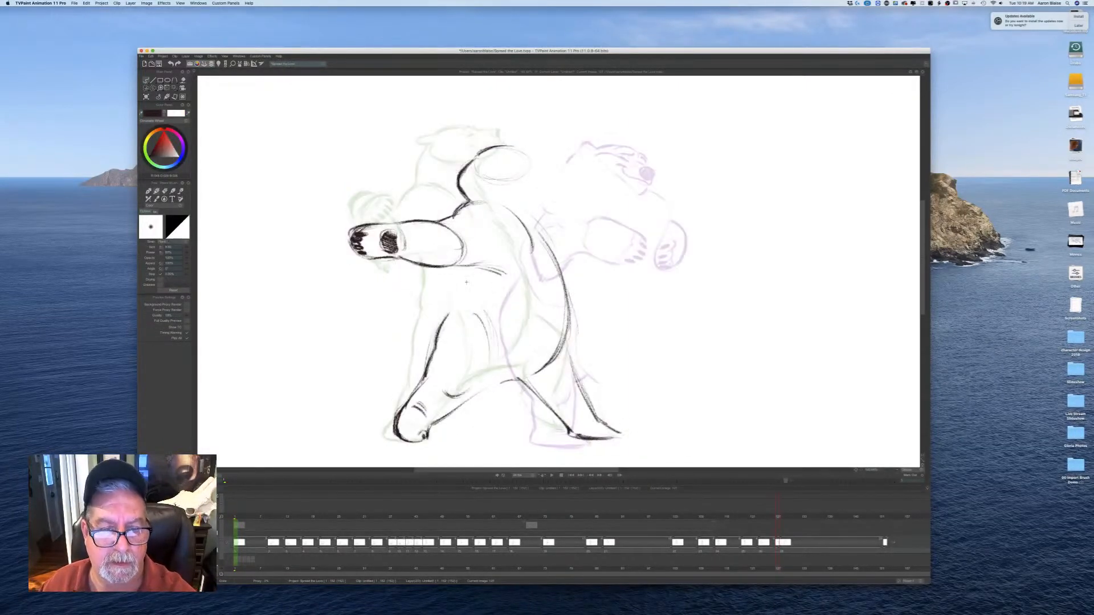
# Step: Redraw the back contour slightly farther forward, running from beneath the rear arm down into the rear leg
pyautogui.moveTo(465, 265)
pyautogui.mouseDown()
pyautogui.moveTo(466, 305)
pyautogui.moveTo(423, 376)
pyautogui.mouseUp()
pyautogui.press('Left')
pyautogui.press('Right')
pyautogui.press('n')
pyautogui.moveTo(454, 294); pyautogui.dragTo(425, 363)
pyautogui.press('Left')
pyautogui.press('Right')
pyautogui.press('n')
pyautogui.moveTo(465, 296); pyautogui.dragTo(457, 311)
pyautogui.press('Left')
pyautogui.press('Right')
pyautogui.press('Left')
pyautogui.press('Right')
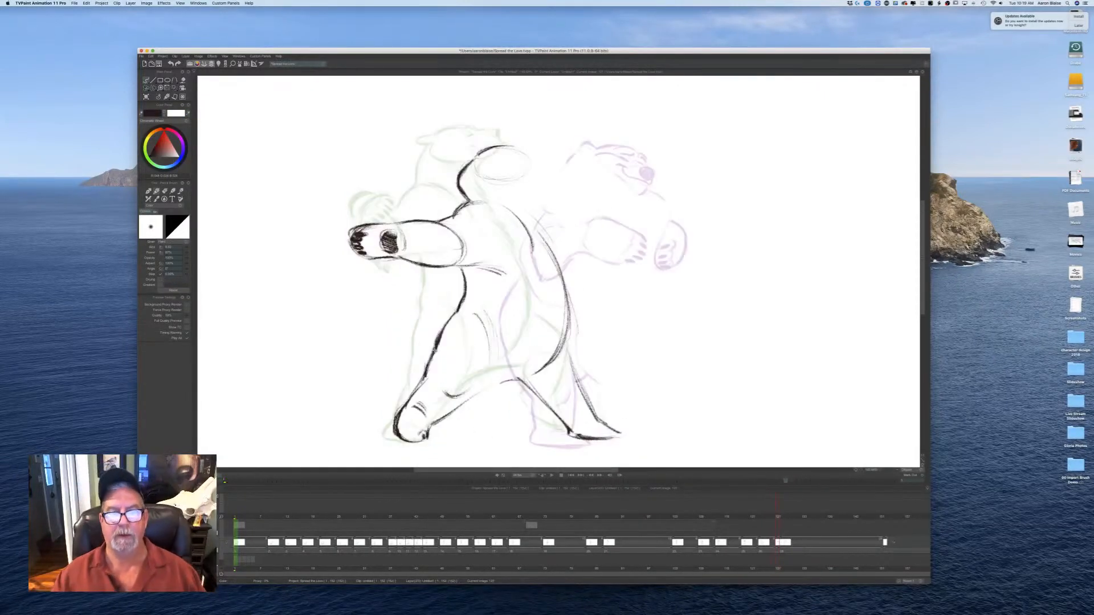
# Step: Extend the chest line beneath the rear arm forward in a curve toward the front of the chest
pyautogui.press('Left')
pyautogui.press('Right')
pyautogui.press('Left')
pyautogui.press('Right')
pyautogui.moveTo(523, 259); pyautogui.dragTo(497, 268)
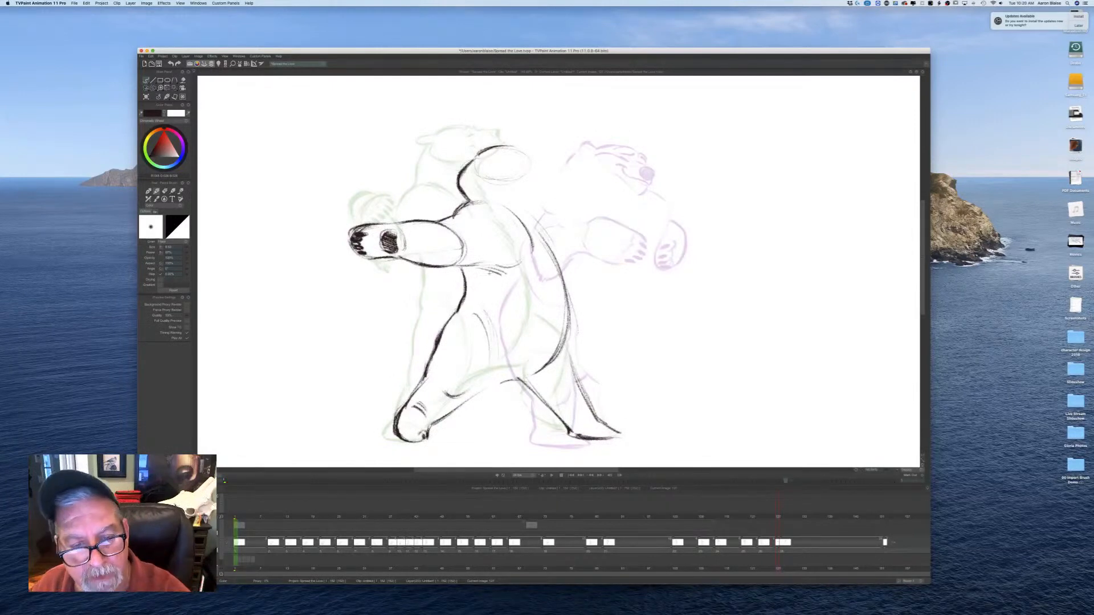
# Step: Darken the front leg's outer edge and the contour running from the lower belly through the crotch to the rear foot
pyautogui.moveTo(571, 340)
pyautogui.mouseDown()
pyautogui.moveTo(580, 390)
pyautogui.moveTo(600, 419)
pyautogui.mouseUp()
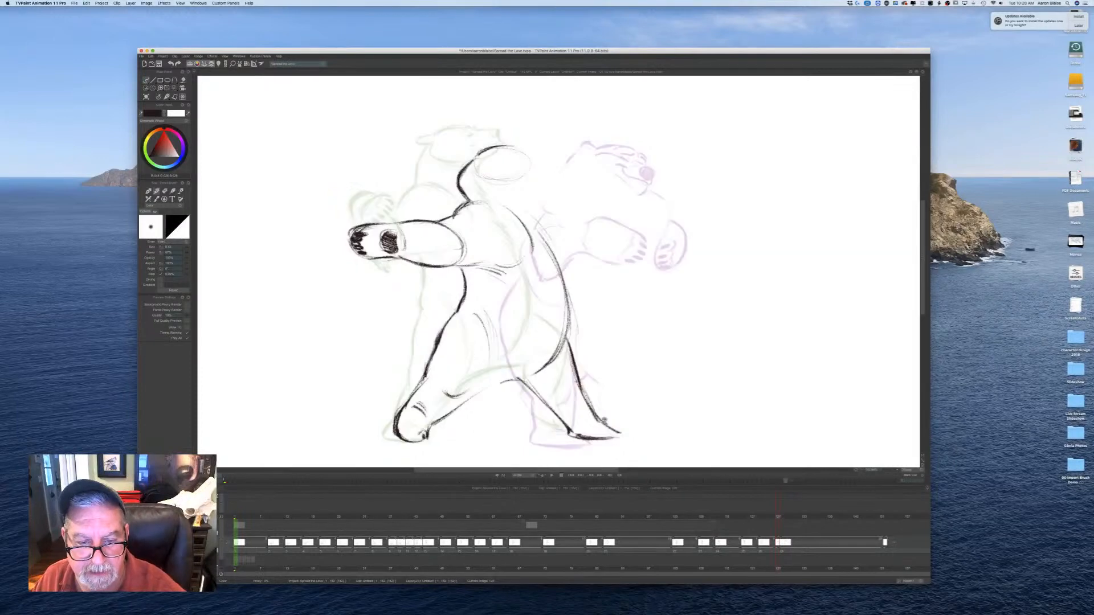
pyautogui.moveTo(542, 370); pyautogui.dragTo(436, 425)
pyautogui.press('Left')
pyautogui.press('Right')
pyautogui.press('Left')
pyautogui.press('Right')
pyautogui.press('Left')
pyautogui.press('Right')
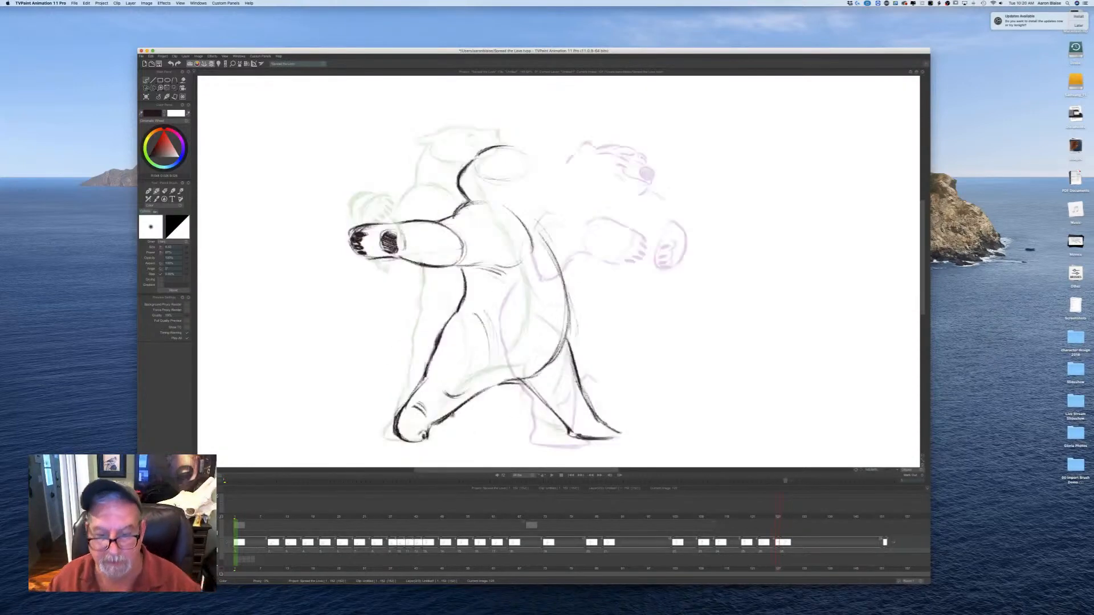
pyautogui.press('Left')
pyautogui.press('Right')
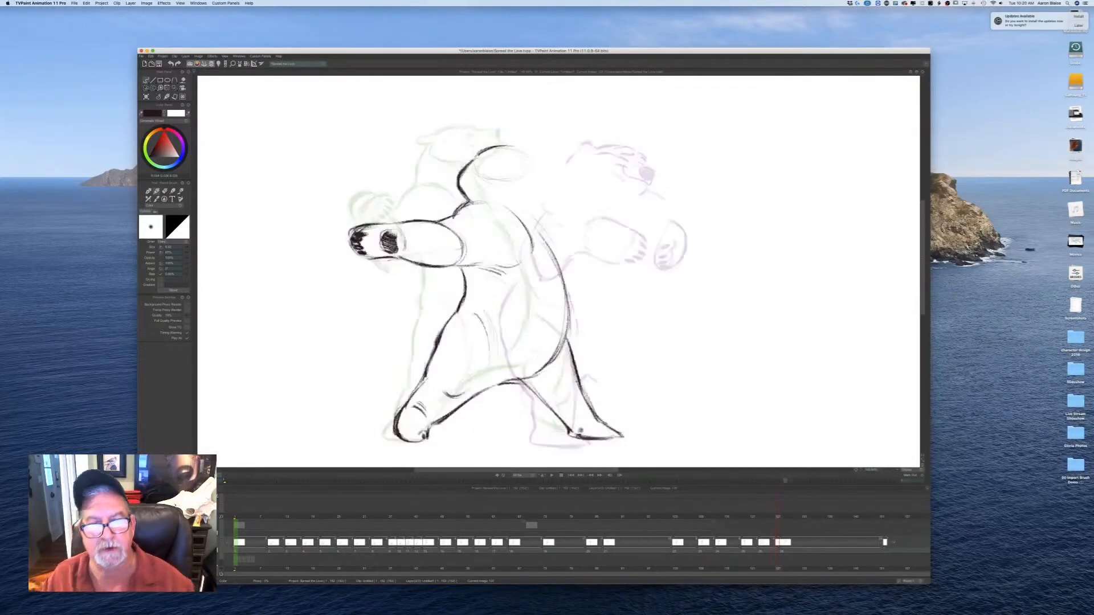
pyautogui.press('Left')
pyautogui.press('Right')
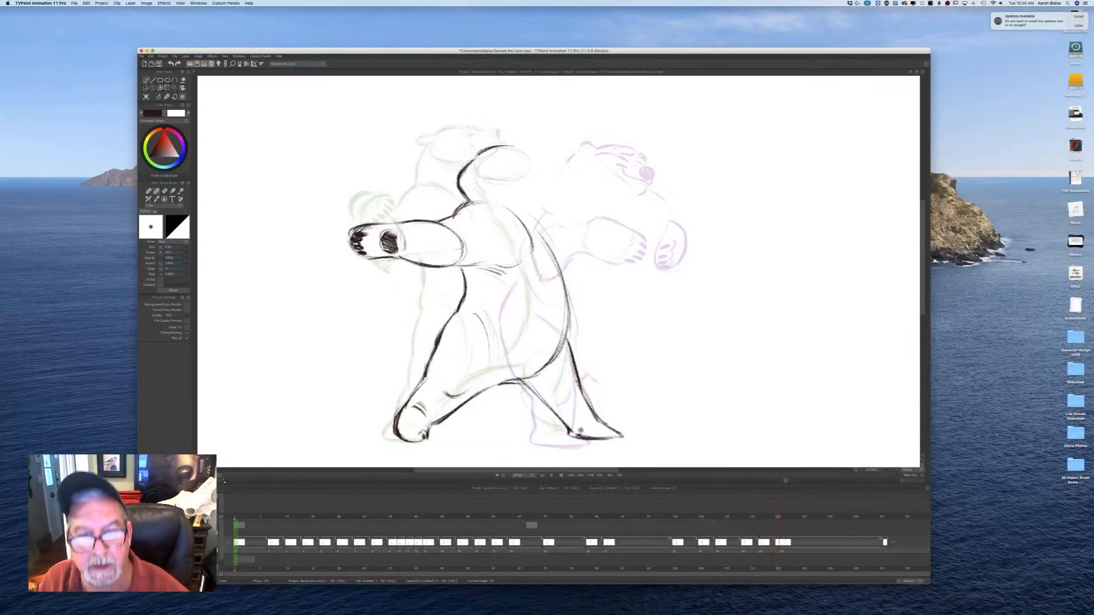
# Step: Draw the in-between bear's facial features with muzzle, nose, mouth and eye, and add the ear behind the head
pyautogui.moveTo(534, 223); pyautogui.dragTo(549, 244)
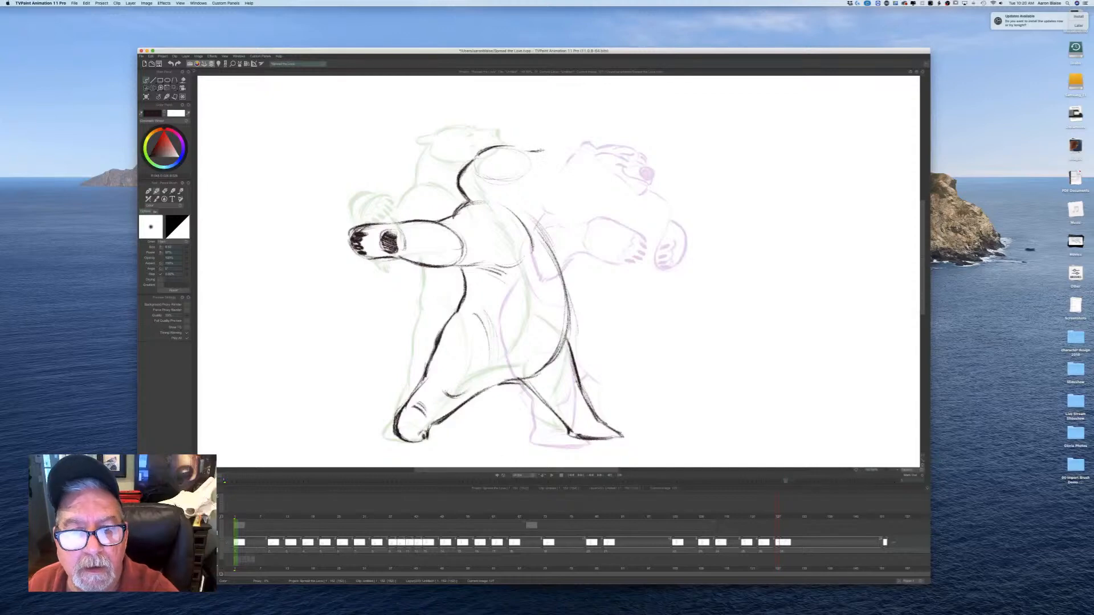
pyautogui.moveTo(544, 150); pyautogui.dragTo(546, 159)
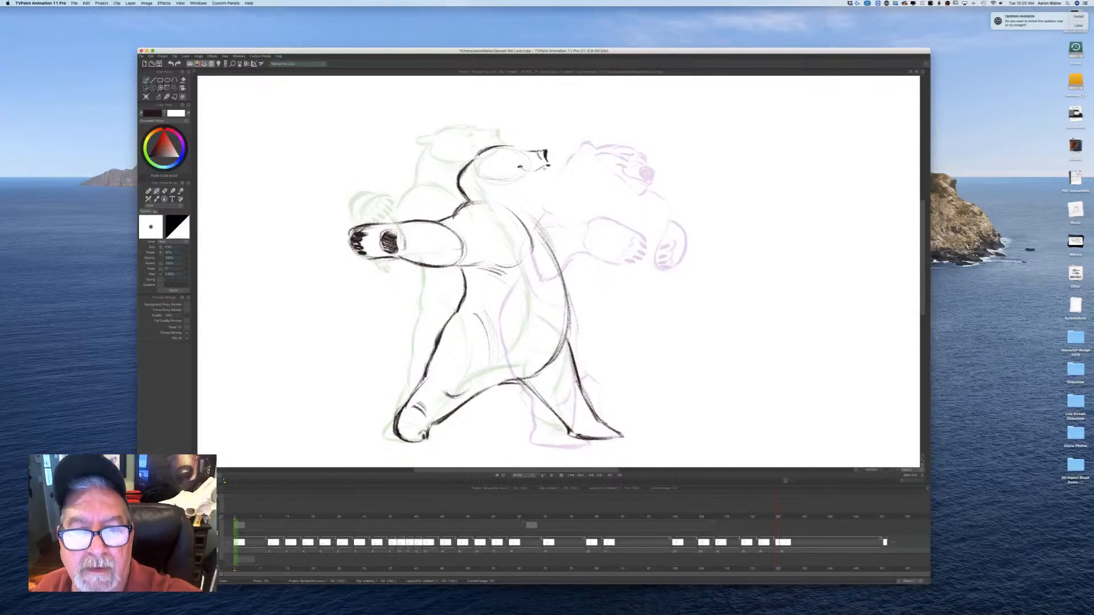
pyautogui.moveTo(546, 170); pyautogui.dragTo(528, 180)
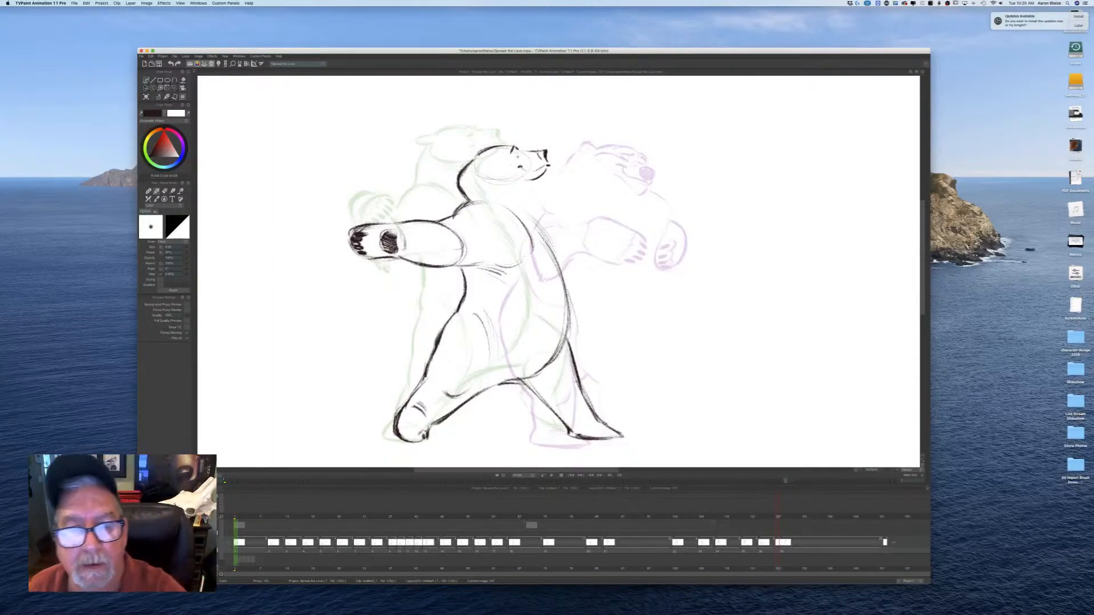
pyautogui.click(520, 166)
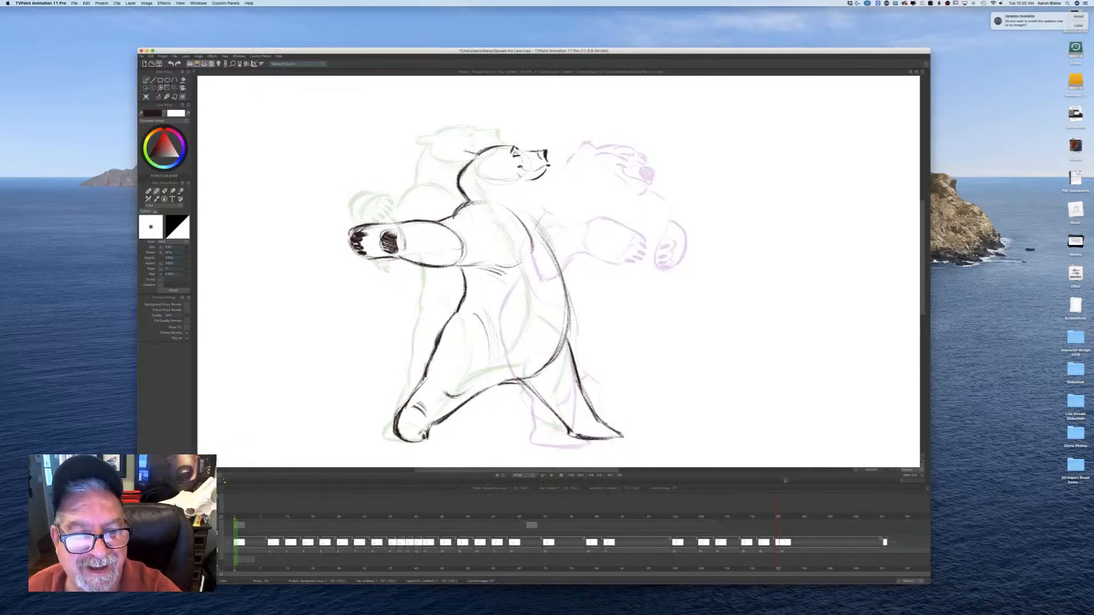
pyautogui.moveTo(463, 152); pyautogui.dragTo(479, 164)
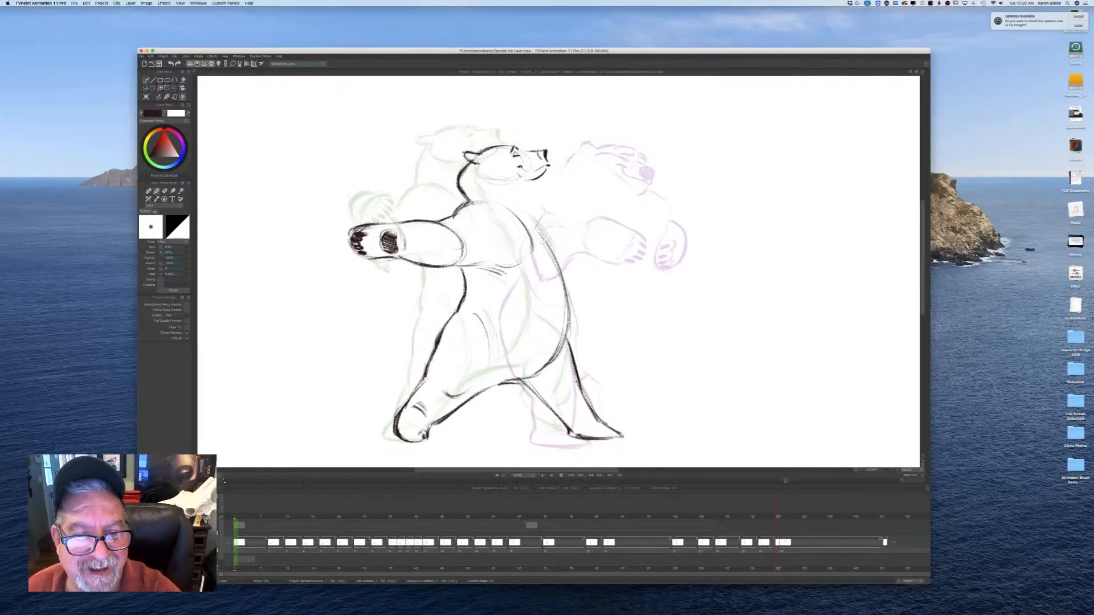
# Step: Clean up the construction oval under the cheek and draw the jaw line beneath the head
pyautogui.press('e')
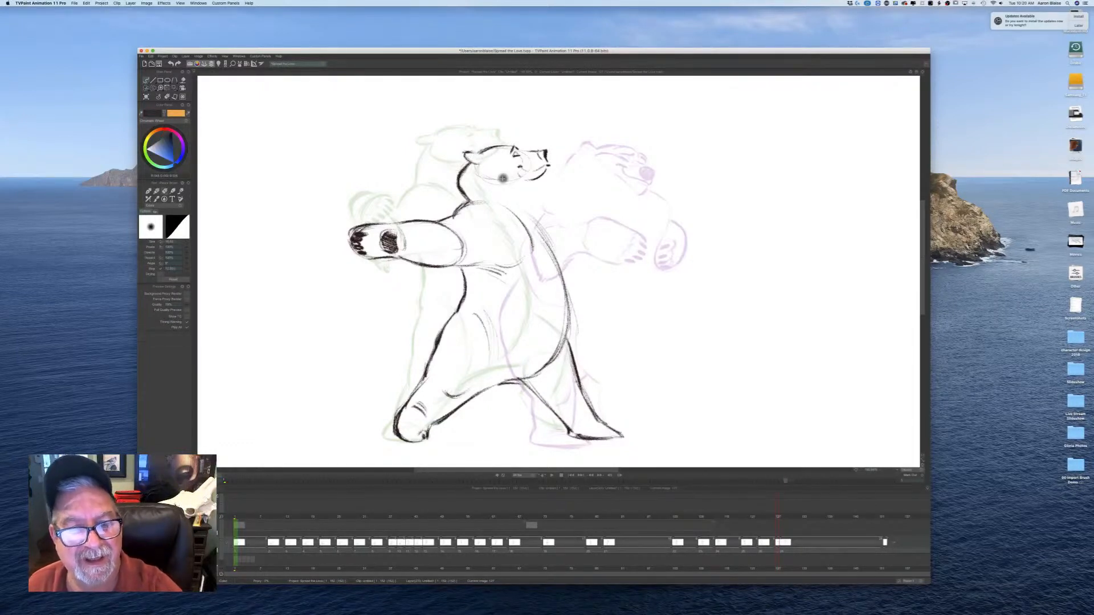
pyautogui.press('e')
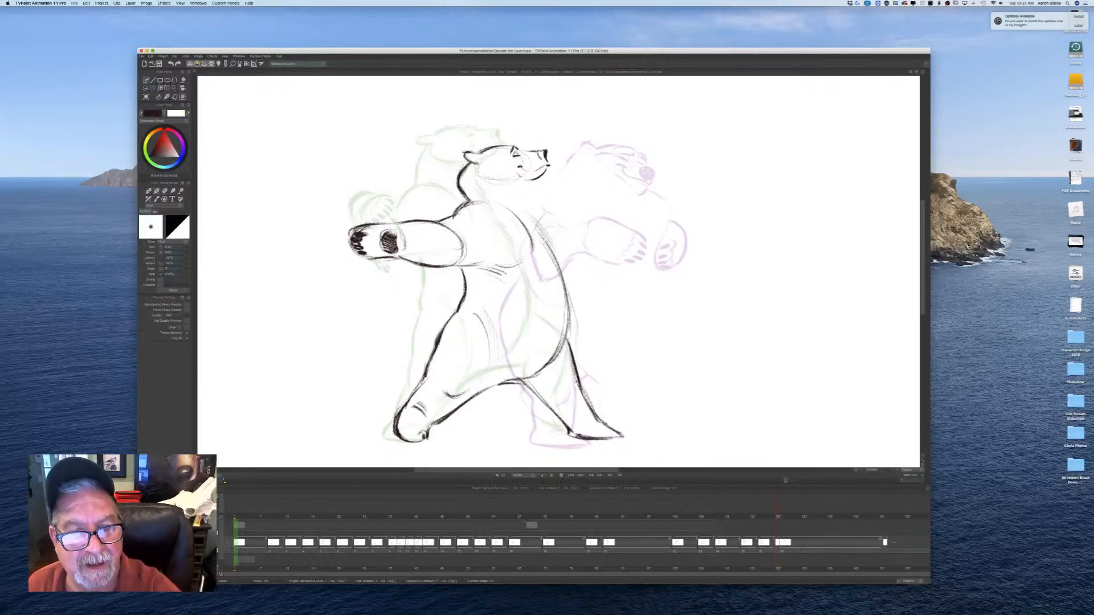
pyautogui.press('Left')
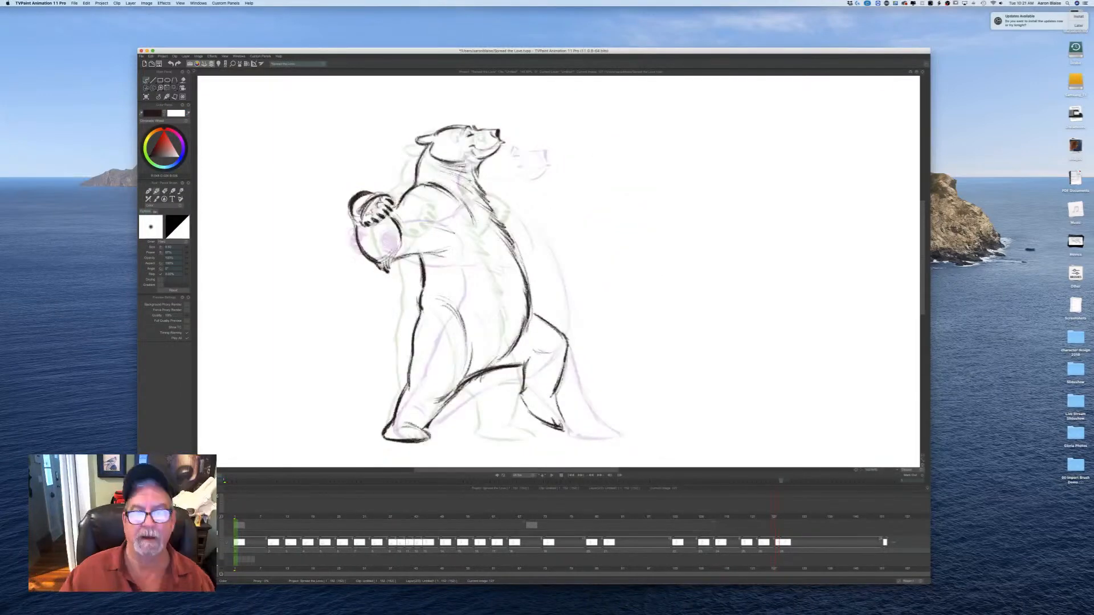
pyautogui.press('Right')
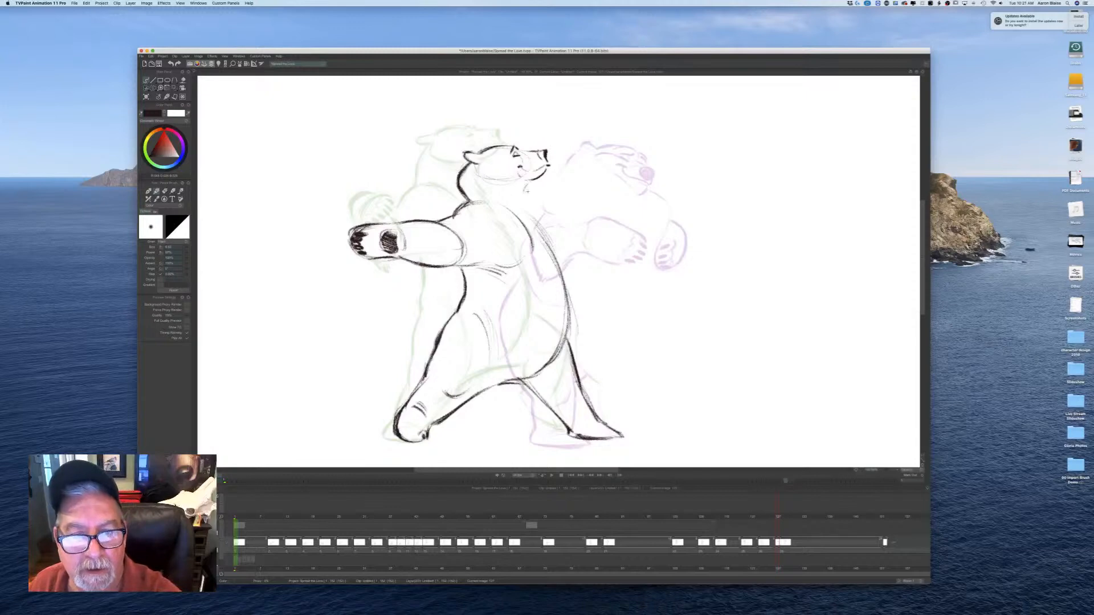
pyautogui.press('Left')
pyautogui.press('Right')
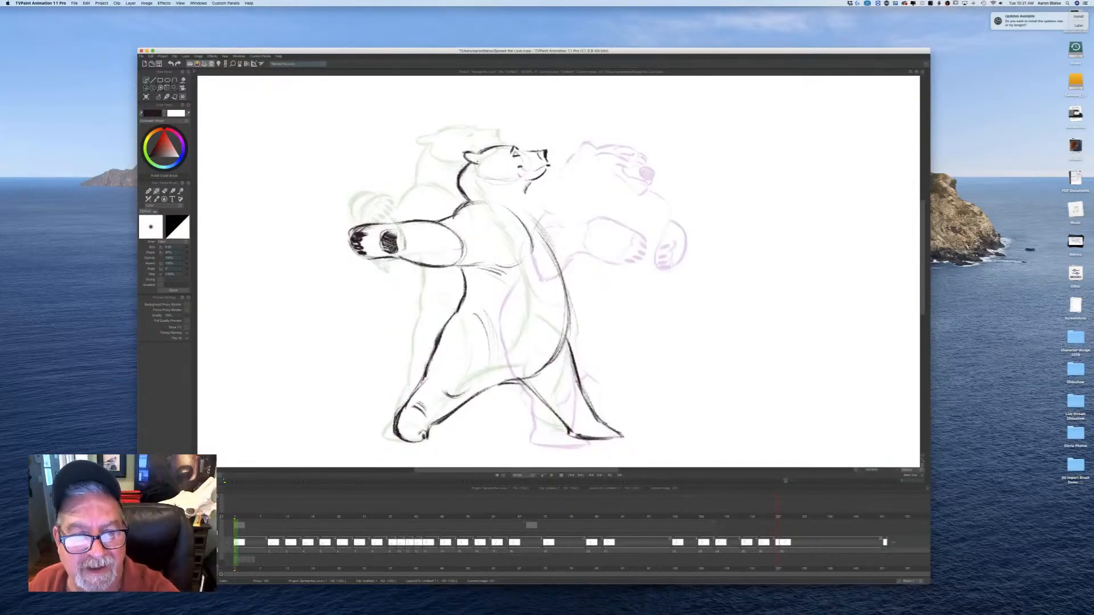
pyautogui.moveTo(485, 178); pyautogui.dragTo(513, 183)
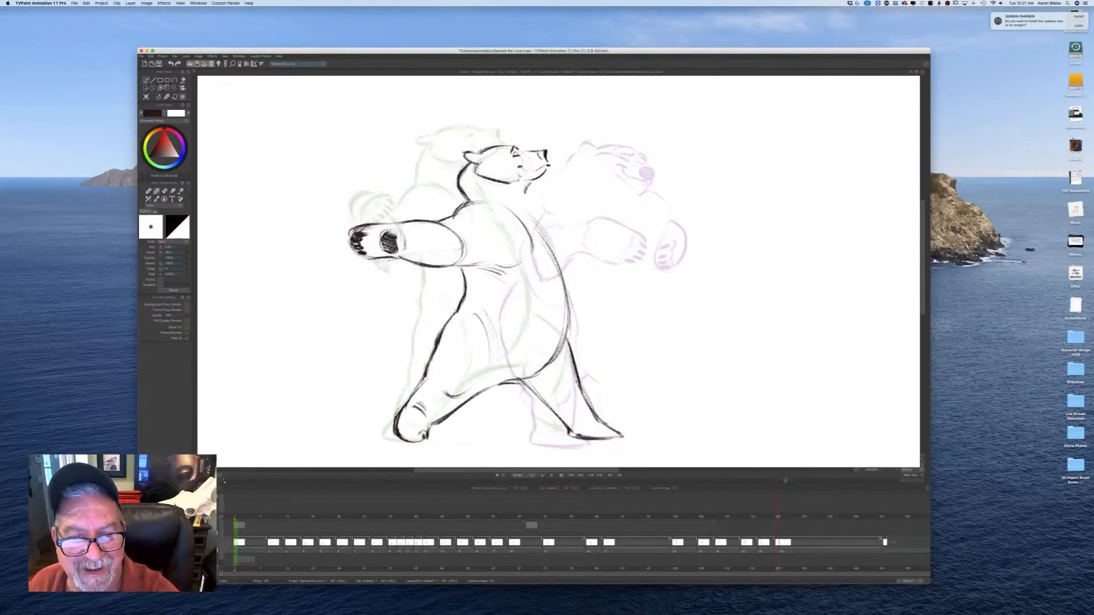
pyautogui.press('Left')
pyautogui.press('Right')
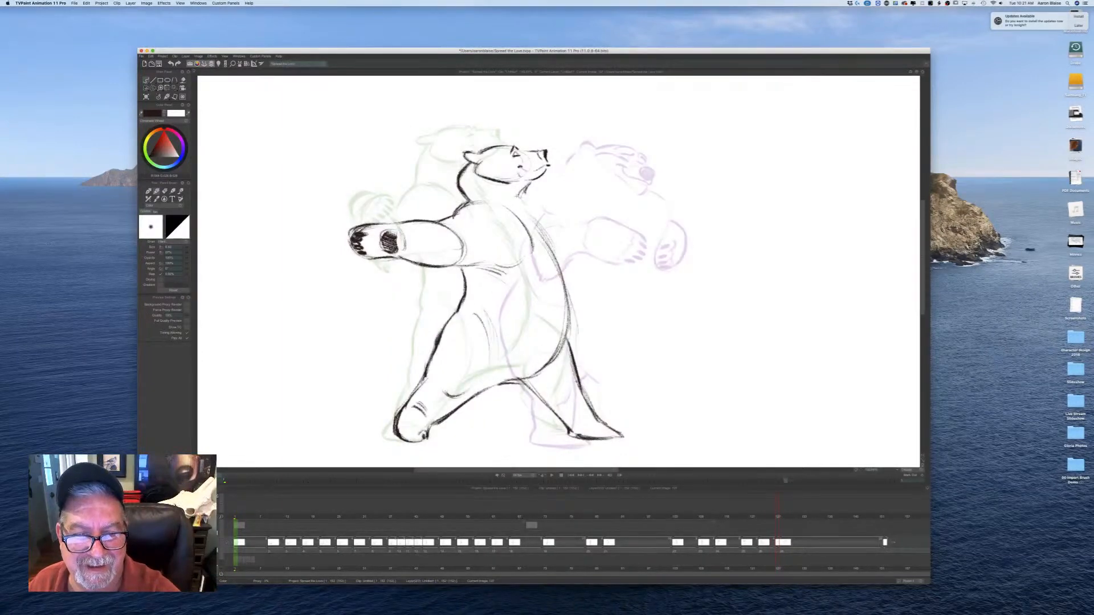
# Step: Draw the throat line below the jaw and darken the chest contour leading down into the belly curve
pyautogui.moveTo(517, 195); pyautogui.dragTo(537, 219)
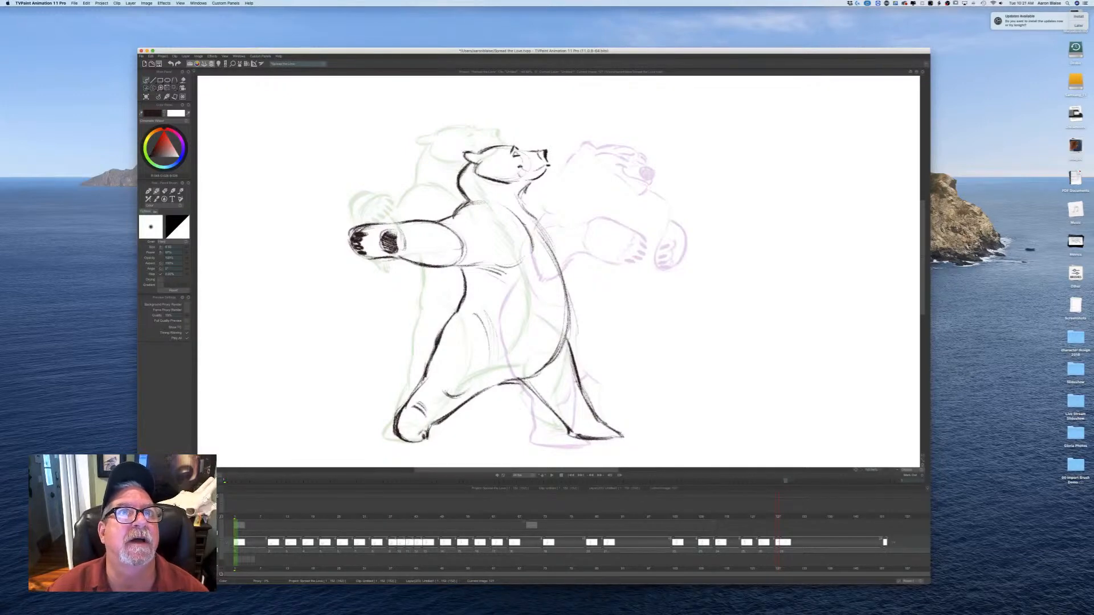
pyautogui.press('Left')
pyautogui.press('Right')
pyautogui.press('Left')
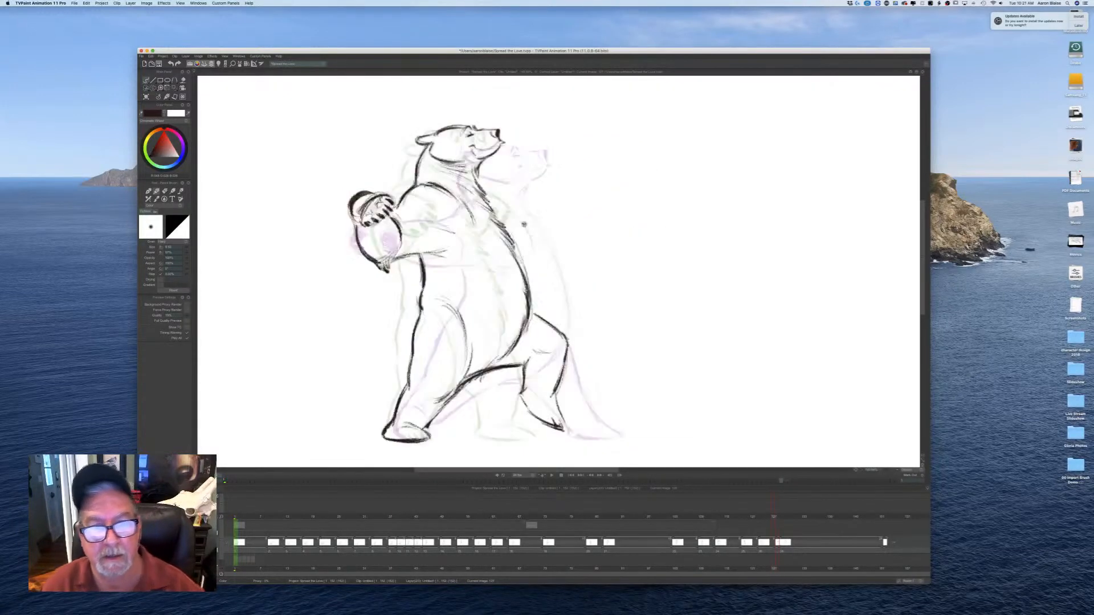
pyautogui.press('Right')
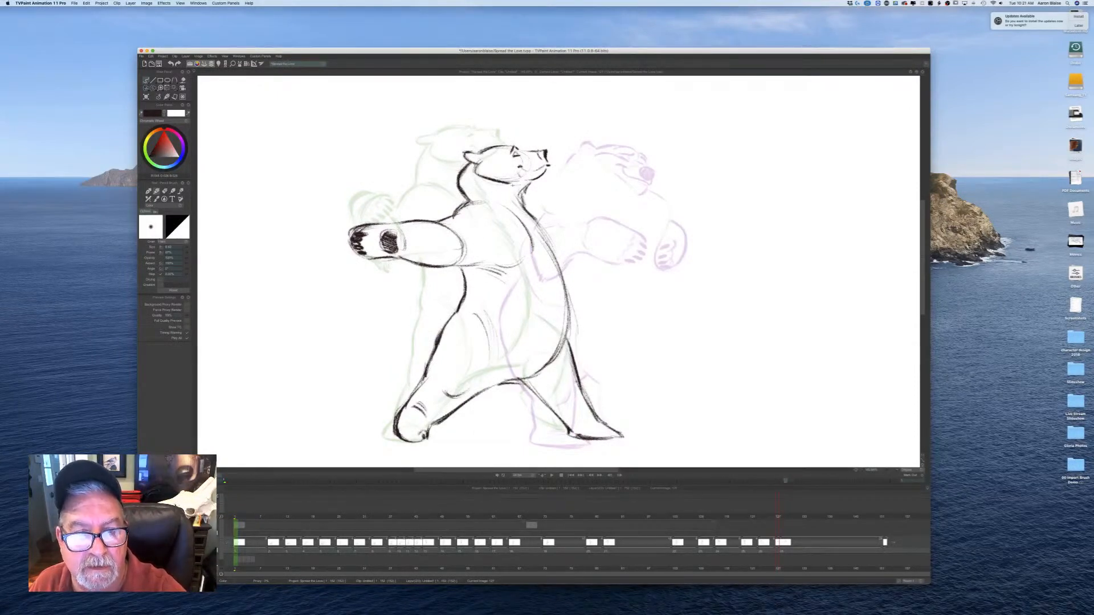
pyautogui.press('Left')
pyautogui.moveTo(525, 212); pyautogui.dragTo(561, 276)
pyautogui.press('Left')
pyautogui.press('Right')
pyautogui.press('Left')
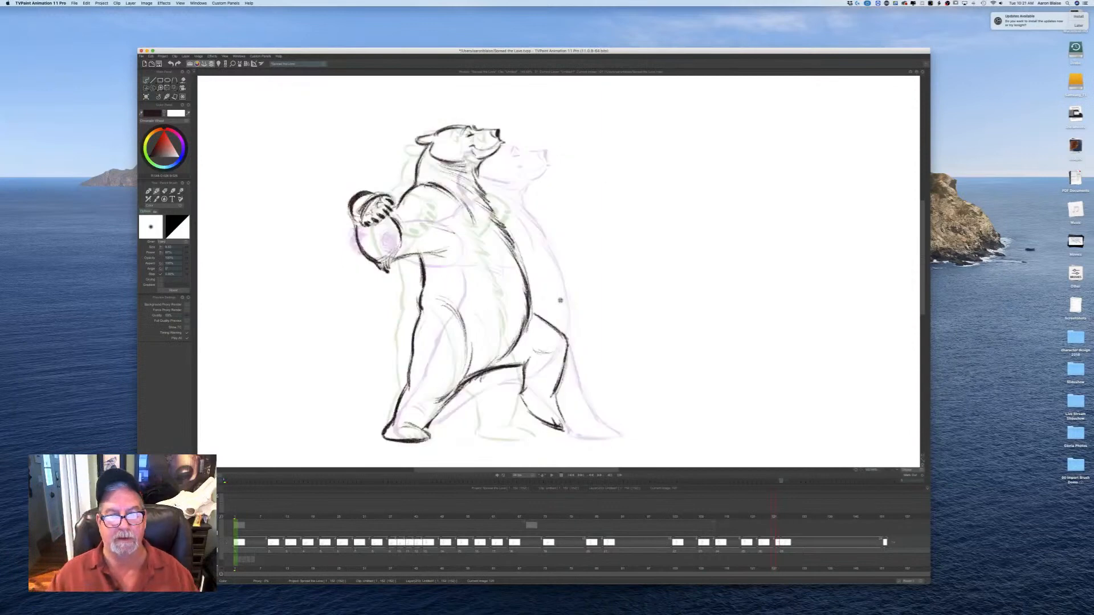
pyautogui.press('Right')
pyautogui.press('Left')
pyautogui.press('Right')
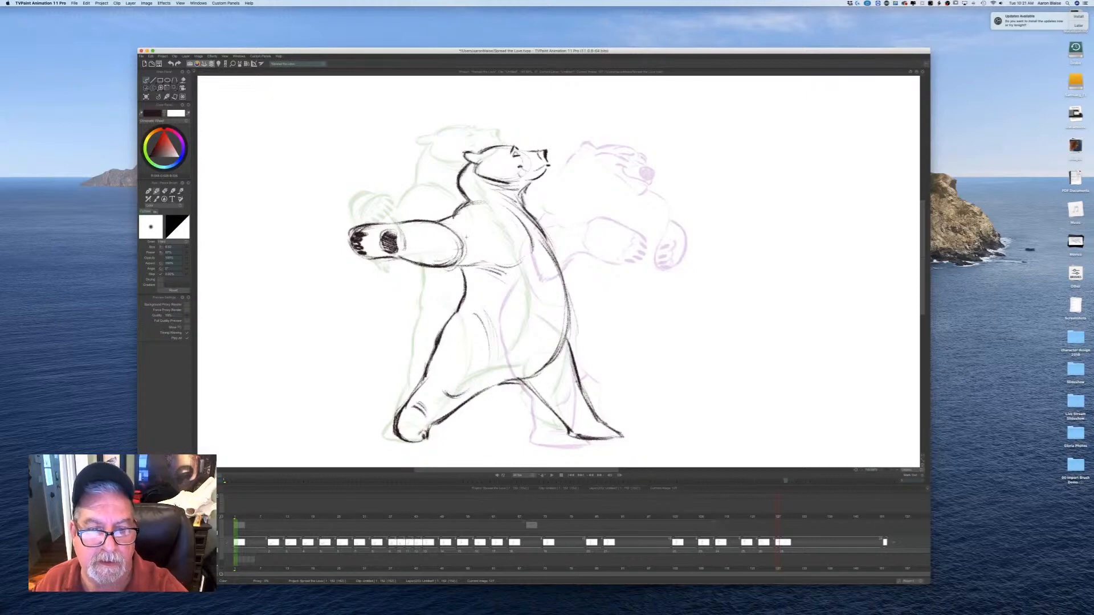
# Step: Add short fold lines across the rear shoulder and compare them with the stepping pose
pyautogui.moveTo(466, 220)
pyautogui.mouseDown()
pyautogui.moveTo(497, 232)
pyautogui.moveTo(489, 227)
pyautogui.mouseUp()
pyautogui.moveTo(463, 220); pyautogui.dragTo(493, 233)
pyautogui.press('Left')
pyautogui.press('Right')
pyautogui.press('Left')
pyautogui.press('Right')
pyautogui.press('Left')
pyautogui.press('Right')
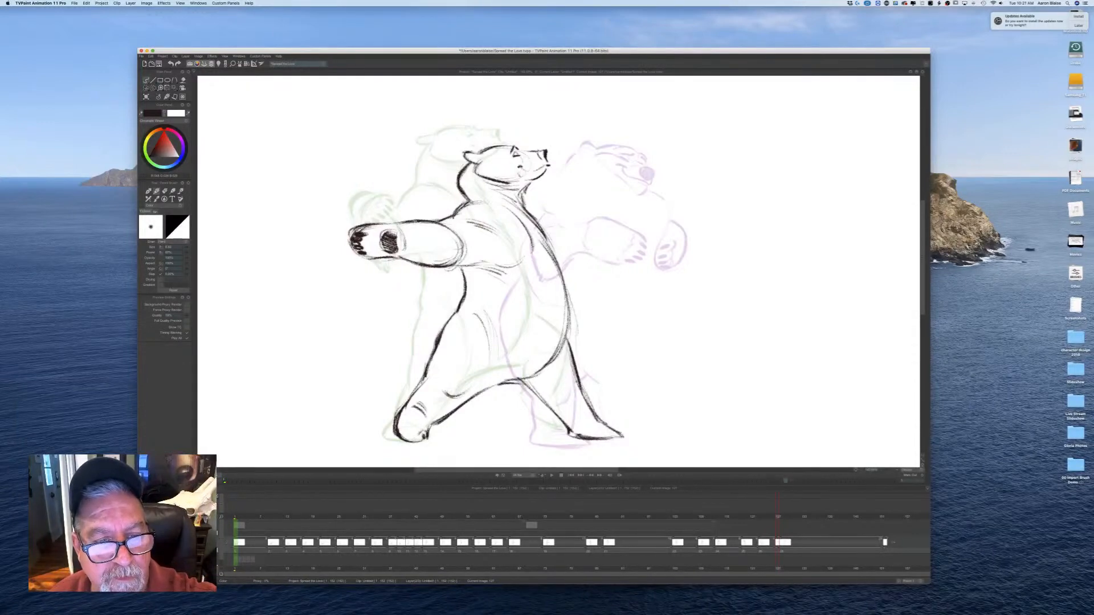
pyautogui.press('Left')
pyautogui.press('Right')
pyautogui.press('Left')
pyautogui.press('Right')
pyautogui.press('Left')
pyautogui.press('Right')
# Step: Erase the belly line's junction above the crotch and redraw the crotch as one smooth curve between the legs
pyautogui.press('e')
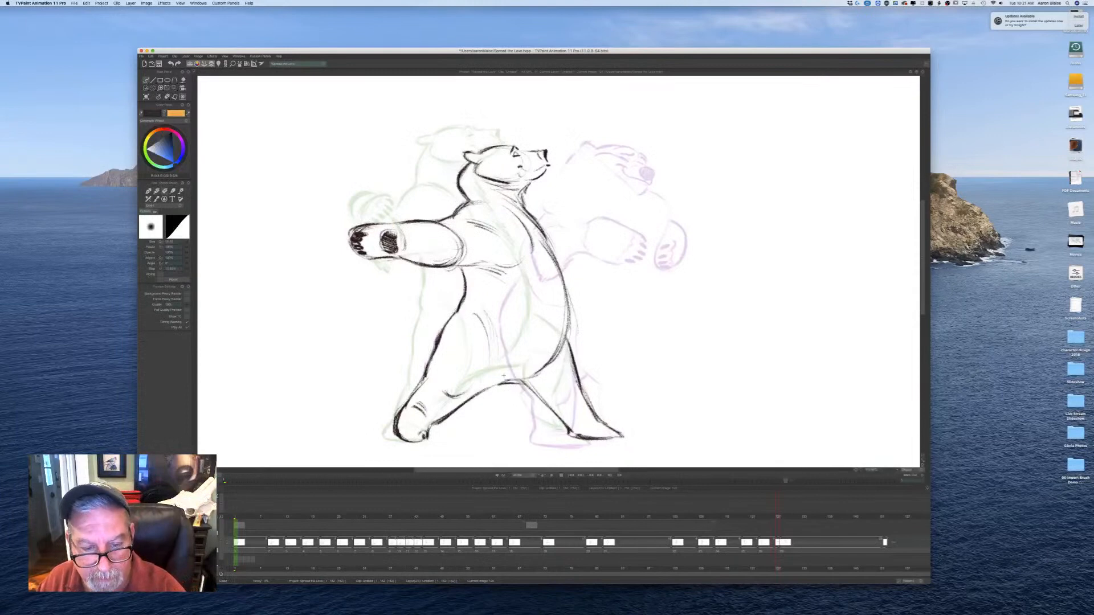
pyautogui.press('Left')
pyautogui.press('Right')
pyautogui.press('e')
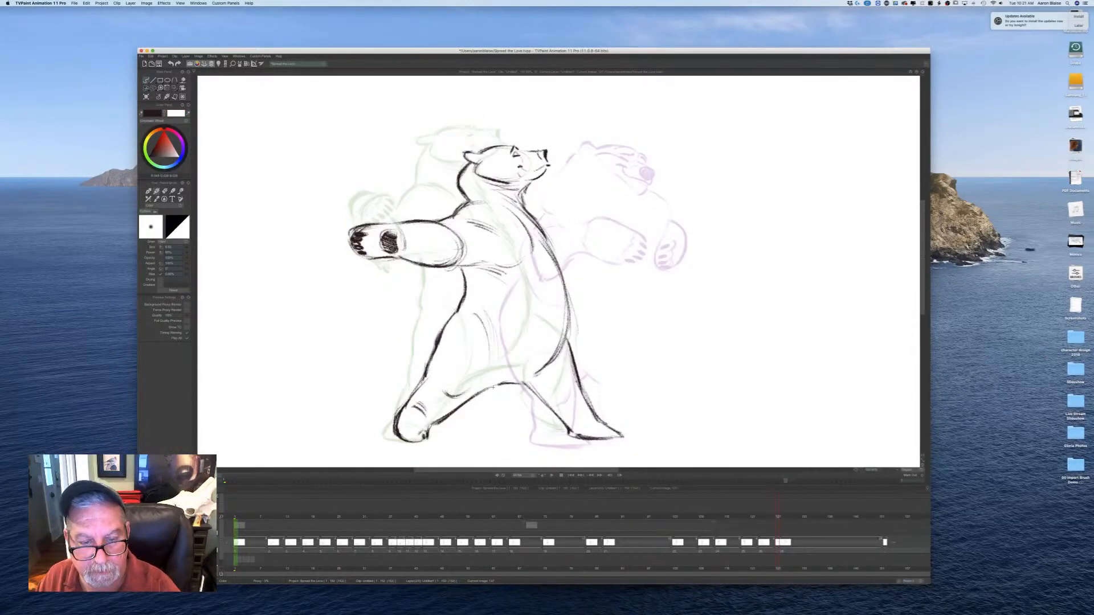
pyautogui.press('Left')
pyautogui.press('Right')
# Step: Shift the drawing after the new in-between later on the timeline and play back the animation
pyautogui.moveTo(442, 476); pyautogui.dragTo(441, 569)
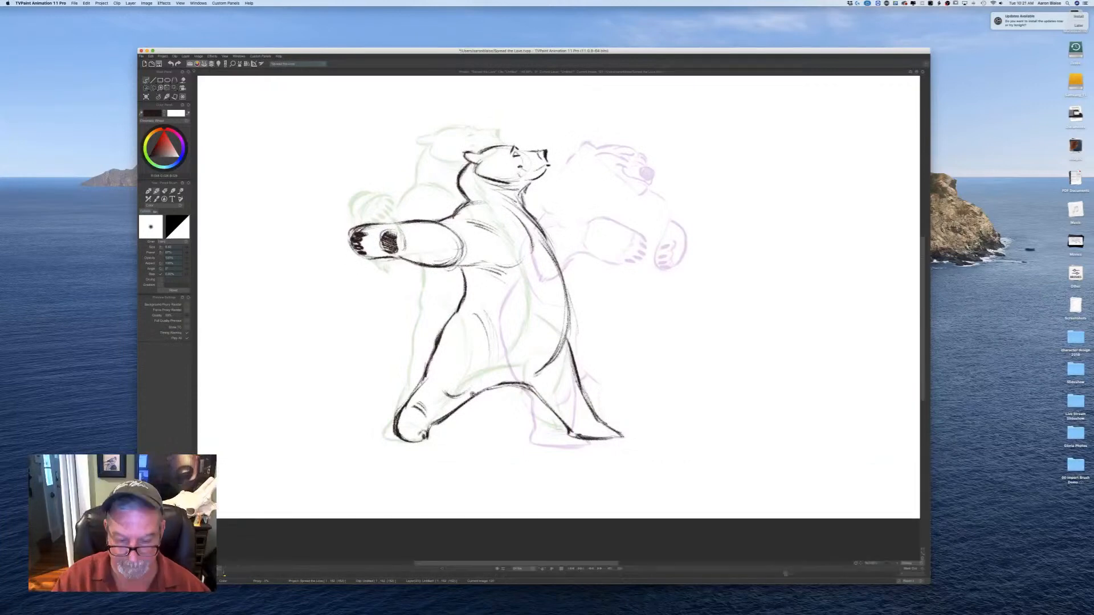
pyautogui.press('l')
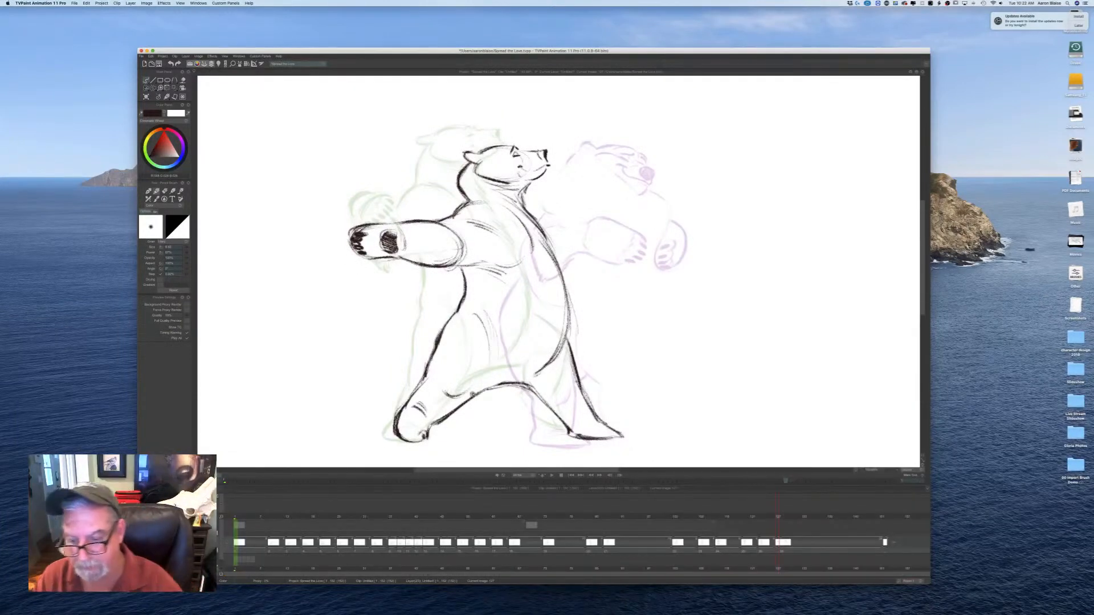
pyautogui.moveTo(774, 518)
pyautogui.mouseDown()
pyautogui.moveTo(579, 518)
pyautogui.moveTo(791, 550)
pyautogui.mouseUp()
pyautogui.moveTo(239, 553); pyautogui.dragTo(893, 554)
pyautogui.click(551, 476)
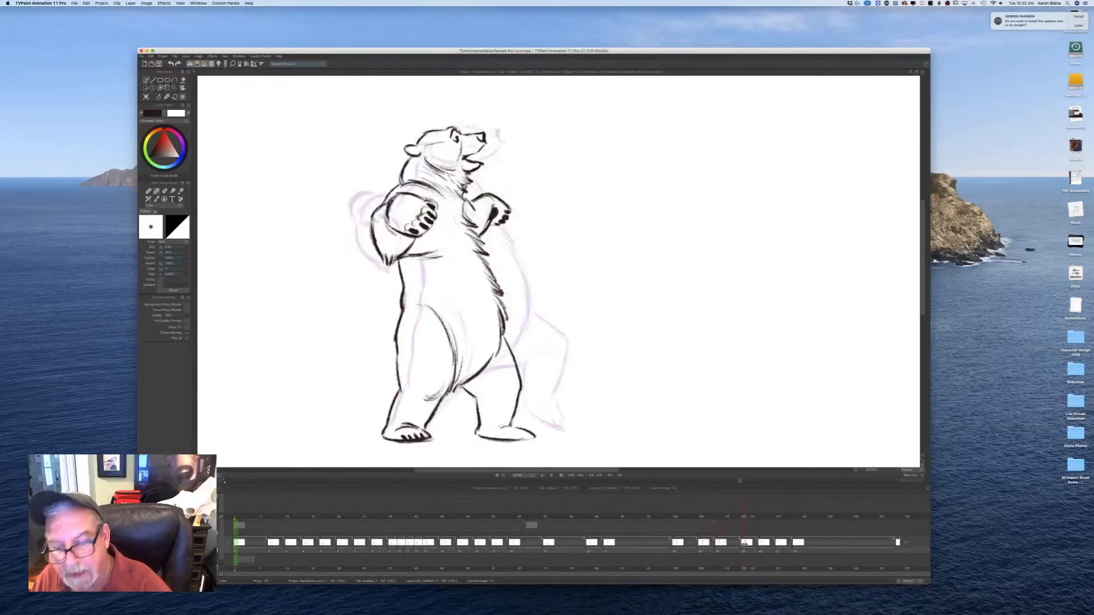
# Step: Move the in-between and the drawings after it earlier on the timeline and select the whole sequence for playback
pyautogui.moveTo(739, 549); pyautogui.dragTo(731, 550)
pyautogui.moveTo(238, 551); pyautogui.dragTo(877, 552)
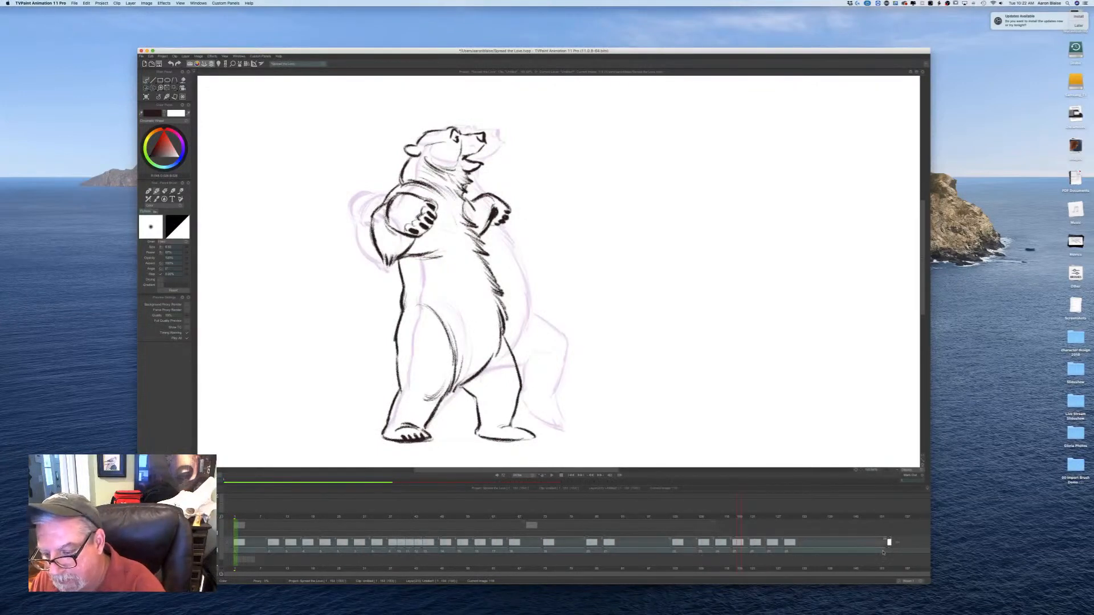
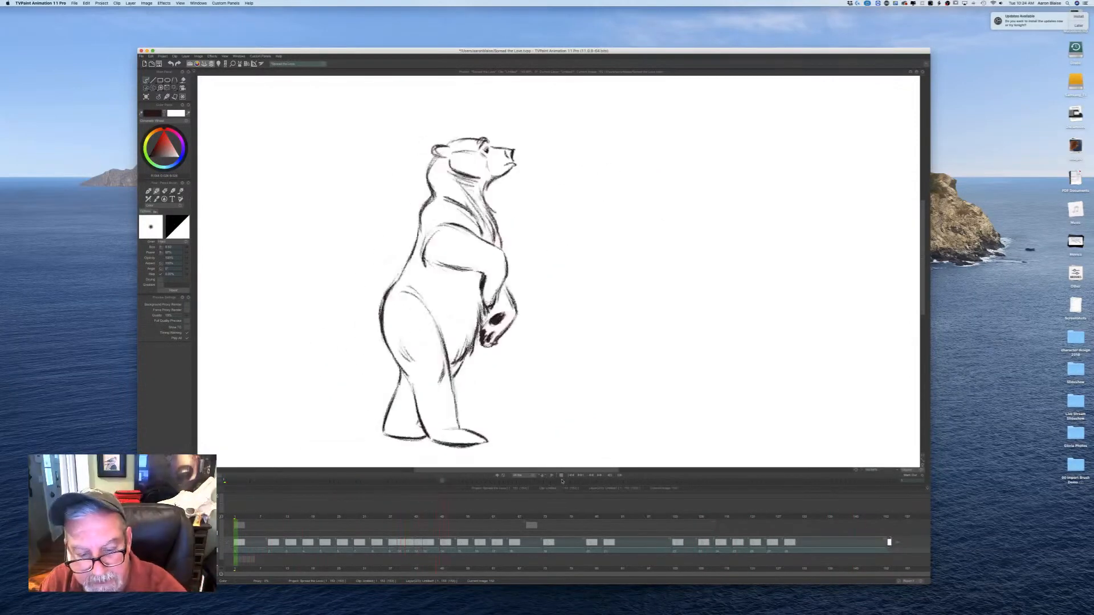
# Step: Scrub through the bear's standing-up and reaching poses and replay the whole animation to judge the timing
pyautogui.click(447, 518)
pyautogui.moveTo(464, 517); pyautogui.dragTo(547, 519)
pyautogui.click(217, 544)
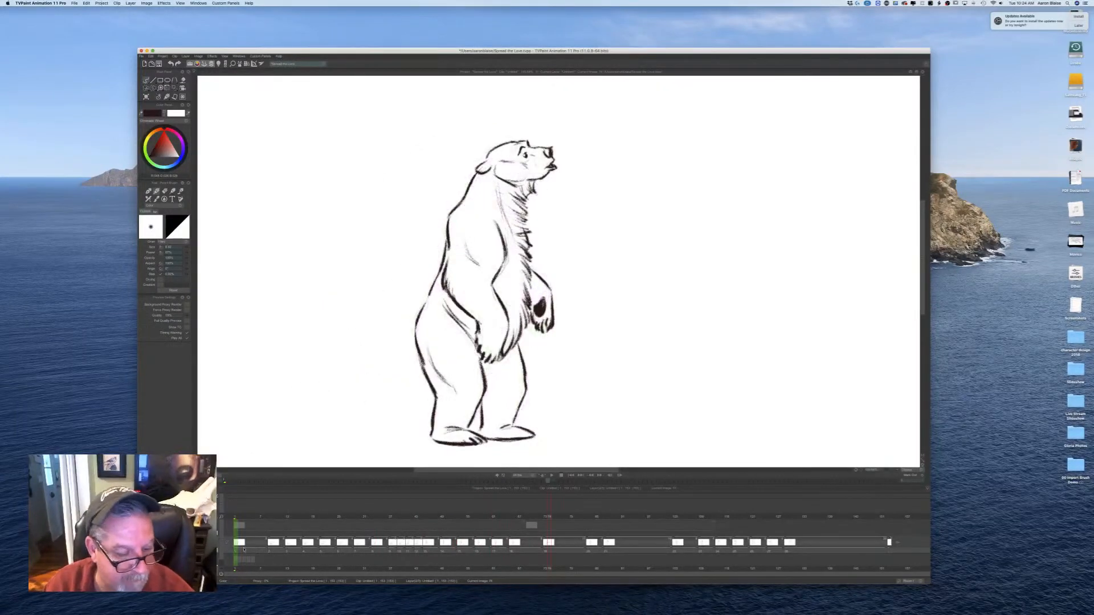
pyautogui.moveTo(548, 518); pyautogui.dragTo(766, 543)
pyautogui.moveTo(236, 551); pyautogui.dragTo(884, 551)
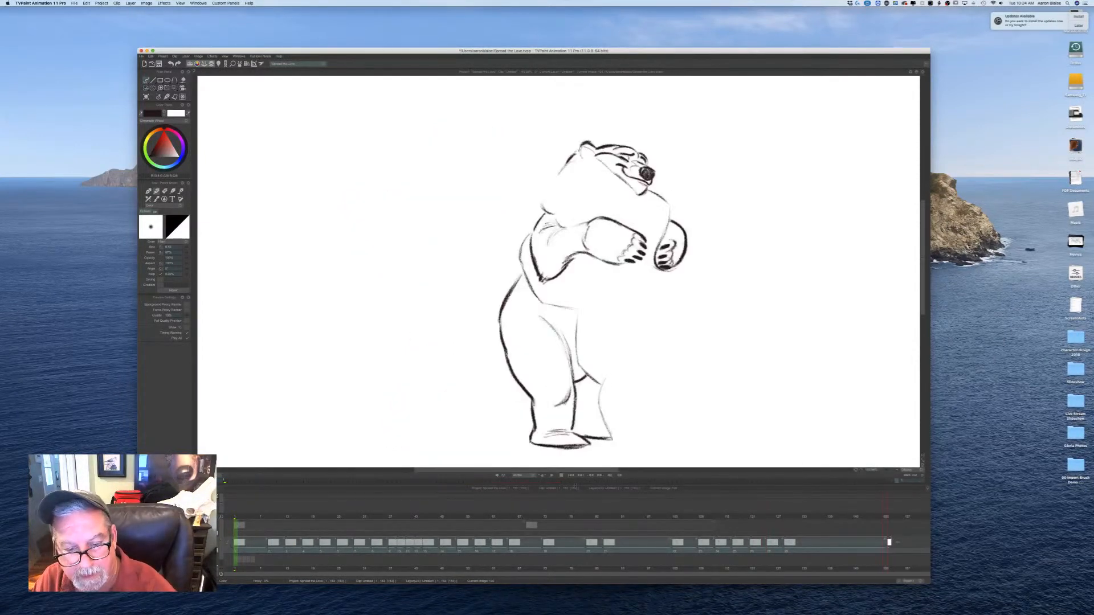
pyautogui.click(552, 475)
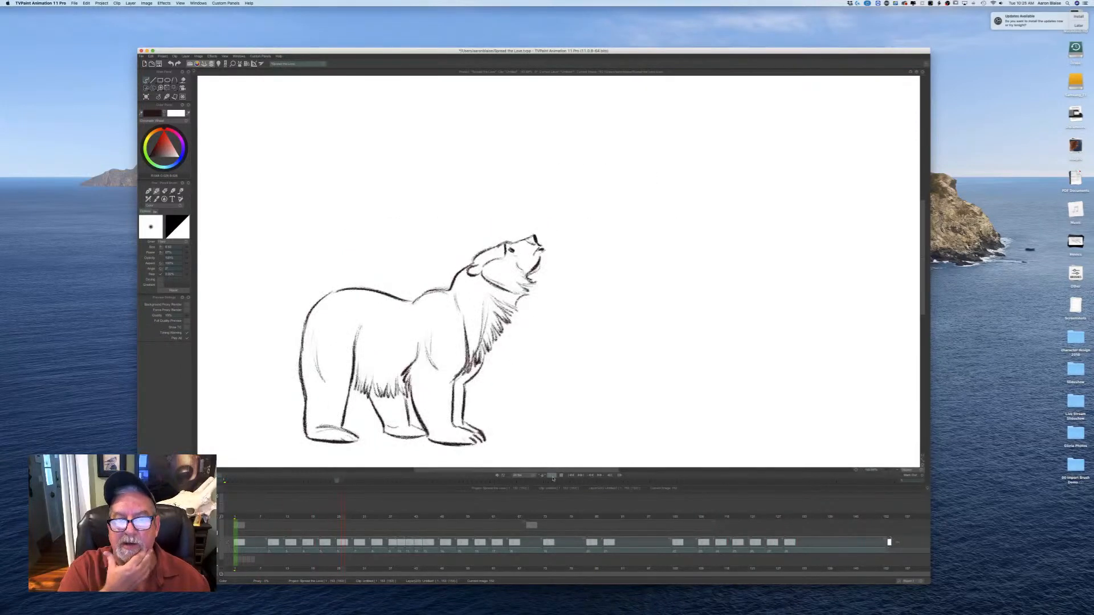
pyautogui.click(553, 476)
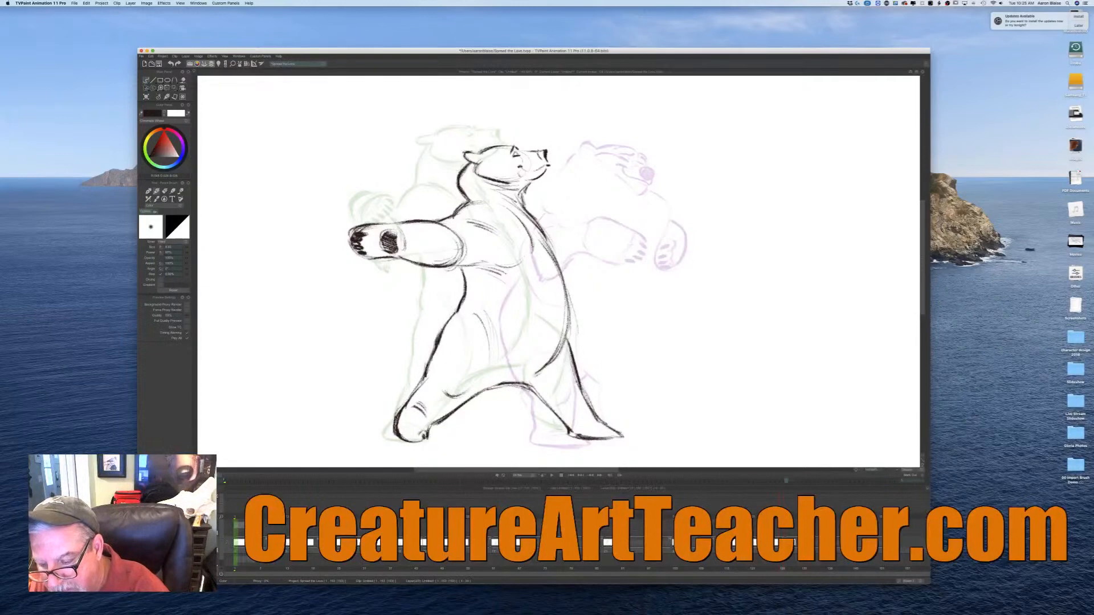
# Step: Insert a blank drawing on the timeline between the wide stepping pose and the reaching pose
pyautogui.press('Right')
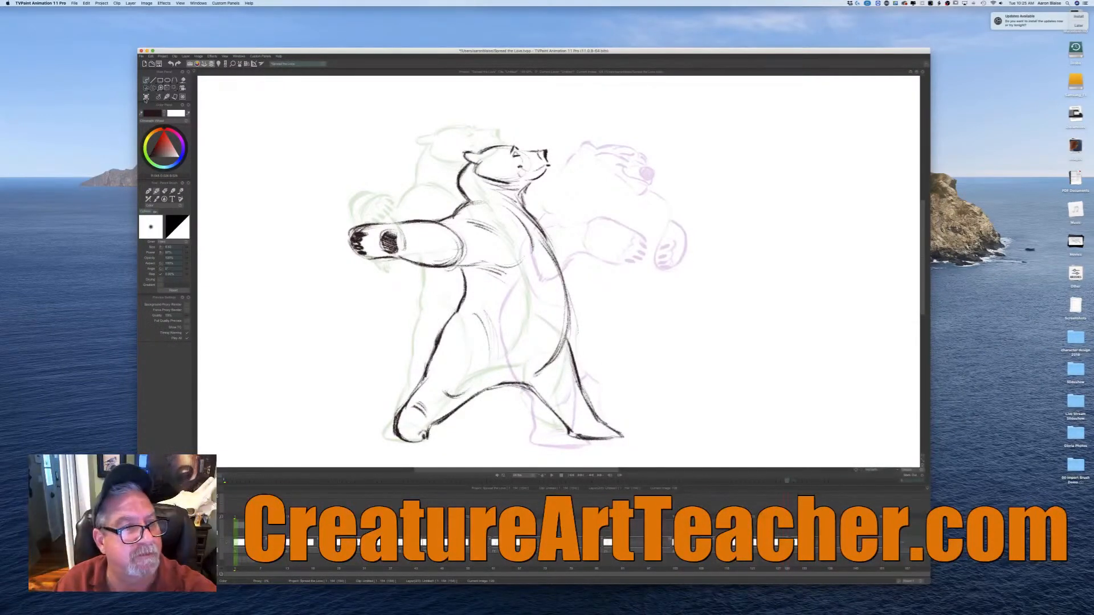
pyautogui.click(146, 97)
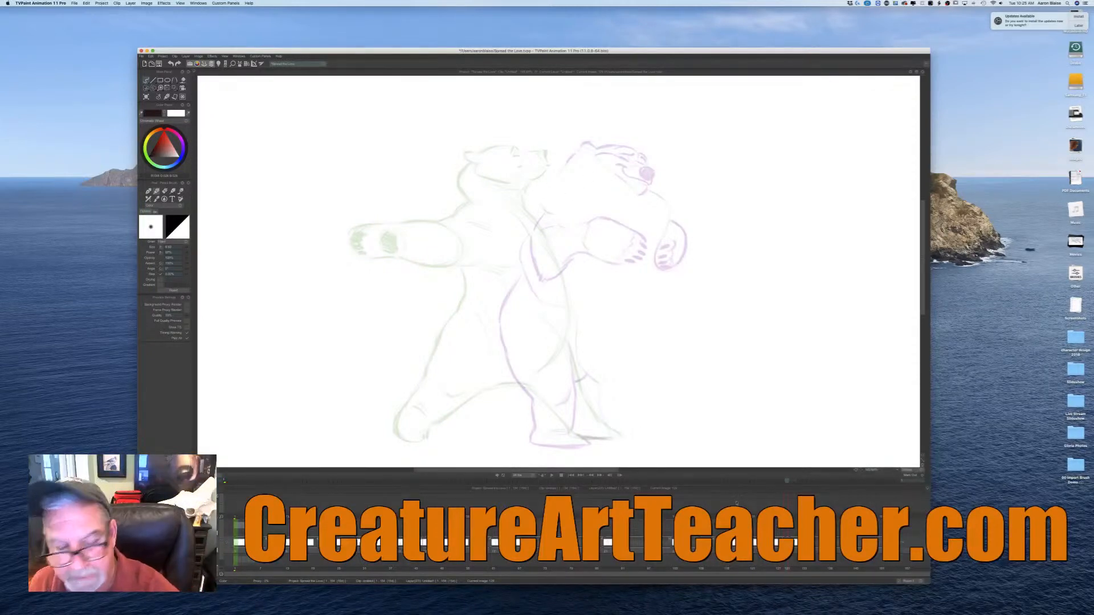
# Step: Try showing additional earlier drawings in the light table, and return it to its previous set of reference drawings
pyautogui.click(218, 64)
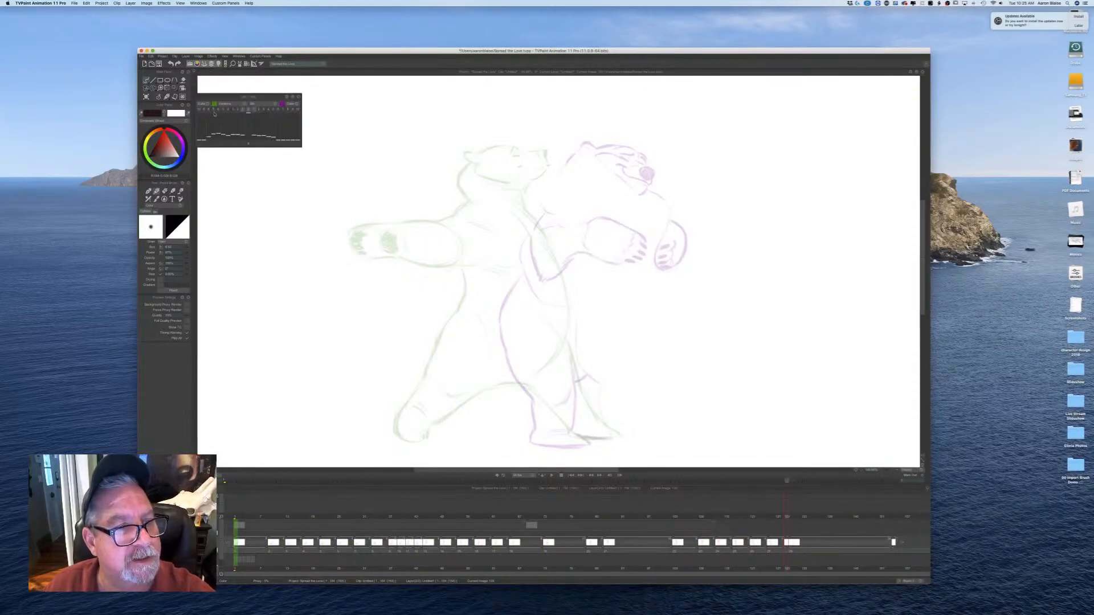
pyautogui.click(229, 110)
pyautogui.click(224, 110)
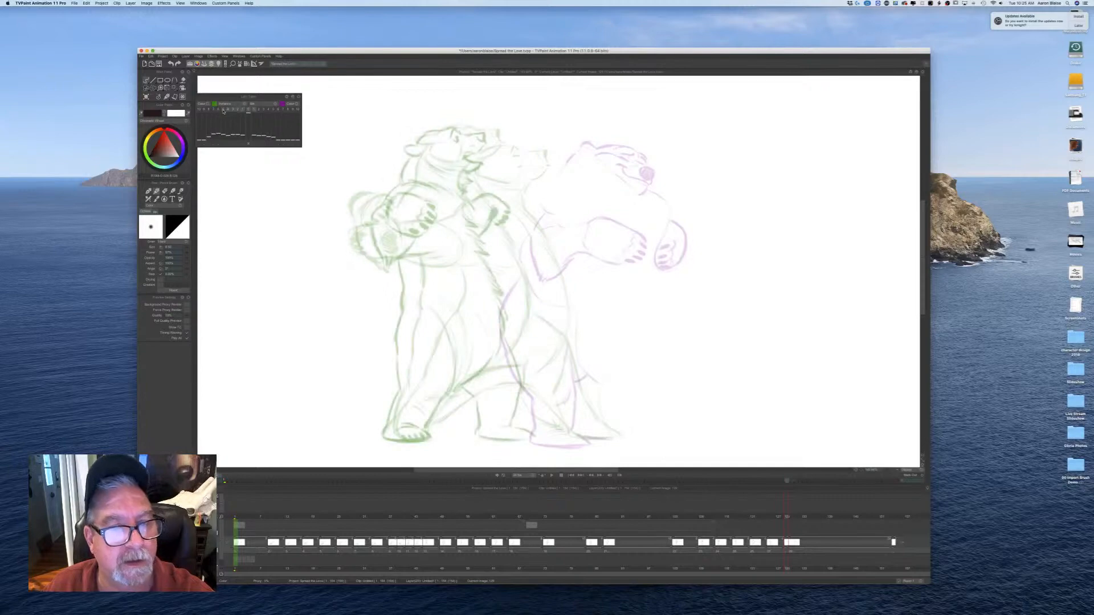
pyautogui.click(223, 110)
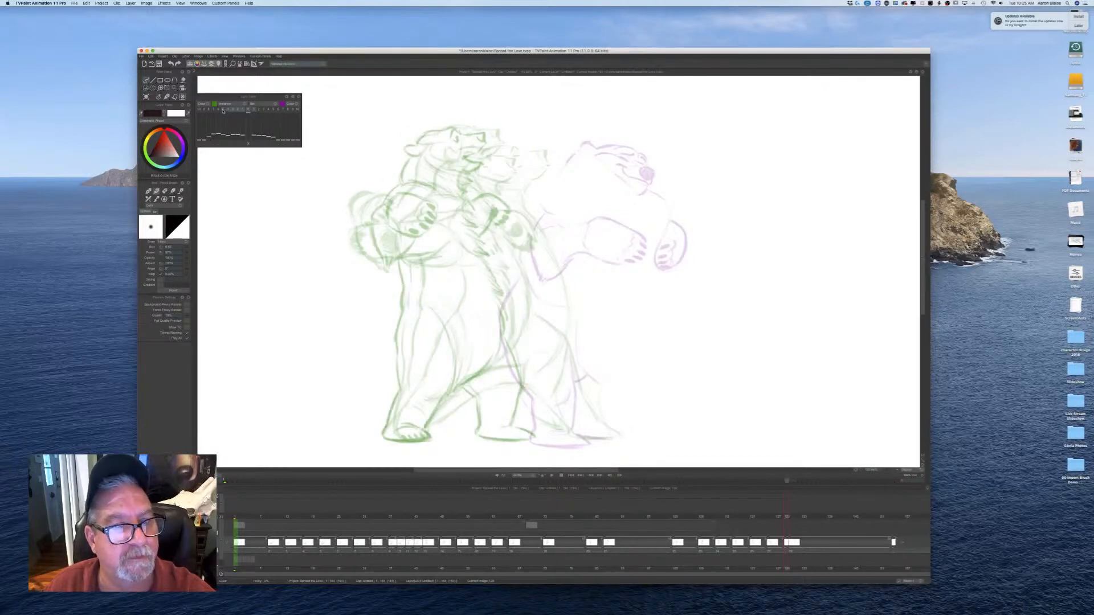
pyautogui.click(223, 110)
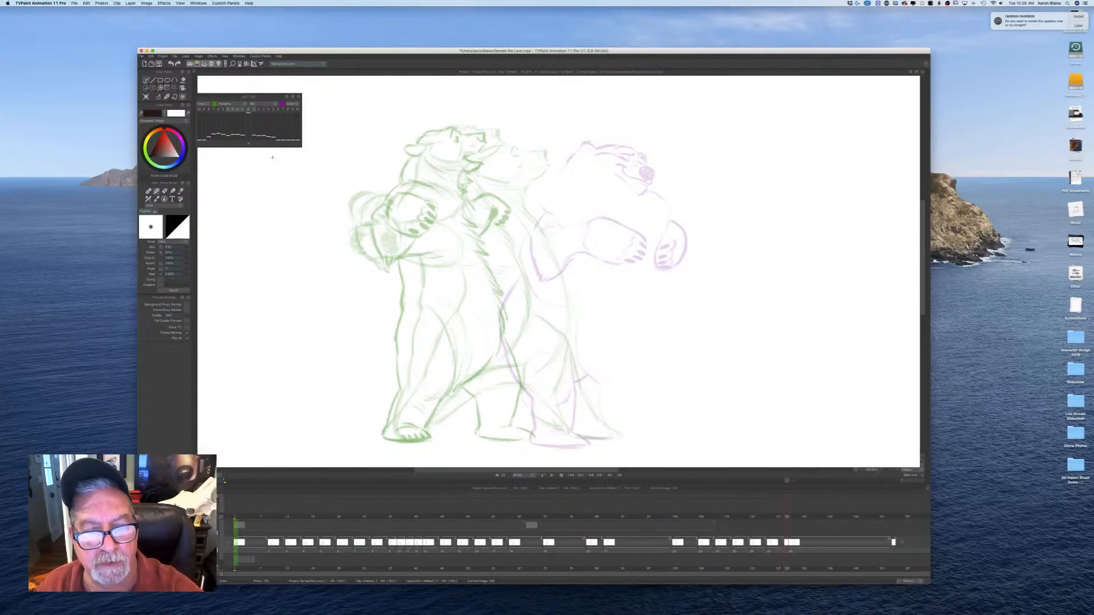
pyautogui.click(228, 109)
pyautogui.click(233, 110)
pyautogui.click(237, 110)
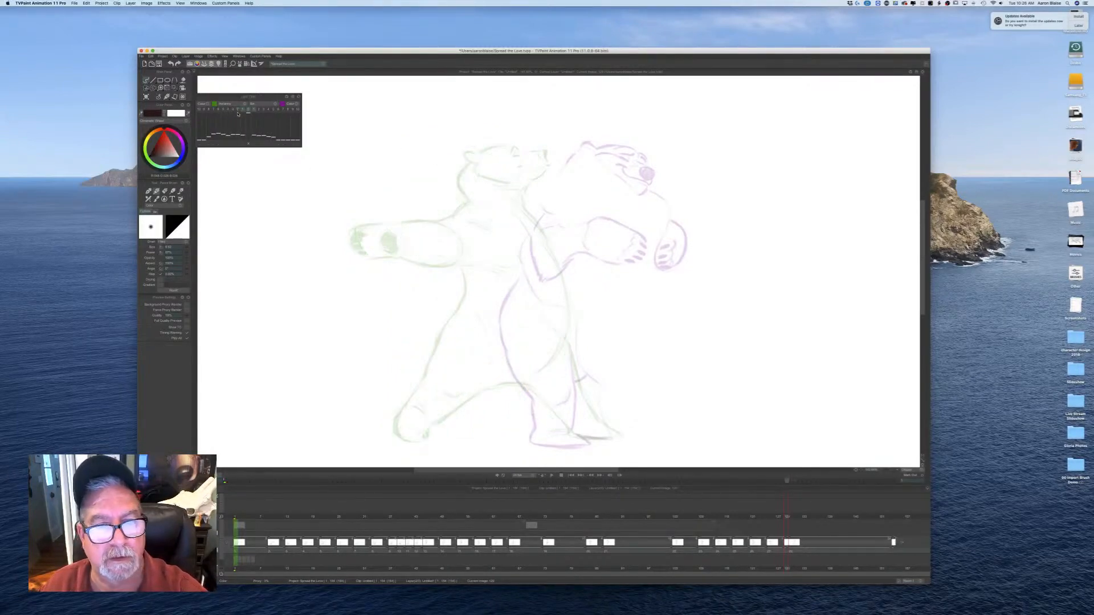
pyautogui.click(298, 97)
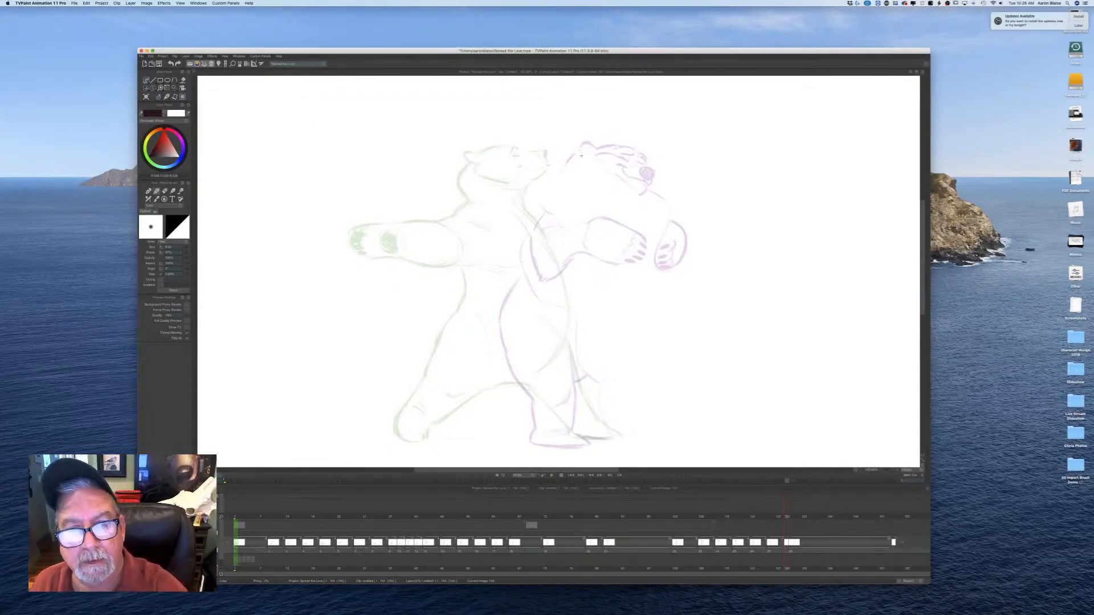
# Step: Draw the arc over the top of the bear's head and continue it down the back of the neck
pyautogui.moveTo(578, 145); pyautogui.dragTo(544, 153)
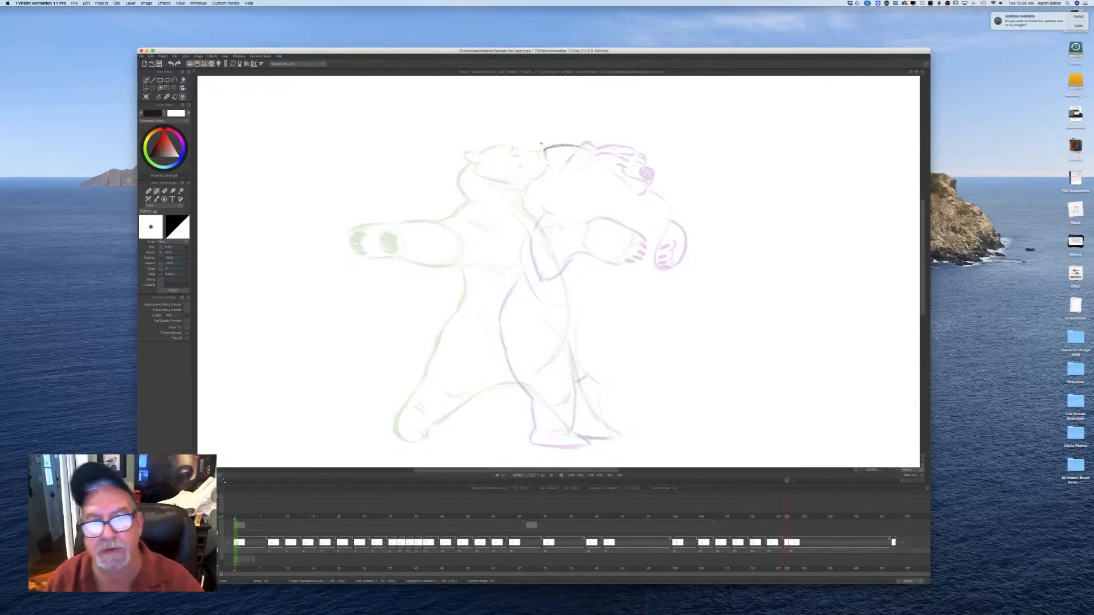
pyautogui.moveTo(546, 149)
pyautogui.mouseDown()
pyautogui.moveTo(580, 146)
pyautogui.moveTo(546, 151)
pyautogui.mouseUp()
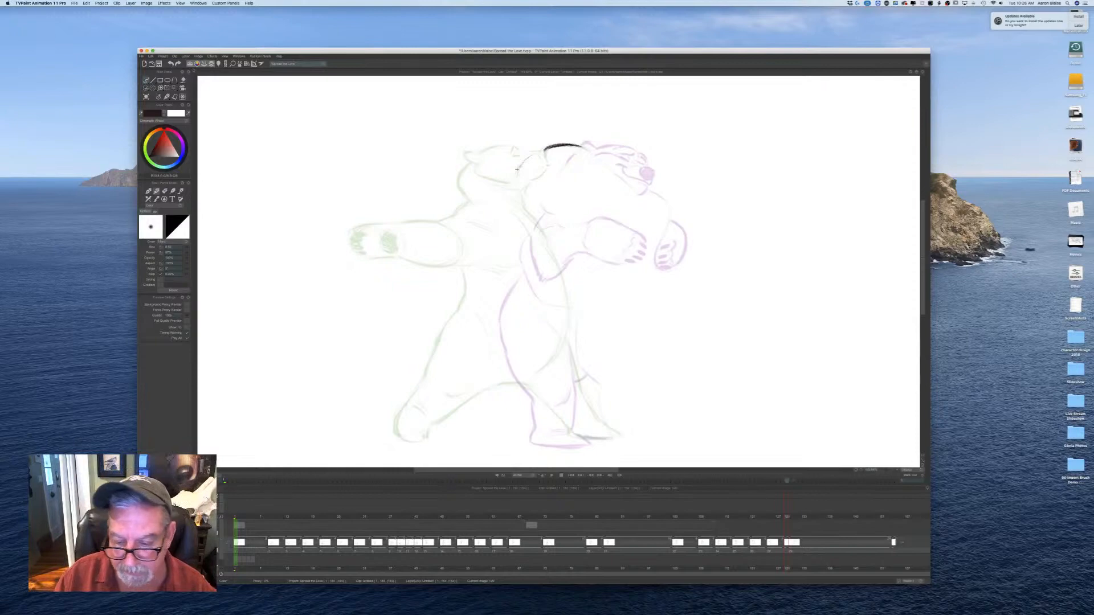
pyautogui.moveTo(517, 169); pyautogui.dragTo(541, 148)
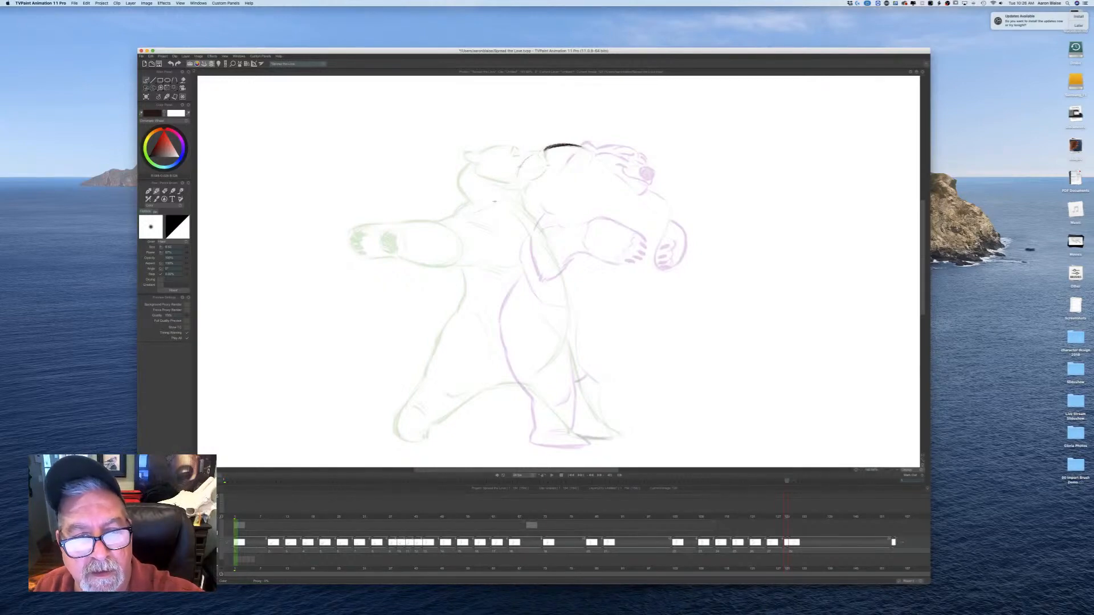
pyautogui.moveTo(528, 160)
pyautogui.mouseDown()
pyautogui.moveTo(492, 222)
pyautogui.moveTo(466, 222)
pyautogui.mouseUp()
pyautogui.moveTo(512, 183); pyautogui.dragTo(450, 234)
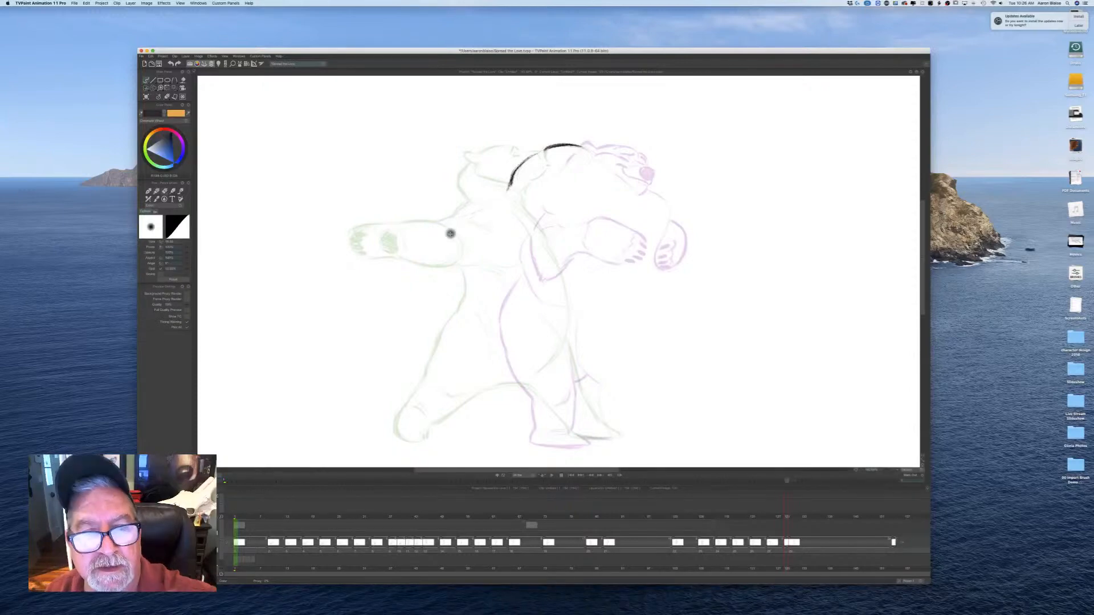
# Step: Extend the neck line over the shoulder along the upper edge of the outstretched arm and compare it with the neighbouring poses
pyautogui.moveTo(509, 185); pyautogui.dragTo(498, 202)
pyautogui.moveTo(511, 185); pyautogui.dragTo(457, 221)
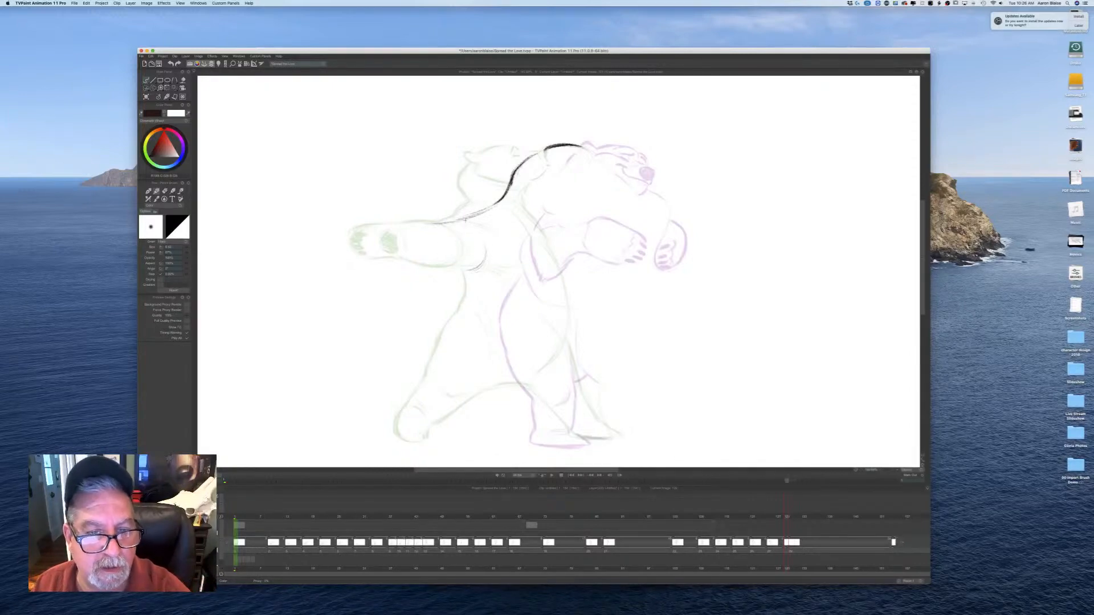
pyautogui.moveTo(499, 197)
pyautogui.mouseDown()
pyautogui.moveTo(478, 215)
pyautogui.moveTo(406, 229)
pyautogui.mouseUp()
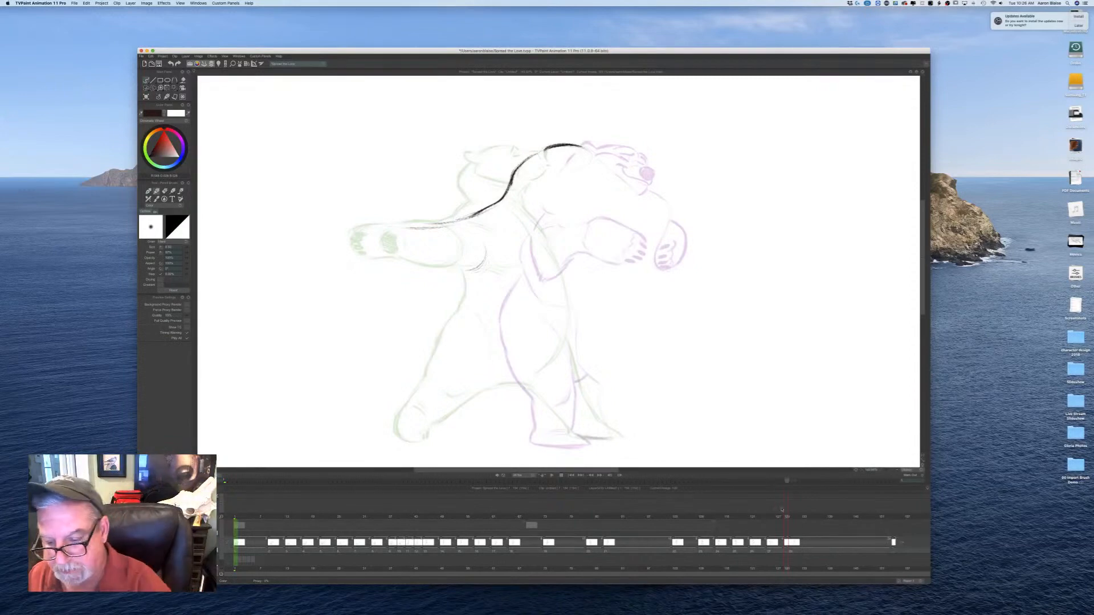
pyautogui.moveTo(783, 516)
pyautogui.mouseDown()
pyautogui.moveTo(729, 523)
pyautogui.moveTo(788, 526)
pyautogui.mouseUp()
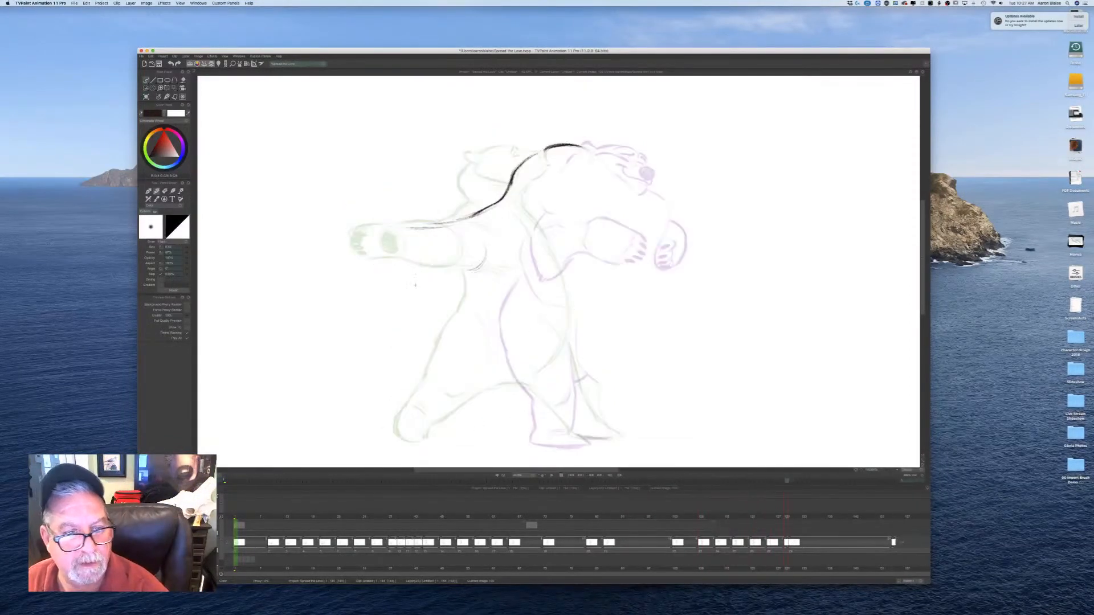
# Step: Draw the arm's lower contour and its paw with dark toes and a shaded pad, and reinforce the arm's upper edge
pyautogui.moveTo(398, 229)
pyautogui.mouseDown()
pyautogui.moveTo(409, 264)
pyautogui.moveTo(388, 263)
pyautogui.moveTo(486, 262)
pyautogui.mouseUp()
pyautogui.moveTo(363, 238)
pyautogui.mouseDown()
pyautogui.moveTo(381, 261)
pyautogui.moveTo(418, 255)
pyautogui.moveTo(393, 244)
pyautogui.moveTo(417, 259)
pyautogui.moveTo(392, 250)
pyautogui.moveTo(417, 243)
pyautogui.moveTo(394, 252)
pyautogui.moveTo(421, 262)
pyautogui.mouseUp()
pyautogui.moveTo(375, 234)
pyautogui.mouseDown()
pyautogui.moveTo(359, 240)
pyautogui.moveTo(366, 251)
pyautogui.mouseUp()
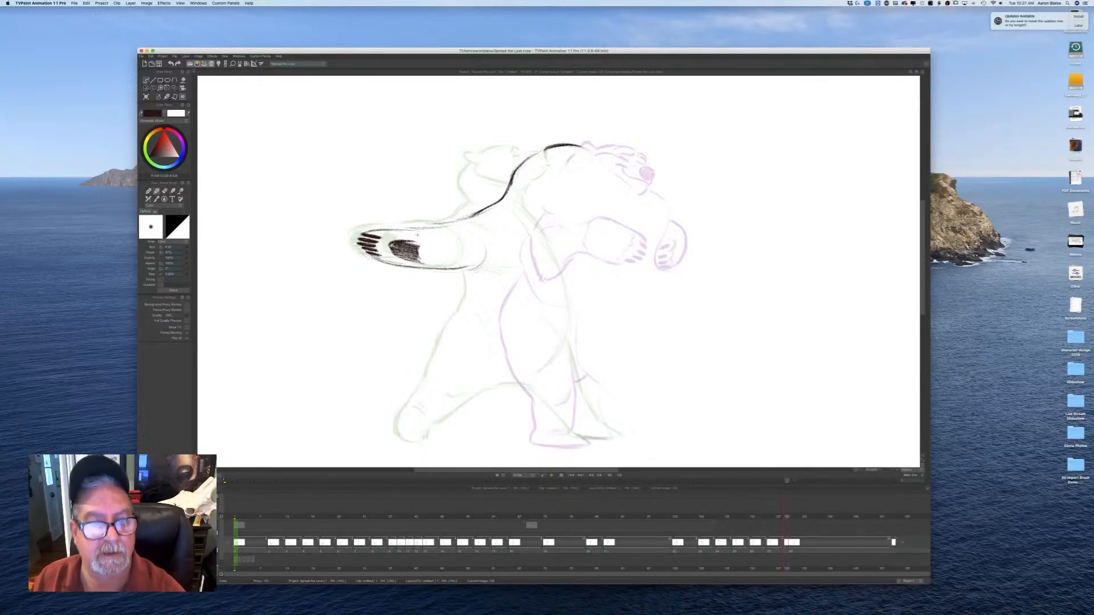
pyautogui.moveTo(424, 243)
pyautogui.mouseDown()
pyautogui.moveTo(425, 262)
pyautogui.moveTo(364, 230)
pyautogui.moveTo(402, 268)
pyautogui.moveTo(426, 269)
pyautogui.mouseUp()
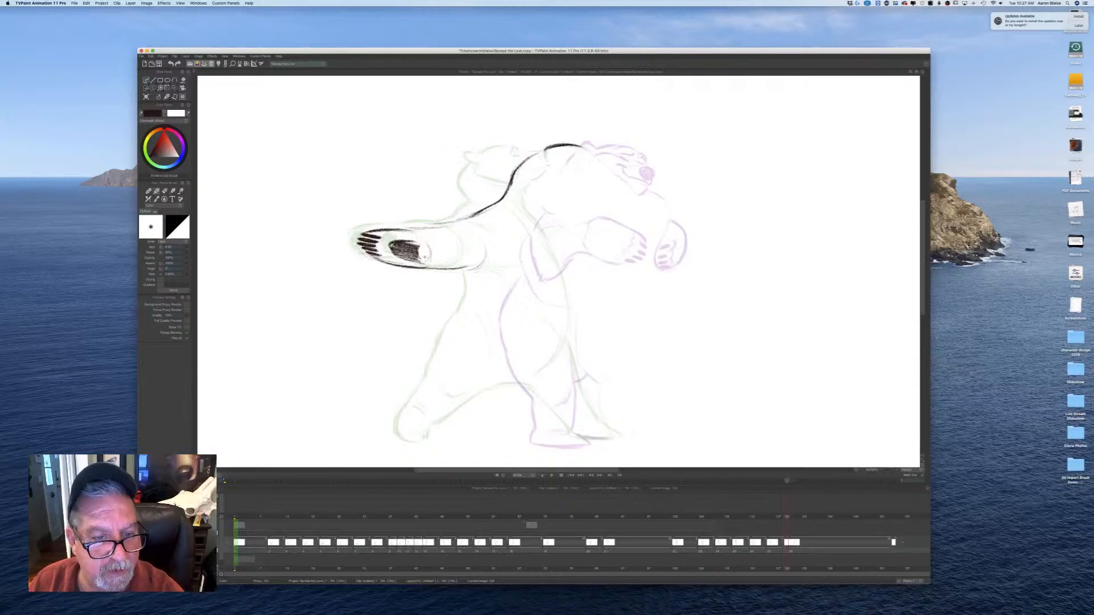
pyautogui.moveTo(409, 230); pyautogui.dragTo(446, 226)
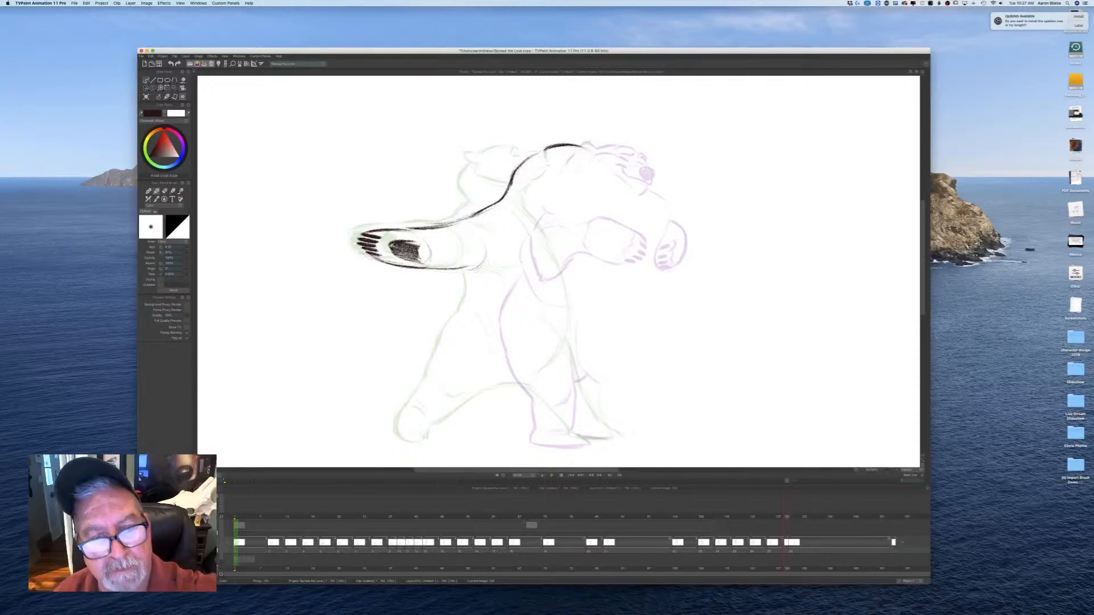
# Step: Lengthen the new in-between's hold on the timeline, flip through the neighbouring drawings, and save the project
pyautogui.moveTo(784, 518)
pyautogui.mouseDown()
pyautogui.moveTo(756, 518)
pyautogui.moveTo(795, 518)
pyautogui.moveTo(722, 521)
pyautogui.moveTo(793, 519)
pyautogui.moveTo(745, 526)
pyautogui.moveTo(799, 527)
pyautogui.moveTo(773, 546)
pyautogui.moveTo(793, 548)
pyautogui.mouseUp()
pyautogui.moveTo(750, 519)
pyautogui.mouseDown()
pyautogui.moveTo(807, 532)
pyautogui.moveTo(743, 540)
pyautogui.moveTo(788, 542)
pyautogui.mouseUp()
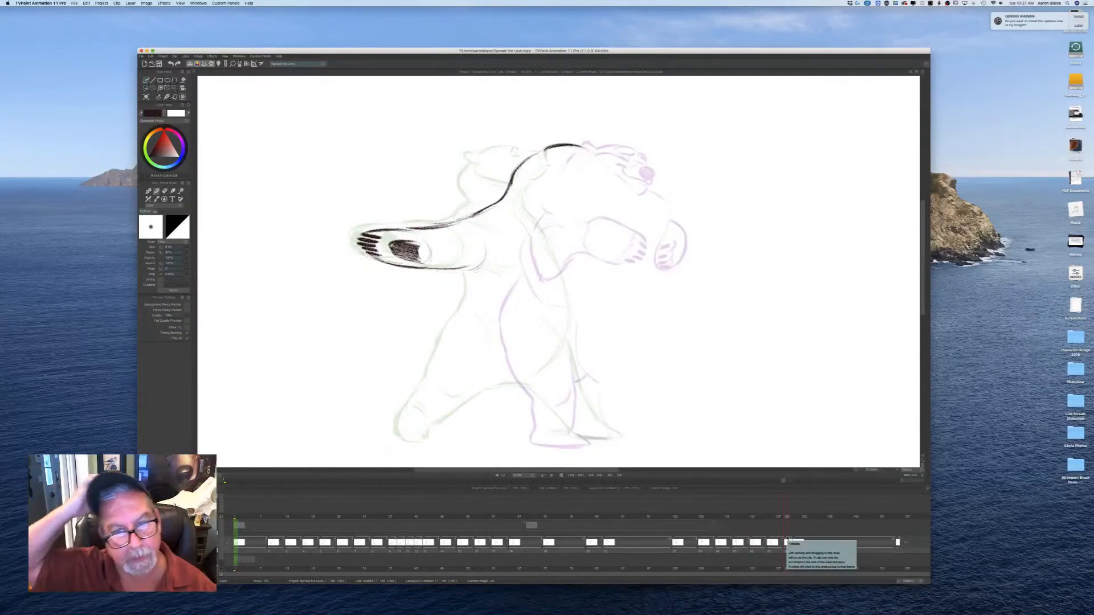
pyautogui.press('super+s')
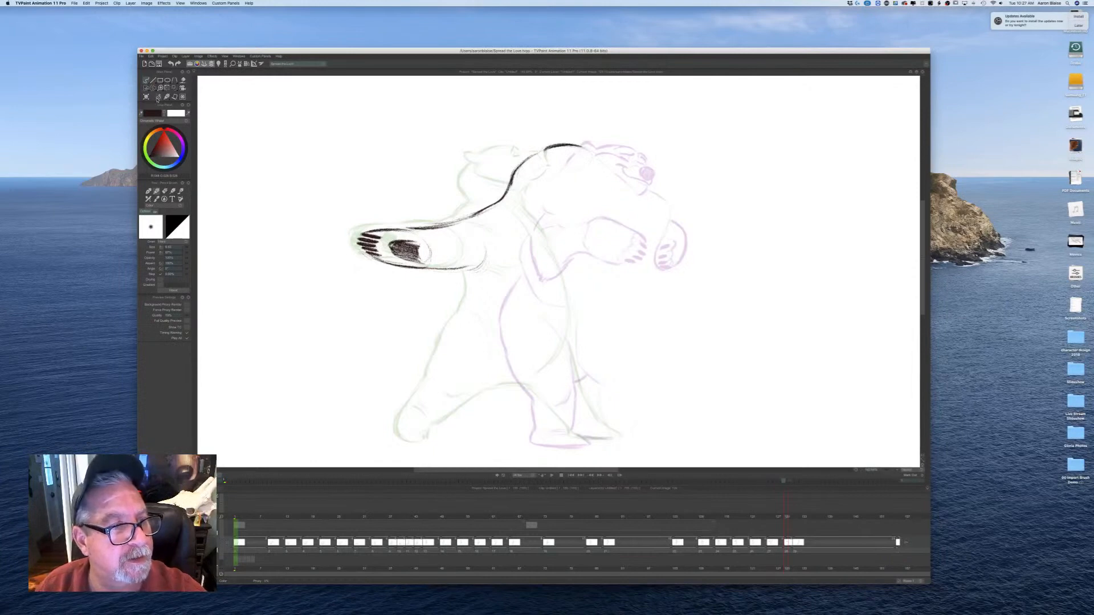
# Step: Draw the far shoulder curve, the back line below the armpit, and the fold lines beneath the outstretched arm
pyautogui.click(170, 115)
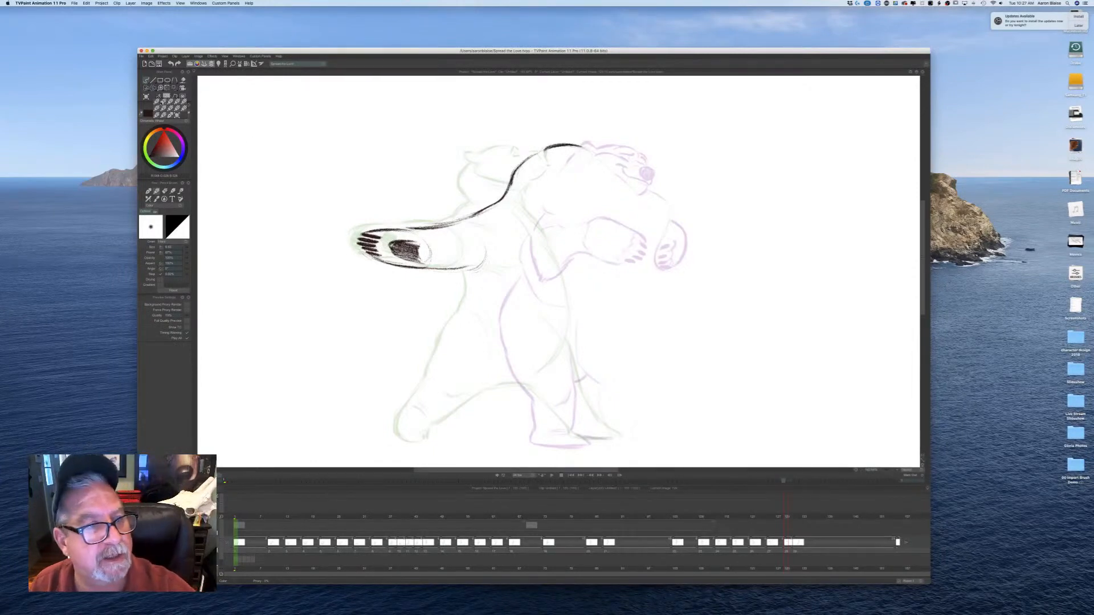
pyautogui.click(160, 105)
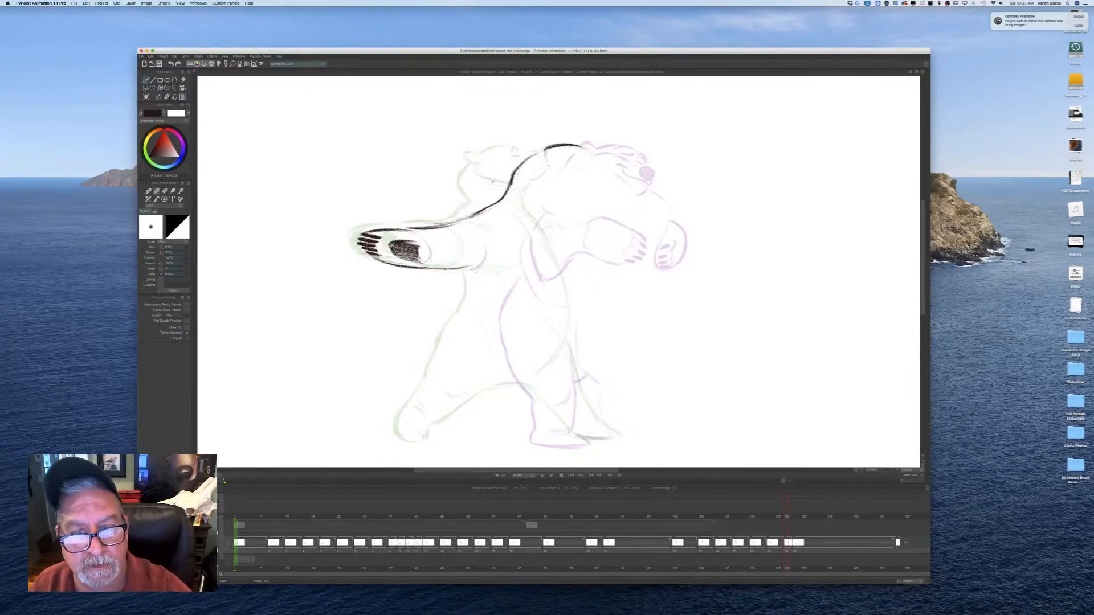
pyautogui.moveTo(555, 218); pyautogui.dragTo(560, 254)
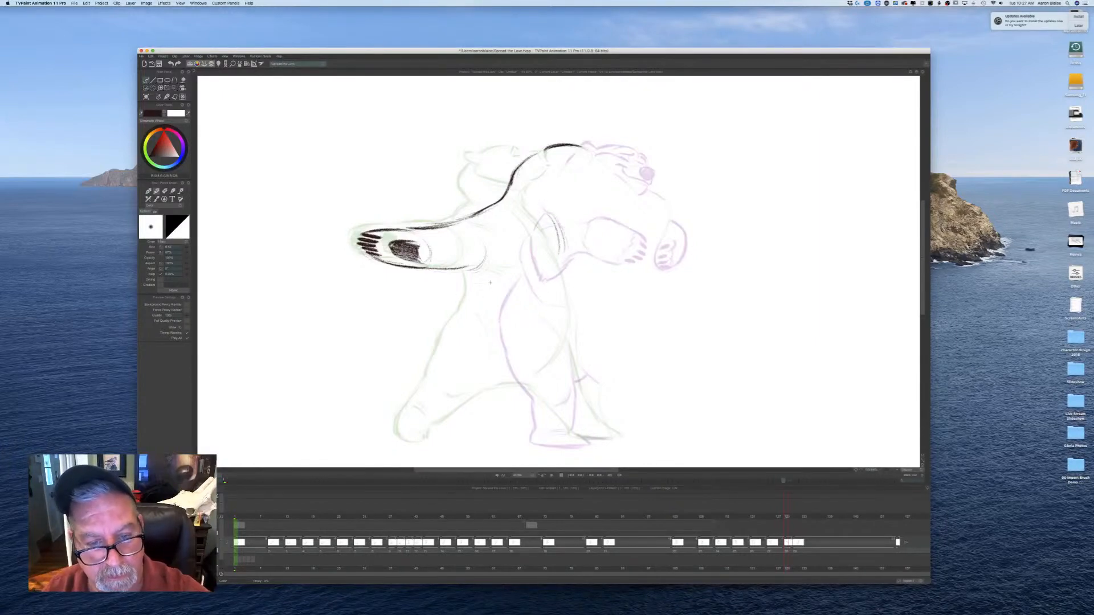
pyautogui.moveTo(493, 277)
pyautogui.mouseDown()
pyautogui.moveTo(474, 317)
pyautogui.moveTo(484, 293)
pyautogui.mouseUp()
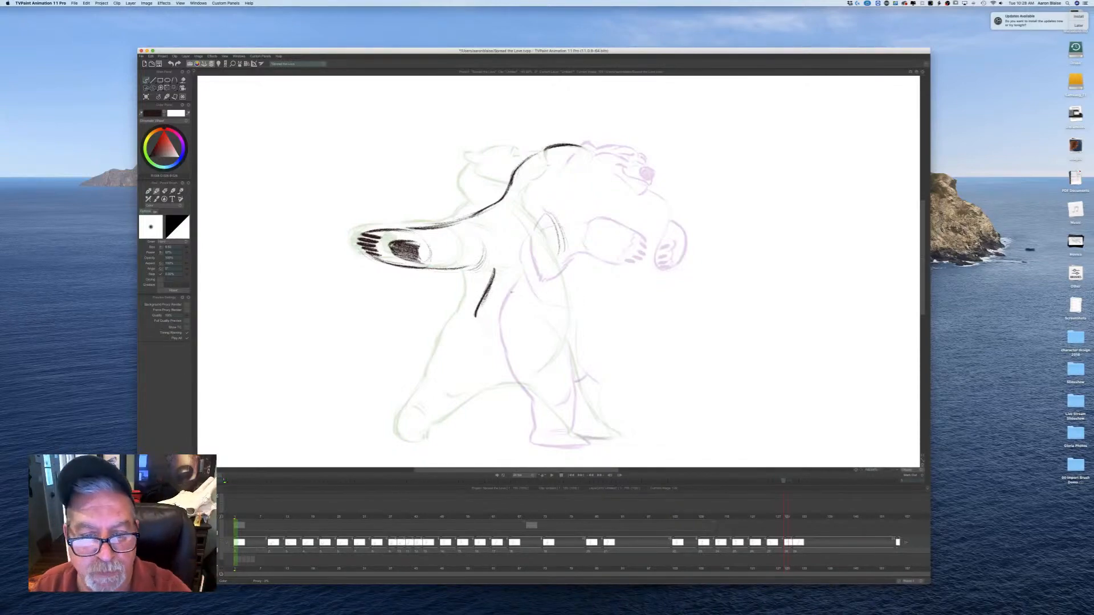
pyautogui.moveTo(479, 268); pyautogui.dragTo(500, 270)
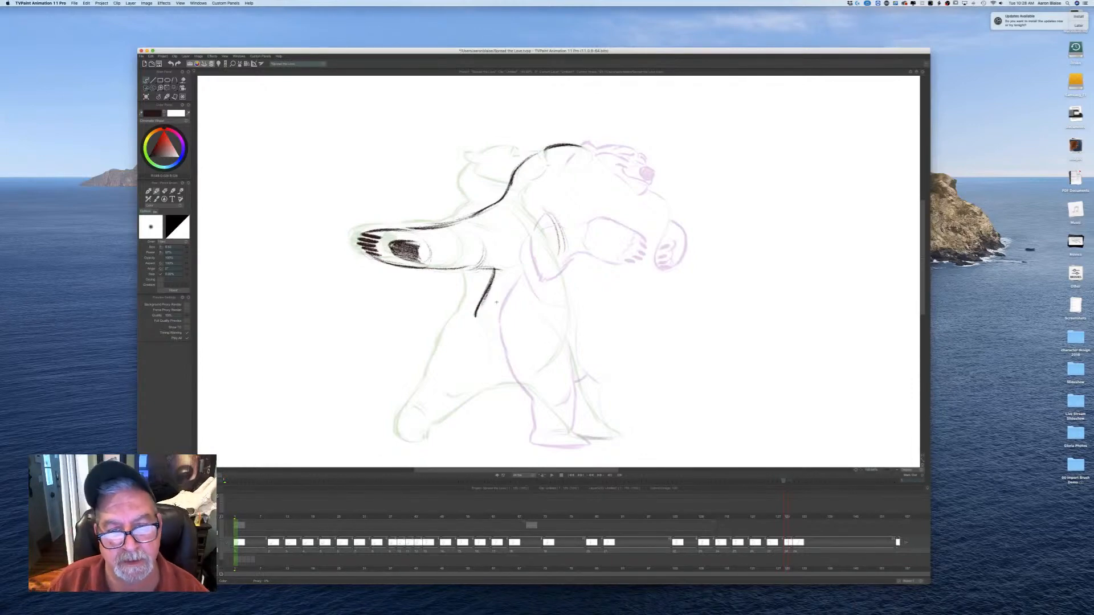
pyautogui.moveTo(507, 266)
pyautogui.mouseDown()
pyautogui.moveTo(534, 245)
pyautogui.moveTo(502, 270)
pyautogui.mouseUp()
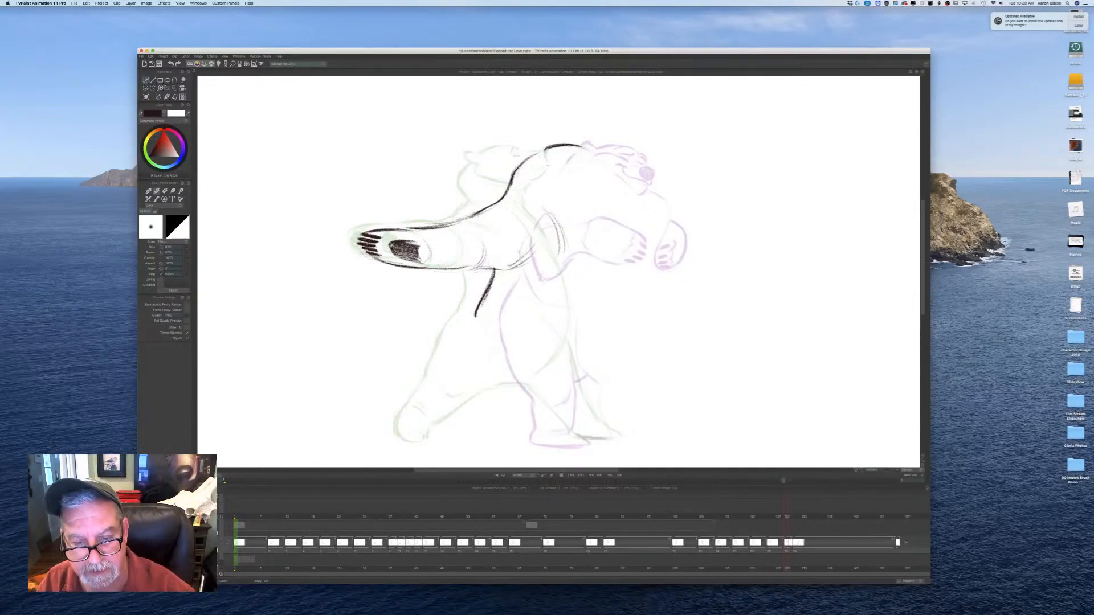
# Step: Draw the leading foot and the lower leg lines above it, and compare them with the preceding stepping pose
pyautogui.moveTo(612, 401)
pyautogui.mouseDown()
pyautogui.moveTo(607, 366)
pyautogui.moveTo(599, 422)
pyautogui.moveTo(624, 437)
pyautogui.moveTo(561, 431)
pyautogui.moveTo(596, 440)
pyautogui.mouseUp()
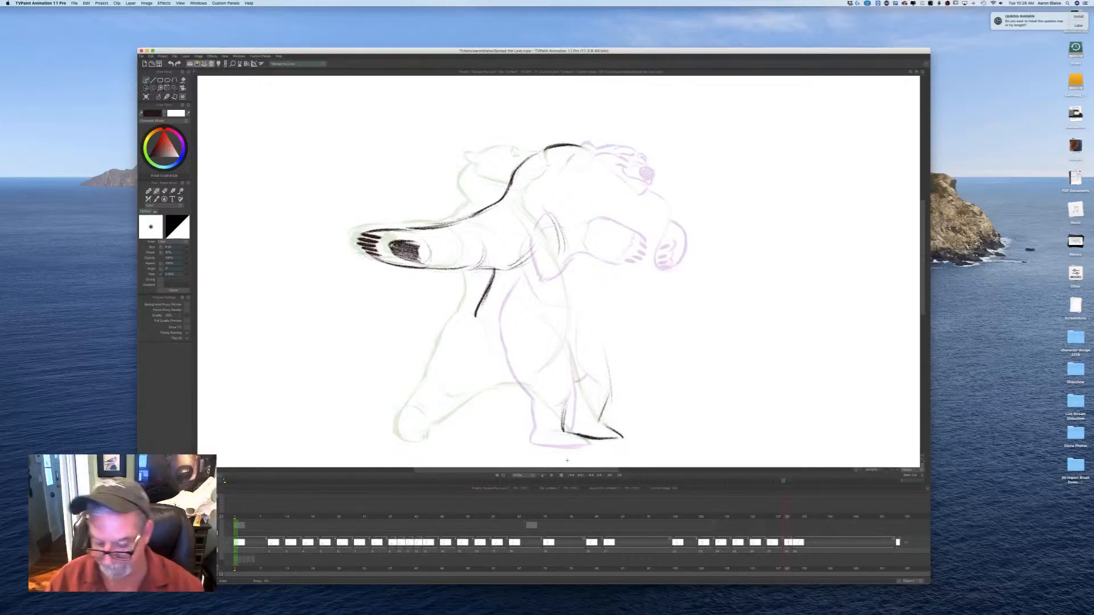
pyautogui.press('Left')
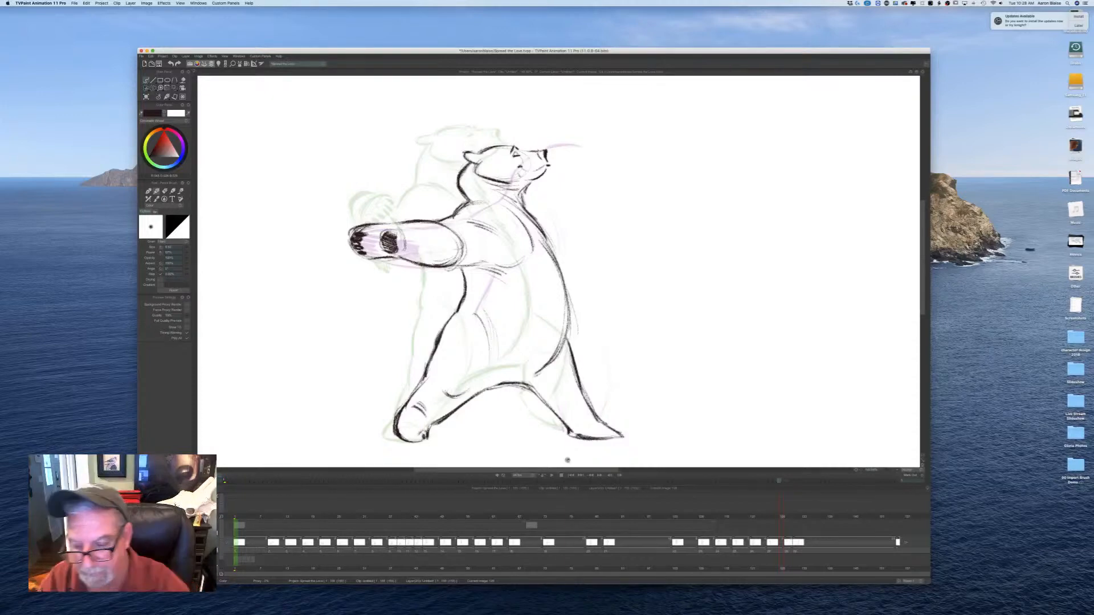
pyautogui.moveTo(783, 543)
pyautogui.mouseDown()
pyautogui.moveTo(796, 543)
pyautogui.moveTo(708, 543)
pyautogui.moveTo(816, 543)
pyautogui.moveTo(683, 555)
pyautogui.moveTo(814, 559)
pyautogui.moveTo(786, 552)
pyautogui.mouseUp()
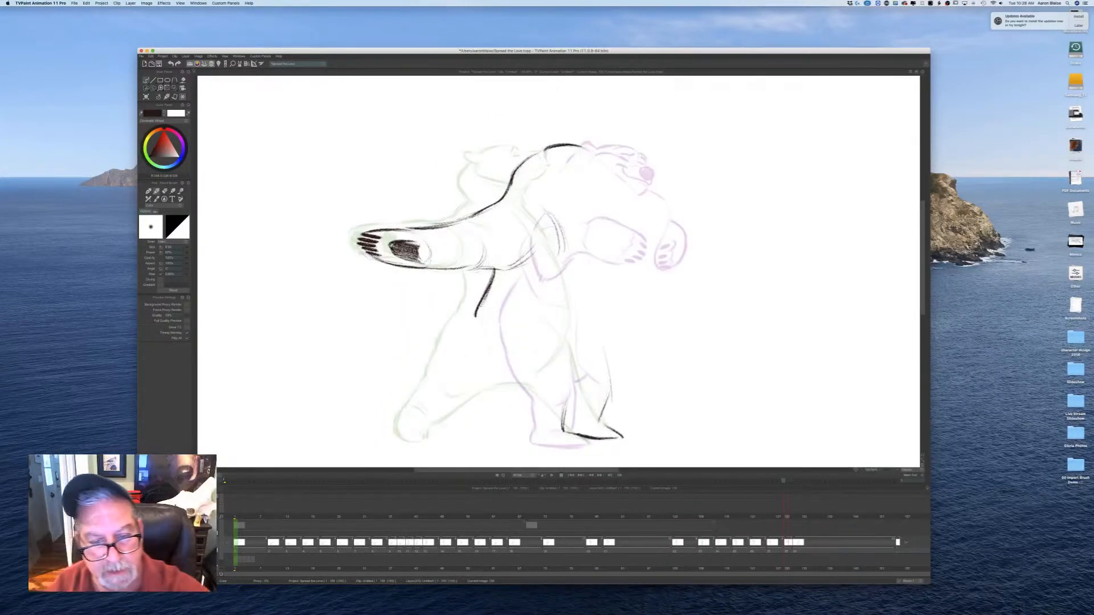
# Step: Draw the trailing leg with its curved thigh, the back of the leg, and a foot with toes
pyautogui.moveTo(501, 310)
pyautogui.mouseDown()
pyautogui.moveTo(517, 337)
pyautogui.moveTo(506, 382)
pyautogui.mouseUp()
pyautogui.moveTo(517, 339)
pyautogui.mouseDown()
pyautogui.moveTo(494, 389)
pyautogui.moveTo(486, 371)
pyautogui.mouseUp()
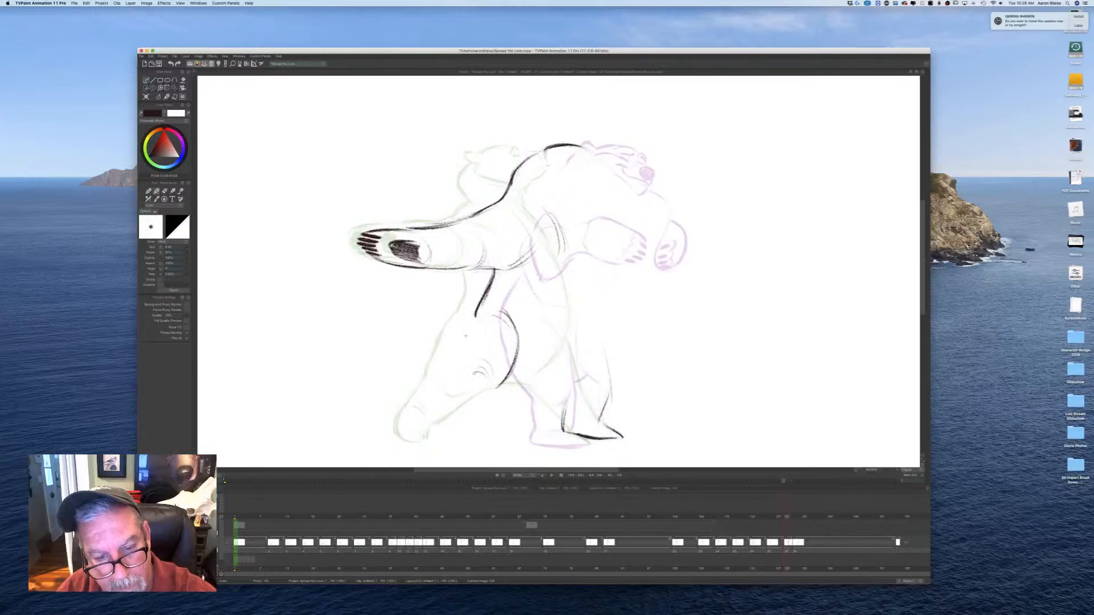
pyautogui.moveTo(473, 328)
pyautogui.mouseDown()
pyautogui.moveTo(458, 368)
pyautogui.moveTo(484, 406)
pyautogui.moveTo(473, 419)
pyautogui.mouseUp()
pyautogui.moveTo(457, 373)
pyautogui.mouseDown()
pyautogui.moveTo(442, 408)
pyautogui.moveTo(461, 414)
pyautogui.moveTo(462, 431)
pyautogui.moveTo(425, 439)
pyautogui.mouseUp()
pyautogui.moveTo(443, 406); pyautogui.dragTo(427, 421)
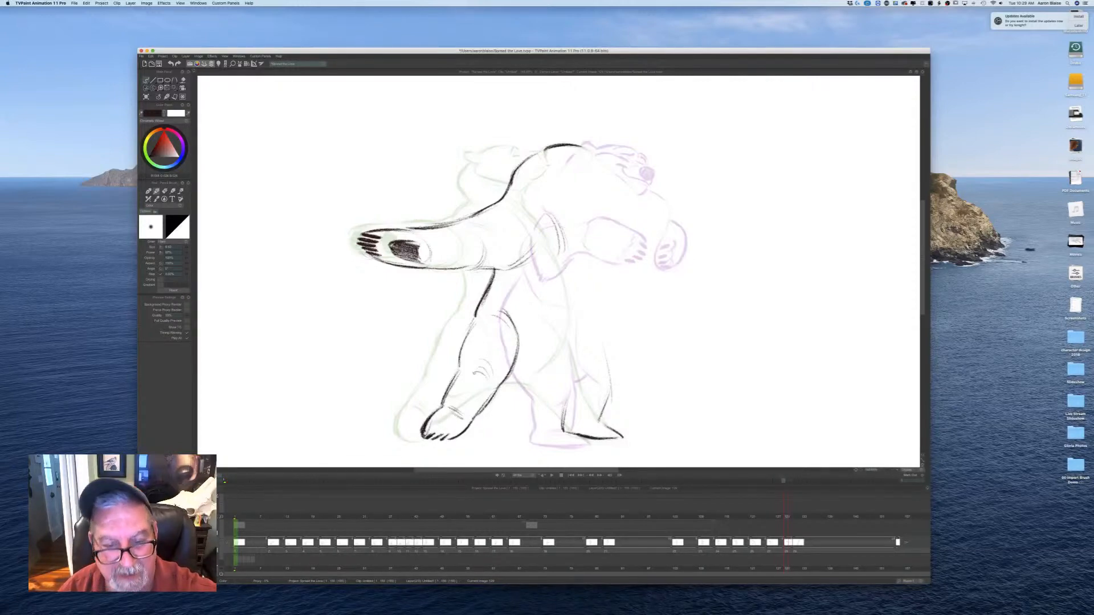
# Step: Flip between the in-between and its neighbouring drawings to examine the trailing leg's movement
pyautogui.press('Left')
pyautogui.press('Right')
pyautogui.press('Left')
pyautogui.press('Right')
pyautogui.press('Left')
pyautogui.press('Right')
pyautogui.press('Right')
pyautogui.press('Left')
# Step: Draw the leading leg's front contour and the crotch and lower belly lines, and compare them with the preceding pose
pyautogui.moveTo(595, 344)
pyautogui.mouseDown()
pyautogui.moveTo(612, 389)
pyautogui.moveTo(602, 414)
pyautogui.mouseUp()
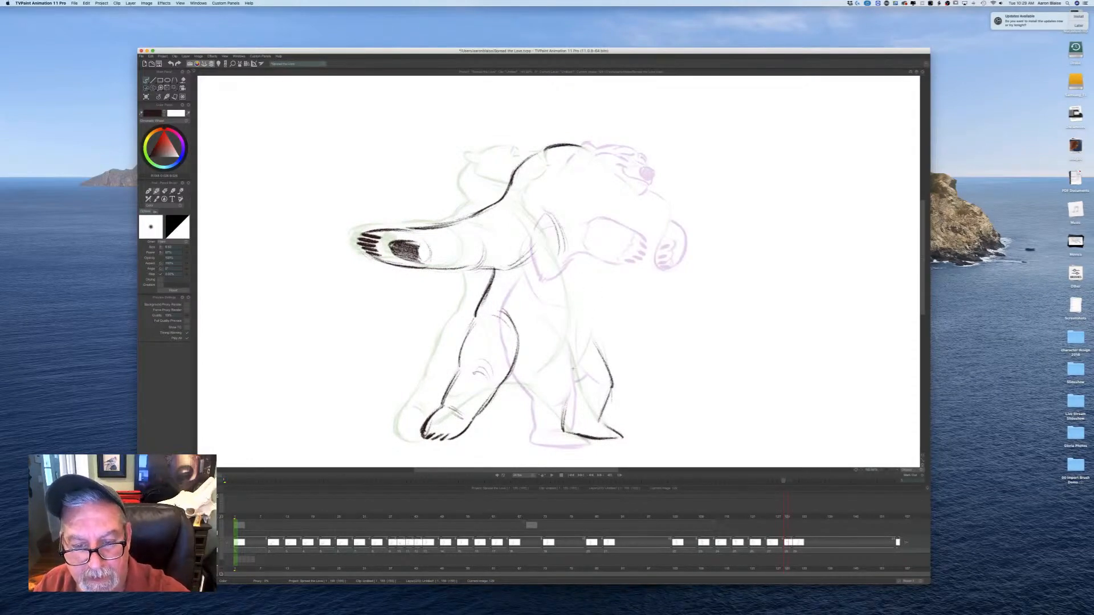
pyautogui.moveTo(534, 379)
pyautogui.mouseDown()
pyautogui.moveTo(563, 370)
pyautogui.moveTo(564, 406)
pyautogui.moveTo(522, 381)
pyautogui.moveTo(495, 392)
pyautogui.moveTo(524, 379)
pyautogui.mouseUp()
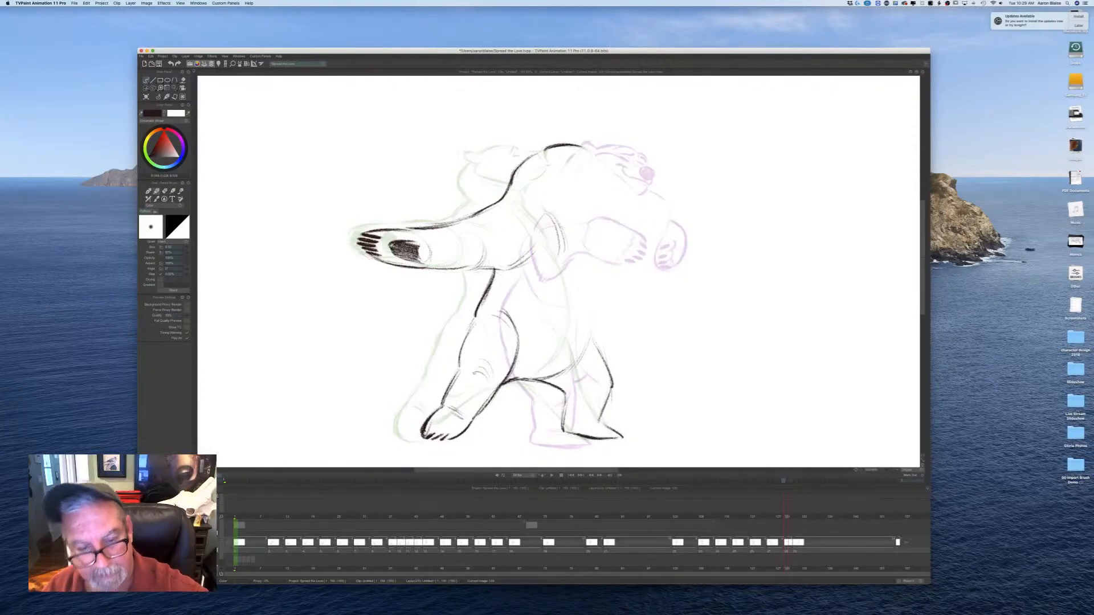
pyautogui.press('Left')
pyautogui.press('Right')
pyautogui.press('Left')
pyautogui.press('Right')
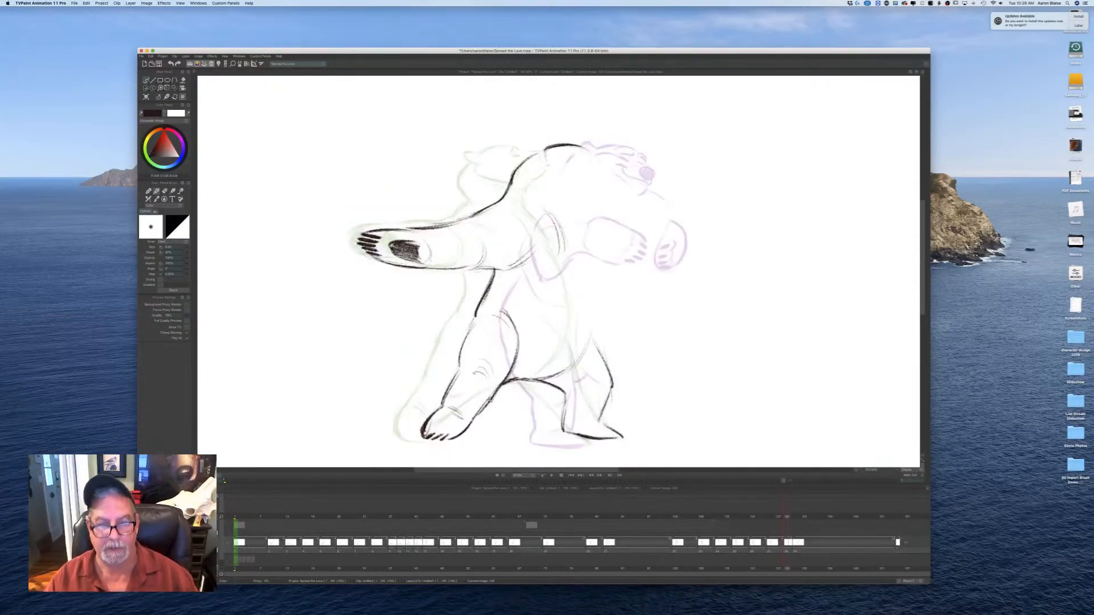
# Step: Erase the trailing leg's back contour, shin and foot below the thigh
pyautogui.press('e')
pyautogui.moveTo(501, 380)
pyautogui.mouseDown()
pyautogui.moveTo(450, 438)
pyautogui.moveTo(425, 438)
pyautogui.moveTo(464, 339)
pyautogui.mouseUp()
pyautogui.moveTo(503, 390); pyautogui.dragTo(496, 385)
pyautogui.press('Left')
pyautogui.press('Right')
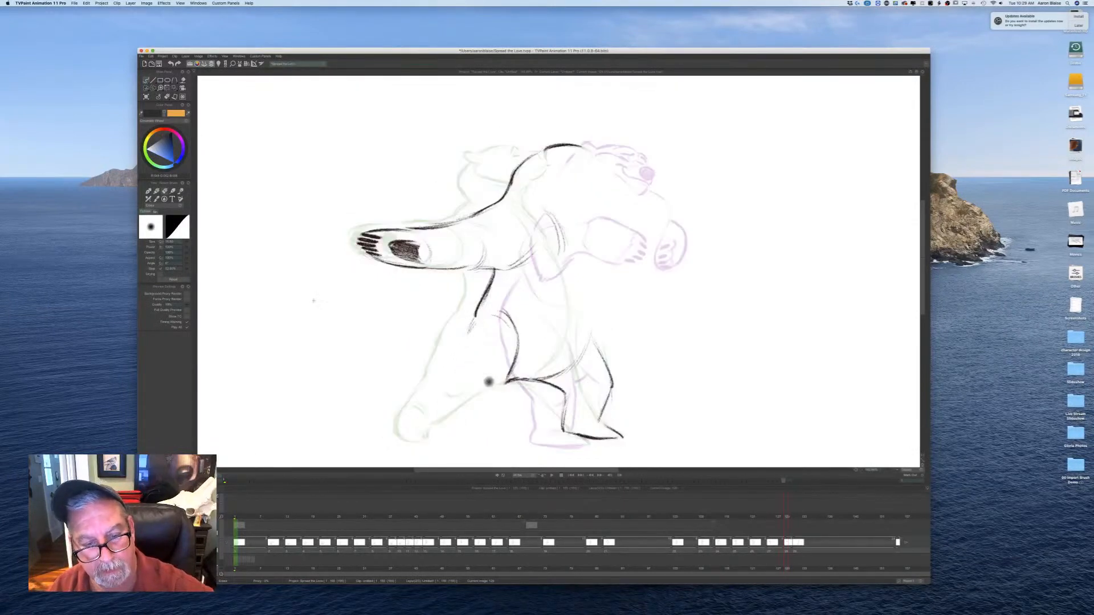
# Step: Redraw the trailing leg slimmer, with knee and ankle folds and dark toes, and flip against the preceding pose
pyautogui.press('b')
pyautogui.moveTo(511, 366)
pyautogui.mouseDown()
pyautogui.moveTo(477, 413)
pyautogui.moveTo(480, 363)
pyautogui.moveTo(458, 370)
pyautogui.moveTo(451, 391)
pyautogui.mouseUp()
pyautogui.moveTo(467, 355)
pyautogui.mouseDown()
pyautogui.moveTo(451, 393)
pyautogui.moveTo(480, 416)
pyautogui.moveTo(459, 410)
pyautogui.moveTo(452, 436)
pyautogui.mouseUp()
pyautogui.moveTo(450, 398)
pyautogui.mouseDown()
pyautogui.moveTo(431, 428)
pyautogui.moveTo(447, 434)
pyautogui.moveTo(433, 427)
pyautogui.mouseUp()
pyautogui.moveTo(477, 319); pyautogui.dragTo(442, 411)
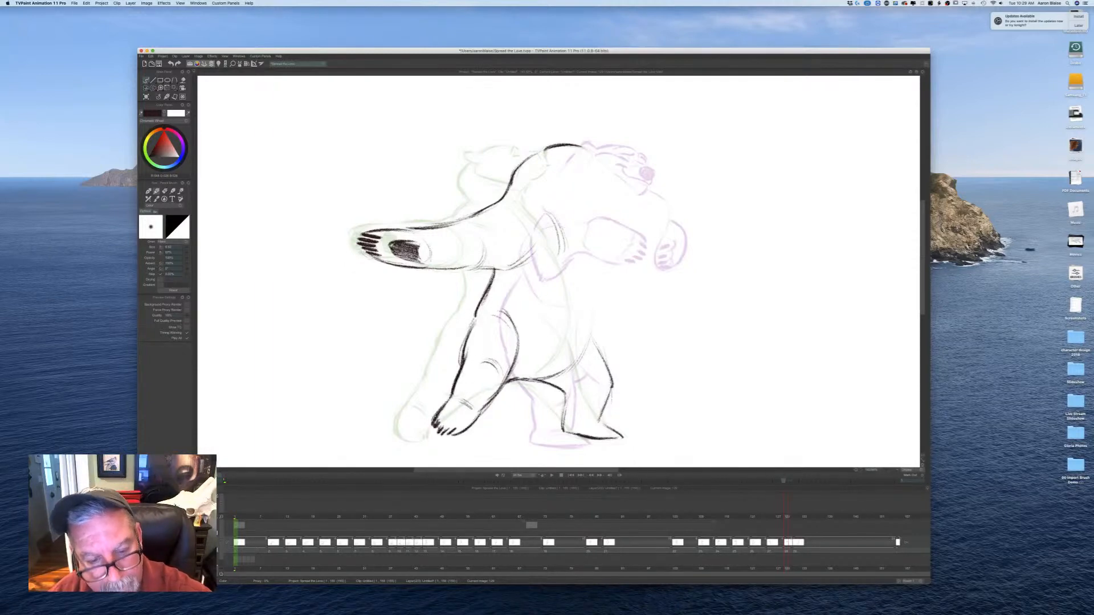
pyautogui.press('Left')
pyautogui.press('Right')
pyautogui.press('Left')
pyautogui.press('Right')
pyautogui.press('Left')
pyautogui.press('Right')
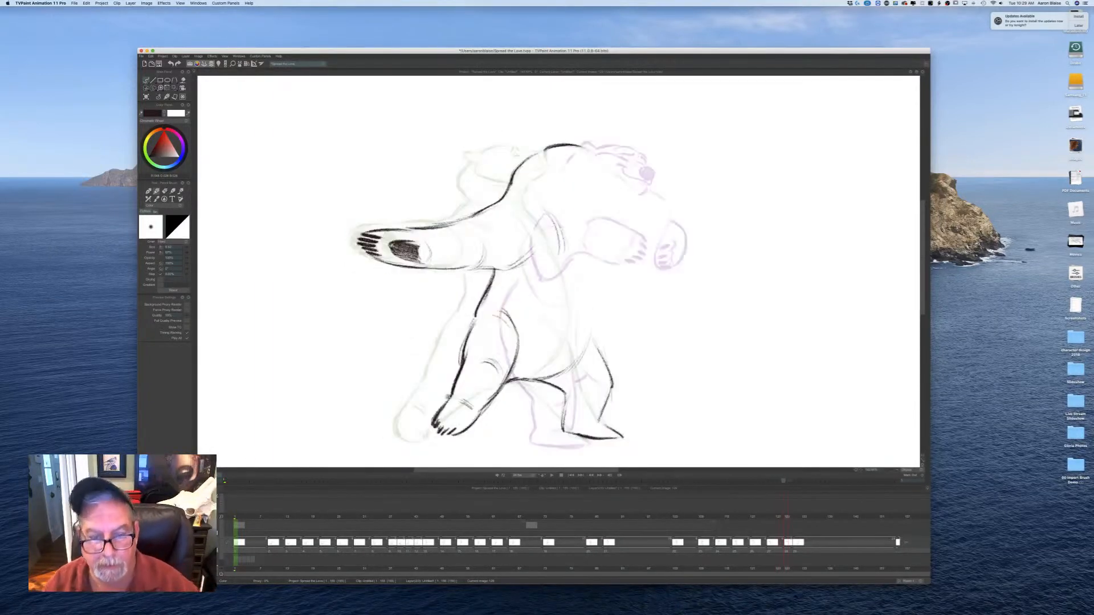
# Step: Reinforce the leading leg's back and front contours and its foot, comparing them with the preceding pose
pyautogui.moveTo(555, 385)
pyautogui.mouseDown()
pyautogui.moveTo(564, 427)
pyautogui.moveTo(602, 441)
pyautogui.mouseUp()
pyautogui.press('Left')
pyautogui.press('Right')
pyautogui.press('Left')
pyautogui.press('Right')
pyautogui.press('Left')
pyautogui.press('Right')
pyautogui.moveTo(592, 341)
pyautogui.mouseDown()
pyautogui.moveTo(612, 385)
pyautogui.moveTo(599, 423)
pyautogui.moveTo(621, 438)
pyautogui.mouseUp()
pyautogui.press('Left')
pyautogui.press('Right')
pyautogui.press('Left')
pyautogui.press('Right')
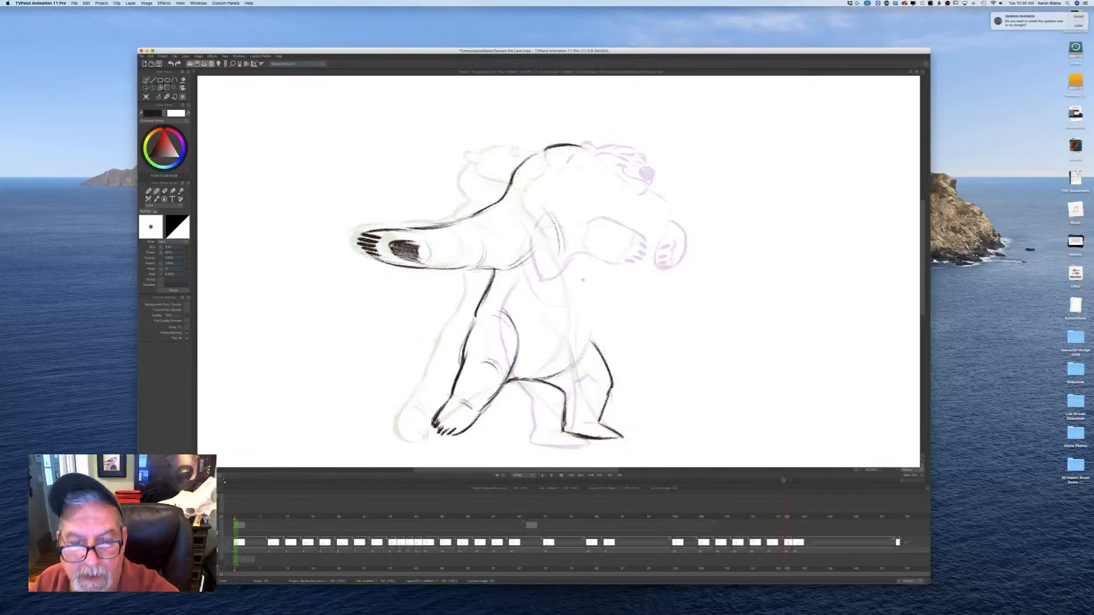
# Step: Draw the front curve of the belly and a fold line at the outstretched arm's elbow
pyautogui.moveTo(584, 292); pyautogui.dragTo(588, 356)
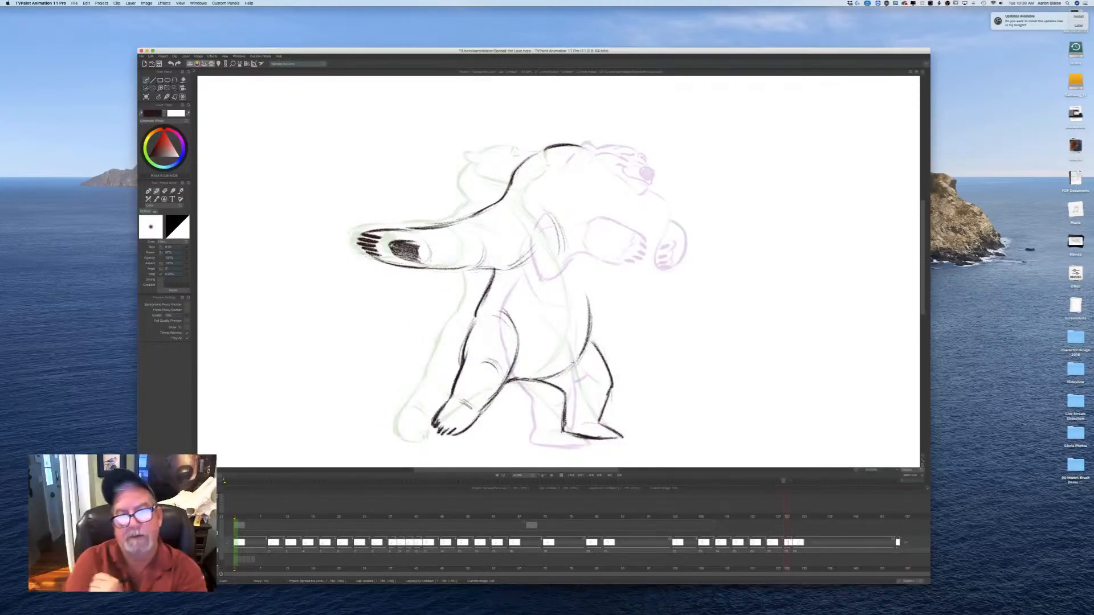
pyautogui.press('Left')
pyautogui.press('Right')
pyautogui.moveTo(480, 235); pyautogui.dragTo(476, 260)
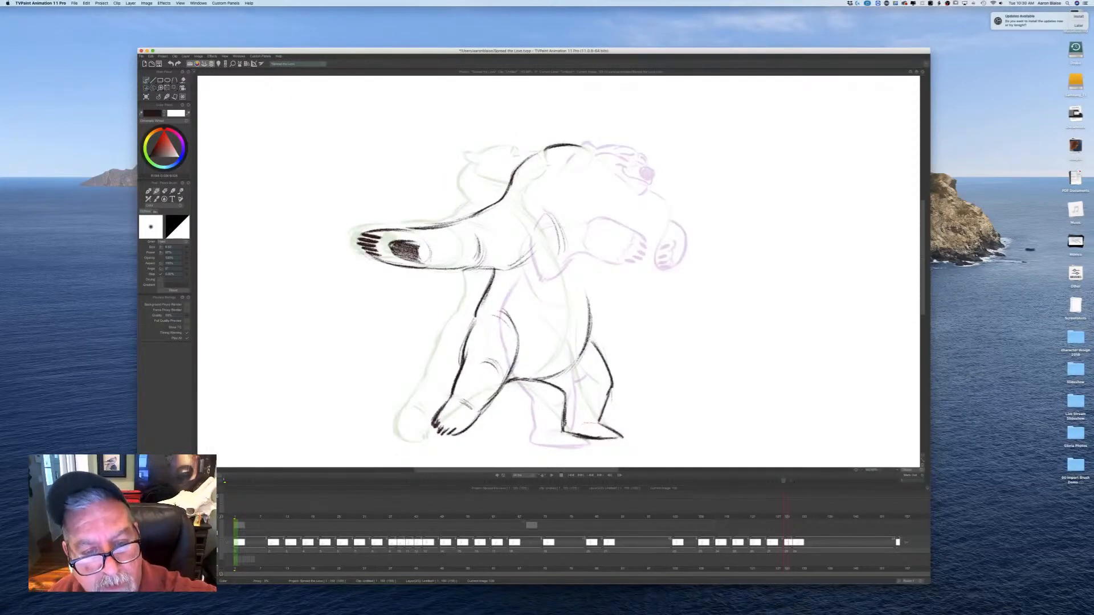
pyautogui.press('Left')
pyautogui.press('Right')
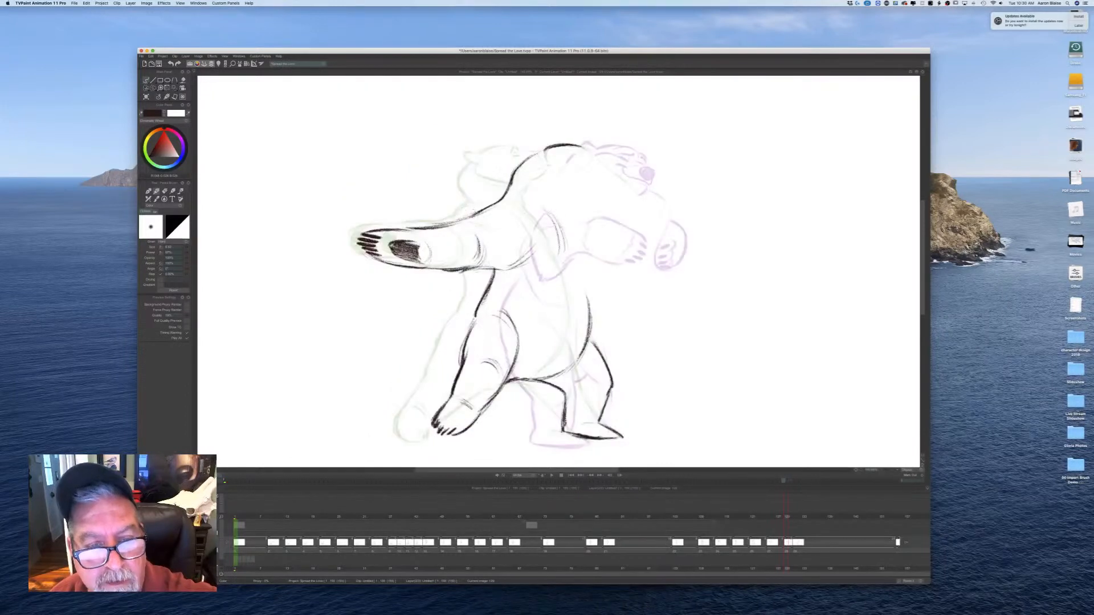
# Step: Draw a short contour line at the back of the head and a small dark ear beside it
pyautogui.press('Left')
pyautogui.press('Right')
pyautogui.press('Left')
pyautogui.press('Right')
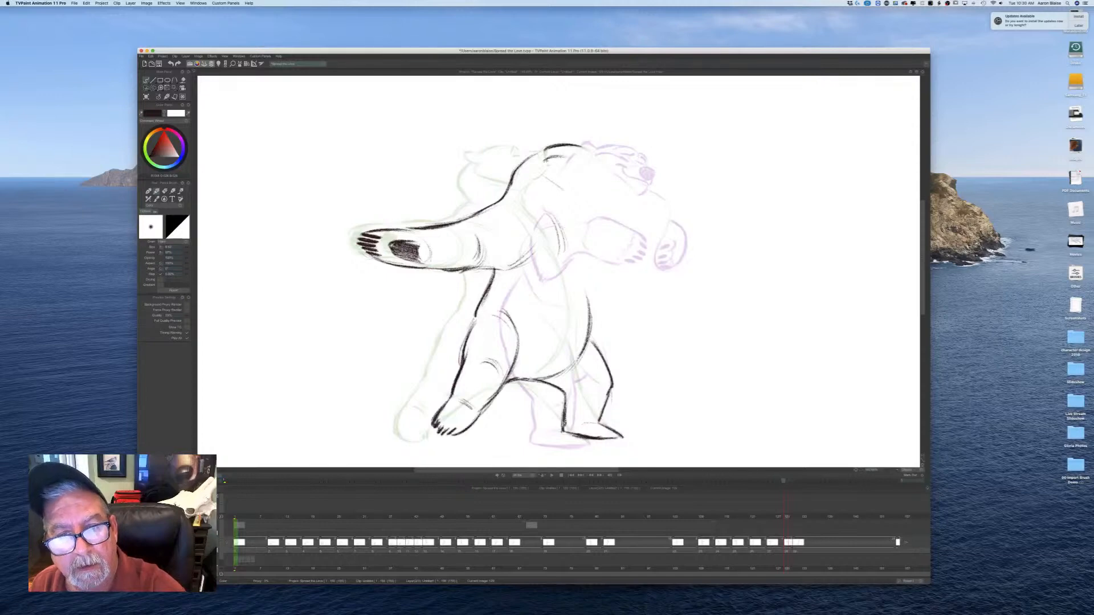
pyautogui.press('Left')
pyautogui.press('Right')
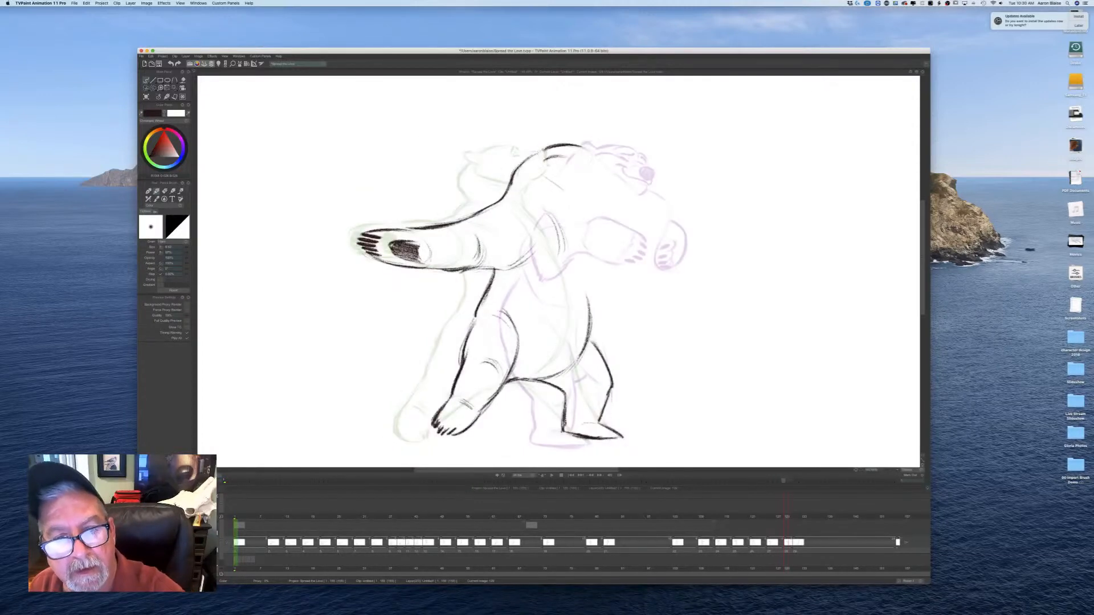
pyautogui.moveTo(538, 150)
pyautogui.mouseDown()
pyautogui.moveTo(527, 159)
pyautogui.moveTo(541, 162)
pyautogui.moveTo(525, 153)
pyautogui.mouseUp()
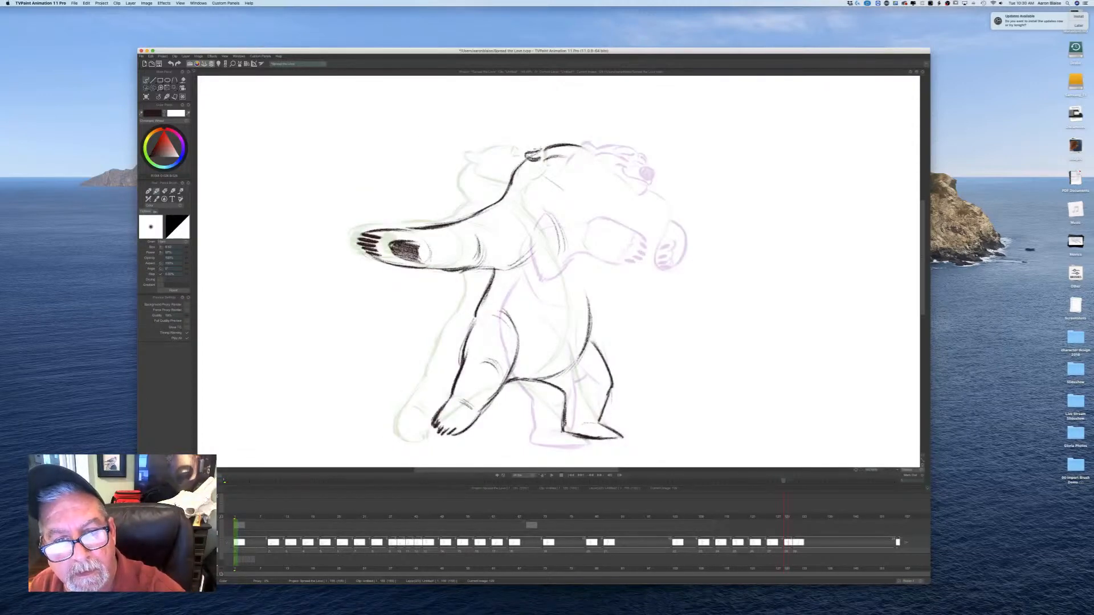
# Step: Flip repeatedly between the in-between and the preceding pose to examine the head's movement and the ear's placement
pyautogui.press('Left')
pyautogui.press('Right')
pyautogui.press('Left')
pyautogui.press('Right')
pyautogui.press('Left')
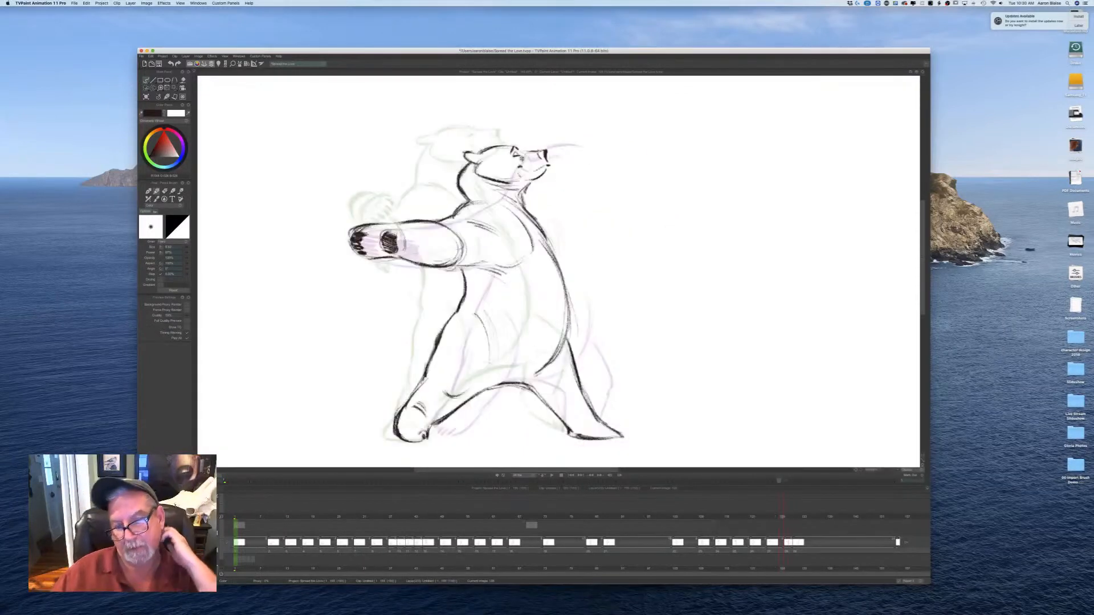
pyautogui.press('Right')
pyautogui.press('Left')
pyautogui.press('Right')
pyautogui.press('Left')
pyautogui.press('Right')
pyautogui.press('Left')
pyautogui.press('Right')
pyautogui.press('Left')
pyautogui.press('Right')
pyautogui.press('Left')
pyautogui.press('Right')
pyautogui.press('Left')
pyautogui.press('Right')
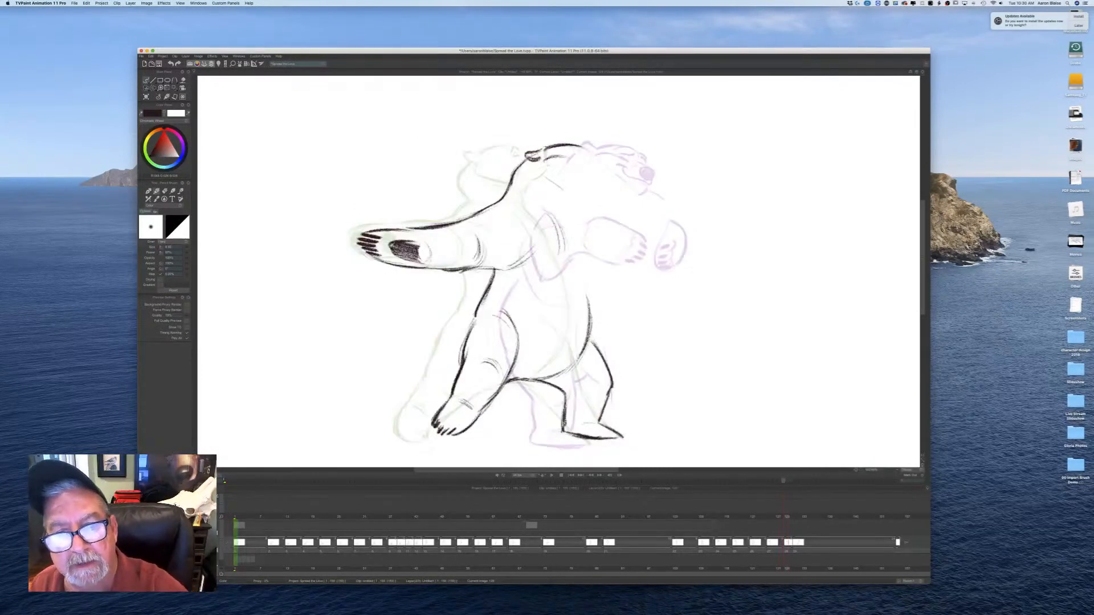
# Step: Draw a small mark at the front of the forehead and a solid dark nose, and compare with the preceding pose
pyautogui.press('e')
pyautogui.press('Left')
pyautogui.press('Right')
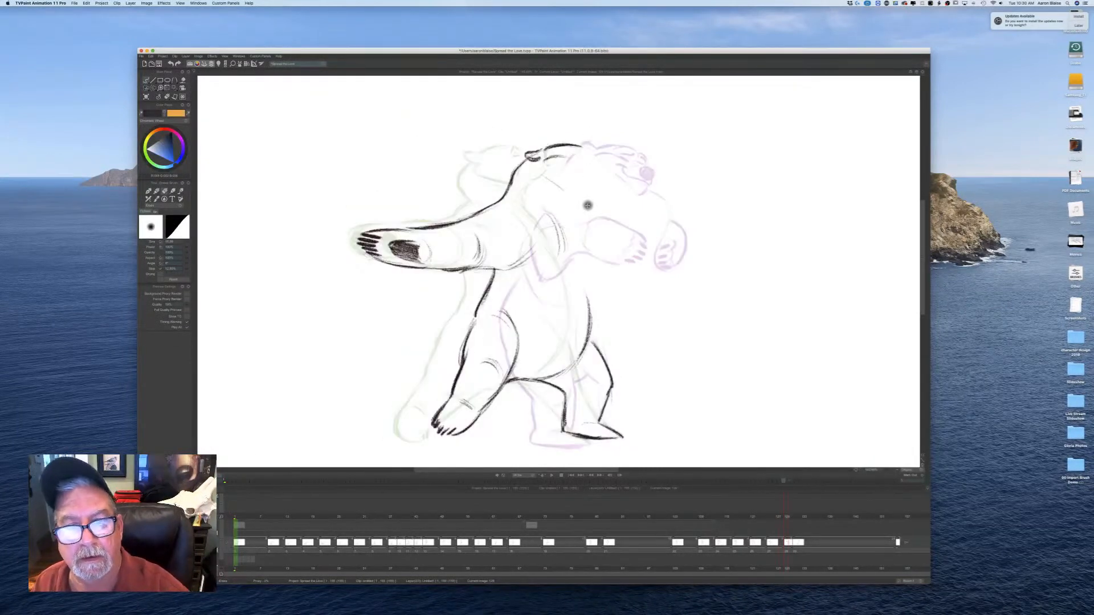
pyautogui.press('b')
pyautogui.press('e')
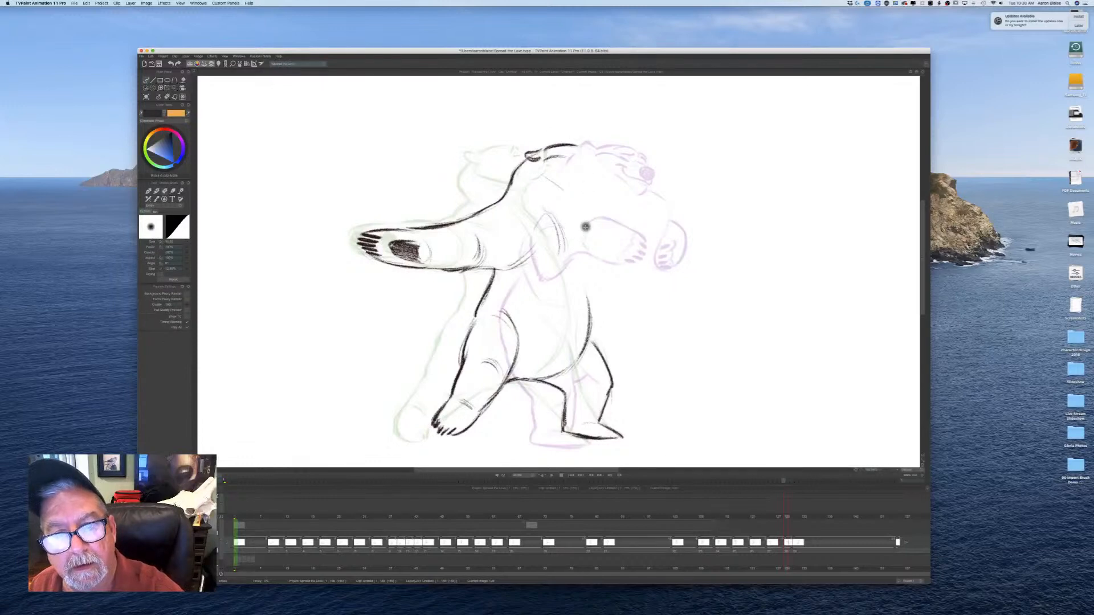
pyautogui.press('b')
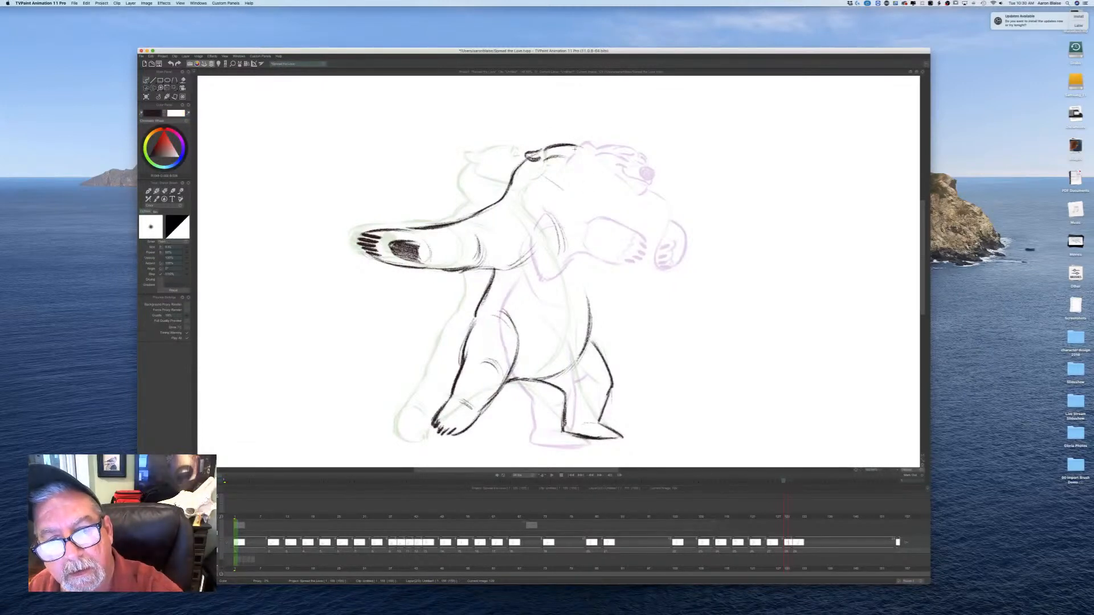
pyautogui.moveTo(580, 147); pyautogui.dragTo(587, 152)
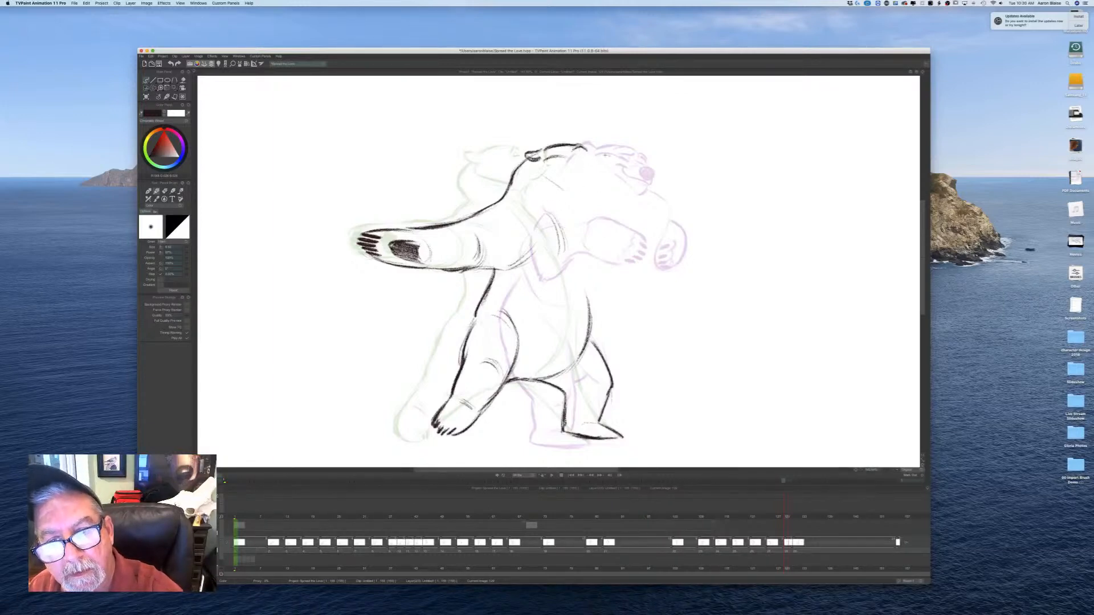
pyautogui.moveTo(607, 155); pyautogui.dragTo(607, 162)
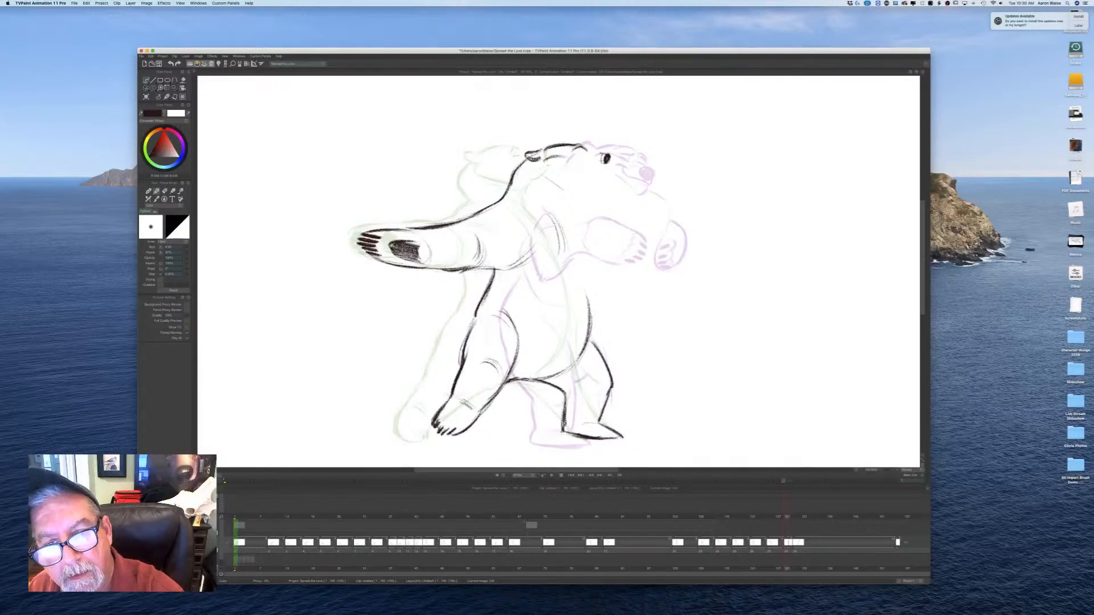
pyautogui.press('Left')
pyautogui.press('Right')
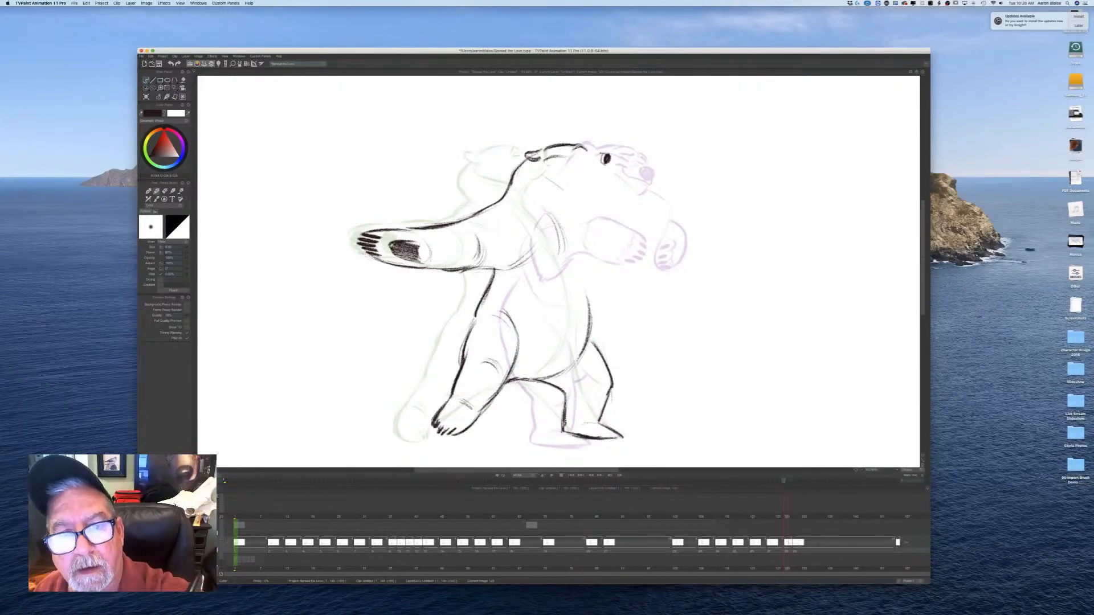
# Step: Rework the forehead mark, erase the nose, and redraw it with the eye, muzzle, smiling mouth and chin
pyautogui.press('e')
pyautogui.moveTo(580, 147); pyautogui.dragTo(571, 153)
pyautogui.press('p')
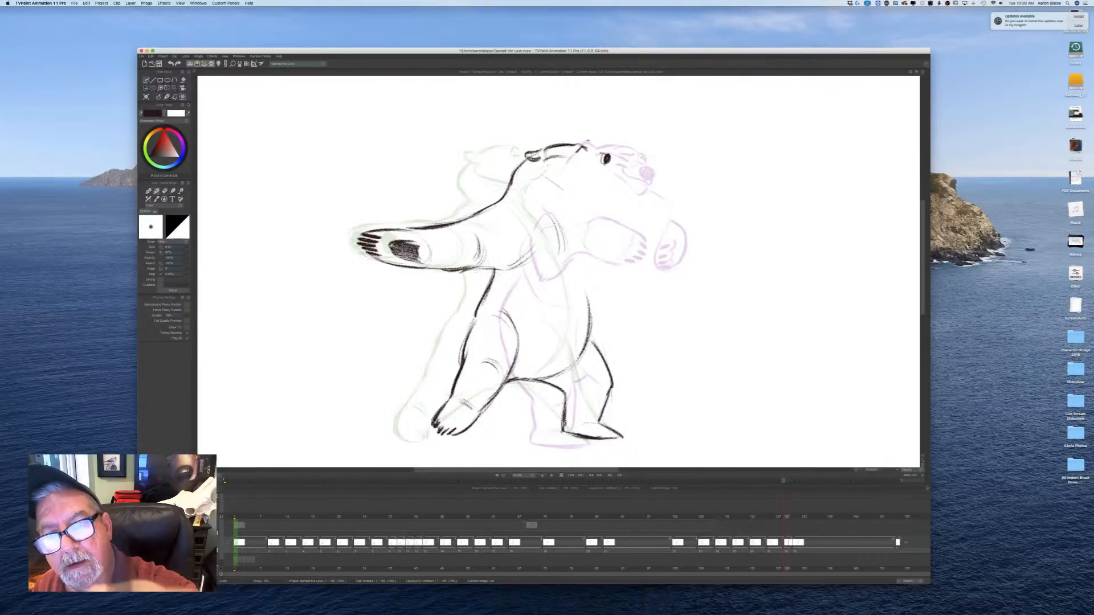
pyautogui.press('e')
pyautogui.moveTo(605, 159); pyautogui.dragTo(603, 163)
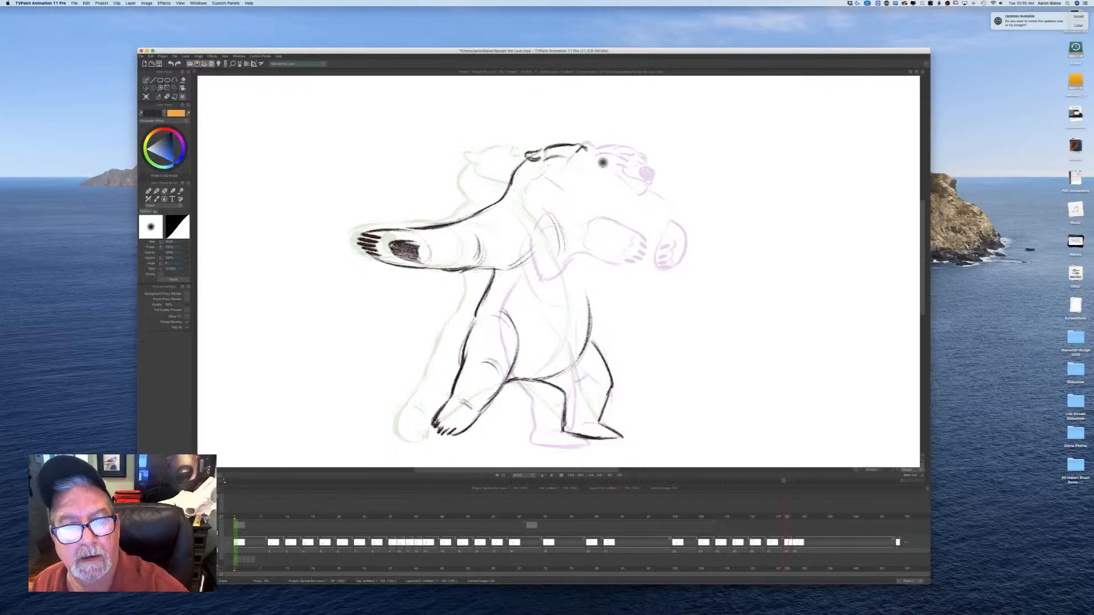
pyautogui.press('p')
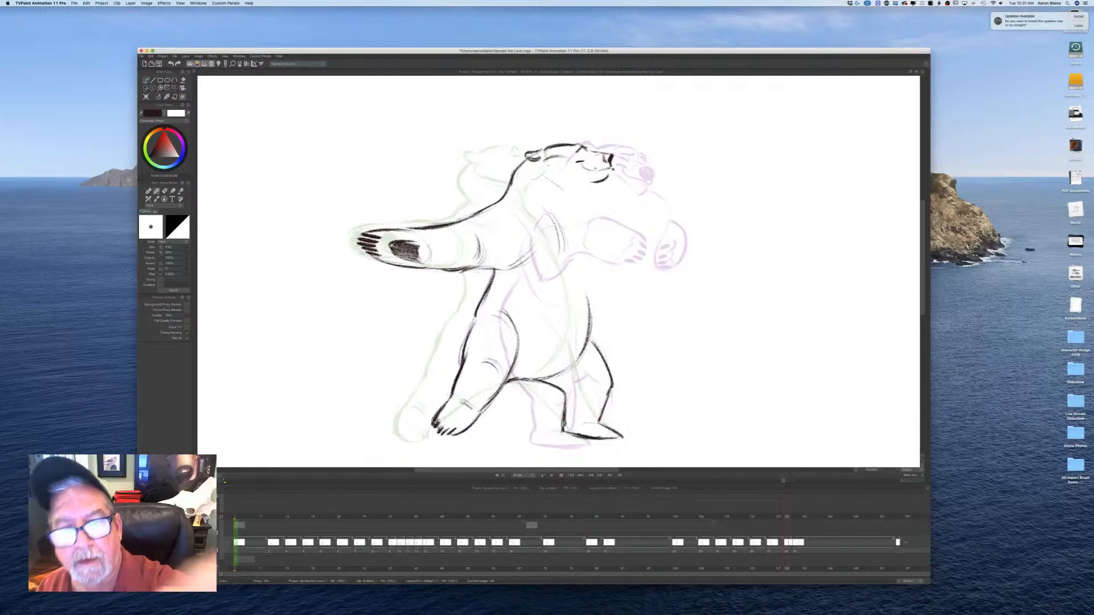
# Step: Flip between the in-between and the preceding pose to examine how the new face moves
pyautogui.press('Left')
pyautogui.press('Right')
pyautogui.press('Left')
pyautogui.press('Right')
pyautogui.press('Left')
pyautogui.press('Right')
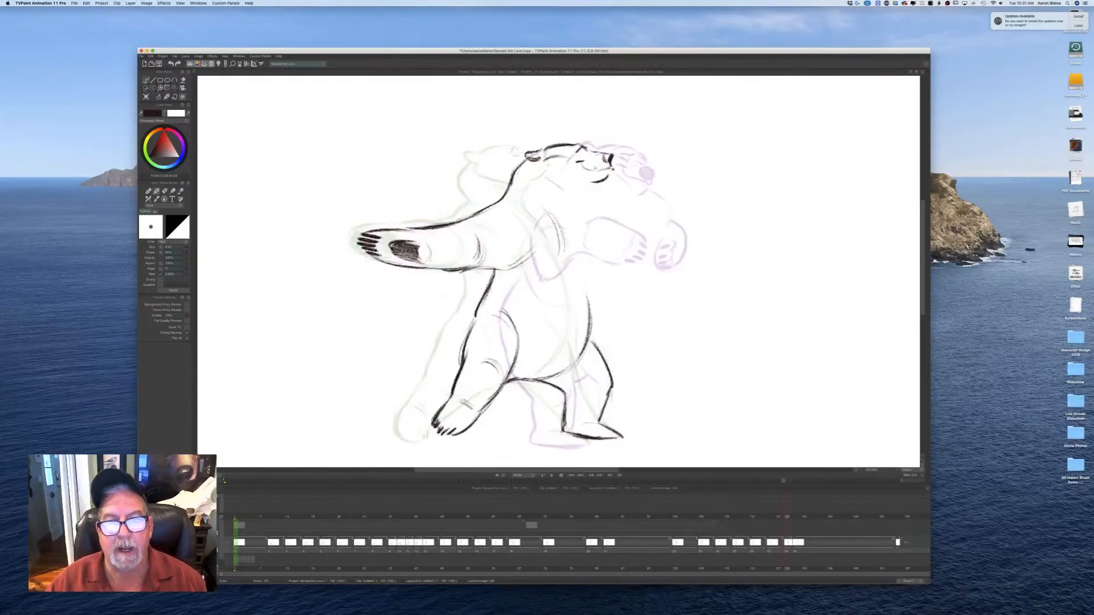
pyautogui.press('Left')
pyautogui.press('Right')
pyautogui.press('Left')
pyautogui.press('Right')
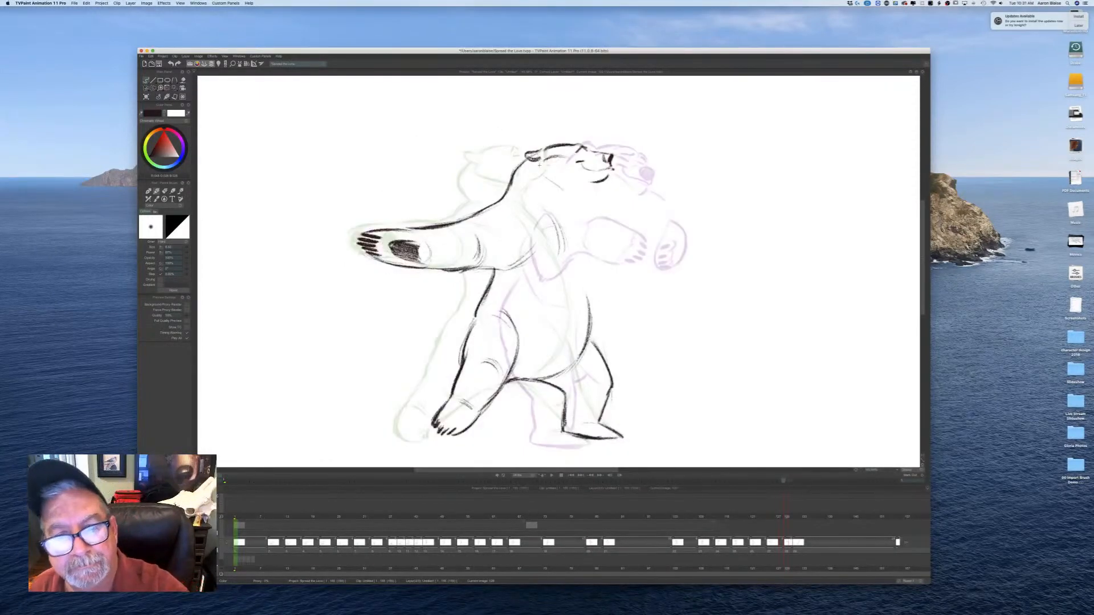
# Step: Draw the cheek contour and the throat line below the jaw, and compare them with the neighbouring drawings
pyautogui.press('Left')
pyautogui.press('Right')
pyautogui.press('Left')
pyautogui.press('Right')
pyautogui.press('Left')
pyautogui.press('Right')
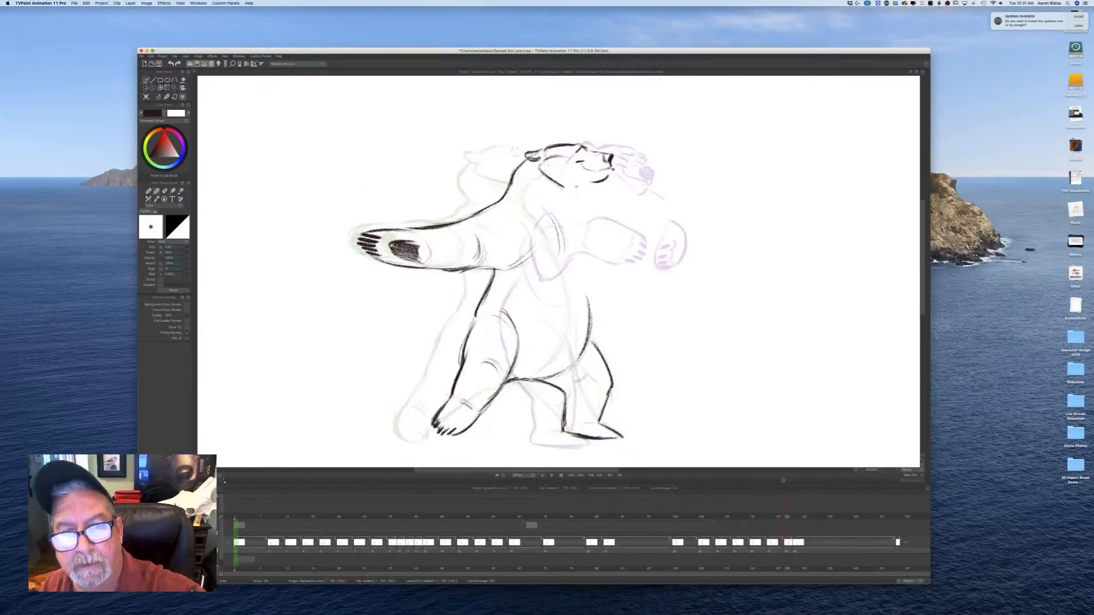
pyautogui.moveTo(574, 196)
pyautogui.mouseDown()
pyautogui.moveTo(582, 186)
pyautogui.moveTo(588, 195)
pyautogui.moveTo(575, 200)
pyautogui.mouseUp()
pyautogui.press('Left')
pyautogui.press('Right')
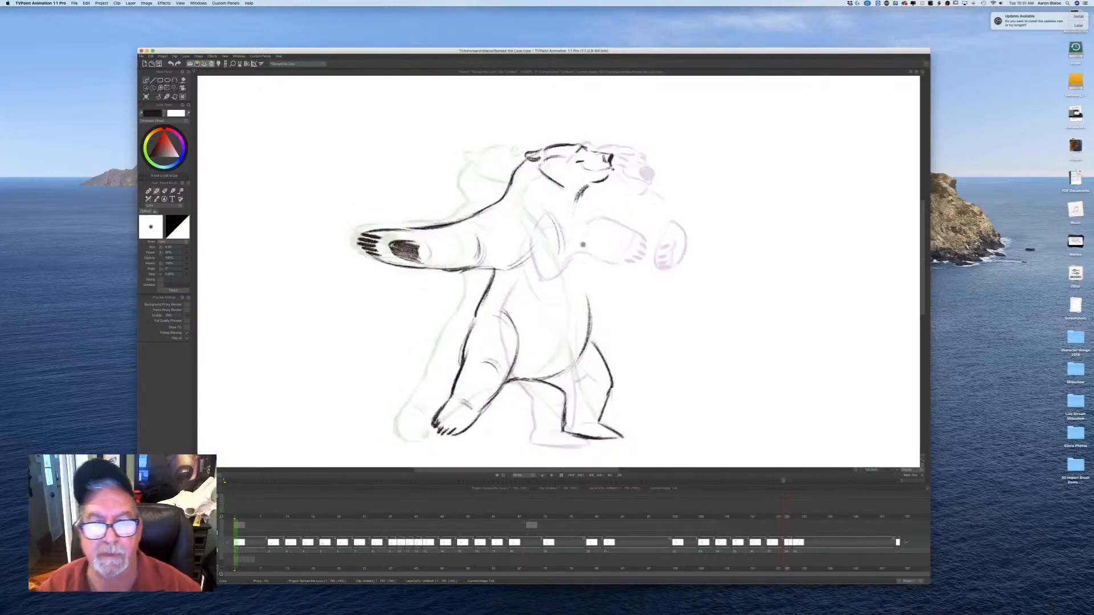
pyautogui.press('Left')
pyautogui.press('Right')
pyautogui.press('Left')
pyautogui.press('Right')
pyautogui.press('Right')
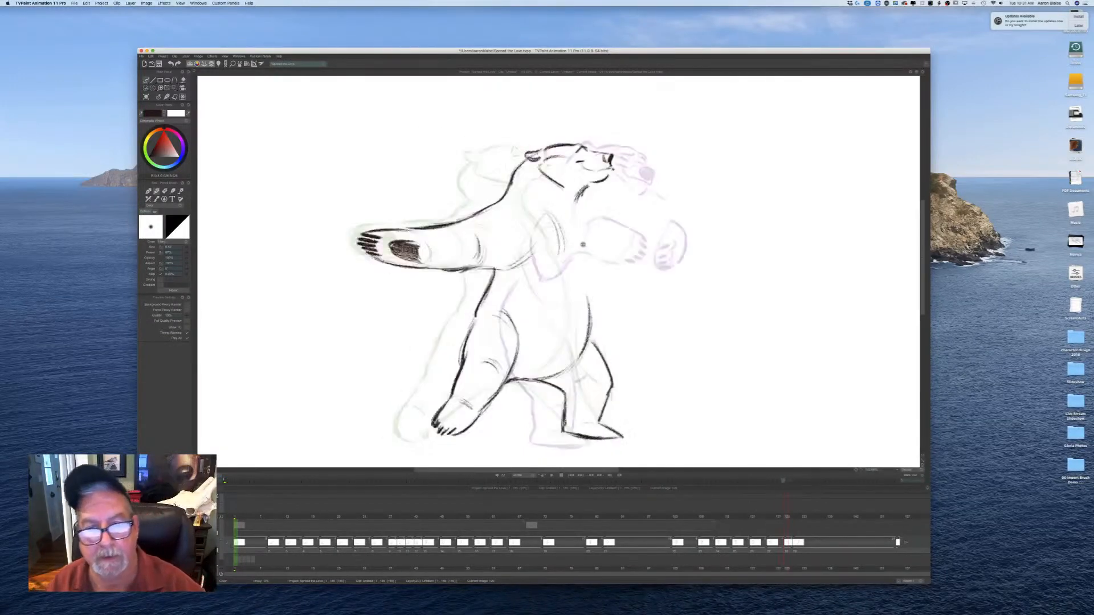
# Step: Draw the standing bear's front contour from the throat down to the belly and thicken the chest line
pyautogui.moveTo(572, 217); pyautogui.dragTo(586, 295)
pyautogui.moveTo(576, 259); pyautogui.dragTo(587, 310)
pyautogui.press('Left')
pyautogui.press('Right')
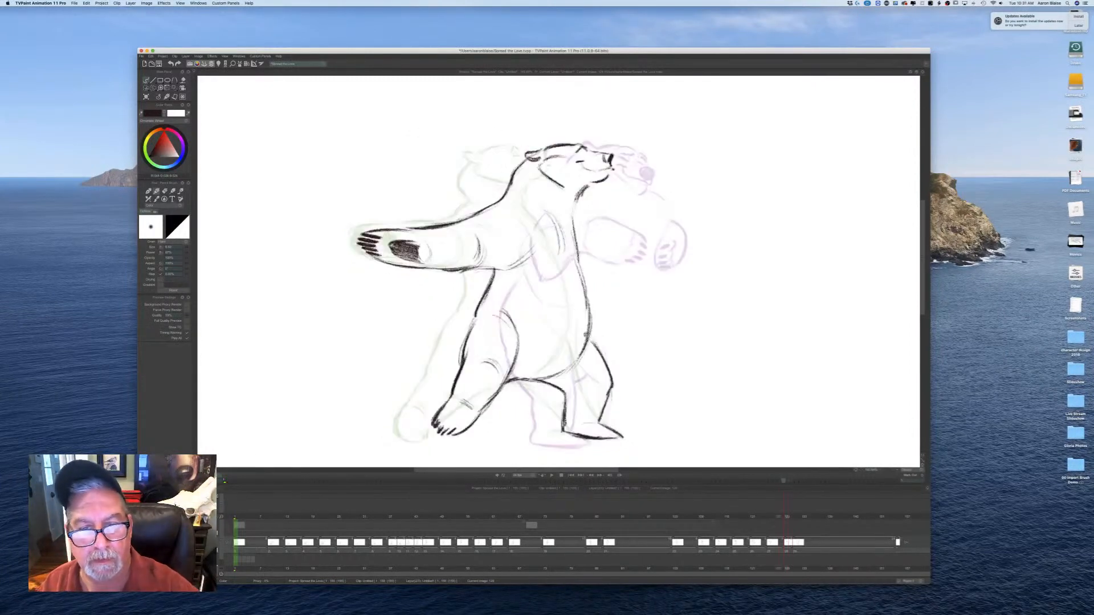
pyautogui.moveTo(573, 224); pyautogui.dragTo(576, 251)
pyautogui.moveTo(576, 230); pyautogui.dragTo(580, 260)
pyautogui.moveTo(576, 228); pyautogui.dragTo(579, 262)
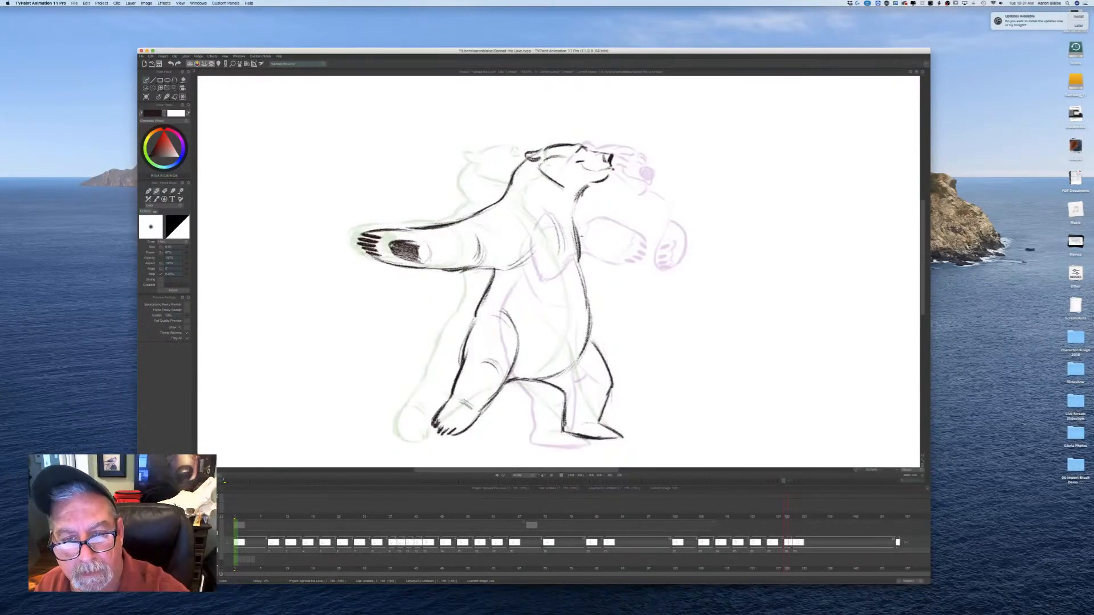
pyautogui.moveTo(573, 220); pyautogui.dragTo(581, 280)
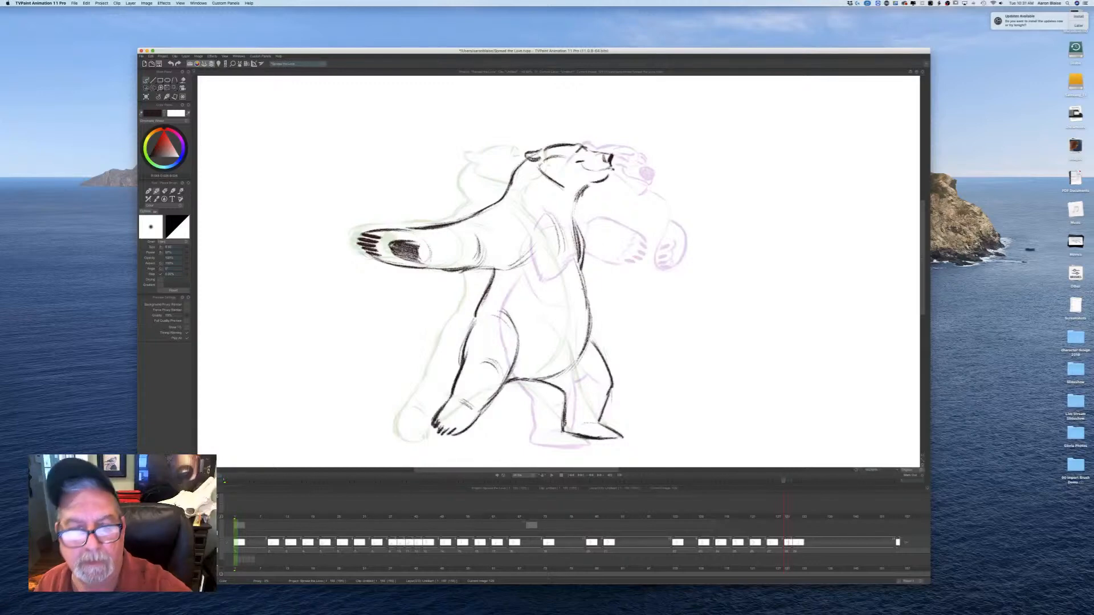
# Step: Flip back and forth between this drawing and the previous one to compare the bear's pose
pyautogui.press('Left')
pyautogui.press('Right')
pyautogui.press('Left')
pyautogui.press('Right')
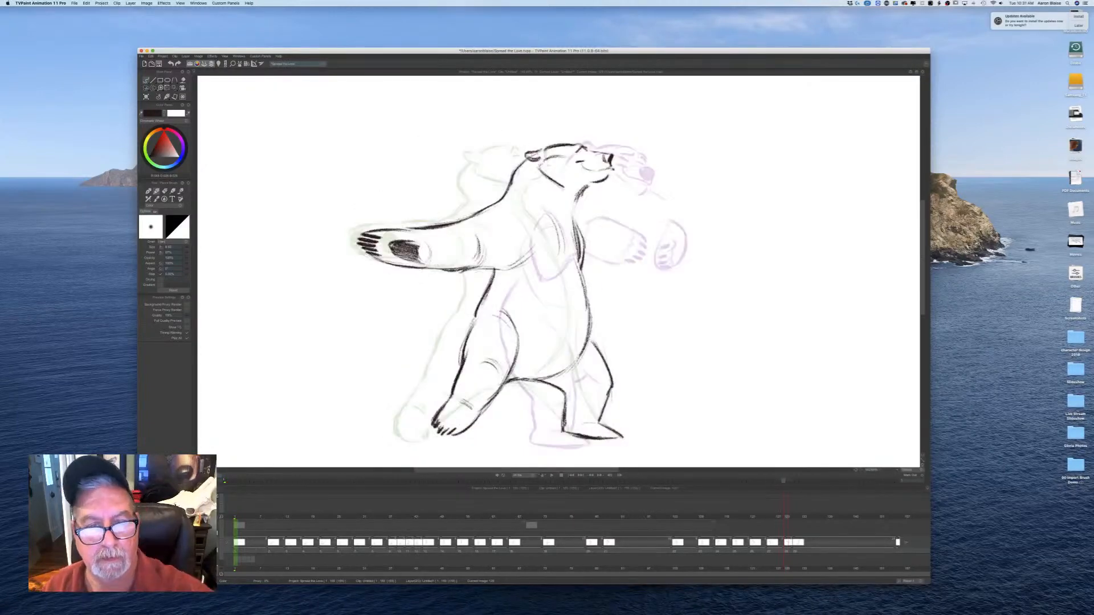
pyautogui.press('Left')
pyautogui.press('Right')
pyautogui.press('Left')
pyautogui.press('Right')
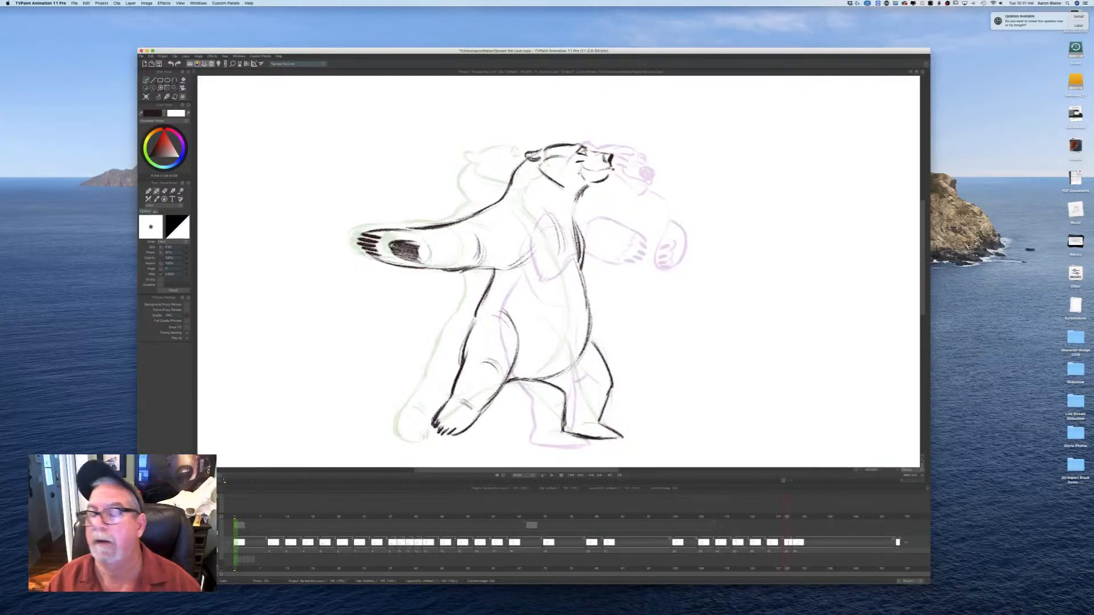
pyautogui.press('Left')
pyautogui.press('Right')
pyautogui.press('Left')
pyautogui.press('Right')
# Step: Thicken the back of the bear's neck and add crease lines at the shoulder, checking against the previous drawing
pyautogui.moveTo(527, 159); pyautogui.dragTo(503, 200)
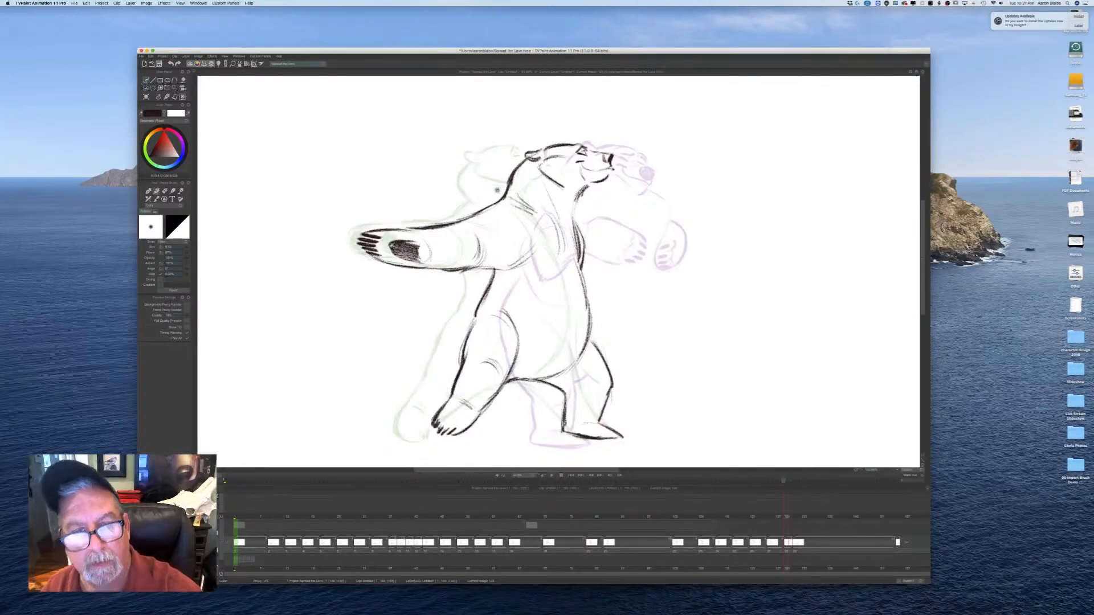
pyautogui.press('Left')
pyautogui.press('Right')
pyautogui.press('Left')
pyautogui.press('Right')
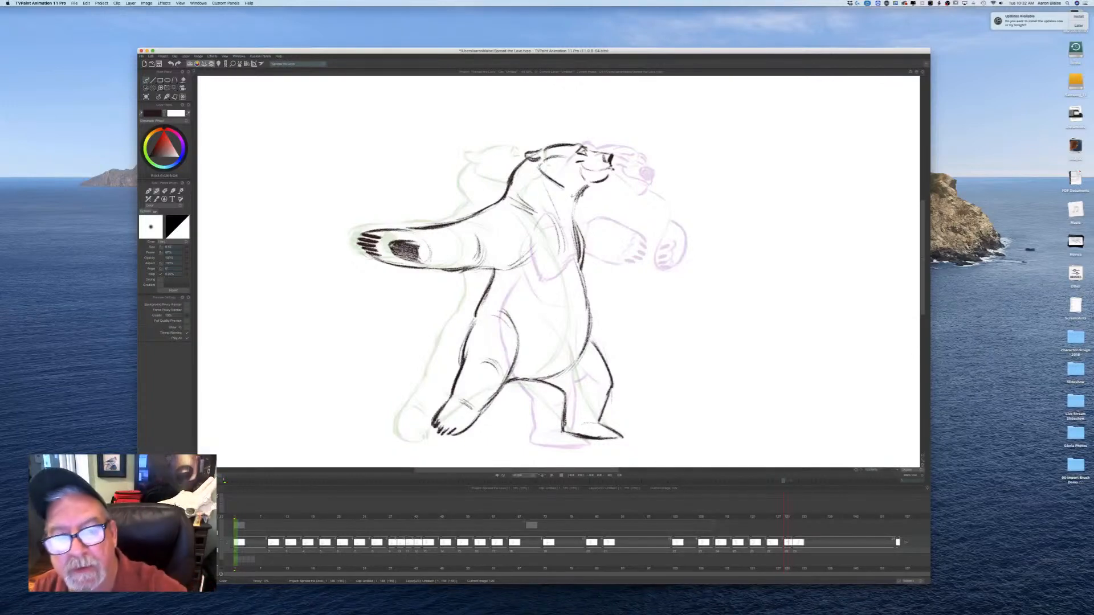
# Step: Darken the bear's throat, chest and belly contour and add strokes beneath the outstretched arm
pyautogui.moveTo(575, 192)
pyautogui.mouseDown()
pyautogui.moveTo(565, 211)
pyautogui.moveTo(575, 218)
pyautogui.moveTo(590, 316)
pyautogui.mouseUp()
pyautogui.moveTo(583, 279)
pyautogui.mouseDown()
pyautogui.moveTo(589, 332)
pyautogui.moveTo(559, 375)
pyautogui.mouseUp()
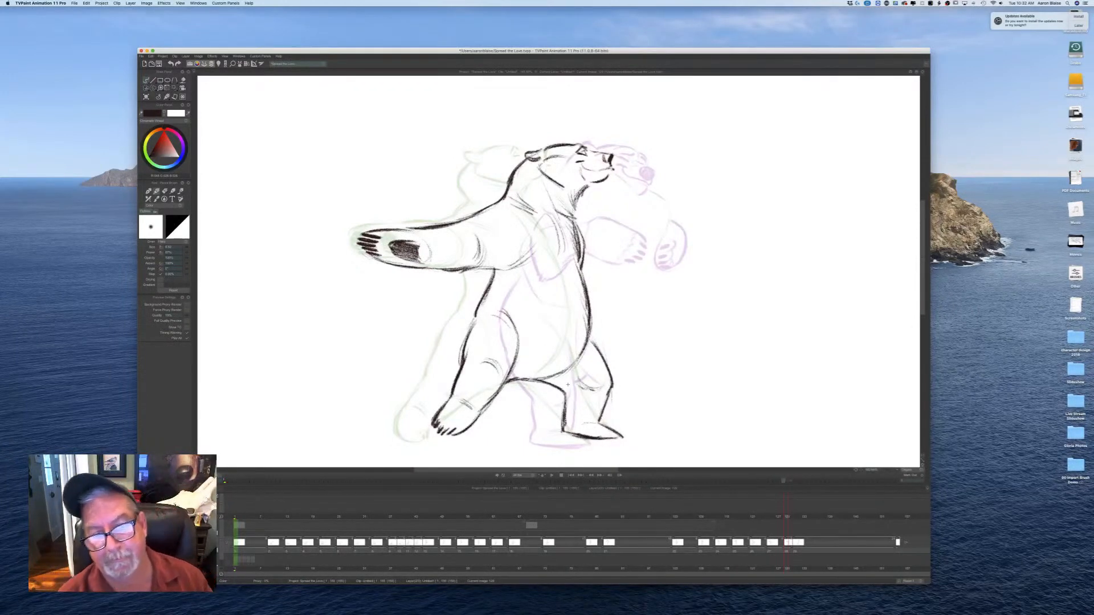
pyautogui.moveTo(531, 265); pyautogui.dragTo(504, 271)
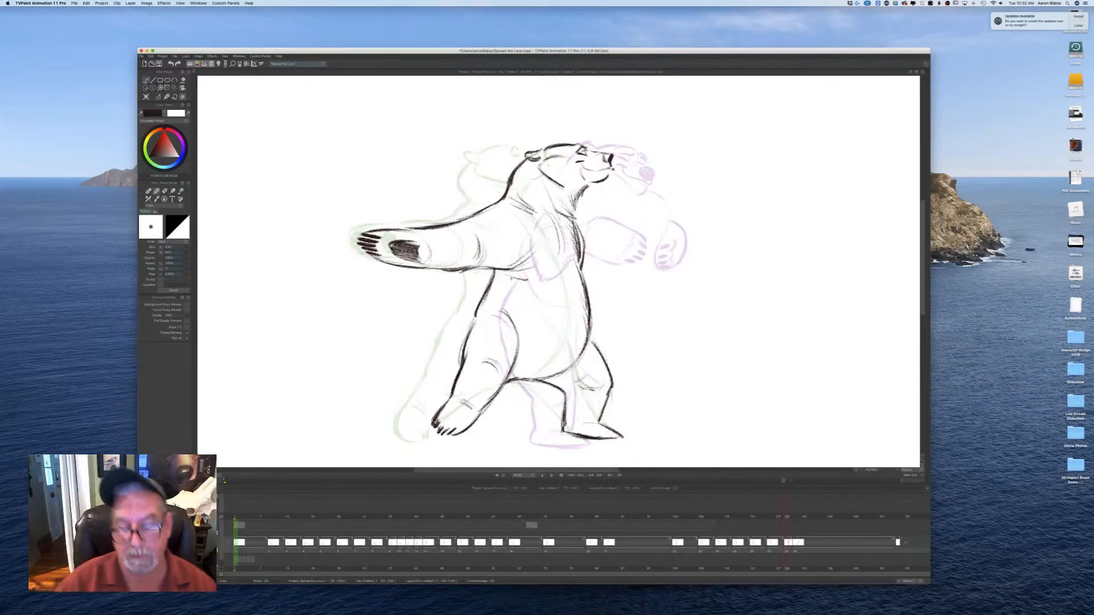
pyautogui.press('Left')
pyautogui.press('Right')
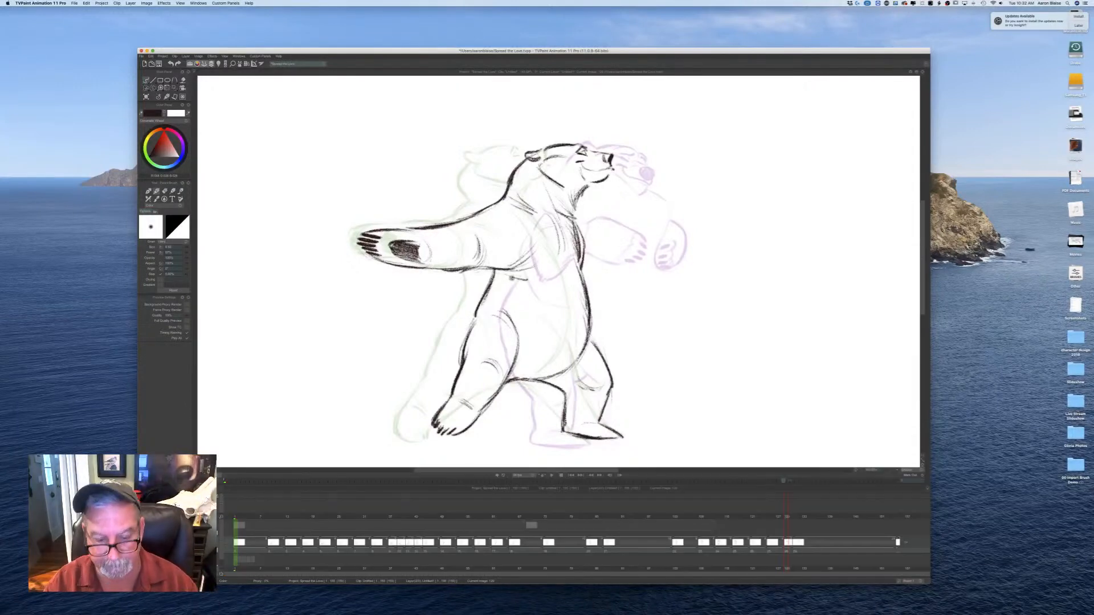
# Step: Select the bear layer's drawings along the timeline and play back the animation
pyautogui.moveTo(784, 481)
pyautogui.mouseDown()
pyautogui.moveTo(391, 480)
pyautogui.moveTo(831, 481)
pyautogui.mouseUp()
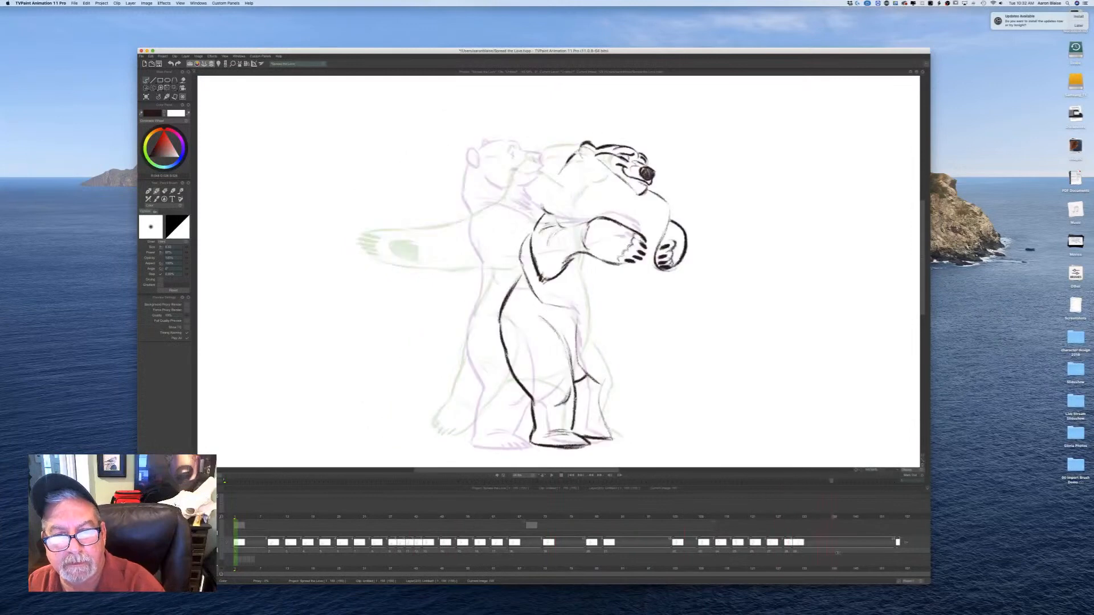
pyautogui.moveTo(773, 551)
pyautogui.mouseDown()
pyautogui.moveTo(708, 550)
pyautogui.moveTo(796, 552)
pyautogui.mouseUp()
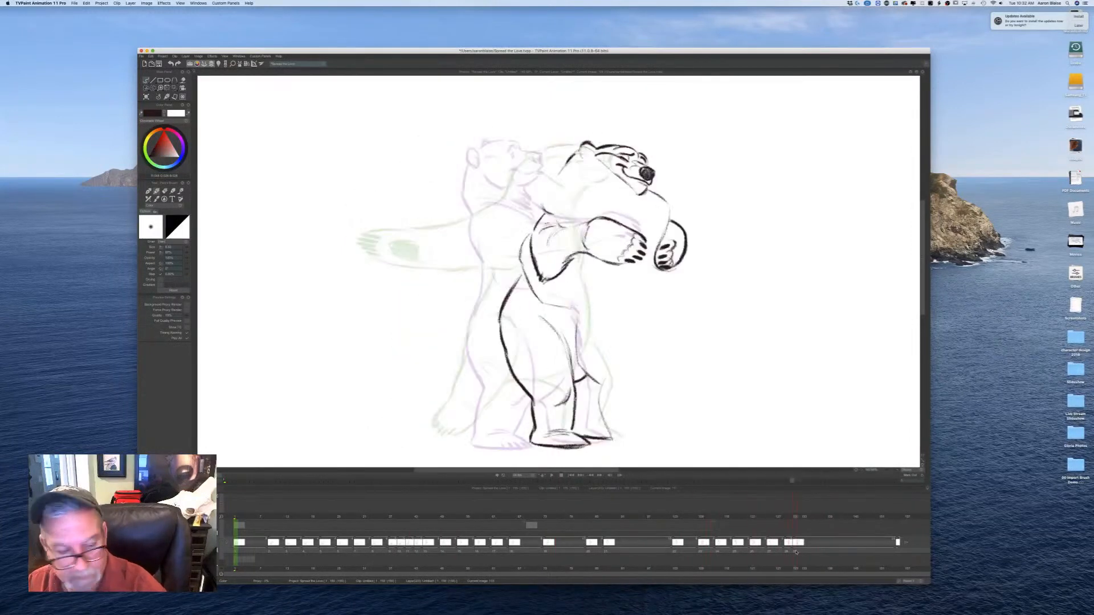
pyautogui.moveTo(238, 552); pyautogui.dragTo(894, 555)
pyautogui.click(893, 554)
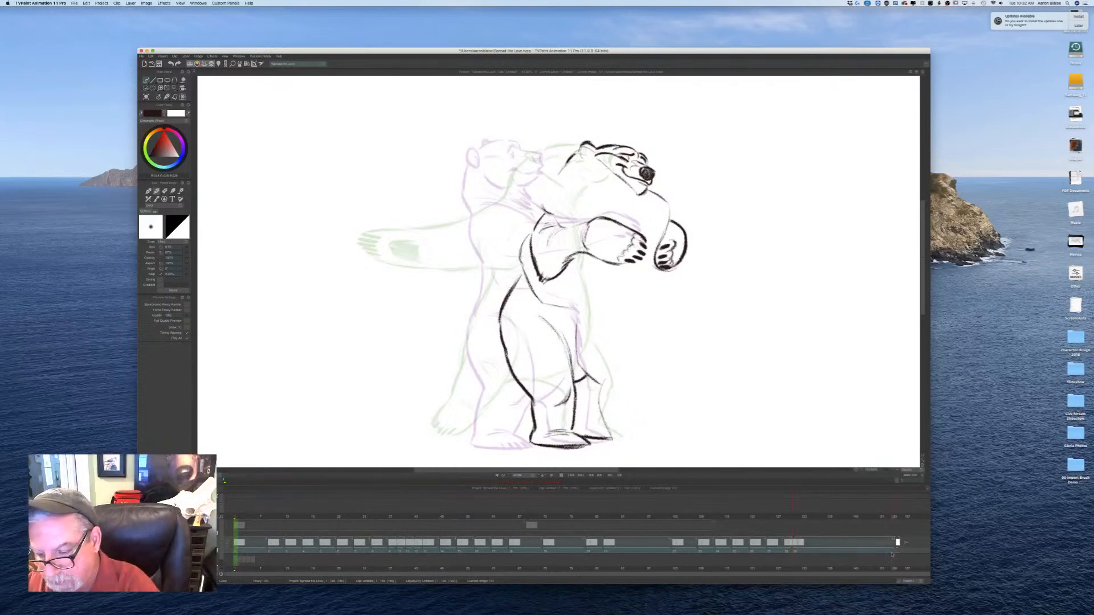
pyautogui.click(550, 477)
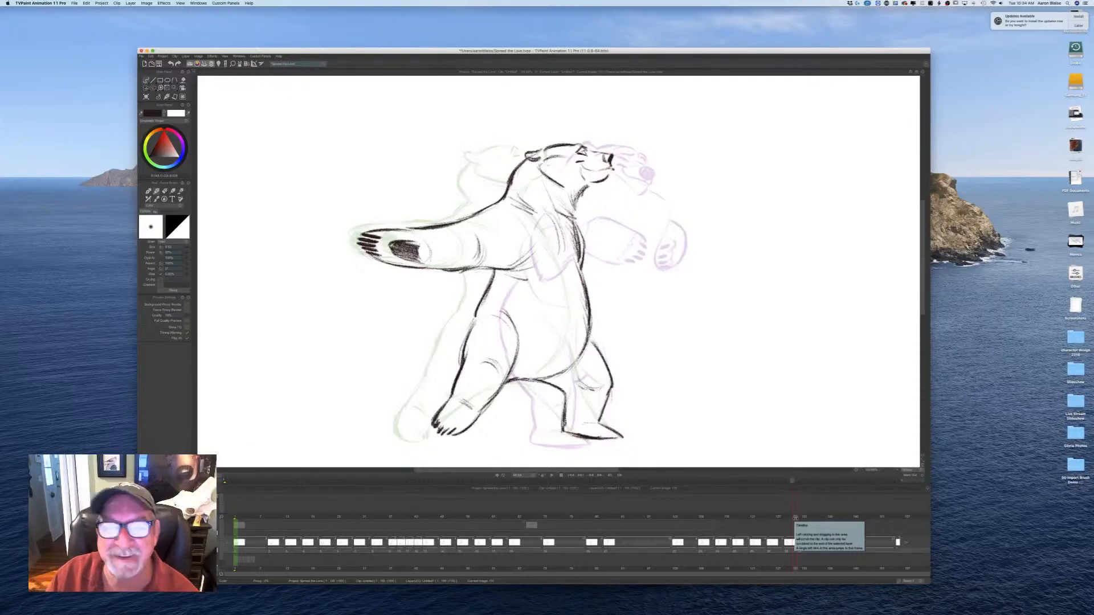
# Step: Add a blank drawing between the outstretched-arm and crossed-arm poses and draw the top of the head and back of the neck
pyautogui.click(146, 98)
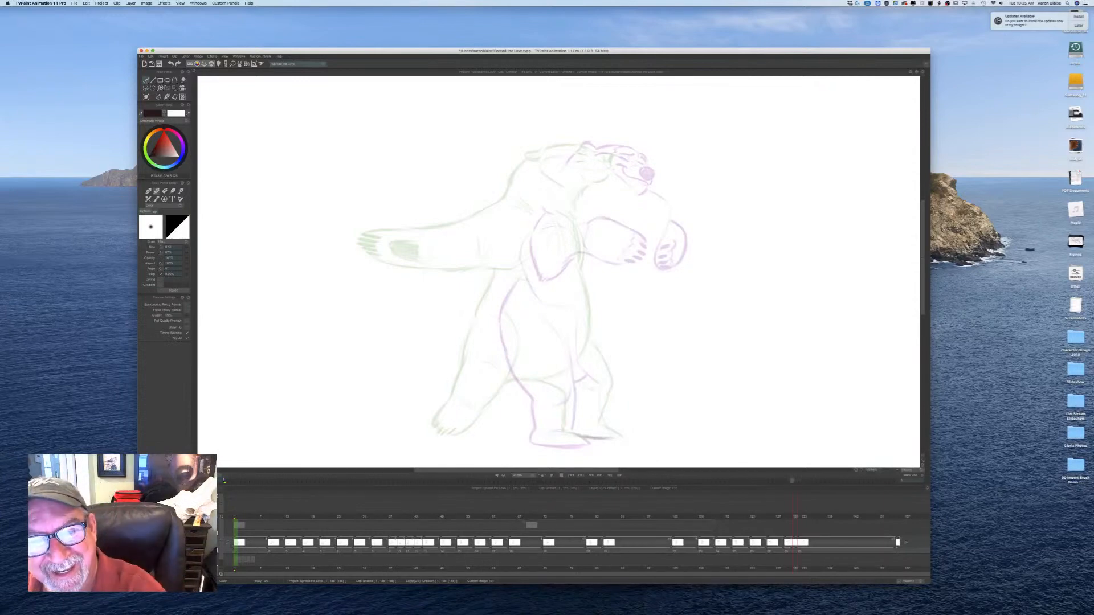
pyautogui.moveTo(616, 150); pyautogui.dragTo(573, 147)
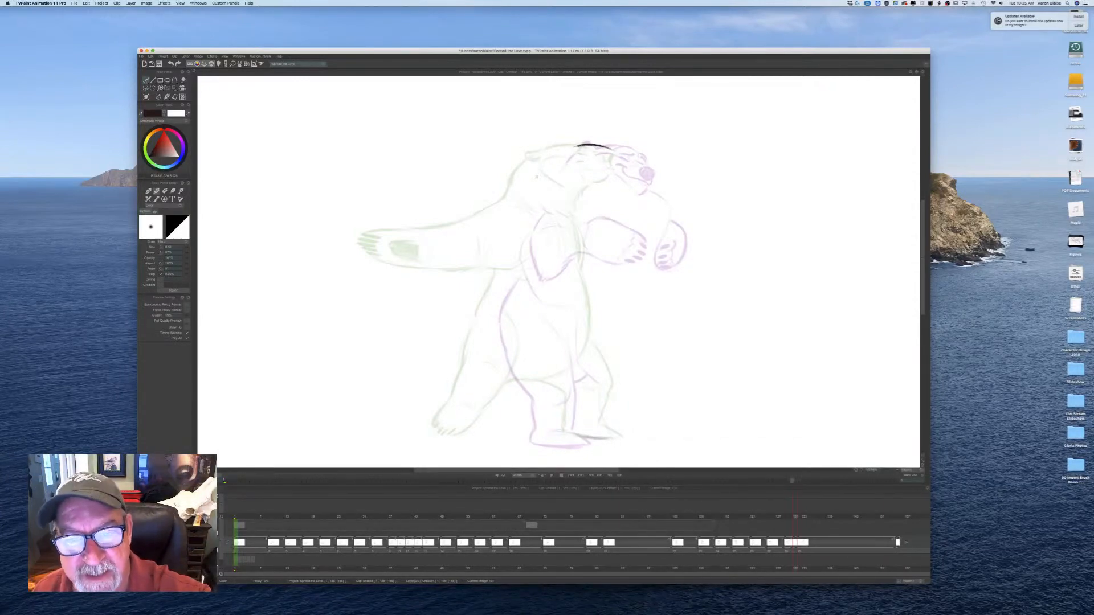
pyautogui.moveTo(544, 168); pyautogui.dragTo(531, 200)
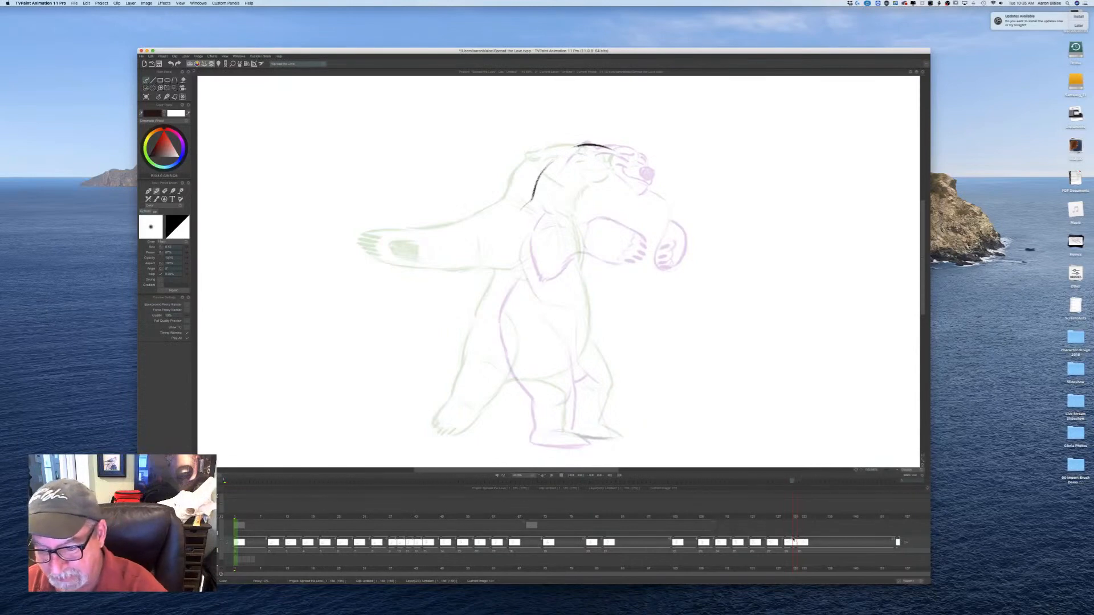
pyautogui.moveTo(795, 518); pyautogui.dragTo(794, 553)
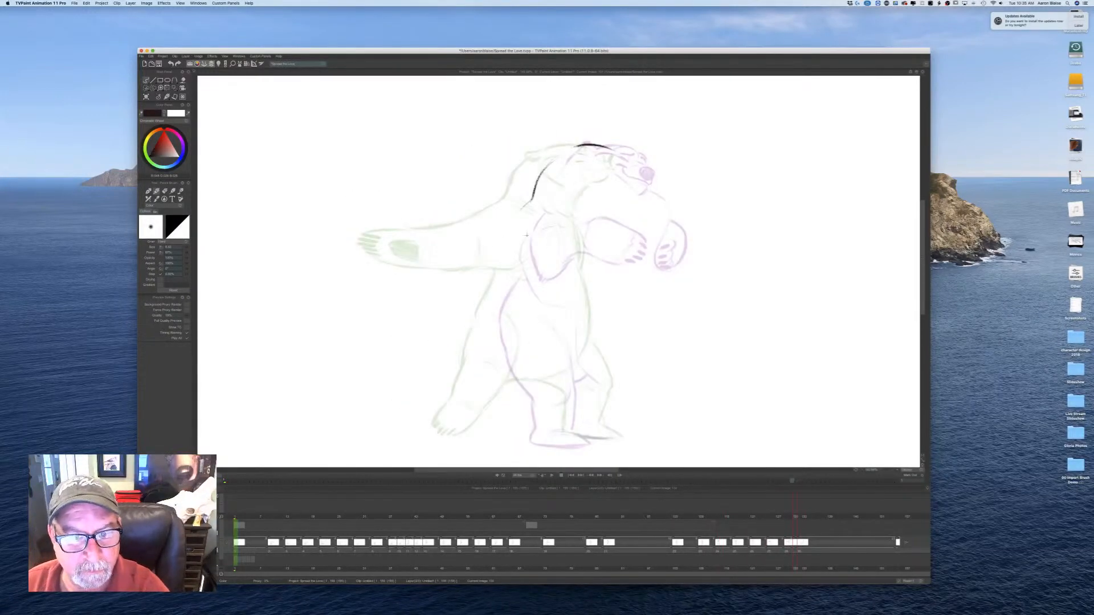
# Step: Draw the upper and lower contours of the stretched, smeared arm across the bear's chest
pyautogui.moveTo(518, 233)
pyautogui.mouseDown()
pyautogui.moveTo(449, 235)
pyautogui.moveTo(562, 228)
pyautogui.mouseUp()
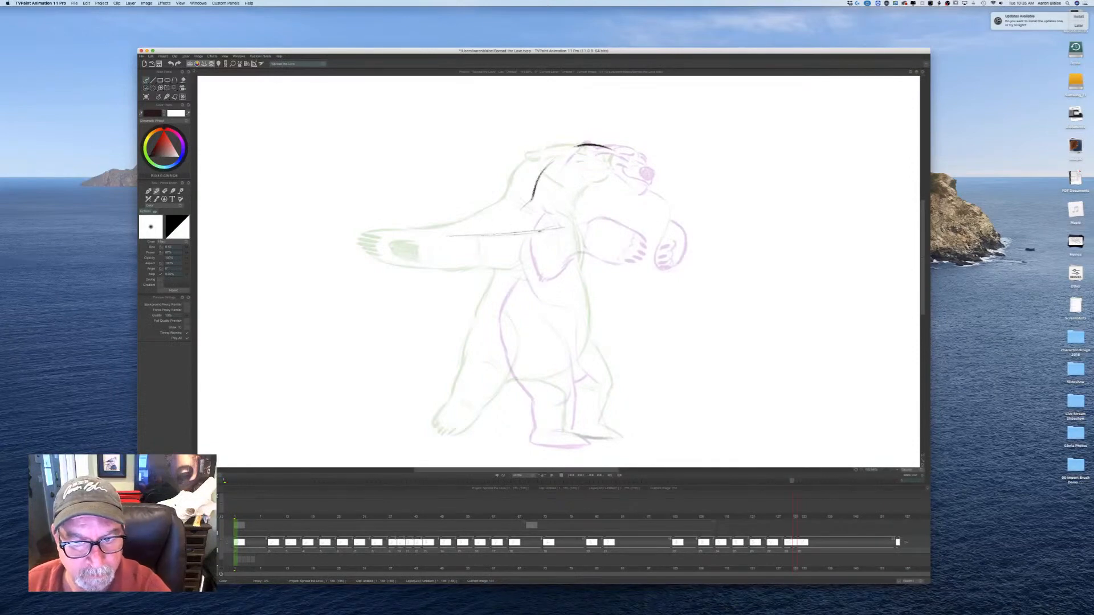
pyautogui.moveTo(522, 270)
pyautogui.mouseDown()
pyautogui.moveTo(558, 266)
pyautogui.moveTo(422, 269)
pyautogui.moveTo(586, 265)
pyautogui.moveTo(528, 273)
pyautogui.mouseUp()
pyautogui.moveTo(562, 271); pyautogui.dragTo(516, 274)
pyautogui.moveTo(554, 229); pyautogui.dragTo(508, 234)
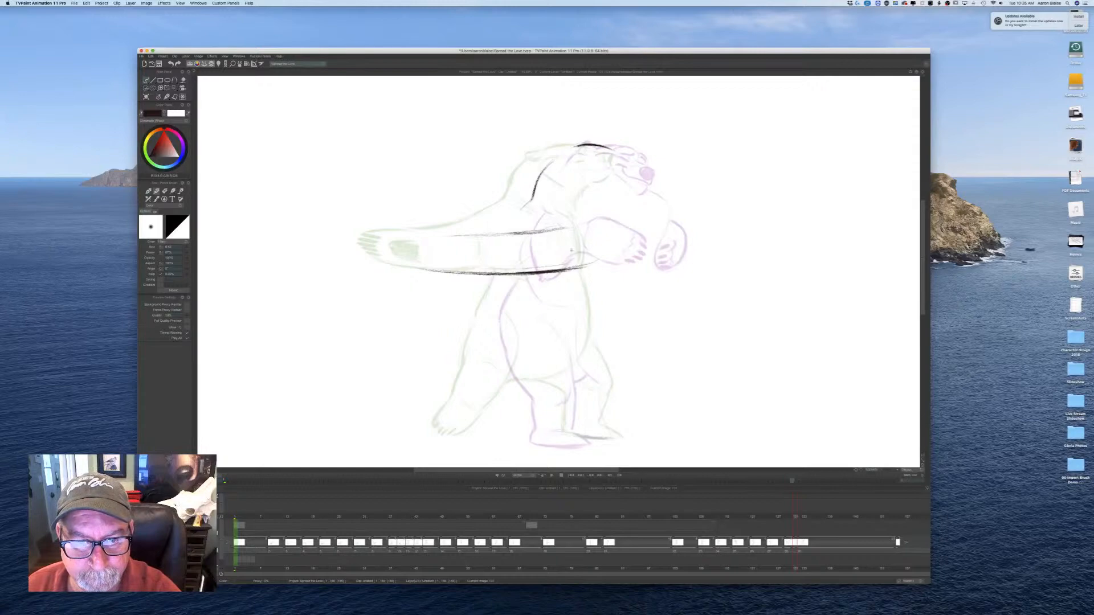
# Step: Fill in dark paw pads and toe streaks inside the smeared arm and close off its end
pyautogui.moveTo(568, 236)
pyautogui.mouseDown()
pyautogui.moveTo(571, 262)
pyautogui.moveTo(556, 261)
pyautogui.moveTo(563, 239)
pyautogui.moveTo(558, 259)
pyautogui.moveTo(503, 264)
pyautogui.moveTo(484, 254)
pyautogui.moveTo(532, 263)
pyautogui.moveTo(486, 256)
pyautogui.moveTo(544, 254)
pyautogui.mouseUp()
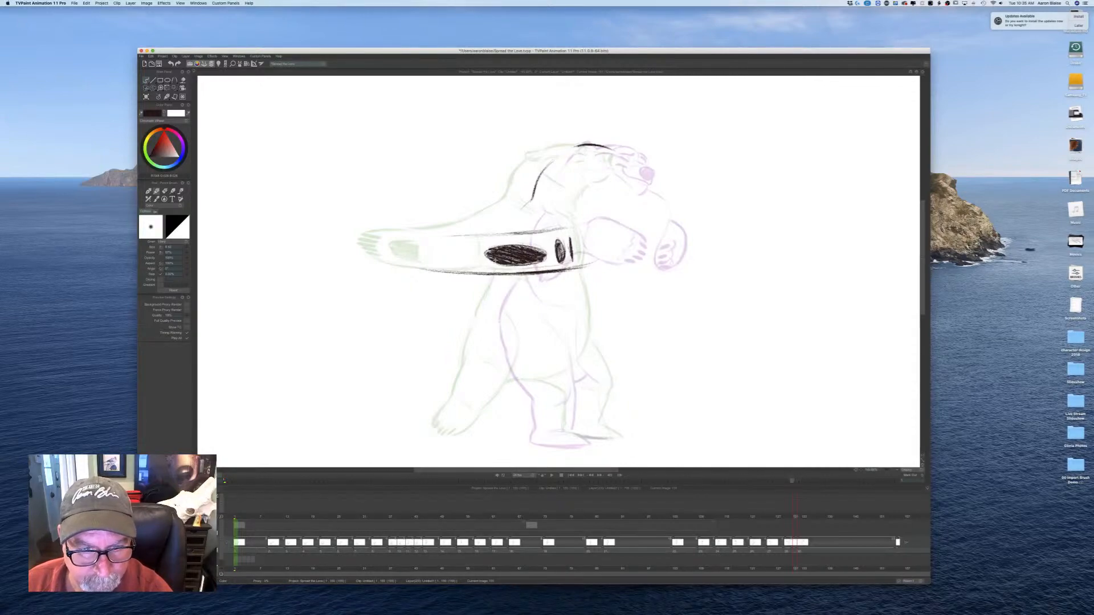
pyautogui.moveTo(439, 242)
pyautogui.mouseDown()
pyautogui.moveTo(475, 244)
pyautogui.moveTo(401, 255)
pyautogui.moveTo(465, 257)
pyautogui.moveTo(415, 258)
pyautogui.moveTo(472, 270)
pyautogui.mouseUp()
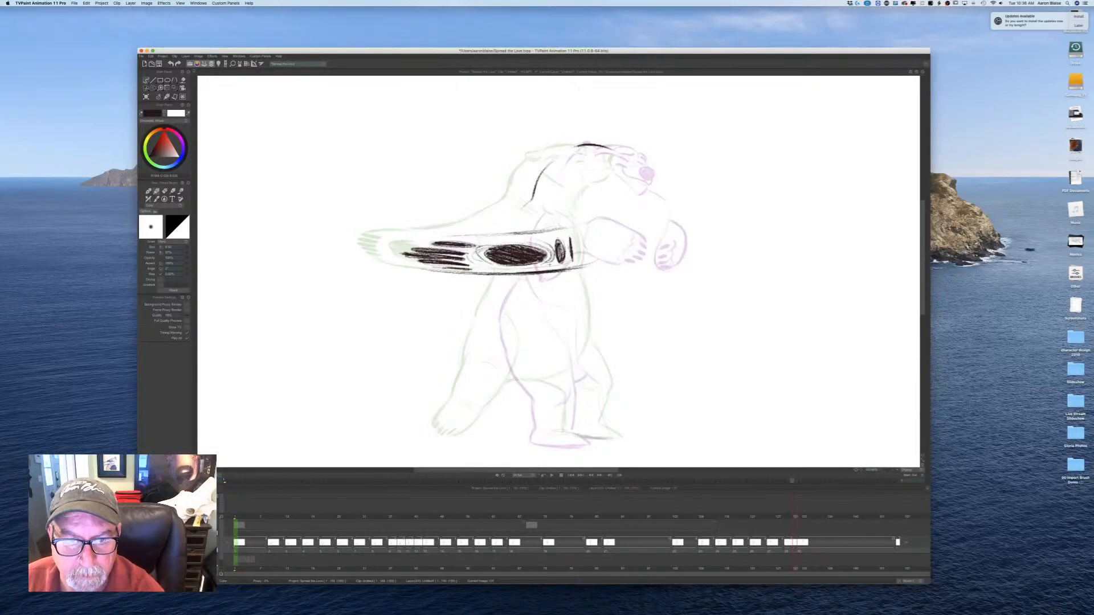
pyautogui.moveTo(575, 239); pyautogui.dragTo(585, 267)
# Step: Flip between the new in-between and the previous drawing to check the arm's movement
pyautogui.press('Left')
pyautogui.press('Right')
pyautogui.press('Left')
pyautogui.press('Right')
pyautogui.press('Left')
pyautogui.press('Right')
pyautogui.press('Left')
pyautogui.press('Right')
pyautogui.press('Left')
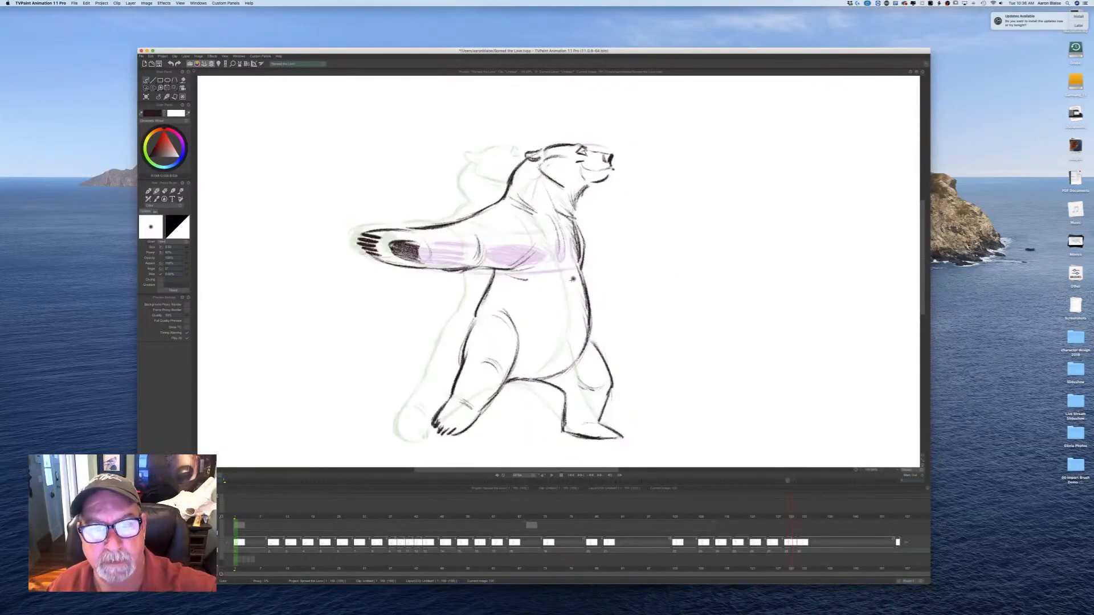
pyautogui.press('Right')
# Step: Extend the bear's back line from the neck down to the top of the arm, comparing it with the previous drawing
pyautogui.moveTo(528, 203)
pyautogui.mouseDown()
pyautogui.moveTo(503, 226)
pyautogui.moveTo(401, 252)
pyautogui.moveTo(430, 267)
pyautogui.mouseUp()
pyautogui.press('Left')
pyautogui.press('Right')
pyautogui.press('Left')
pyautogui.press('Right')
pyautogui.press('Left')
pyautogui.press('Right')
pyautogui.press('Left')
pyautogui.press('Right')
pyautogui.press('Left')
pyautogui.press('Right')
# Step: Draw the bear's side contour below the arm and a curved line at the top of the thigh
pyautogui.moveTo(505, 279)
pyautogui.mouseDown()
pyautogui.moveTo(488, 319)
pyautogui.moveTo(488, 365)
pyautogui.mouseUp()
pyautogui.press('Left')
pyautogui.press('Right')
pyautogui.press('Left')
pyautogui.press('Right')
pyautogui.moveTo(507, 310); pyautogui.dragTo(533, 315)
pyautogui.press('Left')
pyautogui.press('Right')
# Step: Erase the excess part of the side contour around the hip and return to the drawing brush
pyautogui.press('e')
pyautogui.moveTo(490, 305); pyautogui.dragTo(488, 348)
pyautogui.press('Left')
pyautogui.press('Right')
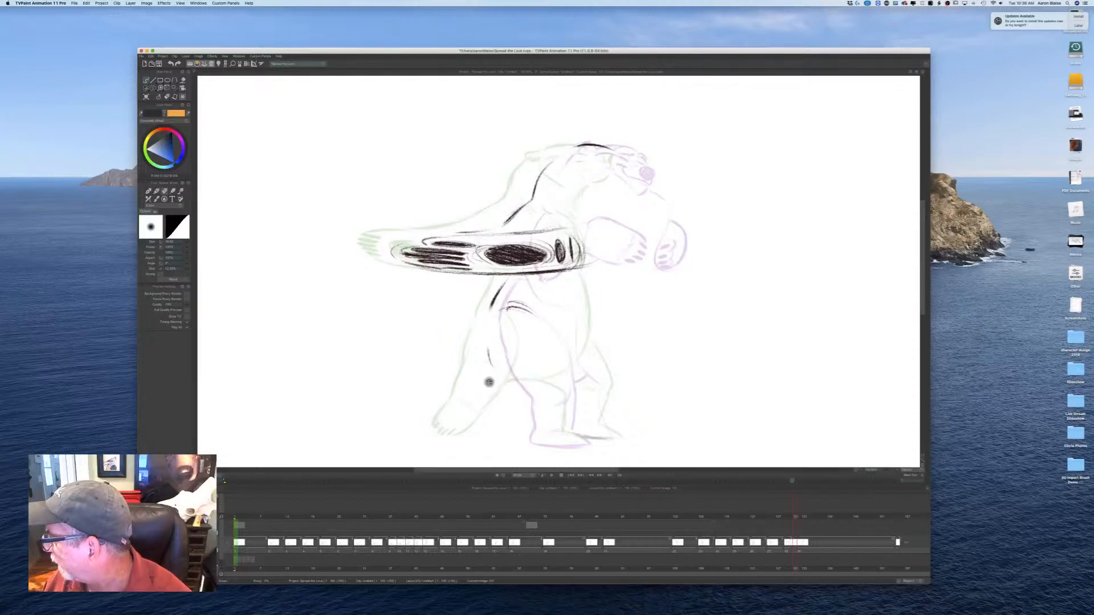
pyautogui.press('Left')
pyautogui.press('Right')
pyautogui.press('b')
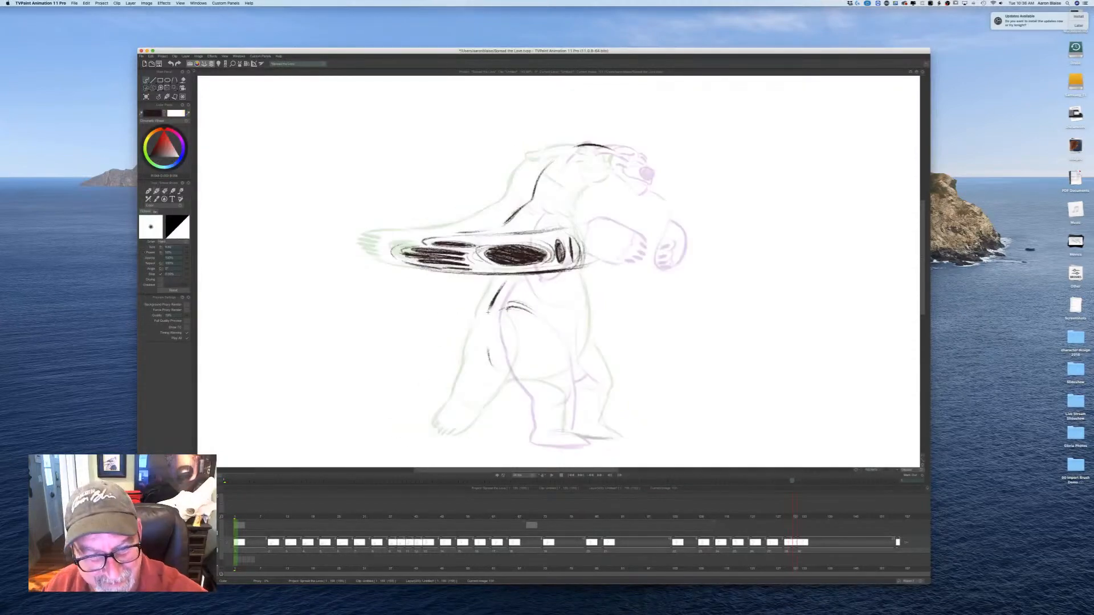
# Step: Draw the inner contour of the stepping leg beside the knee, checking it against the previous drawing
pyautogui.press('Left')
pyautogui.press('Right')
pyautogui.press('Left')
pyautogui.press('Right')
pyautogui.press('Left')
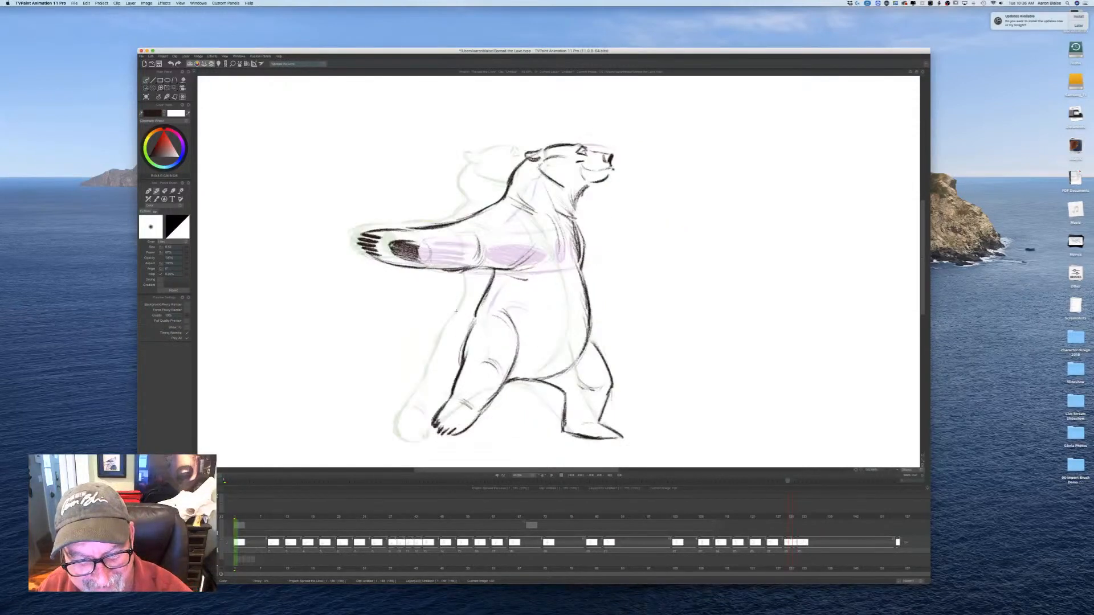
pyautogui.press('Right')
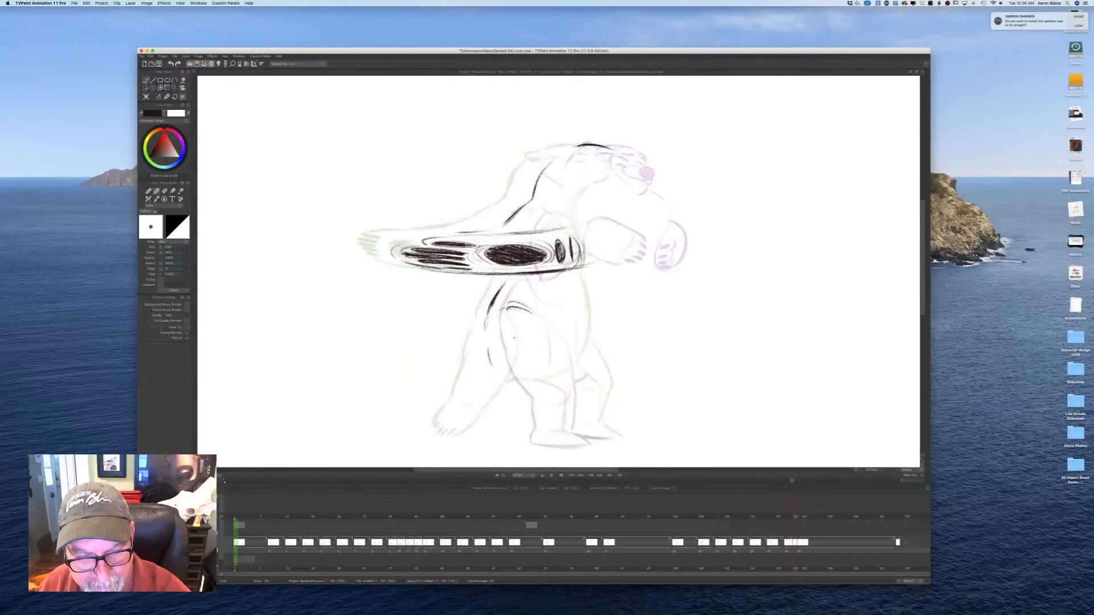
pyautogui.moveTo(547, 335); pyautogui.dragTo(551, 368)
pyautogui.moveTo(549, 342); pyautogui.dragTo(551, 368)
pyautogui.press('Left')
pyautogui.press('Right')
# Step: Continue the outer hip line and the inner leg contour down to the shin, and add the knee creases
pyautogui.moveTo(488, 334)
pyautogui.mouseDown()
pyautogui.moveTo(494, 373)
pyautogui.moveTo(550, 400)
pyautogui.mouseUp()
pyautogui.press('Left')
pyautogui.press('Right')
pyautogui.moveTo(548, 358); pyautogui.dragTo(548, 403)
pyautogui.press('Left')
pyautogui.press('Right')
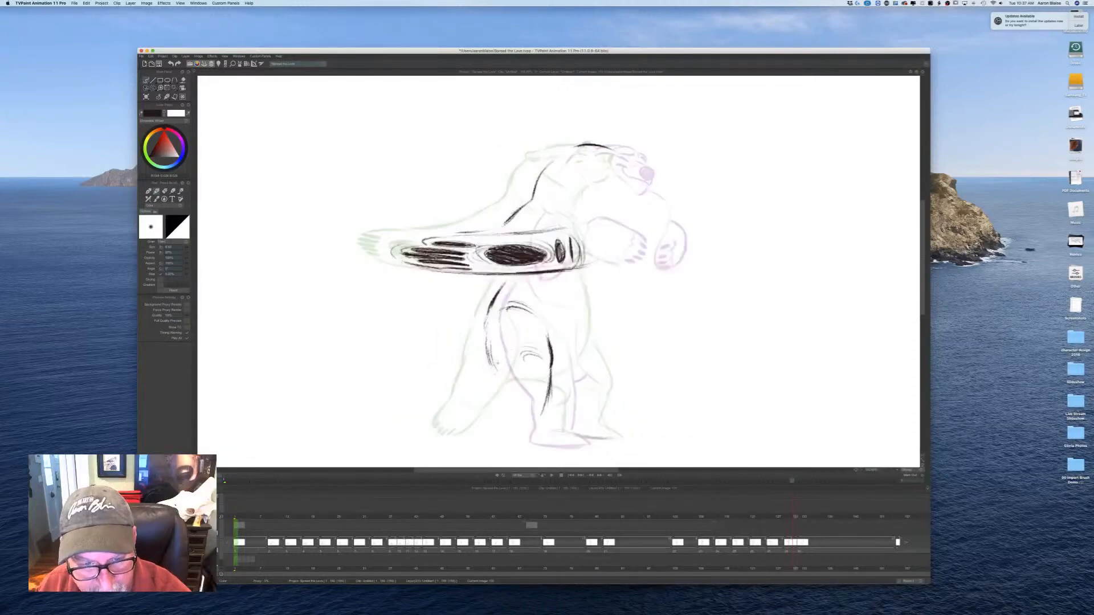
# Step: Draw the outer edge of the lower leg and the rounded foot, comparing them with the neighbouring drawings
pyautogui.moveTo(497, 369); pyautogui.dragTo(500, 414)
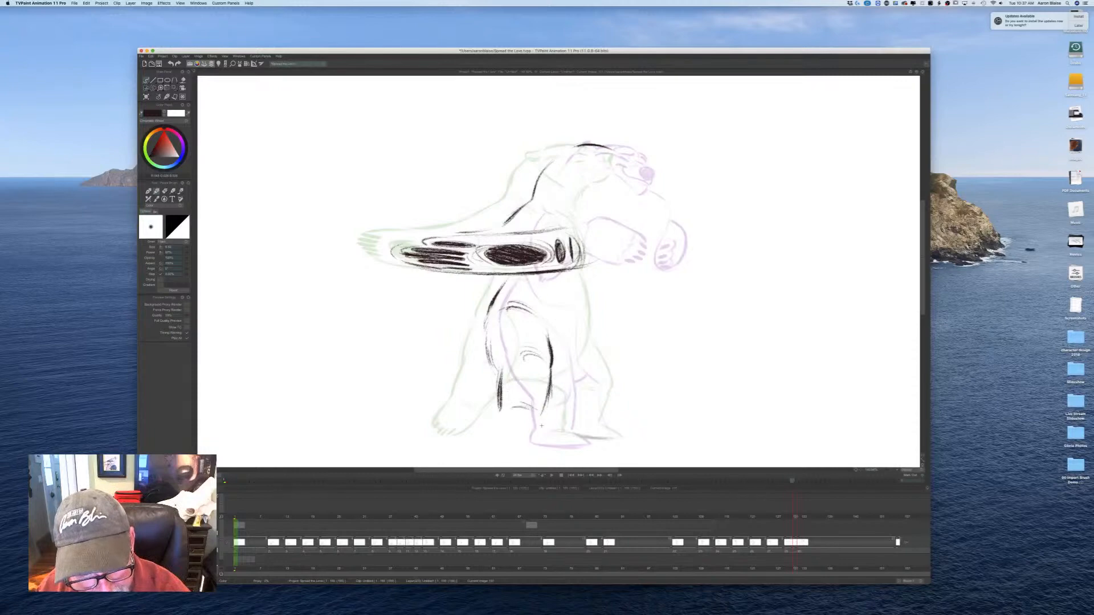
pyautogui.moveTo(542, 418)
pyautogui.mouseDown()
pyautogui.moveTo(543, 431)
pyautogui.moveTo(500, 423)
pyautogui.moveTo(541, 435)
pyautogui.mouseUp()
pyautogui.press('Left')
pyautogui.press('Right')
pyautogui.press('Left')
pyautogui.press('Right')
pyautogui.press('Right')
pyautogui.press('Left')
pyautogui.press('Left')
pyautogui.press('Right')
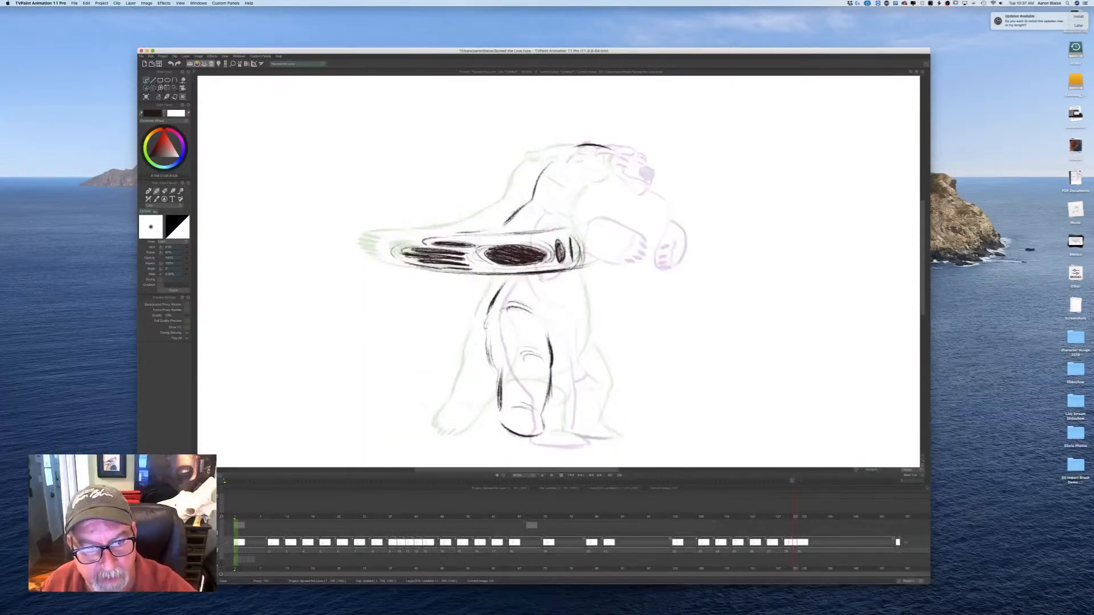
# Step: Thicken the outer thigh contour and add claws to the stepping foot
pyautogui.moveTo(486, 318); pyautogui.dragTo(486, 346)
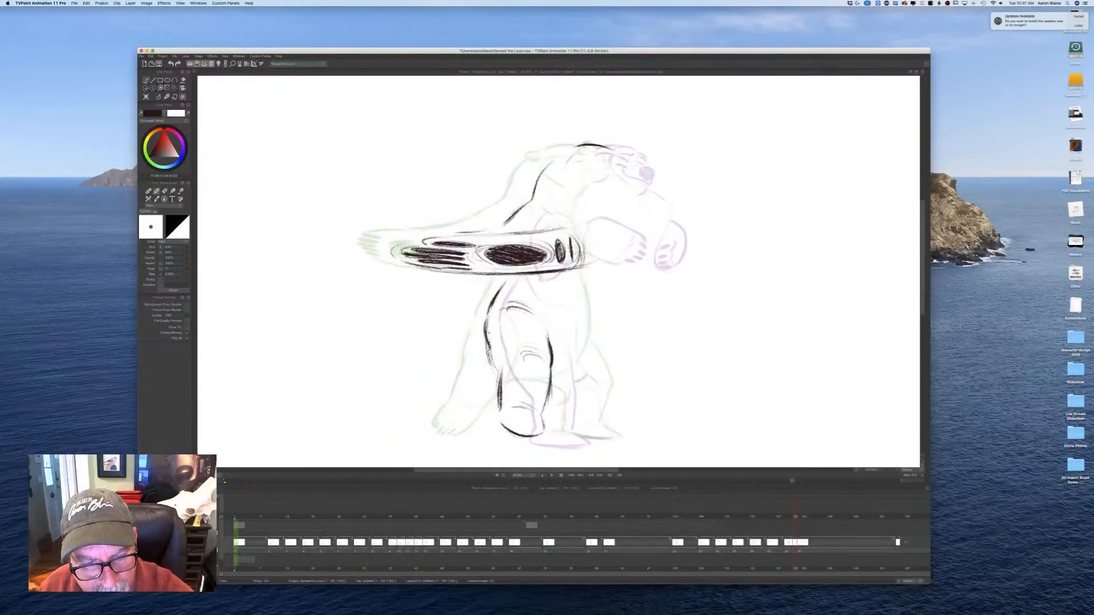
pyautogui.press('Left')
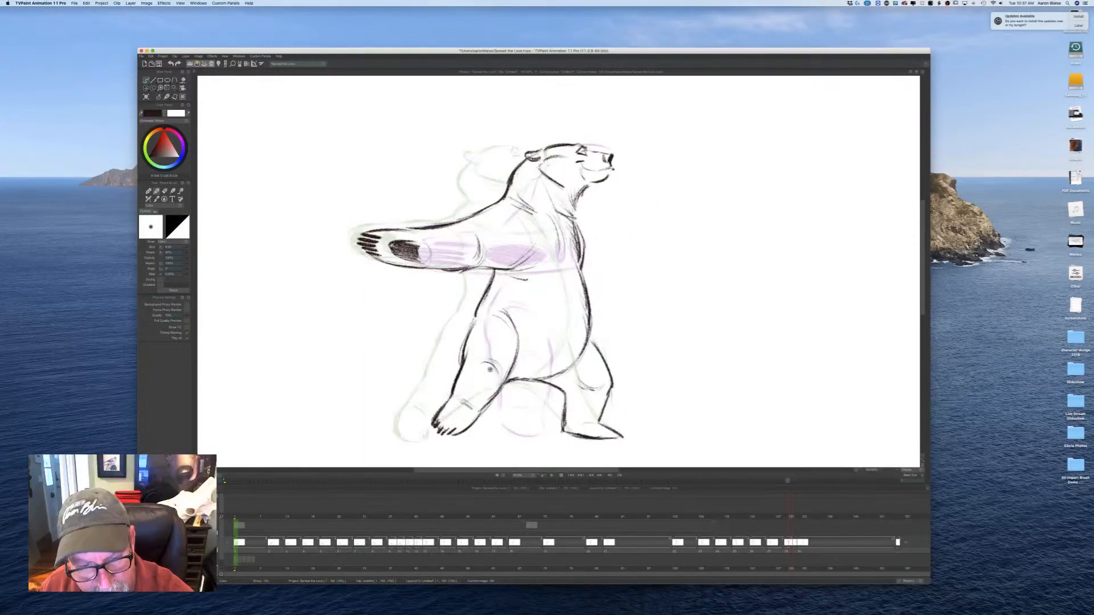
pyautogui.press('Right')
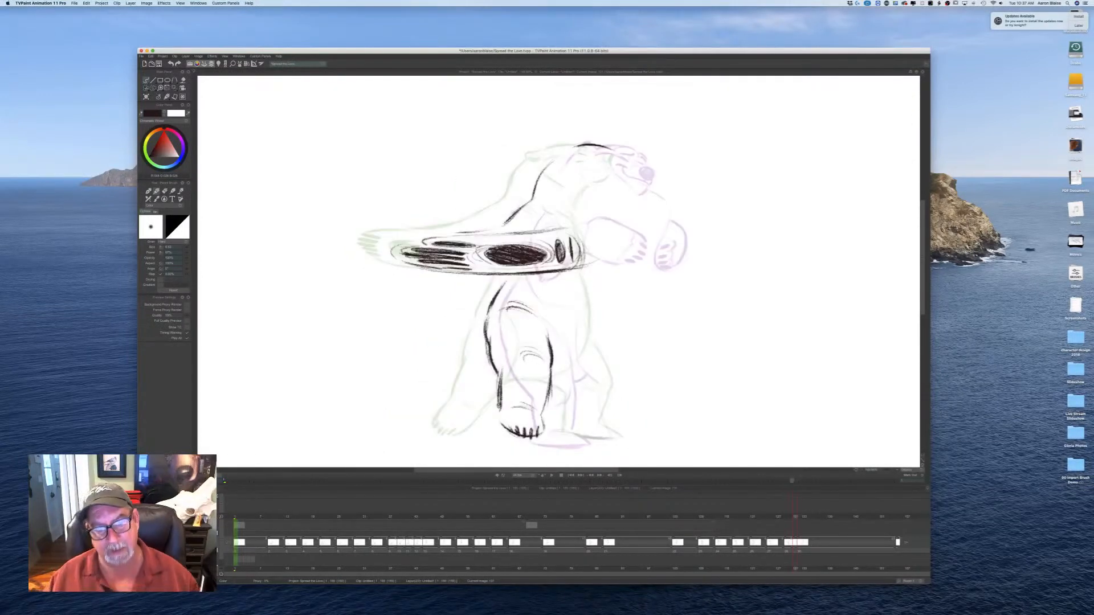
# Step: Darken the stepping foot's ankle crease and the lower leg outline, checking the movement against the previous drawing
pyautogui.moveTo(528, 407)
pyautogui.mouseDown()
pyautogui.moveTo(508, 412)
pyautogui.moveTo(497, 431)
pyautogui.moveTo(515, 435)
pyautogui.mouseUp()
pyautogui.moveTo(549, 391); pyautogui.dragTo(540, 430)
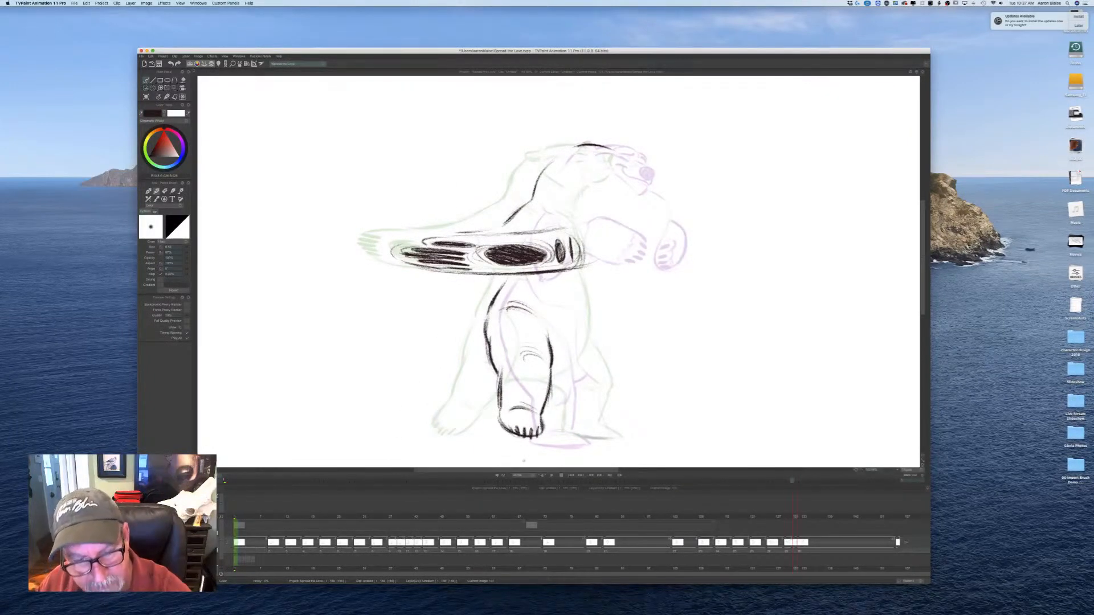
pyautogui.press('Left')
pyautogui.press('Right')
pyautogui.press('Left')
pyautogui.press('Right')
pyautogui.press('Left')
pyautogui.press('Right')
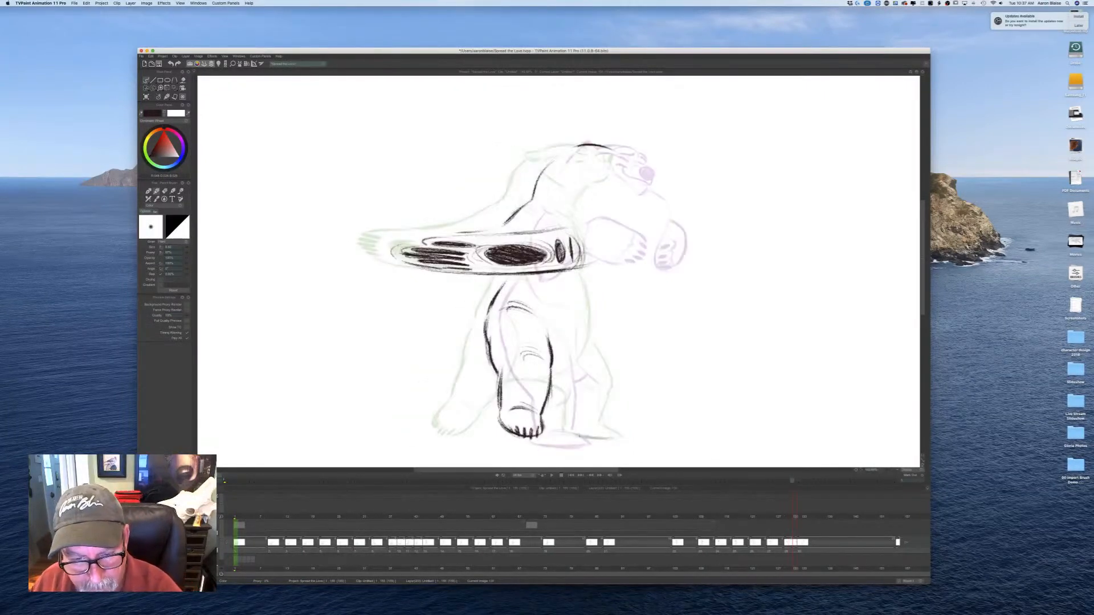
# Step: Compare the far leg with the previous drawing to judge where its contour and foot should sit
pyautogui.press('Left')
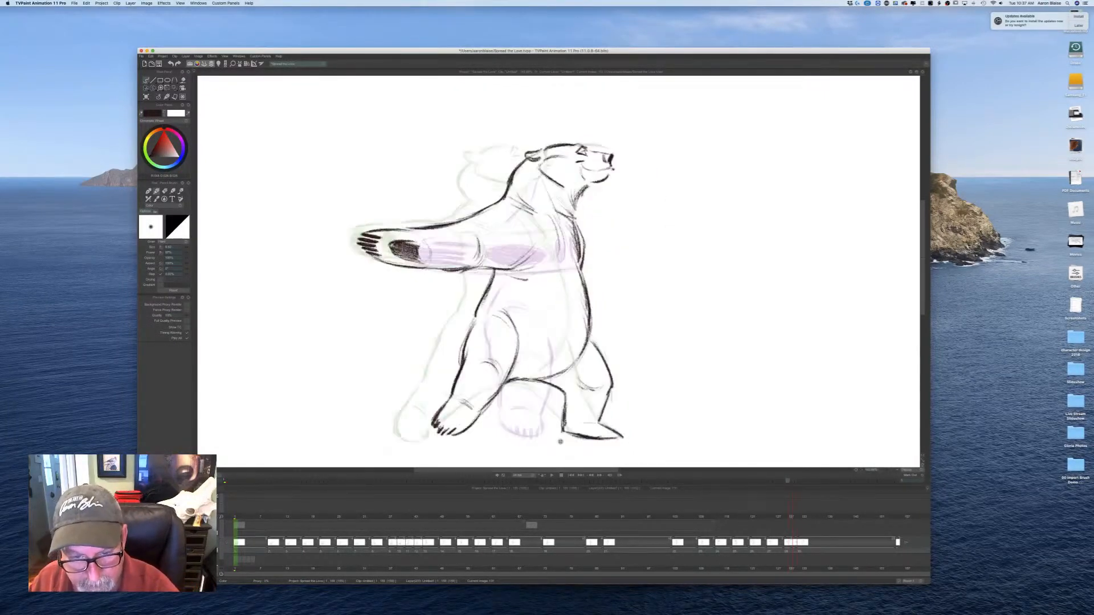
pyautogui.press('Right')
pyautogui.press('Left')
pyautogui.press('Right')
pyautogui.moveTo(568, 404); pyautogui.dragTo(564, 430)
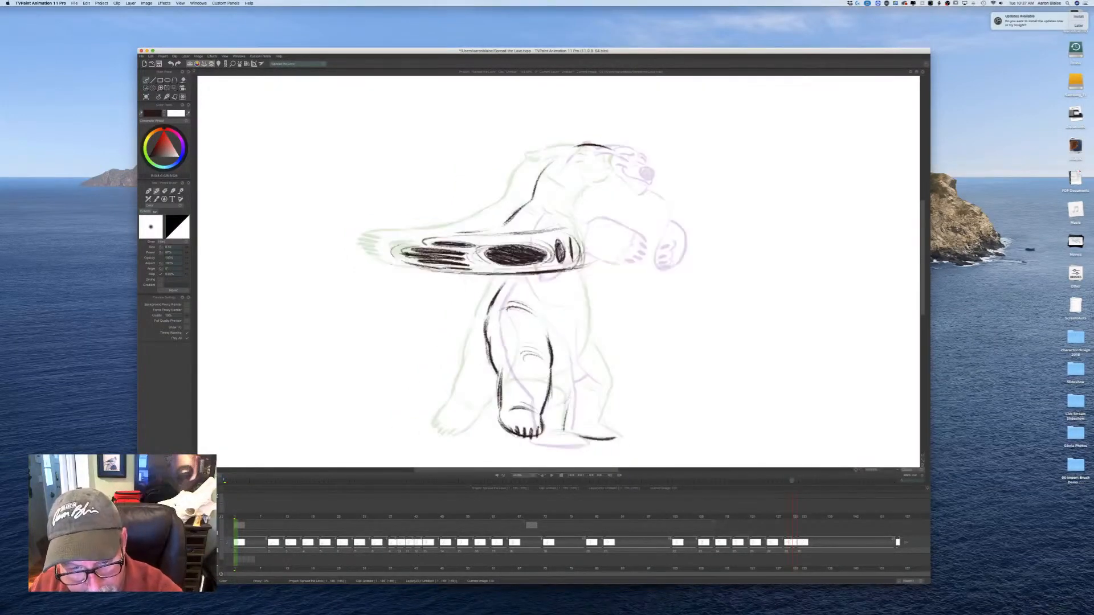
pyautogui.press('Left')
pyautogui.press('Right')
pyautogui.press('Left')
pyautogui.press('Right')
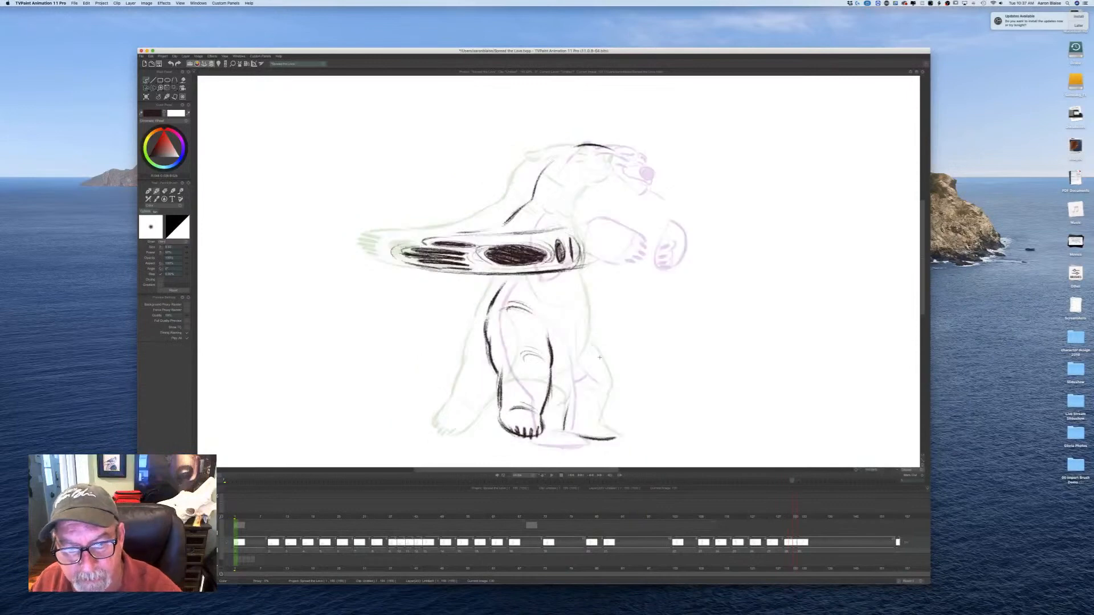
# Step: Draw the far leg's outer contour from the hip to the foot and mark the brow, checking against the previous drawing
pyautogui.moveTo(600, 342)
pyautogui.mouseDown()
pyautogui.moveTo(616, 386)
pyautogui.moveTo(607, 422)
pyautogui.moveTo(624, 440)
pyautogui.mouseUp()
pyautogui.press('Left')
pyautogui.press('Right')
pyautogui.press('Left')
pyautogui.press('Right')
pyautogui.press('Left')
pyautogui.press('Right')
pyautogui.press('Left')
pyautogui.press('Right')
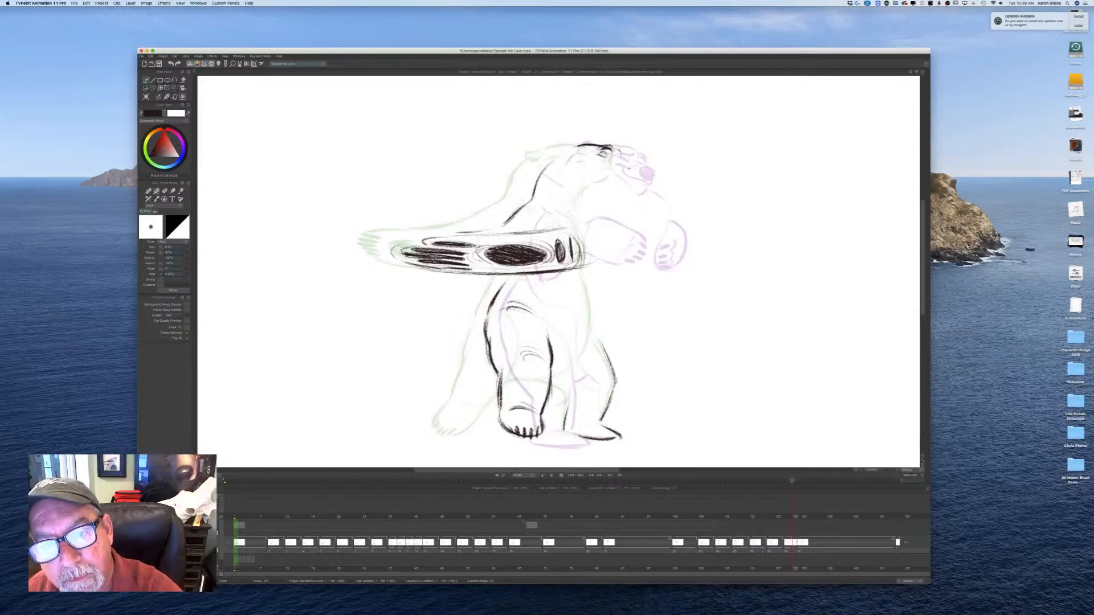
# Step: Outline and blacken the nose and add the eye marks, comparing the head with the previous drawing
pyautogui.moveTo(630, 164); pyautogui.dragTo(632, 165)
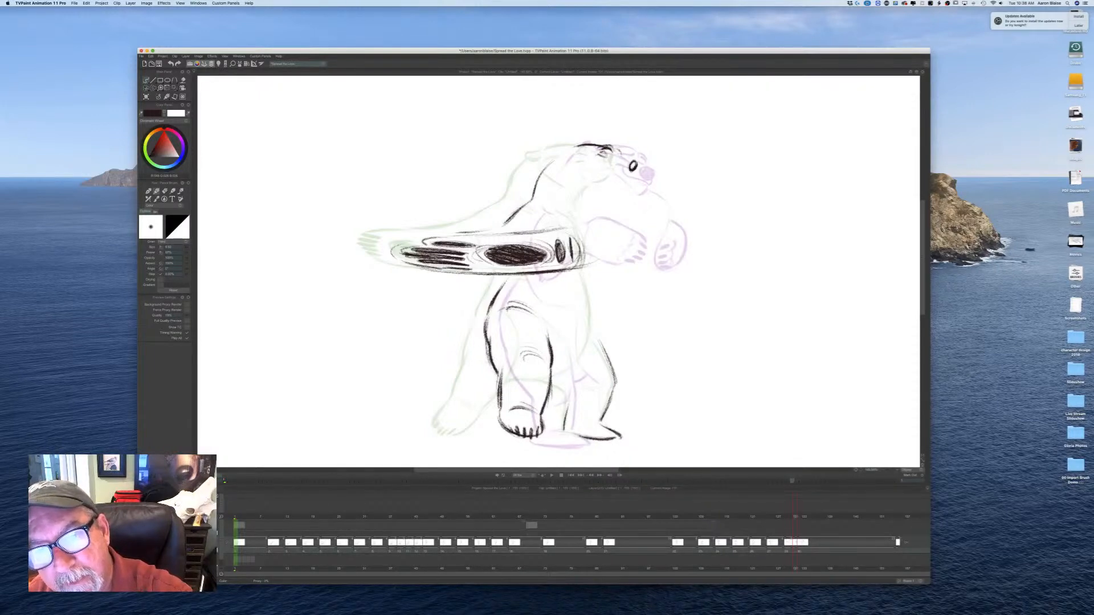
pyautogui.moveTo(630, 164); pyautogui.dragTo(633, 168)
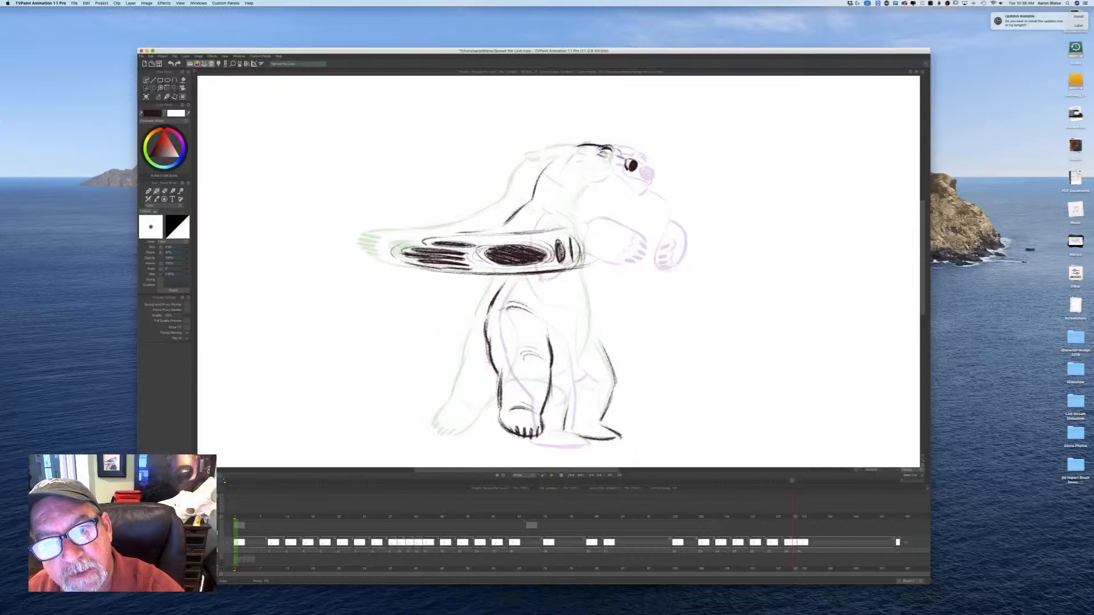
pyautogui.press('Left')
pyautogui.press('Right')
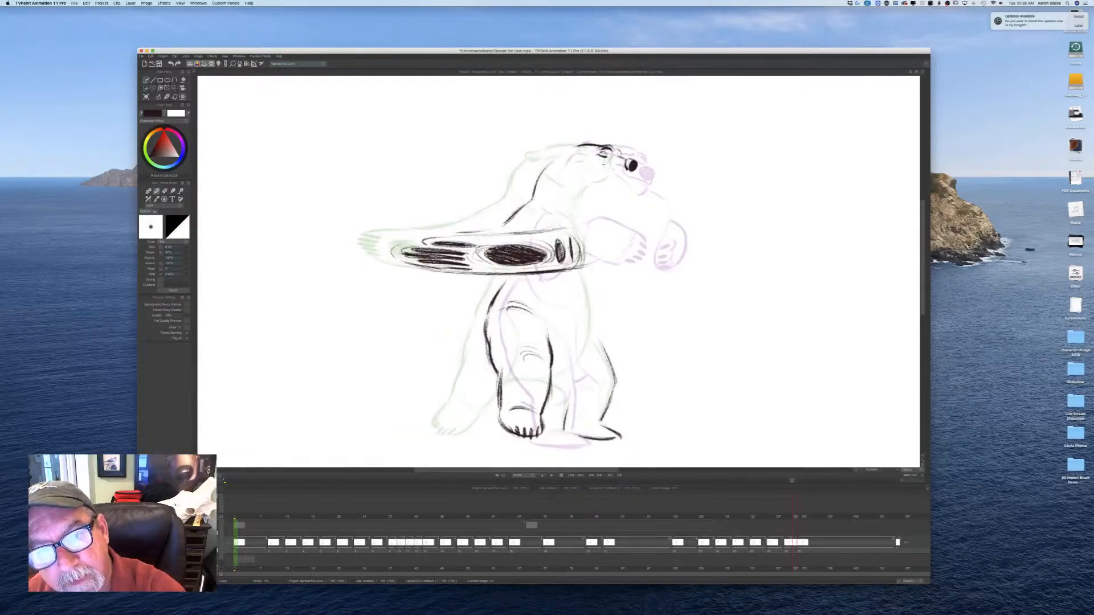
pyautogui.press('Left')
pyautogui.press('Right')
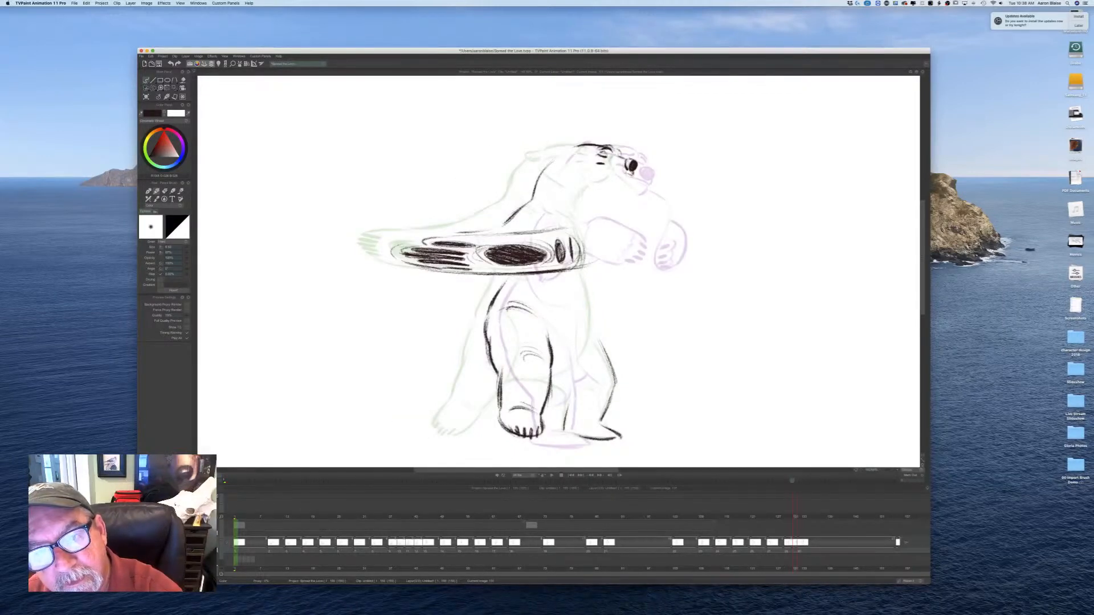
# Step: Sketch the muzzle line below the nose and check the head's movement against the previous drawing
pyautogui.moveTo(630, 175); pyautogui.dragTo(616, 171)
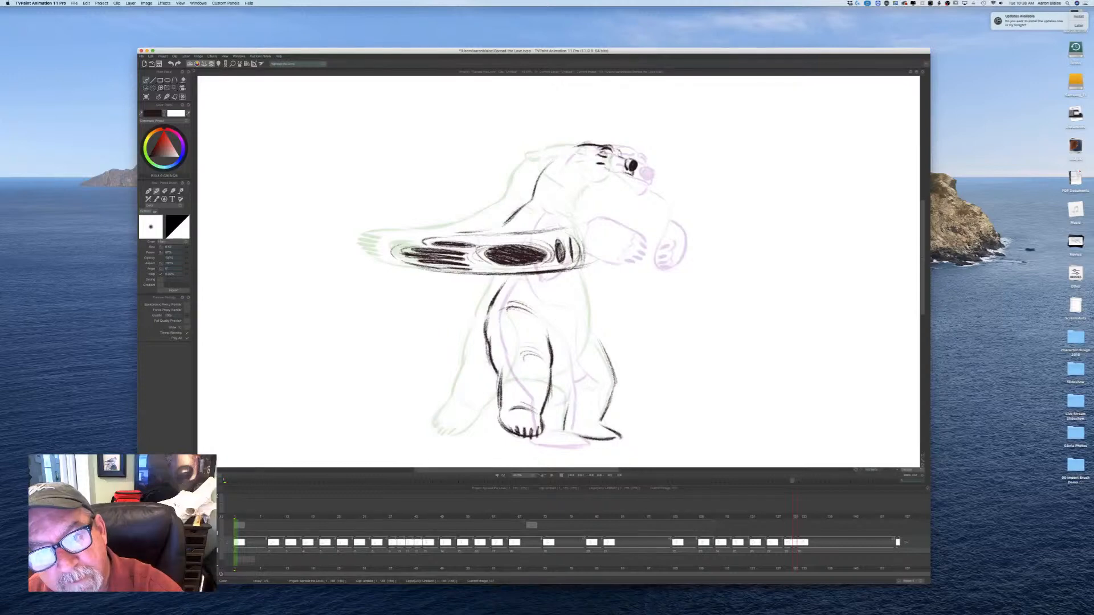
pyautogui.press('Left')
pyautogui.press('Right')
pyautogui.press('Left')
pyautogui.press('Right')
pyautogui.press('Left')
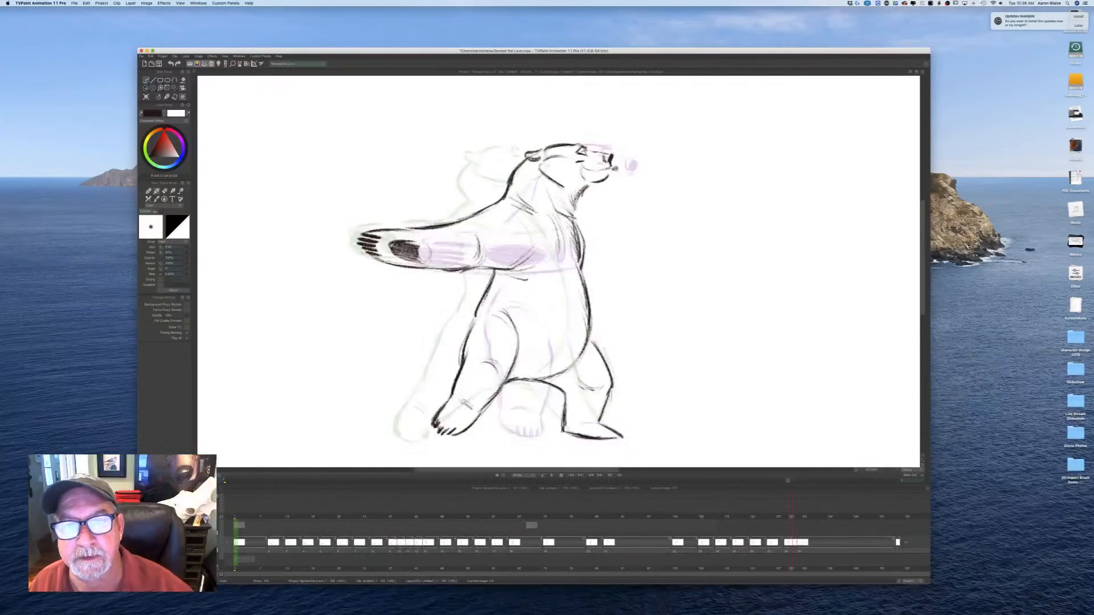
pyautogui.press('Right')
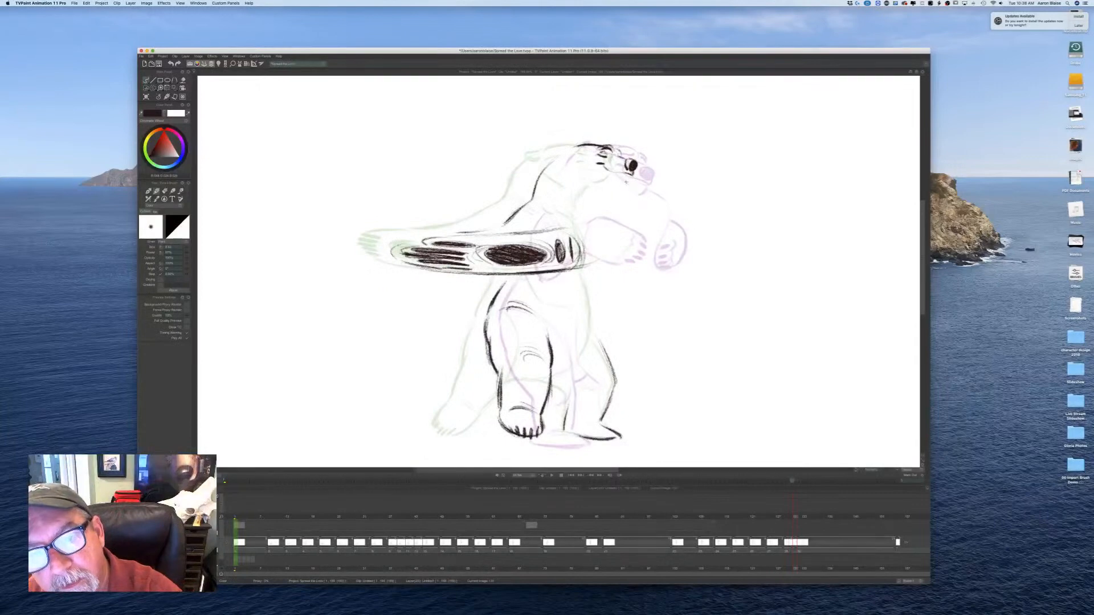
# Step: Draw the lower jaw and chin curve under the muzzle, flipping against the previous drawing
pyautogui.moveTo(629, 181); pyautogui.dragTo(608, 183)
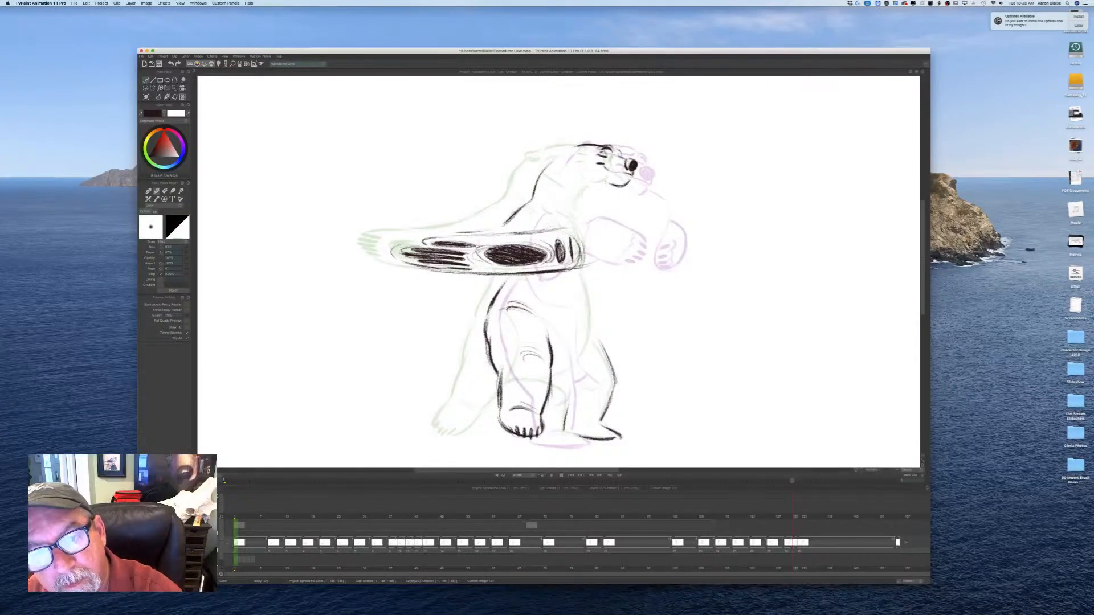
pyautogui.press('Left')
pyautogui.press('Right')
pyautogui.press('Left')
pyautogui.press('Right')
pyautogui.press('Left')
pyautogui.press('Right')
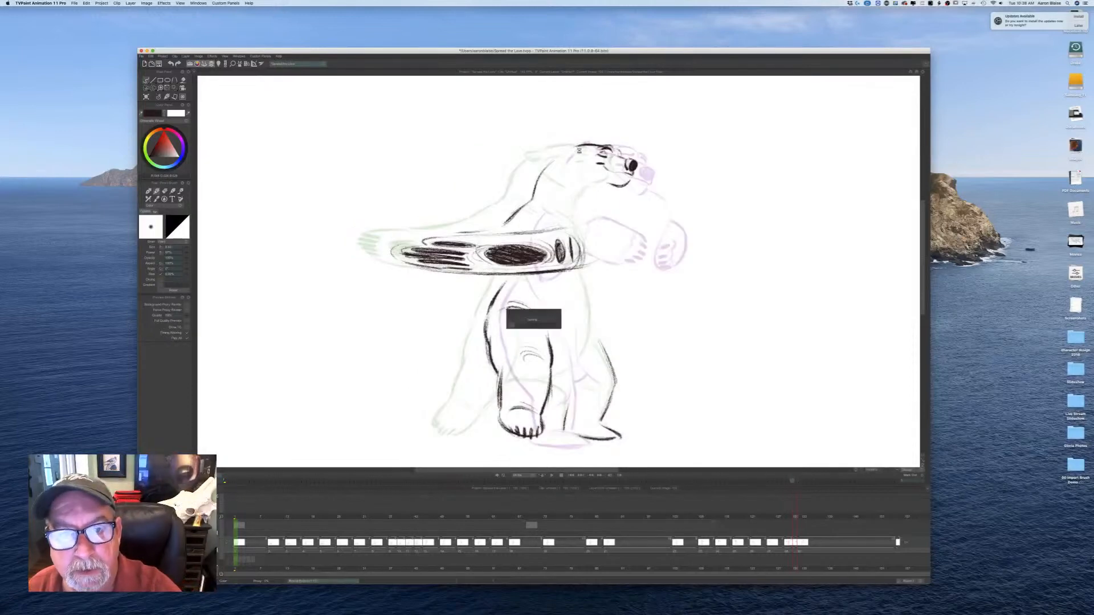
# Step: Draw the top of the head and the cheek contour, comparing them with the previous drawing
pyautogui.moveTo(573, 146)
pyautogui.mouseDown()
pyautogui.moveTo(555, 156)
pyautogui.moveTo(569, 155)
pyautogui.moveTo(583, 184)
pyautogui.mouseUp()
pyautogui.press('Left')
pyautogui.press('Right')
pyautogui.press('Left')
pyautogui.press('Right')
pyautogui.press('Left')
pyautogui.press('Right')
pyautogui.press('Left')
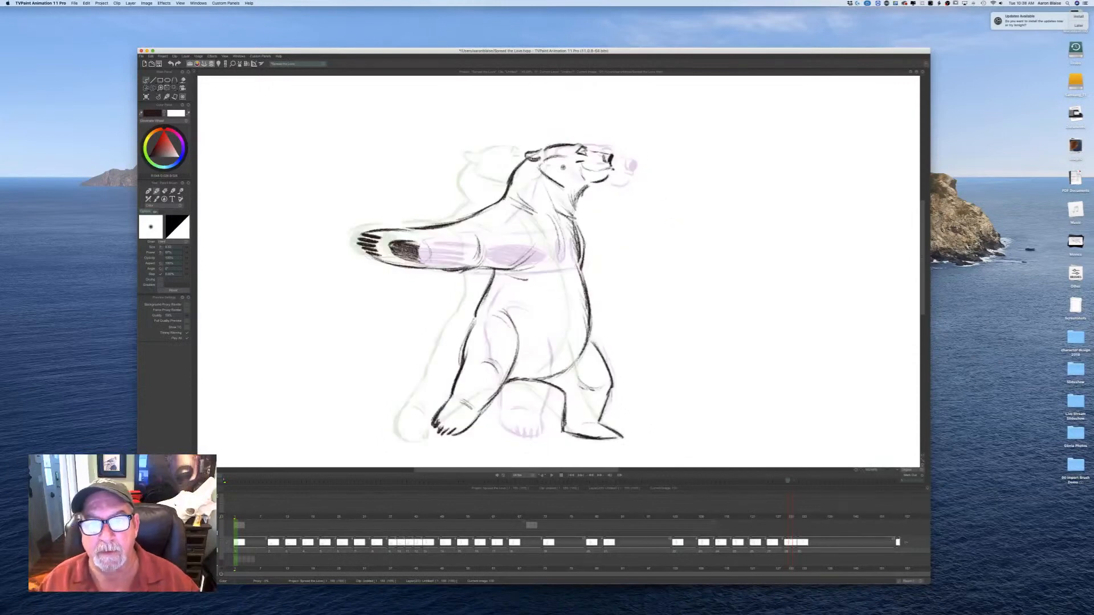
# Step: Add the chest and neck lines, then finish the belly contour and inner far leg, checking against the previous drawing
pyautogui.press('Right')
pyautogui.press('Left')
pyautogui.press('Right')
pyautogui.press('Left')
pyautogui.press('Right')
pyautogui.press('Left')
pyautogui.press('Right')
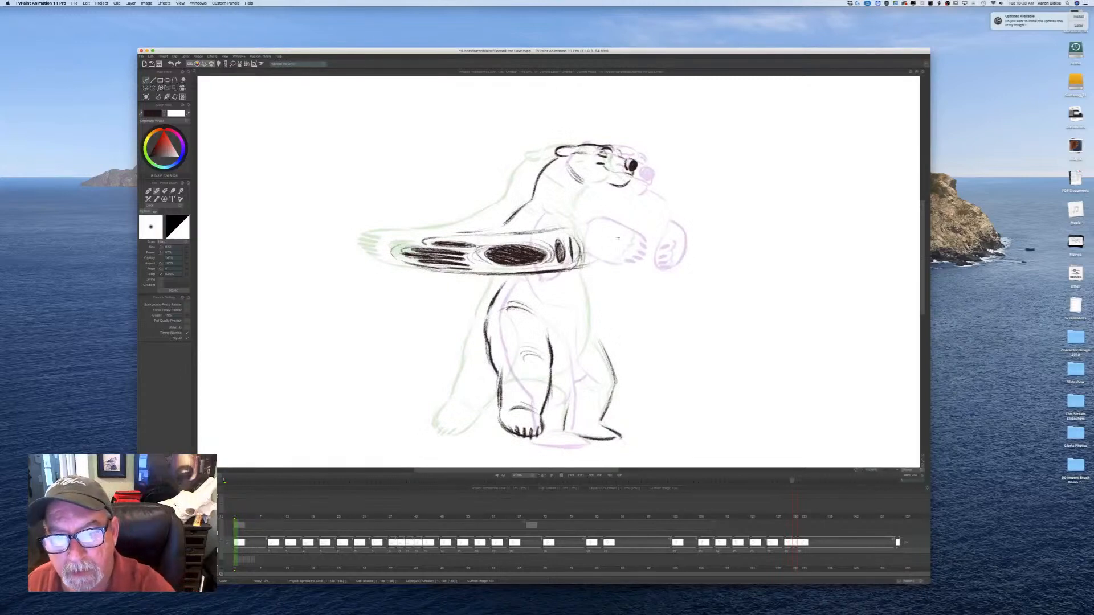
pyautogui.press('Left')
pyautogui.press('Right')
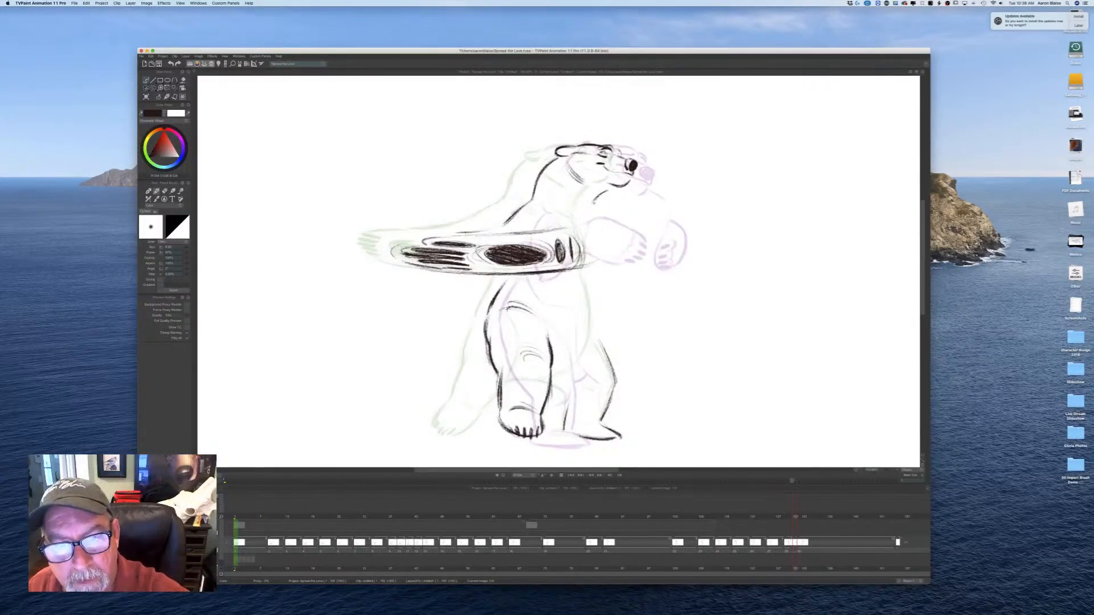
pyautogui.press('Left')
pyautogui.press('Right')
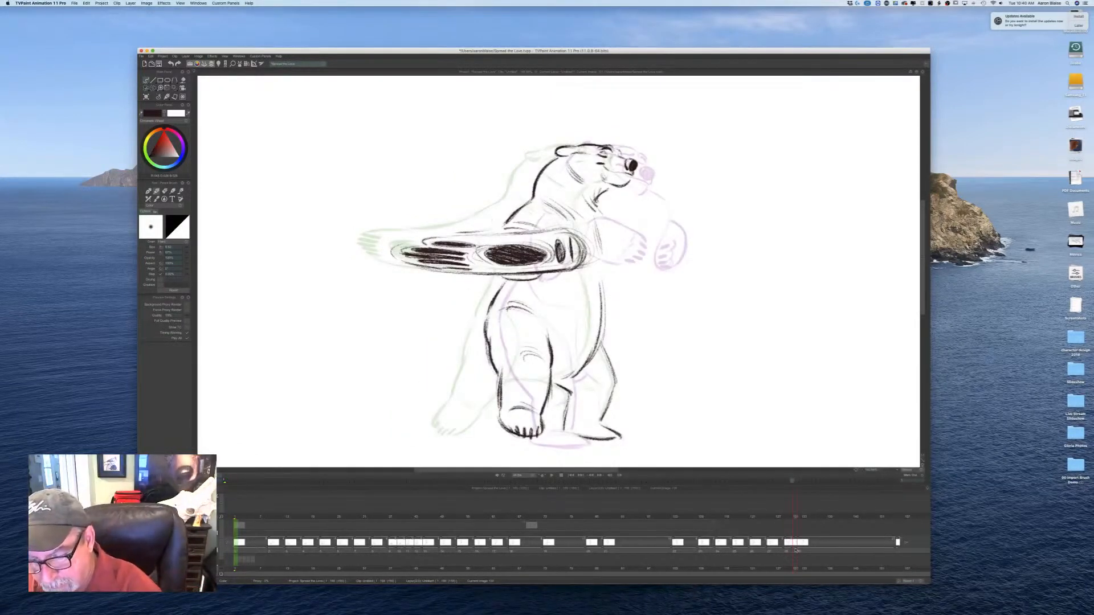
# Step: Lengthen the exposure of the new arm-swing drawing on the timeline and play back the rough animation
pyautogui.moveTo(795, 550); pyautogui.dragTo(800, 551)
pyautogui.click(789, 531)
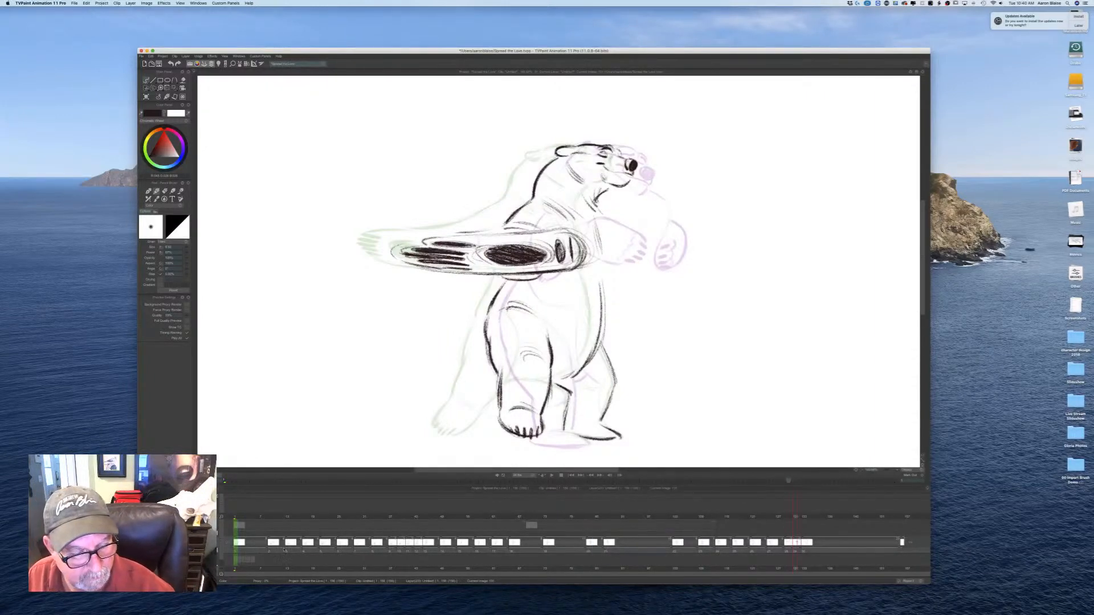
pyautogui.moveTo(242, 550); pyautogui.dragTo(898, 553)
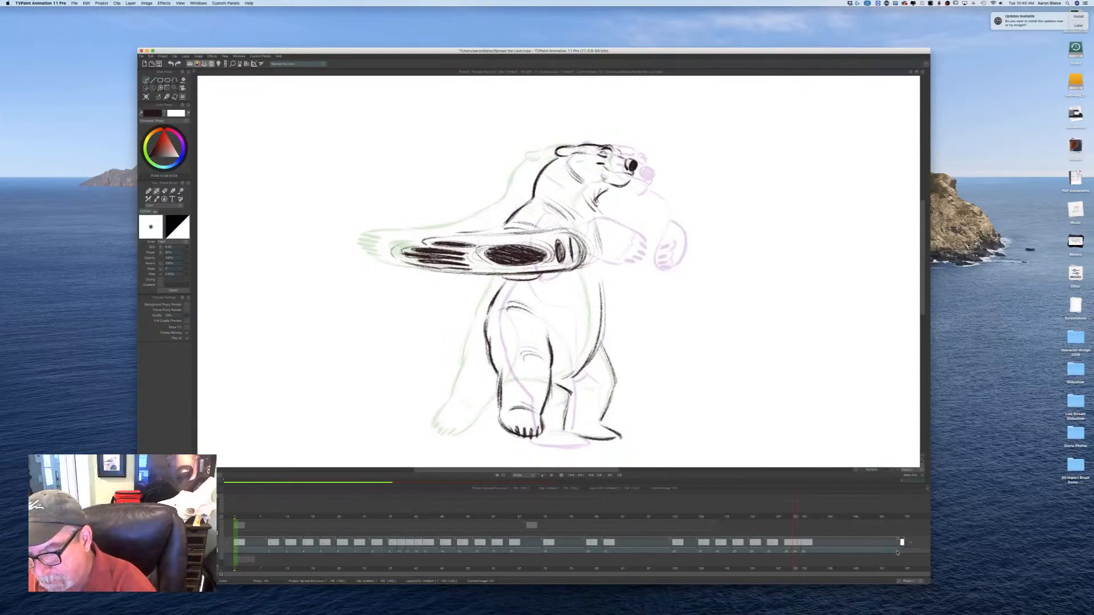
pyautogui.click(552, 475)
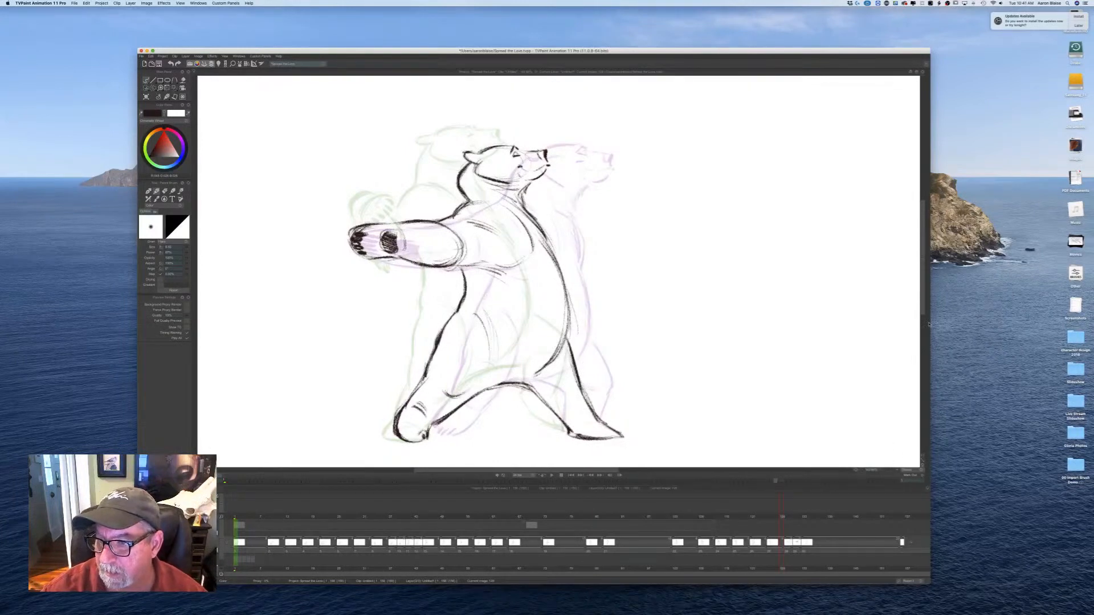
pyautogui.click(928, 326)
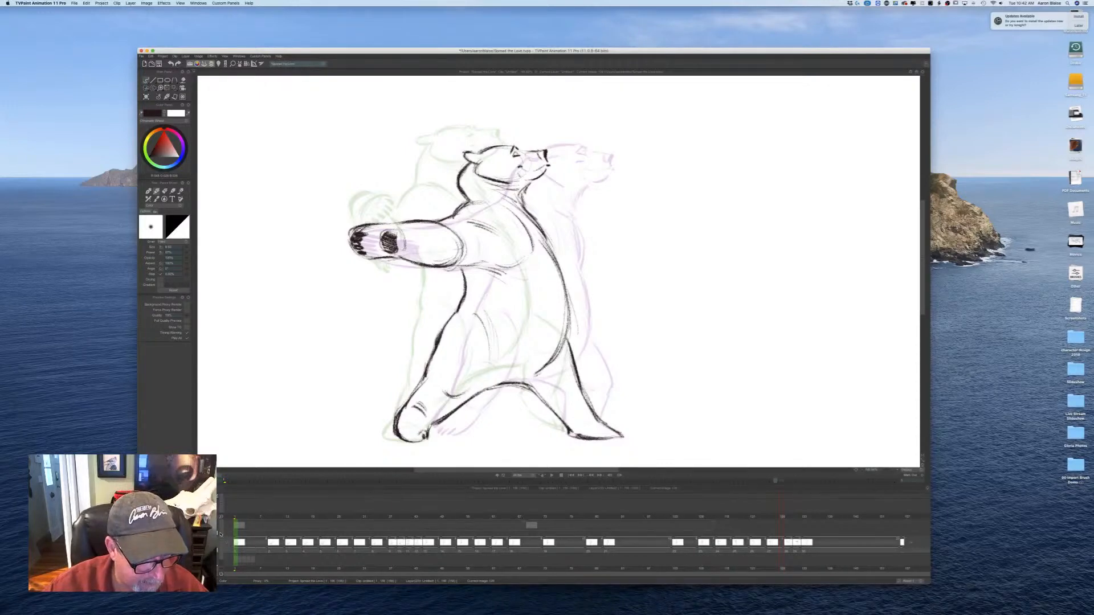
# Step: Find the rough drawing where the bear stands up and retime the coloured pose layer's second pose to match it
pyautogui.scroll(-1, 220, 534)
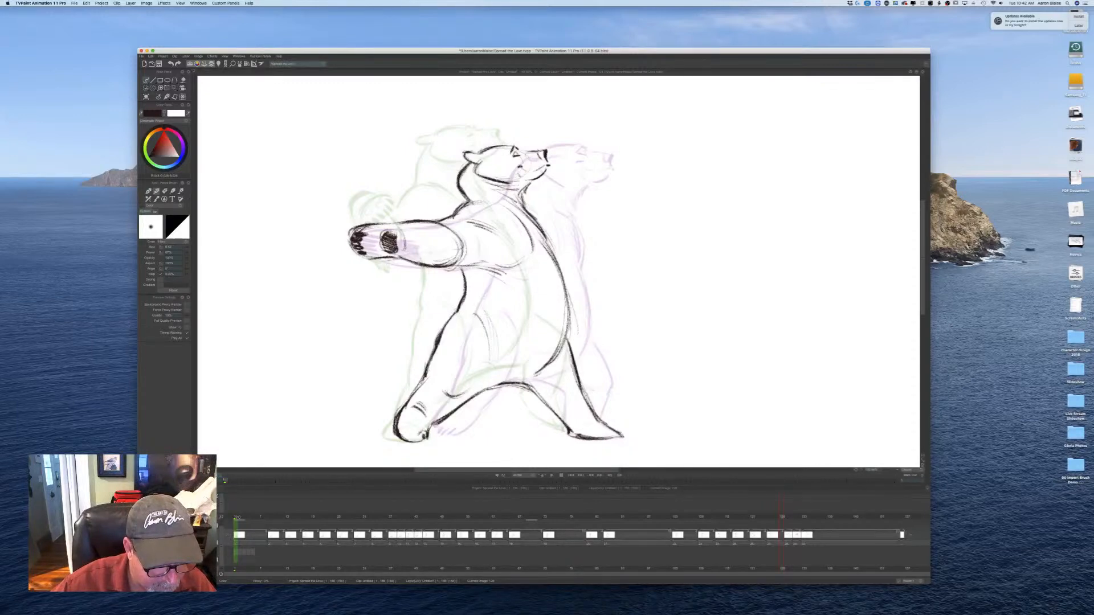
pyautogui.click(237, 517)
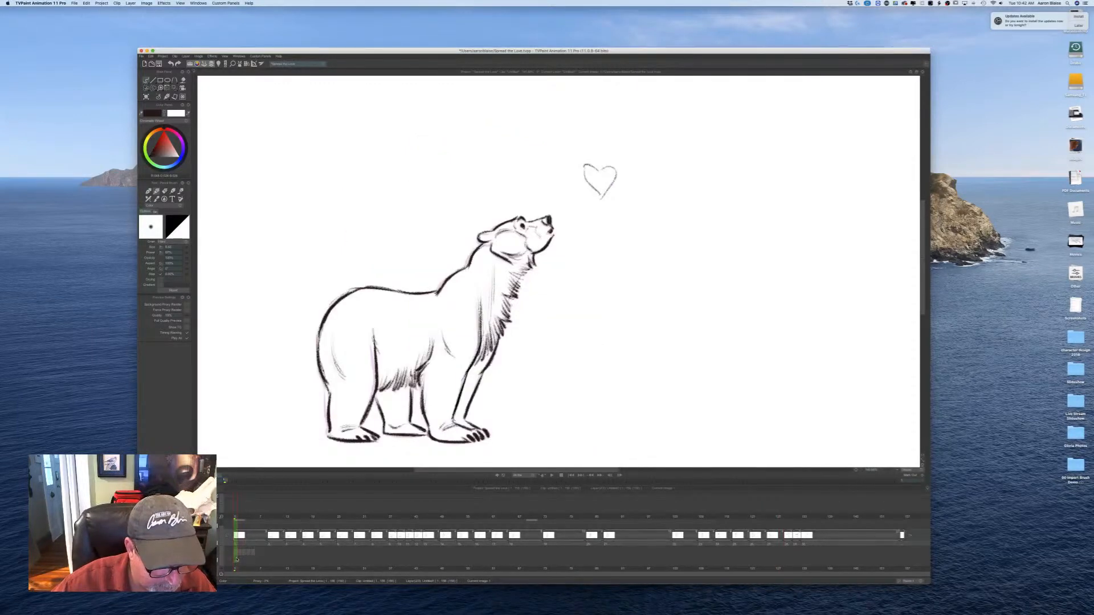
pyautogui.moveTo(236, 517)
pyautogui.mouseDown()
pyautogui.moveTo(481, 517)
pyautogui.moveTo(471, 517)
pyautogui.mouseUp()
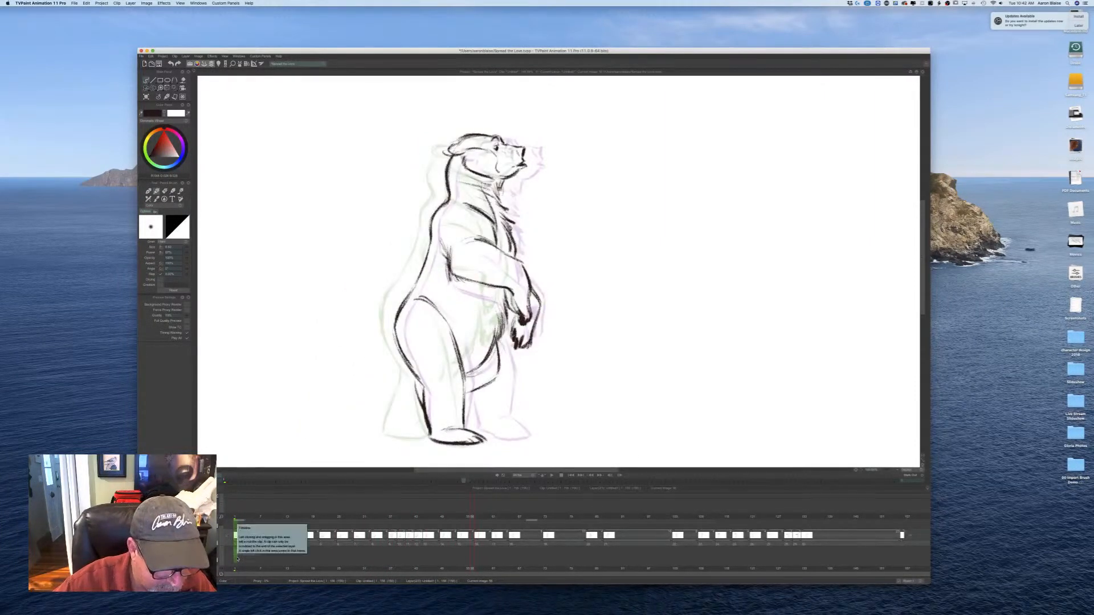
pyautogui.moveTo(238, 559); pyautogui.dragTo(644, 553)
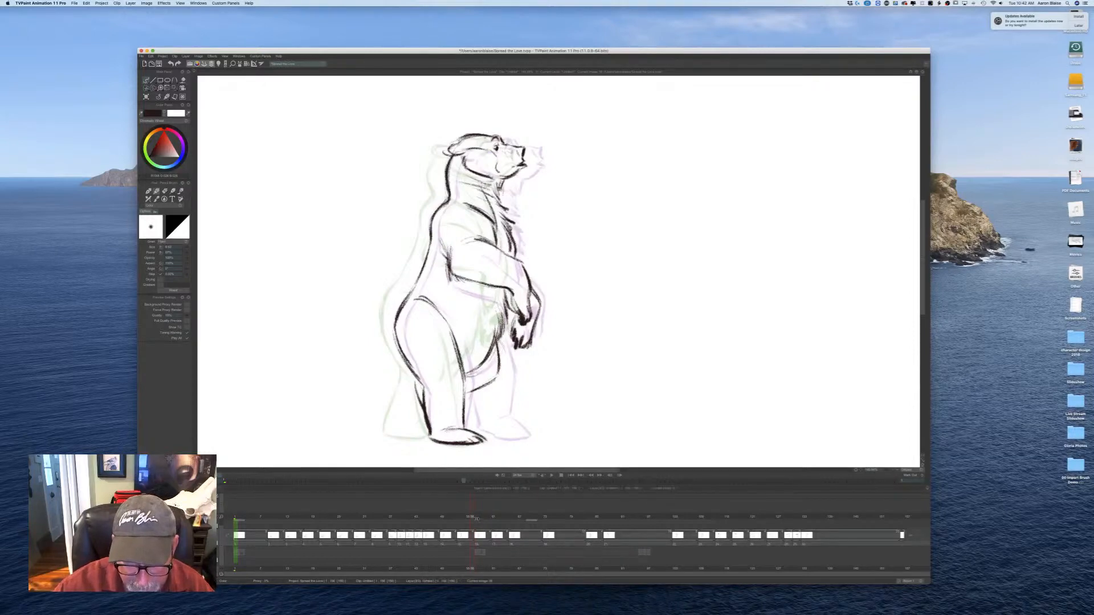
# Step: Scrub through the standing and arm-crossing drawings and retime the remaining coloured poses to line up with them
pyautogui.moveTo(471, 518); pyautogui.dragTo(582, 525)
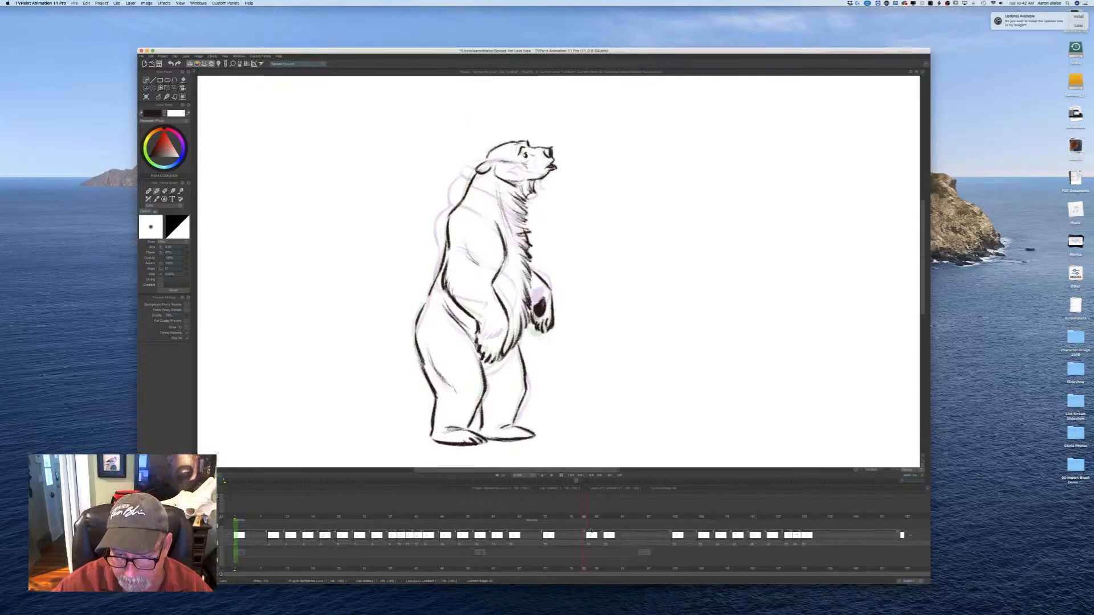
pyautogui.moveTo(584, 516)
pyautogui.mouseDown()
pyautogui.moveTo(698, 517)
pyautogui.moveTo(700, 528)
pyautogui.mouseUp()
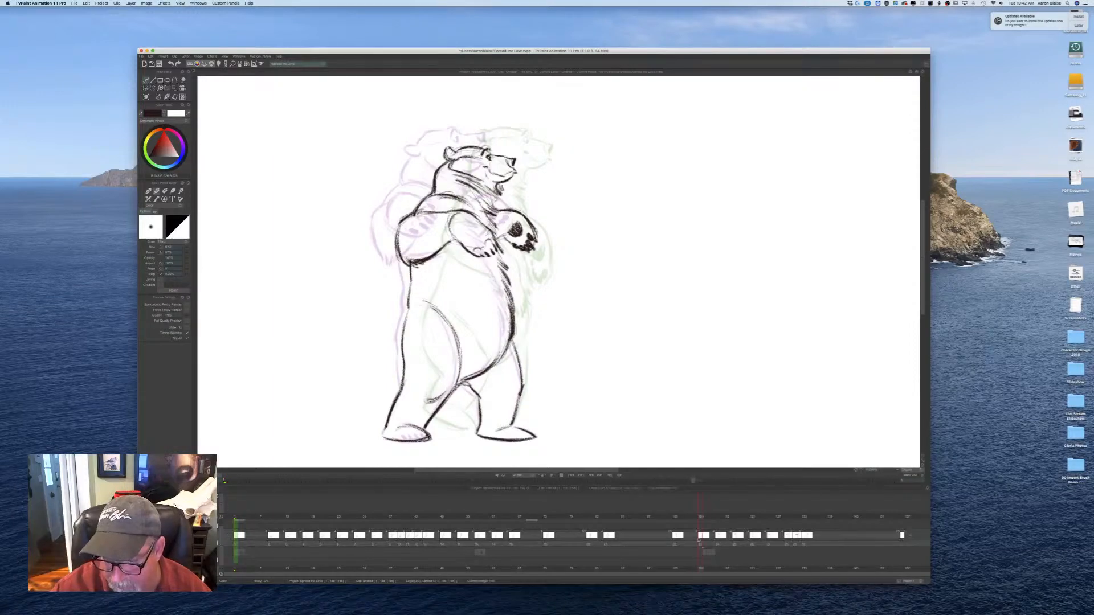
pyautogui.moveTo(701, 517); pyautogui.dragTo(715, 517)
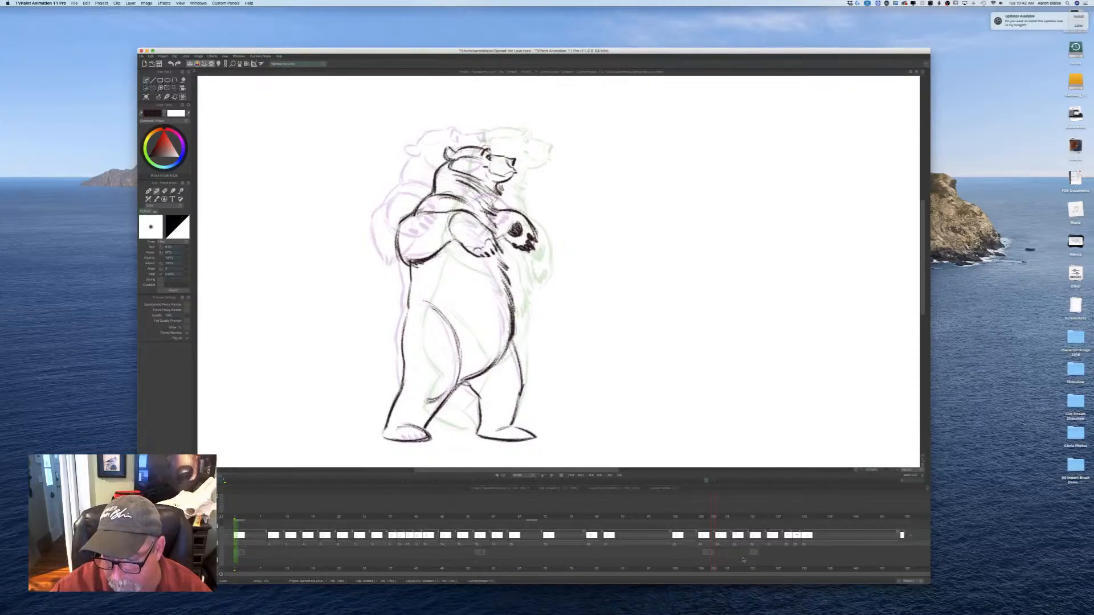
pyautogui.moveTo(706, 482); pyautogui.dragTo(764, 518)
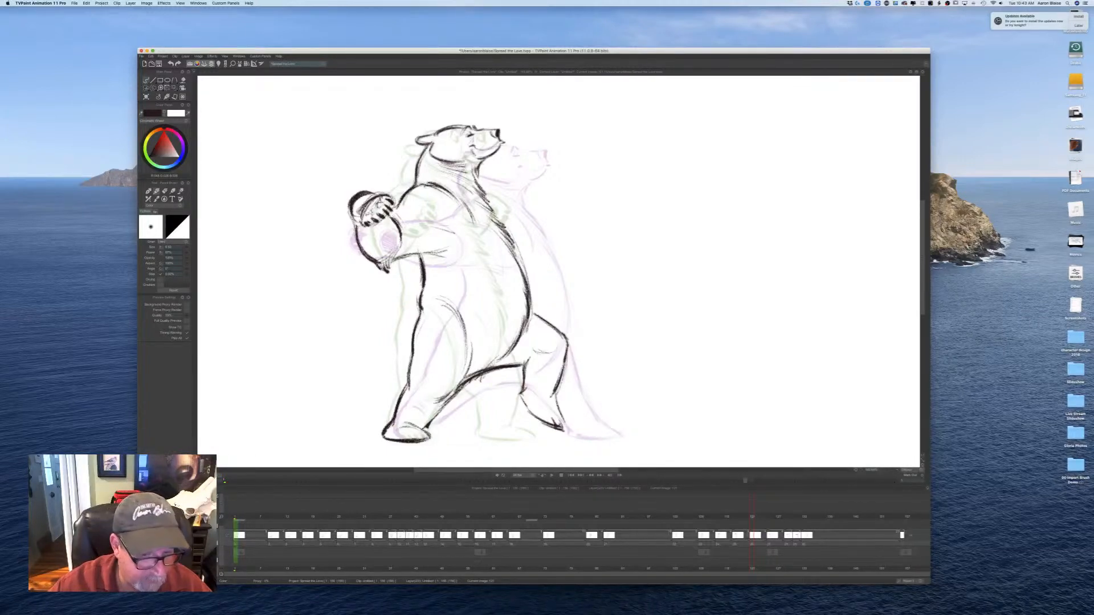
# Step: Show the coloured pose layer faintly behind the pencil drawings and play back the sequence
pyautogui.click(147, 552)
pyautogui.moveTo(213, 553); pyautogui.dragTo(196, 553)
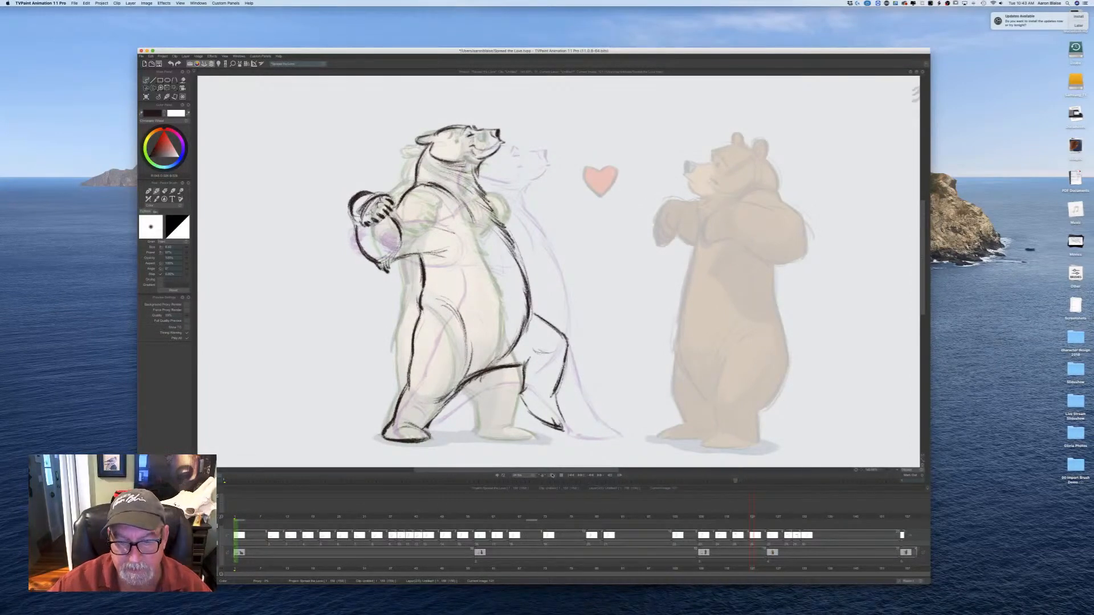
pyautogui.click(552, 476)
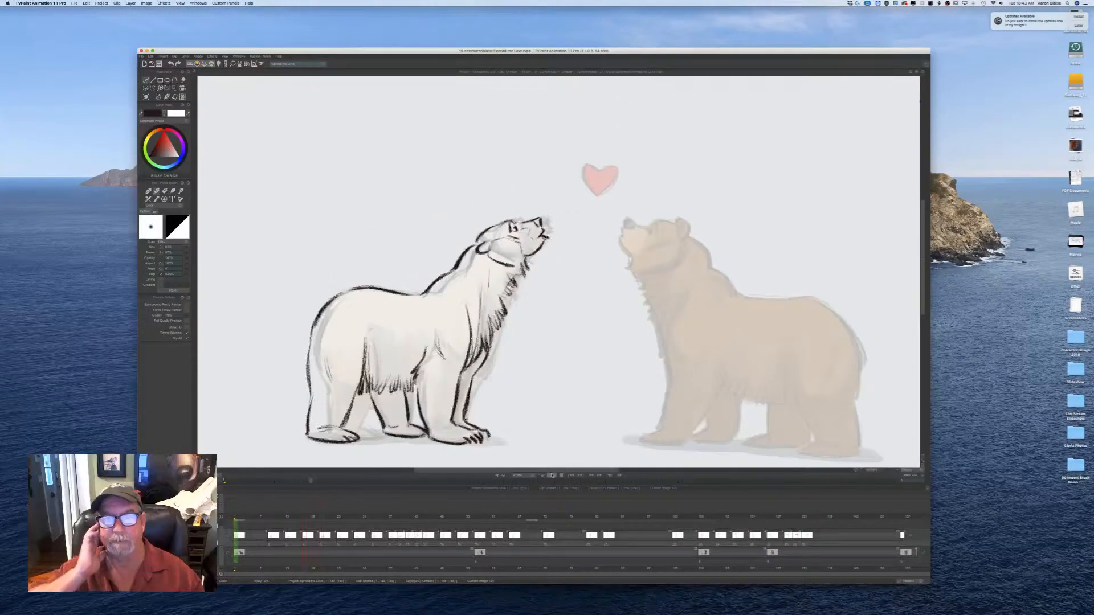
pyautogui.click(560, 476)
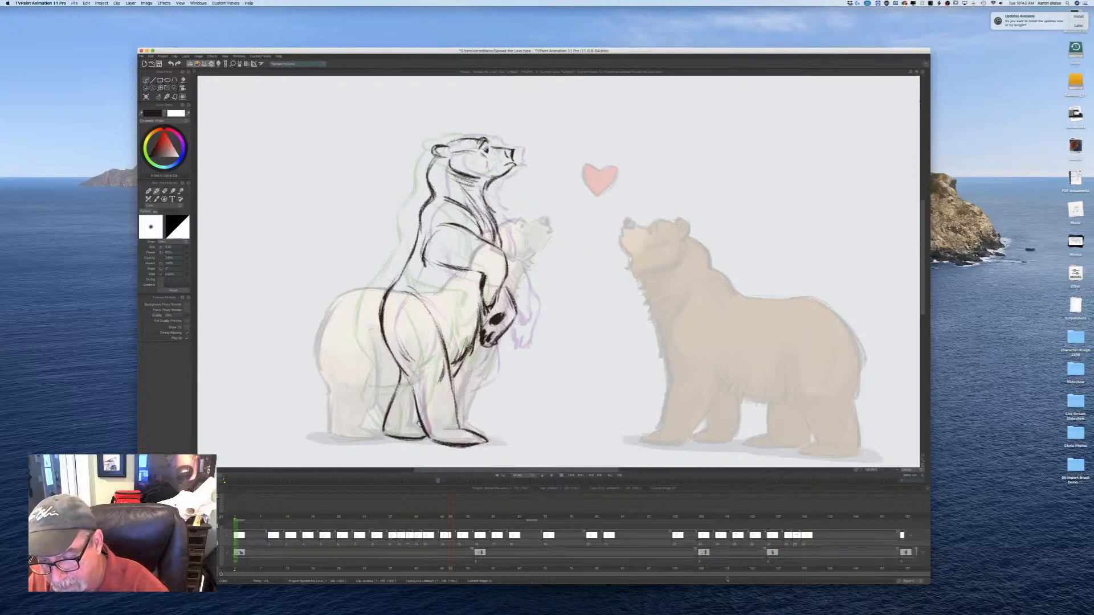
# Step: Extend the final hug pose on both the pencil and coloured layers to the same end frame and play the sequence
pyautogui.moveTo(449, 518); pyautogui.dragTo(729, 536)
pyautogui.moveTo(635, 541)
pyautogui.mouseDown()
pyautogui.moveTo(780, 544)
pyautogui.moveTo(769, 543)
pyautogui.mouseUp()
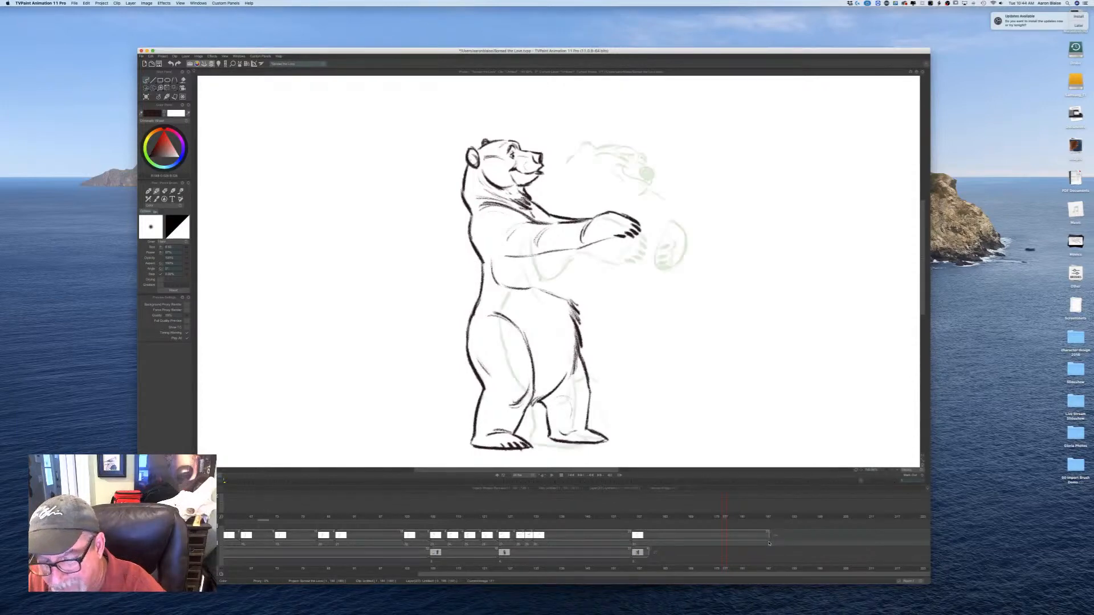
pyautogui.moveTo(648, 558); pyautogui.dragTo(768, 560)
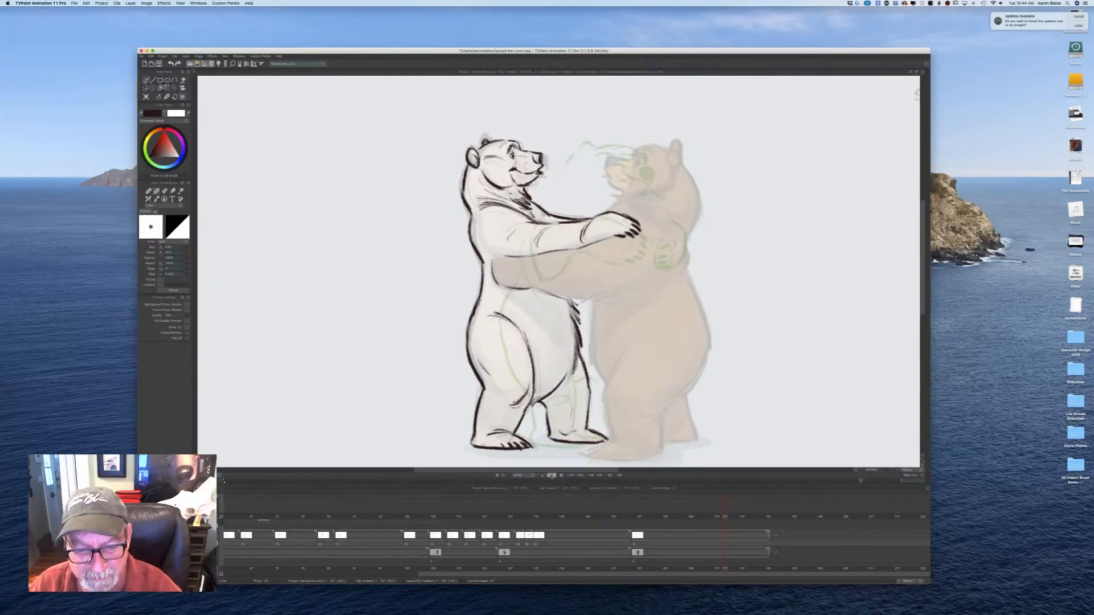
pyautogui.click(551, 475)
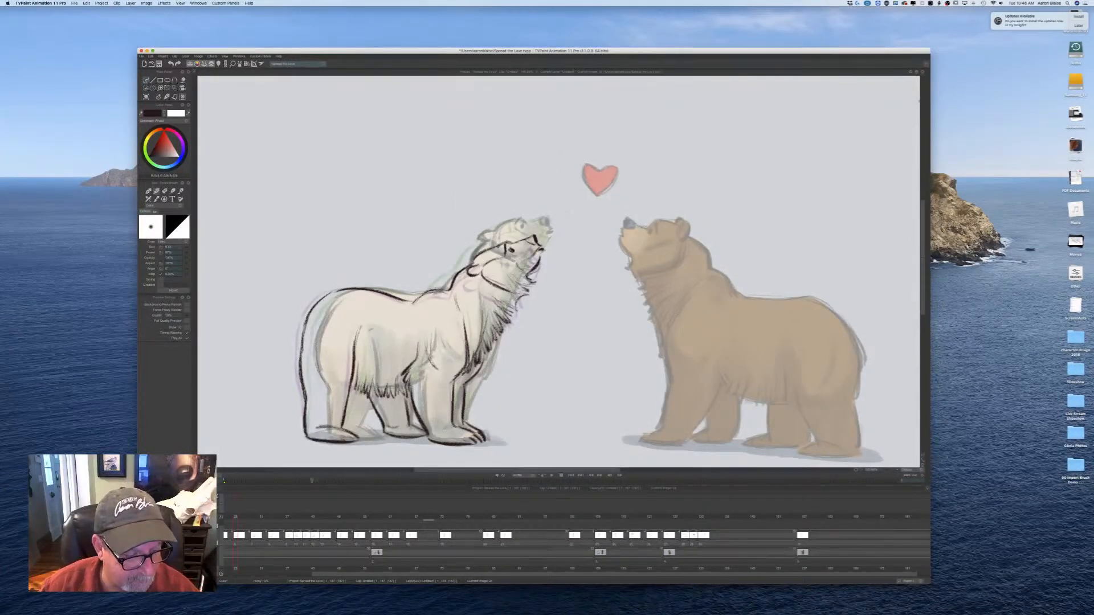
# Step: Hide the coloured pose layer, shift the final hug pose slightly along the timeline, and insert a blank pencil drawing partway through the hug hold
pyautogui.click(145, 552)
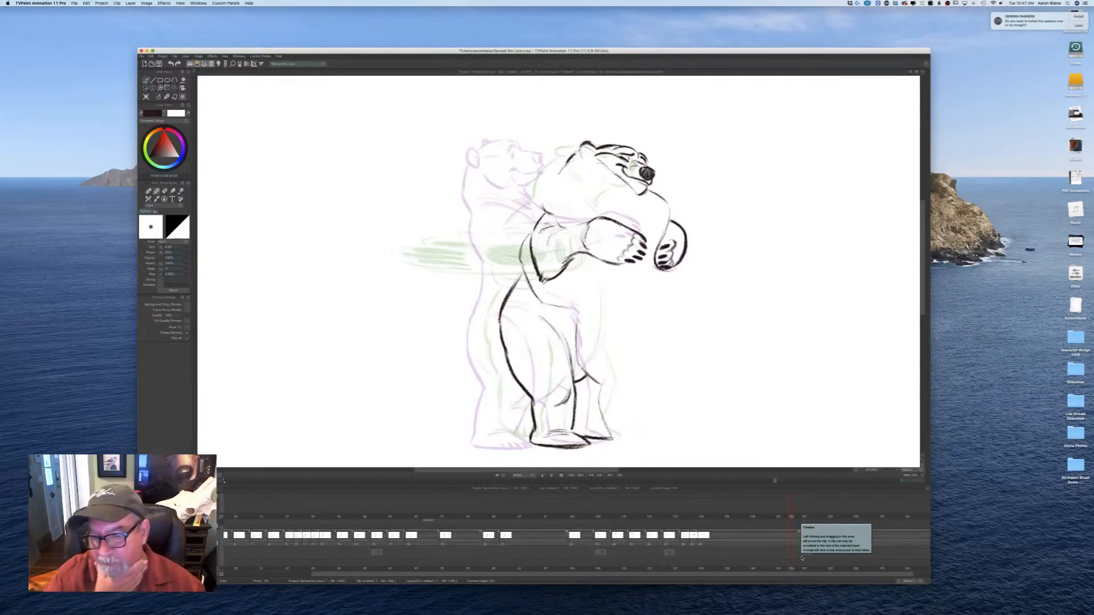
pyautogui.click(805, 535)
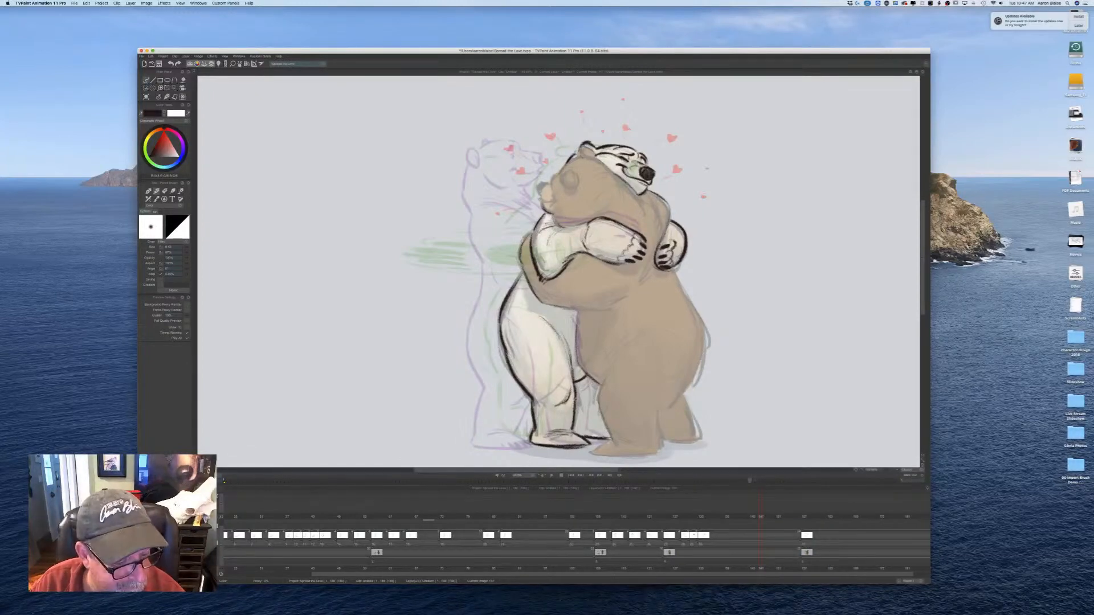
pyautogui.click(165, 553)
pyautogui.moveTo(762, 519)
pyautogui.mouseDown()
pyautogui.moveTo(801, 520)
pyautogui.moveTo(628, 521)
pyautogui.moveTo(758, 532)
pyautogui.mouseUp()
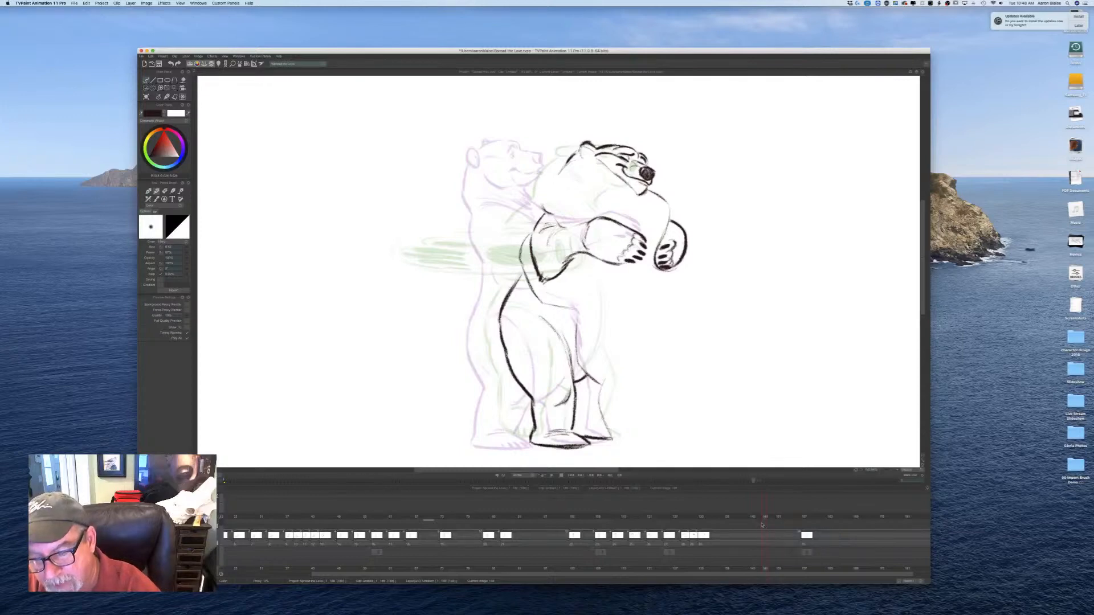
pyautogui.moveTo(765, 517)
pyautogui.mouseDown()
pyautogui.moveTo(791, 520)
pyautogui.moveTo(736, 525)
pyautogui.moveTo(747, 524)
pyautogui.mouseUp()
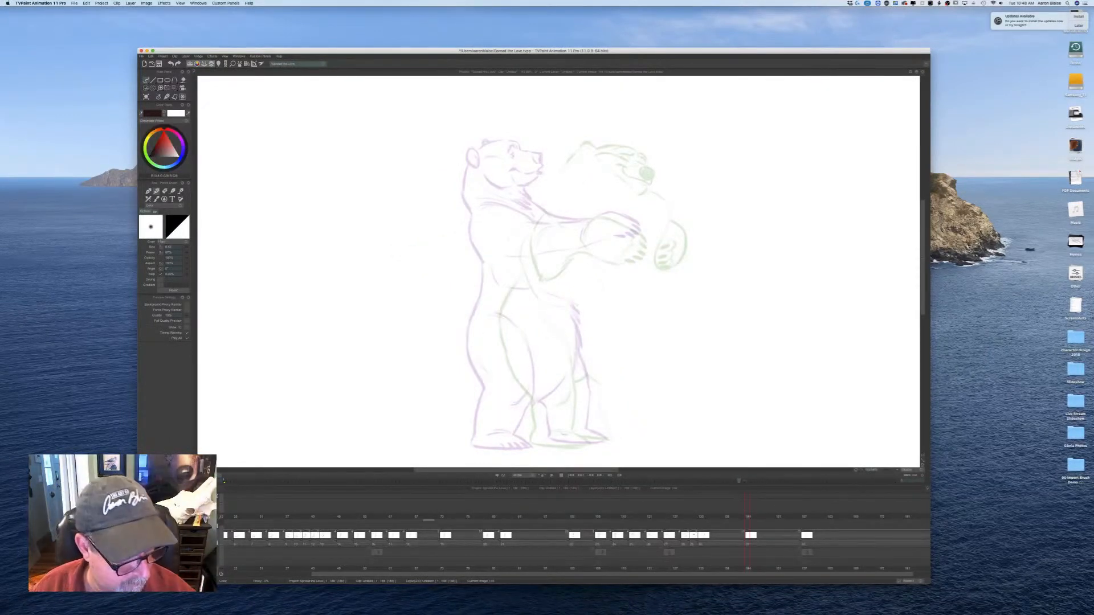
# Step: Show the coloured hug pose faintly behind the new blank drawing and save the project
pyautogui.click(145, 552)
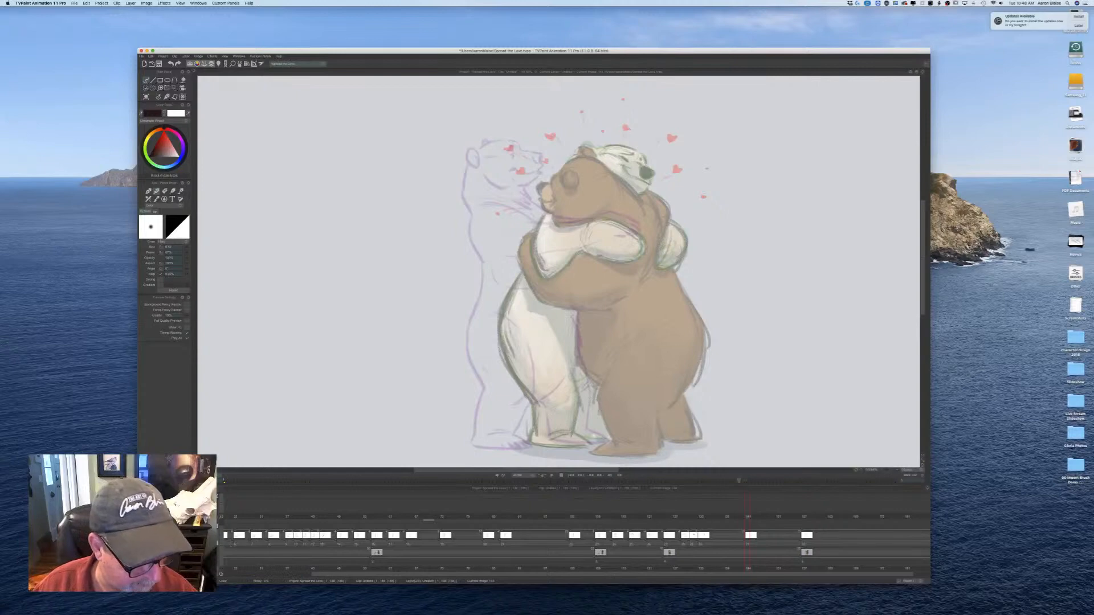
pyautogui.moveTo(193, 553); pyautogui.dragTo(178, 553)
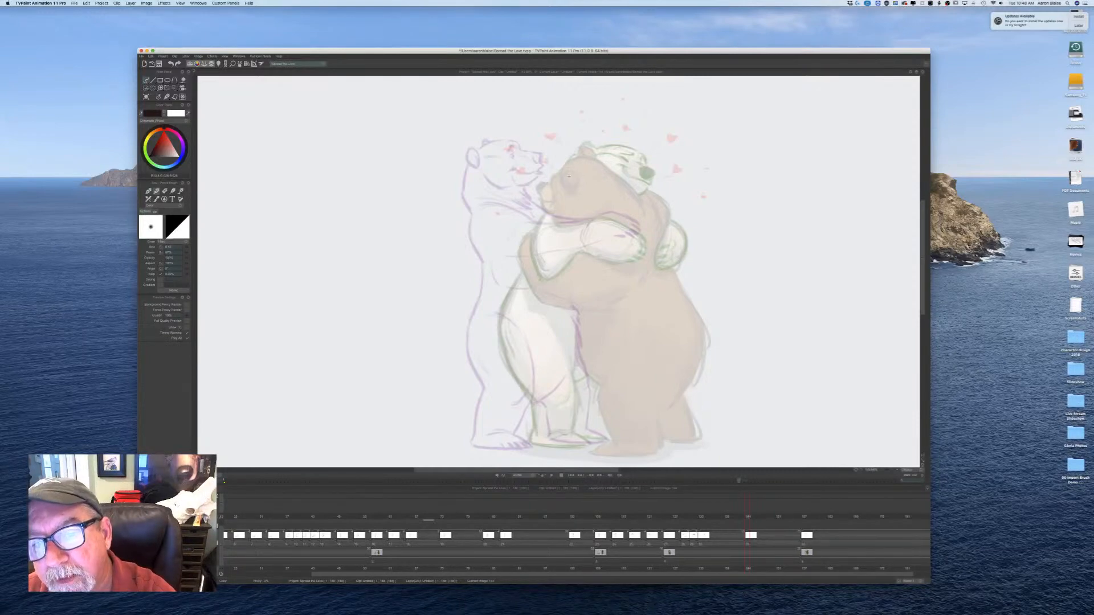
pyautogui.press('super+s')
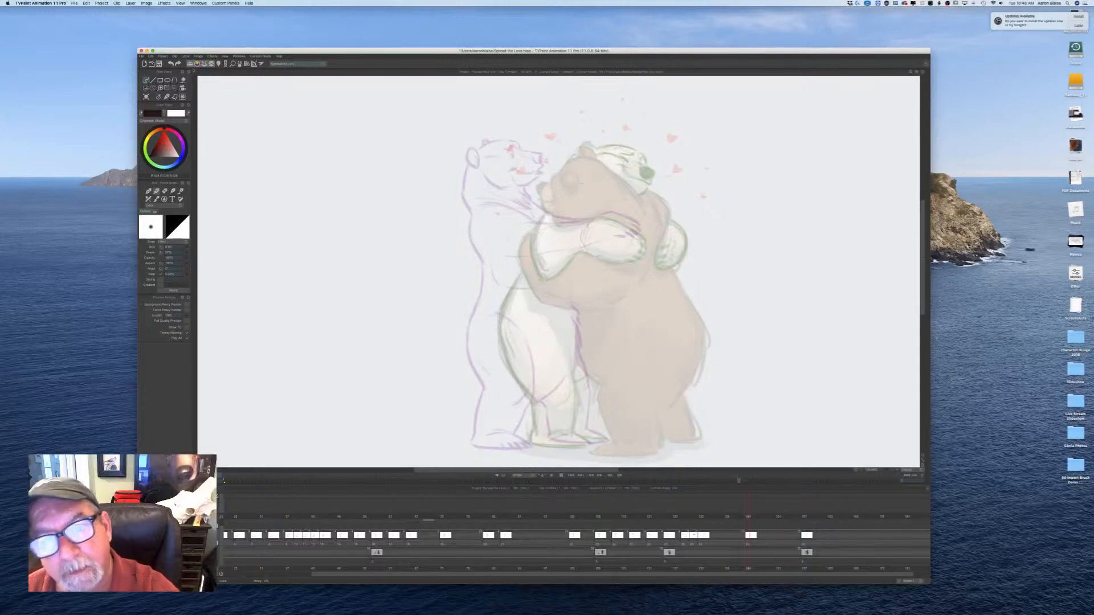
pyautogui.moveTo(321, 50); pyautogui.dragTo(302, 87)
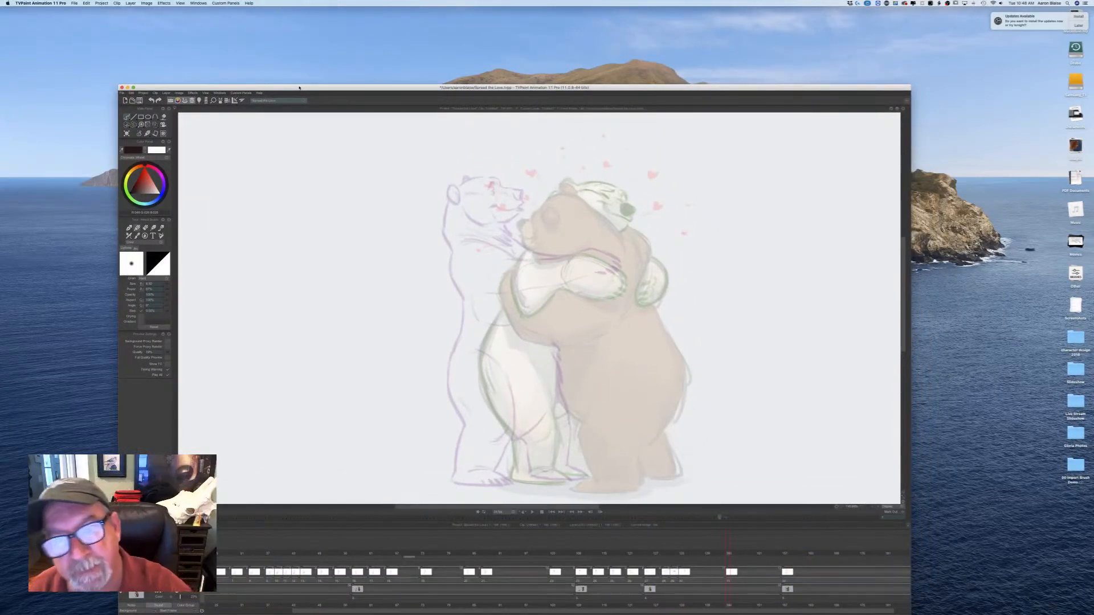
# Step: Sketch the white bear's nose outline, brow and eye on the new hug drawing, checking them against the neighbouring drawing
pyautogui.moveTo(614, 209)
pyautogui.mouseDown()
pyautogui.moveTo(628, 220)
pyautogui.moveTo(625, 211)
pyautogui.mouseUp()
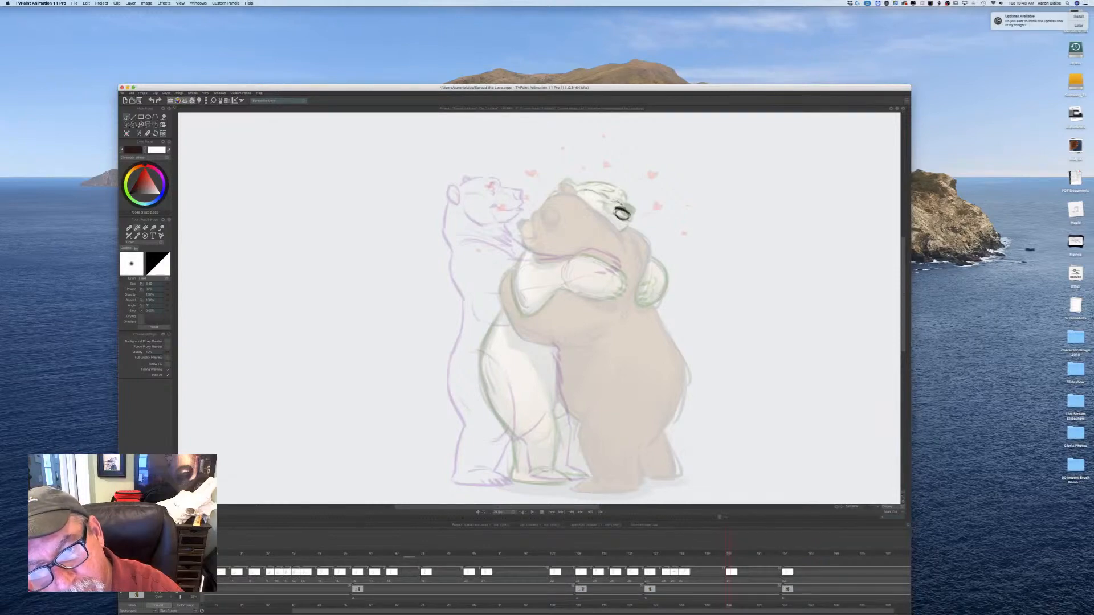
pyautogui.moveTo(624, 221); pyautogui.dragTo(591, 189)
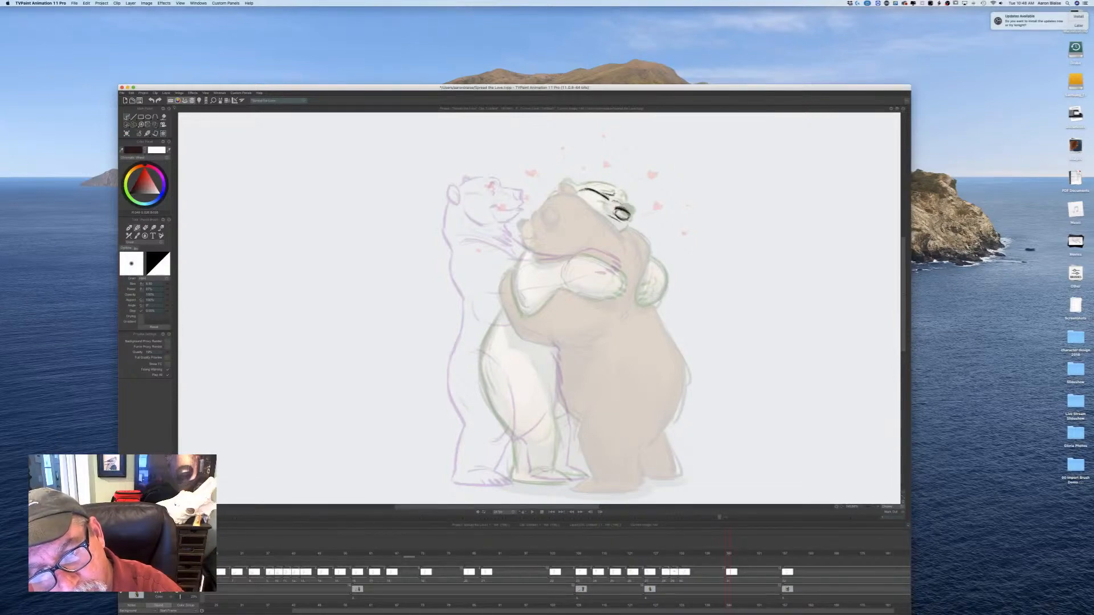
pyautogui.moveTo(594, 190); pyautogui.dragTo(609, 198)
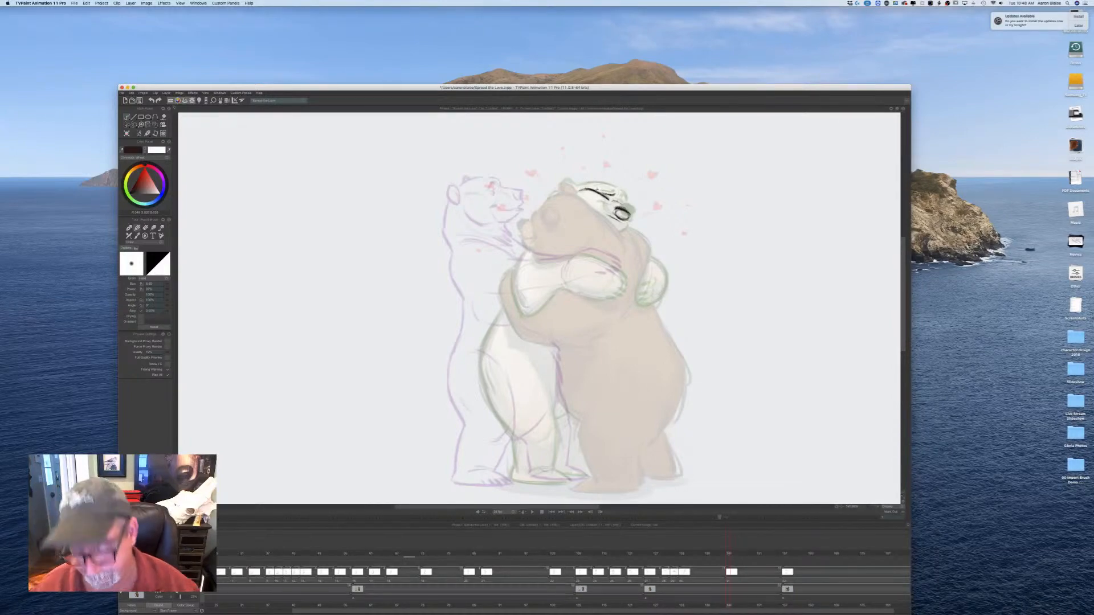
pyautogui.press('Left')
pyautogui.press('Right')
pyautogui.press('Left')
pyautogui.press('Right')
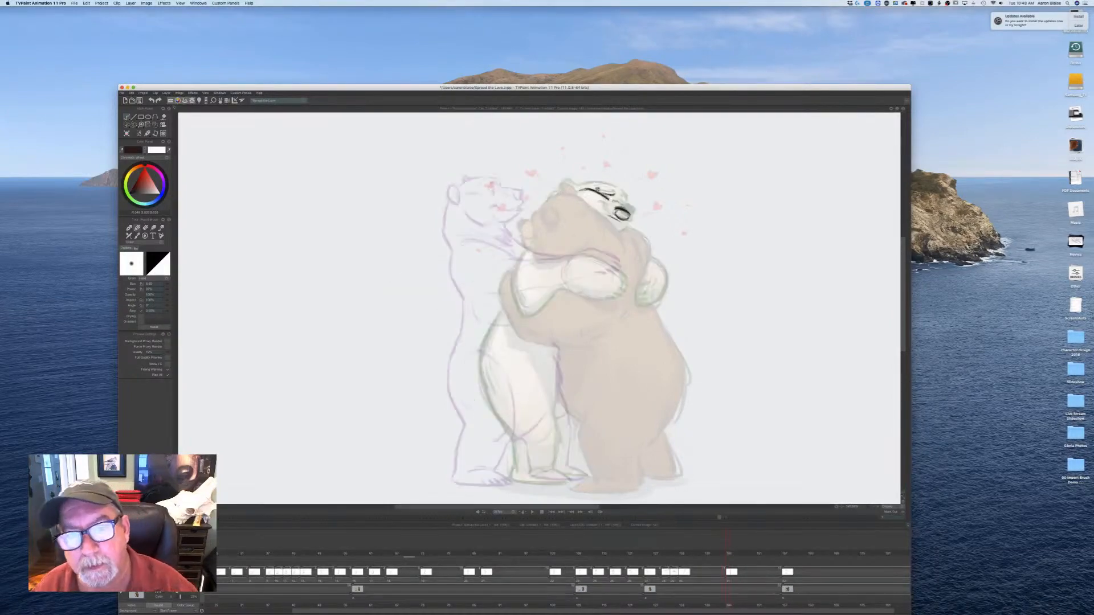
# Step: Draw the white bear's cheek and lower jaw lines where the head rests on the brown bear's shoulder
pyautogui.moveTo(577, 197); pyautogui.dragTo(589, 207)
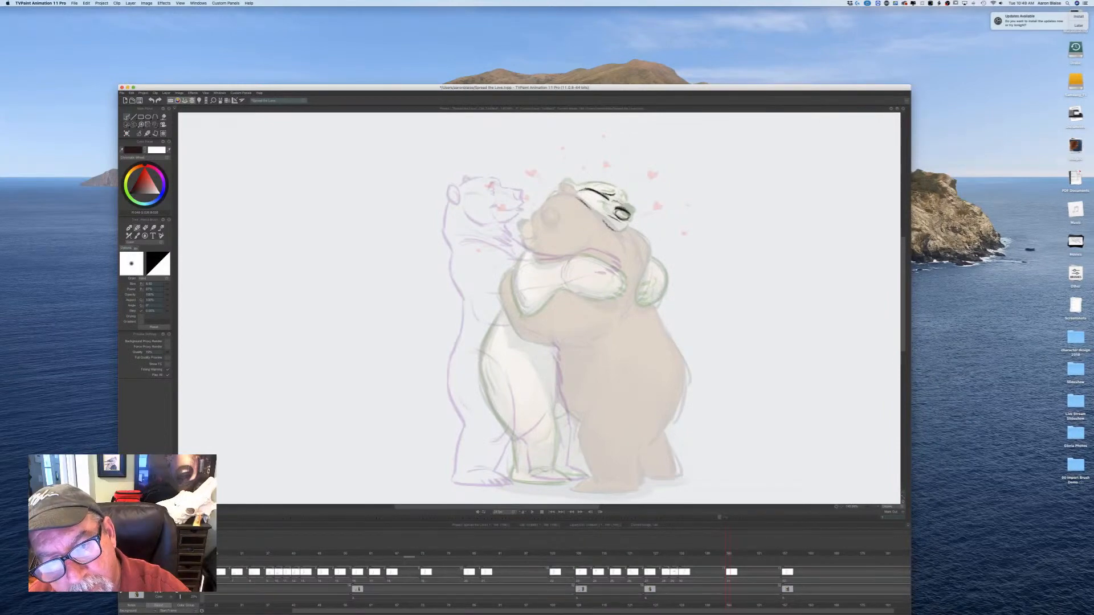
pyautogui.moveTo(589, 210); pyautogui.dragTo(601, 222)
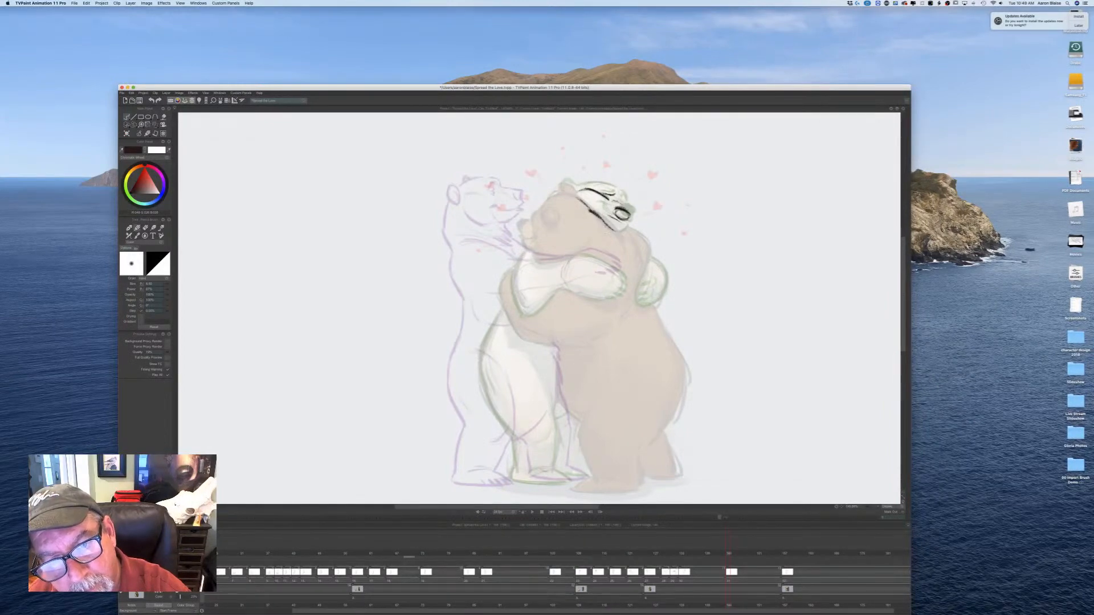
pyautogui.press('Left')
pyautogui.press('Right')
pyautogui.press('Left')
pyautogui.press('Right')
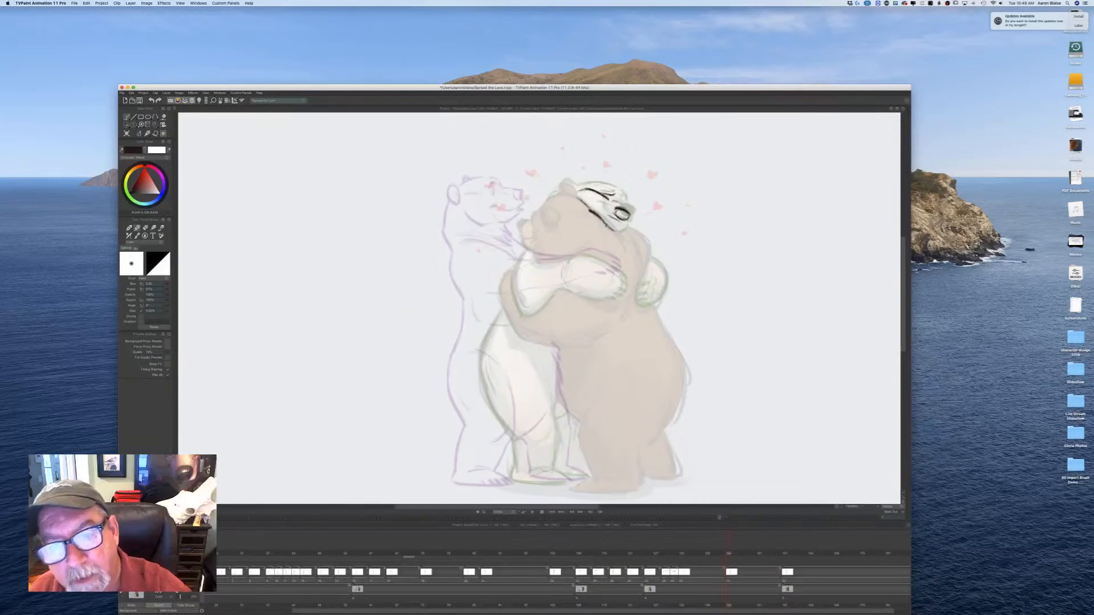
# Step: Draw the white bear's chin contour beneath the nose, flipping to the previous drawing to check the movement
pyautogui.moveTo(607, 226); pyautogui.dragTo(626, 227)
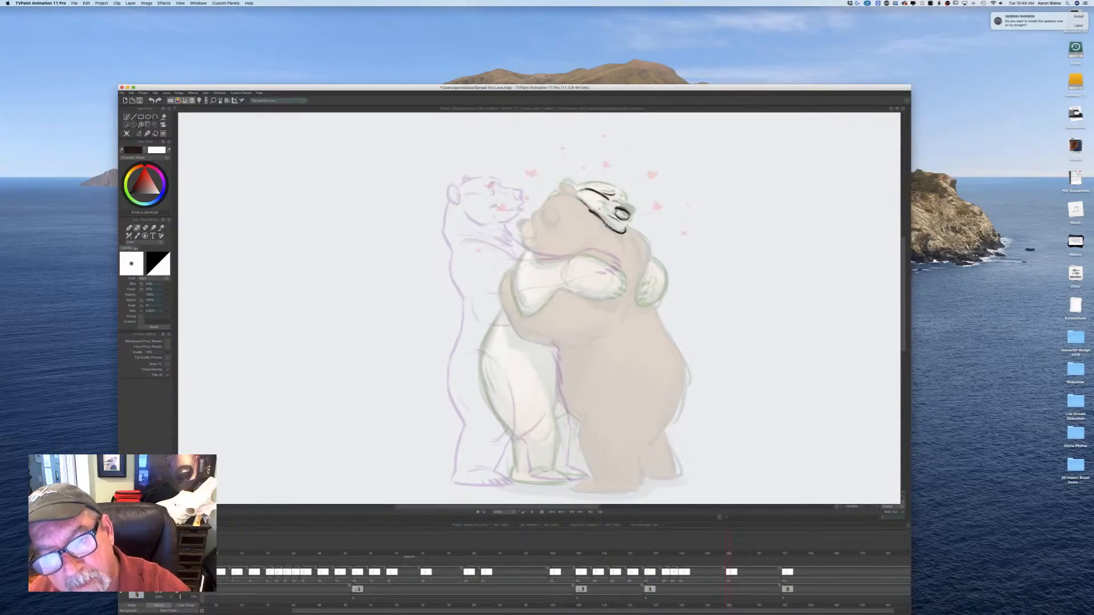
pyautogui.press('Left')
pyautogui.press('Right')
pyautogui.press('Left')
pyautogui.press('Right')
pyautogui.press('Left')
pyautogui.press('Right')
pyautogui.press('Left')
pyautogui.press('Right')
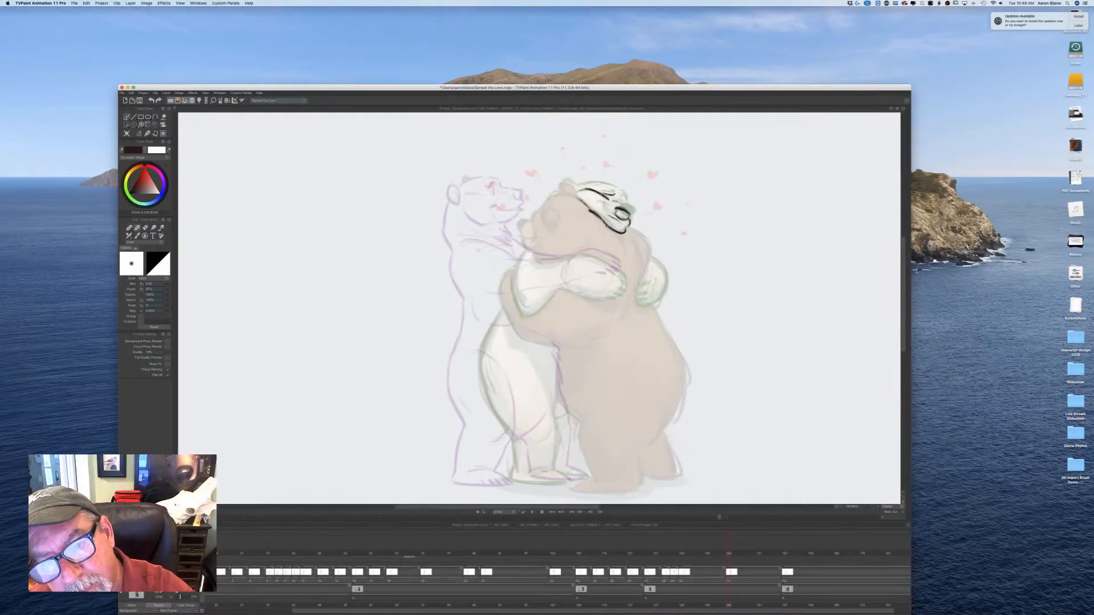
# Step: Add the white bear's mouth line and smile crease, comparing them with the previous drawing
pyautogui.moveTo(594, 201); pyautogui.dragTo(603, 212)
pyautogui.press('Left')
pyautogui.press('Right')
pyautogui.press('Left')
pyautogui.press('Right')
pyautogui.press('Left')
pyautogui.press('Right')
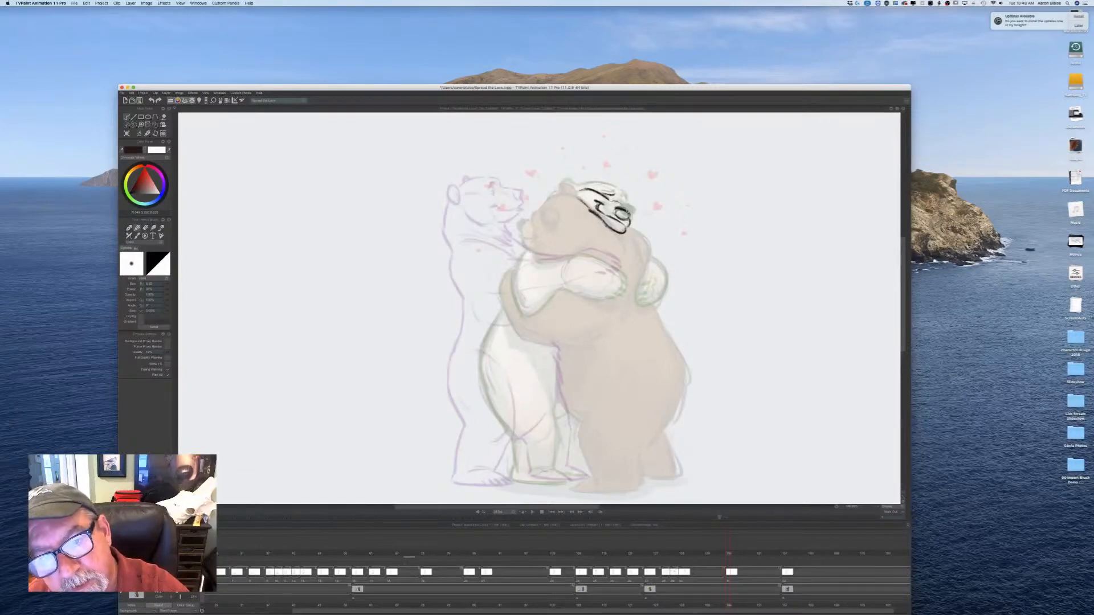
# Step: Fill in the white bear's nose solid black and flip between drawings to check it
pyautogui.moveTo(620, 209)
pyautogui.mouseDown()
pyautogui.moveTo(614, 217)
pyautogui.moveTo(624, 217)
pyautogui.moveTo(615, 213)
pyautogui.mouseUp()
pyautogui.press('Left')
pyautogui.press('Right')
pyautogui.press('Left')
pyautogui.press('Right')
pyautogui.press('Left')
pyautogui.press('Right')
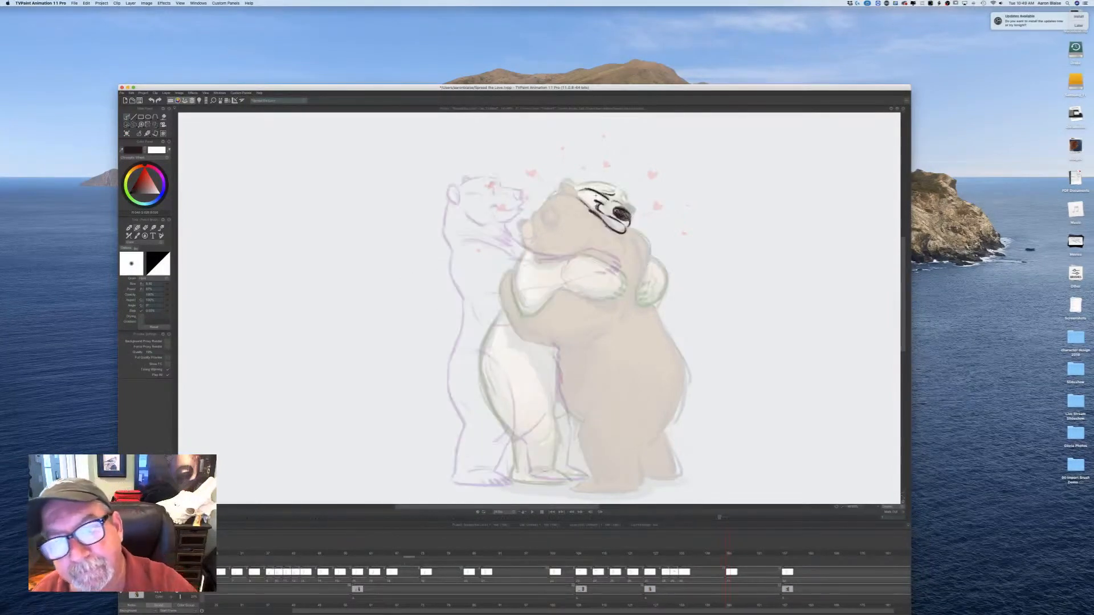
# Step: Refine the white bear's muzzle and add the first forehead lines while comparing with the previous drawing
pyautogui.press('Left')
pyautogui.press('Right')
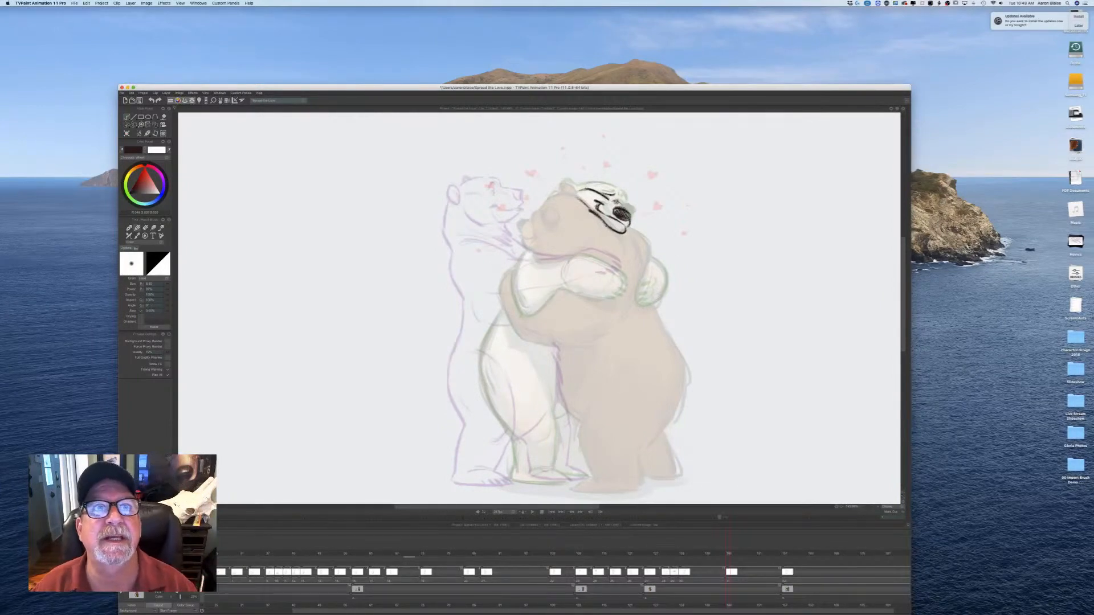
pyautogui.press('Left')
pyautogui.press('Right')
pyautogui.press('Left')
pyautogui.press('Right')
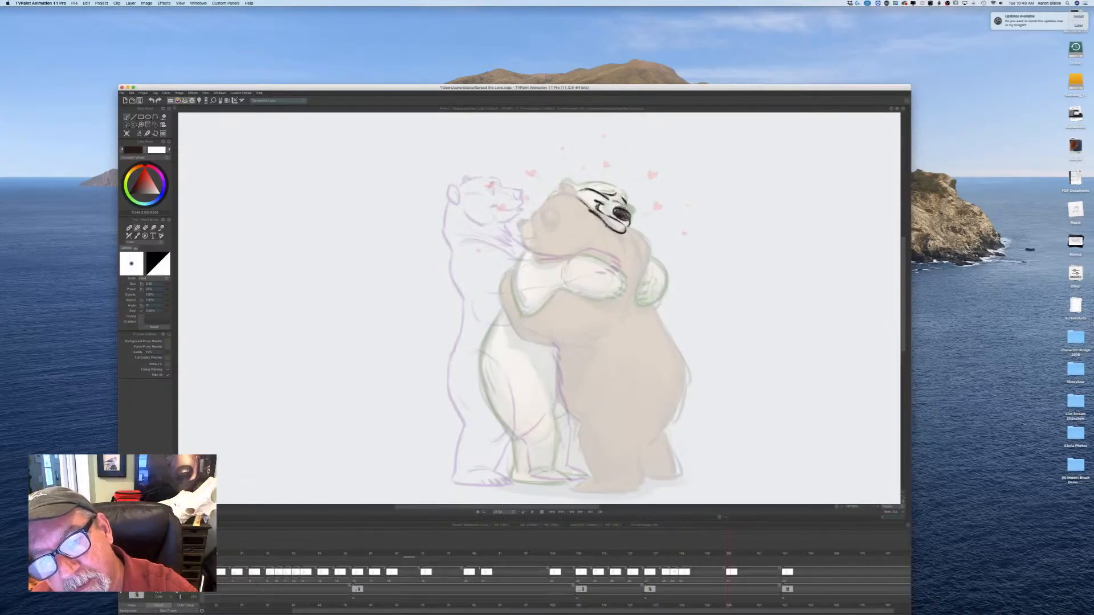
pyautogui.press('Left')
pyautogui.press('Right')
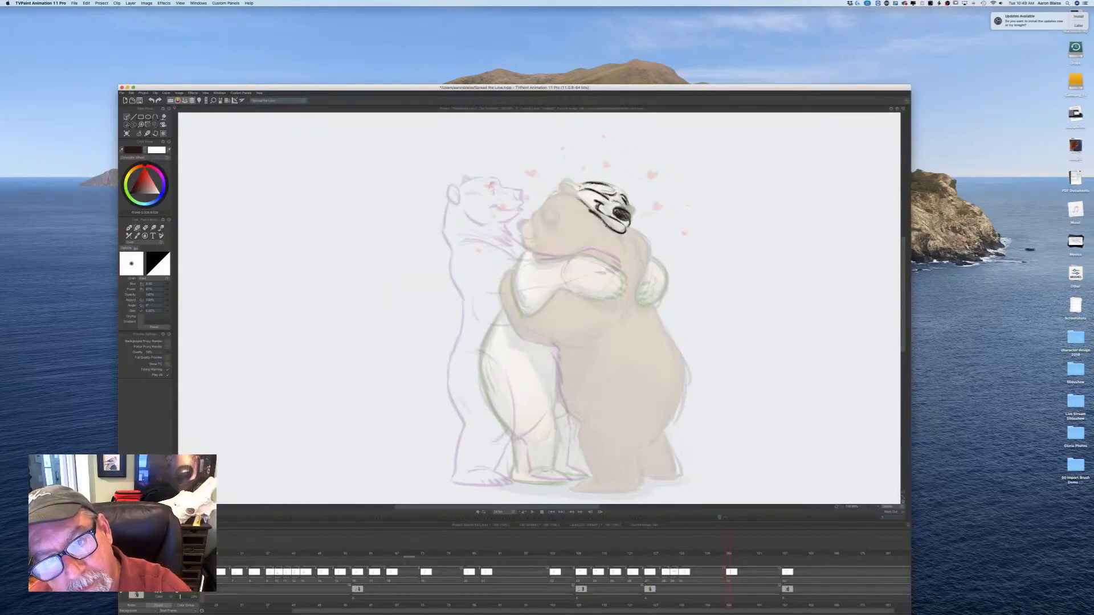
# Step: Strengthen the contour along the top of the white bear's head, checking it against the drawings on both sides
pyautogui.press('Left')
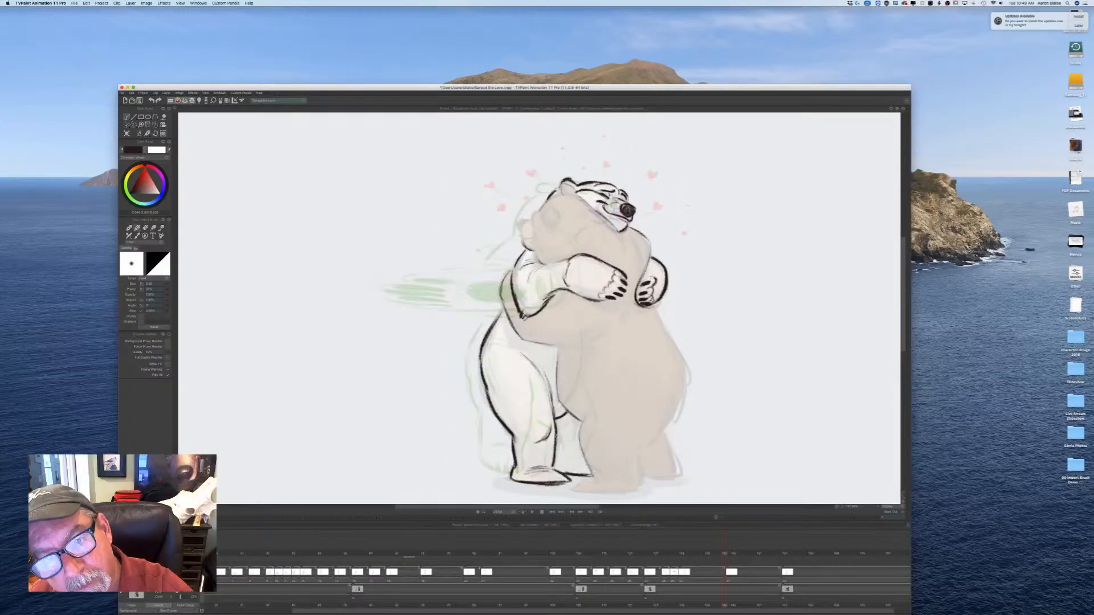
pyautogui.press('Right')
pyautogui.press('Right')
pyautogui.press('Left')
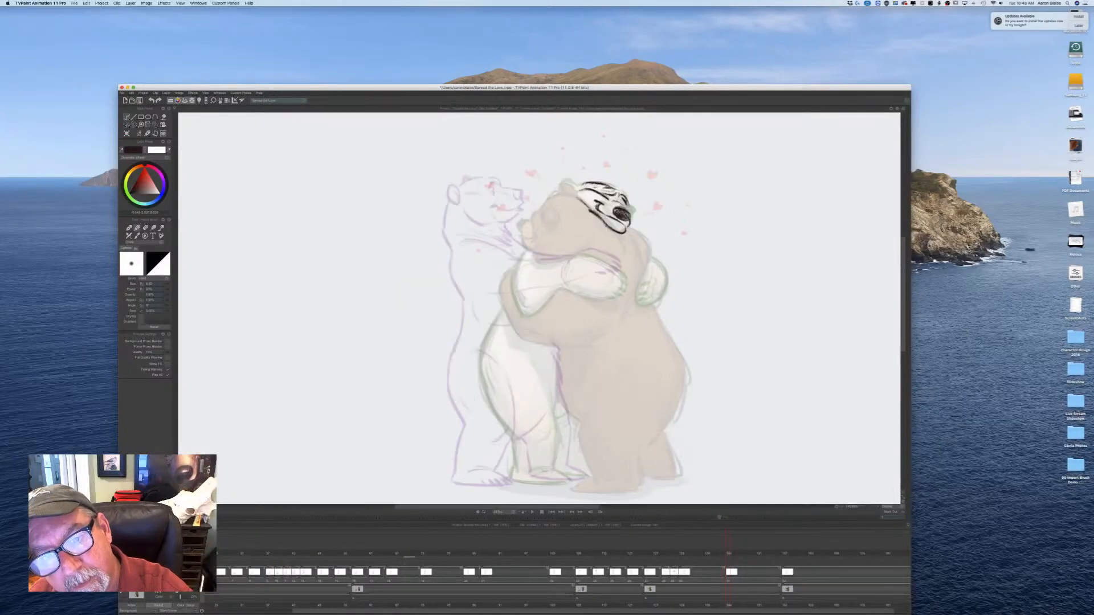
pyautogui.moveTo(600, 186); pyautogui.dragTo(618, 194)
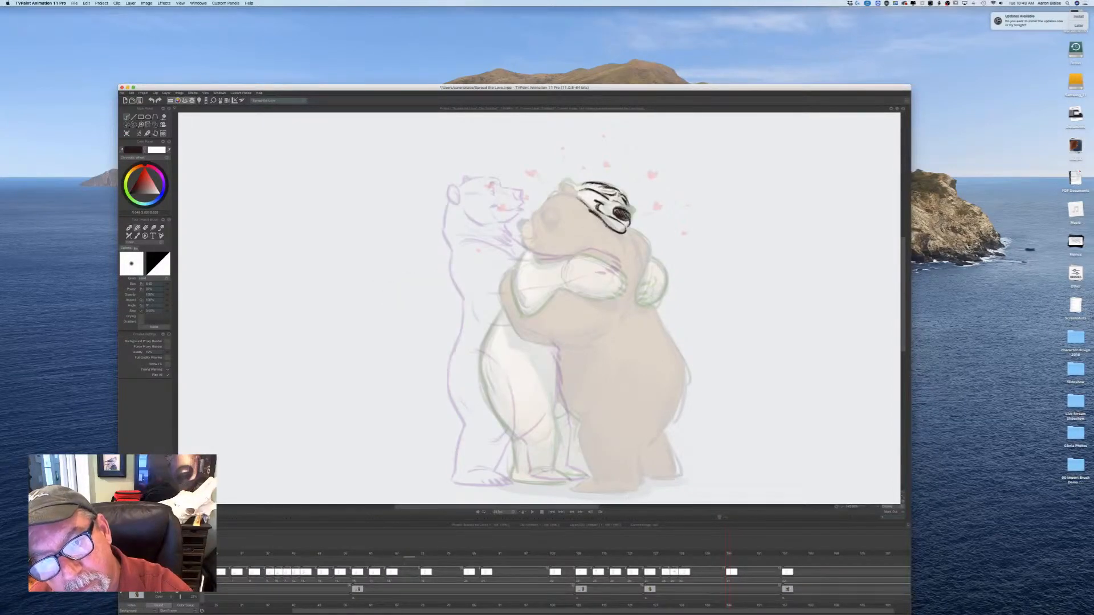
pyautogui.press('Right')
pyautogui.press('Left')
pyautogui.press('Right')
pyautogui.press('Left')
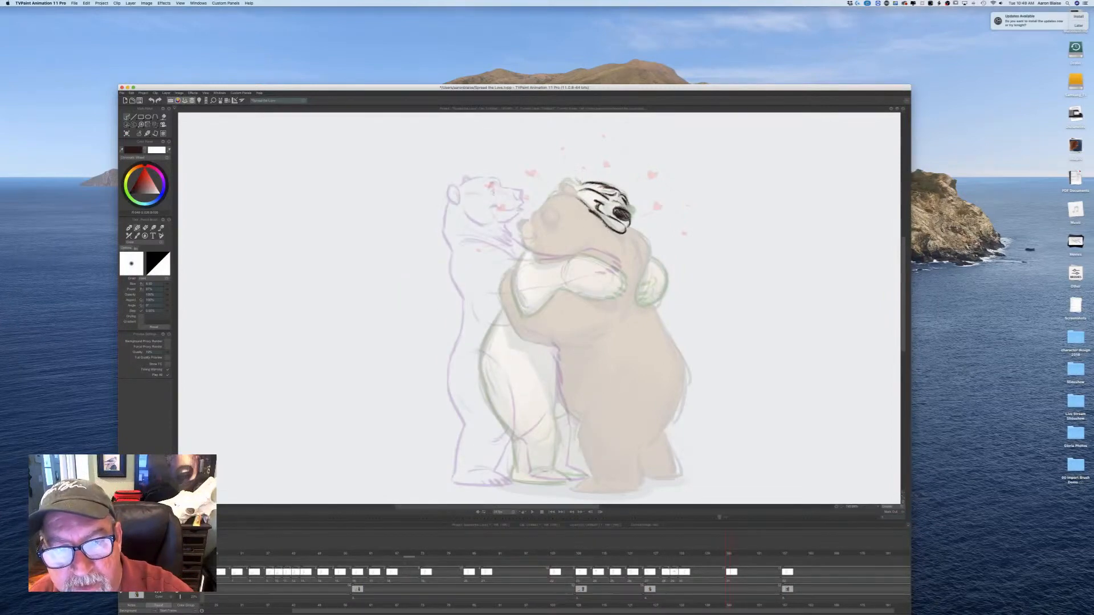
# Step: Draw the white bear's ear and the line behind it, flipping between drawings to check its placement
pyautogui.moveTo(580, 178); pyautogui.dragTo(563, 189)
pyautogui.press('Right')
pyautogui.press('Left')
pyautogui.press('Right')
pyautogui.press('Left')
pyautogui.press('Right')
pyautogui.press('Left')
pyautogui.press('Right')
pyautogui.press('Left')
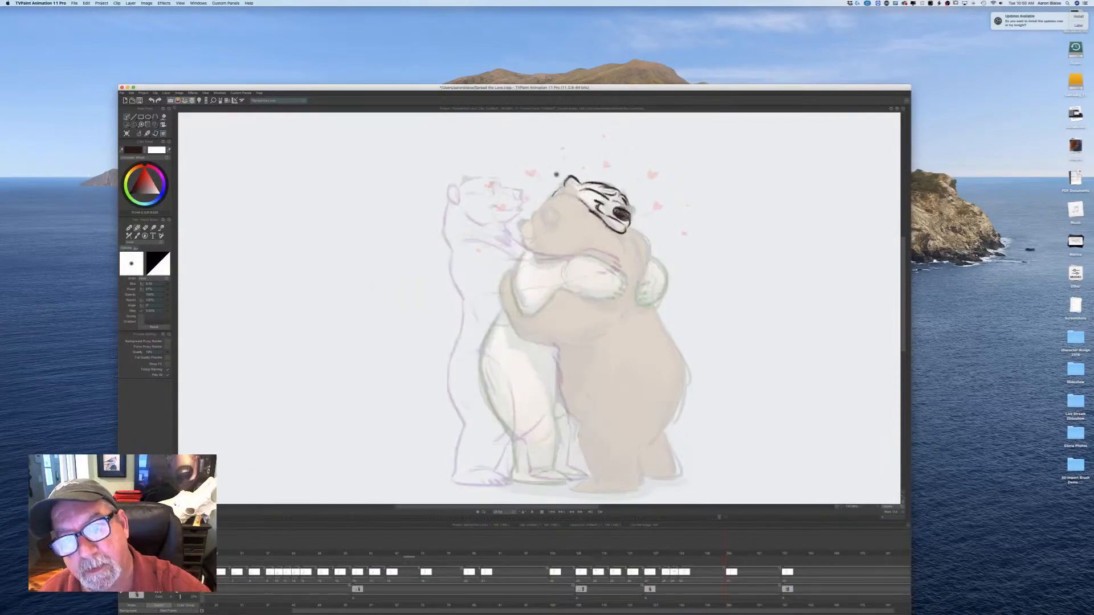
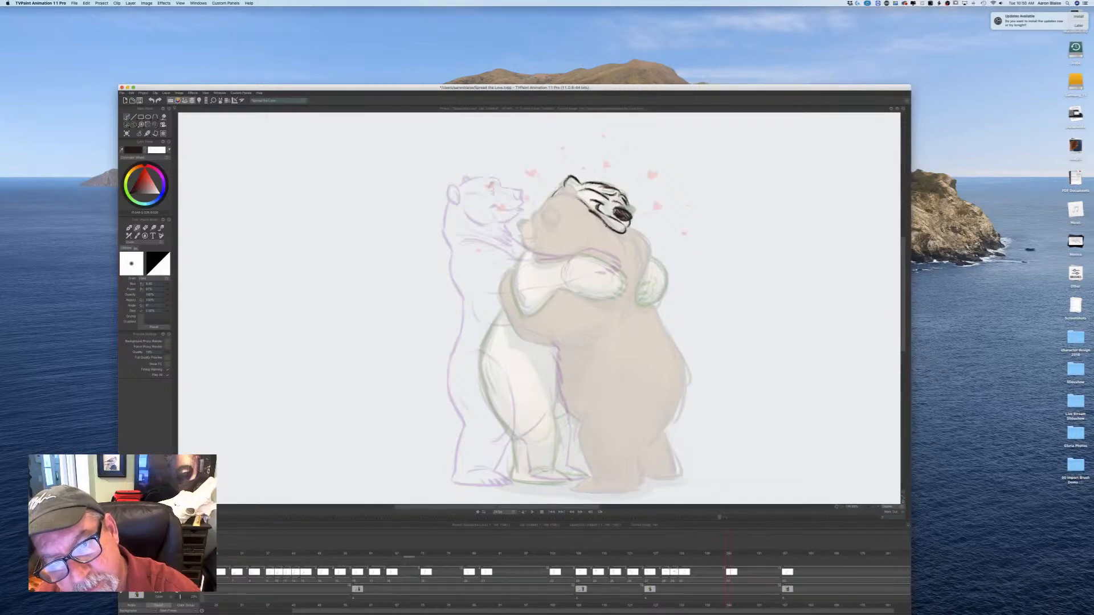
# Step: Flip between the previous and new hug drawings to examine the movement of the white bear's head
pyautogui.press('Left')
pyautogui.press('Right')
pyautogui.press('Left')
pyautogui.press('Right')
pyautogui.press('Left')
pyautogui.press('Right')
pyautogui.press('Left')
pyautogui.press('Right')
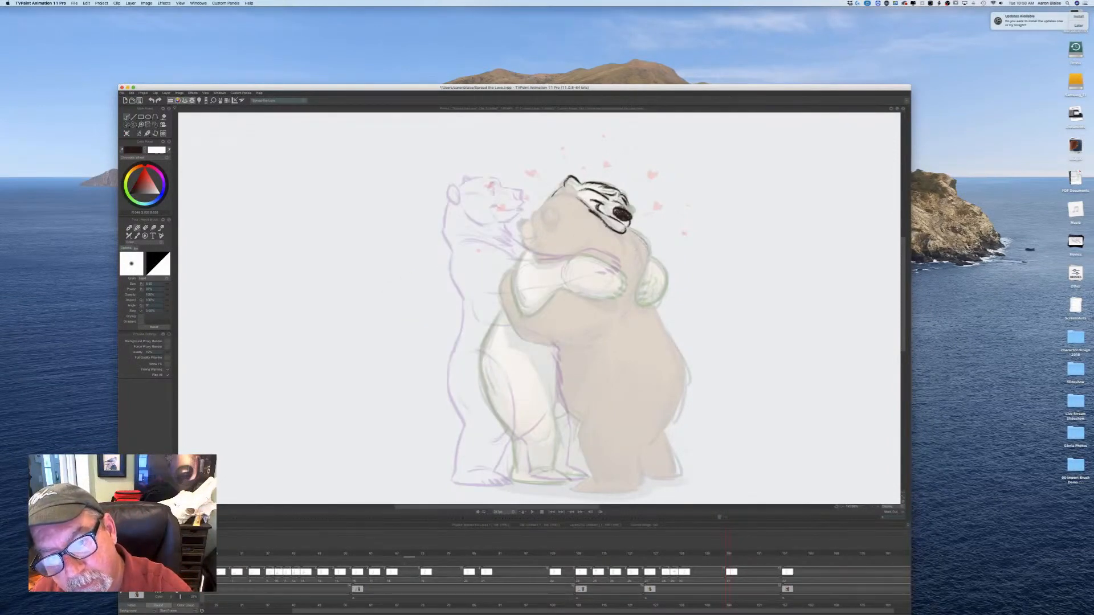
pyautogui.press('Left')
pyautogui.press('Right')
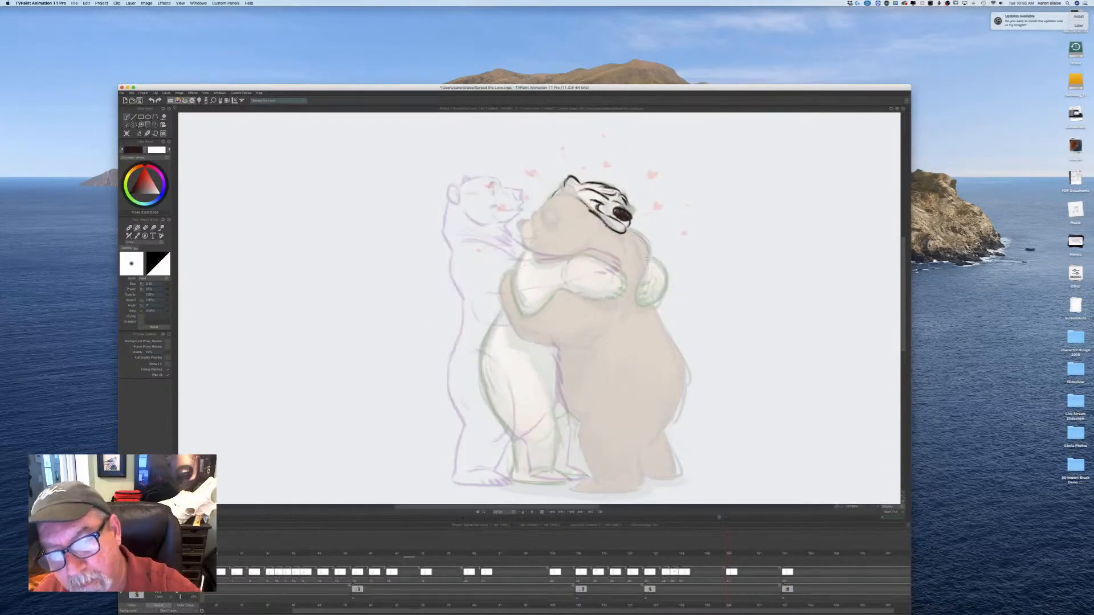
# Step: Draw the outline of the white bear's far paw on the brown bear's back, redoing the first stroke
pyautogui.moveTo(630, 291); pyautogui.dragTo(626, 307)
pyautogui.hotkey('ctrl', 'z')
pyautogui.press('Left')
pyautogui.press('Right')
pyautogui.moveTo(629, 292); pyautogui.dragTo(625, 311)
pyautogui.moveTo(645, 271)
pyautogui.mouseDown()
pyautogui.moveTo(626, 292)
pyautogui.moveTo(661, 284)
pyautogui.moveTo(646, 308)
pyautogui.mouseUp()
pyautogui.press('Left')
pyautogui.press('Right')
pyautogui.press('Left')
pyautogui.press('Right')
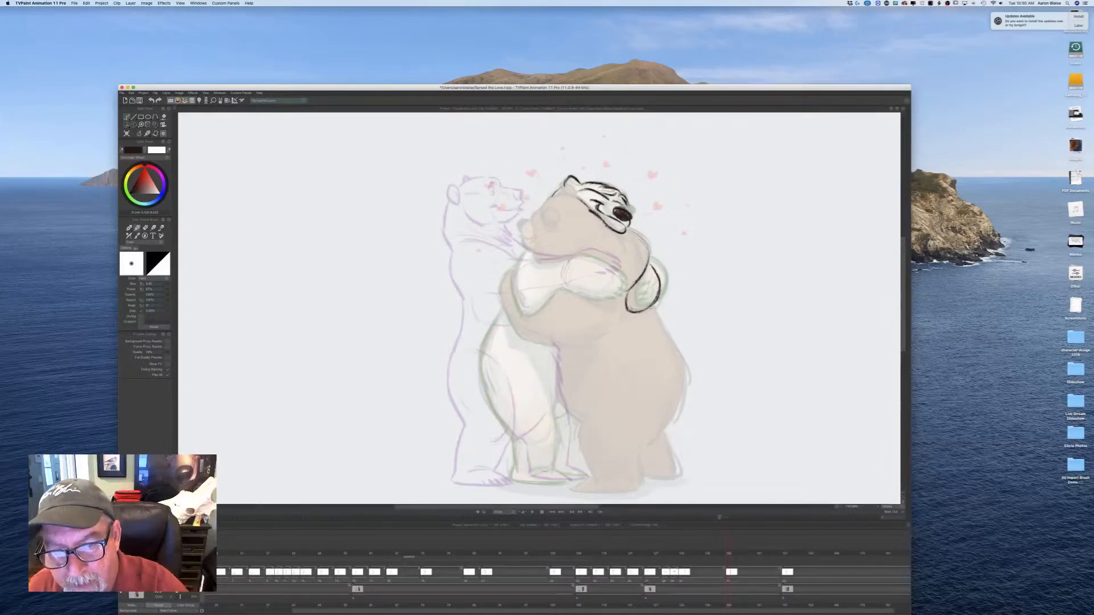
# Step: Try a contour line running down the brown bear's back from the paw and erase it
pyautogui.moveTo(647, 309); pyautogui.dragTo(672, 345)
pyautogui.press('Right')
pyautogui.press('Left')
pyautogui.press('Right')
pyautogui.press('e')
pyautogui.moveTo(671, 345); pyautogui.dragTo(652, 310)
pyautogui.press('Left')
pyautogui.press('Right')
pyautogui.press('b')
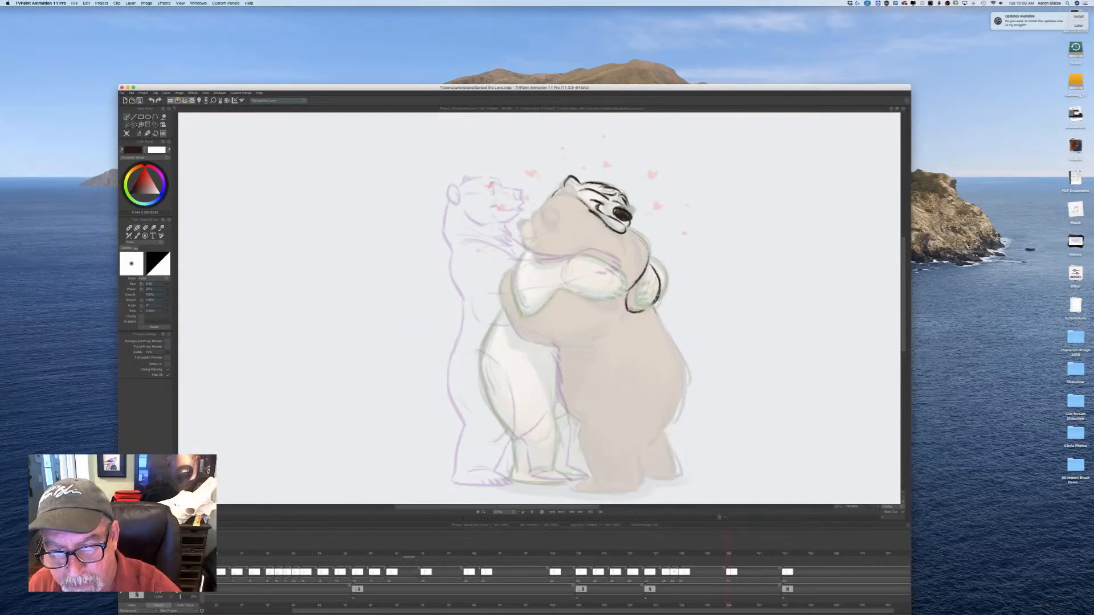
# Step: Add dark claws to the white bear's far paw, erase part of its outline and redraw that edge
pyautogui.press('Right')
pyautogui.press('Left')
pyautogui.press('Right')
pyautogui.moveTo(637, 291); pyautogui.dragTo(628, 296)
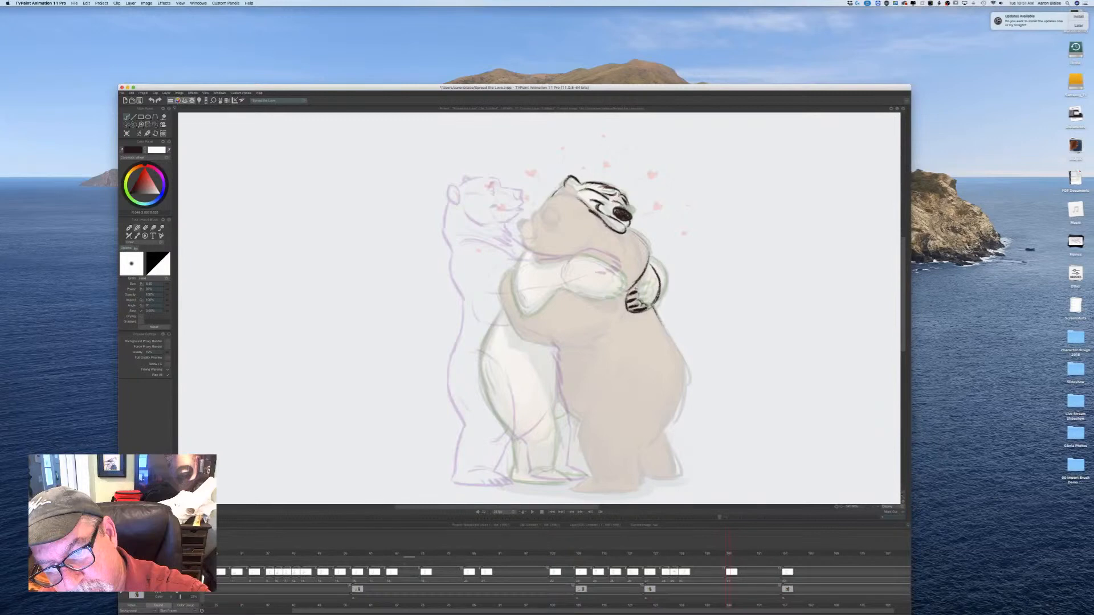
pyautogui.press('e')
pyautogui.press('Left')
pyautogui.press('Right')
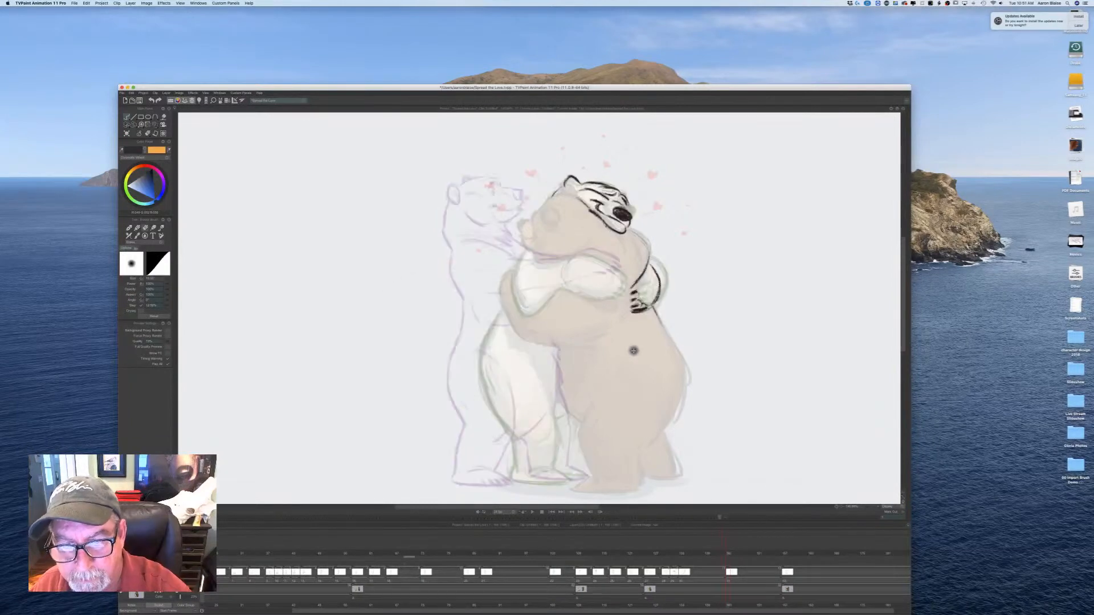
pyautogui.press('b')
pyautogui.moveTo(630, 313); pyautogui.dragTo(629, 289)
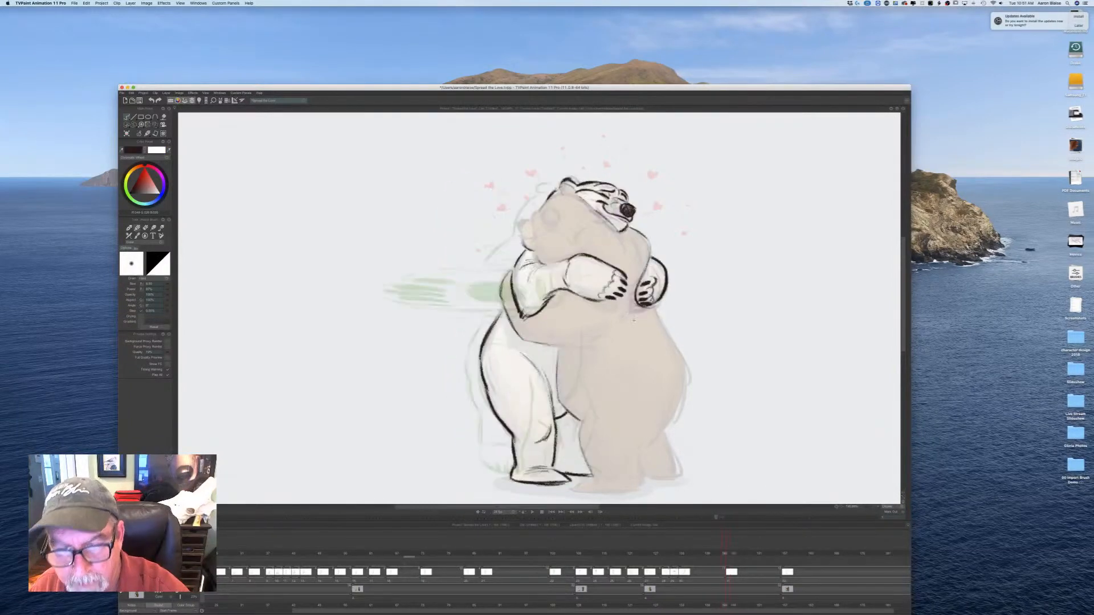
# Step: Flip between the previous and new hug drawings to compare the white bear's arm and paw positions
pyautogui.press('Left')
pyautogui.press('Right')
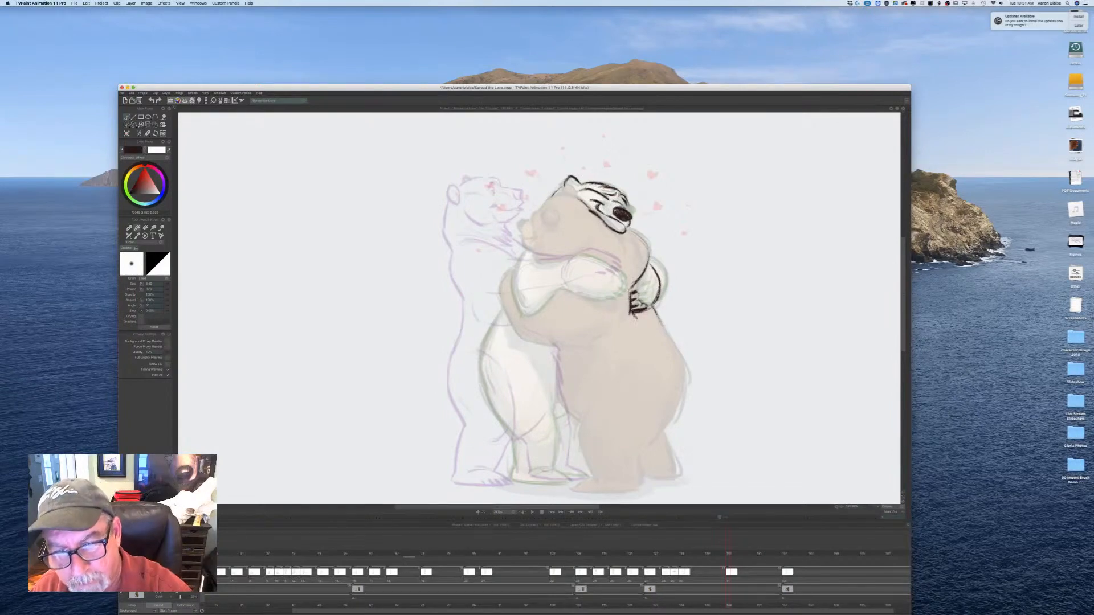
pyautogui.press('Left')
pyautogui.press('Right')
pyautogui.press('Left')
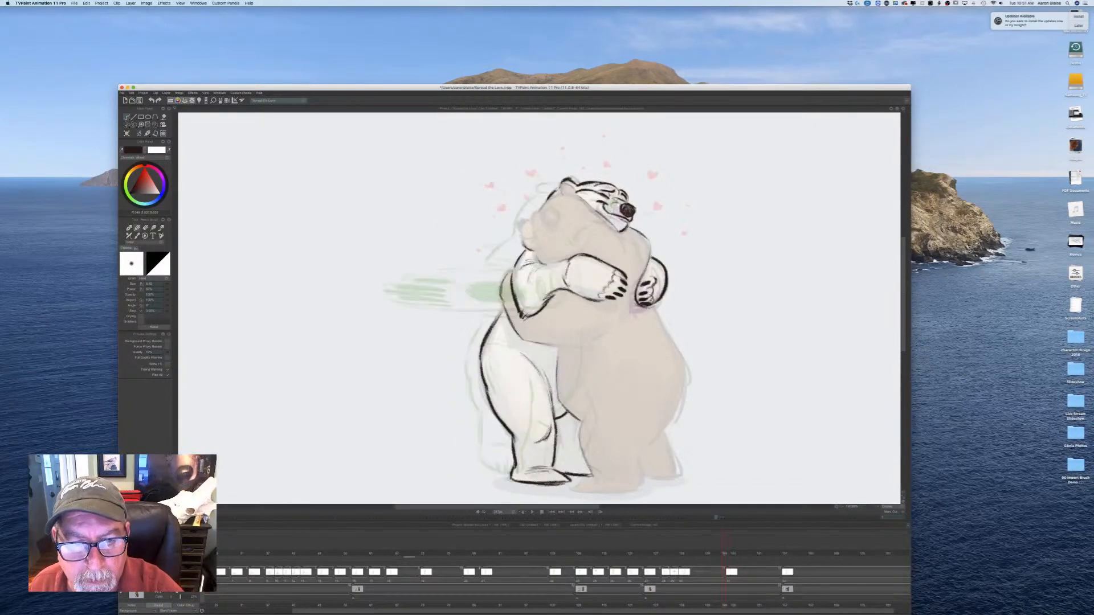
pyautogui.press('Right')
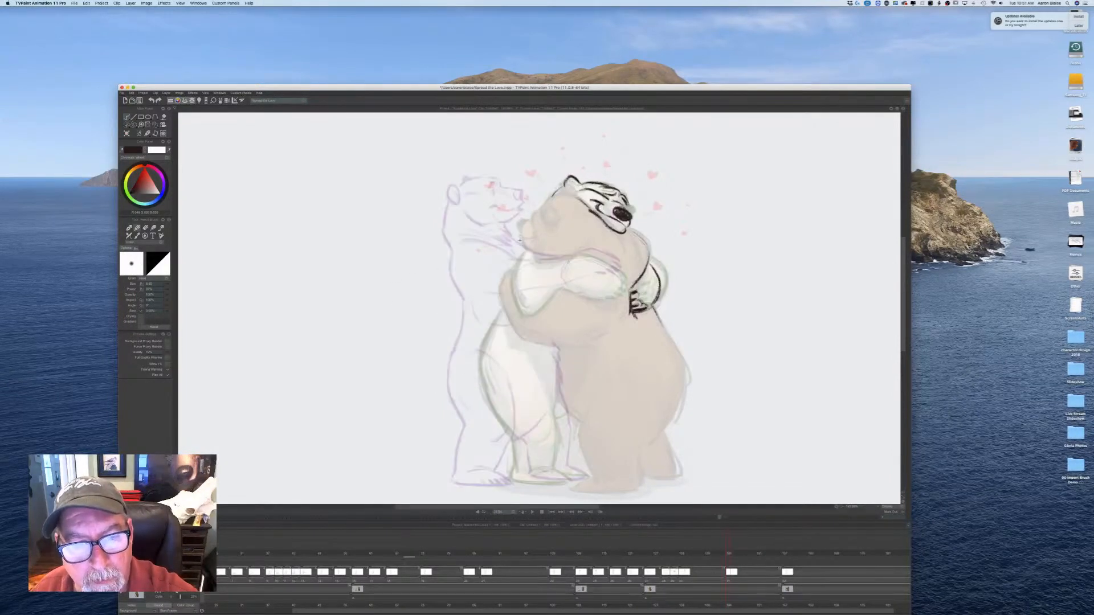
pyautogui.press('Left')
pyautogui.press('Right')
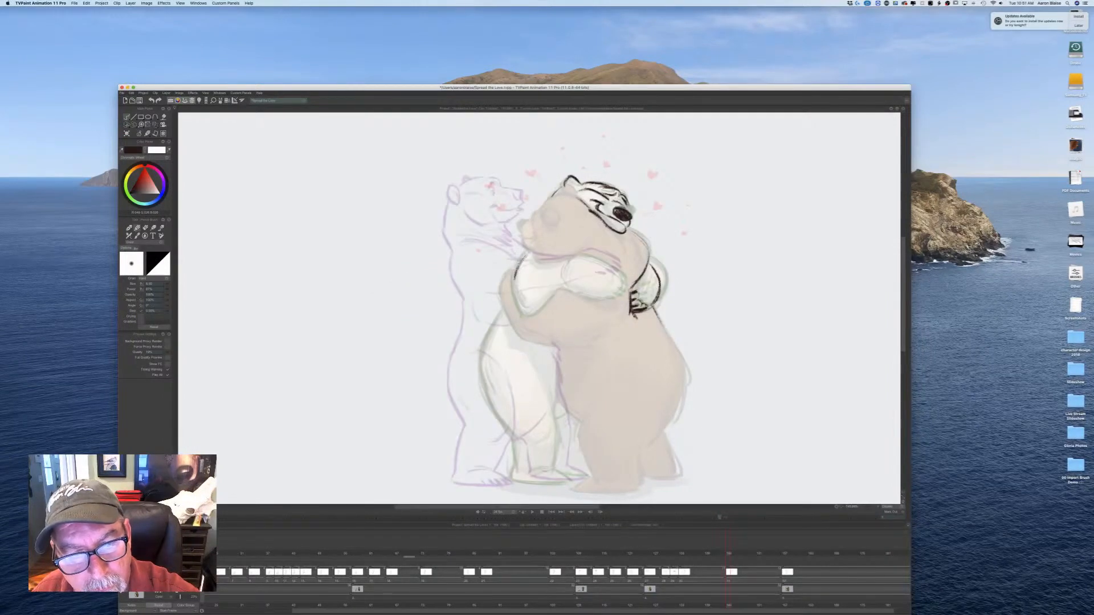
# Step: Draw the dark back edge of the white bear's near shoulder and upper arm, checking it against the previous drawing
pyautogui.press('Left')
pyautogui.press('Right')
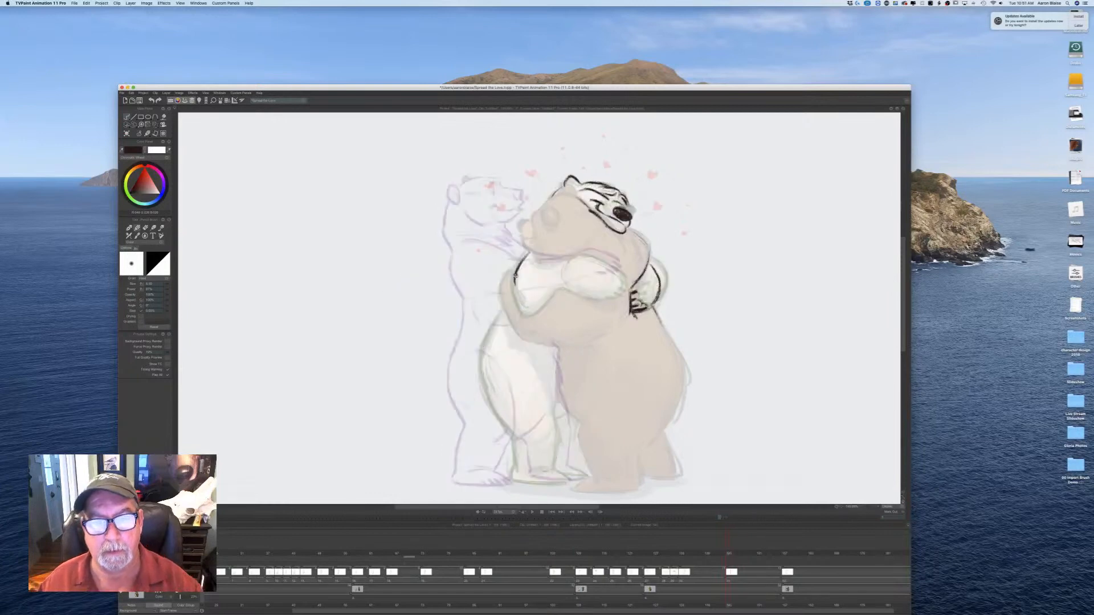
pyautogui.moveTo(527, 253); pyautogui.dragTo(517, 273)
pyautogui.press('Left')
pyautogui.press('Right')
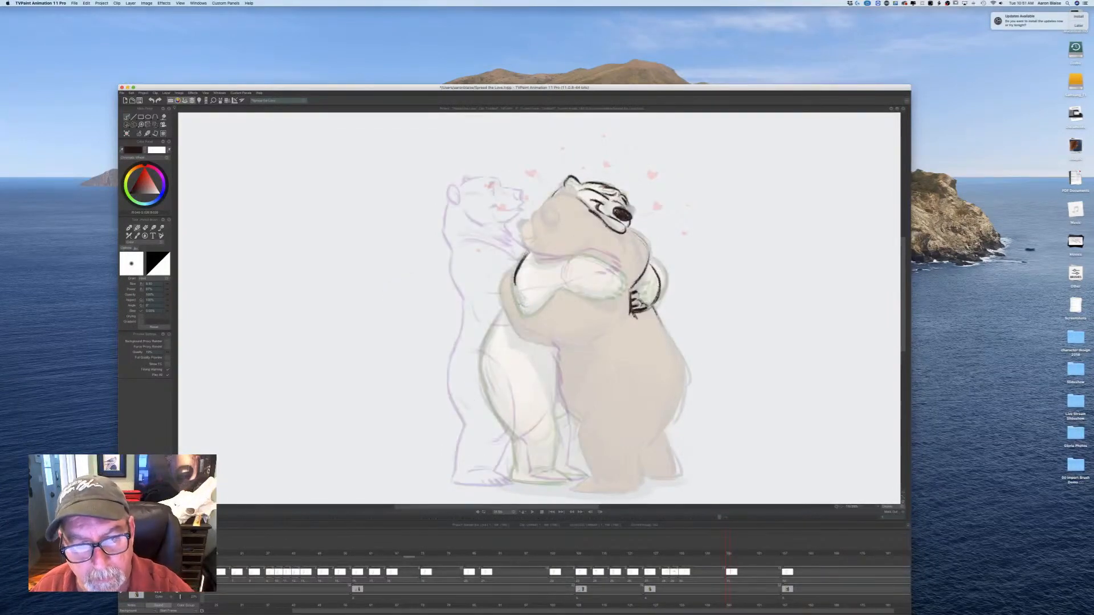
pyautogui.press('Left')
pyautogui.press('Right')
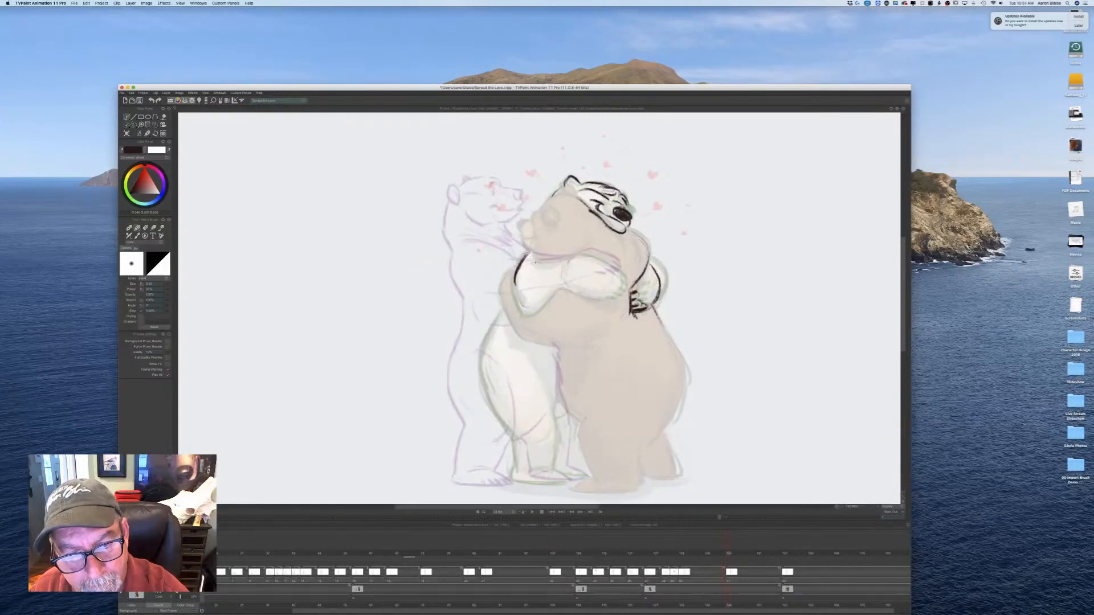
pyautogui.press('Left')
pyautogui.press('Right')
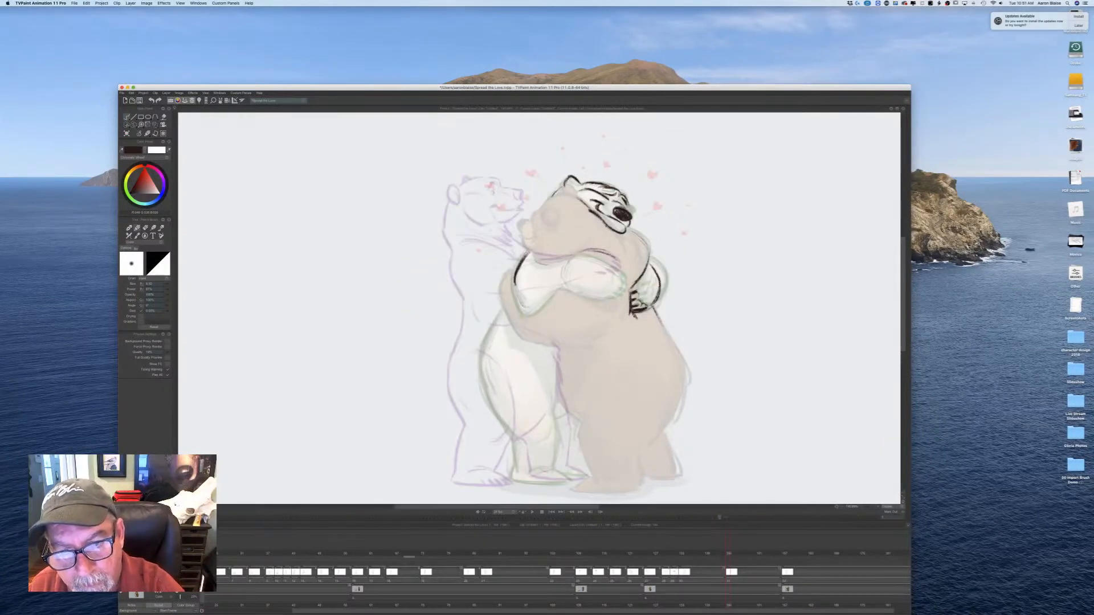
# Step: Draw the top edge of the white bear's near arm from beneath the brown bear's chin out to the paw
pyautogui.press('Left')
pyautogui.press('Right')
pyautogui.press('Left')
pyautogui.press('Right')
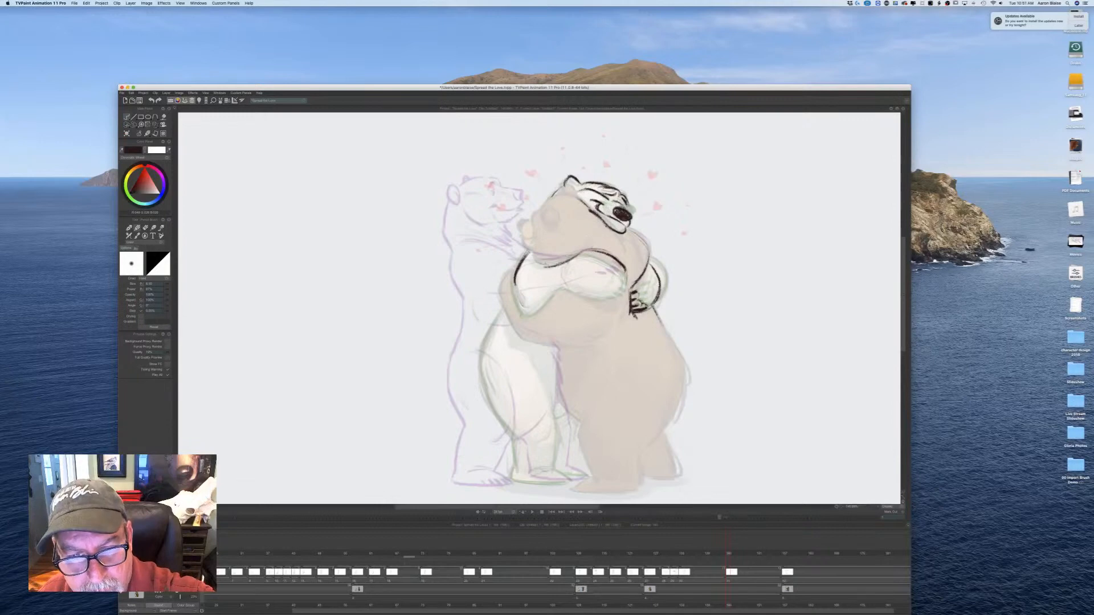
pyautogui.press('Left')
pyautogui.press('Right')
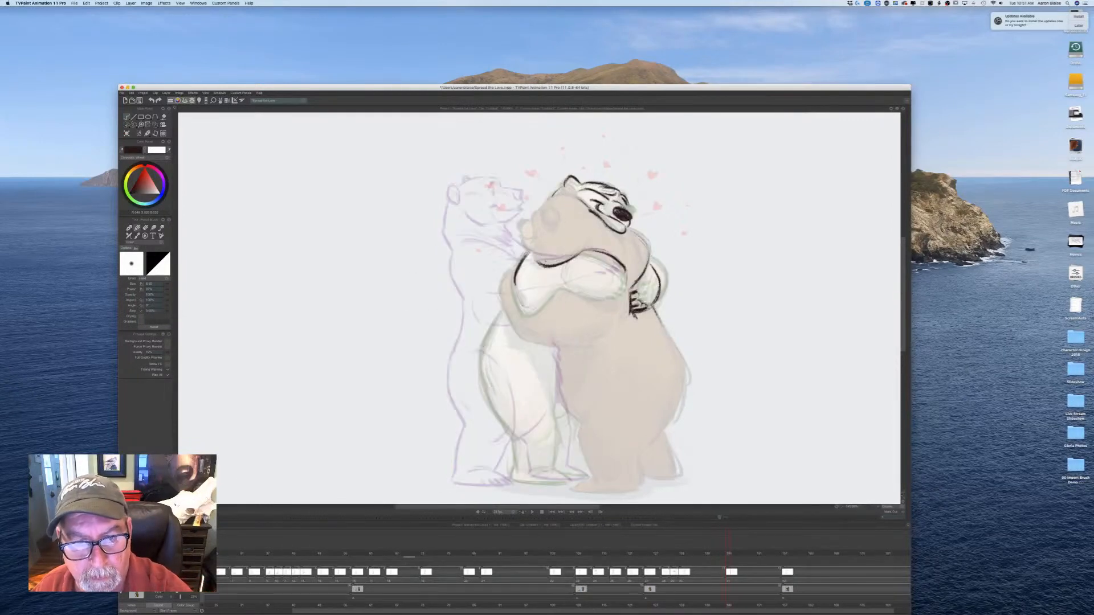
pyautogui.press('Left')
pyautogui.press('Right')
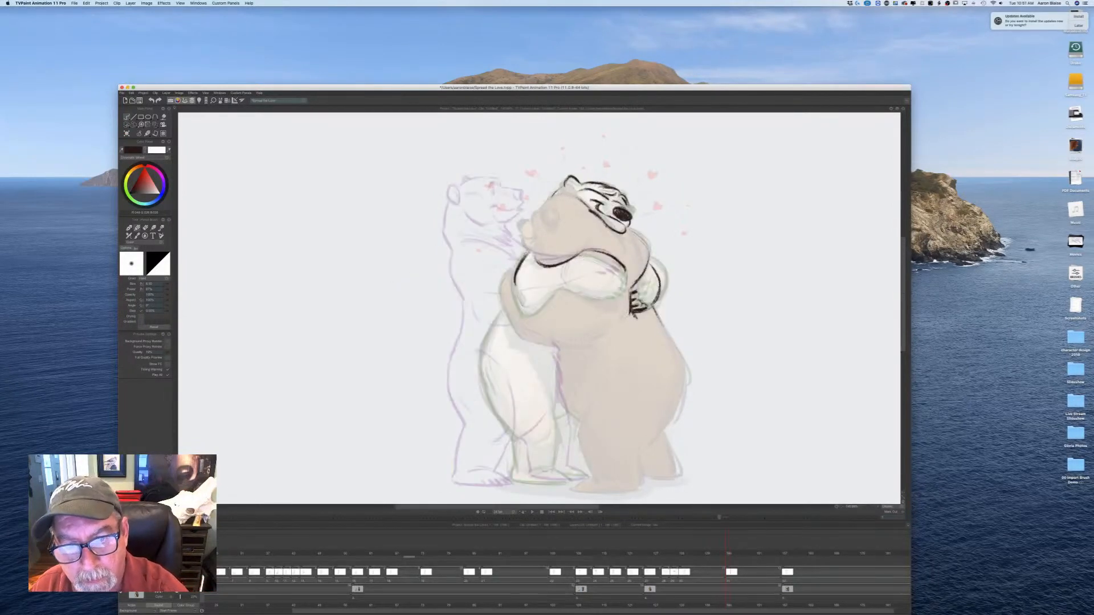
# Step: Flip between the two hug drawings to examine the movement of the white bear's near arm
pyautogui.press('Left')
pyautogui.press('Right')
pyautogui.press('Left')
pyautogui.press('Right')
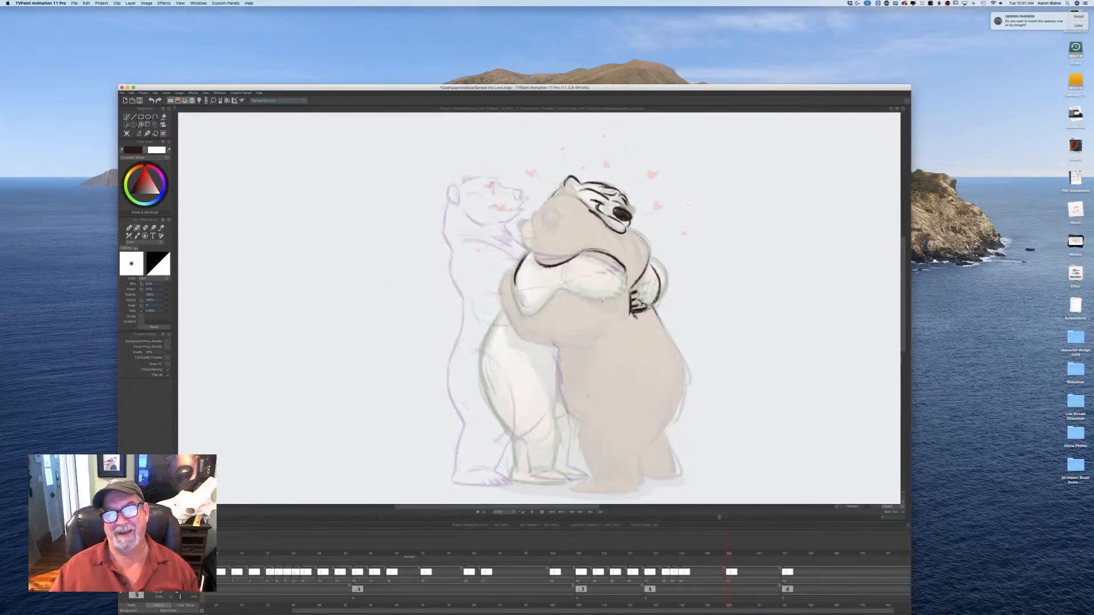
pyautogui.press('Left')
pyautogui.press('Right')
pyautogui.press('Left')
pyautogui.press('Right')
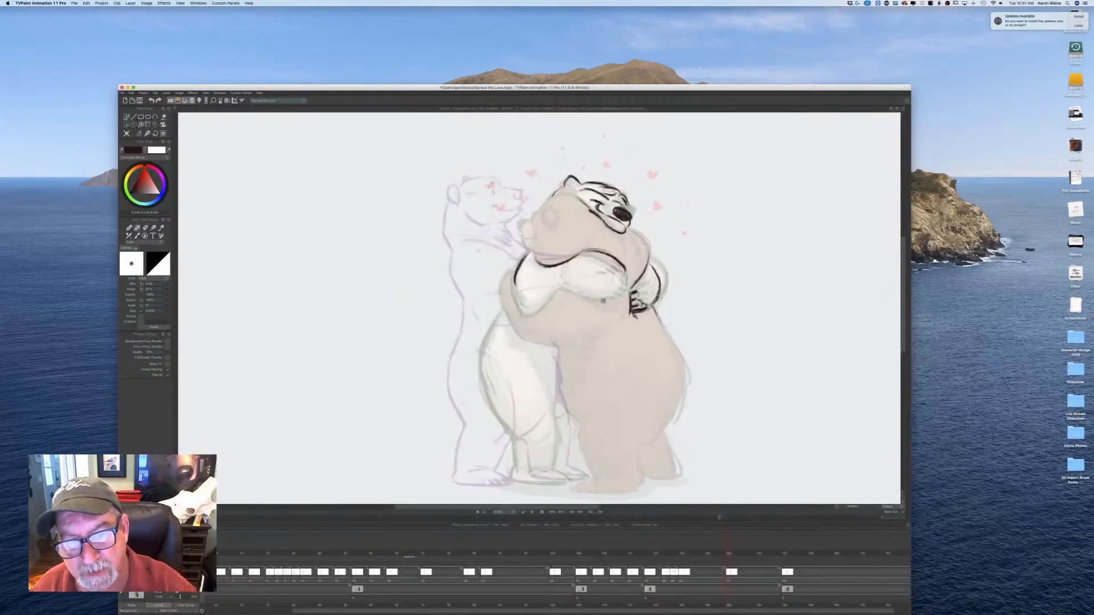
# Step: Erase the paw end of the near arm's top line
pyautogui.press('b')
pyautogui.press('Left')
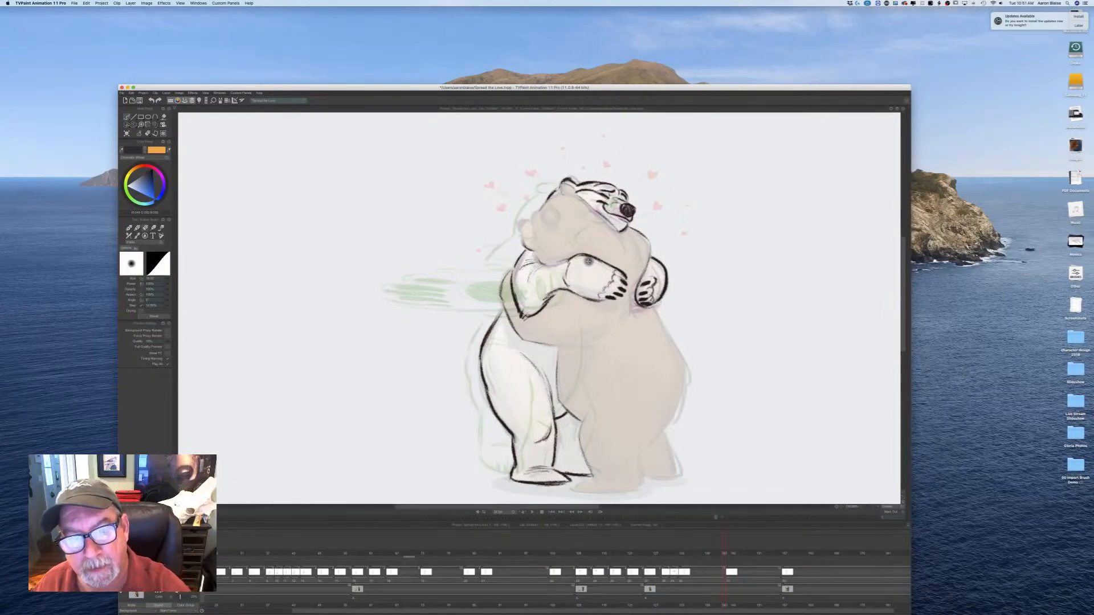
pyautogui.press('b')
pyautogui.press('Left')
pyautogui.press('Right')
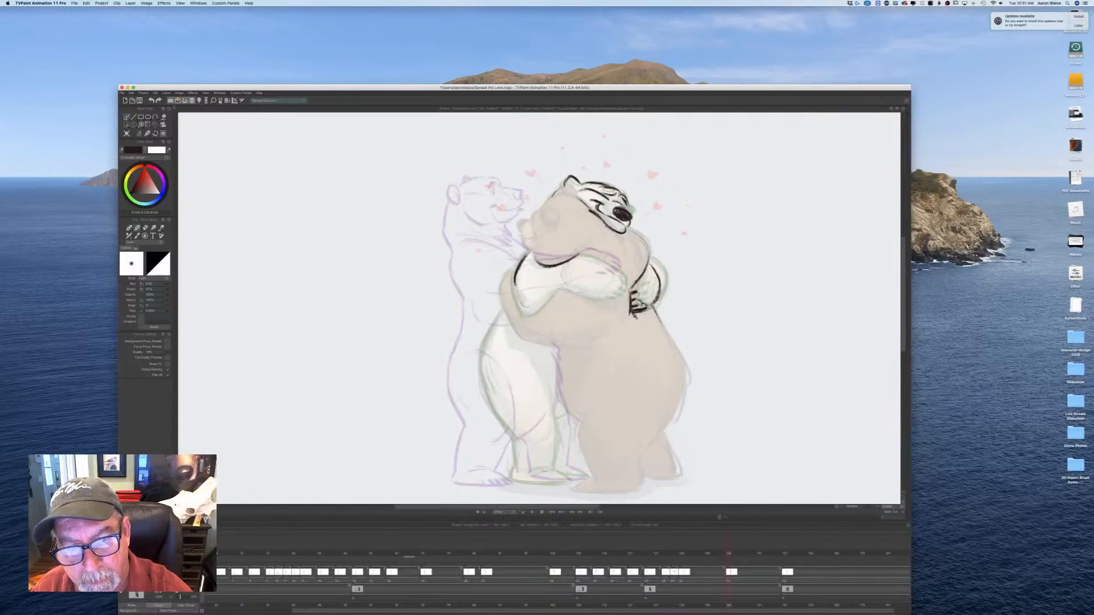
# Step: Draw the white bear's near elbow and the underside of its forearm across the brown bear's arm
pyautogui.moveTo(520, 296)
pyautogui.mouseDown()
pyautogui.moveTo(546, 321)
pyautogui.moveTo(572, 304)
pyautogui.mouseUp()
pyautogui.press('Left')
pyautogui.press('Right')
pyautogui.press('Left')
pyautogui.press('Right')
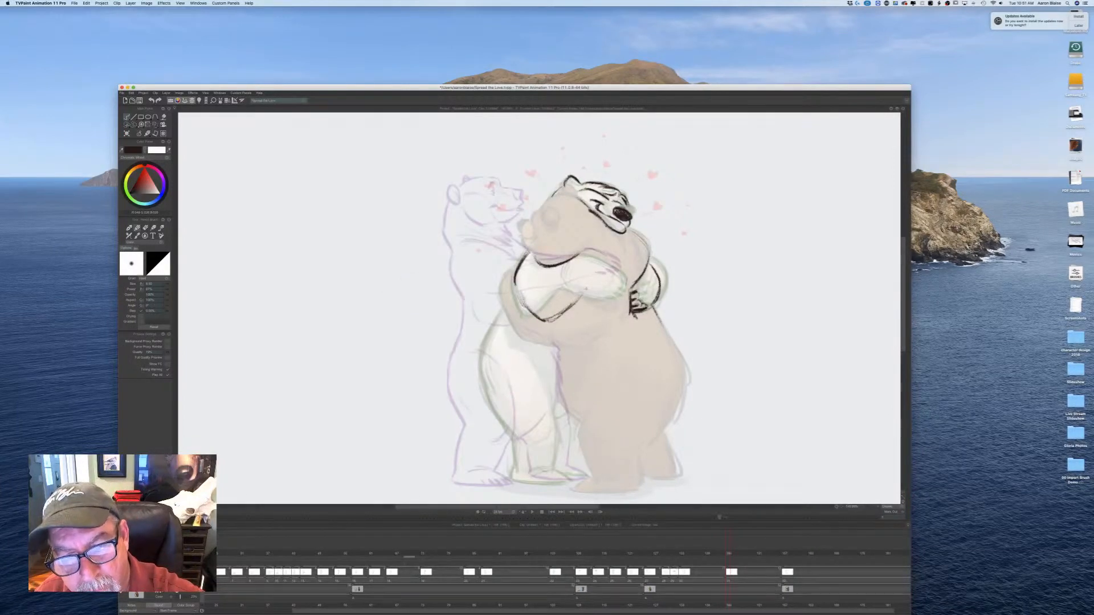
# Step: Sketch the lower edge of the white bear's near paw and a curve over the paw into the brown bear's shoulder crease
pyautogui.moveTo(592, 291); pyautogui.dragTo(617, 287)
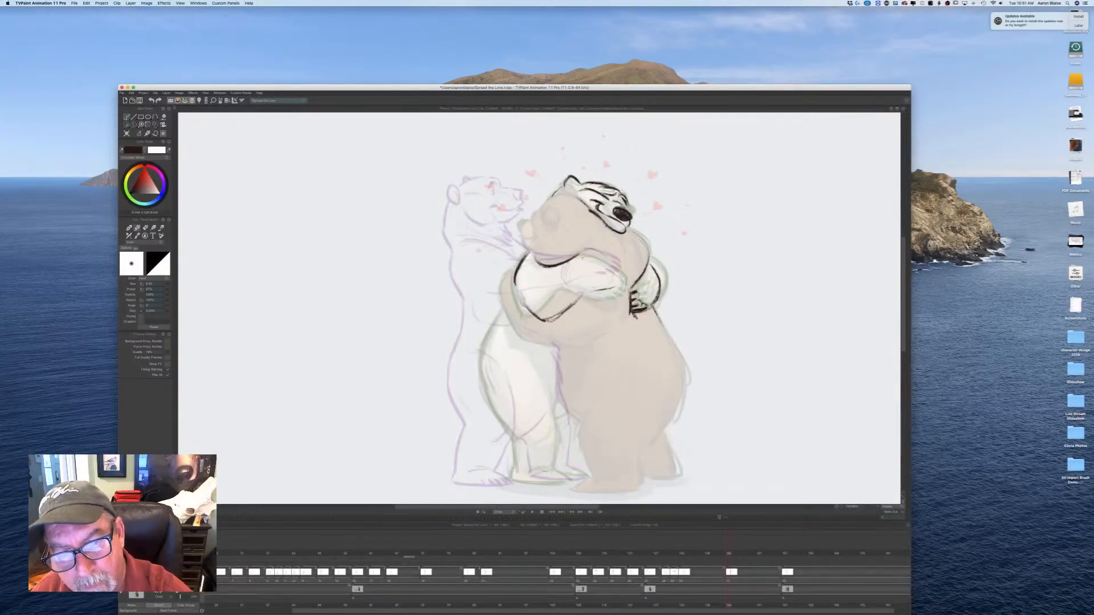
pyautogui.moveTo(587, 251); pyautogui.dragTo(631, 285)
pyautogui.press('Right')
pyautogui.press('Left')
pyautogui.press('Right')
pyautogui.press('Left')
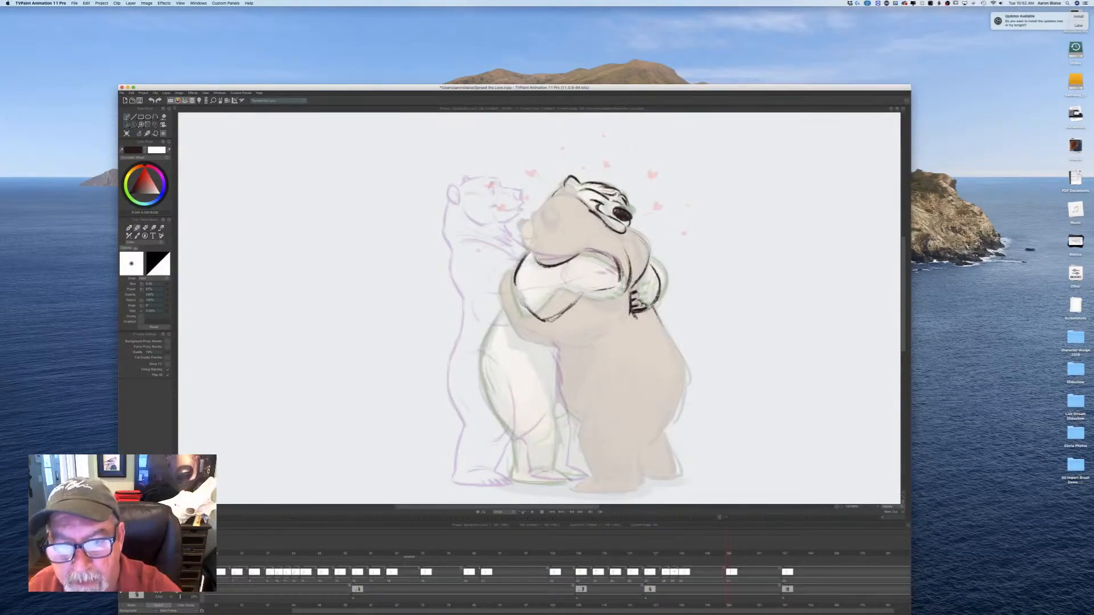
# Step: Darken the top edge of the near wrist and sketch short curved contour lines inside the wrist
pyautogui.moveTo(586, 251); pyautogui.dragTo(613, 258)
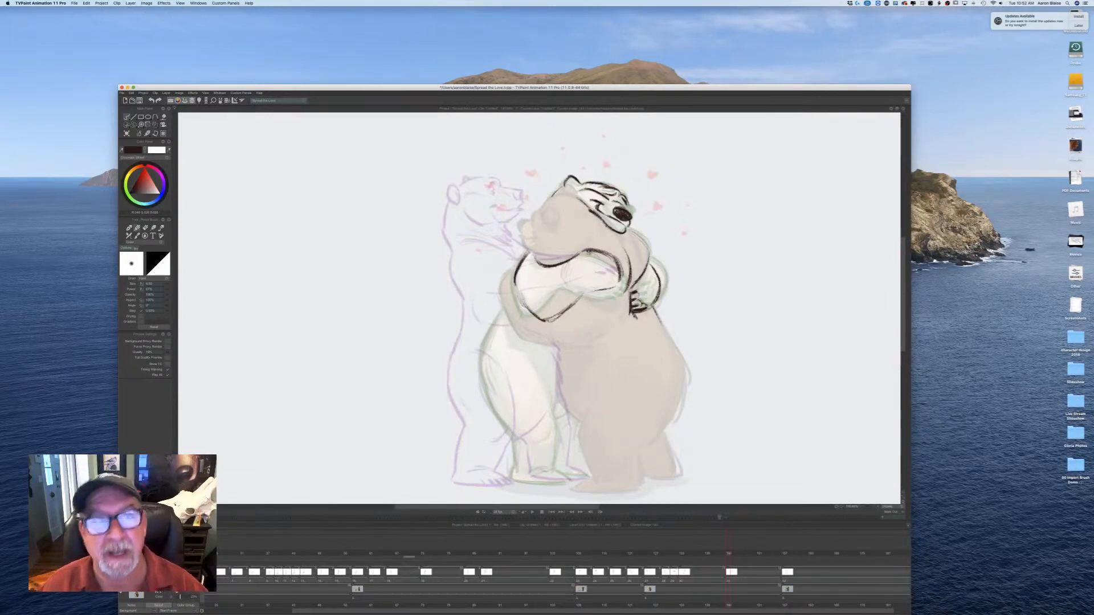
pyautogui.press('Right')
pyautogui.press('Left')
pyautogui.press('Right')
pyautogui.press('Left')
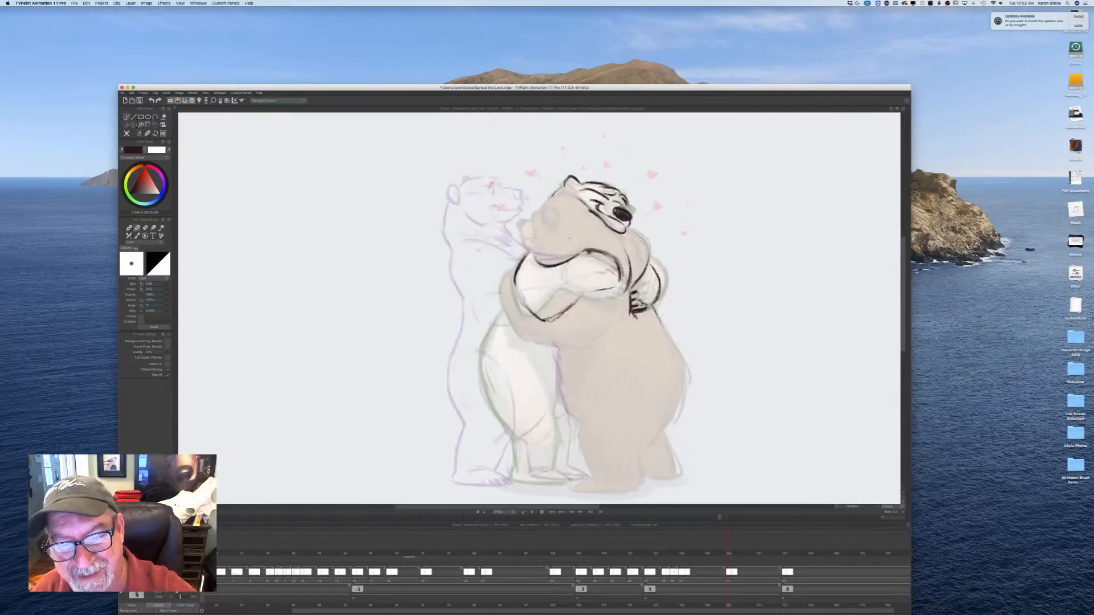
pyautogui.press('Right')
pyautogui.press('Left')
pyautogui.press('Right')
pyautogui.press('Left')
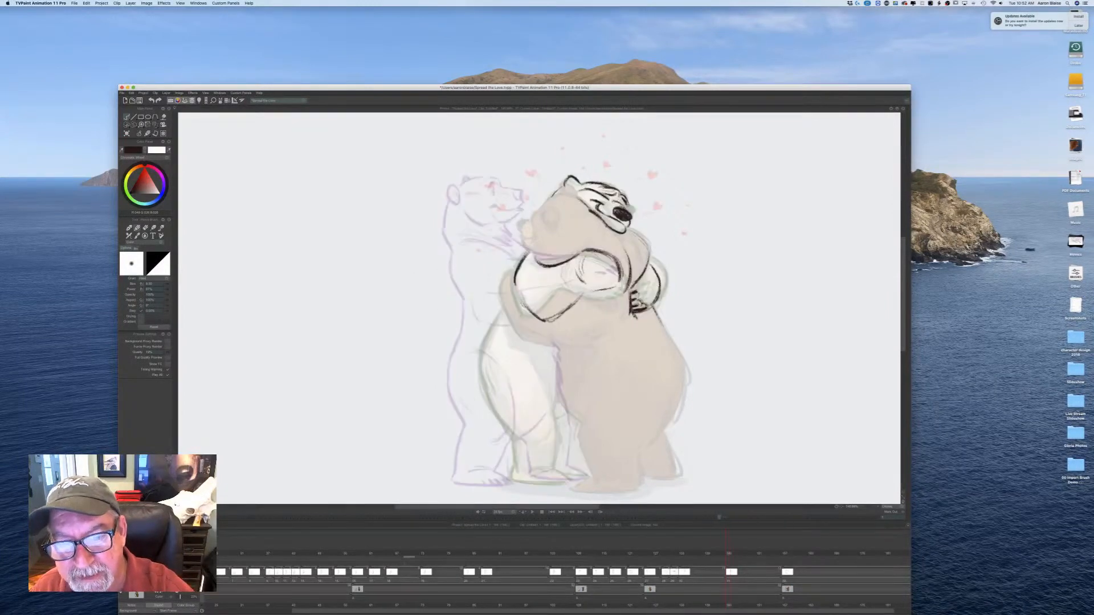
# Step: Thicken the upper edge of the near paw where it curves down onto the brown bear's back
pyautogui.moveTo(611, 256); pyautogui.dragTo(622, 264)
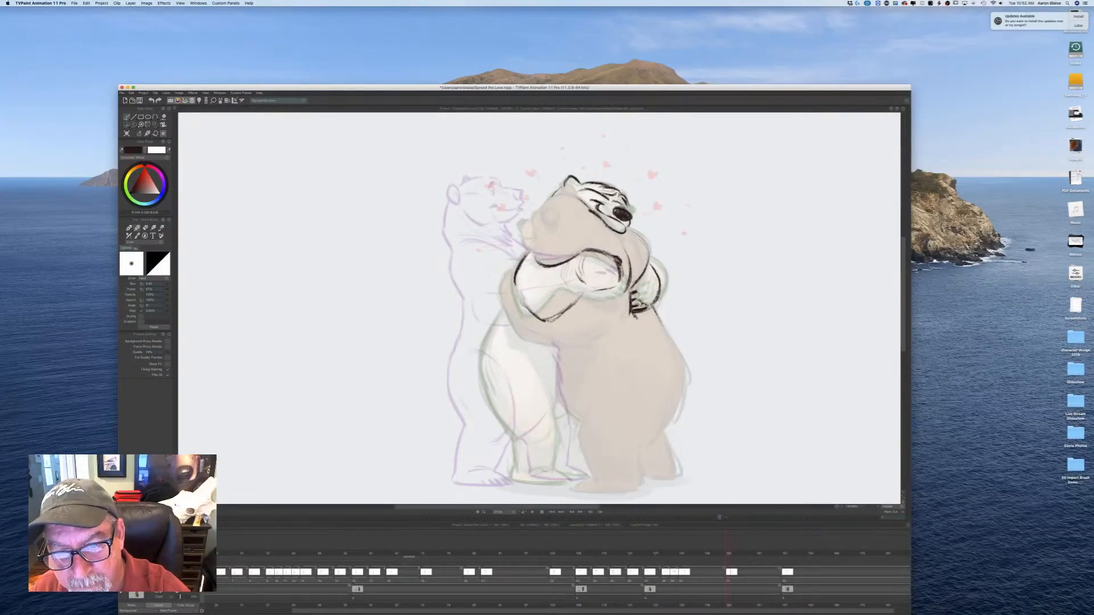
pyautogui.press('Right')
pyautogui.press('Left')
pyautogui.press('Right')
pyautogui.moveTo(615, 254)
pyautogui.mouseDown()
pyautogui.moveTo(623, 271)
pyautogui.moveTo(598, 251)
pyautogui.moveTo(620, 265)
pyautogui.mouseUp()
pyautogui.press('Left')
# Step: Draw short crease lines on the brown bear's back just below the white bear's near paw
pyautogui.press('b')
pyautogui.press('Left')
pyautogui.press('Right')
pyautogui.press('Left')
pyautogui.press('Right')
pyautogui.moveTo(620, 300); pyautogui.dragTo(616, 318)
pyautogui.press('Left')
pyautogui.press('Right')
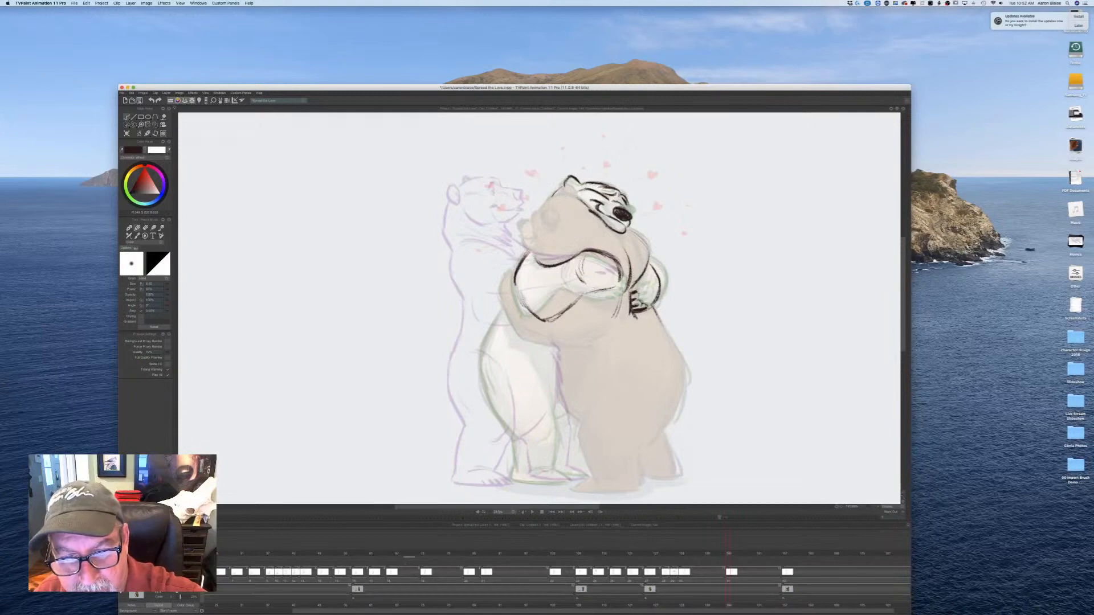
pyautogui.press('Left')
pyautogui.press('Right')
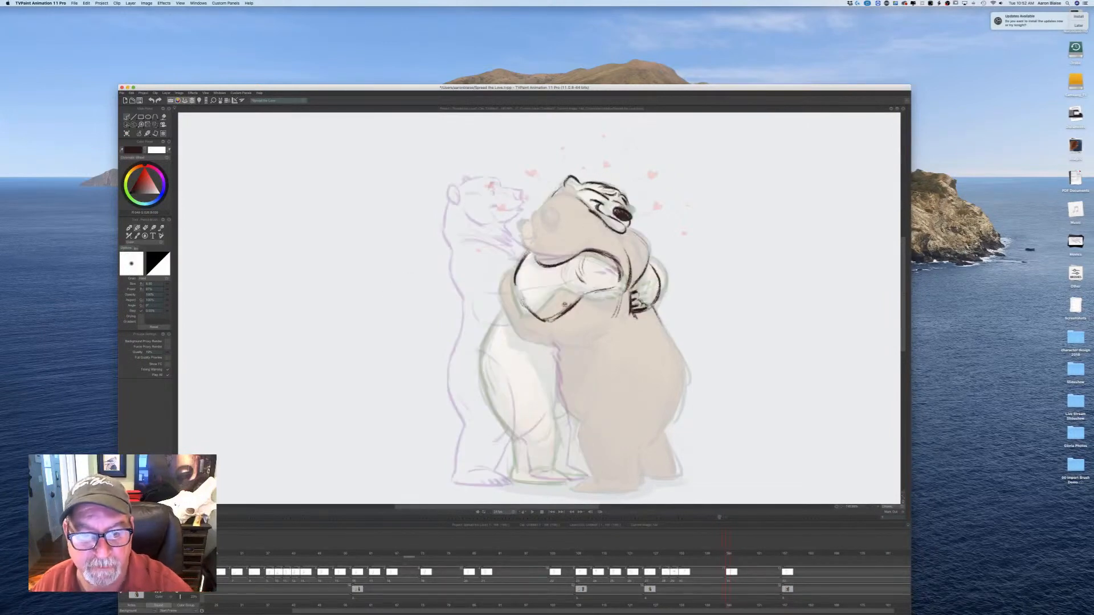
# Step: Rework the near elbow into a sharper point, erasing the rounded corner, and touch up the paw's front edge
pyautogui.moveTo(540, 316)
pyautogui.mouseDown()
pyautogui.moveTo(543, 330)
pyautogui.moveTo(556, 319)
pyautogui.mouseUp()
pyautogui.press('Left')
pyautogui.press('Right')
pyautogui.press('e')
pyautogui.press('Left')
pyautogui.press('Right')
pyautogui.press('b')
pyautogui.press('Left')
pyautogui.press('Right')
pyautogui.moveTo(615, 258); pyautogui.dragTo(623, 278)
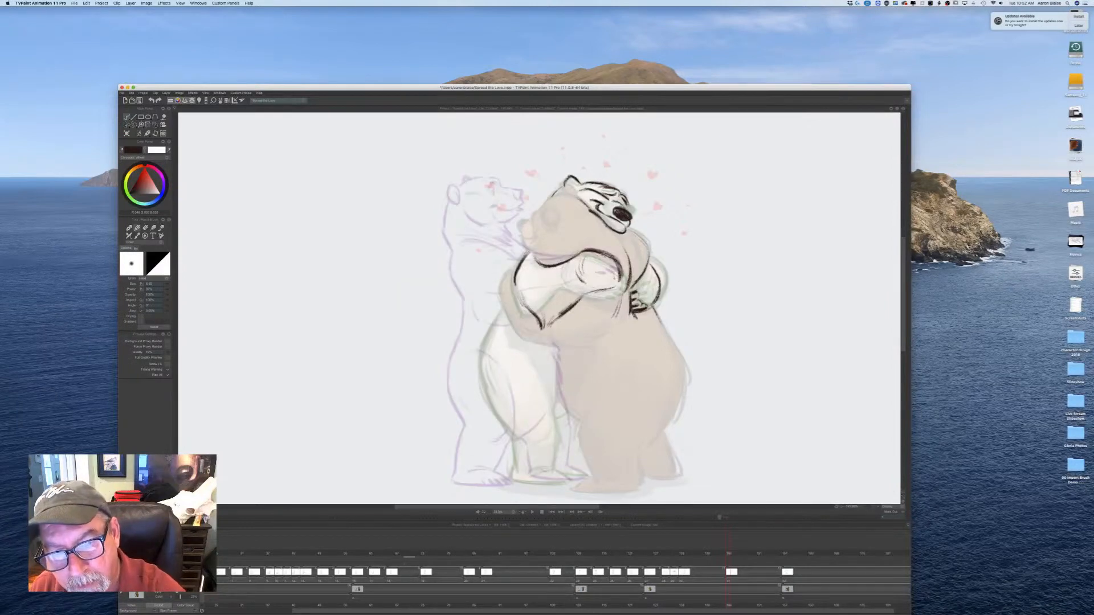
pyautogui.press('Left')
pyautogui.press('Right')
# Step: Draw the brown bear's shoulder line curving down from the white bear's chin, and reinforce the crease beside the near paw
pyautogui.moveTo(626, 230)
pyautogui.mouseDown()
pyautogui.moveTo(647, 242)
pyautogui.moveTo(644, 279)
pyautogui.mouseUp()
pyautogui.press('Left')
pyautogui.moveTo(613, 238)
pyautogui.mouseDown()
pyautogui.moveTo(632, 270)
pyautogui.moveTo(623, 298)
pyautogui.mouseUp()
pyautogui.press('Left')
pyautogui.press('Right')
pyautogui.press('Left')
pyautogui.press('Right')
pyautogui.press('Left')
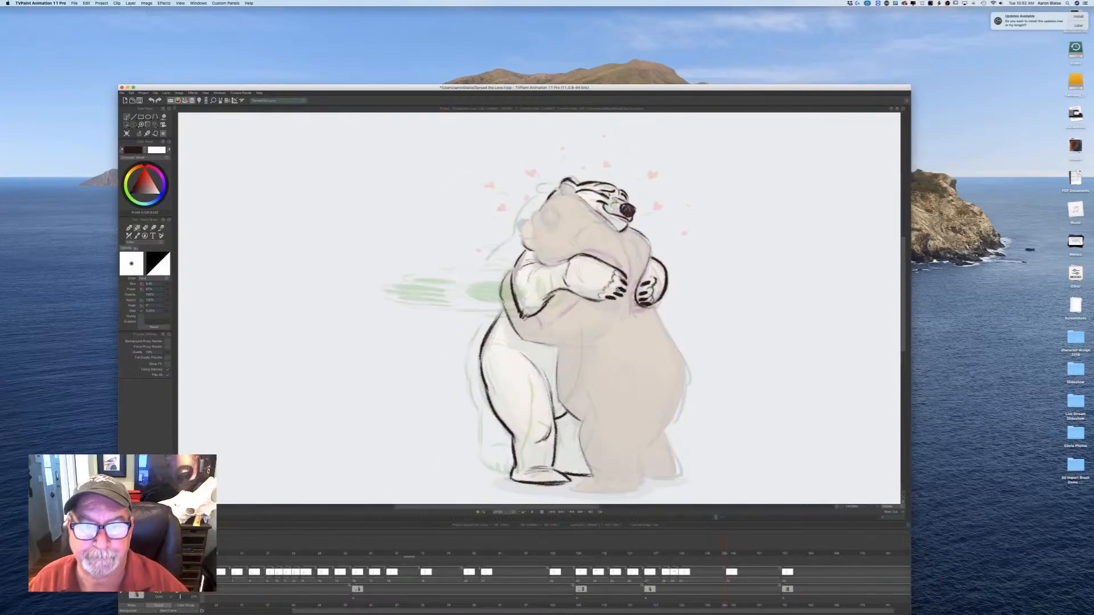
# Step: Flip between the previous and new hug drawings to check the squeeze of the arms and shoulder
pyautogui.press('Right')
pyautogui.press('Left')
pyautogui.press('Right')
pyautogui.press('Left')
pyautogui.press('Right')
pyautogui.press('Left')
pyautogui.press('Right')
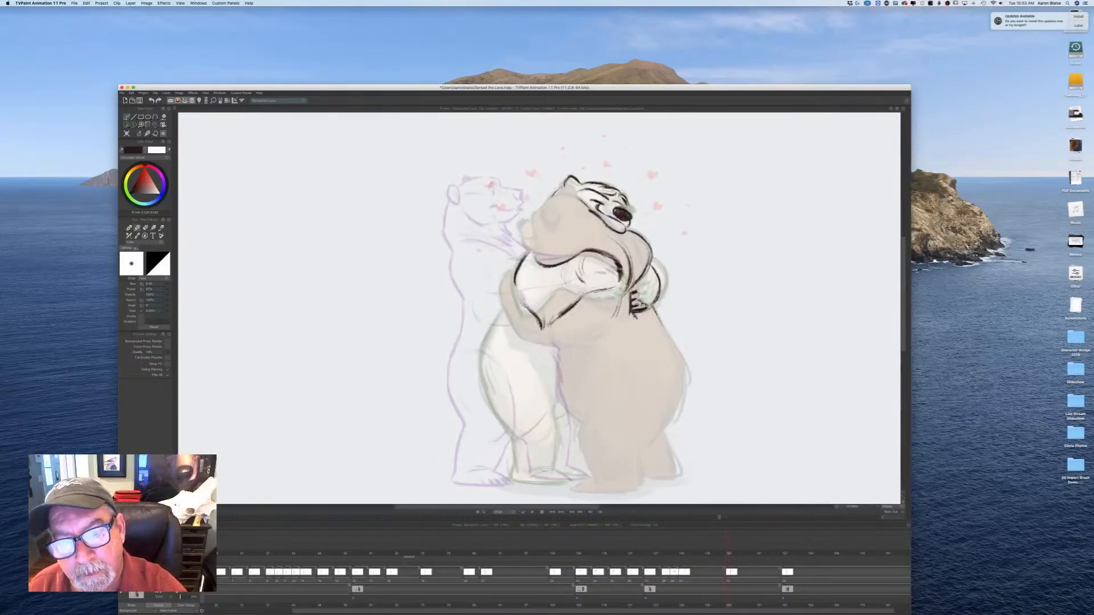
pyautogui.press('Left')
pyautogui.press('Right')
pyautogui.press('Left')
pyautogui.press('Right')
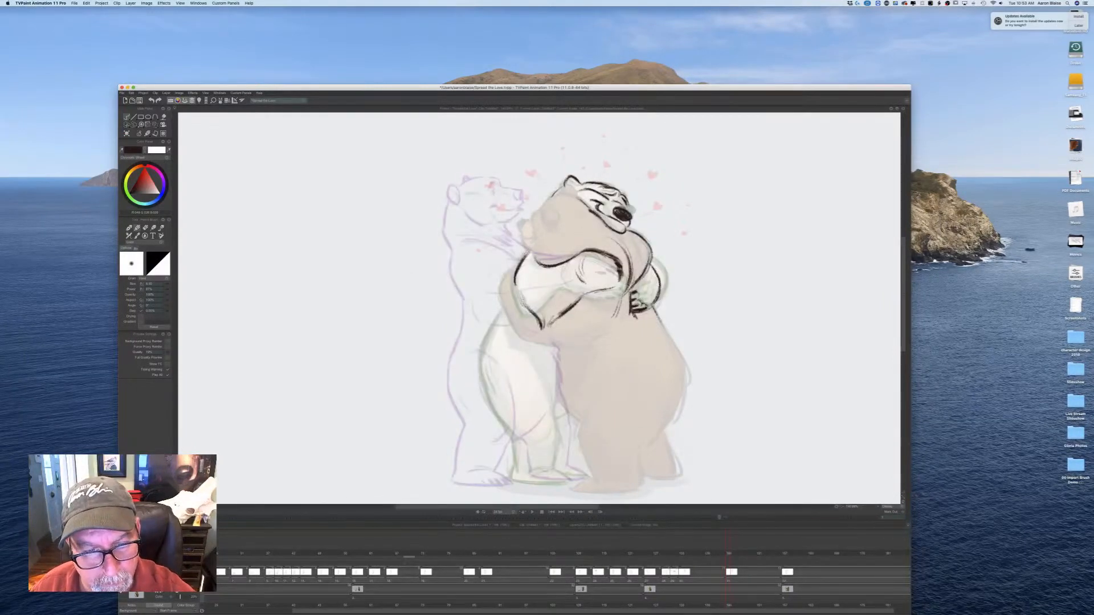
# Step: Draw the white bear's outline from its lower back around the rump and down the back of the near leg
pyautogui.moveTo(505, 315)
pyautogui.mouseDown()
pyautogui.moveTo(482, 355)
pyautogui.moveTo(485, 342)
pyautogui.mouseUp()
pyautogui.press('Left')
pyautogui.press('Right')
pyautogui.press('Left')
pyautogui.press('Right')
pyautogui.press('Left')
pyautogui.press('Right')
pyautogui.press('Left')
pyautogui.press('Right')
pyautogui.moveTo(483, 357)
pyautogui.mouseDown()
pyautogui.moveTo(485, 390)
pyautogui.moveTo(510, 433)
pyautogui.mouseUp()
pyautogui.moveTo(490, 393); pyautogui.dragTo(512, 478)
pyautogui.press('Left')
pyautogui.press('Right')
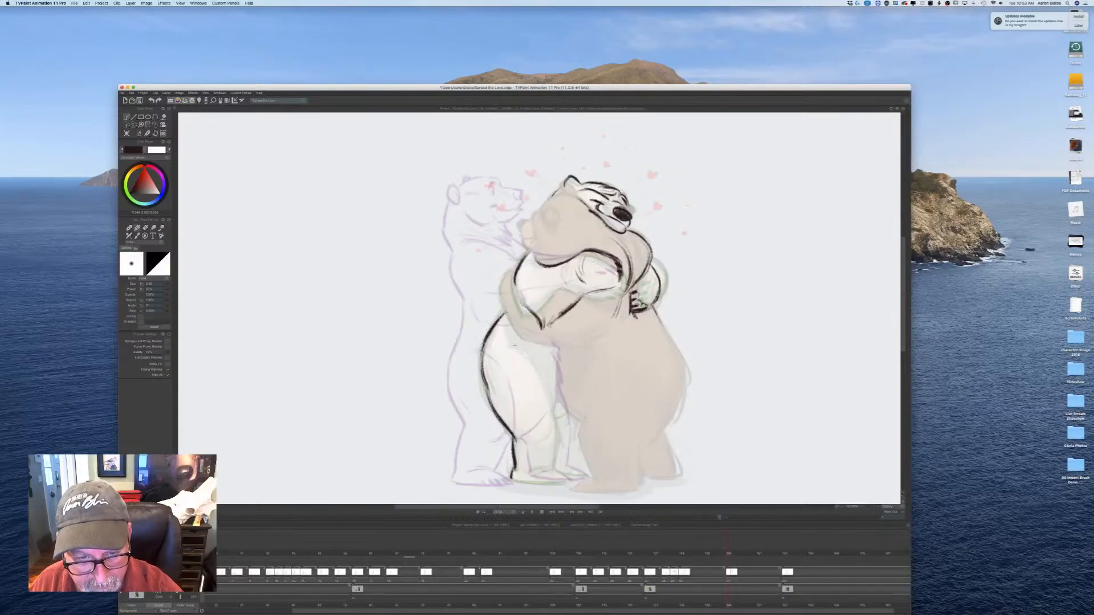
# Step: Draw the front of the near leg, the feet and the short crotch line of the white bear
pyautogui.moveTo(533, 365)
pyautogui.mouseDown()
pyautogui.moveTo(558, 434)
pyautogui.moveTo(555, 471)
pyautogui.moveTo(571, 483)
pyautogui.moveTo(545, 472)
pyautogui.moveTo(547, 481)
pyautogui.moveTo(533, 480)
pyautogui.moveTo(593, 475)
pyautogui.mouseUp()
pyautogui.press('Left')
pyautogui.press('Right')
pyautogui.moveTo(569, 412); pyautogui.dragTo(556, 420)
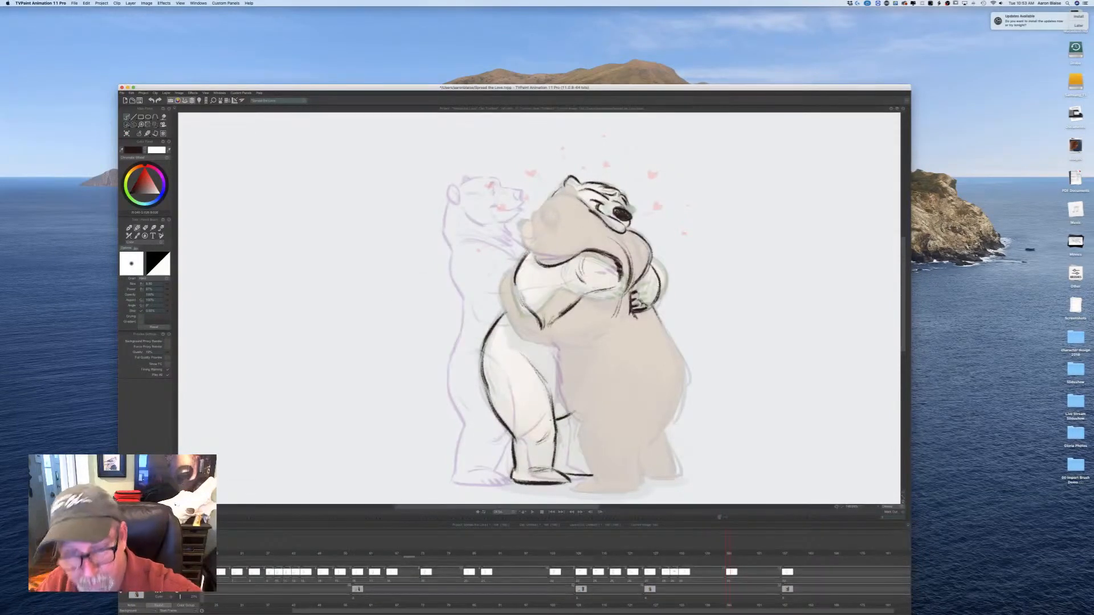
pyautogui.press('Left')
pyautogui.press('Right')
pyautogui.press('Left')
pyautogui.press('Right')
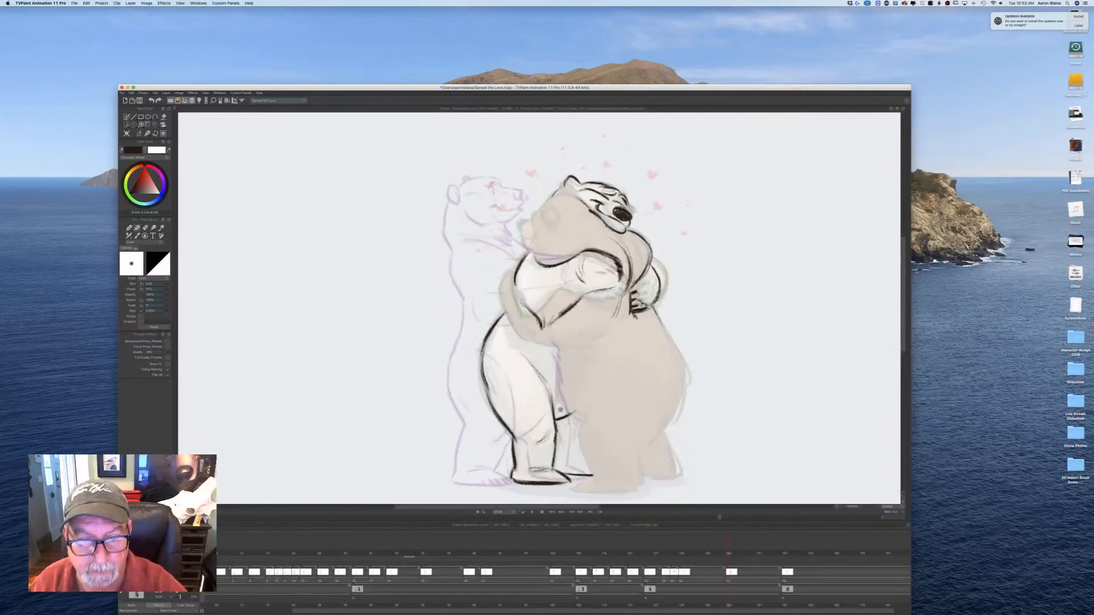
# Step: Add a curved contour at the top of the white bear's thigh and dark claws on its near paw
pyautogui.press('Left')
pyautogui.press('Right')
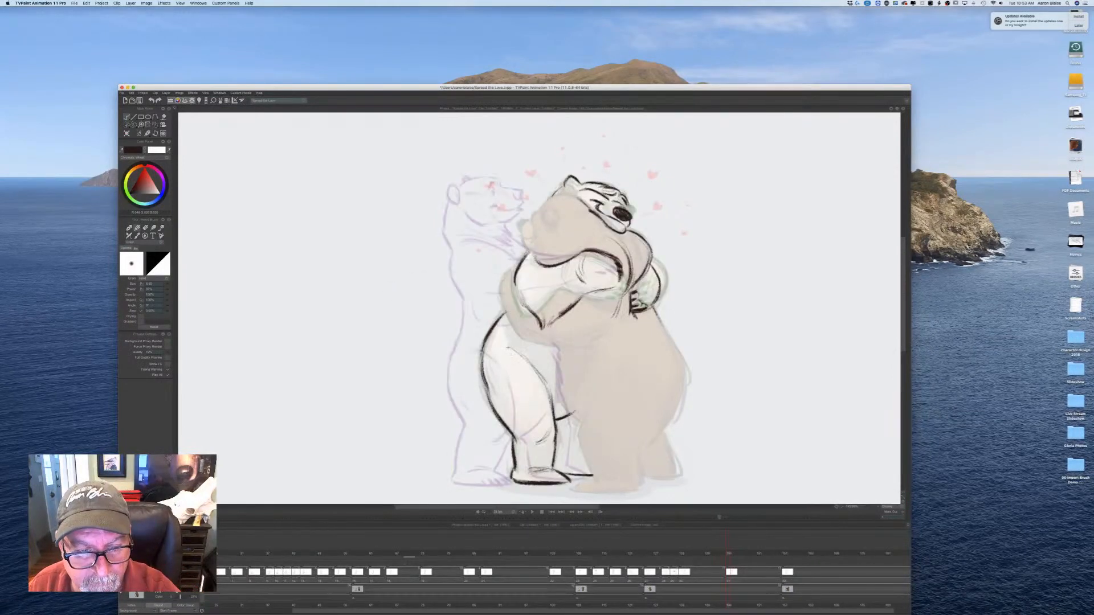
pyautogui.press('Left')
pyautogui.press('Right')
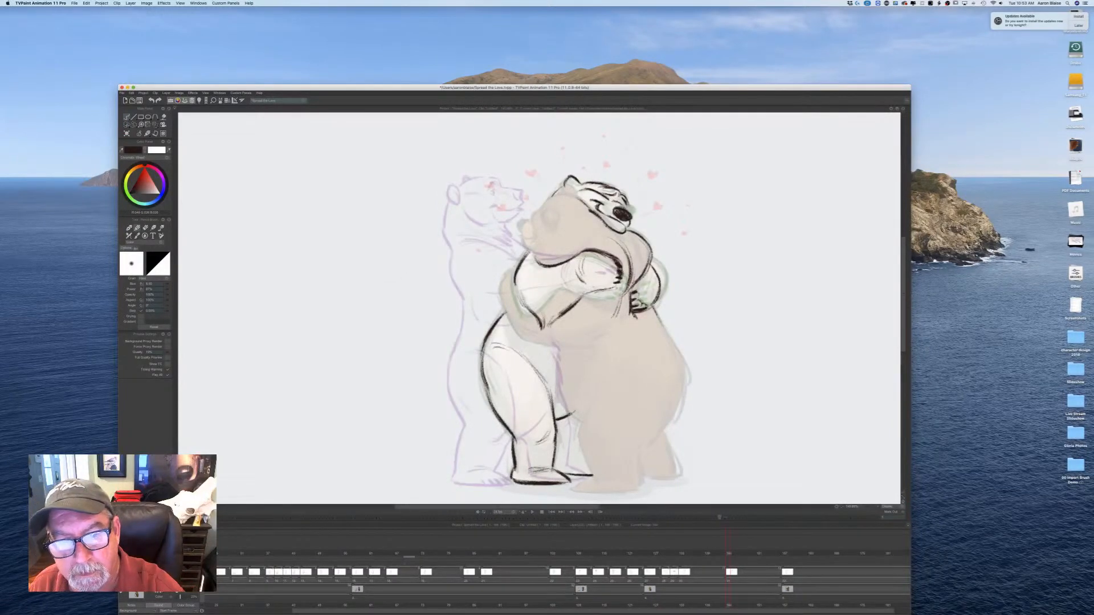
# Step: Strengthen the top edge of the white bear's near paw and flip between drawings to check it
pyautogui.moveTo(584, 251); pyautogui.dragTo(618, 259)
pyautogui.press('Right')
pyautogui.press('Left')
pyautogui.press('Right')
pyautogui.press('Left')
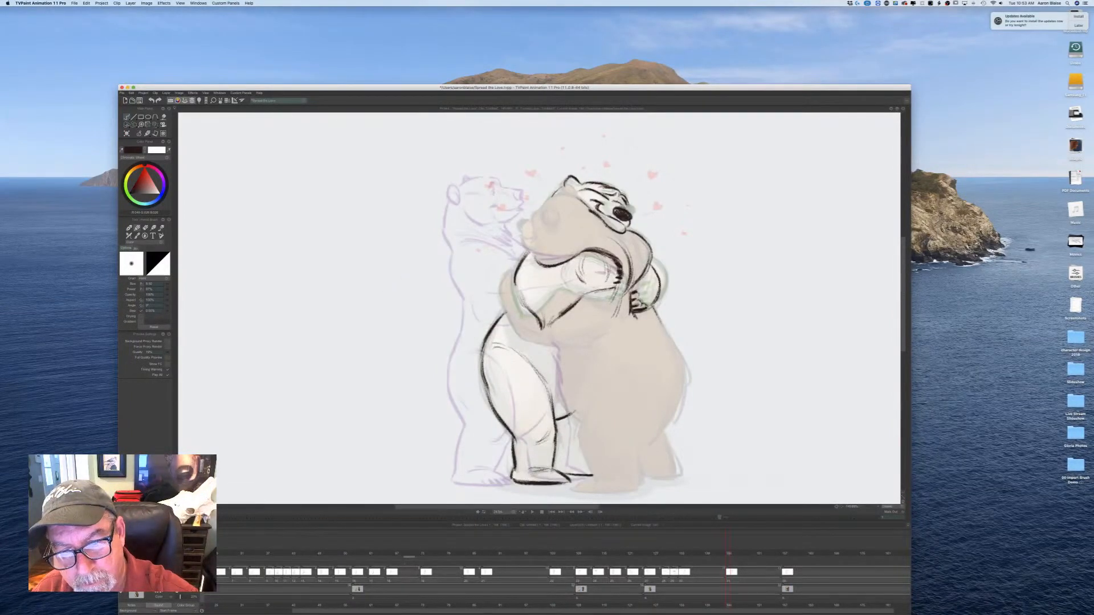
pyautogui.press('Right')
pyautogui.press('Left')
pyautogui.press('Right')
pyautogui.press('Left')
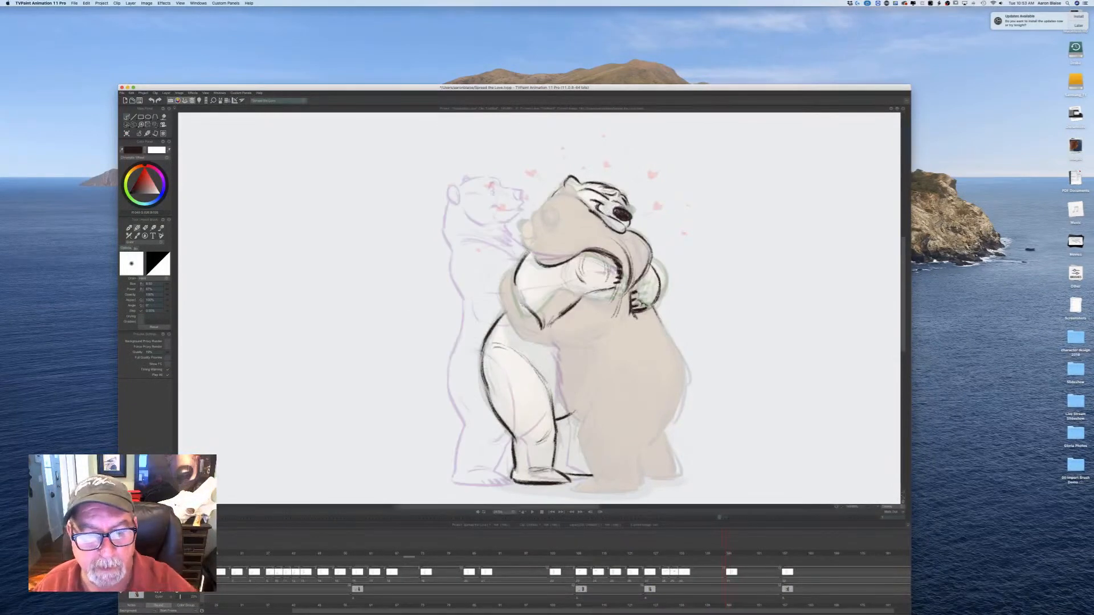
# Step: Strengthen the back edge of the white bear's near upper arm and the line below its chin, comparing with the previous drawing
pyautogui.moveTo(518, 287); pyautogui.dragTo(532, 315)
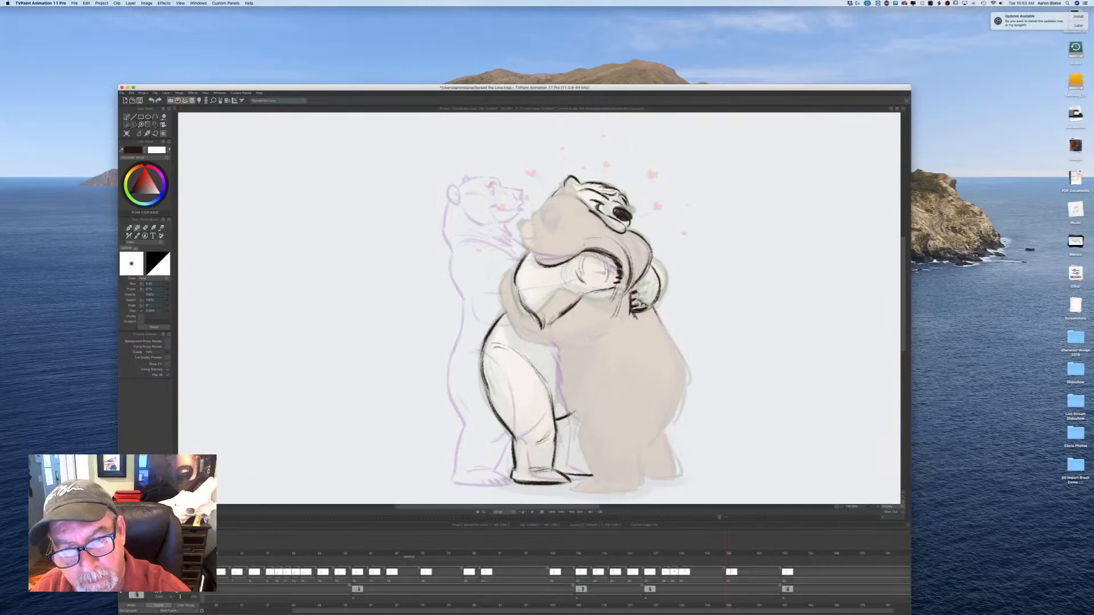
pyautogui.moveTo(589, 242); pyautogui.dragTo(574, 254)
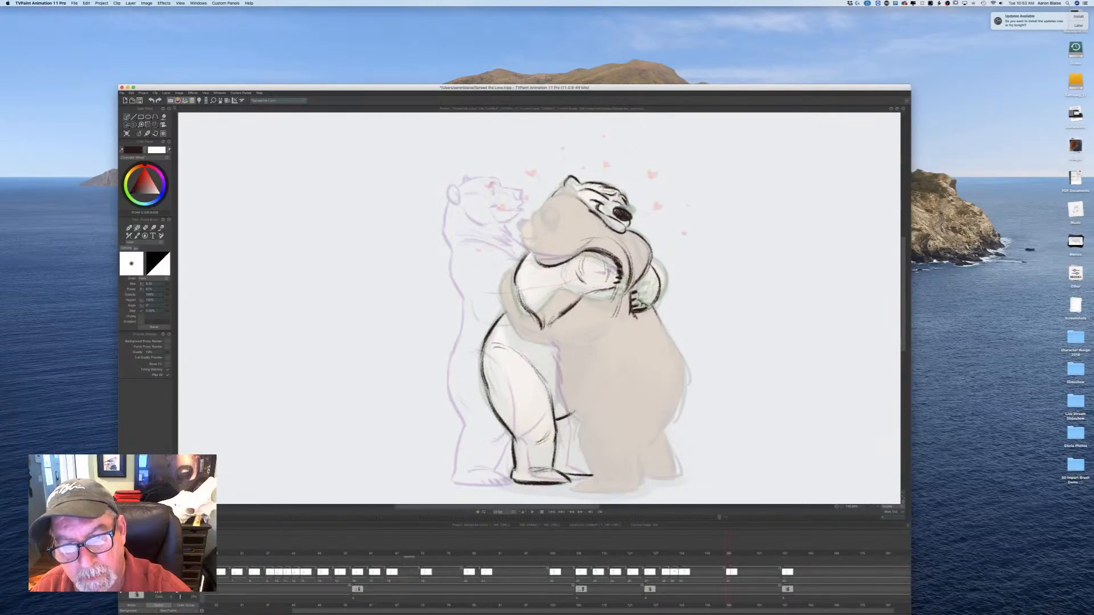
pyautogui.press('Left')
pyautogui.press('Right')
pyautogui.press('Left')
pyautogui.press('Right')
pyautogui.press('Left')
pyautogui.press('Right')
pyautogui.press('Left')
pyautogui.press('Right')
# Step: Touch up the underside of the near forearm and the outer curve of the far arm, checking them against the previous drawing
pyautogui.moveTo(581, 299)
pyautogui.mouseDown()
pyautogui.moveTo(595, 291)
pyautogui.moveTo(587, 294)
pyautogui.mouseUp()
pyautogui.press('Left')
pyautogui.press('Right')
pyautogui.moveTo(649, 263)
pyautogui.mouseDown()
pyautogui.moveTo(658, 283)
pyautogui.moveTo(648, 310)
pyautogui.mouseUp()
pyautogui.press('Left')
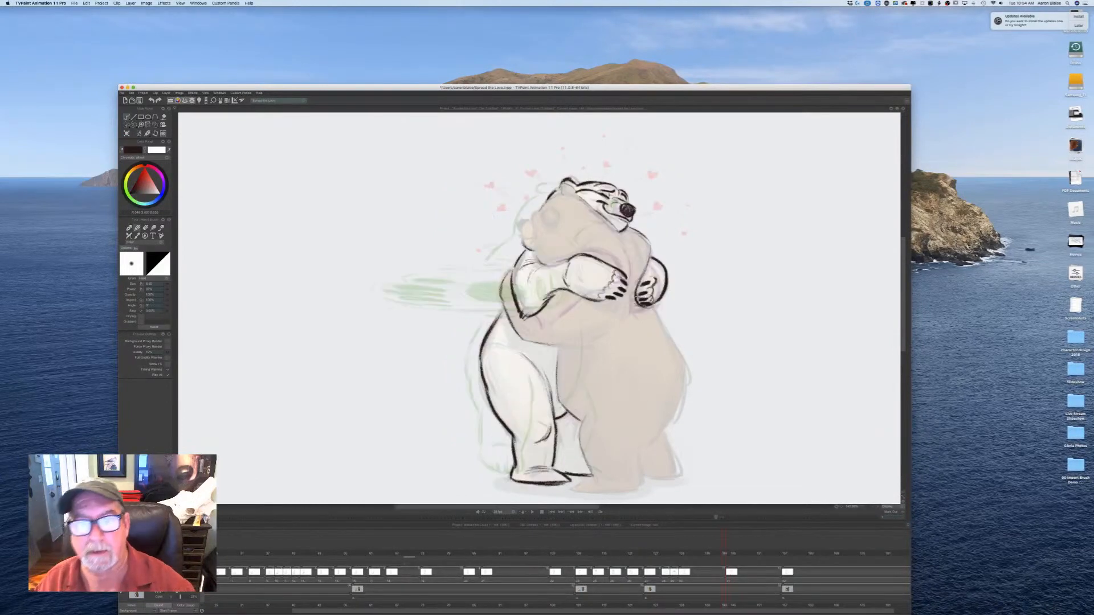
pyautogui.press('Right')
pyautogui.press('Left')
pyautogui.press('Right')
pyautogui.press('Left')
pyautogui.press('Right')
# Step: Erase the jaw line beneath the white bear's muzzle and redraw the mouth, chin and cheek
pyautogui.press('e')
pyautogui.moveTo(596, 212); pyautogui.dragTo(617, 229)
pyautogui.press('Left')
pyautogui.press('Right')
pyautogui.press('b')
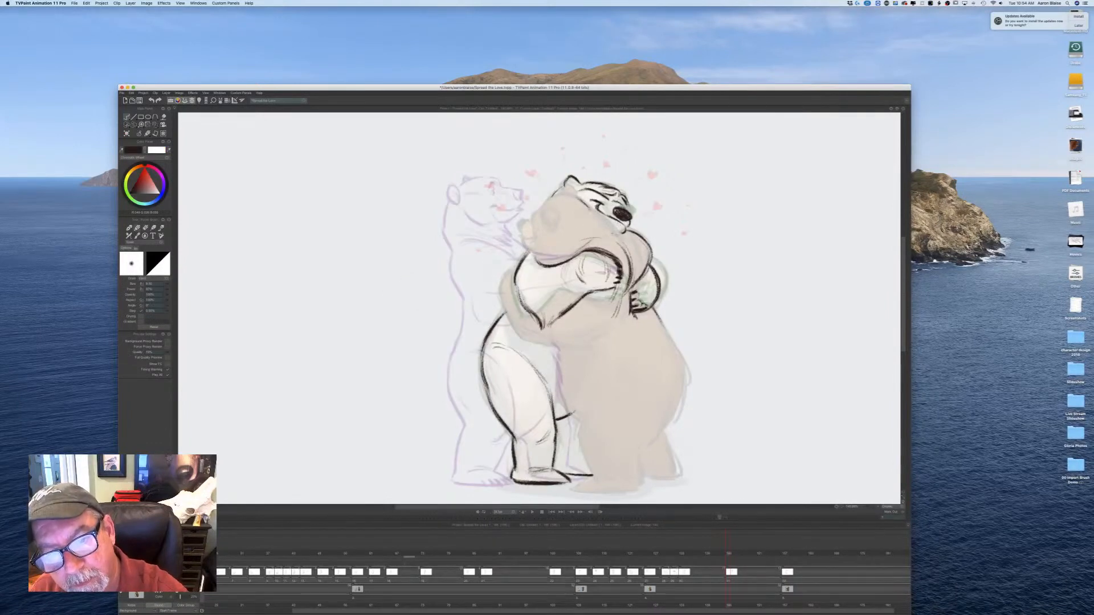
pyautogui.moveTo(602, 236); pyautogui.dragTo(619, 226)
pyautogui.moveTo(600, 233)
pyautogui.mouseDown()
pyautogui.moveTo(620, 226)
pyautogui.moveTo(612, 219)
pyautogui.moveTo(624, 233)
pyautogui.mouseUp()
pyautogui.moveTo(602, 236)
pyautogui.mouseDown()
pyautogui.moveTo(624, 224)
pyautogui.moveTo(589, 209)
pyautogui.mouseUp()
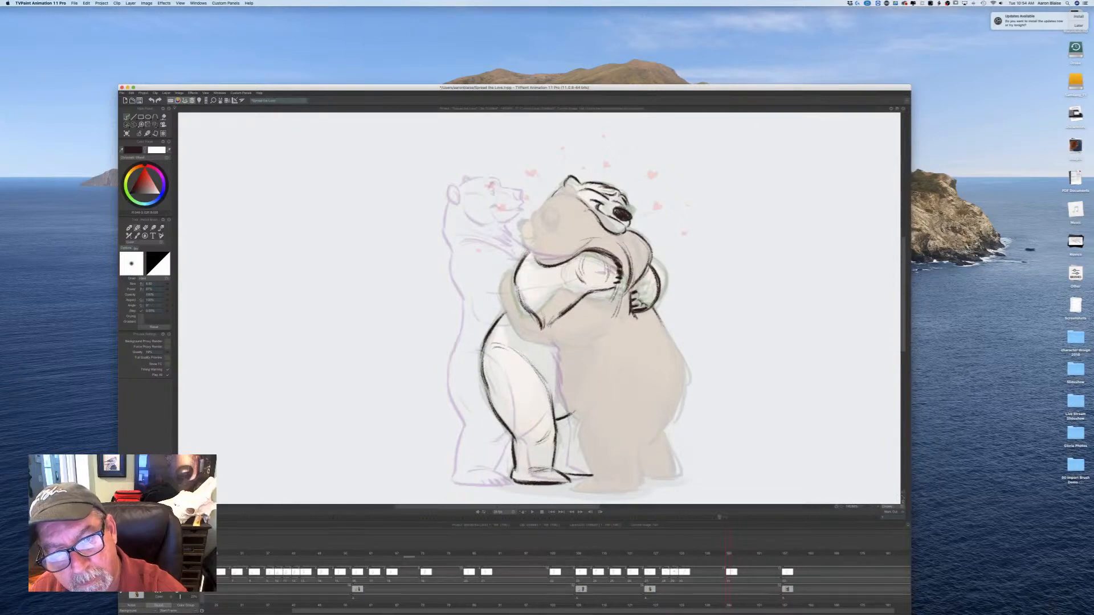
# Step: Flip between the current and previous drawings to examine the bear's movement in the hug
pyautogui.press('Left')
pyautogui.press('Right')
pyautogui.press('Left')
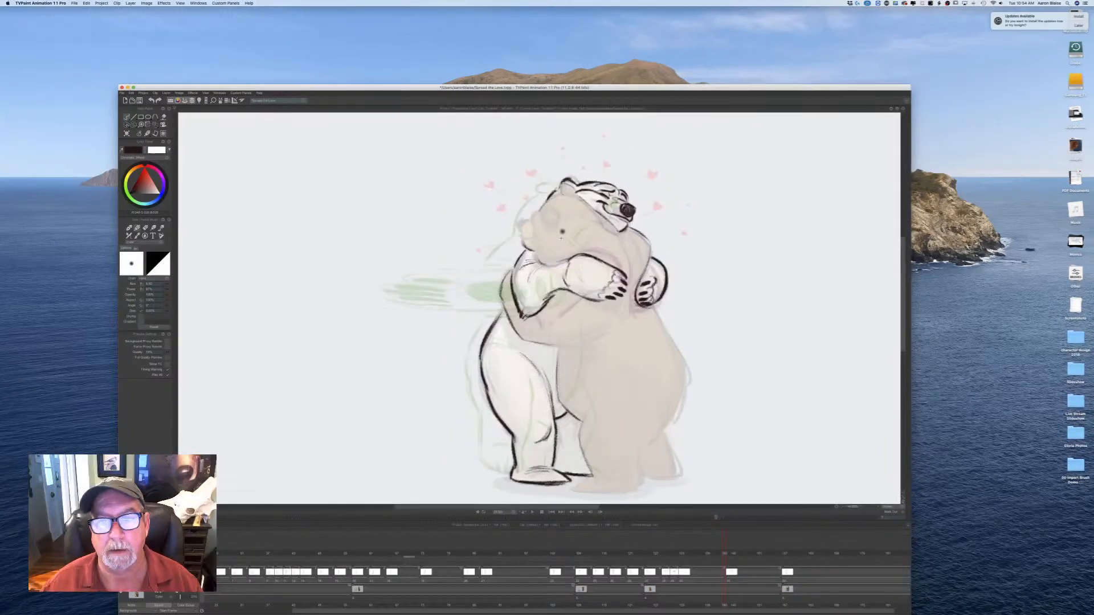
pyautogui.press('Right')
pyautogui.press('Left')
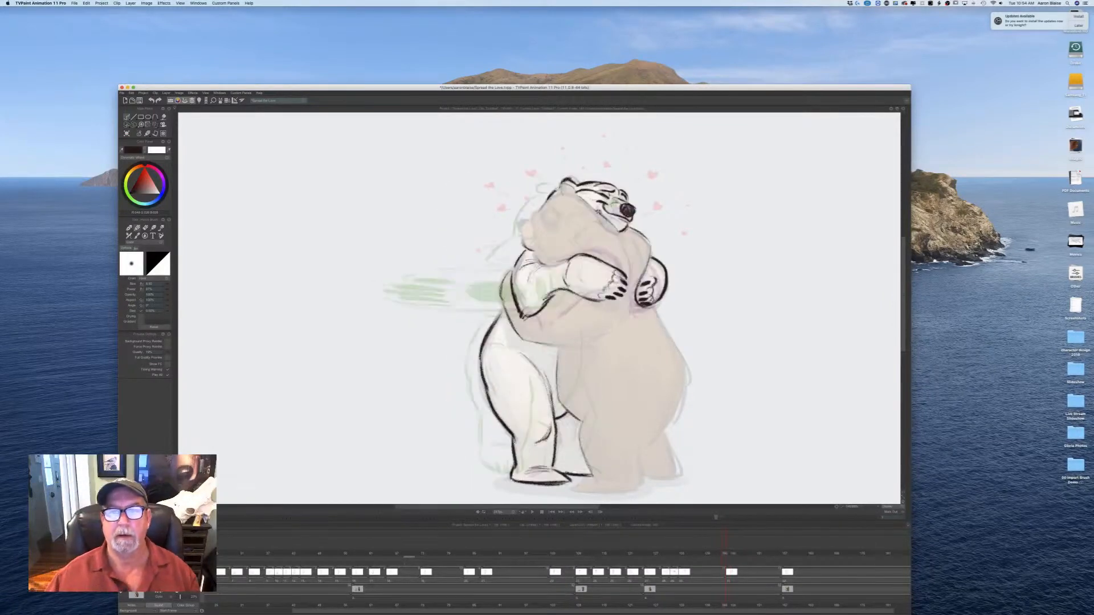
pyautogui.press('Right')
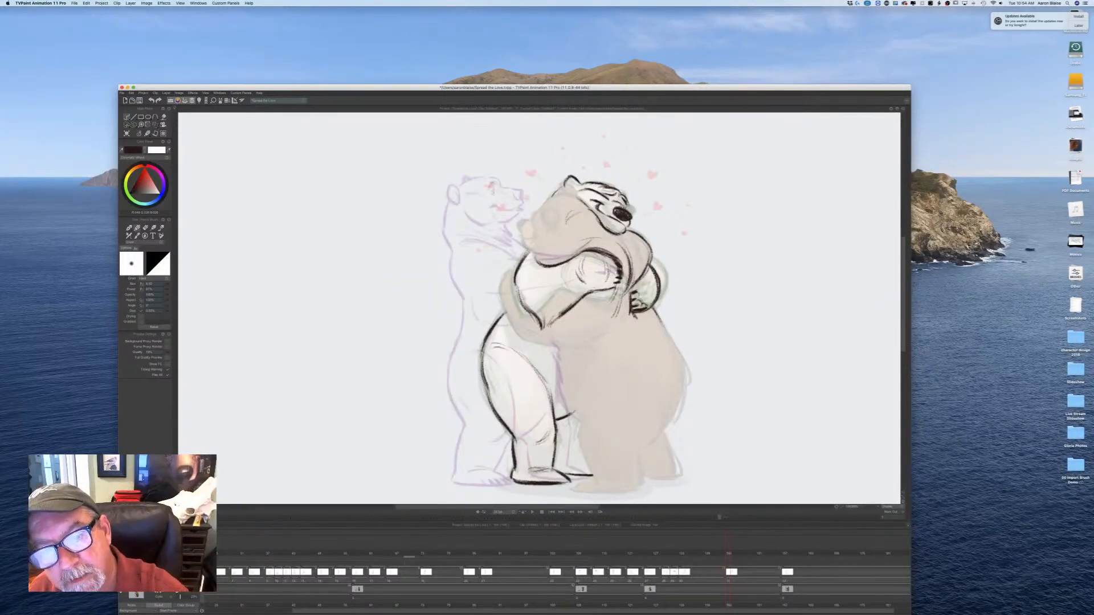
pyautogui.press('Left')
pyautogui.press('Right')
pyautogui.press('Left')
pyautogui.press('Right')
pyautogui.press('Left')
pyautogui.press('Right')
pyautogui.press('Left')
pyautogui.press('Right')
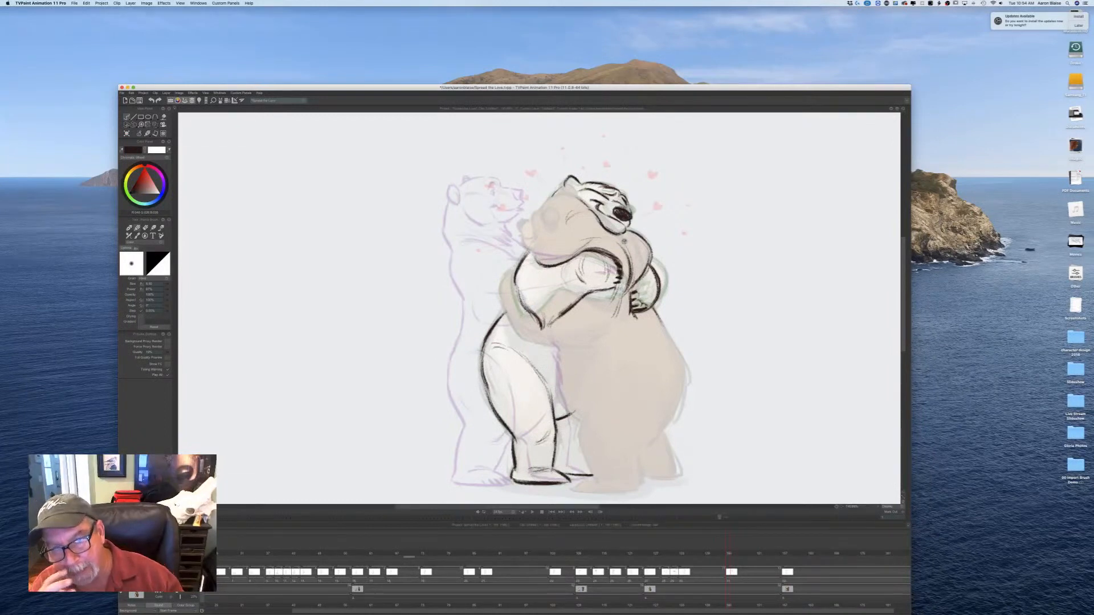
# Step: Move the in-hug drawing later on the timeline and clear the frame before it for a new in-between
pyautogui.moveTo(727, 570)
pyautogui.mouseDown()
pyautogui.moveTo(741, 565)
pyautogui.moveTo(734, 578)
pyautogui.mouseUp()
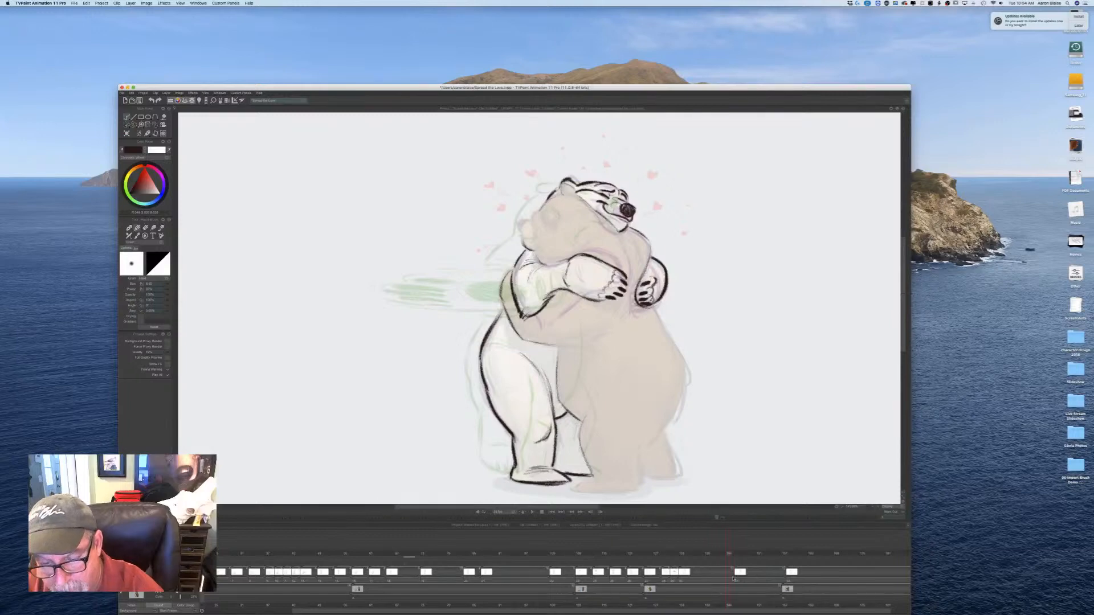
pyautogui.click(733, 553)
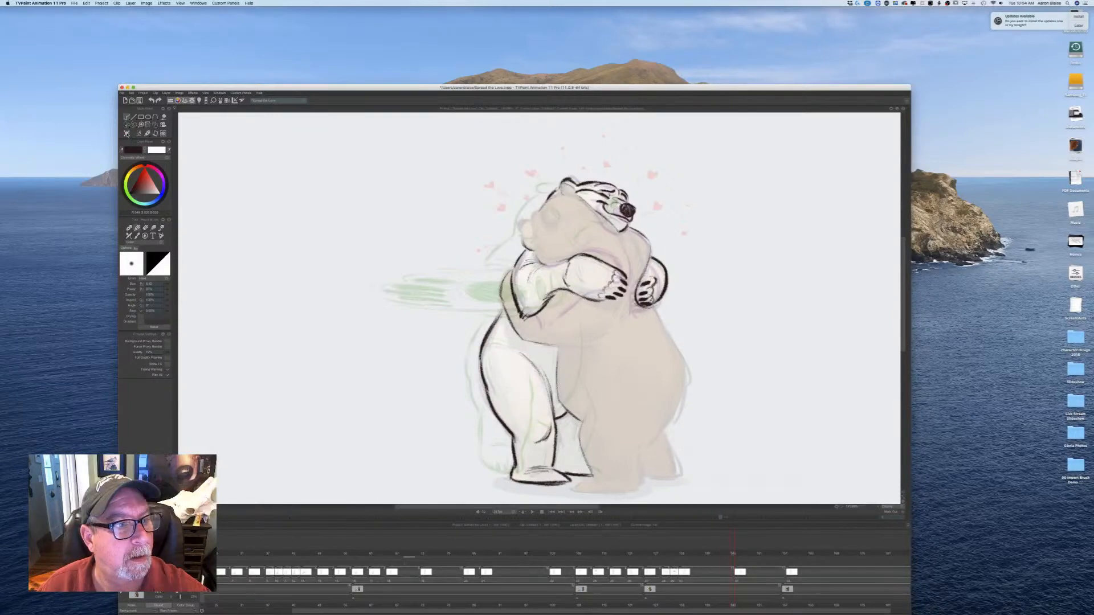
pyautogui.click(127, 134)
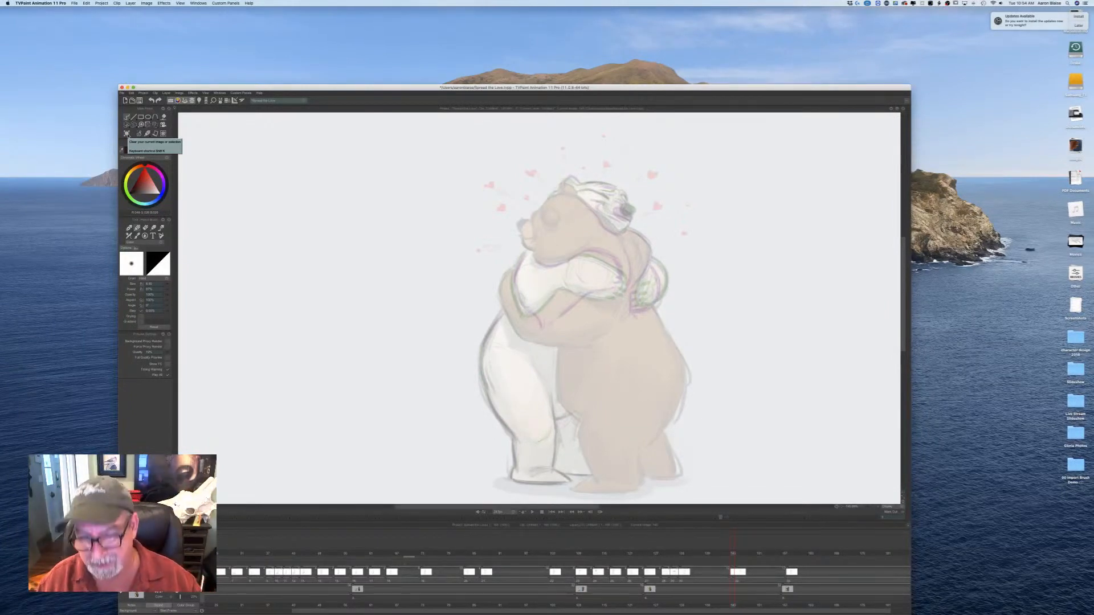
# Step: Draw the back edge of the white bear's near upper arm down to the elbow on the blank in-between
pyautogui.press('Left')
pyautogui.press('Right')
pyautogui.press('Left')
pyautogui.press('Right')
pyautogui.moveTo(528, 251)
pyautogui.mouseDown()
pyautogui.moveTo(512, 285)
pyautogui.moveTo(530, 320)
pyautogui.mouseUp()
pyautogui.press('Left')
pyautogui.press('Right')
pyautogui.press('Left')
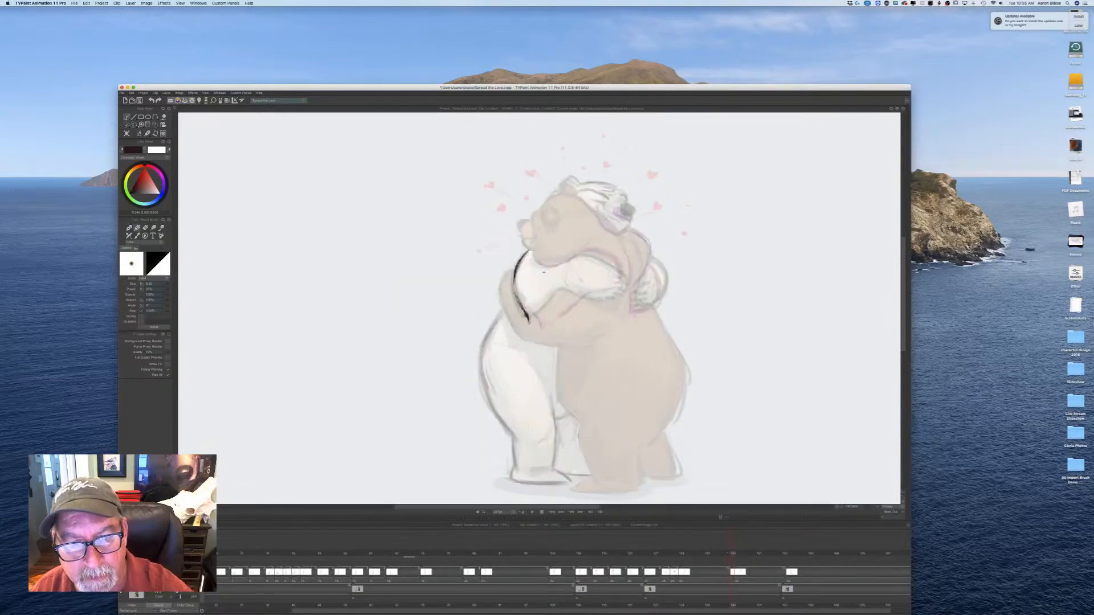
# Step: Draw the top edge of the near arm and the rounded outline of its paw
pyautogui.moveTo(535, 260)
pyautogui.mouseDown()
pyautogui.moveTo(592, 254)
pyautogui.moveTo(625, 272)
pyautogui.mouseUp()
pyautogui.press('Left')
pyautogui.press('Right')
pyautogui.moveTo(612, 261)
pyautogui.mouseDown()
pyautogui.moveTo(623, 285)
pyautogui.moveTo(581, 292)
pyautogui.mouseUp()
pyautogui.press('Left')
pyautogui.press('Right')
# Step: Draw the underside of the near forearm back to the elbow and check it against the neighbouring drawing
pyautogui.moveTo(596, 296)
pyautogui.mouseDown()
pyautogui.moveTo(566, 294)
pyautogui.moveTo(530, 326)
pyautogui.mouseUp()
pyautogui.press('Left')
pyautogui.press('Right')
pyautogui.press('Left')
pyautogui.press('Right')
pyautogui.press('Left')
pyautogui.press('Right')
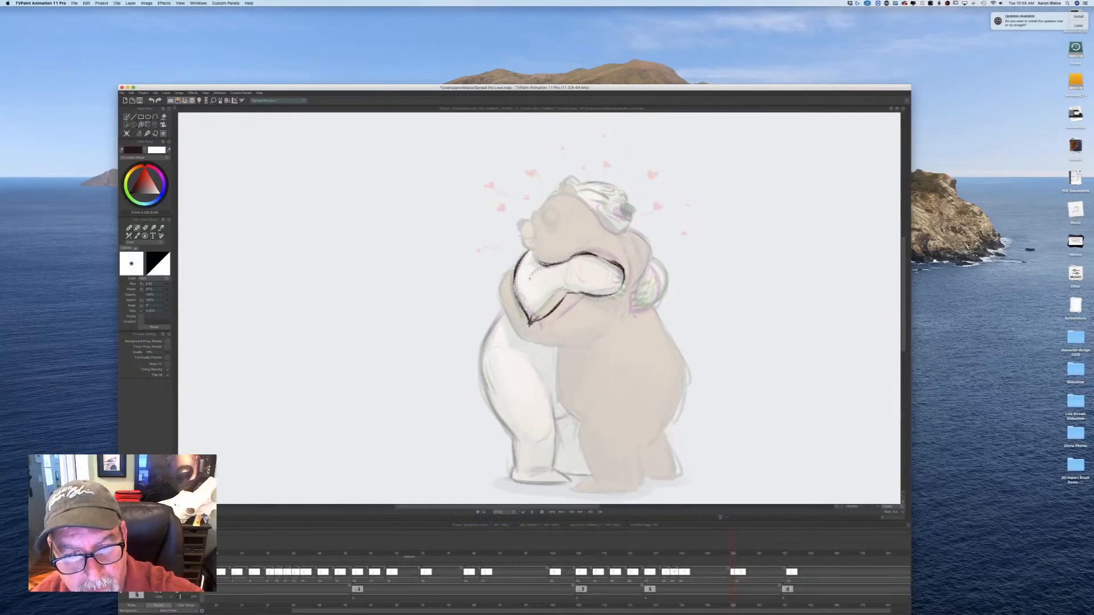
# Step: Add crease lines inside the near shoulder and a curved contour at the wrist
pyautogui.moveTo(536, 266); pyautogui.dragTo(527, 285)
pyautogui.press('Left')
pyautogui.press('Right')
pyautogui.press('Left')
pyautogui.press('Right')
pyautogui.press('Left')
pyautogui.press('Right')
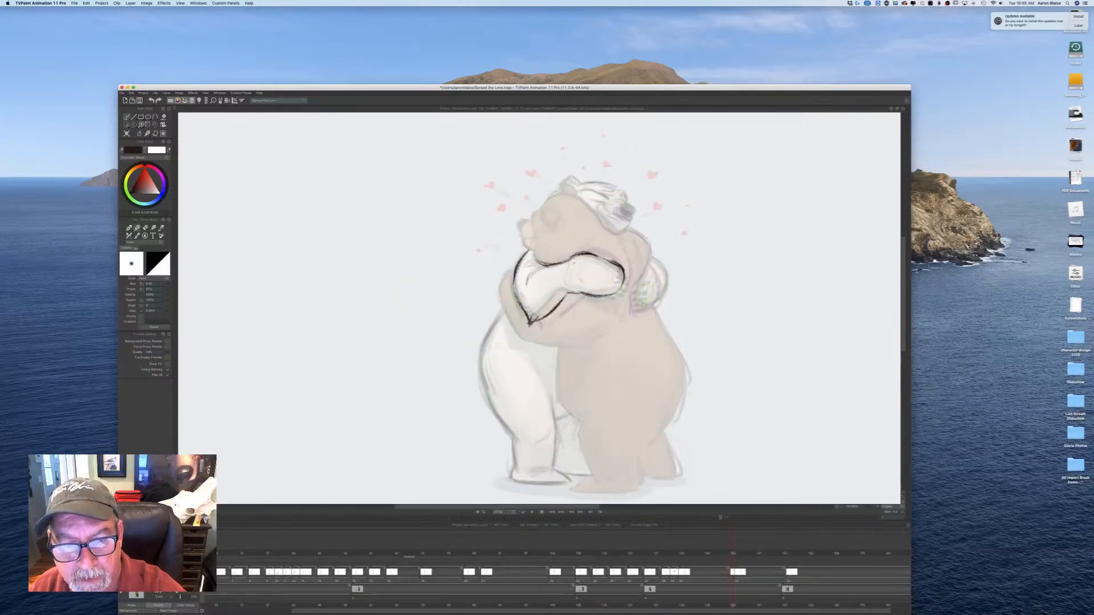
pyautogui.press('Left')
pyautogui.press('Right')
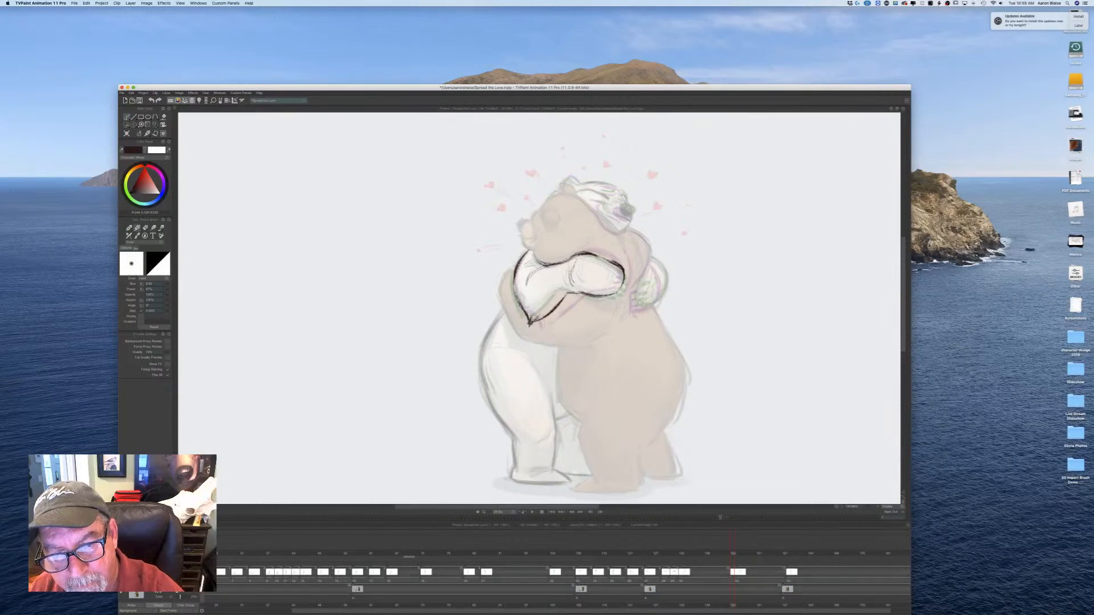
# Step: Draw dark claws and toe lines on the white bear's near paw, flipping between drawings to check them
pyautogui.moveTo(609, 292); pyautogui.dragTo(623, 287)
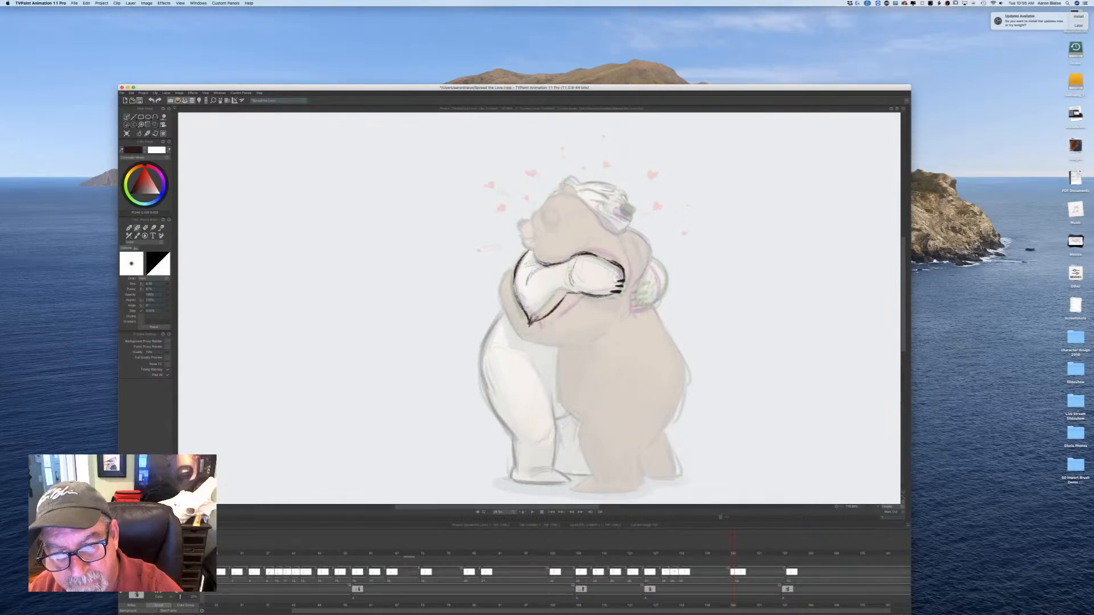
pyautogui.press('Left')
pyautogui.press('Right')
pyautogui.press('Left')
pyautogui.press('Right')
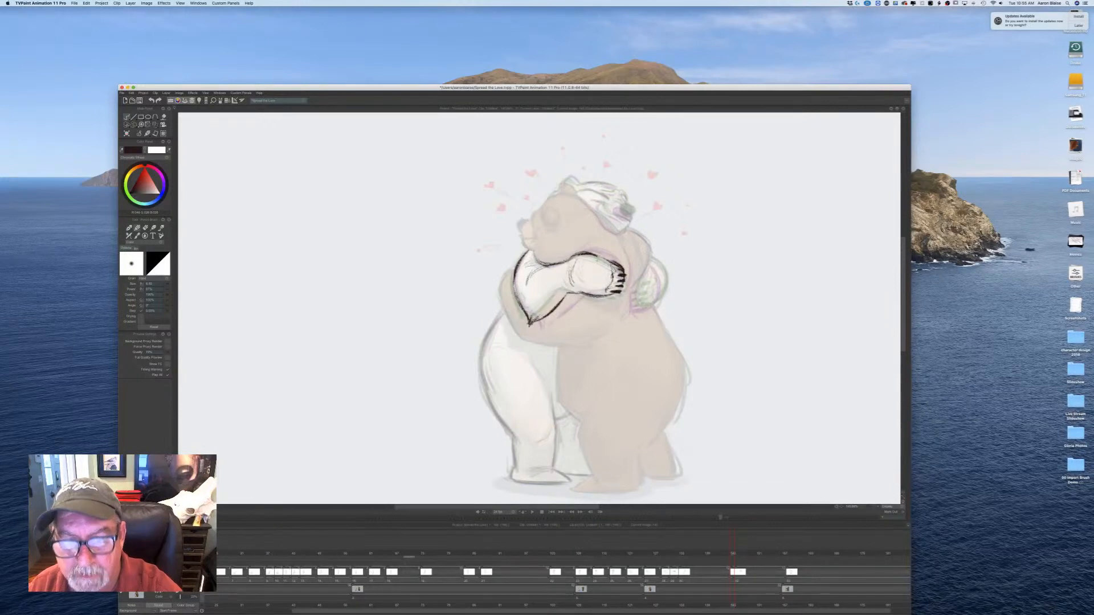
pyautogui.press('Left')
pyautogui.press('Right')
pyautogui.press('Left')
pyautogui.press('Right')
pyautogui.press('Left')
pyautogui.press('Right')
pyautogui.press('Left')
pyautogui.press('Right')
# Step: Draw the outer curve of the white bear's far arm around the brown bear's back
pyautogui.moveTo(650, 260)
pyautogui.mouseDown()
pyautogui.moveTo(660, 283)
pyautogui.moveTo(633, 314)
pyautogui.mouseUp()
pyautogui.press('Left')
pyautogui.press('Right')
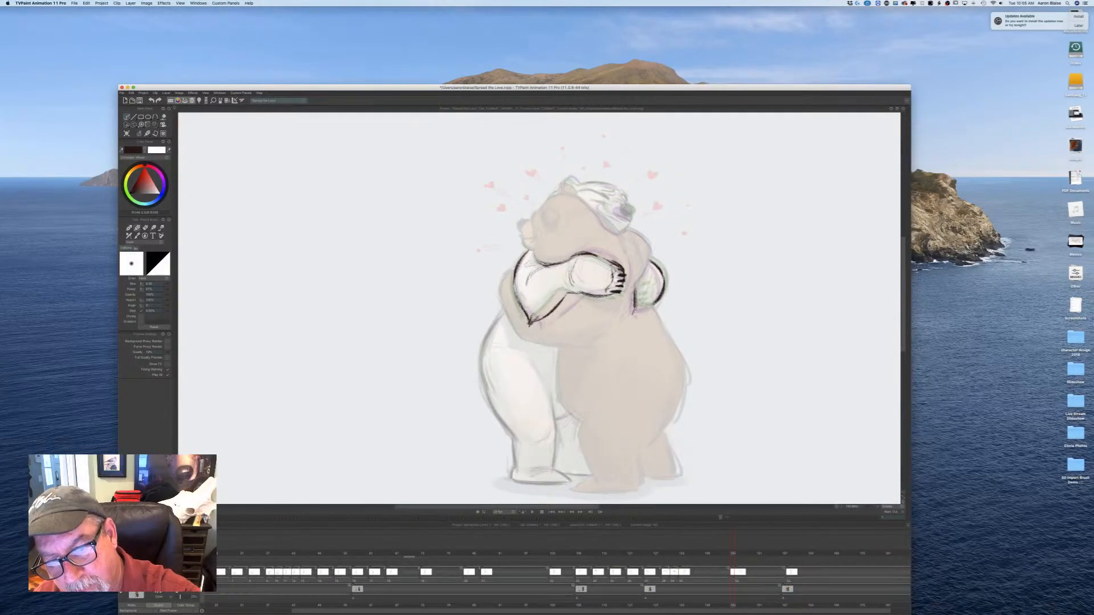
# Step: Draw the far paw's toes and claws and its inner edge, checking them against the neighbouring drawing
pyautogui.moveTo(634, 310)
pyautogui.mouseDown()
pyautogui.moveTo(650, 306)
pyautogui.moveTo(636, 293)
pyautogui.moveTo(634, 308)
pyautogui.moveTo(644, 291)
pyautogui.mouseUp()
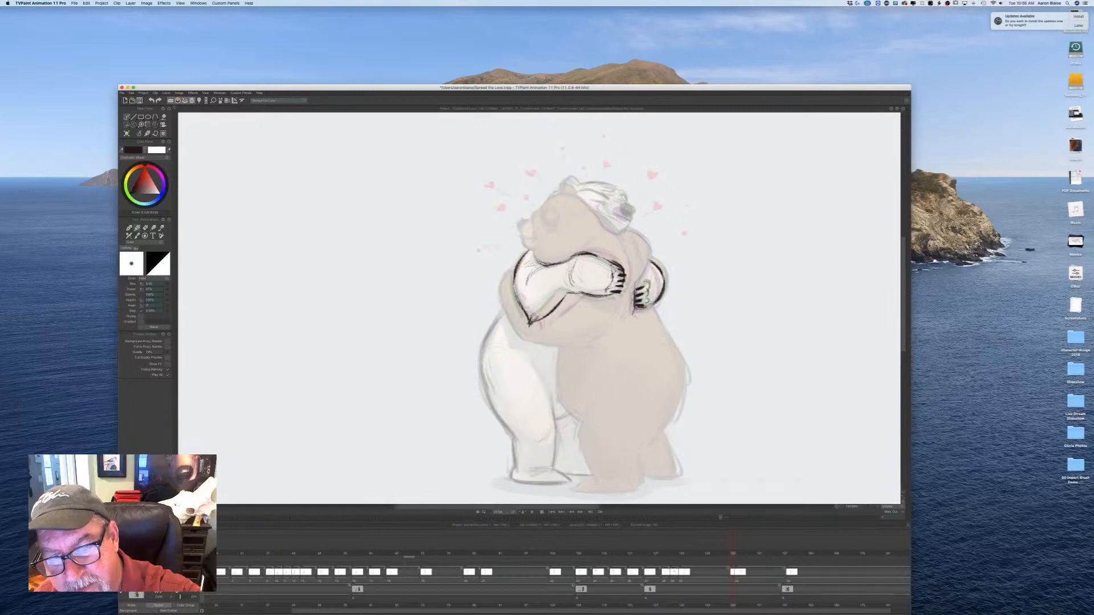
pyautogui.press('Left')
pyautogui.press('Right')
pyautogui.moveTo(647, 266); pyautogui.dragTo(635, 284)
pyautogui.press('Left')
pyautogui.press('Right')
pyautogui.press('Left')
pyautogui.press('Right')
pyautogui.press('Left')
pyautogui.press('Right')
pyautogui.press('Left')
pyautogui.press('Right')
pyautogui.press('Left')
pyautogui.press('Right')
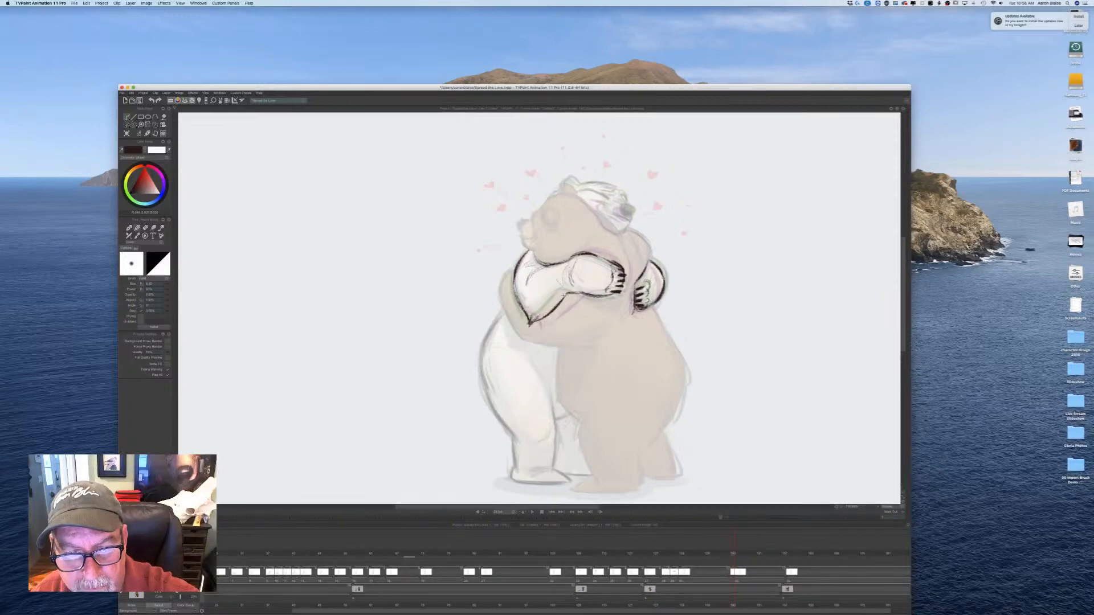
# Step: Erase part of the near forearm's underside and redraw it as short fur strokes, flipping to check the change
pyautogui.press('e')
pyautogui.moveTo(568, 296); pyautogui.dragTo(551, 306)
pyautogui.press('n')
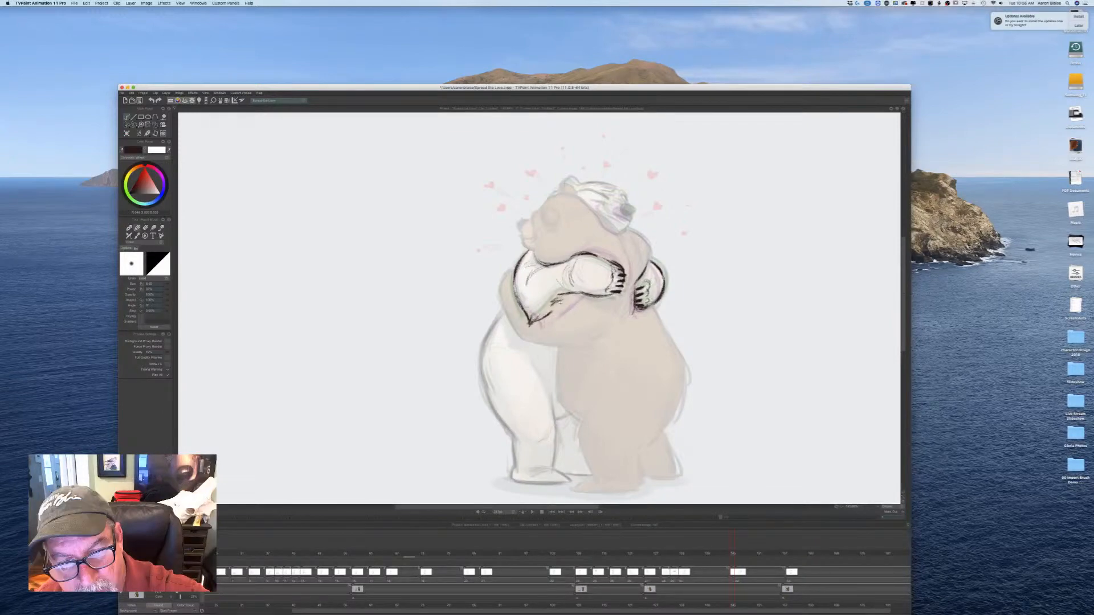
pyautogui.press('Left')
pyautogui.press('Right')
pyautogui.press('Left')
pyautogui.press('Right')
pyautogui.press('Left')
pyautogui.press('Right')
pyautogui.press('Left')
pyautogui.press('Right')
pyautogui.press('Left')
pyautogui.press('Right')
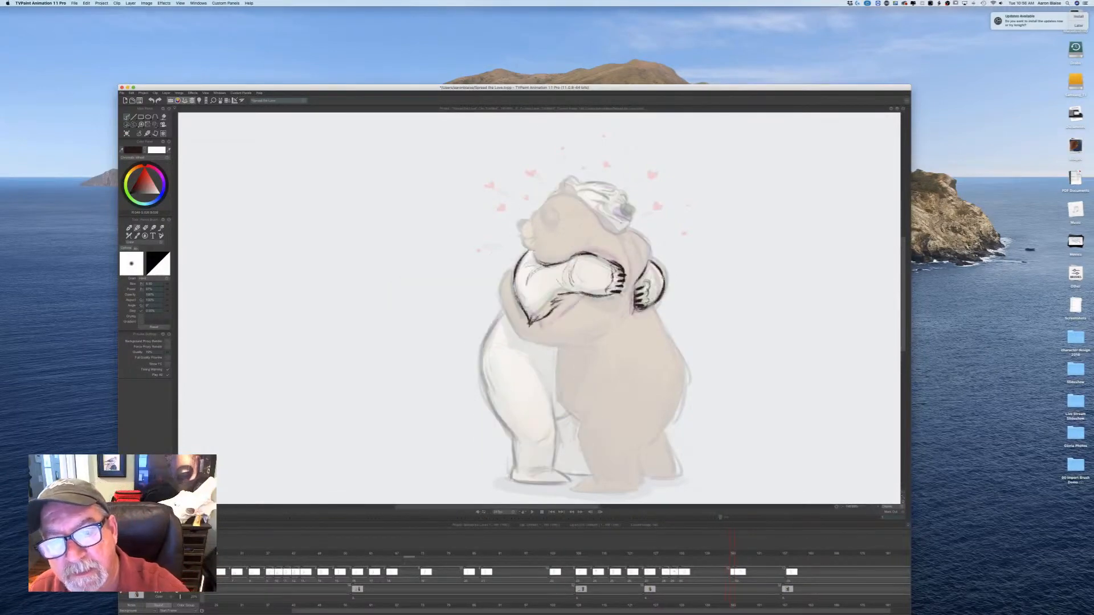
# Step: Draw and shade the white bear's dark nose and compare its position with the neighbouring drawing
pyautogui.moveTo(619, 207)
pyautogui.mouseDown()
pyautogui.moveTo(634, 214)
pyautogui.moveTo(623, 219)
pyautogui.mouseUp()
pyautogui.moveTo(620, 204); pyautogui.dragTo(634, 218)
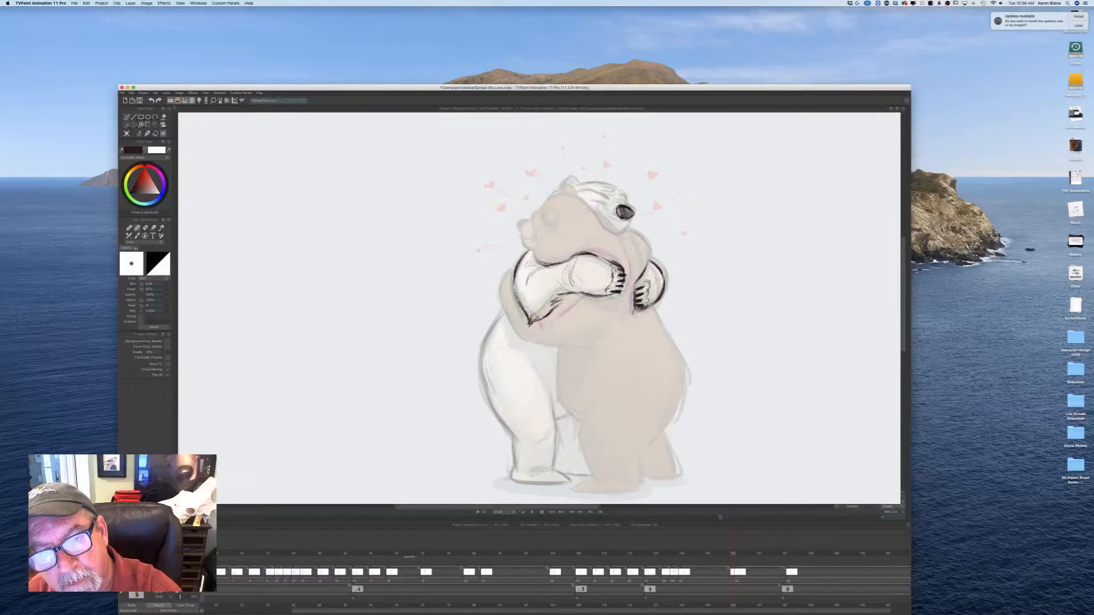
pyautogui.press('Left')
pyautogui.press('Right')
pyautogui.press('Left')
pyautogui.press('Right')
# Step: Draw the white bear's smiling mouth, chin and closed near eye
pyautogui.moveTo(629, 224); pyautogui.dragTo(604, 212)
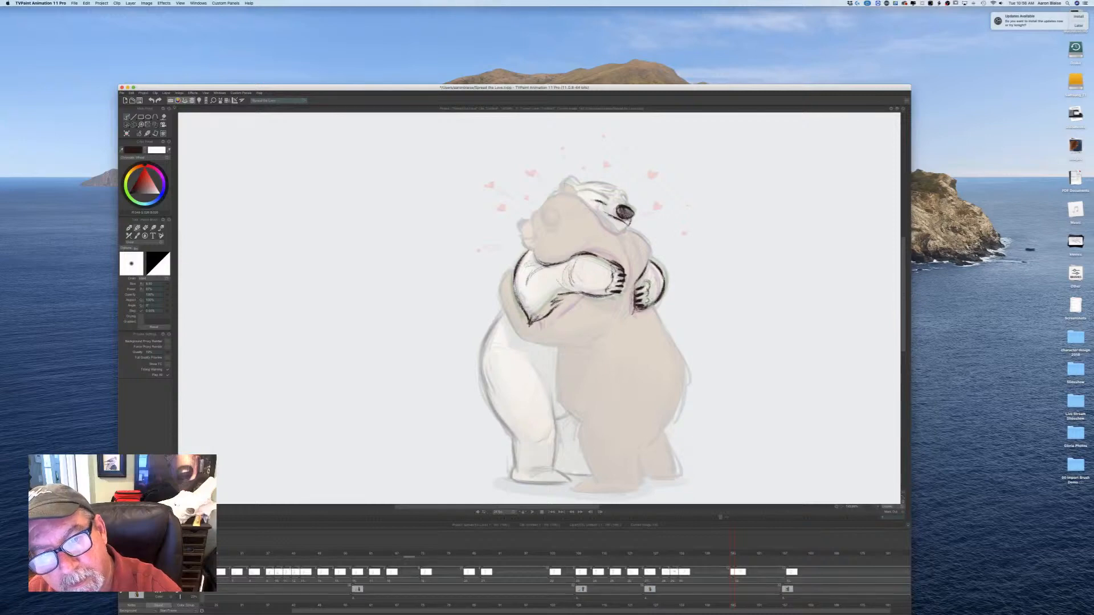
pyautogui.moveTo(596, 201); pyautogui.dragTo(608, 204)
pyautogui.press('Left')
pyautogui.press('Right')
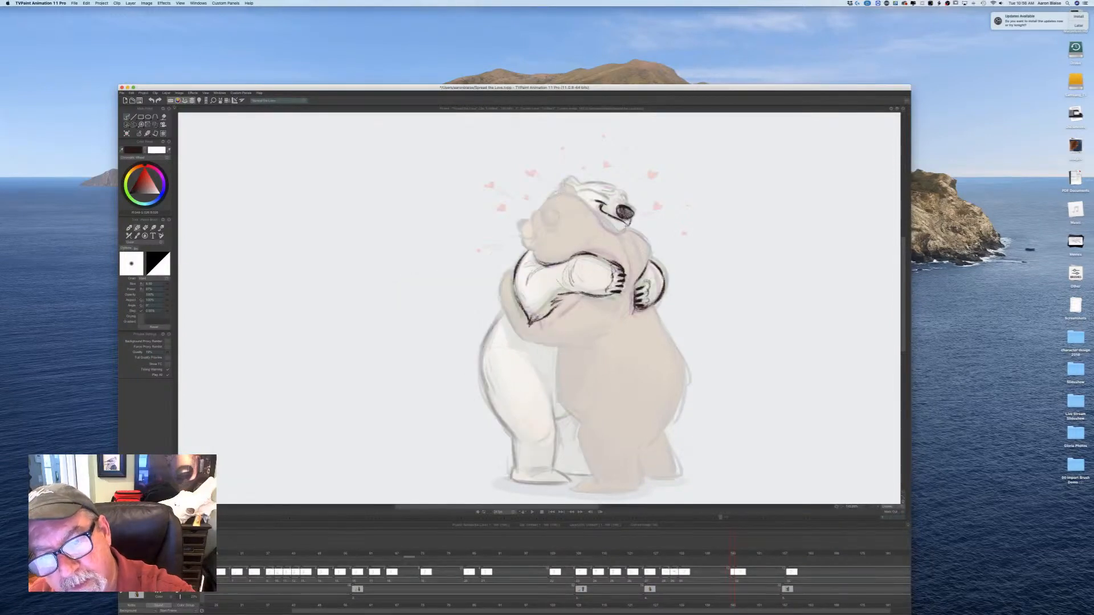
pyautogui.press('Left')
pyautogui.press('Right')
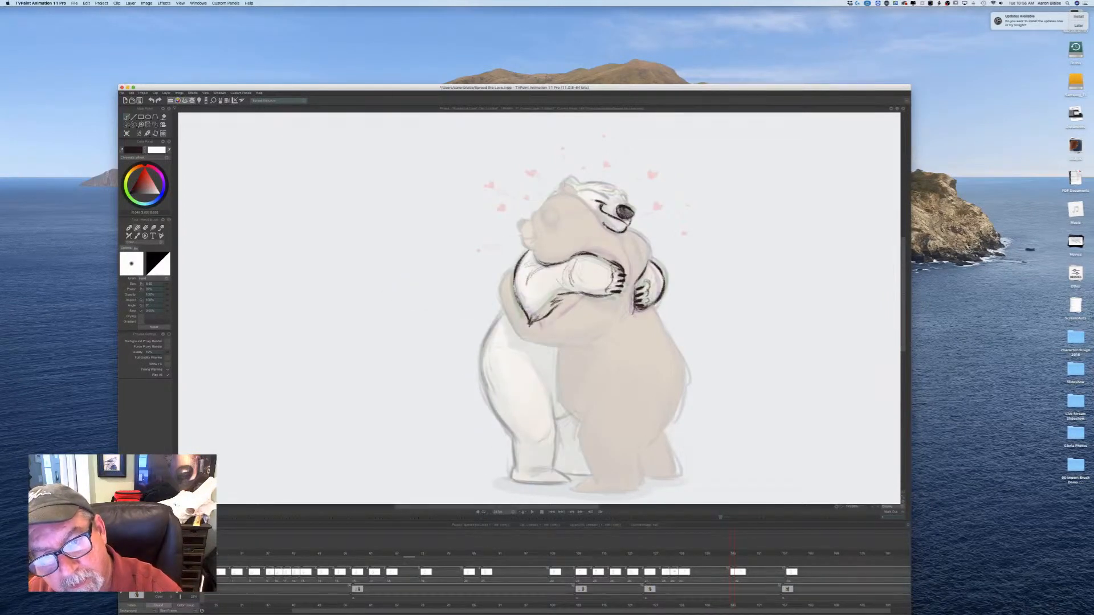
pyautogui.press('Left')
pyautogui.press('Right')
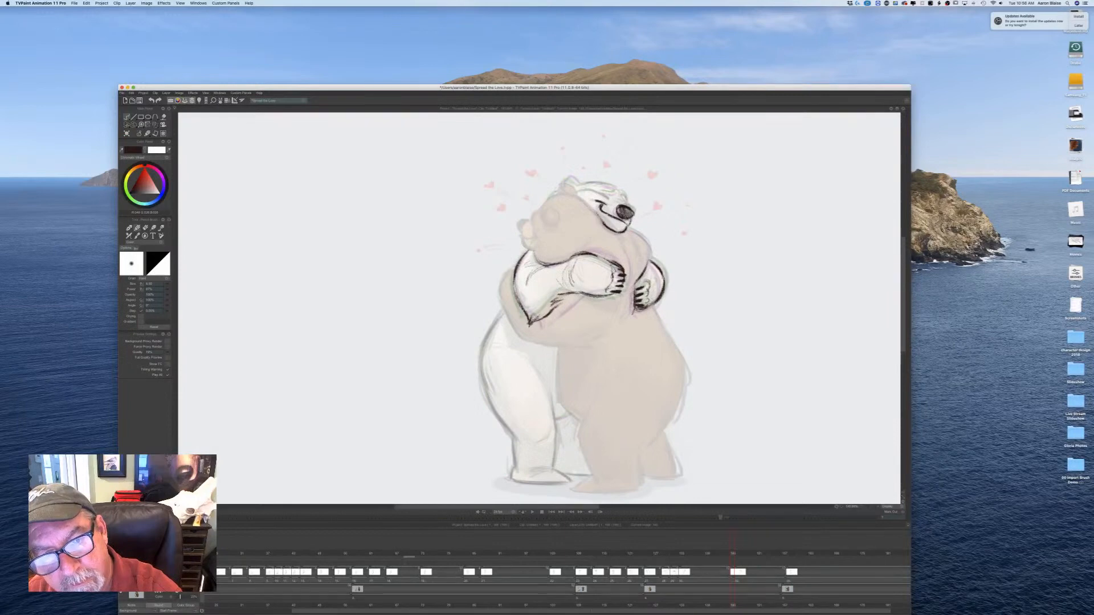
# Step: Draw the cheek and brow lines of the white bear's face, flipping to compare them with the neighbouring drawing
pyautogui.press('Left')
pyautogui.press('Right')
pyautogui.press('Left')
pyautogui.press('Right')
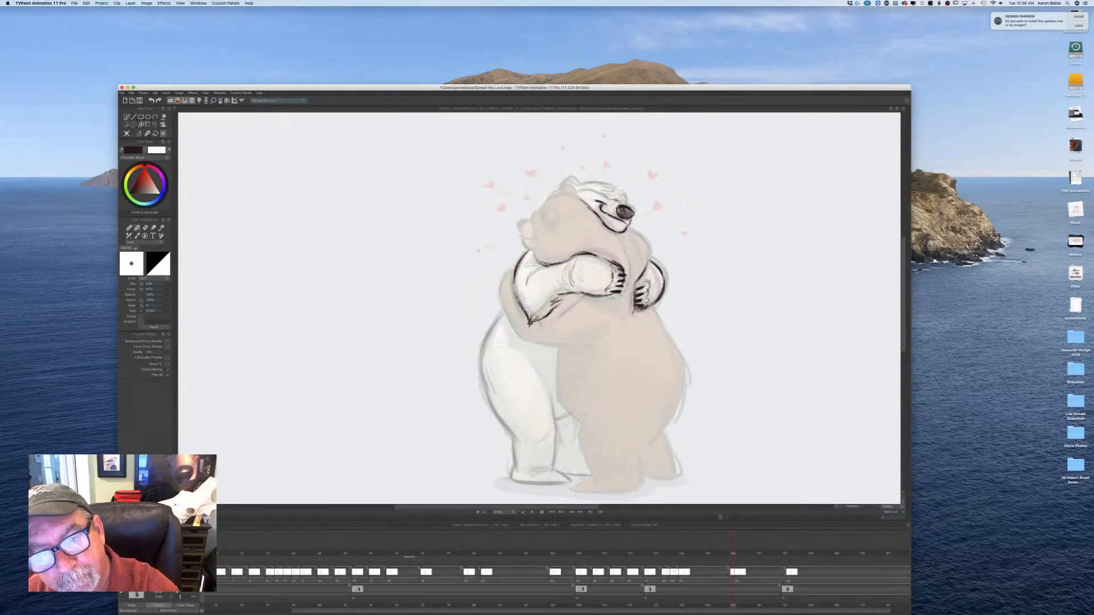
pyautogui.press('Left')
pyautogui.press('Right')
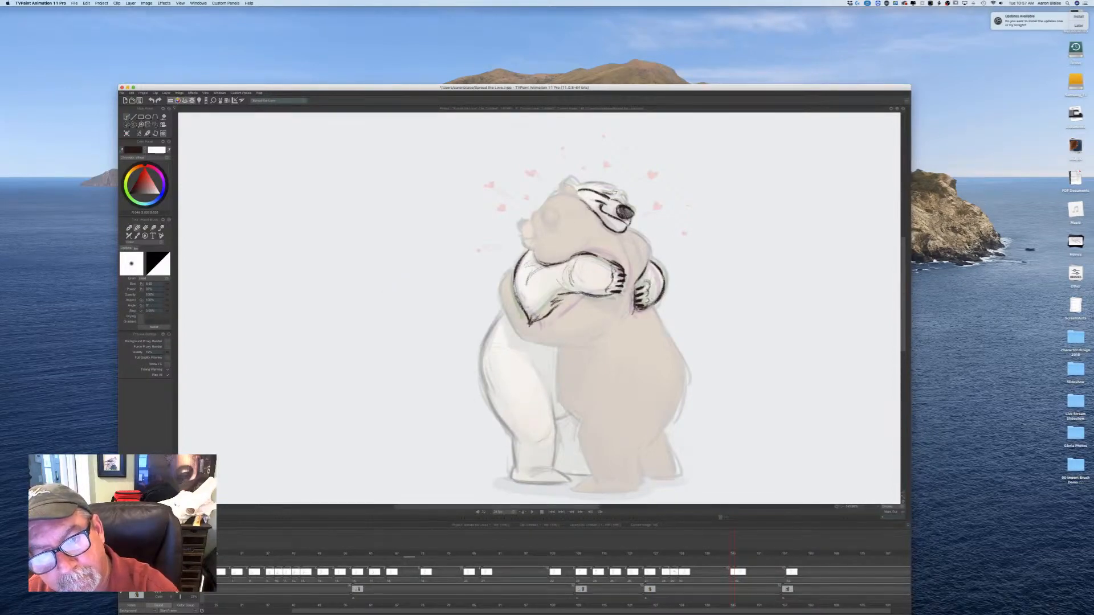
pyautogui.press('Left')
pyautogui.press('Right')
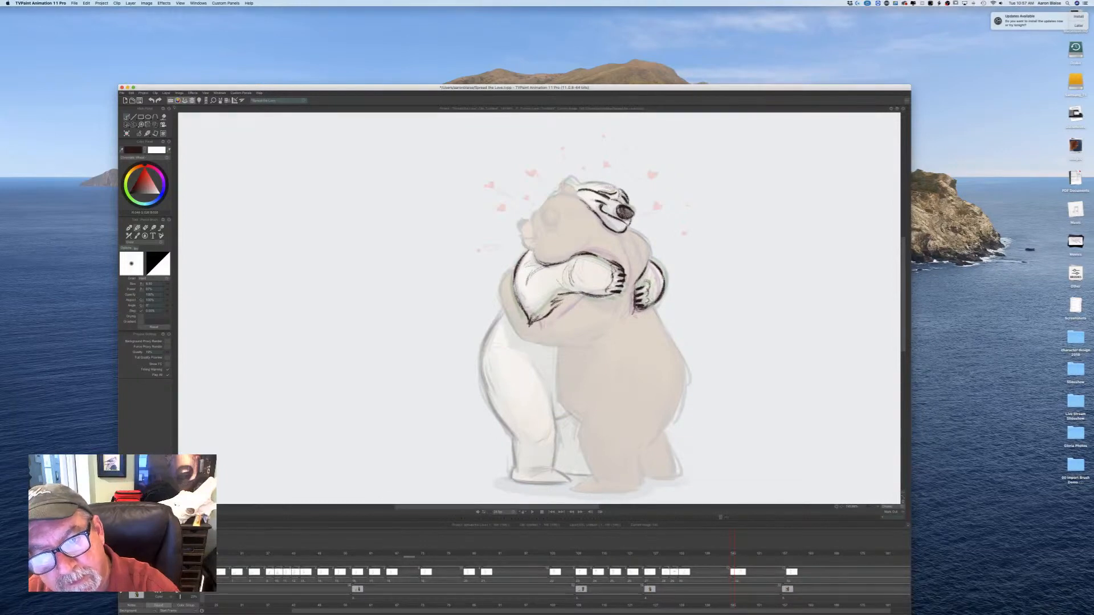
# Step: Draw the forehead lines, top of the head and ear of the white bear, and flip back to compare
pyautogui.moveTo(595, 184); pyautogui.dragTo(610, 184)
pyautogui.press('Left')
pyautogui.press('Right')
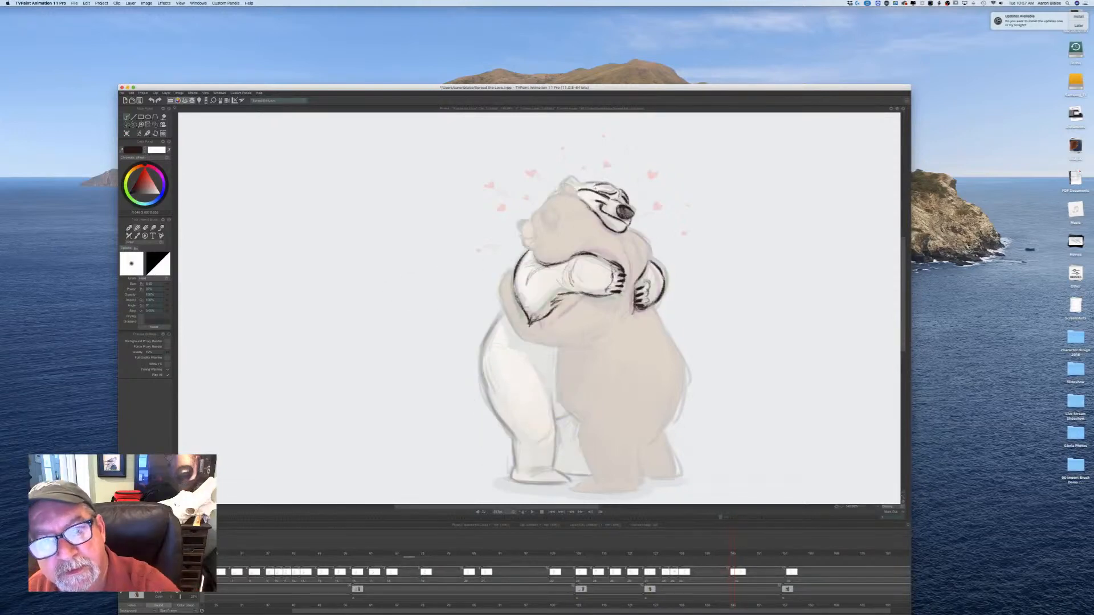
pyautogui.press('Left')
pyautogui.press('Right')
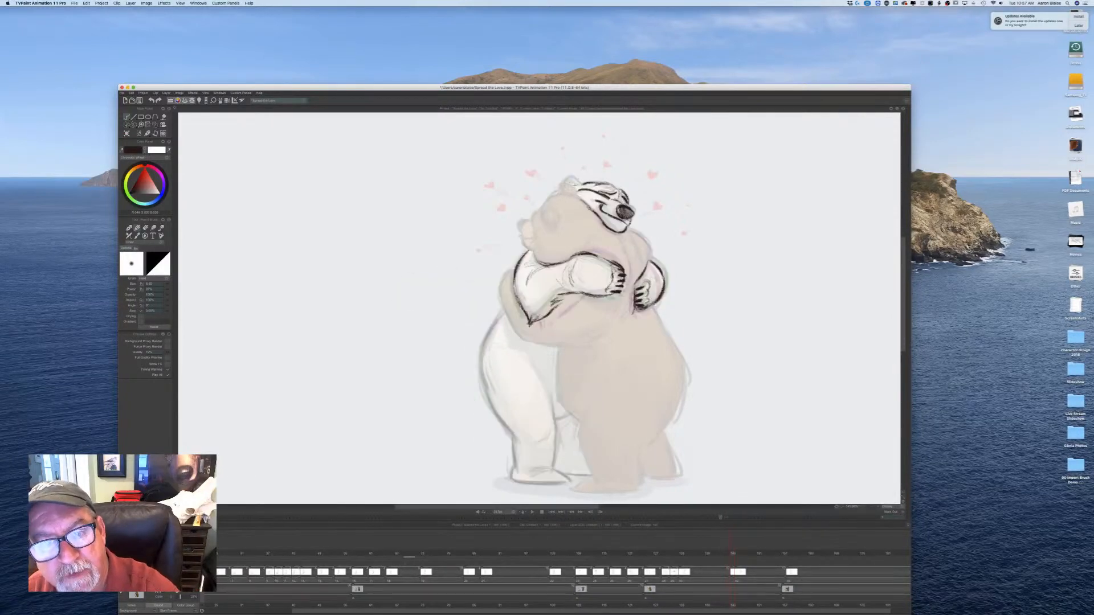
pyautogui.moveTo(577, 185)
pyautogui.mouseDown()
pyautogui.moveTo(564, 178)
pyautogui.moveTo(617, 182)
pyautogui.mouseUp()
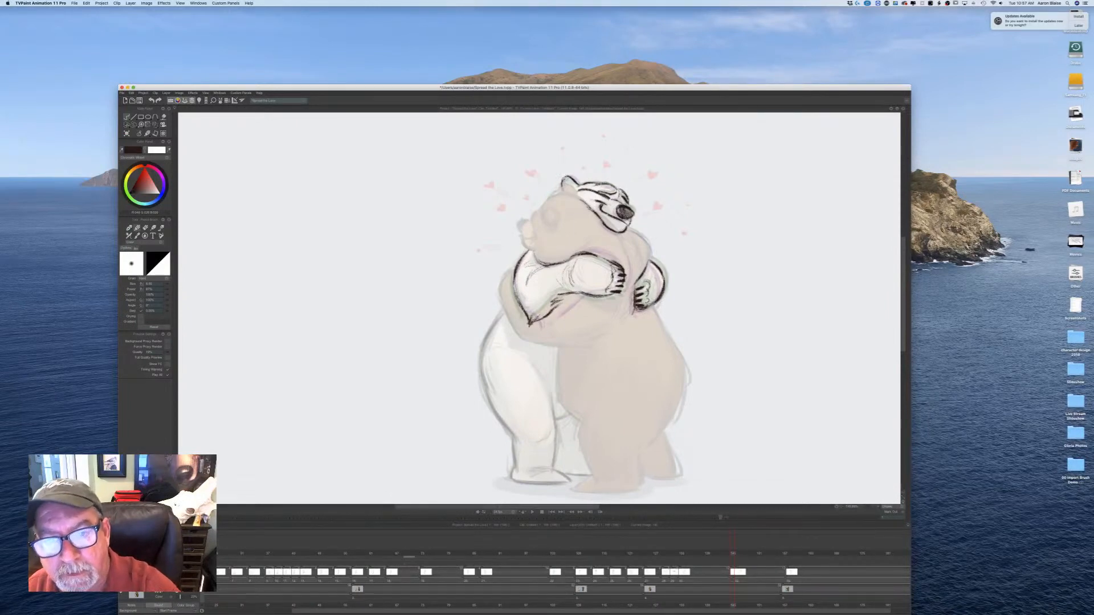
pyautogui.press('Left')
pyautogui.press('Right')
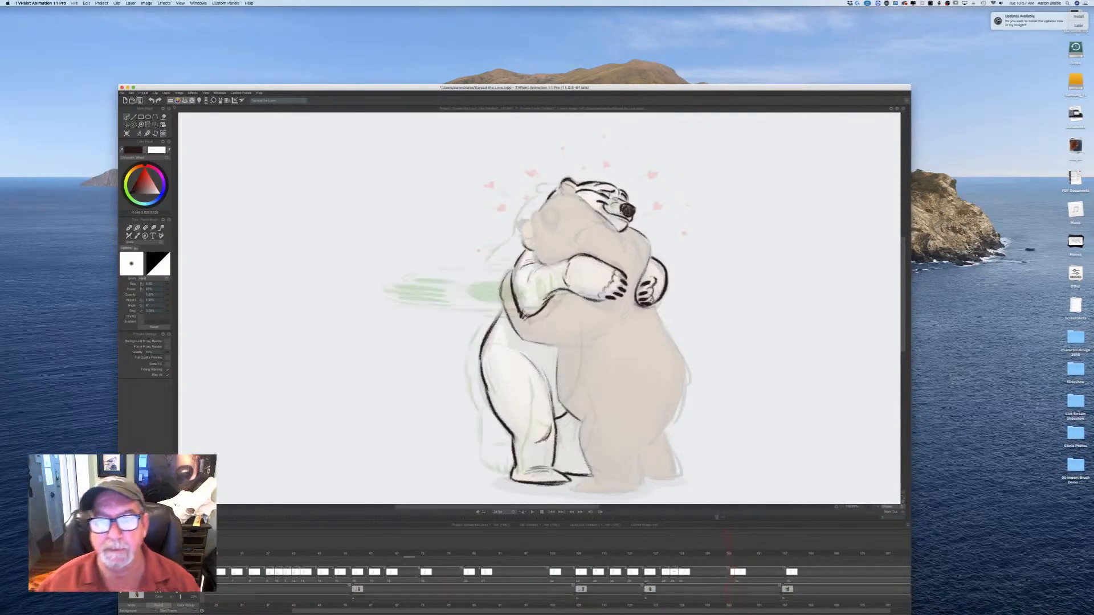
# Step: Compare the neighbouring hug drawings by flipping between them, and draw the front line of the white bear's near leg
pyautogui.press('Left')
pyautogui.press('Right')
pyautogui.press('Left')
pyautogui.press('Right')
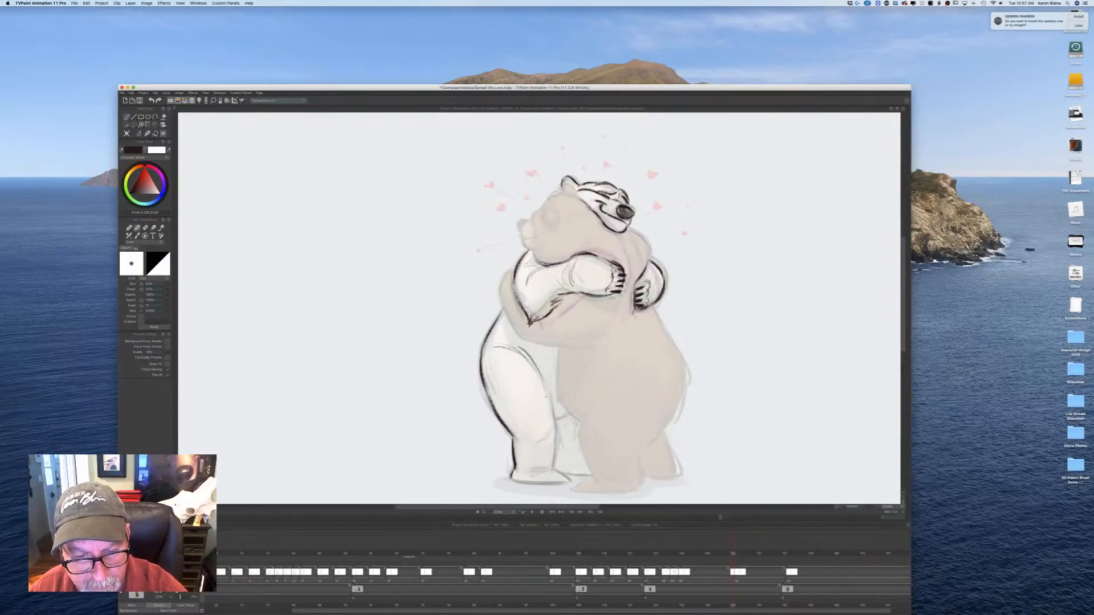
pyautogui.moveTo(549, 391); pyautogui.dragTo(551, 434)
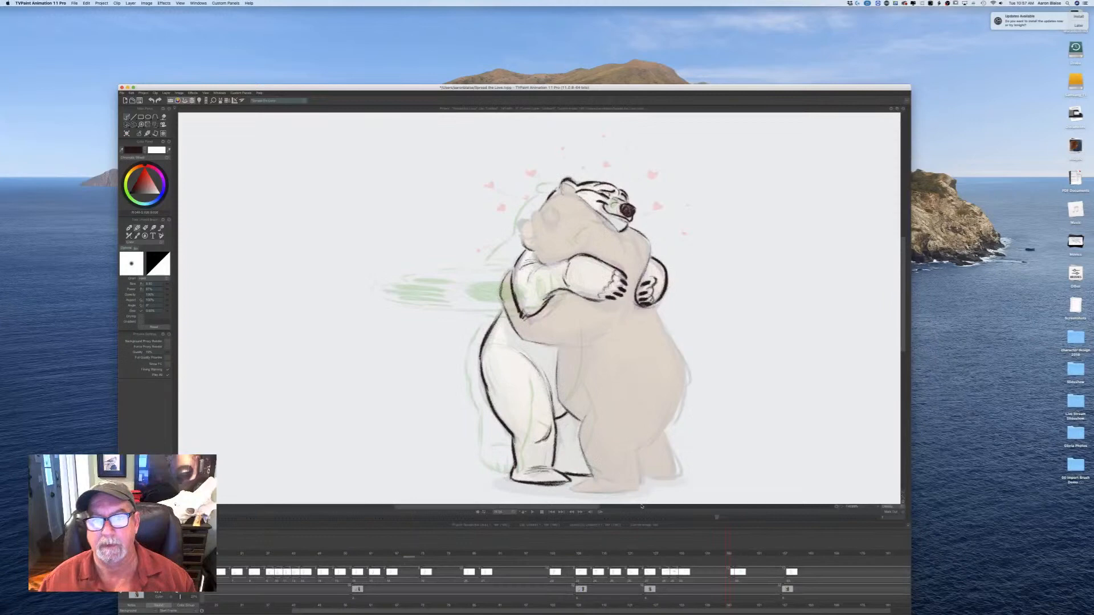
# Step: Lengthen the holds of the white bear's hug drawings, shift the rough layer's next key to match, and play back the timing
pyautogui.moveTo(731, 565); pyautogui.dragTo(719, 554)
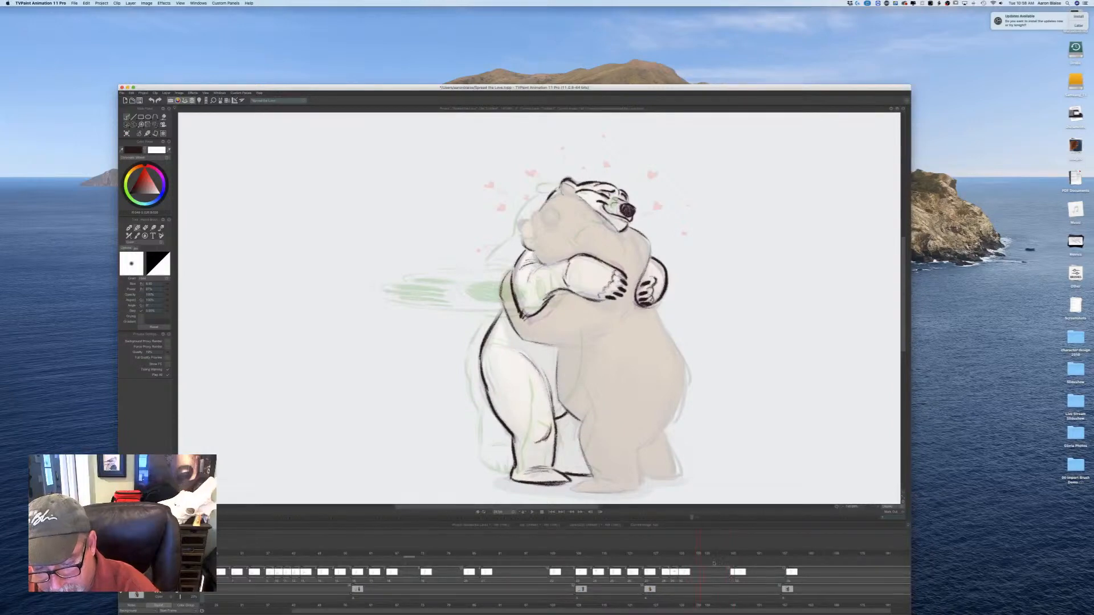
pyautogui.moveTo(730, 578)
pyautogui.mouseDown()
pyautogui.moveTo(704, 579)
pyautogui.moveTo(756, 583)
pyautogui.moveTo(739, 582)
pyautogui.mouseUp()
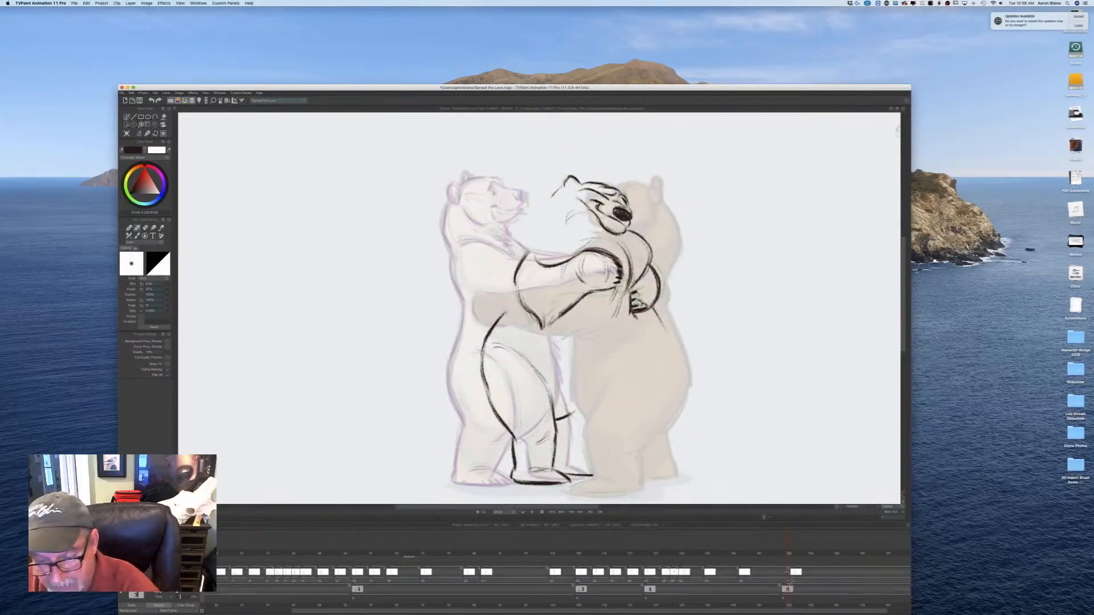
pyautogui.moveTo(789, 579); pyautogui.dragTo(714, 563)
pyautogui.moveTo(781, 595); pyautogui.dragTo(808, 598)
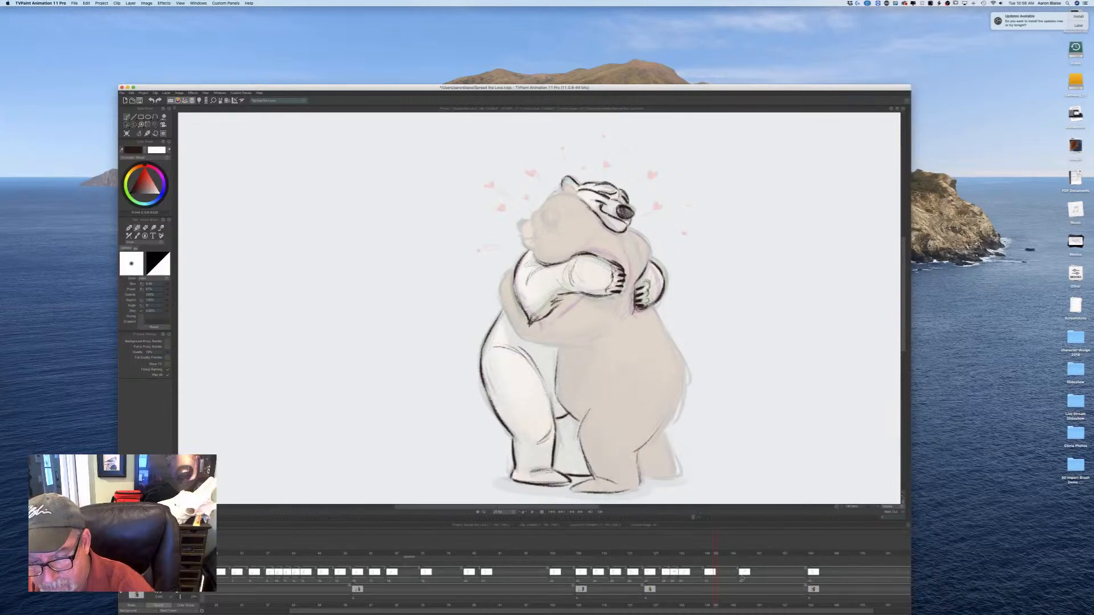
pyautogui.press('Return')
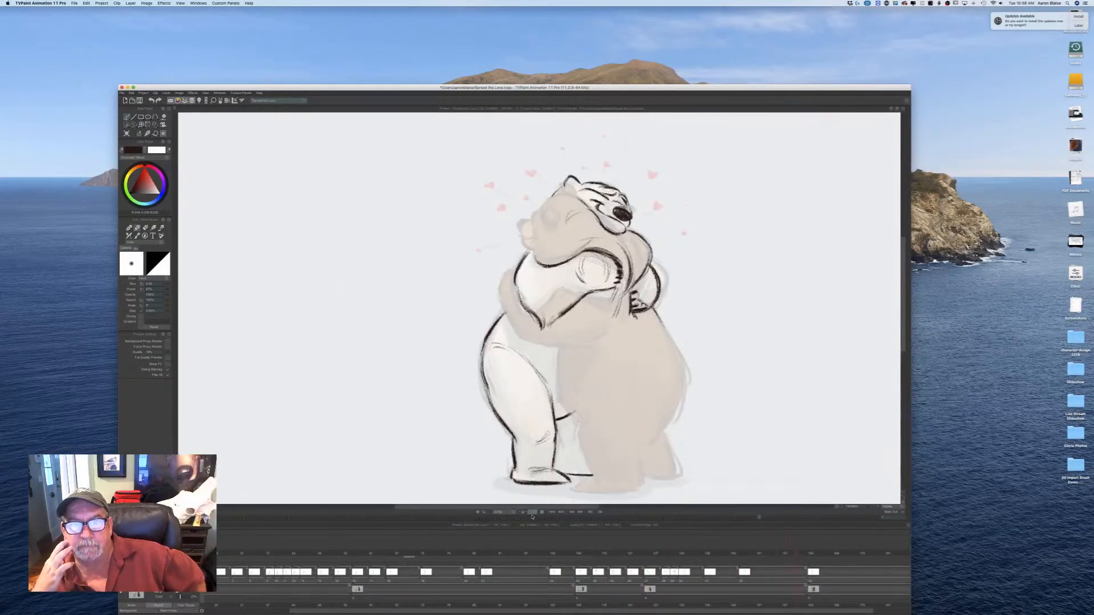
pyautogui.click(541, 513)
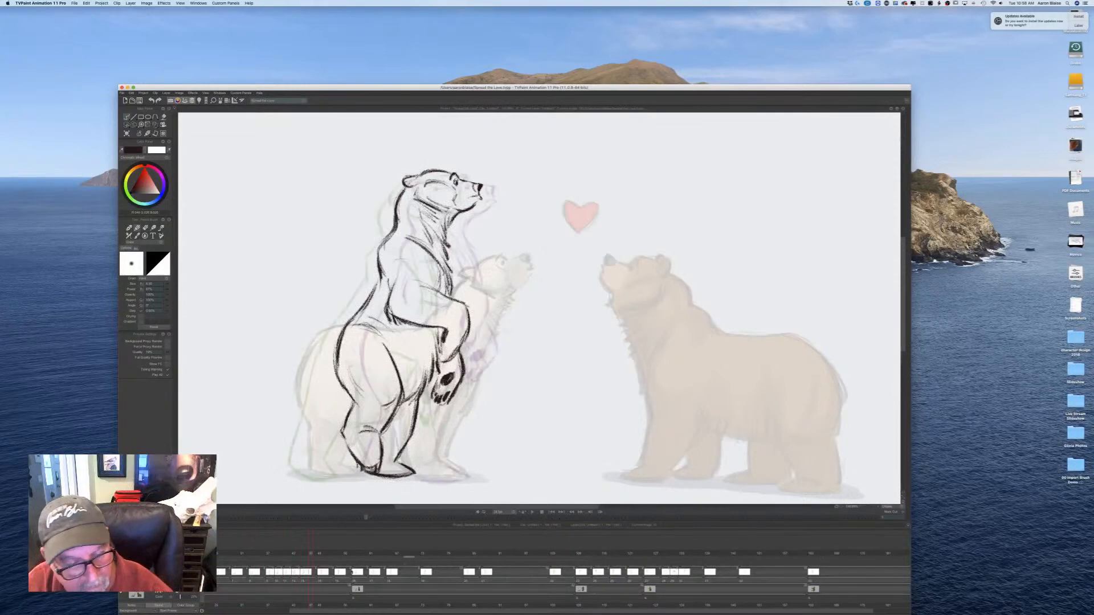
# Step: Extend the final hug hold further, move the rough layer's release key to match, and play back the animation
pyautogui.moveTo(310, 555); pyautogui.dragTo(845, 580)
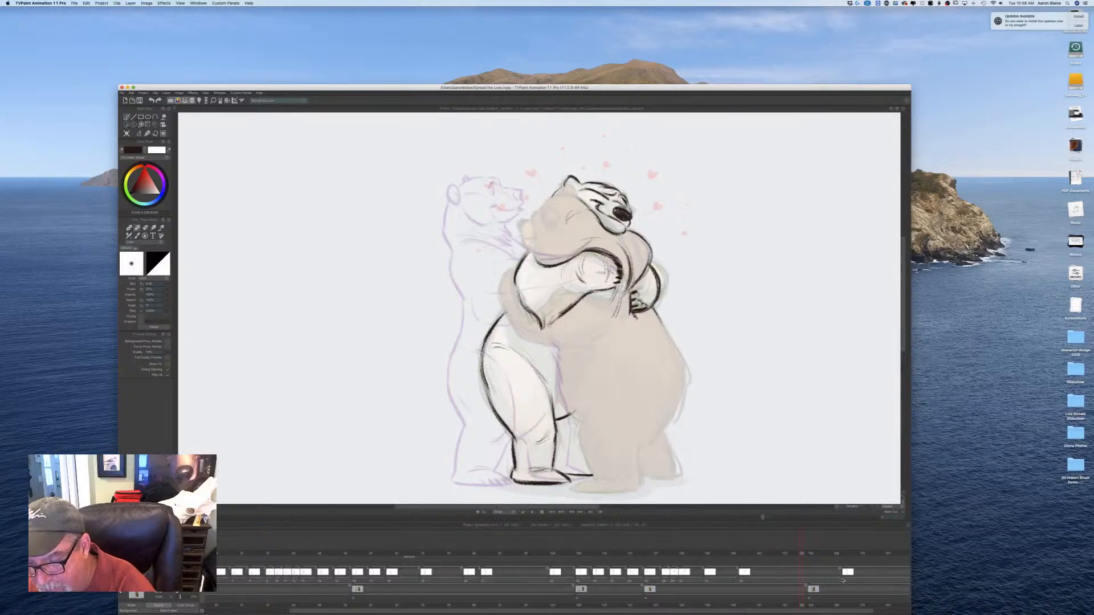
pyautogui.moveTo(806, 596); pyautogui.dragTo(839, 596)
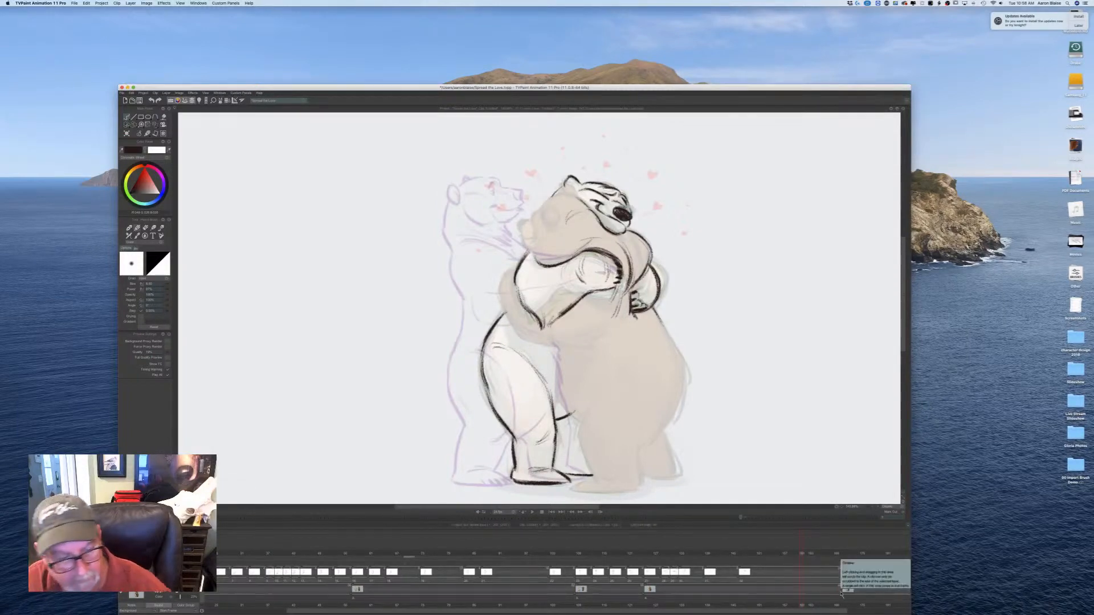
pyautogui.click(532, 512)
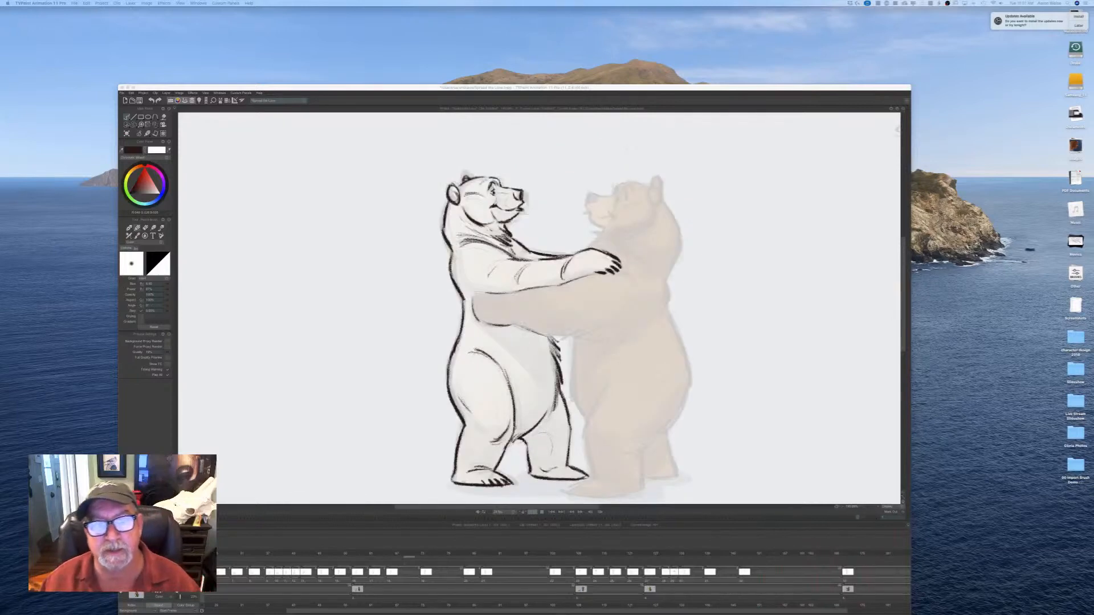
pyautogui.click(541, 514)
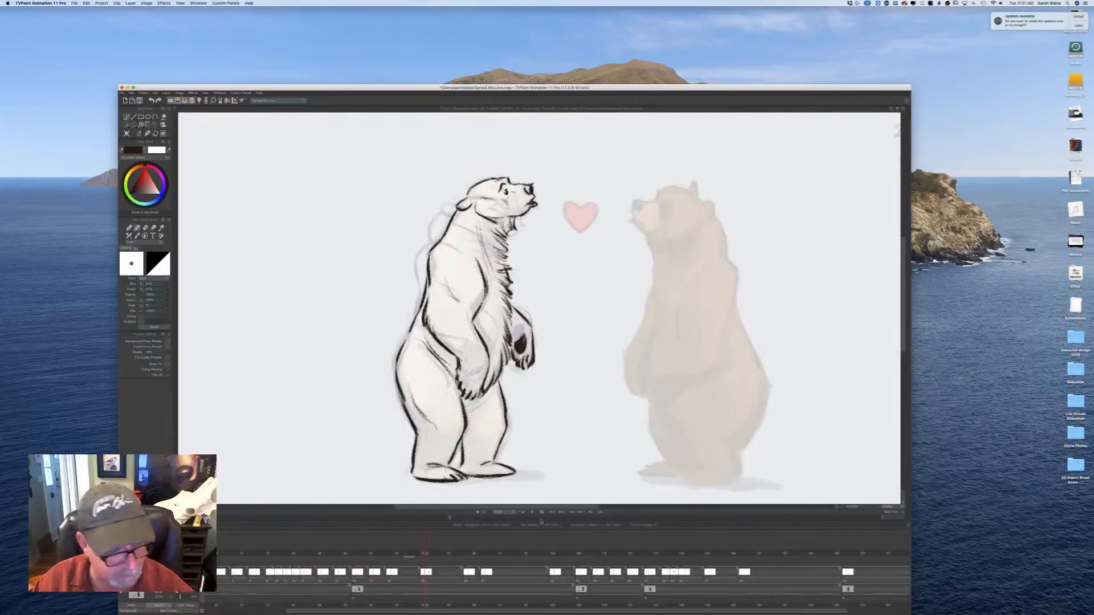
# Step: Preview the coloured rough at higher opacity with the line layer hidden, and restore the line layer over the dimmed rough
pyautogui.click(156, 574)
pyautogui.moveTo(180, 597); pyautogui.dragTo(196, 597)
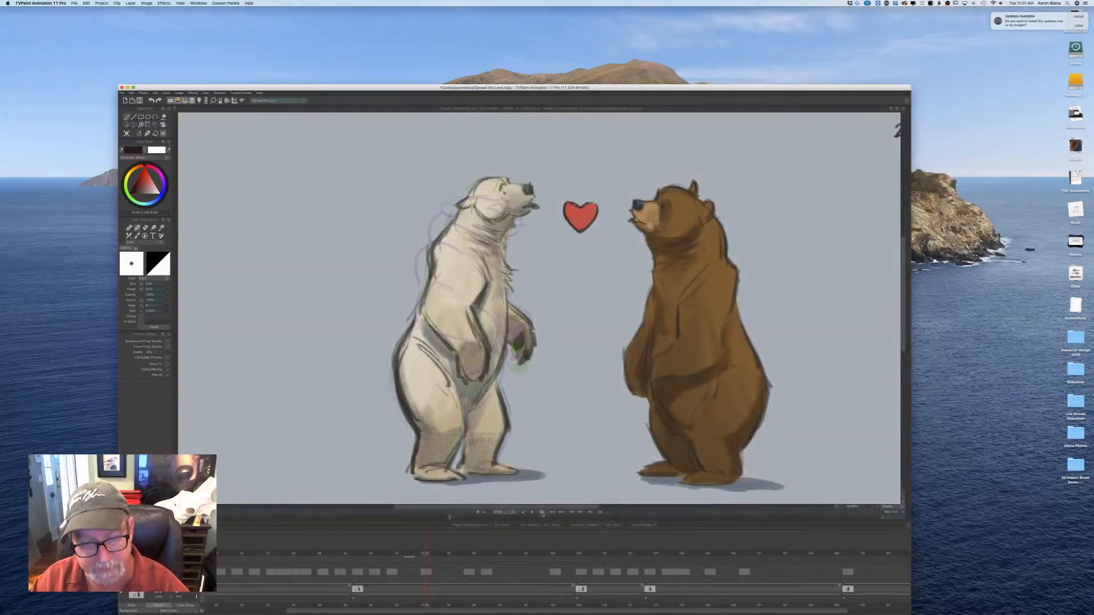
pyautogui.click(532, 513)
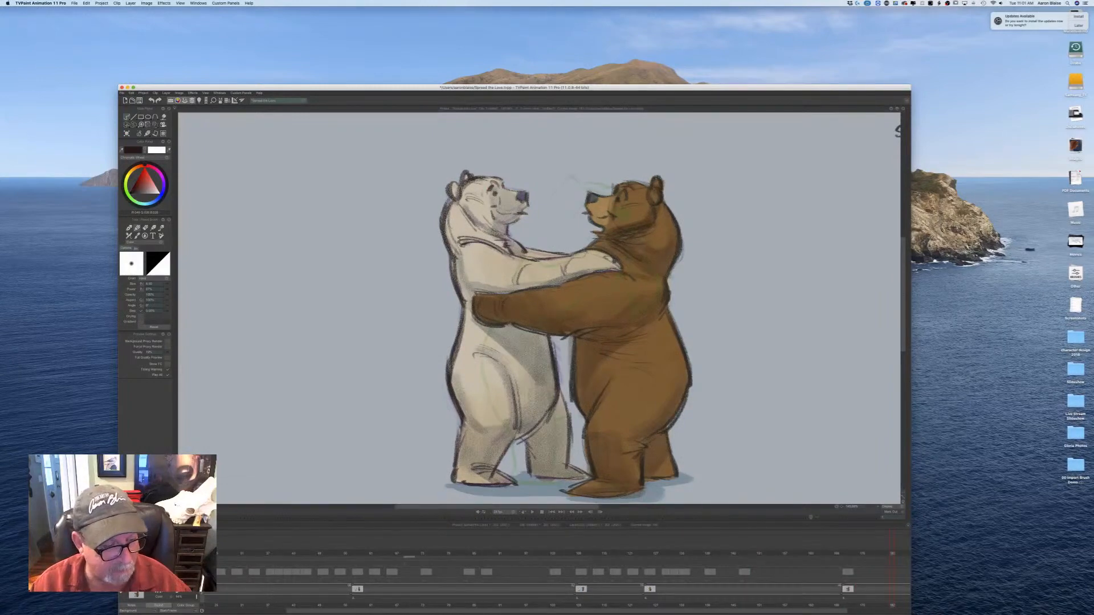
pyautogui.click(192, 575)
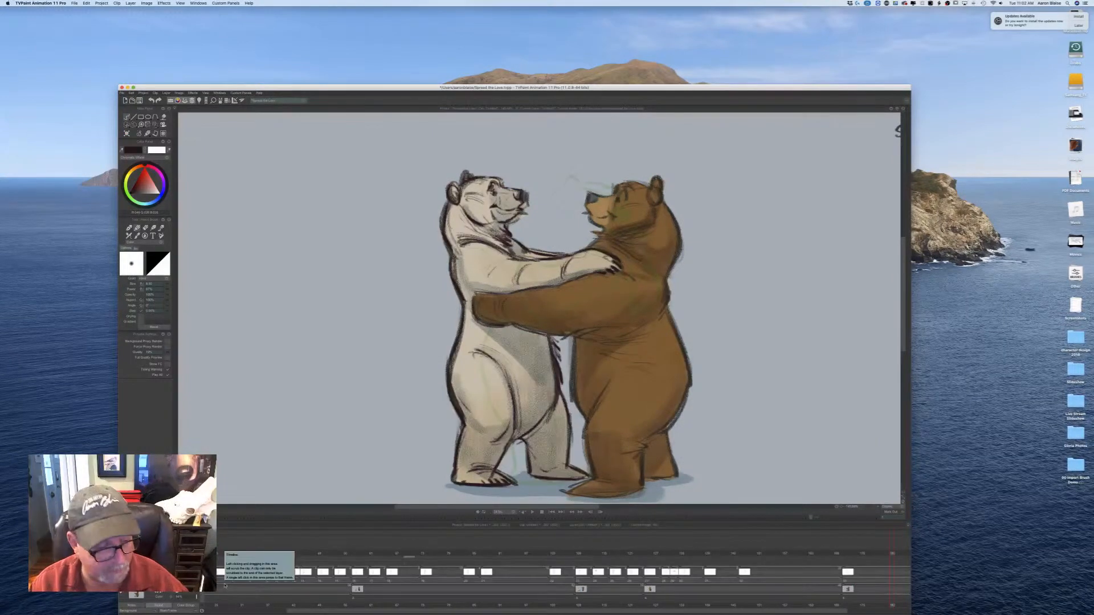
pyautogui.moveTo(196, 597); pyautogui.dragTo(186, 597)
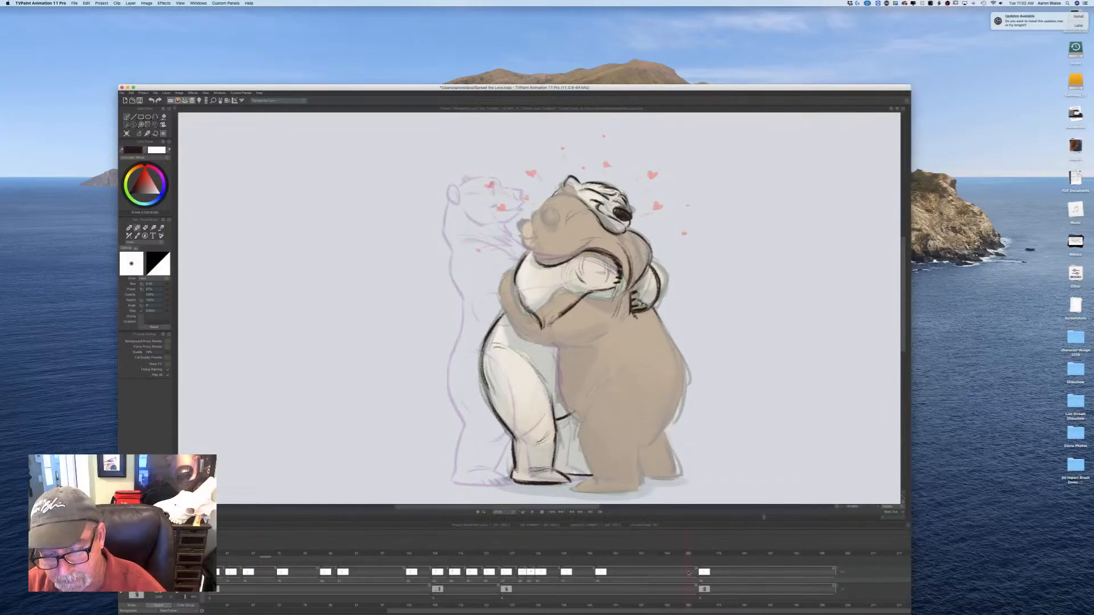
# Step: Add a blank drawing between the hug hold and the arms-extended key, and hide the coloured rough layer
pyautogui.moveTo(699, 570); pyautogui.dragTo(705, 587)
pyautogui.click(701, 554)
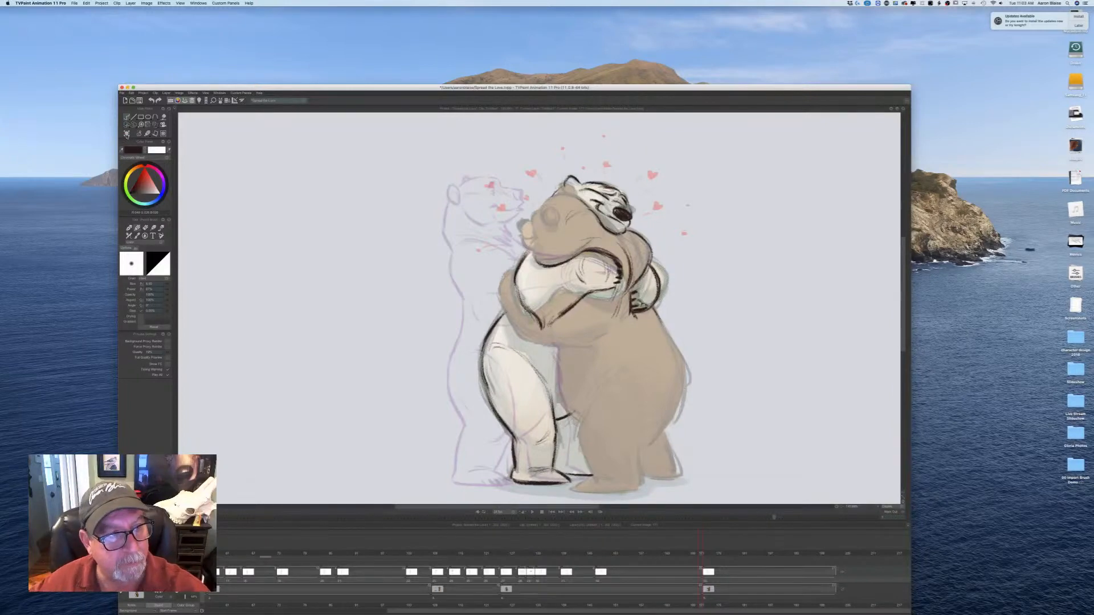
pyautogui.click(127, 135)
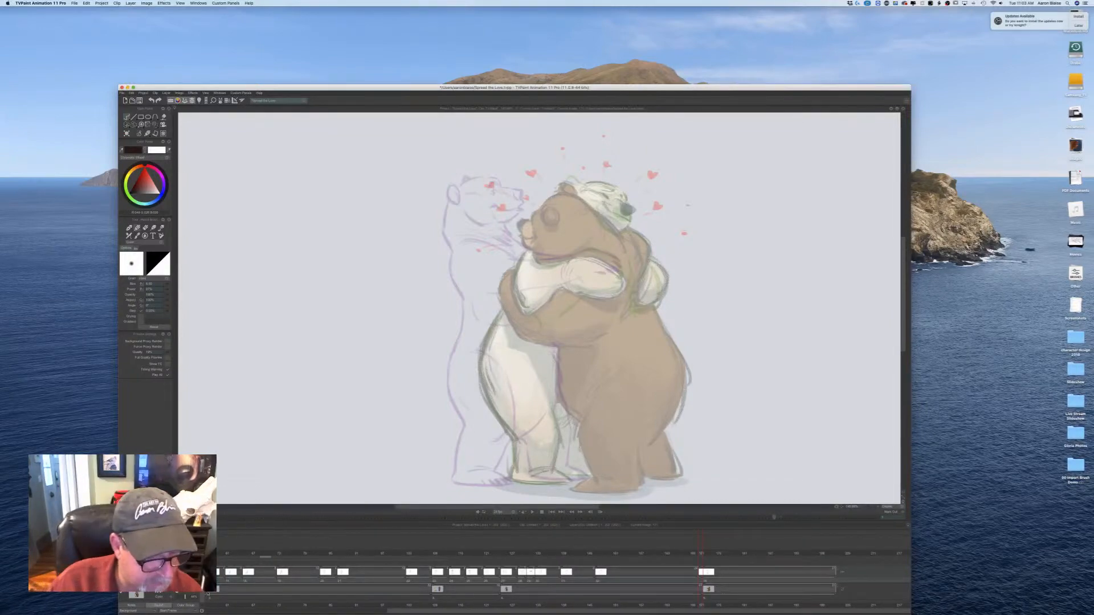
pyautogui.click(179, 594)
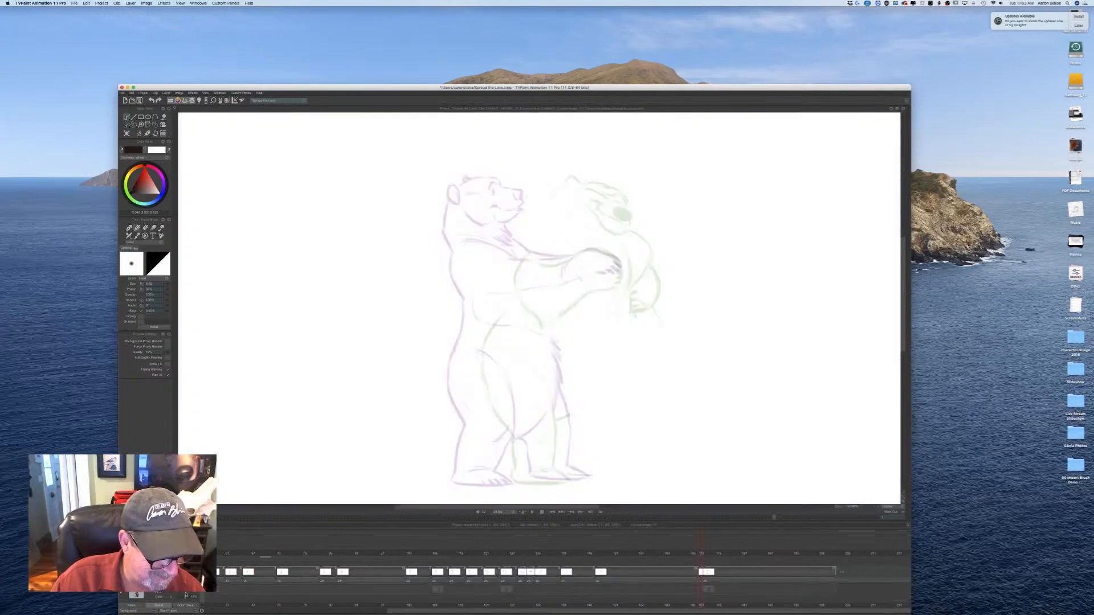
# Step: Rough in the white bear's head oval and upper back line on the new in-between, flipping to compare with neighbouring drawings
pyautogui.moveTo(522, 203); pyautogui.dragTo(564, 223)
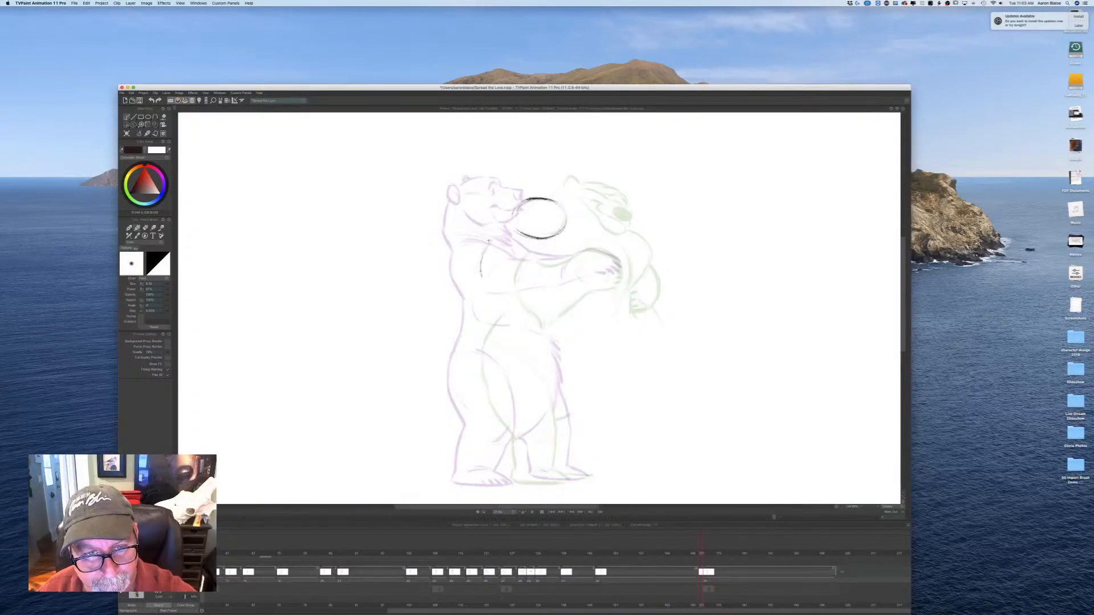
pyautogui.press('Right')
pyautogui.press('Left')
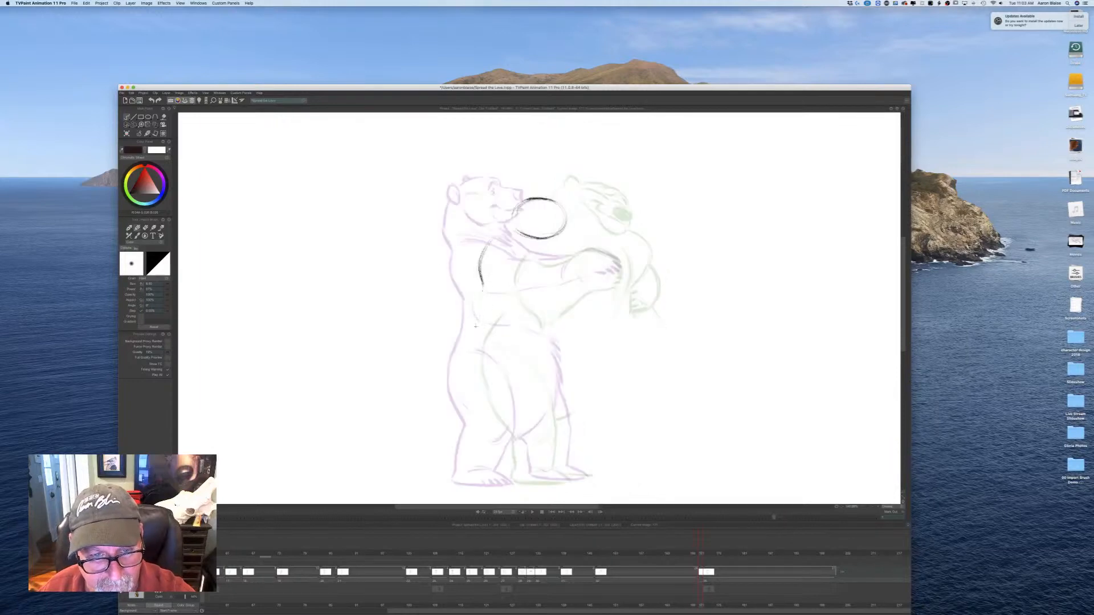
pyautogui.press('Left')
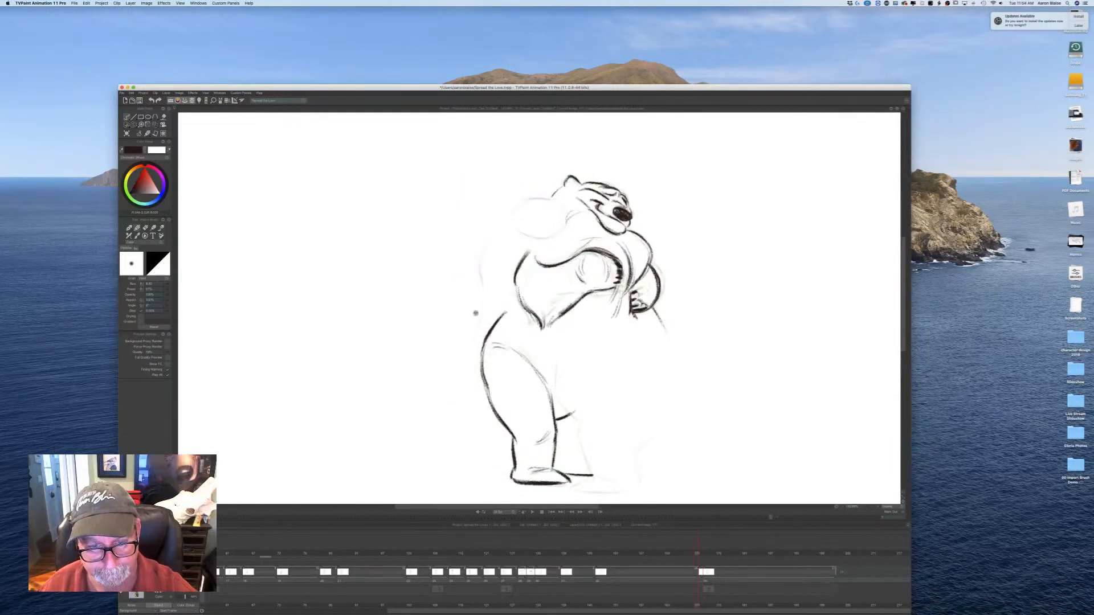
pyautogui.press('Right')
pyautogui.press('Left')
pyautogui.press('Right')
# Step: Draw the thigh curve and the front and back outlines of the white bear's near leg, flipping to check their spacing
pyautogui.moveTo(491, 346); pyautogui.dragTo(518, 367)
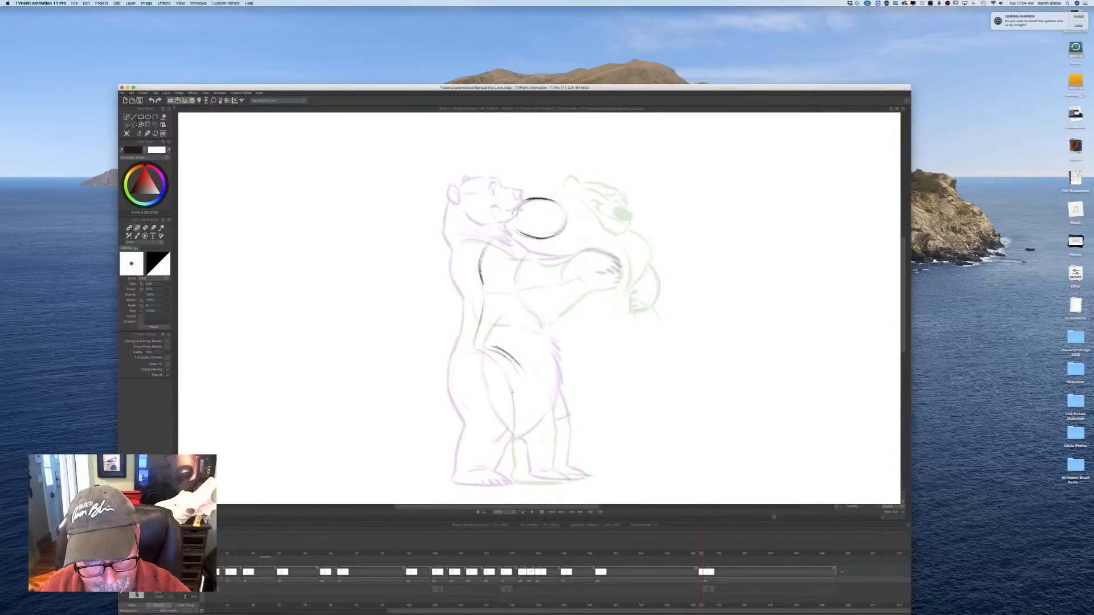
pyautogui.press('Left')
pyautogui.press('Right')
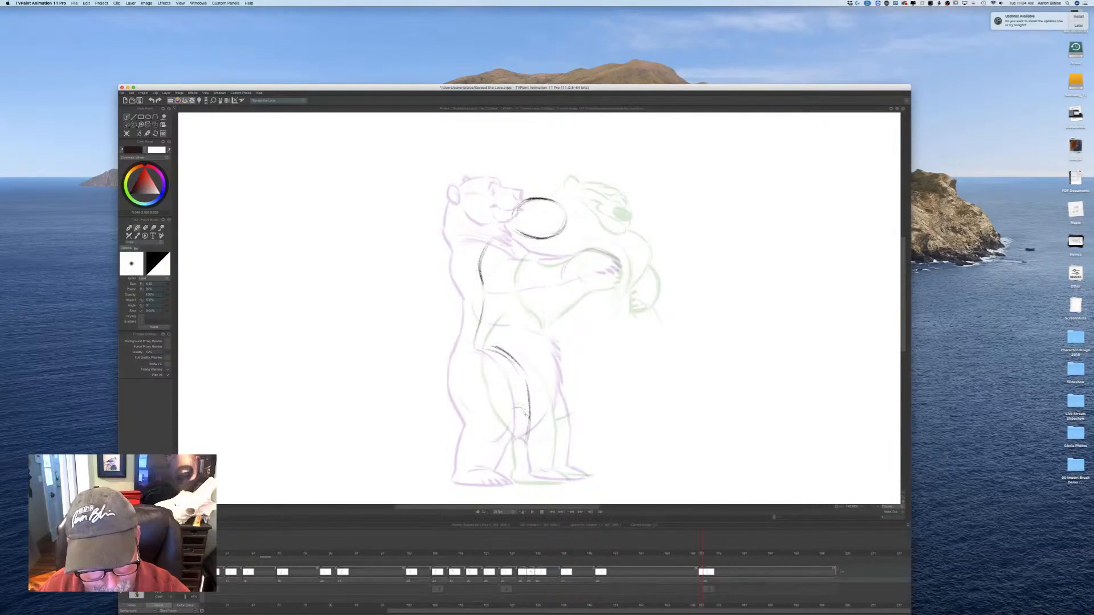
pyautogui.press('Left')
pyautogui.press('Right')
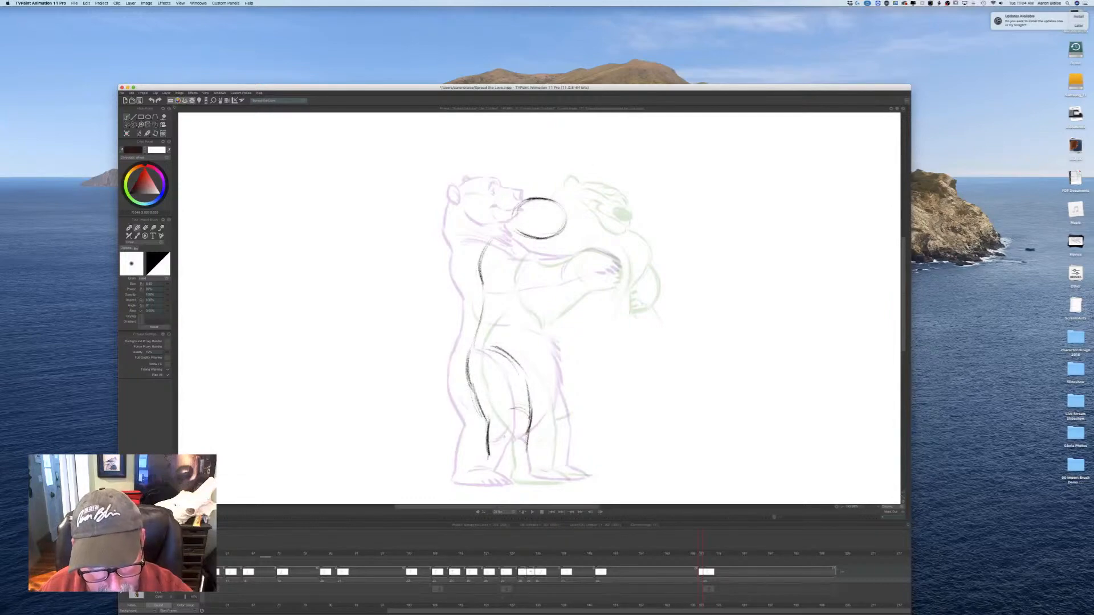
pyautogui.press('Left')
pyautogui.press('Right')
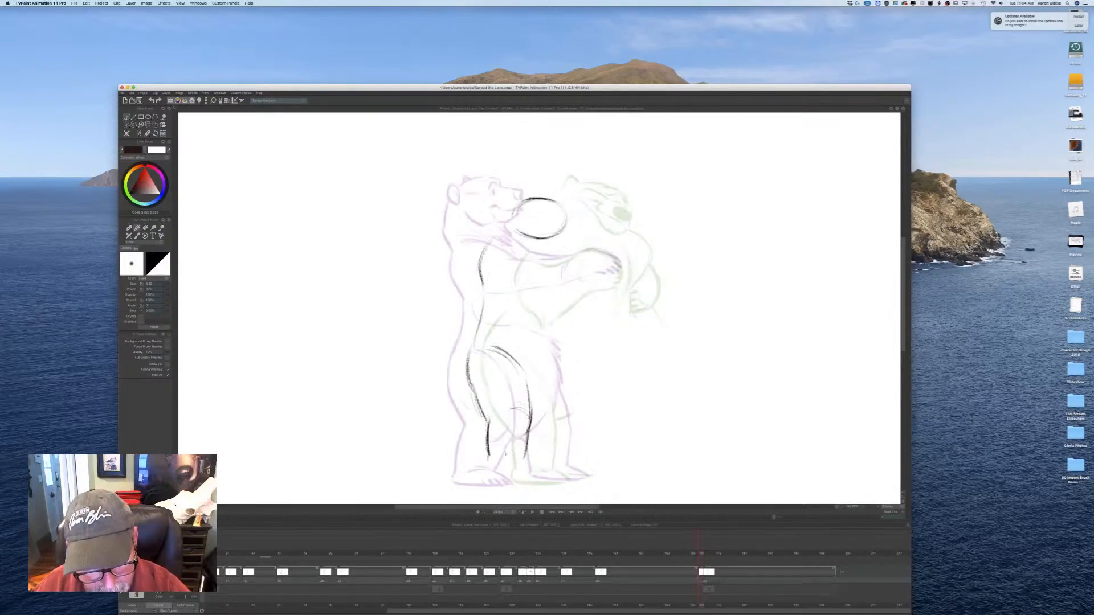
# Step: Draw the white bear's near foot with its claws, and flip to compare its position with the hug drawing
pyautogui.moveTo(520, 453)
pyautogui.mouseDown()
pyautogui.moveTo(537, 479)
pyautogui.moveTo(491, 467)
pyautogui.moveTo(518, 479)
pyautogui.moveTo(536, 479)
pyautogui.mouseUp()
pyautogui.press('Left')
pyautogui.press('Right')
pyautogui.press('Left')
pyautogui.press('Right')
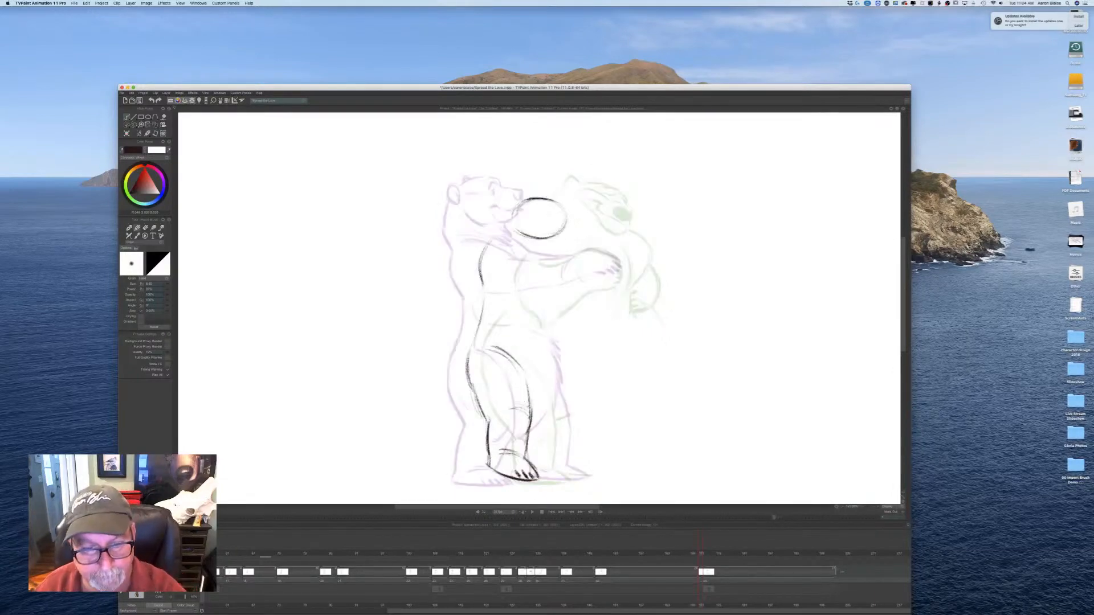
# Step: Restate the near leg's knee and lower leg lines, and draw the sole line of the white bear's far foot
pyautogui.moveTo(525, 383); pyautogui.dragTo(529, 457)
pyautogui.moveTo(508, 413)
pyautogui.mouseDown()
pyautogui.moveTo(522, 409)
pyautogui.moveTo(522, 459)
pyautogui.moveTo(491, 473)
pyautogui.moveTo(506, 479)
pyautogui.mouseUp()
pyautogui.press('Left')
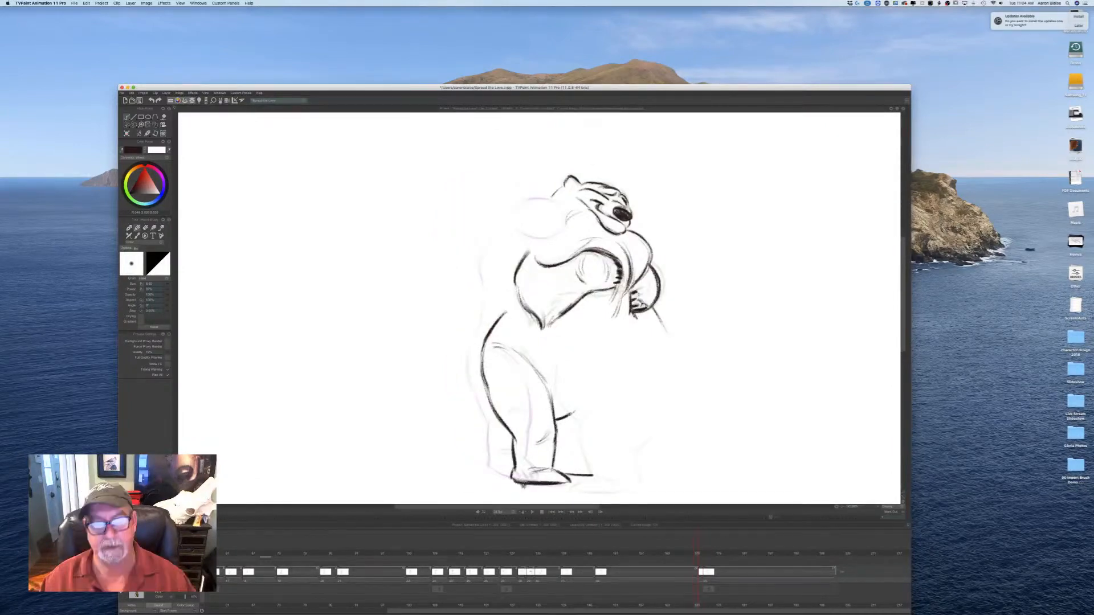
pyautogui.press('Right')
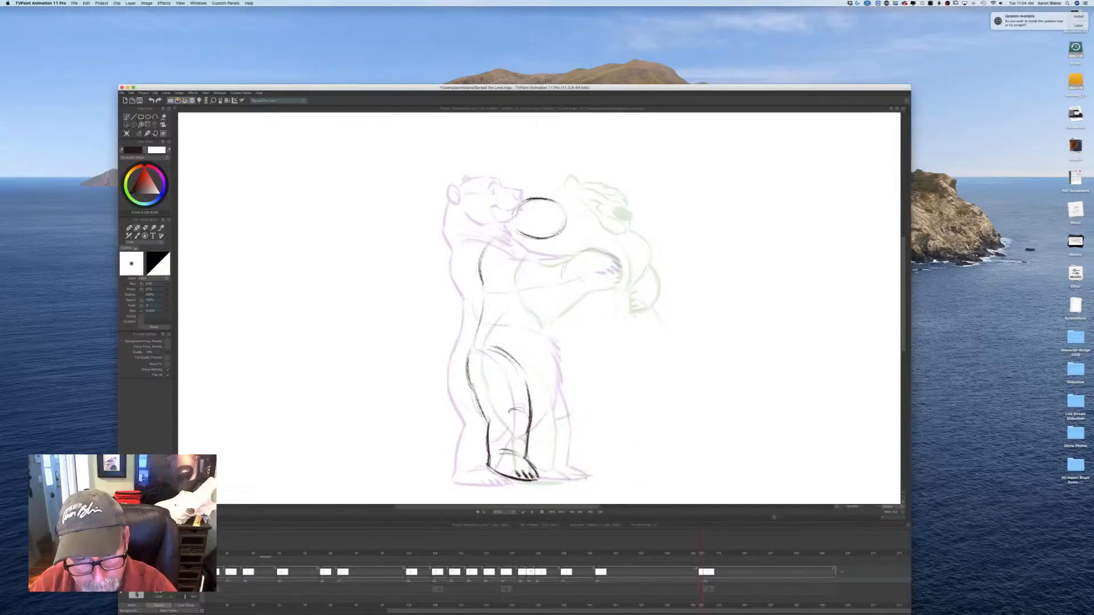
pyautogui.press('Left')
pyautogui.press('Right')
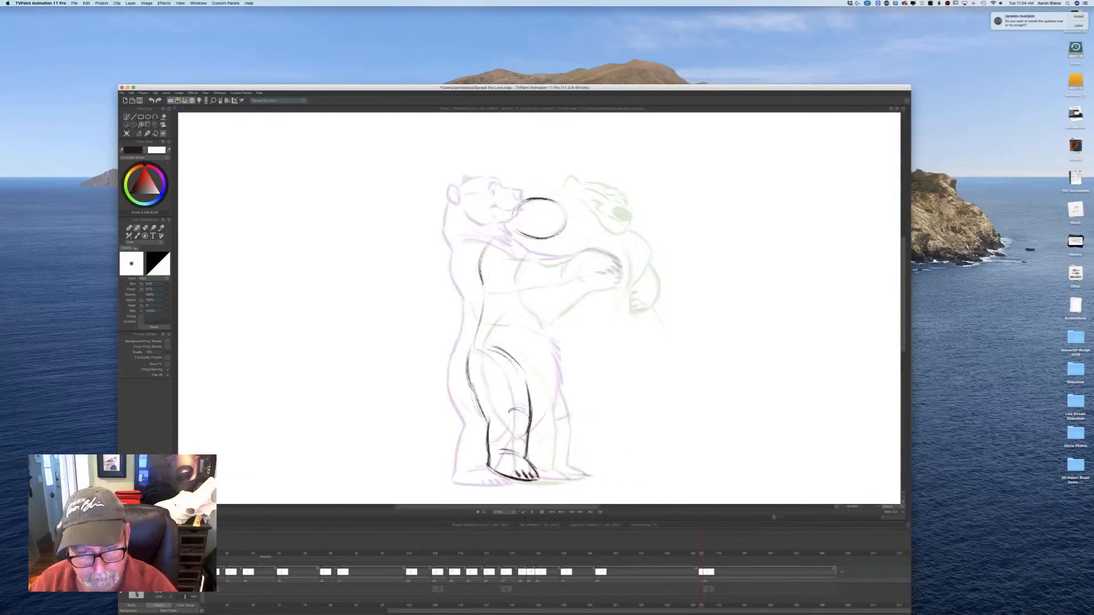
pyautogui.moveTo(593, 475); pyautogui.dragTo(556, 472)
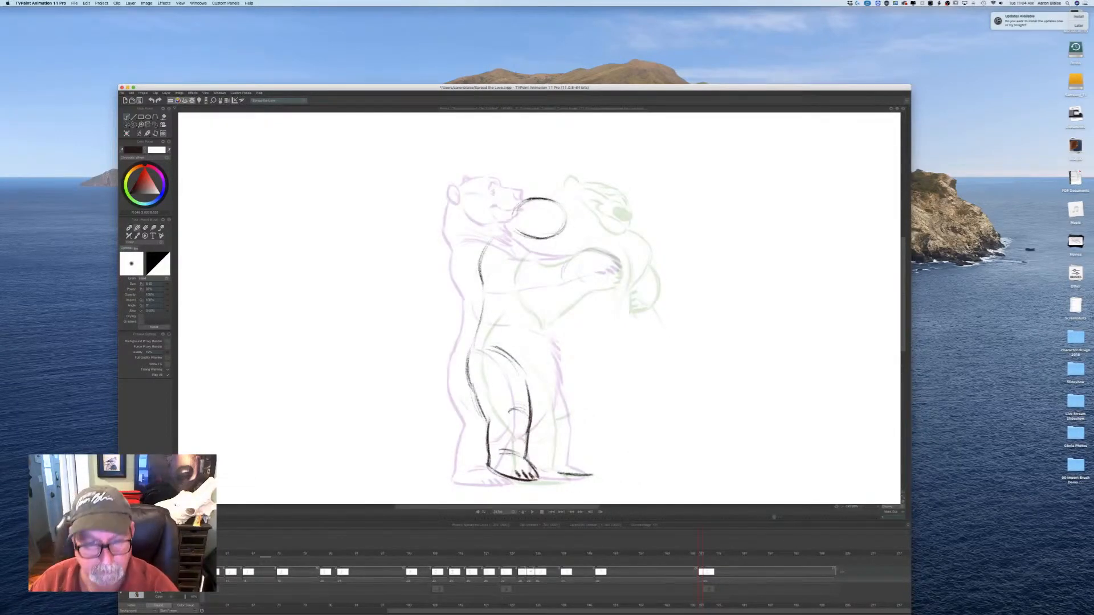
# Step: Flip repeatedly between the in-between and the hug drawing to examine the movement of the white bear's body and legs
pyautogui.press('Left')
pyautogui.press('Right')
pyautogui.press('Left')
pyautogui.press('Right')
pyautogui.press('Left')
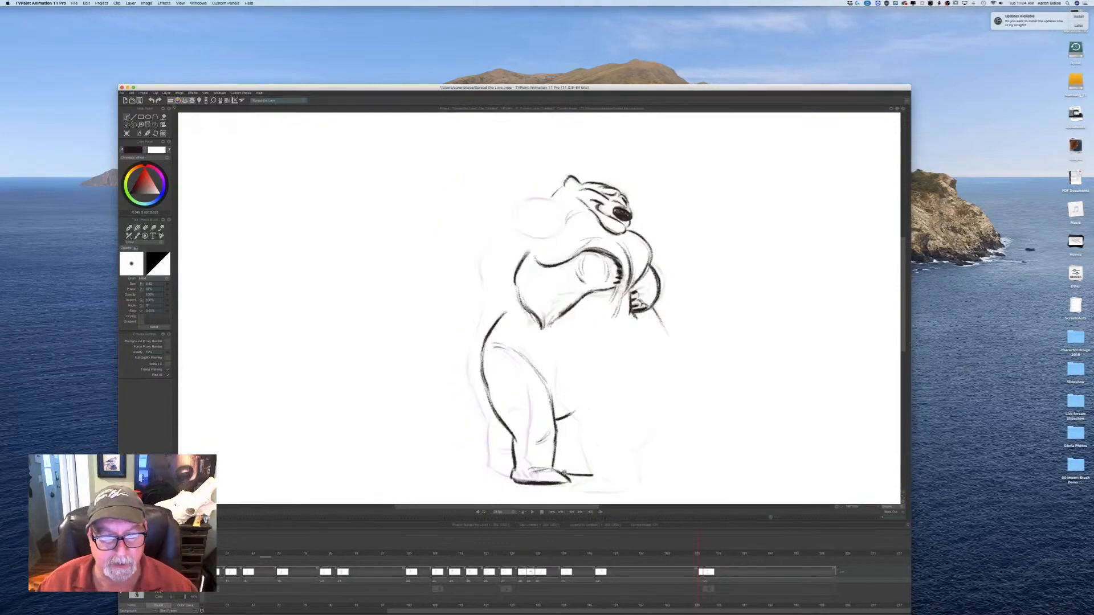
pyautogui.press('Right')
pyautogui.press('Left')
pyautogui.press('Right')
pyautogui.press('Left')
pyautogui.press('Right')
pyautogui.press('Left')
pyautogui.press('Right')
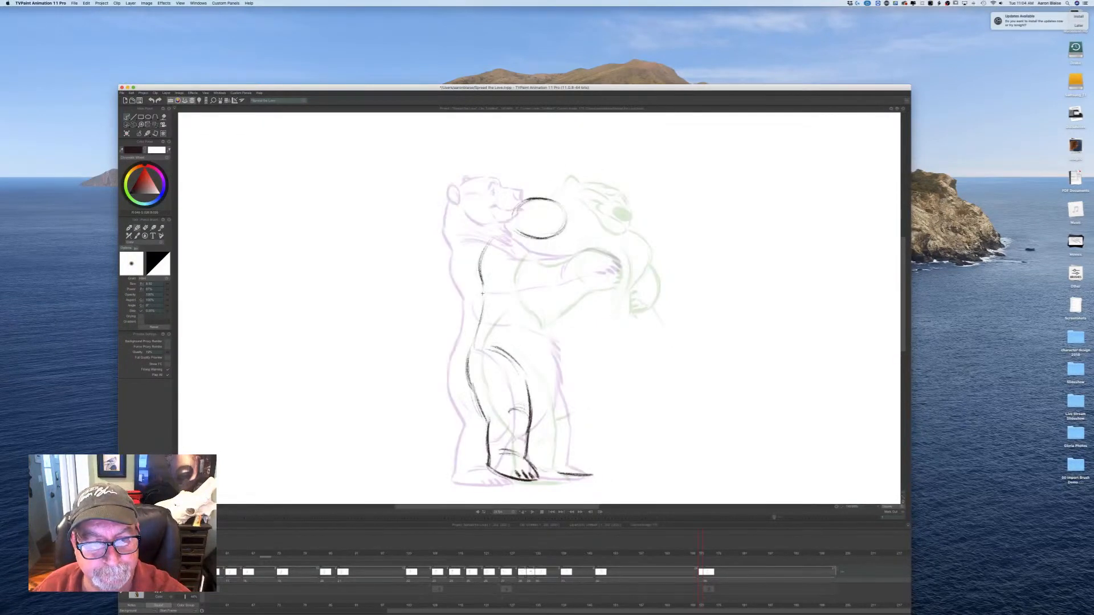
pyautogui.press('Left')
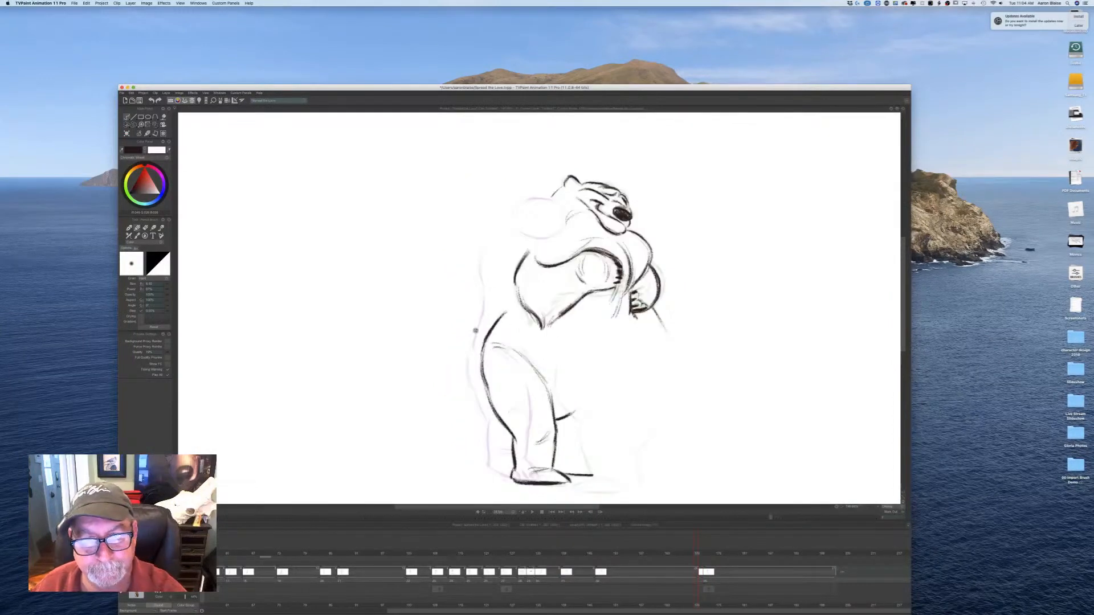
pyautogui.press('Right')
# Step: Draw the white bear's near paw with dark claws on the other bear's shoulder, and flip to compare it
pyautogui.moveTo(583, 251)
pyautogui.mouseDown()
pyautogui.moveTo(620, 270)
pyautogui.moveTo(607, 288)
pyautogui.moveTo(619, 270)
pyautogui.moveTo(621, 281)
pyautogui.mouseUp()
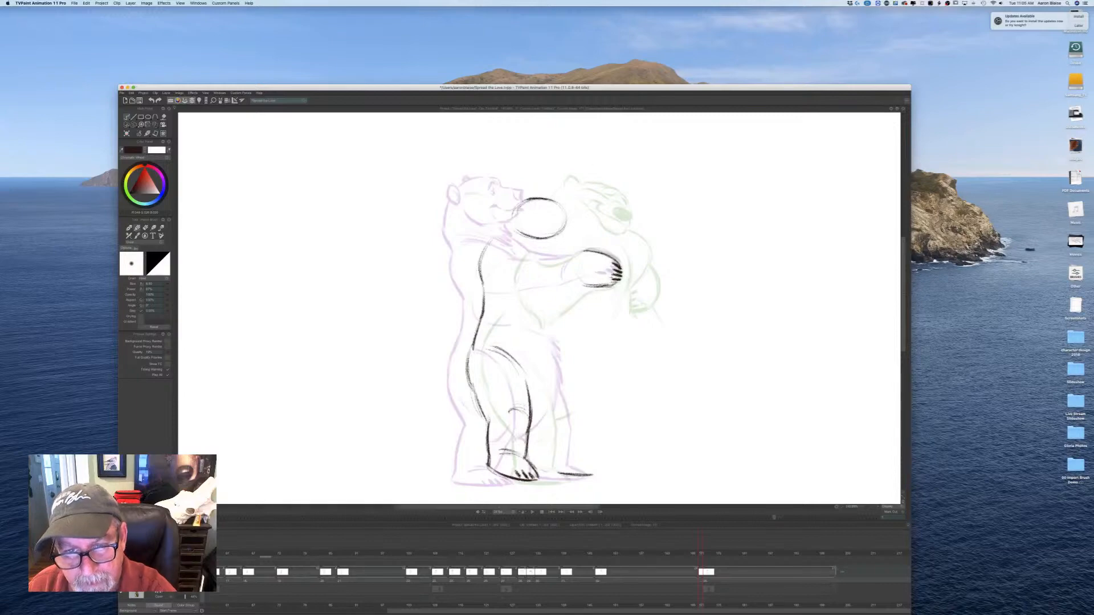
pyautogui.press('Right')
pyautogui.press('Left')
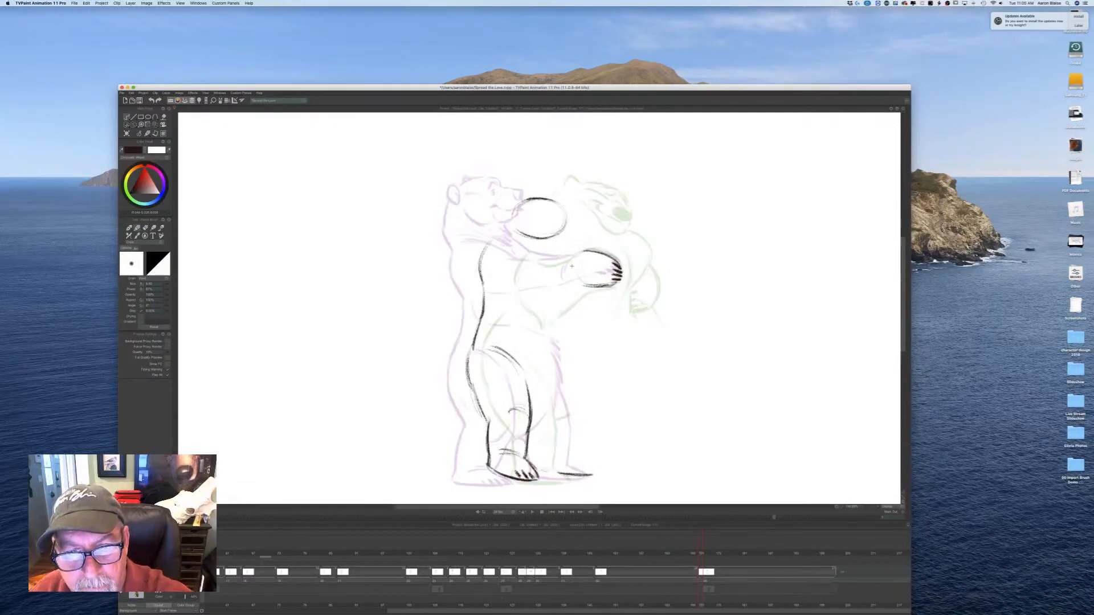
# Step: Add the wrist curve behind the white bear's near paw, draw the forearm's underside, and flip to compare with the hug drawing
pyautogui.moveTo(579, 252); pyautogui.dragTo(569, 270)
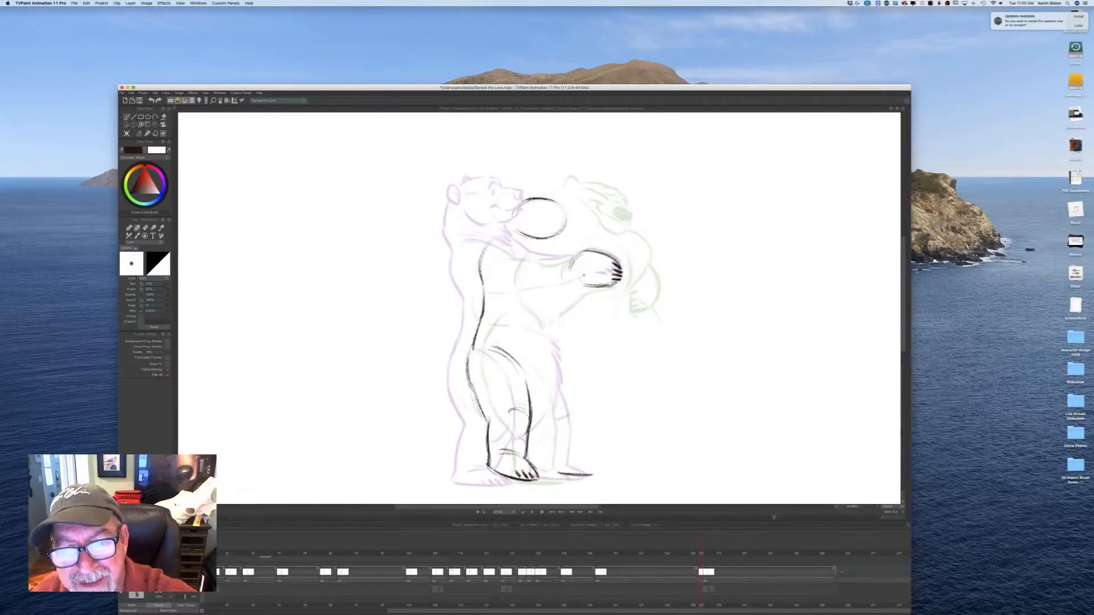
pyautogui.press('Left')
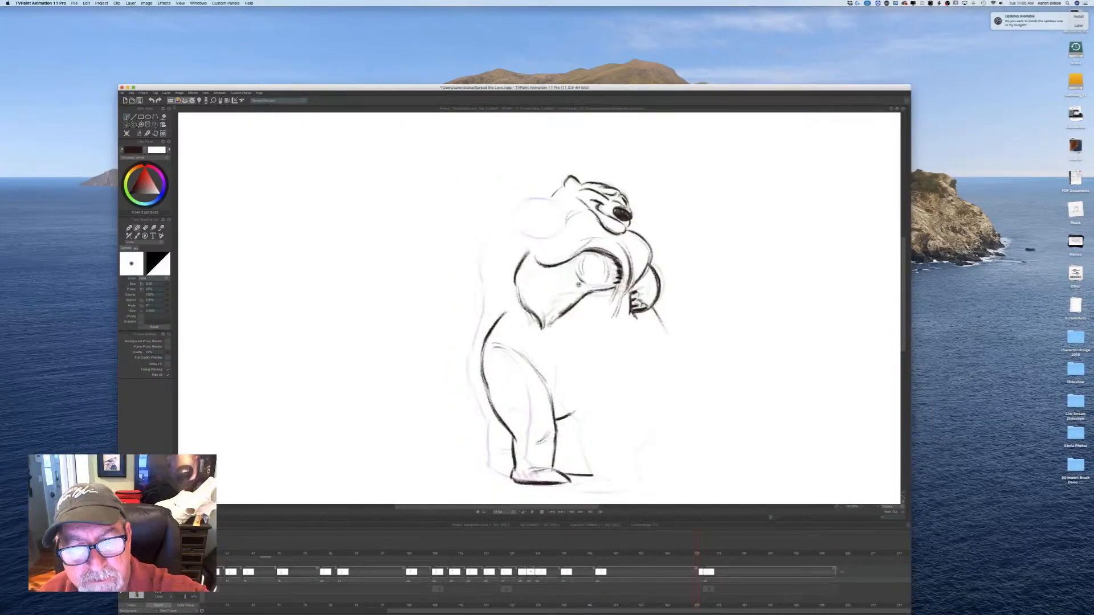
pyautogui.press('Right')
pyautogui.moveTo(561, 300); pyautogui.dragTo(535, 313)
pyautogui.press('Left')
pyautogui.press('Right')
pyautogui.press('Left')
pyautogui.press('Right')
pyautogui.press('Left')
pyautogui.press('Right')
pyautogui.press('Left')
pyautogui.press('Right')
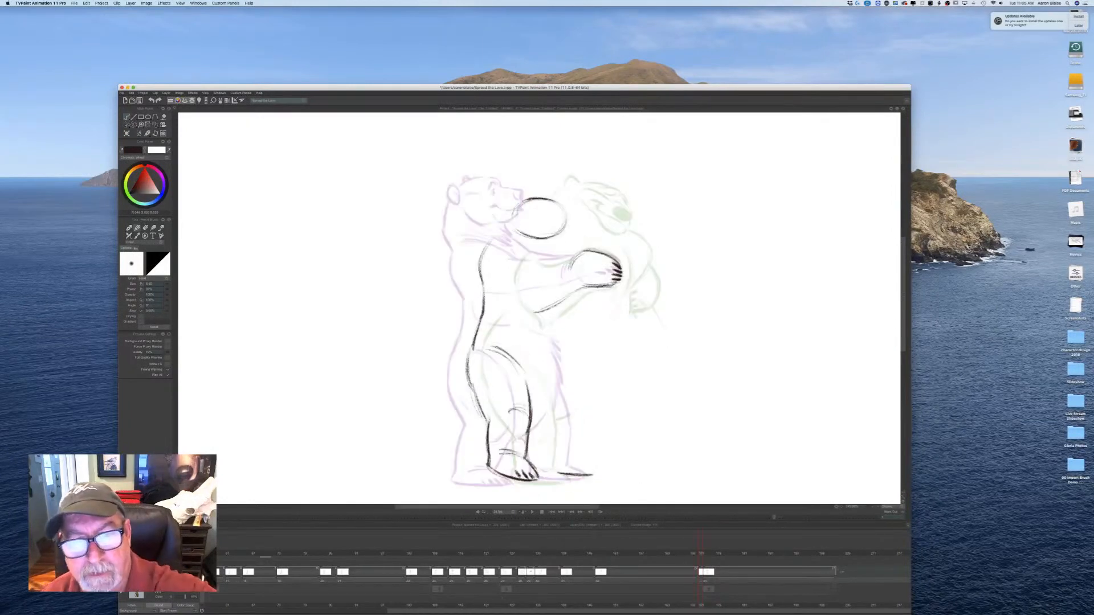
# Step: Draw the top contour of the white bear's near forearm, and flip to compare it with the hug drawing
pyautogui.moveTo(587, 250); pyautogui.dragTo(541, 262)
pyautogui.press('Left')
pyautogui.press('Right')
pyautogui.press('Left')
pyautogui.press('Right')
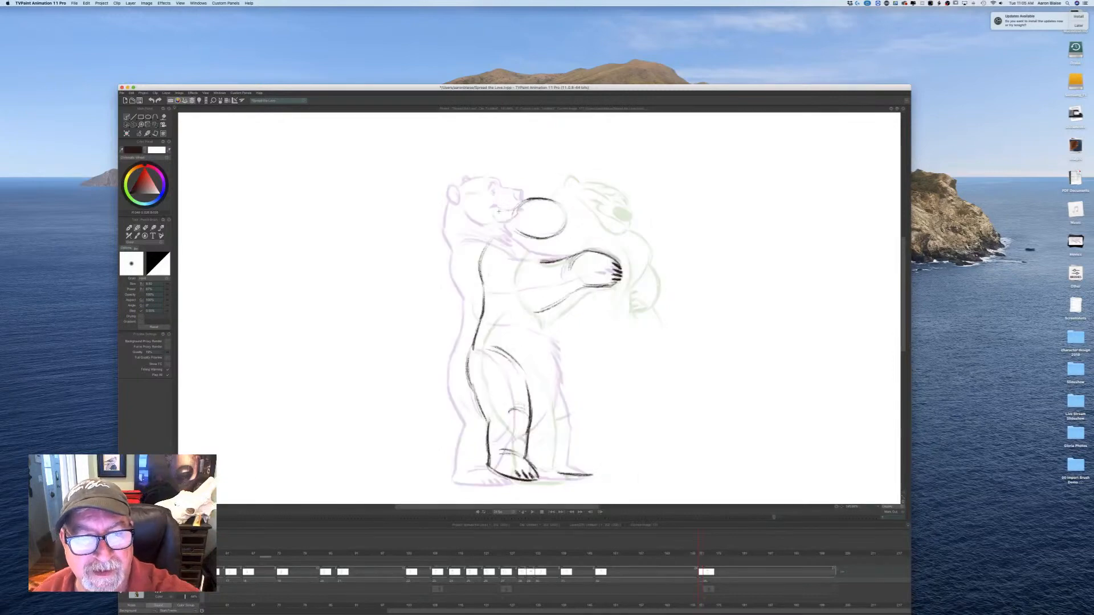
# Step: Draw the white bear's upper back and neck line from the shoulder up to the head circle, and check it against the hug drawing
pyautogui.moveTo(512, 202); pyautogui.dragTo(481, 267)
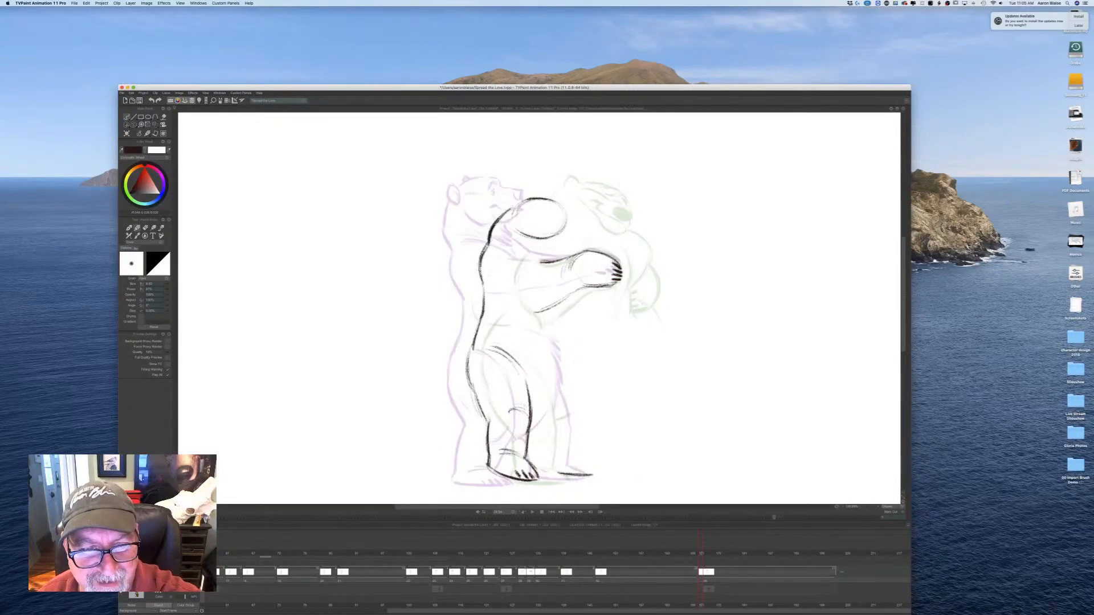
pyautogui.press('Left')
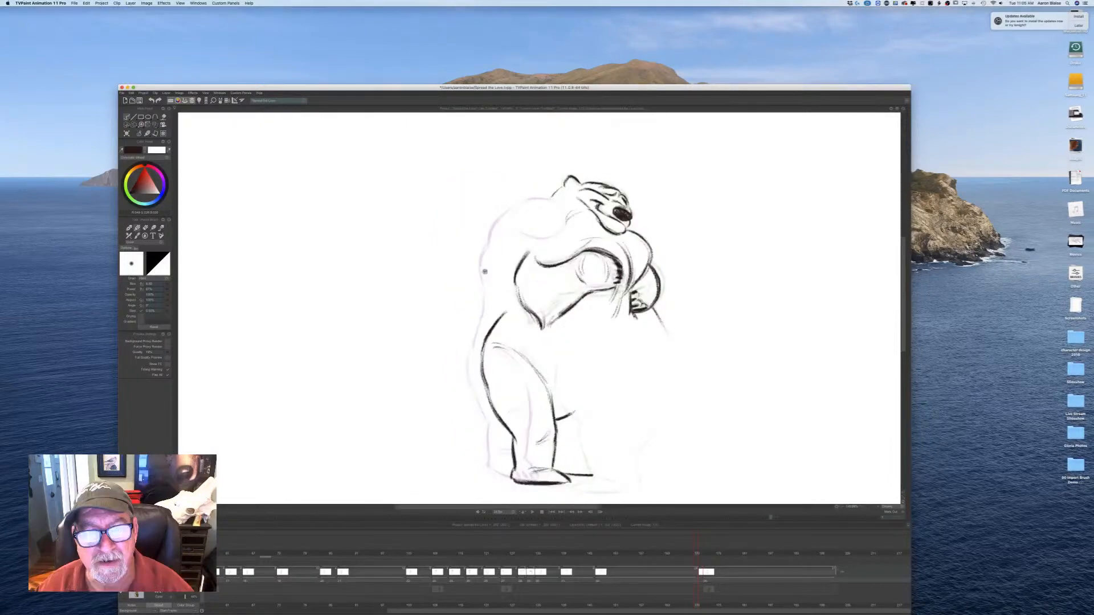
pyautogui.press('Right')
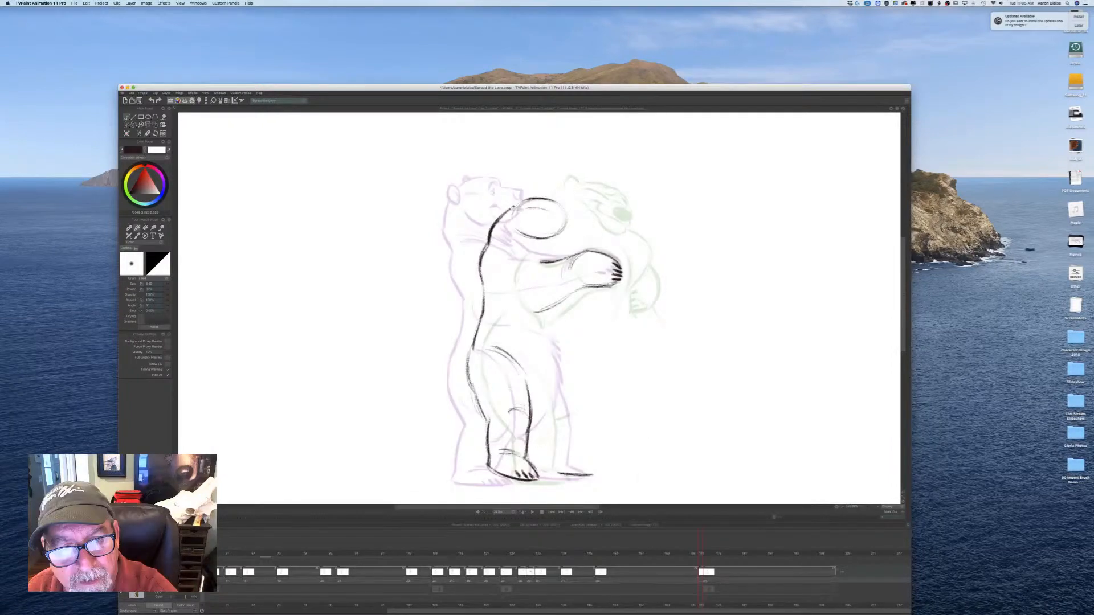
# Step: Draw a small round ear at the back of the white bear's head and erase the overlapping construction line
pyautogui.moveTo(514, 207); pyautogui.dragTo(523, 199)
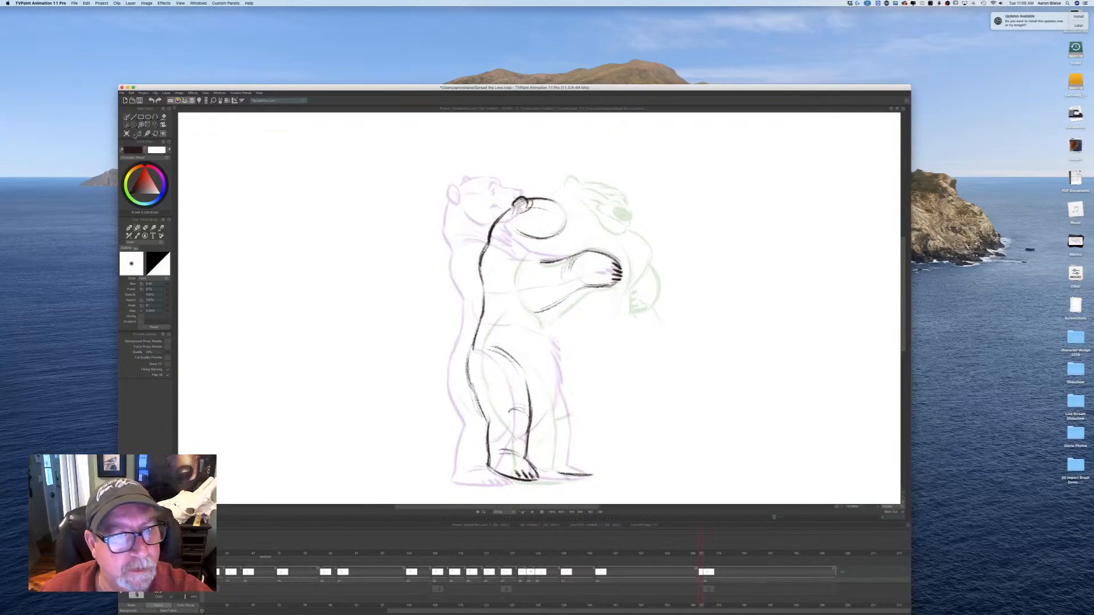
pyautogui.press('e')
pyautogui.moveTo(531, 200); pyautogui.dragTo(529, 204)
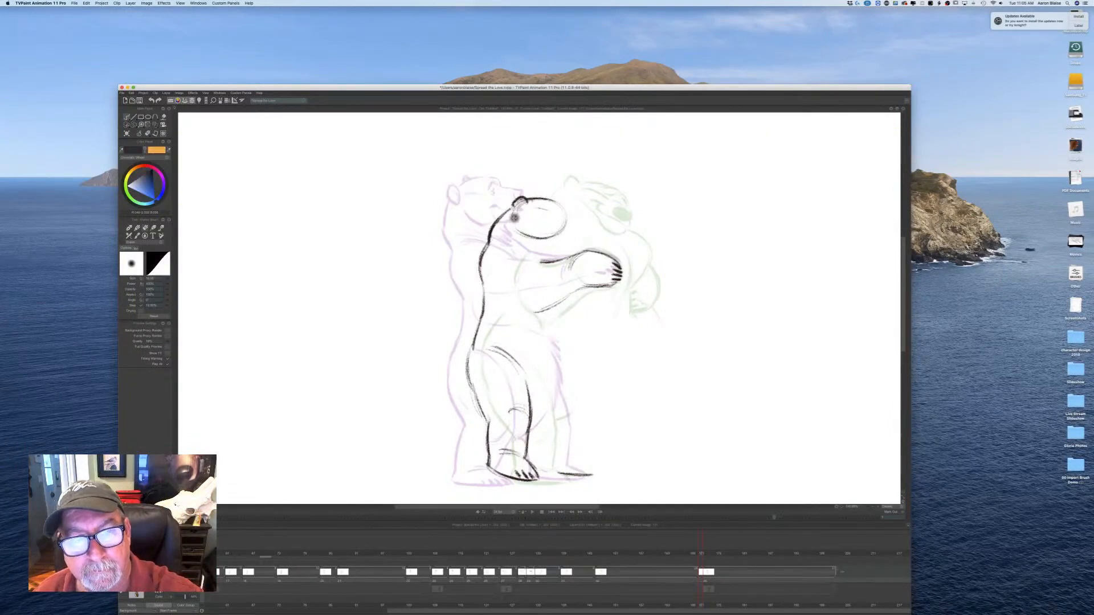
pyautogui.press('b')
# Step: Draw the white bear's brow, shoulder and upper-arm lines down to the elbow, and flip to compare them with the neighbouring drawings
pyautogui.moveTo(517, 200)
pyautogui.mouseDown()
pyautogui.moveTo(512, 210)
pyautogui.moveTo(527, 209)
pyautogui.mouseUp()
pyautogui.press('Right')
pyautogui.press('Left')
pyautogui.press('Right')
pyautogui.press('Left')
pyautogui.press('Right')
pyautogui.press('Left')
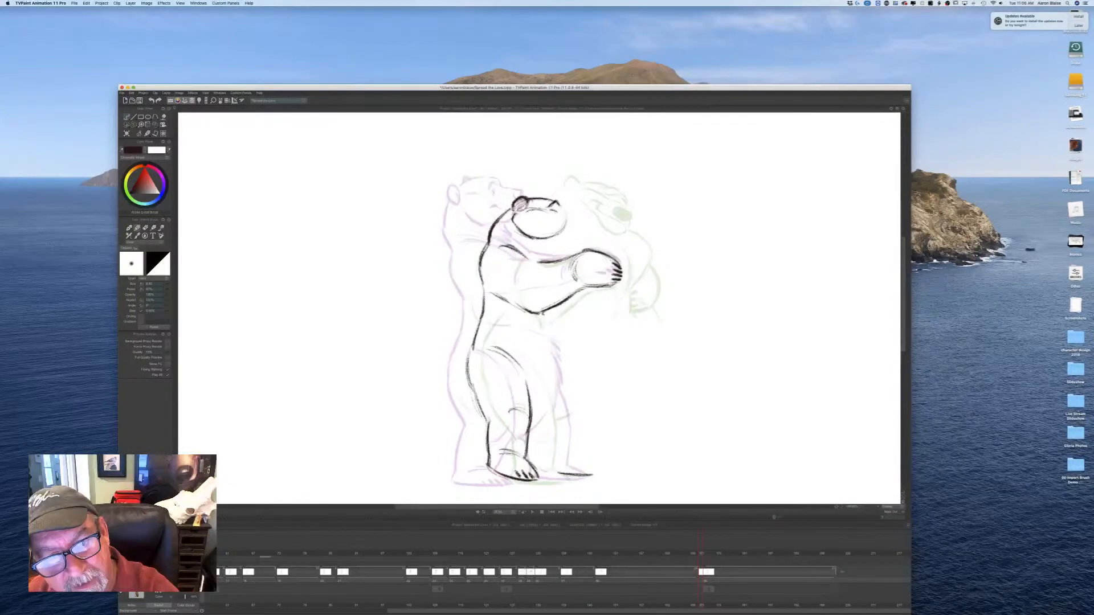
pyautogui.press('Left')
pyautogui.press('Right')
pyautogui.press('Left')
pyautogui.press('Right')
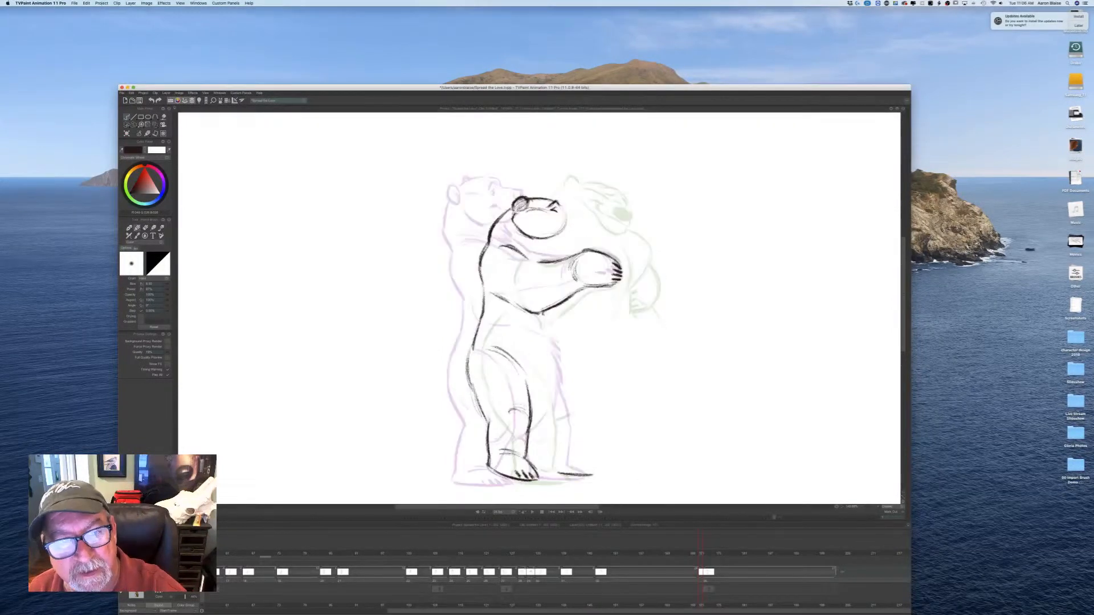
# Step: Clean up the dark lines inside the white bear's ear, start the muzzle line below the brow, and flip to compare the head
pyautogui.press('e')
pyautogui.moveTo(523, 200); pyautogui.dragTo(519, 205)
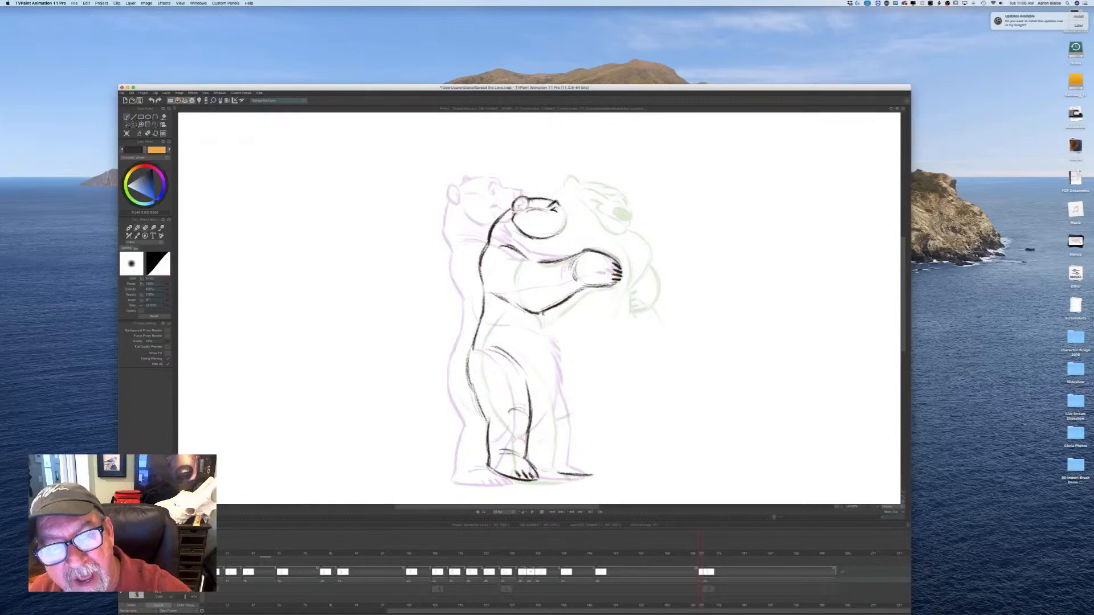
pyautogui.press('e')
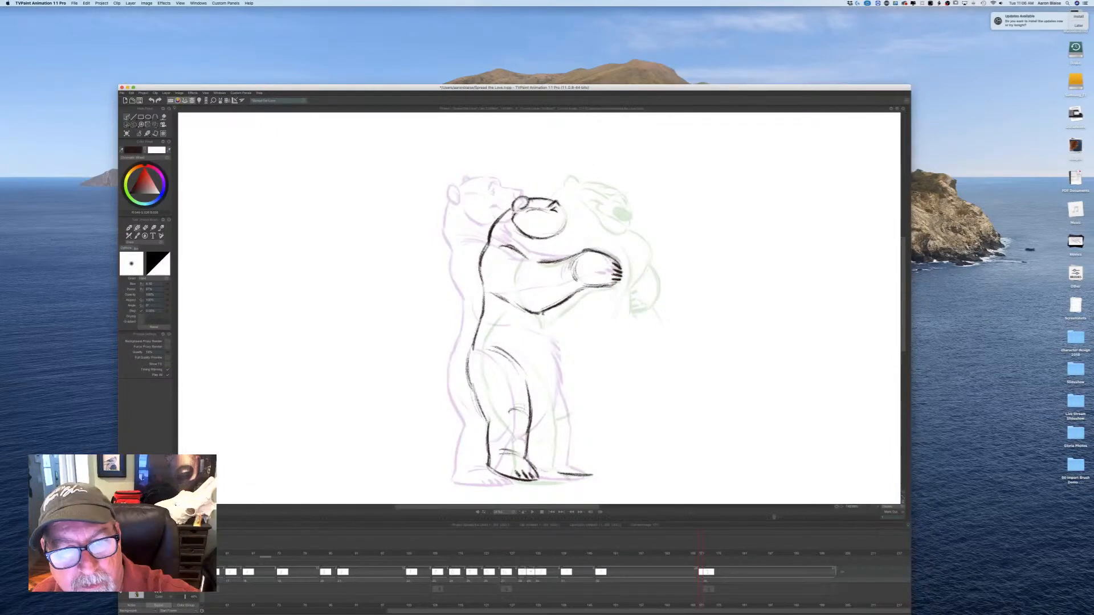
pyautogui.press('Left')
pyautogui.press('Right')
pyautogui.press('Left')
pyautogui.press('Right')
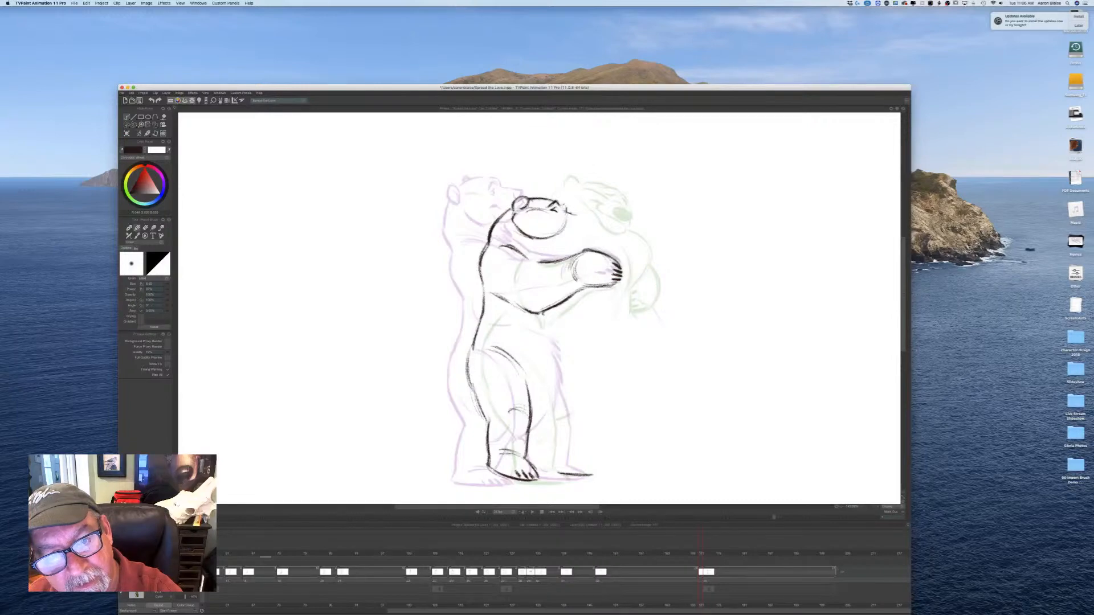
# Step: Draw the tip of the white bear's muzzle with a dark nose, and flip to compare it with the arms' length drawing
pyautogui.moveTo(580, 215); pyautogui.dragTo(585, 222)
pyautogui.press('Right')
pyautogui.press('Left')
pyautogui.press('Right')
pyautogui.press('Left')
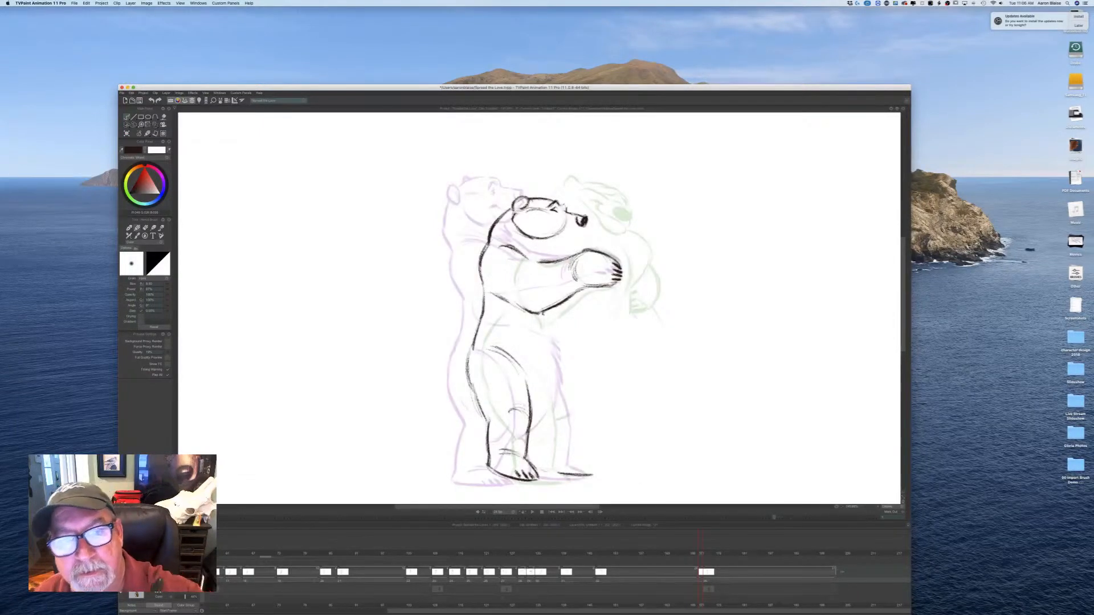
# Step: Draw the white bear's mouth, cheek mark and chin, and flip to compare the face with the arms' length drawing
pyautogui.moveTo(583, 224); pyautogui.dragTo(583, 231)
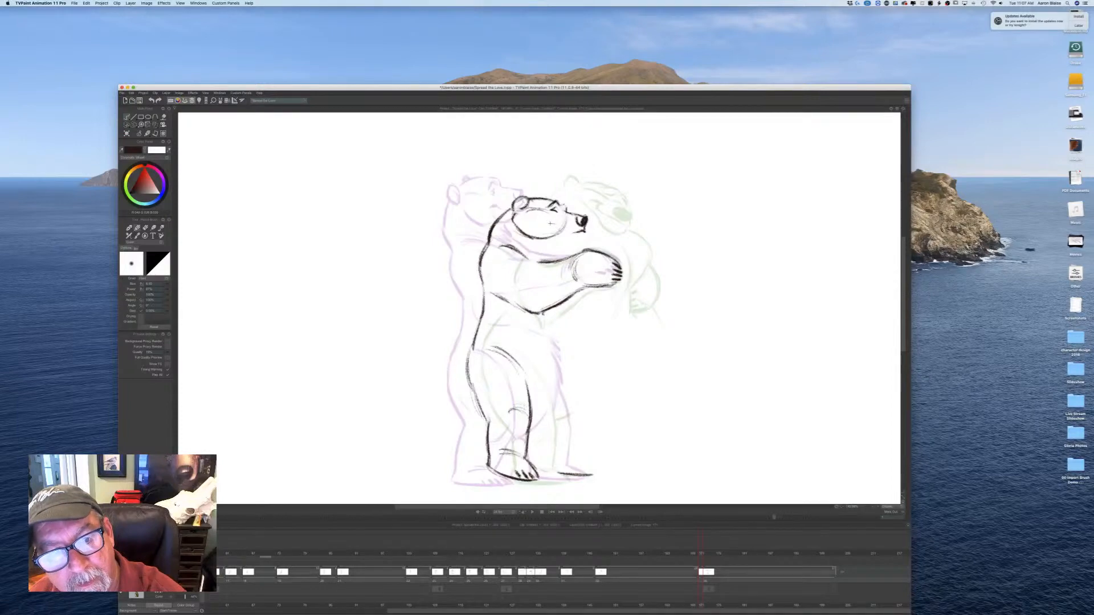
pyautogui.moveTo(551, 224); pyautogui.dragTo(569, 233)
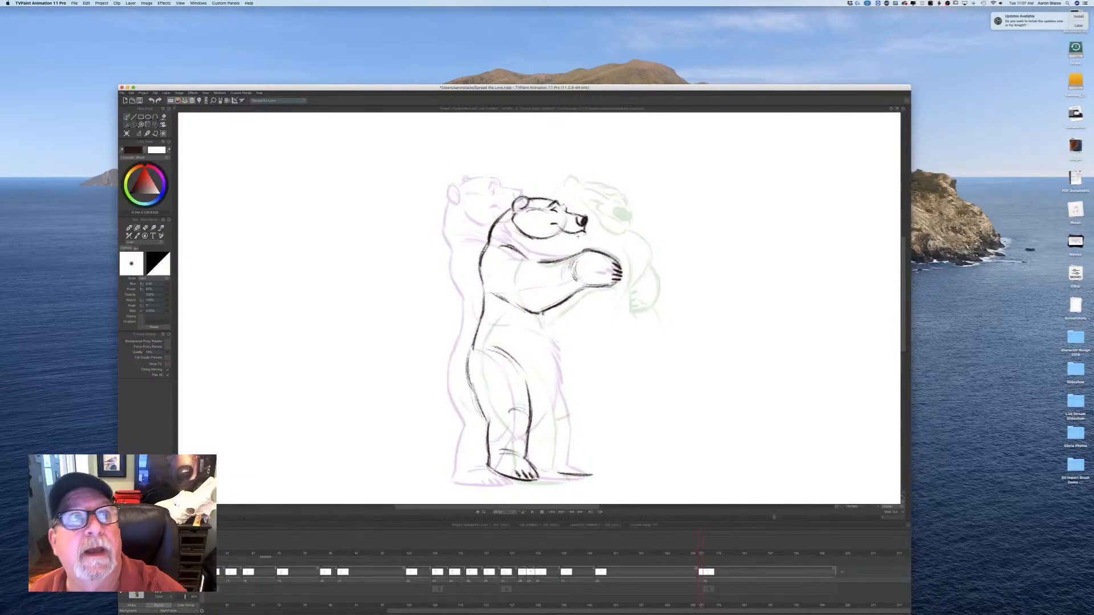
pyautogui.press('Right')
pyautogui.press('Left')
pyautogui.press('Right')
pyautogui.press('Left')
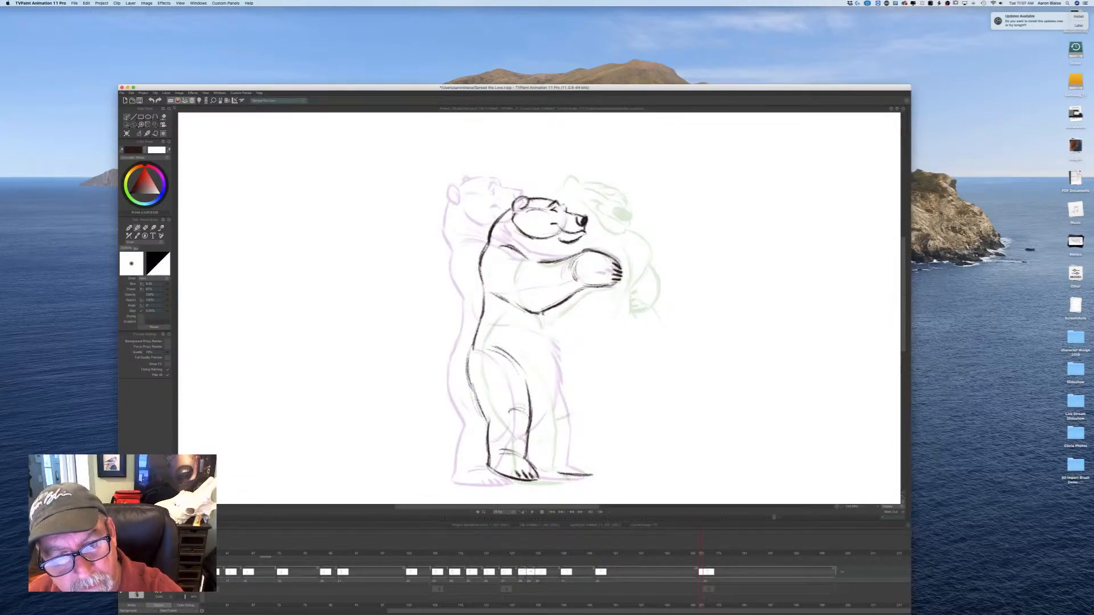
pyautogui.press('Right')
pyautogui.press('Left')
pyautogui.press('Right')
pyautogui.press('Left')
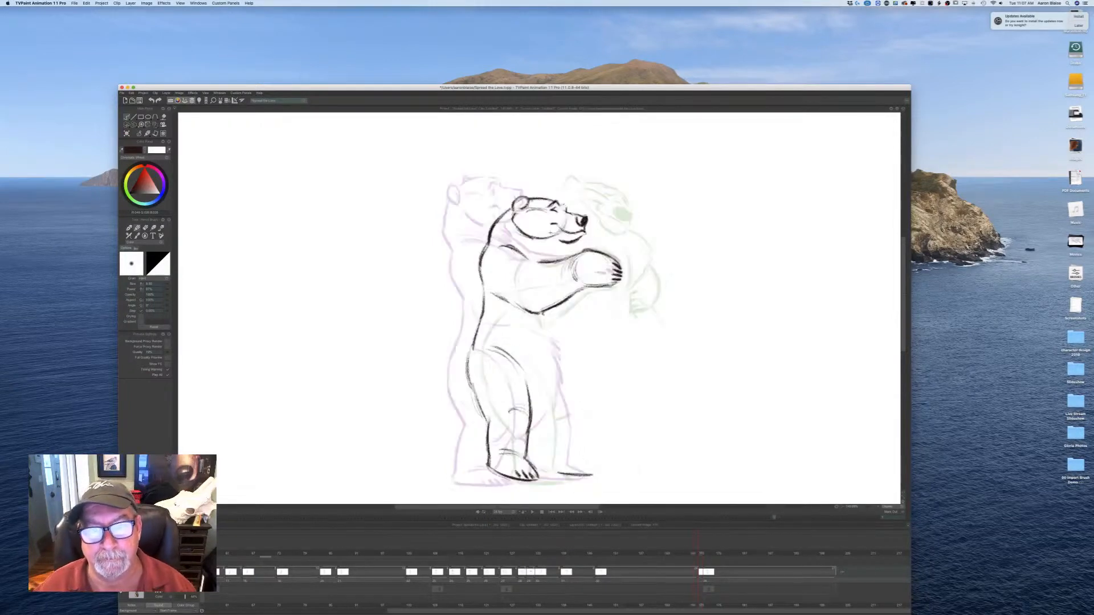
# Step: Lasso the white bear's head, transform it to be slightly smaller and repositioned on the neck, and clear the selection
pyautogui.click(134, 125)
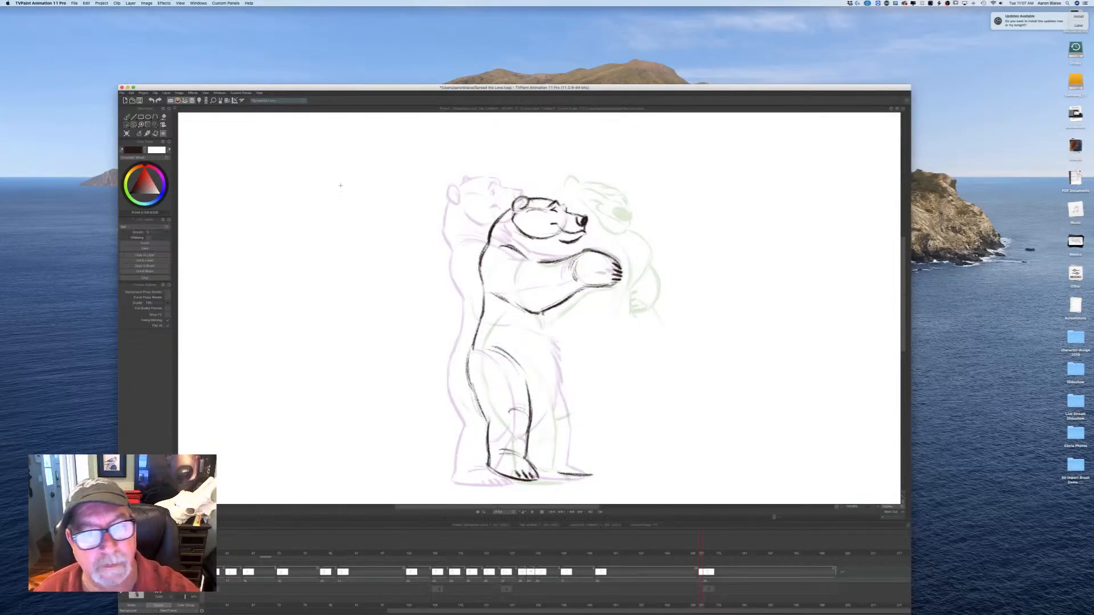
pyautogui.moveTo(553, 249)
pyautogui.mouseDown()
pyautogui.moveTo(509, 220)
pyautogui.moveTo(508, 198)
pyautogui.moveTo(555, 189)
pyautogui.moveTo(595, 229)
pyautogui.moveTo(554, 249)
pyautogui.mouseUp()
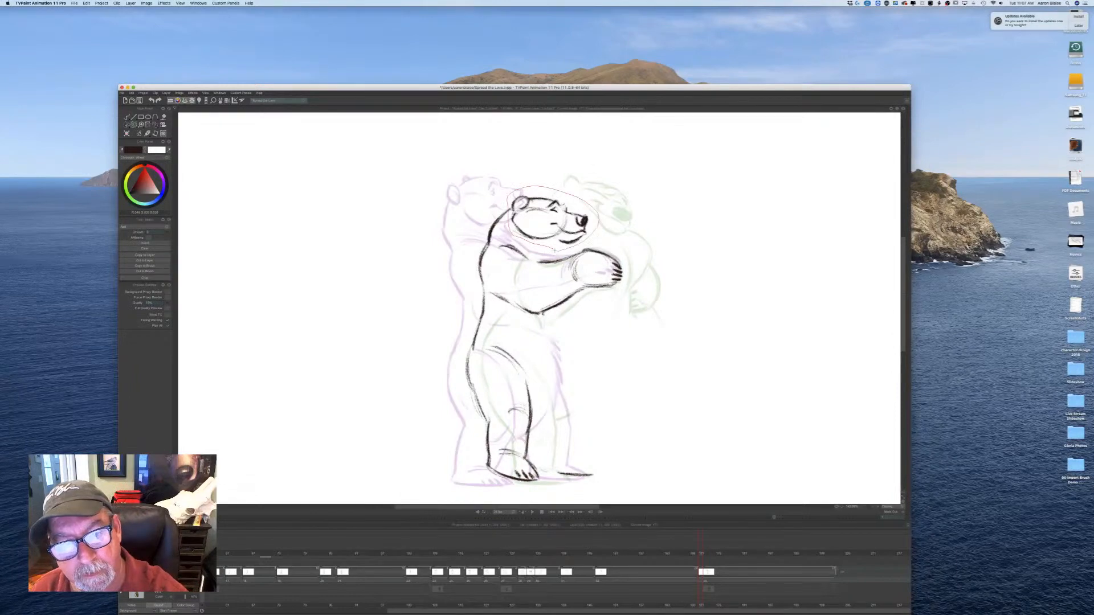
pyautogui.click(156, 125)
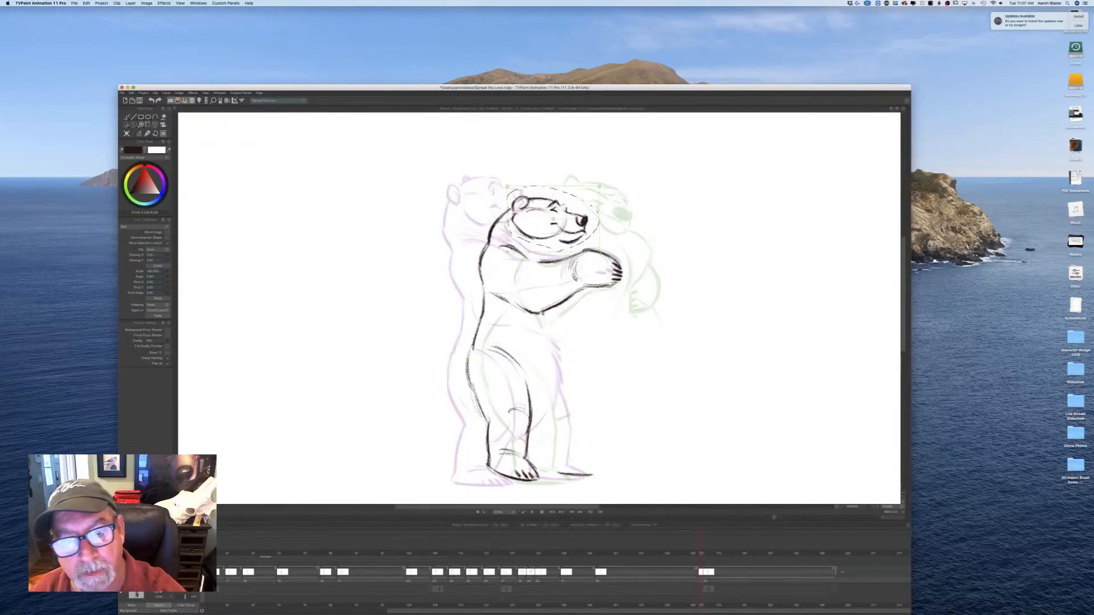
pyautogui.moveTo(599, 252); pyautogui.dragTo(598, 250)
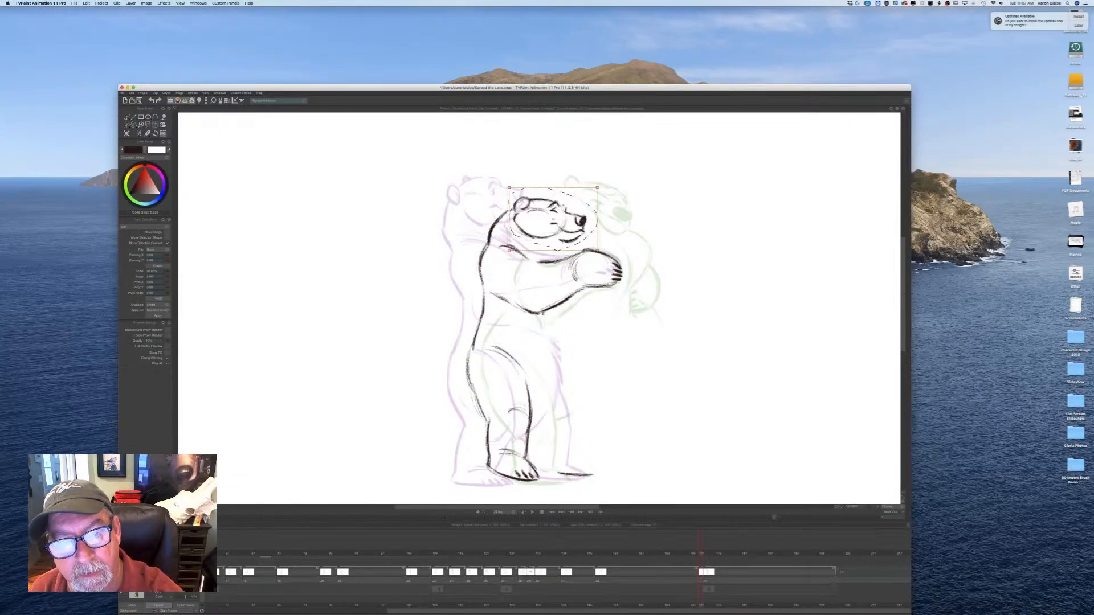
pyautogui.moveTo(526, 236); pyautogui.dragTo(523, 234)
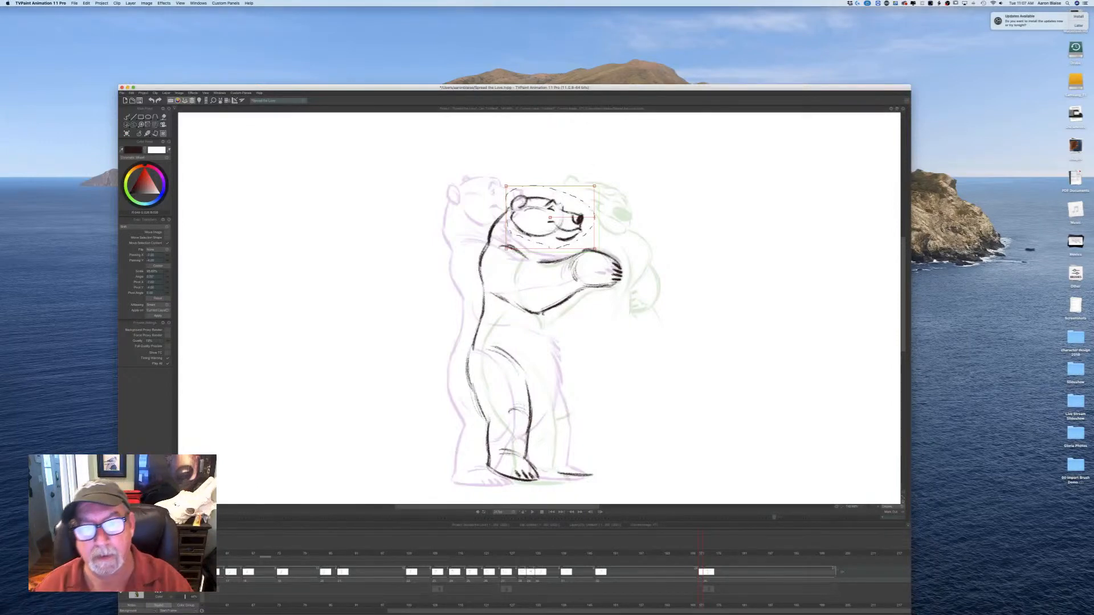
pyautogui.moveTo(505, 186); pyautogui.dragTo(508, 187)
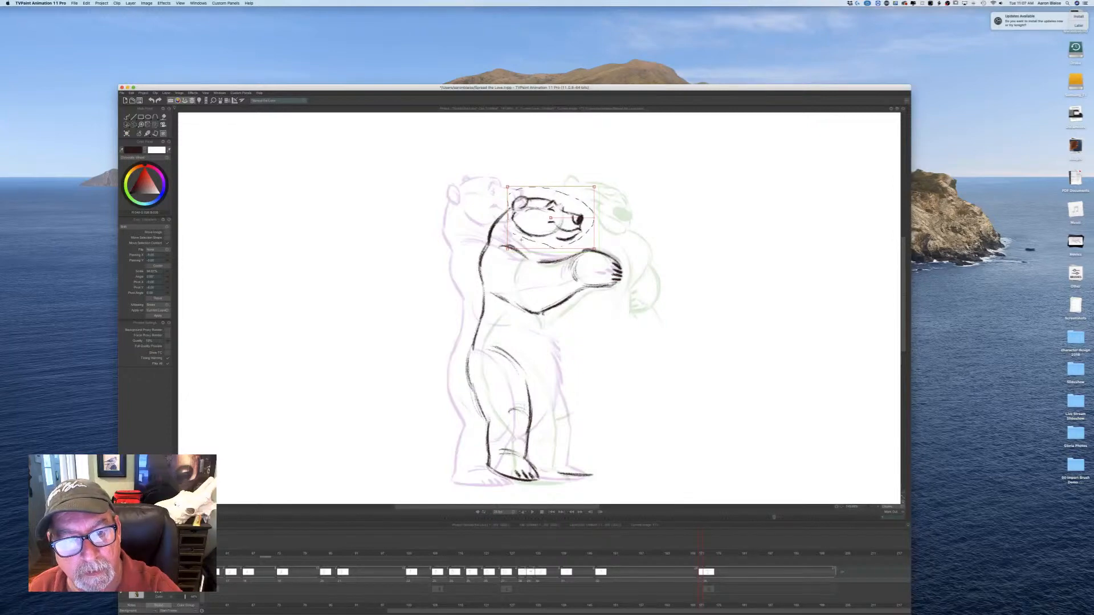
pyautogui.moveTo(521, 240); pyautogui.dragTo(522, 238)
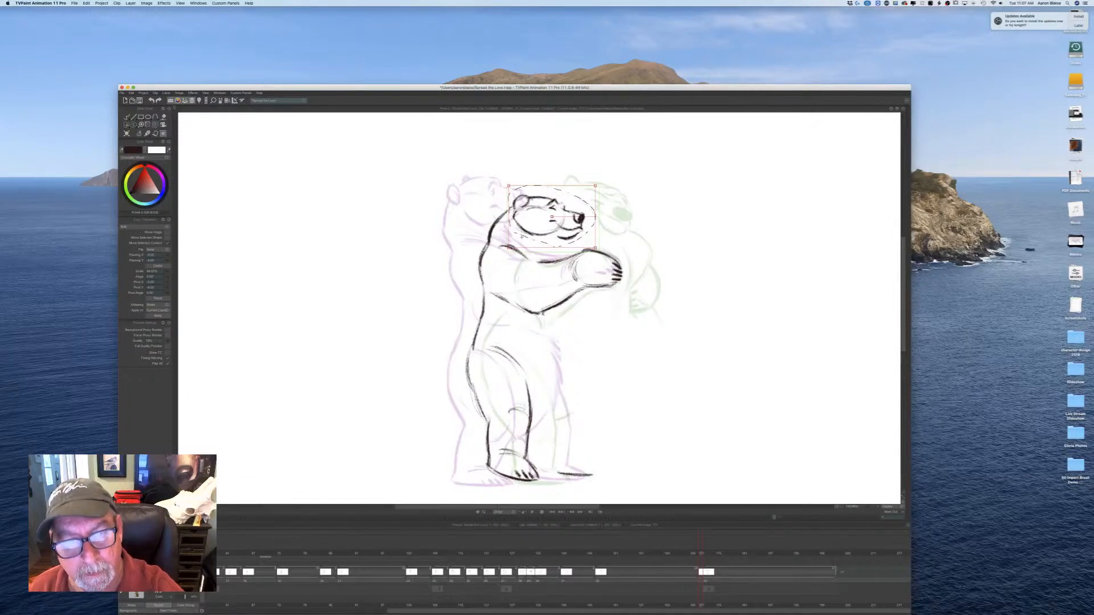
pyautogui.press('Return')
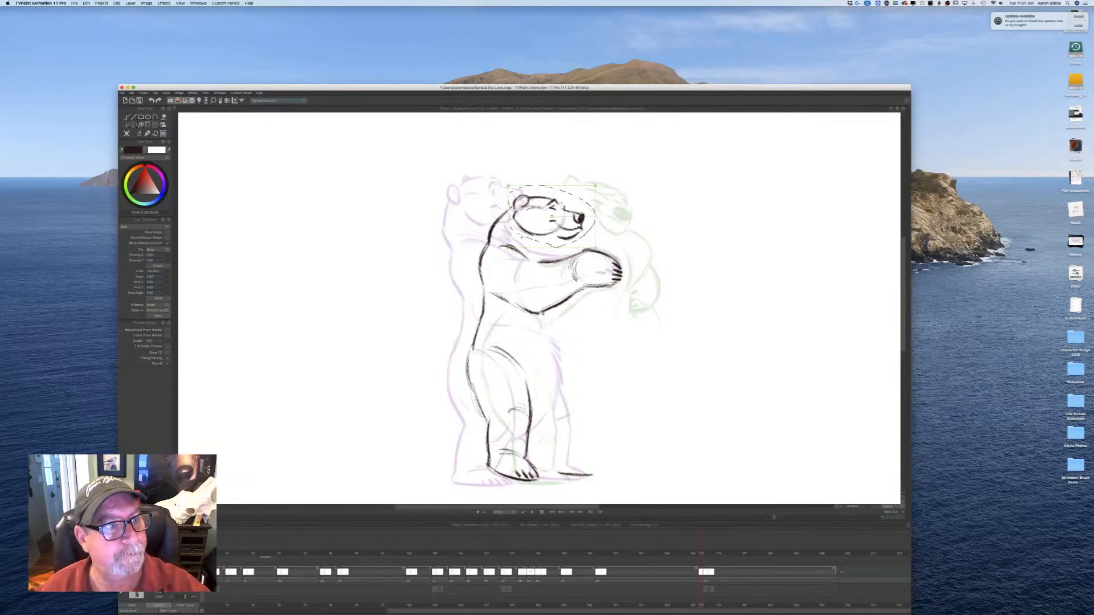
pyautogui.rightClick(134, 126)
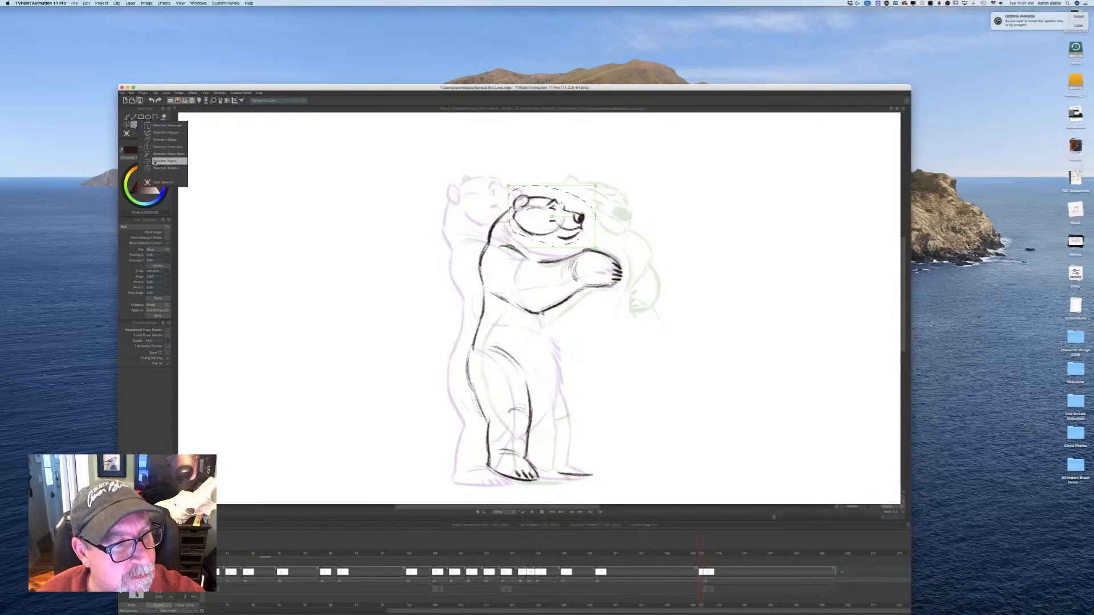
pyautogui.click(158, 183)
pyautogui.click(140, 135)
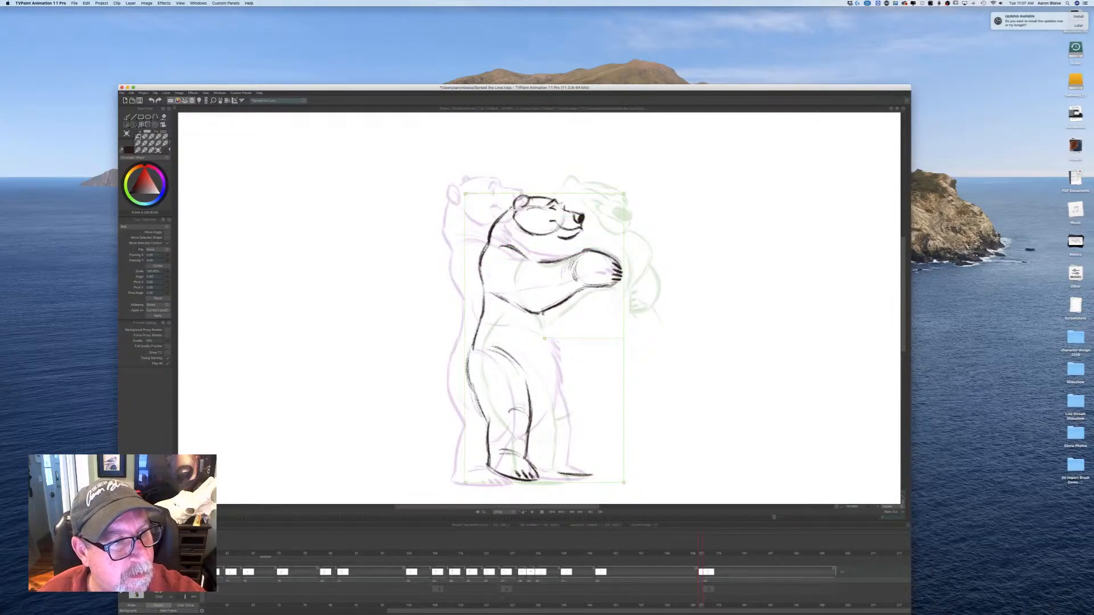
# Step: Flip repeatedly between the in-between and the hug drawing to examine the adjusted head's size and movement
pyautogui.press('Left')
pyautogui.press('Right')
pyautogui.press('Left')
pyautogui.press('Right')
pyautogui.press('Left')
pyautogui.press('Right')
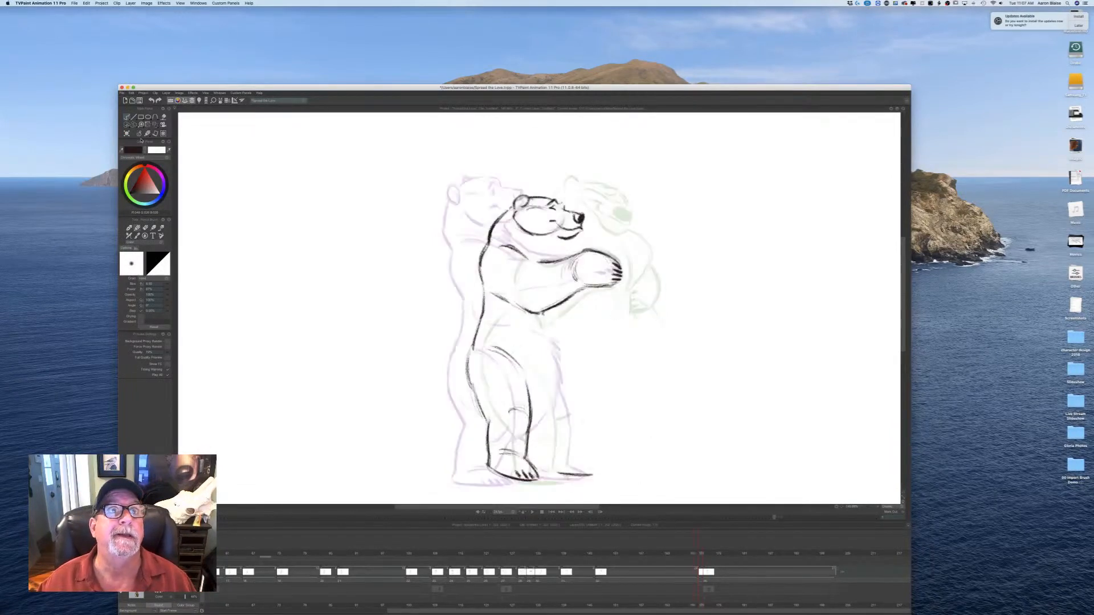
pyautogui.press('Left')
pyautogui.press('Right')
pyautogui.press('Left')
pyautogui.press('Right')
pyautogui.press('Left')
pyautogui.press('Right')
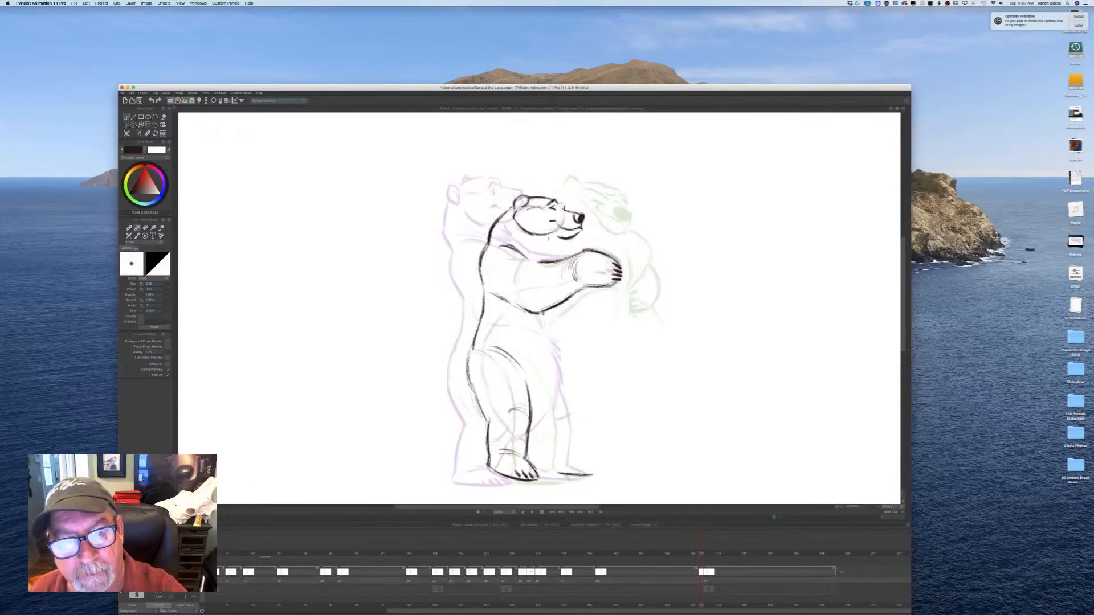
# Step: Touch up the white bear's cheek and draw the throat fur line under the jaw down to the near arm
pyautogui.click(146, 134)
pyautogui.moveTo(559, 224); pyautogui.dragTo(551, 232)
pyautogui.press('b')
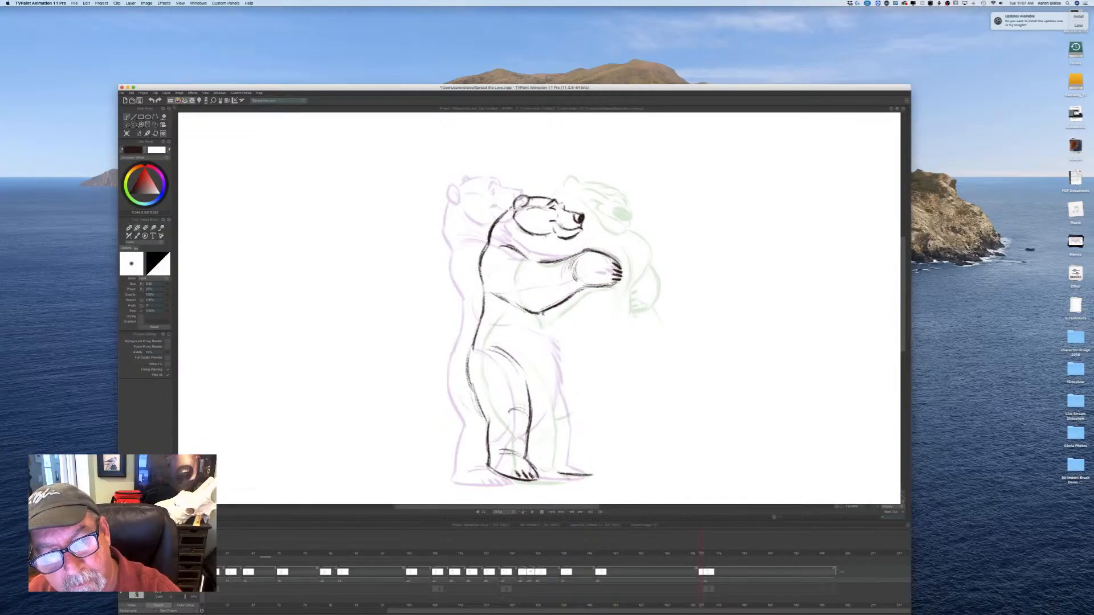
pyautogui.moveTo(533, 235)
pyautogui.mouseDown()
pyautogui.moveTo(558, 239)
pyautogui.moveTo(542, 262)
pyautogui.mouseUp()
# Step: Flip through the hug, in-between and arms' length drawings to examine how the white bear pulls back from the hug
pyautogui.press('Left')
pyautogui.press('Right')
pyautogui.press('Right')
pyautogui.press('Left')
pyautogui.press('Right')
pyautogui.press('Left')
pyautogui.press('Right')
pyautogui.press('Left')
pyautogui.press('Right')
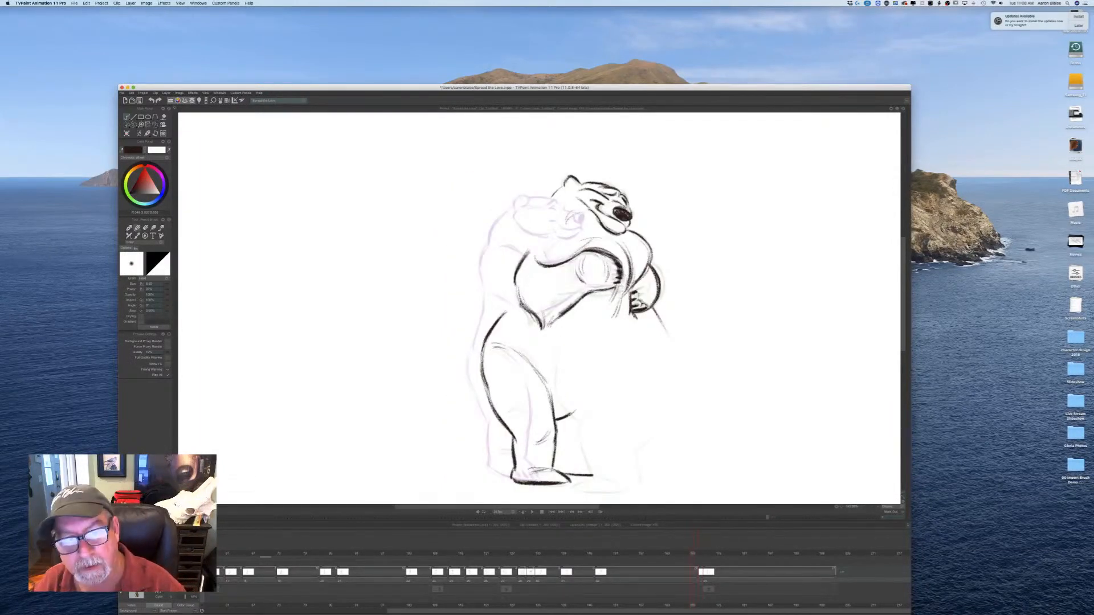
pyautogui.press('Left')
pyautogui.press('Right')
pyautogui.press('Left')
pyautogui.press('Right')
pyautogui.press('Left')
pyautogui.press('Right')
pyautogui.press('Left')
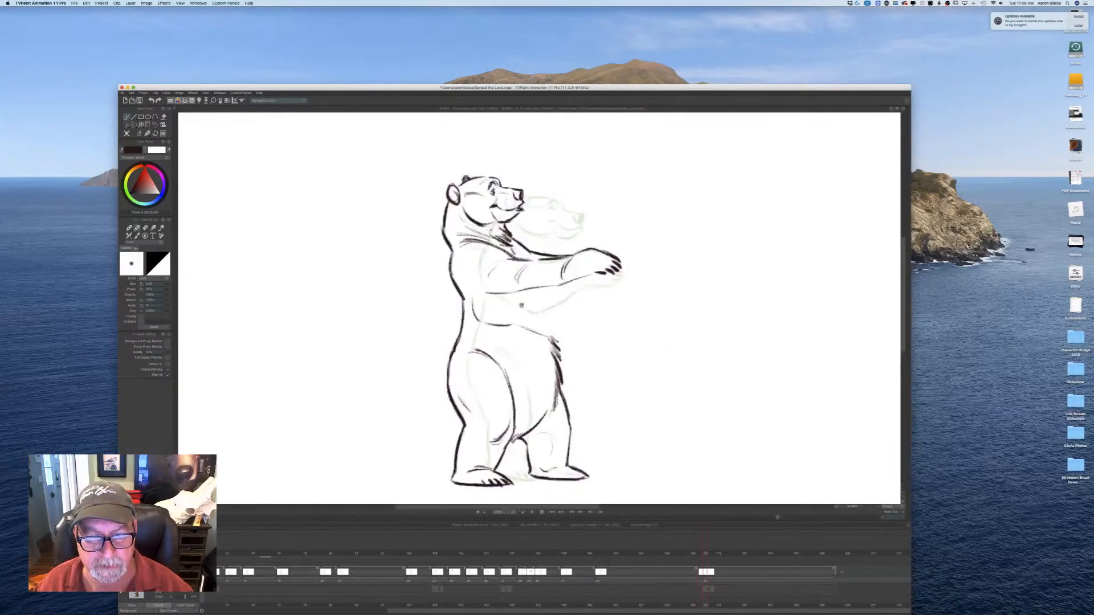
pyautogui.press('Right')
pyautogui.press('Left')
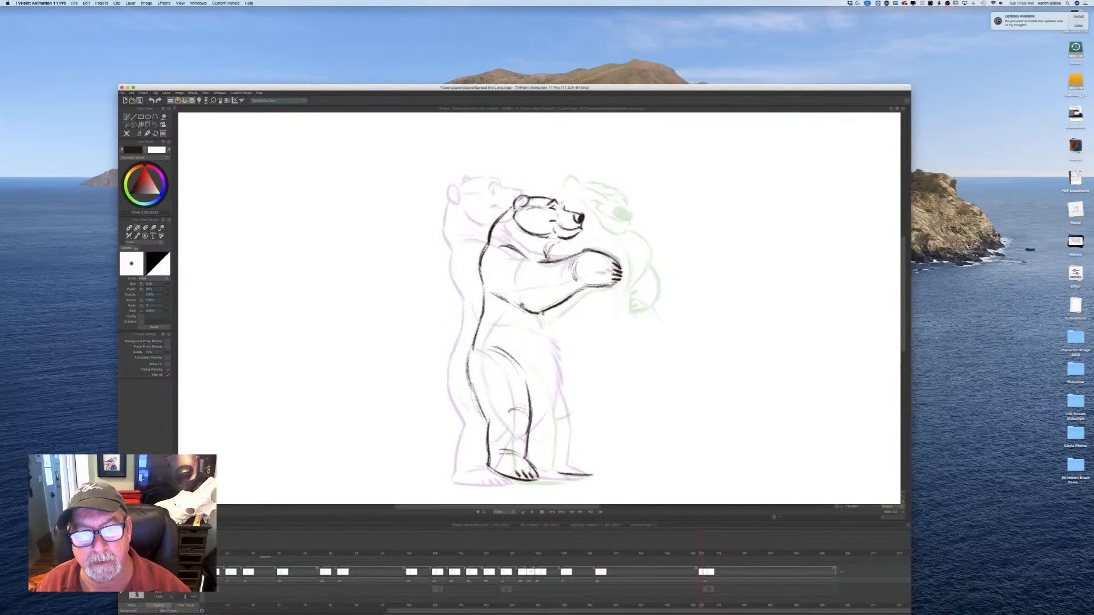
# Step: Draw the white bear's far paw with its claws on the in-between, beyond the near paw
pyautogui.press('Right')
pyautogui.press('Left')
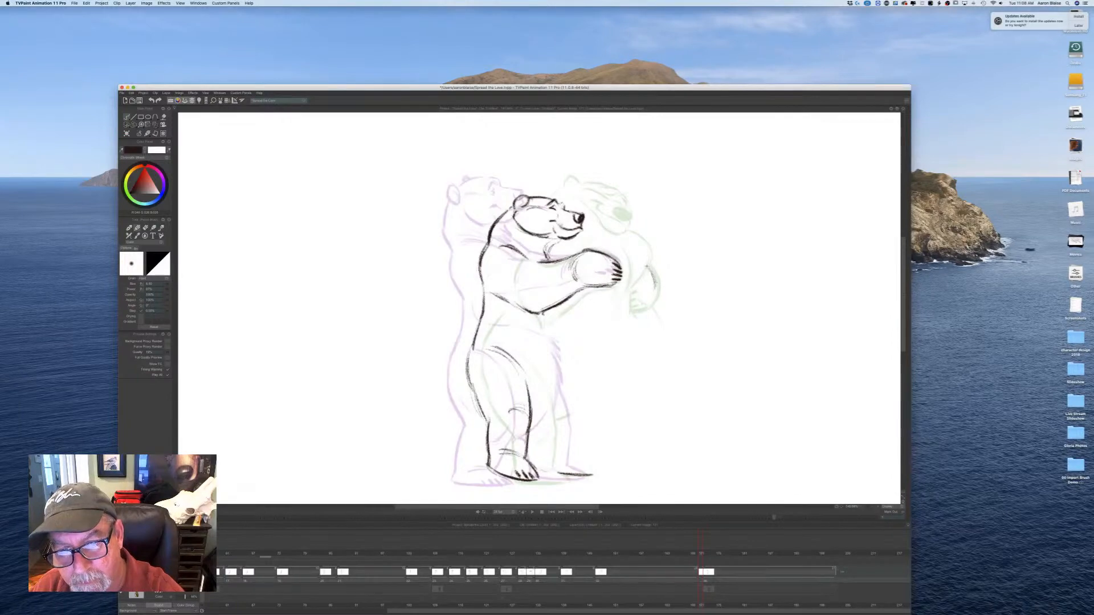
pyautogui.moveTo(657, 277); pyautogui.dragTo(649, 301)
pyautogui.press('Right')
pyautogui.press('Left')
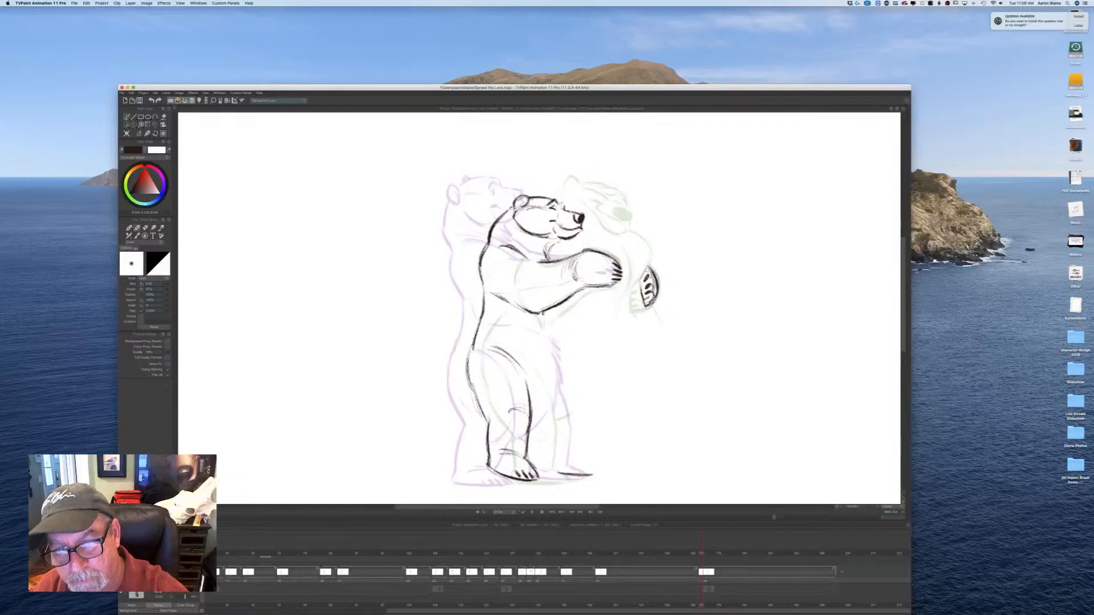
# Step: Flip between the hug, in-between and arms' length drawings to examine the far paw and the body's movement
pyautogui.press('Left')
pyautogui.press('Right')
pyautogui.press('Left')
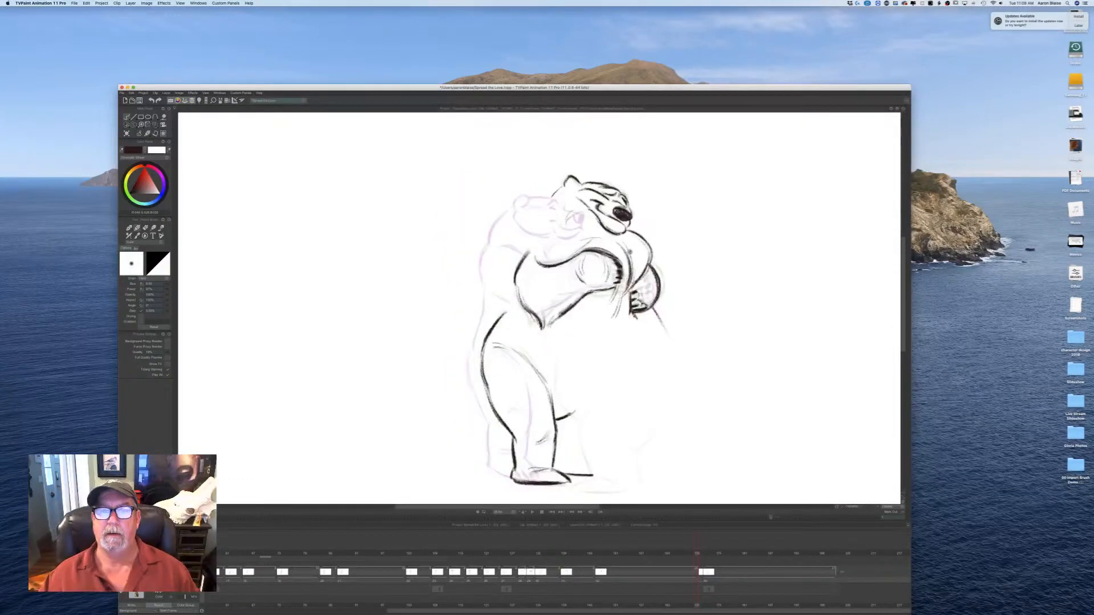
pyautogui.press('Right')
pyautogui.press('Left')
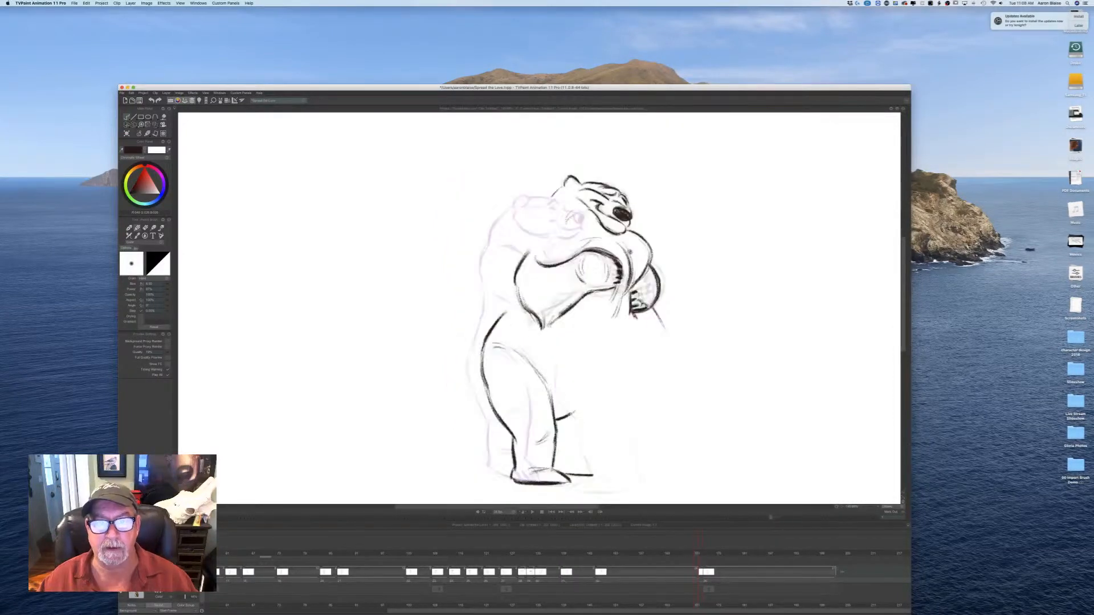
pyautogui.press('Right')
pyautogui.press('Left')
pyautogui.press('Right')
pyautogui.press('Left')
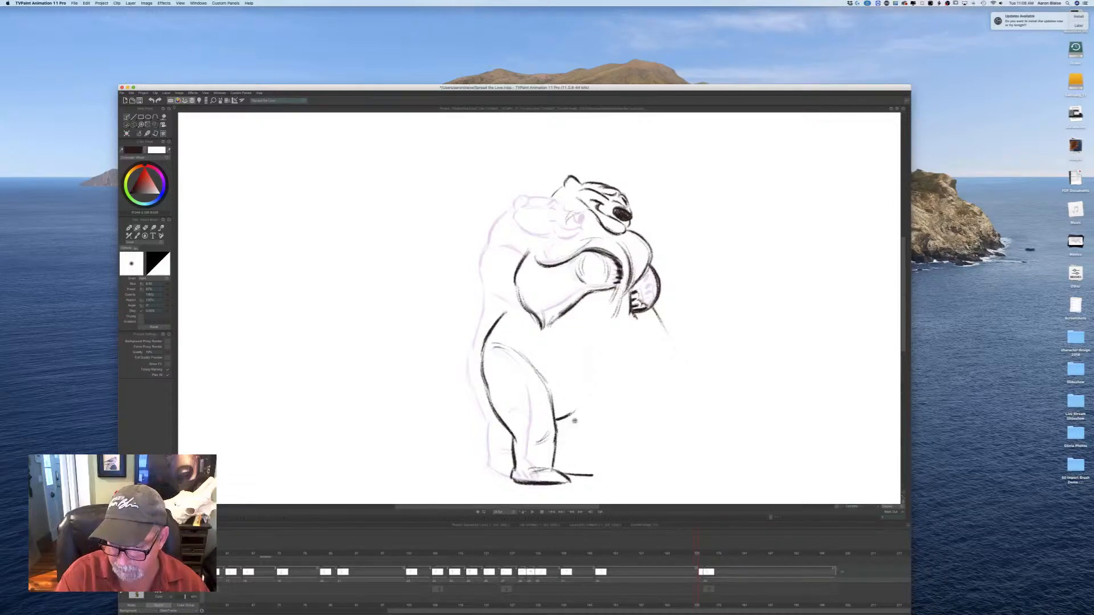
pyautogui.press('Right')
pyautogui.press('Right')
pyautogui.press('Left')
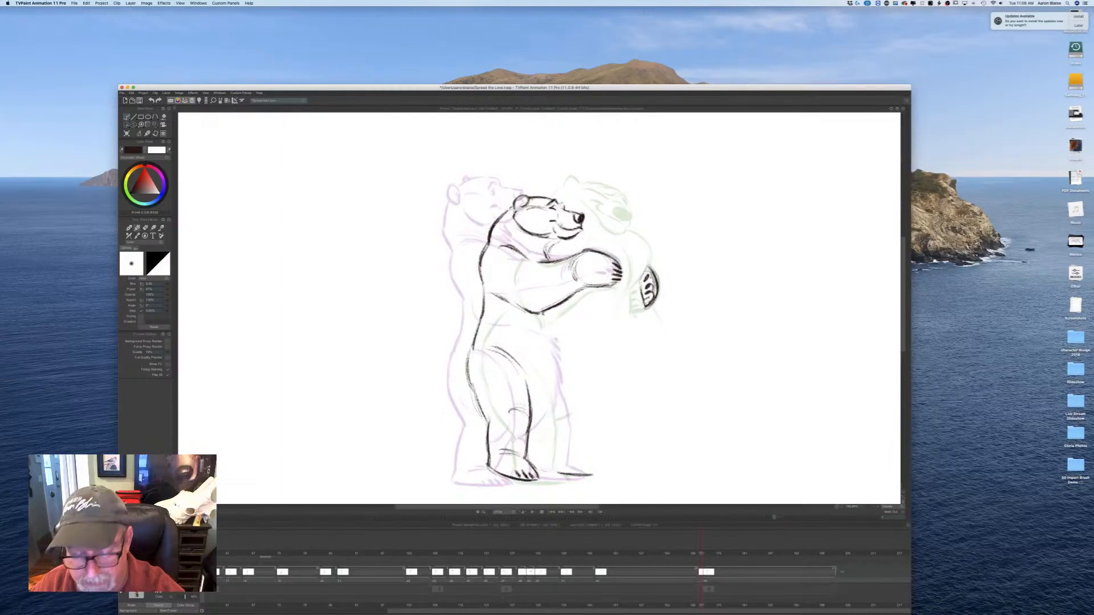
pyautogui.press('Right')
pyautogui.press('Left')
# Step: Sketch the lower front curve of the white bear's belly on the in-between, comparing it with the hug drawing
pyautogui.moveTo(571, 375); pyautogui.dragTo(577, 404)
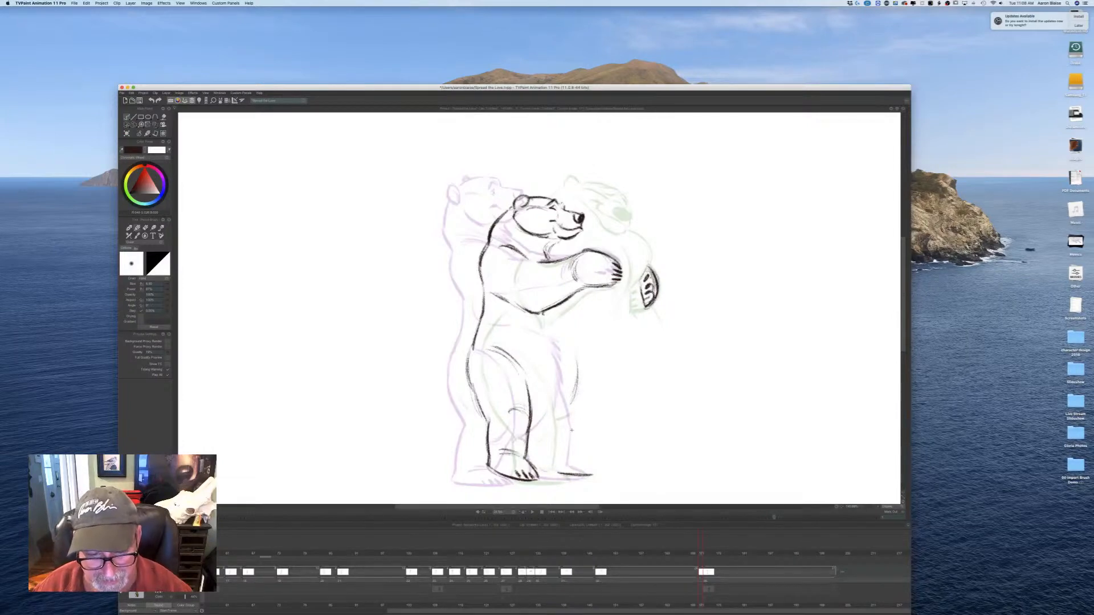
pyautogui.press('Left')
pyautogui.press('Right')
pyautogui.press('Left')
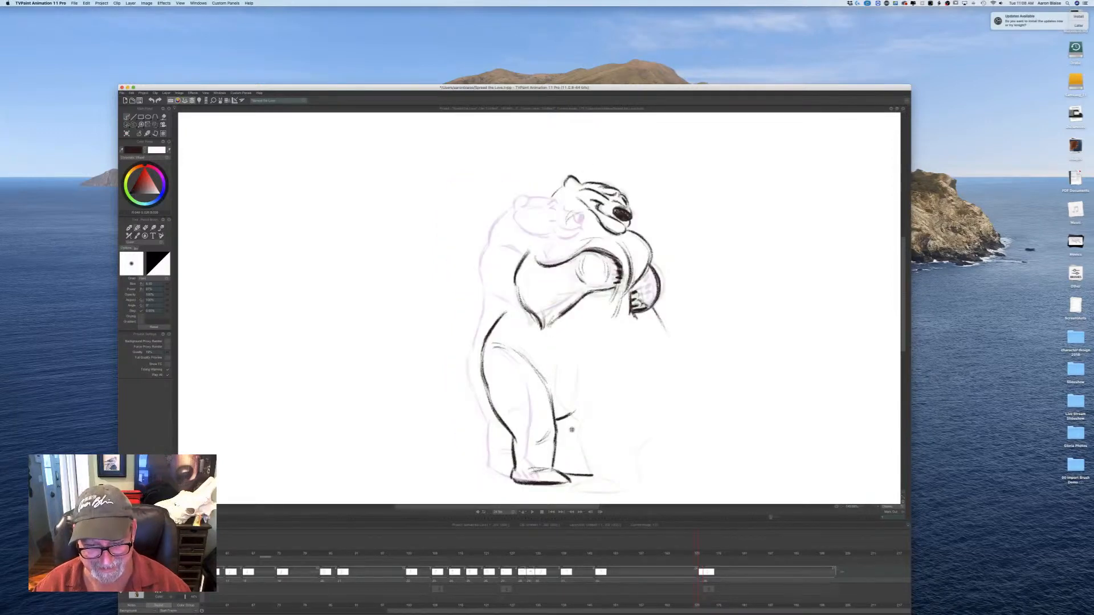
pyautogui.press('Right')
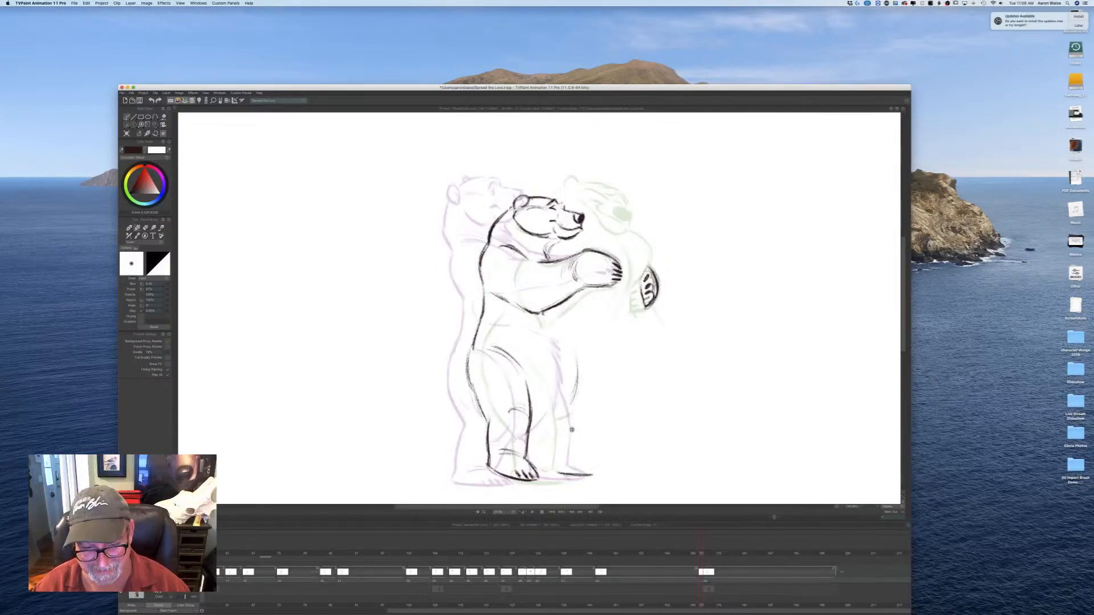
pyautogui.press('Left')
pyautogui.press('Right')
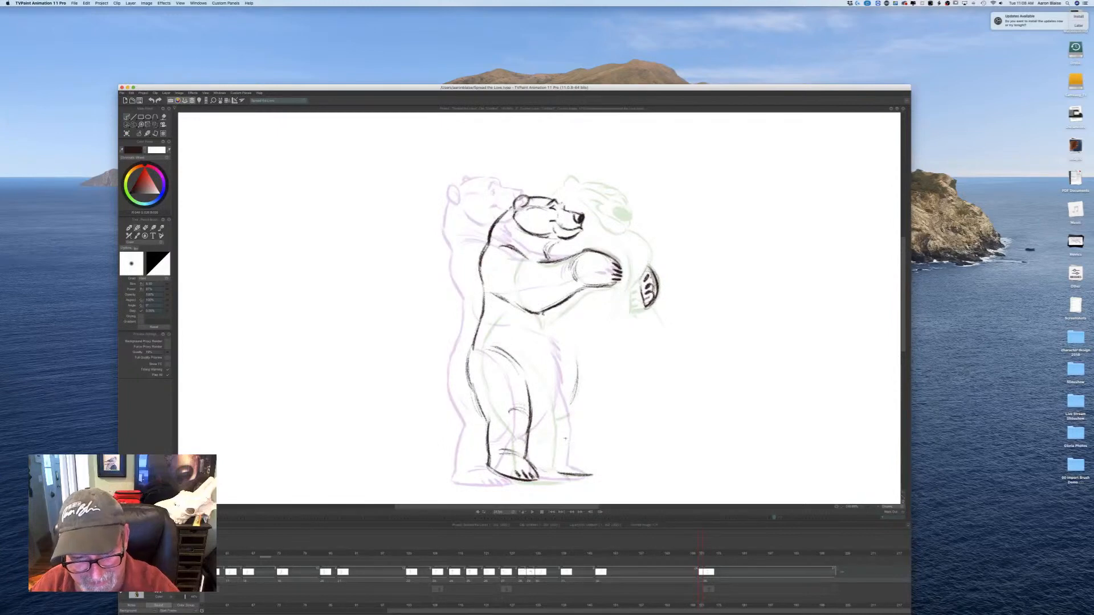
# Step: Draw the far leg's front contour, its foot and the short inner-thigh line on the in-between
pyautogui.moveTo(583, 391)
pyautogui.mouseDown()
pyautogui.moveTo(581, 463)
pyautogui.moveTo(604, 475)
pyautogui.moveTo(559, 474)
pyautogui.mouseUp()
pyautogui.press('Left')
pyautogui.press('Right')
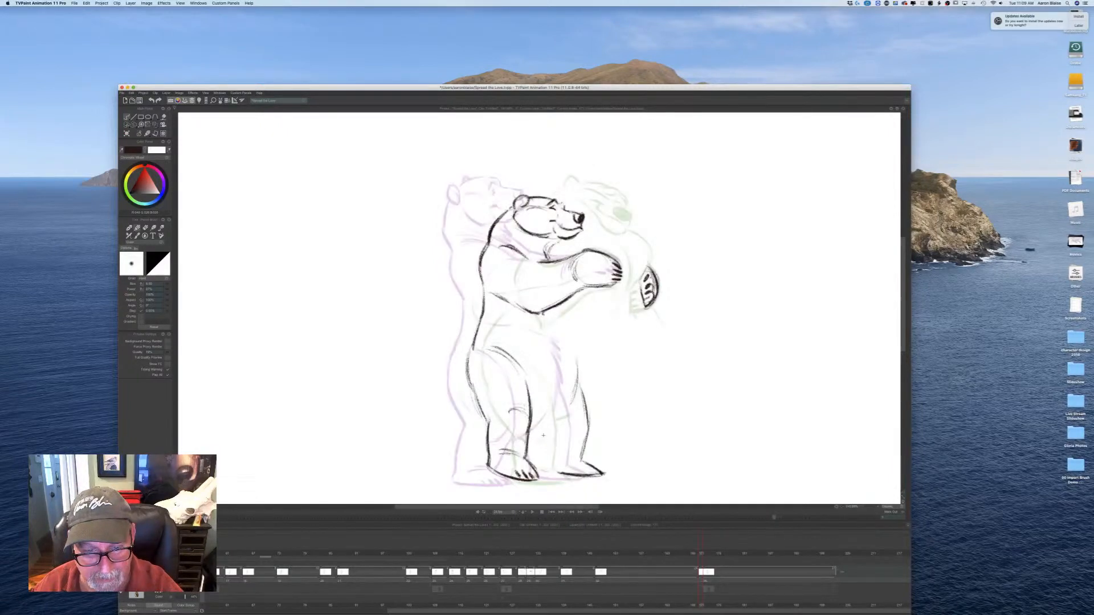
pyautogui.moveTo(547, 442)
pyautogui.mouseDown()
pyautogui.moveTo(550, 474)
pyautogui.moveTo(533, 423)
pyautogui.mouseUp()
pyautogui.press('Left')
pyautogui.press('Right')
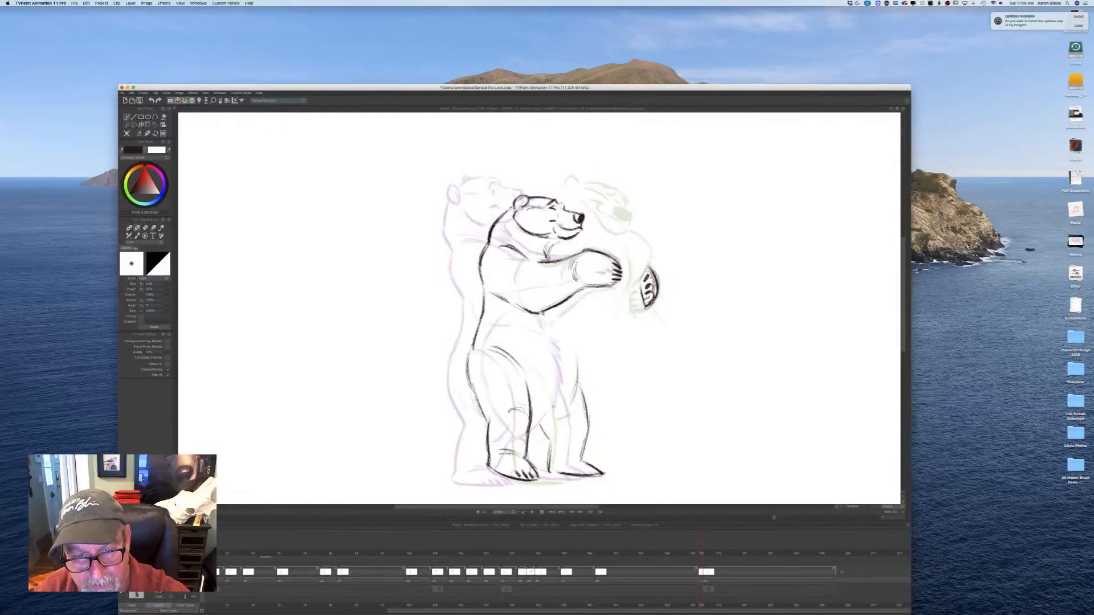
# Step: Draw the underbelly curve to the near leg and complete the far leg's back contour, checking against the hug drawing
pyautogui.moveTo(573, 389); pyautogui.dragTo(559, 415)
pyautogui.moveTo(567, 403)
pyautogui.mouseDown()
pyautogui.moveTo(528, 432)
pyautogui.moveTo(552, 445)
pyautogui.moveTo(550, 471)
pyautogui.mouseUp()
pyautogui.press('Left')
pyautogui.press('Right')
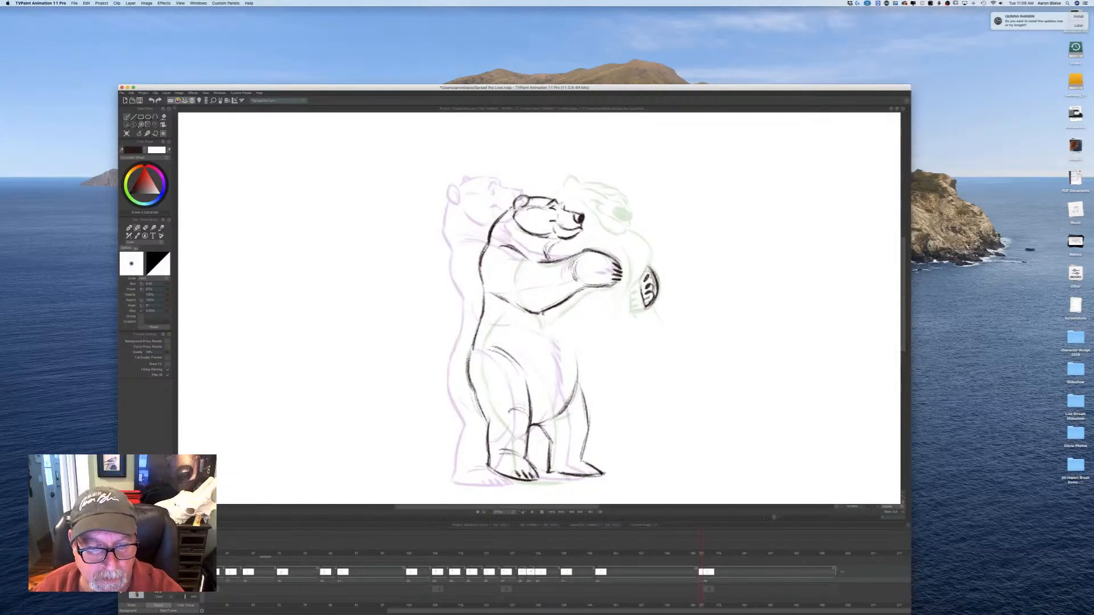
pyautogui.press('Left')
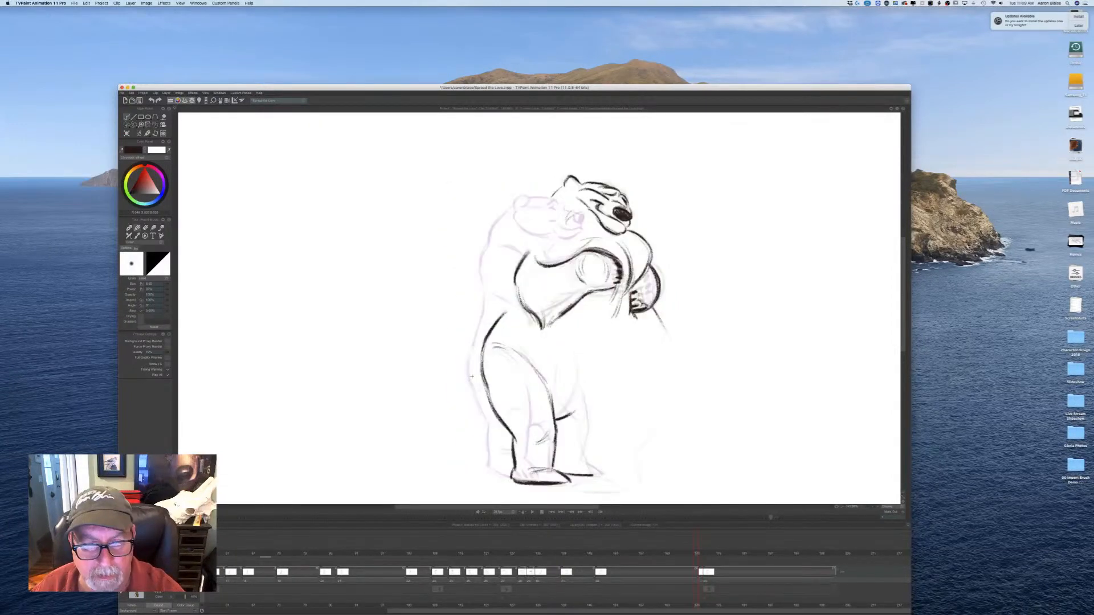
pyautogui.press('Right')
pyautogui.press('Left')
pyautogui.press('Right')
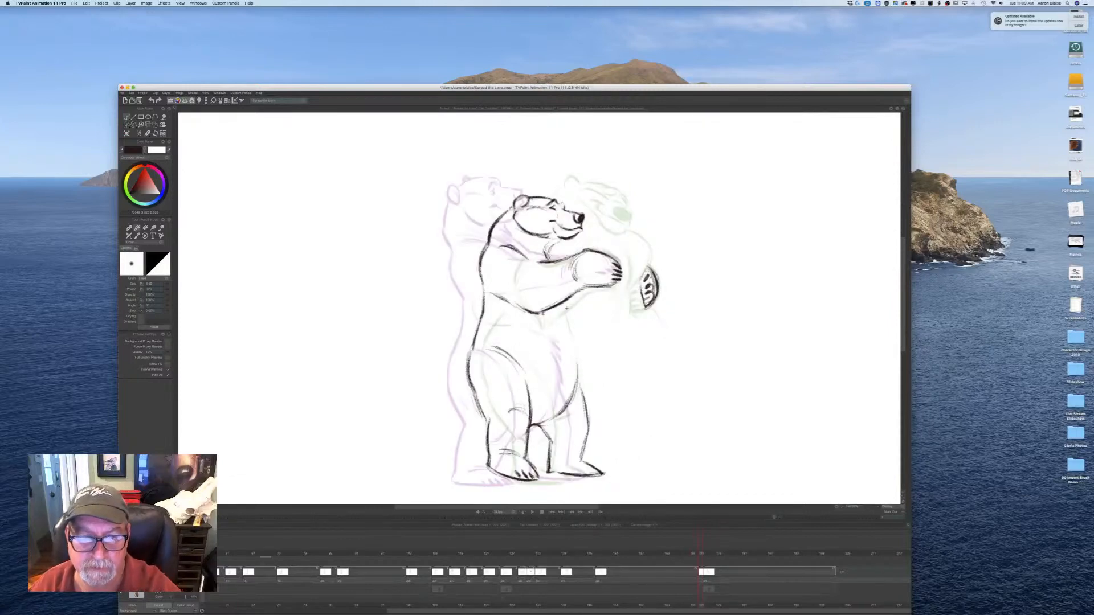
# Step: Extend the belly's front contour up to the near arm on the in-between, flipping against the hug drawing
pyautogui.press('Left')
pyautogui.press('Right')
pyautogui.press('Left')
pyautogui.press('Right')
pyautogui.press('Left')
pyautogui.press('Right')
pyautogui.press('Left')
pyautogui.press('Right')
pyautogui.press('Left')
pyautogui.press('Right')
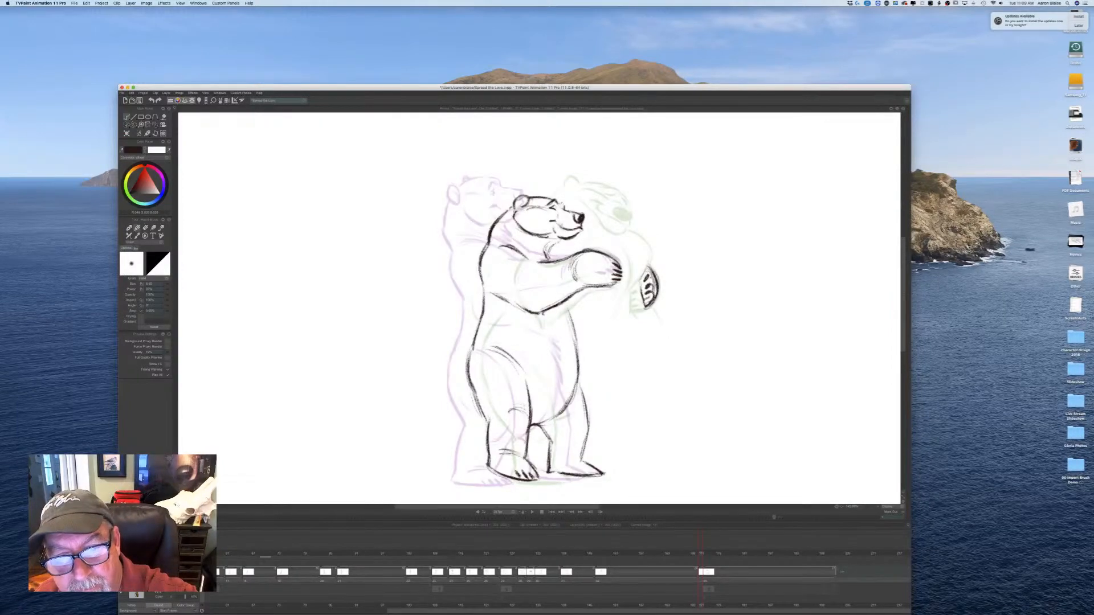
pyautogui.press('Left')
pyautogui.press('Right')
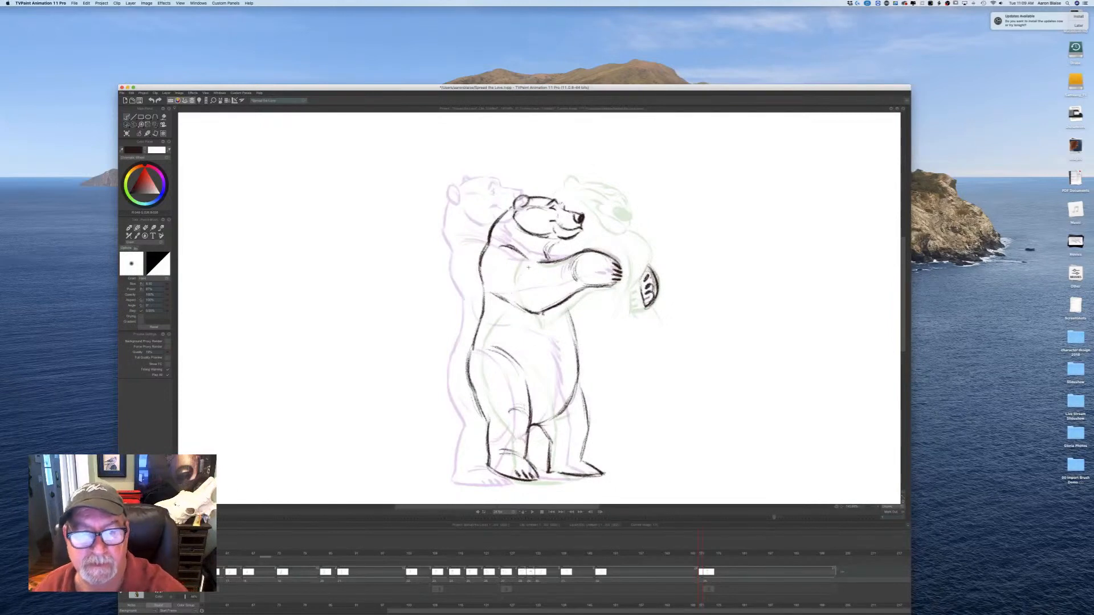
# Step: Refine the near arm's elbow curve on the in-between while flipping against the hug drawing
pyautogui.press('Left')
pyautogui.press('Right')
pyautogui.press('Left')
pyautogui.press('Right')
pyautogui.press('Left')
pyautogui.press('Right')
pyautogui.press('Left')
pyautogui.press('Right')
pyautogui.press('Left')
pyautogui.press('Right')
pyautogui.press('Left')
pyautogui.press('Right')
pyautogui.press('Down')
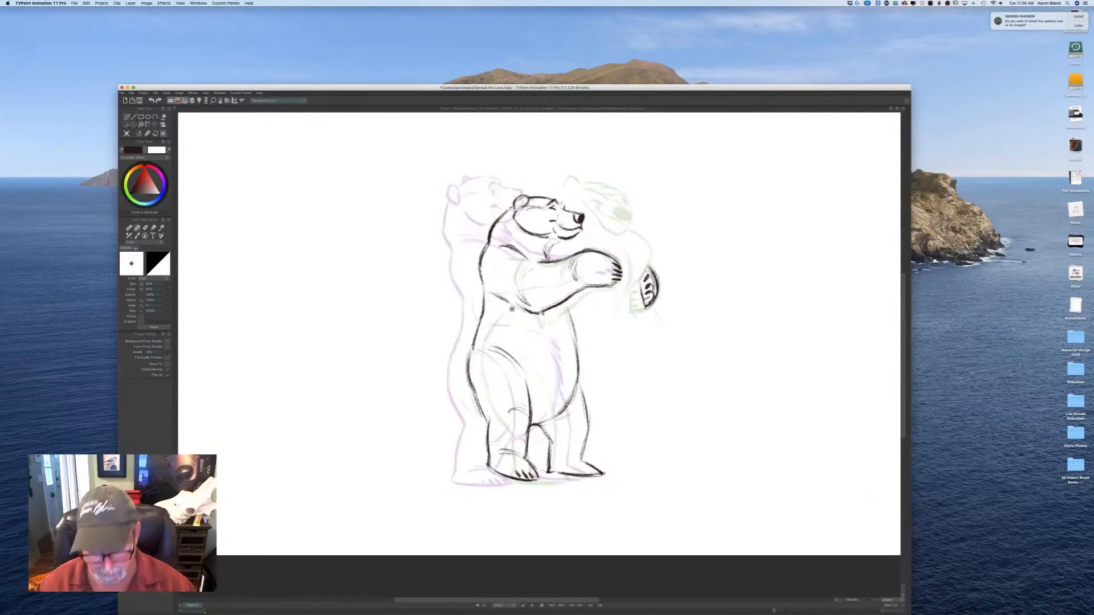
pyautogui.press('Up')
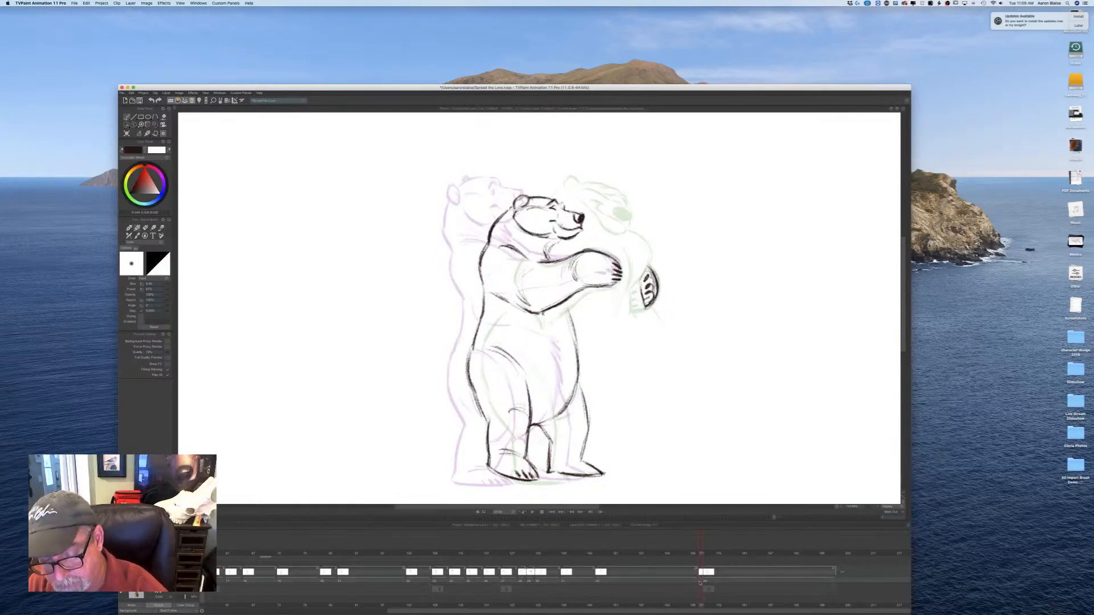
# Step: Lengthen the in-between's exposure on the timeline and play the animation from the earlier standing pose
pyautogui.moveTo(703, 579); pyautogui.dragTo(673, 580)
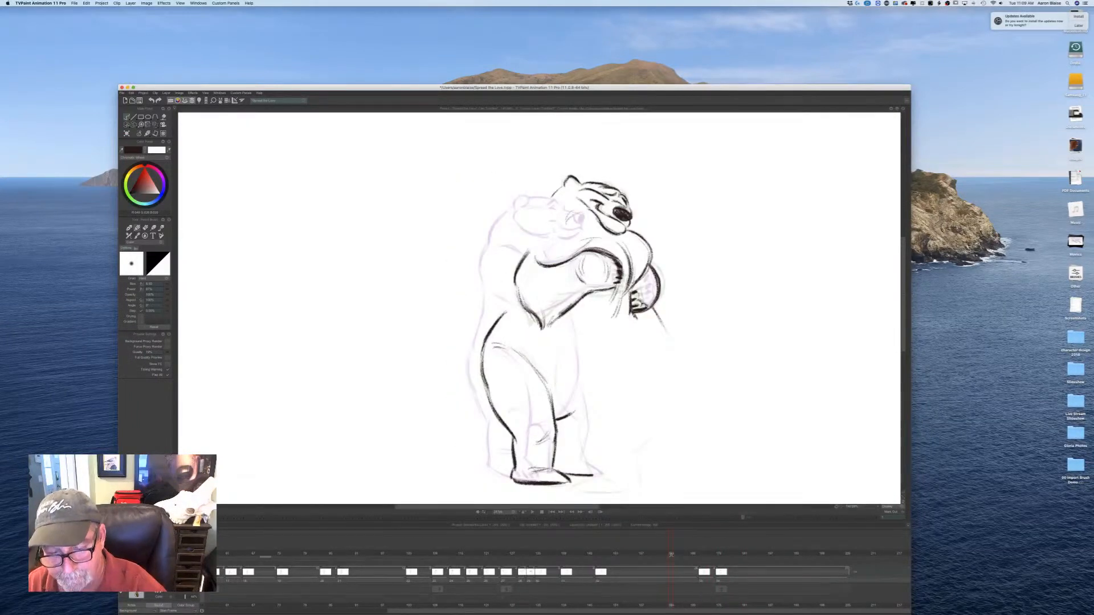
pyautogui.moveTo(671, 574); pyautogui.dragTo(254, 572)
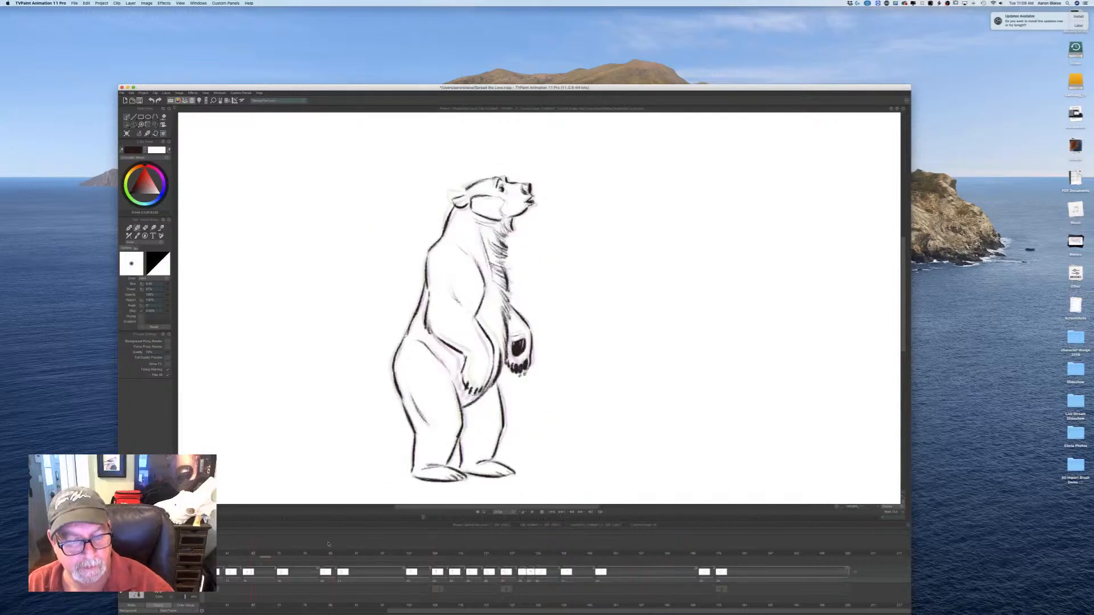
pyautogui.click(531, 515)
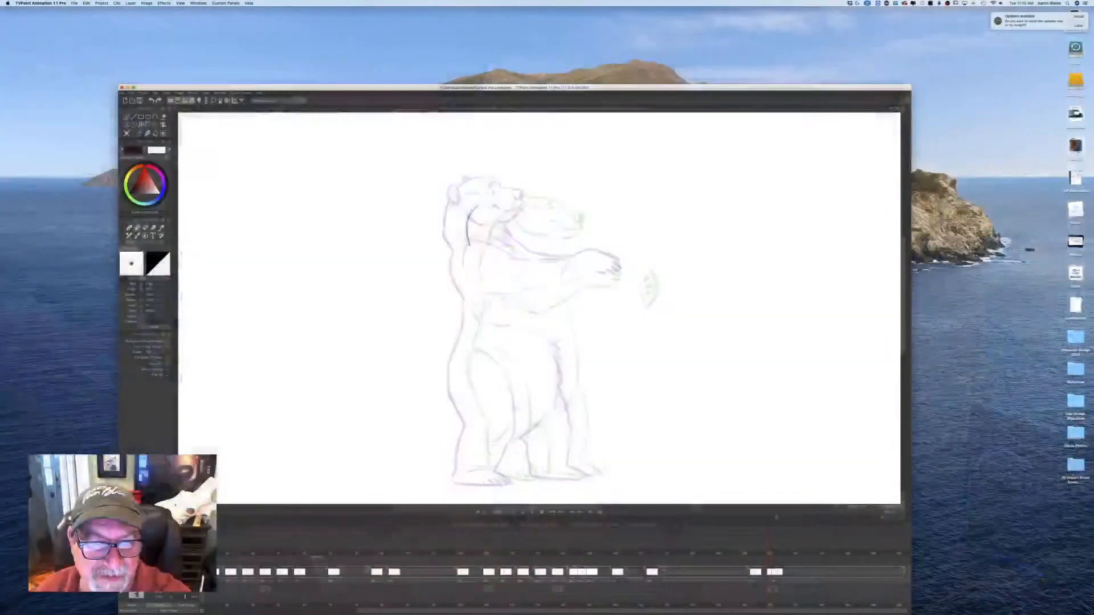
# Step: On the second in-between, draw the white bear's back contour, near leg and foot, erasing stray lines
pyautogui.moveTo(466, 279)
pyautogui.mouseDown()
pyautogui.moveTo(458, 377)
pyautogui.moveTo(471, 417)
pyautogui.moveTo(453, 482)
pyautogui.mouseUp()
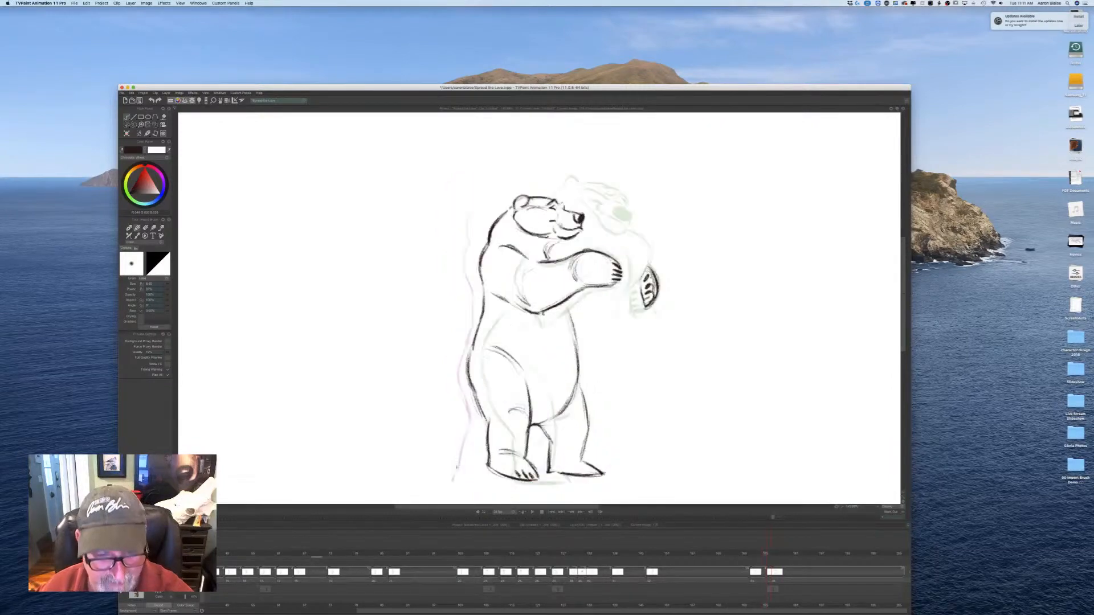
pyautogui.moveTo(489, 347)
pyautogui.mouseDown()
pyautogui.moveTo(507, 360)
pyautogui.moveTo(520, 427)
pyautogui.mouseUp()
pyautogui.moveTo(512, 377)
pyautogui.mouseDown()
pyautogui.moveTo(519, 431)
pyautogui.moveTo(493, 472)
pyautogui.moveTo(472, 468)
pyautogui.moveTo(513, 483)
pyautogui.moveTo(459, 483)
pyautogui.mouseUp()
pyautogui.press('Left')
pyautogui.press('Right')
pyautogui.press('e')
pyautogui.press('Left')
pyautogui.press('Right')
pyautogui.press('e')
pyautogui.press('b')
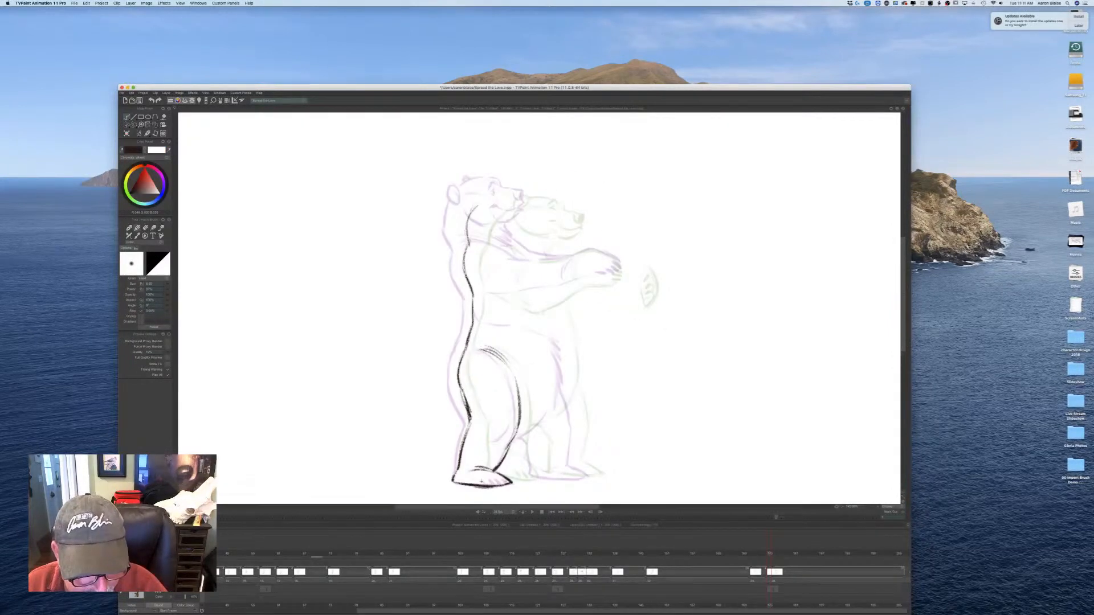
# Step: Draw the front contour of the belly on the second in-between, comparing it with the previous in-between
pyautogui.press('Left')
pyautogui.press('Right')
pyautogui.press('Left')
pyautogui.press('Right')
pyautogui.moveTo(564, 346)
pyautogui.mouseDown()
pyautogui.moveTo(569, 392)
pyautogui.moveTo(564, 367)
pyautogui.mouseUp()
pyautogui.press('Left')
pyautogui.press('Right')
# Step: Draw the far leg's front and inner contours and its foot on the second in-between
pyautogui.moveTo(574, 394)
pyautogui.mouseDown()
pyautogui.moveTo(579, 462)
pyautogui.moveTo(602, 473)
pyautogui.moveTo(559, 477)
pyautogui.mouseUp()
pyautogui.press('Left')
pyautogui.press('Right')
pyautogui.moveTo(530, 432)
pyautogui.mouseDown()
pyautogui.moveTo(544, 443)
pyautogui.moveTo(546, 475)
pyautogui.mouseUp()
pyautogui.press('Left')
pyautogui.press('Right')
pyautogui.press('Left')
pyautogui.press('Right')
pyautogui.press('Left')
pyautogui.press('Right')
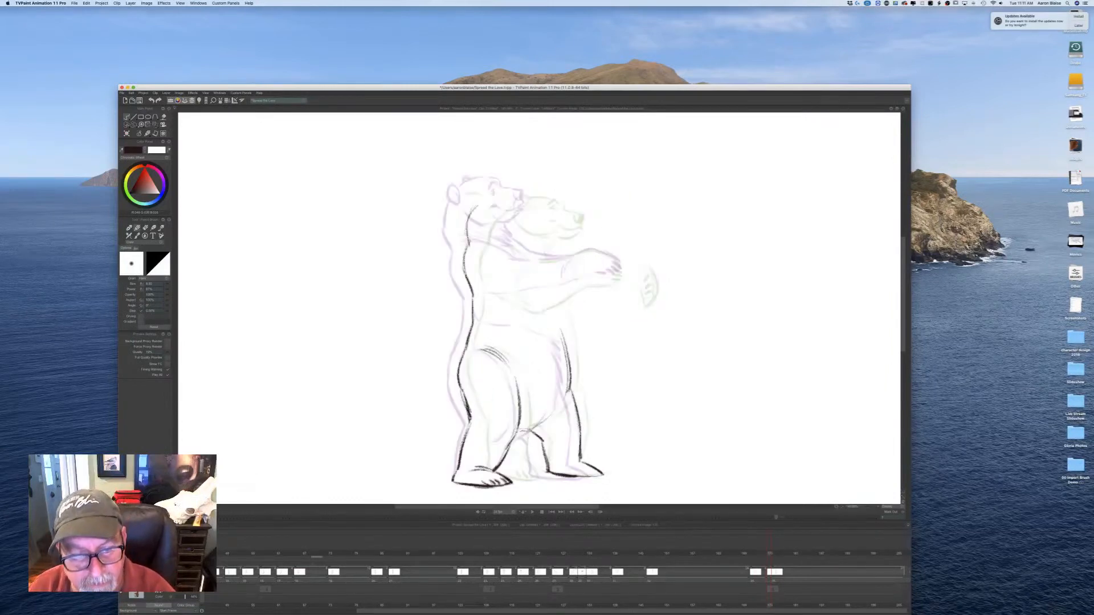
# Step: Draw the crotch line and underbelly curve between the legs, flipping against the previous in-between
pyautogui.press('Left')
pyautogui.press('Right')
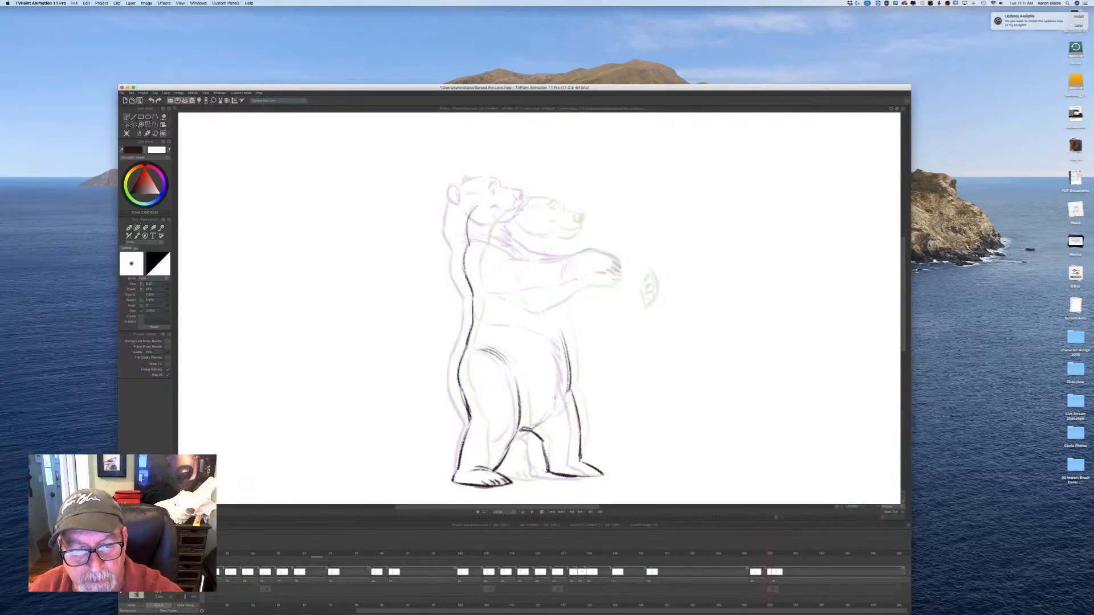
pyautogui.press('Left')
pyautogui.press('Right')
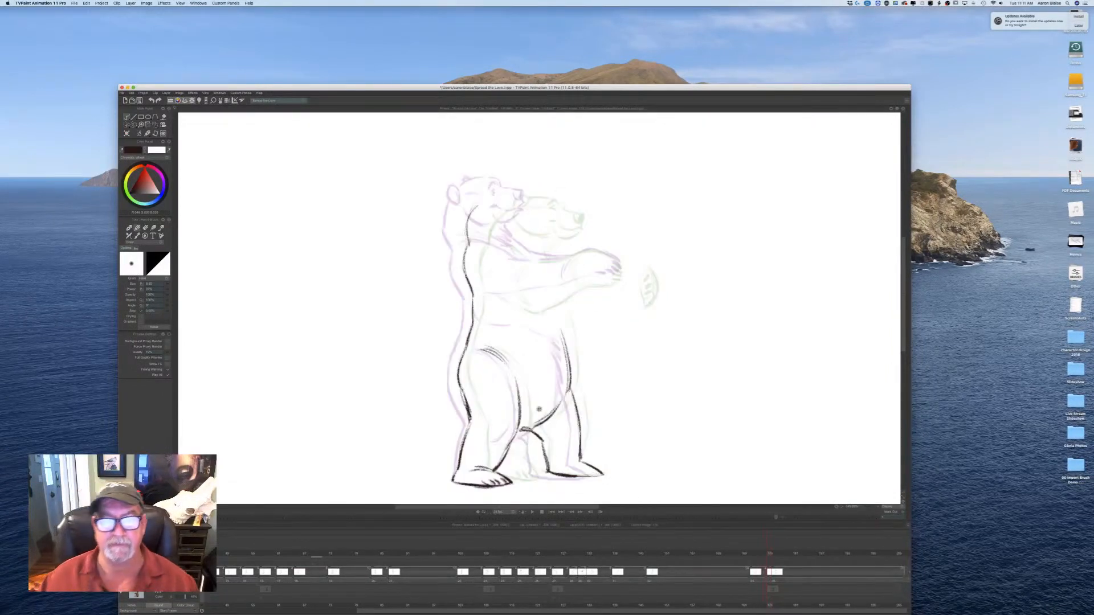
pyautogui.press('Left')
pyautogui.press('Right')
pyautogui.press('Left')
pyautogui.press('Right')
pyautogui.press('Left')
pyautogui.press('Right')
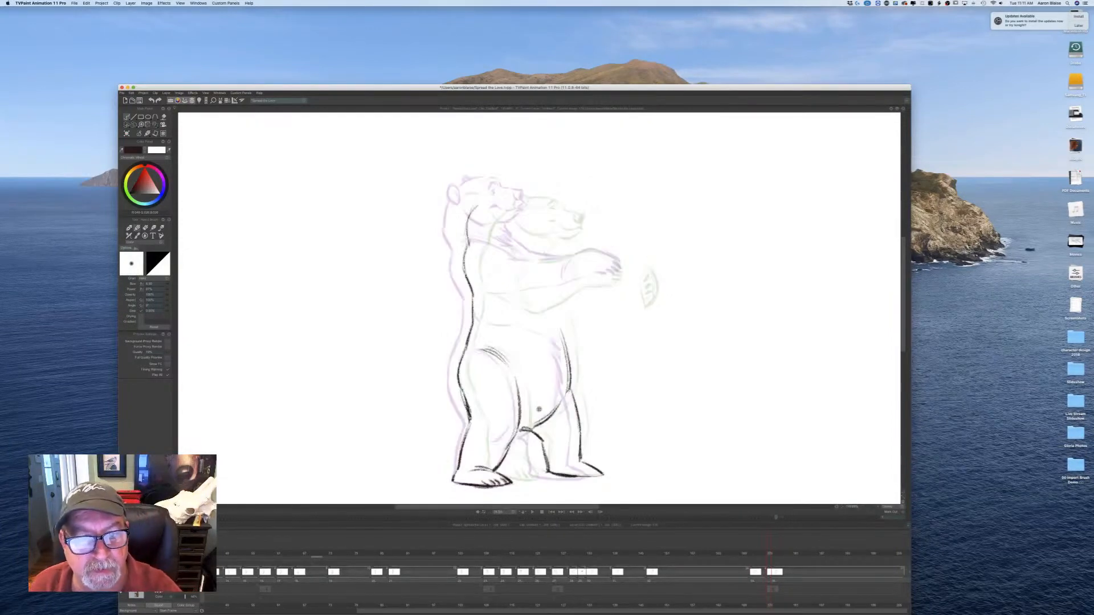
# Step: Draw the top line of the near shoulder on the second in-between
pyautogui.moveTo(482, 241)
pyautogui.mouseDown()
pyautogui.moveTo(506, 249)
pyautogui.moveTo(474, 244)
pyautogui.mouseUp()
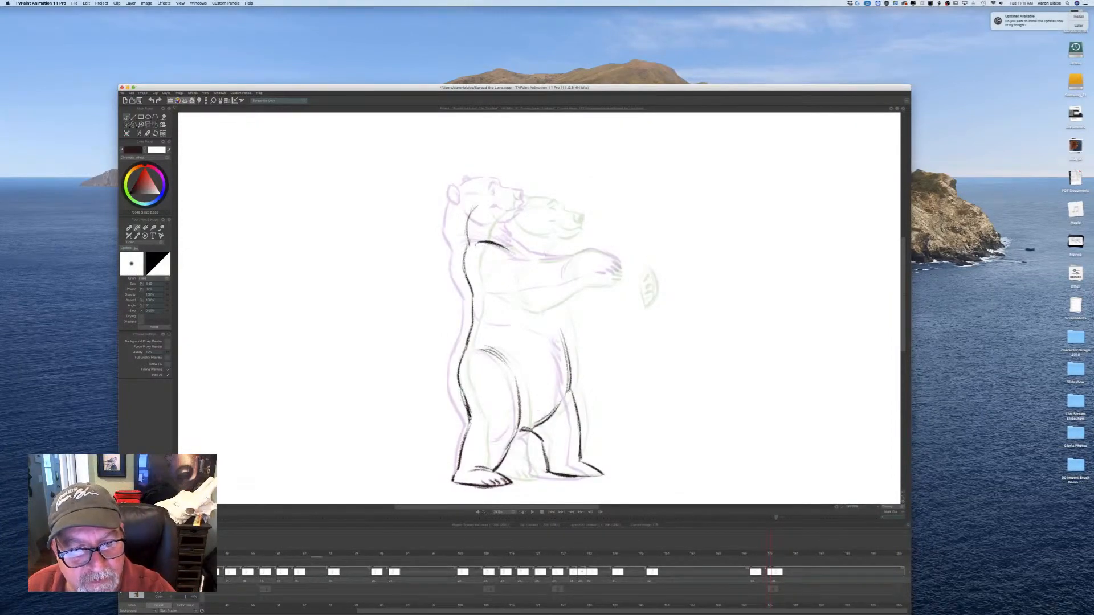
pyautogui.press('Left')
pyautogui.press('Left')
pyautogui.press('Right')
# Step: Draw the near arm's upper and lower contours out to the paw outline, flipping against the previous in-between
pyautogui.moveTo(510, 253)
pyautogui.mouseDown()
pyautogui.moveTo(614, 256)
pyautogui.moveTo(601, 253)
pyautogui.moveTo(579, 254)
pyautogui.moveTo(621, 264)
pyautogui.moveTo(588, 280)
pyautogui.moveTo(605, 280)
pyautogui.moveTo(567, 277)
pyautogui.moveTo(553, 296)
pyautogui.moveTo(484, 296)
pyautogui.moveTo(530, 307)
pyautogui.moveTo(555, 294)
pyautogui.moveTo(534, 302)
pyautogui.moveTo(544, 297)
pyautogui.mouseUp()
pyautogui.press('Left')
pyautogui.press('Right')
pyautogui.press('Left')
pyautogui.press('Right')
pyautogui.press('Left')
pyautogui.press('Right')
pyautogui.press('Left')
pyautogui.press('Right')
pyautogui.press('Left')
pyautogui.press('Right')
pyautogui.press('Left')
pyautogui.press('Right')
pyautogui.press('Left')
pyautogui.press('Right')
pyautogui.press('Left')
pyautogui.press('Right')
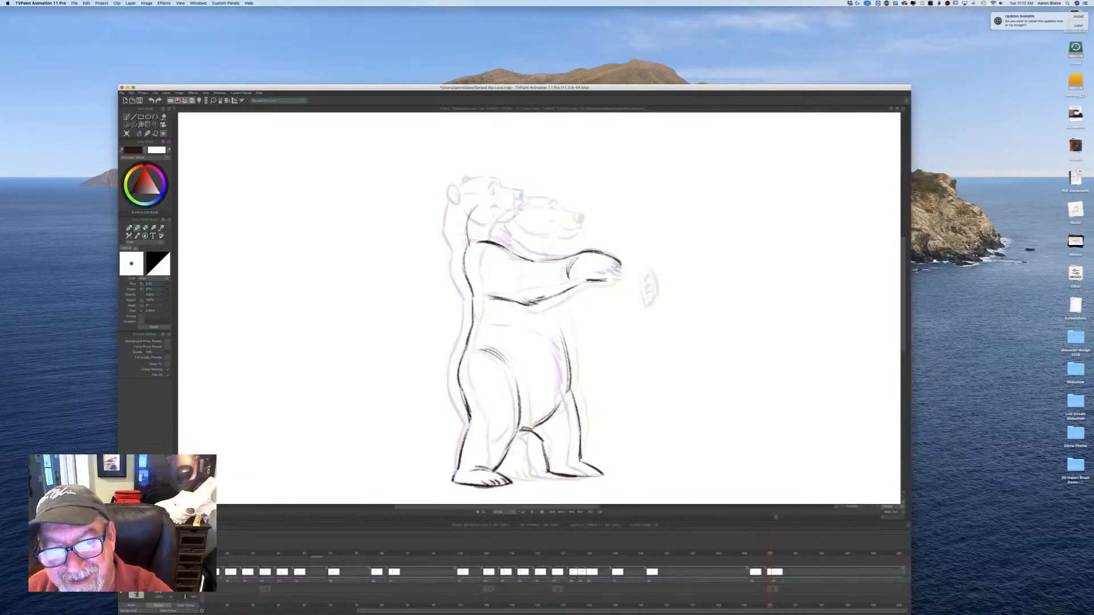
# Step: Add the claws to the near paw and compare them with the previous in-between
pyautogui.moveTo(601, 282); pyautogui.dragTo(619, 265)
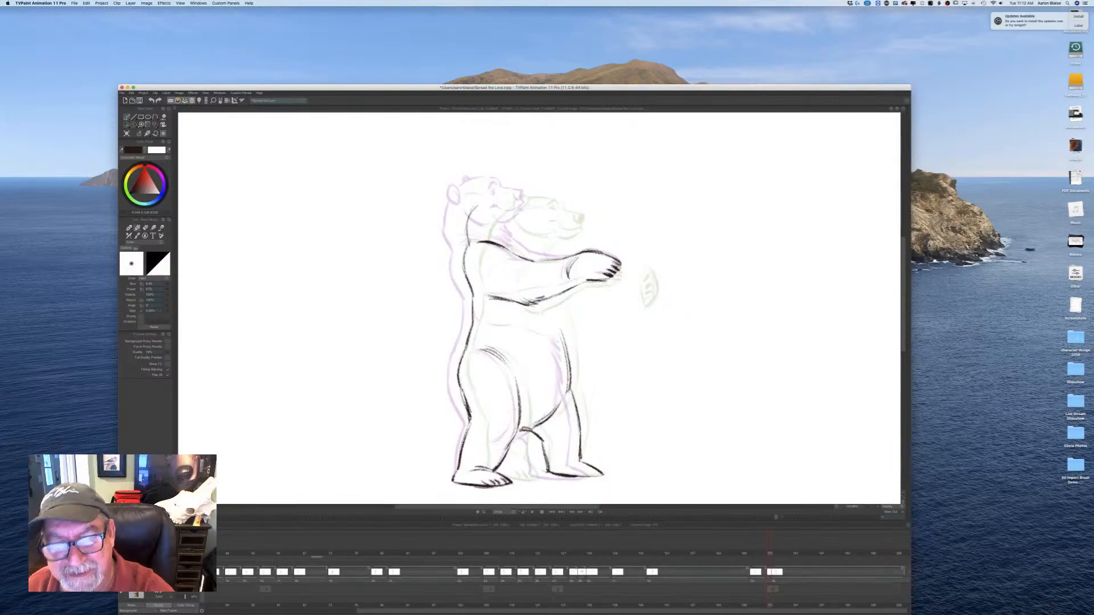
pyautogui.press('Left')
pyautogui.press('Right')
pyautogui.press('Left')
pyautogui.press('Right')
pyautogui.press('Left')
pyautogui.press('Right')
# Step: Draw the far paw's upper outline and first claws on the second in-between, checking against the previous in-between
pyautogui.moveTo(650, 267)
pyautogui.mouseDown()
pyautogui.moveTo(651, 291)
pyautogui.moveTo(652, 279)
pyautogui.mouseUp()
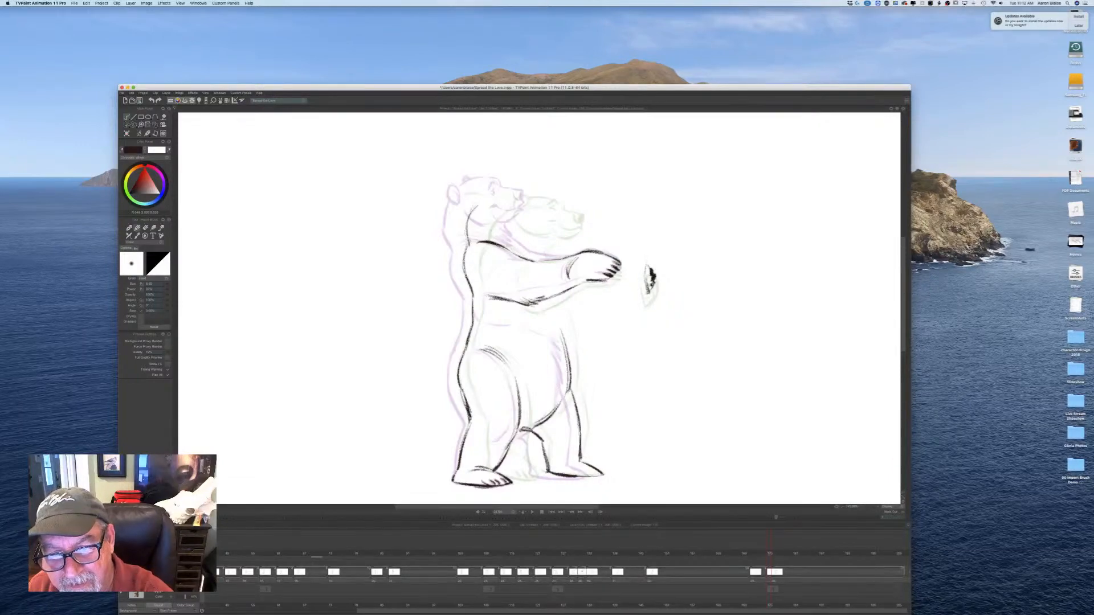
pyautogui.press('Left')
pyautogui.press('Right')
pyautogui.press('Left')
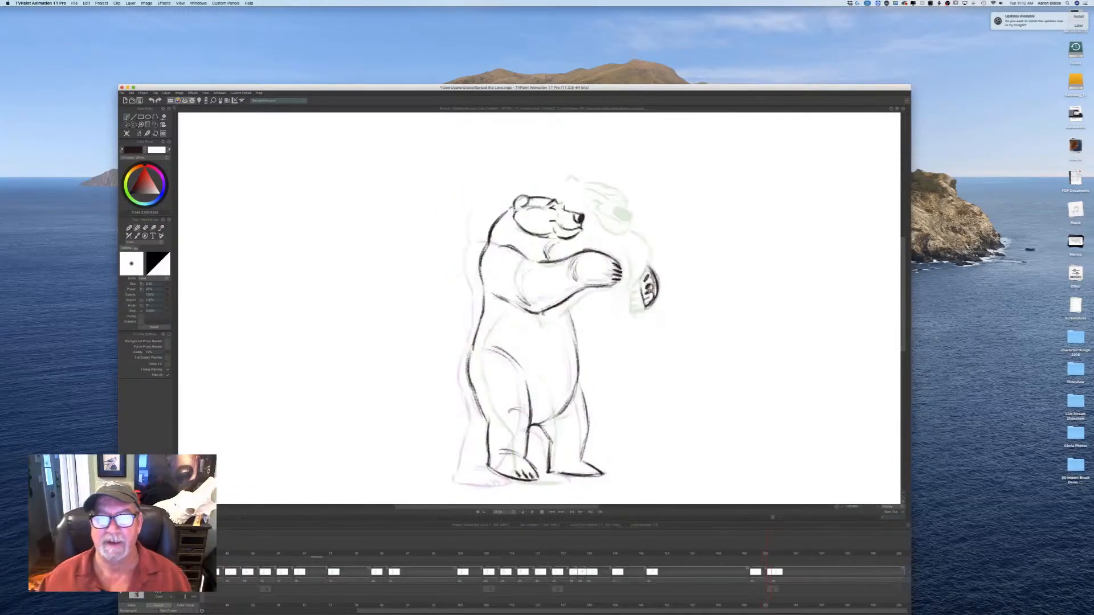
pyautogui.press('Right')
pyautogui.press('Left')
pyautogui.press('Right')
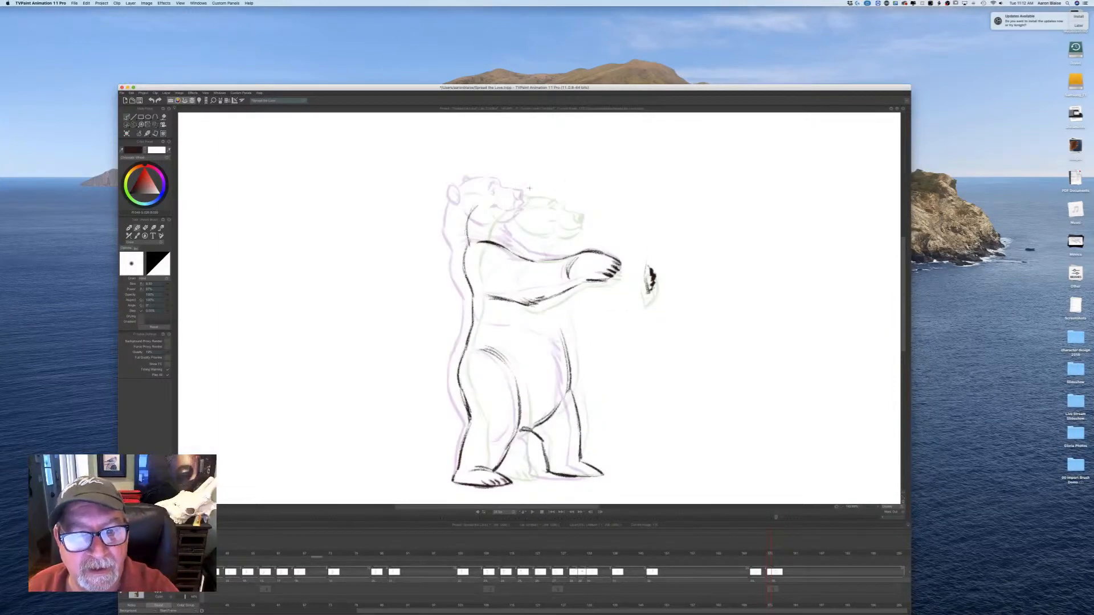
# Step: Draw the top of the head and the back of the neck on the second in-between, flipping against the previous in-between
pyautogui.moveTo(495, 190); pyautogui.dragTo(521, 186)
pyautogui.press('Left')
pyautogui.press('Right')
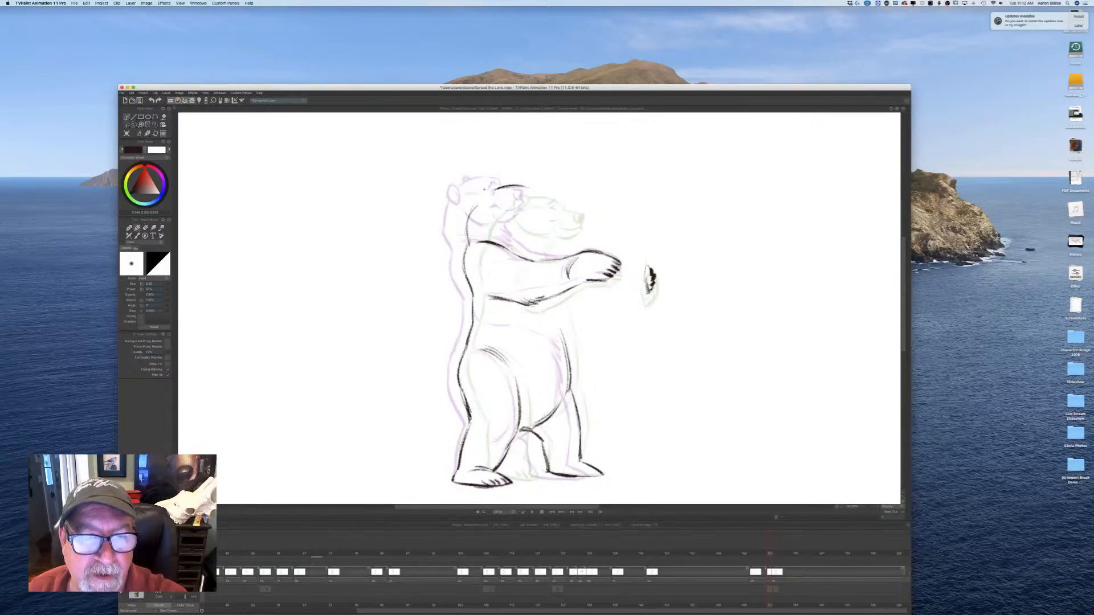
pyautogui.hotkey('ctrl', 'z')
pyautogui.press('Left')
pyautogui.press('Right')
pyautogui.moveTo(485, 197); pyautogui.dragTo(466, 242)
pyautogui.press('Left')
pyautogui.press('Right')
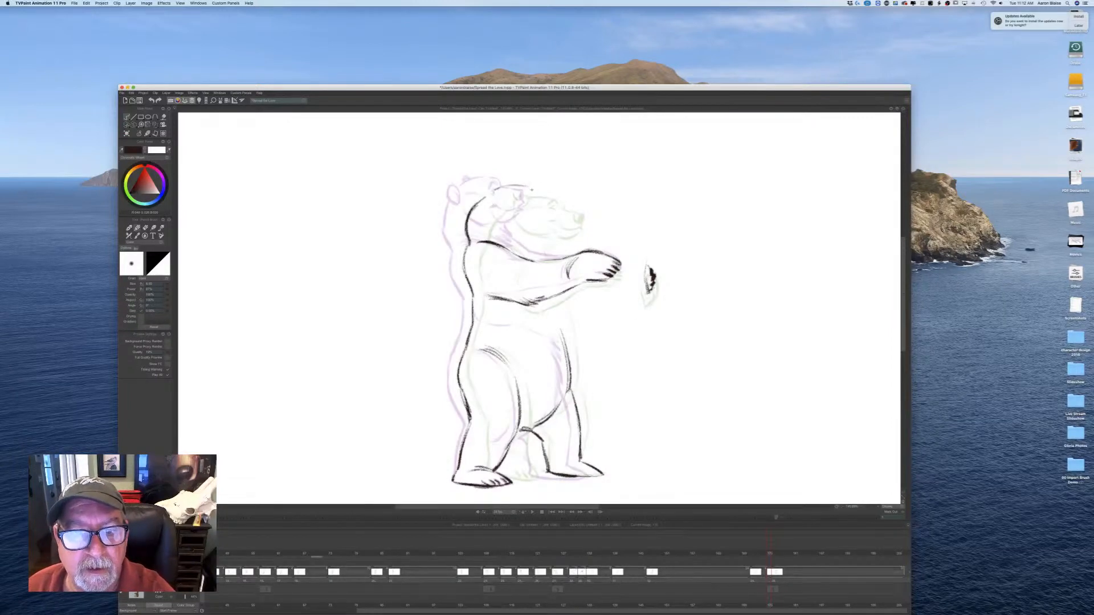
# Step: Draw the muzzle bridge, nose, mouth and chin on the second in-between
pyautogui.moveTo(535, 192); pyautogui.dragTo(548, 196)
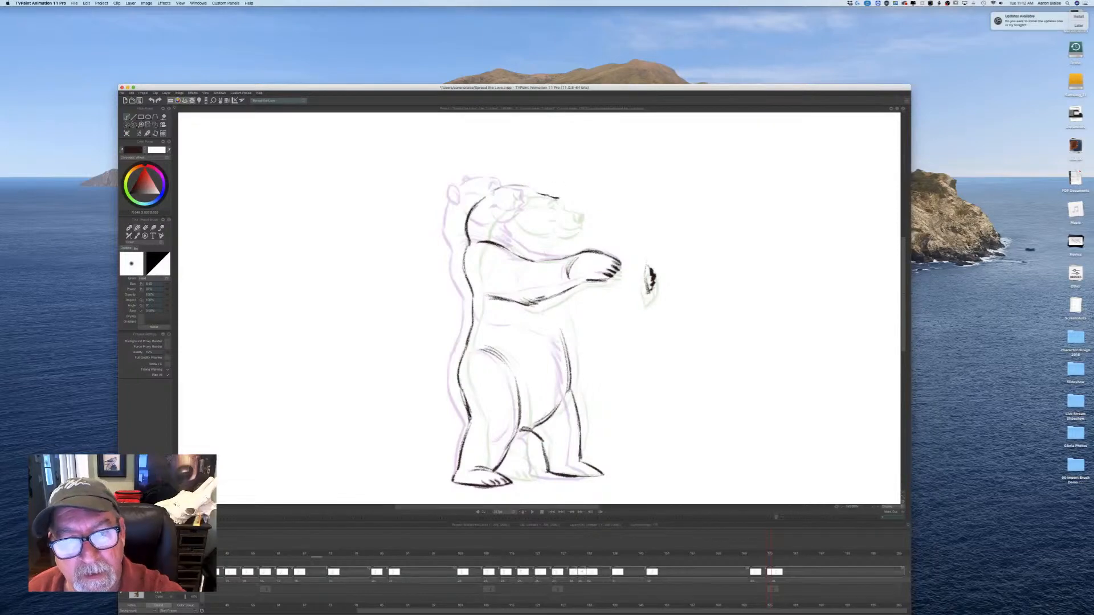
pyautogui.moveTo(555, 199); pyautogui.dragTo(559, 202)
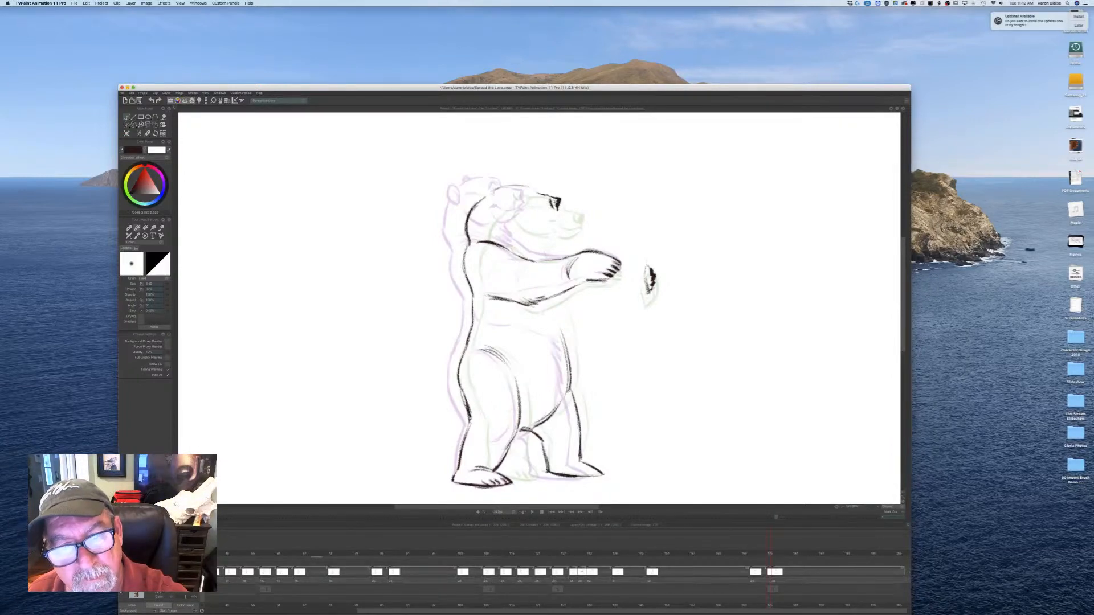
pyautogui.moveTo(557, 211); pyautogui.dragTo(547, 214)
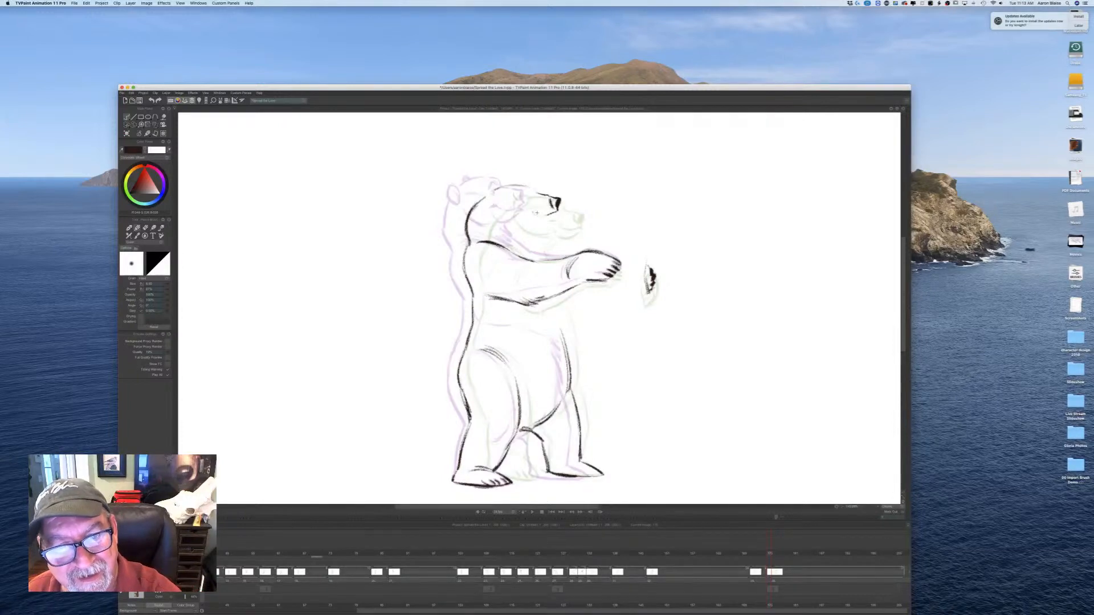
pyautogui.moveTo(530, 210); pyautogui.dragTo(536, 214)
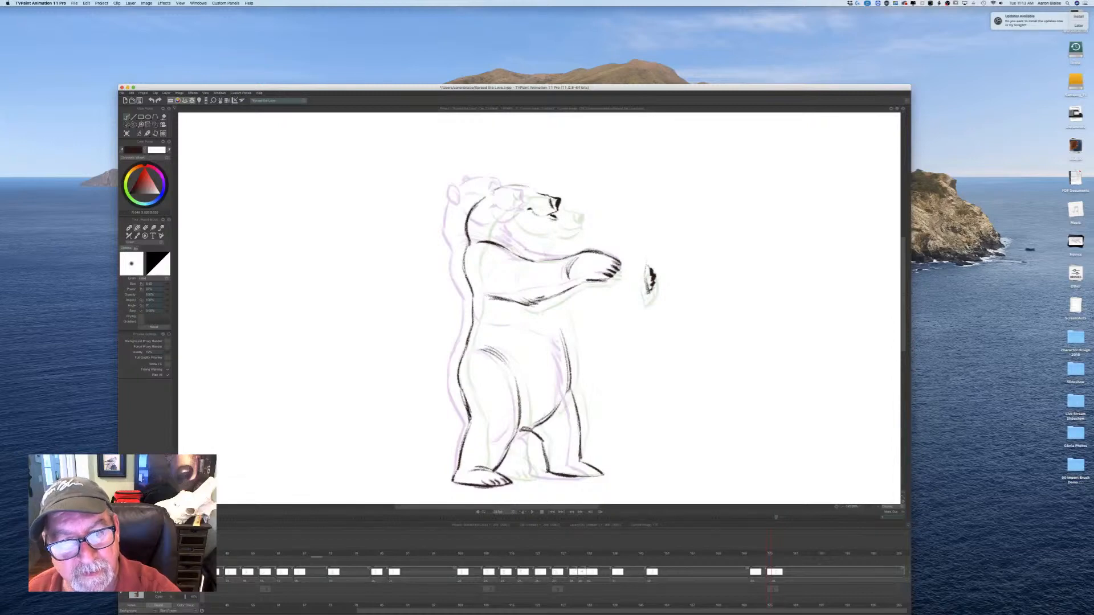
pyautogui.moveTo(542, 228)
pyautogui.mouseDown()
pyautogui.moveTo(551, 222)
pyautogui.moveTo(530, 226)
pyautogui.moveTo(540, 228)
pyautogui.mouseUp()
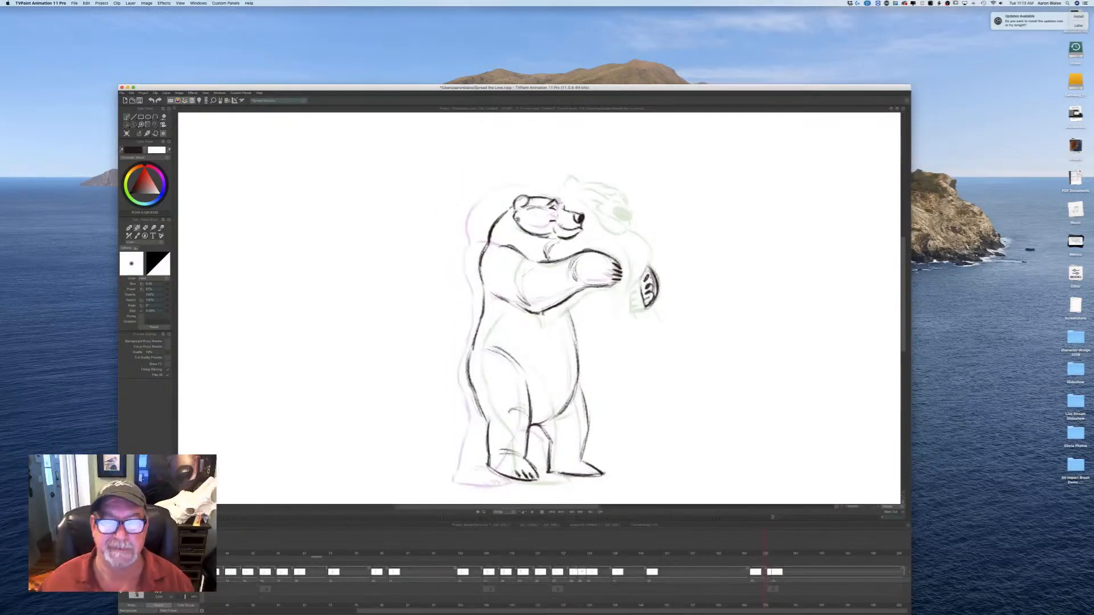
# Step: Draw the near ear on the second in-between and compare its position with the previous in-between
pyautogui.press('Right')
pyautogui.moveTo(491, 190); pyautogui.dragTo(501, 183)
pyautogui.press('Left')
pyautogui.press('Right')
pyautogui.press('Left')
pyautogui.press('Right')
# Step: Draw the cheek line and eye on the second in-between, flipping repeatedly against the previous in-between
pyautogui.moveTo(499, 195)
pyautogui.mouseDown()
pyautogui.moveTo(490, 206)
pyautogui.moveTo(522, 226)
pyautogui.mouseUp()
pyautogui.press('Left')
pyautogui.press('Right')
pyautogui.press('Left')
pyautogui.press('Right')
pyautogui.press('Left')
pyautogui.press('Right')
pyautogui.press('Left')
pyautogui.press('Right')
pyautogui.press('Left')
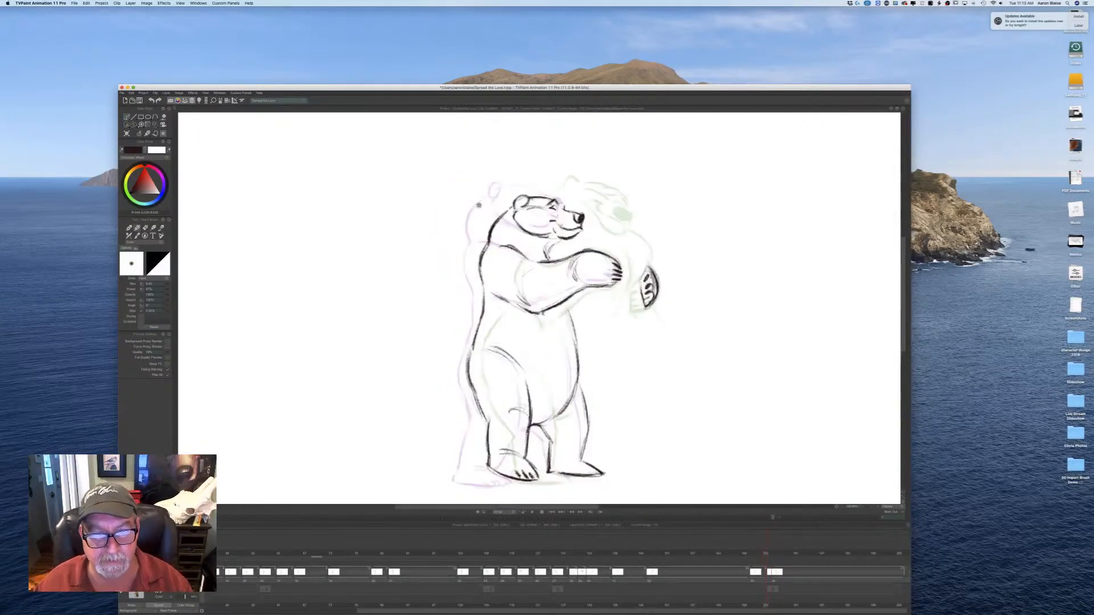
pyautogui.press('Right')
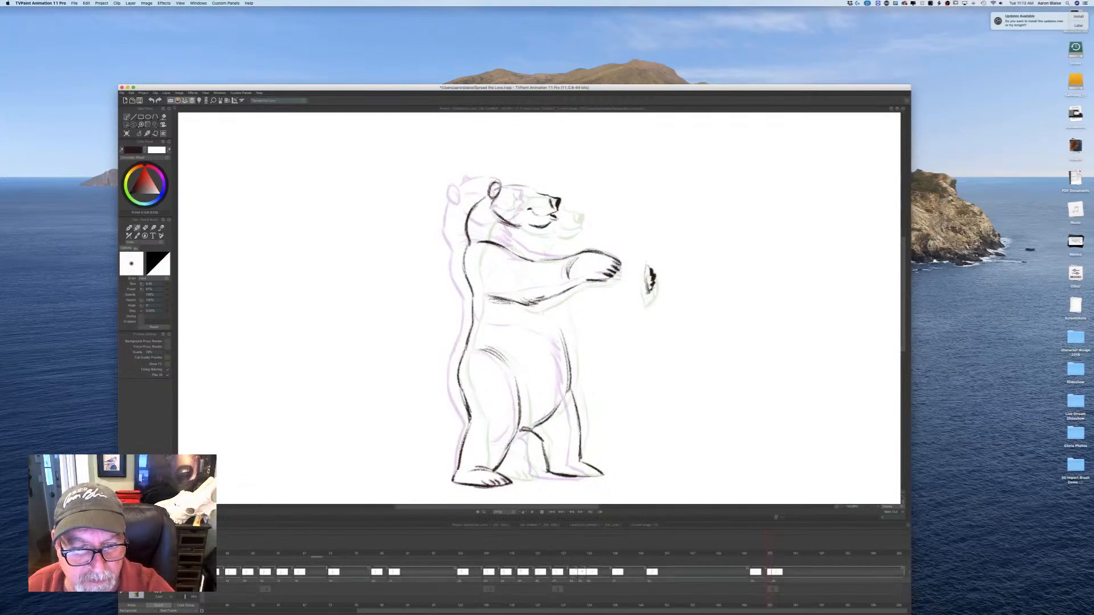
pyautogui.press('Left')
pyautogui.press('Right')
pyautogui.press('Left')
pyautogui.press('Right')
pyautogui.press('Left')
pyautogui.press('Right')
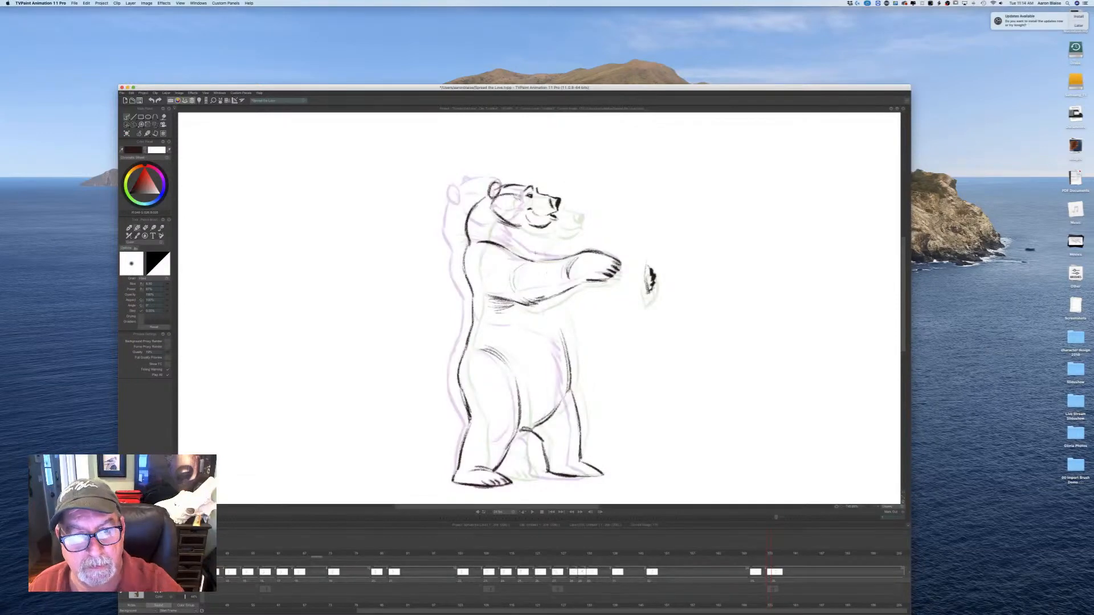
# Step: Add fur strokes under the chin and down the throat to the near arm
pyautogui.moveTo(536, 239); pyautogui.dragTo(535, 244)
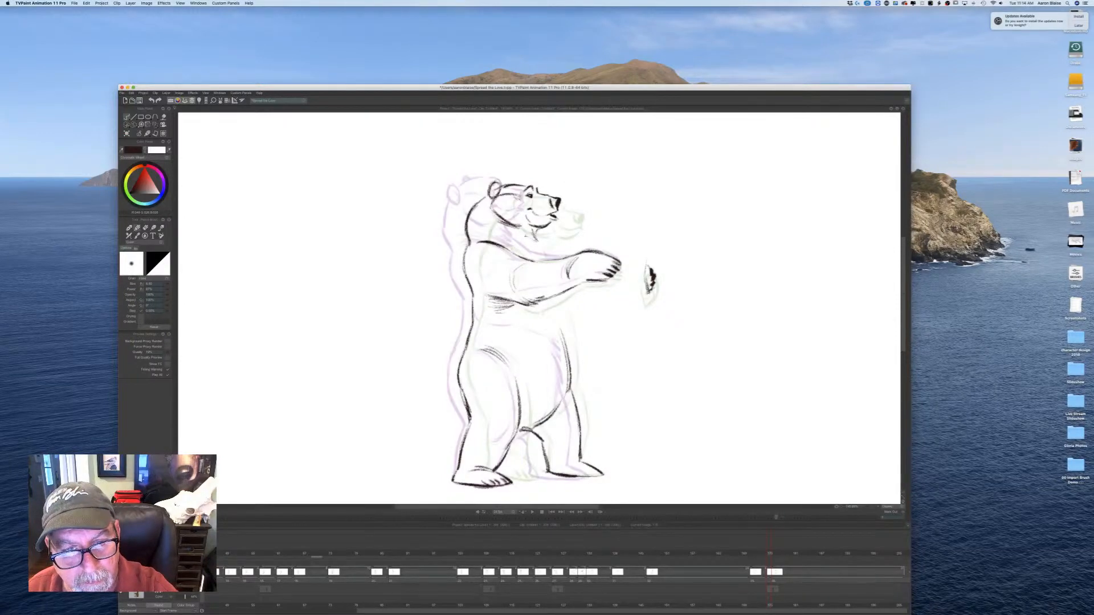
pyautogui.moveTo(531, 246); pyautogui.dragTo(536, 262)
pyautogui.press('Left')
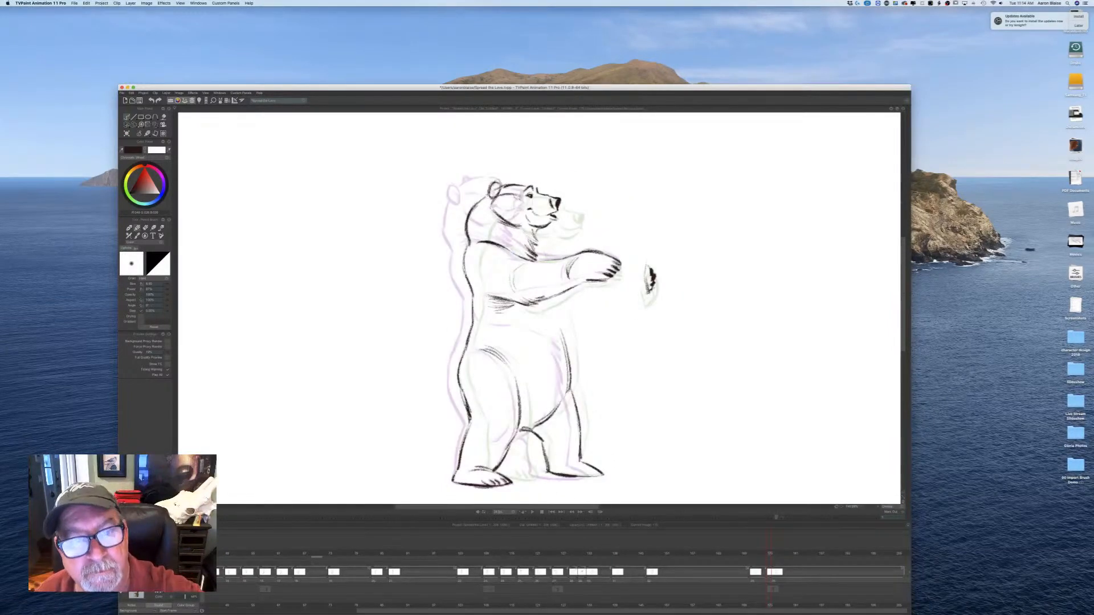
# Step: Strengthen the contour of the neck and back down to the hip on the second in-between
pyautogui.moveTo(485, 194); pyautogui.dragTo(464, 231)
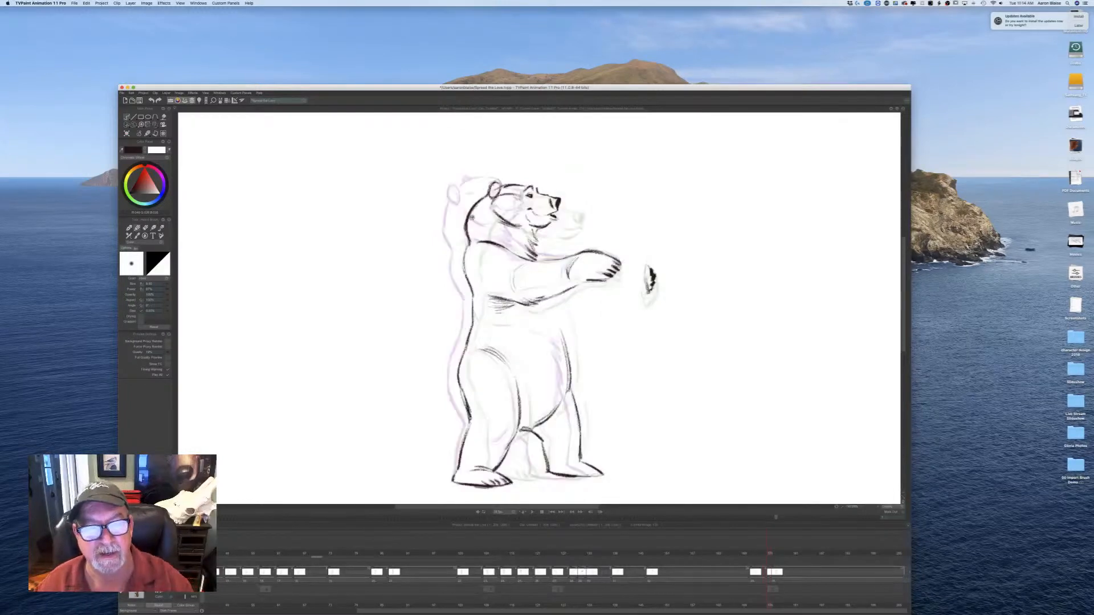
pyautogui.moveTo(467, 248); pyautogui.dragTo(467, 347)
pyautogui.press('Right')
pyautogui.press('Left')
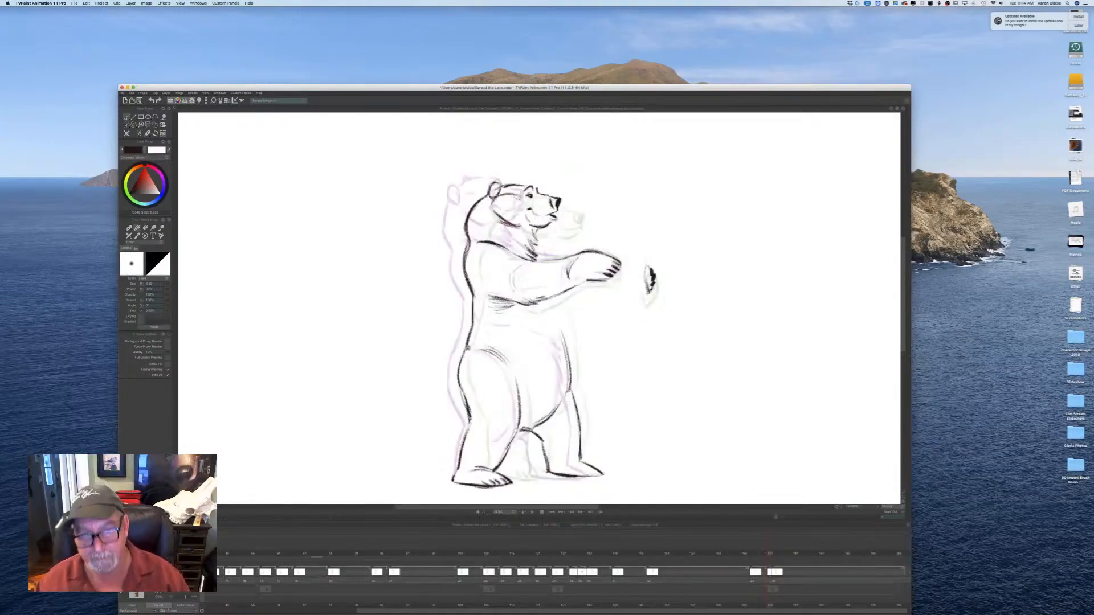
# Step: Add fur strokes along the chest and belly edge below the arm, flipping against the previous in-between
pyautogui.moveTo(545, 302)
pyautogui.mouseDown()
pyautogui.moveTo(561, 317)
pyautogui.moveTo(571, 381)
pyautogui.mouseUp()
pyautogui.press('Right')
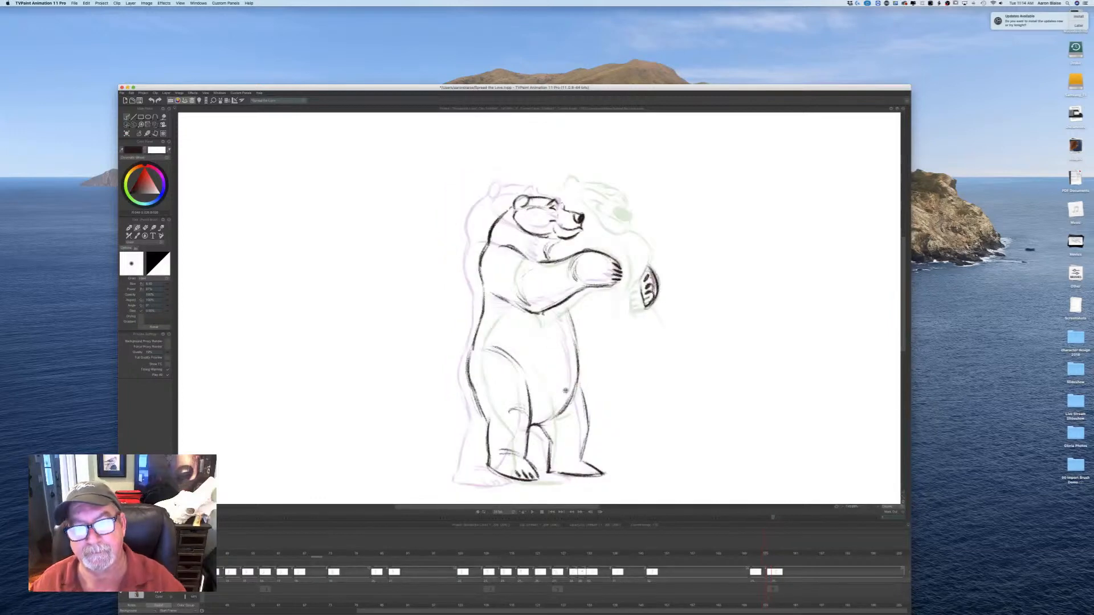
pyautogui.press('Left')
pyautogui.press('Right')
pyautogui.press('Left')
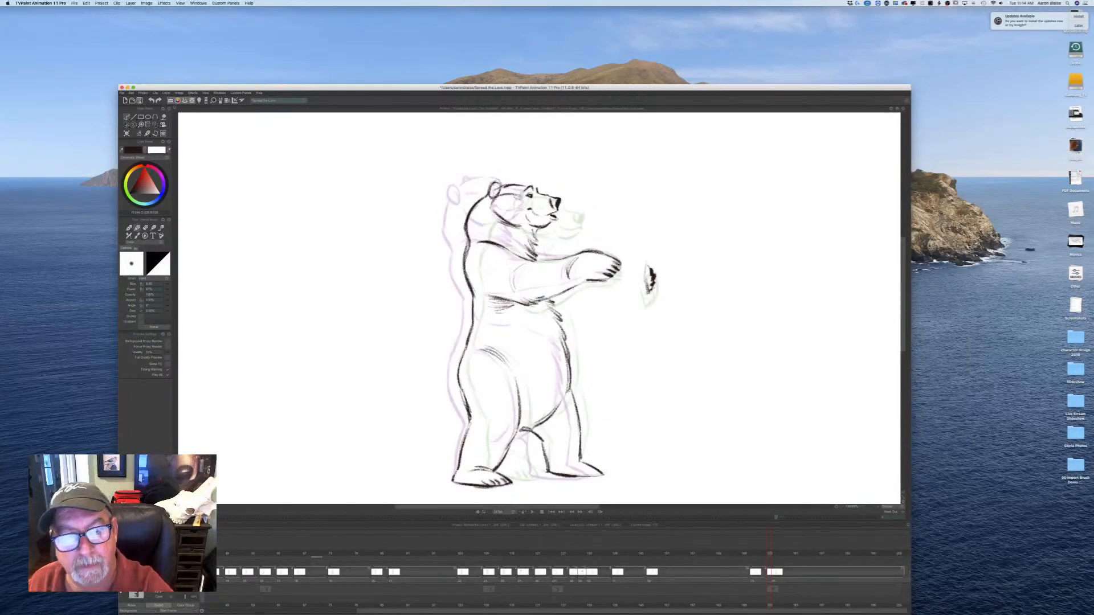
pyautogui.press('Right')
pyautogui.press('Left')
pyautogui.press('Right')
pyautogui.press('Left')
pyautogui.press('Right')
pyautogui.press('Left')
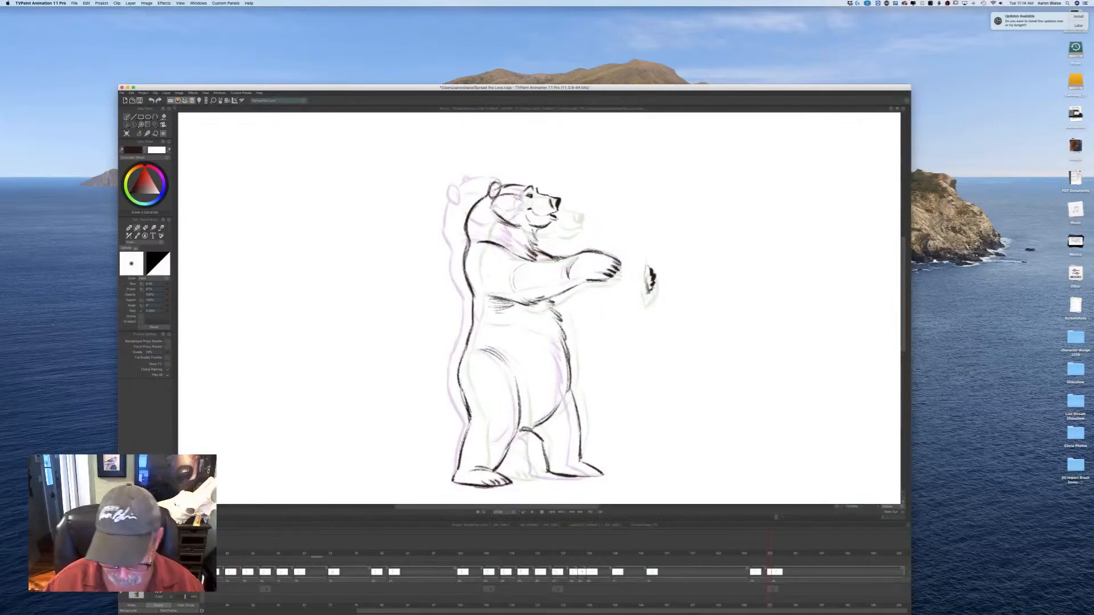
# Step: Play back the animation to review the bear pulling out of the hug, then stop playback
pyautogui.press('Return')
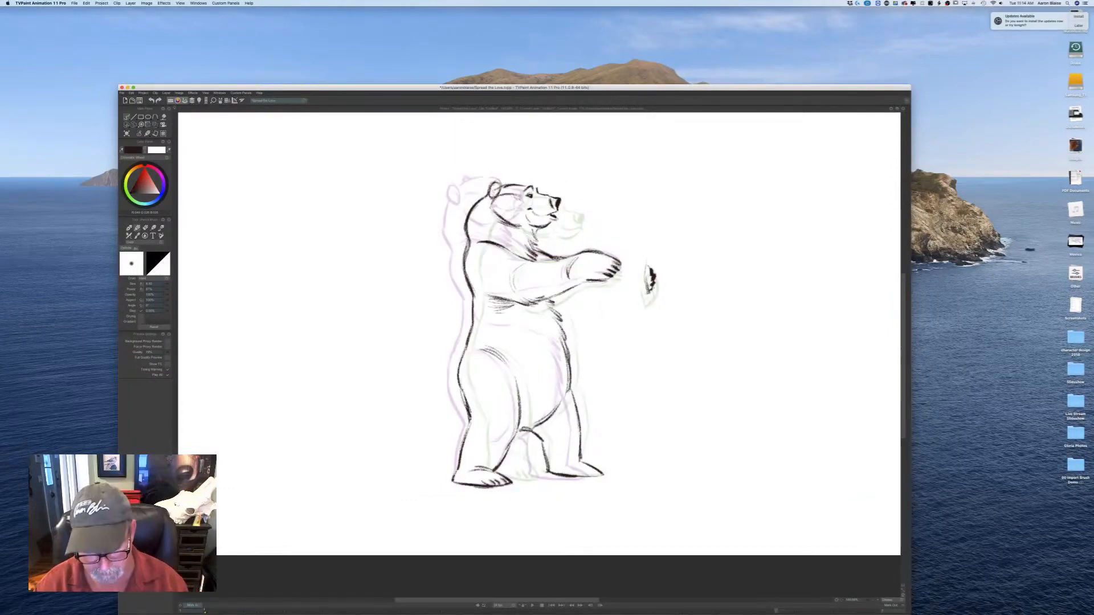
pyautogui.press('Return')
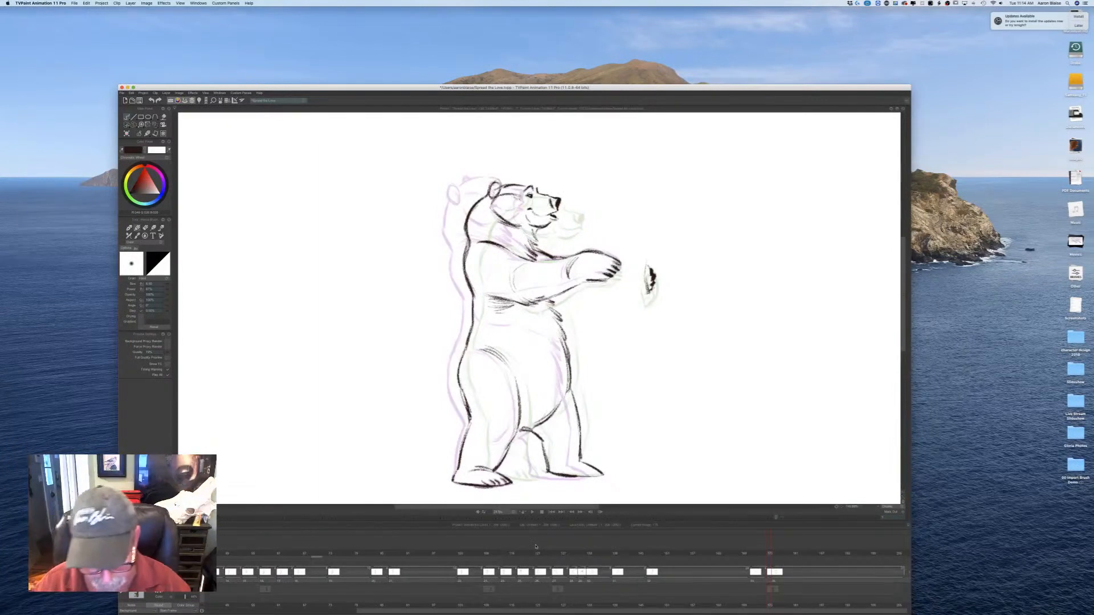
pyautogui.press('Return')
pyautogui.click(532, 605)
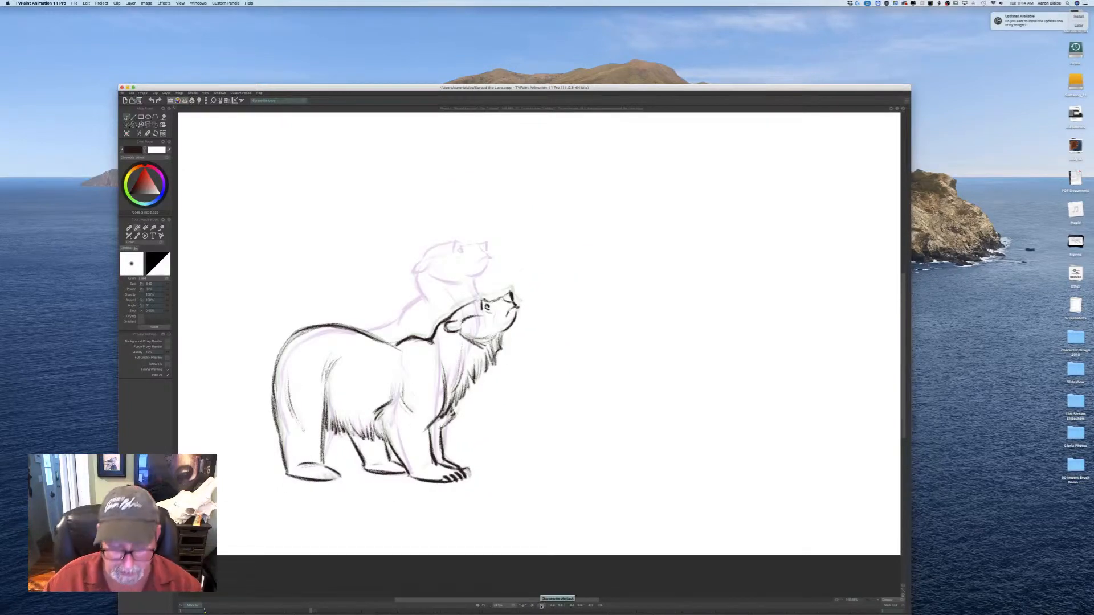
pyautogui.click(541, 606)
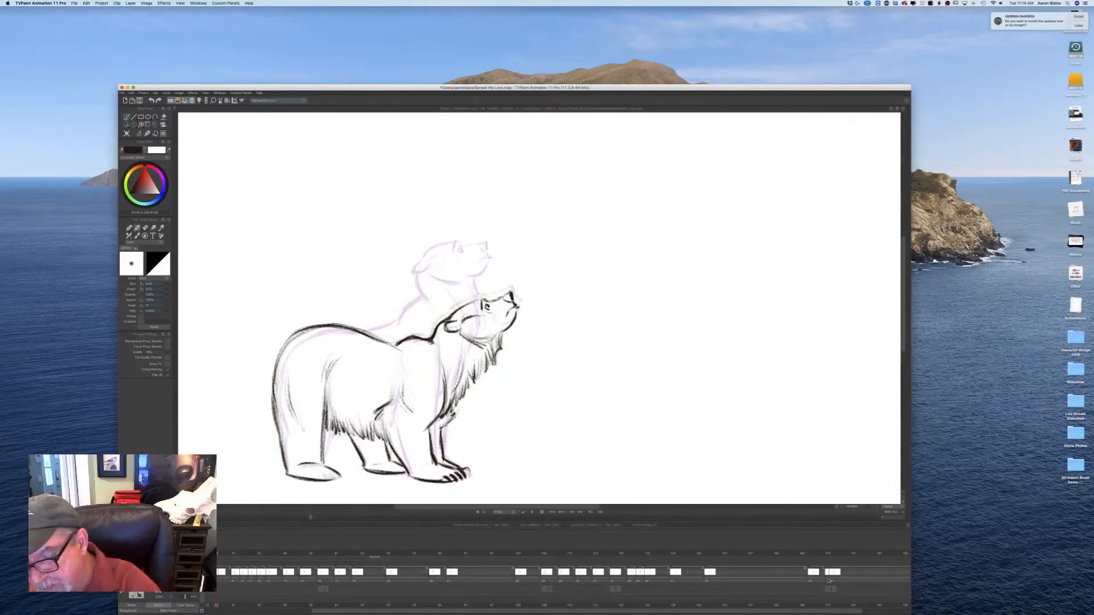
# Step: Extend the second in-between's exposure on the timeline so the arms'-length pose comes later, and review the timing in playback
pyautogui.moveTo(829, 580); pyautogui.dragTo(842, 580)
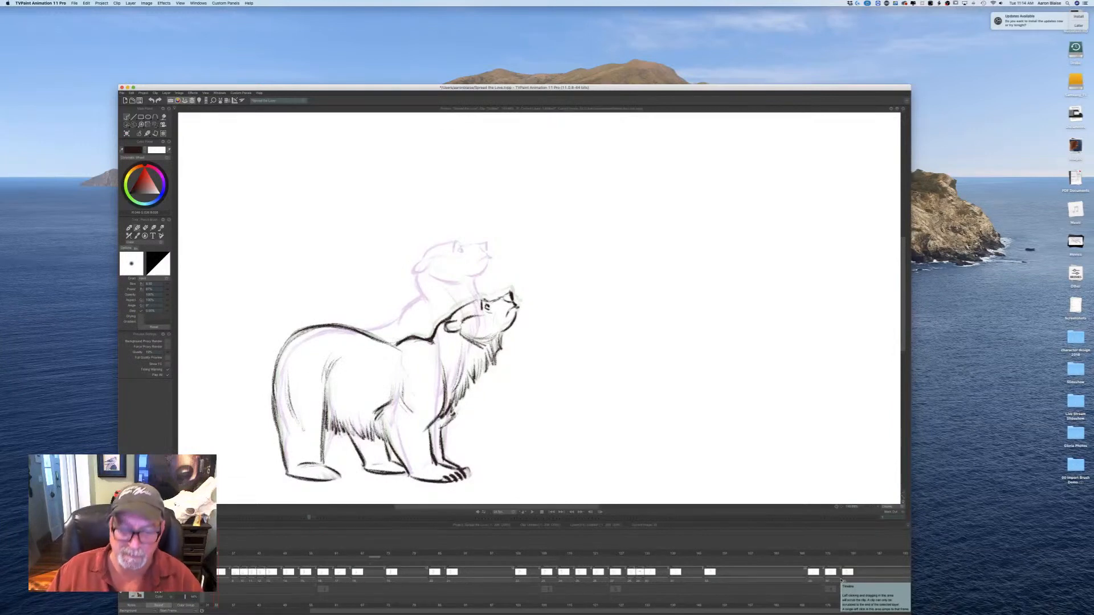
pyautogui.click(532, 513)
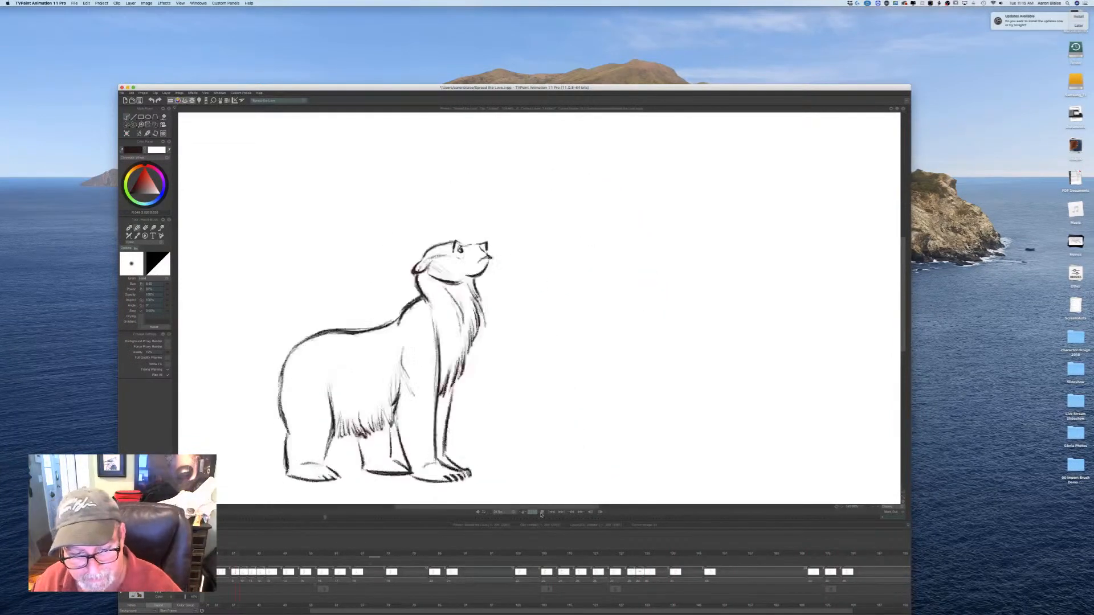
pyautogui.click(542, 513)
# Step: Insert a blank drawing between the second in-between and the arms'-length pose
pyautogui.moveTo(666, 554); pyautogui.dragTo(859, 563)
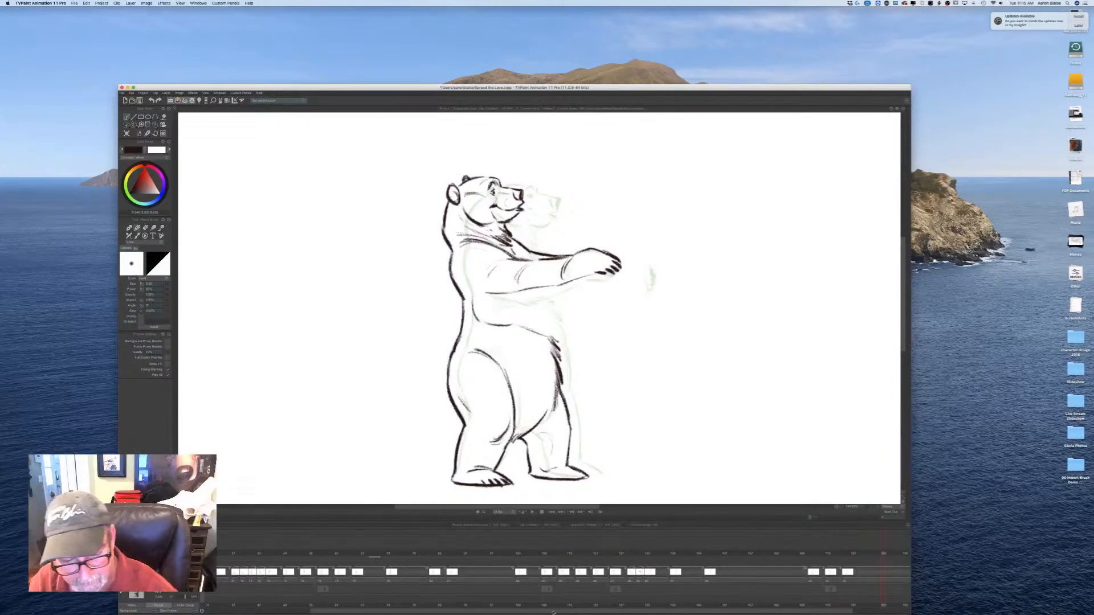
pyautogui.hscroll(3, 677, 605)
pyautogui.moveTo(767, 579)
pyautogui.mouseDown()
pyautogui.moveTo(783, 572)
pyautogui.moveTo(772, 554)
pyautogui.mouseUp()
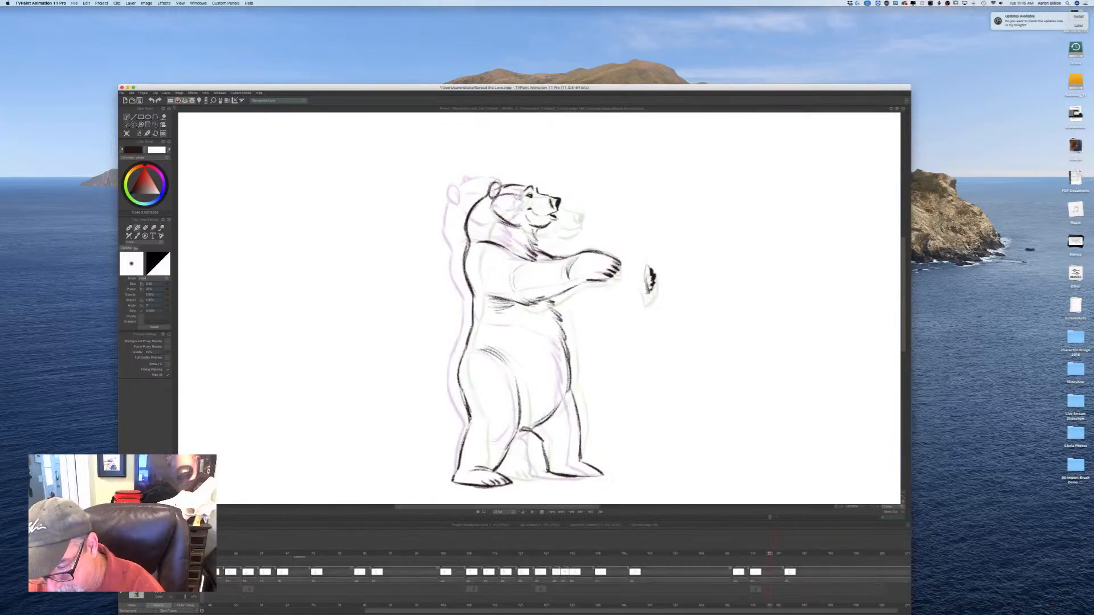
pyautogui.press('Return')
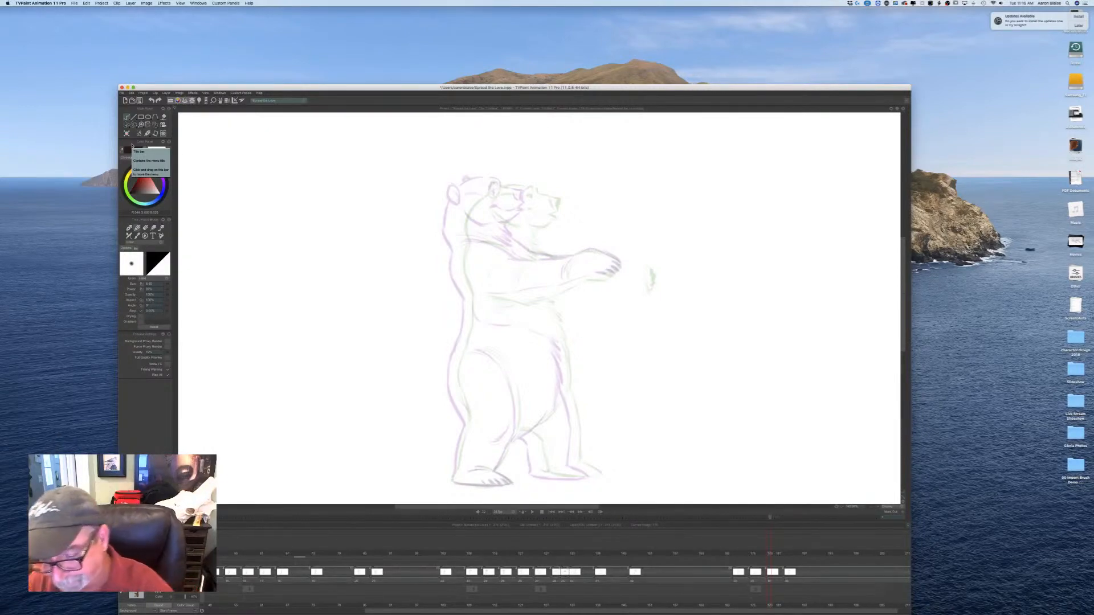
# Step: Draw the back contour from neck to heel and the near thigh and foot on the third in-between, flipping to compare
pyautogui.moveTo(454, 233)
pyautogui.mouseDown()
pyautogui.moveTo(456, 207)
pyautogui.moveTo(469, 301)
pyautogui.moveTo(453, 383)
pyautogui.moveTo(468, 424)
pyautogui.moveTo(453, 478)
pyautogui.mouseUp()
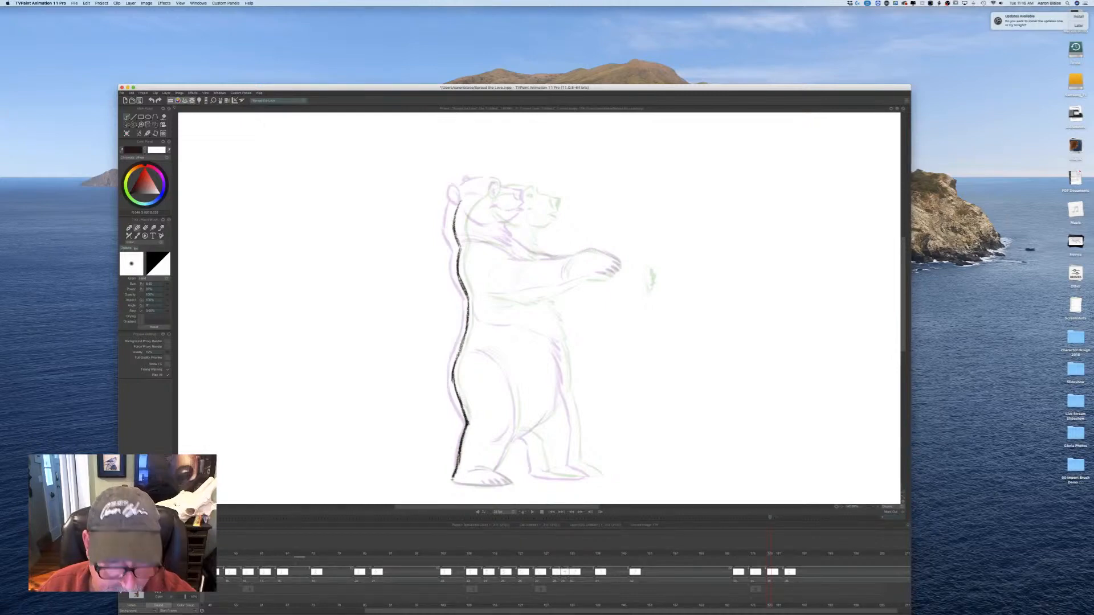
pyautogui.moveTo(479, 348)
pyautogui.mouseDown()
pyautogui.moveTo(496, 359)
pyautogui.moveTo(517, 428)
pyautogui.moveTo(494, 439)
pyautogui.moveTo(507, 447)
pyautogui.moveTo(494, 471)
pyautogui.moveTo(468, 472)
pyautogui.moveTo(512, 485)
pyautogui.moveTo(466, 488)
pyautogui.moveTo(511, 484)
pyautogui.moveTo(498, 484)
pyautogui.mouseUp()
pyautogui.press('Left')
pyautogui.press('Right')
pyautogui.press('Left')
pyautogui.press('Right')
pyautogui.press('Left')
pyautogui.press('Right')
# Step: Finish the near foot's toes and add the near shoulder's top line, flipping against the second in-between
pyautogui.moveTo(497, 480); pyautogui.dragTo(504, 484)
pyautogui.press('Left')
pyautogui.press('Right')
pyautogui.press('Left')
pyautogui.press('Right')
pyautogui.press('Left')
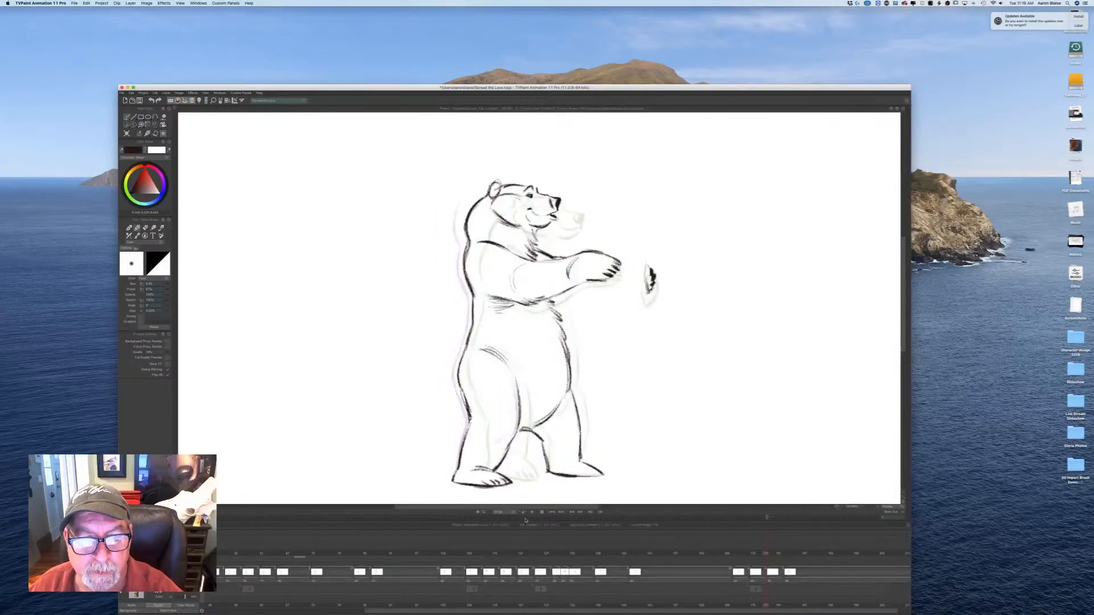
pyautogui.press('Right')
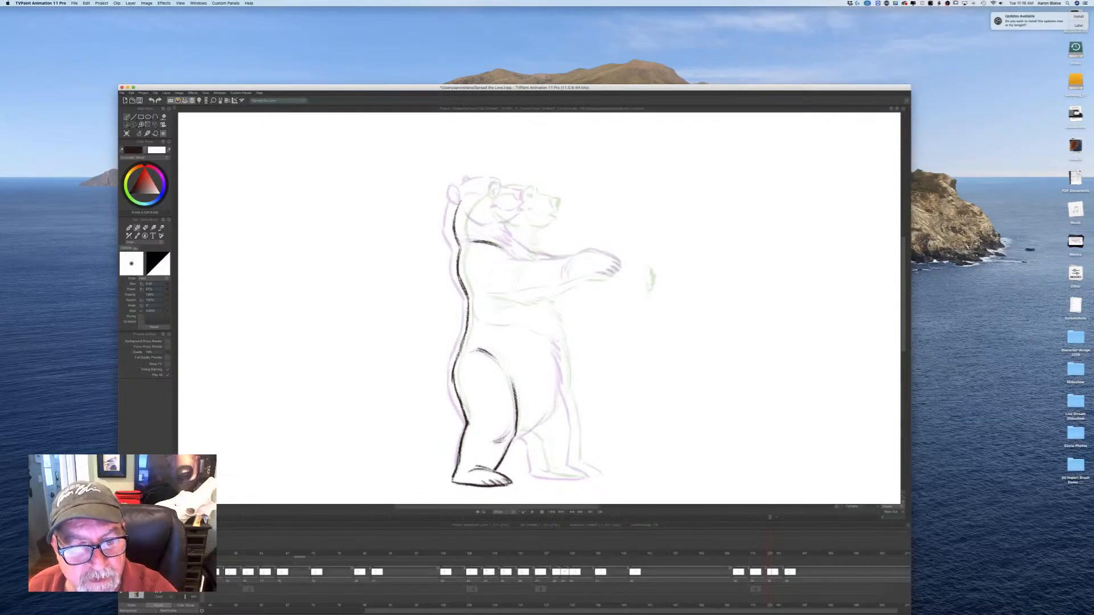
pyautogui.press('Left')
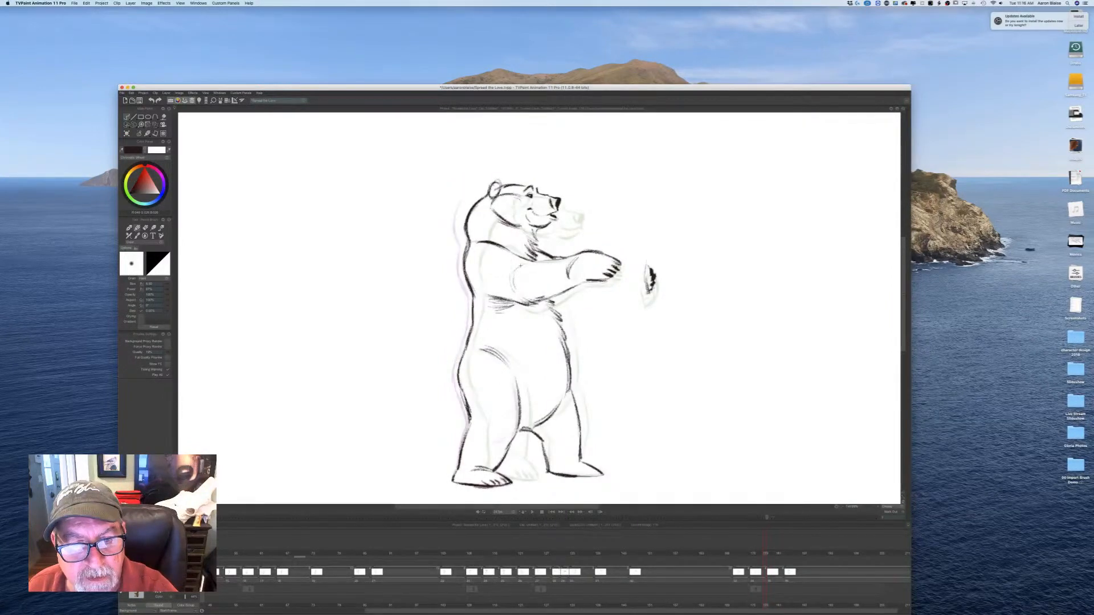
# Step: Draw the near arm's upper contour on the third in-between
pyautogui.press('Right')
pyautogui.moveTo(589, 251); pyautogui.dragTo(525, 259)
pyautogui.press('Left')
pyautogui.press('Right')
# Step: Draw the near paw with its claws and the arm's lower contour, flipping repeatedly against the second in-between
pyautogui.moveTo(588, 250)
pyautogui.mouseDown()
pyautogui.moveTo(615, 257)
pyautogui.moveTo(613, 273)
pyautogui.moveTo(485, 294)
pyautogui.mouseUp()
pyautogui.press('Left')
pyautogui.press('Right')
pyautogui.press('Left')
pyautogui.press('Right')
pyautogui.press('Left')
pyautogui.press('Right')
pyautogui.press('Left')
pyautogui.press('Right')
pyautogui.press('Left')
pyautogui.press('Right')
pyautogui.press('Left')
pyautogui.press('Right')
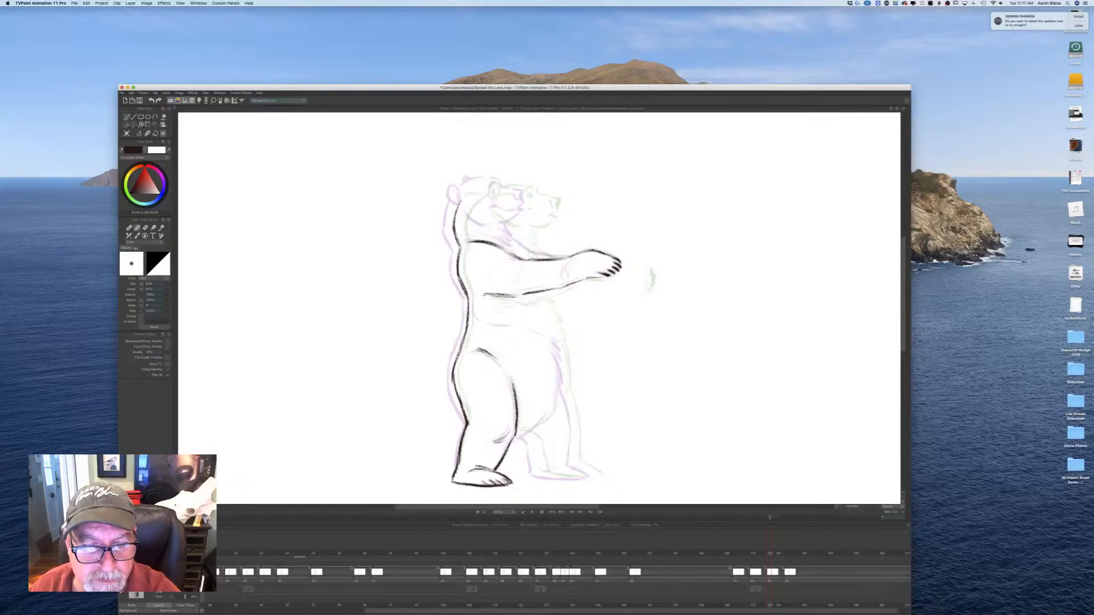
# Step: Flip between the second and third in-betweens to examine the movement of the arm, back and leg
pyautogui.press('Left')
pyautogui.press('Right')
pyautogui.press('Left')
pyautogui.press('Right')
pyautogui.press('Left')
pyautogui.press('Right')
pyautogui.press('Left')
pyautogui.press('Right')
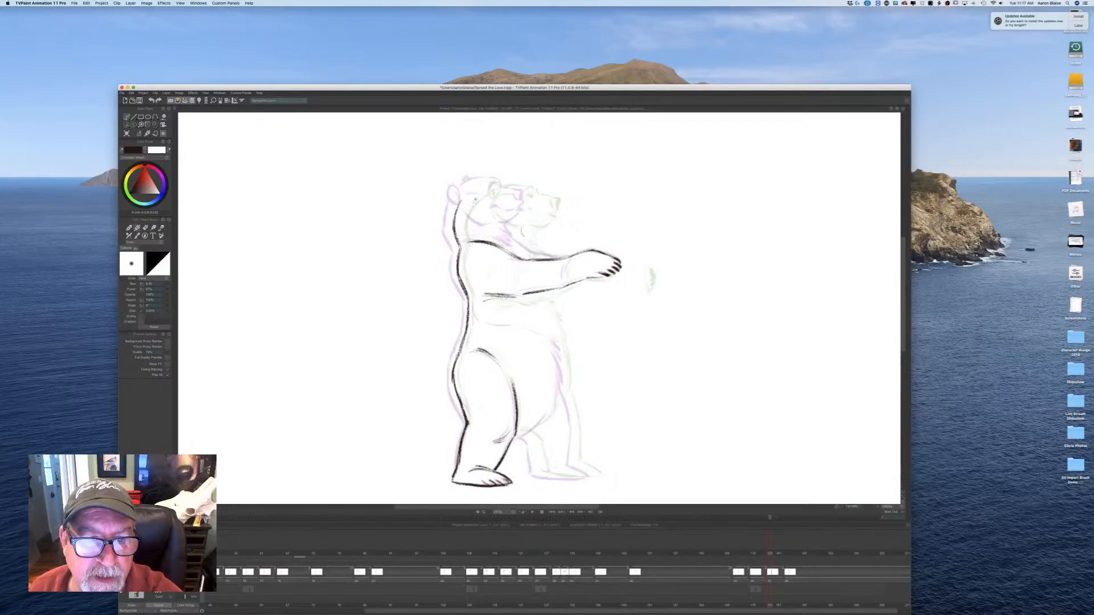
# Step: Draw the top of the bear's head on the third in-between and erase the excess line near the ear
pyautogui.press('Left')
pyautogui.press('Right')
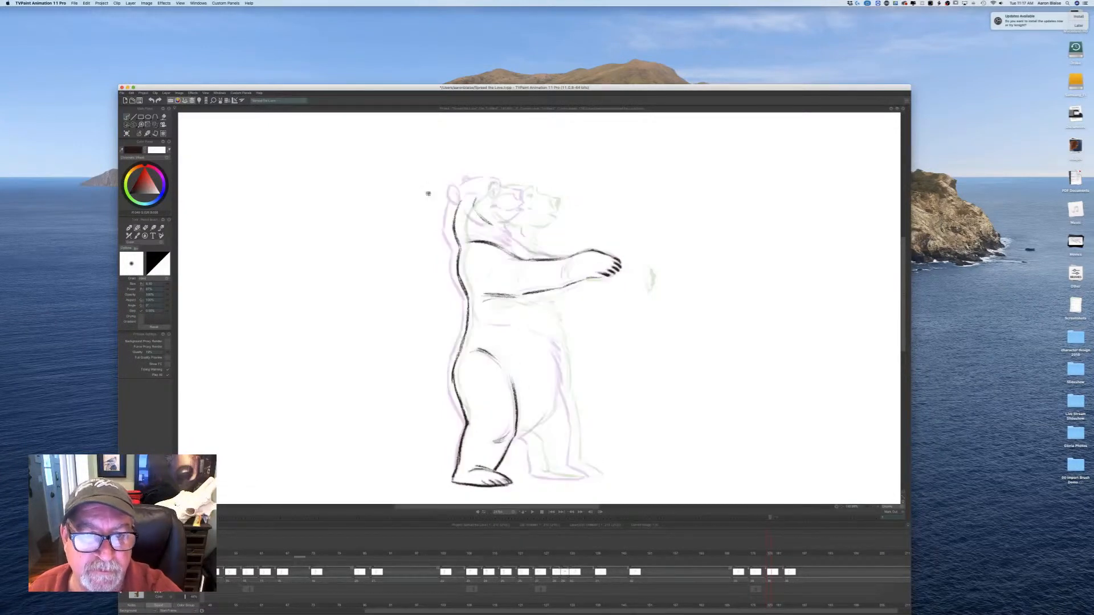
pyautogui.moveTo(477, 188)
pyautogui.mouseDown()
pyautogui.moveTo(503, 182)
pyautogui.moveTo(463, 188)
pyautogui.moveTo(490, 227)
pyautogui.moveTo(512, 181)
pyautogui.mouseUp()
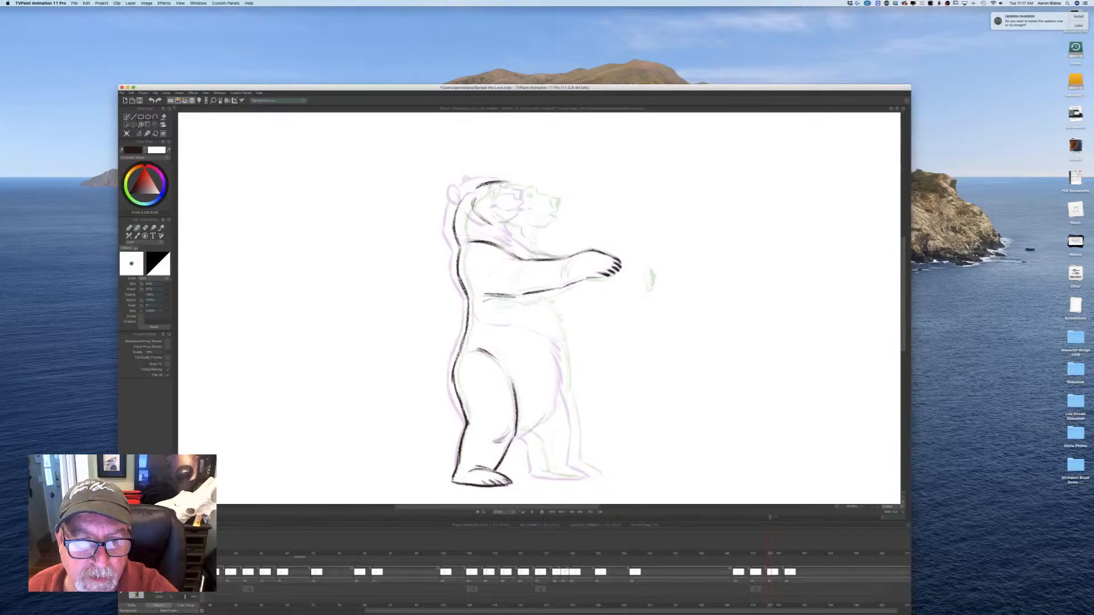
pyautogui.press('e')
pyautogui.moveTo(484, 191); pyautogui.dragTo(490, 187)
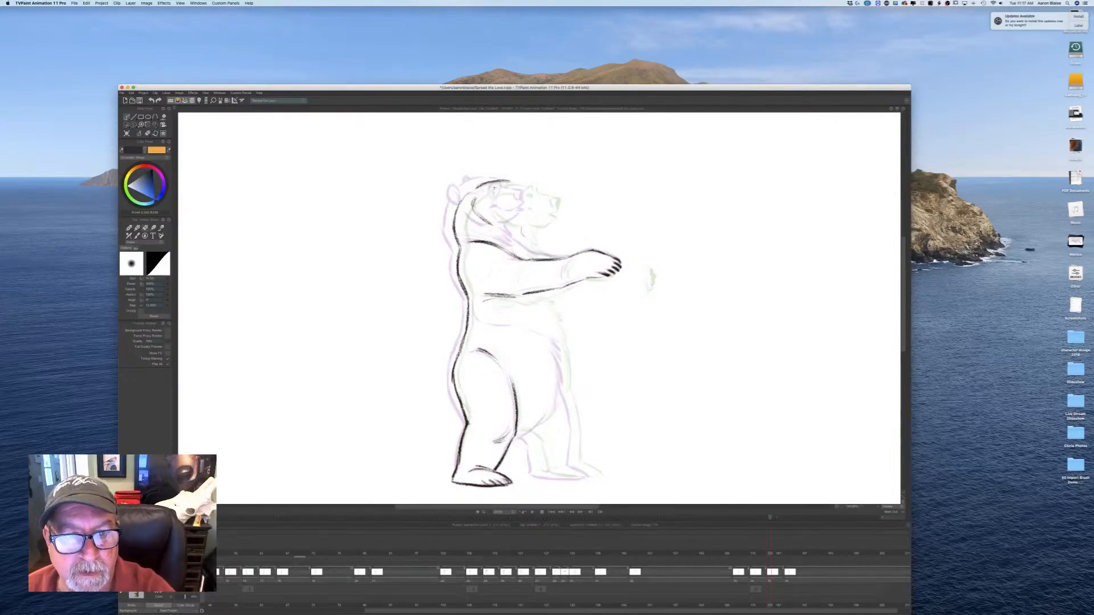
pyautogui.press('b')
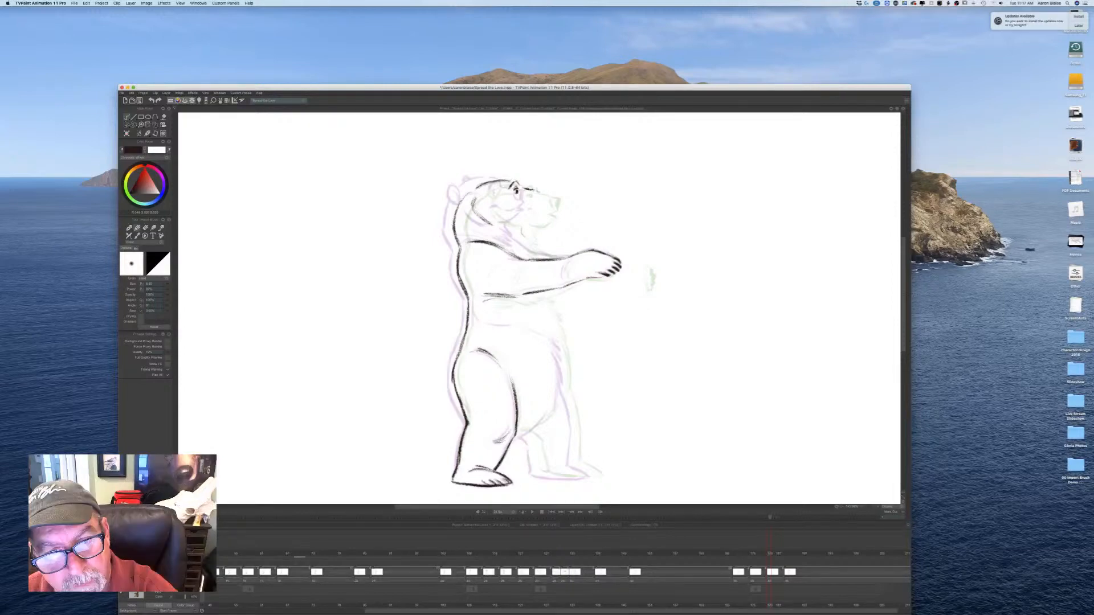
# Step: Draw the bear's nose, mouth and chin on the third in-between
pyautogui.moveTo(533, 189); pyautogui.dragTo(543, 204)
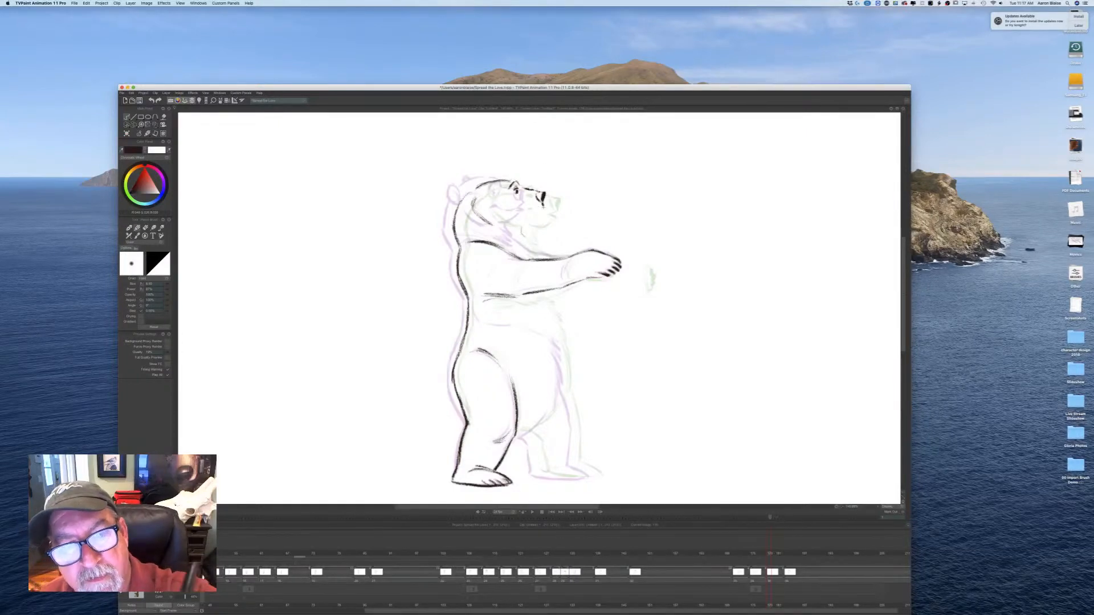
pyautogui.moveTo(541, 201); pyautogui.dragTo(536, 208)
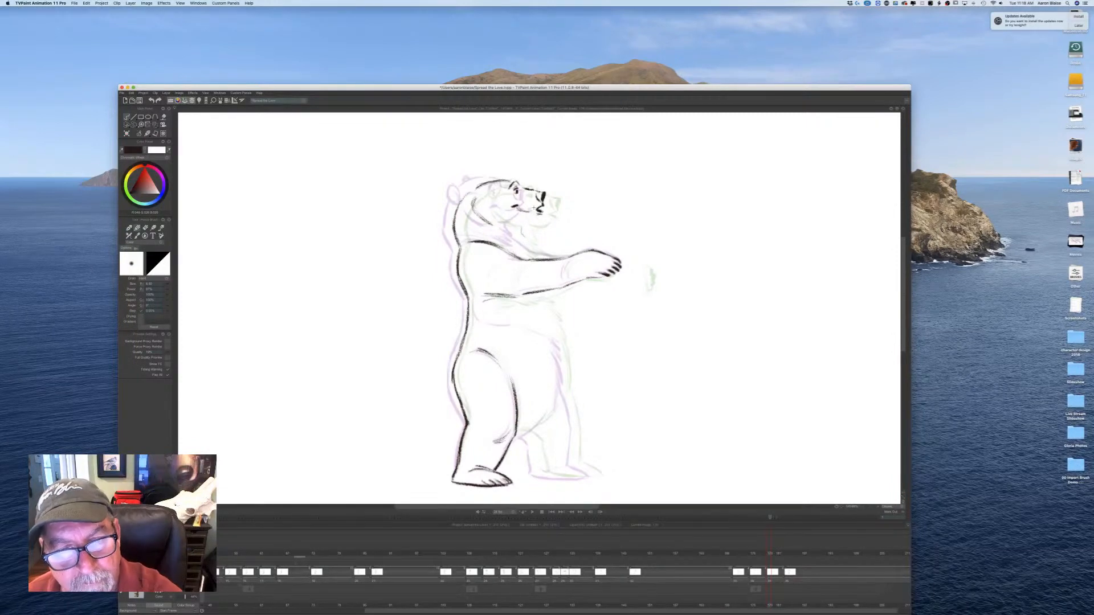
pyautogui.moveTo(522, 222); pyautogui.dragTo(535, 218)
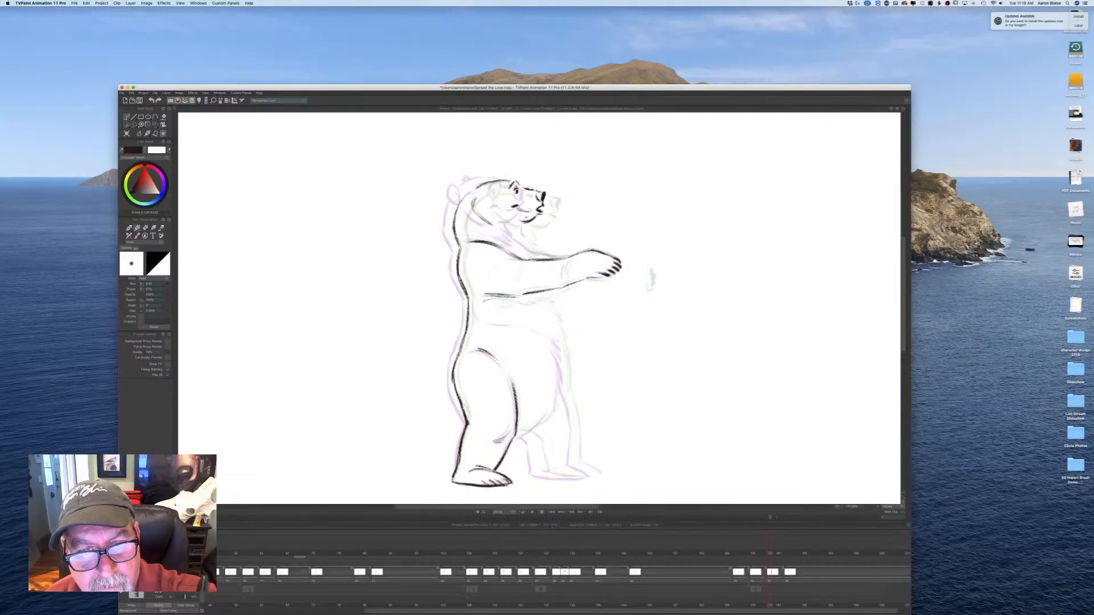
# Step: Flip between the third in-between and its neighbouring drawing to examine how the head moves
pyautogui.press('Right')
pyautogui.press('Left')
pyautogui.press('Right')
pyautogui.press('Left')
pyautogui.press('Right')
pyautogui.press('Left')
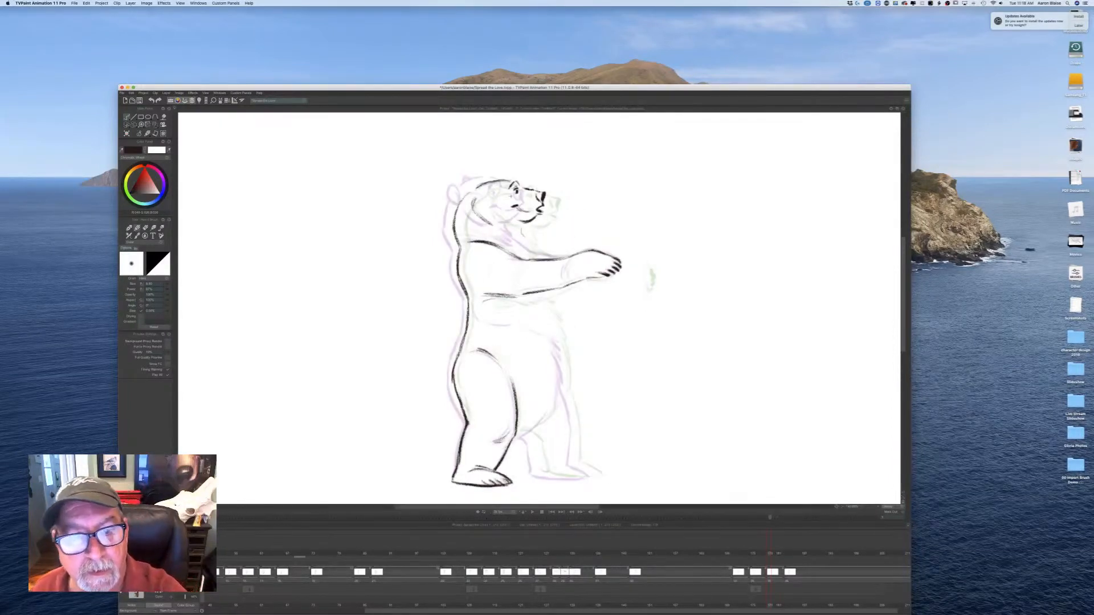
pyautogui.press('Right')
pyautogui.press('Left')
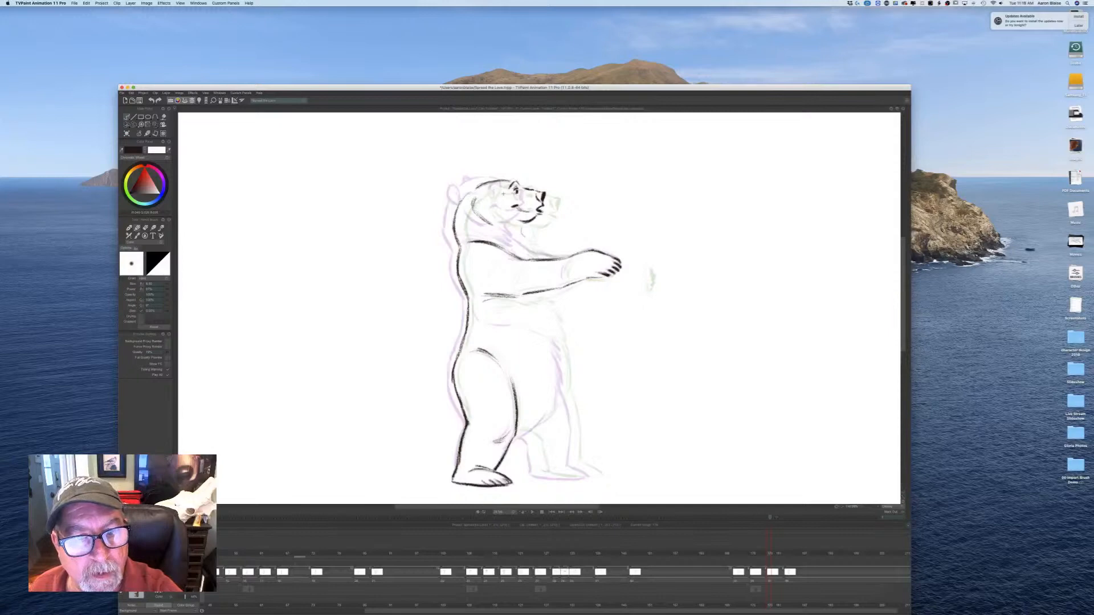
pyautogui.press('Right')
pyautogui.press('Left')
pyautogui.press('Right')
pyautogui.press('Left')
pyautogui.press('Right')
pyautogui.press('Left')
# Step: Add the near ear, cheek line and throat fur to the third in-between, flipping against the neighbouring drawings
pyautogui.moveTo(478, 200)
pyautogui.mouseDown()
pyautogui.moveTo(474, 181)
pyautogui.moveTo(476, 197)
pyautogui.moveTo(468, 191)
pyautogui.moveTo(454, 221)
pyautogui.moveTo(460, 256)
pyautogui.mouseUp()
pyautogui.press('Right')
pyautogui.press('Left')
pyautogui.press('Right')
pyautogui.press('Left')
pyautogui.press('Left')
pyautogui.moveTo(522, 227); pyautogui.dragTo(527, 238)
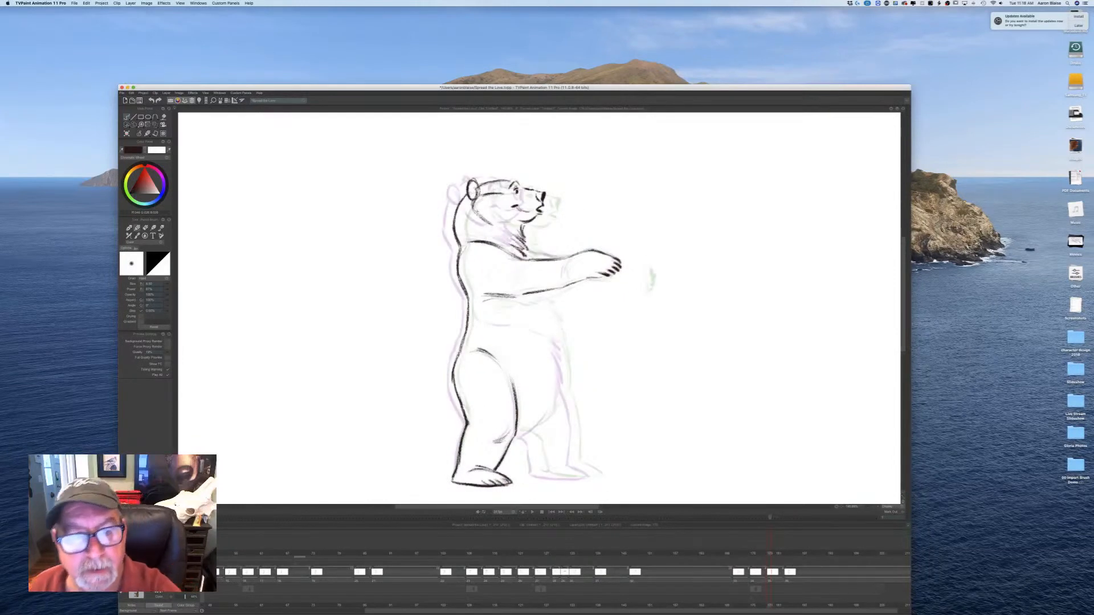
pyautogui.moveTo(492, 221); pyautogui.dragTo(517, 220)
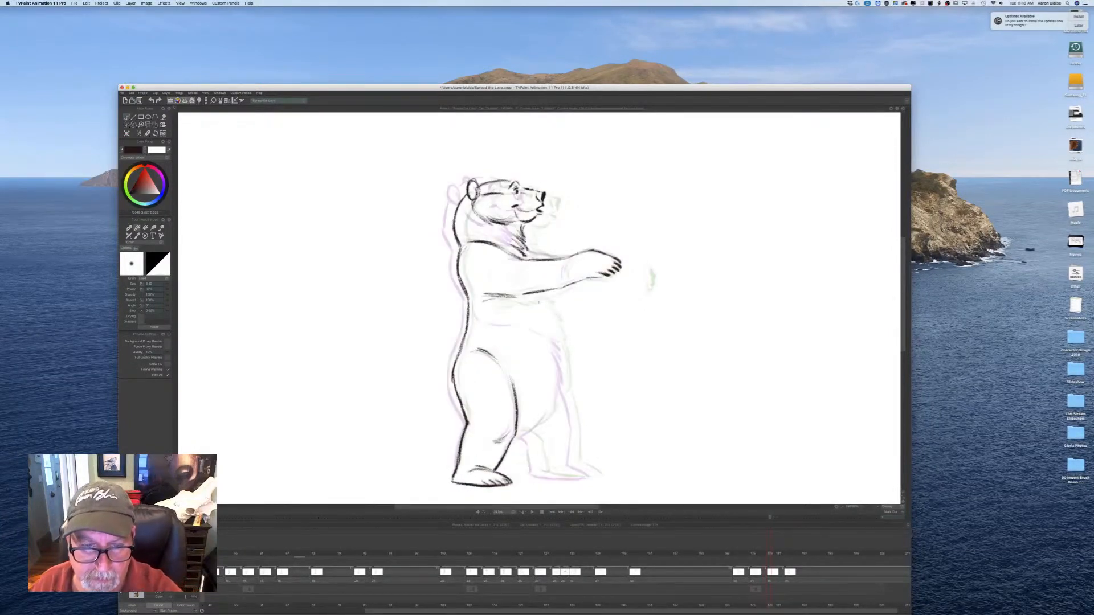
# Step: Draw the furry chest and belly contour and the far leg's outline, flipping against the previous drawing
pyautogui.moveTo(552, 315)
pyautogui.mouseDown()
pyautogui.moveTo(565, 389)
pyautogui.moveTo(560, 381)
pyautogui.mouseUp()
pyautogui.press('Left')
pyautogui.press('Right')
pyautogui.moveTo(564, 395); pyautogui.dragTo(578, 422)
pyautogui.press('Left')
pyautogui.press('Right')
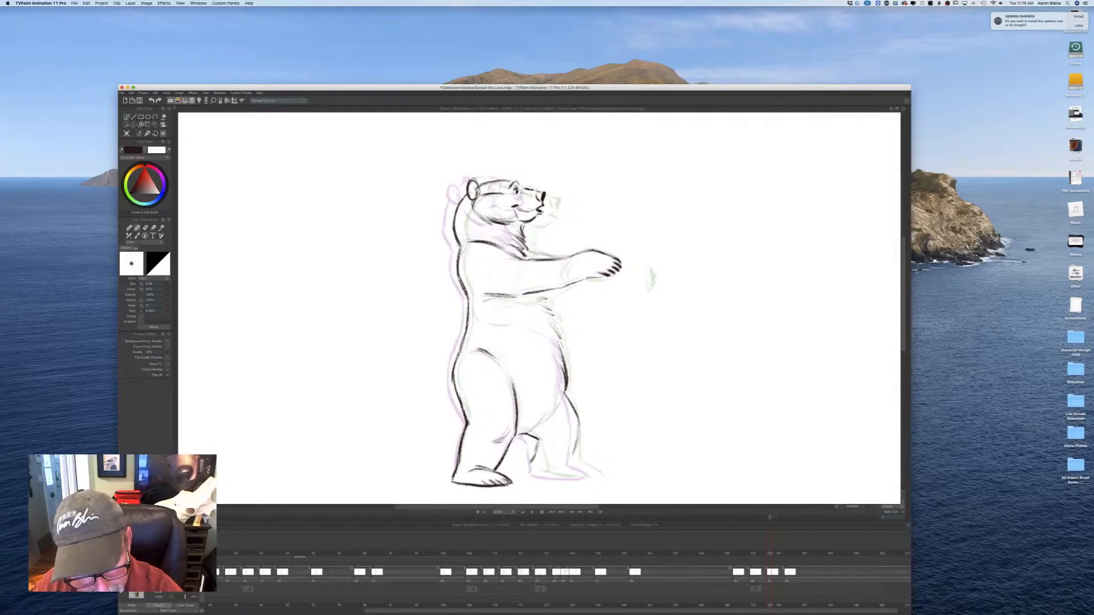
# Step: Draw the far foot with its toes and strengthen the far leg's back contour
pyautogui.moveTo(546, 472); pyautogui.dragTo(559, 469)
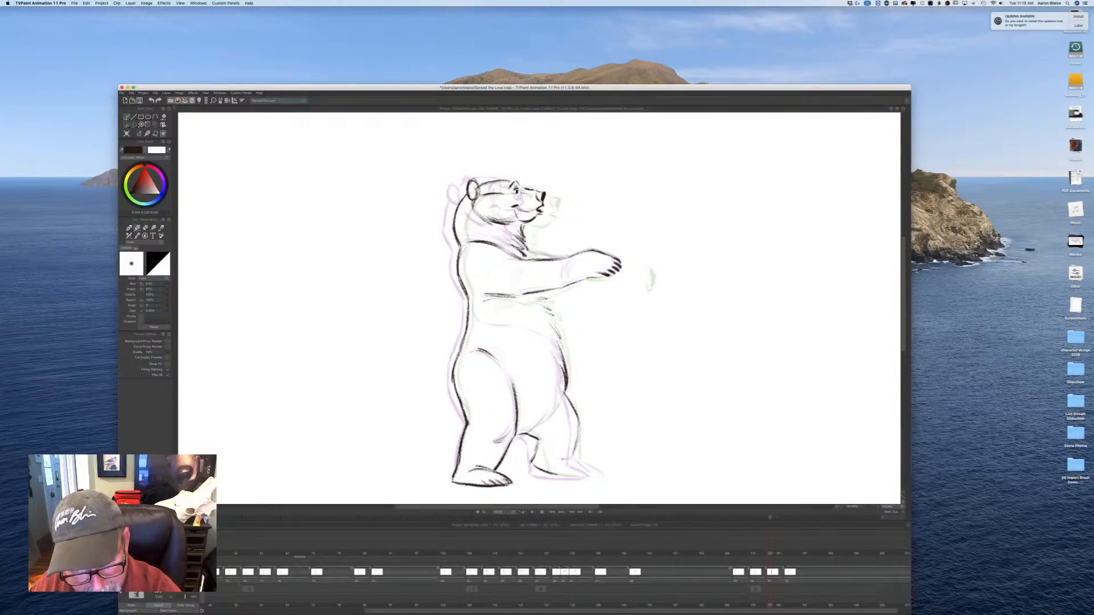
pyautogui.moveTo(570, 461)
pyautogui.mouseDown()
pyautogui.moveTo(597, 475)
pyautogui.moveTo(555, 477)
pyautogui.mouseUp()
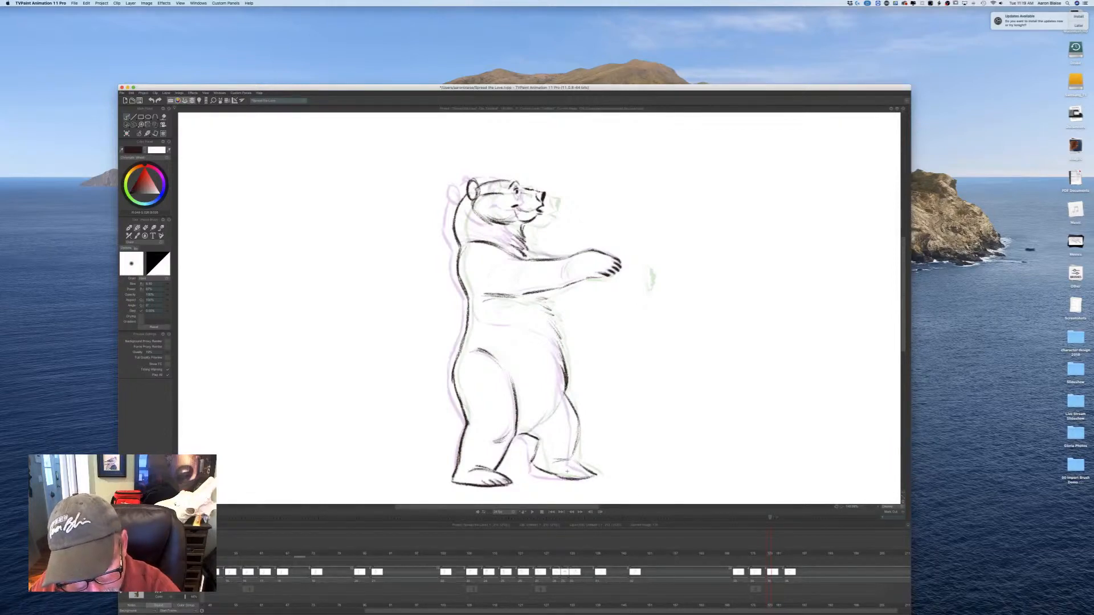
pyautogui.press('Left')
pyautogui.press('Right')
pyautogui.press('Right')
pyautogui.press('Left')
pyautogui.moveTo(538, 439); pyautogui.dragTo(536, 456)
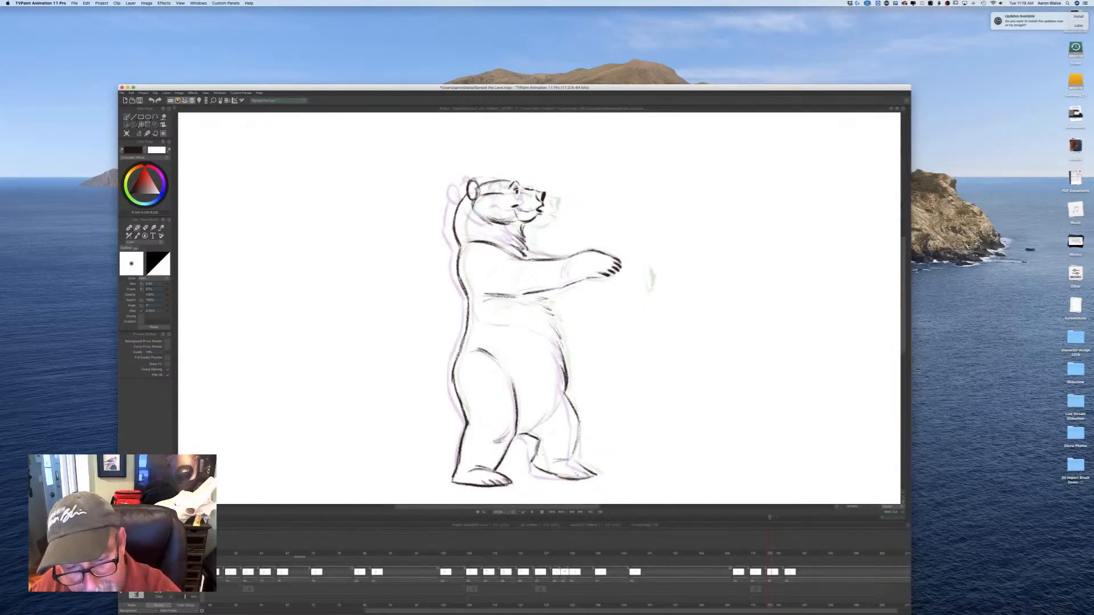
# Step: Draw the belly's lower curve and the far arm's upper edge, flipping against the neighbouring drawings
pyautogui.press('Right')
pyautogui.press('Left')
pyautogui.press('Right')
pyautogui.press('Left')
pyautogui.press('Right')
pyautogui.press('Right')
pyautogui.moveTo(557, 398); pyautogui.dragTo(537, 422)
pyautogui.press('Left')
pyautogui.press('Right')
pyautogui.press('Left')
pyautogui.press('Right')
pyautogui.press('Left')
pyautogui.press('Right')
pyautogui.press('Left')
pyautogui.press('Right')
pyautogui.press('Left')
pyautogui.press('Right')
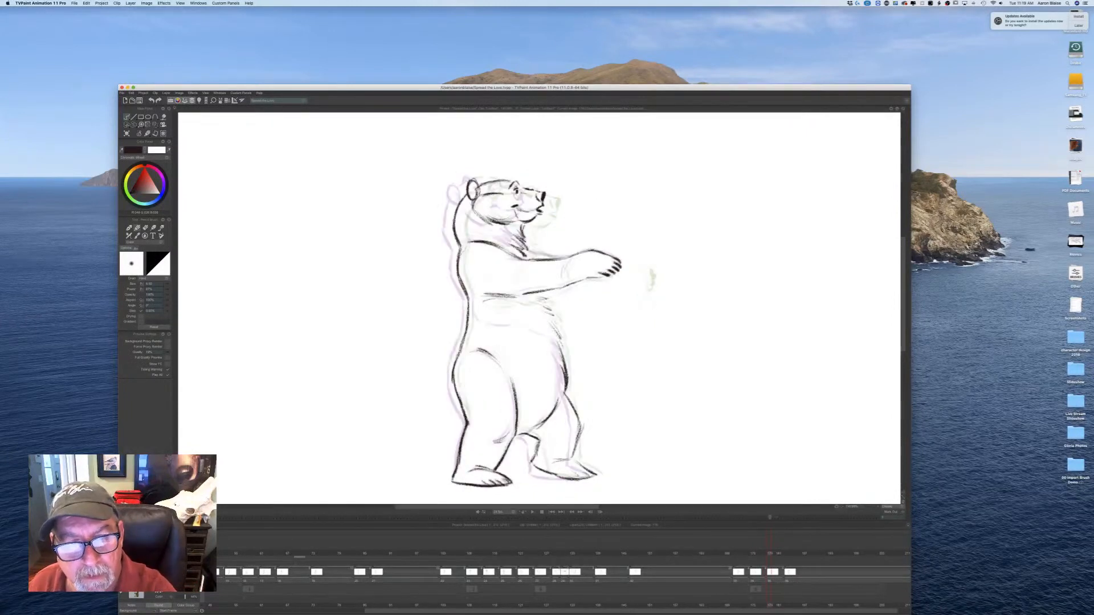
pyautogui.moveTo(526, 248); pyautogui.dragTo(551, 258)
pyautogui.moveTo(527, 250); pyautogui.dragTo(558, 259)
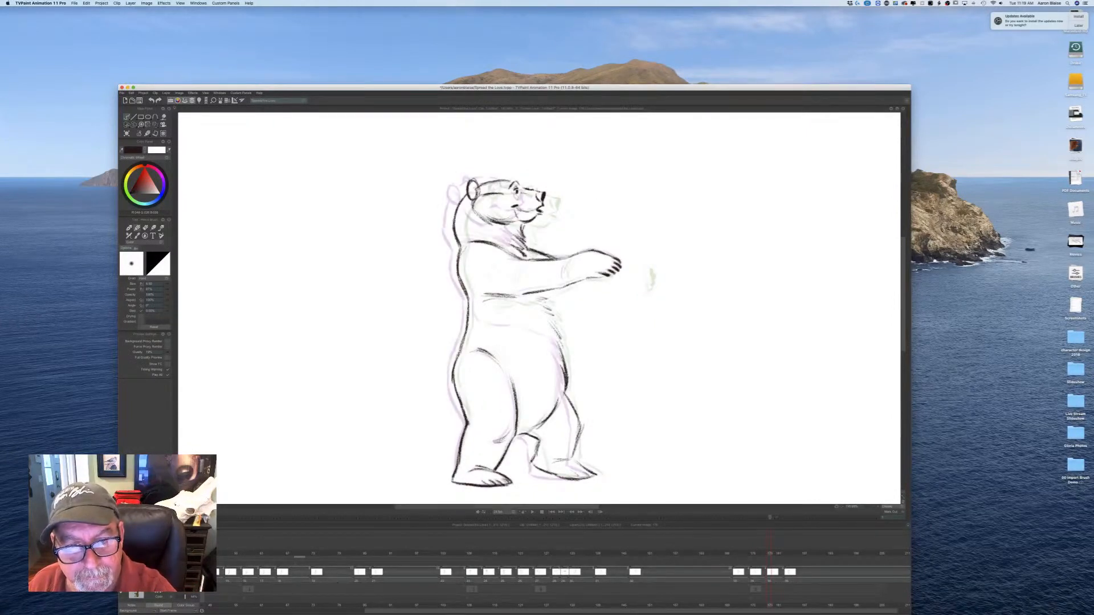
# Step: Flip repeatedly between the third in-between and its neighbouring drawings to examine the whole body's movement
pyautogui.press('Right')
pyautogui.press('Left')
pyautogui.press('Right')
pyautogui.press('Left')
pyautogui.press('Right')
pyautogui.press('Left')
pyautogui.press('Right')
pyautogui.press('Left')
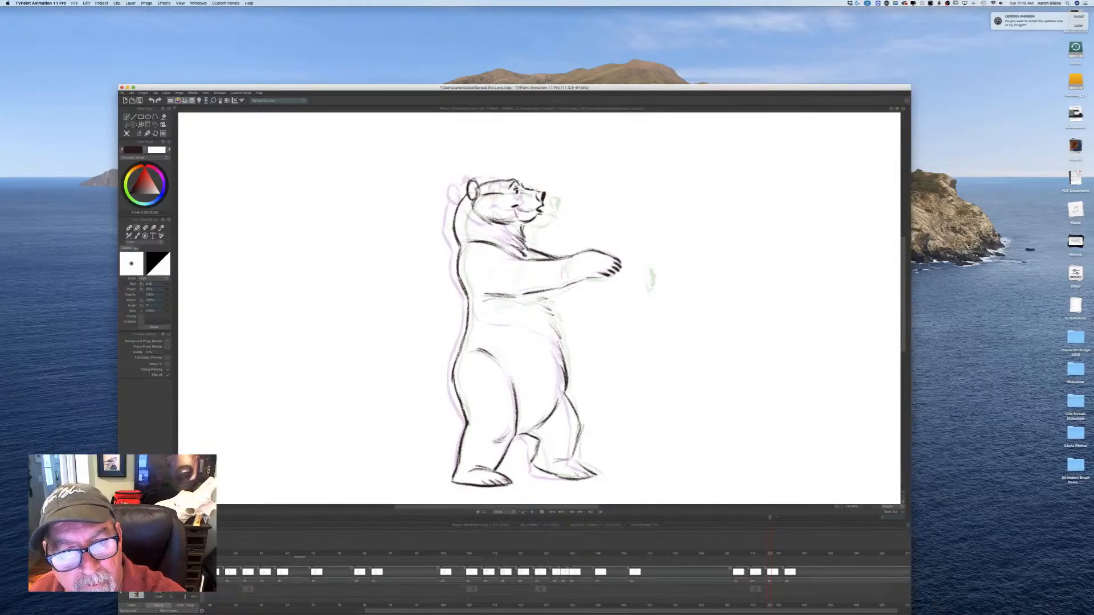
pyautogui.press('Right')
pyautogui.press('Left')
pyautogui.press('Right')
pyautogui.press('Left')
pyautogui.press('Right')
pyautogui.press('Right')
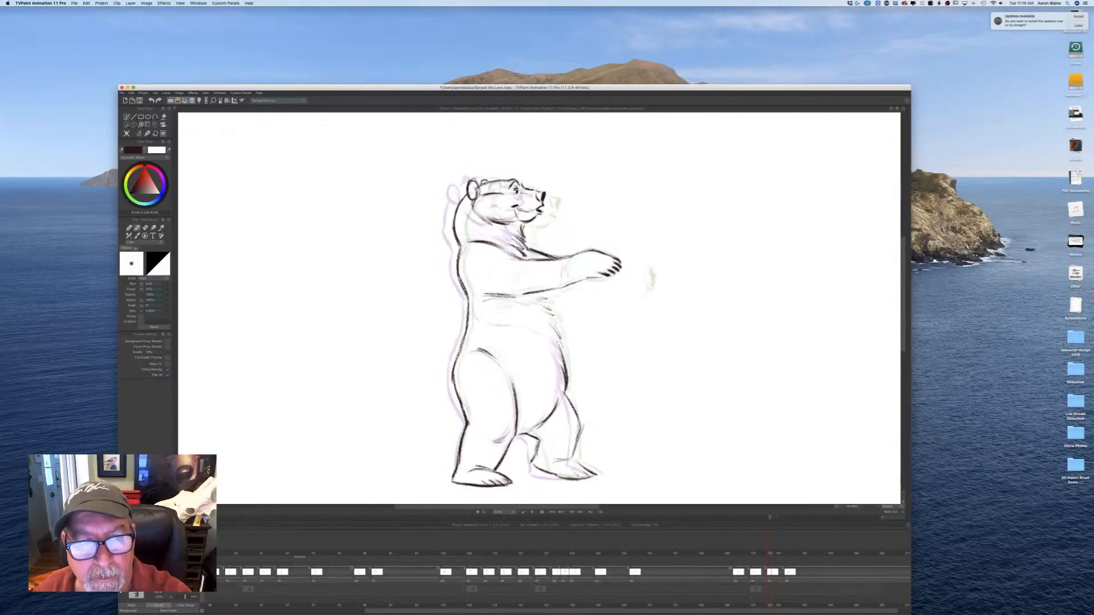
pyautogui.press('Left')
pyautogui.press('Right')
pyautogui.press('Left')
pyautogui.press('Right')
pyautogui.press('Left')
pyautogui.press('Right')
pyautogui.press('Left')
pyautogui.press('Right')
pyautogui.press('Left')
pyautogui.press('Right')
# Step: Play back the rough animation, show the coloured storyboard layer beneath the drawings, and play it again
pyautogui.press('Tab')
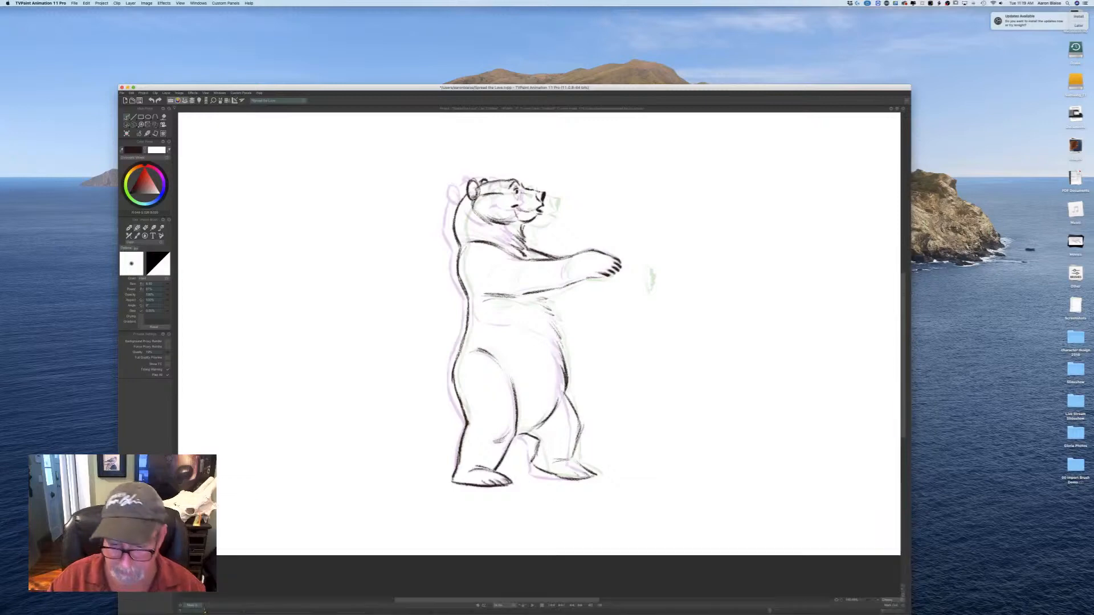
pyautogui.press('Tab')
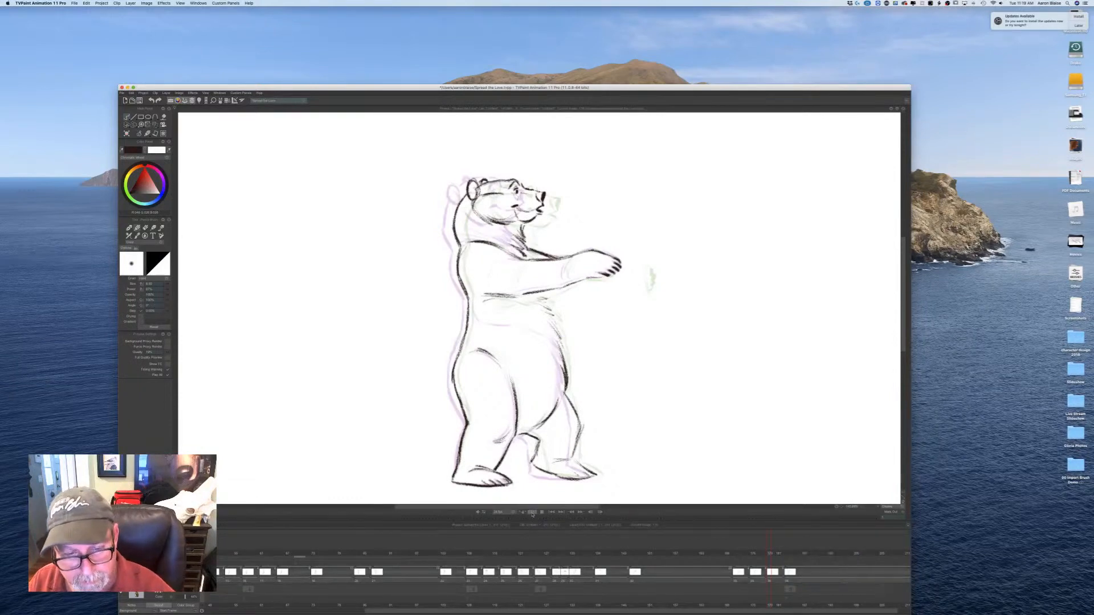
pyautogui.click(532, 512)
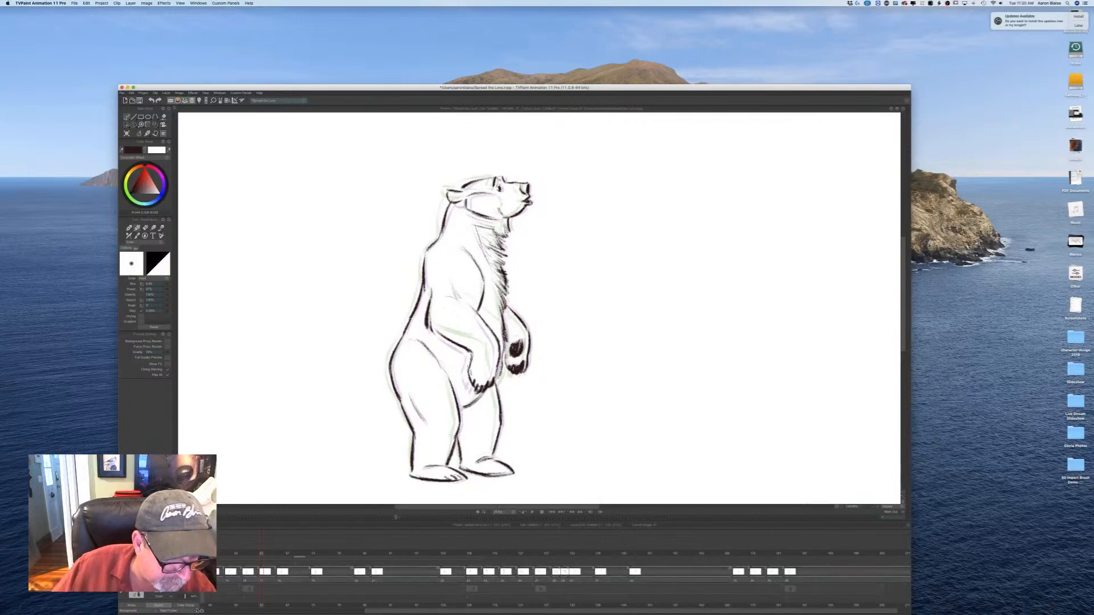
pyautogui.click(178, 599)
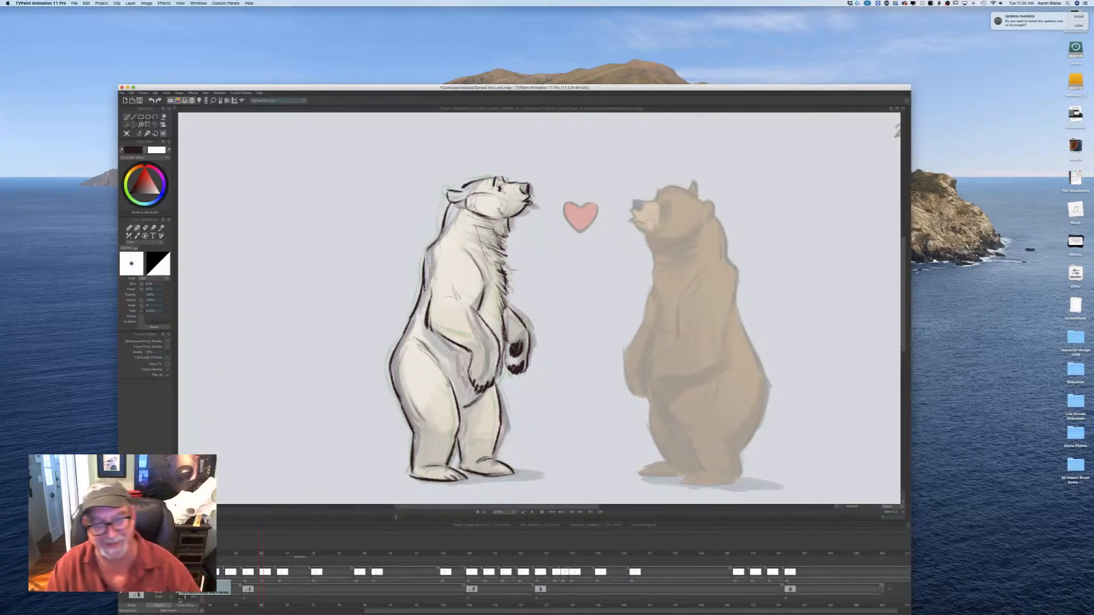
pyautogui.click(532, 513)
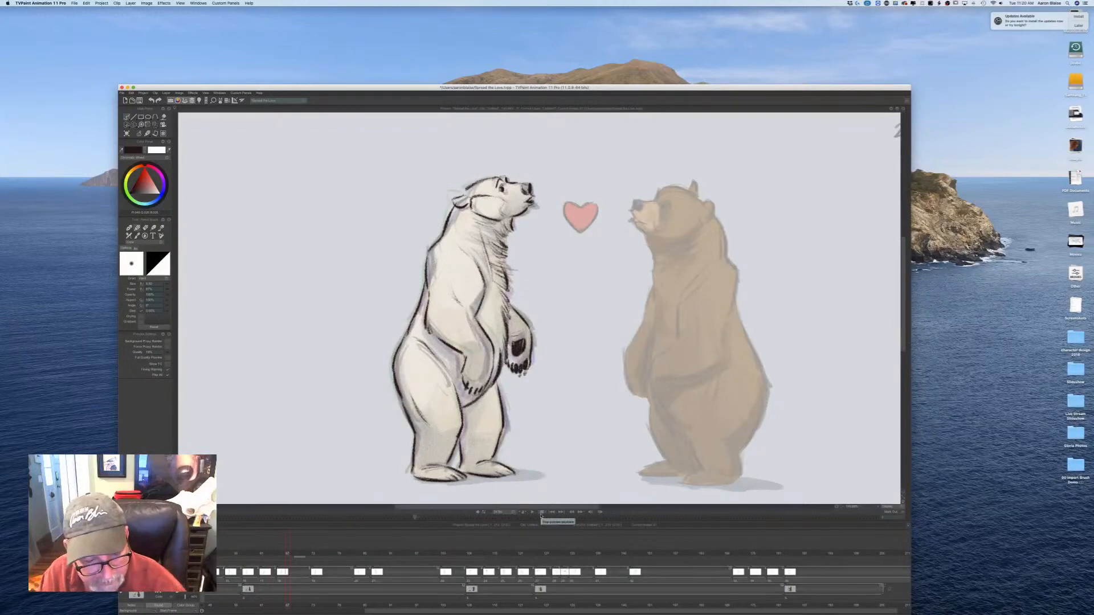
# Step: Extend the end of the coloured storyboard layer on the timeline and play the animation
pyautogui.moveTo(512, 611); pyautogui.dragTo(525, 612)
pyautogui.moveTo(864, 595); pyautogui.dragTo(900, 599)
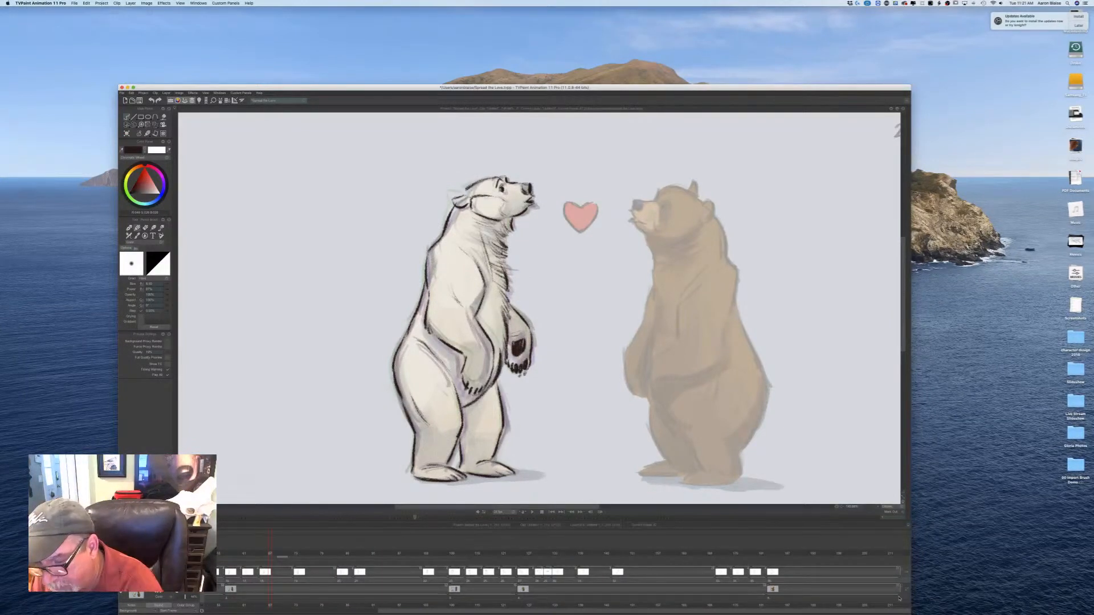
pyautogui.click(532, 511)
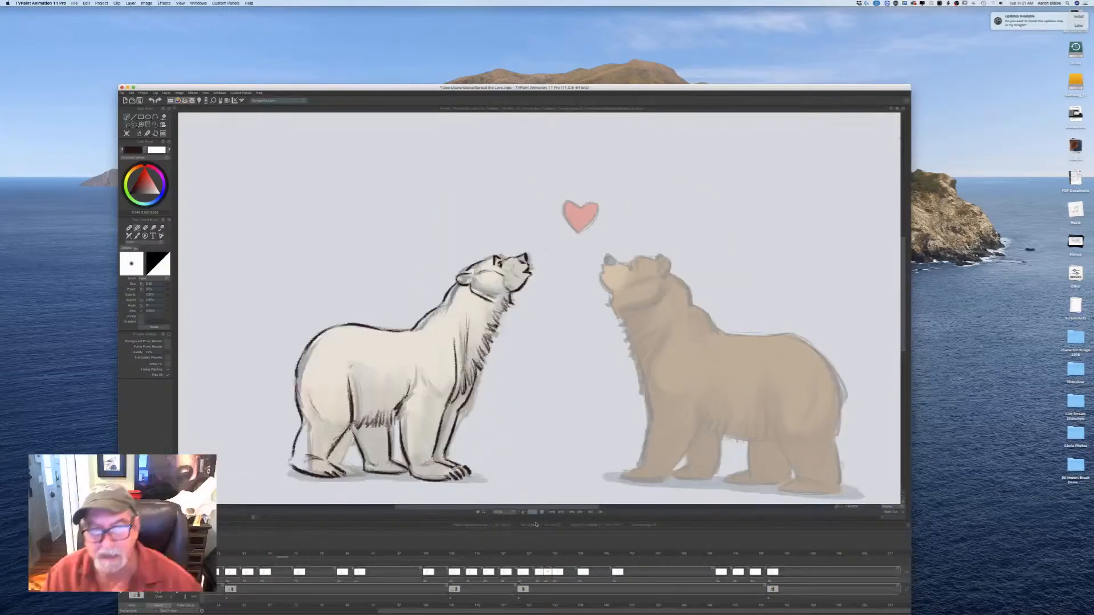